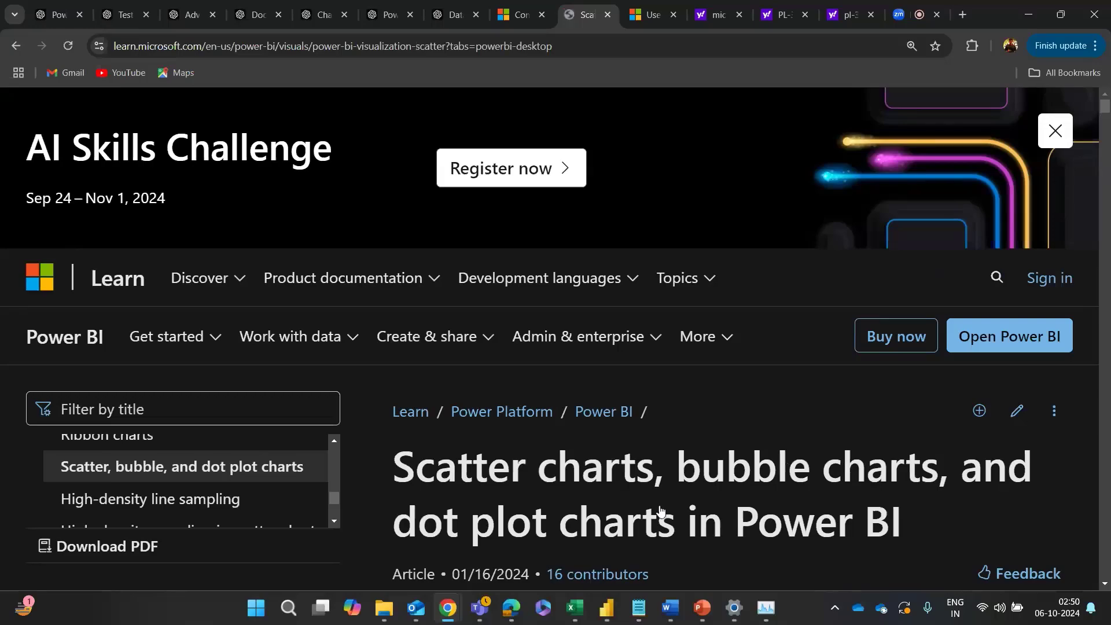
Step: Read the article's introductory descriptions of scatter, bubble, and dot plot charts
{"action": "scroll", "coordinate": [661, 509], "scroll_direction": "down", "scroll_amount": 5}
{"action": "scroll", "coordinate": [661, 509], "scroll_direction": "down", "scroll_amount": 5}
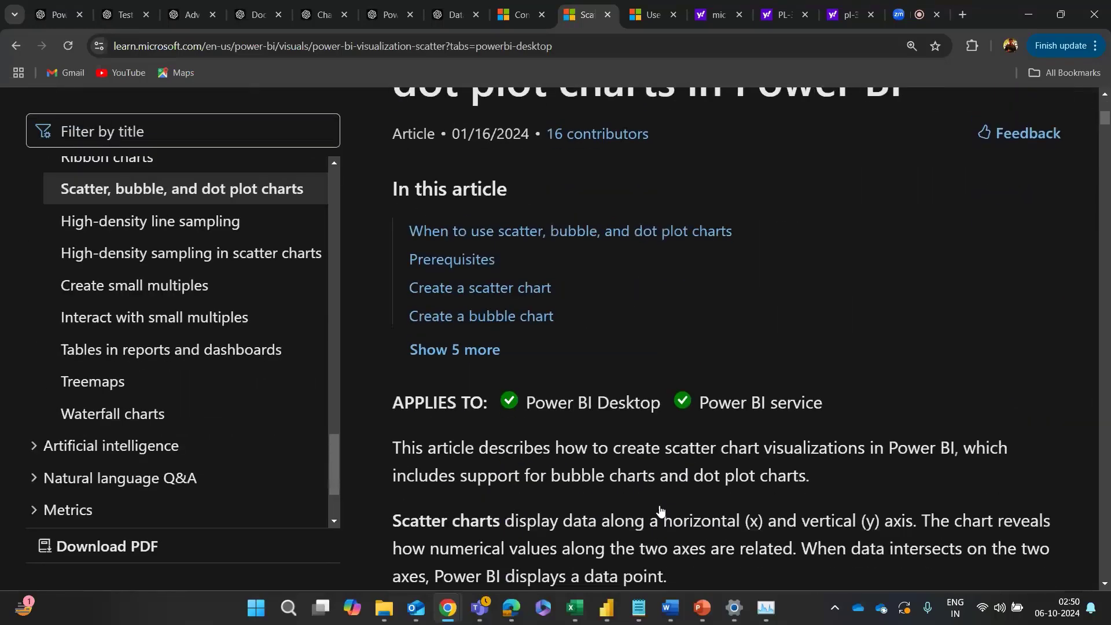
{"action": "scroll", "coordinate": [661, 509], "scroll_direction": "down", "scroll_amount": 1}
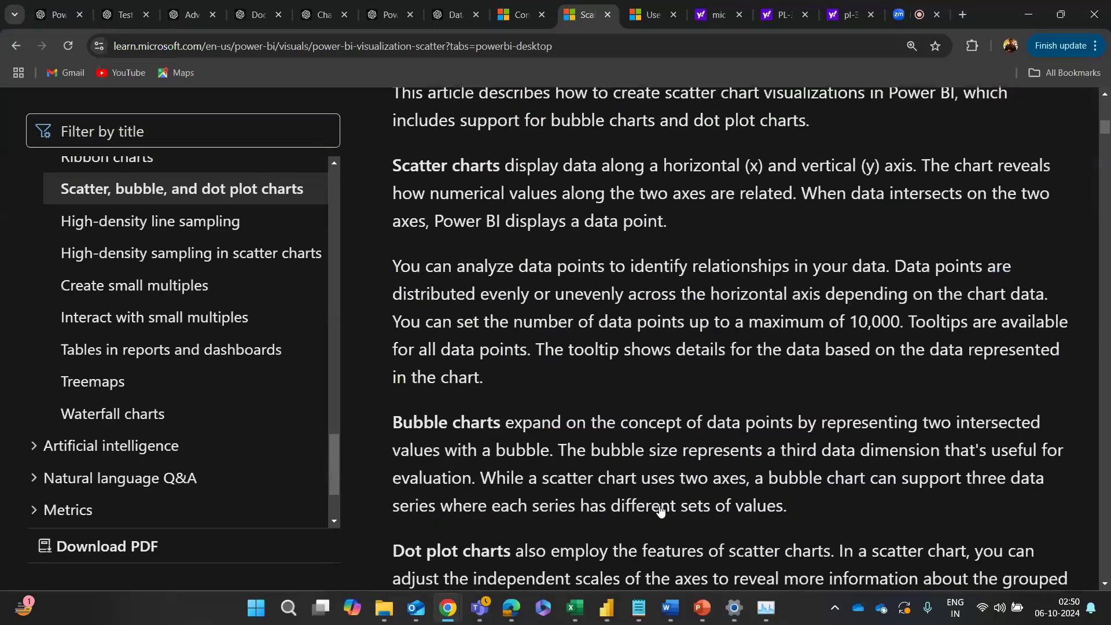
{"action": "scroll", "coordinate": [661, 512], "scroll_direction": "up", "scroll_amount": 1}
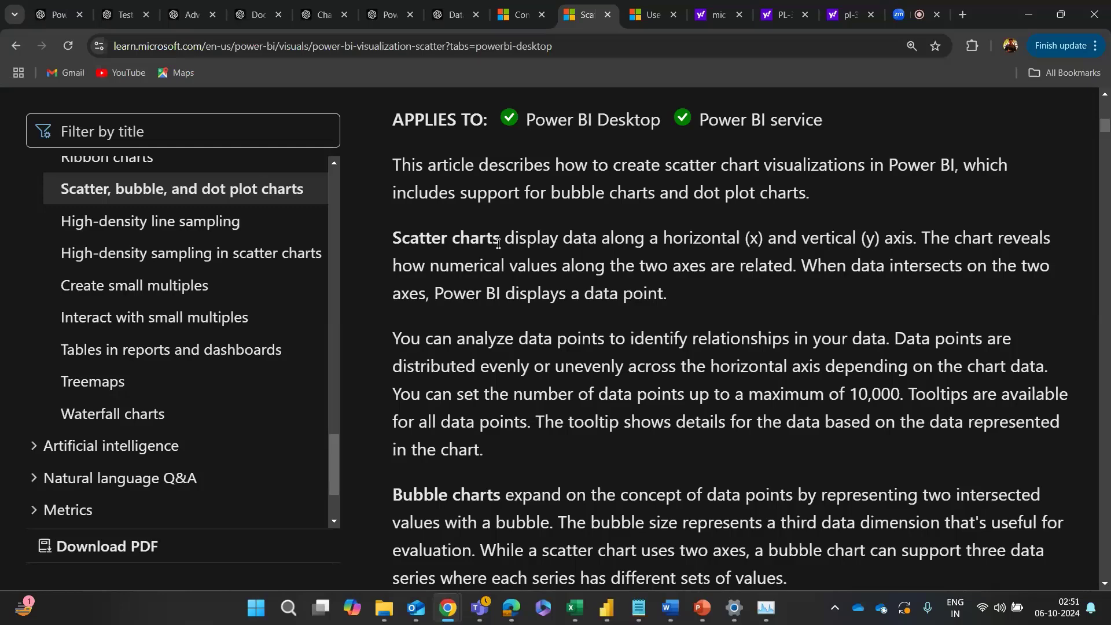
{"action": "scroll", "coordinate": [618, 419], "scroll_direction": "down", "scroll_amount": 5}
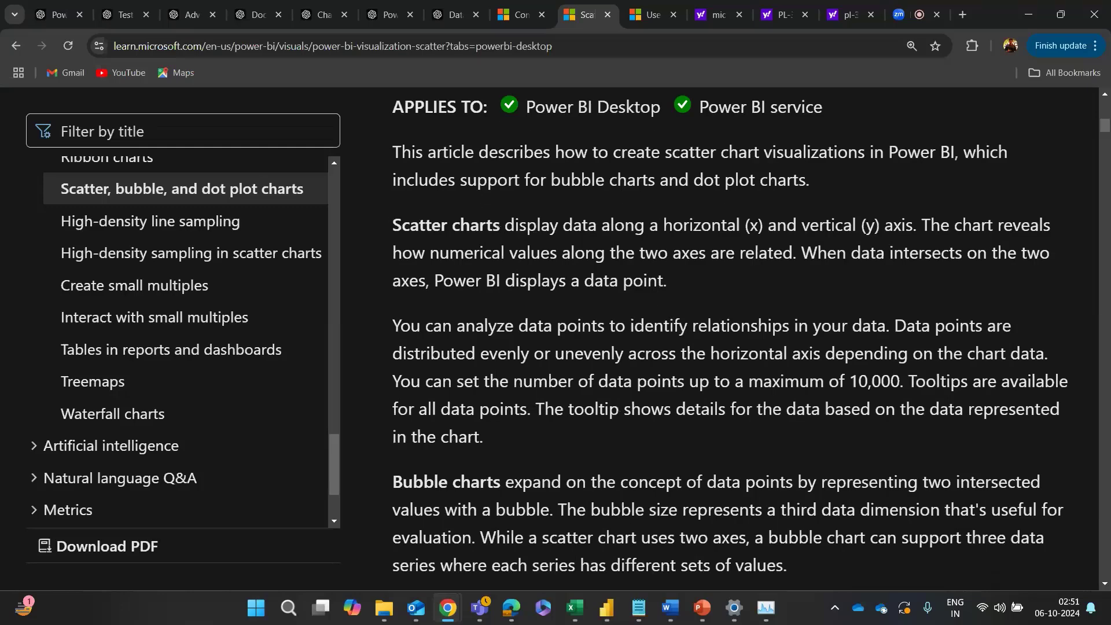
{"action": "scroll", "coordinate": [618, 419], "scroll_direction": "down", "scroll_amount": 1}
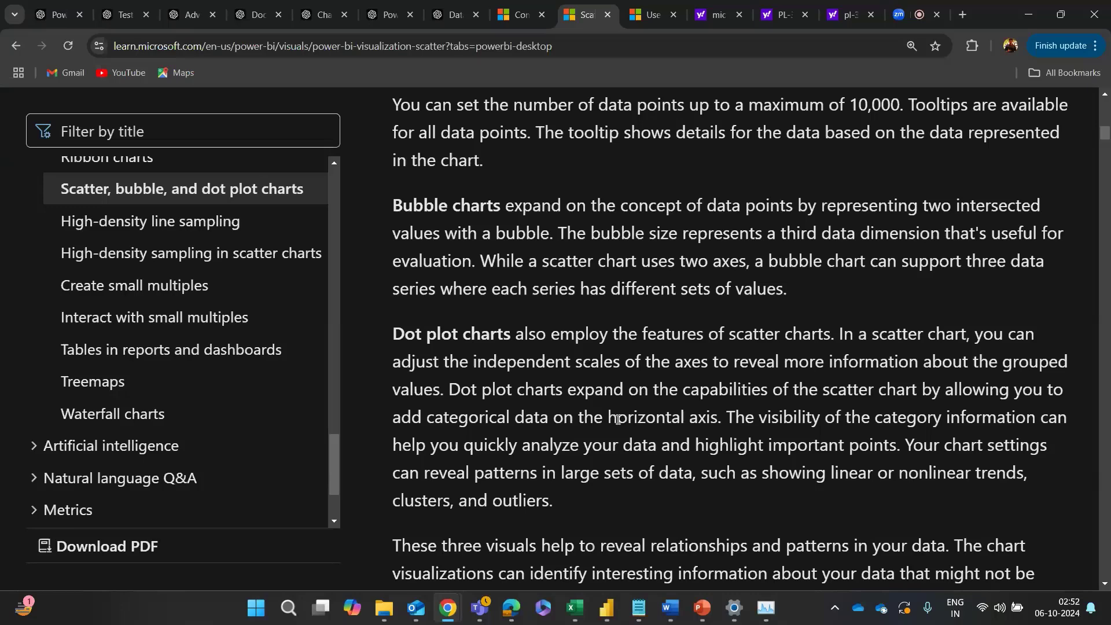
{"action": "scroll", "coordinate": [618, 419], "scroll_direction": "down", "scroll_amount": 3}
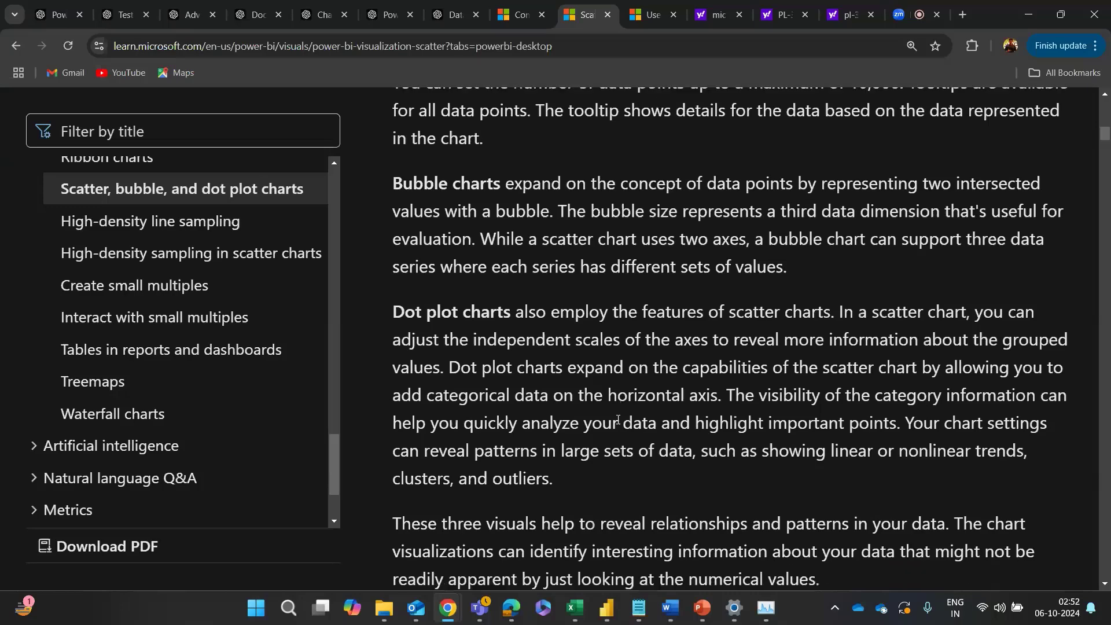
{"action": "scroll", "coordinate": [617, 421], "scroll_direction": "down", "scroll_amount": 1}
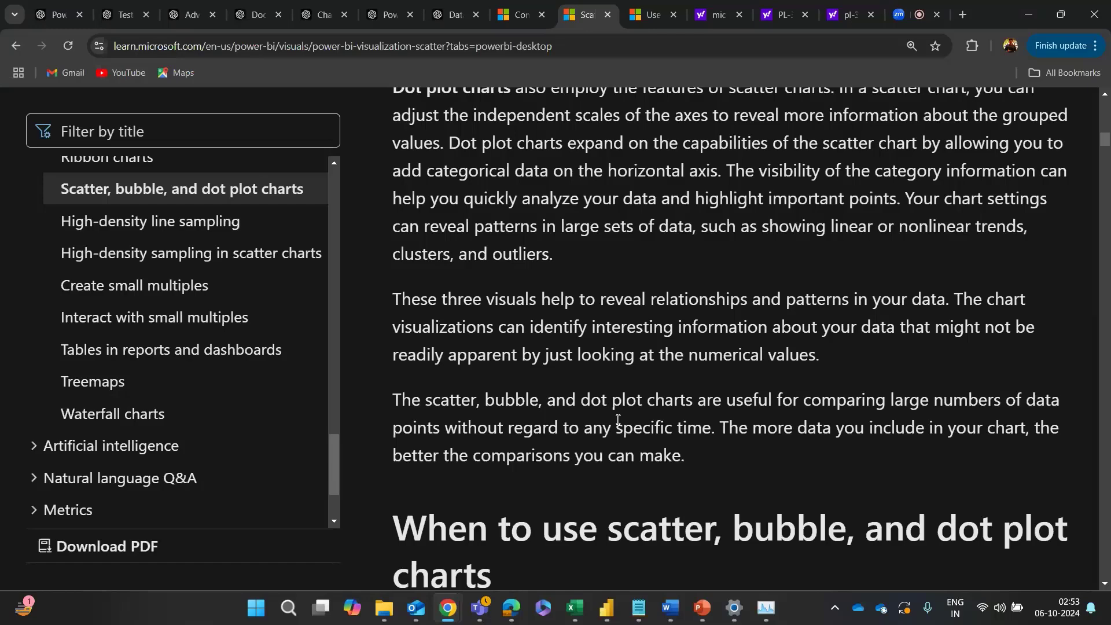
Step: Enlarge the image comparing scatter, bubble, and dot plot charts in the section on when to use them
{"action": "scroll", "coordinate": [618, 419], "scroll_direction": "down", "scroll_amount": 10}
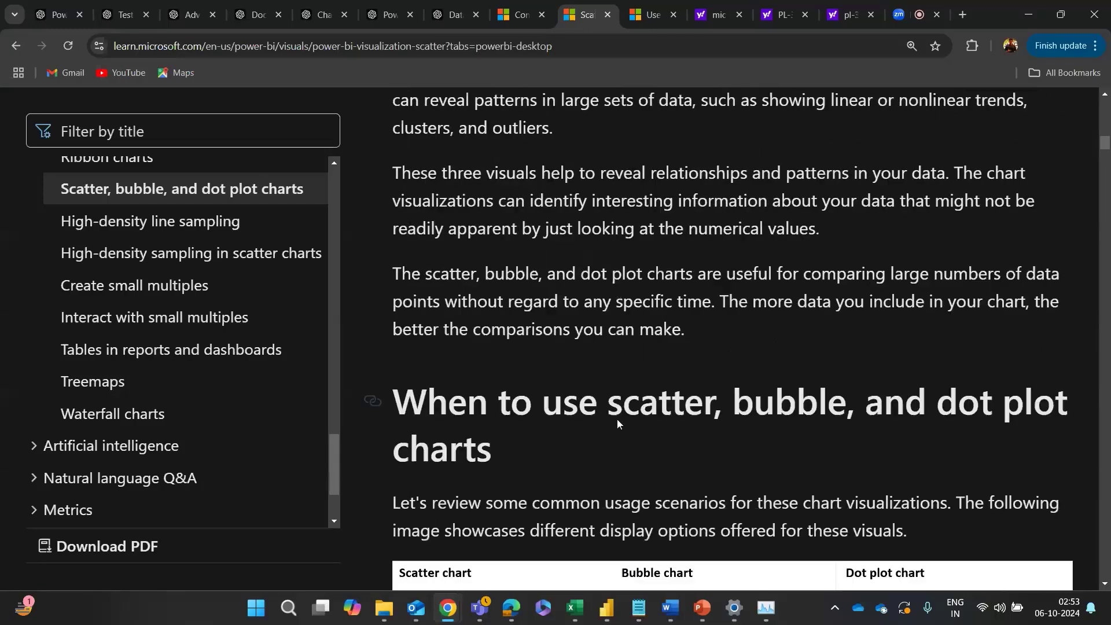
{"action": "scroll", "coordinate": [618, 419], "scroll_direction": "up", "scroll_amount": 3}
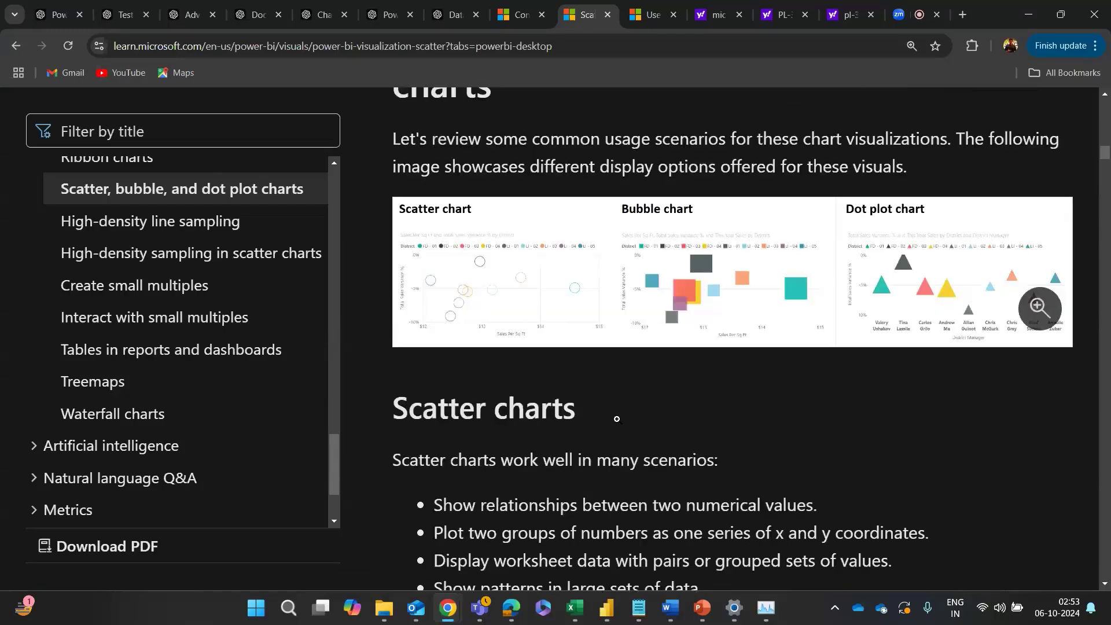
{"action": "scroll", "coordinate": [618, 419], "scroll_direction": "down", "scroll_amount": 2}
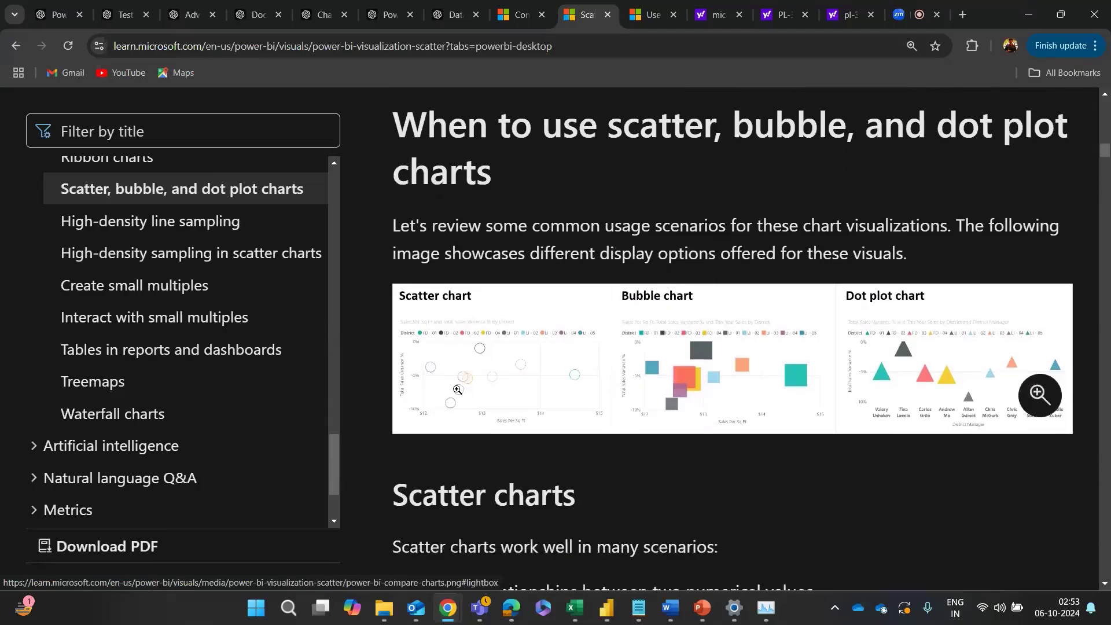
{"action": "left_click", "coordinate": [1041, 397]}
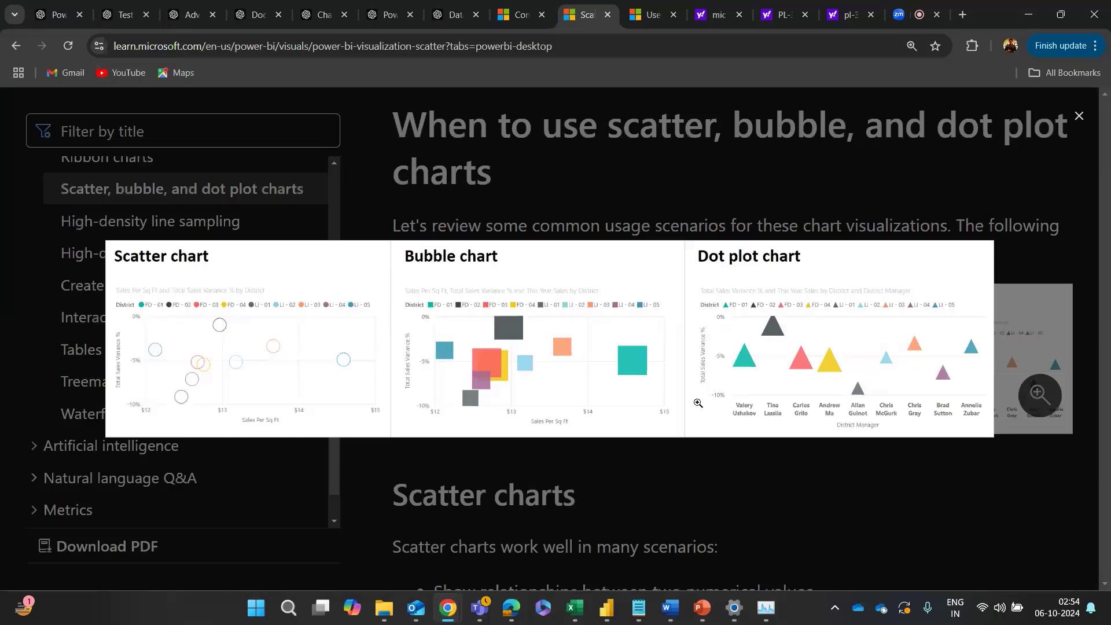
Step: Switch to the Cafe Report in Power BI Desktop to look at the available visual types, and return to the article in Chrome
{"action": "key", "text": "alt+Tab"}
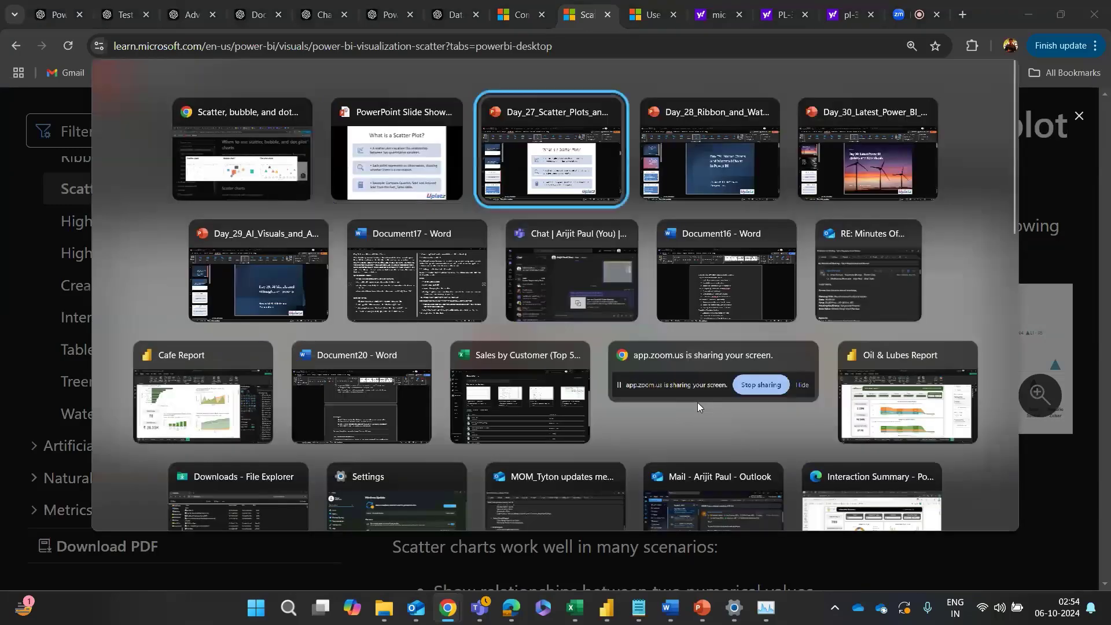
{"action": "key", "text": "Tab"}
{"action": "key", "text": "Tab"}
{"action": "key", "text": "Tab"}
{"action": "key", "text": "Tab"}
{"action": "key", "text": "Tab"}
{"action": "key", "text": "Tab"}
{"action": "key", "text": "Tab"}
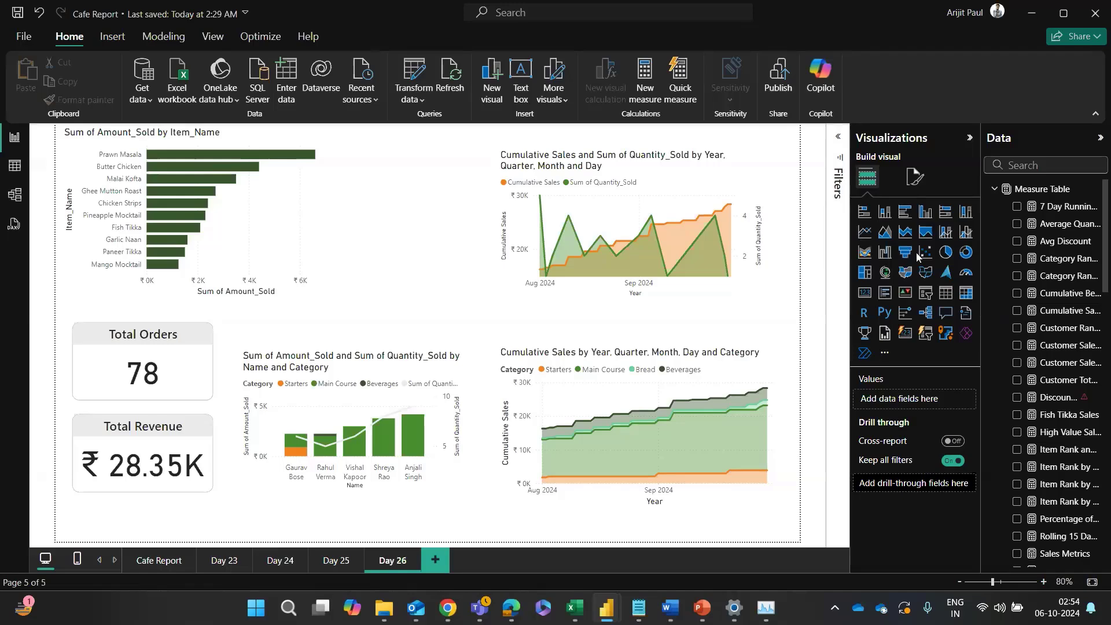
{"action": "key", "text": "alt+Tab"}
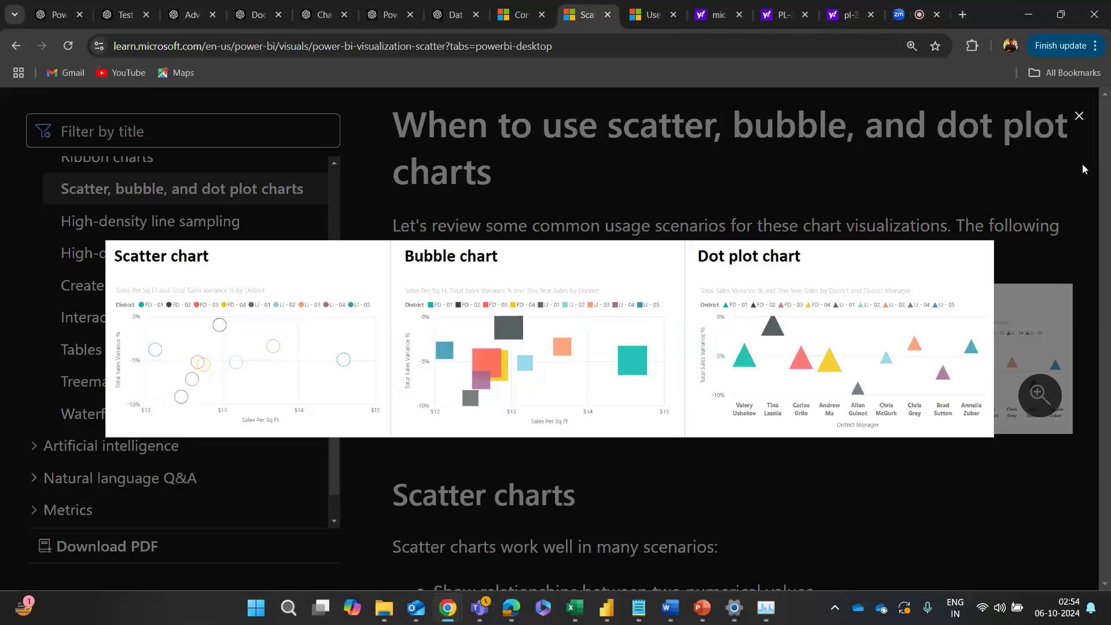
Step: Close the enlarged comparison image and read the usage scenarios for scatter, bubble, and dot plot charts
{"action": "left_click", "coordinate": [1078, 116]}
{"action": "scroll", "coordinate": [558, 390], "scroll_direction": "down", "scroll_amount": 5}
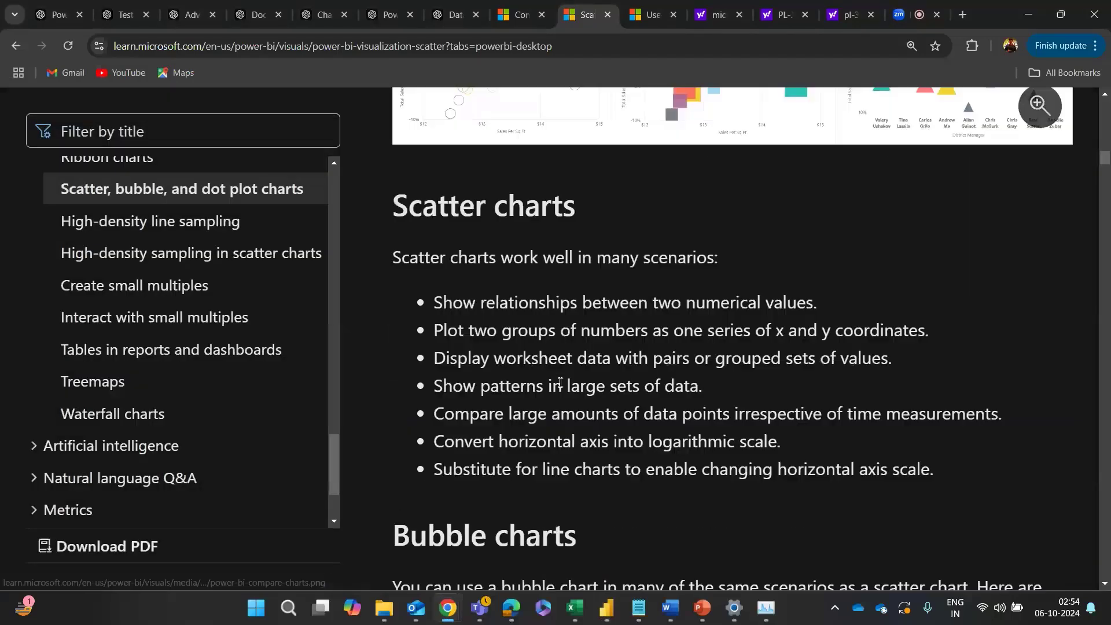
{"action": "scroll", "coordinate": [558, 389], "scroll_direction": "down", "scroll_amount": 2}
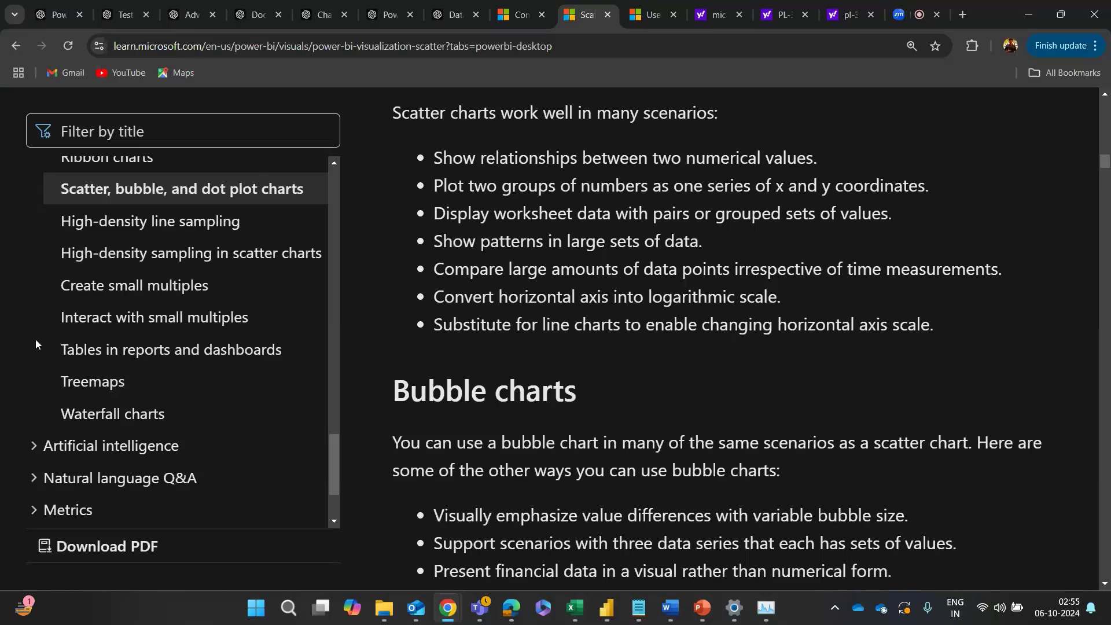
{"action": "scroll", "coordinate": [592, 370], "scroll_direction": "down", "scroll_amount": 2}
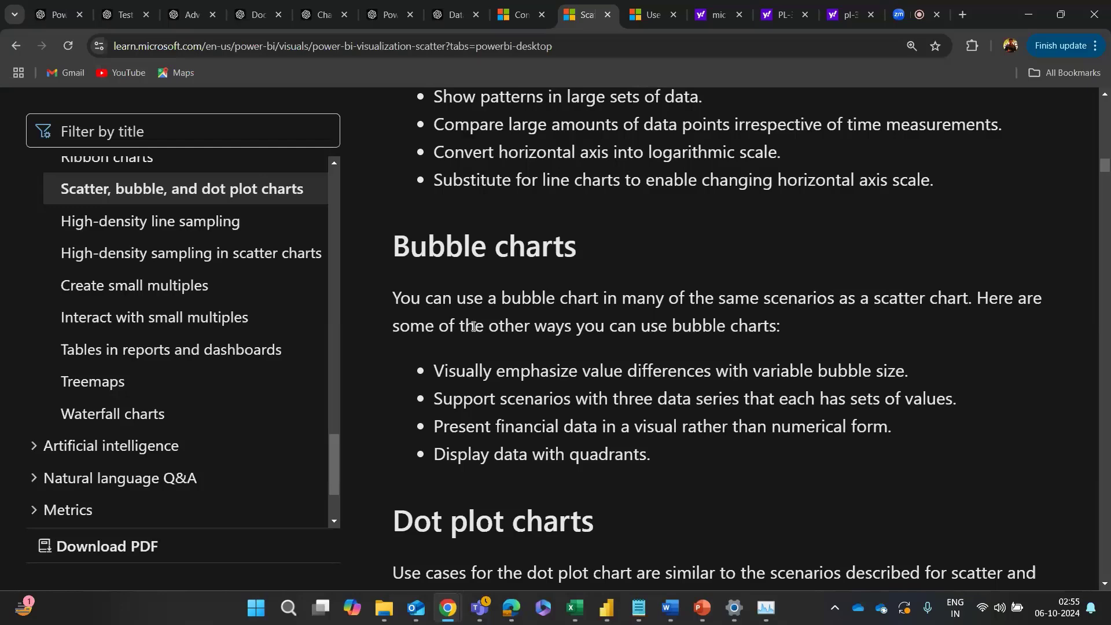
{"action": "scroll", "coordinate": [693, 363], "scroll_direction": "down", "scroll_amount": 2}
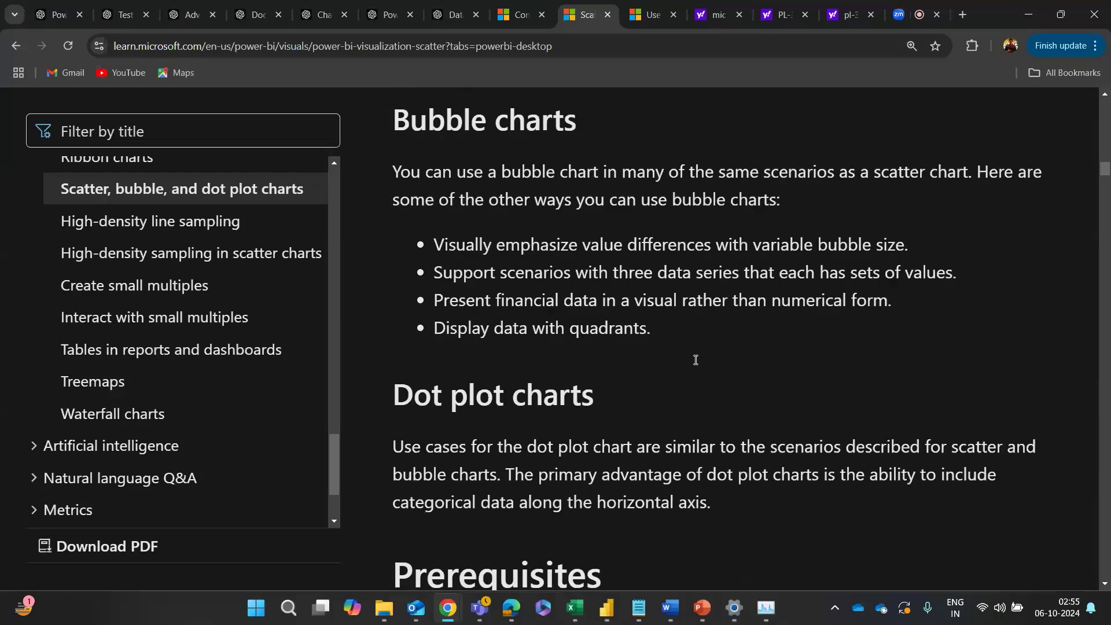
{"action": "scroll", "coordinate": [692, 360], "scroll_direction": "up", "scroll_amount": 10}
{"action": "scroll", "coordinate": [667, 445], "scroll_direction": "down", "scroll_amount": 12}
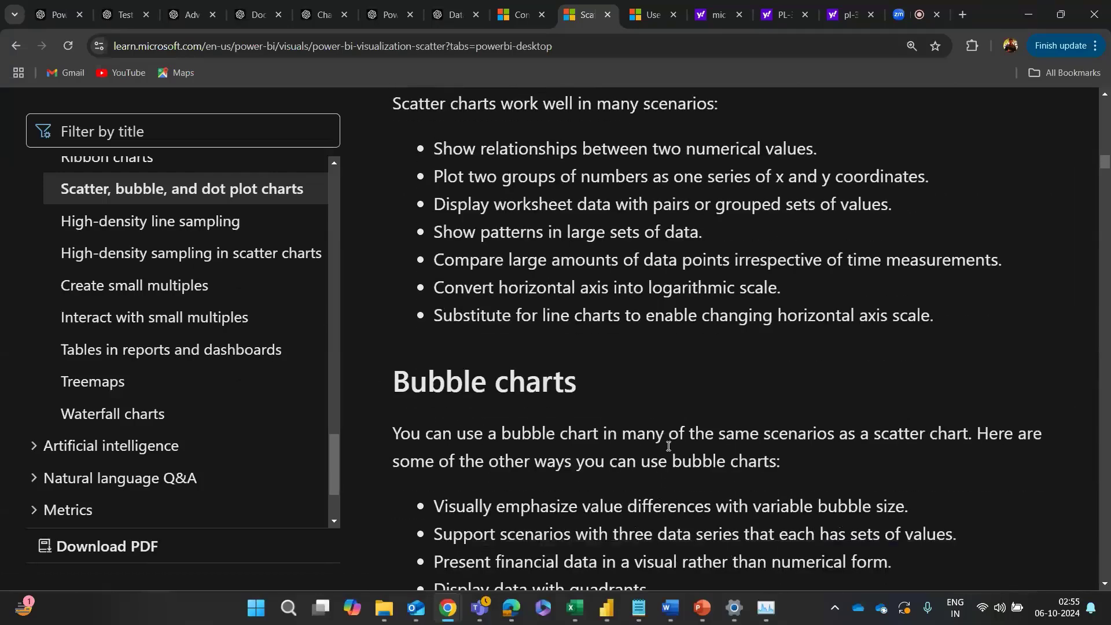
{"action": "scroll", "coordinate": [668, 445], "scroll_direction": "down", "scroll_amount": 4}
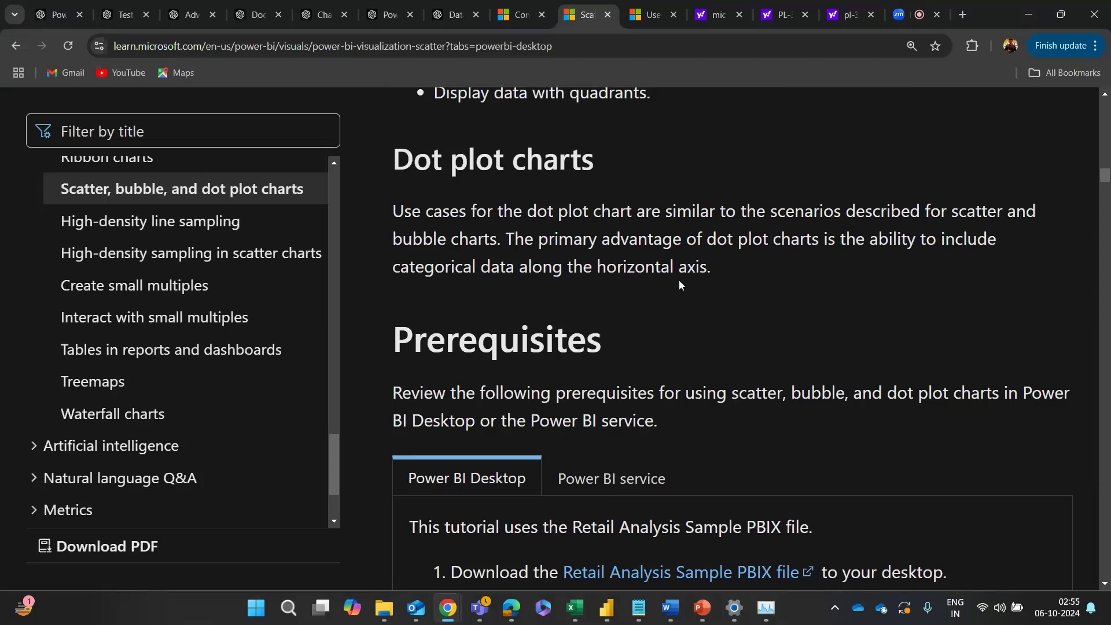
Step: Read the first instruction under Create a scatter chart, covering field selection and the default clustered column chart example
{"action": "scroll", "coordinate": [678, 280], "scroll_direction": "down", "scroll_amount": 10}
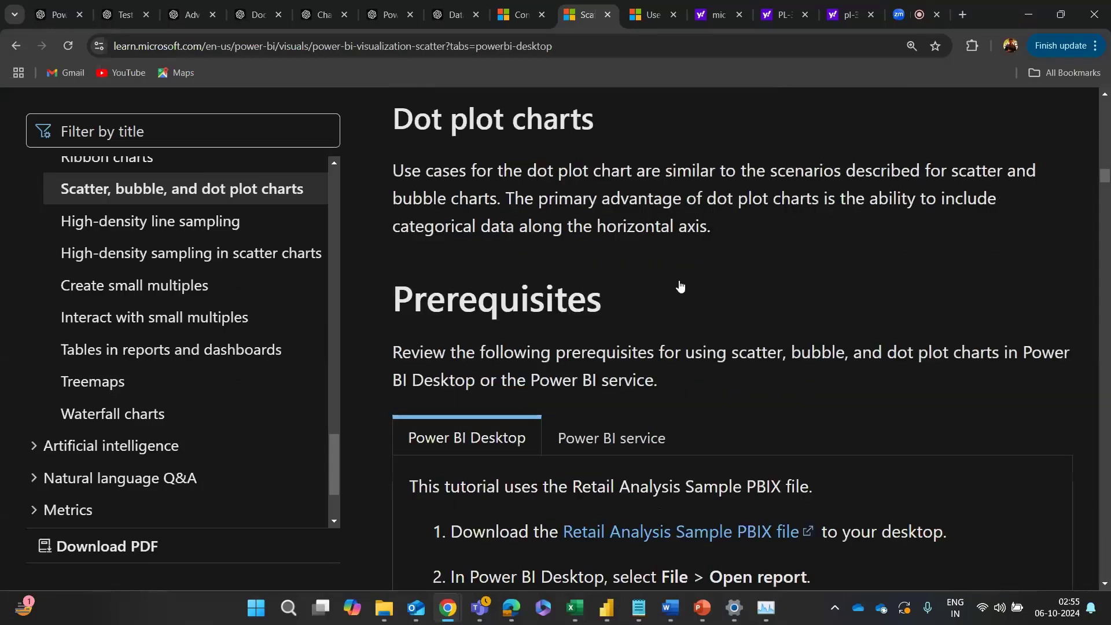
{"action": "scroll", "coordinate": [685, 357], "scroll_direction": "down", "scroll_amount": 5}
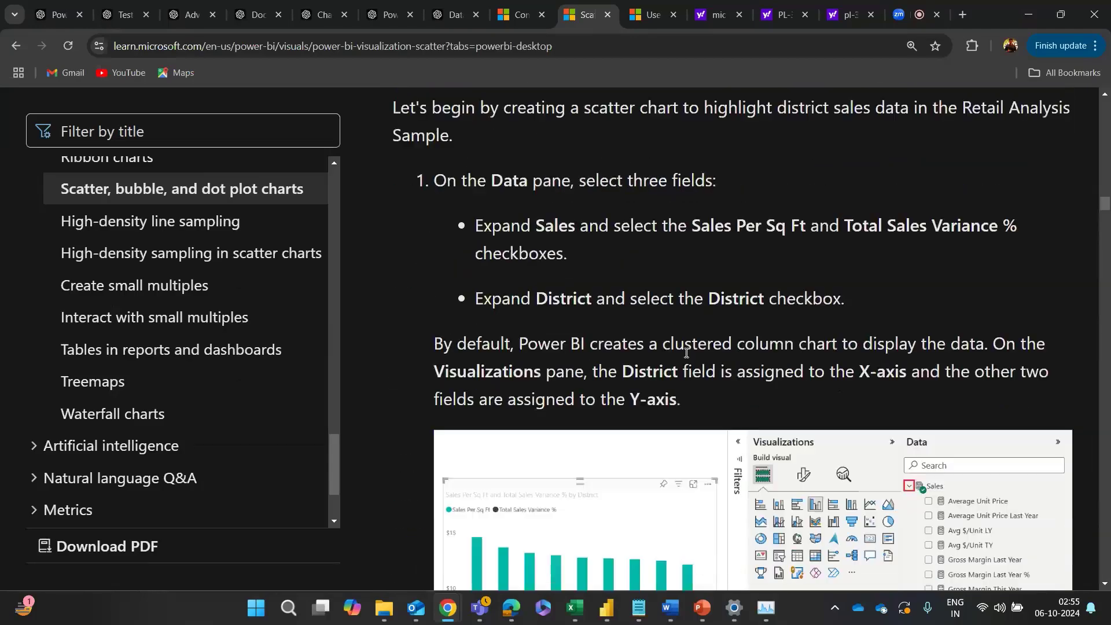
{"action": "scroll", "coordinate": [685, 357], "scroll_direction": "up", "scroll_amount": 3}
{"action": "scroll", "coordinate": [685, 357], "scroll_direction": "up", "scroll_amount": 2}
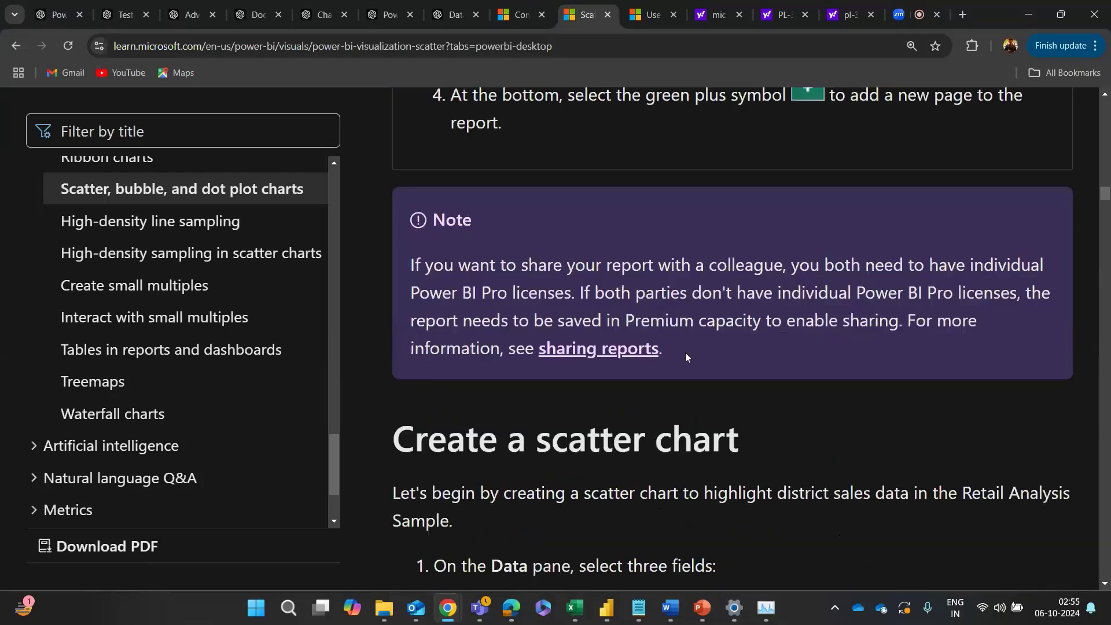
{"action": "scroll", "coordinate": [685, 357], "scroll_direction": "down", "scroll_amount": 6}
{"action": "scroll", "coordinate": [627, 365], "scroll_direction": "up", "scroll_amount": 1}
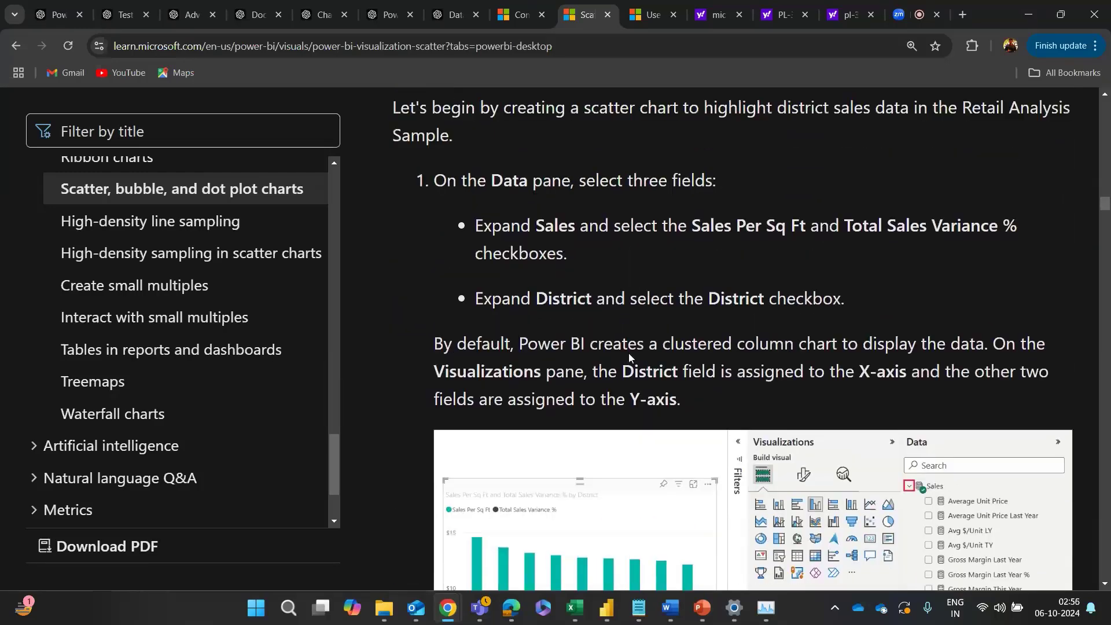
{"action": "scroll", "coordinate": [583, 364], "scroll_direction": "up", "scroll_amount": 1}
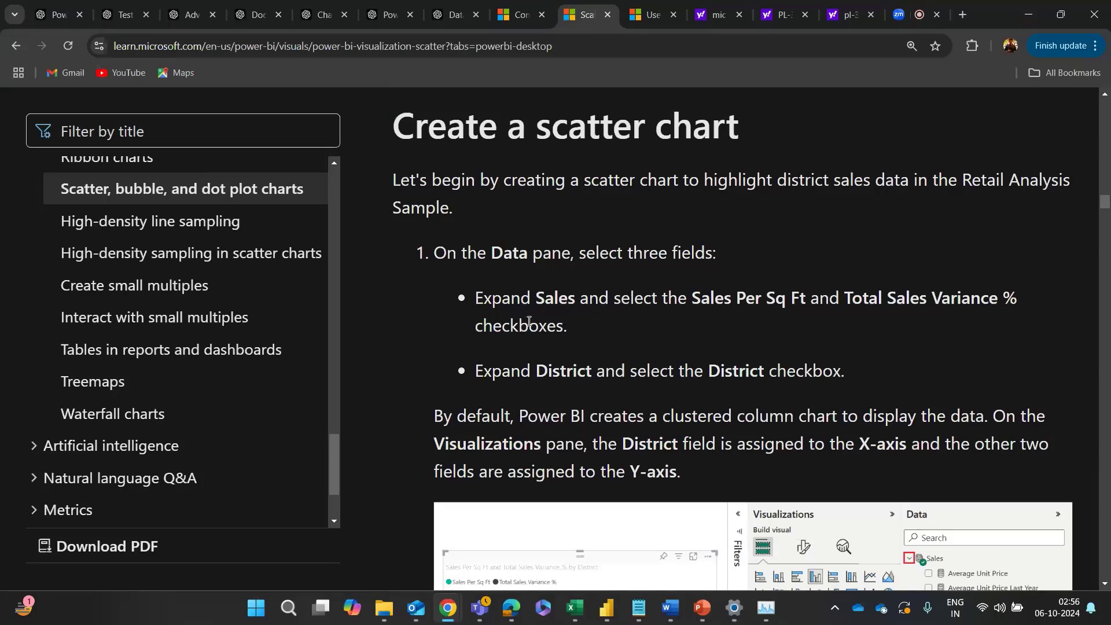
{"action": "scroll", "coordinate": [529, 322], "scroll_direction": "down", "scroll_amount": 1}
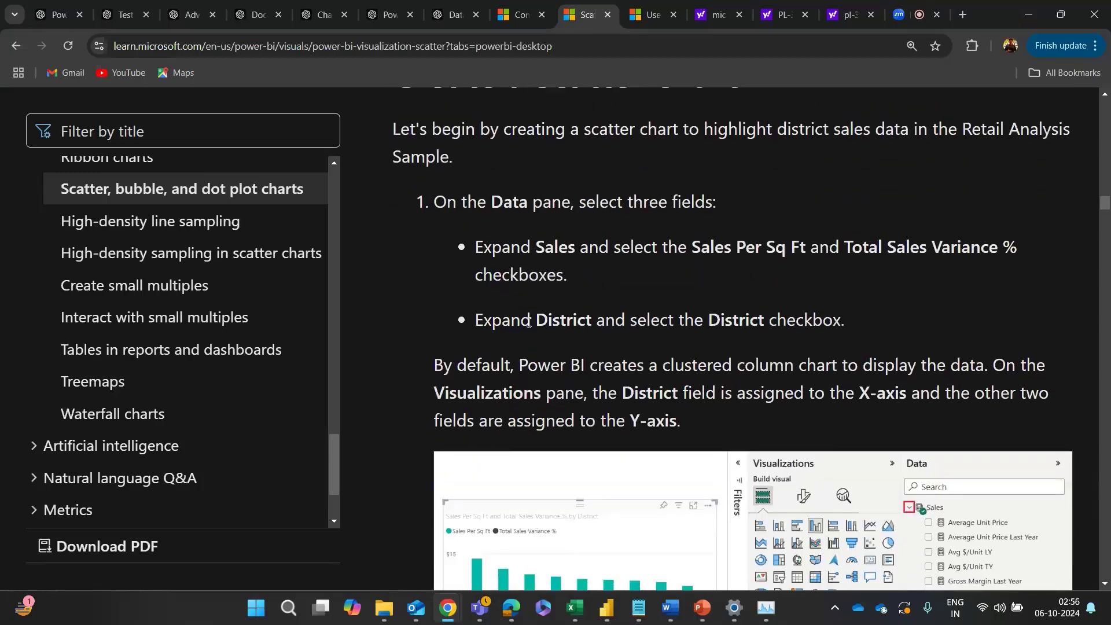
{"action": "scroll", "coordinate": [528, 324], "scroll_direction": "up", "scroll_amount": 1}
{"action": "scroll", "coordinate": [528, 326], "scroll_direction": "down", "scroll_amount": 1}
{"action": "scroll", "coordinate": [528, 321], "scroll_direction": "down", "scroll_amount": 5}
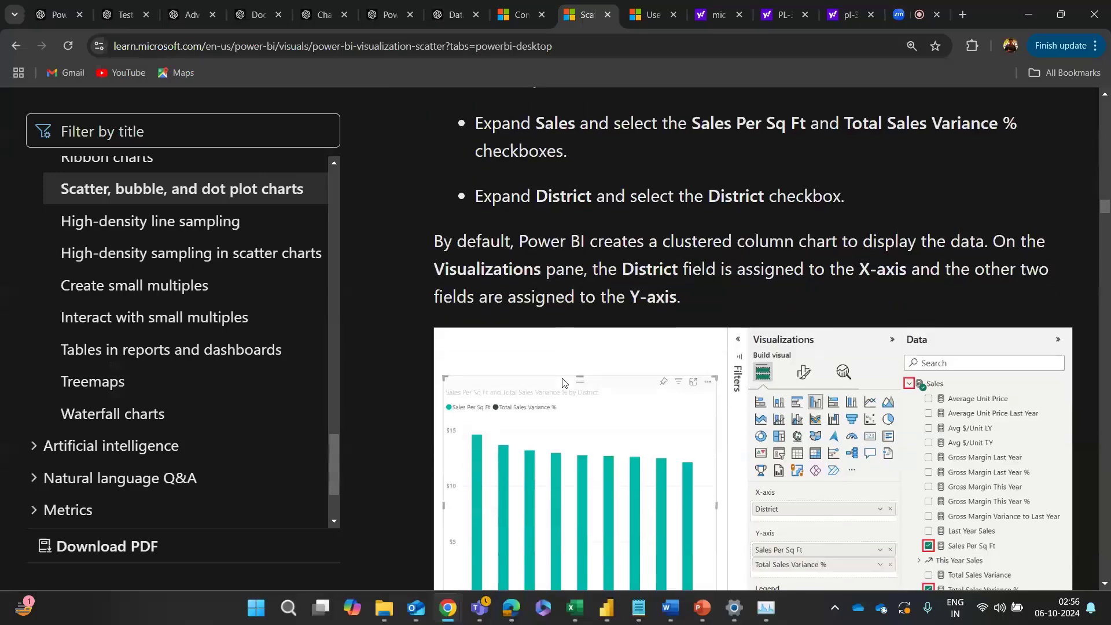
{"action": "scroll", "coordinate": [846, 400], "scroll_direction": "up", "scroll_amount": 5}
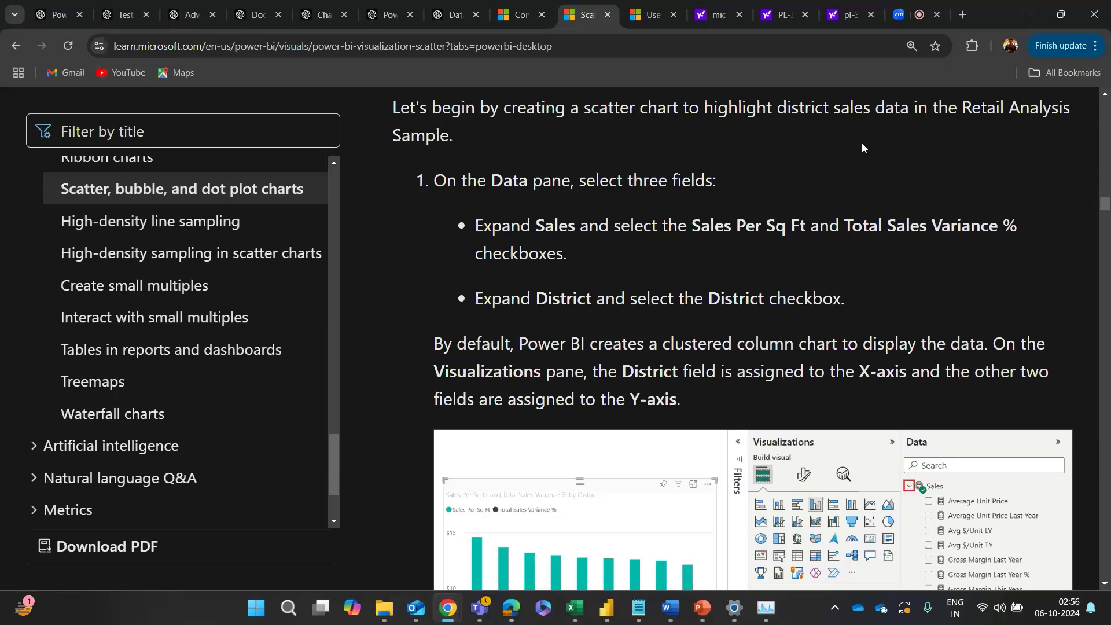
{"action": "scroll", "coordinate": [779, 301], "scroll_direction": "down", "scroll_amount": 5}
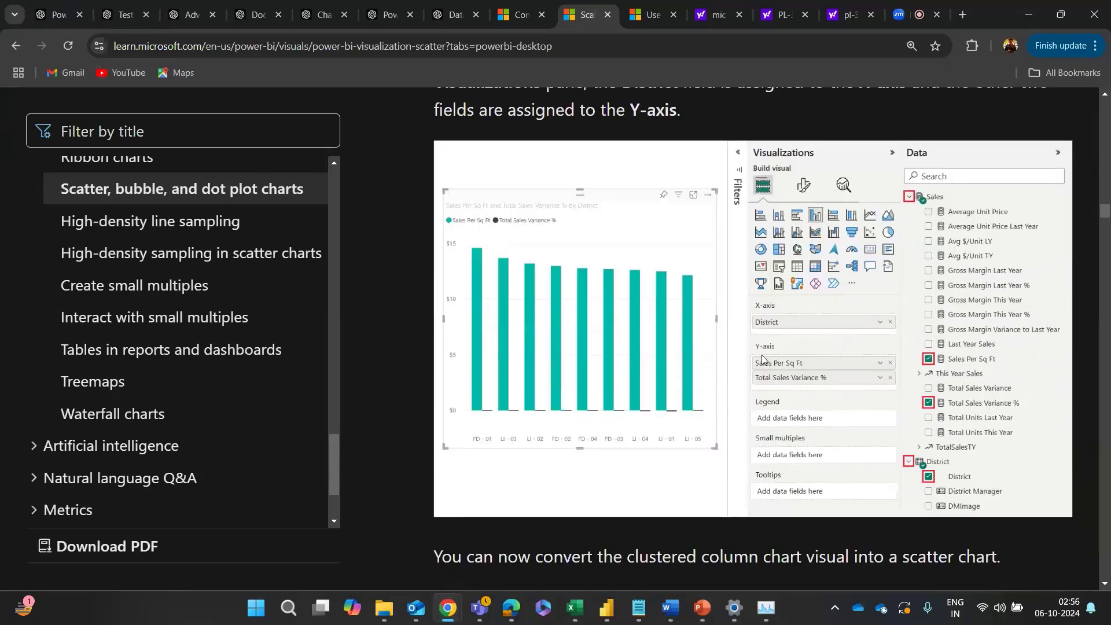
Step: Examine the second instruction on converting the column chart to a scatter chart, including its Values, X Axis, and Y Axis fields
{"action": "scroll", "coordinate": [666, 394], "scroll_direction": "down", "scroll_amount": 1}
{"action": "scroll", "coordinate": [666, 394], "scroll_direction": "down", "scroll_amount": 7}
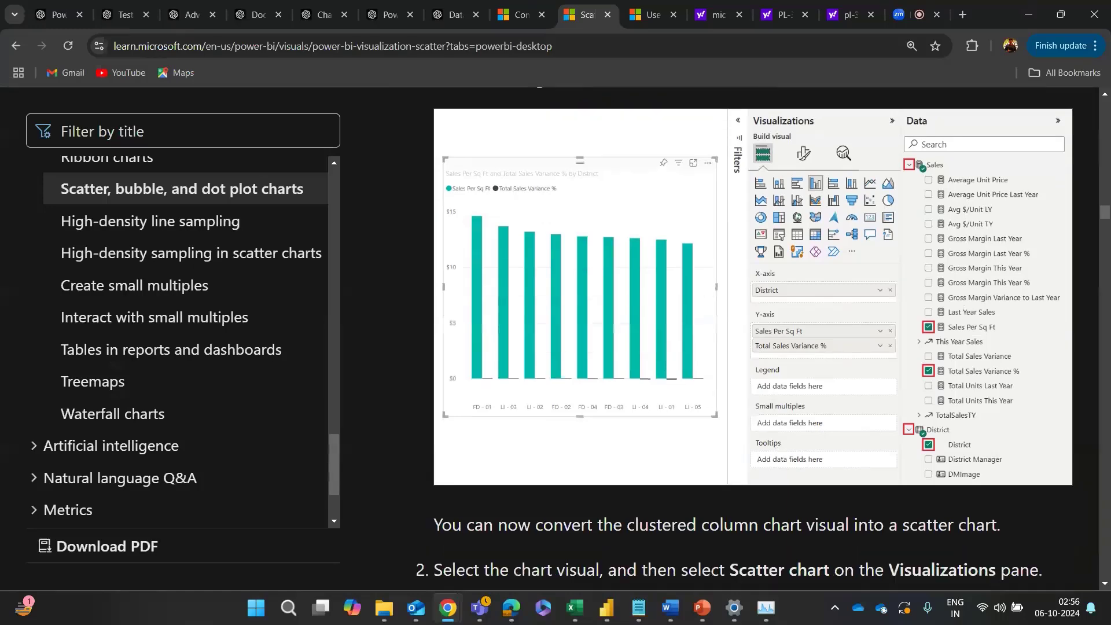
{"action": "scroll", "coordinate": [666, 394], "scroll_direction": "up", "scroll_amount": 1}
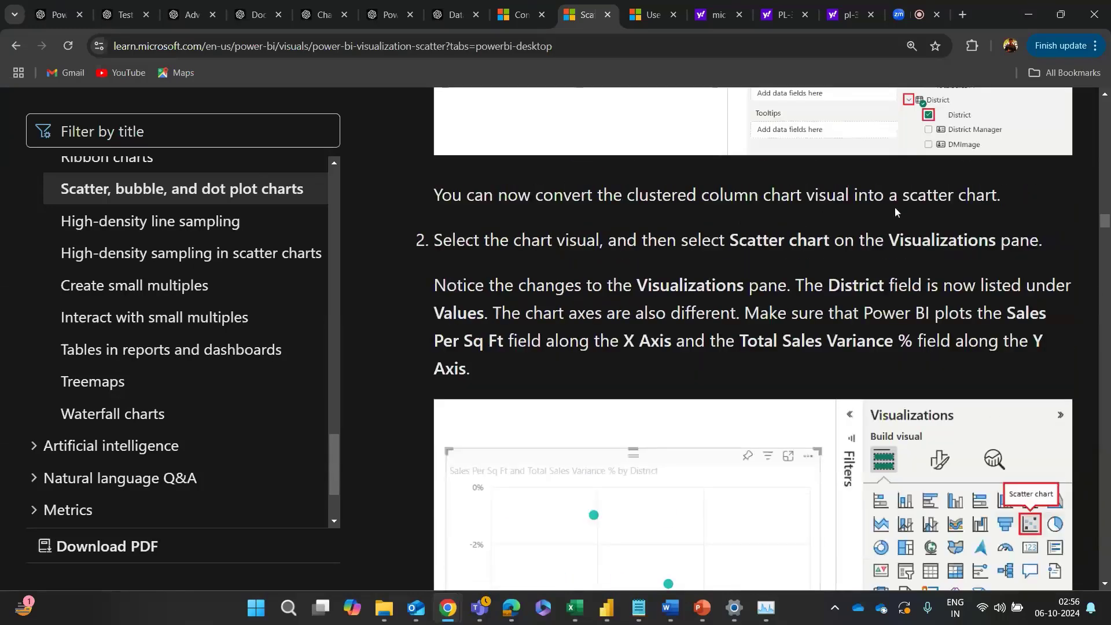
{"action": "scroll", "coordinate": [556, 272], "scroll_direction": "down", "scroll_amount": 1}
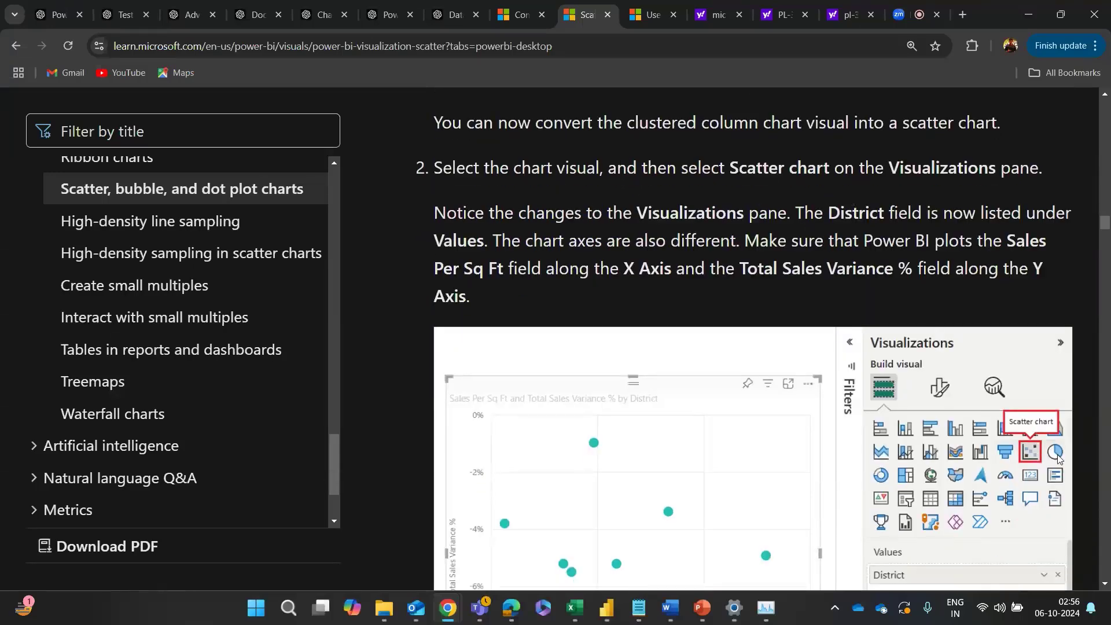
{"action": "scroll", "coordinate": [468, 243], "scroll_direction": "down", "scroll_amount": 1}
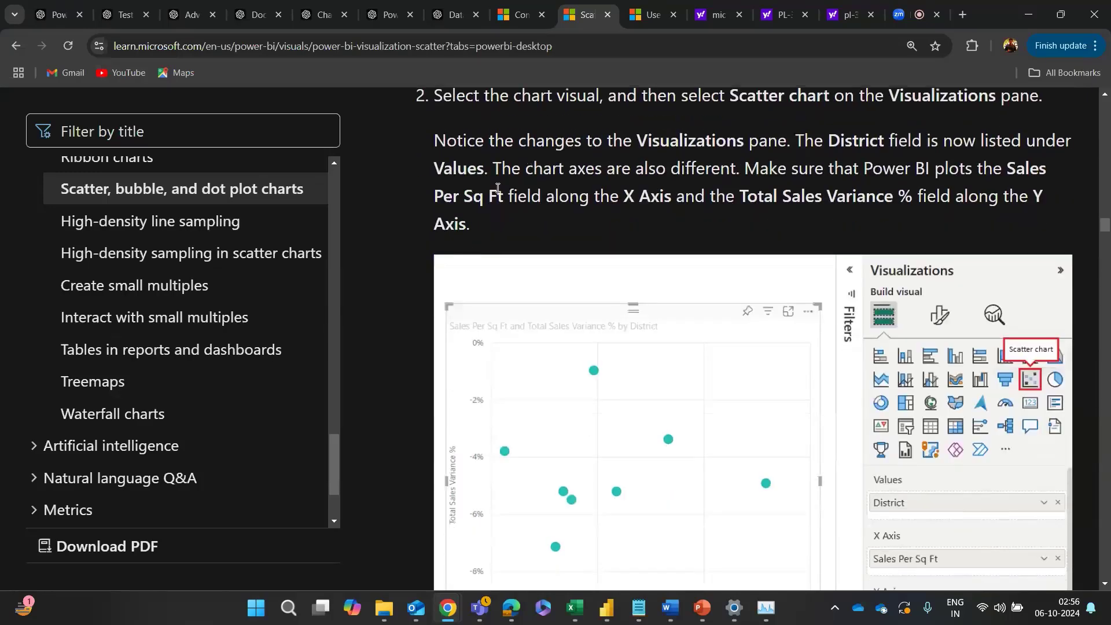
{"action": "scroll", "coordinate": [497, 188], "scroll_direction": "down", "scroll_amount": 1}
{"action": "scroll", "coordinate": [860, 144], "scroll_direction": "up", "scroll_amount": 1}
{"action": "scroll", "coordinate": [541, 191], "scroll_direction": "down", "scroll_amount": 3}
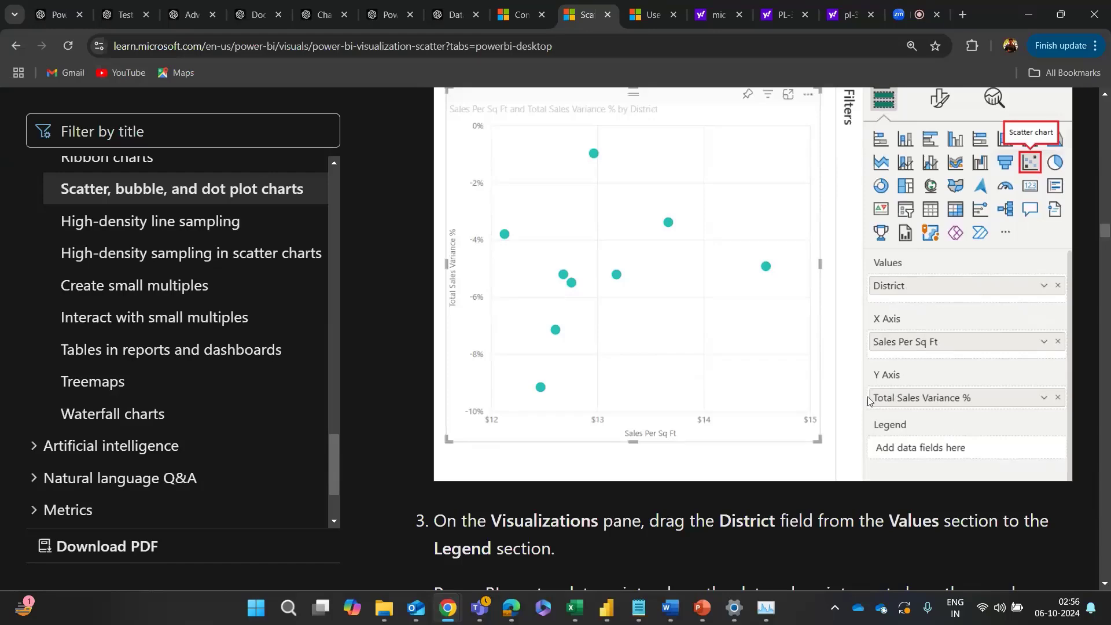
{"action": "scroll", "coordinate": [822, 384], "scroll_direction": "up", "scroll_amount": 4}
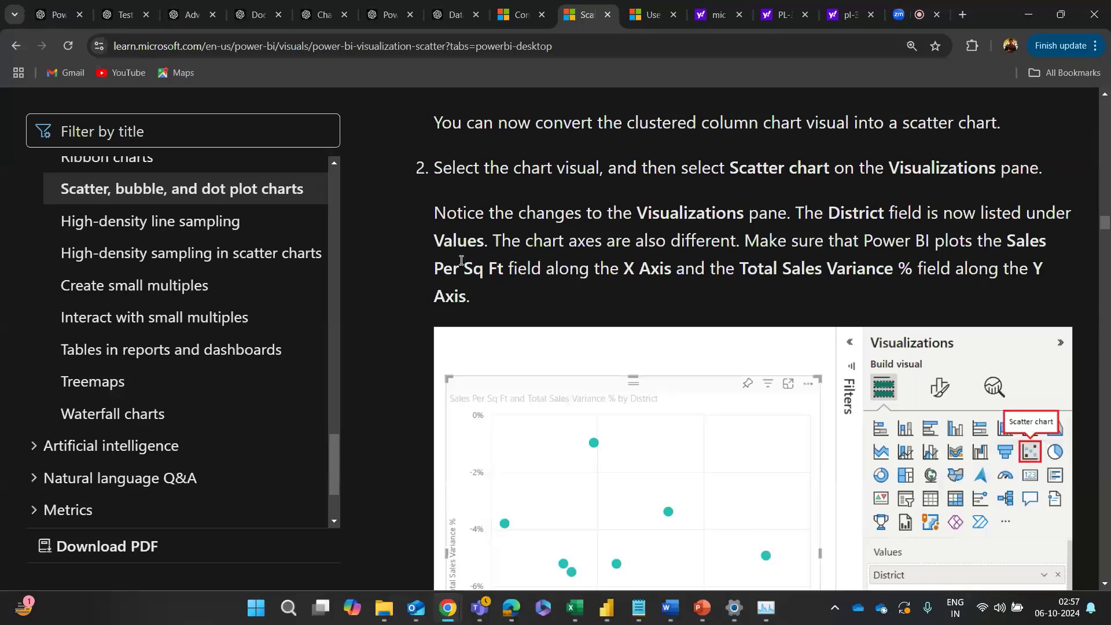
Step: Examine the third scatter chart instruction on moving the District field from Values to Legend, including its example chart
{"action": "scroll", "coordinate": [461, 260], "scroll_direction": "down", "scroll_amount": 10}
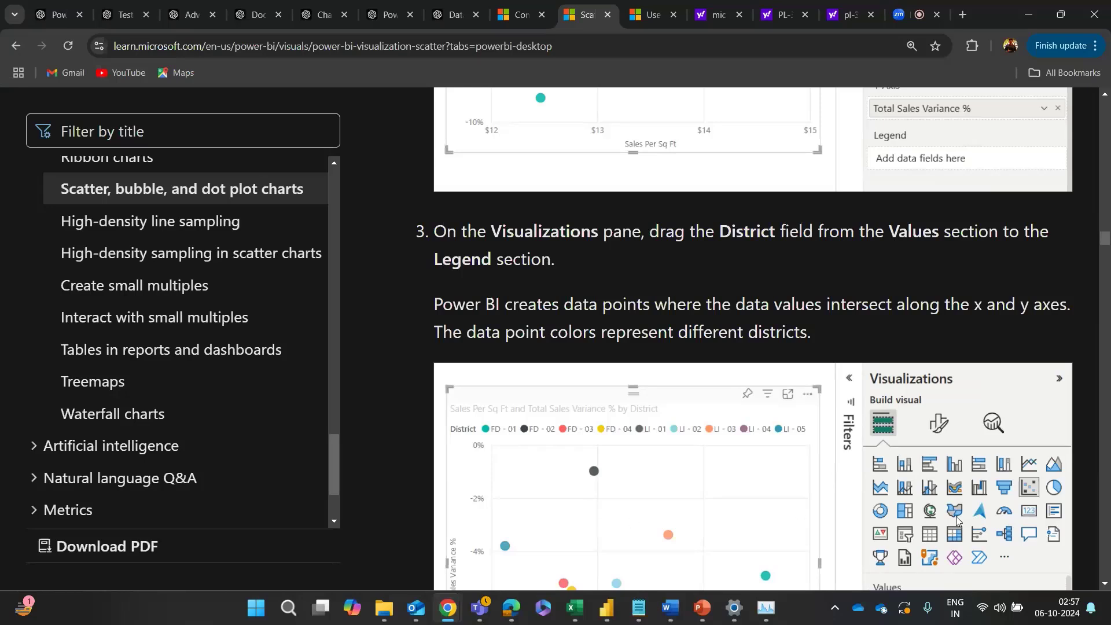
{"action": "scroll", "coordinate": [812, 319], "scroll_direction": "down", "scroll_amount": 1}
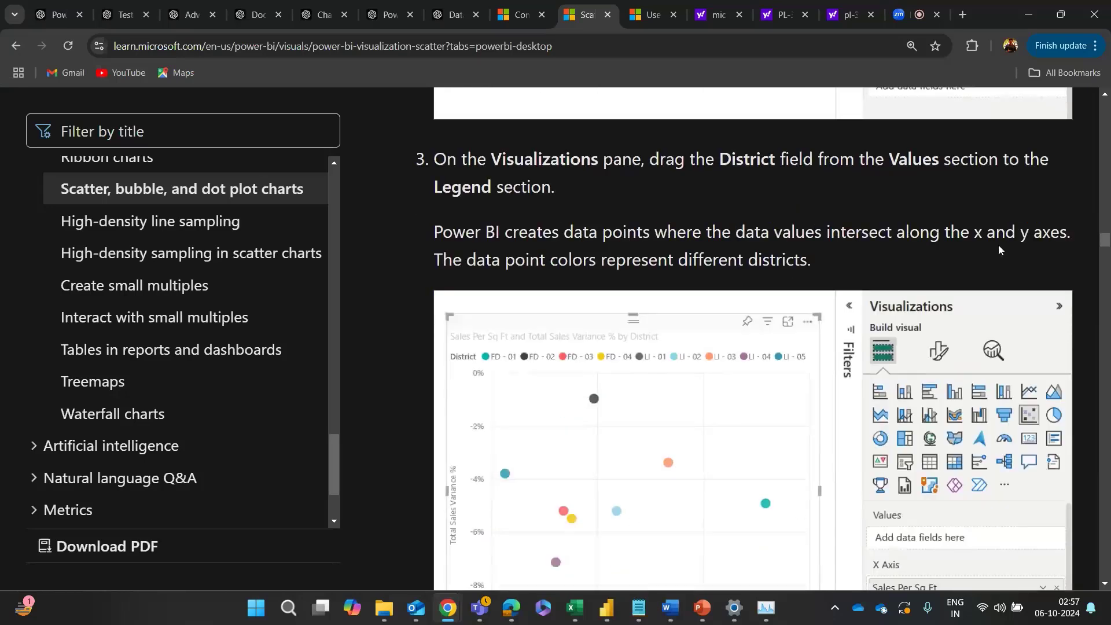
{"action": "left_click_drag", "start_coordinate": [434, 259], "coordinate": [884, 255]}
{"action": "left_click", "coordinate": [774, 258]}
{"action": "scroll", "coordinate": [774, 259], "scroll_direction": "down", "scroll_amount": 2}
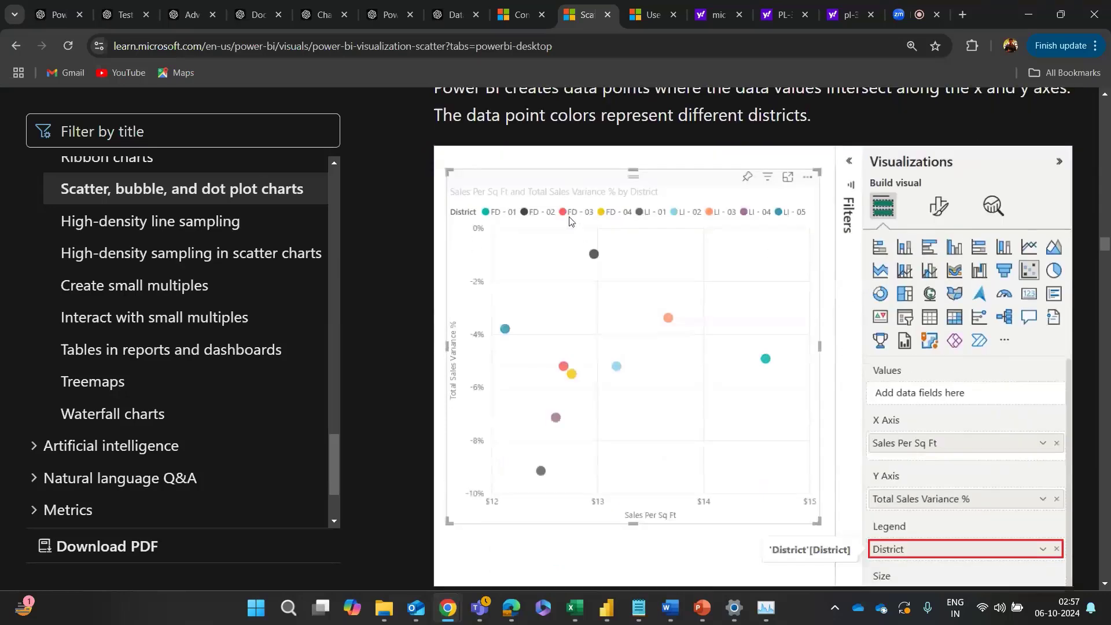
{"action": "scroll", "coordinate": [656, 477], "scroll_direction": "down", "scroll_amount": 1}
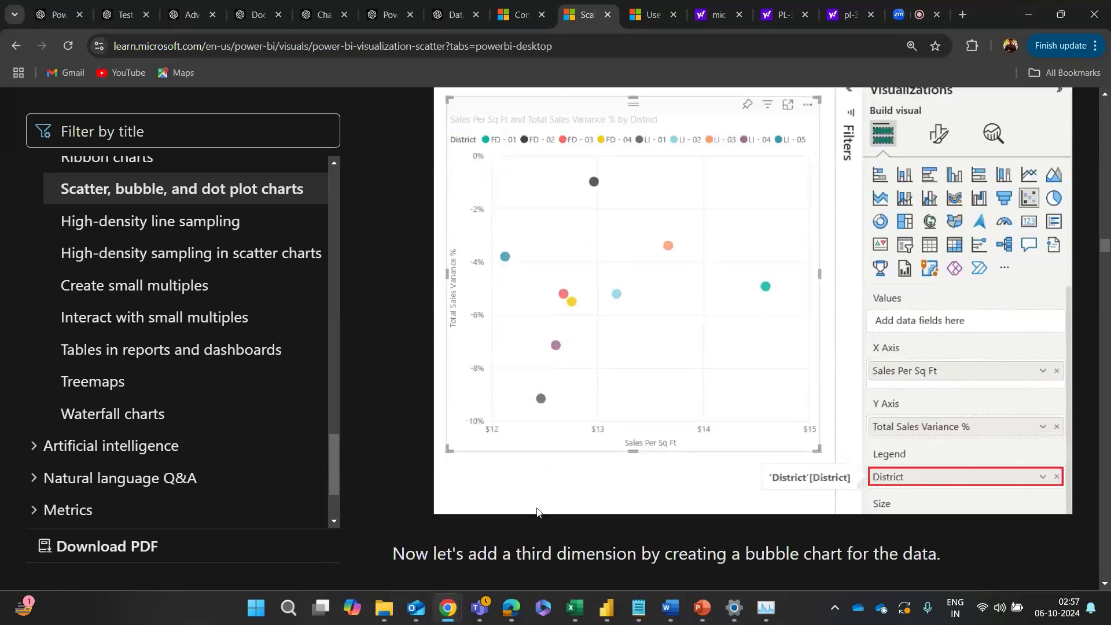
{"action": "scroll", "coordinate": [712, 316], "scroll_direction": "up", "scroll_amount": 1}
{"action": "scroll", "coordinate": [738, 360], "scroll_direction": "down", "scroll_amount": 1}
{"action": "scroll", "coordinate": [933, 314], "scroll_direction": "up", "scroll_amount": 1}
{"action": "scroll", "coordinate": [932, 314], "scroll_direction": "down", "scroll_amount": 1}
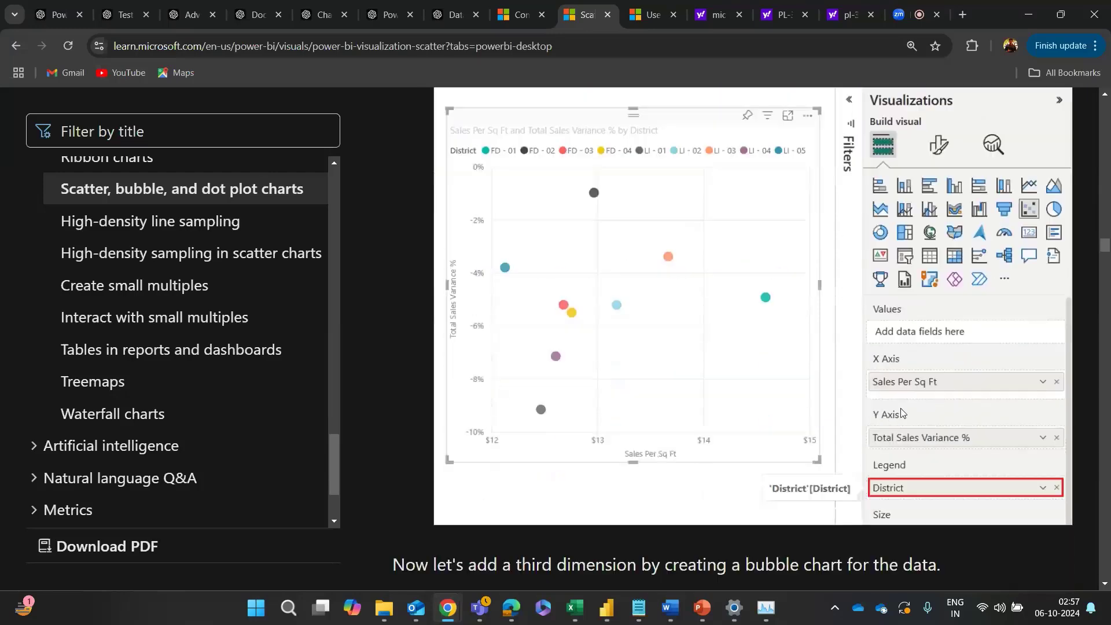
Step: Read the first instruction under Create a bubble chart, covering the This Year Sales value and the Size section
{"action": "scroll", "coordinate": [988, 456], "scroll_direction": "down", "scroll_amount": 5}
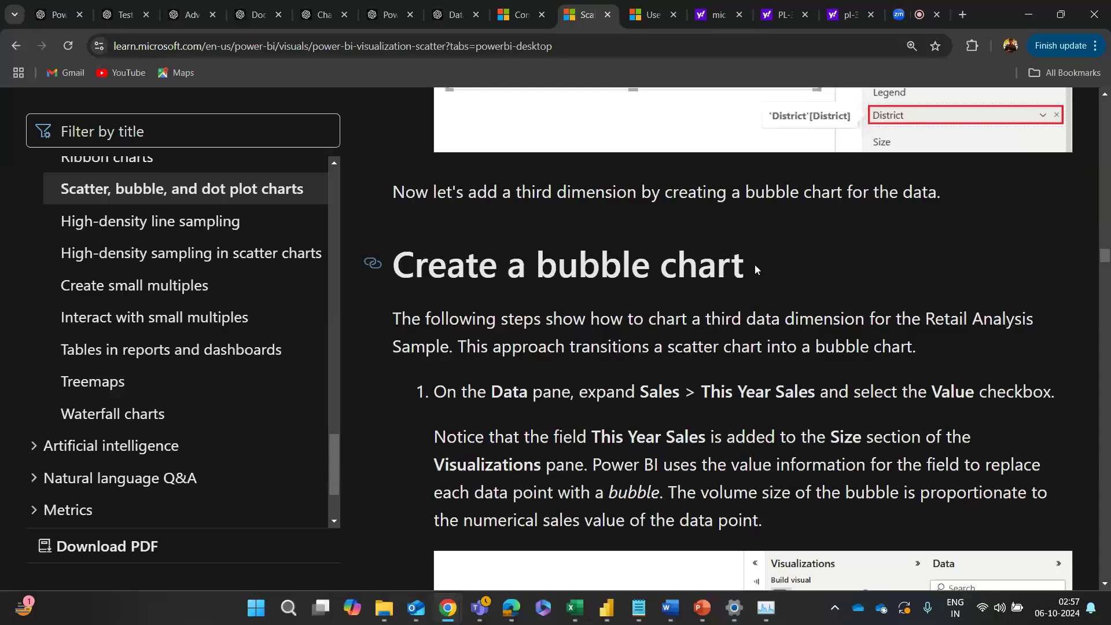
{"action": "scroll", "coordinate": [889, 287], "scroll_direction": "down", "scroll_amount": 1}
{"action": "scroll", "coordinate": [889, 287], "scroll_direction": "down", "scroll_amount": 3}
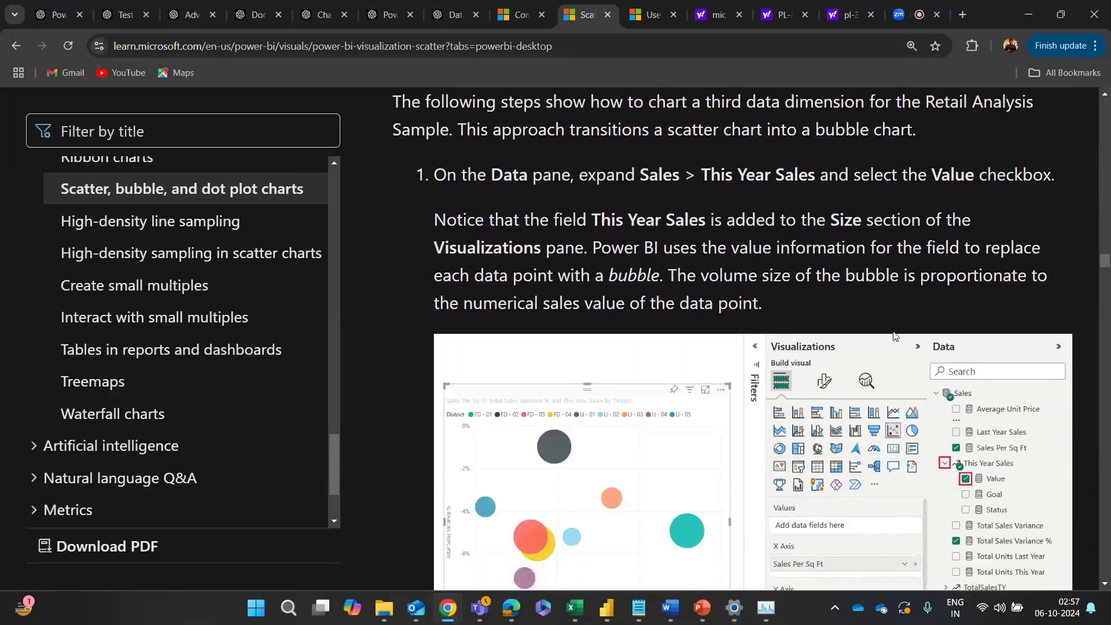
{"action": "scroll", "coordinate": [894, 336], "scroll_direction": "down", "scroll_amount": 2}
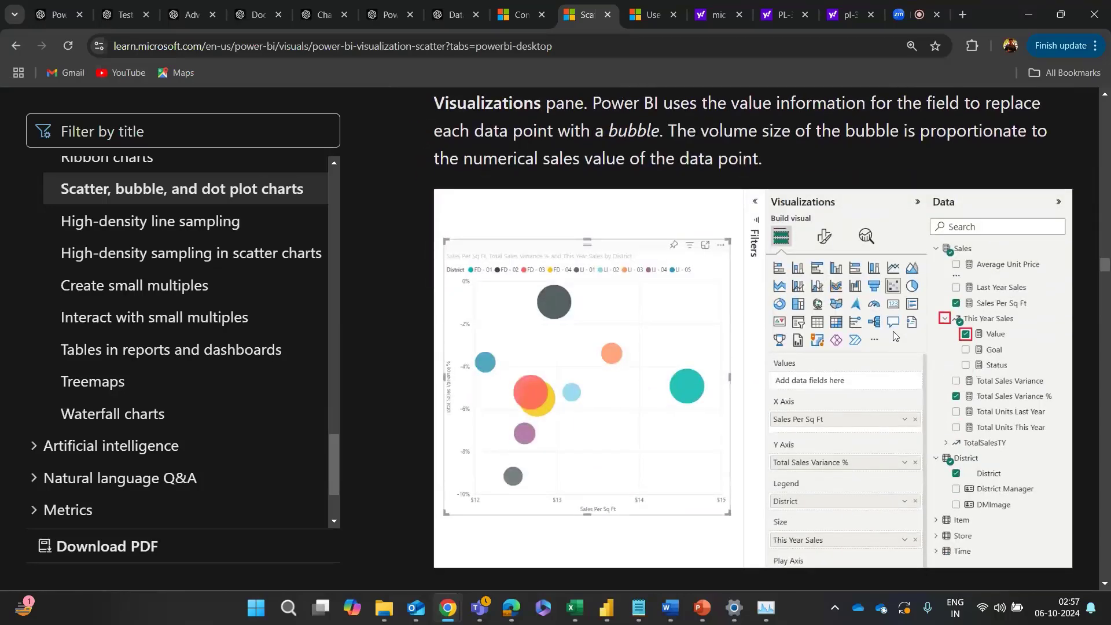
{"action": "scroll", "coordinate": [895, 335], "scroll_direction": "up", "scroll_amount": 3}
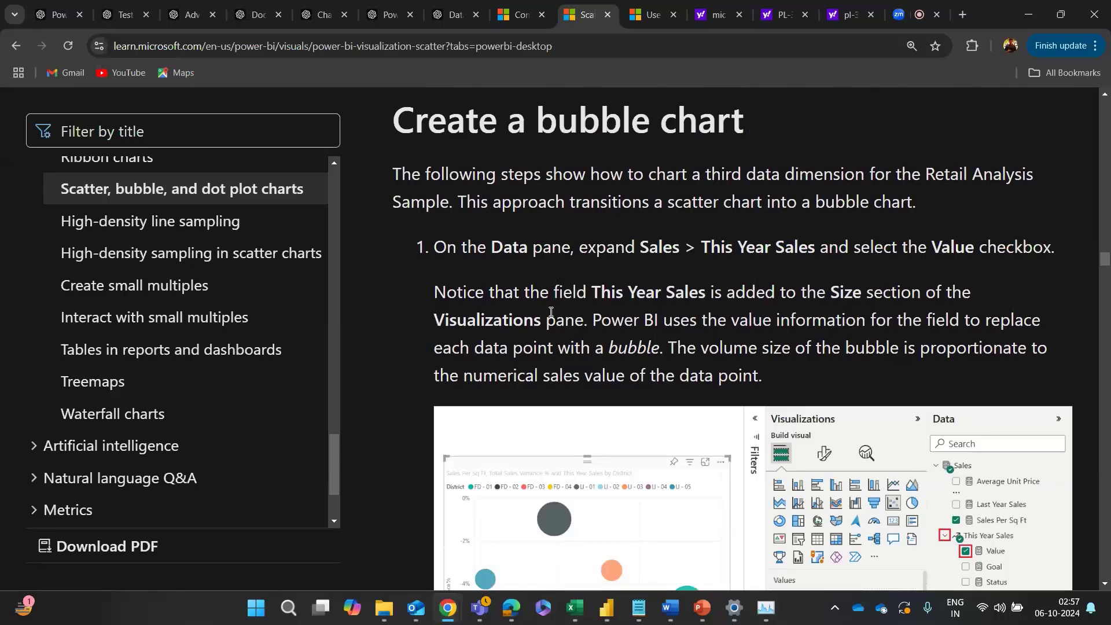
{"action": "scroll", "coordinate": [524, 343], "scroll_direction": "down", "scroll_amount": 1}
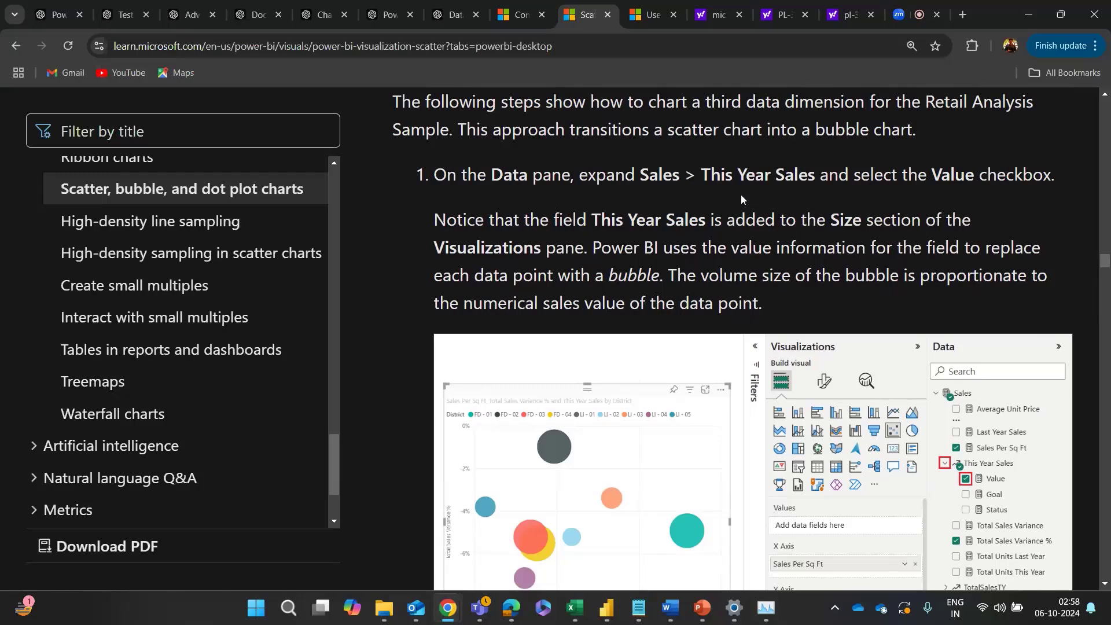
Step: Review the bubble chart example and read the second instruction about the bubble tooltip
{"action": "scroll", "coordinate": [740, 199], "scroll_direction": "down", "scroll_amount": 7}
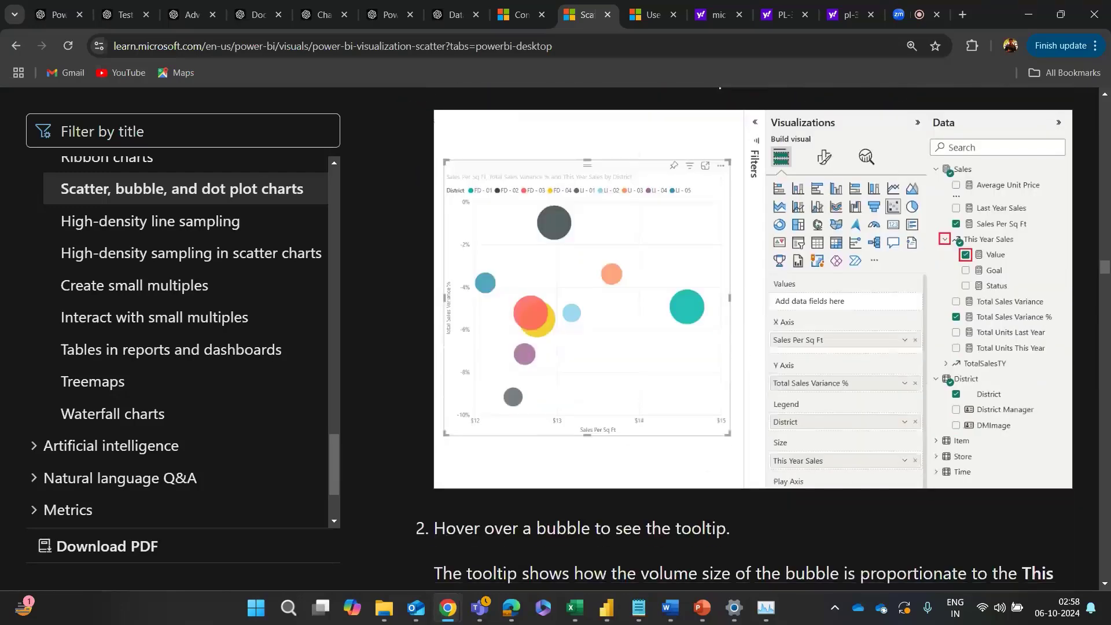
{"action": "scroll", "coordinate": [518, 309], "scroll_direction": "down", "scroll_amount": 1}
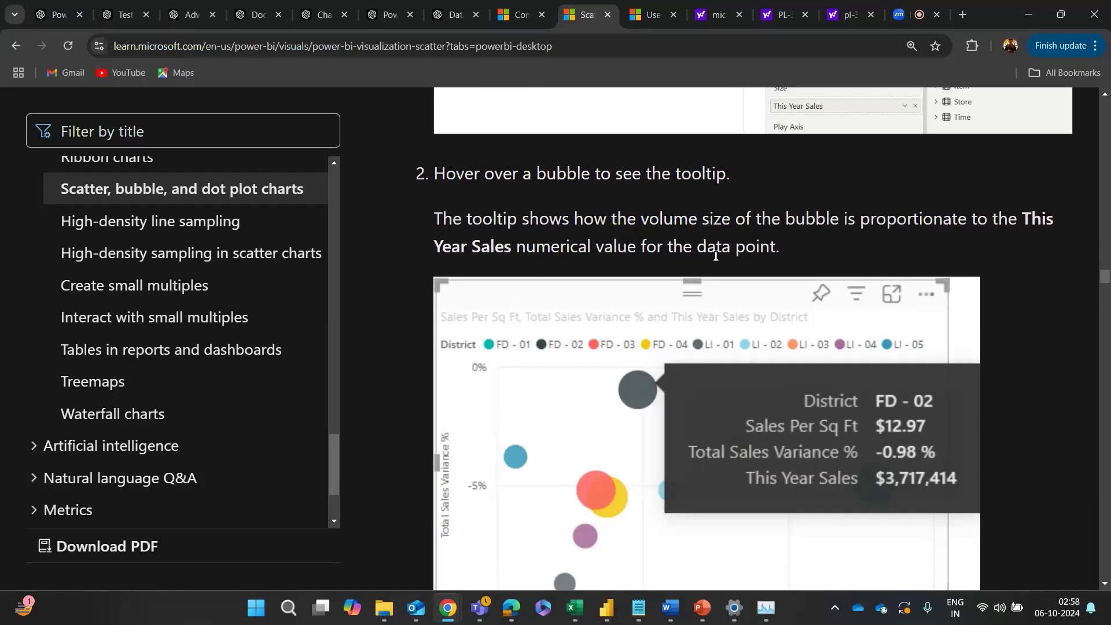
{"action": "scroll", "coordinate": [694, 314], "scroll_direction": "down", "scroll_amount": 1}
Step: Read how to change the number of data points in a bubble chart through the General properties and Advanced options
{"action": "scroll", "coordinate": [694, 314], "scroll_direction": "down", "scroll_amount": 10}
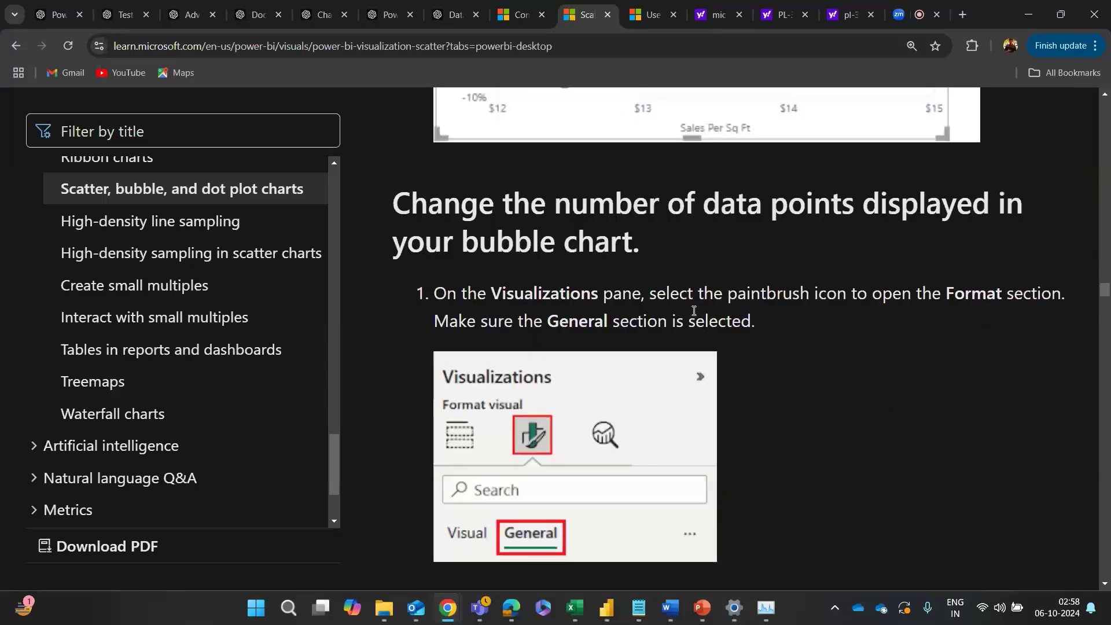
{"action": "scroll", "coordinate": [695, 316], "scroll_direction": "down", "scroll_amount": 1}
{"action": "scroll", "coordinate": [695, 315], "scroll_direction": "up", "scroll_amount": 1}
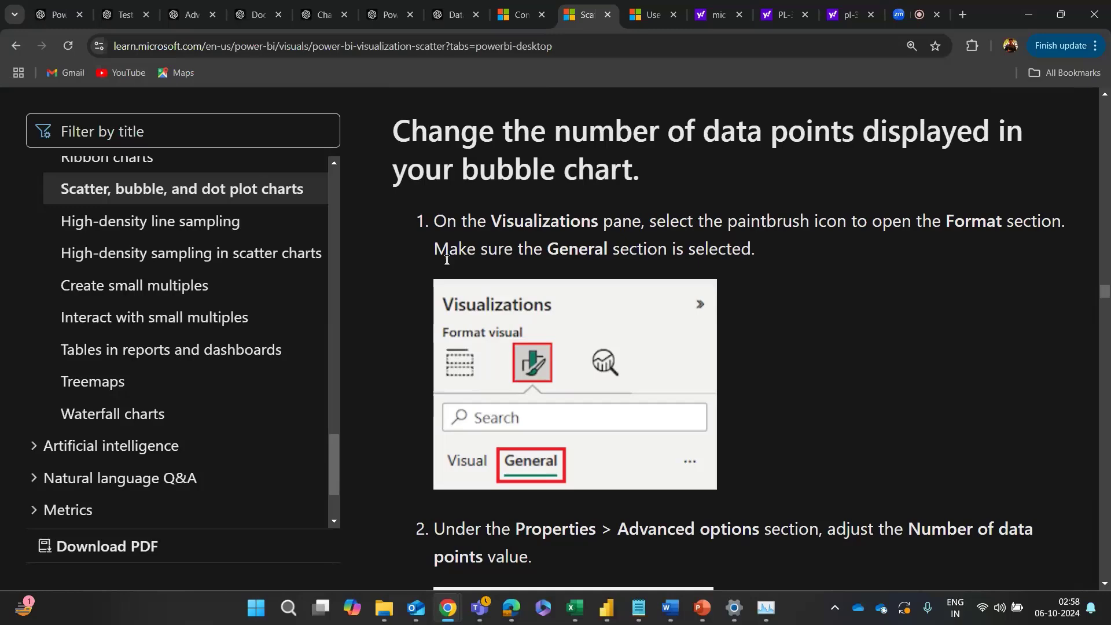
{"action": "scroll", "coordinate": [447, 260], "scroll_direction": "down", "scroll_amount": 4}
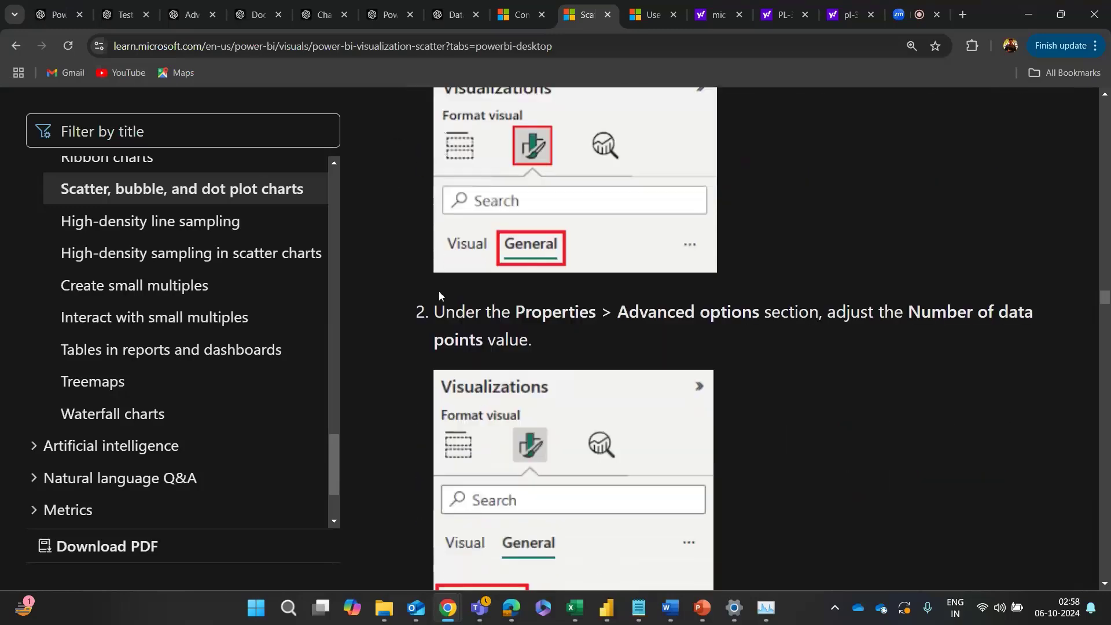
{"action": "scroll", "coordinate": [490, 337], "scroll_direction": "down", "scroll_amount": 4}
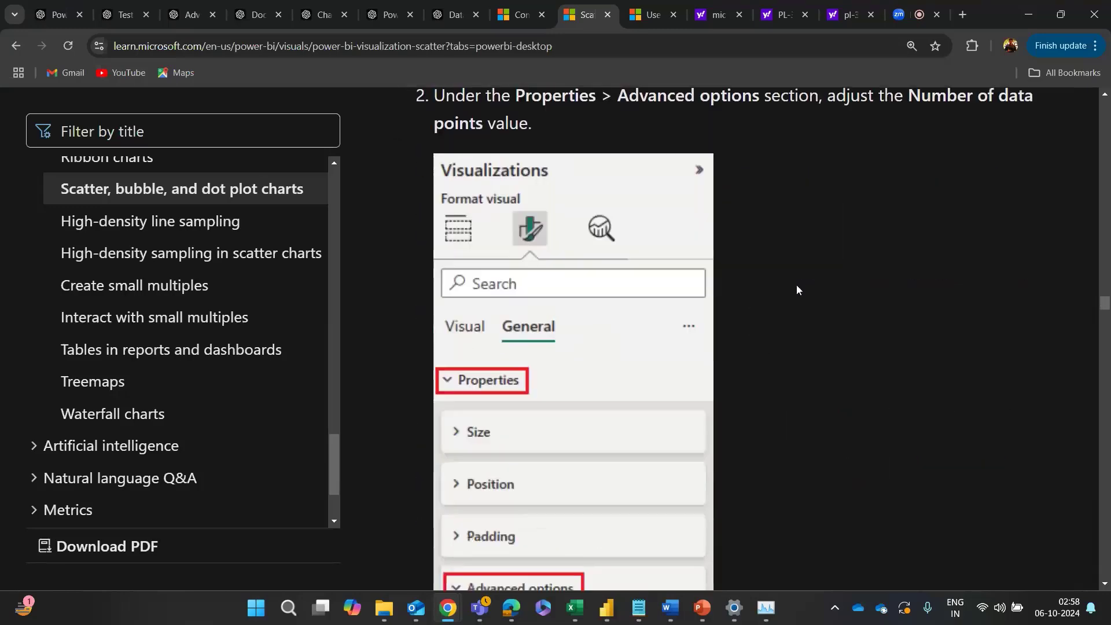
{"action": "scroll", "coordinate": [524, 438], "scroll_direction": "down", "scroll_amount": 5}
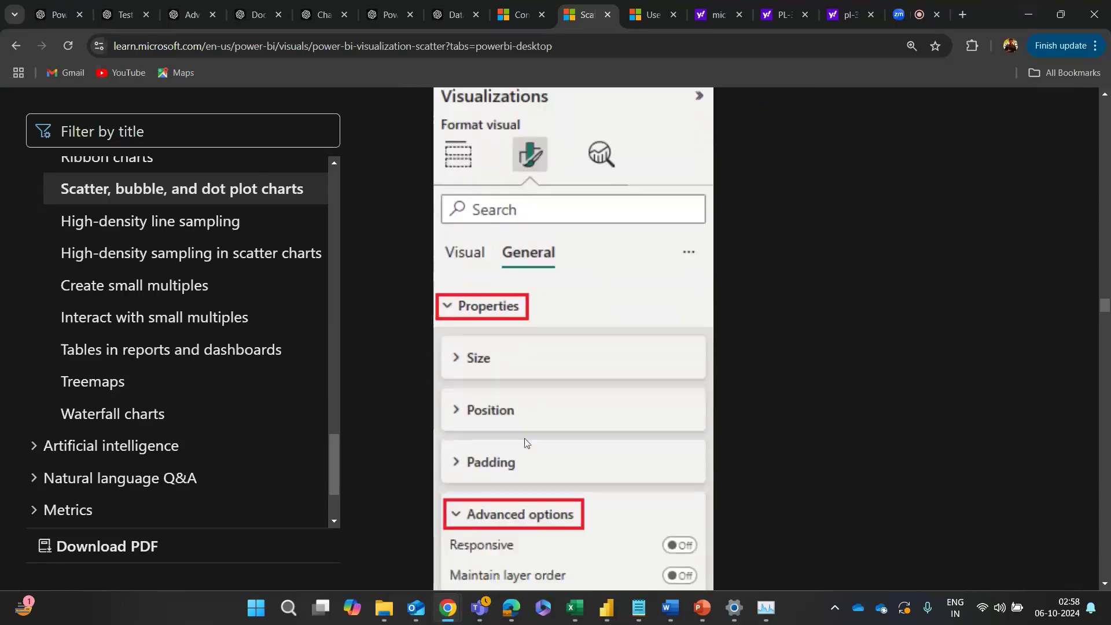
{"action": "scroll", "coordinate": [566, 454], "scroll_direction": "down", "scroll_amount": 3}
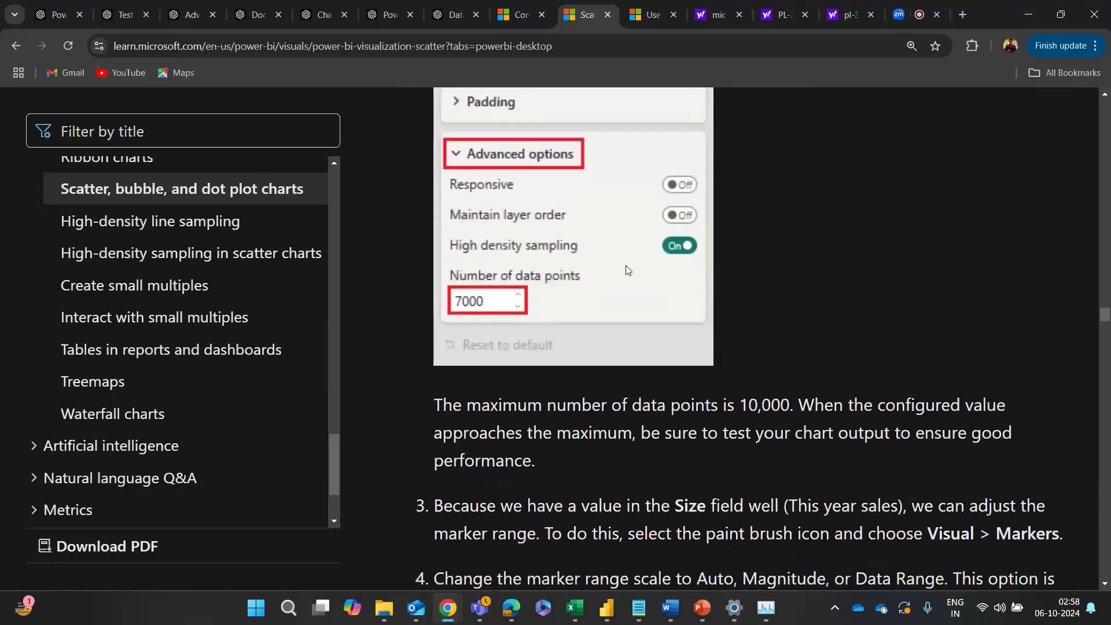
{"action": "scroll", "coordinate": [654, 393], "scroll_direction": "down", "scroll_amount": 1}
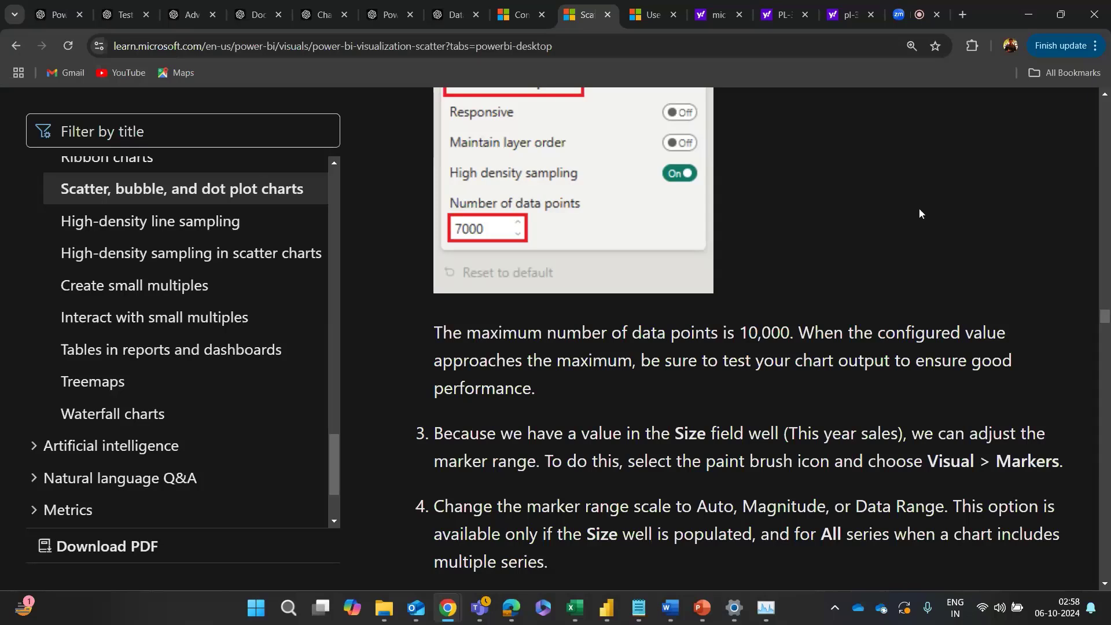
Step: Examine the marker range scaling instructions, including the Auto, Magnitude, Data Range, and Deprecated modes
{"action": "scroll", "coordinate": [770, 343], "scroll_direction": "down", "scroll_amount": 5}
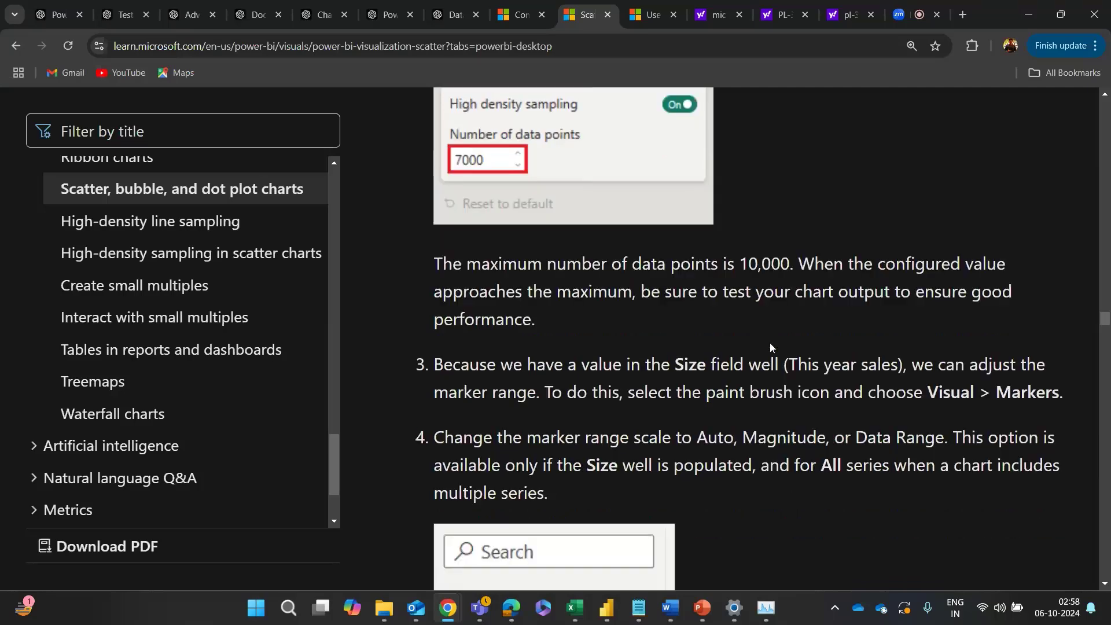
{"action": "scroll", "coordinate": [769, 346], "scroll_direction": "down", "scroll_amount": 3}
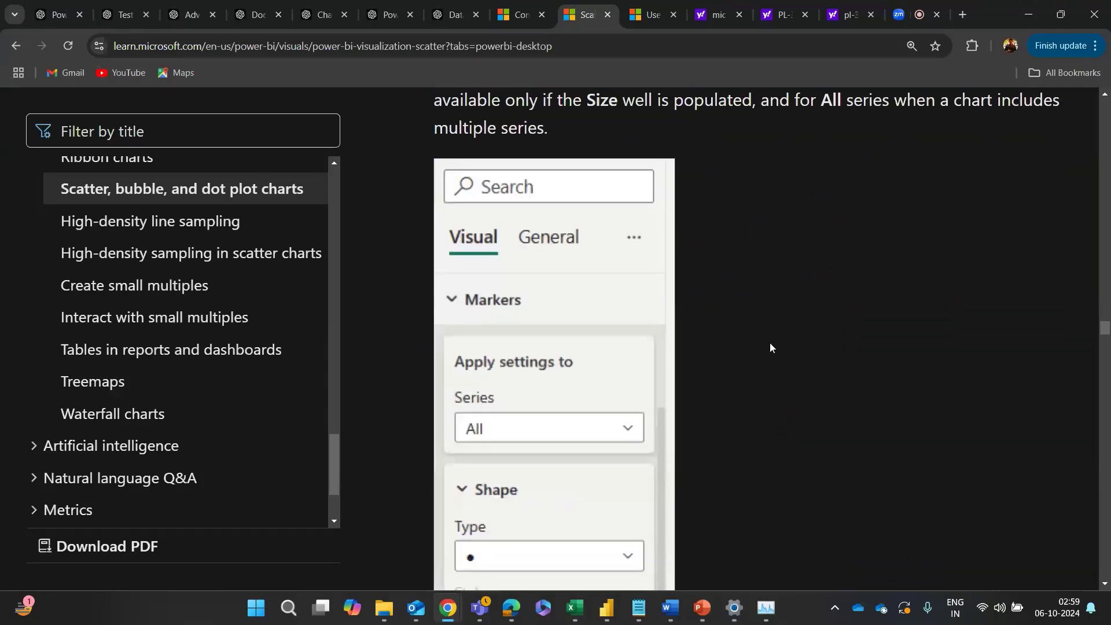
{"action": "scroll", "coordinate": [768, 347], "scroll_direction": "up", "scroll_amount": 3}
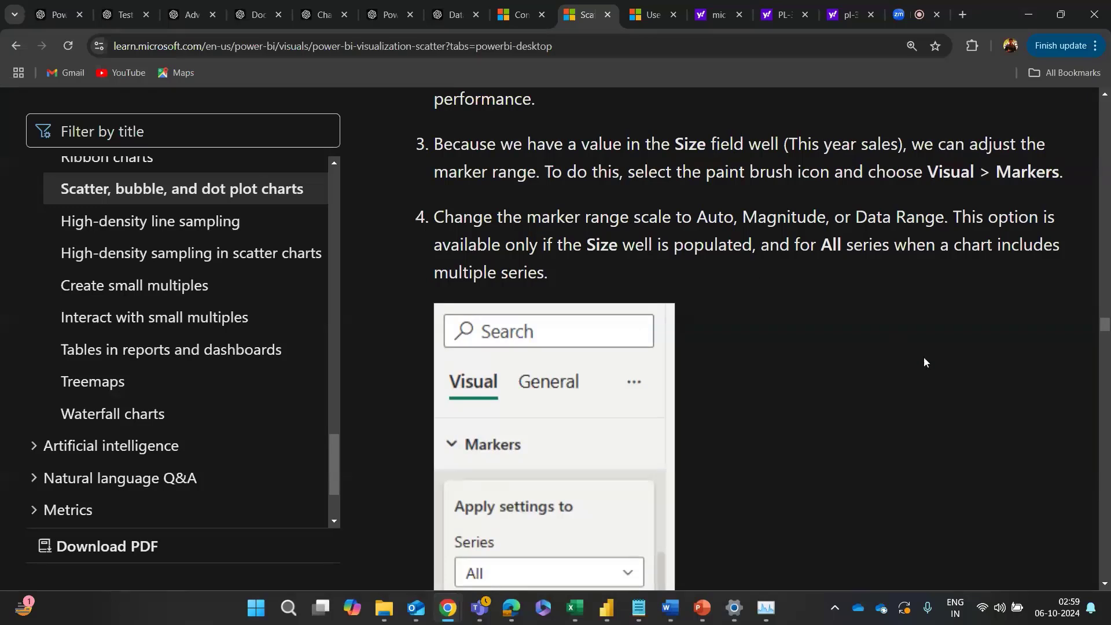
{"action": "scroll", "coordinate": [924, 362], "scroll_direction": "down", "scroll_amount": 7}
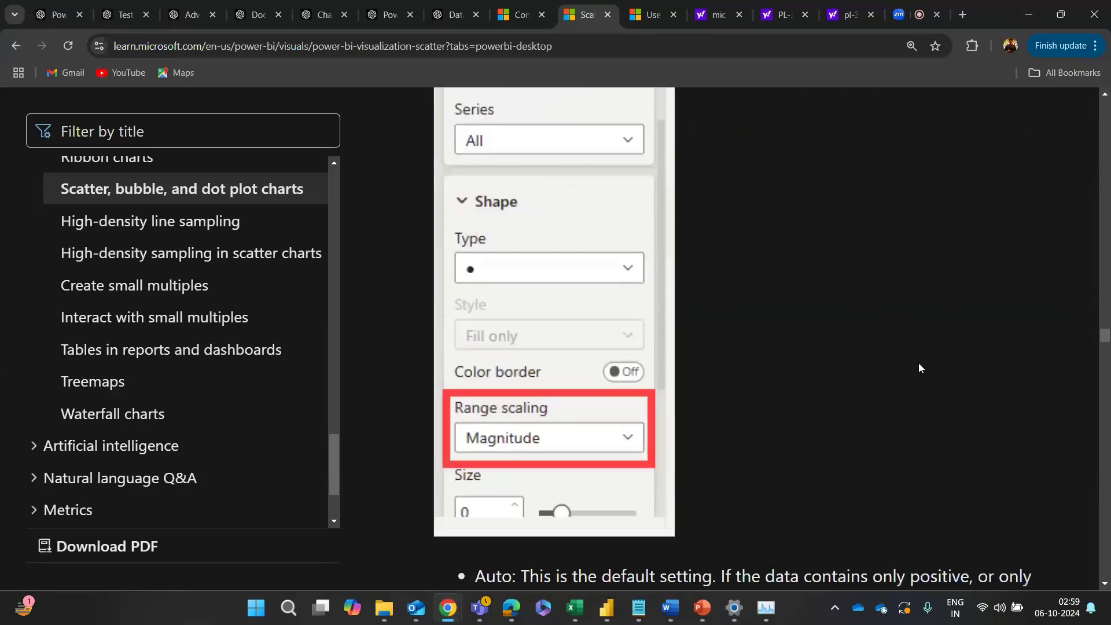
{"action": "scroll", "coordinate": [918, 368], "scroll_direction": "down", "scroll_amount": 5}
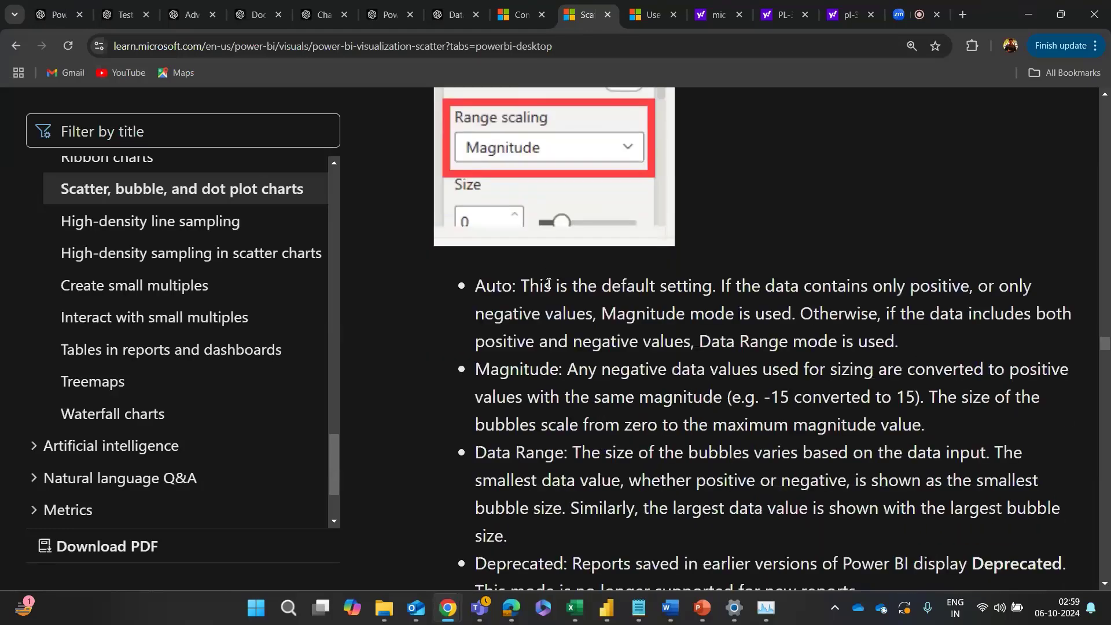
{"action": "scroll", "coordinate": [717, 263], "scroll_direction": "down", "scroll_amount": 1}
{"action": "scroll", "coordinate": [716, 263], "scroll_direction": "down", "scroll_amount": 1}
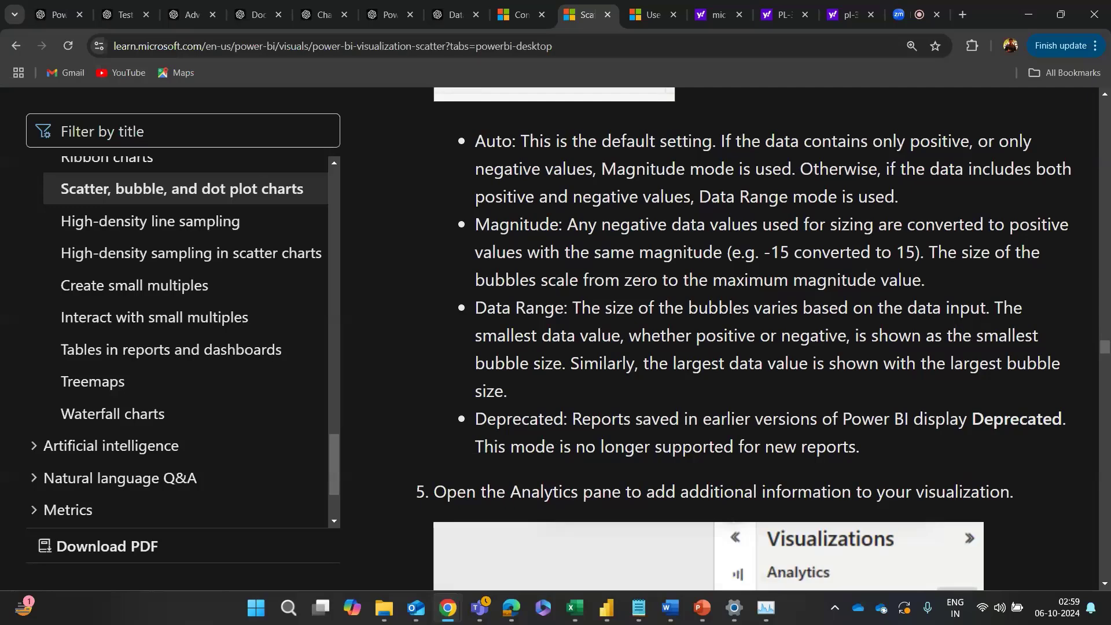
{"action": "scroll", "coordinate": [558, 228], "scroll_direction": "up", "scroll_amount": 5}
Step: Read the fifth instruction on opening the Analytics pane and examine its Median line settings in the example
{"action": "scroll", "coordinate": [576, 389], "scroll_direction": "down", "scroll_amount": 9}
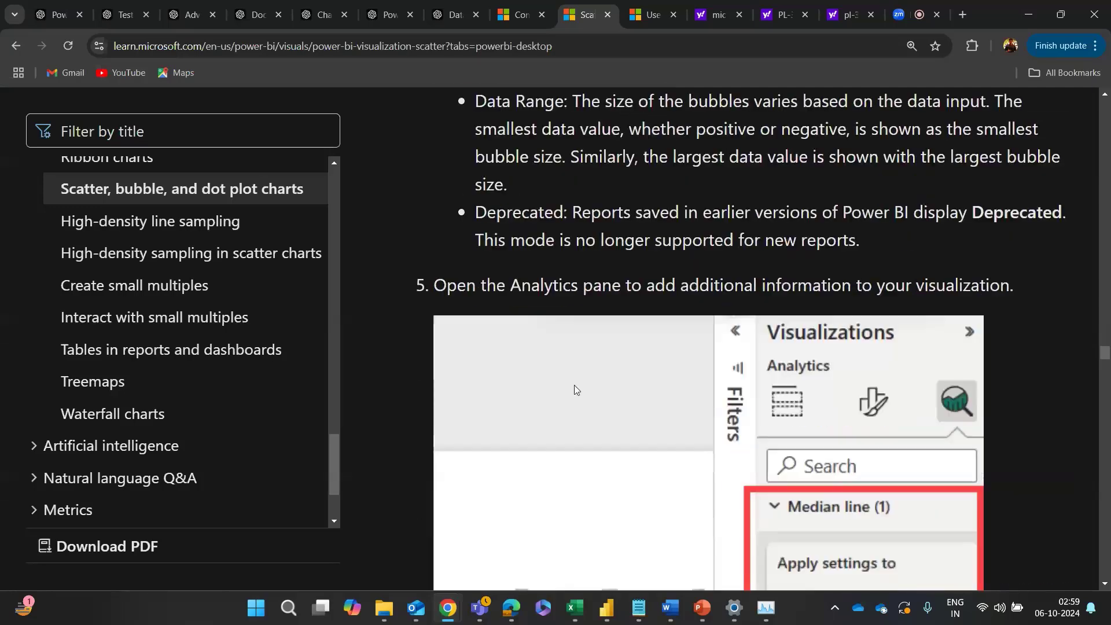
{"action": "scroll", "coordinate": [575, 389], "scroll_direction": "down", "scroll_amount": 5}
{"action": "scroll", "coordinate": [576, 389], "scroll_direction": "up", "scroll_amount": 2}
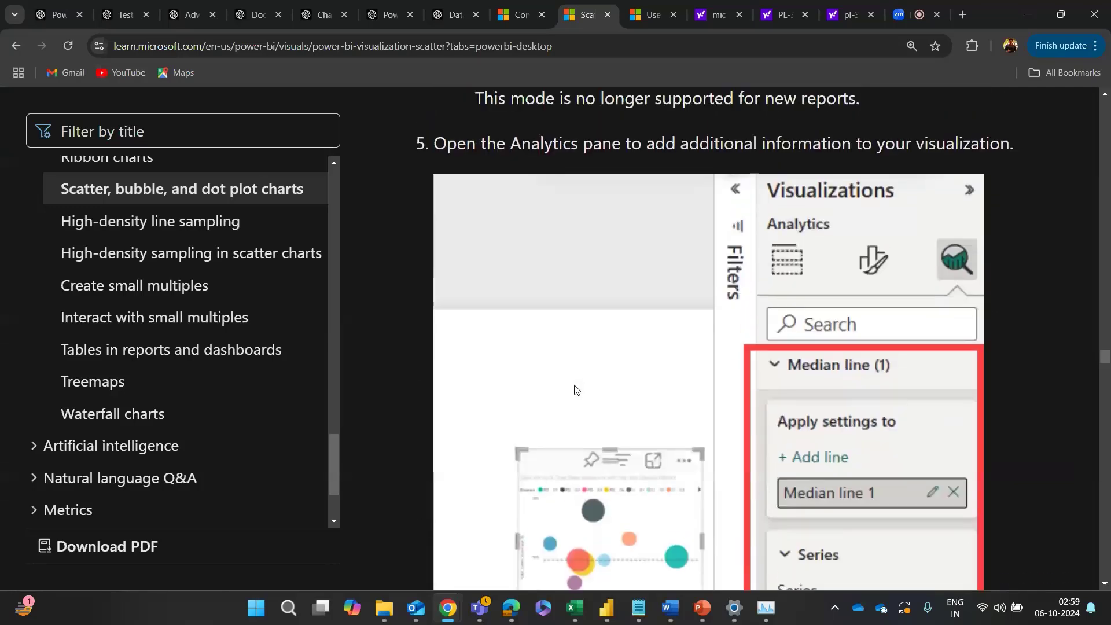
{"action": "scroll", "coordinate": [575, 388], "scroll_direction": "up", "scroll_amount": 5}
{"action": "scroll", "coordinate": [508, 367], "scroll_direction": "down", "scroll_amount": 1}
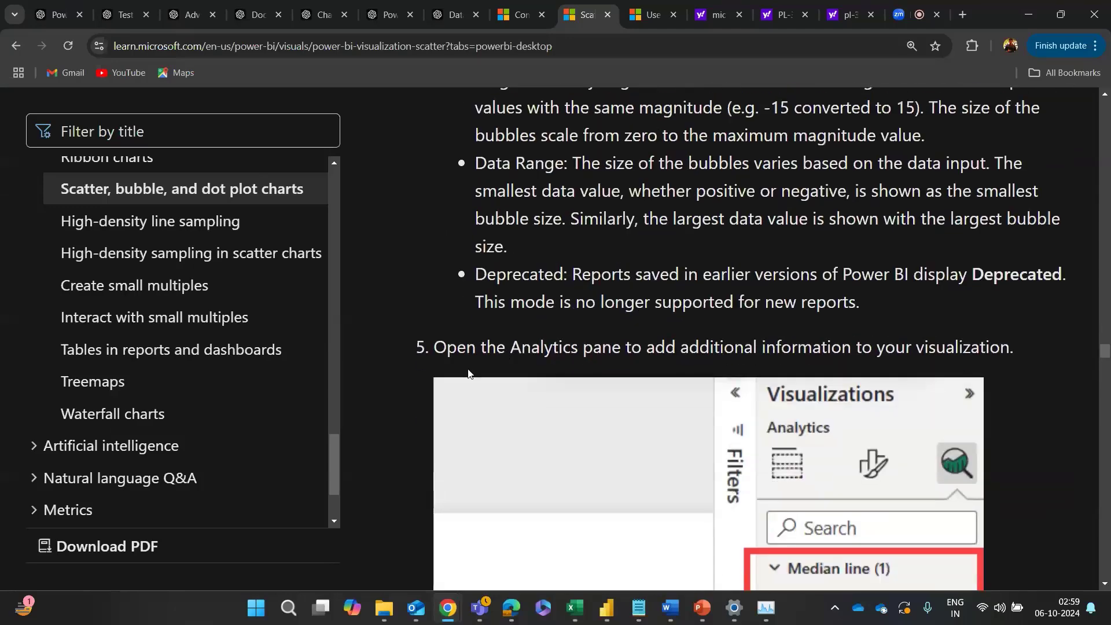
{"action": "scroll", "coordinate": [650, 349], "scroll_direction": "down", "scroll_amount": 1}
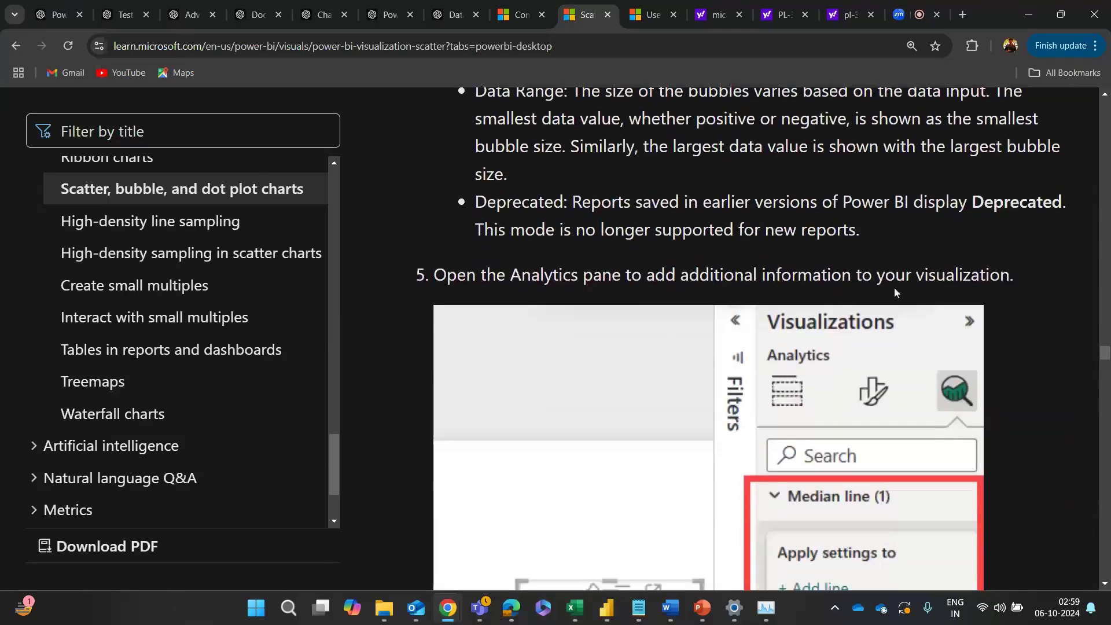
{"action": "scroll", "coordinate": [894, 287], "scroll_direction": "down", "scroll_amount": 5}
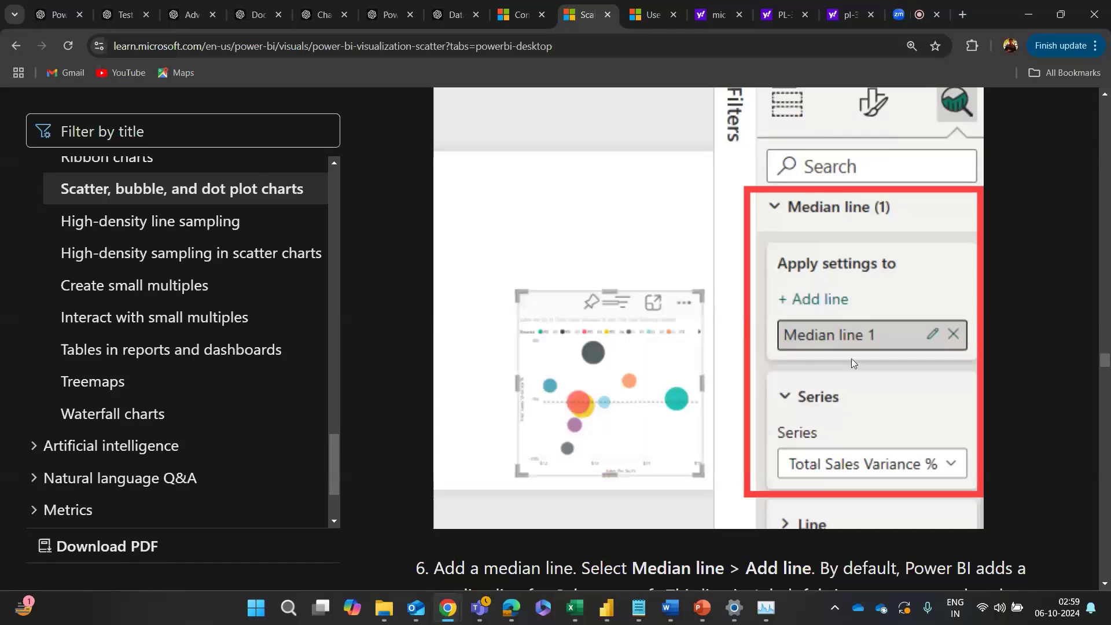
Step: Read the sixth instruction on adding a median line with the Total sales variance % series, and compare it with the example chart
{"action": "scroll", "coordinate": [714, 470], "scroll_direction": "down", "scroll_amount": 3}
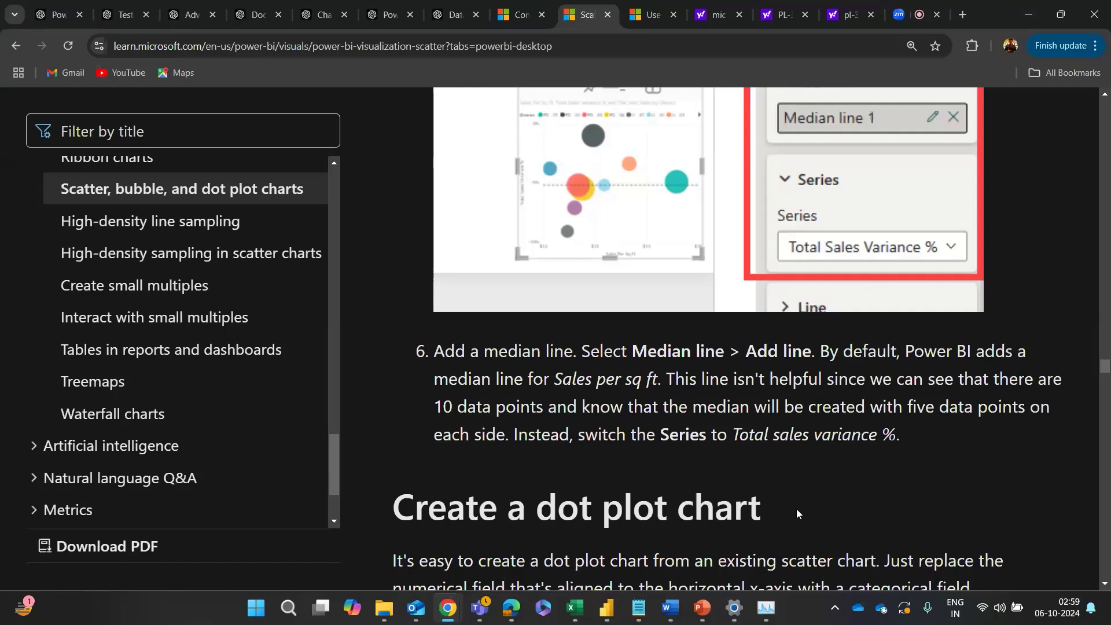
{"action": "scroll", "coordinate": [879, 479], "scroll_direction": "up", "scroll_amount": 3}
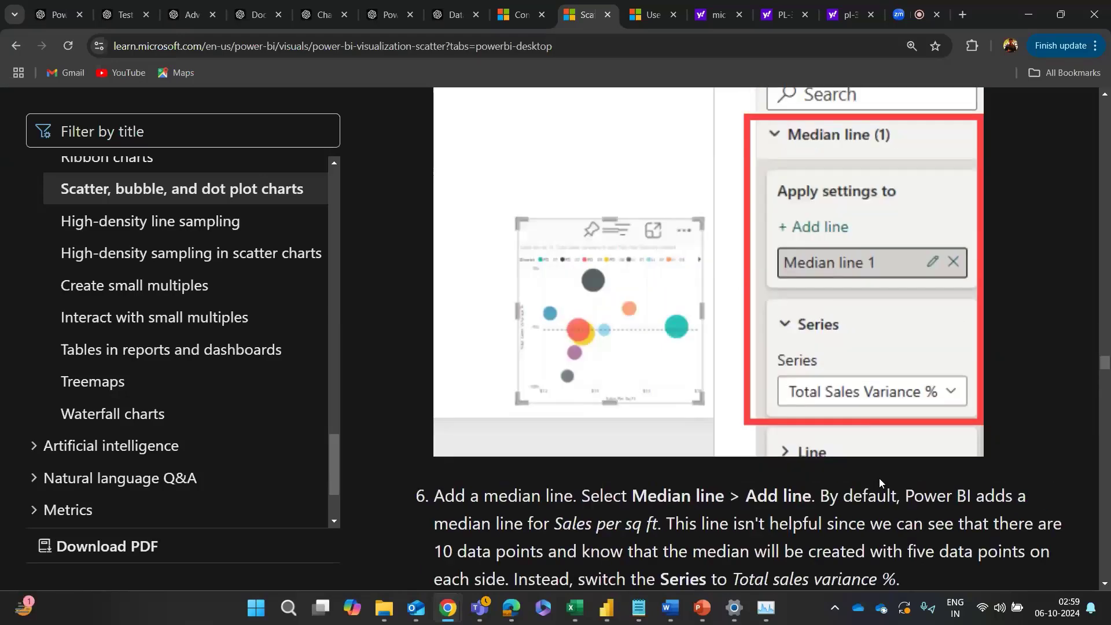
{"action": "scroll", "coordinate": [599, 482], "scroll_direction": "up", "scroll_amount": 1}
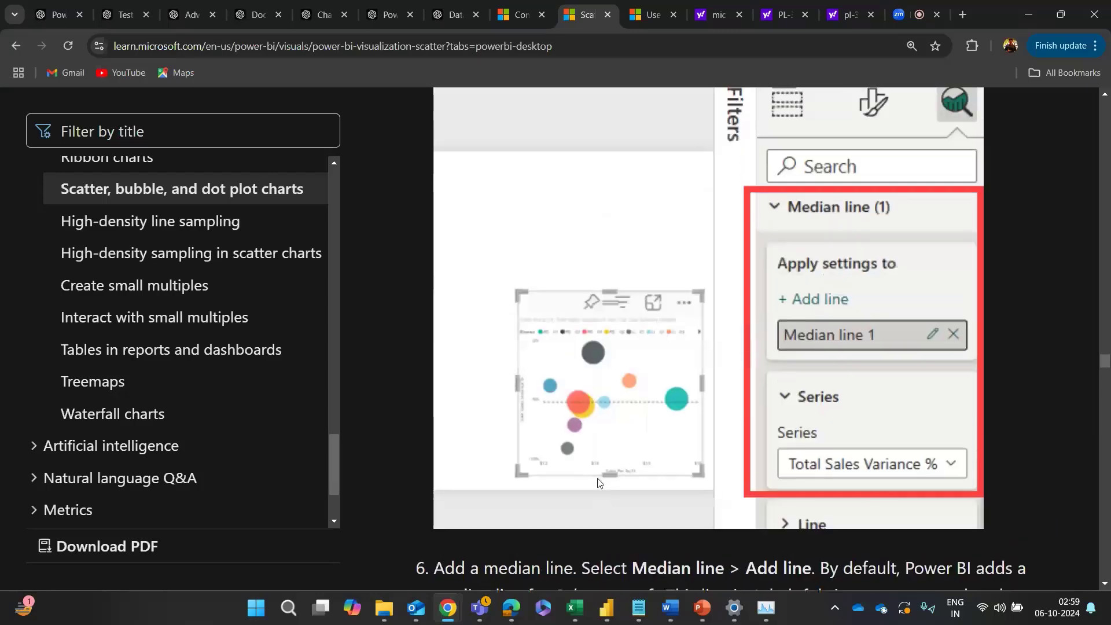
{"action": "scroll", "coordinate": [598, 482], "scroll_direction": "down", "scroll_amount": 7}
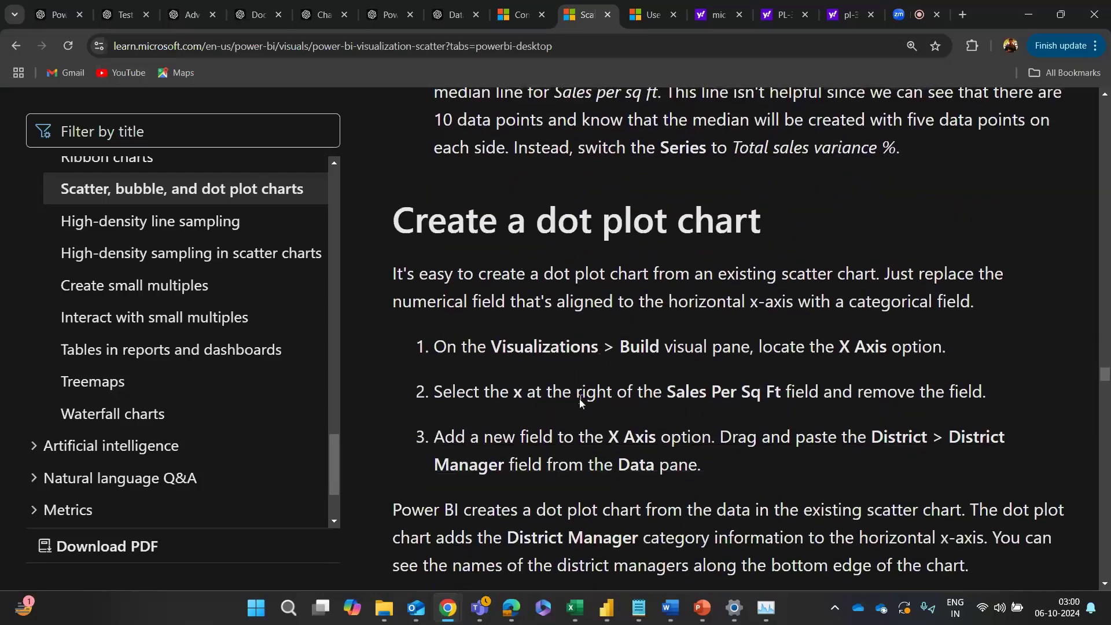
{"action": "scroll", "coordinate": [581, 402], "scroll_direction": "up", "scroll_amount": 6}
{"action": "scroll", "coordinate": [609, 304], "scroll_direction": "up", "scroll_amount": 1}
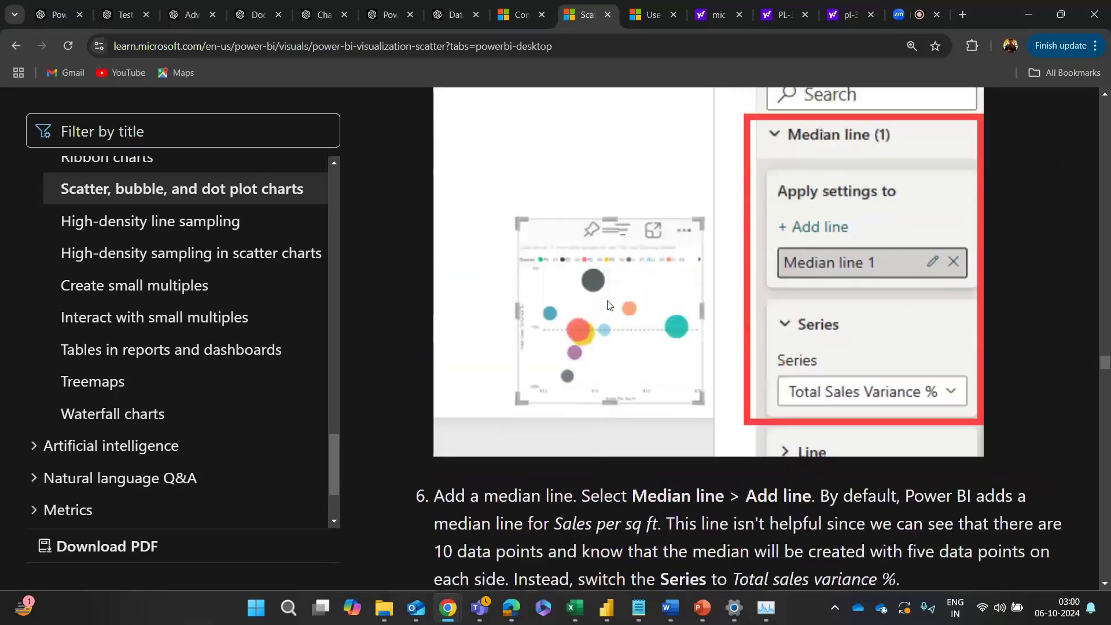
Step: Read the dot plot chart instructions on replacing Sales Per Sq Ft with the District Manager field on the X Axis
{"action": "scroll", "coordinate": [564, 417], "scroll_direction": "down", "scroll_amount": 5}
{"action": "scroll", "coordinate": [512, 241], "scroll_direction": "up", "scroll_amount": 5}
{"action": "scroll", "coordinate": [533, 478], "scroll_direction": "down", "scroll_amount": 5}
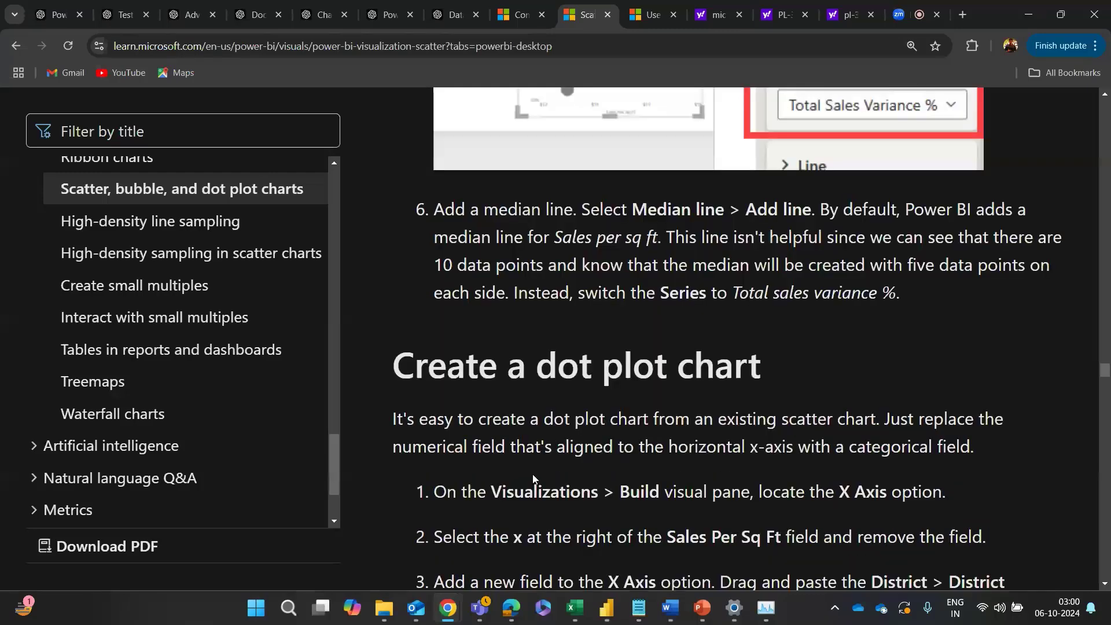
{"action": "scroll", "coordinate": [533, 479], "scroll_direction": "down", "scroll_amount": 6}
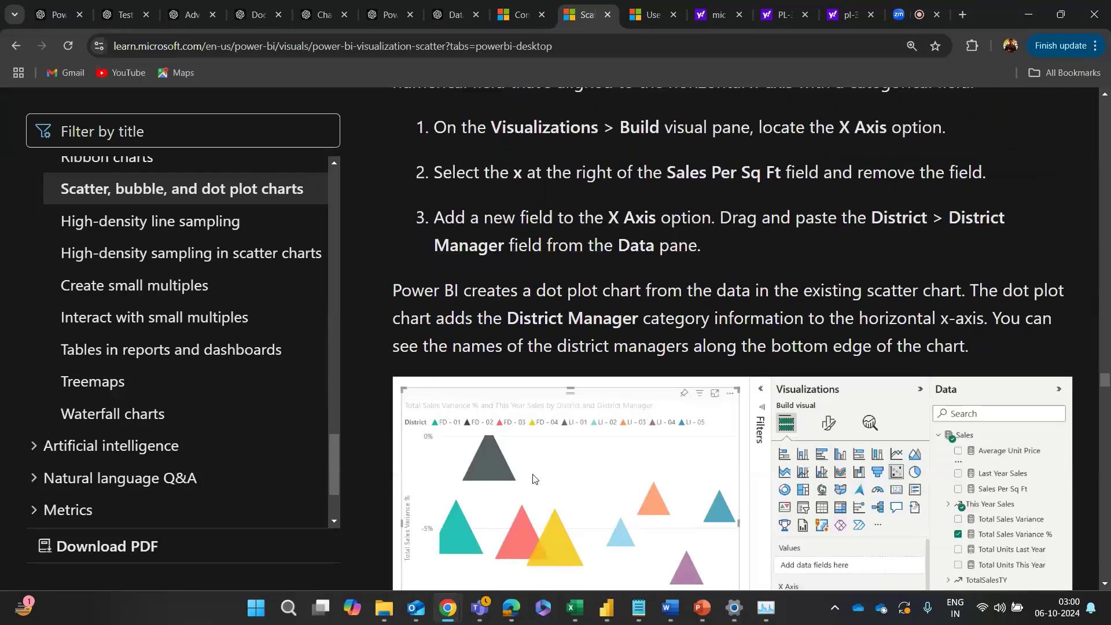
{"action": "scroll", "coordinate": [533, 479], "scroll_direction": "up", "scroll_amount": 1}
{"action": "scroll", "coordinate": [533, 479], "scroll_direction": "up", "scroll_amount": 1}
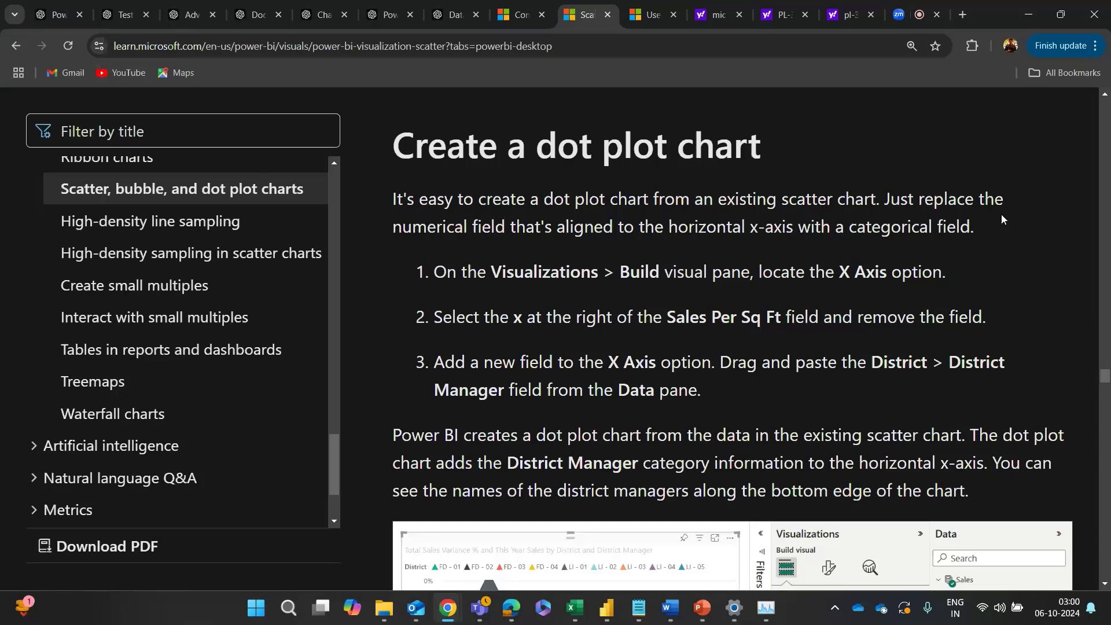
Step: Examine the example dot plot chart with its District Manager axis, field settings, and the note on triangle markers
{"action": "scroll", "coordinate": [1003, 219], "scroll_direction": "down", "scroll_amount": 3}
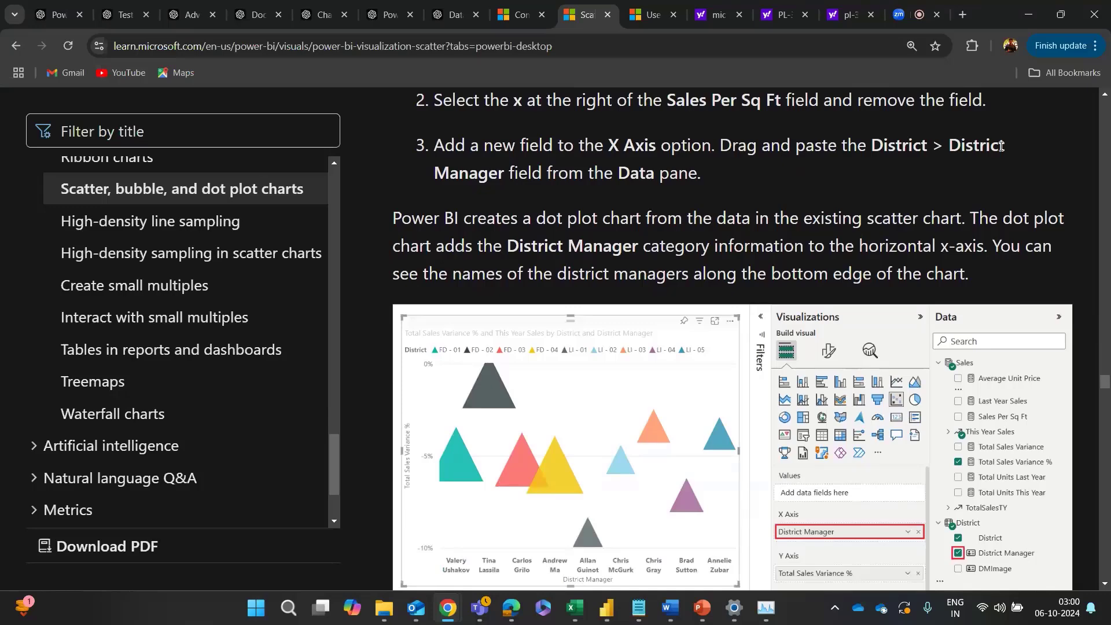
{"action": "scroll", "coordinate": [747, 403], "scroll_direction": "down", "scroll_amount": 2}
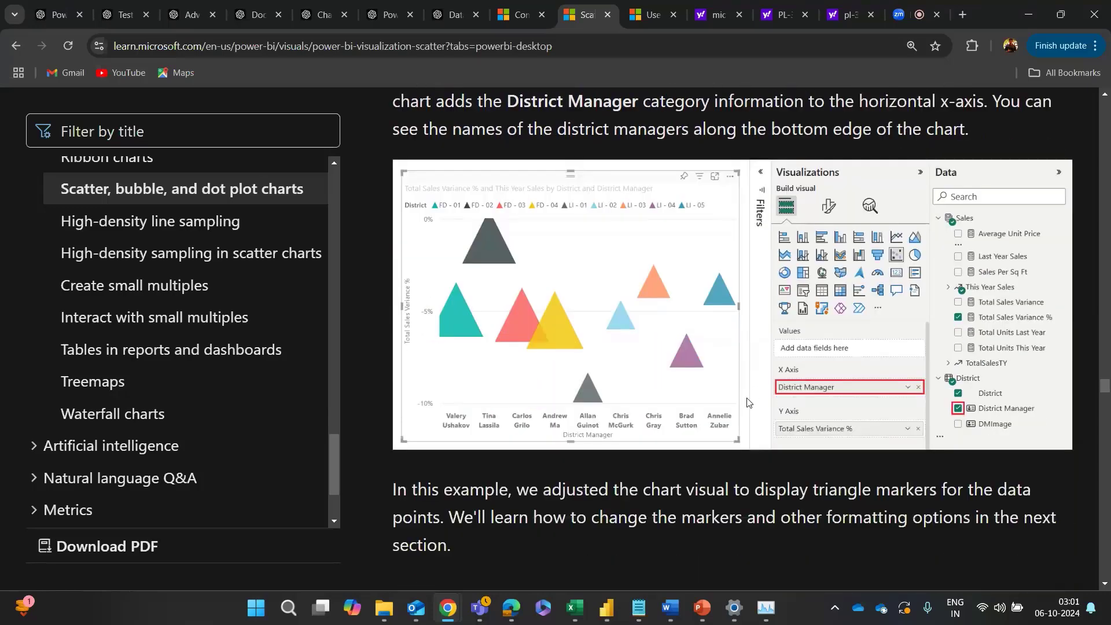
{"action": "scroll", "coordinate": [746, 402], "scroll_direction": "up", "scroll_amount": 1}
{"action": "scroll", "coordinate": [746, 402], "scroll_direction": "down", "scroll_amount": 3}
{"action": "scroll", "coordinate": [746, 402], "scroll_direction": "up", "scroll_amount": 3}
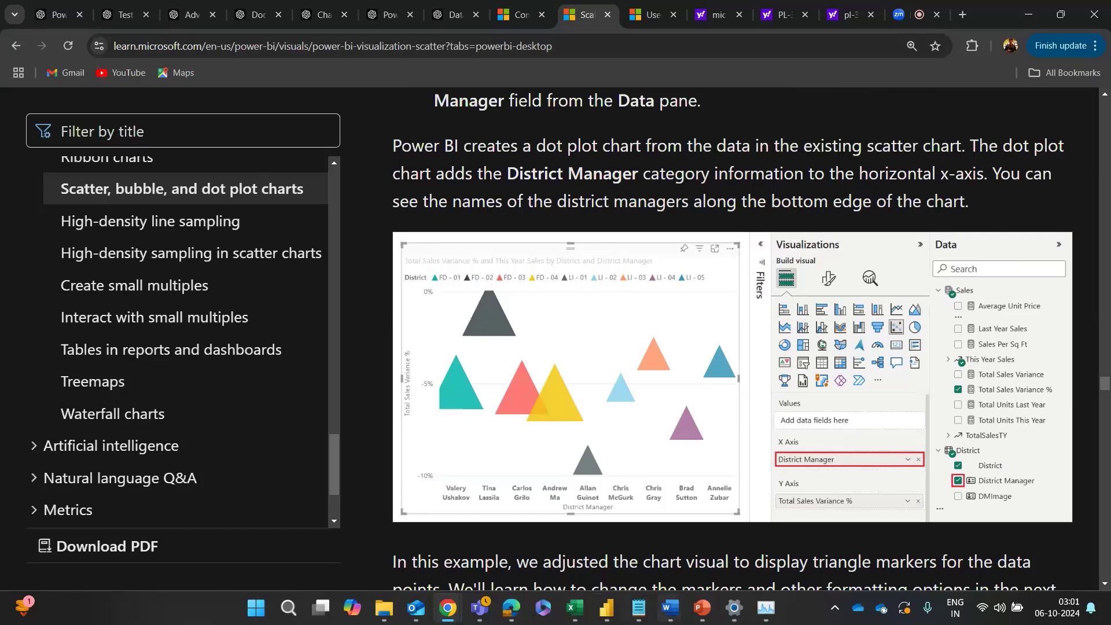
Step: Switch to the Power BI data visualization conversation in ChatGPT, go to its latest answer, and reload the page
{"action": "mouse_move", "coordinate": [605, 617]}
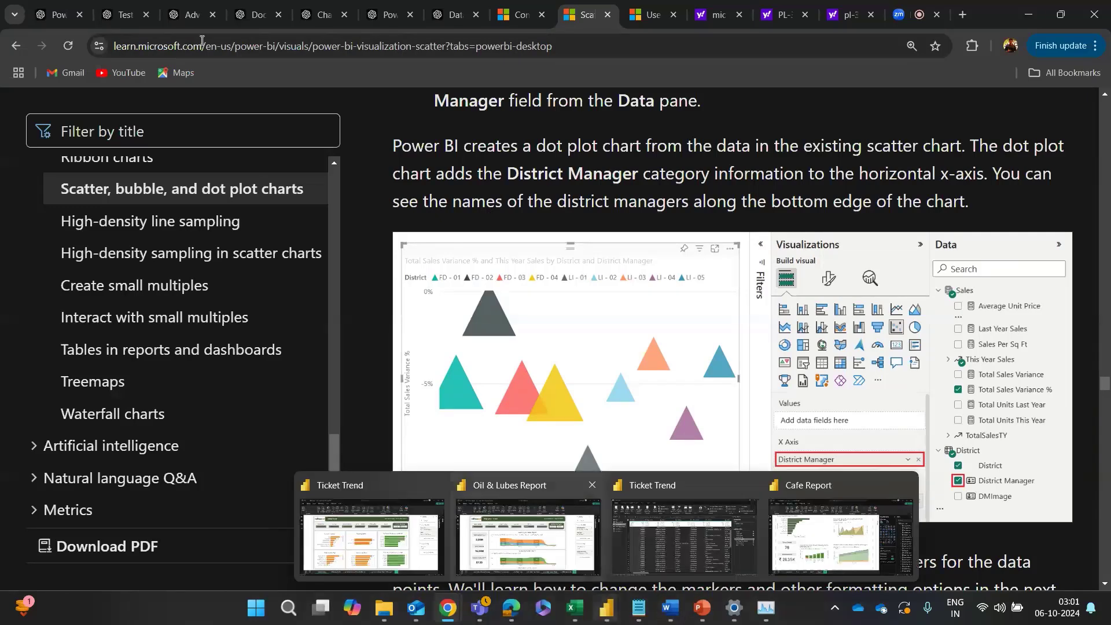
{"action": "left_click", "coordinate": [447, 22]}
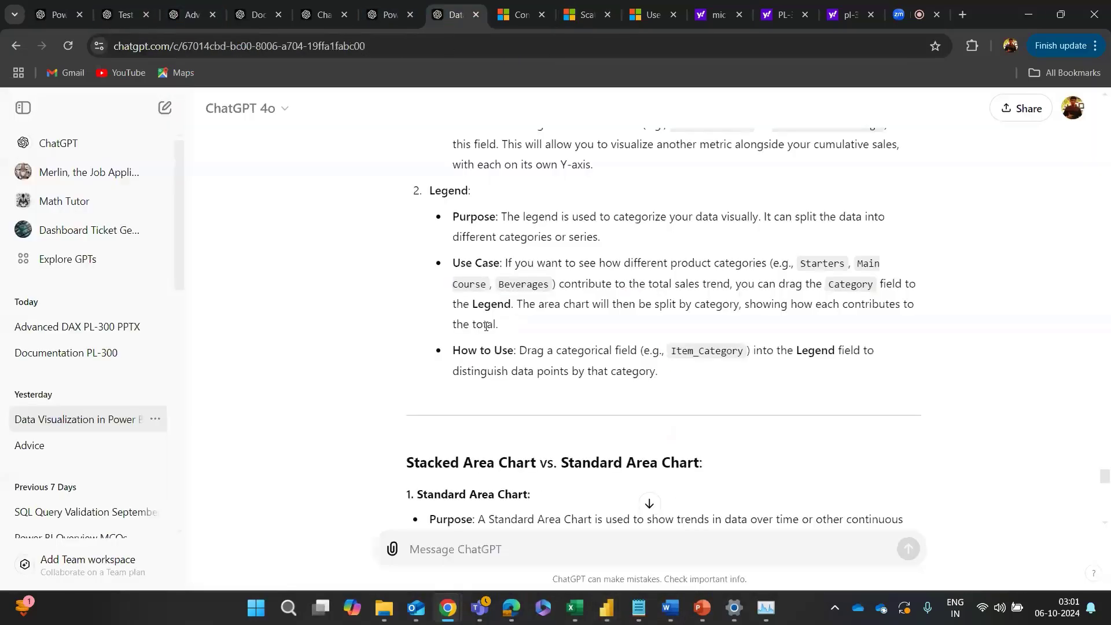
{"action": "scroll", "coordinate": [496, 409], "scroll_direction": "up", "scroll_amount": 10}
{"action": "scroll", "coordinate": [496, 412], "scroll_direction": "up", "scroll_amount": 10}
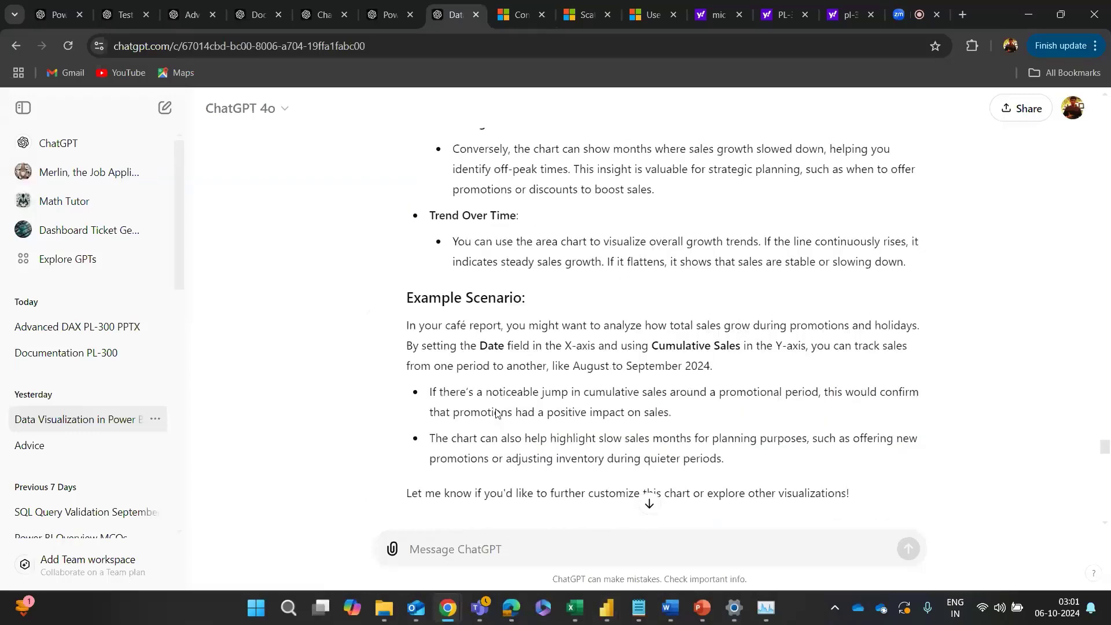
{"action": "scroll", "coordinate": [496, 413], "scroll_direction": "down", "scroll_amount": 20}
{"action": "scroll", "coordinate": [496, 413], "scroll_direction": "down", "scroll_amount": 10}
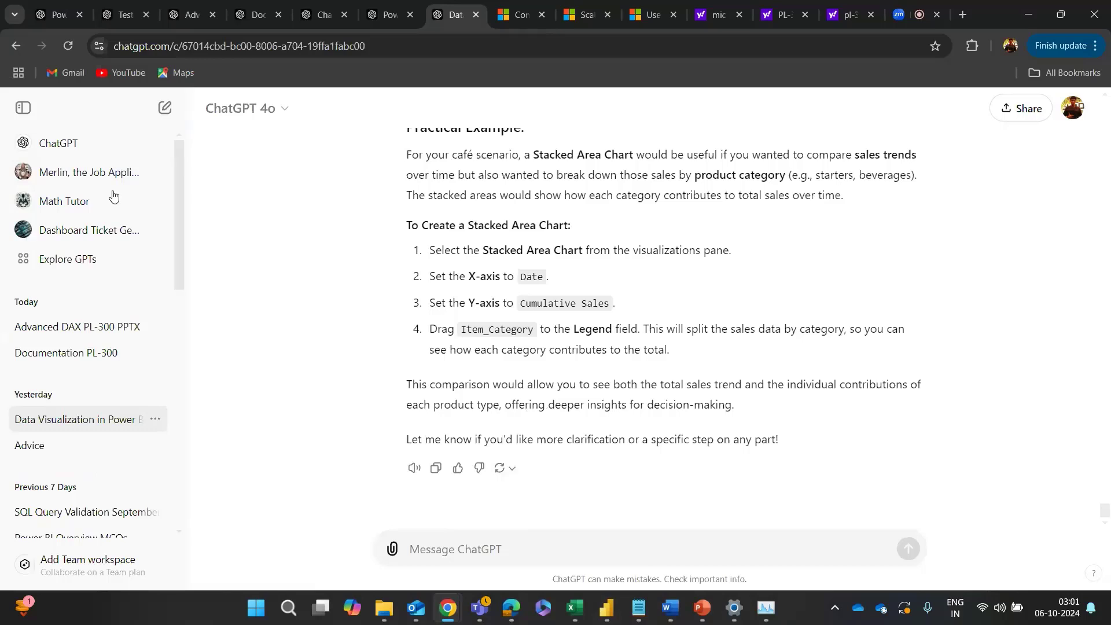
{"action": "left_click", "coordinate": [67, 45]}
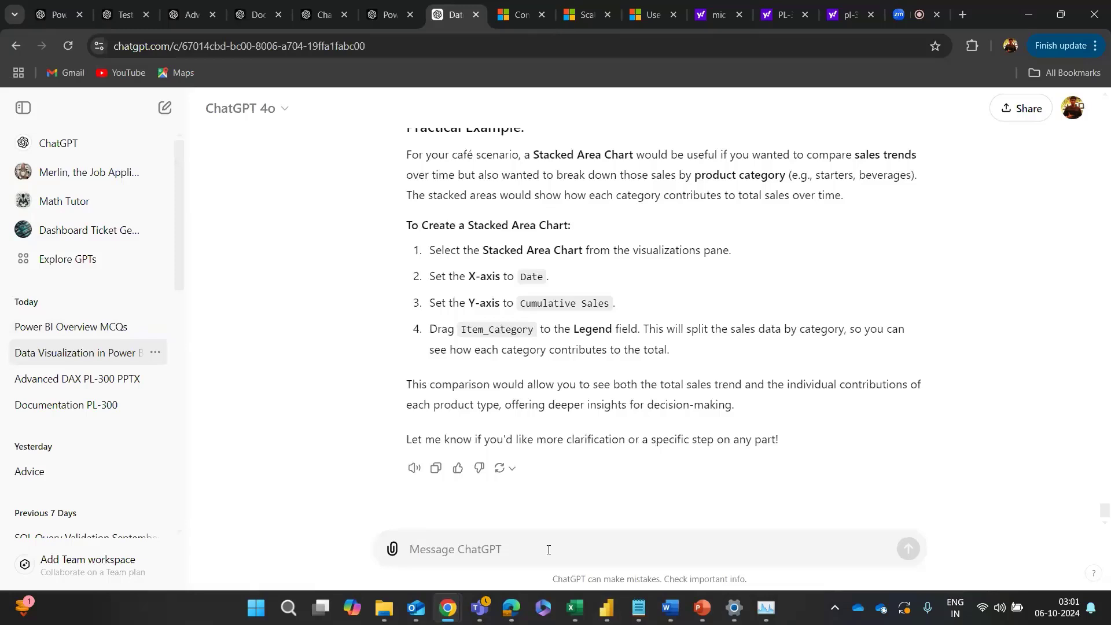
Step: Begin a new prompt in the conversation with "I want to take out more measures and business terms"
{"action": "type", "text": "w"}
{"action": "key", "text": "BackSpace"}
{"action": "type", "text": "I want to "}
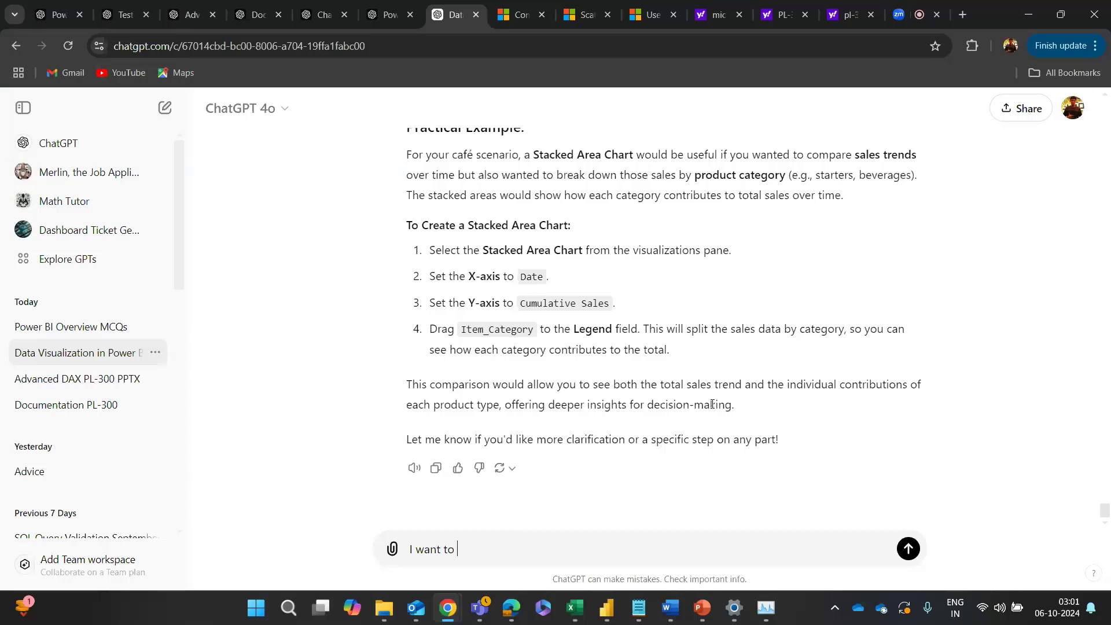
{"action": "type", "text": "take out more measures "}
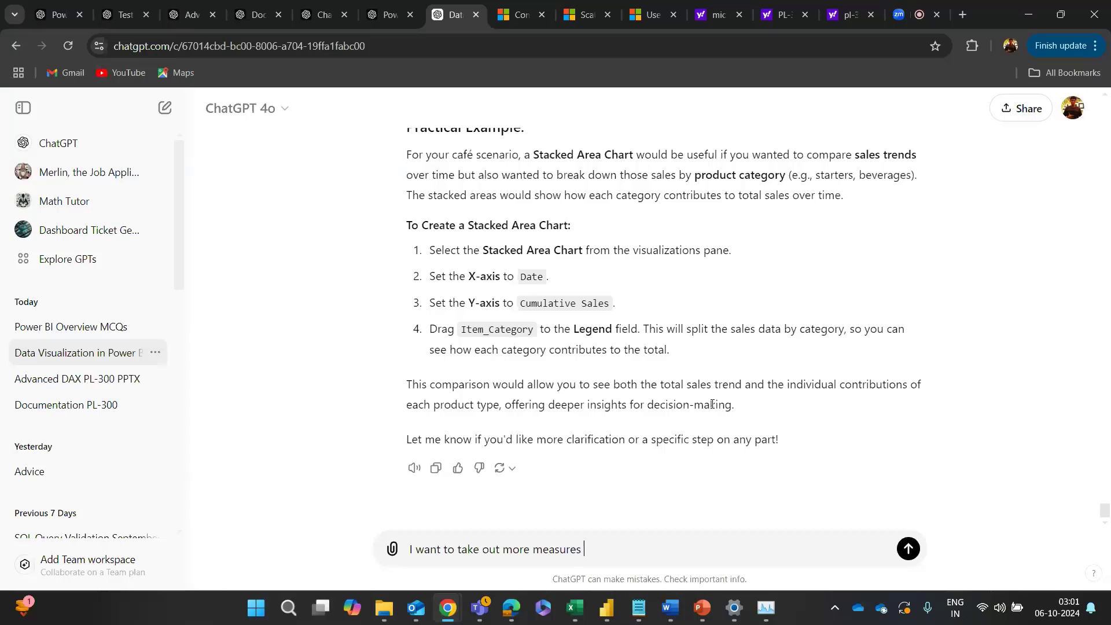
{"action": "type", "text": "and business terms lik"}
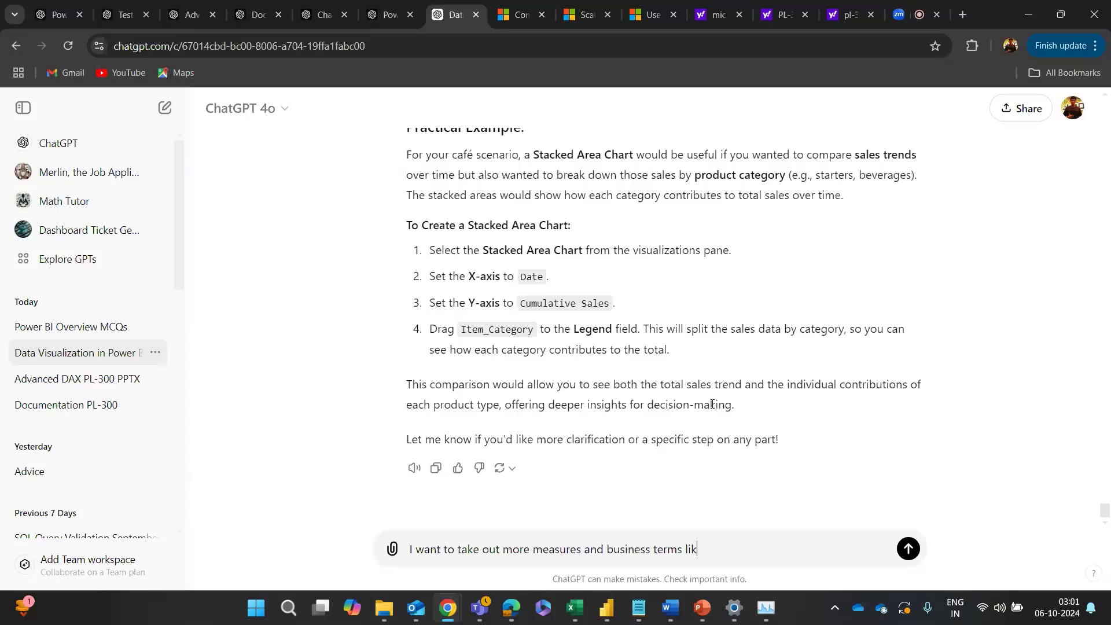
Step: Continue the prompt with "like Variance %, gross profit %, gross margin, net sales with the fields"
{"action": "type", "text": "e Vr"}
{"action": "type", "text": "ariance "}
{"action": "type", "text": "%, gros"}
{"action": "type", "text": "s profit "}
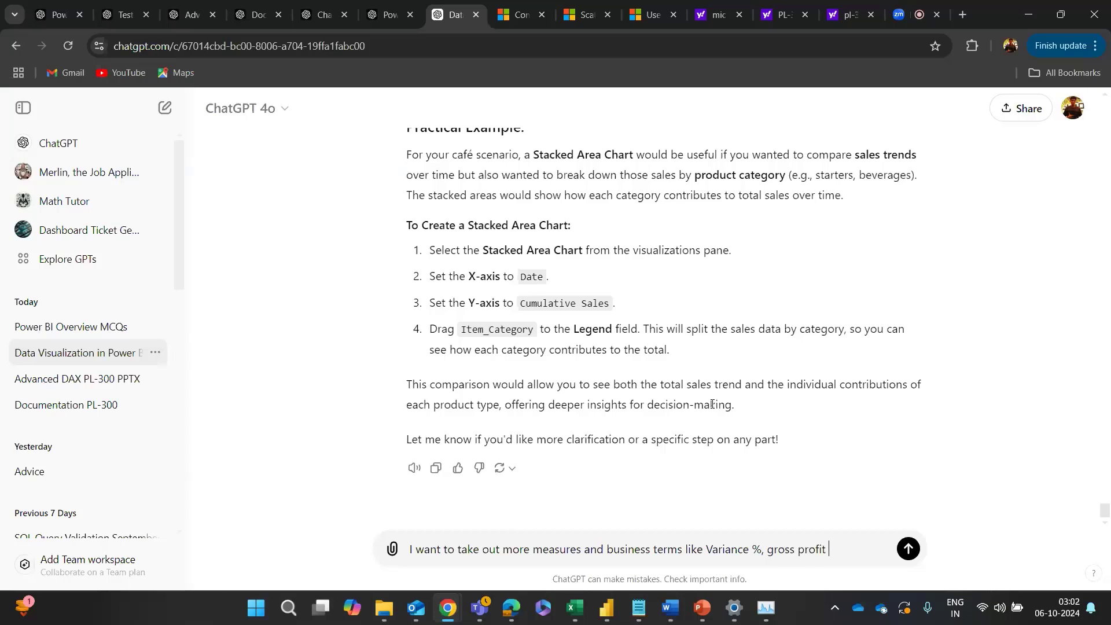
{"action": "type", "text": "%"}
{"action": "type", "text": ", gro"}
{"action": "type", "text": "ss marg"}
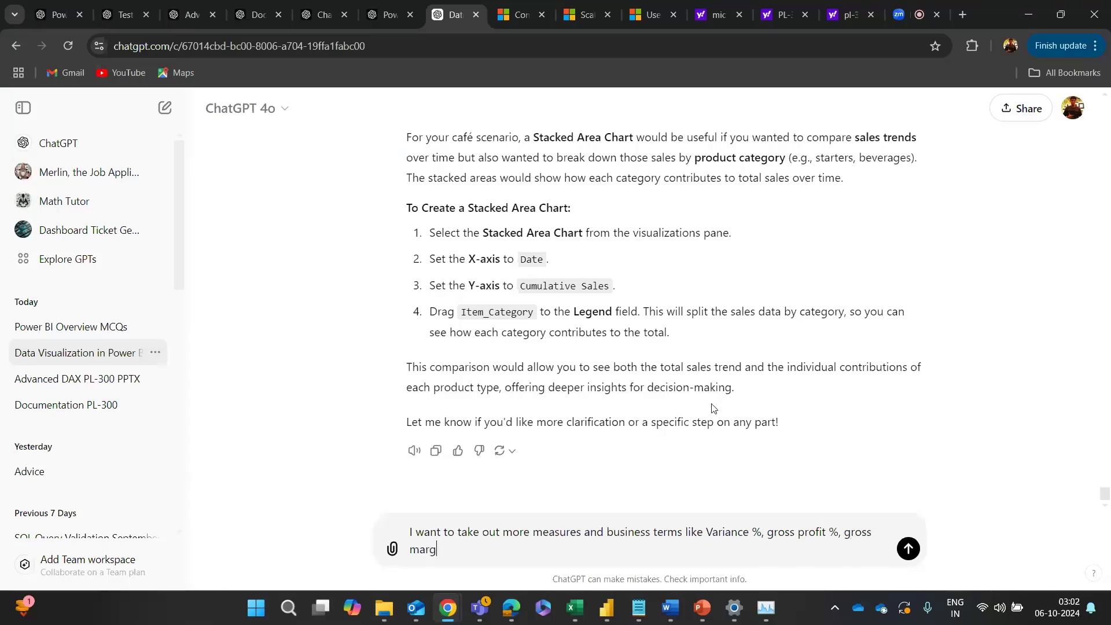
{"action": "type", "text": "in, net sales with the fields"}
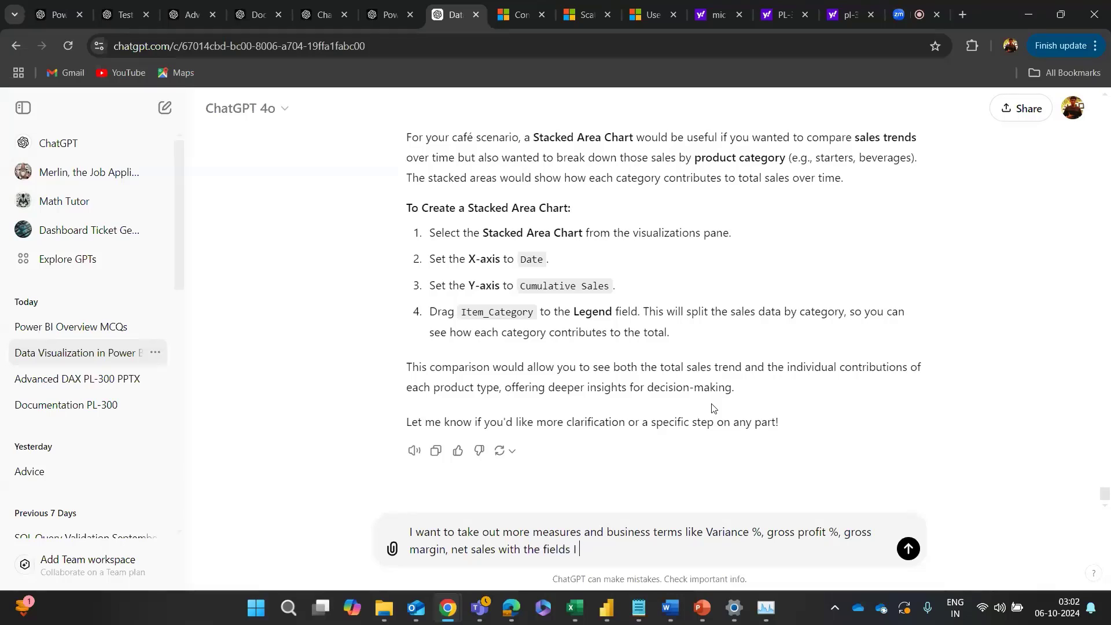
Step: Extend the prompt with "I have. Please help me with these measures and add more"
{"action": "type", "text": " I habv"}
{"action": "type", "text": "bv"}
{"action": "key", "text": "BackSpace"}
{"action": "key", "text": "BackSpace"}
{"action": "type", "text": "ve. Please"}
{"action": "key", "text": "BackSpace"}
{"action": "key", "text": "BackSpace"}
{"action": "type", "text": "ease help m"}
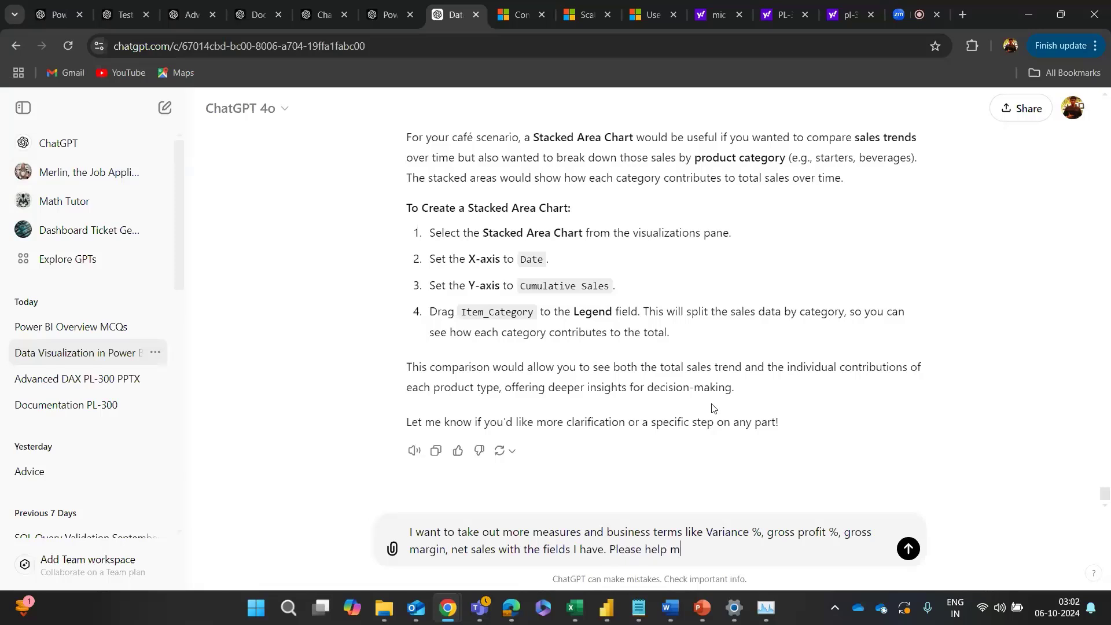
{"action": "type", "text": "e with these measures and add more "}
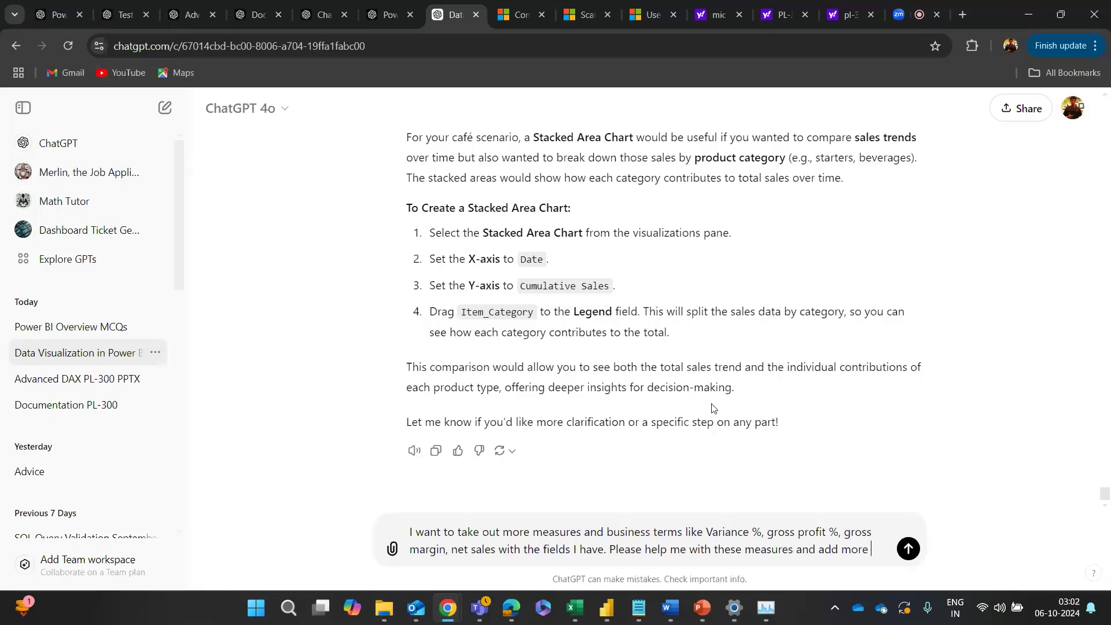
Step: Specify in the prompt that the measures are for Day 27 topics: a Scatter-Plot chart, Bubble chart and Dot Plot chart
{"action": "type", "text": "for Day 27"}
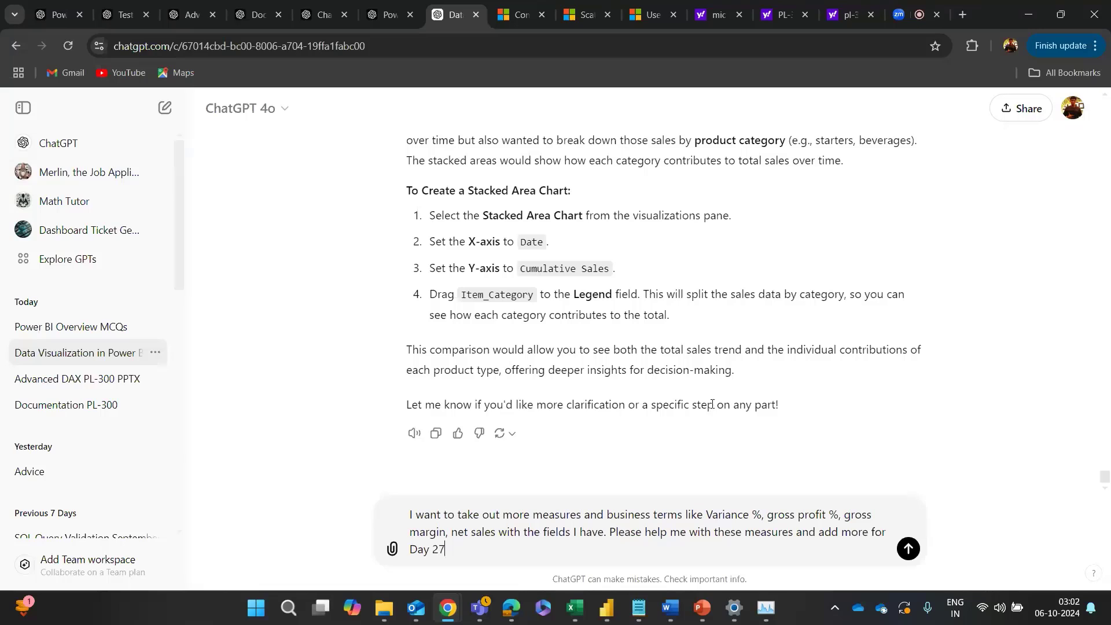
{"action": "type", "text": " topics where i want to create a "}
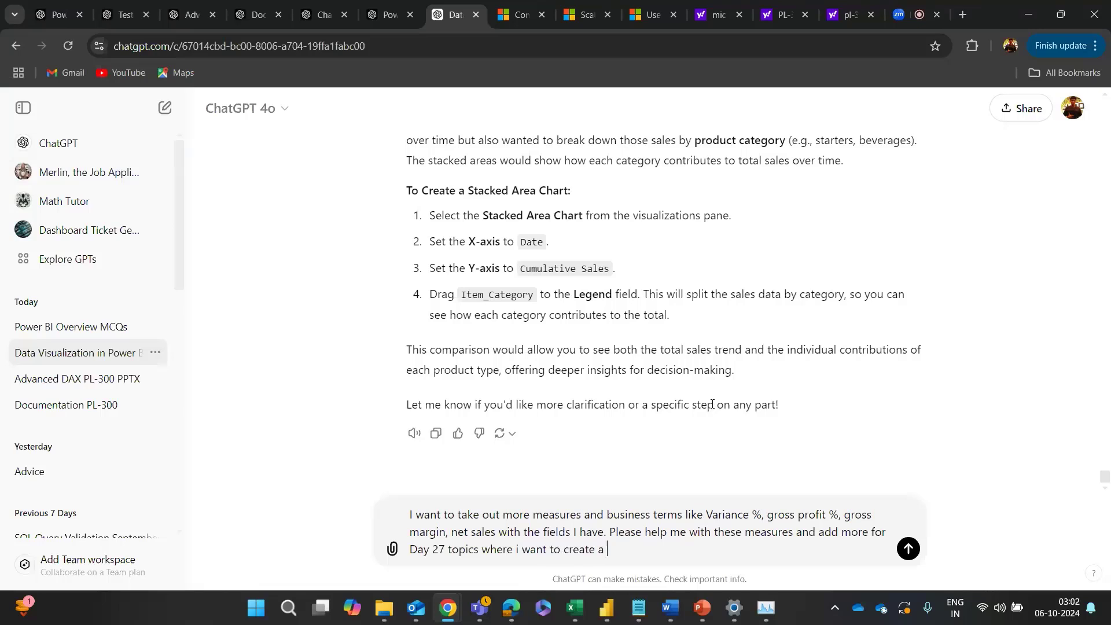
{"action": "type", "text": "Scatter-Plot chart, Bubble ch"}
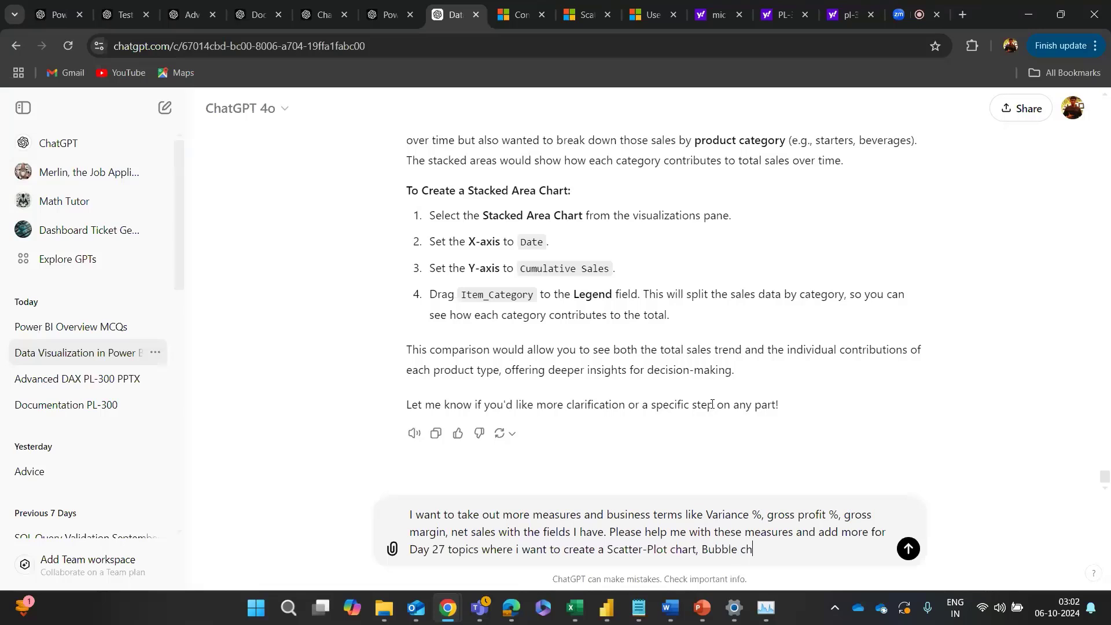
{"action": "type", "text": "art and Dot PLot chart."}
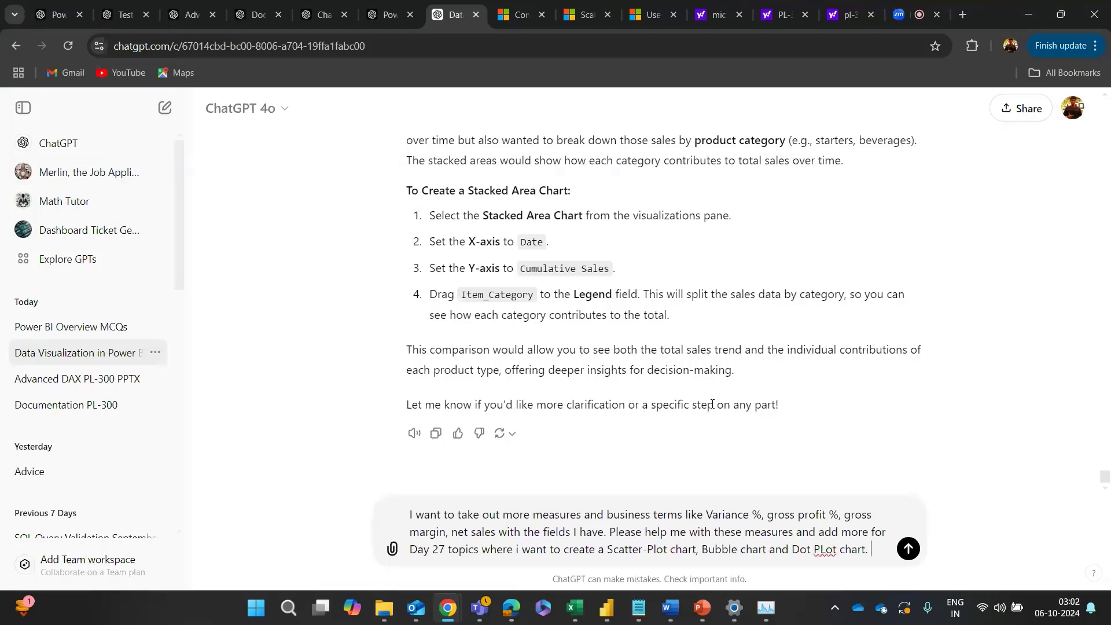
Step: Add the request "Include new tables with added fields if required" to the prompt
{"action": "type", "text": " Include new "}
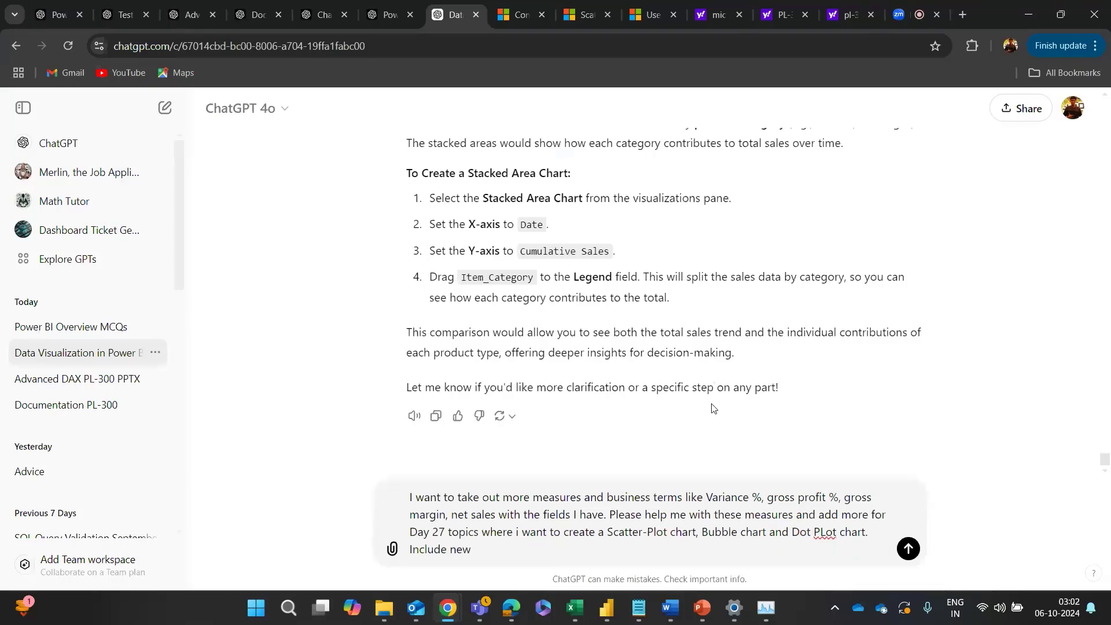
{"action": "type", "text": "fields"}
{"action": "key", "text": "BackSpace"}
{"action": "key", "text": "BackSpace"}
{"action": "key", "text": "BackSpace"}
{"action": "key", "text": "BackSpace"}
{"action": "key", "text": "BackSpace"}
{"action": "key", "text": "BackSpace"}
{"action": "key", "text": "BackSpace"}
{"action": "key", "text": "BackSpace"}
{"action": "type", "text": "new tables with added fields if "}
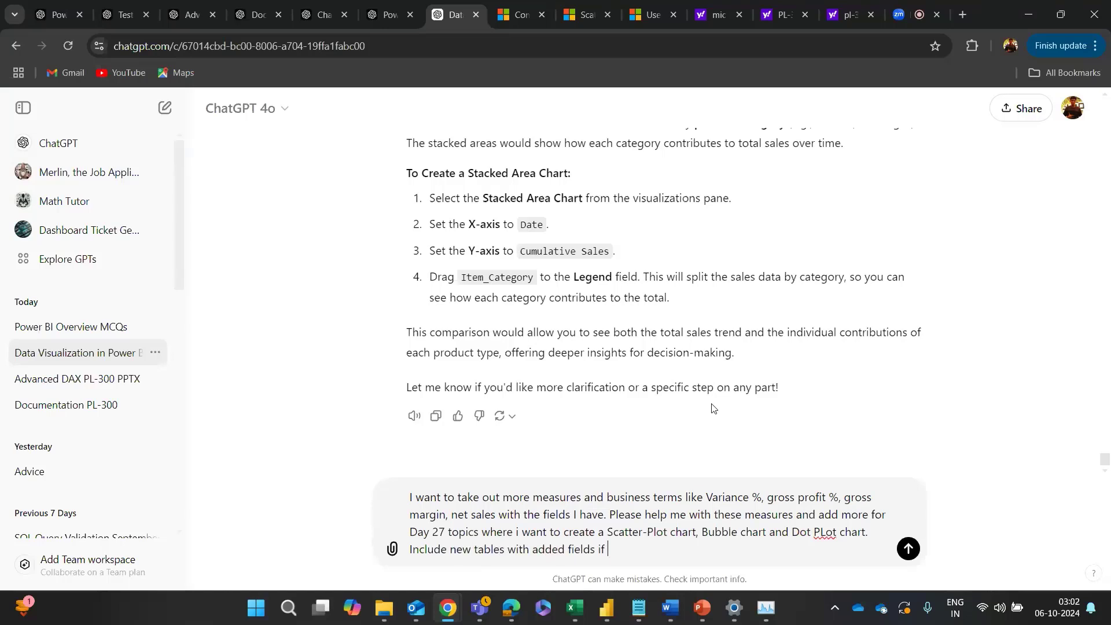
{"action": "type", "text": "reqwuir"}
{"action": "key", "text": "BackSpace"}
{"action": "key", "text": "BackSpace"}
{"action": "type", "text": "uired with a for"}
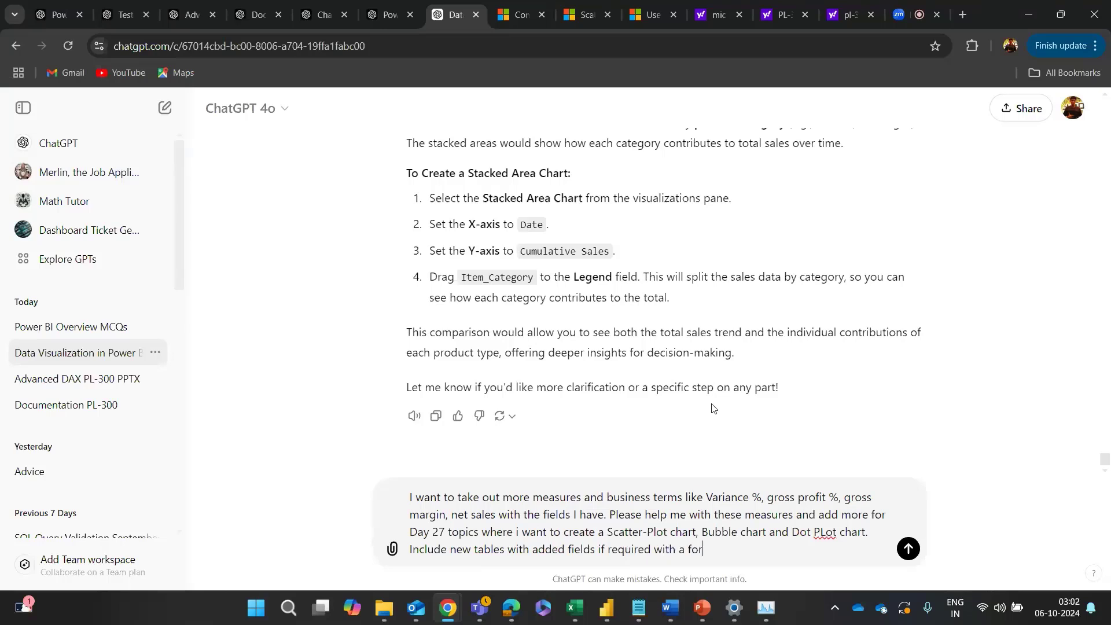
Step: Complete the request with "with a foreign key to connect with the dimension tables as a snowflake schema." and leave blank lines below it
{"action": "type", "text": "eign kay to co"}
{"action": "key", "text": "BackSpace"}
{"action": "key", "text": "BackSpace"}
{"action": "key", "text": "BackSpace"}
{"action": "key", "text": "BackSpace"}
{"action": "type", "text": "ey to connect with the "}
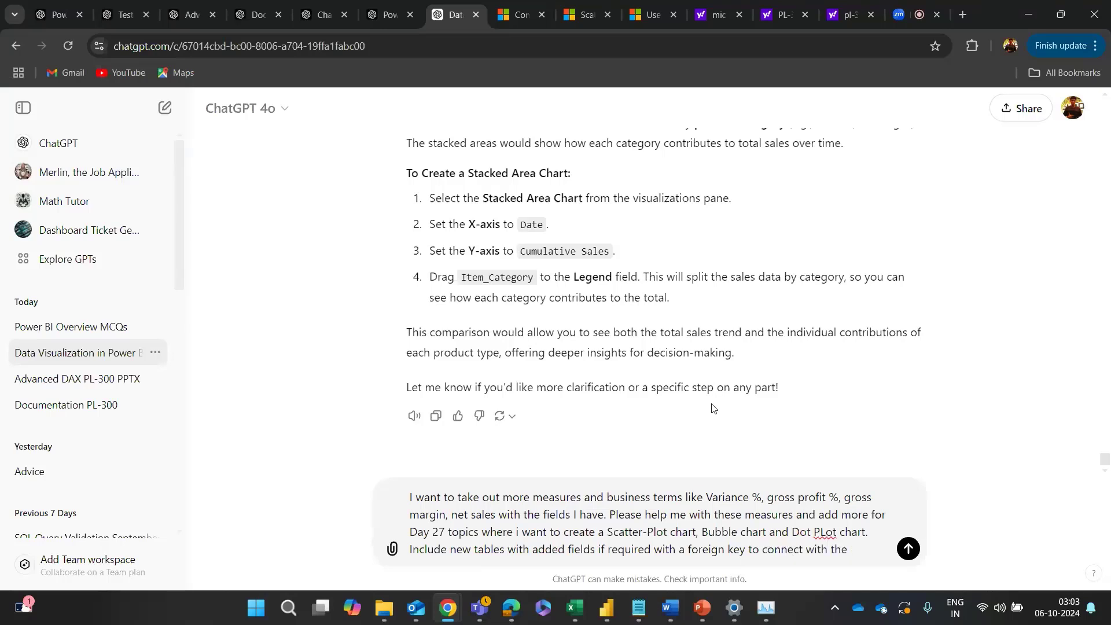
{"action": "type", "text": "dimension "}
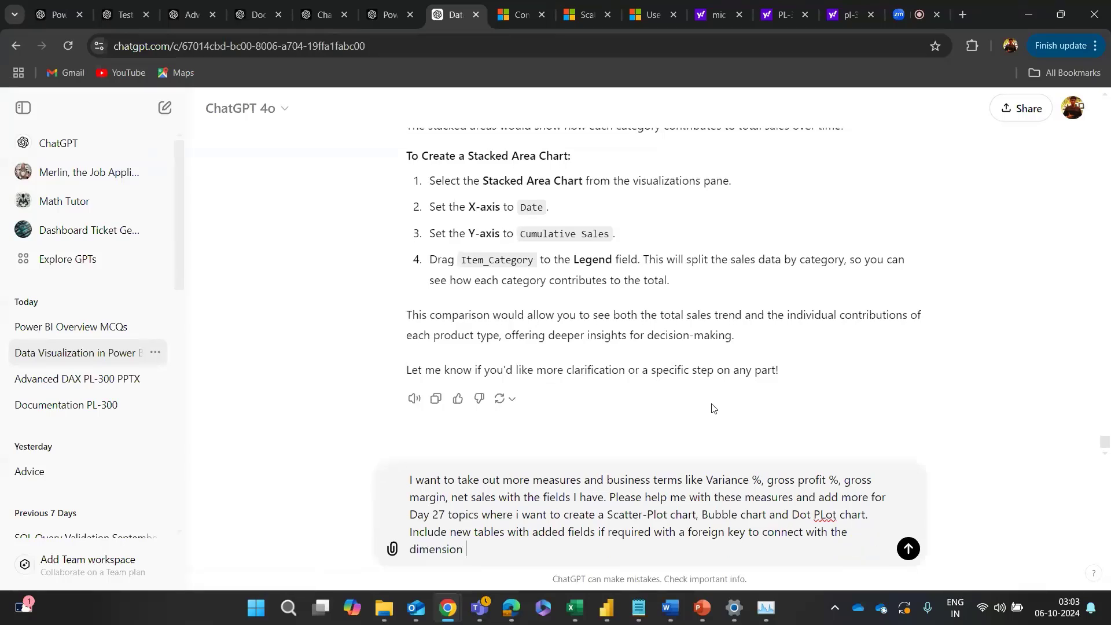
{"action": "type", "text": "tables as a snowflake sche"}
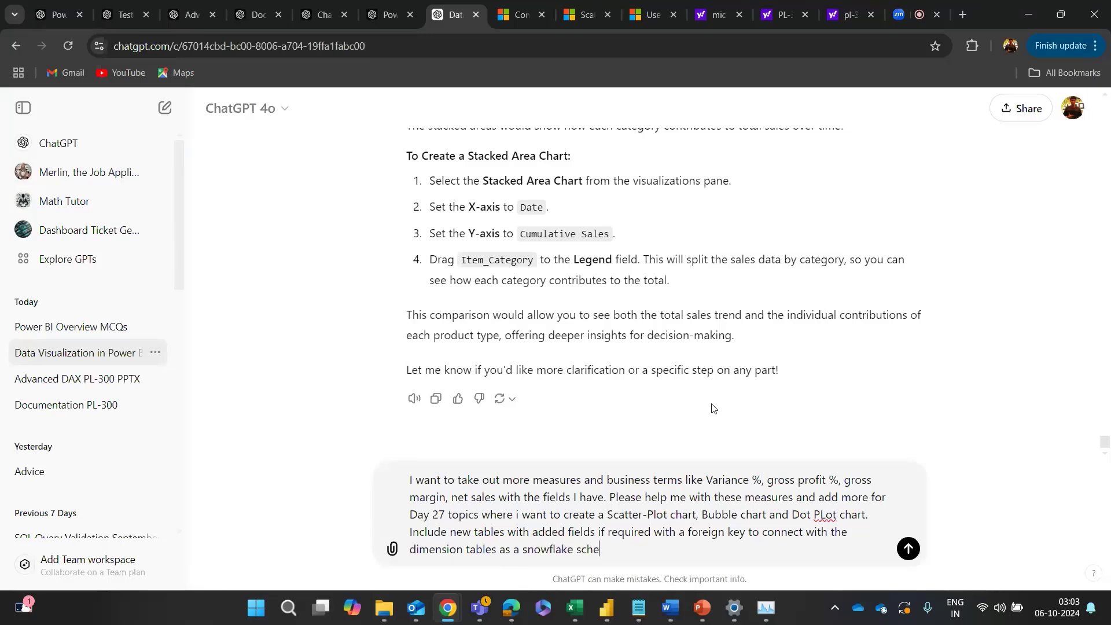
{"action": "type", "text": "ma"}
{"action": "key", "text": "shift+Return"}
{"action": "key", "text": "shift+Return"}
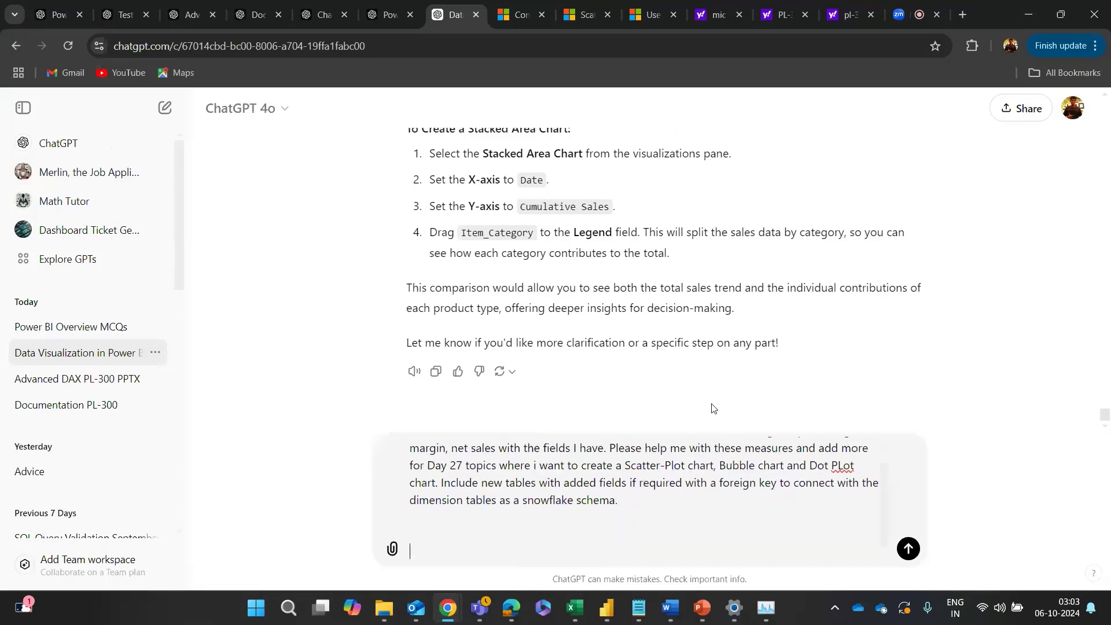
Step: Switch to the Cafe Report in Power BI and inspect the Measure Table's measures and the Customers table's data in table view
{"action": "key", "text": "alt+Tab"}
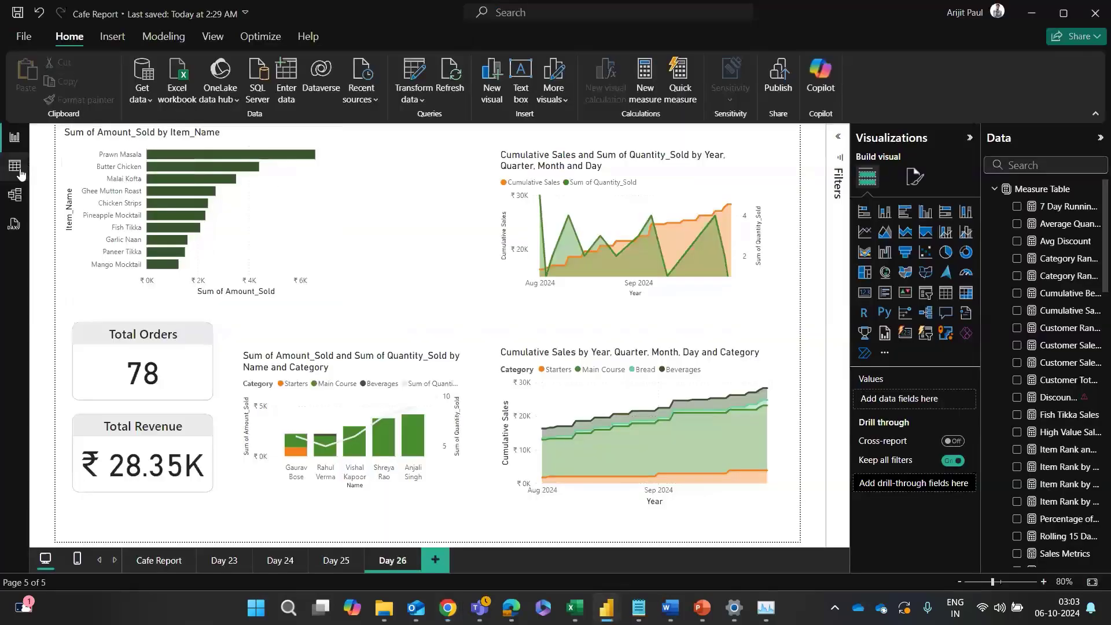
{"action": "left_click", "coordinate": [21, 175]}
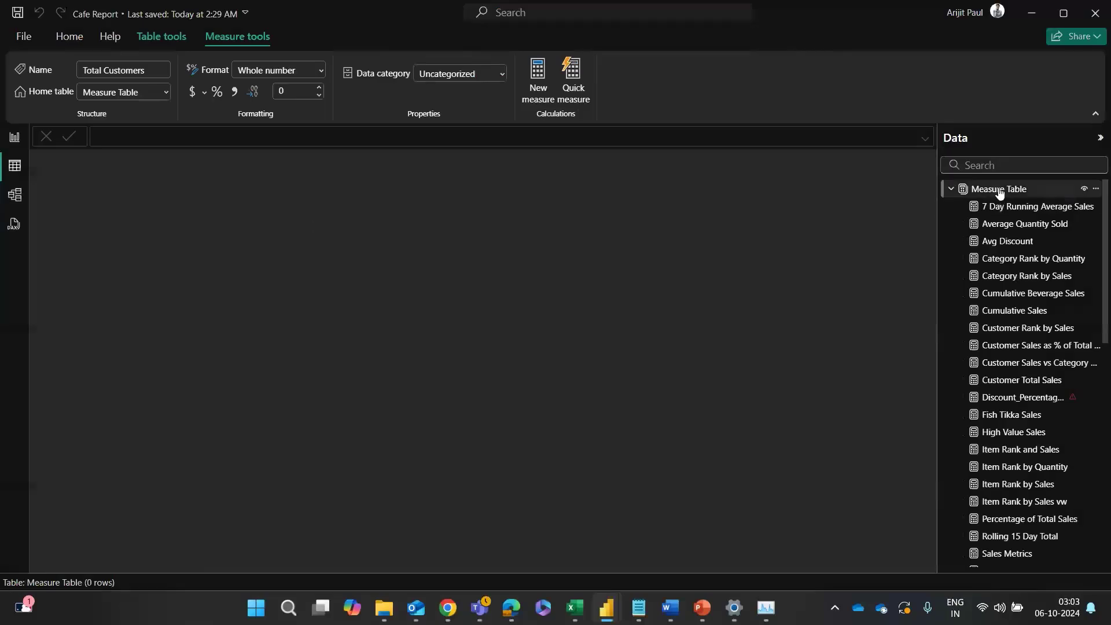
{"action": "left_click", "coordinate": [999, 193]}
{"action": "scroll", "coordinate": [975, 376], "scroll_direction": "down", "scroll_amount": 3}
{"action": "scroll", "coordinate": [1041, 382], "scroll_direction": "up", "scroll_amount": 2}
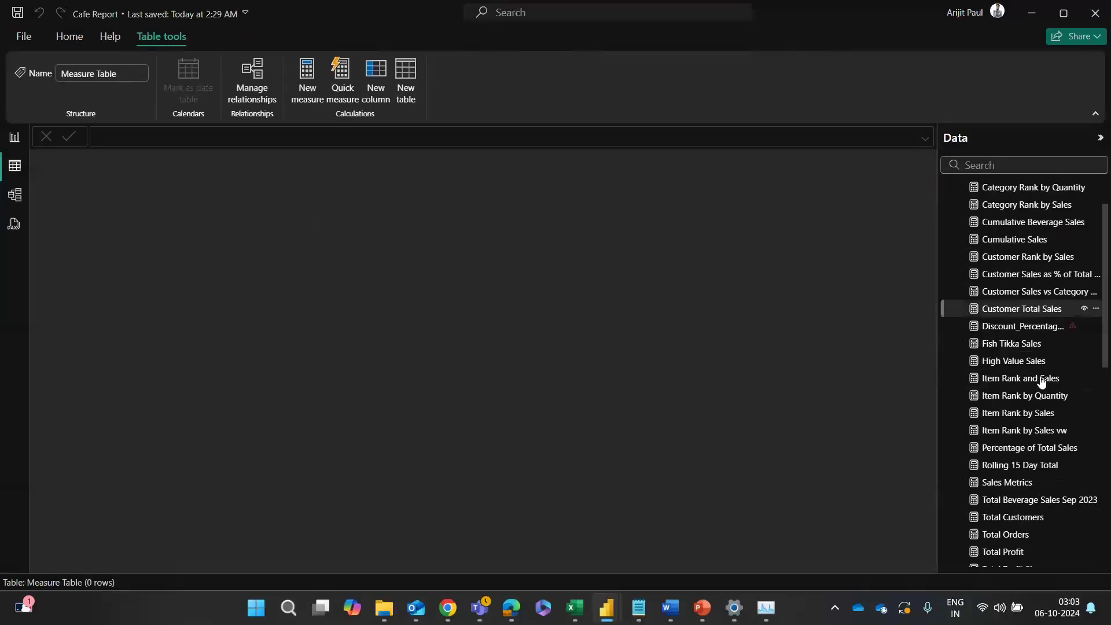
{"action": "scroll", "coordinate": [1042, 382], "scroll_direction": "up", "scroll_amount": 3}
{"action": "scroll", "coordinate": [1012, 339], "scroll_direction": "down", "scroll_amount": 10}
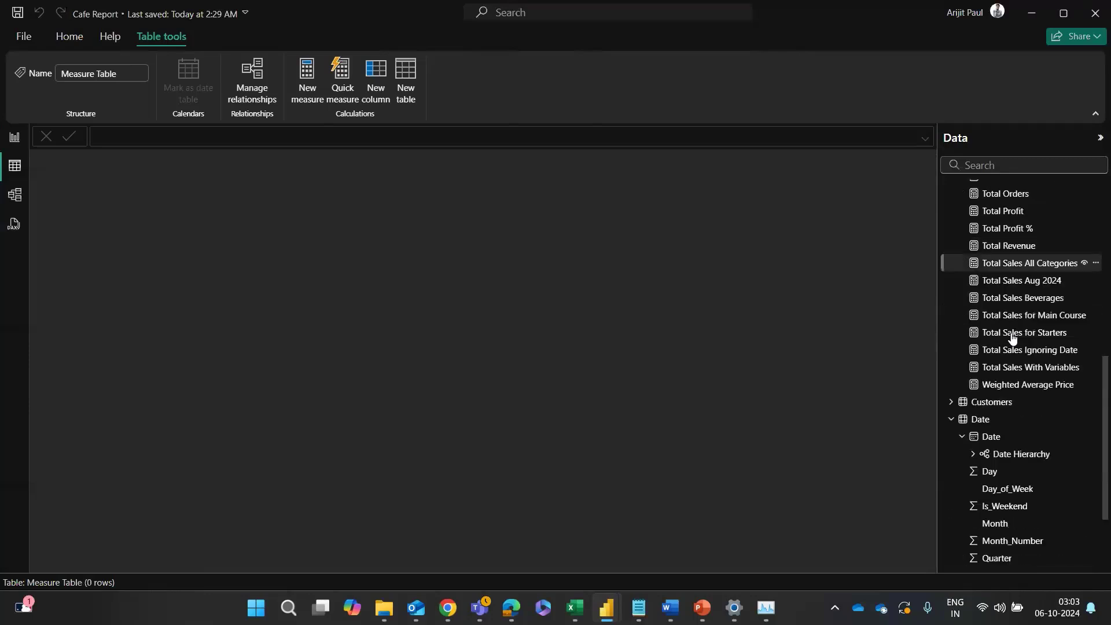
{"action": "scroll", "coordinate": [1012, 339], "scroll_direction": "up", "scroll_amount": 1}
{"action": "left_click", "coordinate": [983, 425]}
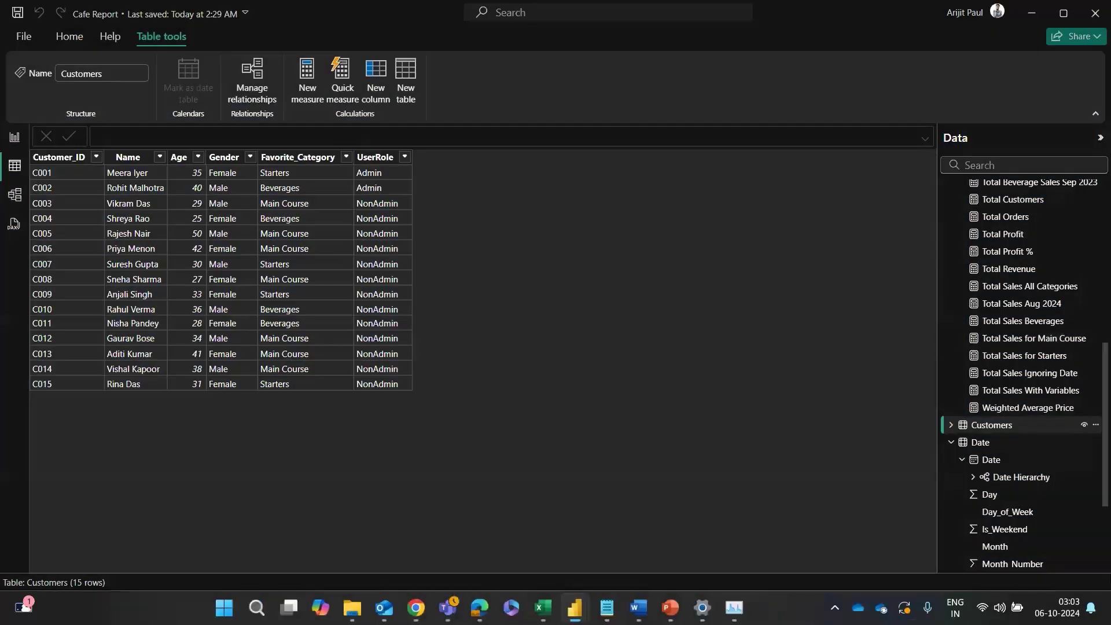
Step: Capture a screenshot of the Customers table, attach it to the ChatGPT prompt and return to the Cafe Report
{"action": "key", "text": "Print"}
{"action": "key", "text": "alt+Tab"}
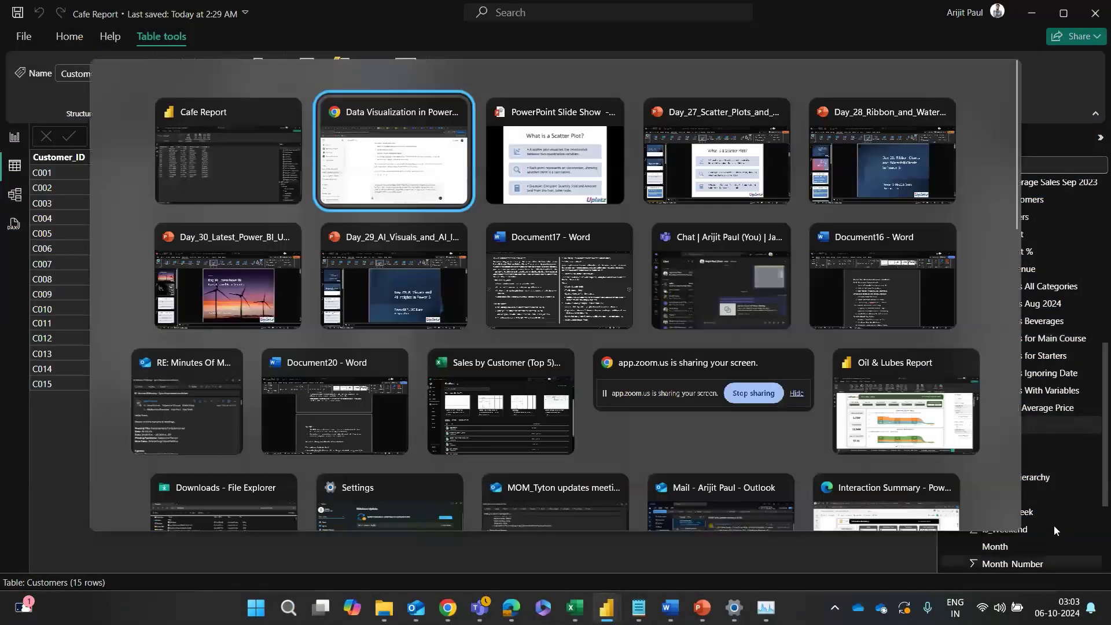
{"action": "key", "text": "alt+Tab"}
{"action": "left_click", "coordinate": [1079, 518]}
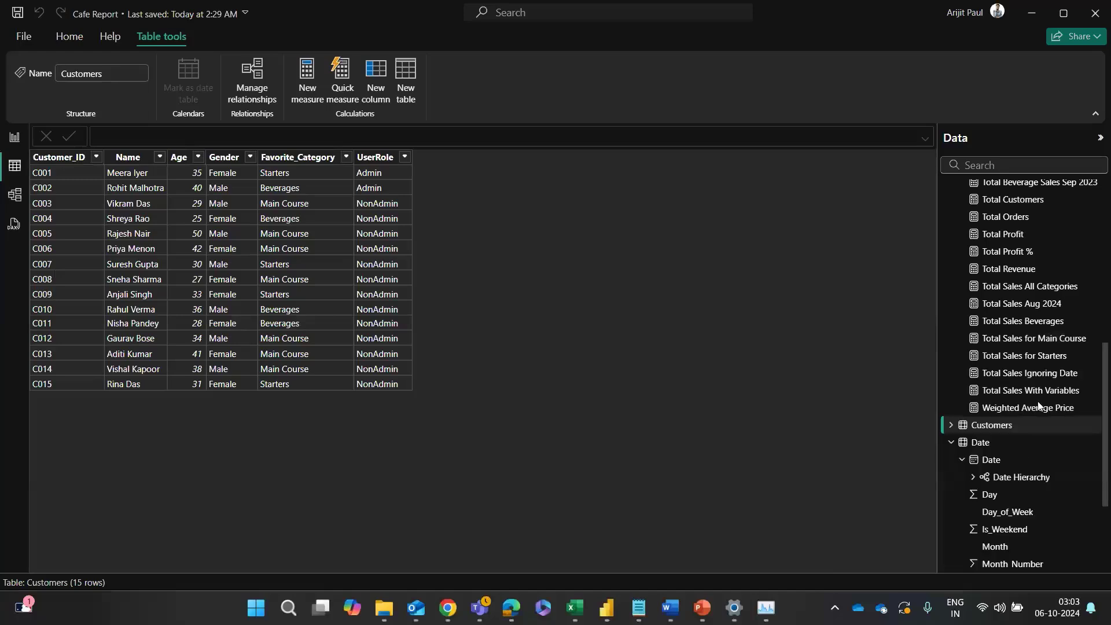
Step: Open the Date table, attach a screenshot of its data to the ChatGPT prompt and return to the Cafe Report
{"action": "scroll", "coordinate": [982, 379], "scroll_direction": "down", "scroll_amount": 2}
{"action": "left_click", "coordinate": [980, 373]}
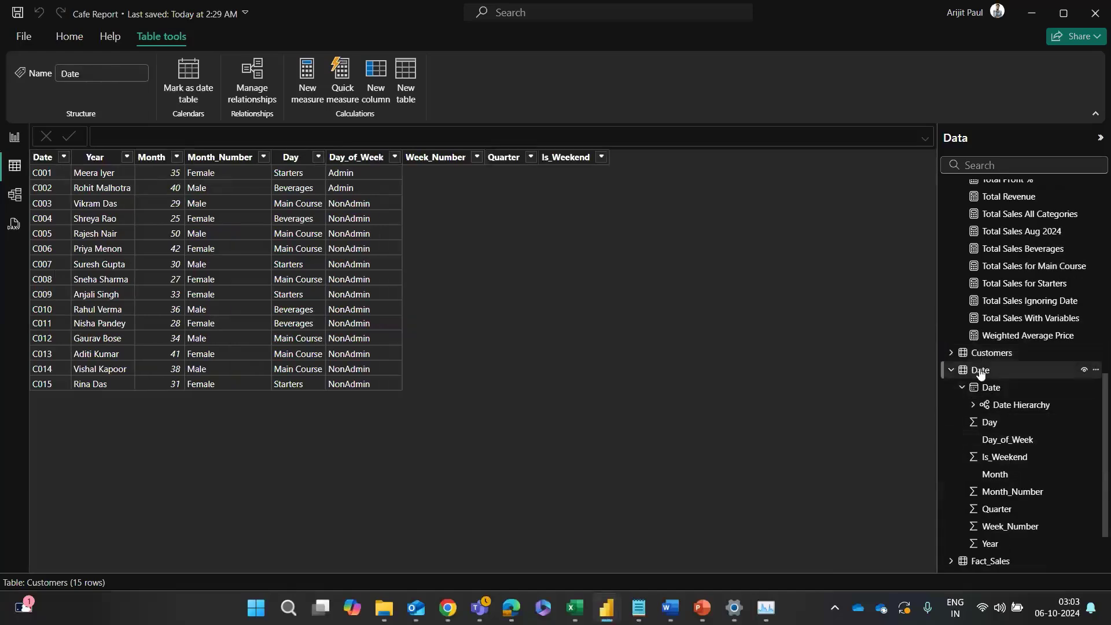
{"action": "key", "text": "Print"}
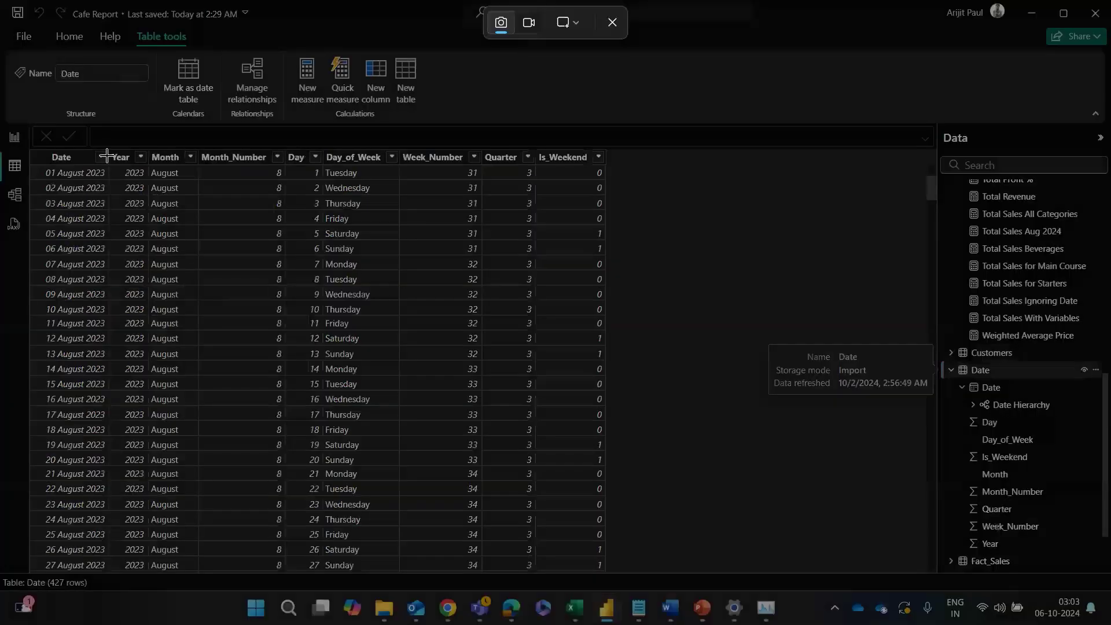
{"action": "key", "text": "Escape"}
{"action": "key", "text": "alt+Tab"}
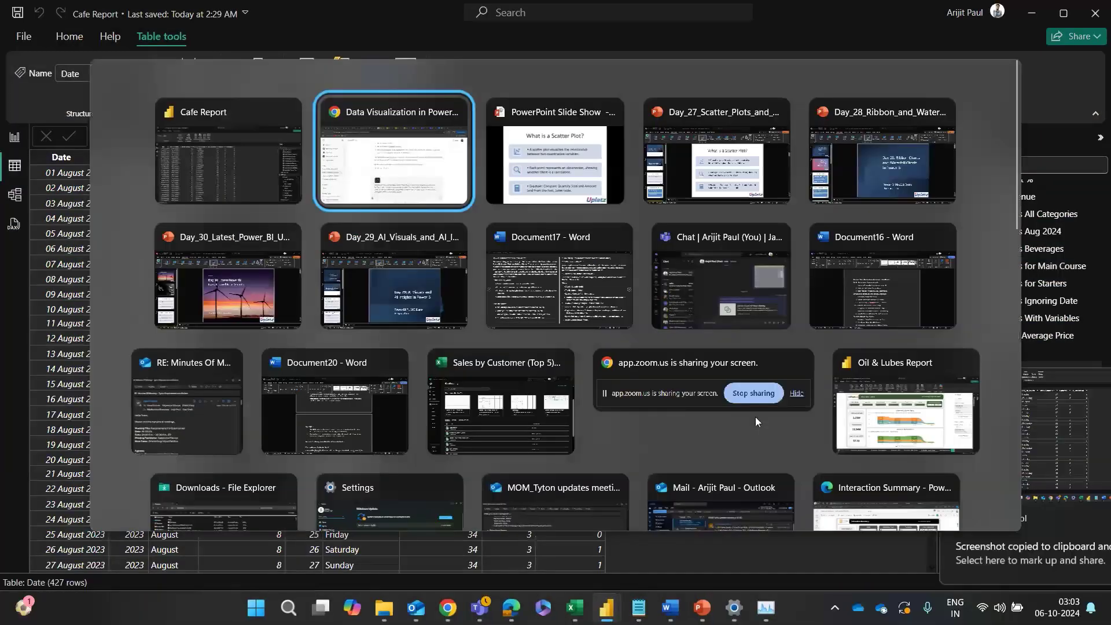
{"action": "key", "text": "ctrl+v"}
{"action": "key", "text": "alt+Tab"}
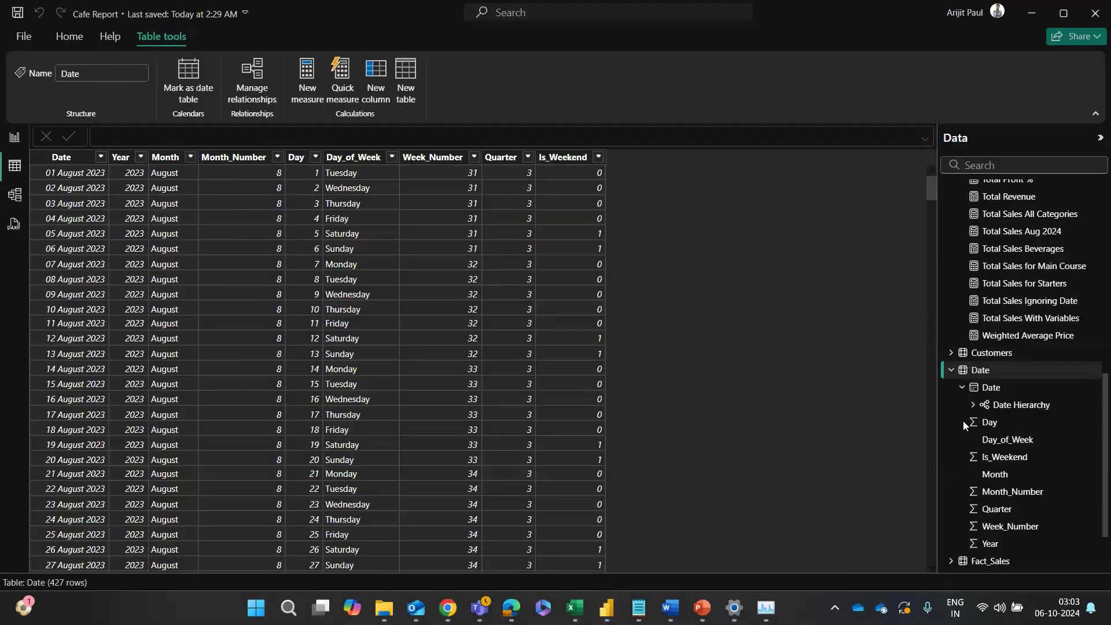
Step: Open the Fact_Sales table, attach a screenshot of its data to the ChatGPT prompt and return to the Cafe Report
{"action": "scroll", "coordinate": [975, 405], "scroll_direction": "down", "scroll_amount": 2}
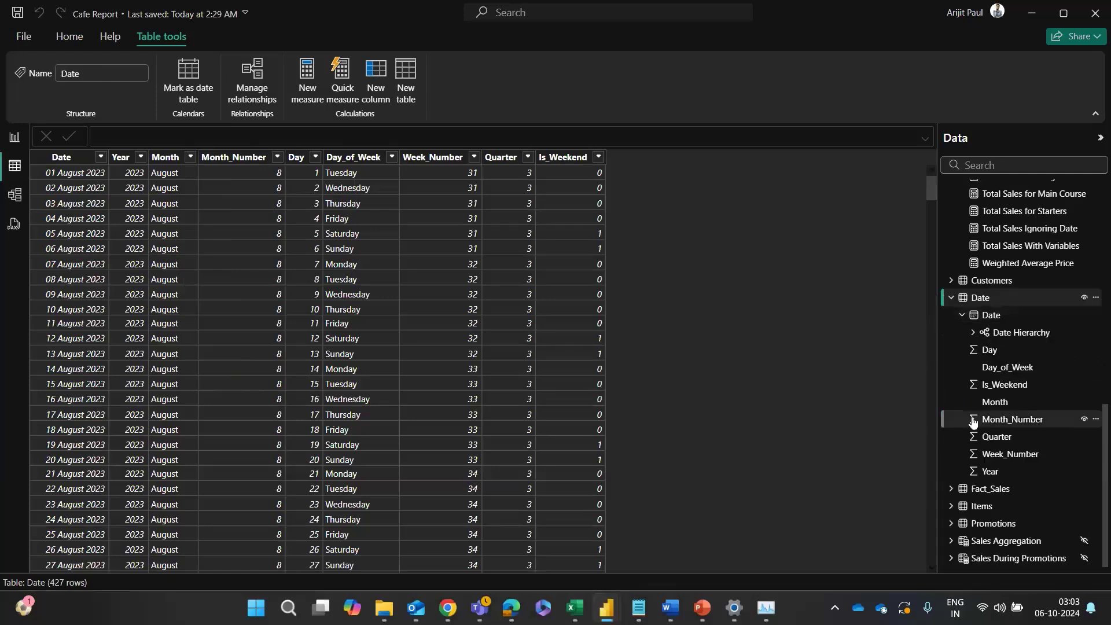
{"action": "left_click", "coordinate": [989, 489]}
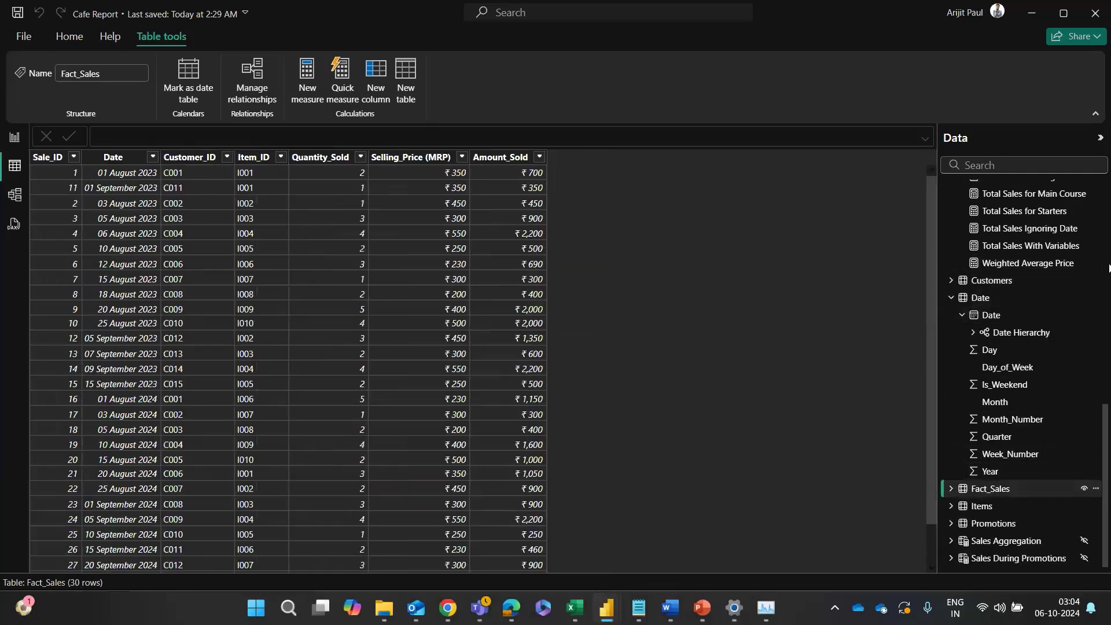
{"action": "key", "text": "super+shift+s"}
{"action": "left_click_drag", "start_coordinate": [0, 108], "coordinate": [1110, 584]}
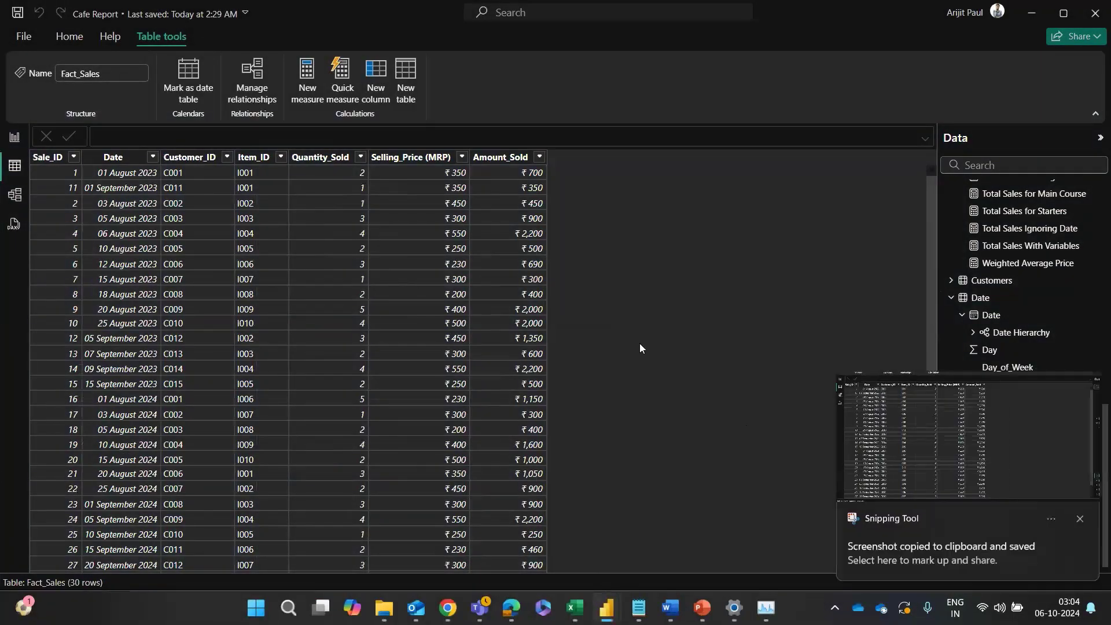
{"action": "key", "text": "alt+Tab"}
{"action": "key", "text": "alt+Tab"}
{"action": "left_click", "coordinate": [1081, 517]}
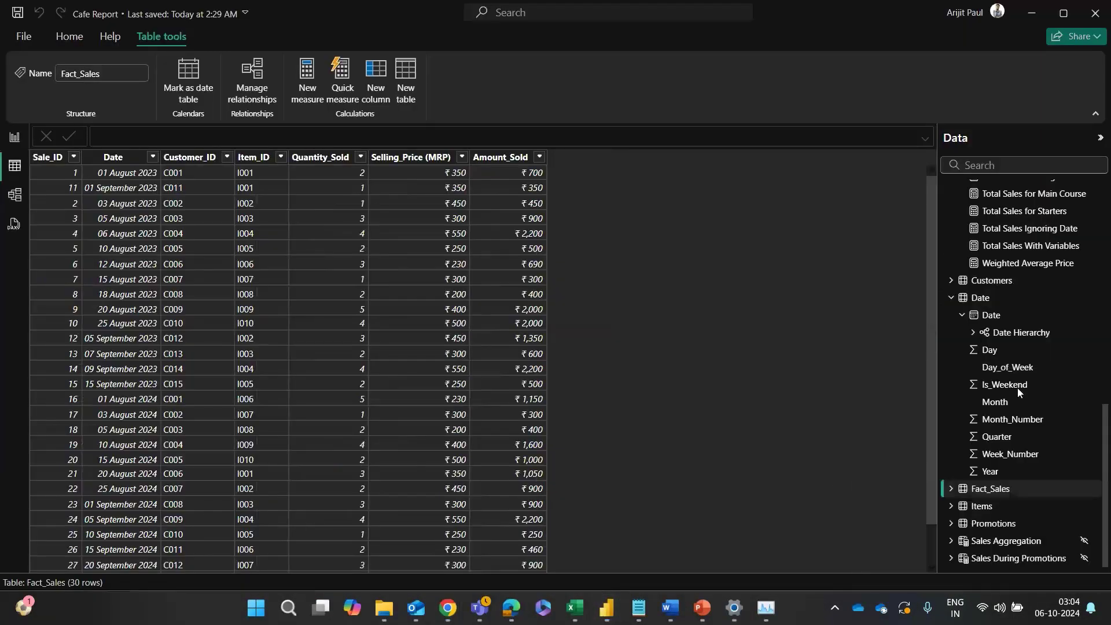
Step: Open the Items table and take a screenshot of its data for the ChatGPT prompt
{"action": "left_click", "coordinate": [983, 506]}
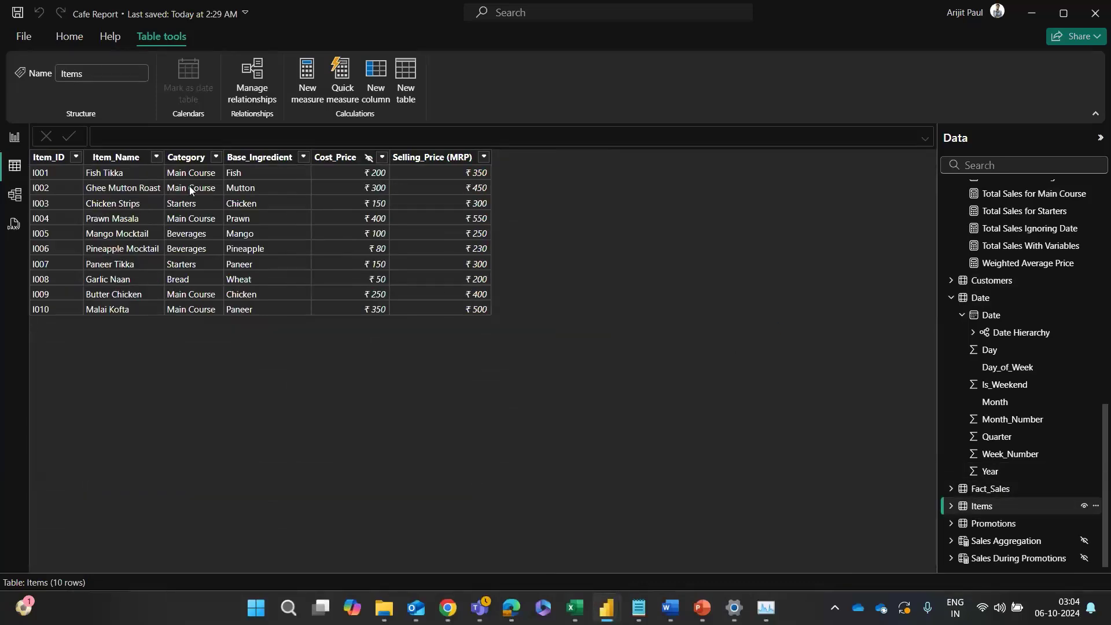
{"action": "key", "text": "super+shift+s"}
{"action": "left_click_drag", "start_coordinate": [0, 91], "coordinate": [1106, 602]}
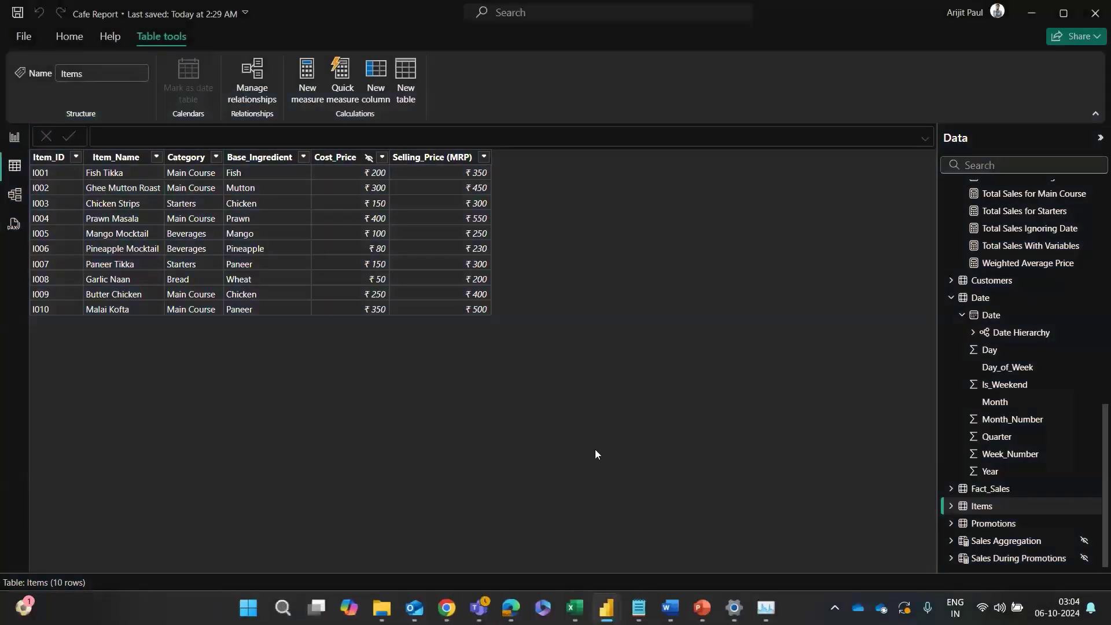
{"action": "key", "text": "alt+Tab"}
{"action": "key", "text": "alt+Tab"}
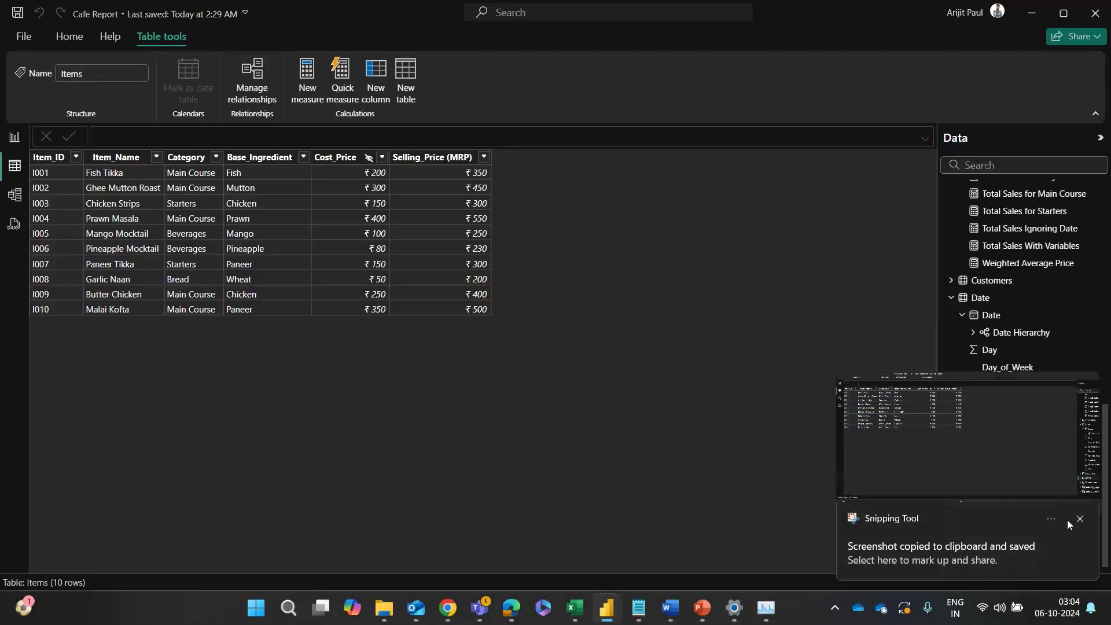
{"action": "left_click", "coordinate": [1080, 519]}
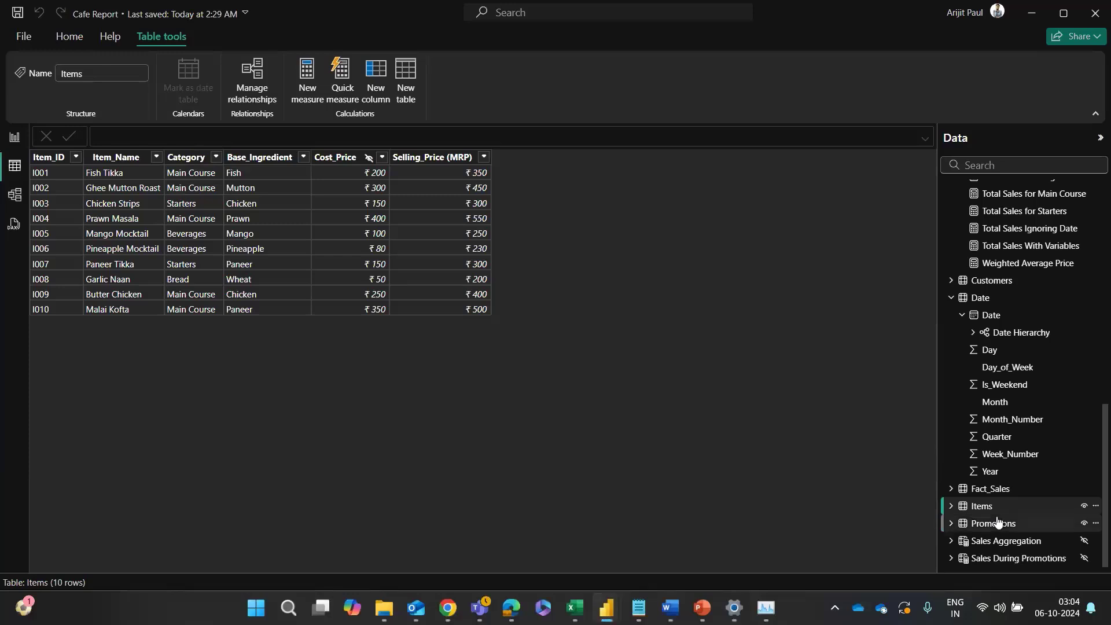
Step: Expand the fields of the Items table and unhide the Cost_Price column
{"action": "left_click", "coordinate": [952, 505]}
{"action": "scroll", "coordinate": [1002, 503], "scroll_direction": "down", "scroll_amount": 3}
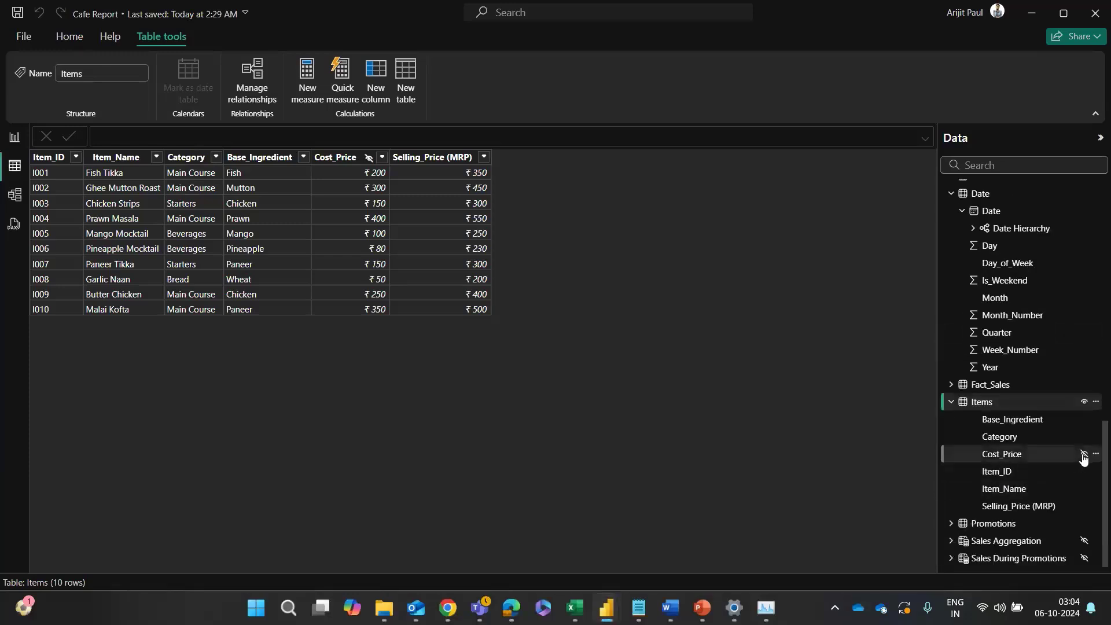
{"action": "left_click", "coordinate": [1084, 456]}
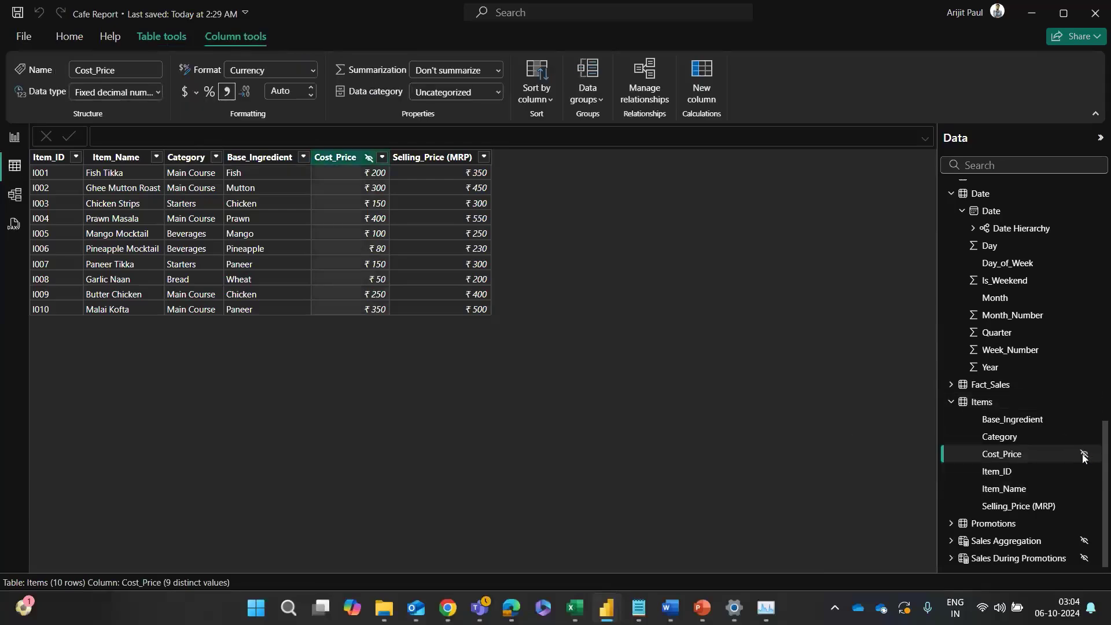
{"action": "left_click", "coordinate": [1084, 456]}
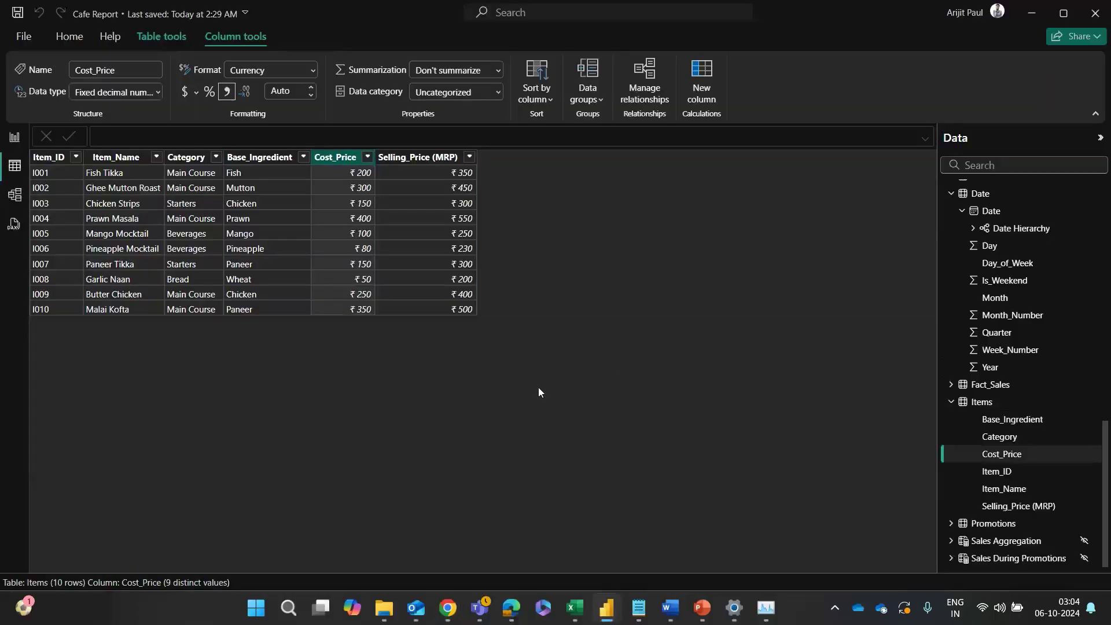
Step: Capture the Items table with Cost_Price unhidden and attach the screenshot to the ChatGPT prompt
{"action": "key", "text": "super+shift+s"}
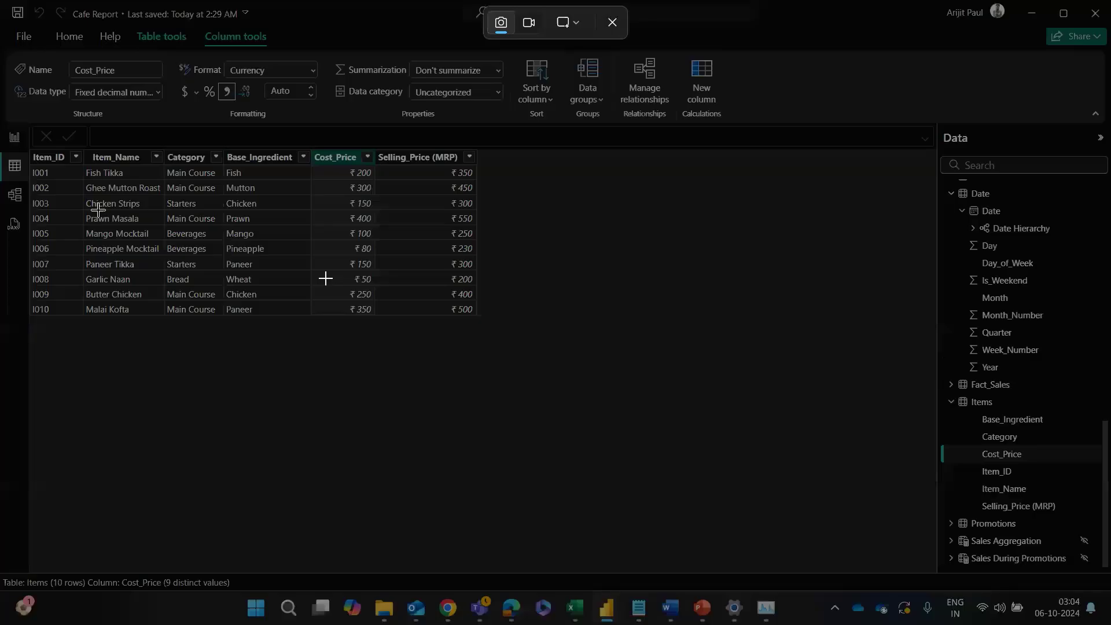
{"action": "left_click_drag", "start_coordinate": [1, 90], "coordinate": [1109, 624]}
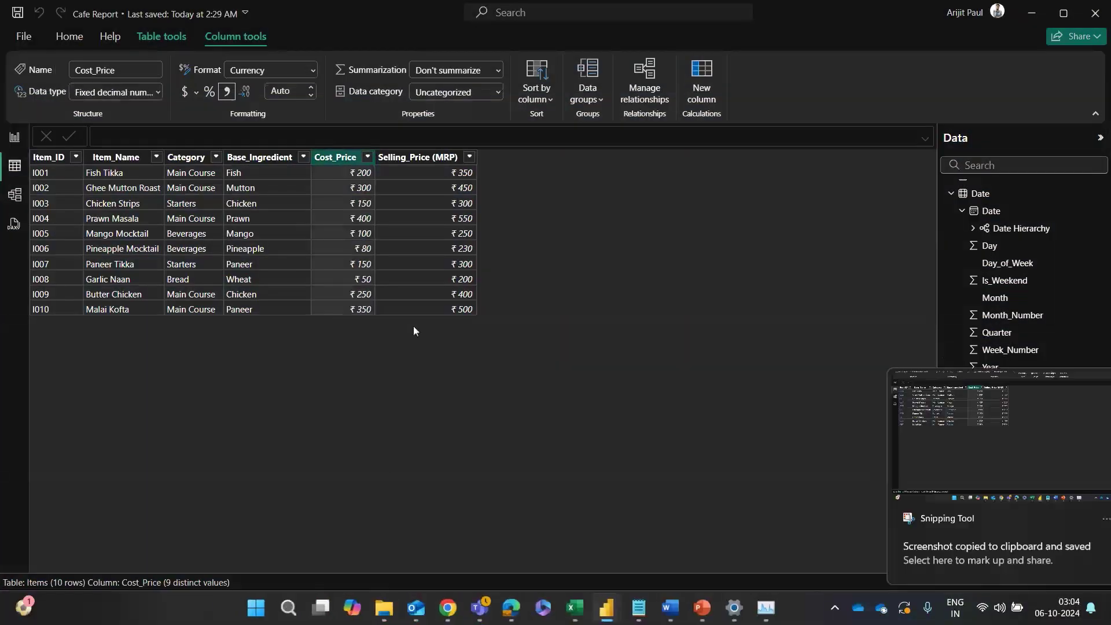
{"action": "key", "text": "alt+Tab"}
{"action": "key", "text": "ctrl+v"}
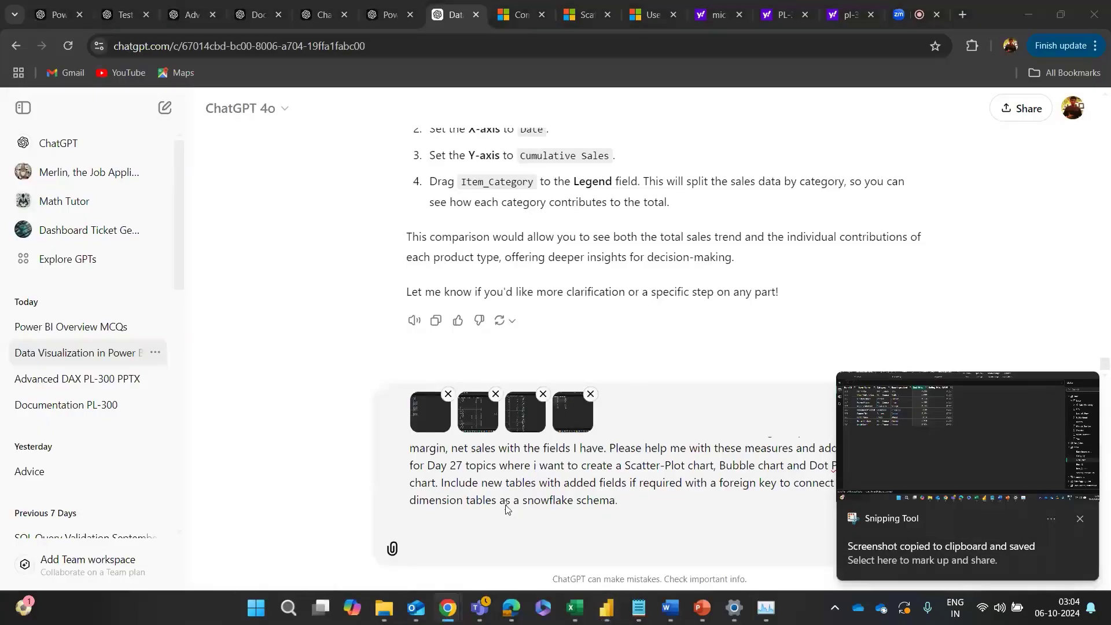
Step: Open the Promotions table in the Cafe Report, capture a screenshot of its data and attach it to the ChatGPT prompt
{"action": "key", "text": "alt+Tab"}
{"action": "left_click", "coordinate": [1007, 523]}
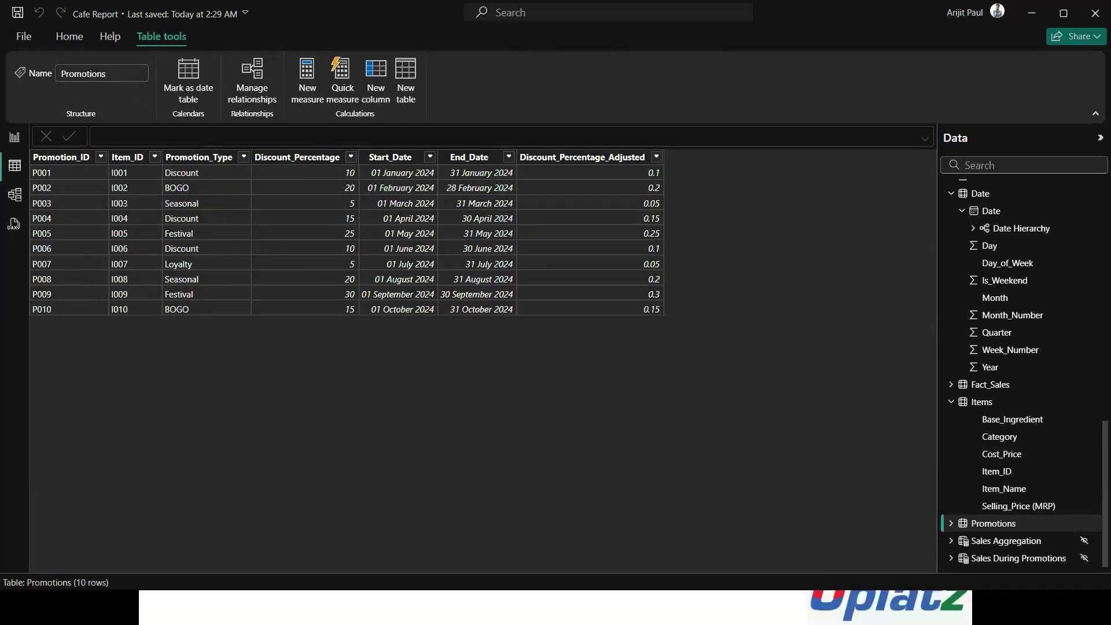
{"action": "key", "text": "super+shift+s"}
{"action": "left_click_drag", "start_coordinate": [1, 117], "coordinate": [1109, 575]}
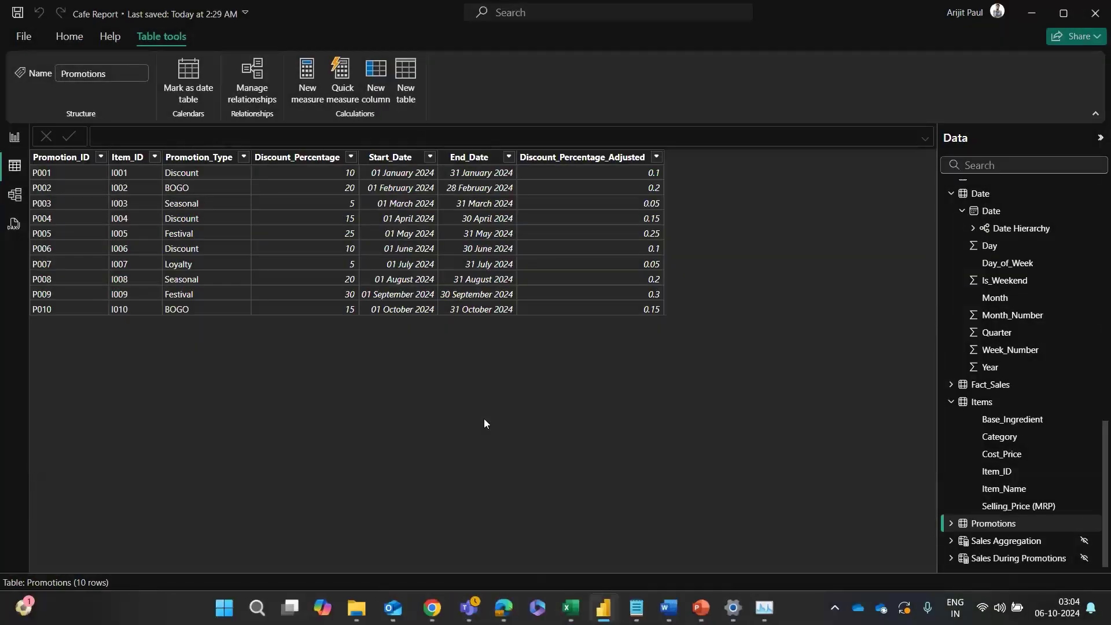
{"action": "key", "text": "alt+Tab"}
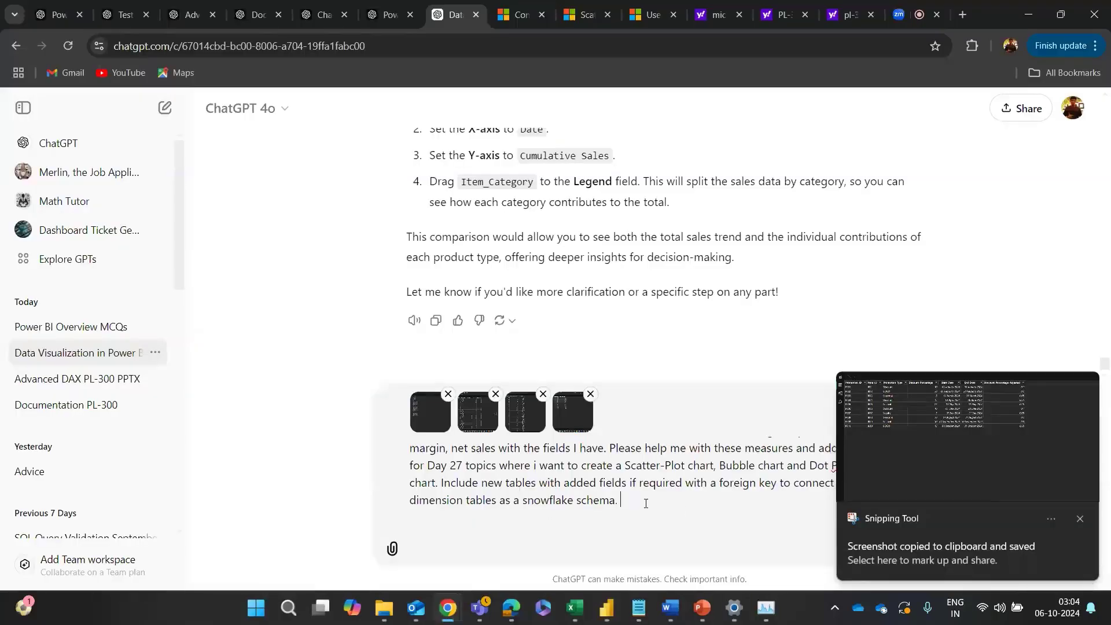
{"action": "key", "text": "ctrl+v"}
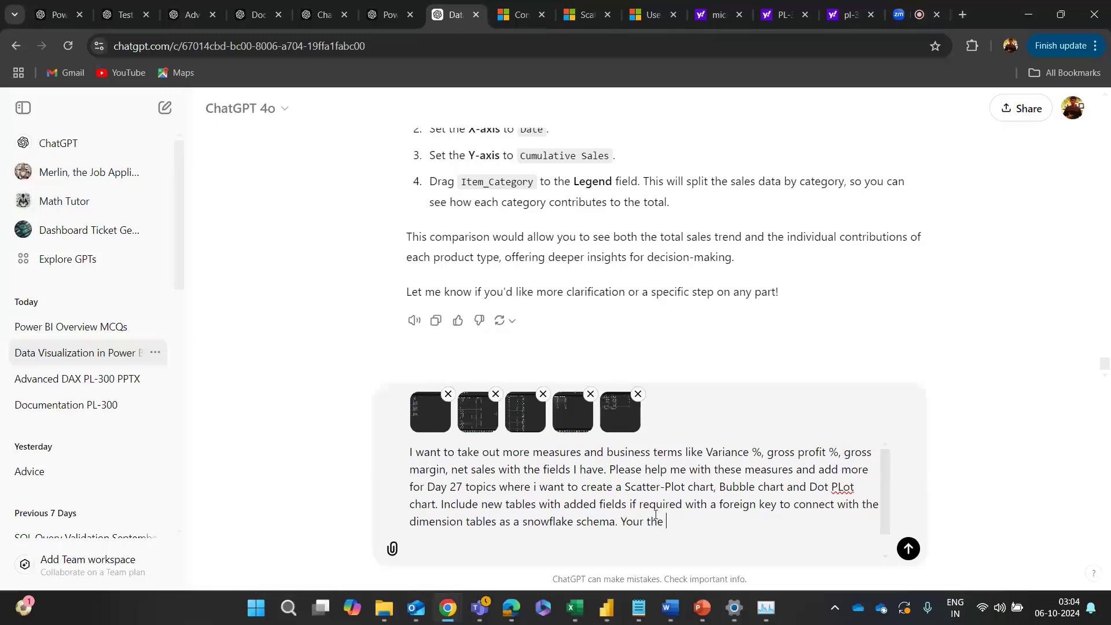
Step: End the prompt with "Your the data and your memory." and correct "PLot" to "Plot"
{"action": "type", "text": "data and your memory."}
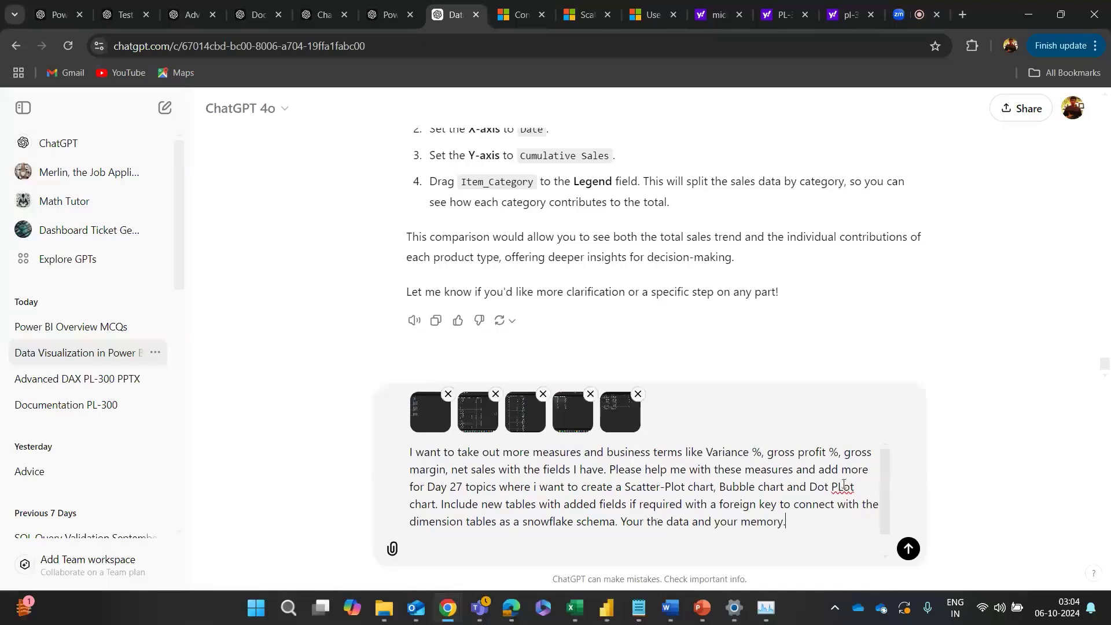
{"action": "key", "text": "BackSpace"}
{"action": "type", "text": "l"}
Step: Switch to Document17 in Word and show the Day 27 notes in Print Layout
{"action": "key", "text": "alt+Tab"}
{"action": "key", "text": "alt+Tab"}
{"action": "key", "text": "alt+Tab"}
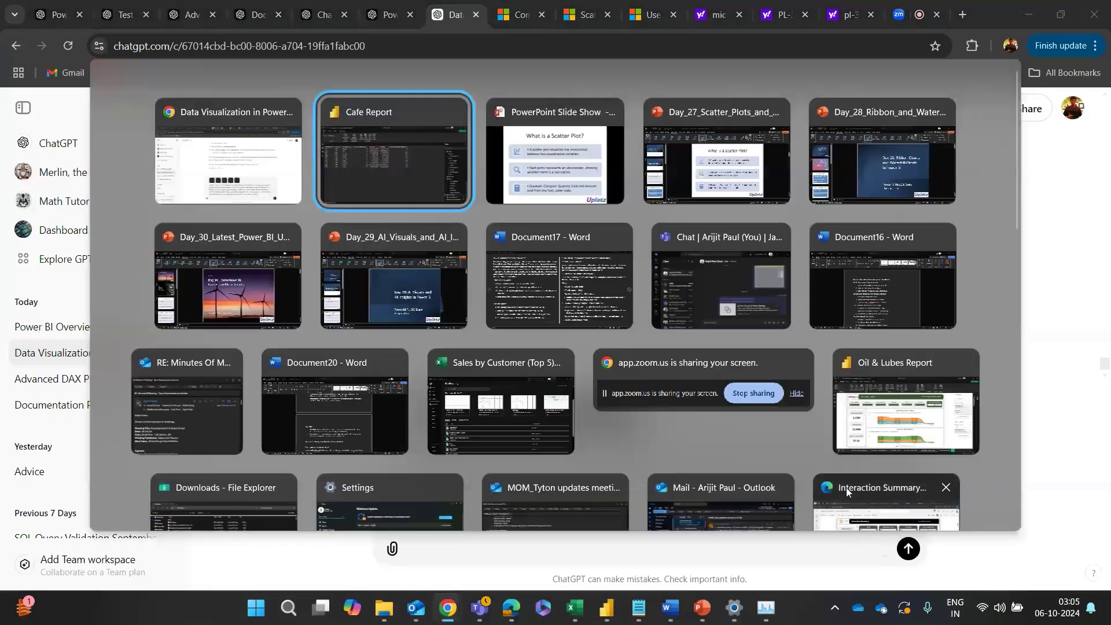
{"action": "key", "text": "alt+Tab"}
{"action": "key", "text": "alt+Tab"}
{"action": "key", "text": "alt+Tab"}
{"action": "key", "text": "alt+Tab"}
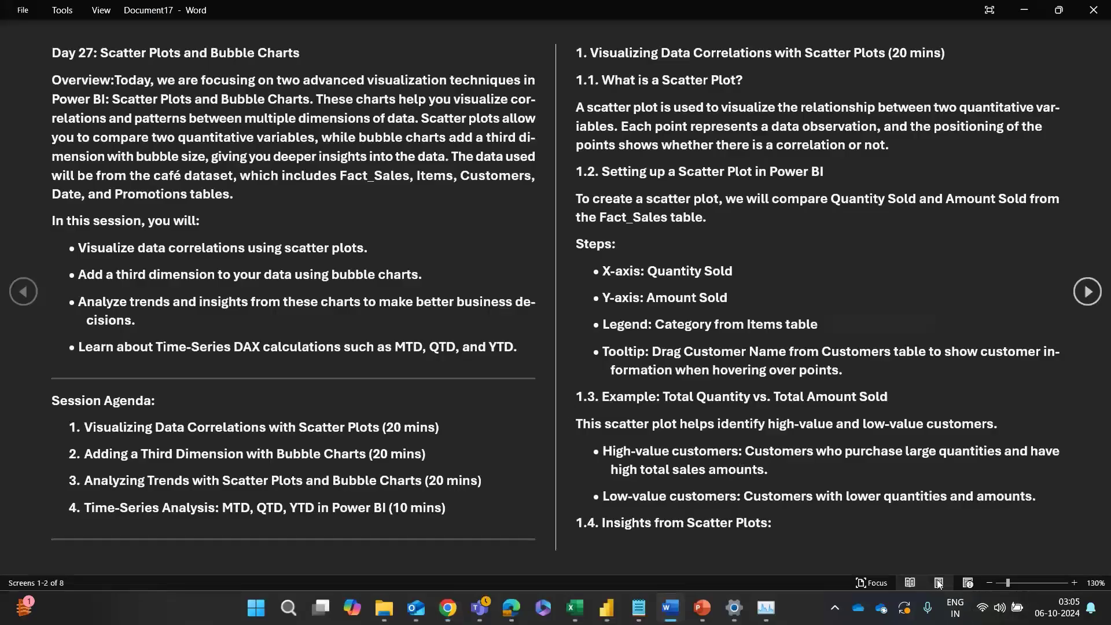
{"action": "left_click", "coordinate": [938, 582]}
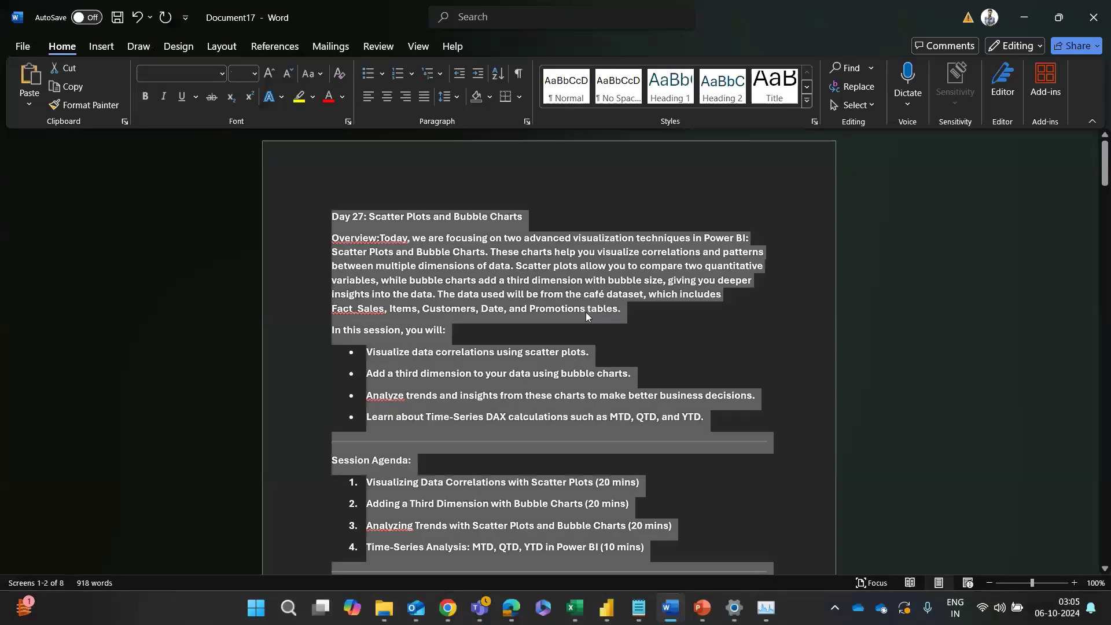
Step: Copy the full text of Document17, including the QTD, MTD and YTD Sales measures, into the ChatGPT prompt and send it
{"action": "key", "text": "alt+Tab"}
{"action": "key", "text": "ctrl+a"}
{"action": "type", "text": "DAXCopy codeYTD Sales = CALCULATE(     SUM(Fact_Sales[Amount_Sold]),     DATESYTD(Date[Date]) )"}
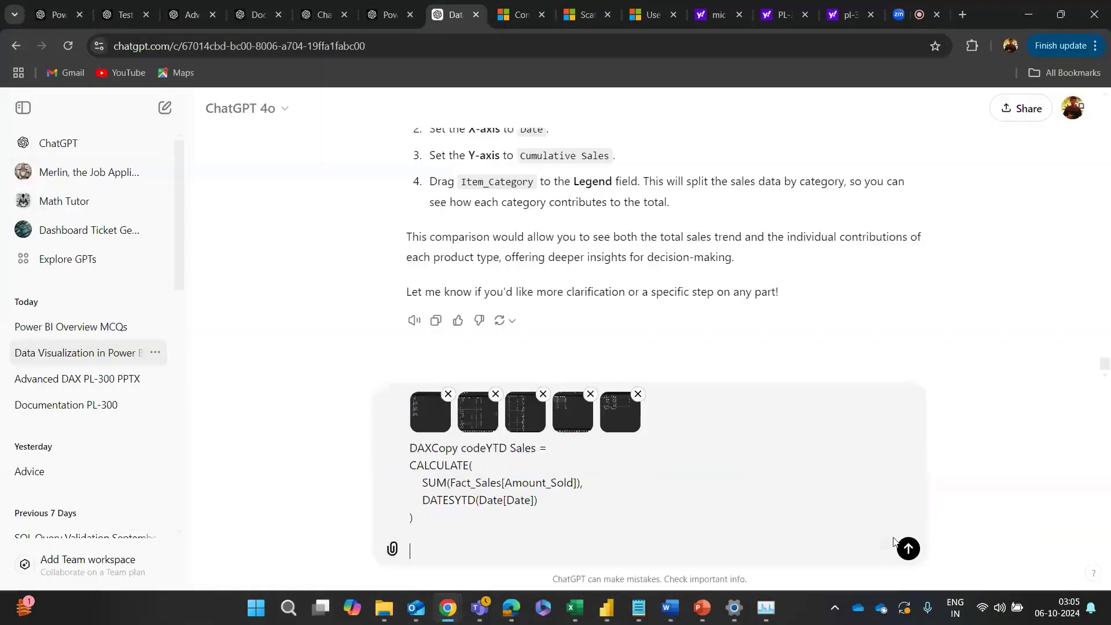
{"action": "key", "text": "ctrl+z"}
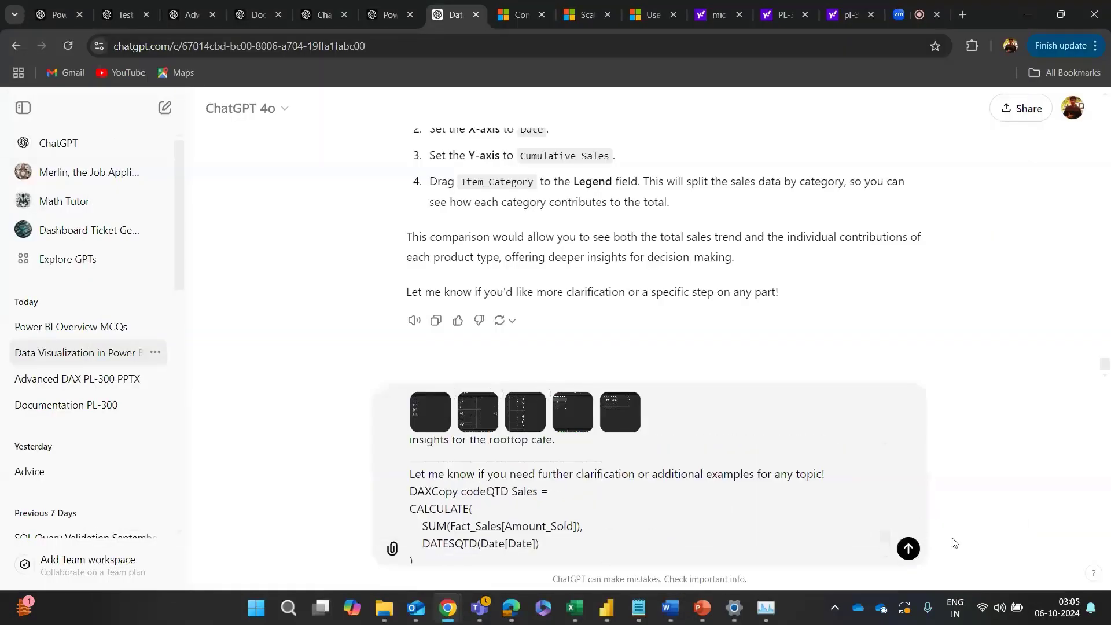
{"action": "key", "text": "Return"}
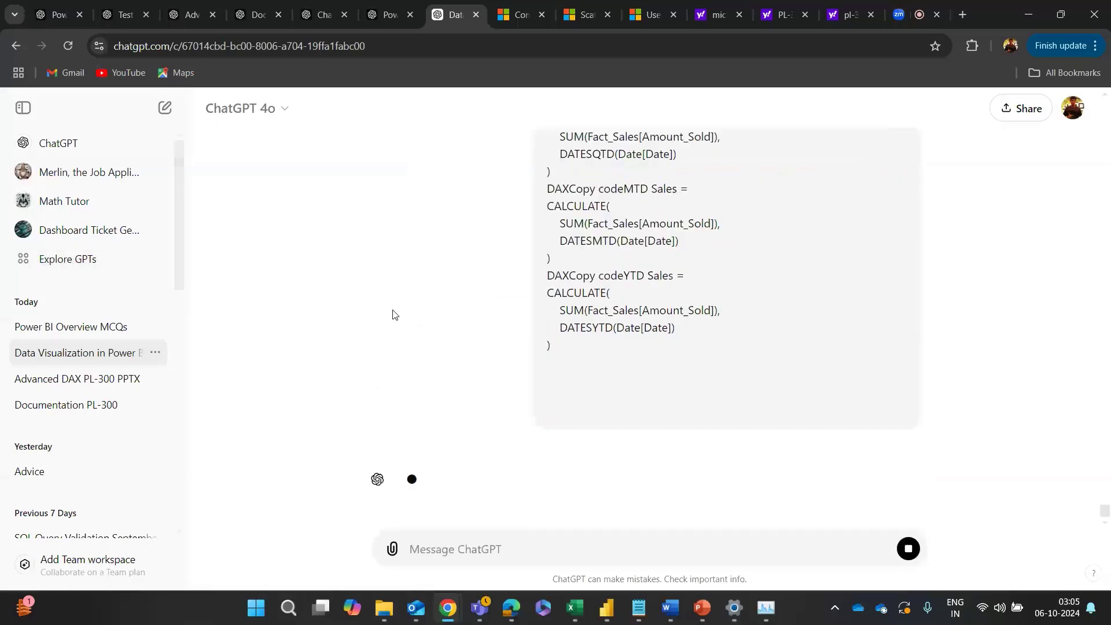
Step: Switch to the Microsoft Learn page about combo charts in Power BI and reload it
{"action": "key", "text": "alt+Tab"}
{"action": "key", "text": "alt+Tab"}
{"action": "left_click", "coordinate": [511, 20]}
{"action": "right_click", "coordinate": [511, 20]}
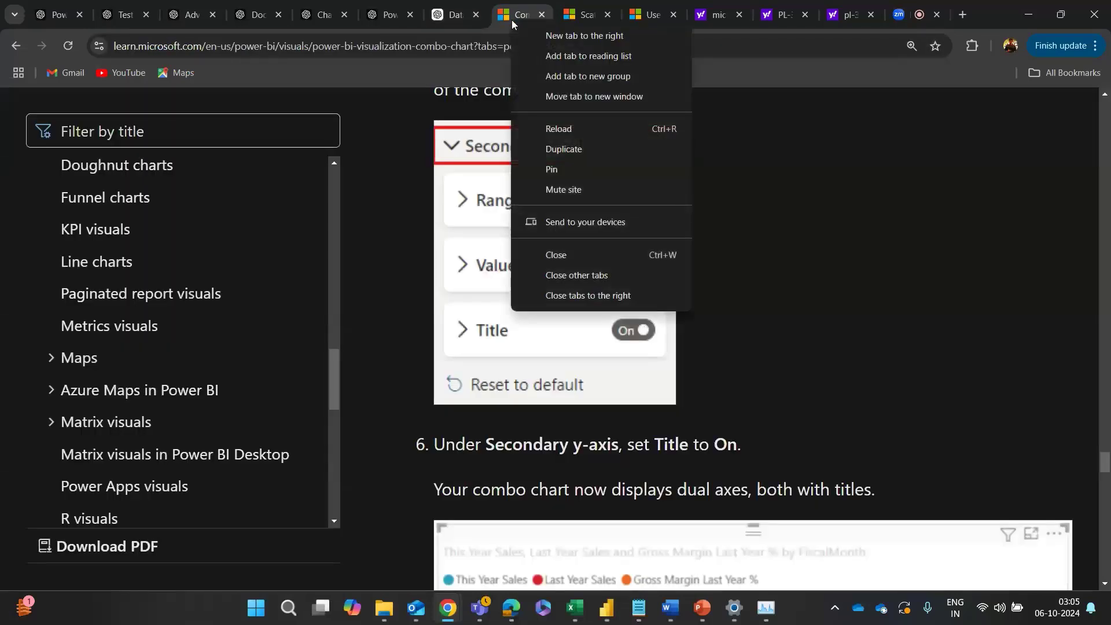
{"action": "left_click", "coordinate": [556, 129]}
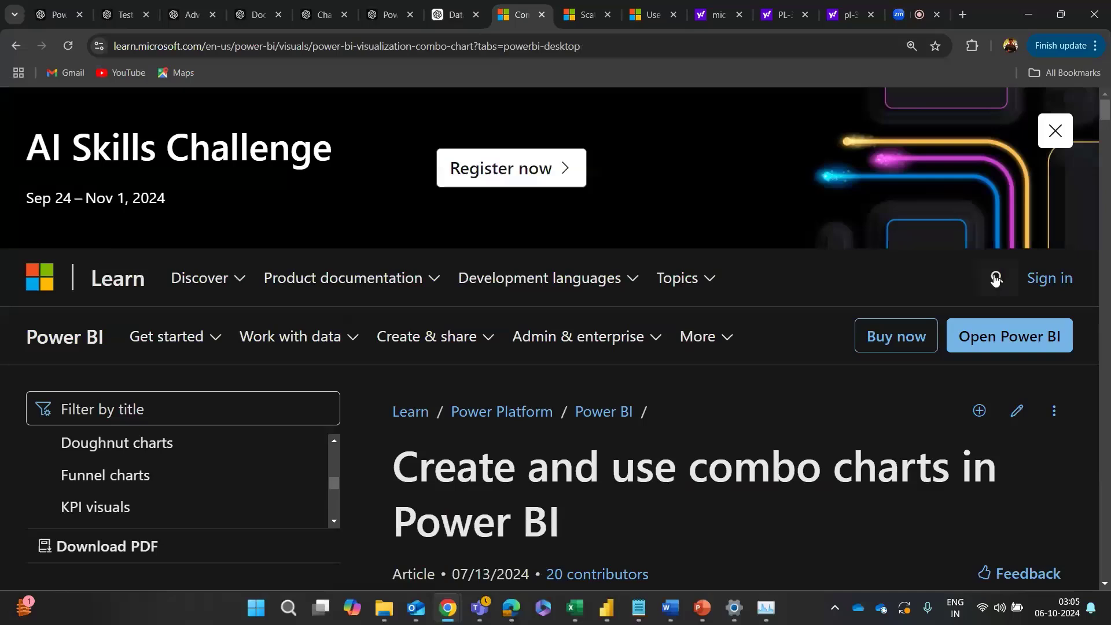
Step: Search Microsoft Learn for "Snowflake schema" and limit the results to the Documentation content area
{"action": "left_click", "coordinate": [994, 279]}
{"action": "type", "text": "Snow"}
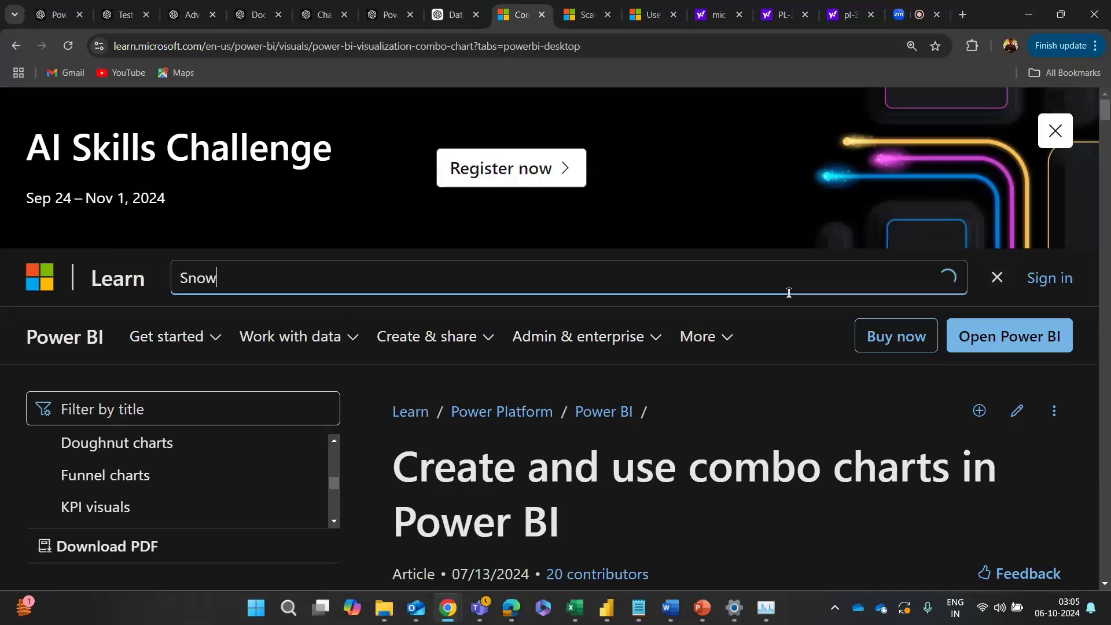
{"action": "type", "text": "flake schema"}
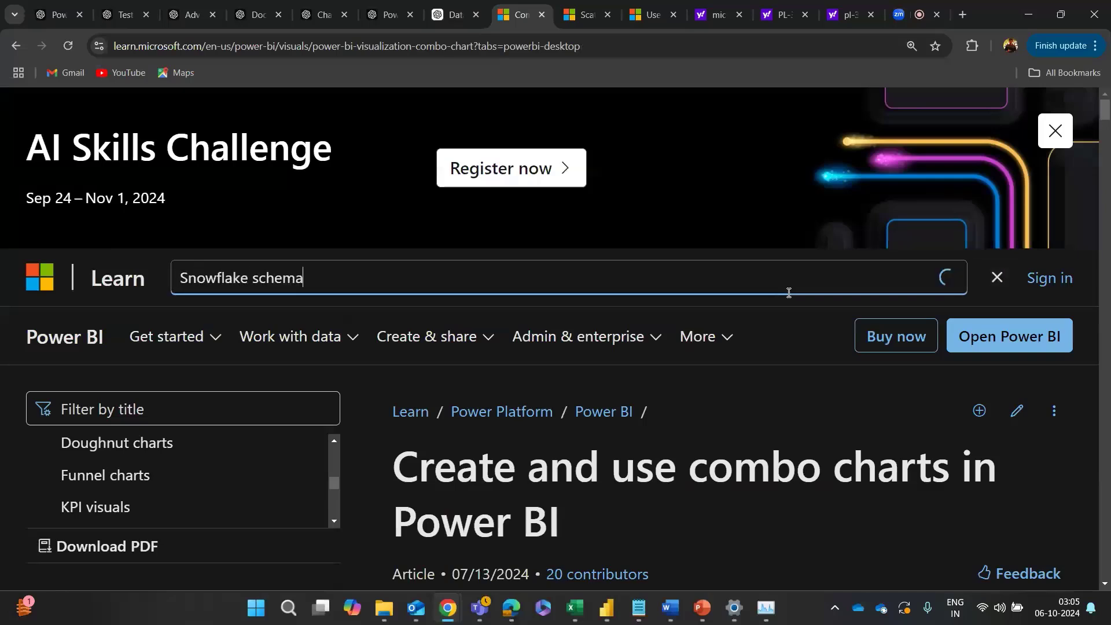
{"action": "key", "text": "Return"}
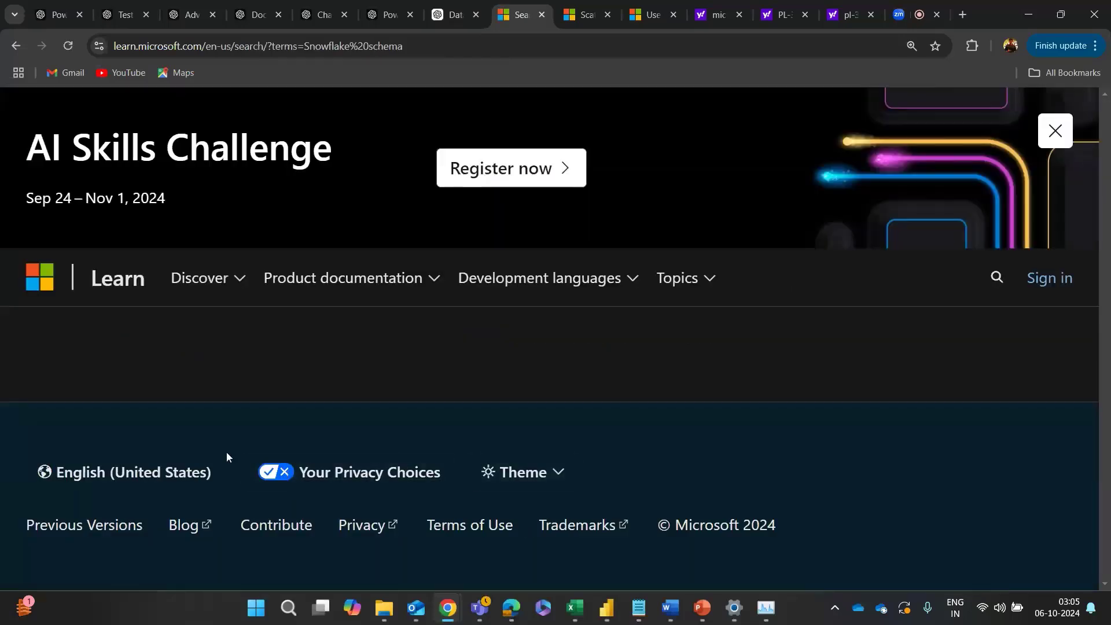
{"action": "scroll", "coordinate": [310, 395], "scroll_direction": "down", "scroll_amount": 2}
{"action": "left_click", "coordinate": [95, 341]}
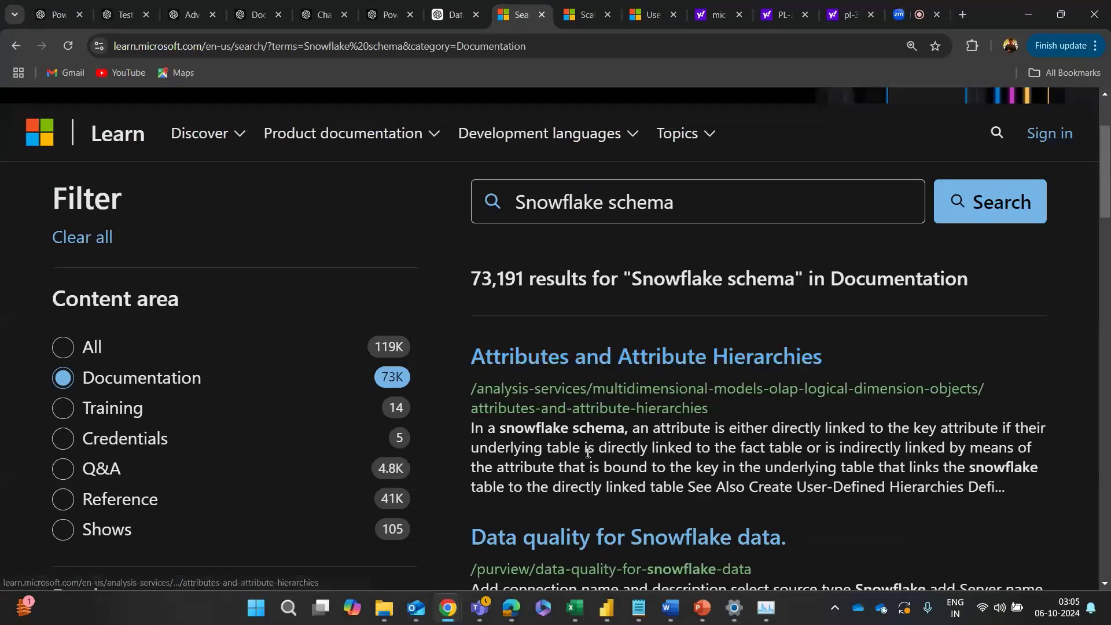
Step: Open the "Attributes and Attribute Hierarchies" article and read its introduction and Key Attribute section, highlighting the key attribute definition
{"action": "left_click", "coordinate": [610, 366]}
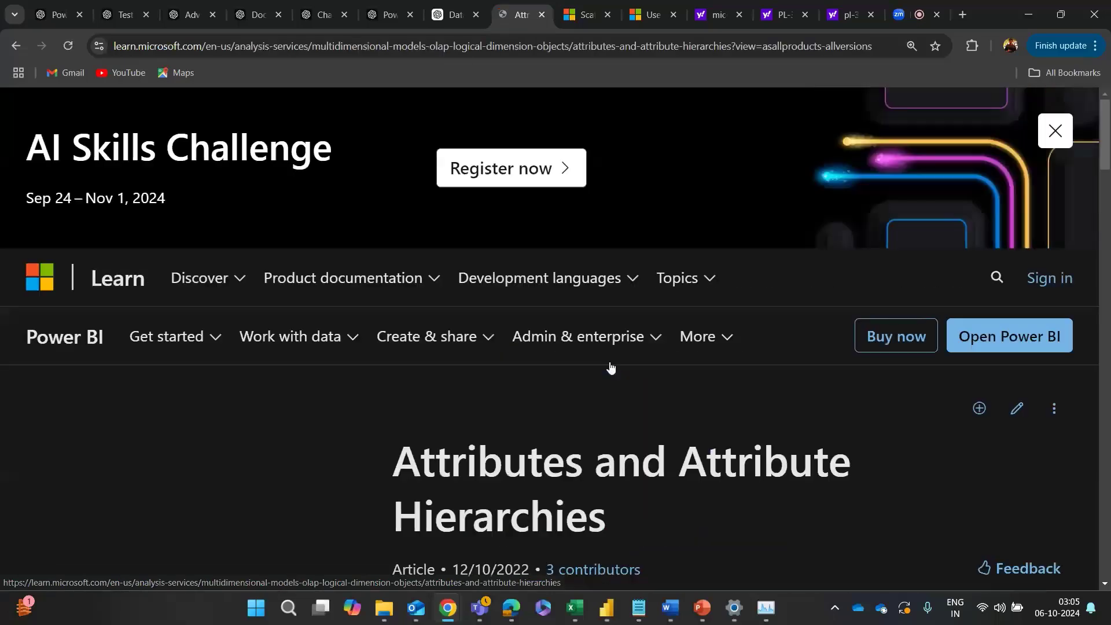
{"action": "scroll", "coordinate": [581, 443], "scroll_direction": "down", "scroll_amount": 7}
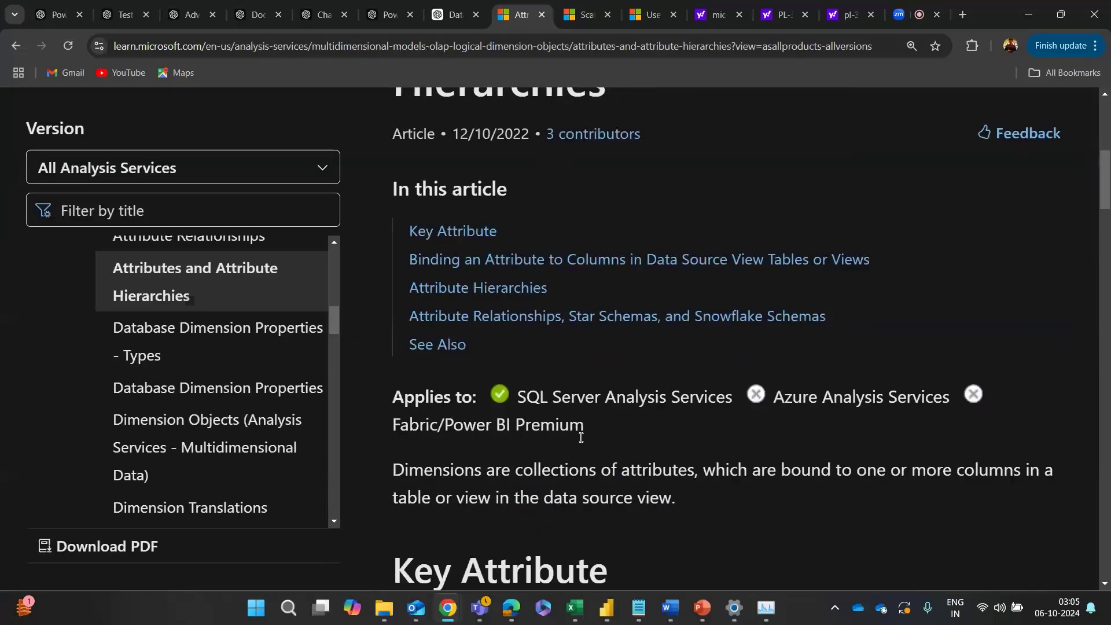
{"action": "scroll", "coordinate": [580, 438], "scroll_direction": "down", "scroll_amount": 5}
{"action": "scroll", "coordinate": [581, 438], "scroll_direction": "up", "scroll_amount": 3}
{"action": "scroll", "coordinate": [580, 438], "scroll_direction": "up", "scroll_amount": 1}
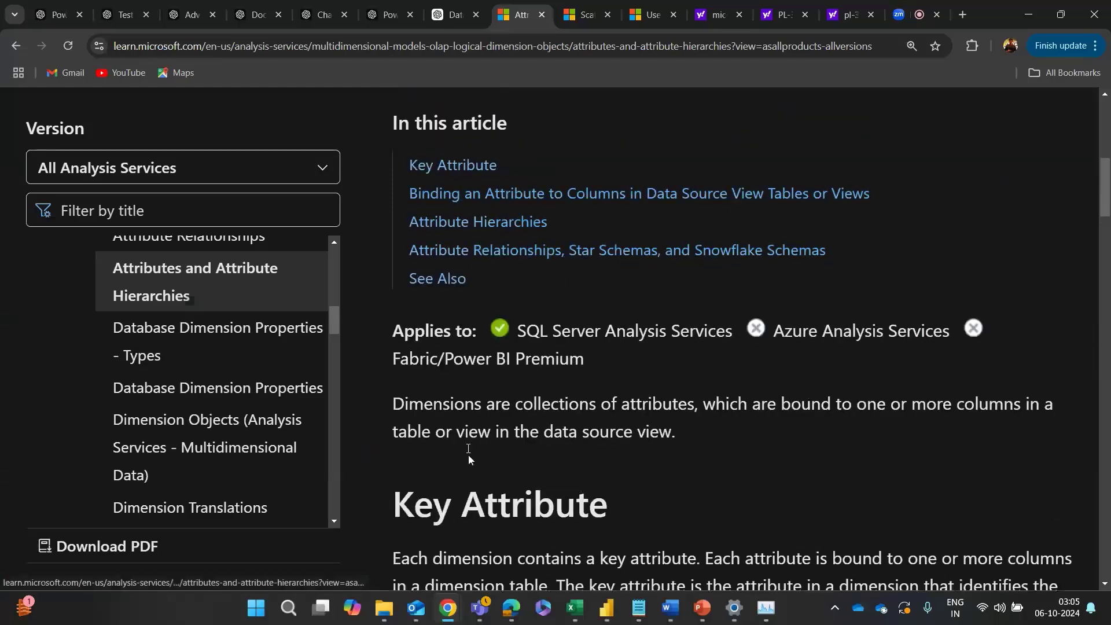
{"action": "scroll", "coordinate": [472, 462], "scroll_direction": "down", "scroll_amount": 2}
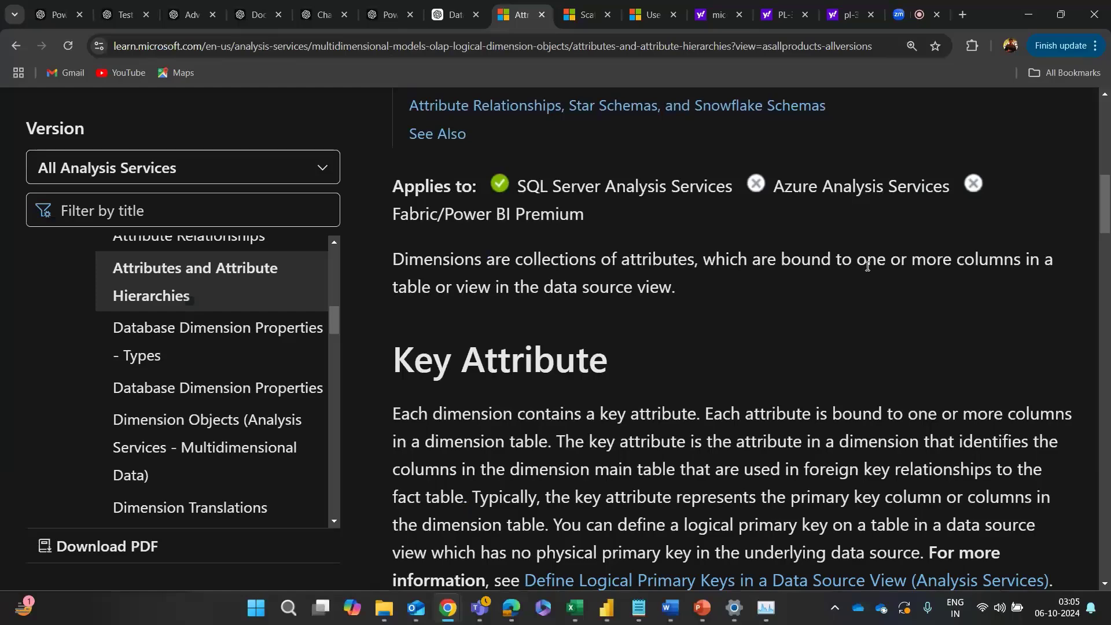
{"action": "scroll", "coordinate": [594, 401], "scroll_direction": "down", "scroll_amount": 1}
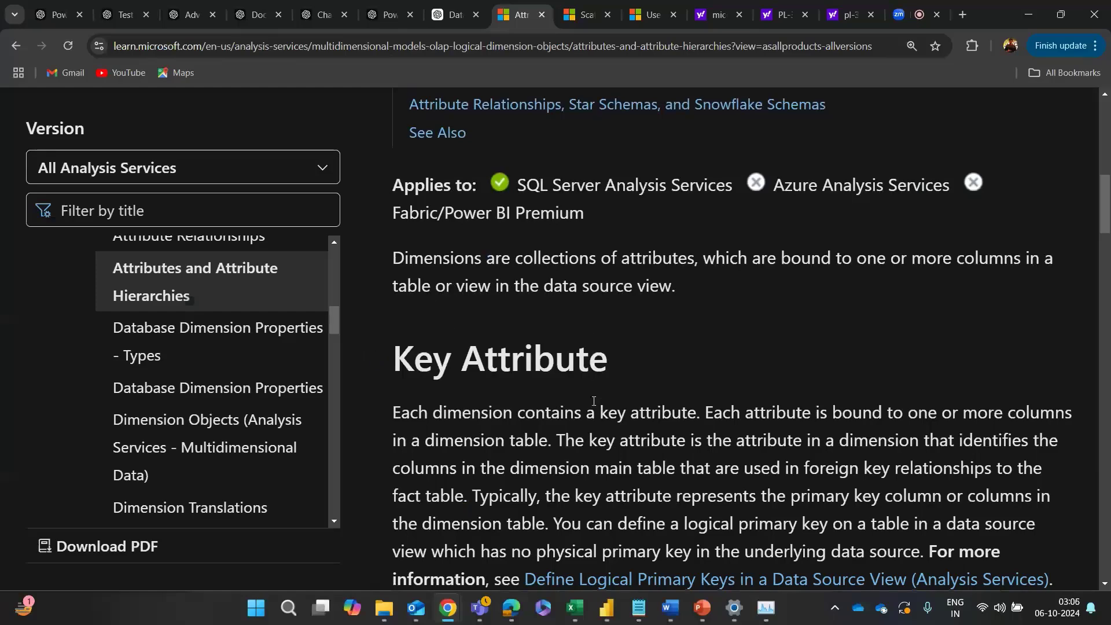
{"action": "scroll", "coordinate": [593, 400], "scroll_direction": "down", "scroll_amount": 1}
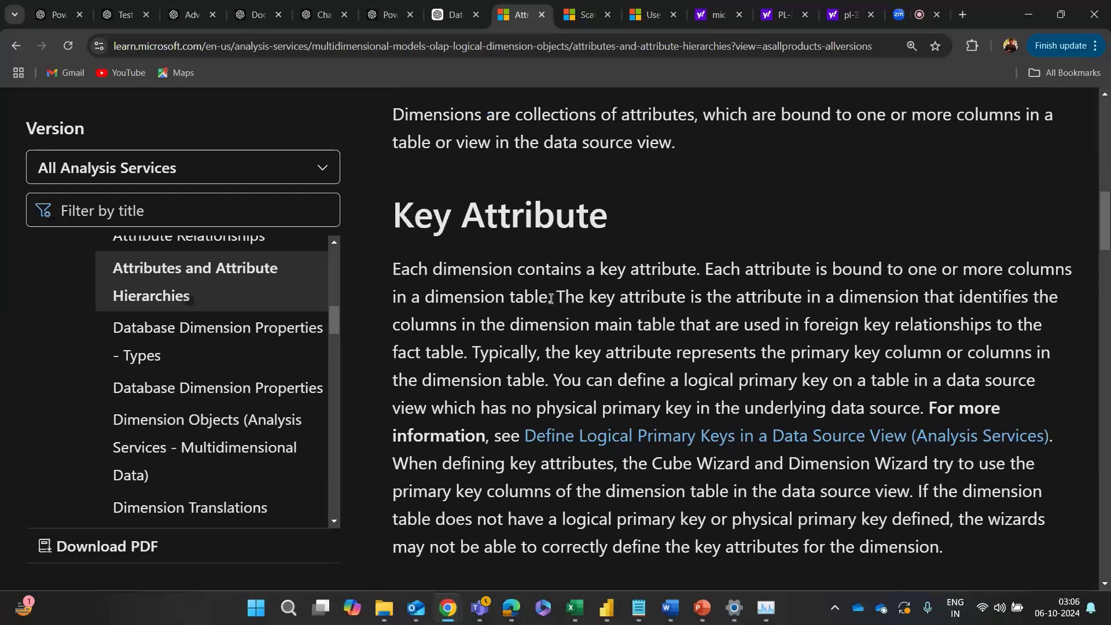
{"action": "left_click_drag", "start_coordinate": [552, 296], "coordinate": [482, 355]}
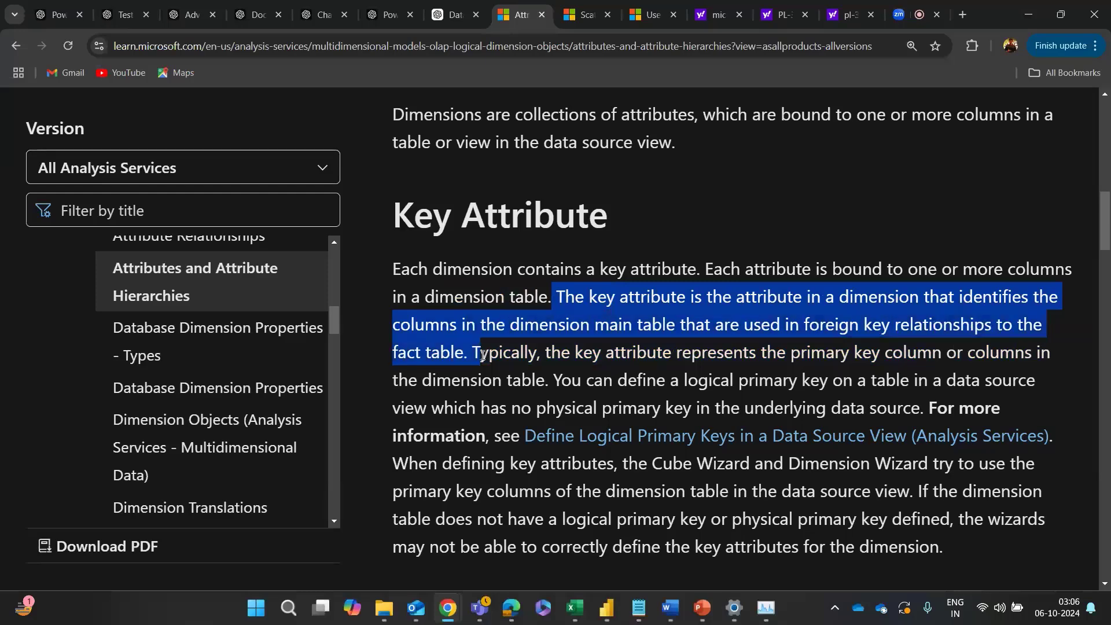
{"action": "left_click", "coordinate": [473, 376]}
{"action": "scroll", "coordinate": [604, 325], "scroll_direction": "down", "scroll_amount": 2}
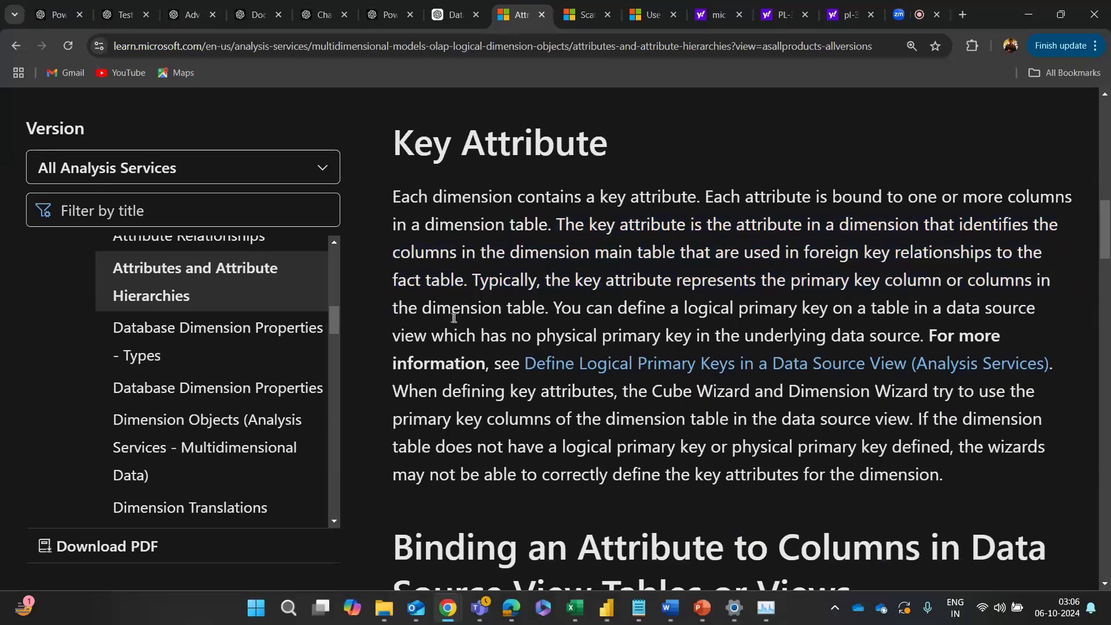
{"action": "scroll", "coordinate": [486, 397], "scroll_direction": "down", "scroll_amount": 2}
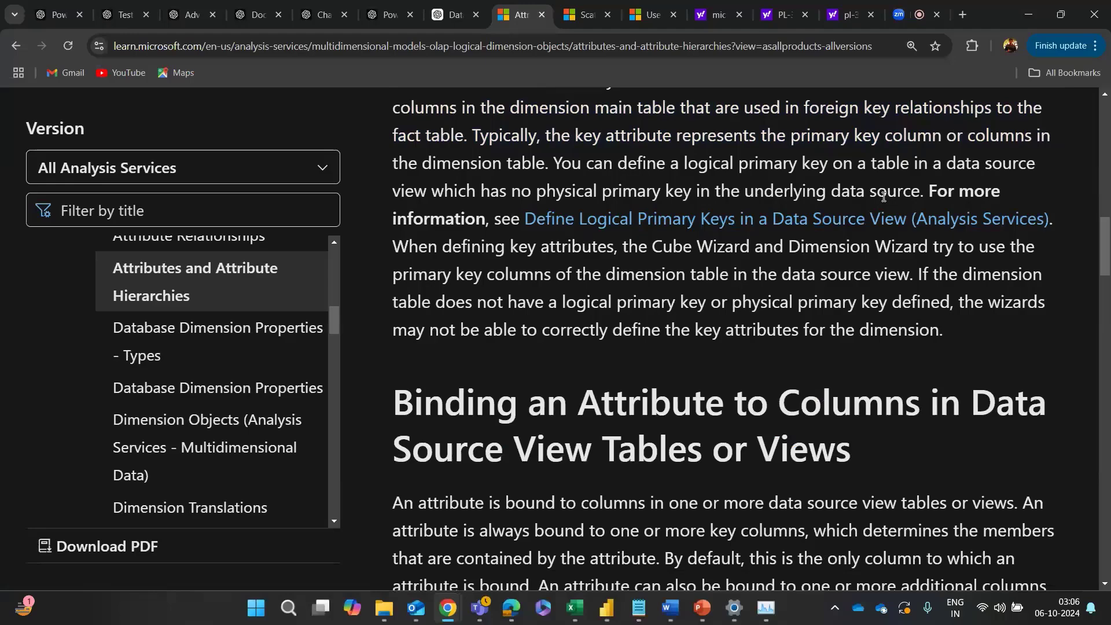
{"action": "scroll", "coordinate": [726, 457], "scroll_direction": "down", "scroll_amount": 2}
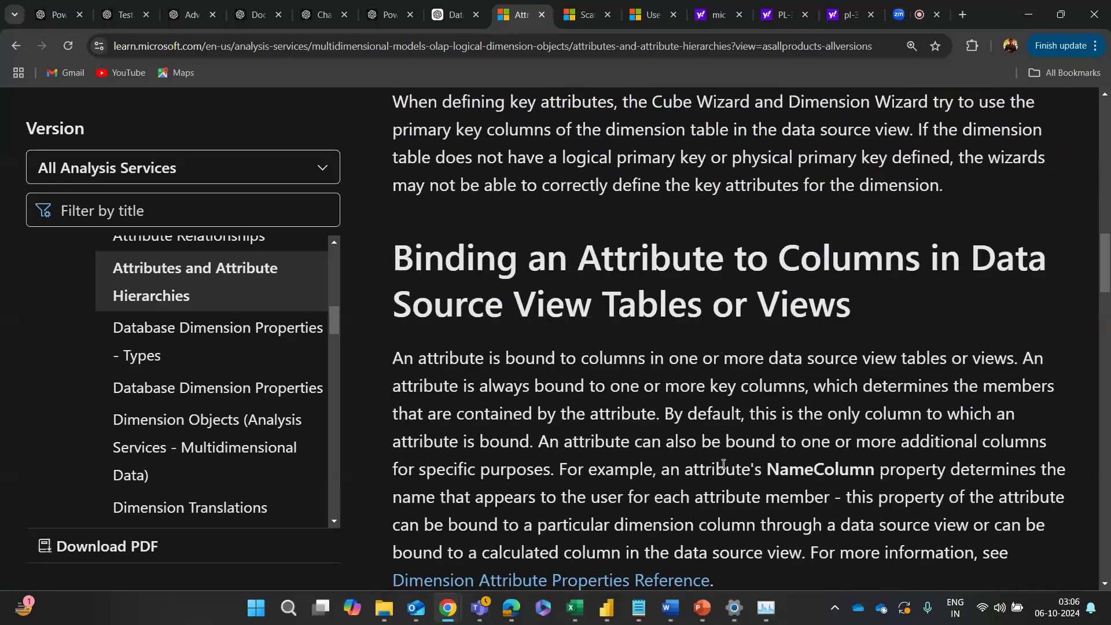
Step: Read the article's section on attribute relationships, star schemas and snowflake schemas, highlighting the sentence that explains a snowflake schema
{"action": "scroll", "coordinate": [601, 417], "scroll_direction": "down", "scroll_amount": 9}
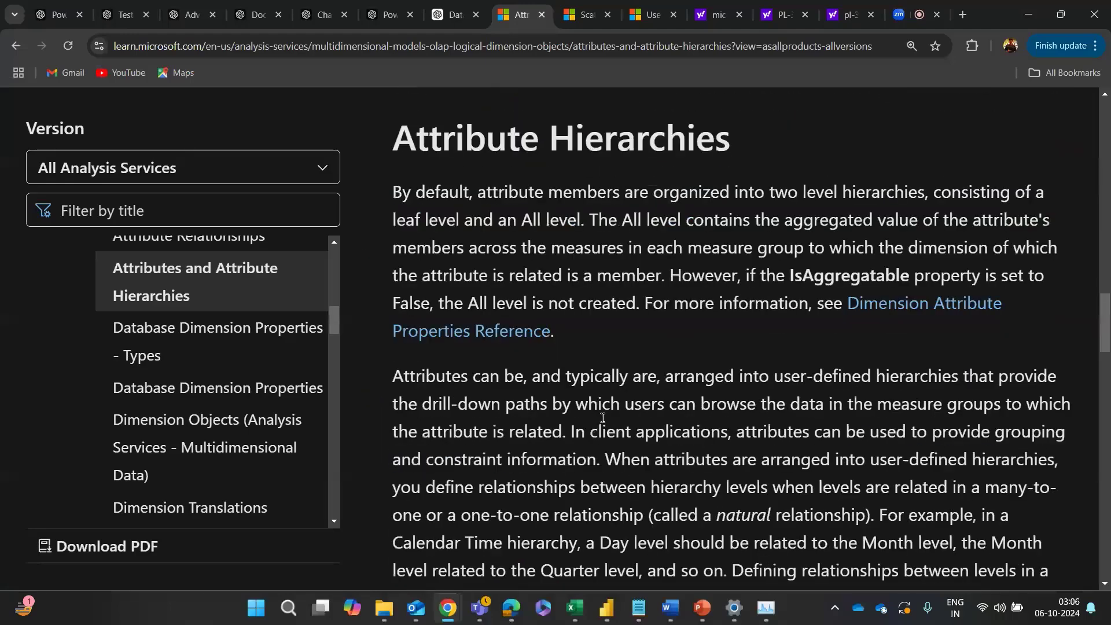
{"action": "scroll", "coordinate": [639, 442], "scroll_direction": "down", "scroll_amount": 8}
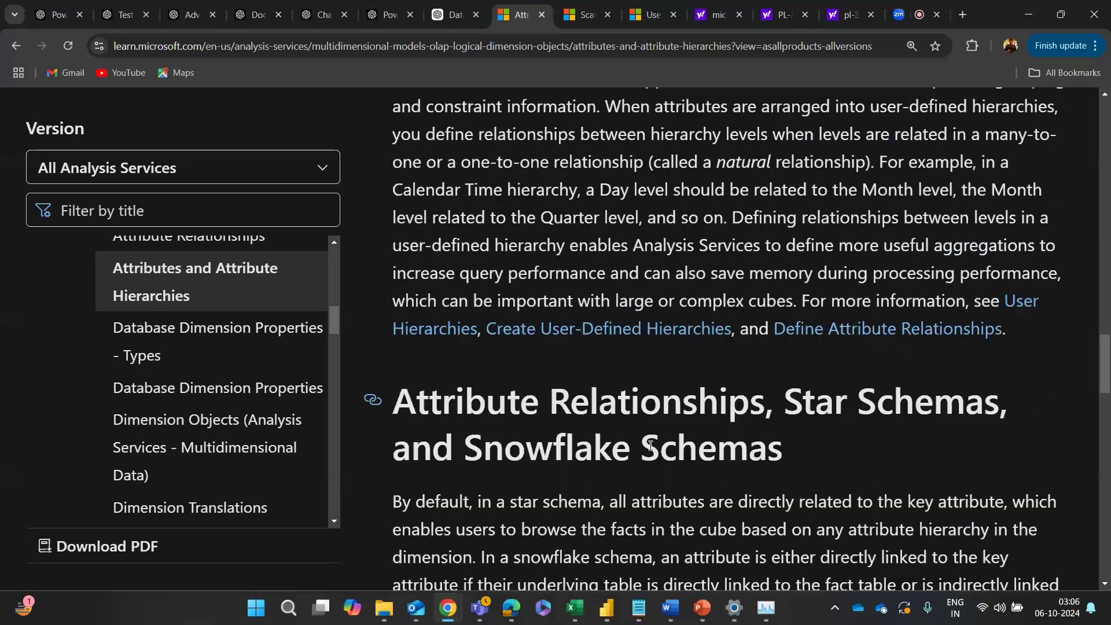
{"action": "scroll", "coordinate": [649, 444], "scroll_direction": "down", "scroll_amount": 4}
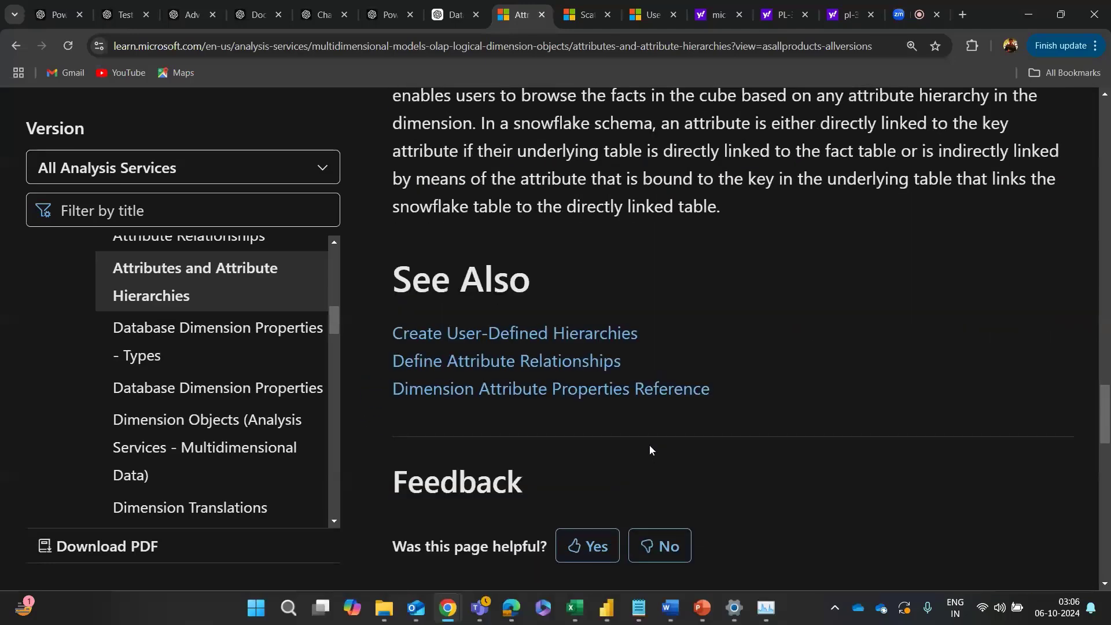
{"action": "scroll", "coordinate": [567, 393], "scroll_direction": "up", "scroll_amount": 2}
{"action": "scroll", "coordinate": [654, 315], "scroll_direction": "up", "scroll_amount": 1}
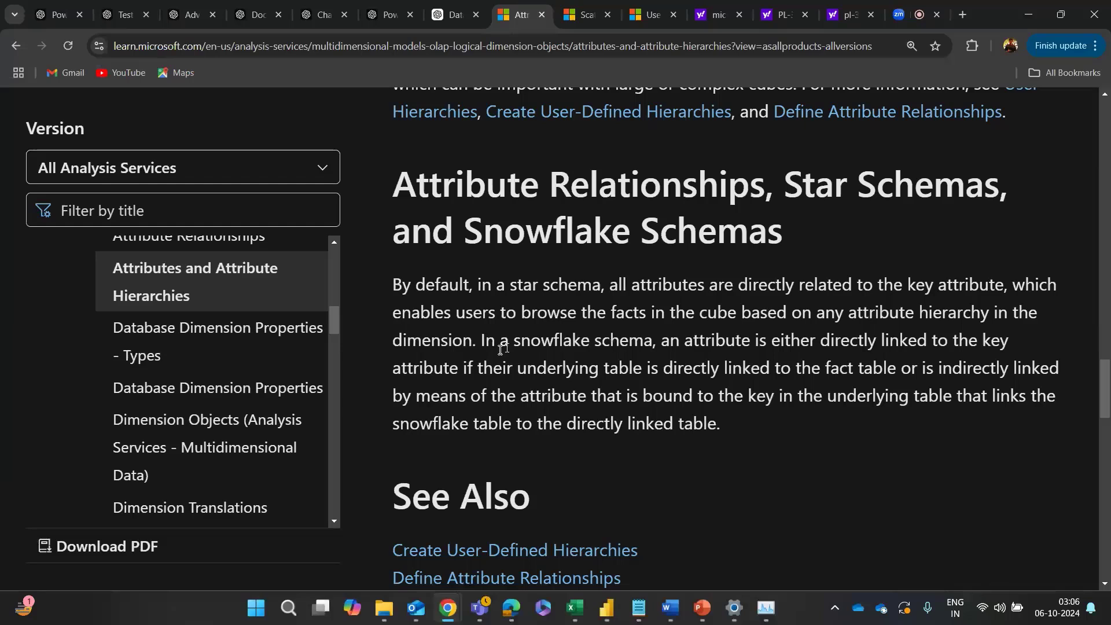
{"action": "left_click_drag", "start_coordinate": [472, 341], "coordinate": [783, 418]}
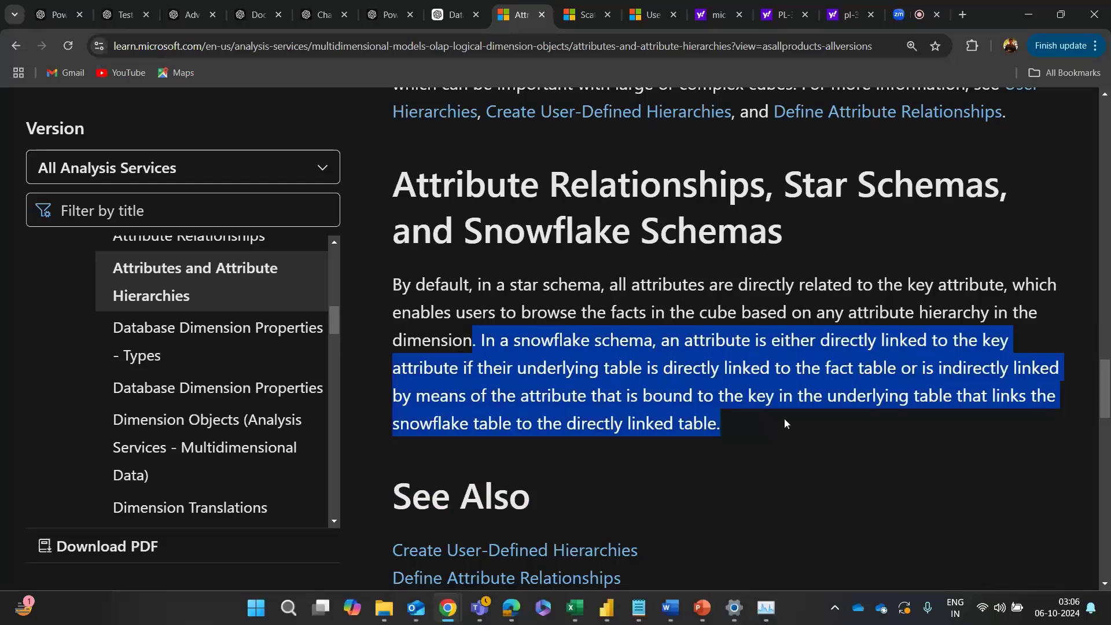
{"action": "left_click", "coordinate": [840, 418]}
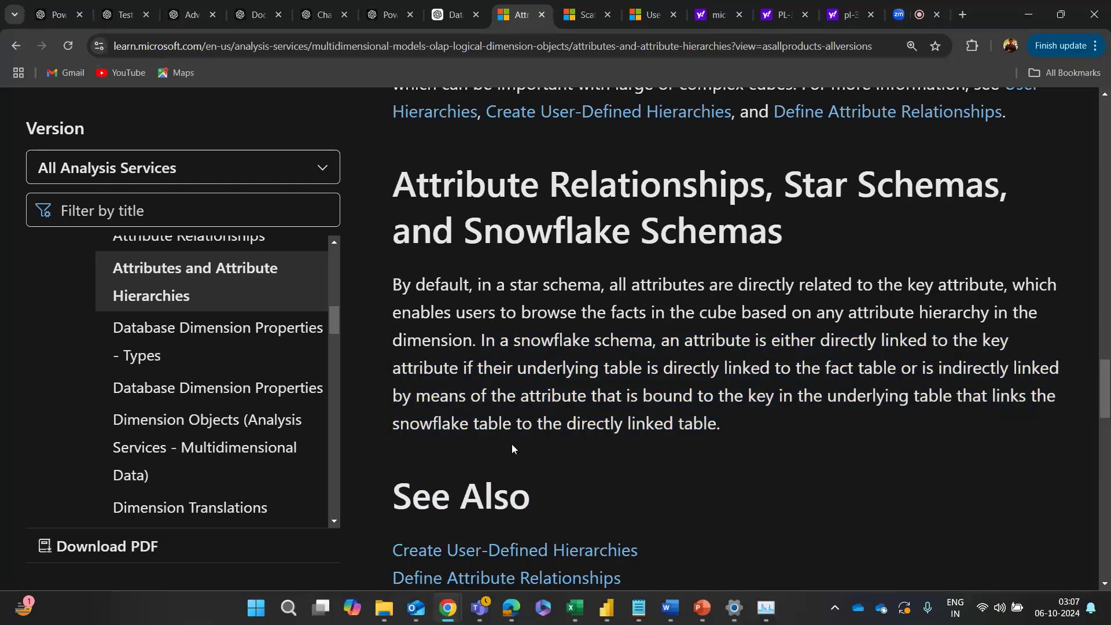
{"action": "scroll", "coordinate": [669, 464], "scroll_direction": "down", "scroll_amount": 2}
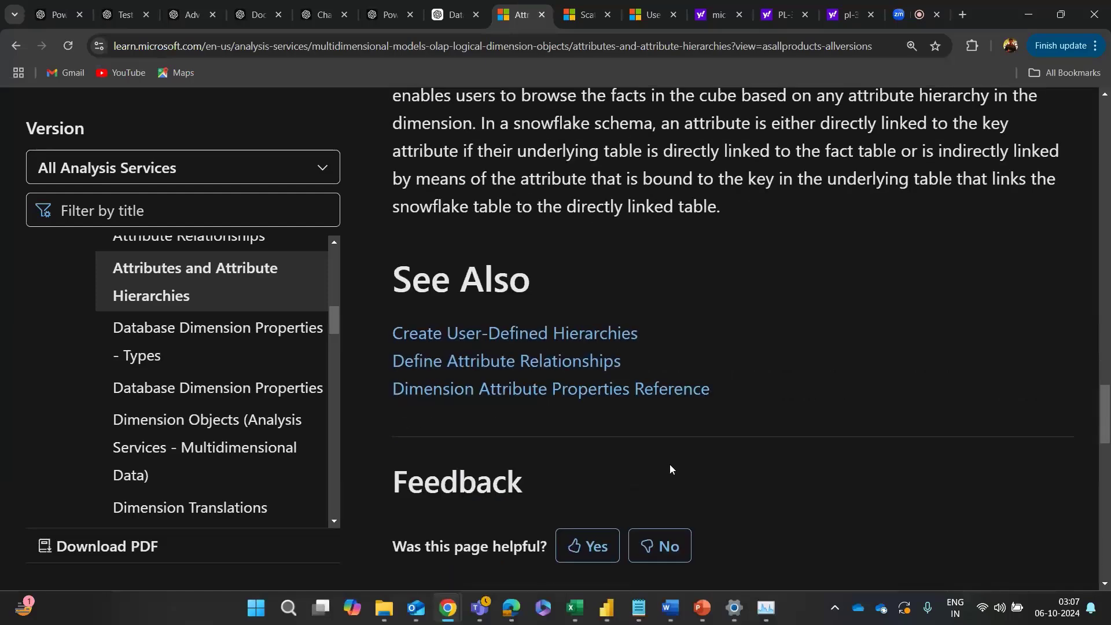
{"action": "scroll", "coordinate": [669, 464], "scroll_direction": "up", "scroll_amount": 1}
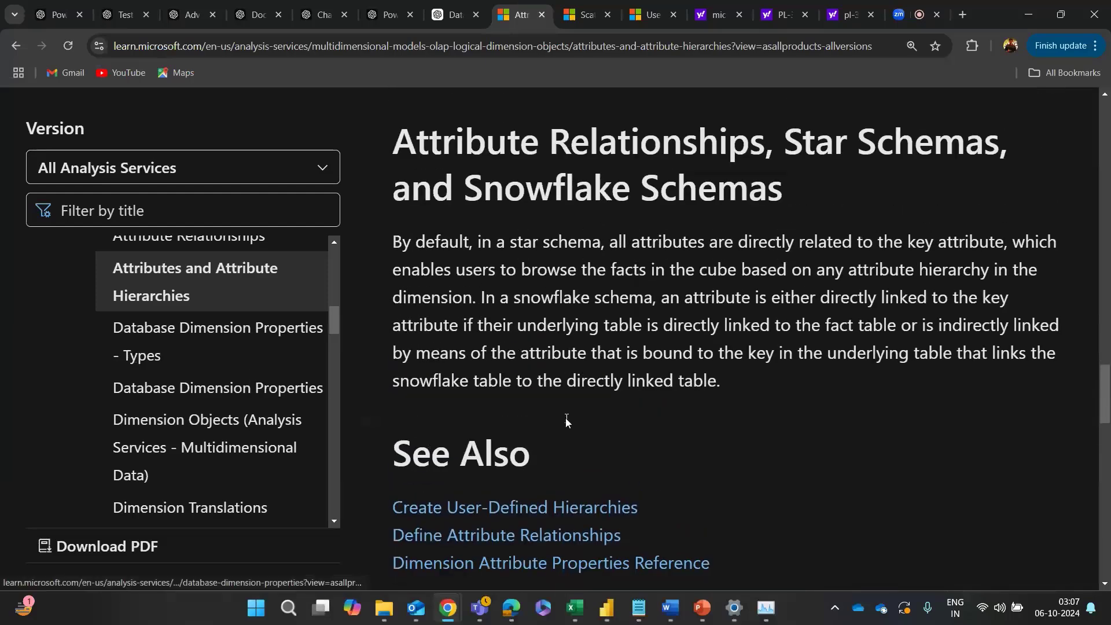
Step: Return to the "Snowflake schema" search results and look through the other documentation articles
{"action": "key", "text": "alt+Left"}
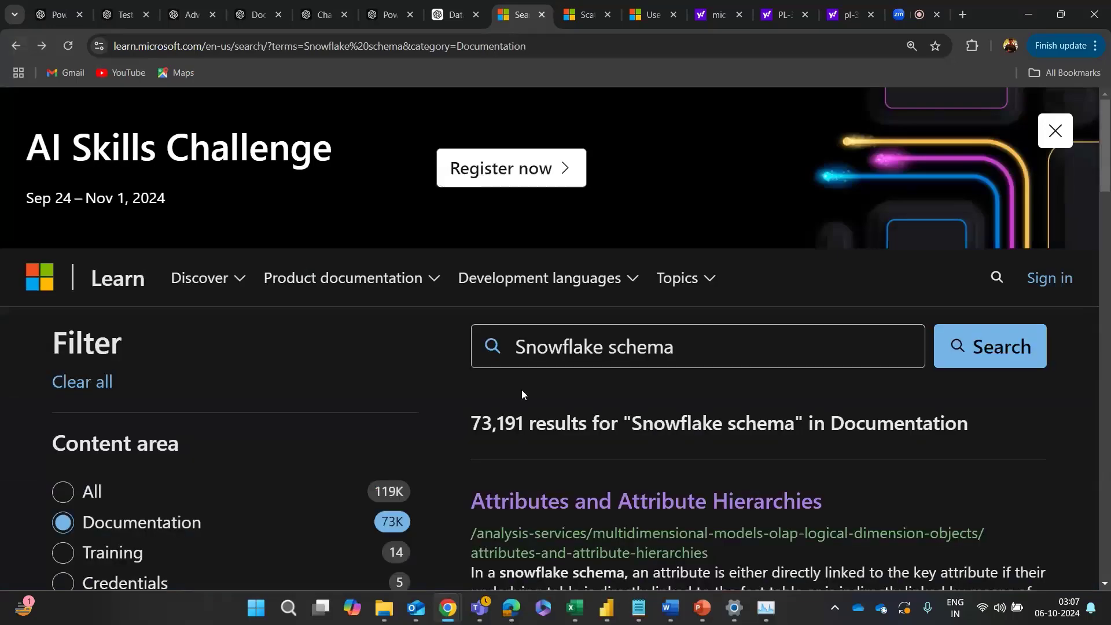
{"action": "scroll", "coordinate": [519, 408], "scroll_direction": "down", "scroll_amount": 7}
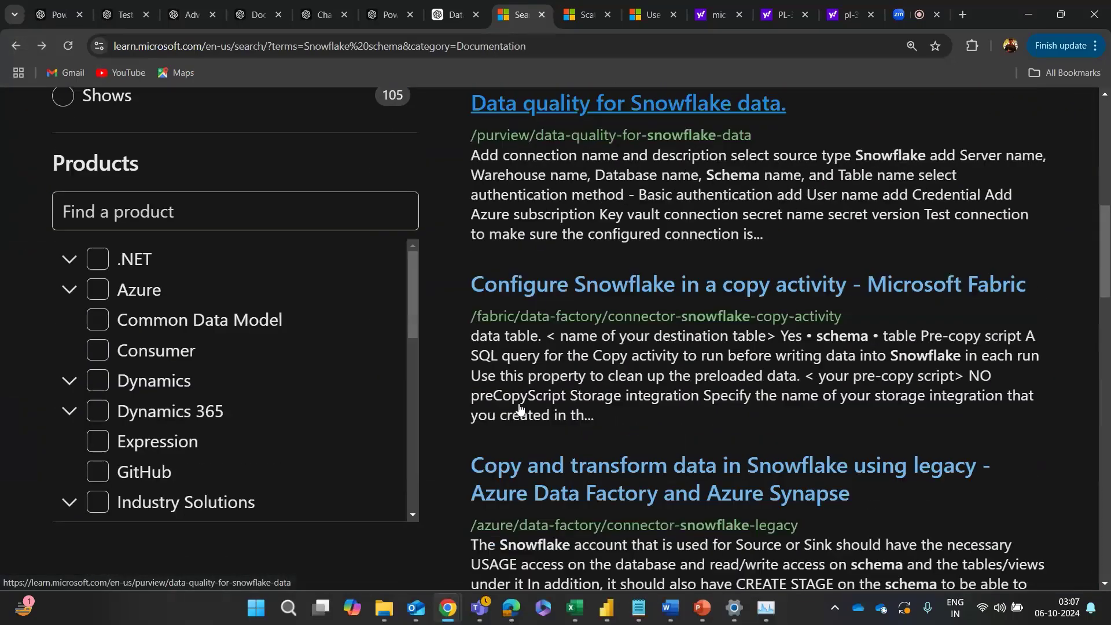
{"action": "scroll", "coordinate": [520, 405], "scroll_direction": "down", "scroll_amount": 2}
{"action": "scroll", "coordinate": [486, 405], "scroll_direction": "up", "scroll_amount": 15}
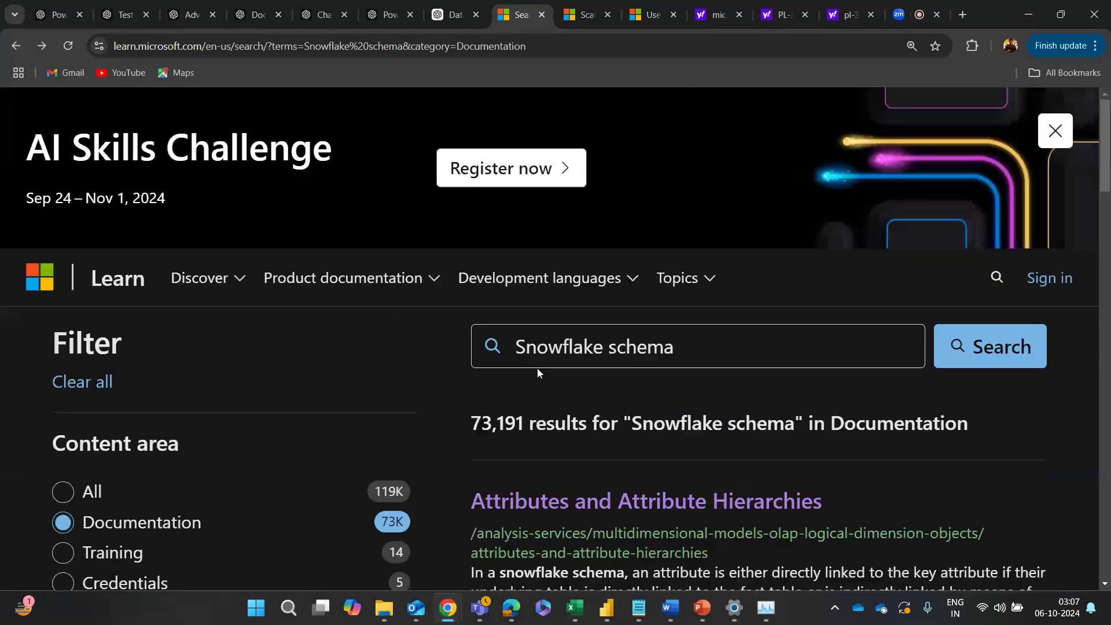
Step: Search the documentation for "Snowflake data model" instead and look through the listed articles
{"action": "left_click_drag", "start_coordinate": [712, 345], "coordinate": [612, 348]}
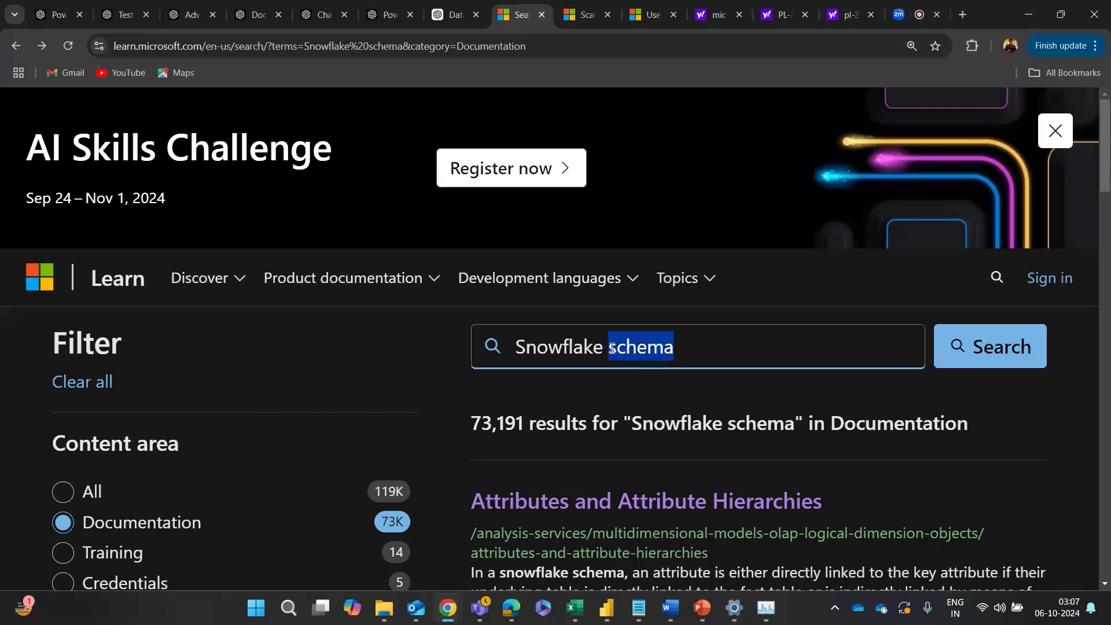
{"action": "type", "text": "data model"}
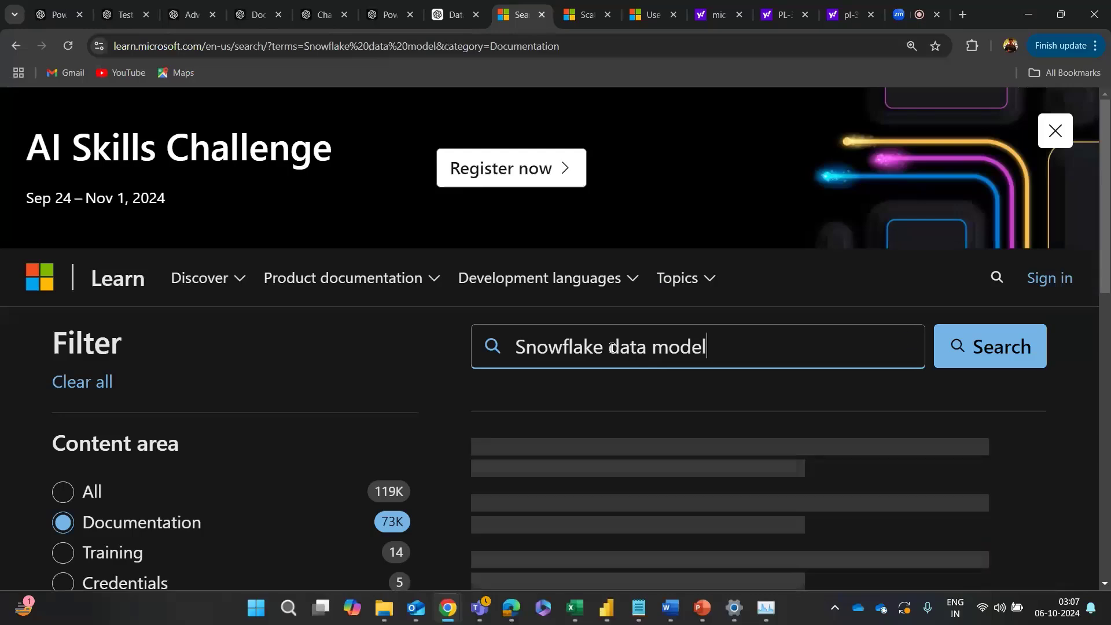
{"action": "scroll", "coordinate": [567, 461], "scroll_direction": "down", "scroll_amount": 5}
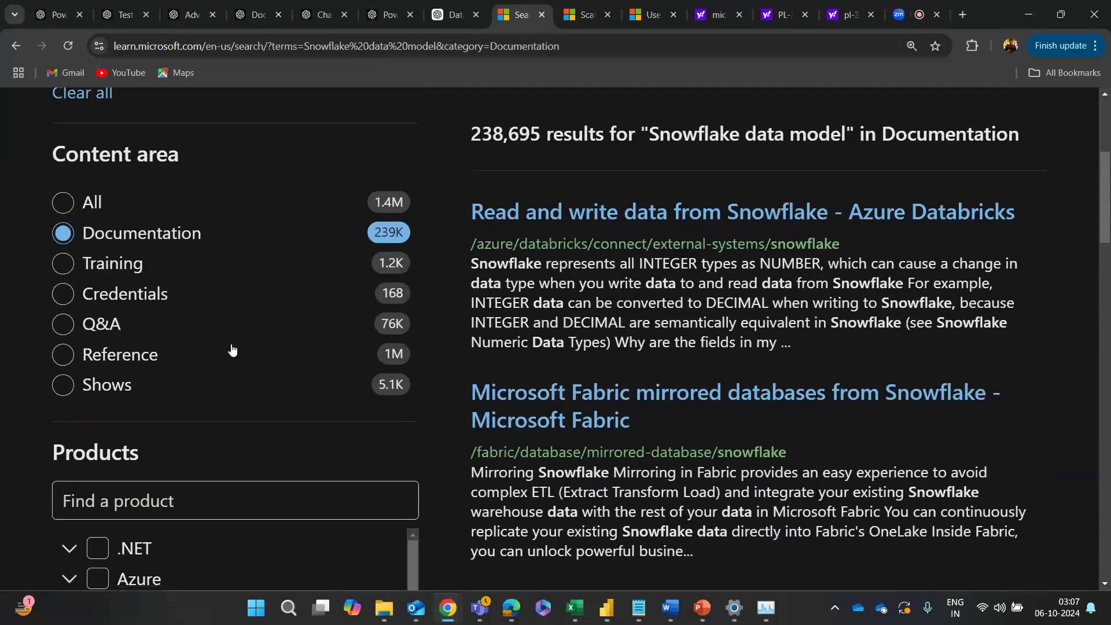
{"action": "scroll", "coordinate": [670, 512], "scroll_direction": "down", "scroll_amount": 4}
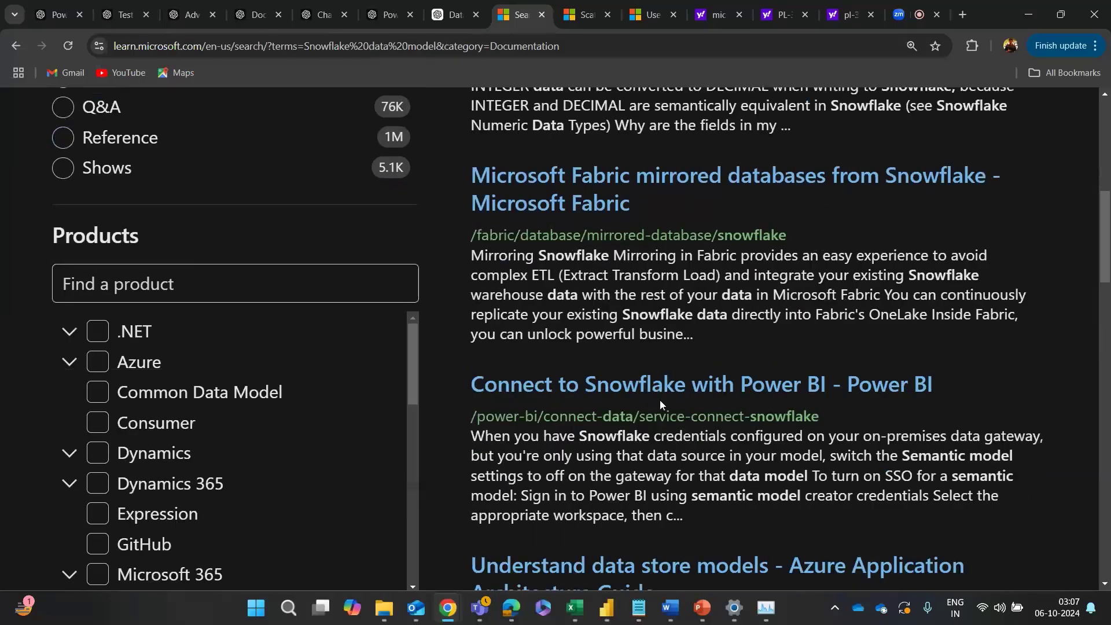
{"action": "scroll", "coordinate": [116, 453], "scroll_direction": "down", "scroll_amount": 3}
{"action": "left_click", "coordinate": [145, 486]}
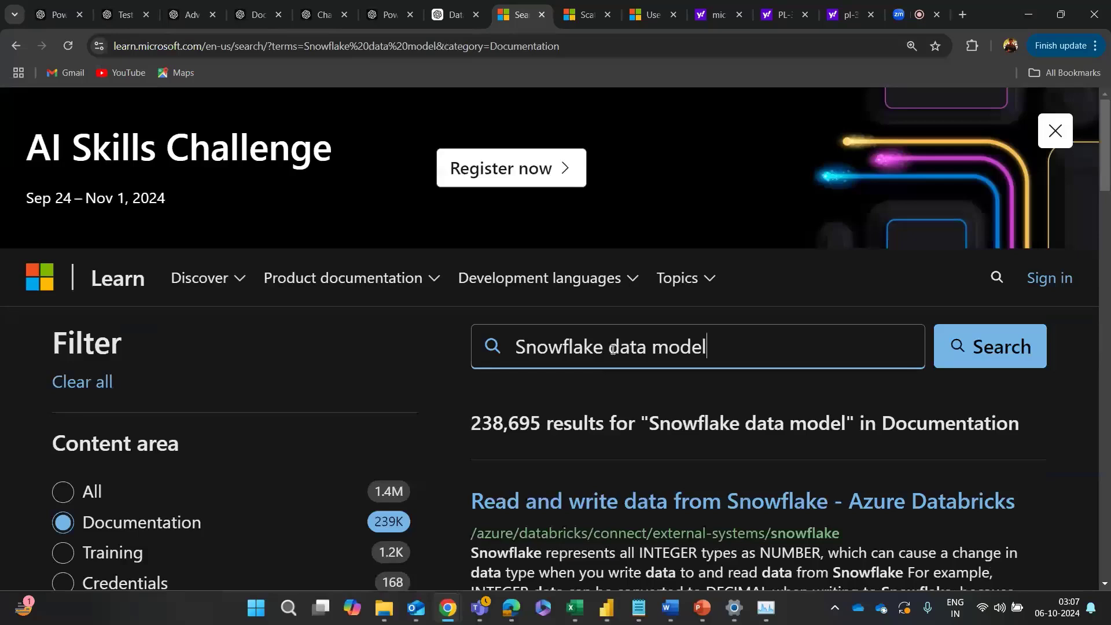
Step: Change the search to "Snowflake schema power bi" and examine the listed documentation articles
{"action": "left_click_drag", "start_coordinate": [613, 348], "coordinate": [750, 348]}
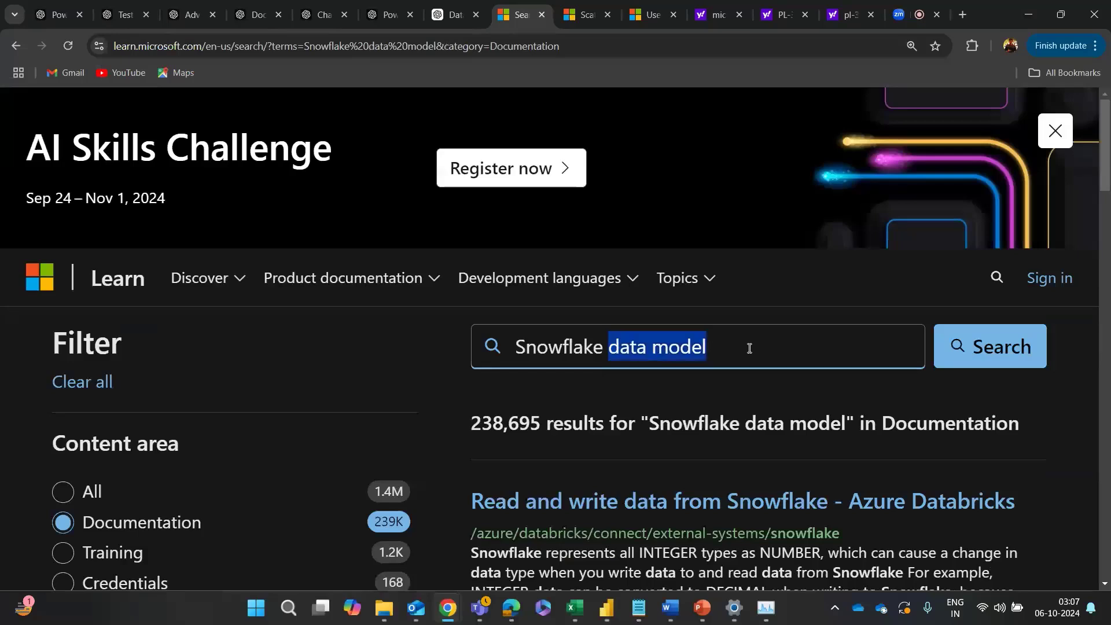
{"action": "type", "text": "schema"}
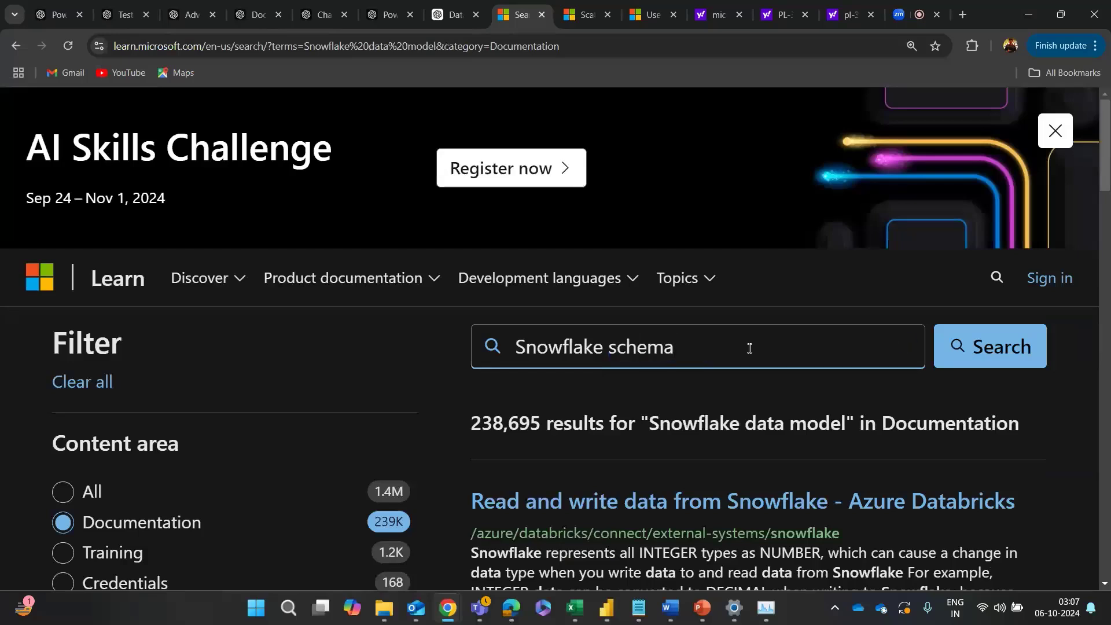
{"action": "type", "text": " power bi"}
{"action": "left_click", "coordinate": [1020, 347]}
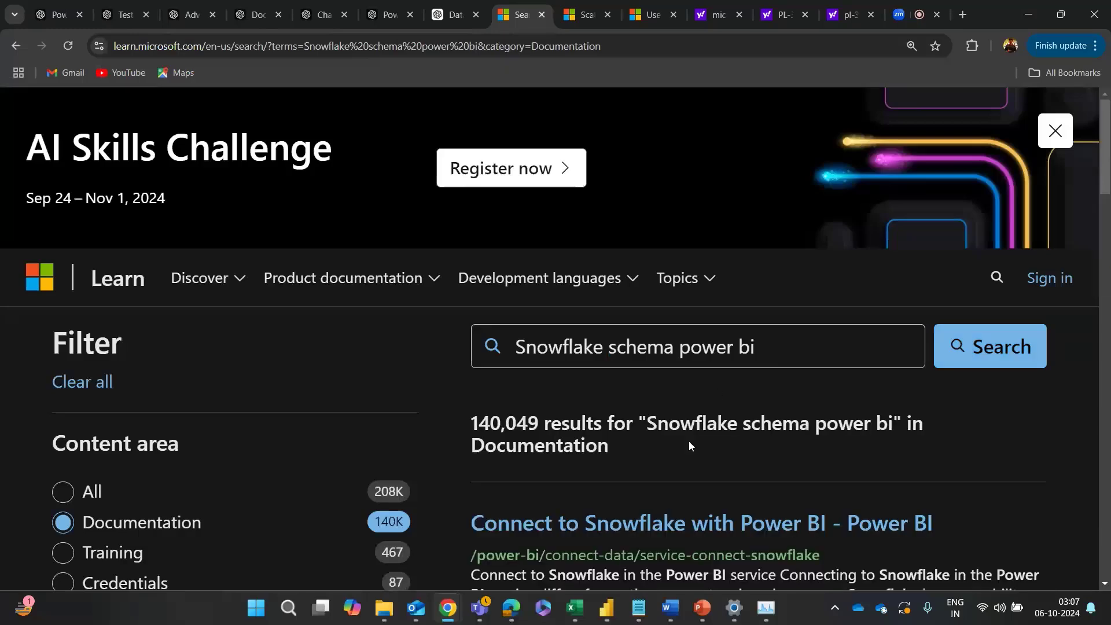
{"action": "scroll", "coordinate": [688, 445], "scroll_direction": "down", "scroll_amount": 6}
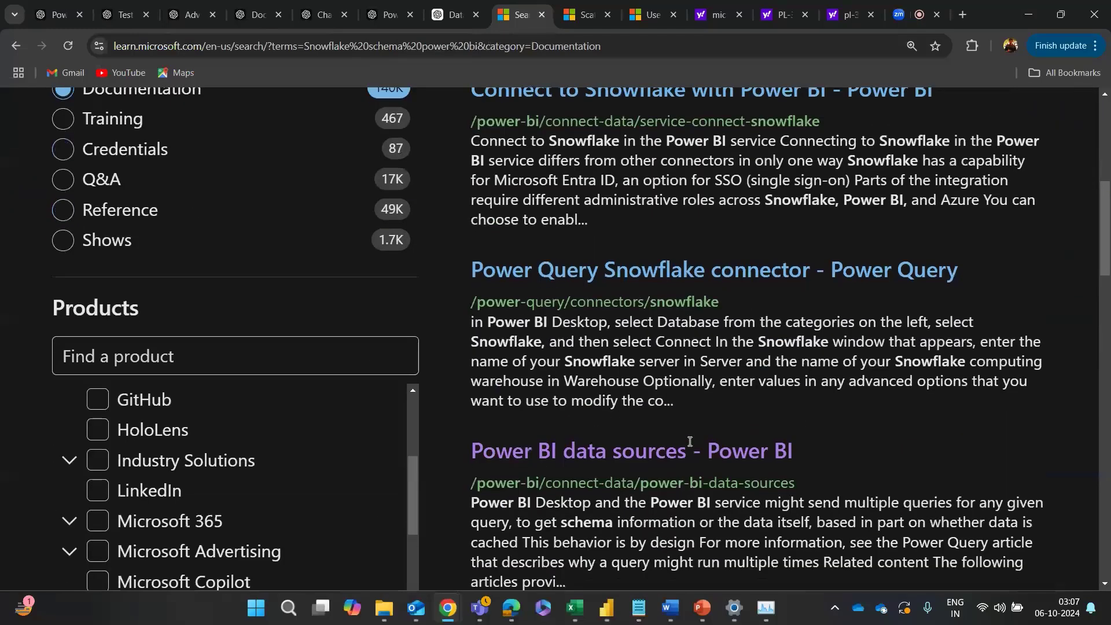
{"action": "scroll", "coordinate": [690, 441], "scroll_direction": "down", "scroll_amount": 4}
{"action": "scroll", "coordinate": [690, 442], "scroll_direction": "down", "scroll_amount": 2}
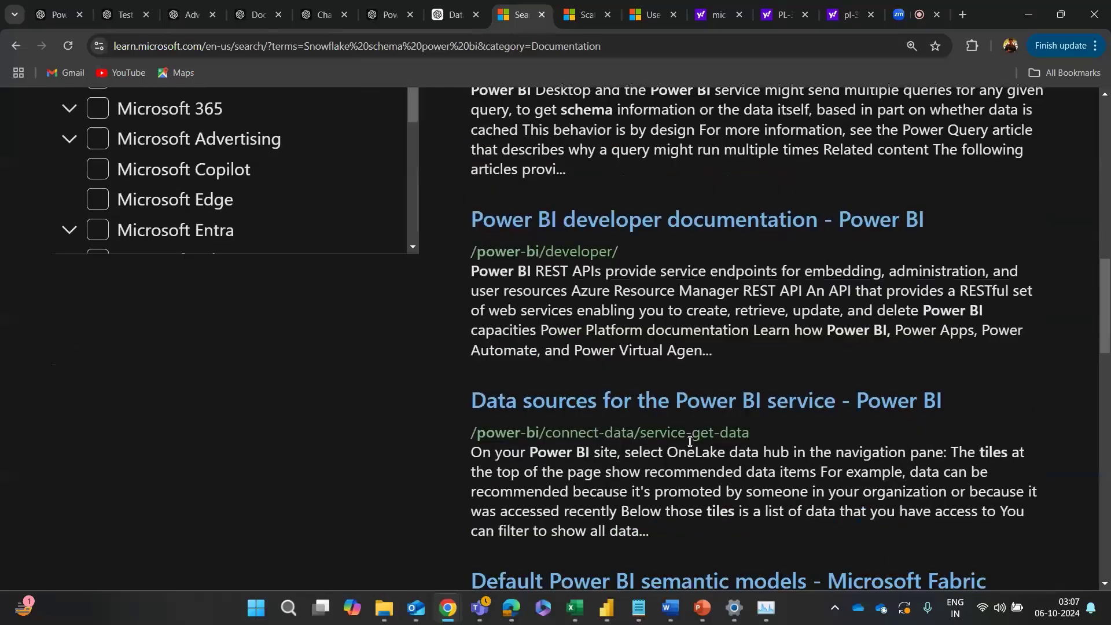
Step: Copy the search phrase "Snowflake schema power bi" from the documentation search box
{"action": "scroll", "coordinate": [690, 441], "scroll_direction": "up", "scroll_amount": 11}
{"action": "key", "text": "ctrl+a"}
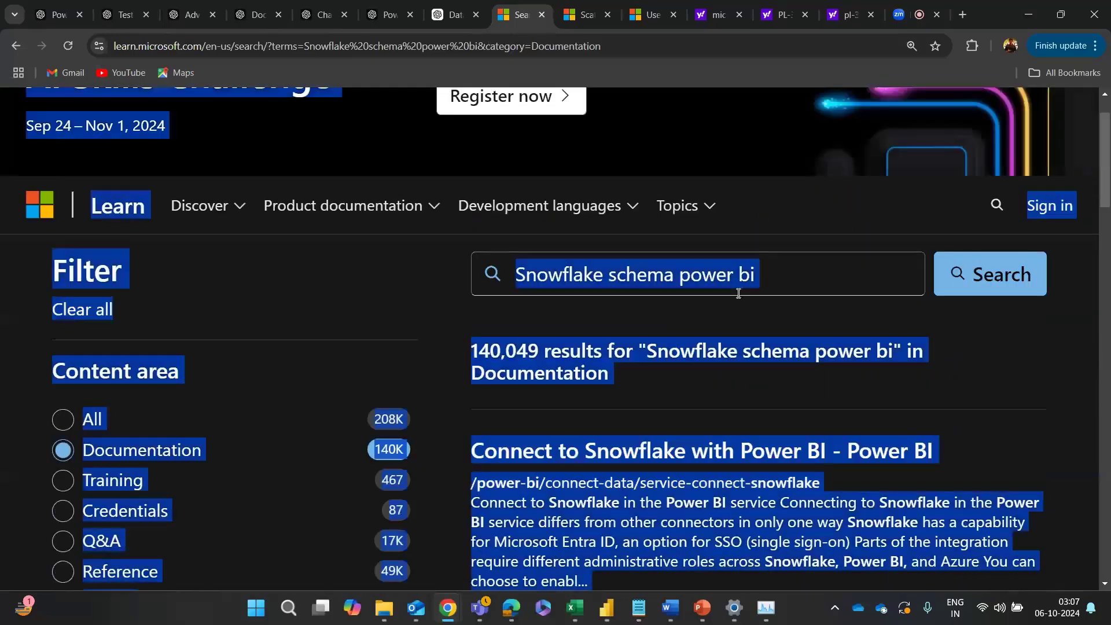
{"action": "left_click", "coordinate": [783, 277]}
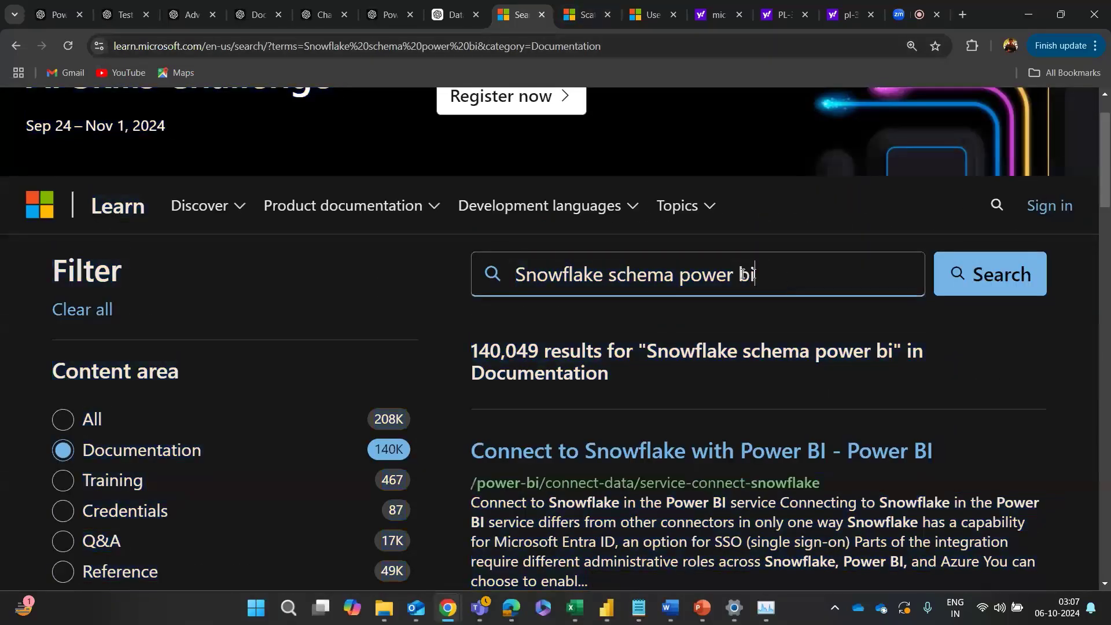
{"action": "left_click_drag", "start_coordinate": [752, 274], "coordinate": [510, 274]}
{"action": "key", "text": "ctrl+c"}
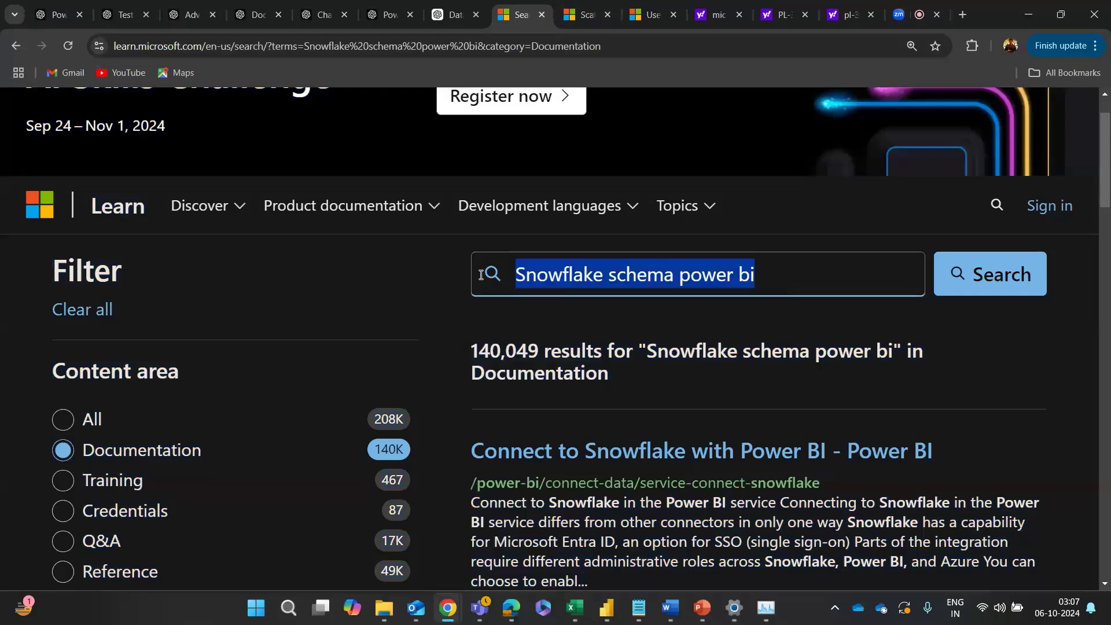
Step: Look through the open ChatGPT conversations to find the Data Visualization in Power BI chat
{"action": "left_click", "coordinate": [237, 18]}
{"action": "scroll", "coordinate": [431, 457], "scroll_direction": "up", "scroll_amount": 4}
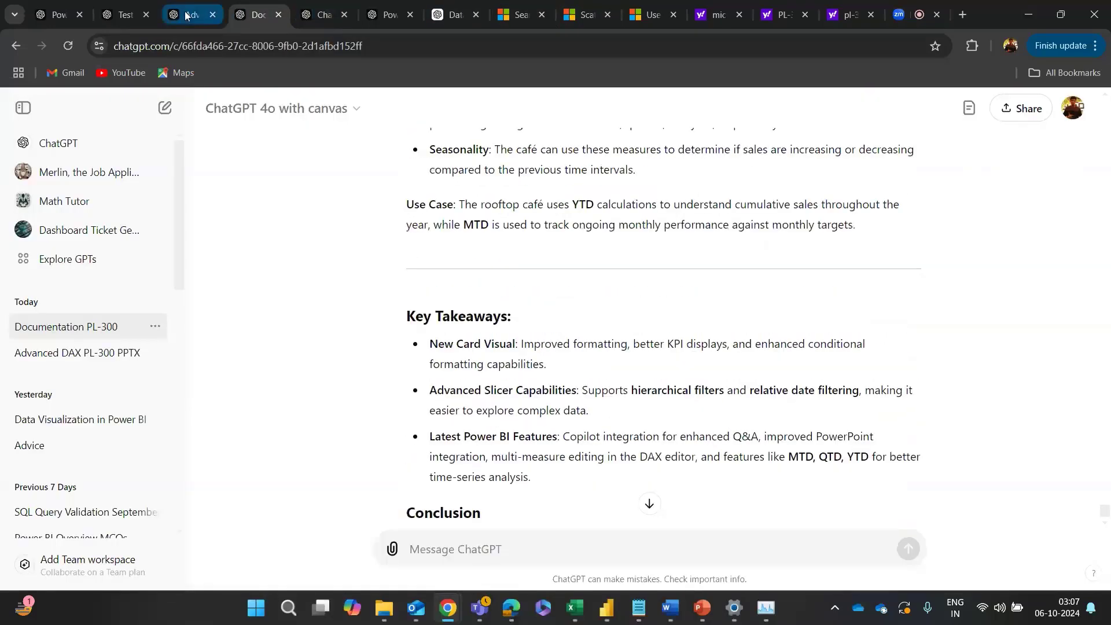
{"action": "left_click", "coordinate": [186, 15]}
{"action": "left_click", "coordinate": [254, 14]}
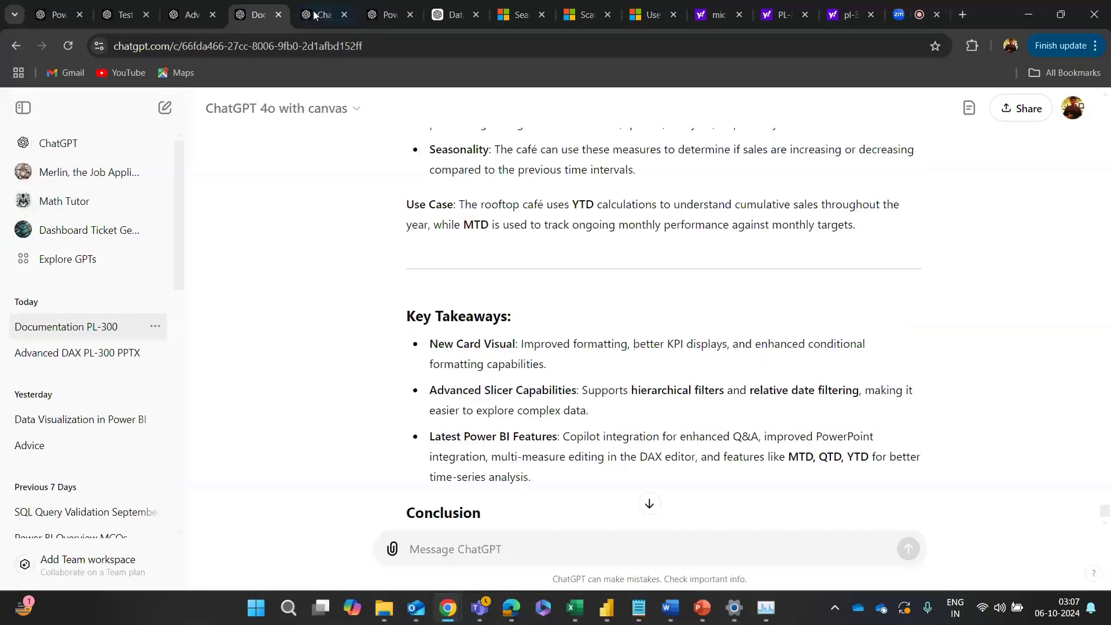
{"action": "left_click", "coordinate": [317, 15]}
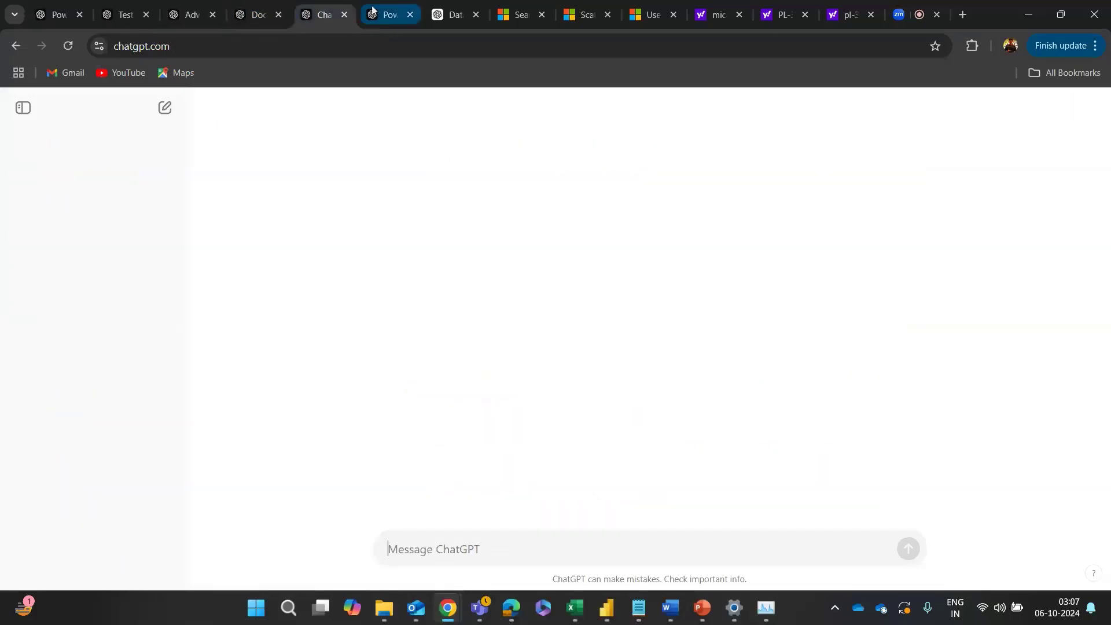
{"action": "left_click", "coordinate": [374, 13]}
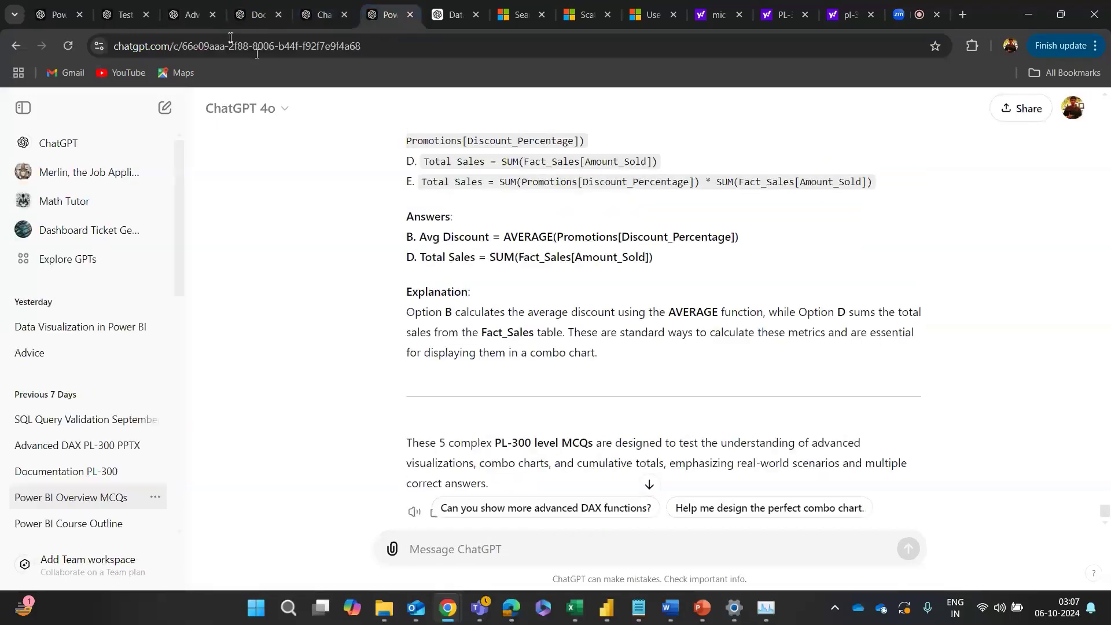
{"action": "left_click", "coordinate": [128, 18]}
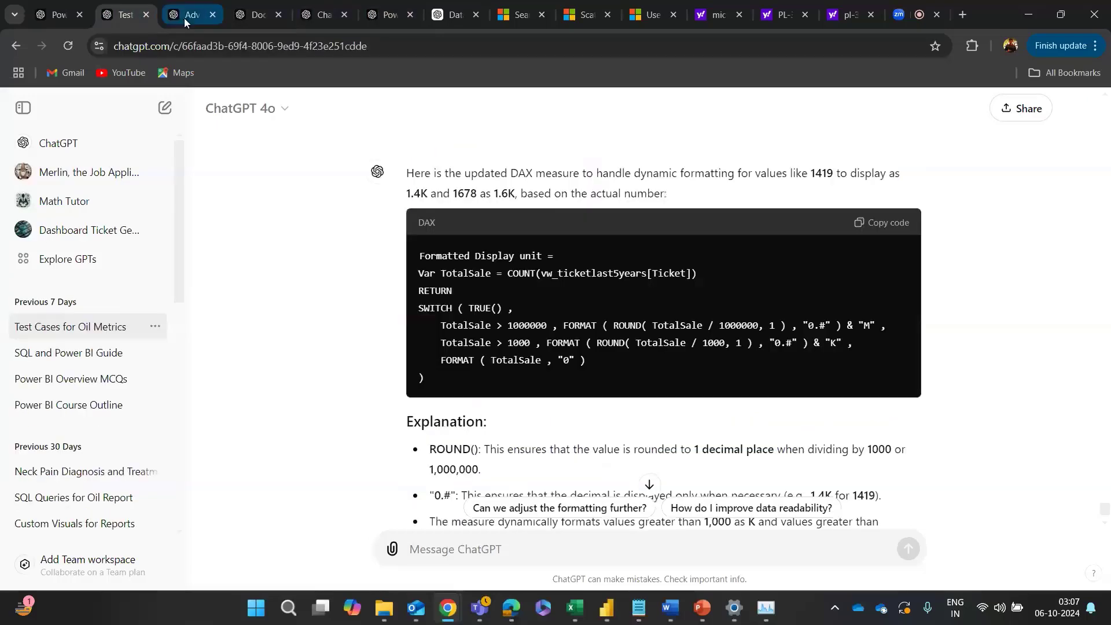
{"action": "left_click", "coordinate": [385, 19]}
{"action": "left_click", "coordinate": [454, 15]}
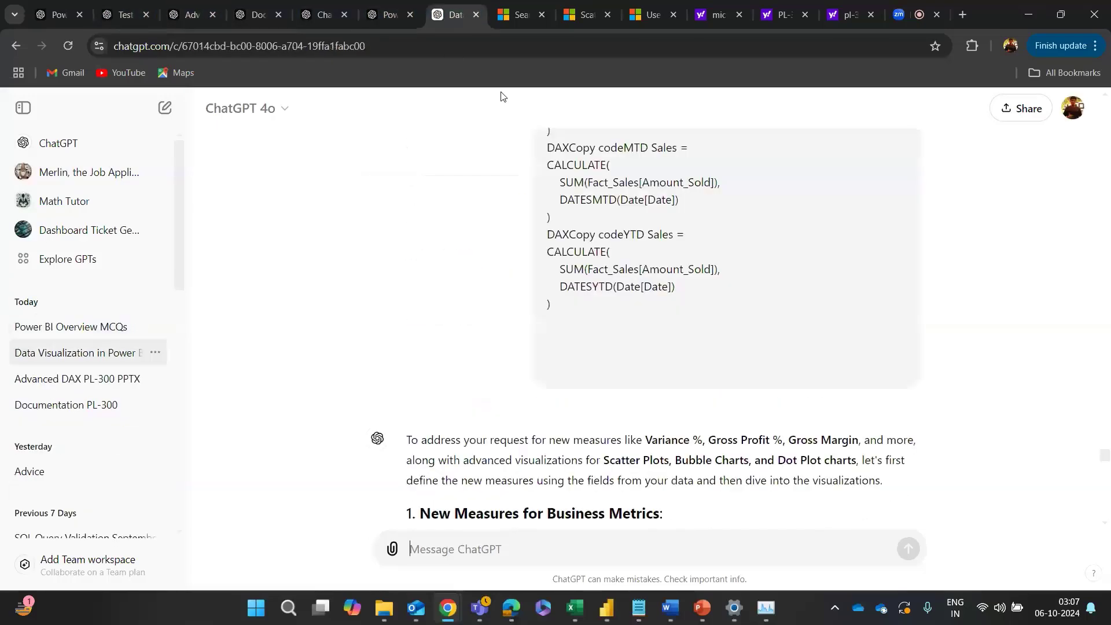
Step: Review the chat's earlier Day 27 prompt with its attached table images and the reply defining the new business measures
{"action": "scroll", "coordinate": [575, 366], "scroll_direction": "up", "scroll_amount": 15}
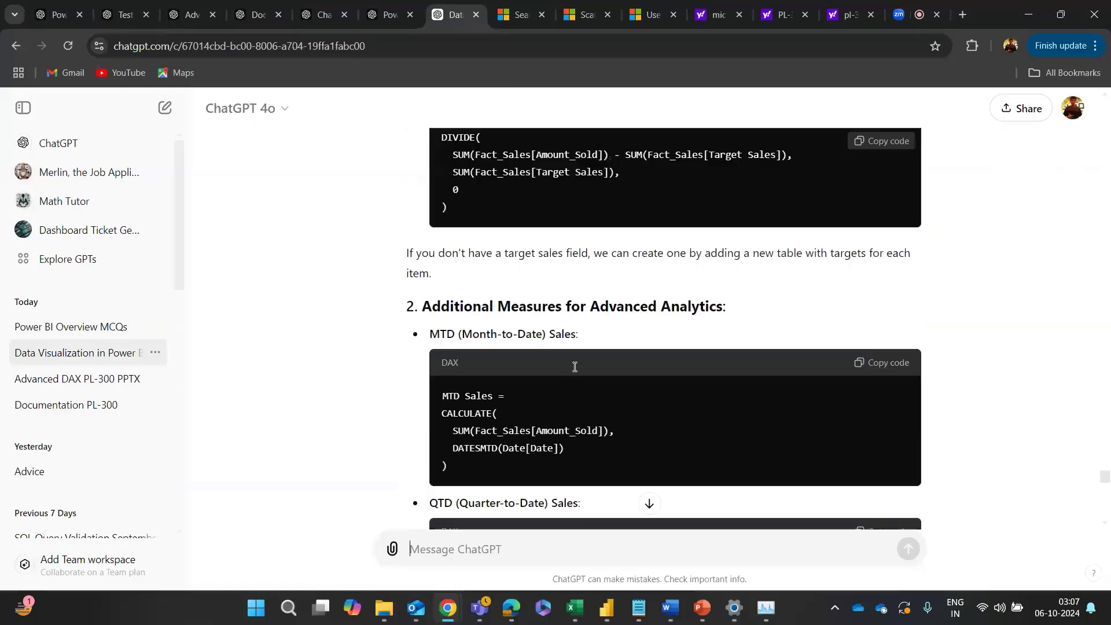
{"action": "scroll", "coordinate": [574, 366], "scroll_direction": "down", "scroll_amount": 20}
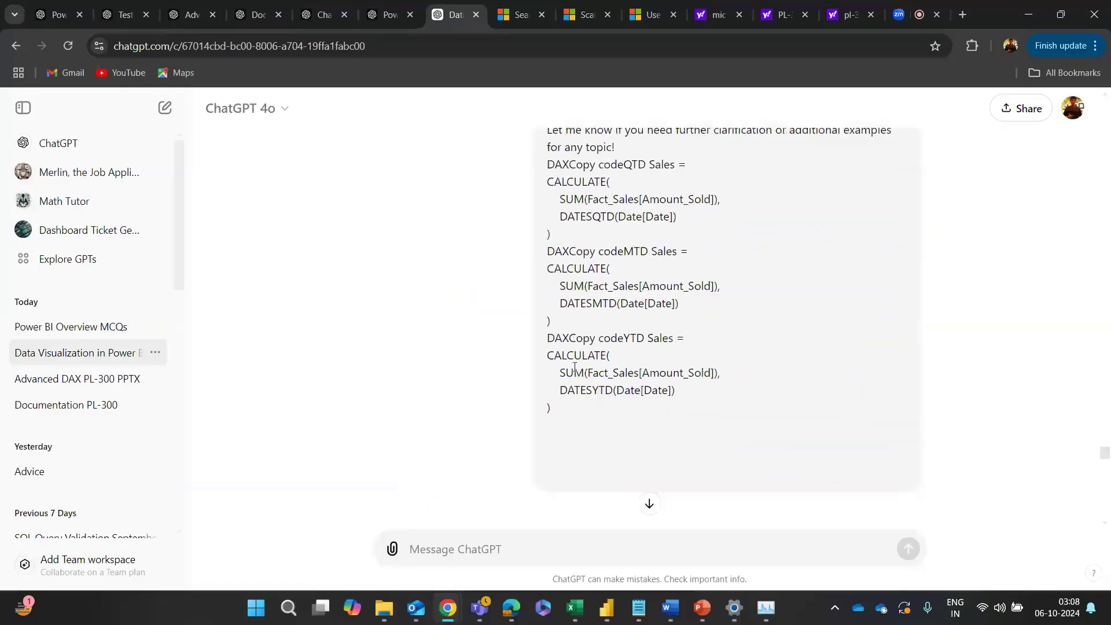
{"action": "scroll", "coordinate": [575, 366], "scroll_direction": "up", "scroll_amount": 15}
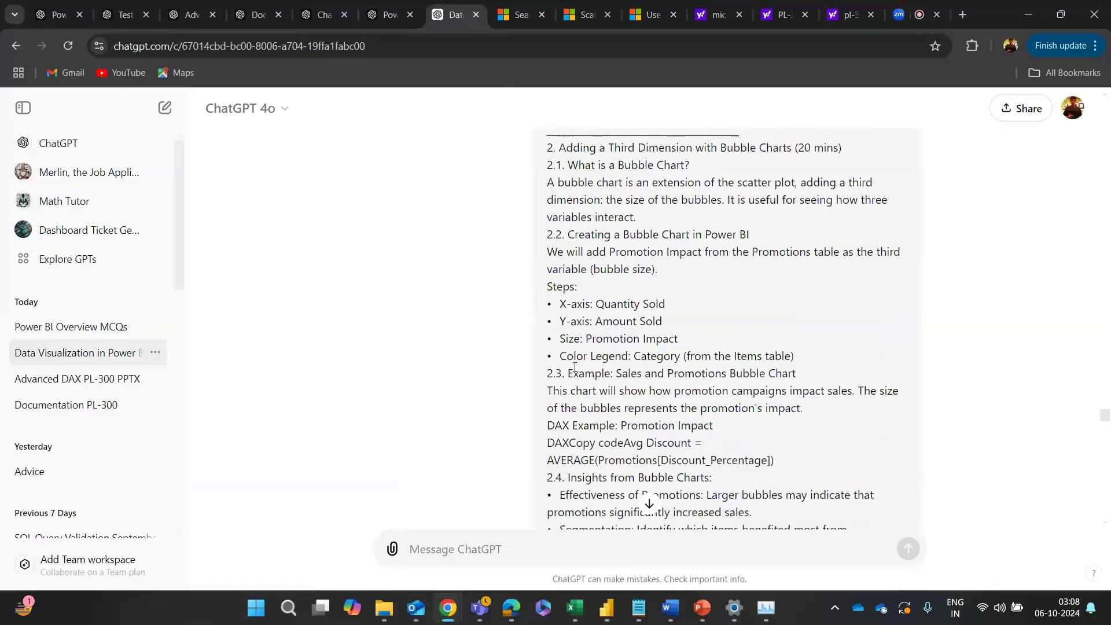
{"action": "scroll", "coordinate": [575, 366], "scroll_direction": "up", "scroll_amount": 15}
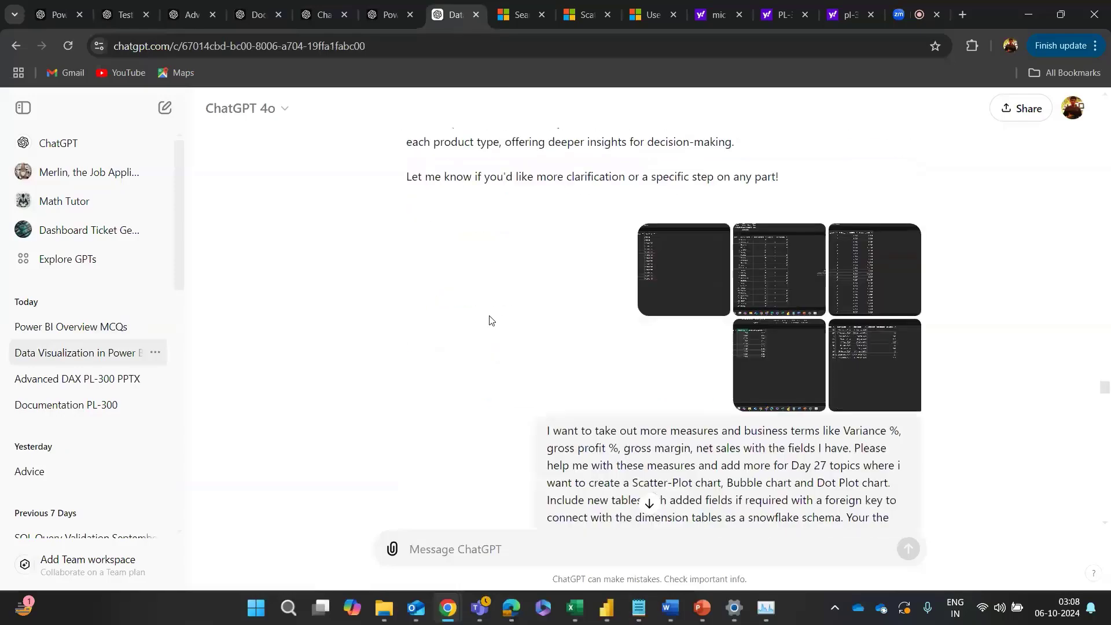
{"action": "scroll", "coordinate": [497, 334], "scroll_direction": "down", "scroll_amount": 2}
{"action": "scroll", "coordinate": [637, 353], "scroll_direction": "down", "scroll_amount": 15}
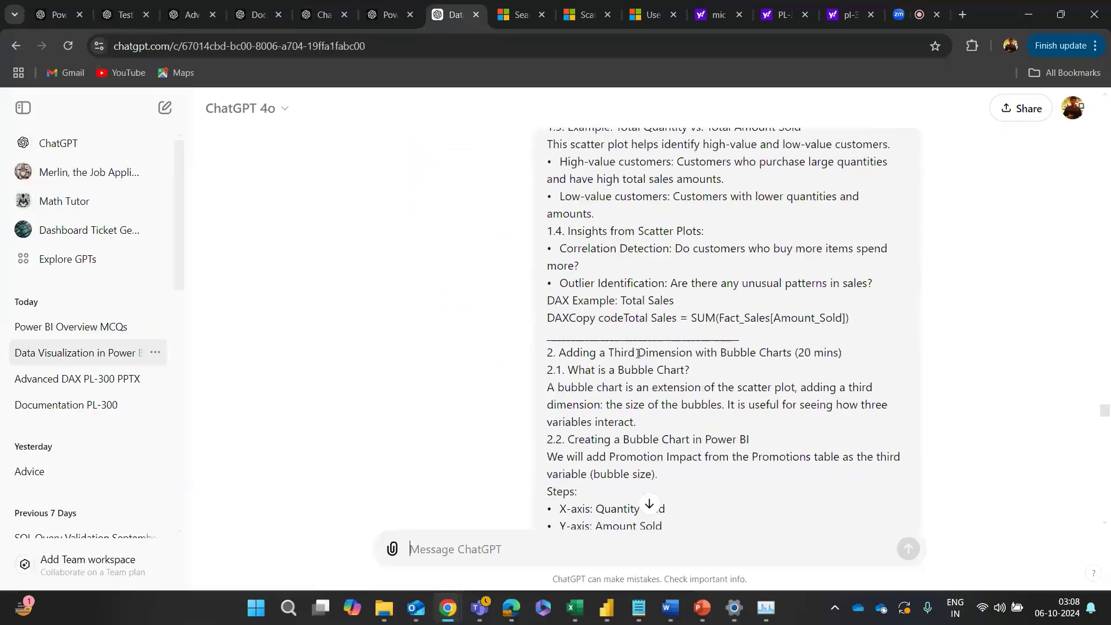
{"action": "scroll", "coordinate": [637, 353], "scroll_direction": "down", "scroll_amount": 20}
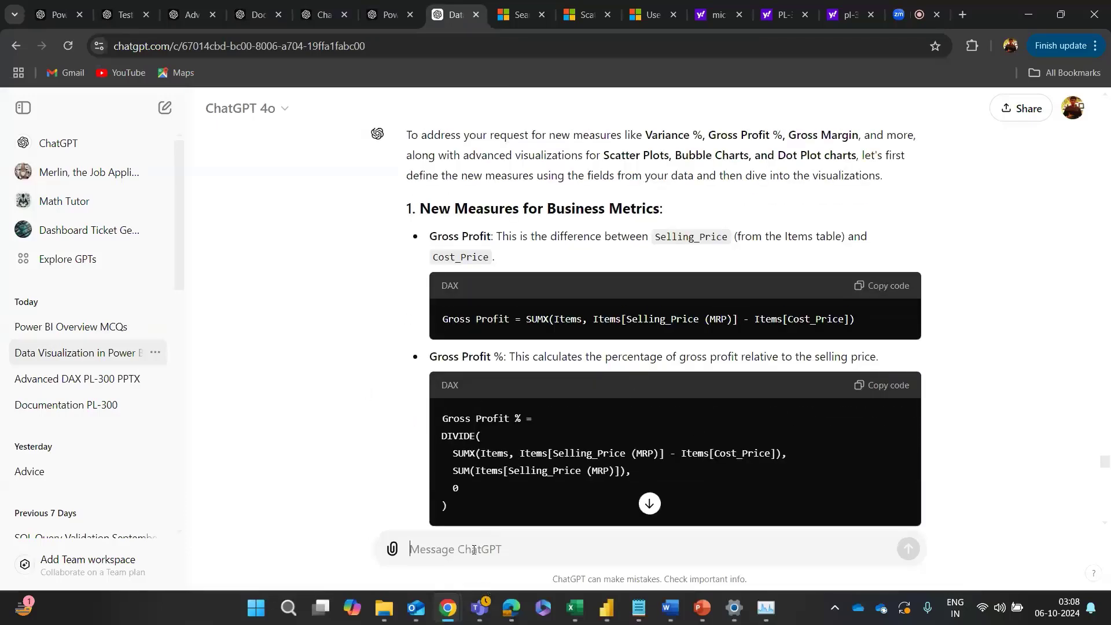
Step: Duplicate the Data Visualization chat's browser tab and draft the message "Snowflake schema power bi. please explain me this with examples" without sending it
{"action": "right_click", "coordinate": [440, 16]}
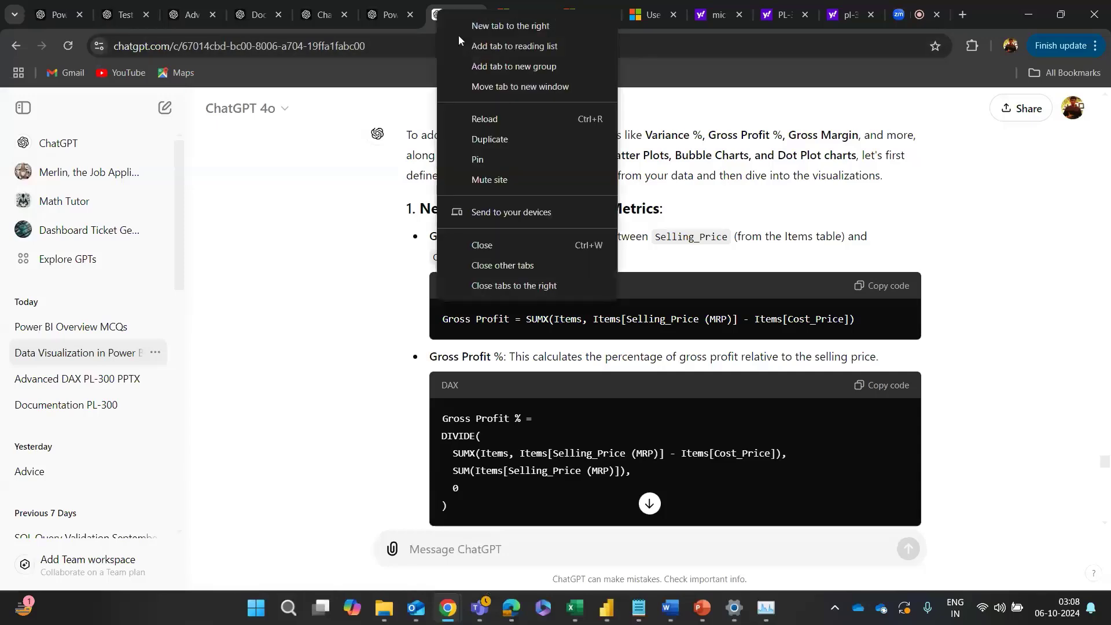
{"action": "left_click", "coordinate": [496, 139]}
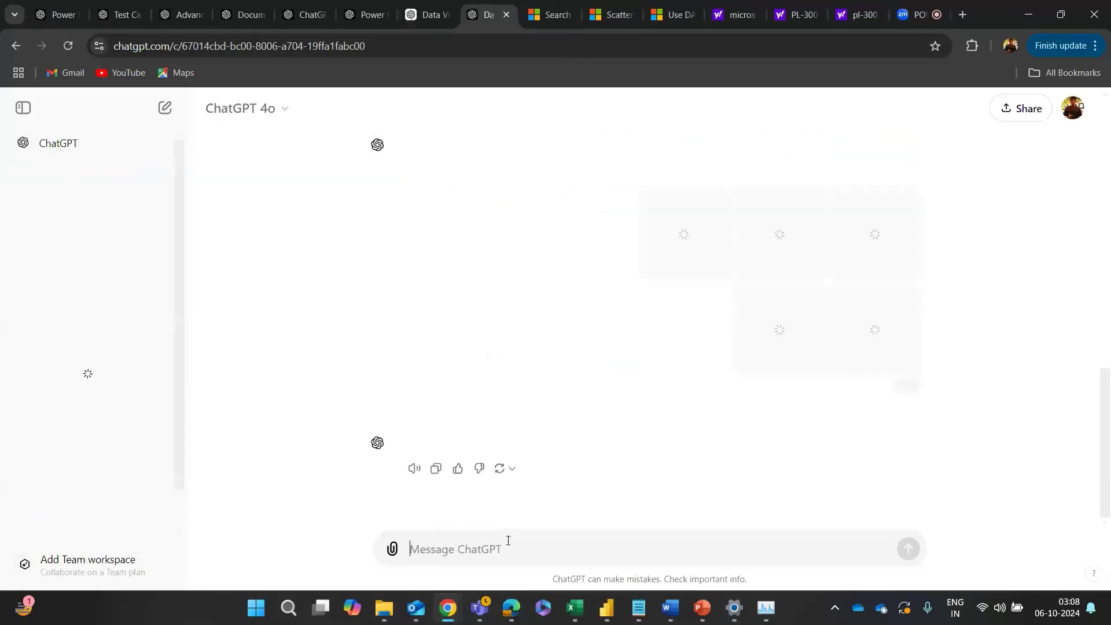
{"action": "key", "text": "ctrl+v"}
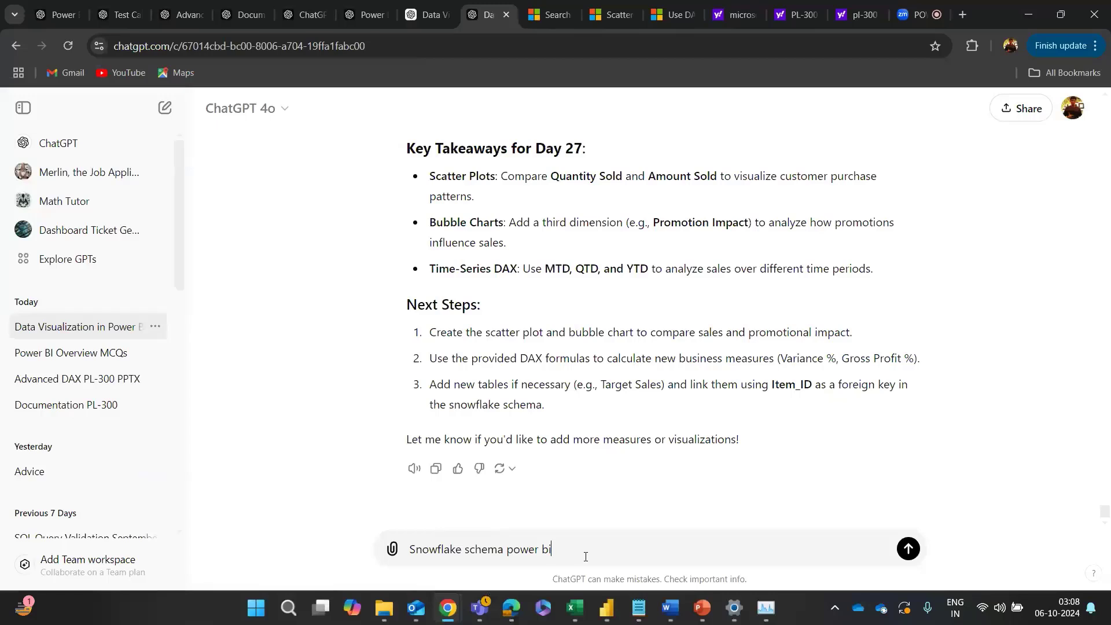
{"action": "type", "text": "."}
{"action": "key", "text": "shift+Return"}
{"action": "type", "text": "please e"}
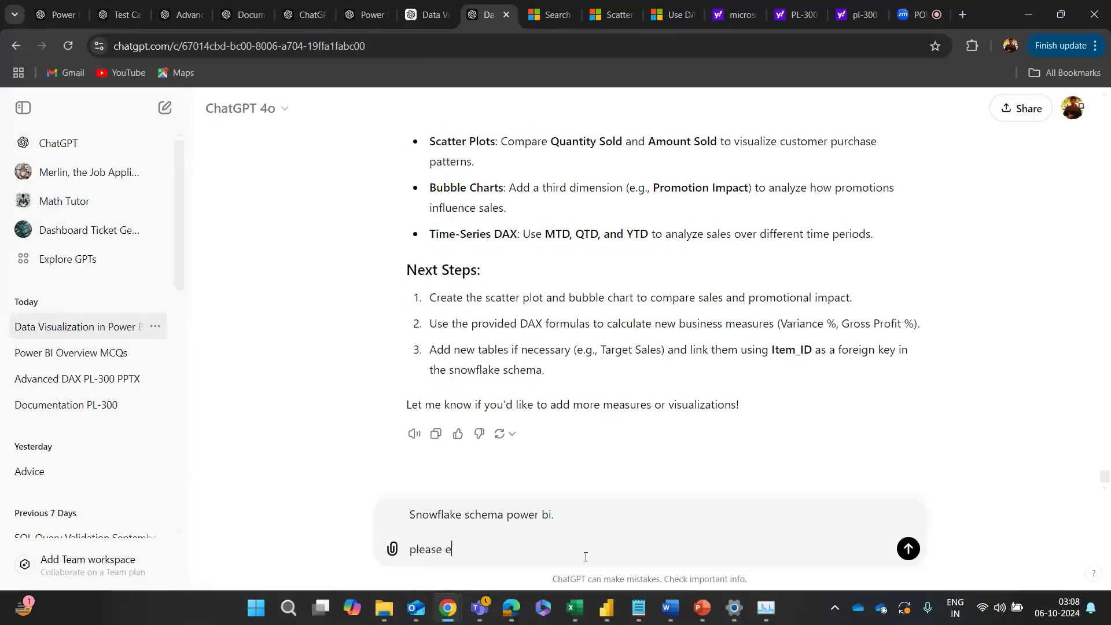
{"action": "type", "text": "xplain me this with examples"}
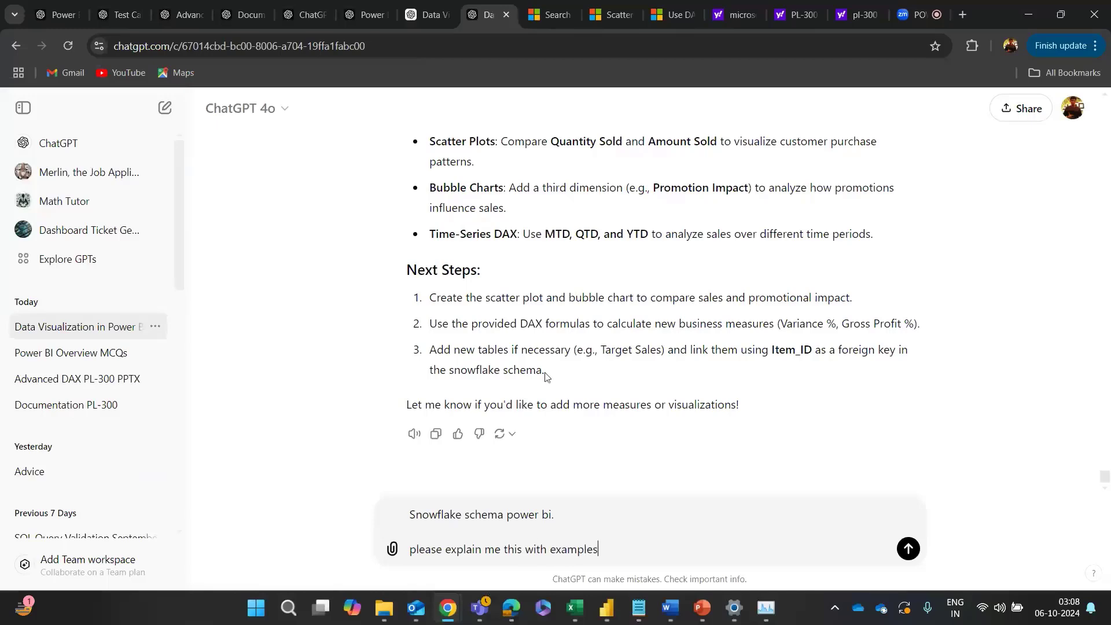
Step: Extend the message to request new data sets that link with the dim tables for analysis and indirectly to the fact sales table, and send it
{"action": "scroll", "coordinate": [558, 319], "scroll_direction": "up", "scroll_amount": 10}
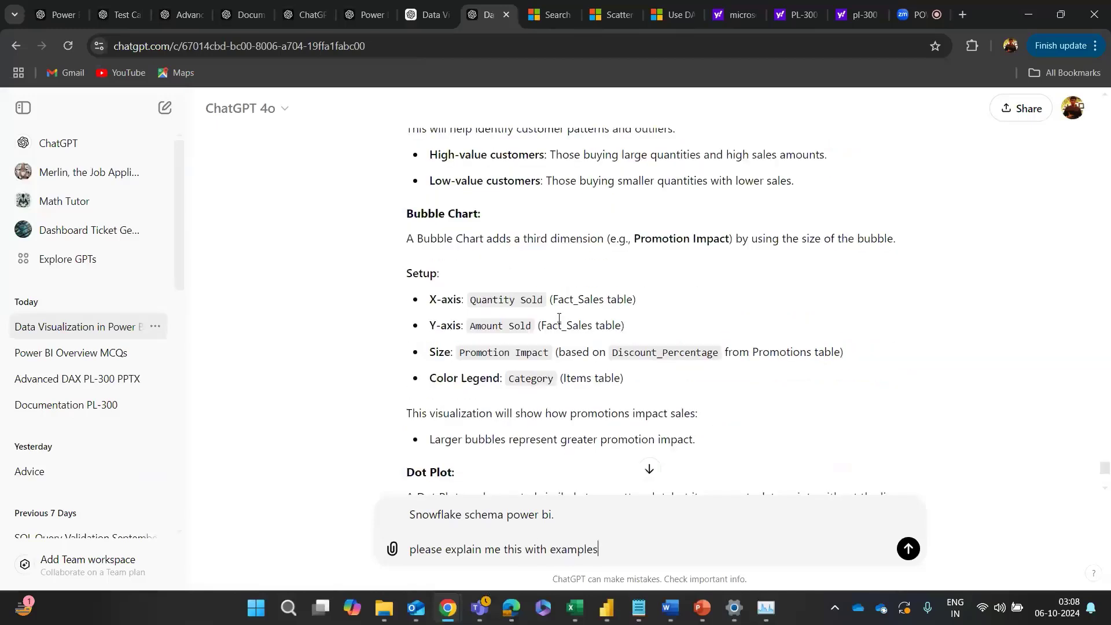
{"action": "scroll", "coordinate": [559, 317], "scroll_direction": "up", "scroll_amount": 15}
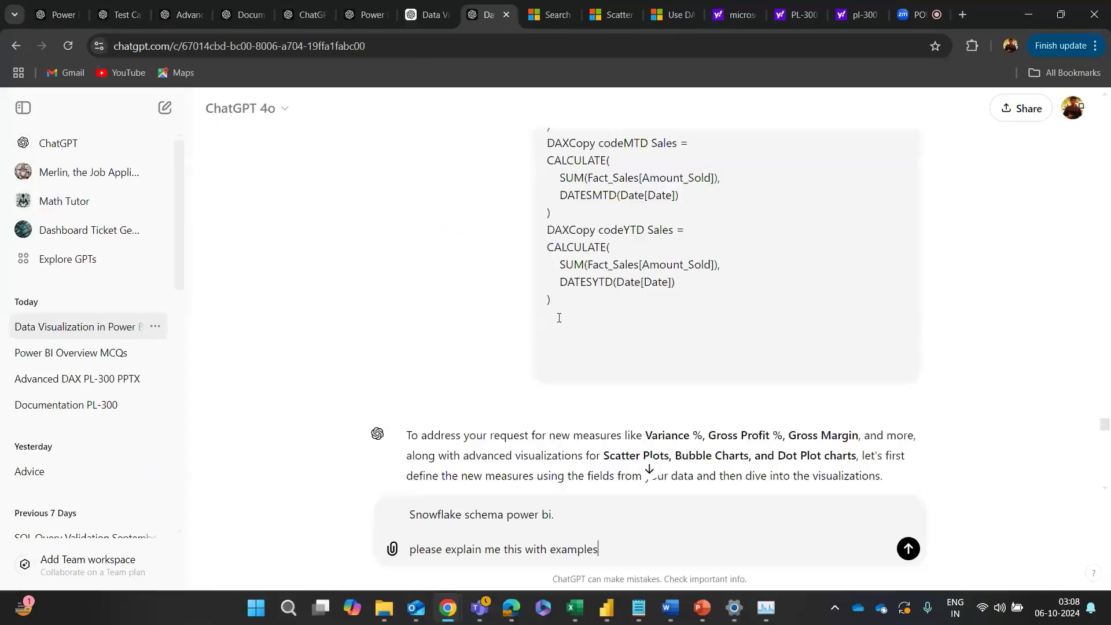
{"action": "type", "text": "and "}
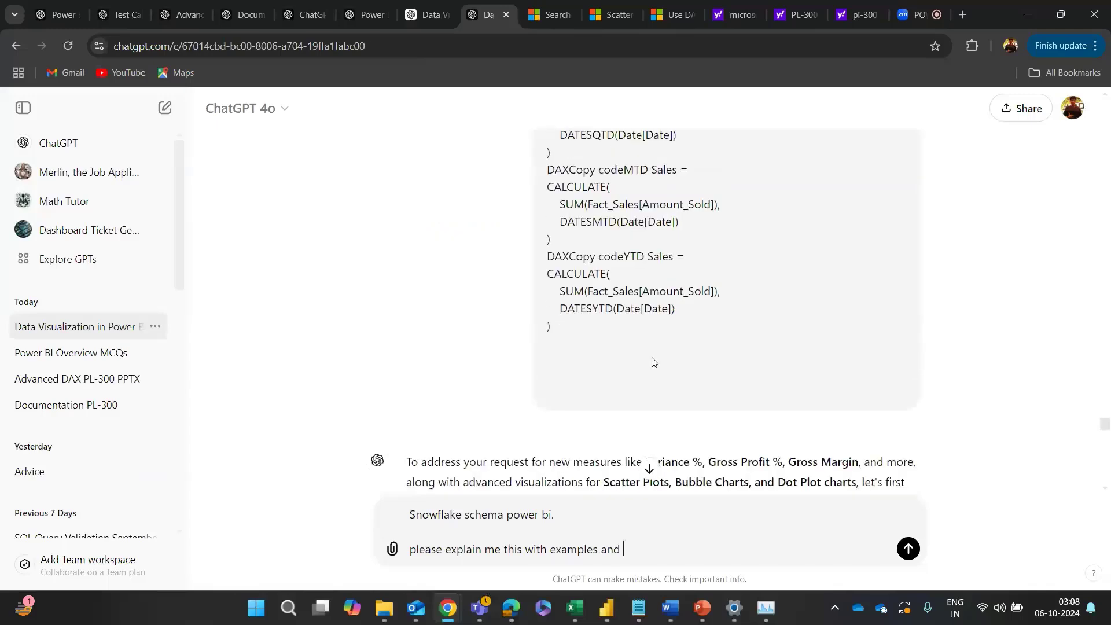
{"action": "type", "text": "make new data sets which can lin"}
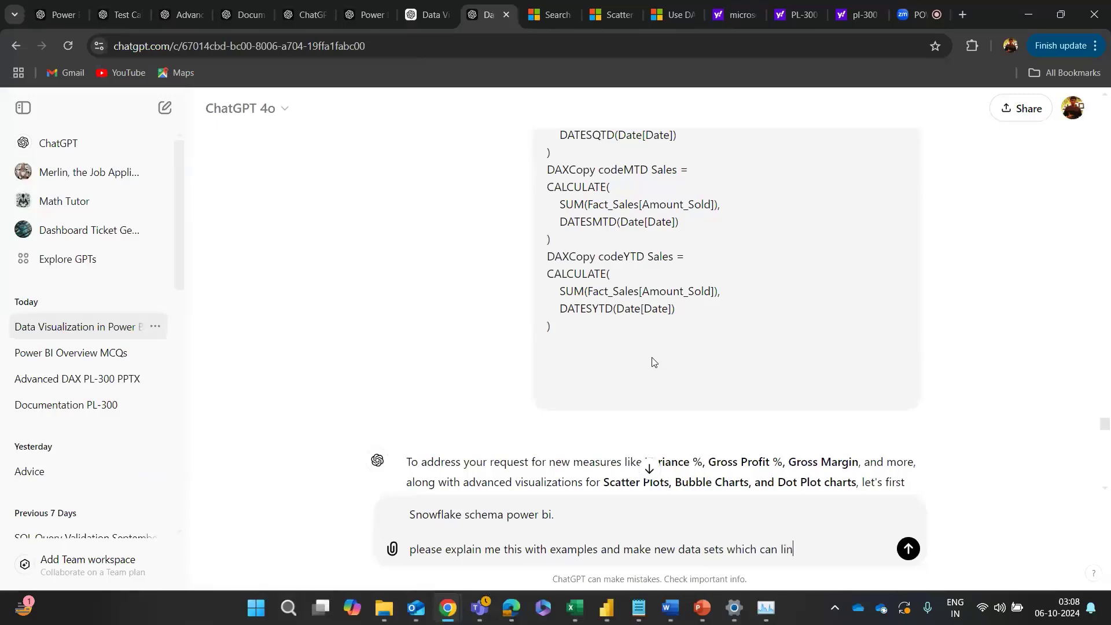
{"action": "type", "text": "k with the dim tables so"}
{"action": "key", "text": "BackSpace"}
{"action": "key", "text": "BackSpace"}
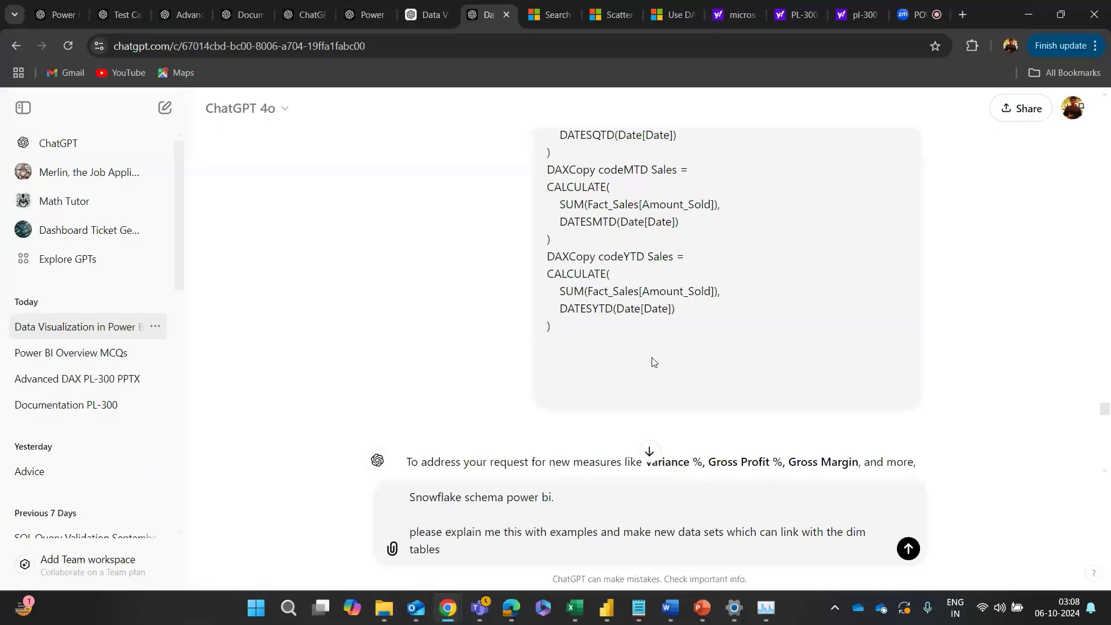
{"action": "type", "text": "for analysis. they should be indir"}
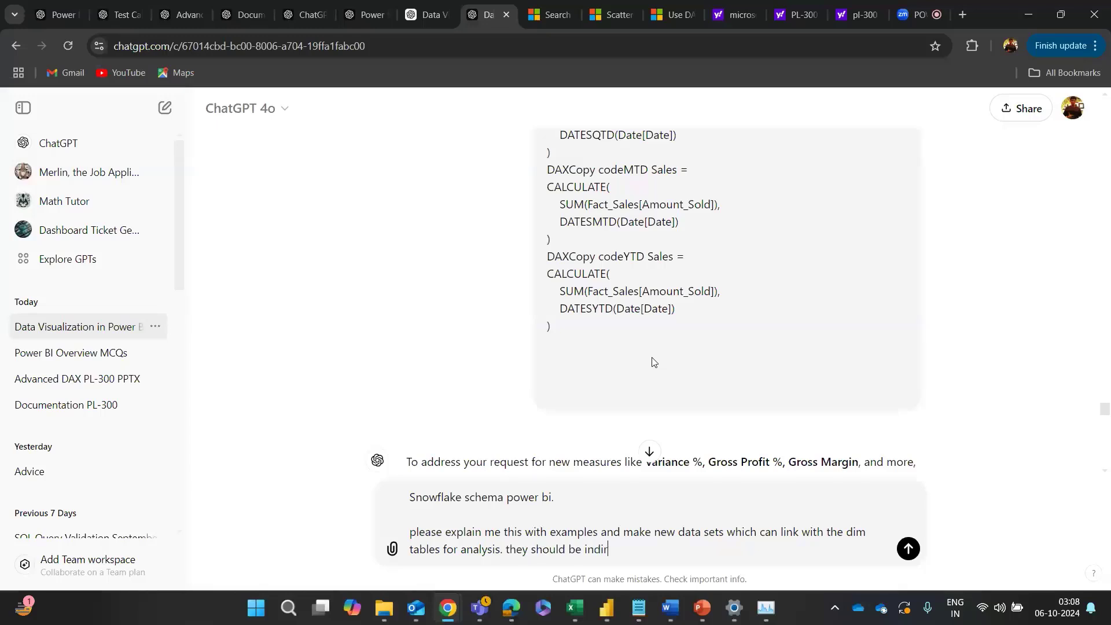
{"action": "type", "text": "ectly linked to the fact tables"}
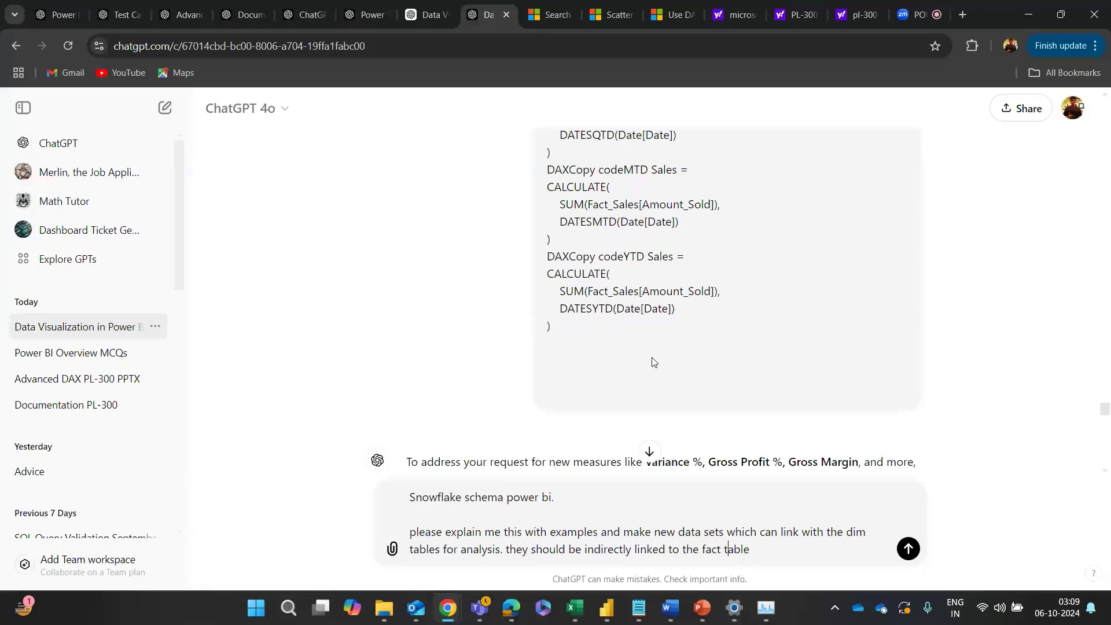
{"action": "key", "text": "Left"}
{"action": "type", "text": "sales"}
{"action": "key", "text": "Return"}
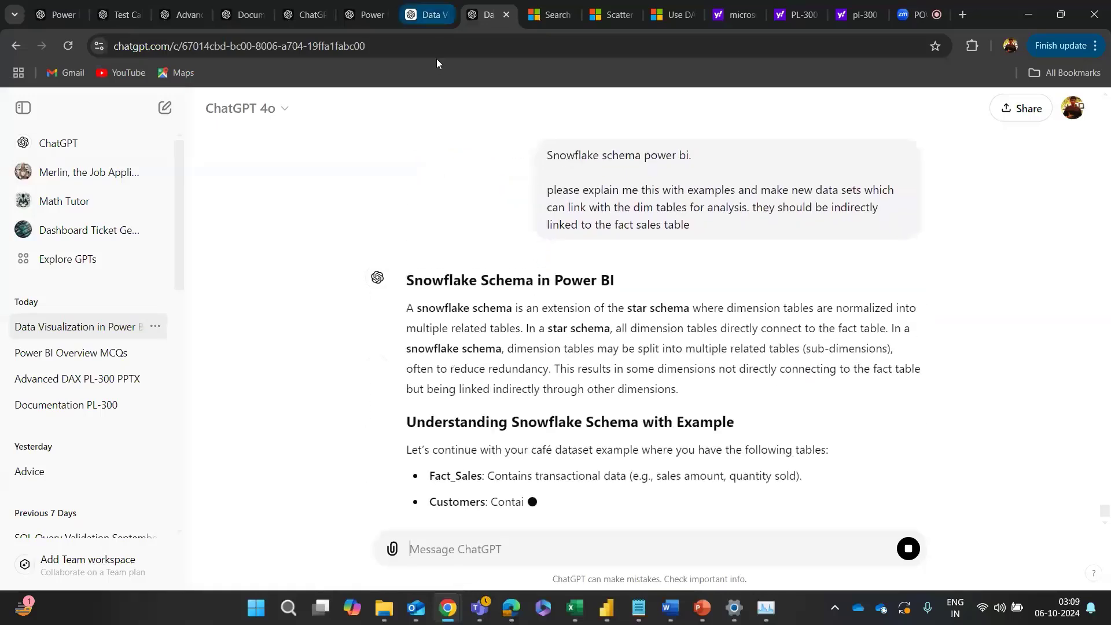
Step: Read the opening of the reply on the snowflake schema in Power BI and its café dataset example
{"action": "scroll", "coordinate": [450, 324], "scroll_direction": "up", "scroll_amount": 1}
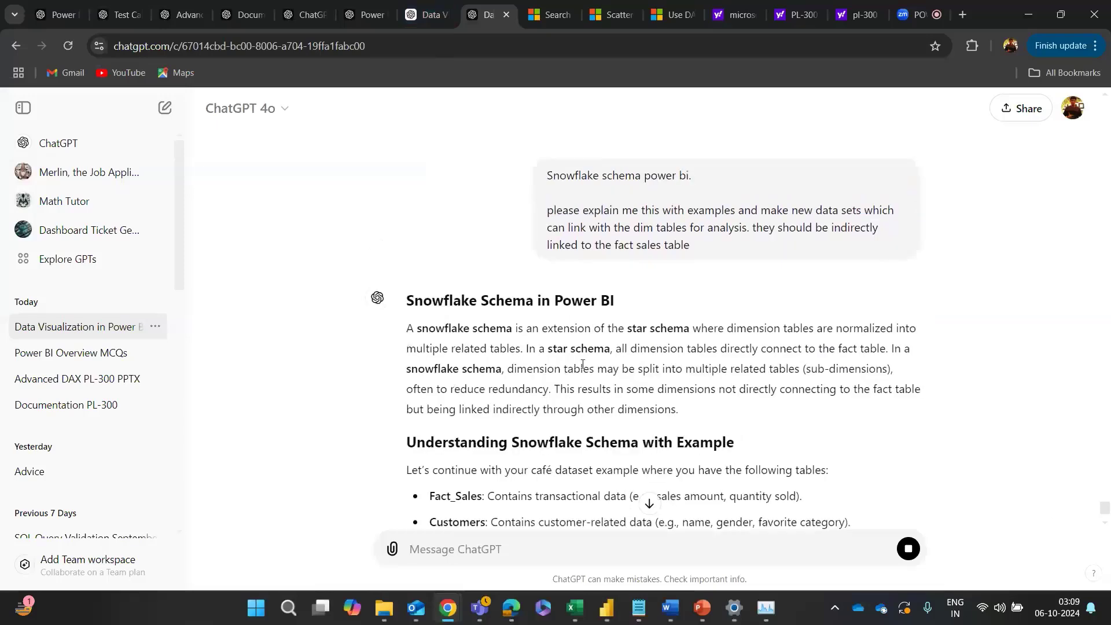
{"action": "scroll", "coordinate": [582, 363], "scroll_direction": "down", "scroll_amount": 2}
{"action": "scroll", "coordinate": [582, 363], "scroll_direction": "up", "scroll_amount": 1}
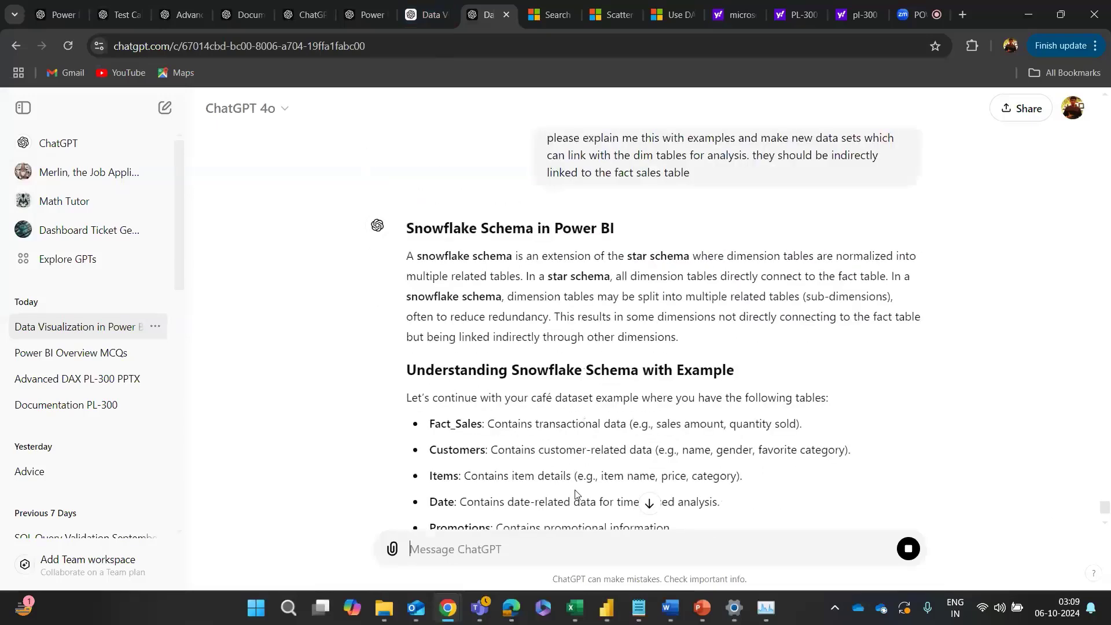
Step: Switch to the Cafe Report in Power BI Desktop and examine the relationships between Fact_Sales and its dimension tables in the model view
{"action": "mouse_move", "coordinate": [607, 612]}
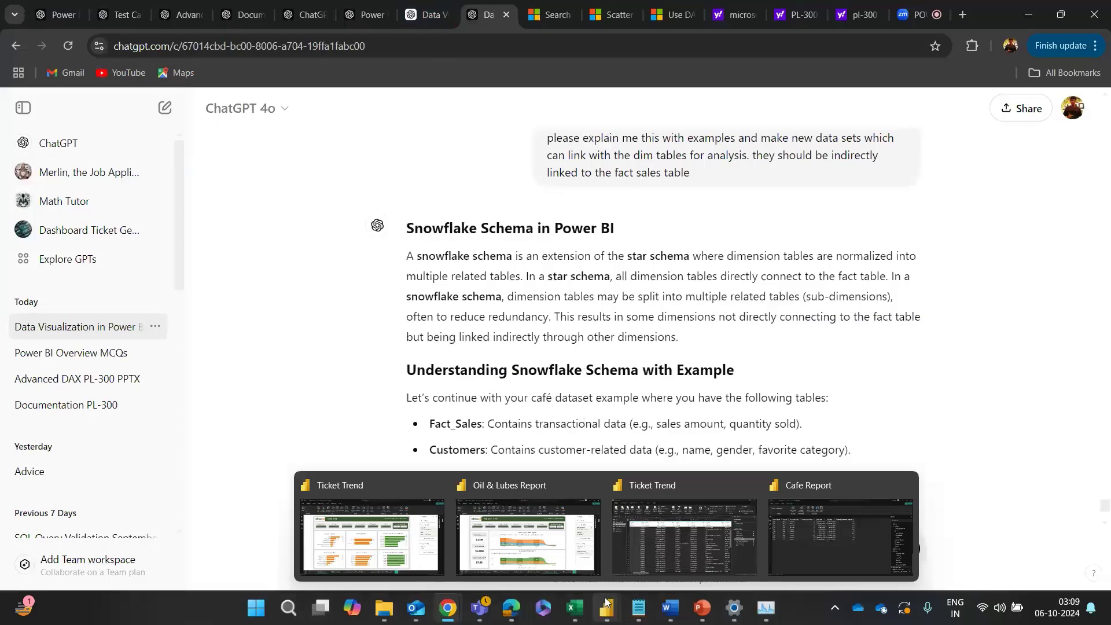
{"action": "left_click", "coordinate": [681, 541]}
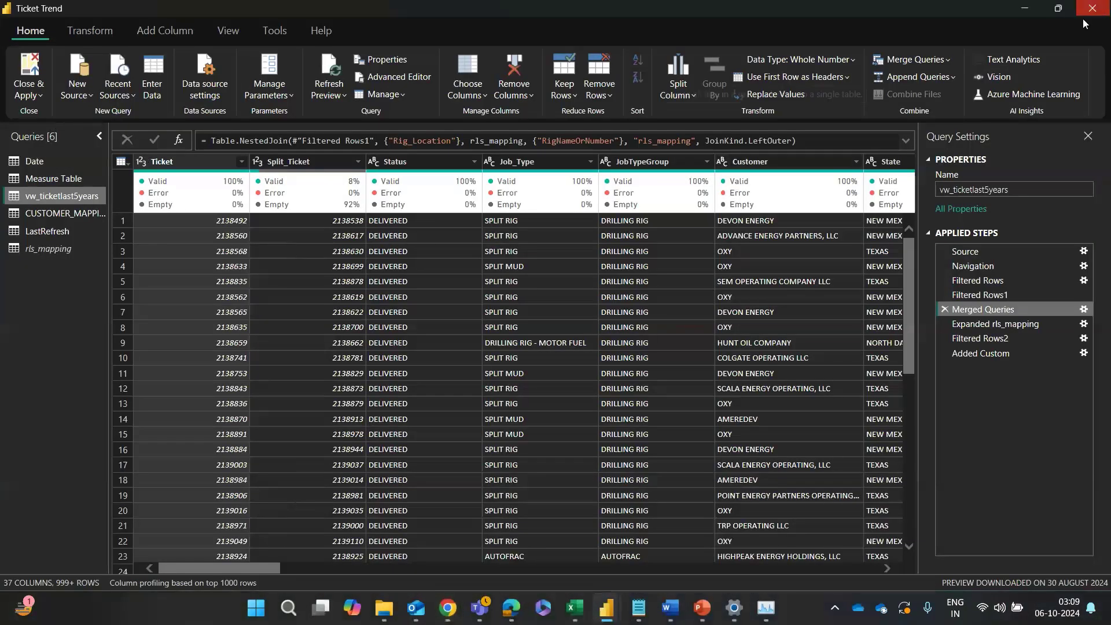
{"action": "key", "text": "alt+Tab"}
{"action": "key", "text": "alt+Tab"}
{"action": "key", "text": "alt+Tab"}
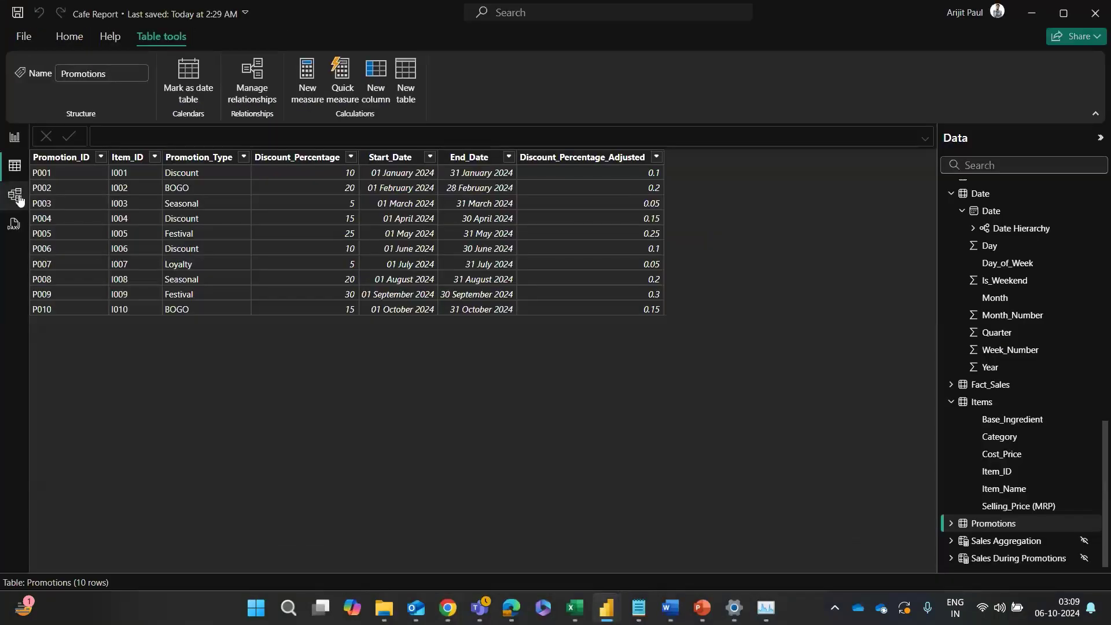
{"action": "left_click", "coordinate": [16, 196]}
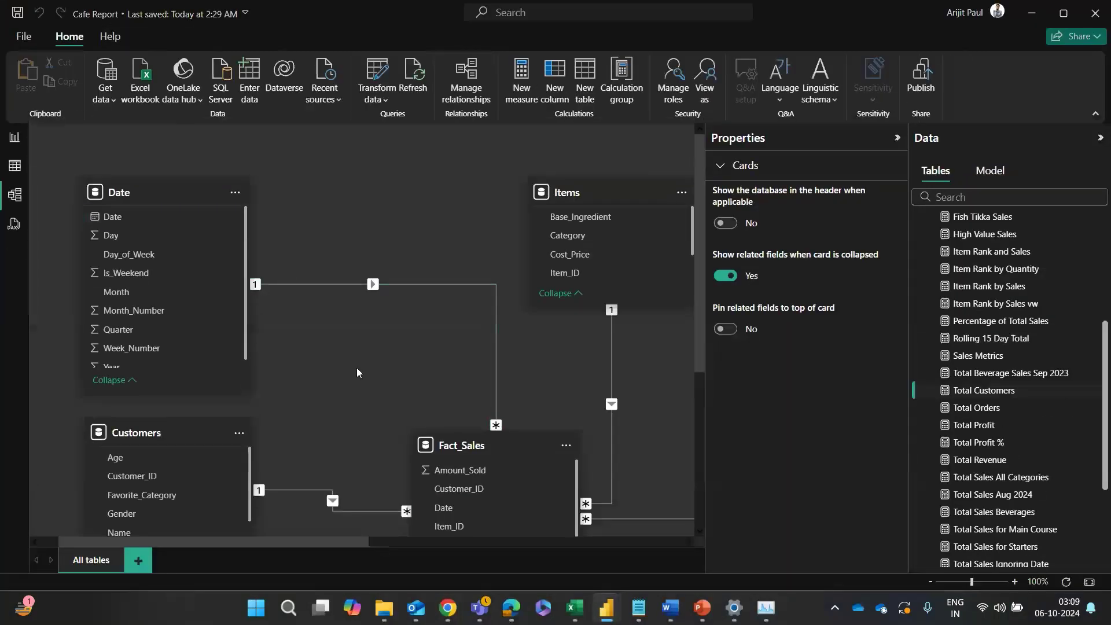
{"action": "scroll", "coordinate": [357, 367], "scroll_direction": "down", "scroll_amount": 5}
{"action": "left_click_drag", "start_coordinate": [359, 542], "coordinate": [425, 540]}
{"action": "scroll", "coordinate": [408, 483], "scroll_direction": "up", "scroll_amount": 2}
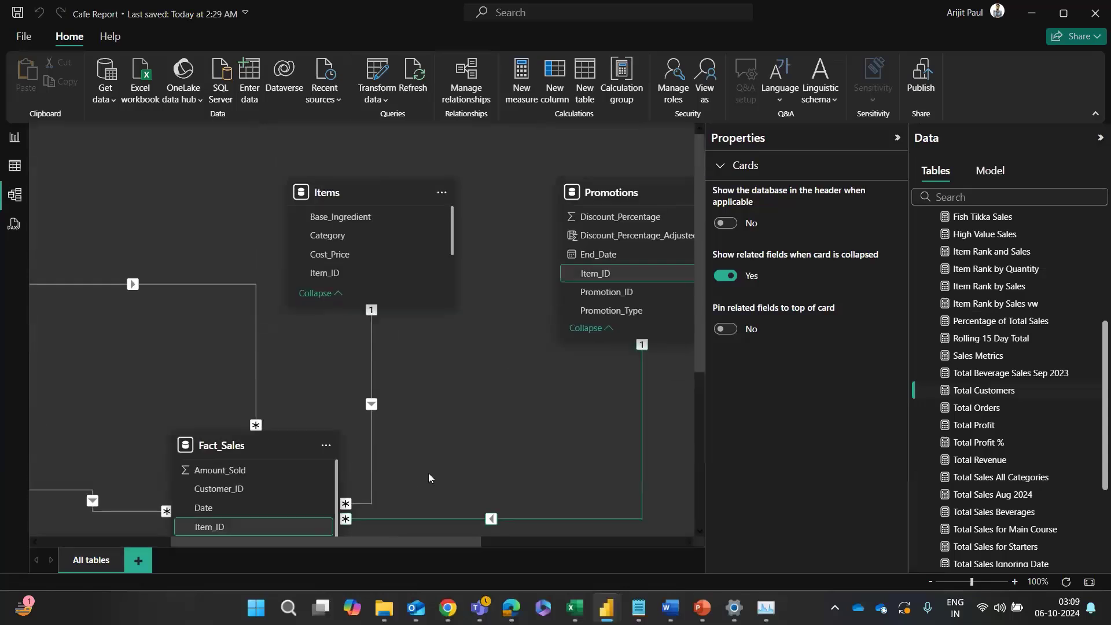
Step: Trace the links from the Items and Promotions tables to Fact_Sales and inspect its key fields in the model diagram
{"action": "scroll", "coordinate": [437, 460], "scroll_direction": "down", "scroll_amount": 1}
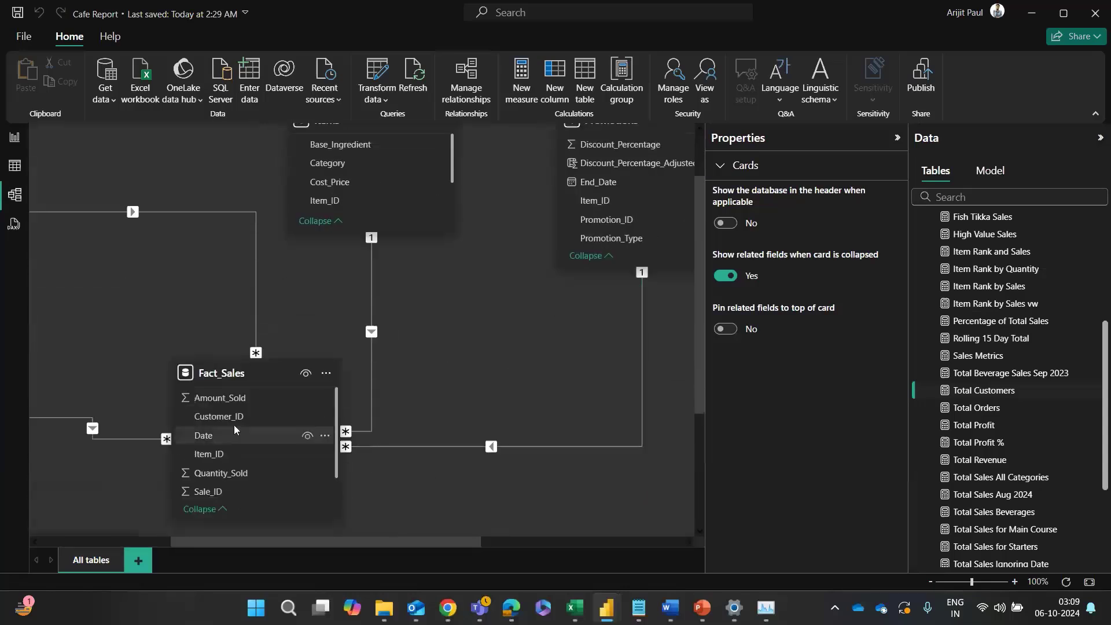
{"action": "scroll", "coordinate": [293, 362], "scroll_direction": "up", "scroll_amount": 1}
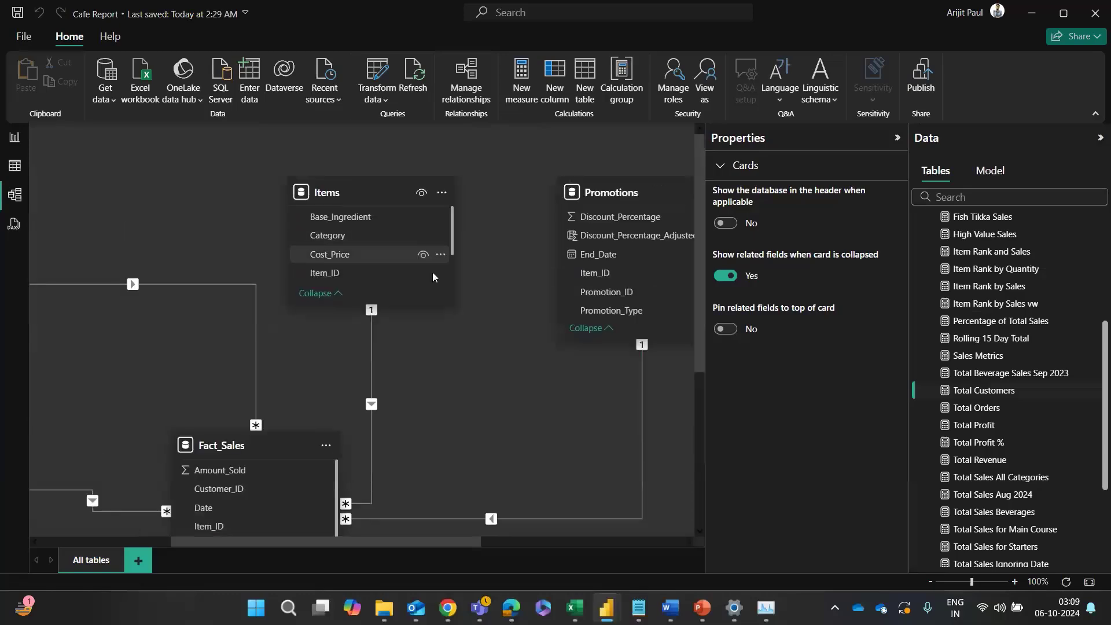
{"action": "left_click_drag", "start_coordinate": [397, 538], "coordinate": [374, 553]}
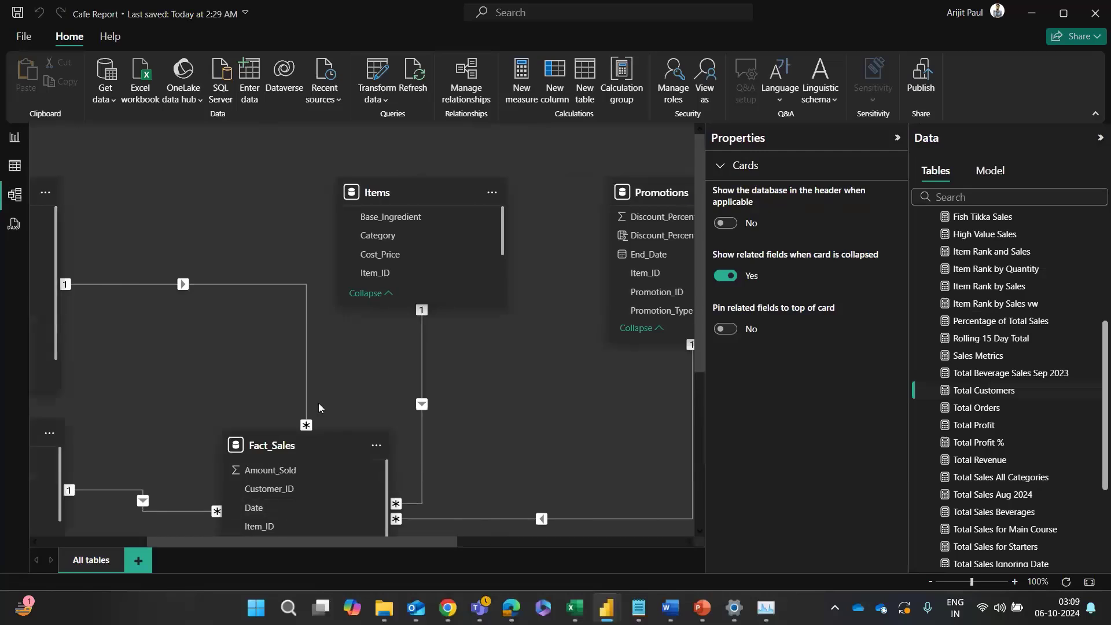
{"action": "scroll", "coordinate": [221, 396], "scroll_direction": "down", "scroll_amount": 1}
{"action": "scroll", "coordinate": [323, 393], "scroll_direction": "up", "scroll_amount": 1}
{"action": "scroll", "coordinate": [161, 367], "scroll_direction": "down", "scroll_amount": 1}
{"action": "left_click_drag", "start_coordinate": [322, 544], "coordinate": [341, 516]}
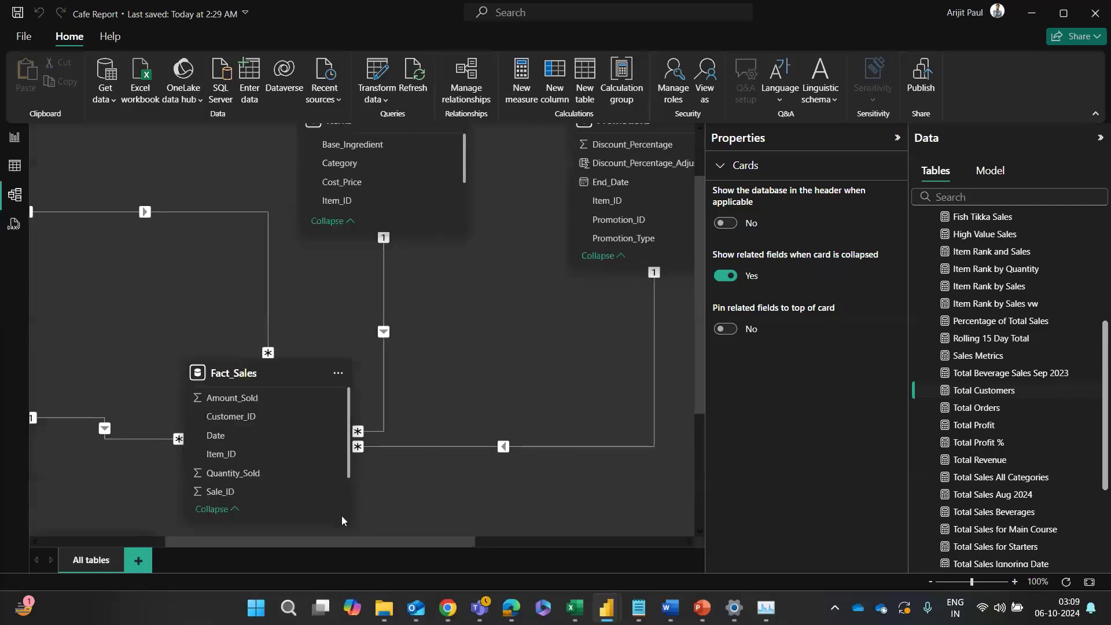
{"action": "scroll", "coordinate": [369, 435], "scroll_direction": "up", "scroll_amount": 1}
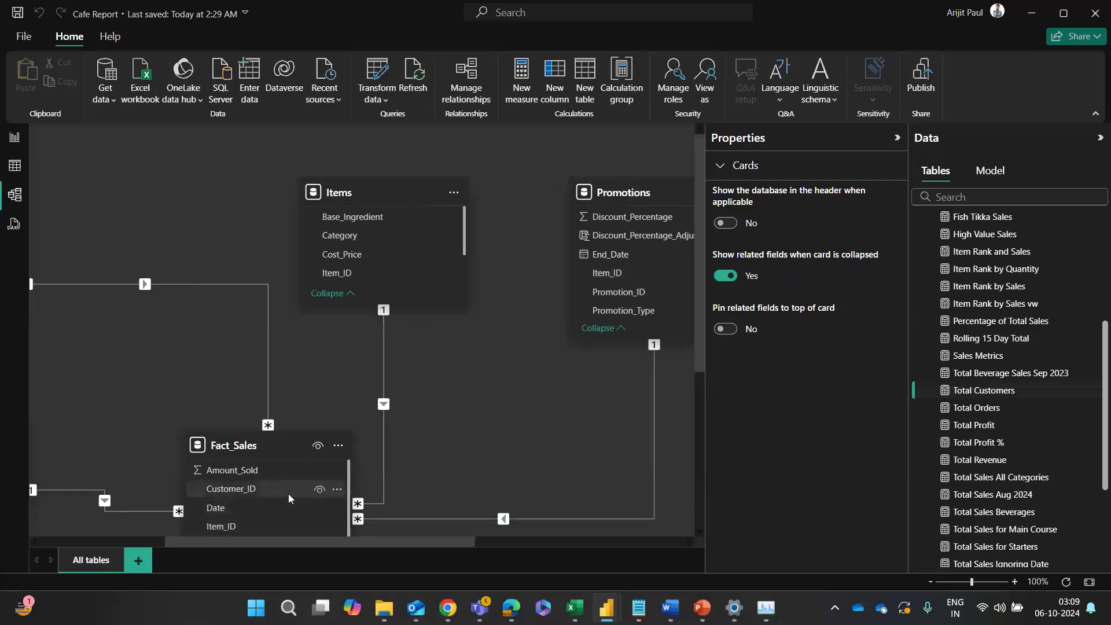
Step: Switch to the ChatGPT reply in Chrome and read the snowflake schema explanation, café example and table design for Customers, Geography and UserRoles
{"action": "key", "text": "alt+Tab"}
{"action": "key", "text": "Tab"}
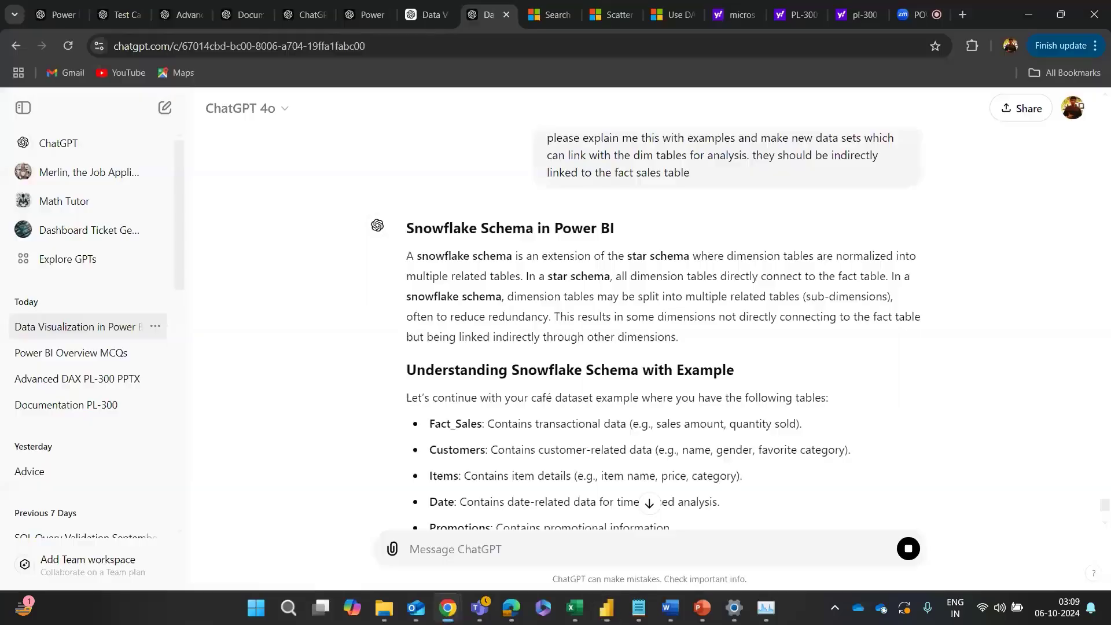
{"action": "scroll", "coordinate": [433, 466], "scroll_direction": "up", "scroll_amount": 3}
{"action": "scroll", "coordinate": [433, 466], "scroll_direction": "down", "scroll_amount": 2}
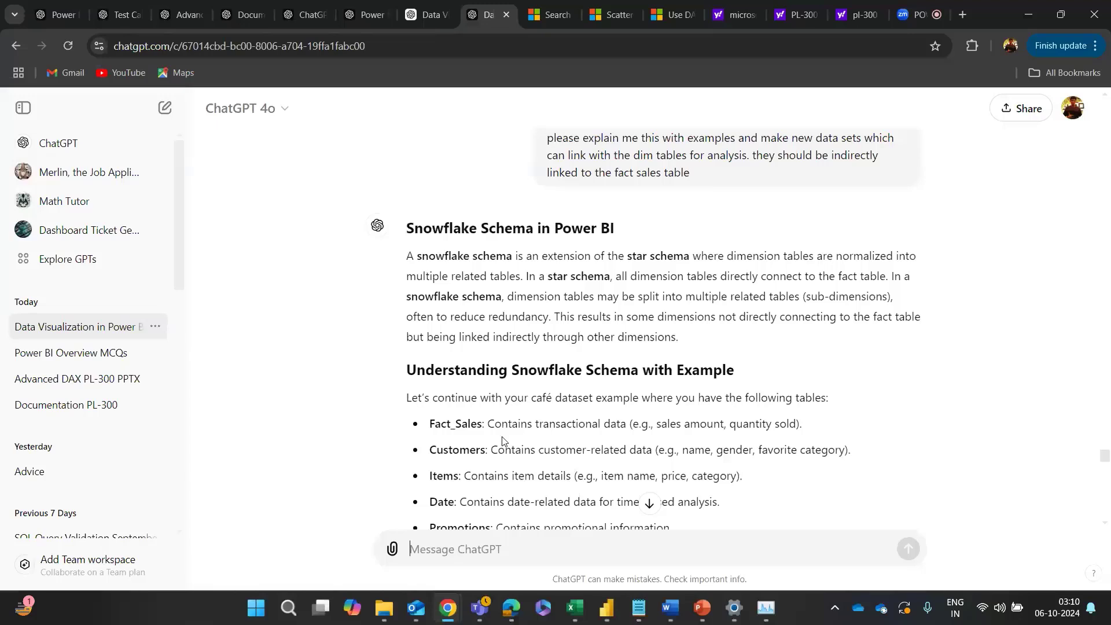
{"action": "scroll", "coordinate": [503, 439], "scroll_direction": "down", "scroll_amount": 3}
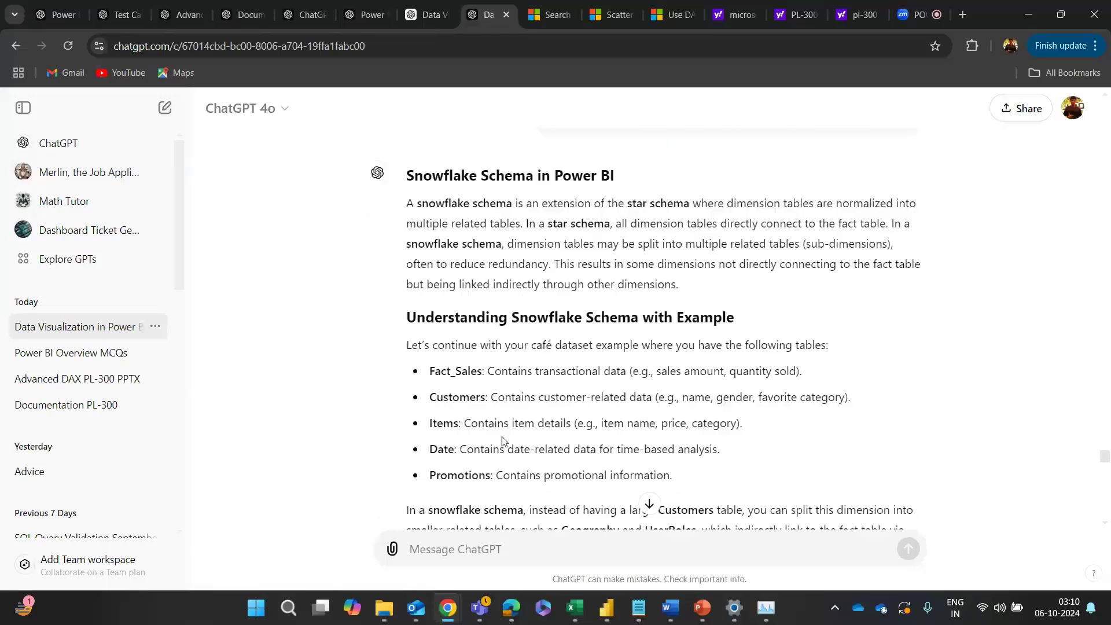
{"action": "scroll", "coordinate": [503, 437], "scroll_direction": "down", "scroll_amount": 1}
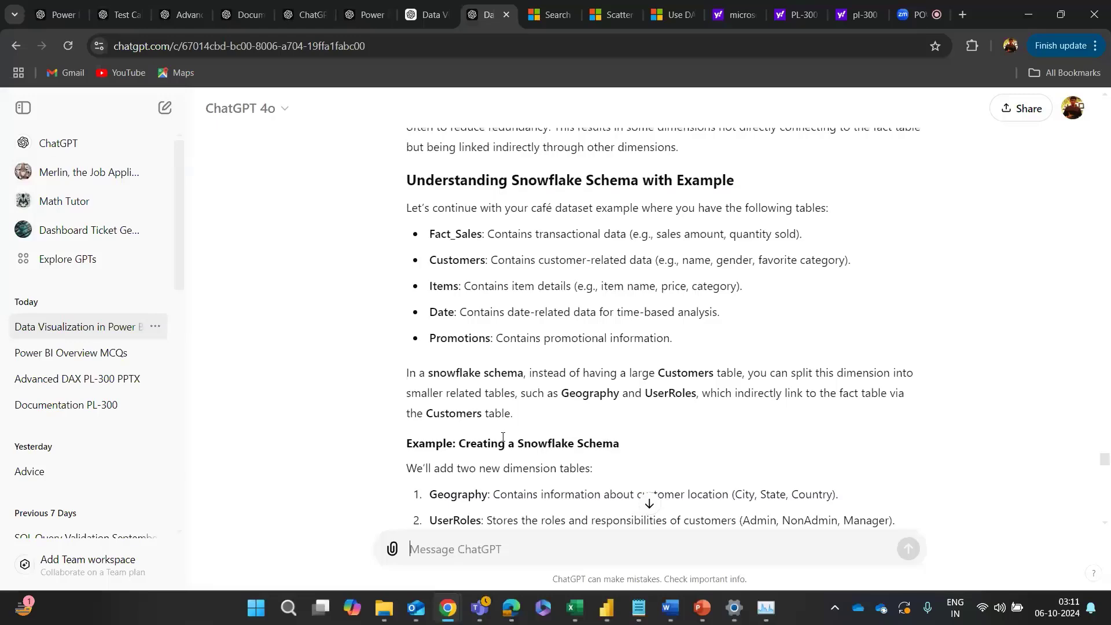
{"action": "scroll", "coordinate": [503, 437], "scroll_direction": "down", "scroll_amount": 3}
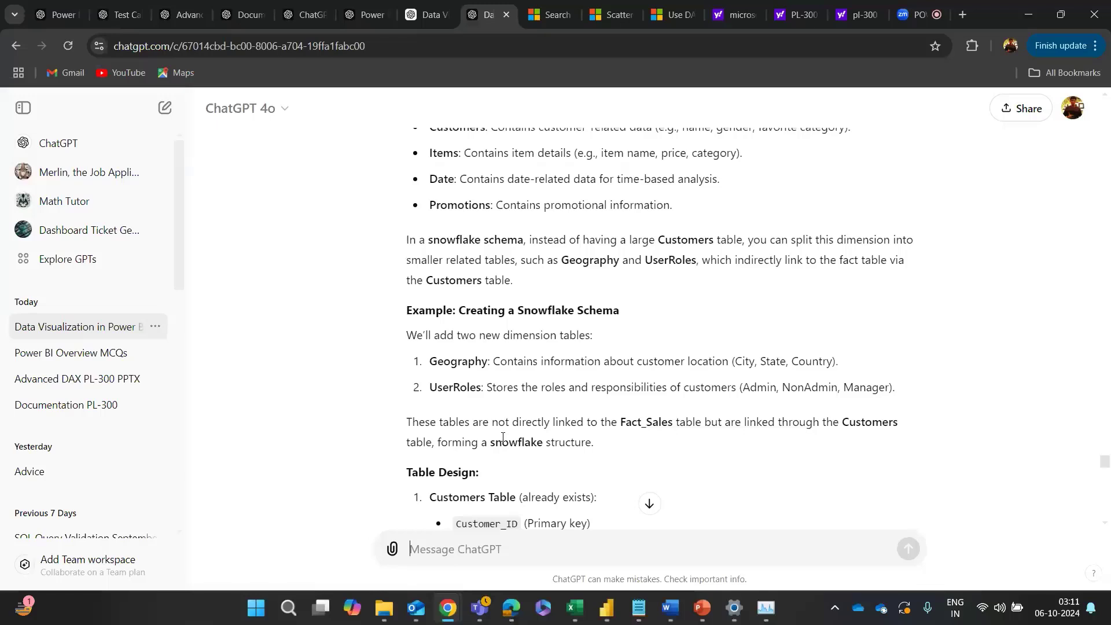
{"action": "scroll", "coordinate": [502, 438], "scroll_direction": "down", "scroll_amount": 3}
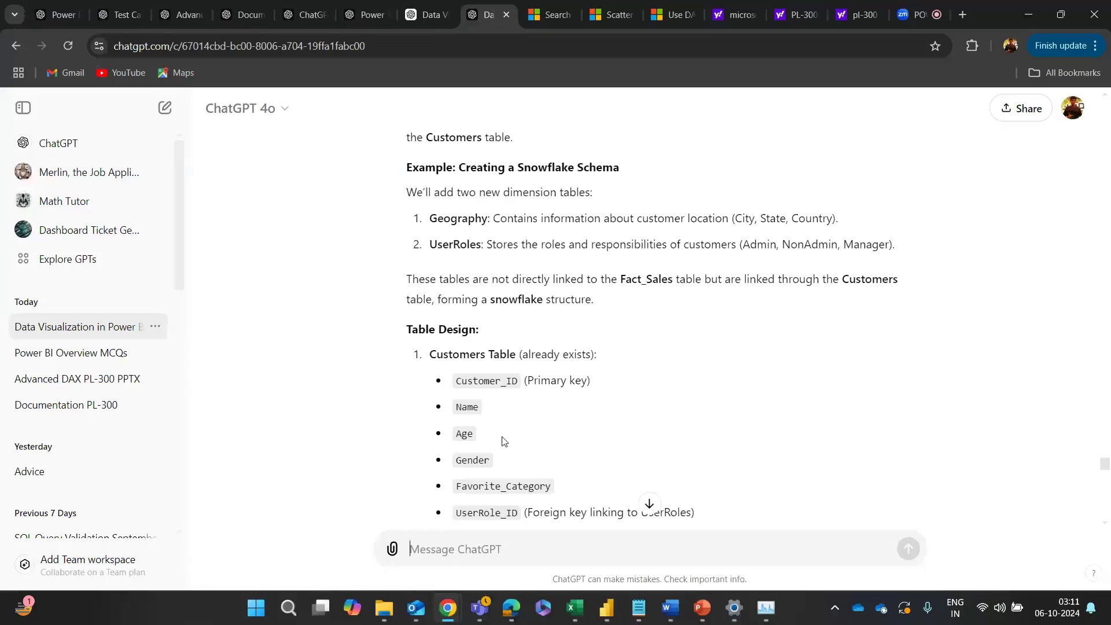
{"action": "scroll", "coordinate": [628, 403], "scroll_direction": "down", "scroll_amount": 3}
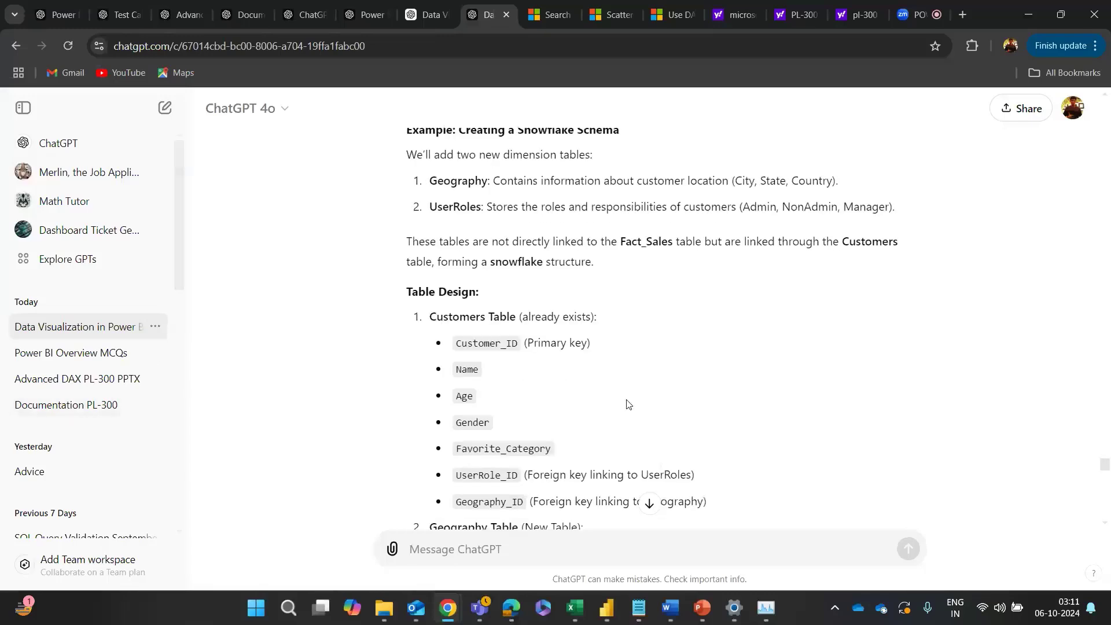
{"action": "scroll", "coordinate": [518, 342], "scroll_direction": "down", "scroll_amount": 4}
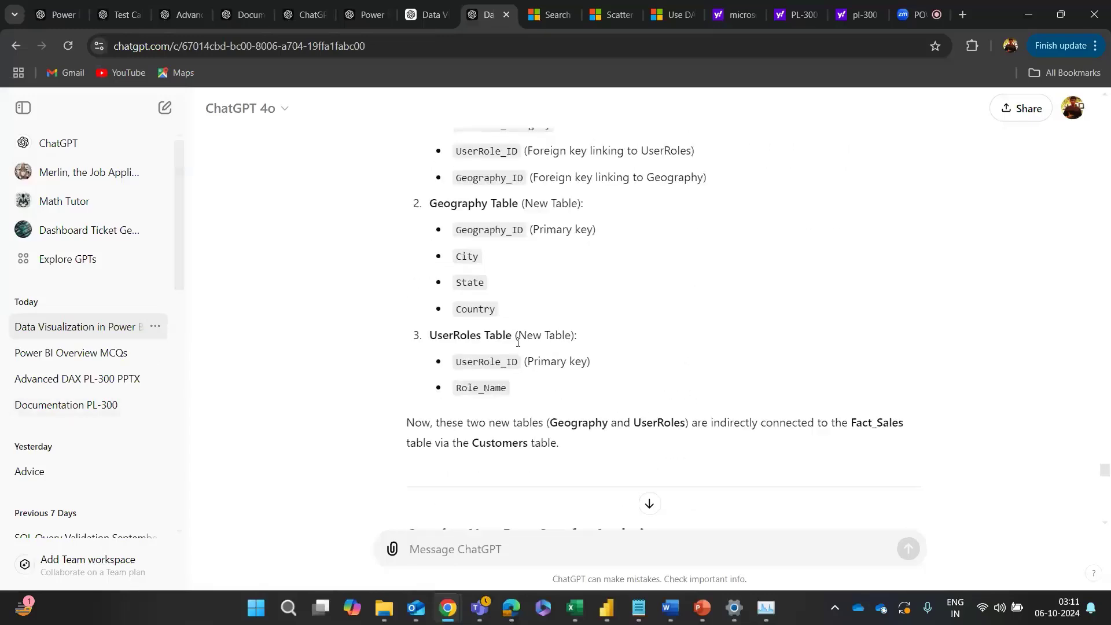
Step: Skim the reply's new data sets for analysis, from the Geography table through Fact_Sales to the section on linking the tables
{"action": "scroll", "coordinate": [521, 344], "scroll_direction": "down", "scroll_amount": 5}
{"action": "scroll", "coordinate": [536, 372], "scroll_direction": "up", "scroll_amount": 2}
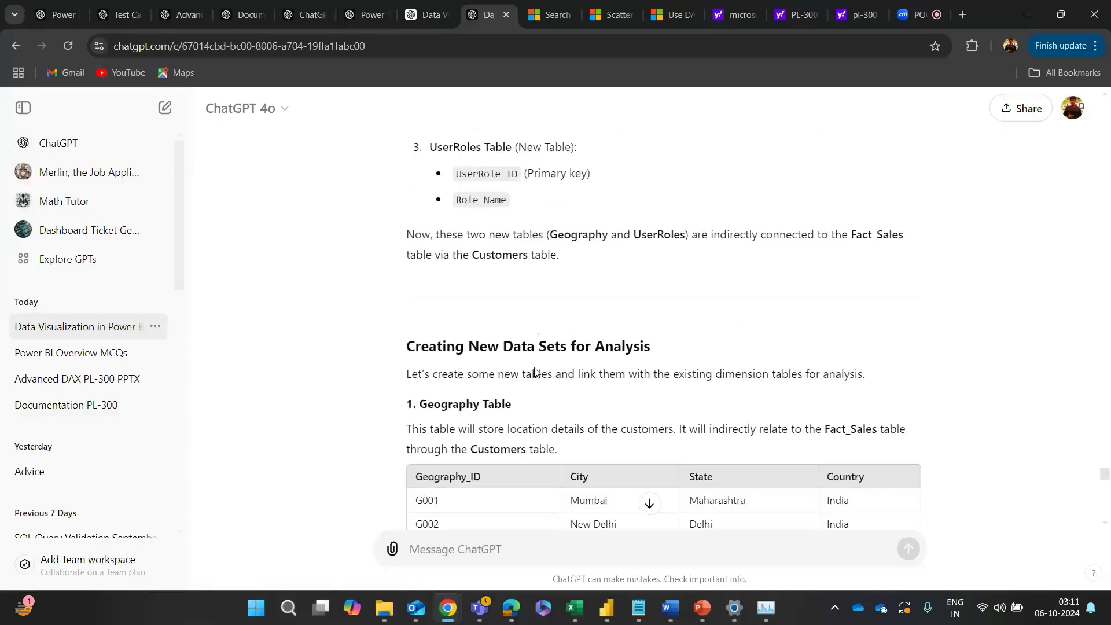
{"action": "scroll", "coordinate": [609, 422], "scroll_direction": "down", "scroll_amount": 15}
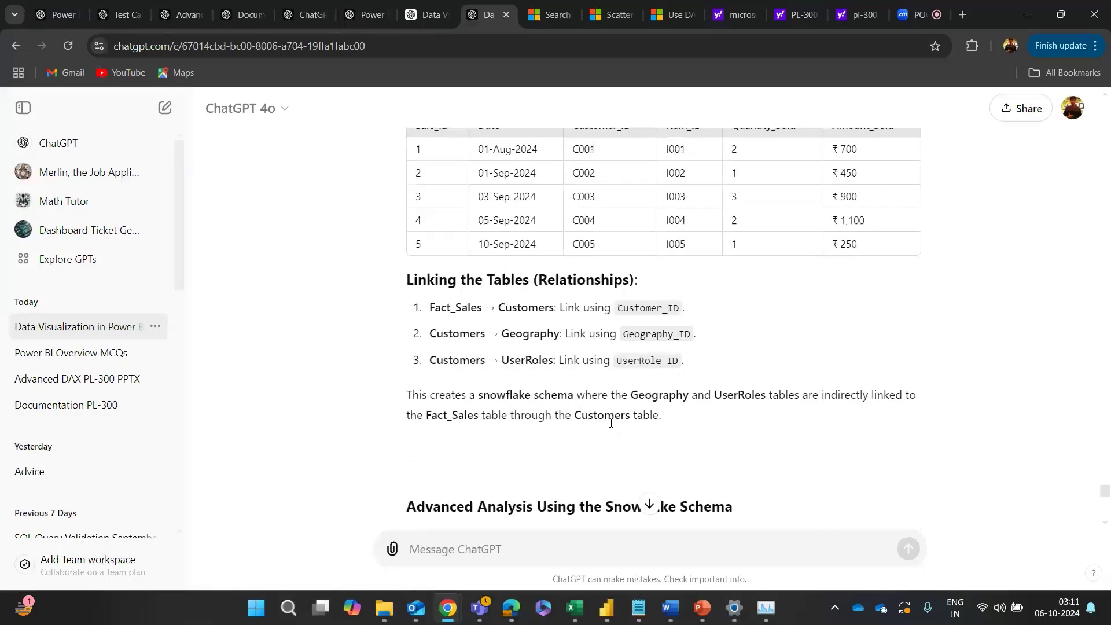
{"action": "scroll", "coordinate": [611, 423], "scroll_direction": "up", "scroll_amount": 6}
{"action": "scroll", "coordinate": [496, 436], "scroll_direction": "down", "scroll_amount": 4}
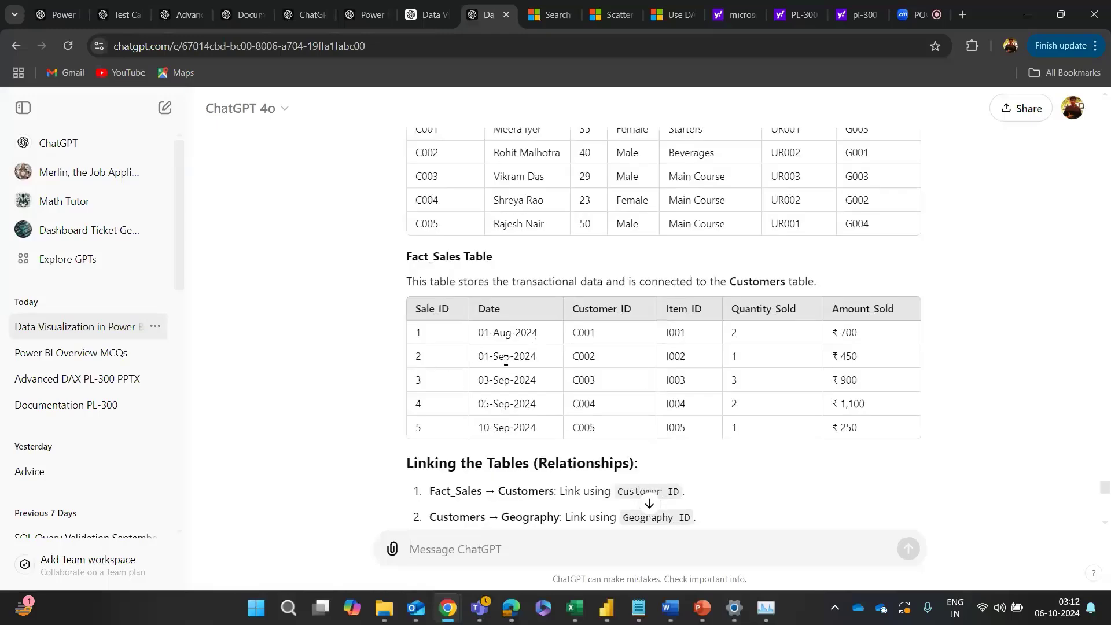
{"action": "scroll", "coordinate": [463, 307], "scroll_direction": "up", "scroll_amount": 8}
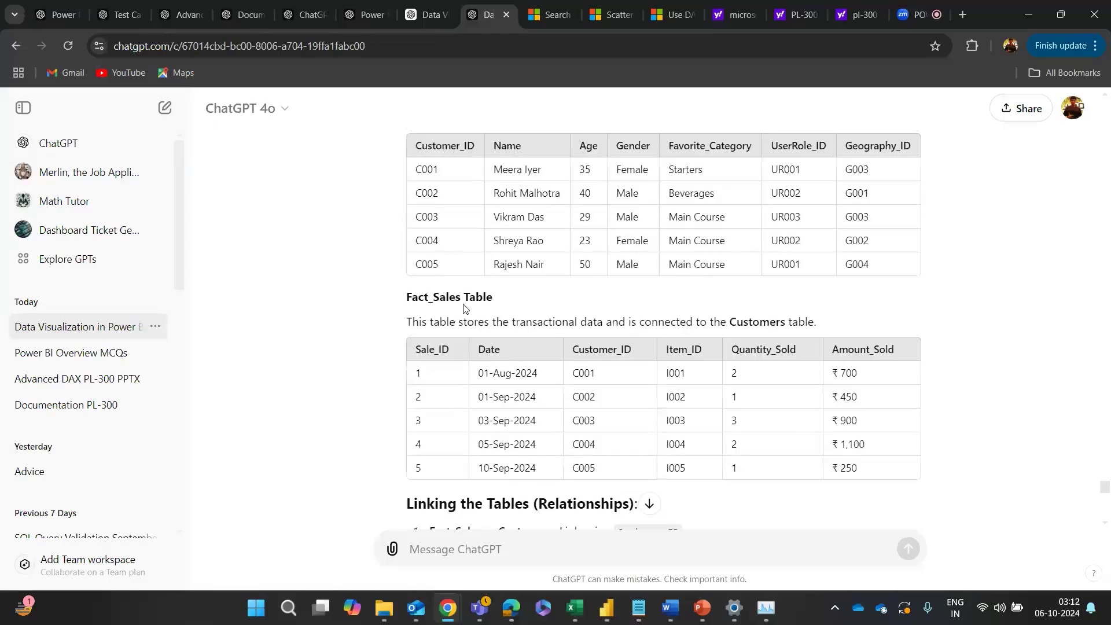
{"action": "scroll", "coordinate": [491, 347], "scroll_direction": "up", "scroll_amount": 4}
{"action": "scroll", "coordinate": [486, 329], "scroll_direction": "down", "scroll_amount": 2}
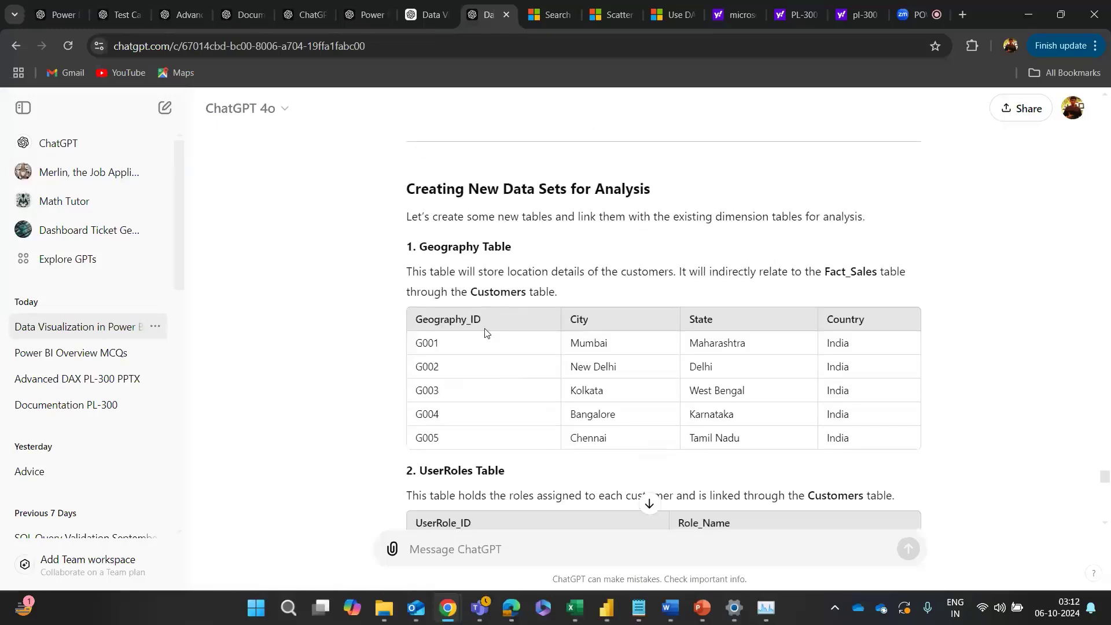
{"action": "scroll", "coordinate": [423, 273], "scroll_direction": "down", "scroll_amount": 1}
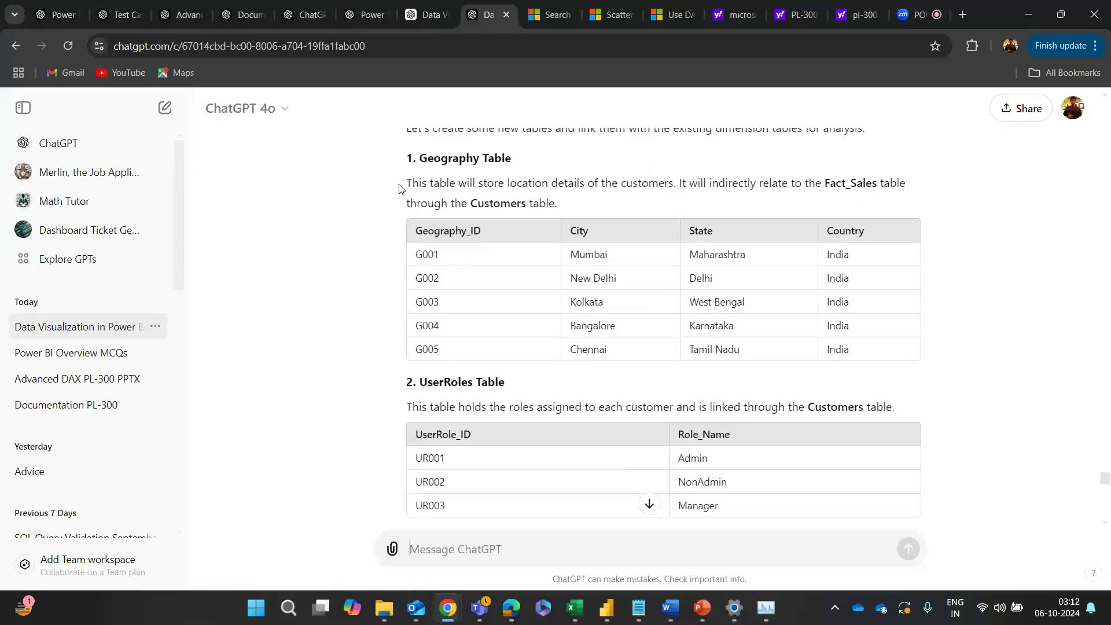
Step: Read the descriptions and sample rows of the Geography and UserRoles tables, focusing on how each links through Customers
{"action": "left_click_drag", "start_coordinate": [399, 188], "coordinate": [557, 204]}
{"action": "left_click", "coordinate": [581, 204]}
{"action": "left_click_drag", "start_coordinate": [680, 185], "coordinate": [650, 217]}
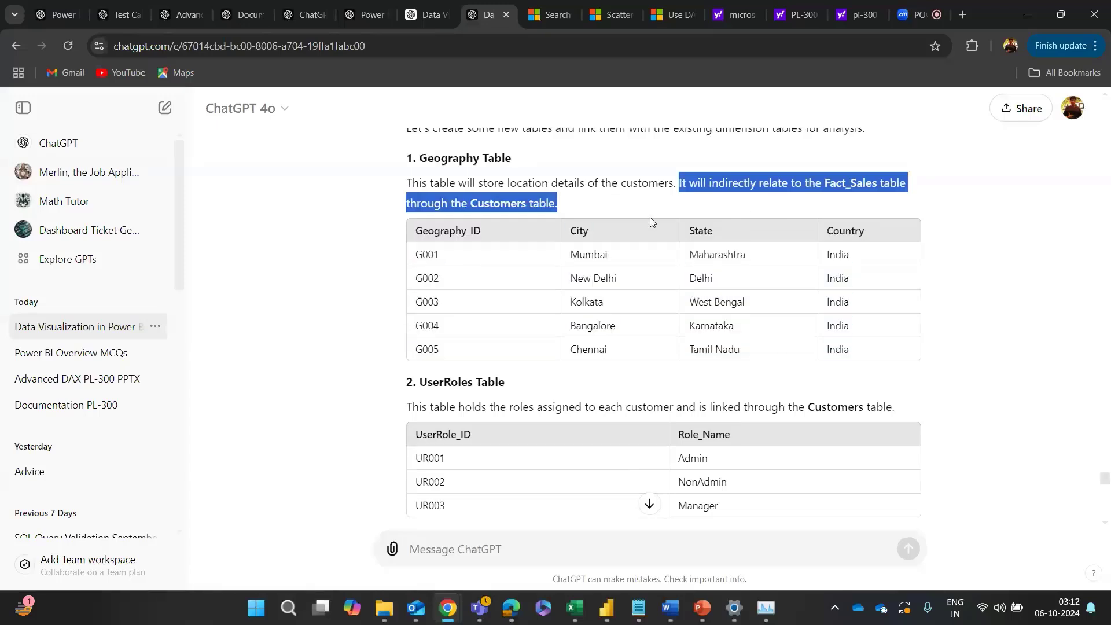
{"action": "left_click", "coordinate": [616, 218]}
{"action": "scroll", "coordinate": [511, 283], "scroll_direction": "down", "scroll_amount": 3}
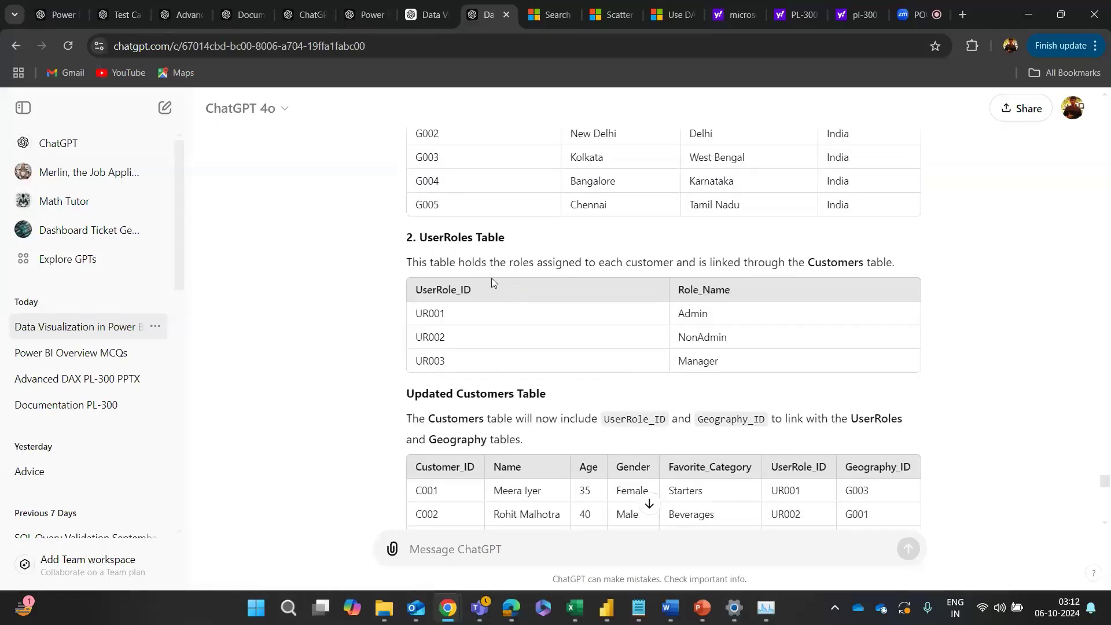
{"action": "left_click_drag", "start_coordinate": [433, 289], "coordinate": [764, 365]}
{"action": "left_click", "coordinate": [388, 382]}
{"action": "left_click_drag", "start_coordinate": [427, 263], "coordinate": [1009, 263]}
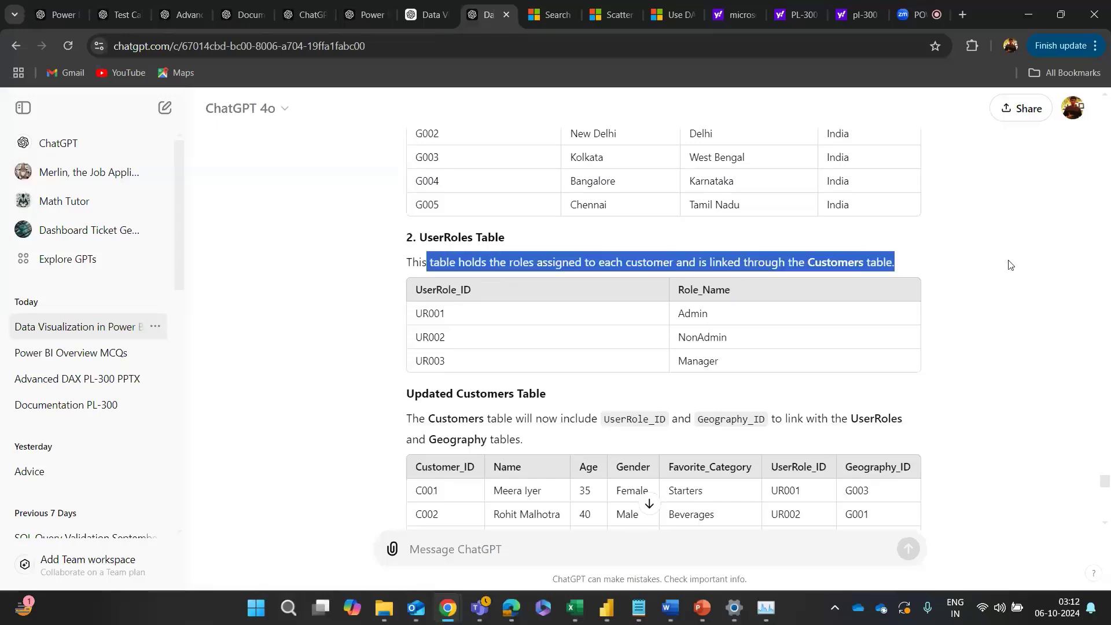
{"action": "left_click", "coordinate": [671, 279]}
Step: Review the updated Customers table, the Fact_Sales table, their linking relationships and the advanced analysis section with its DAX example
{"action": "scroll", "coordinate": [789, 276], "scroll_direction": "down", "scroll_amount": 2}
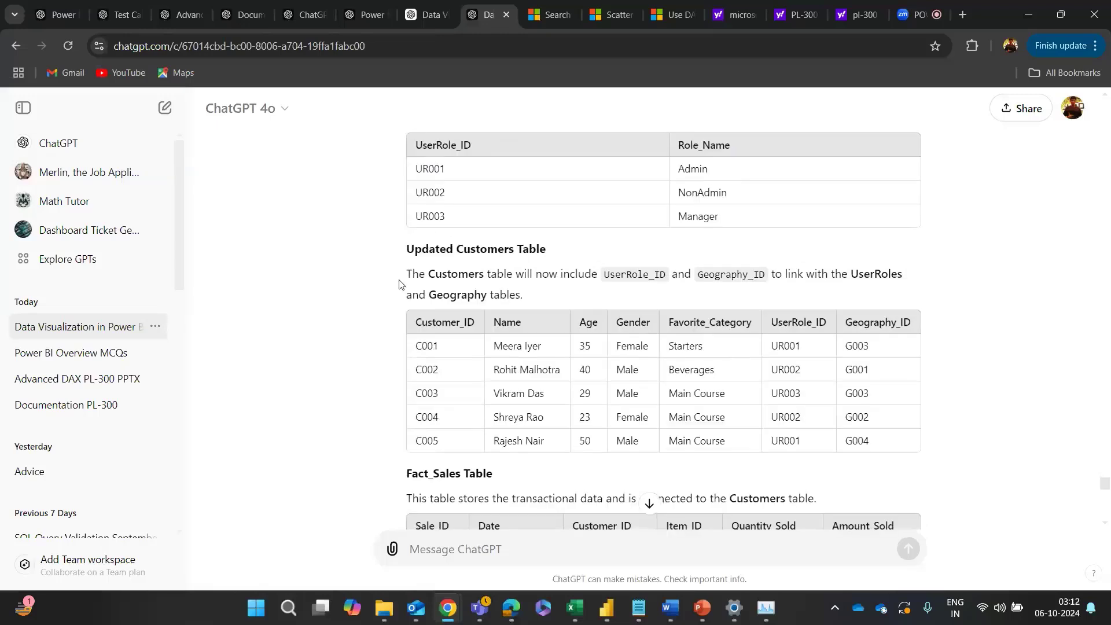
{"action": "scroll", "coordinate": [405, 271], "scroll_direction": "down", "scroll_amount": 1}
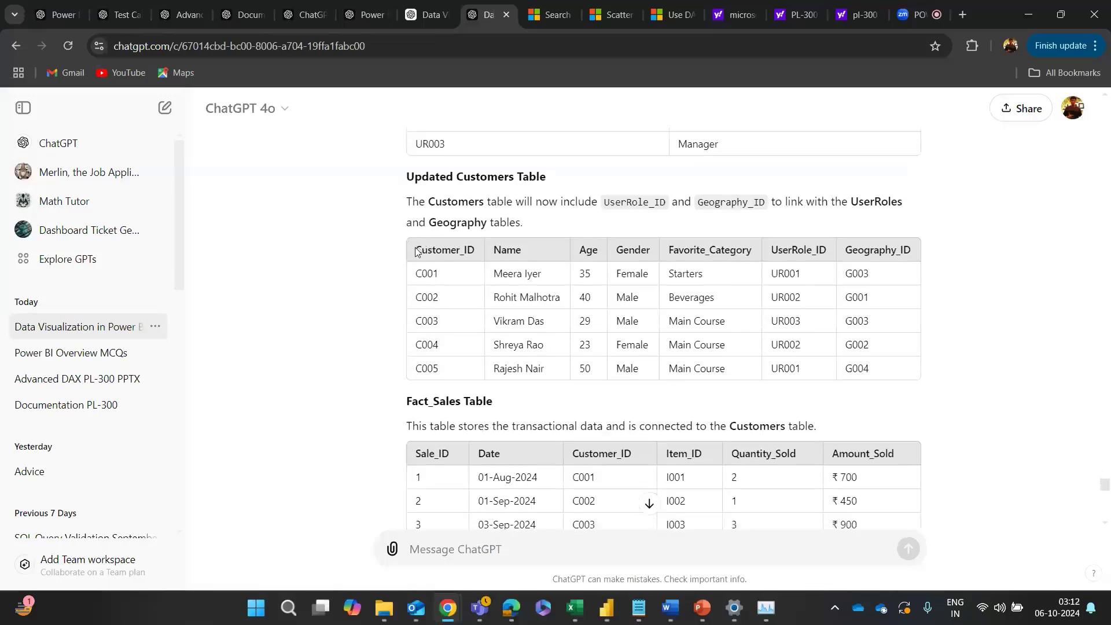
{"action": "left_click_drag", "start_coordinate": [416, 251], "coordinate": [915, 367]}
{"action": "left_click", "coordinate": [924, 368]}
{"action": "scroll", "coordinate": [529, 420], "scroll_direction": "down", "scroll_amount": 3}
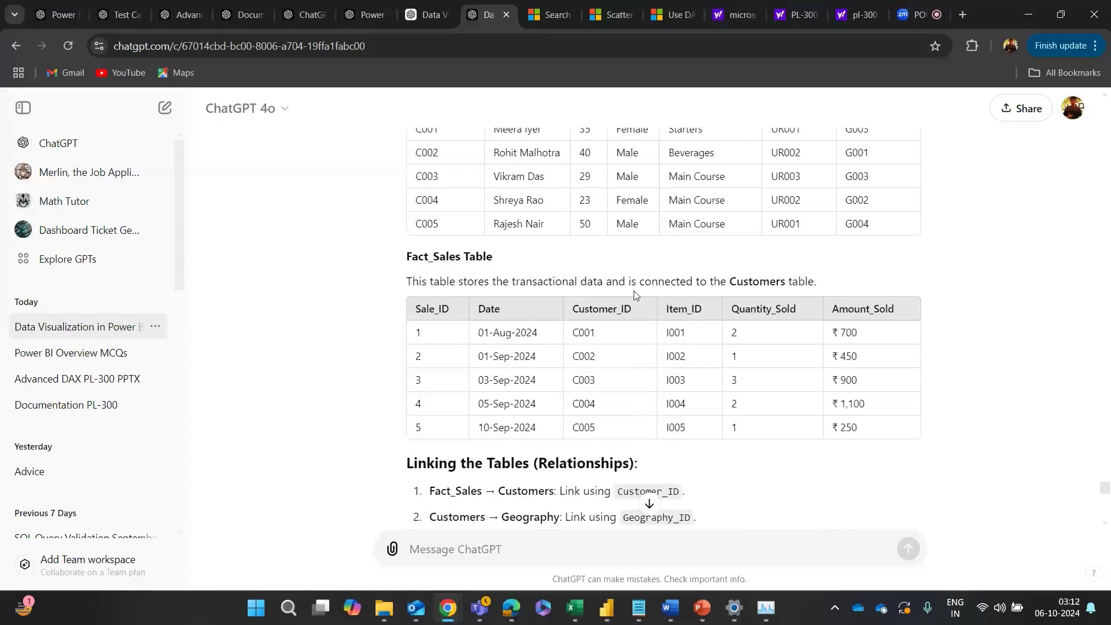
{"action": "scroll", "coordinate": [593, 392], "scroll_direction": "down", "scroll_amount": 3}
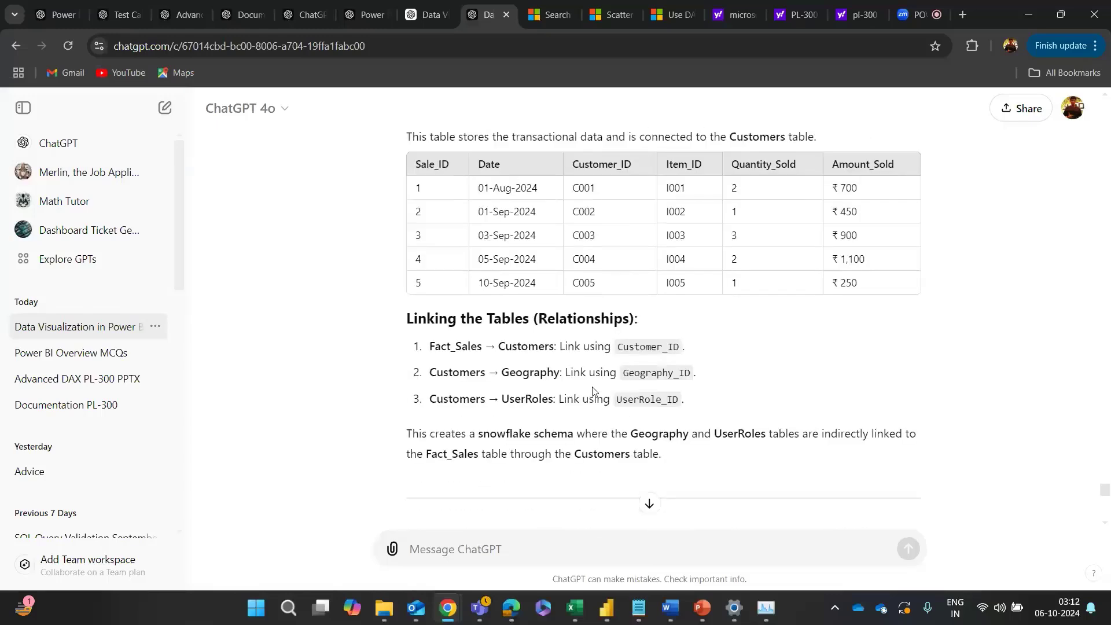
{"action": "scroll", "coordinate": [593, 391], "scroll_direction": "up", "scroll_amount": 2}
{"action": "scroll", "coordinate": [593, 391], "scroll_direction": "down", "scroll_amount": 8}
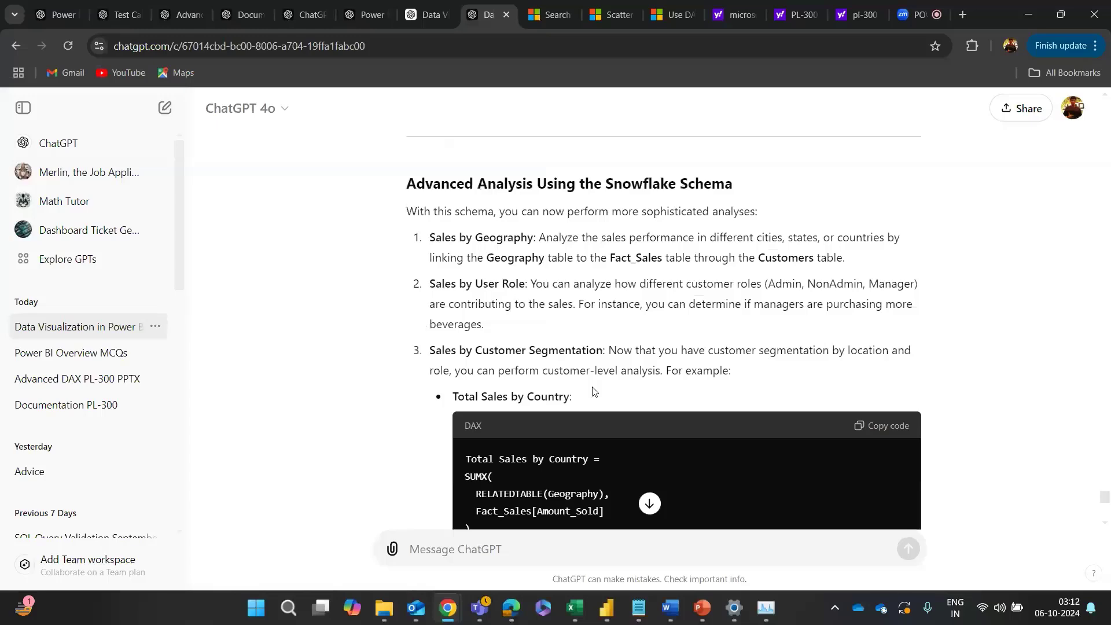
{"action": "scroll", "coordinate": [593, 392], "scroll_direction": "down", "scroll_amount": 7}
{"action": "scroll", "coordinate": [593, 392], "scroll_direction": "up", "scroll_amount": 7}
{"action": "scroll", "coordinate": [593, 392], "scroll_direction": "up", "scroll_amount": 5}
{"action": "scroll", "coordinate": [496, 498], "scroll_direction": "down", "scroll_amount": 3}
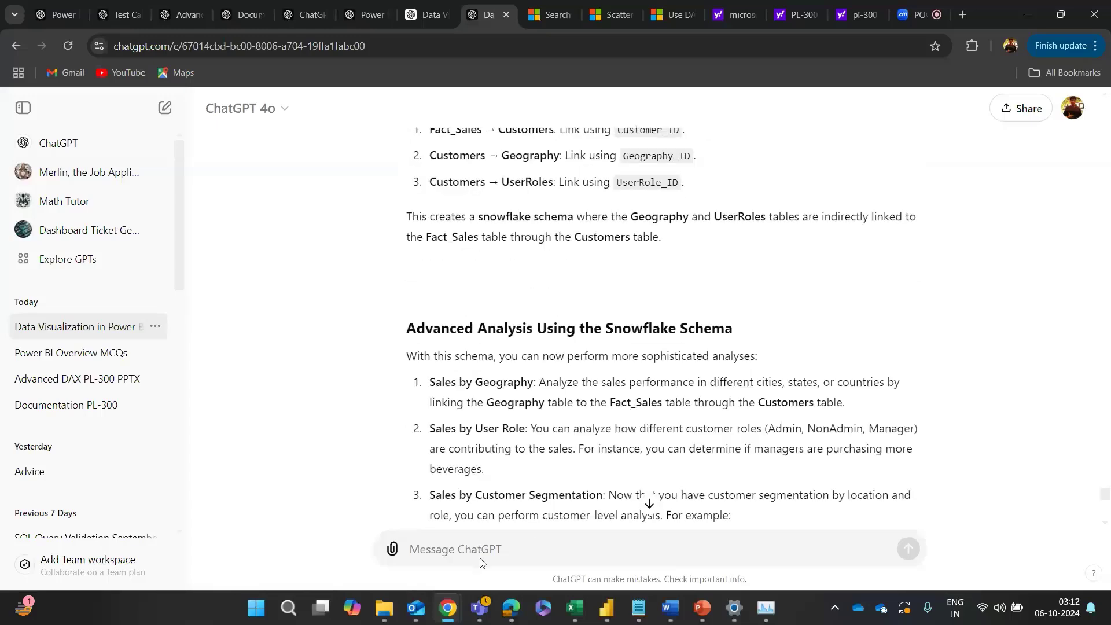
Step: Draft the follow-up message "make the tables correctly" in the chat without sending it
{"action": "left_click", "coordinate": [492, 543]}
{"action": "type", "text": "make th"}
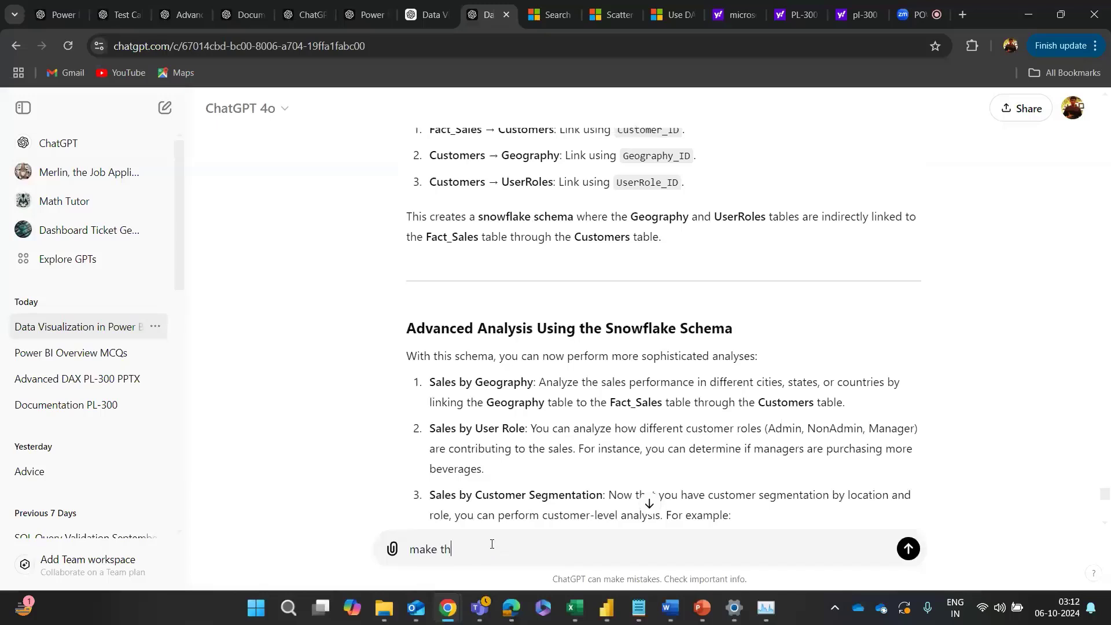
{"action": "type", "text": "e tables correctly"}
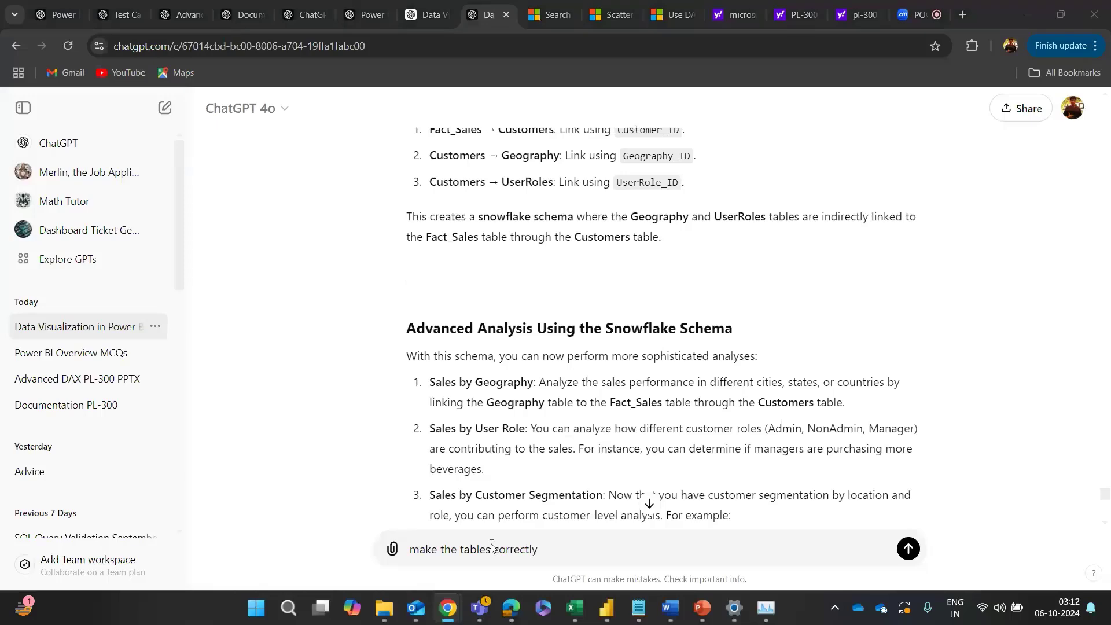
Step: Switch to the Cafe Report in Power BI and display the Customers table's rows
{"action": "key", "text": "alt+Tab"}
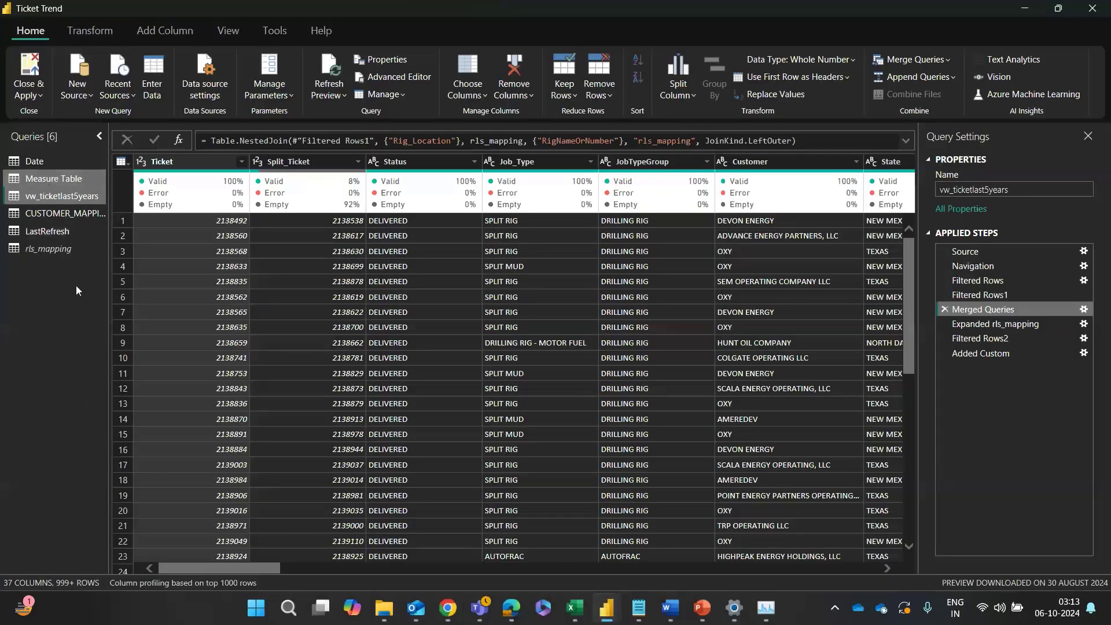
{"action": "key", "text": "alt+Tab"}
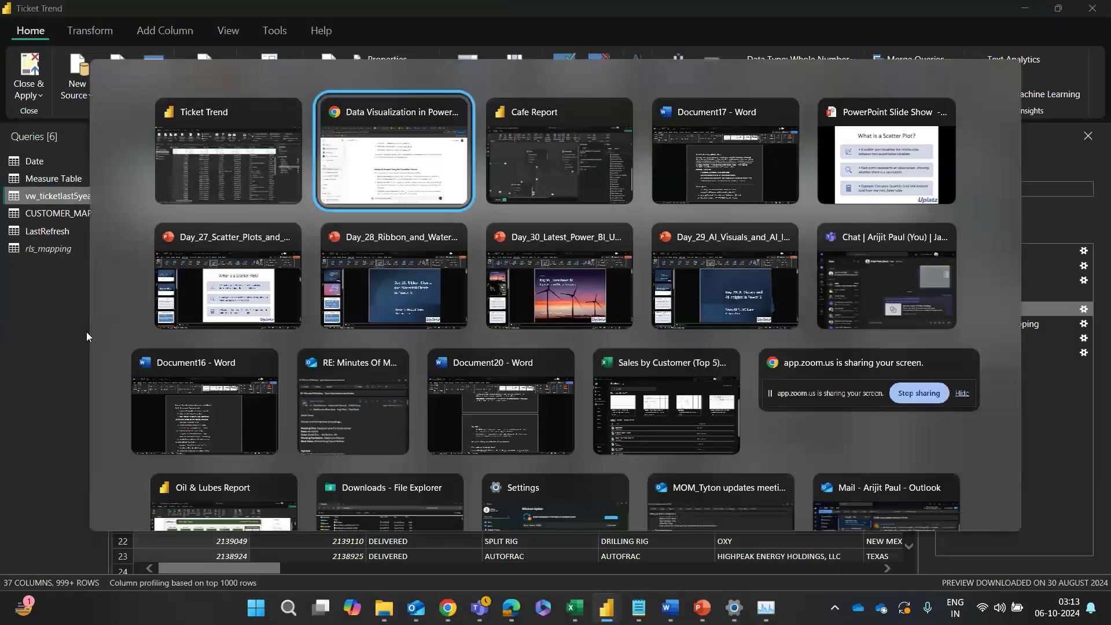
{"action": "left_click", "coordinate": [535, 155]}
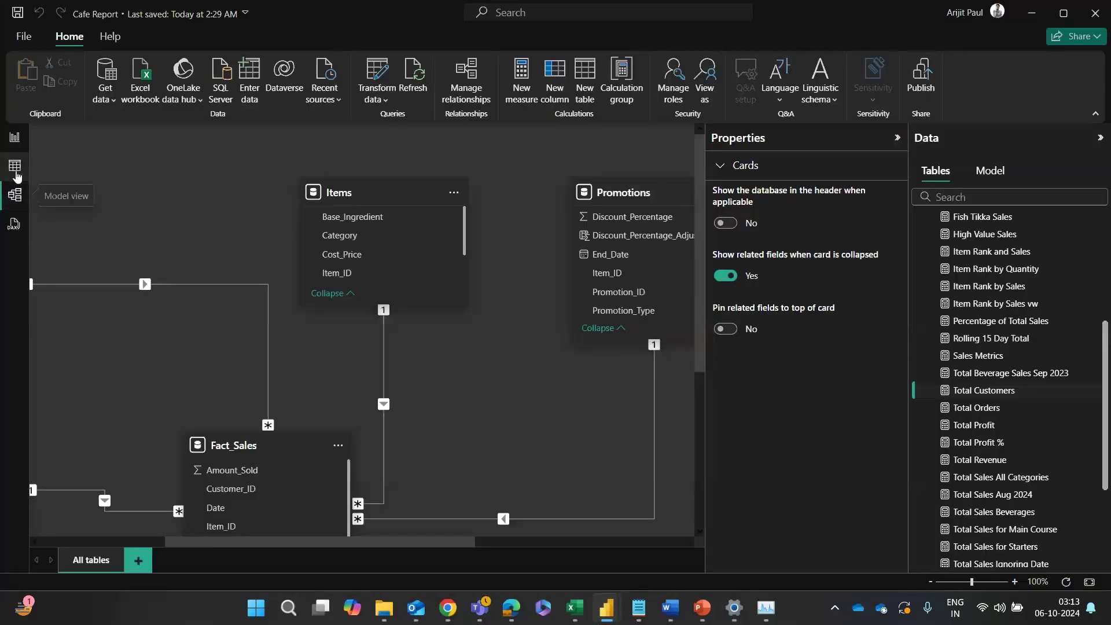
{"action": "left_click", "coordinate": [15, 169]}
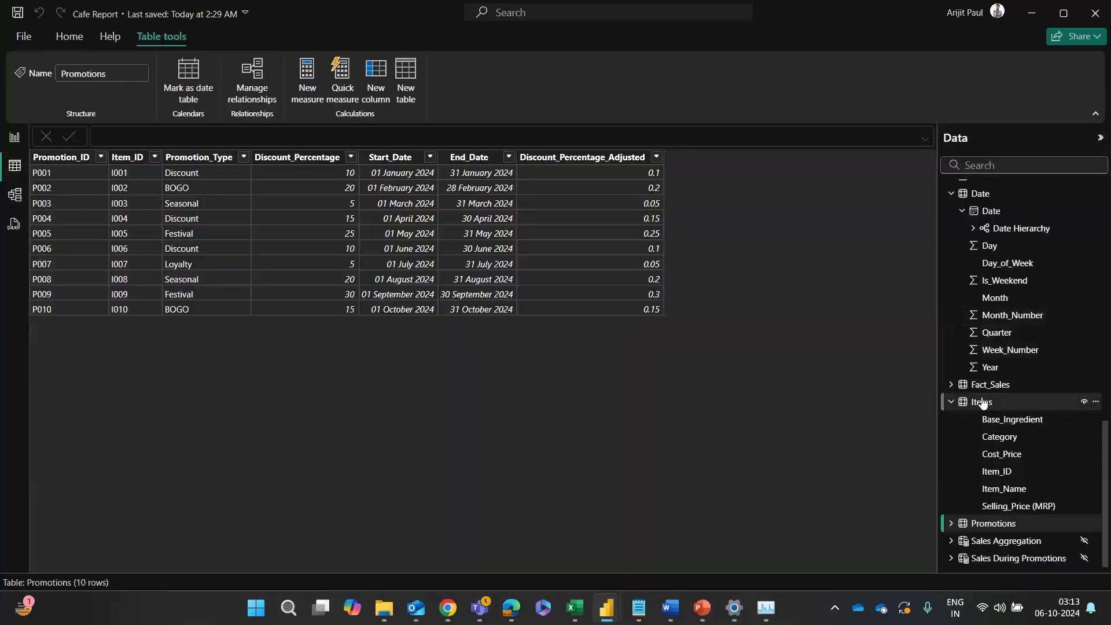
{"action": "scroll", "coordinate": [987, 418], "scroll_direction": "up", "scroll_amount": 4}
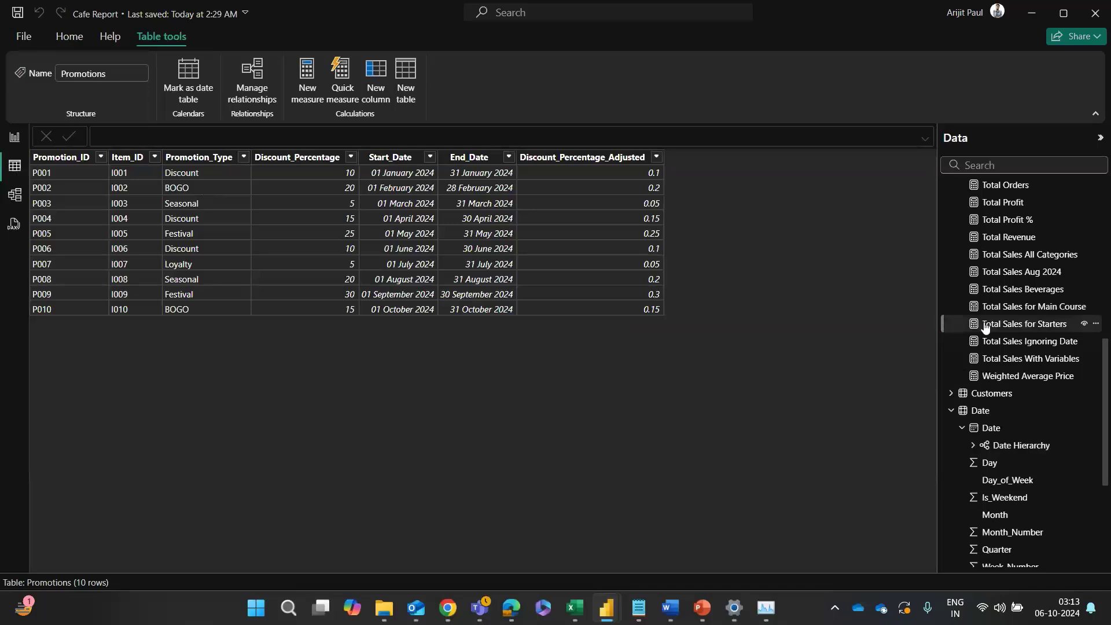
{"action": "left_click", "coordinate": [992, 394]}
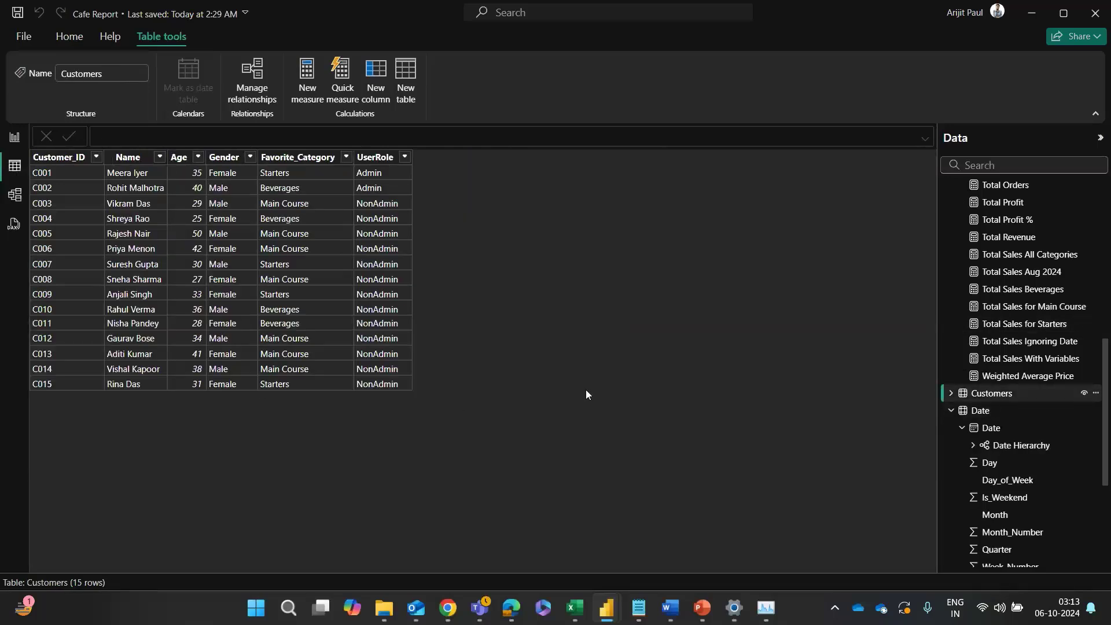
Step: Capture the Customers table as an image and send it in the ChatGPT chat with "make the tables correctly, there are 15 customers"
{"action": "key", "text": "super+shift+s"}
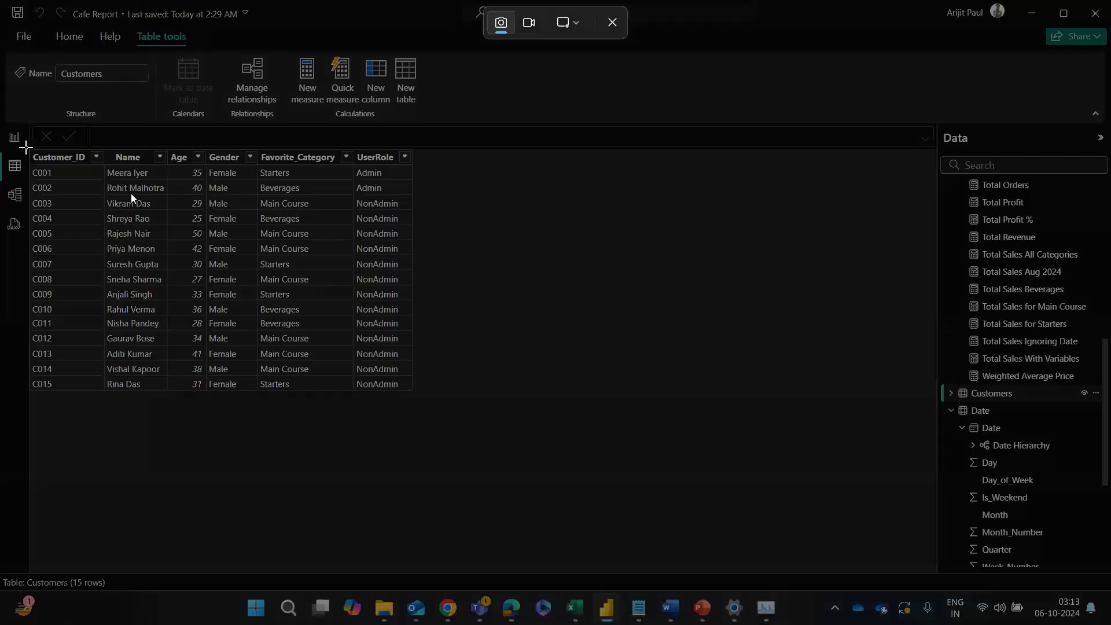
{"action": "left_click_drag", "start_coordinate": [25, 148], "coordinate": [426, 398]}
{"action": "key", "text": "super+Tab"}
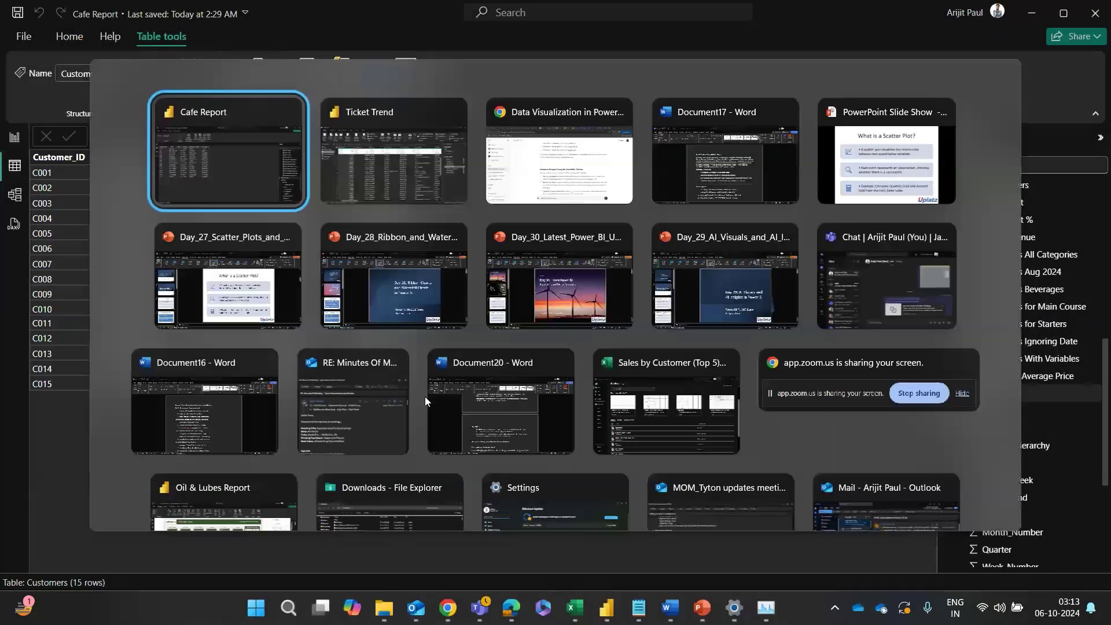
{"action": "key", "text": "Return"}
{"action": "key", "text": "ctrl+v"}
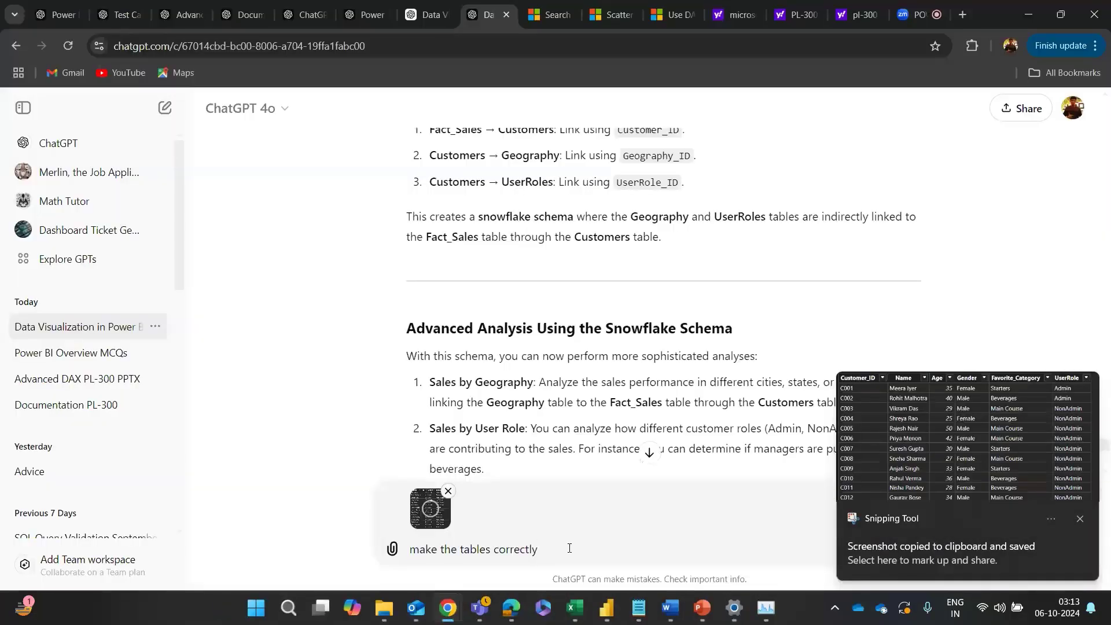
{"action": "type", "text": ", there are 15 customers"}
{"action": "key", "text": "Return"}
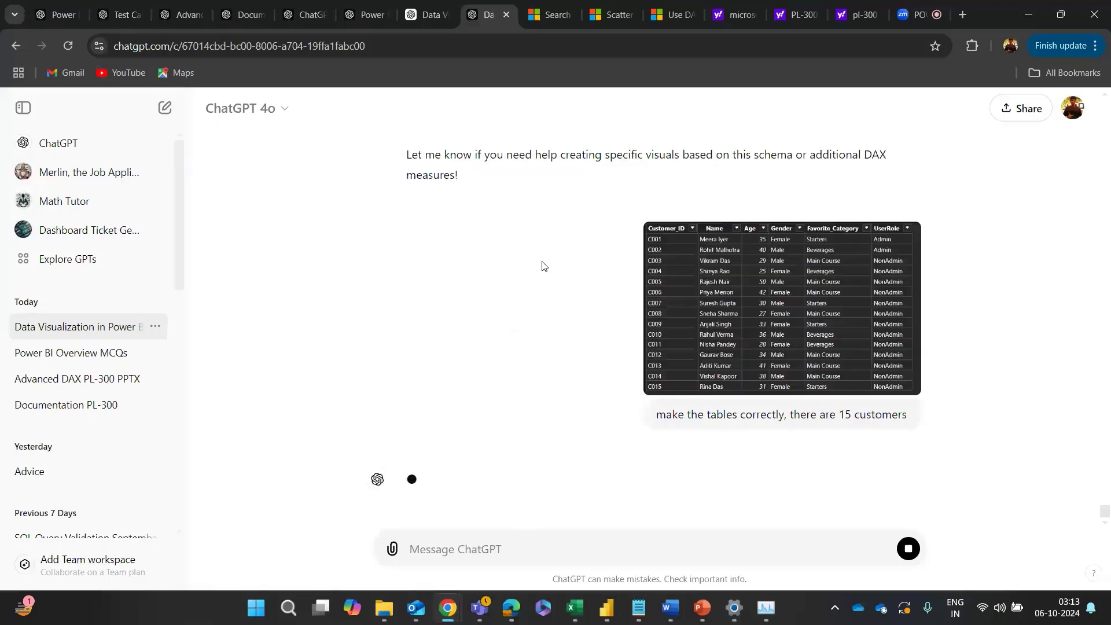
Step: Check the sent Customers table image at enlarged size and glance back over the preceding reply
{"action": "left_click", "coordinate": [670, 303]}
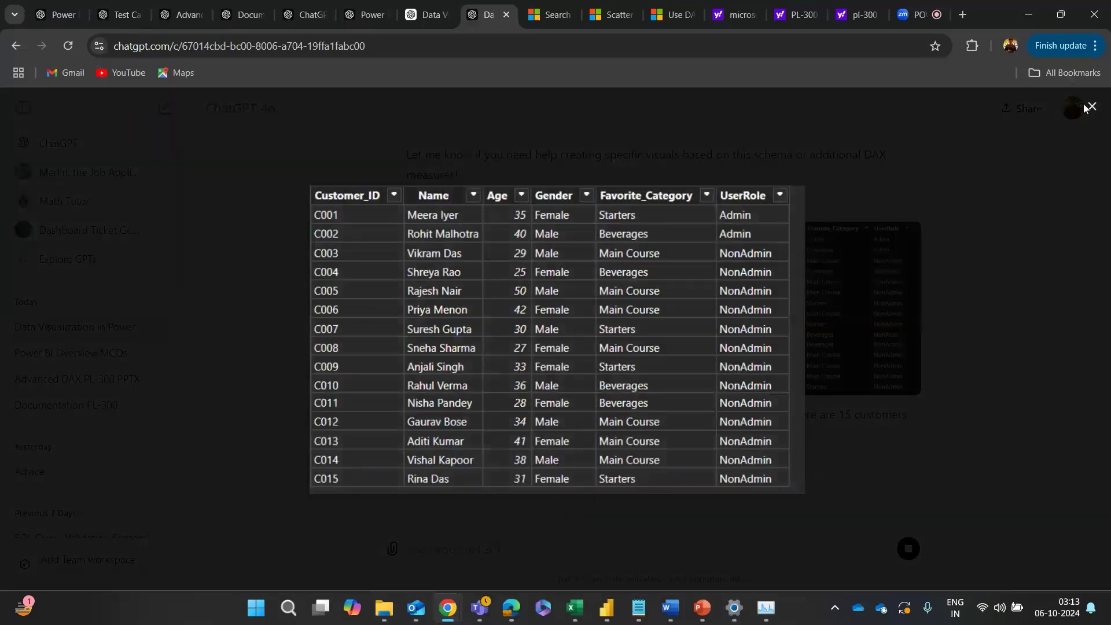
{"action": "left_click", "coordinate": [1085, 107]}
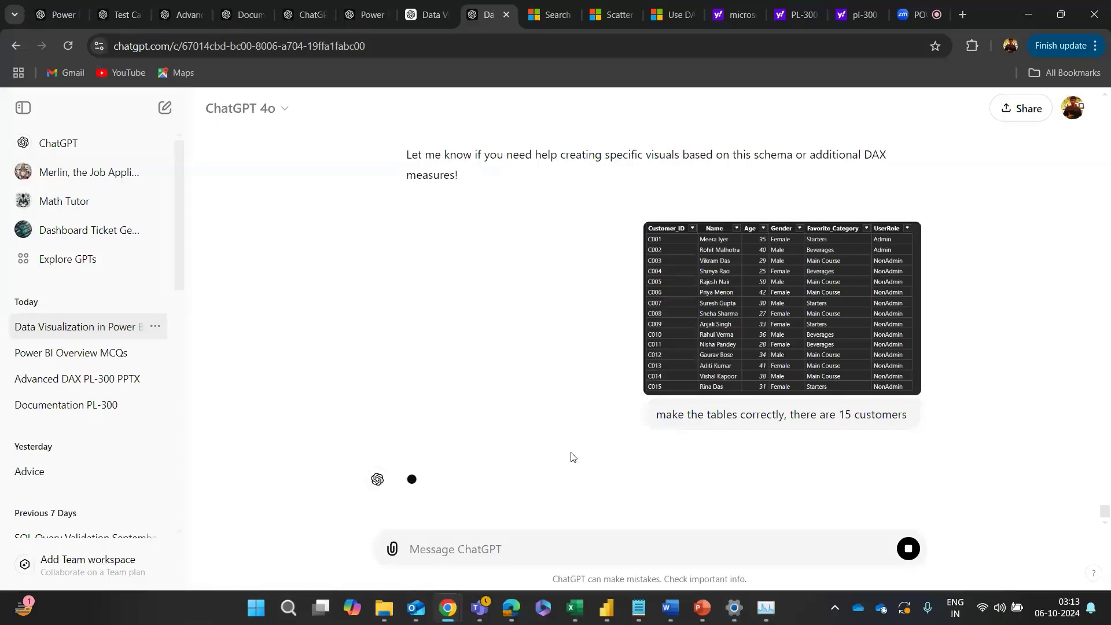
{"action": "scroll", "coordinate": [572, 457], "scroll_direction": "up", "scroll_amount": 6}
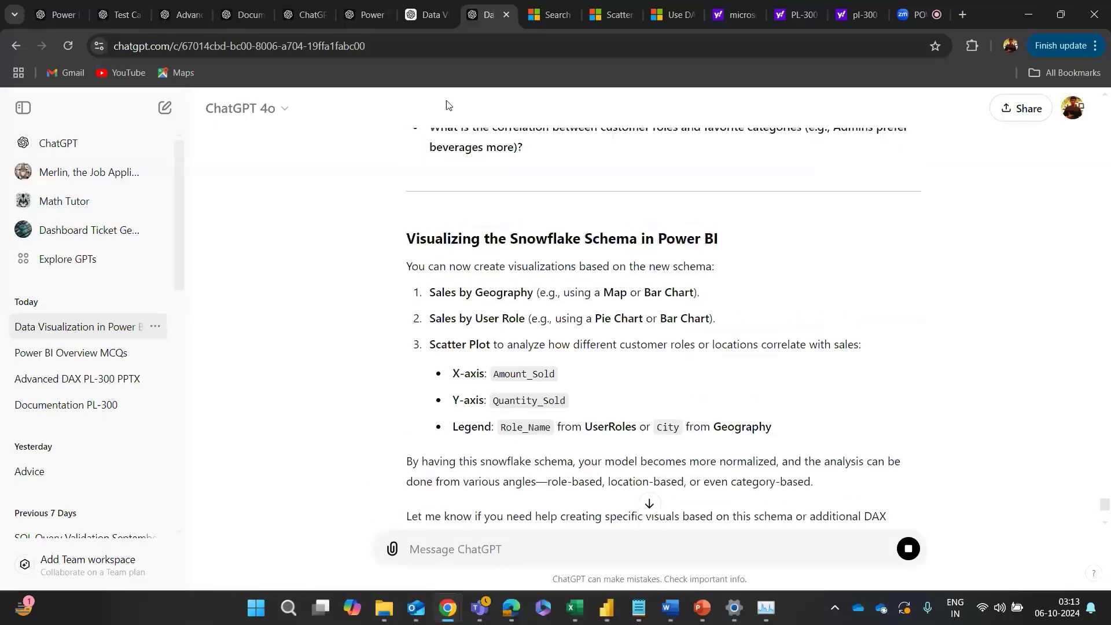
{"action": "scroll", "coordinate": [585, 463], "scroll_direction": "down", "scroll_amount": 6}
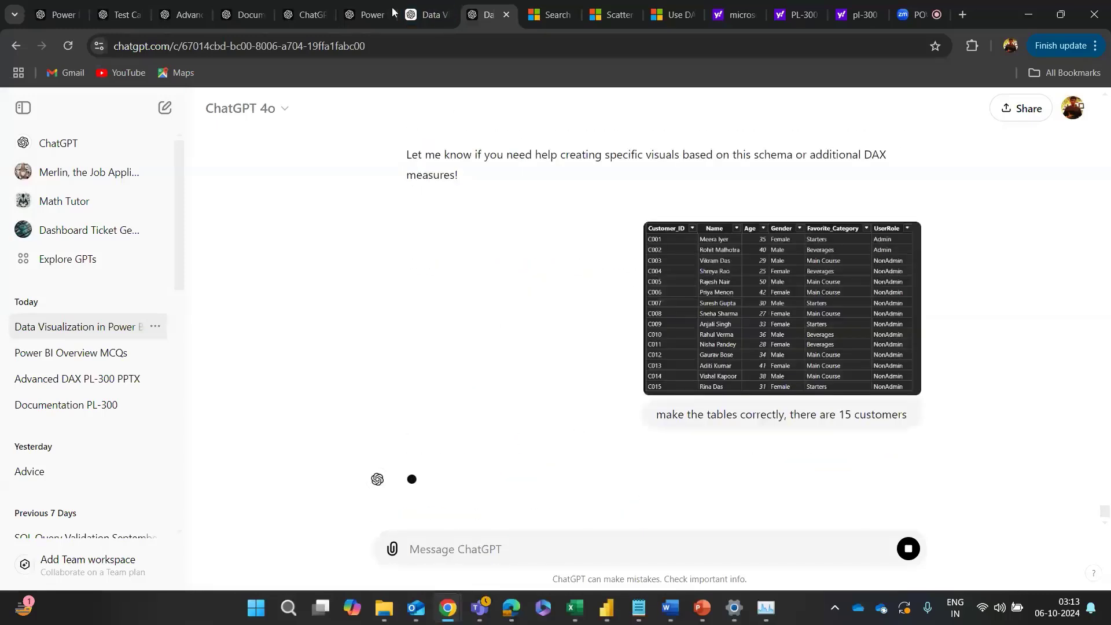
Step: In the other data visualization chat, review the DAX formulas for the new business metrics, from Gross Profit to Variance %
{"action": "left_click", "coordinate": [425, 17]}
{"action": "scroll", "coordinate": [419, 383], "scroll_direction": "up", "scroll_amount": 6}
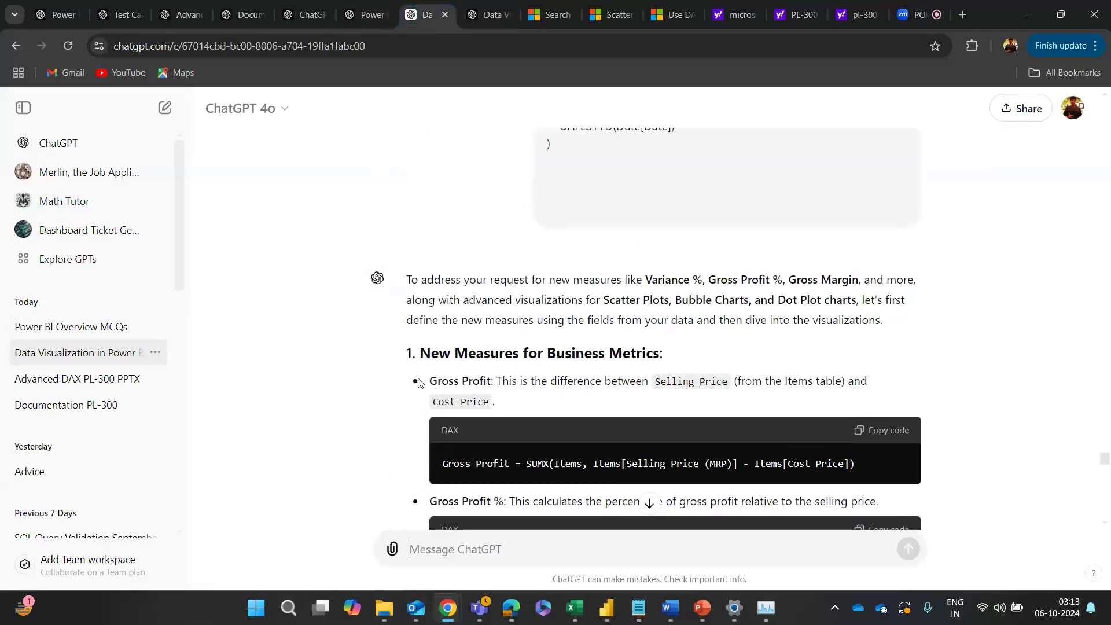
{"action": "scroll", "coordinate": [419, 383], "scroll_direction": "down", "scroll_amount": 5}
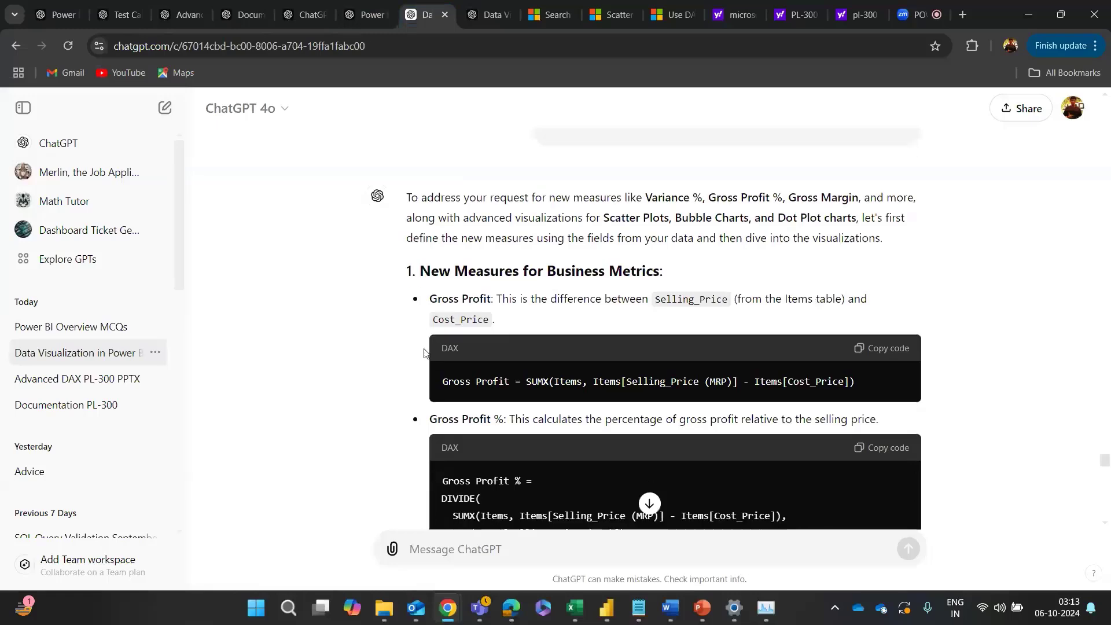
{"action": "scroll", "coordinate": [486, 434], "scroll_direction": "down", "scroll_amount": 2}
{"action": "scroll", "coordinate": [485, 429], "scroll_direction": "down", "scroll_amount": 5}
{"action": "scroll", "coordinate": [485, 429], "scroll_direction": "up", "scroll_amount": 8}
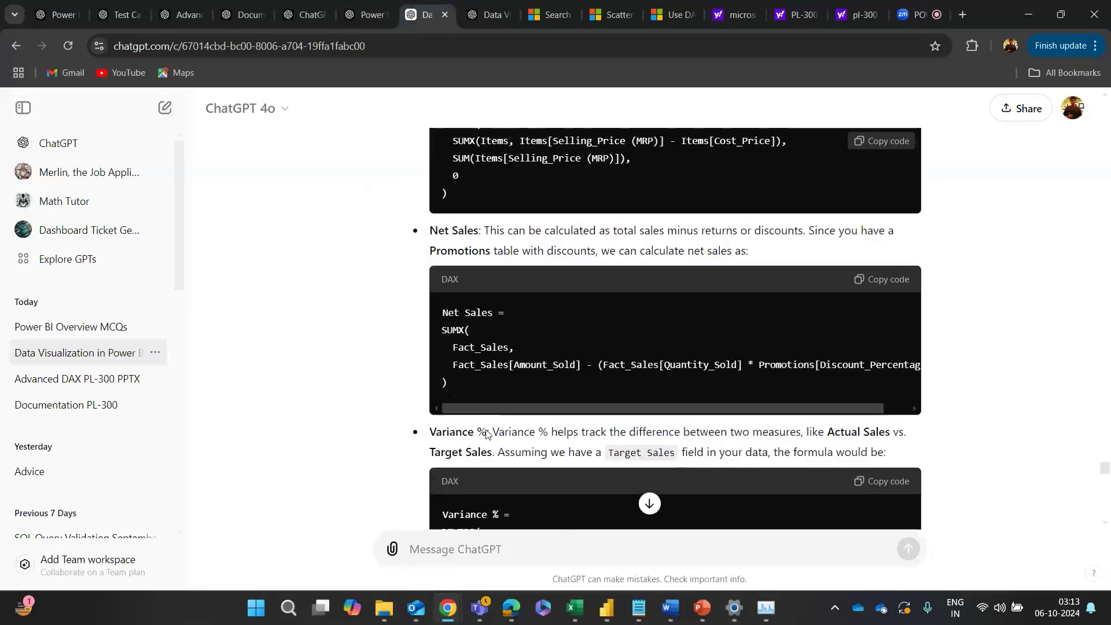
{"action": "scroll", "coordinate": [409, 409], "scroll_direction": "down", "scroll_amount": 3}
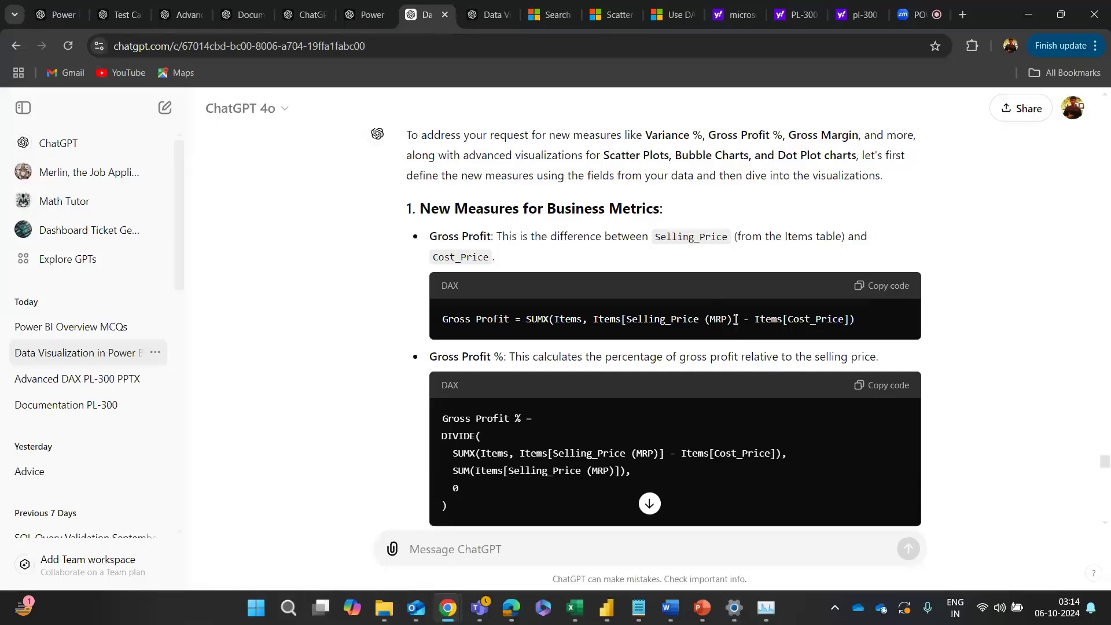
Step: Switch to the Cafe Report in Power BI and add a new report page named Day 27
{"action": "key", "text": "alt+Tab"}
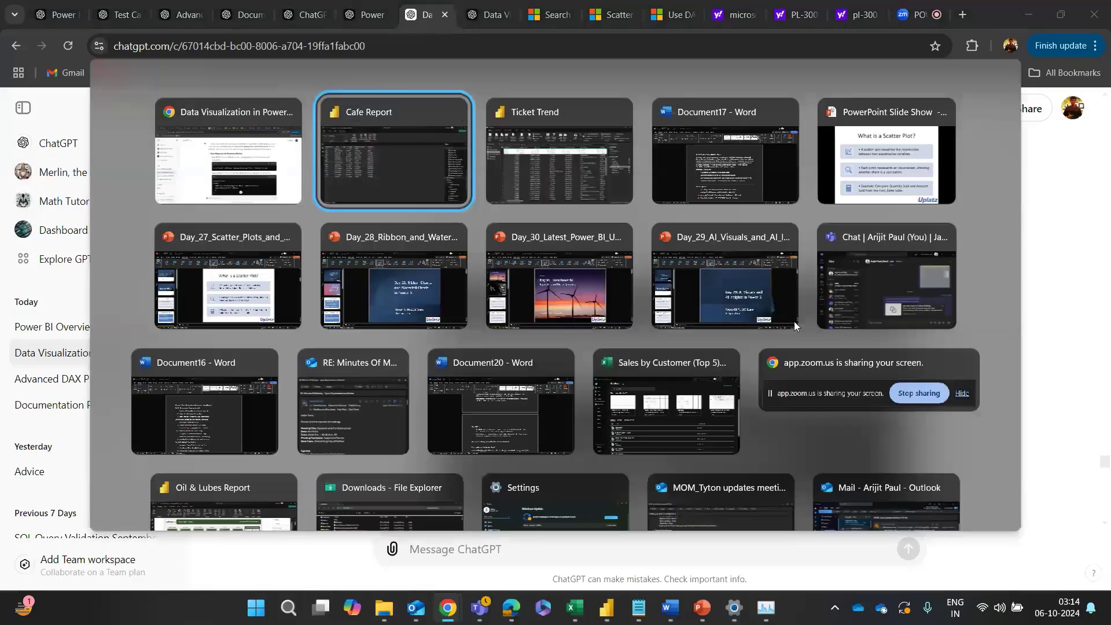
{"action": "key", "text": "alt+Tab"}
{"action": "left_click", "coordinate": [394, 168]}
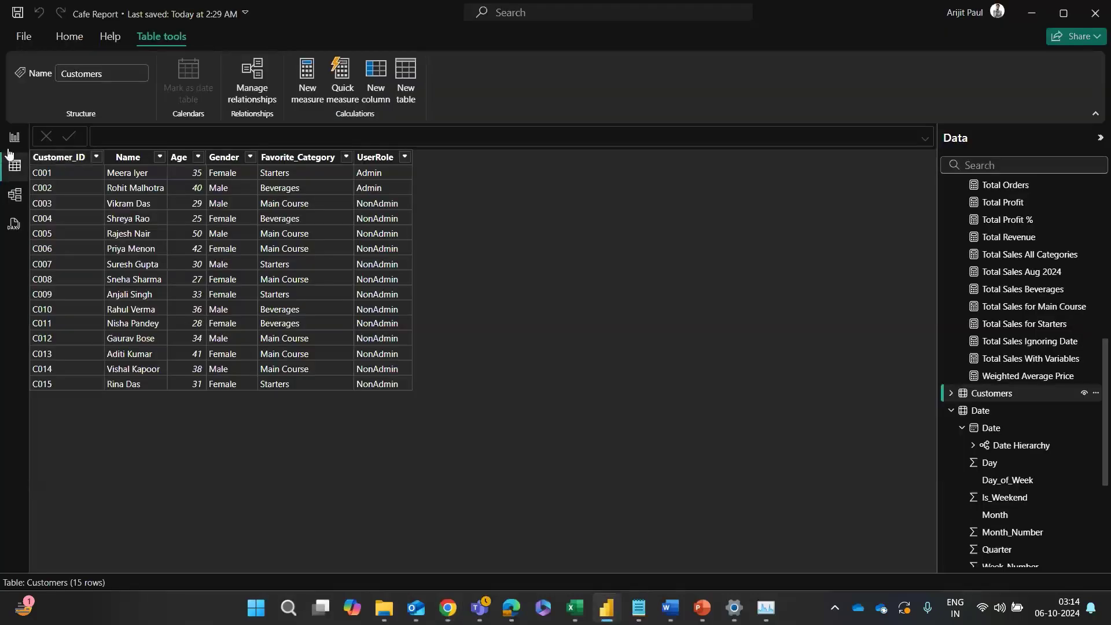
{"action": "left_click", "coordinate": [8, 142]}
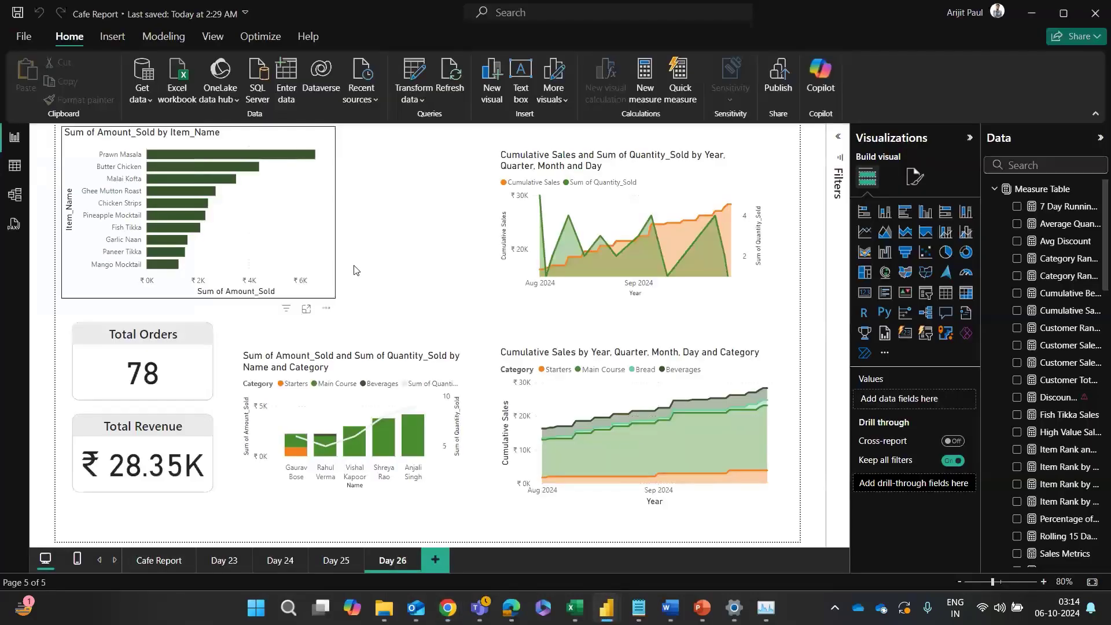
{"action": "left_click", "coordinate": [429, 564]}
{"action": "double_click", "coordinate": [446, 559]}
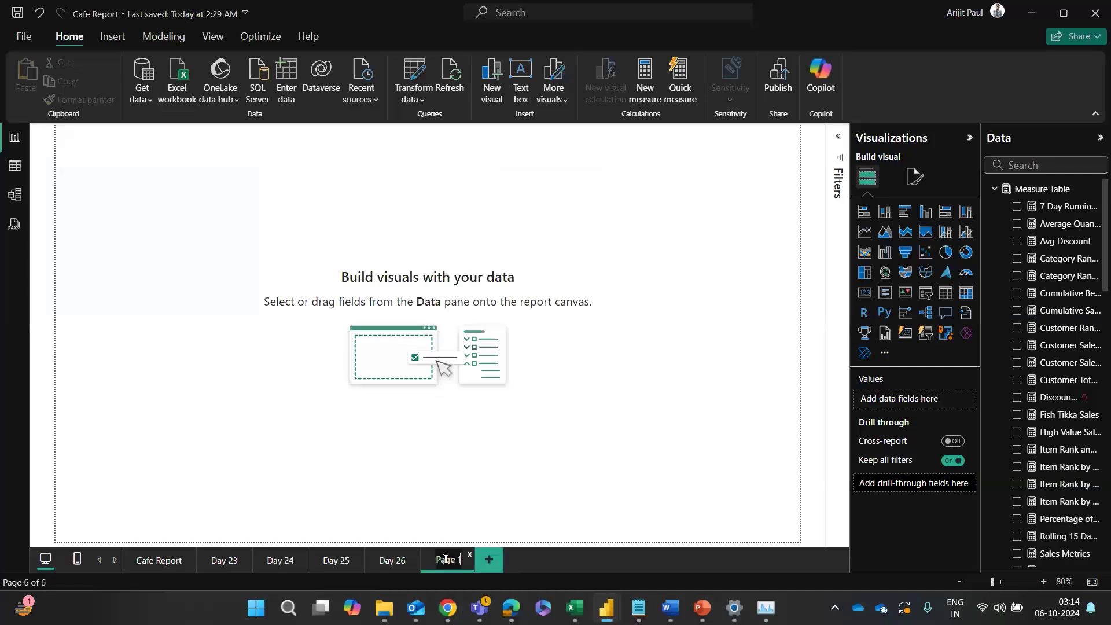
{"action": "key", "text": "BackSpace"}
{"action": "type", "text": "Day 27"}
{"action": "key", "text": "Return"}
Step: Create a measure in Measure Table: Gross Profit = SUMX(Items, Items[Selling_Price (MRP)] - Items[Cost_Price])
{"action": "left_click", "coordinate": [1018, 191]}
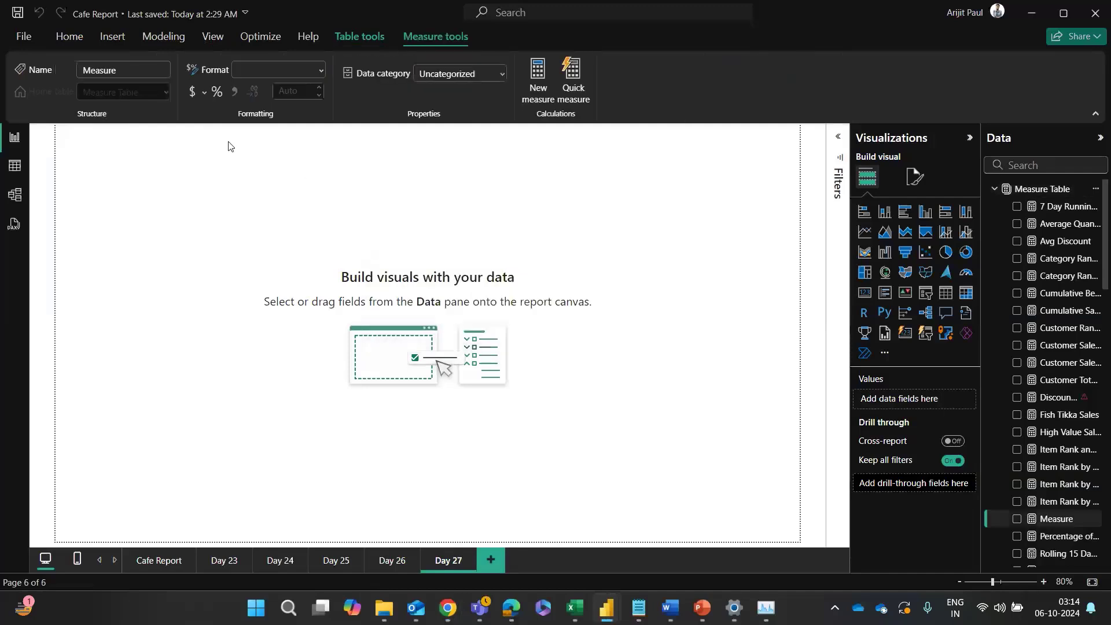
{"action": "key", "text": "ctrl+v"}
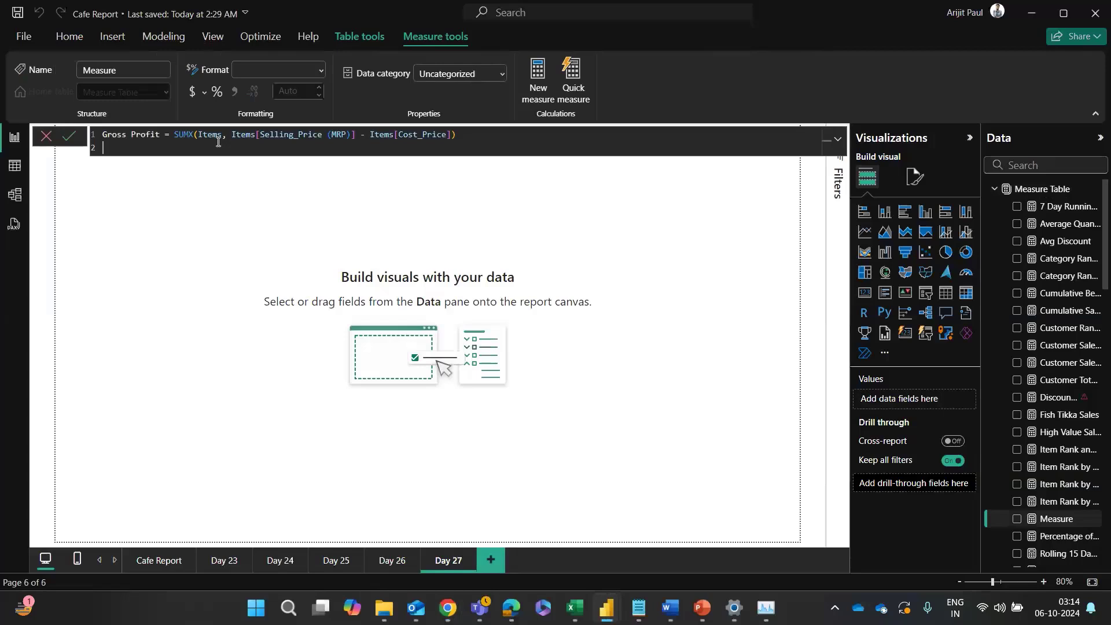
{"action": "key", "text": "BackSpace"}
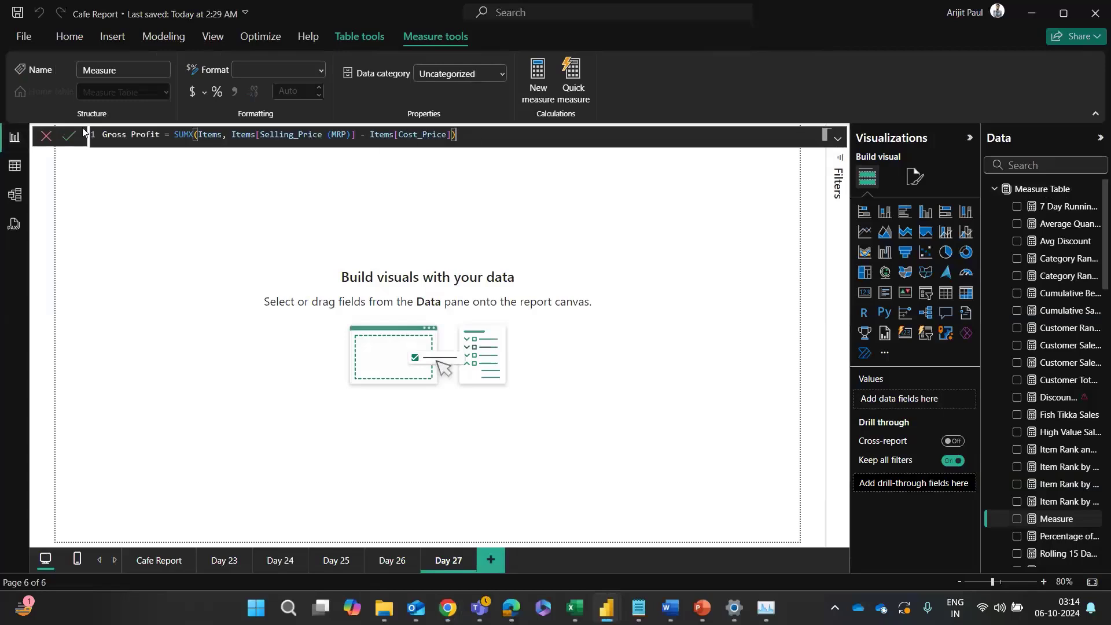
{"action": "left_click", "coordinate": [69, 135]}
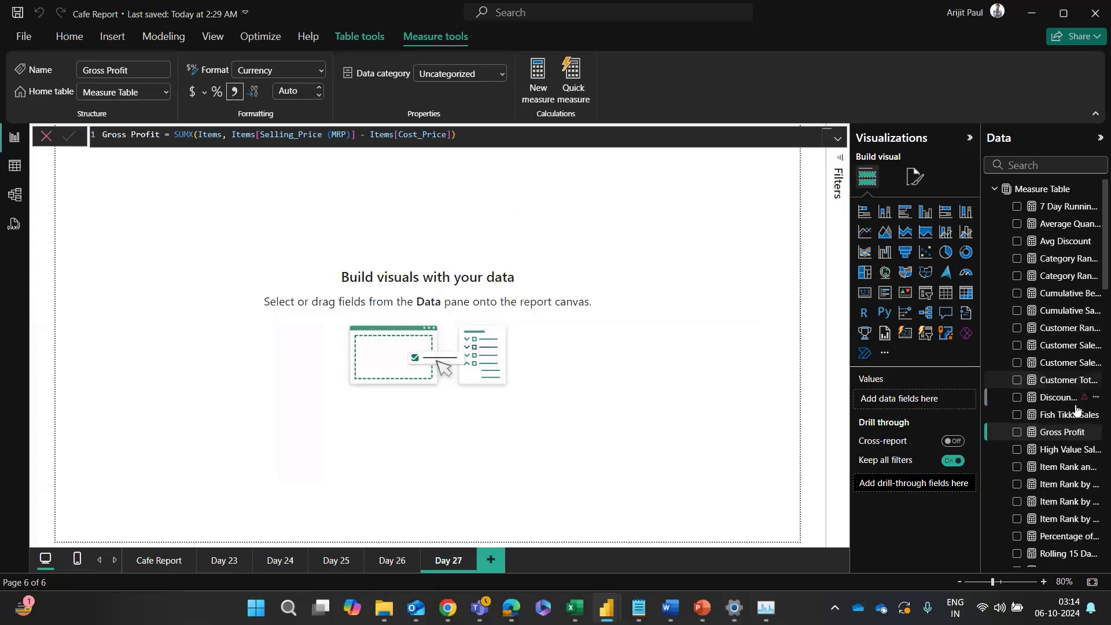
Step: Return to ChatGPT, read the description of Gross Profit % and copy its DAX formula
{"action": "key", "text": "alt+Tab"}
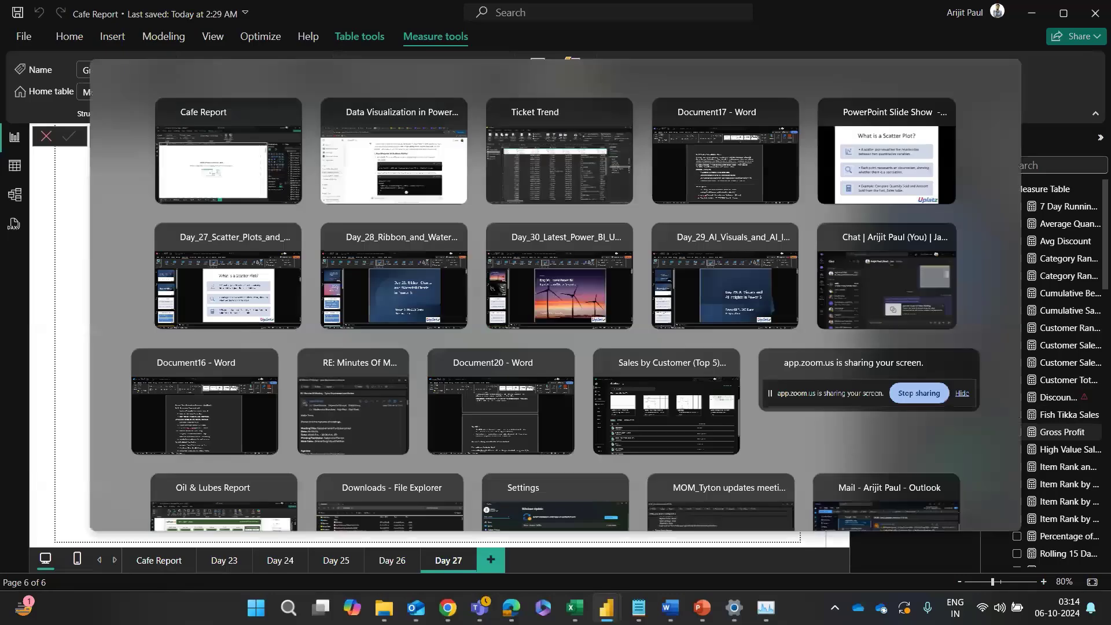
{"action": "left_click_drag", "start_coordinate": [509, 284], "coordinate": [897, 301]}
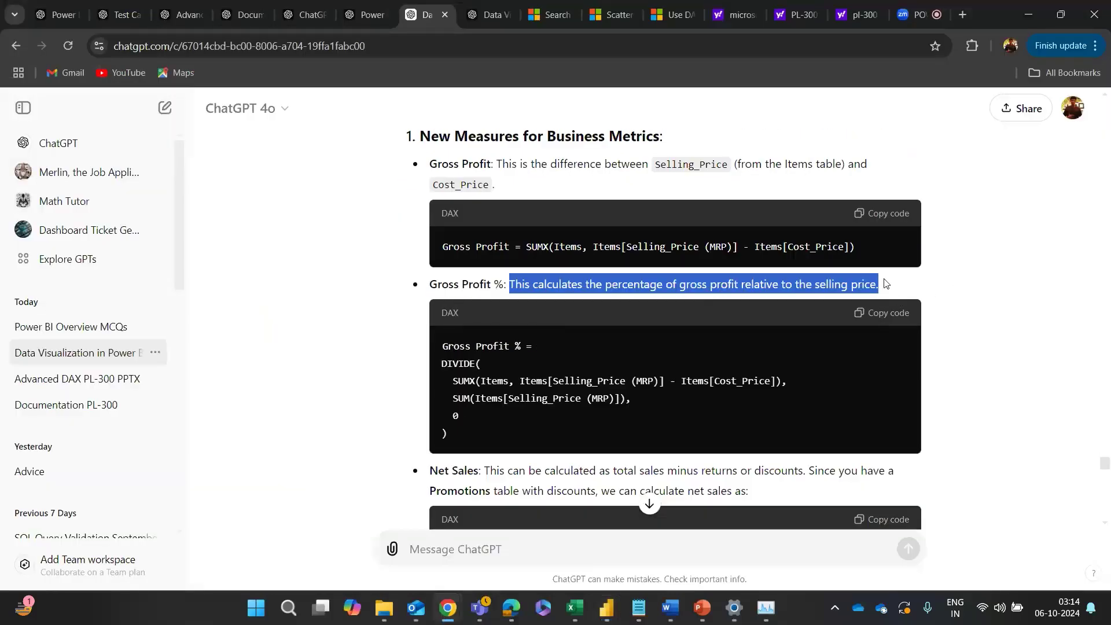
{"action": "left_click", "coordinate": [953, 299]}
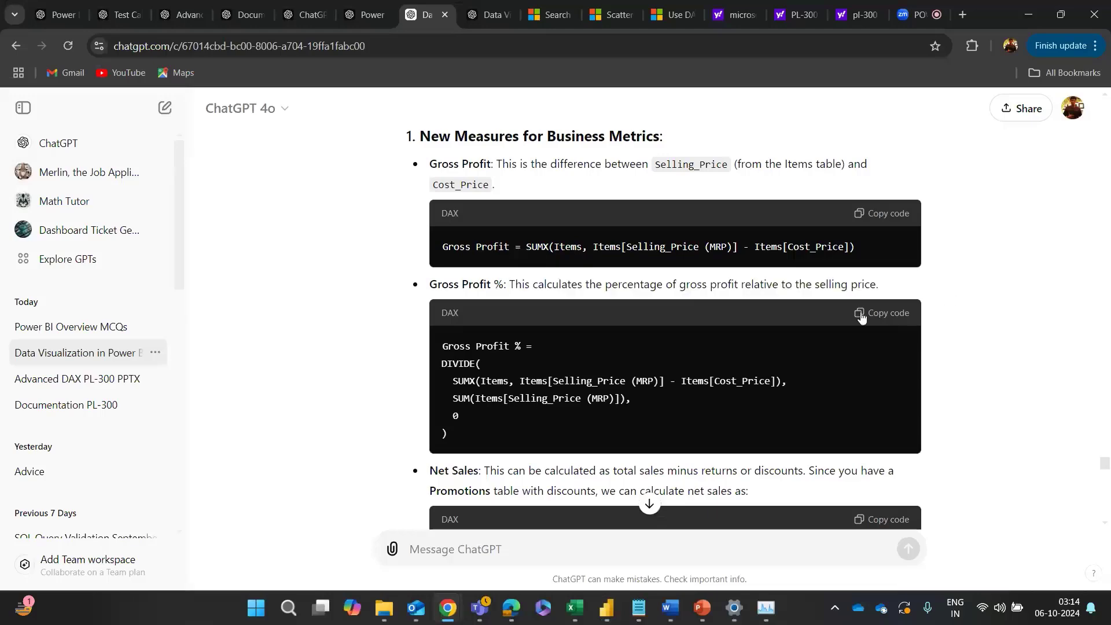
{"action": "left_click", "coordinate": [861, 315]}
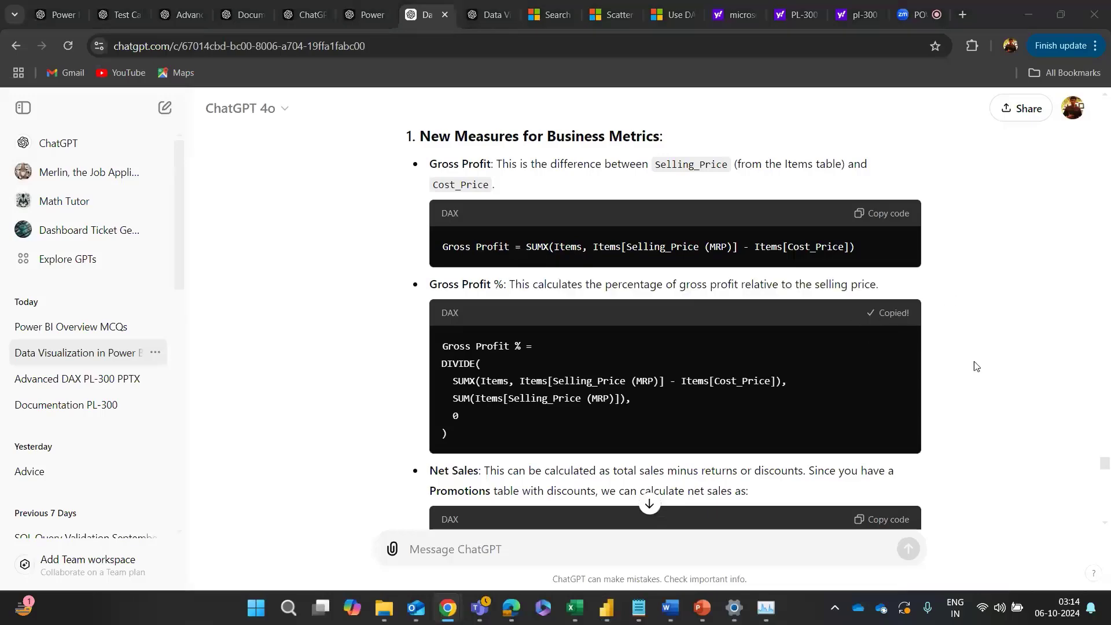
Step: In the Cafe Report, copy the Total Revenue card from the Day 26 page to Day 27 and place it near the canvas's upper-left corner
{"action": "key", "text": "alt+Tab"}
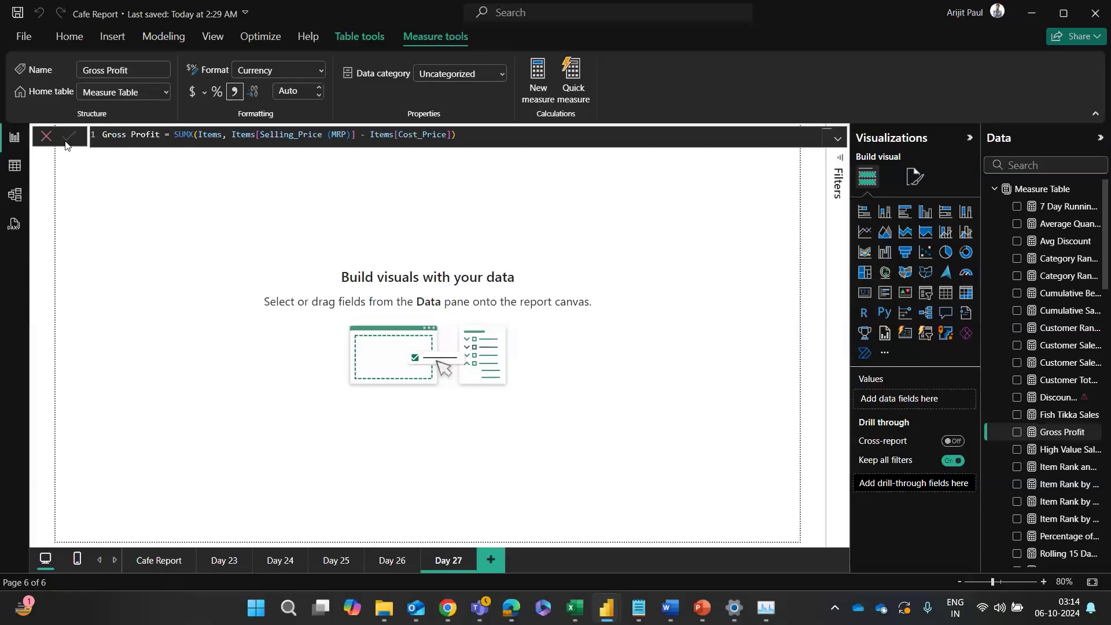
{"action": "left_click", "coordinate": [68, 137]}
{"action": "left_click", "coordinate": [399, 561]}
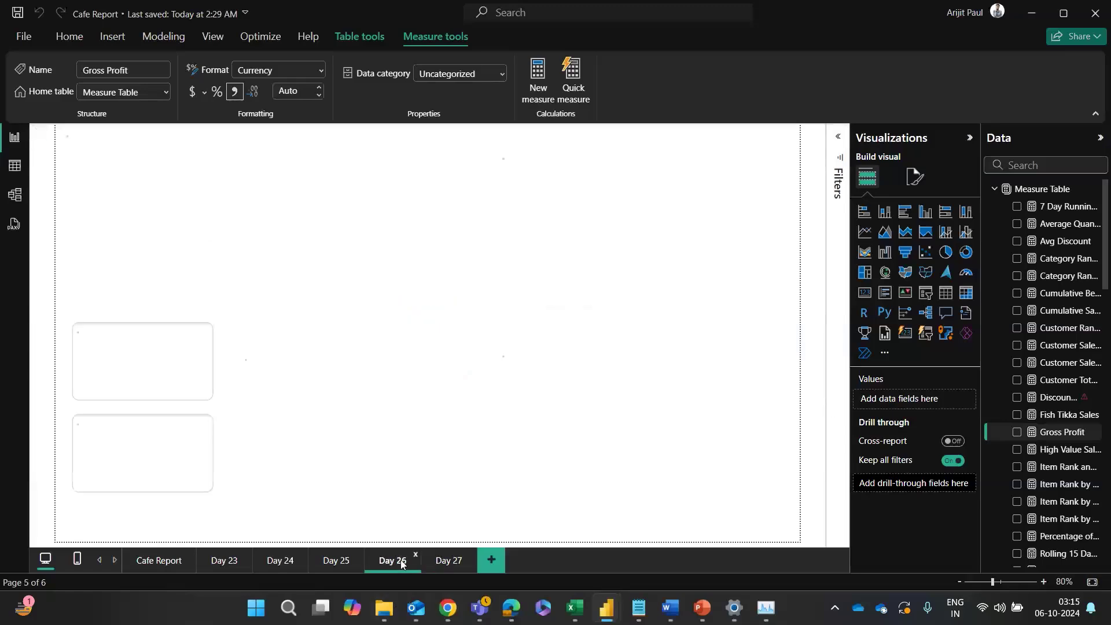
{"action": "left_click", "coordinate": [112, 435]}
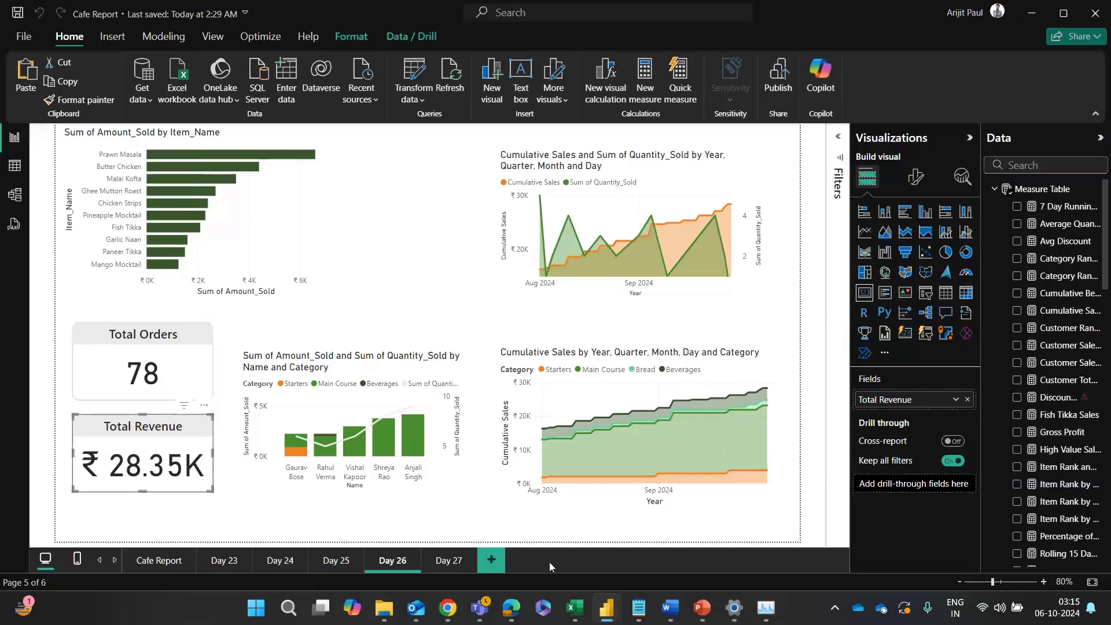
{"action": "left_click", "coordinate": [442, 562]}
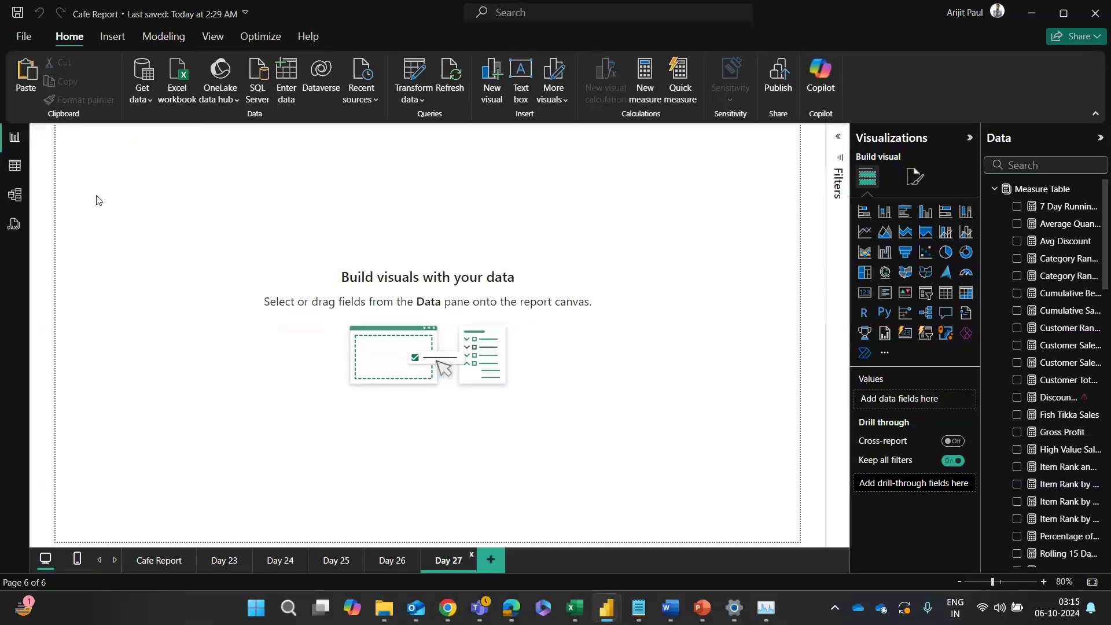
{"action": "key", "text": "ctrl+v"}
{"action": "left_click_drag", "start_coordinate": [148, 409], "coordinate": [154, 186]}
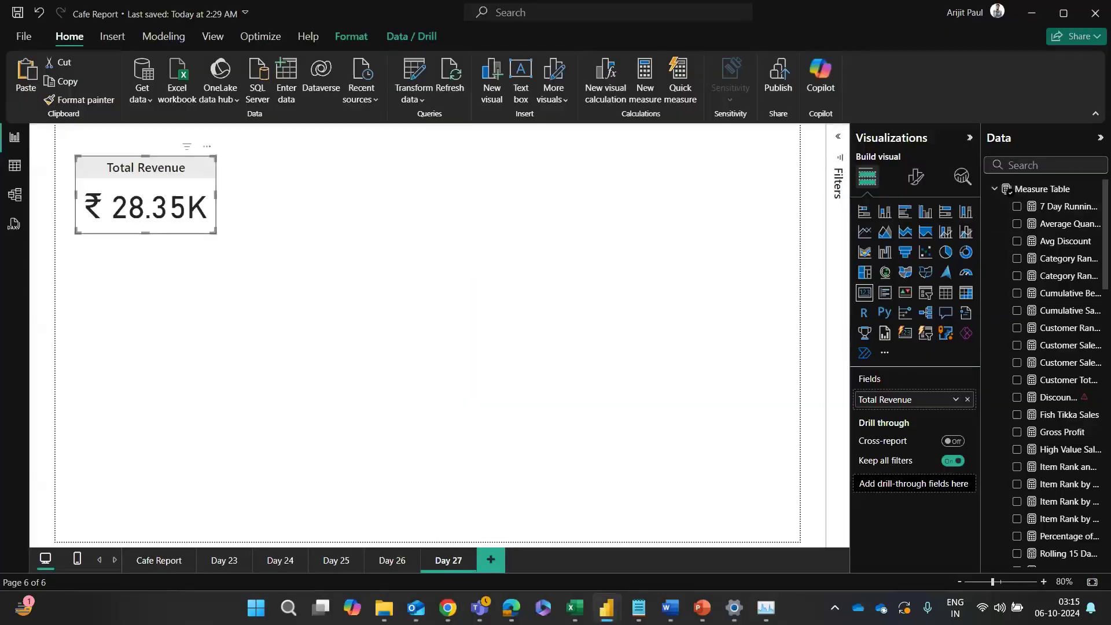
Step: Replace the copied card's field with the Gross Profit measure from Measure Table
{"action": "left_click", "coordinate": [1028, 166]}
{"action": "type", "text": "gross"}
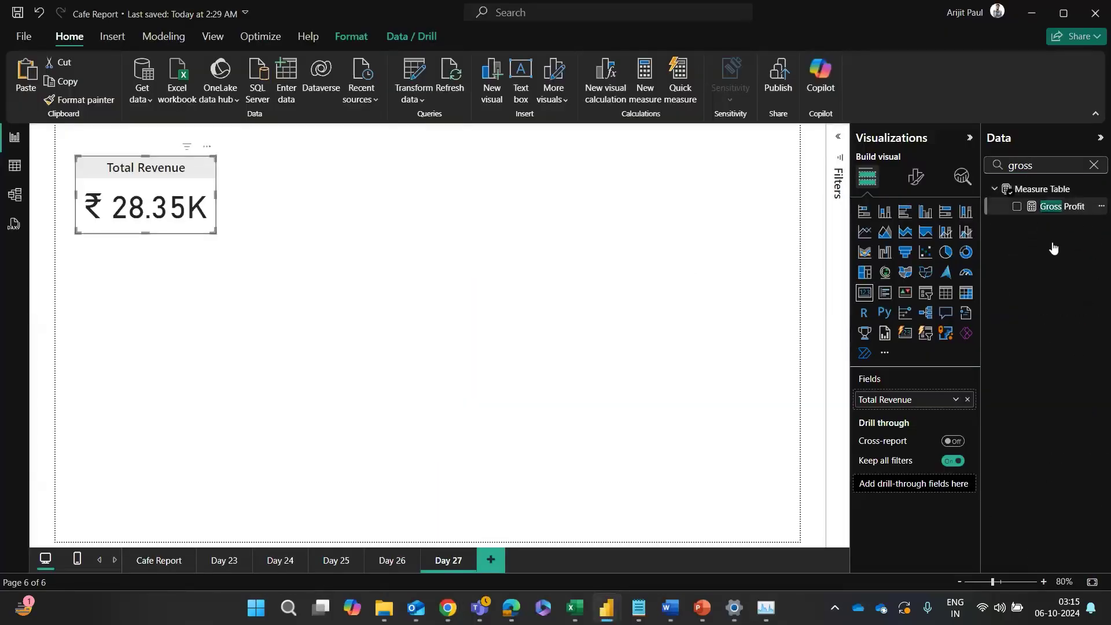
{"action": "left_click_drag", "start_coordinate": [1061, 207], "coordinate": [925, 399]}
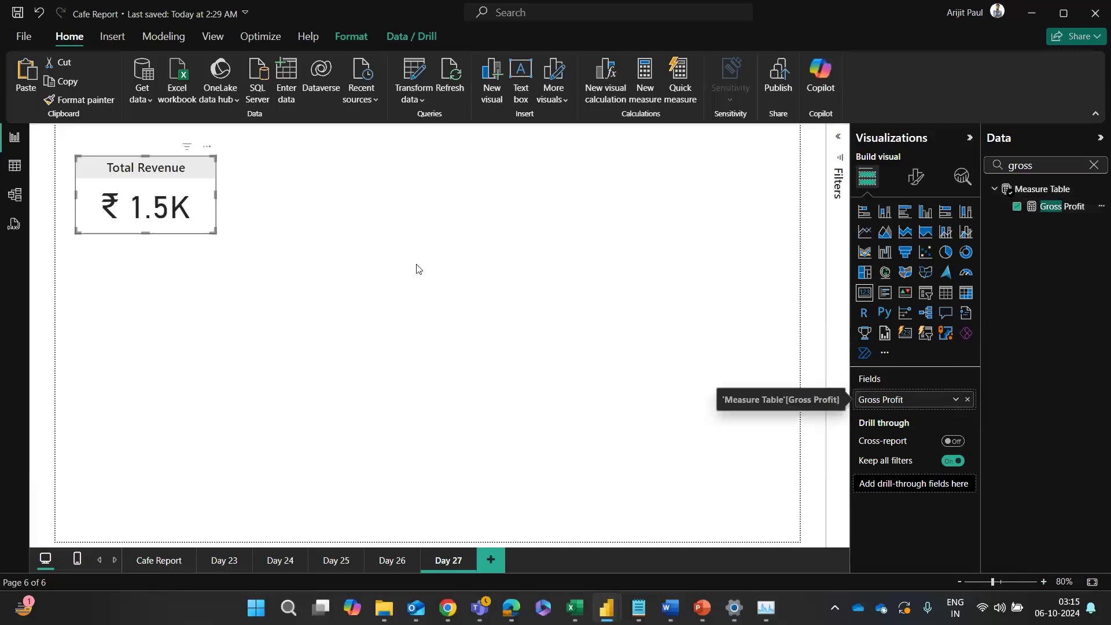
Step: Change the card's title text to Gross Profit
{"action": "double_click", "coordinate": [901, 399]}
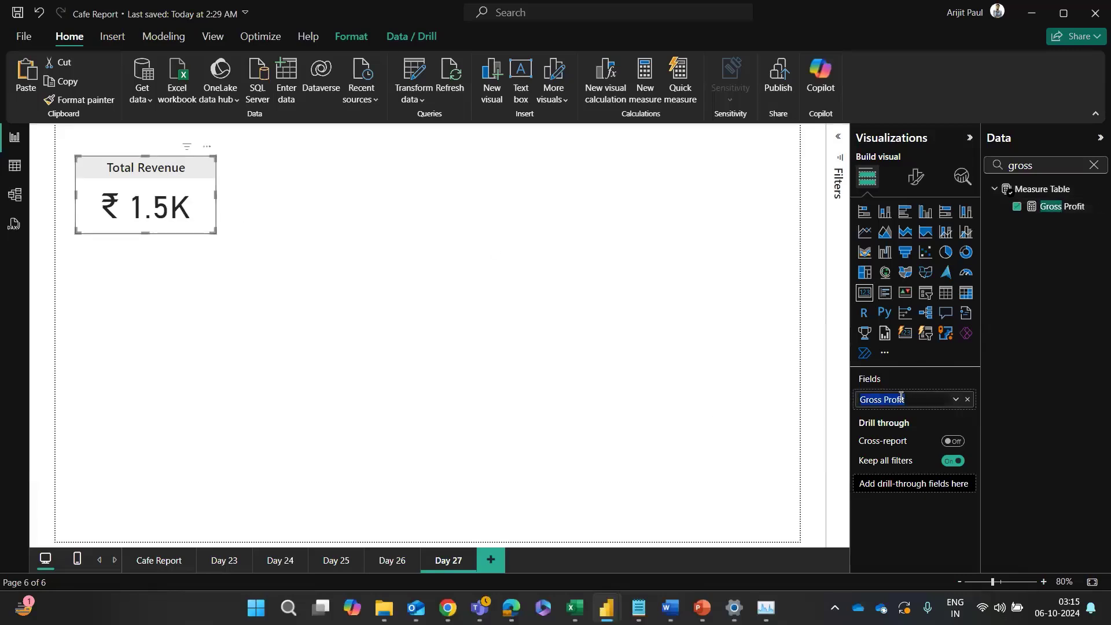
{"action": "left_click", "coordinate": [915, 176]}
{"action": "left_click", "coordinate": [914, 241]}
{"action": "left_click", "coordinate": [880, 304]}
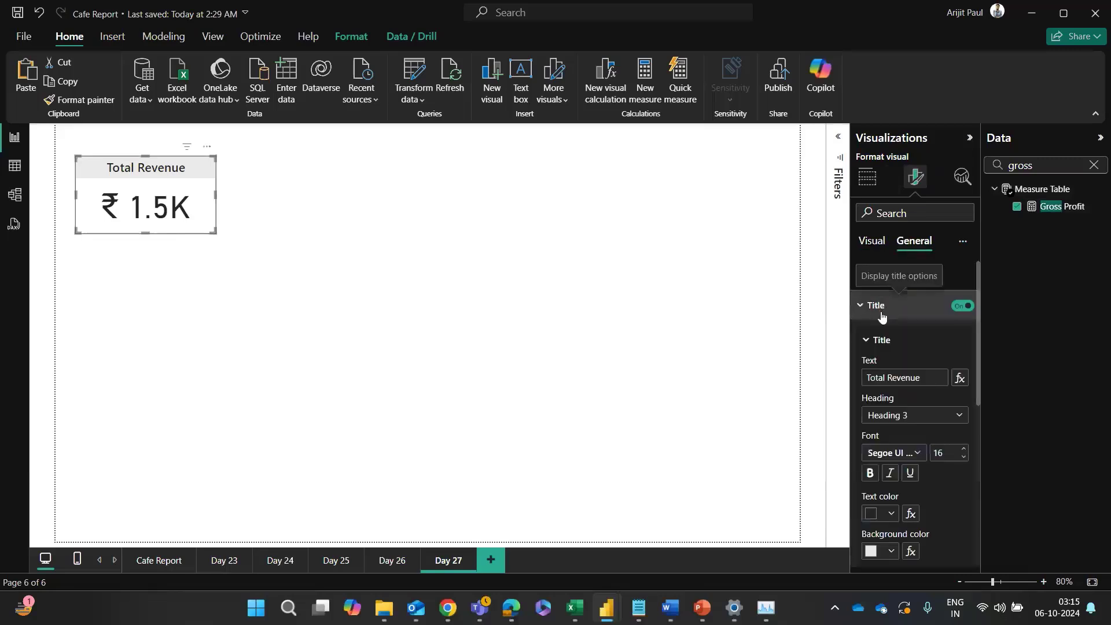
{"action": "triple_click", "coordinate": [915, 377]}
{"action": "key", "text": "ctrl+v"}
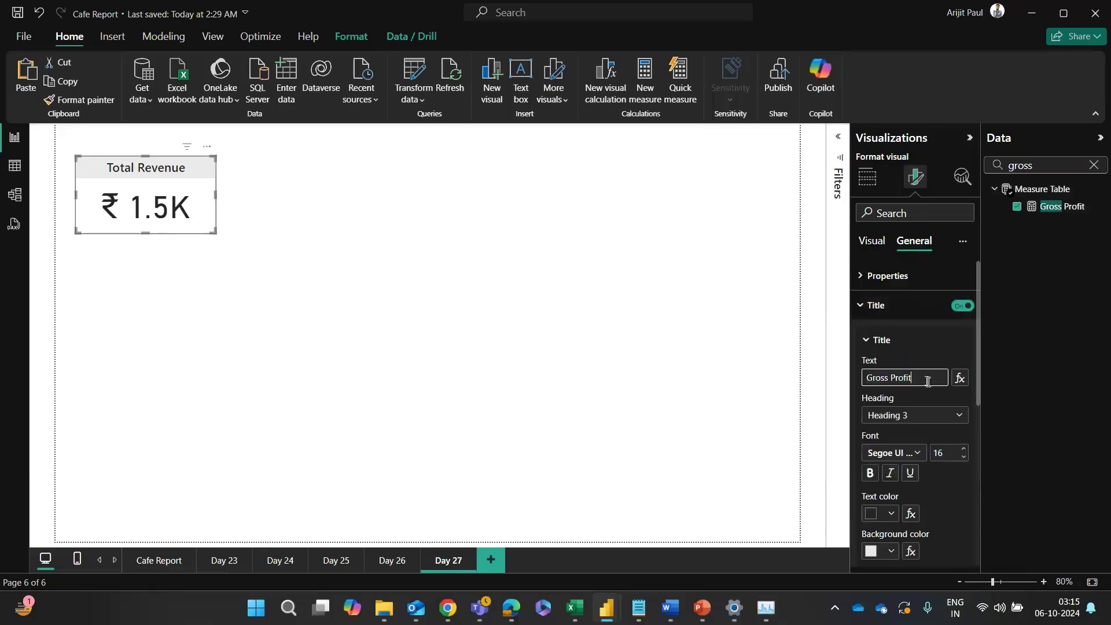
{"action": "left_click", "coordinate": [496, 329]}
Step: Display the Gross Profit measure's formula, and in ChatGPT read the Net Sales description and copy its DAX code
{"action": "left_click", "coordinate": [204, 220]}
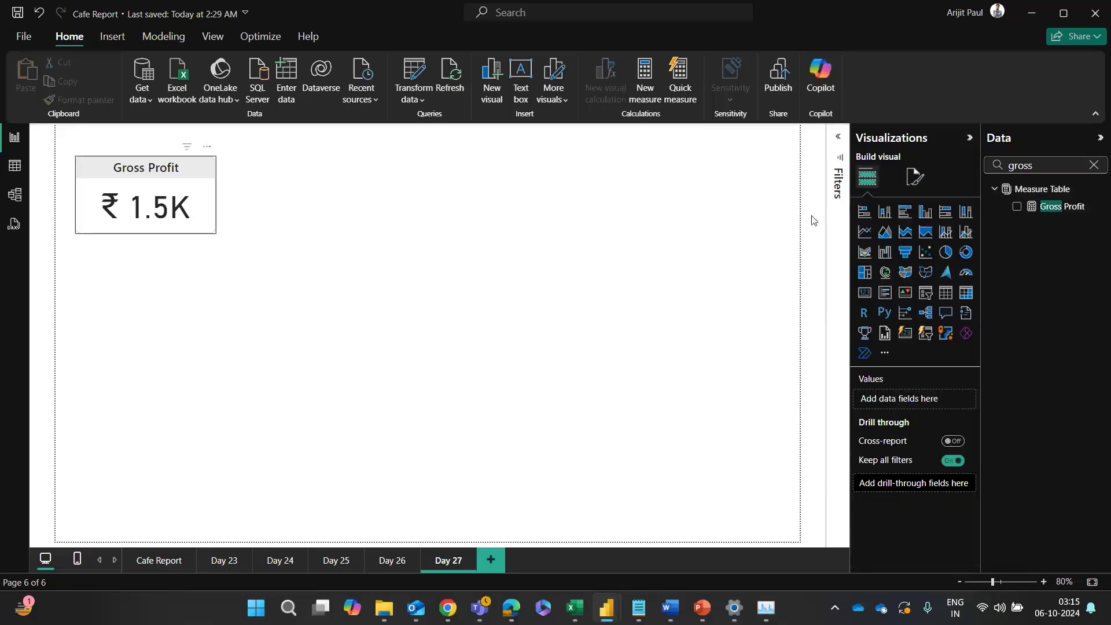
{"action": "left_click", "coordinate": [1073, 210]}
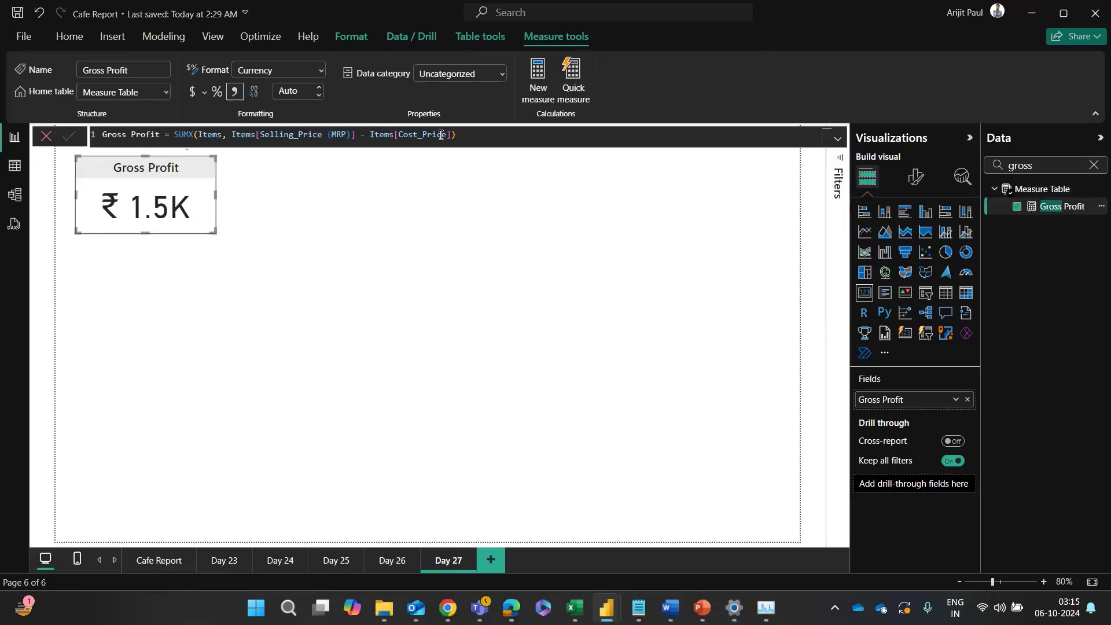
{"action": "key", "text": "alt+Tab"}
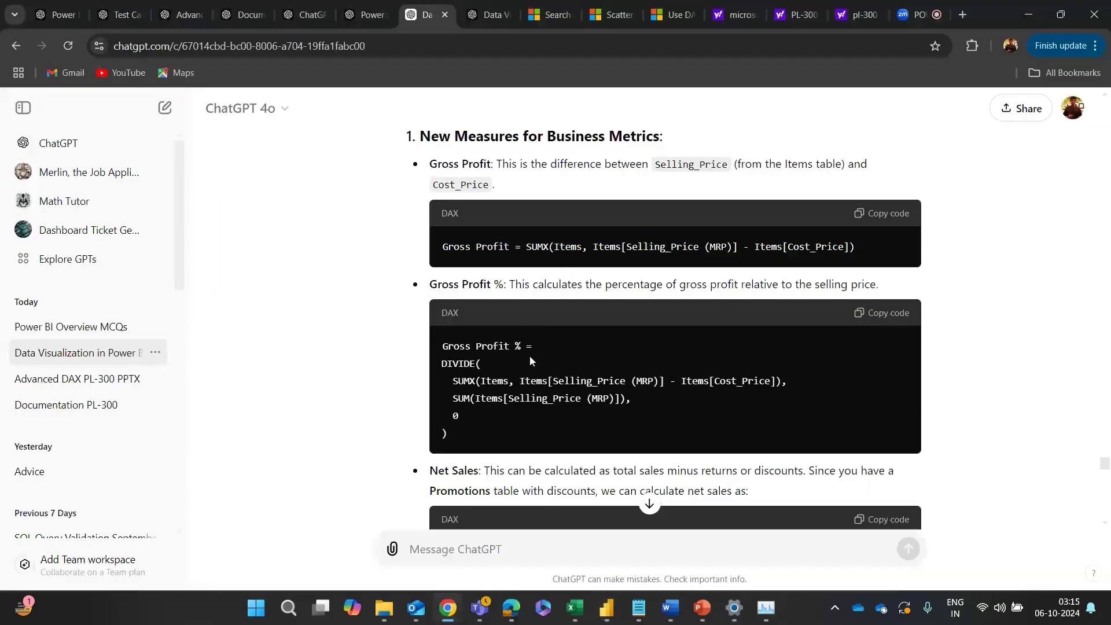
{"action": "scroll", "coordinate": [389, 384], "scroll_direction": "down", "scroll_amount": 2}
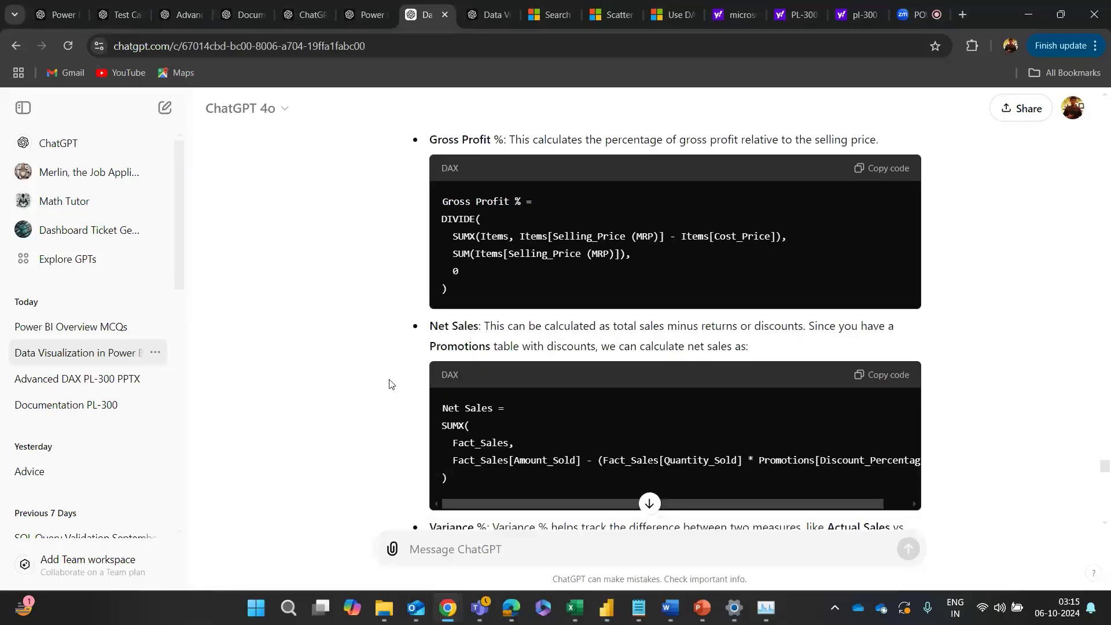
{"action": "scroll", "coordinate": [390, 384], "scroll_direction": "down", "scroll_amount": 1}
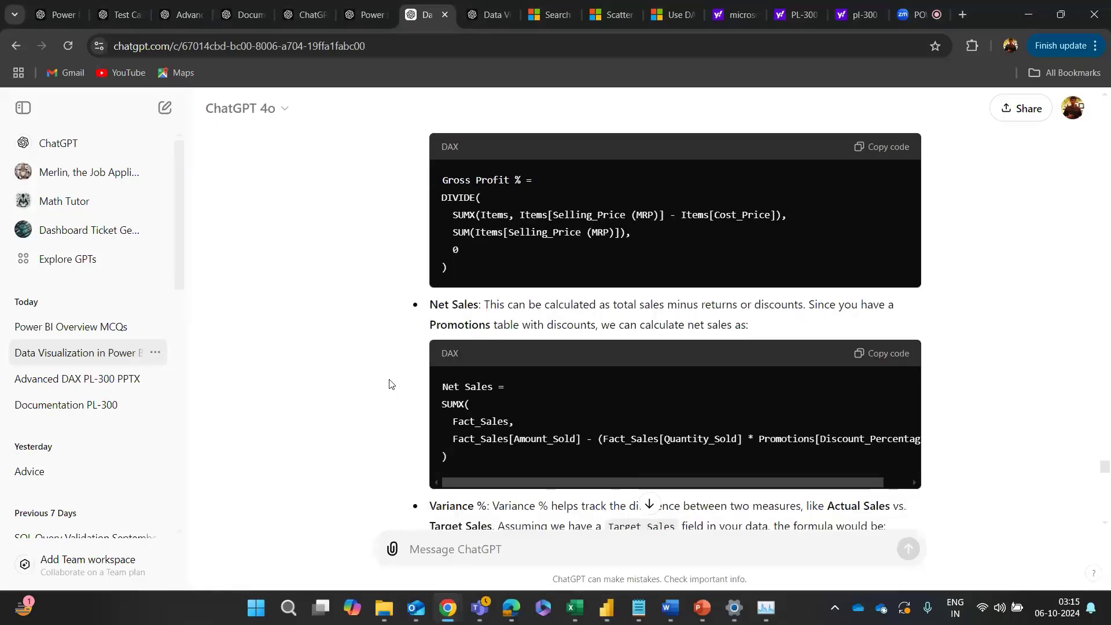
{"action": "mouse_move", "coordinate": [578, 430]}
{"action": "left_mouse_down"}
{"action": "mouse_move", "coordinate": [599, 429]}
{"action": "mouse_move", "coordinate": [575, 429]}
{"action": "left_mouse_up"}
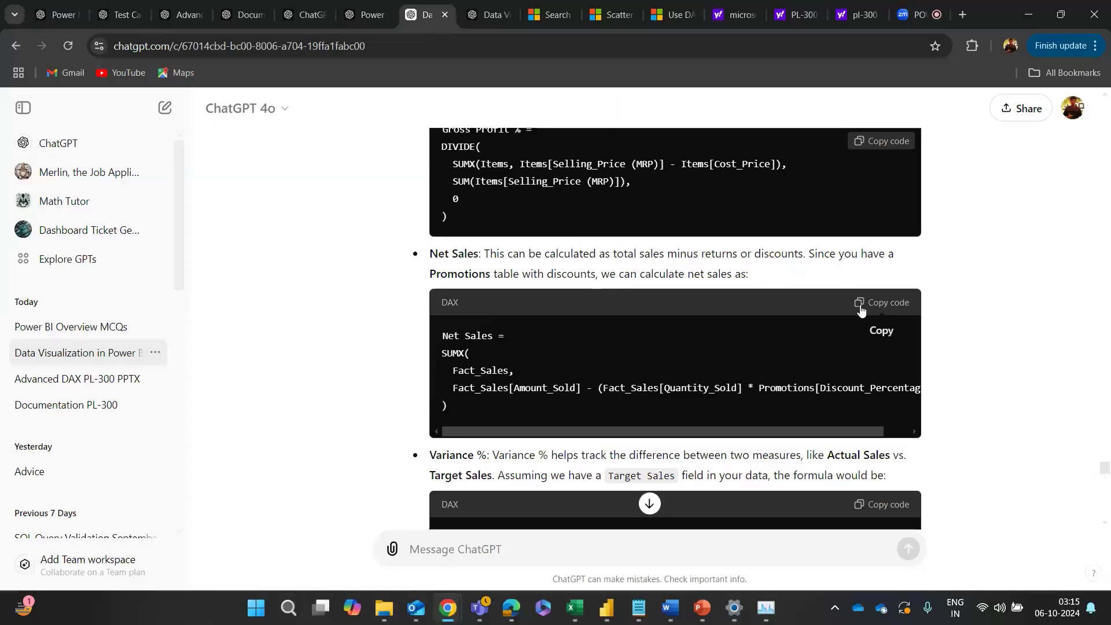
{"action": "left_click", "coordinate": [861, 309]}
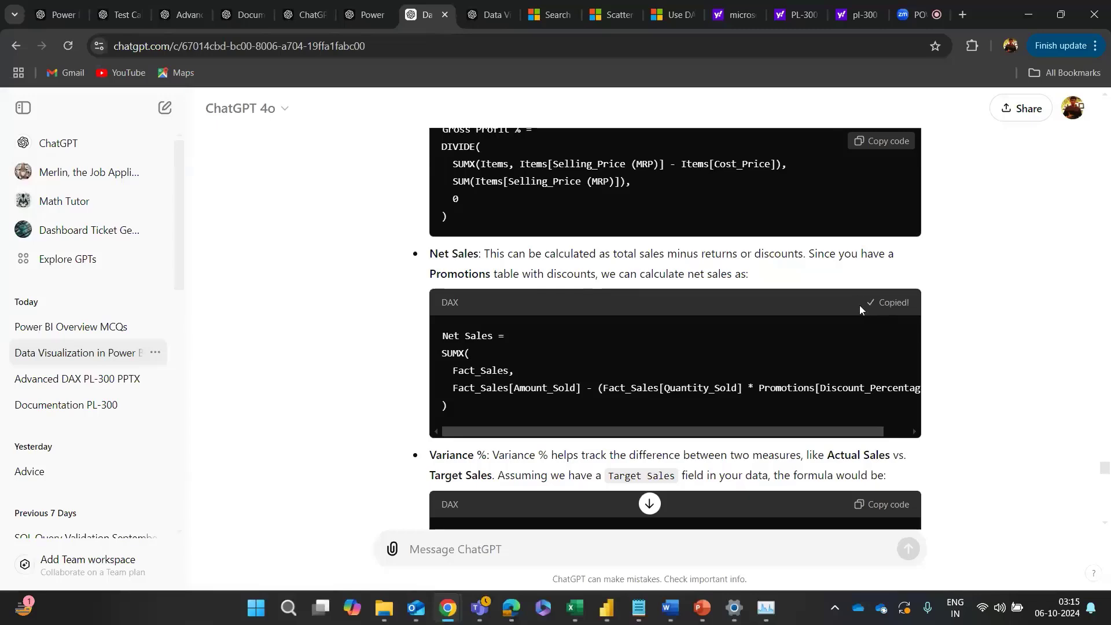
Step: Back in the Cafe Report, duplicate the Gross Profit card and place the copy directly below the original
{"action": "key", "text": "alt+Tab"}
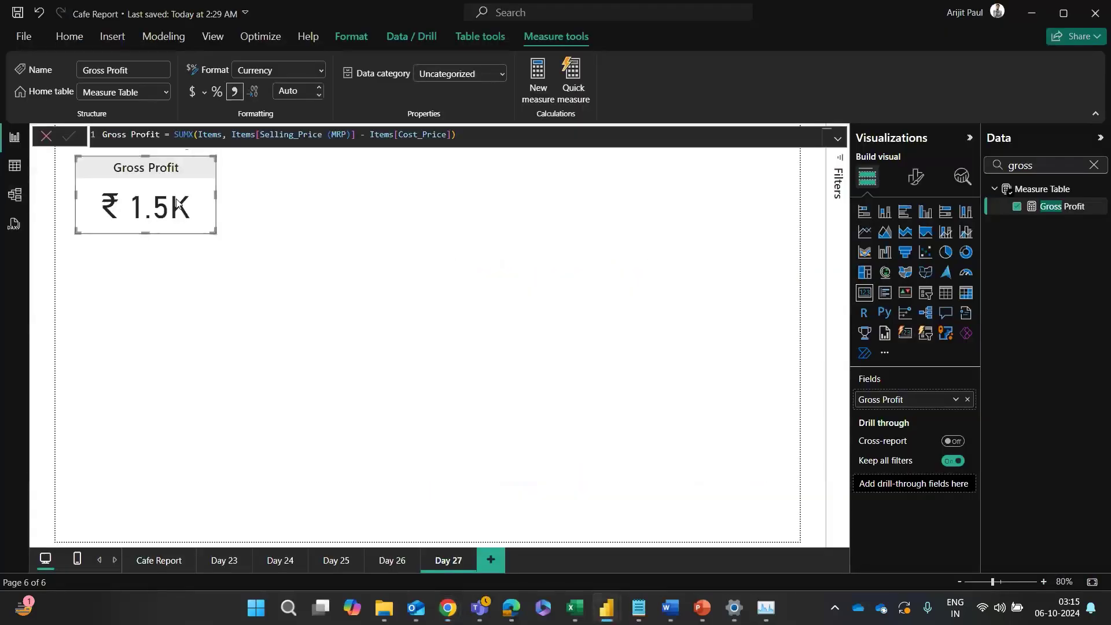
{"action": "key", "text": "ctrl+c"}
{"action": "key", "text": "ctrl+v"}
{"action": "left_click_drag", "start_coordinate": [179, 209], "coordinate": [171, 277]}
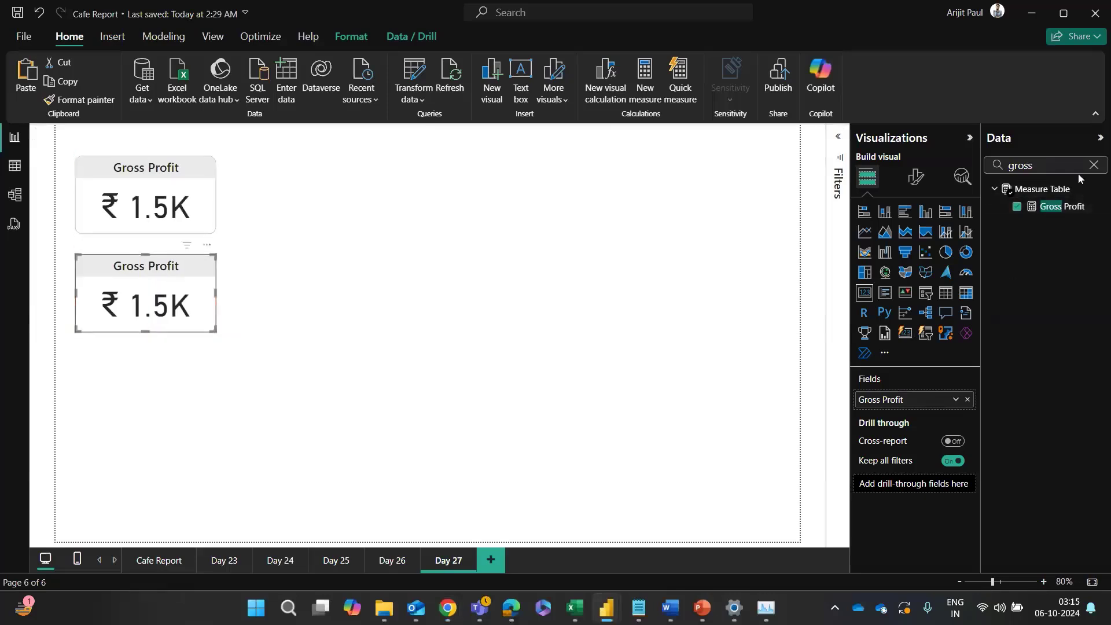
Step: Clear the field search, start a new measure, and fill it with the Net Sales DAX formula copied from ChatGPT
{"action": "left_click", "coordinate": [1094, 164]}
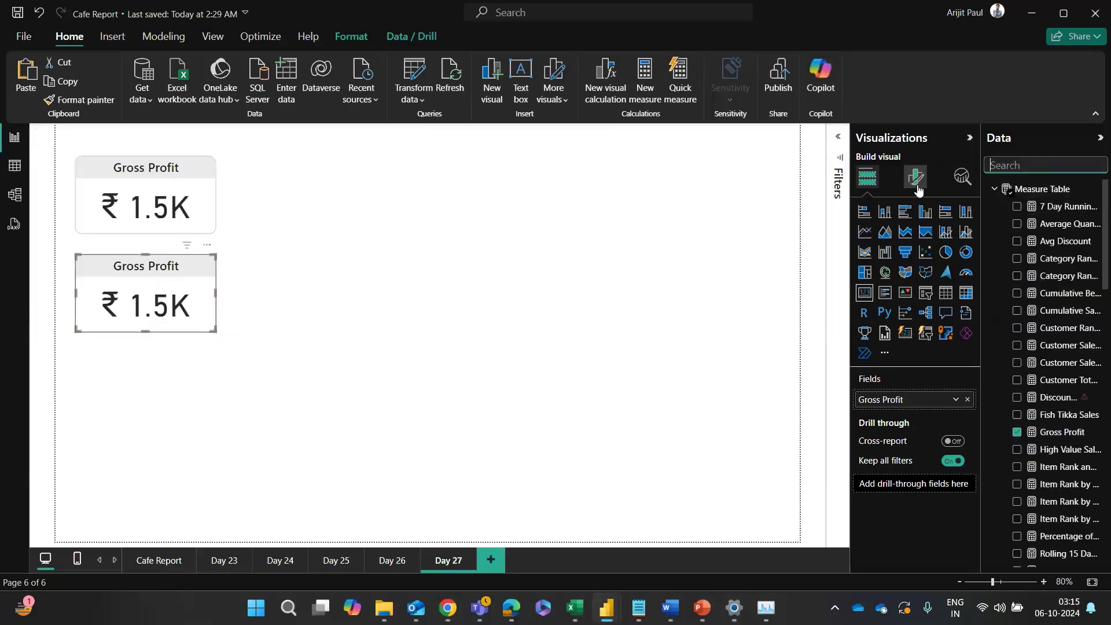
{"action": "left_click", "coordinate": [645, 85]}
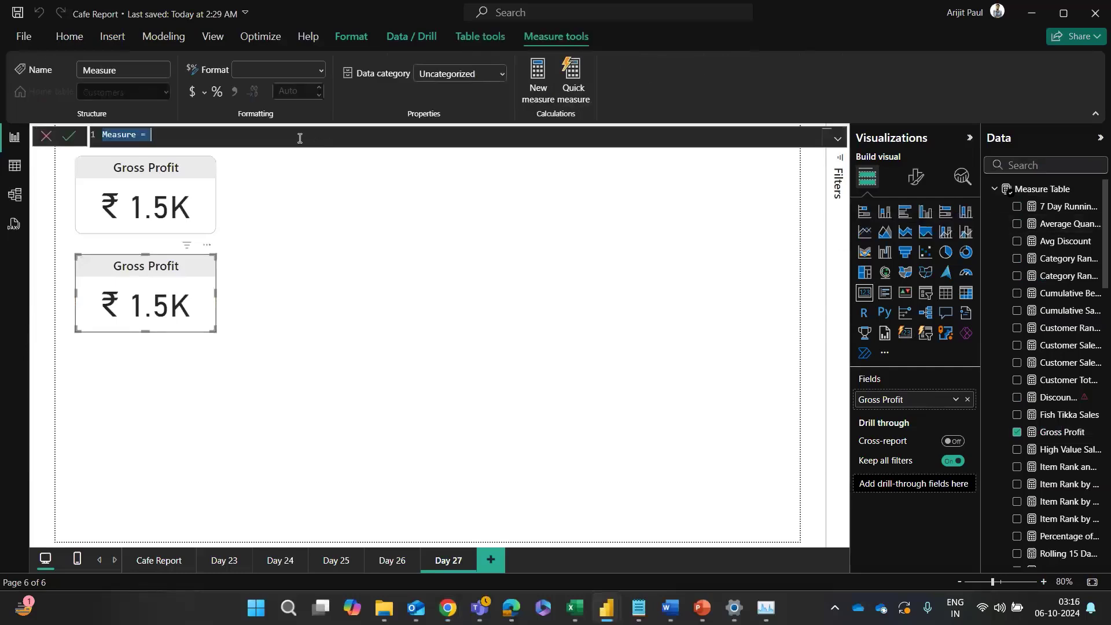
{"action": "key", "text": "alt+Tab"}
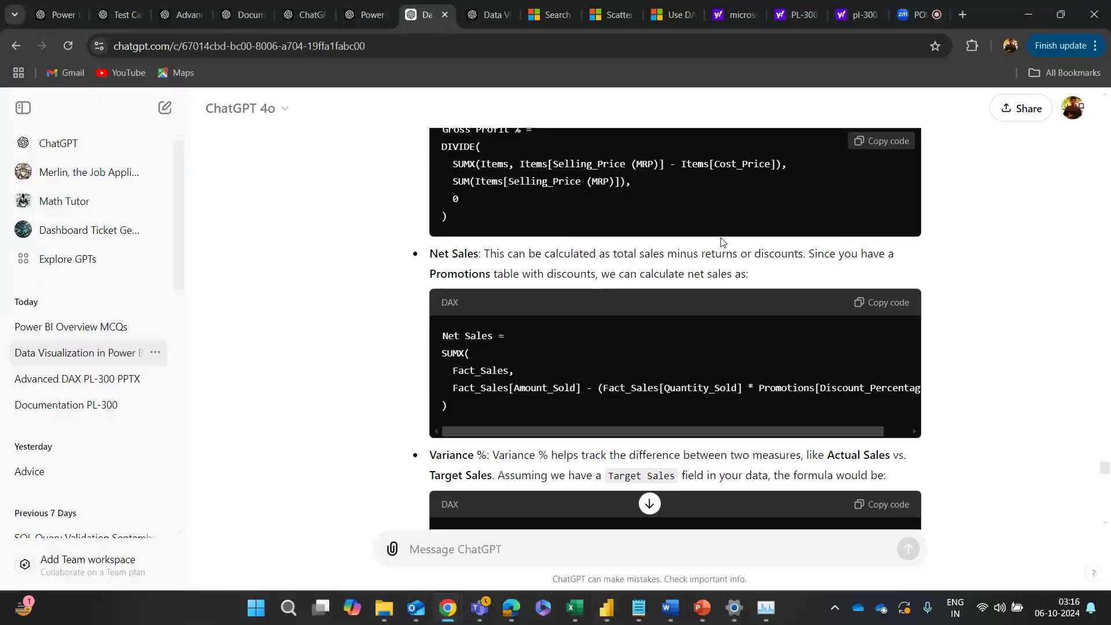
{"action": "left_click", "coordinate": [857, 304]}
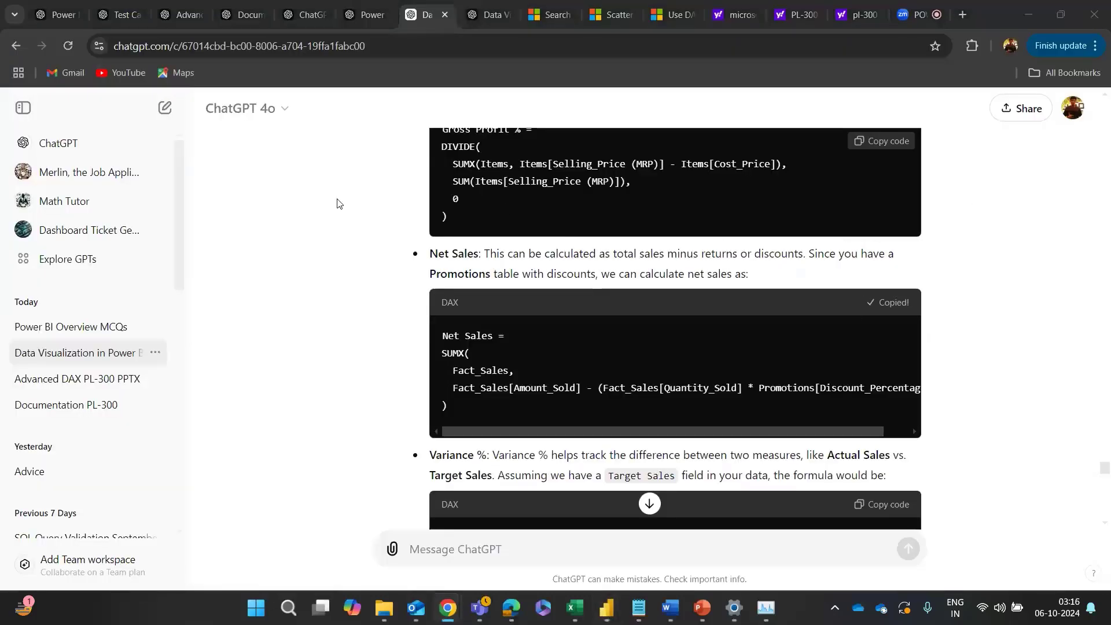
{"action": "key", "text": "alt+Tab"}
{"action": "key", "text": "ctrl+v"}
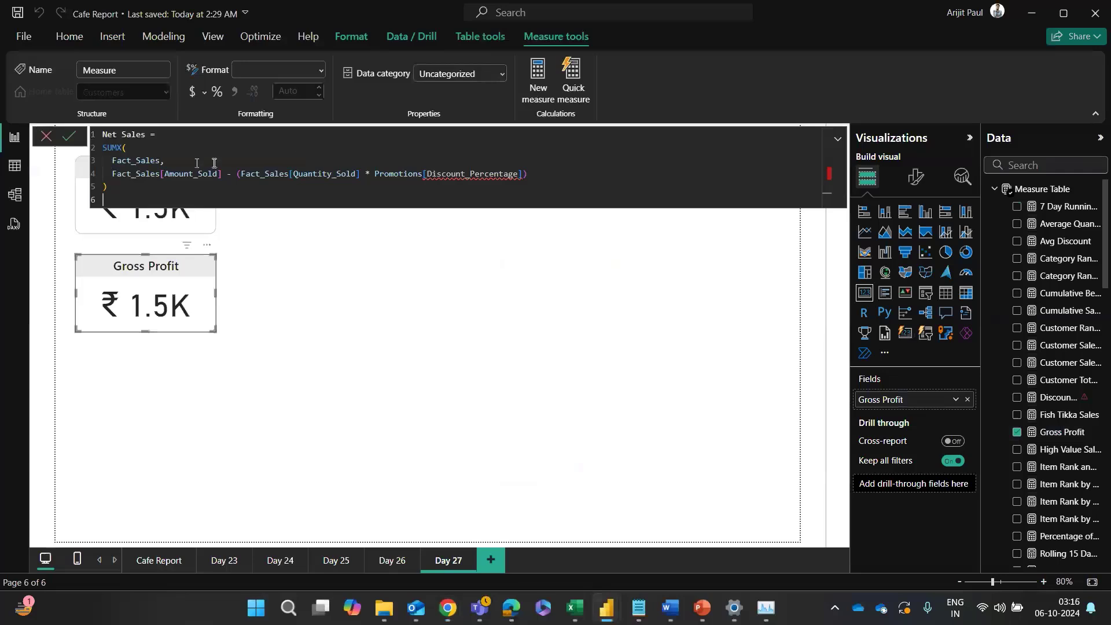
{"action": "left_click", "coordinate": [521, 174]}
{"action": "key", "text": "BackSpace"}
{"action": "key", "text": "BackSpace"}
{"action": "key", "text": "BackSpace"}
{"action": "key", "text": "BackSpace"}
{"action": "key", "text": "BackSpace"}
{"action": "key", "text": "BackSpace"}
{"action": "key", "text": "BackSpace"}
{"action": "key", "text": "BackSpace"}
{"action": "key", "text": "BackSpace"}
{"action": "key", "text": "BackSpace"}
{"action": "key", "text": "BackSpace"}
{"action": "key", "text": "BackSpace"}
{"action": "key", "text": "BackSpace"}
{"action": "key", "text": "BackSpace"}
{"action": "key", "text": "BackSpace"}
{"action": "key", "text": "BackSpace"}
{"action": "key", "text": "BackSpace"}
{"action": "key", "text": "BackSpace"}
{"action": "key", "text": "BackSpace"}
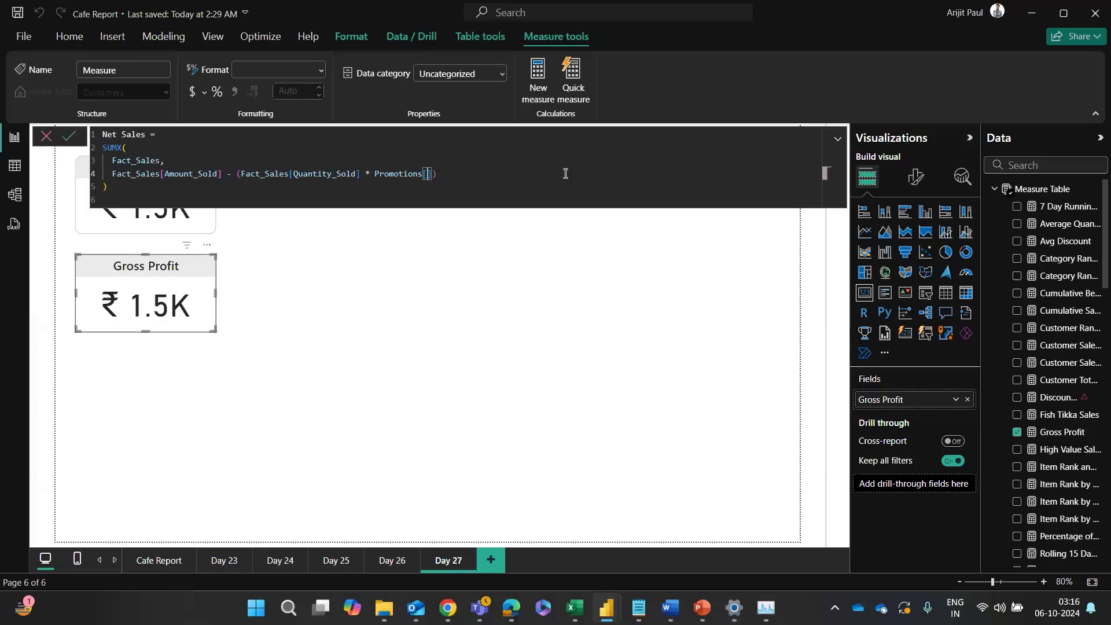
{"action": "key", "text": "BackSpace"}
{"action": "key", "text": "ctrl+z"}
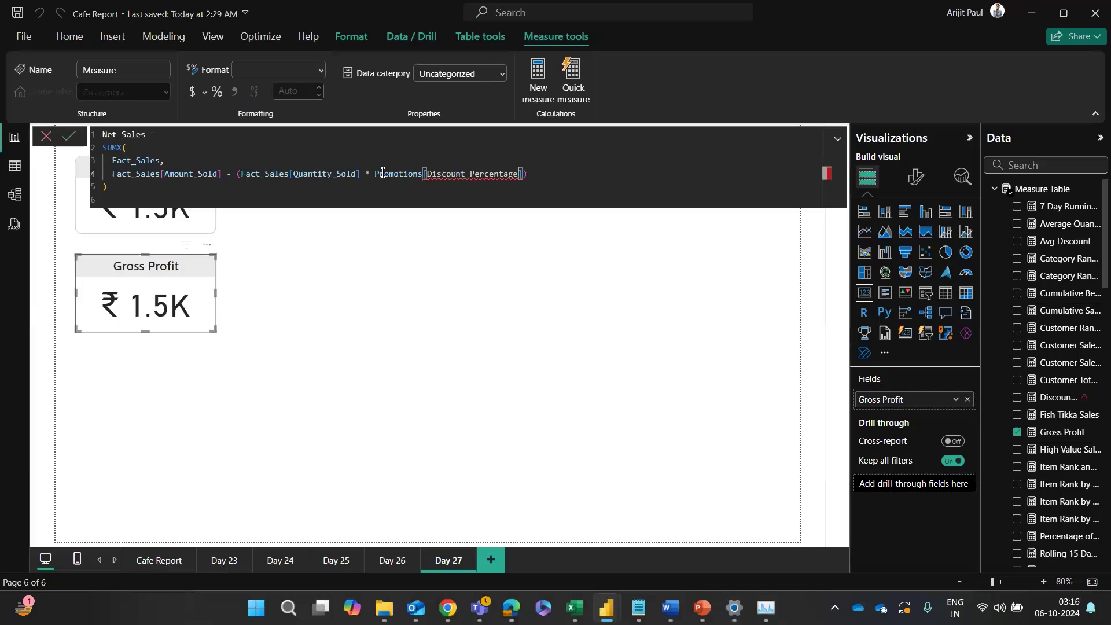
Step: Try enclosing the Promotions table name in single quotes in the Net Sales formula, written as 'PromotionS'
{"action": "double_click", "coordinate": [420, 174]}
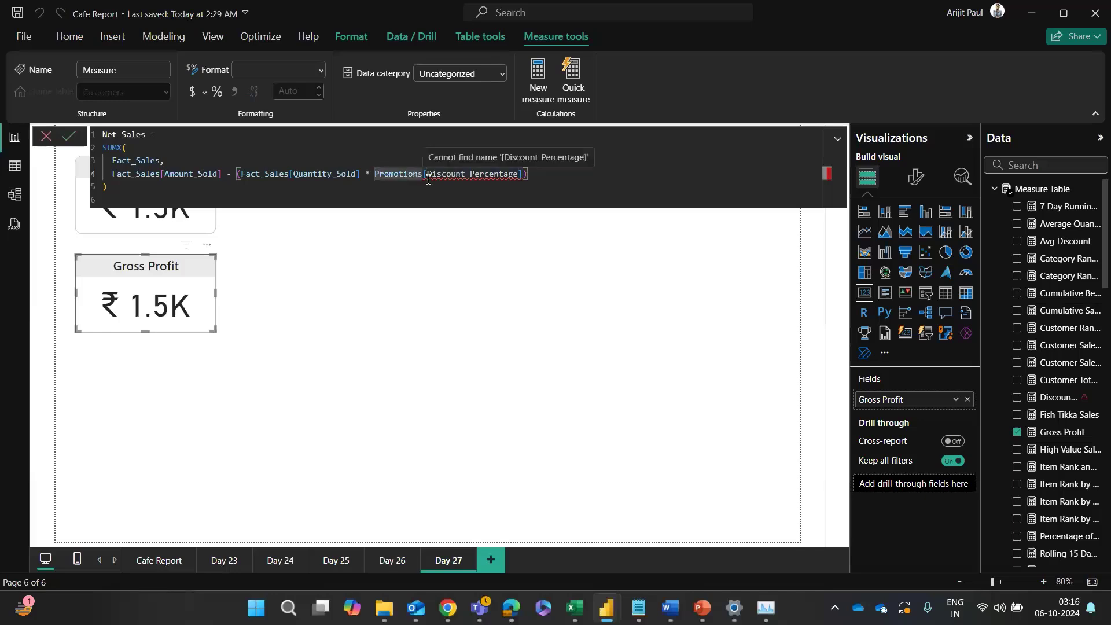
{"action": "key", "text": "Left"}
{"action": "type", "text": "'"}
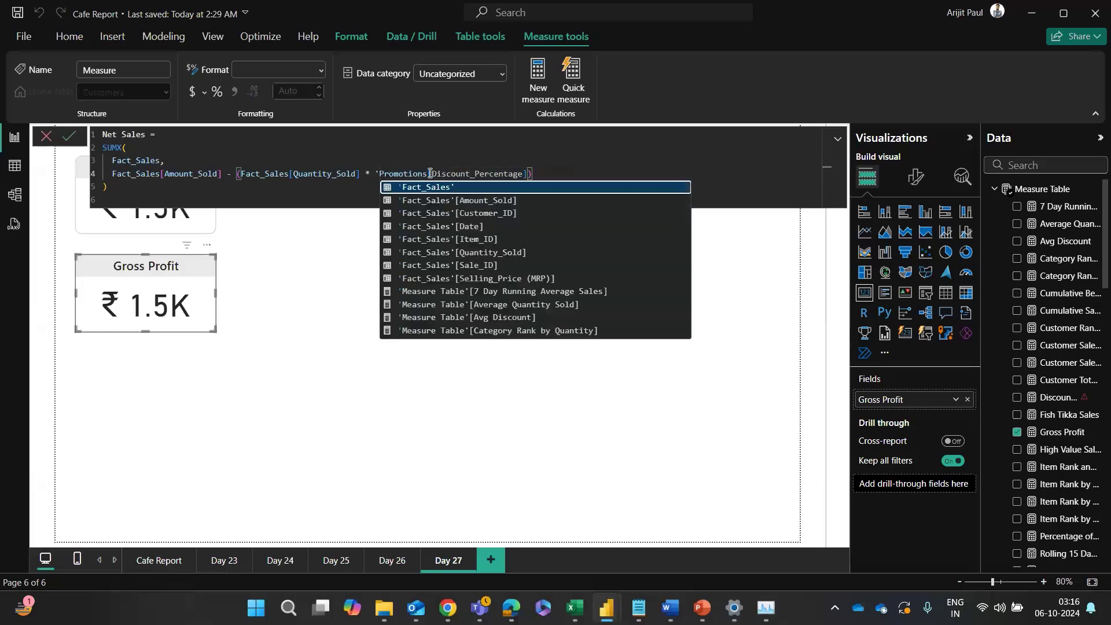
{"action": "left_click", "coordinate": [430, 173]}
{"action": "type", "text": "'["}
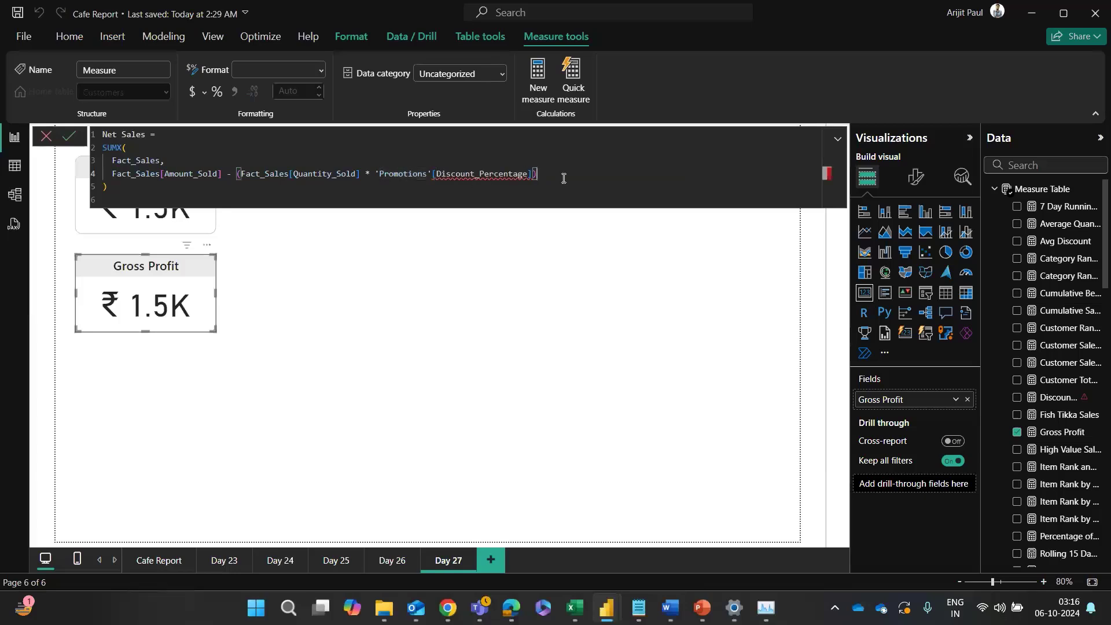
{"action": "left_click", "coordinate": [433, 174]}
{"action": "type", "text": "''"}
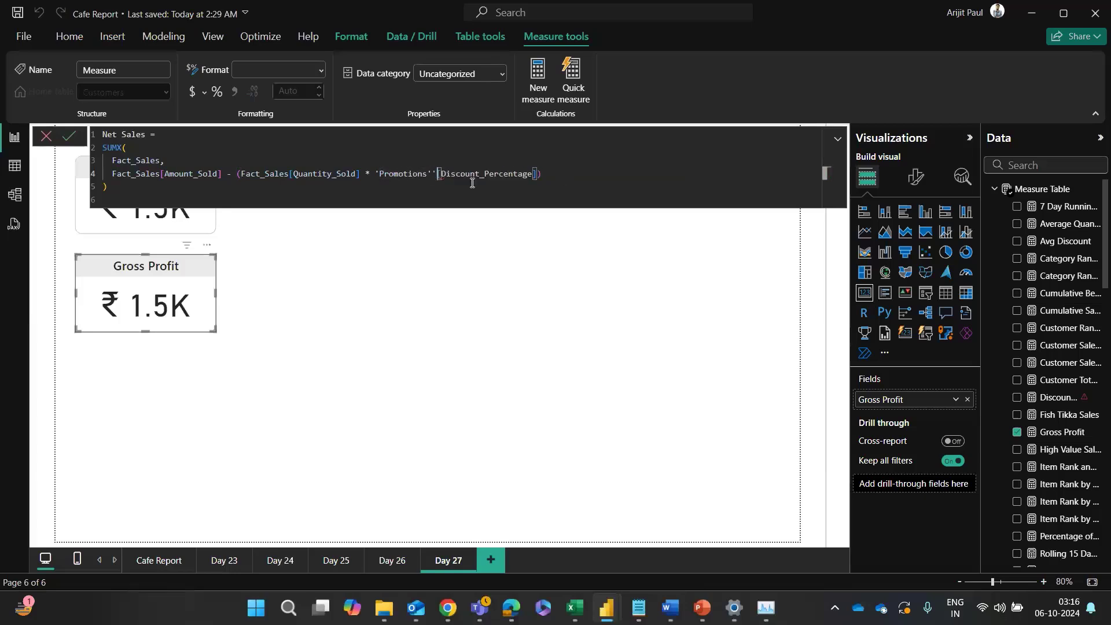
{"action": "key", "text": "BackSpace"}
{"action": "key", "text": "BackSpace"}
{"action": "key", "text": "BackSpace"}
{"action": "key", "text": "BackSpace"}
{"action": "type", "text": "S'"}
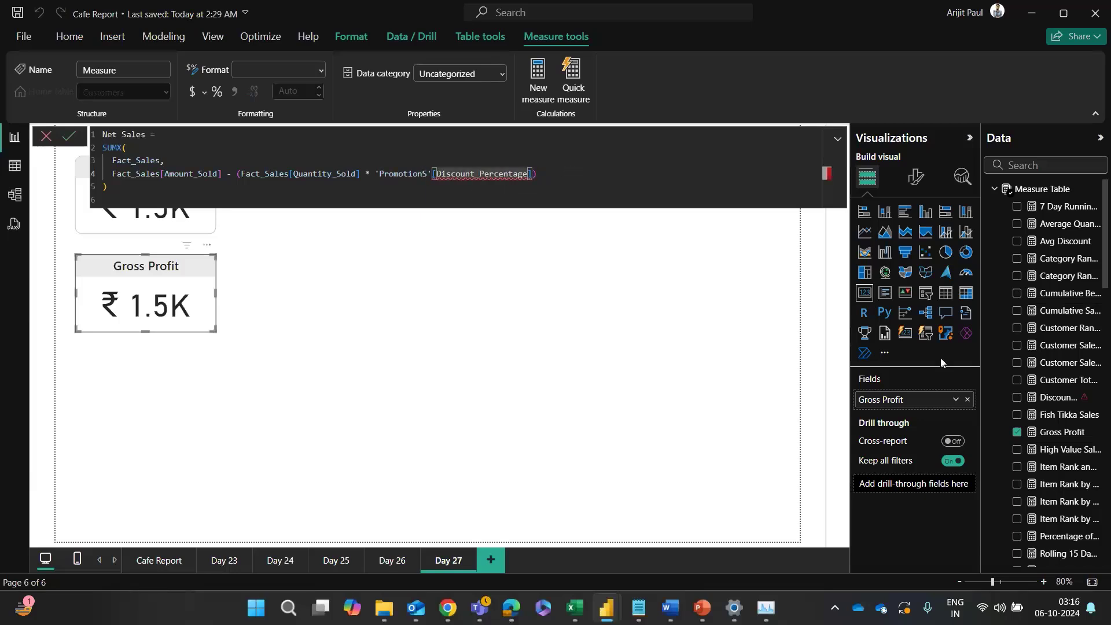
Step: Check the Promotions table's fields, change the column reference to Discount_Percentage_Adjusted, and try to commit the Net Sales formula
{"action": "scroll", "coordinate": [1020, 437], "scroll_direction": "down", "scroll_amount": 5}
{"action": "scroll", "coordinate": [1020, 437], "scroll_direction": "down", "scroll_amount": 5}
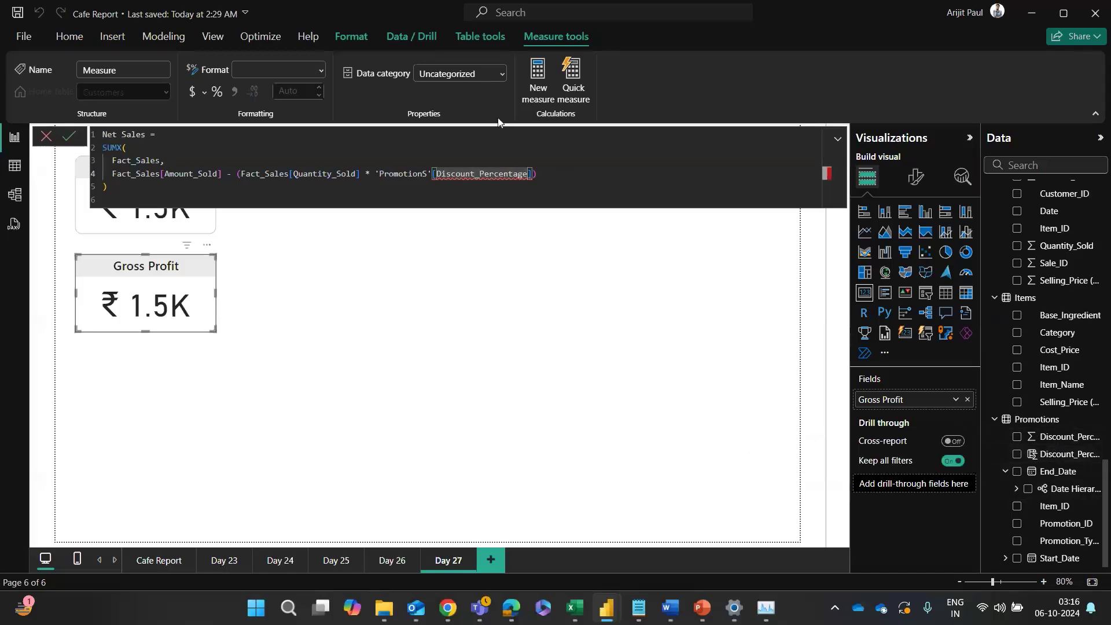
{"action": "type", "text": "_"}
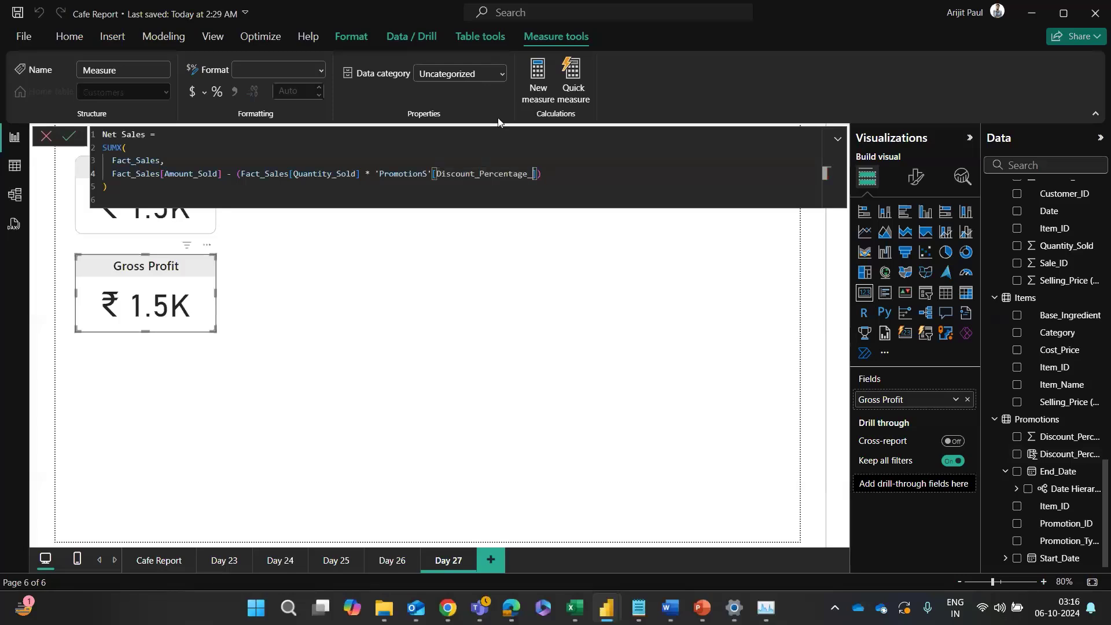
{"action": "type", "text": "Adjusted"}
{"action": "left_click", "coordinate": [66, 137]}
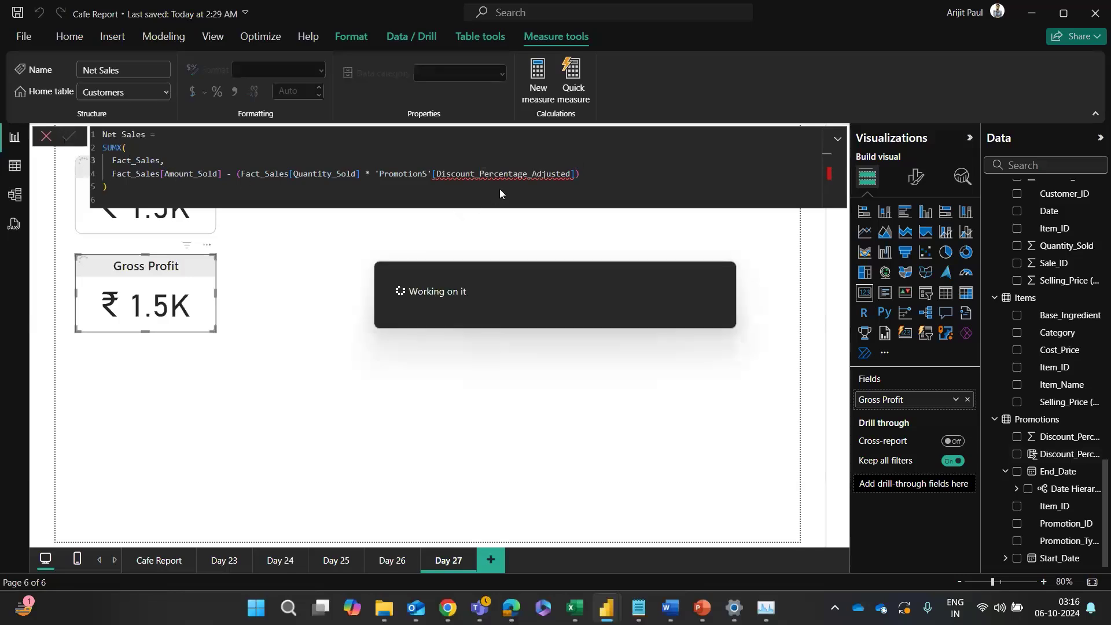
Step: Correct the table name to 'Promotions' in the Net Sales formula, try to commit it again, and discard the formula edit
{"action": "left_click", "coordinate": [429, 174]}
{"action": "key", "text": "BackSpace"}
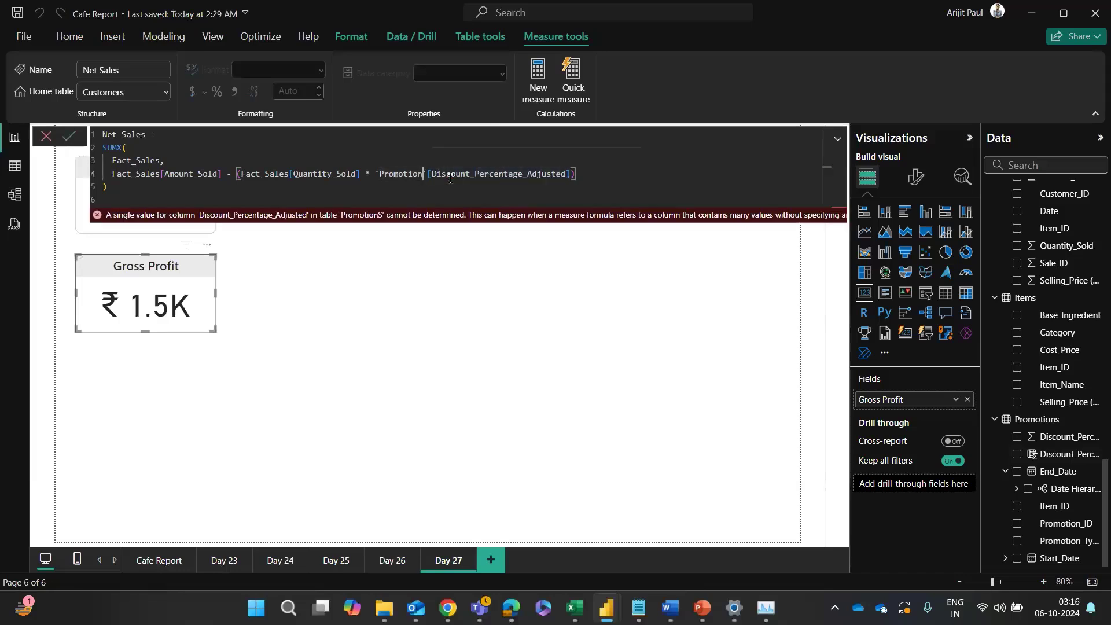
{"action": "type", "text": "S"}
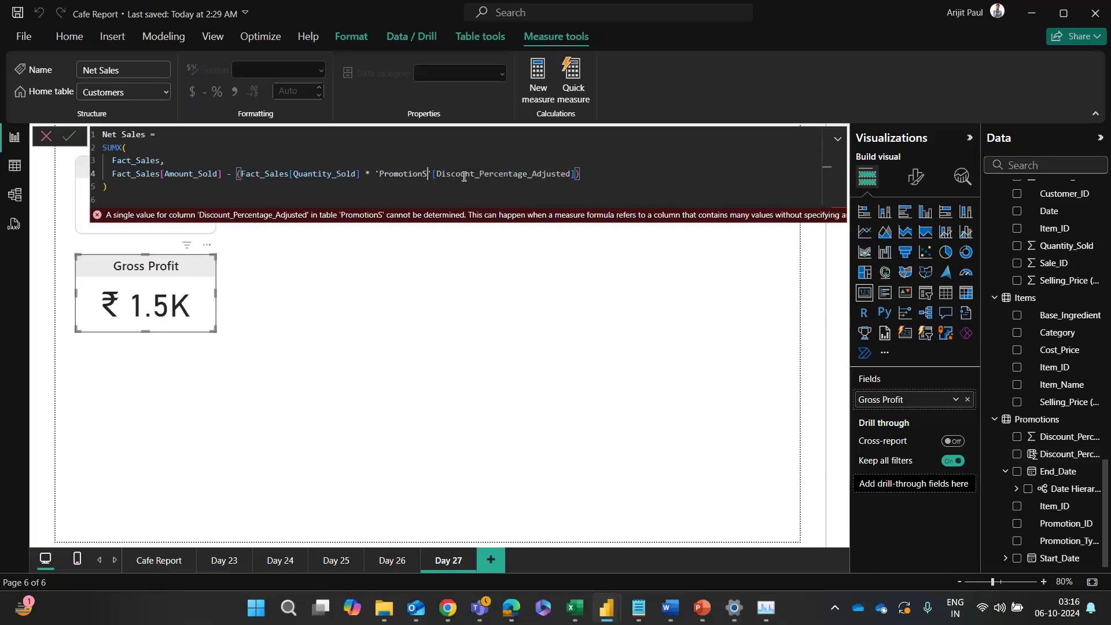
{"action": "key", "text": "BackSpace"}
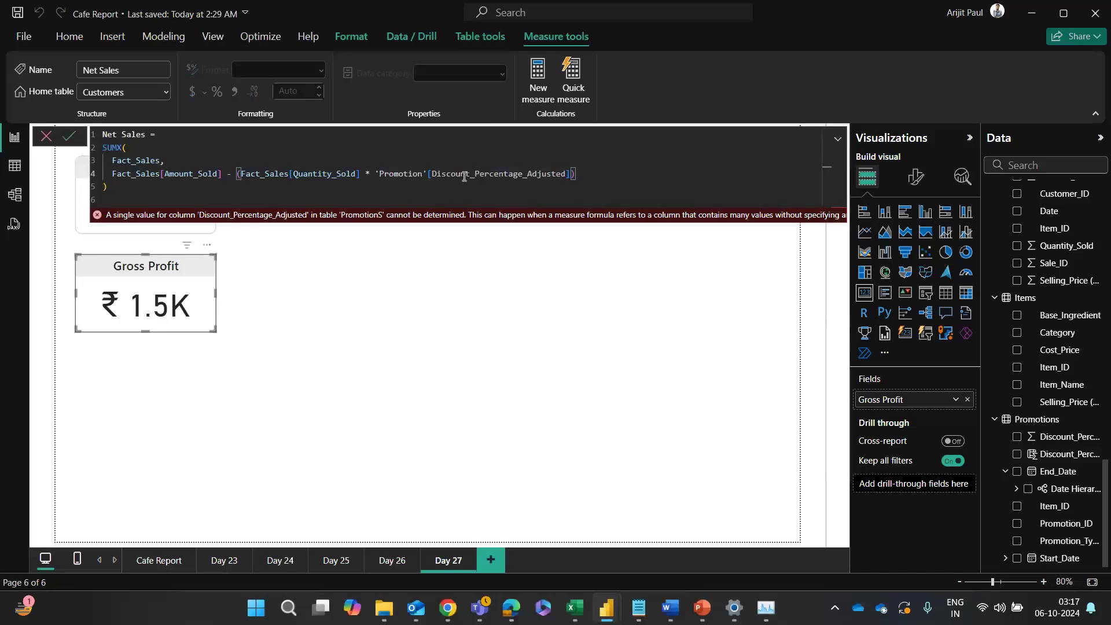
{"action": "type", "text": "s"}
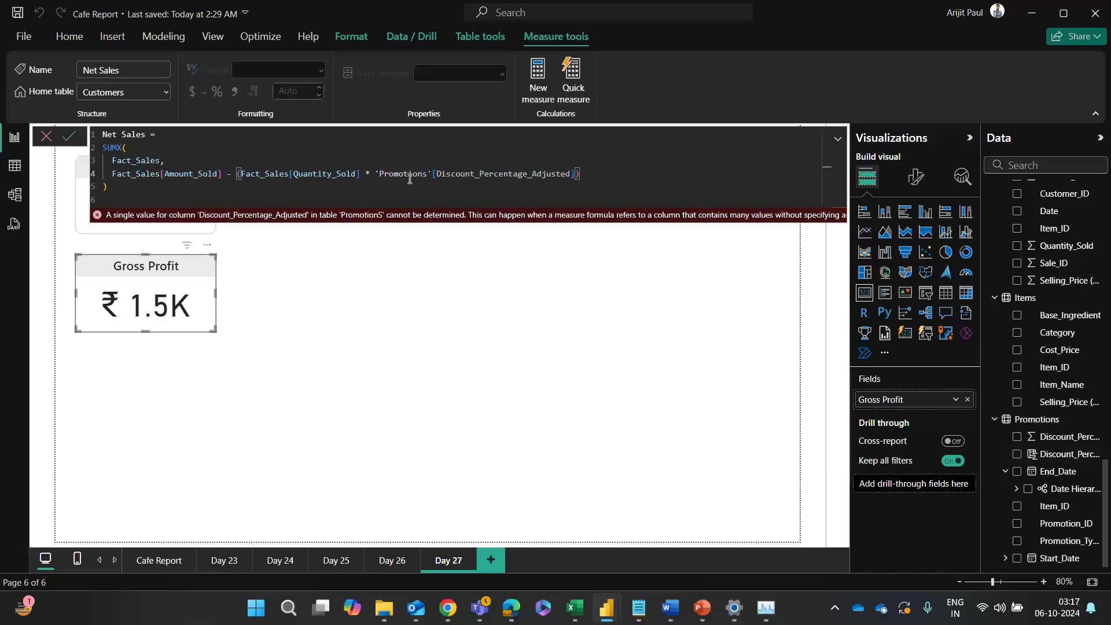
{"action": "left_click", "coordinate": [67, 135]}
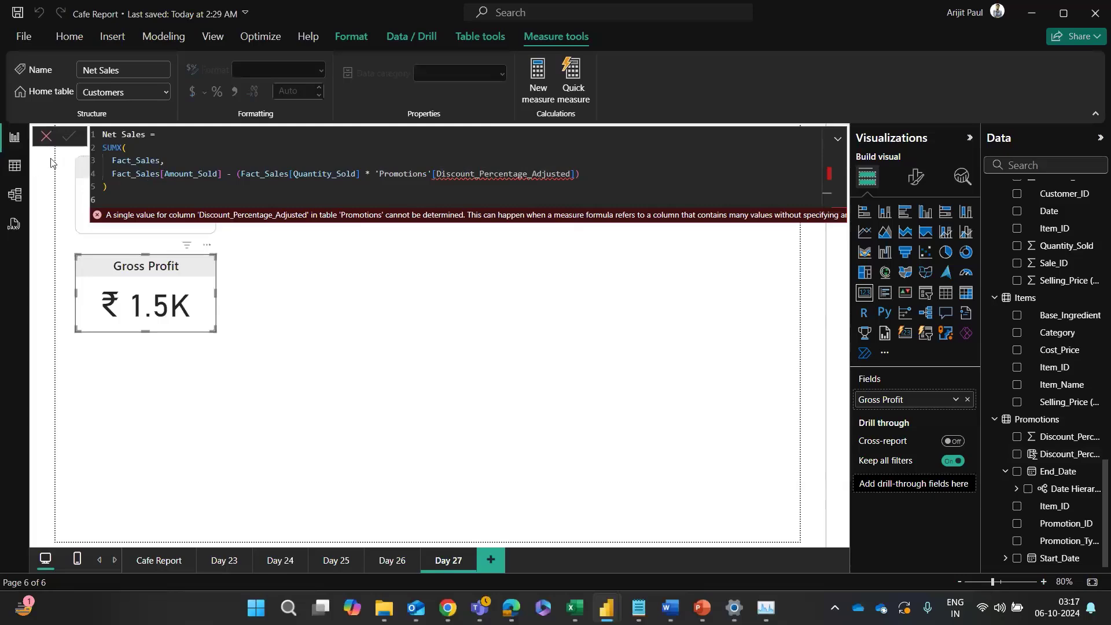
{"action": "left_click", "coordinate": [46, 136]}
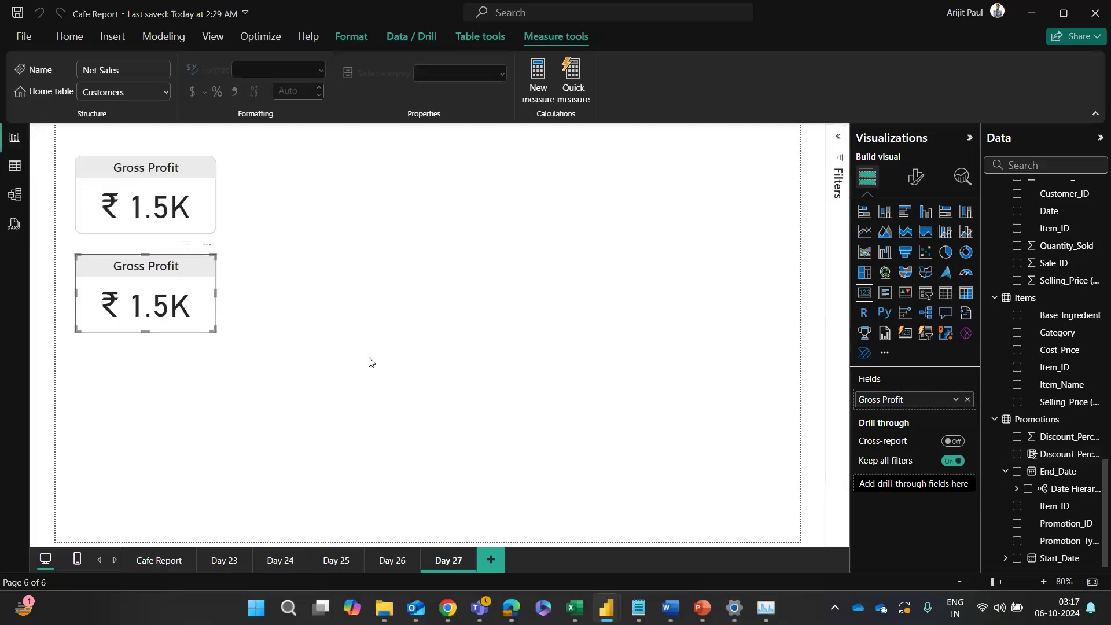
Step: Switch to ChatGPT, copy the Variance % DAX formula, and return to the measures list in the Cafe Report
{"action": "key", "text": "alt+Tab"}
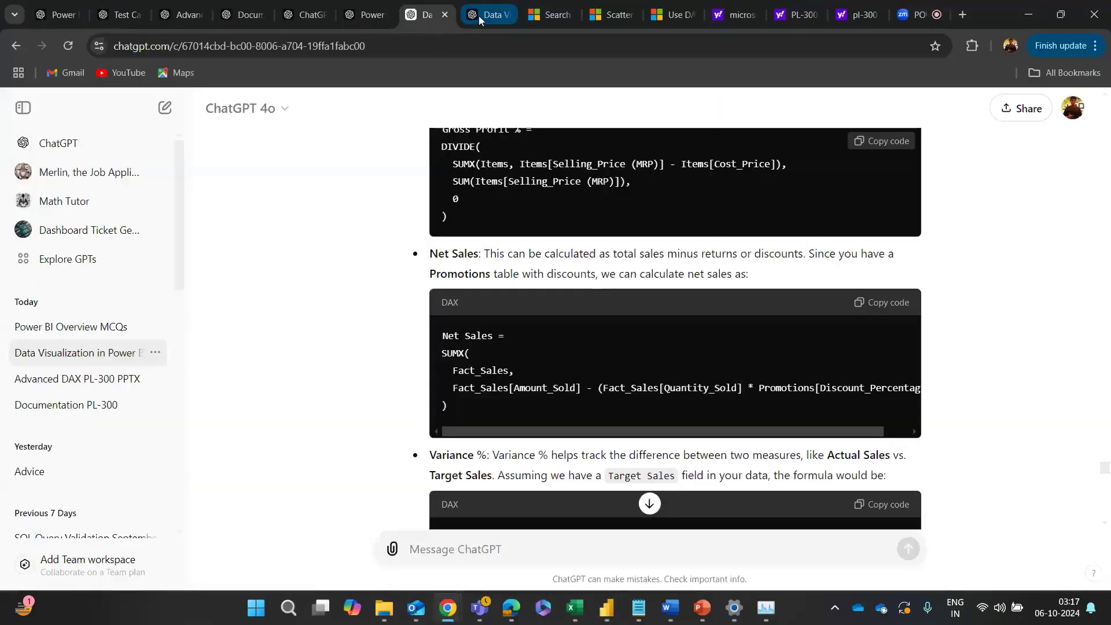
{"action": "scroll", "coordinate": [367, 355], "scroll_direction": "down", "scroll_amount": 4}
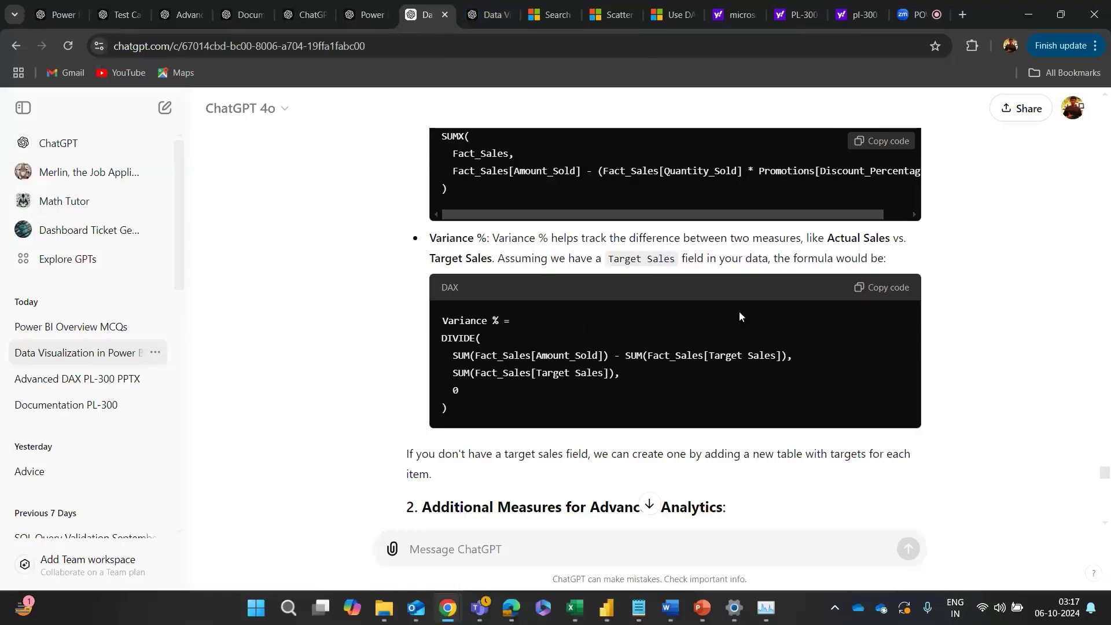
{"action": "left_click", "coordinate": [887, 288]}
{"action": "scroll", "coordinate": [863, 384], "scroll_direction": "up", "scroll_amount": 1}
{"action": "scroll", "coordinate": [862, 384], "scroll_direction": "down", "scroll_amount": 1}
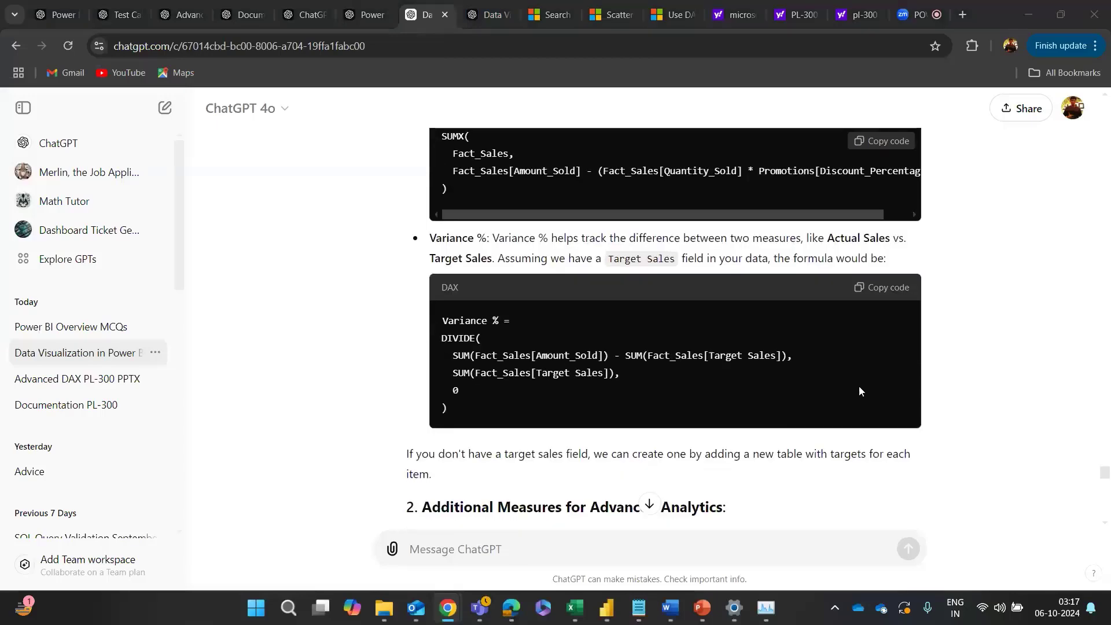
{"action": "key", "text": "alt+Tab"}
{"action": "scroll", "coordinate": [1032, 287], "scroll_direction": "up", "scroll_amount": 5}
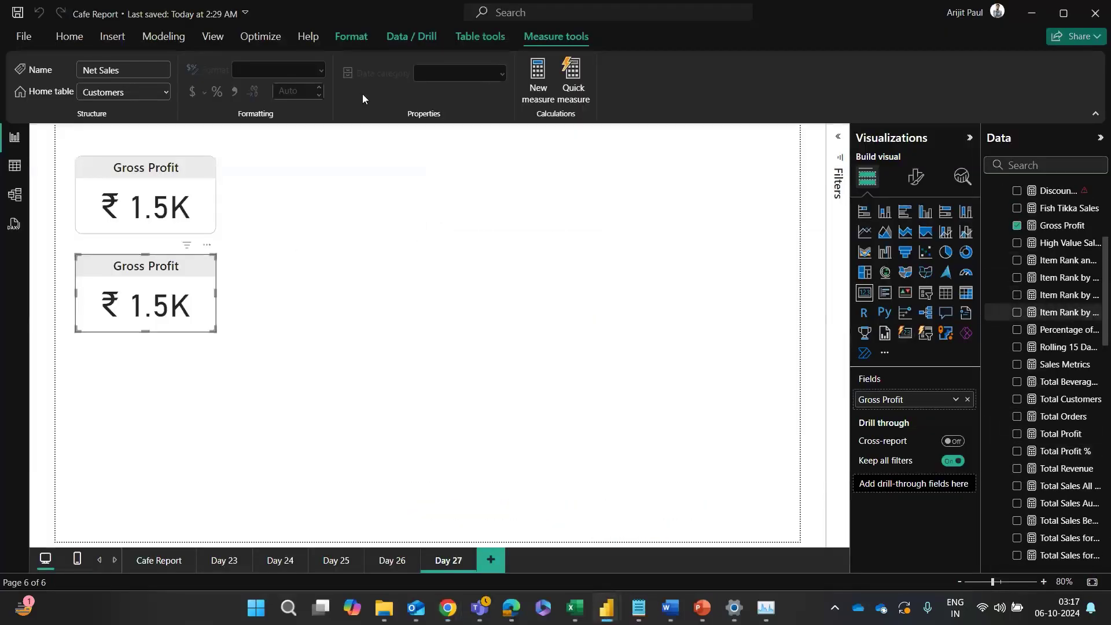
Step: Switch to the other ChatGPT conversation and review its snowflake schema tables, from Fact_Sales back to the Updated Customers Table
{"action": "key", "text": "alt+Tab"}
{"action": "left_click", "coordinate": [468, 17]}
{"action": "scroll", "coordinate": [479, 380], "scroll_direction": "up", "scroll_amount": 10}
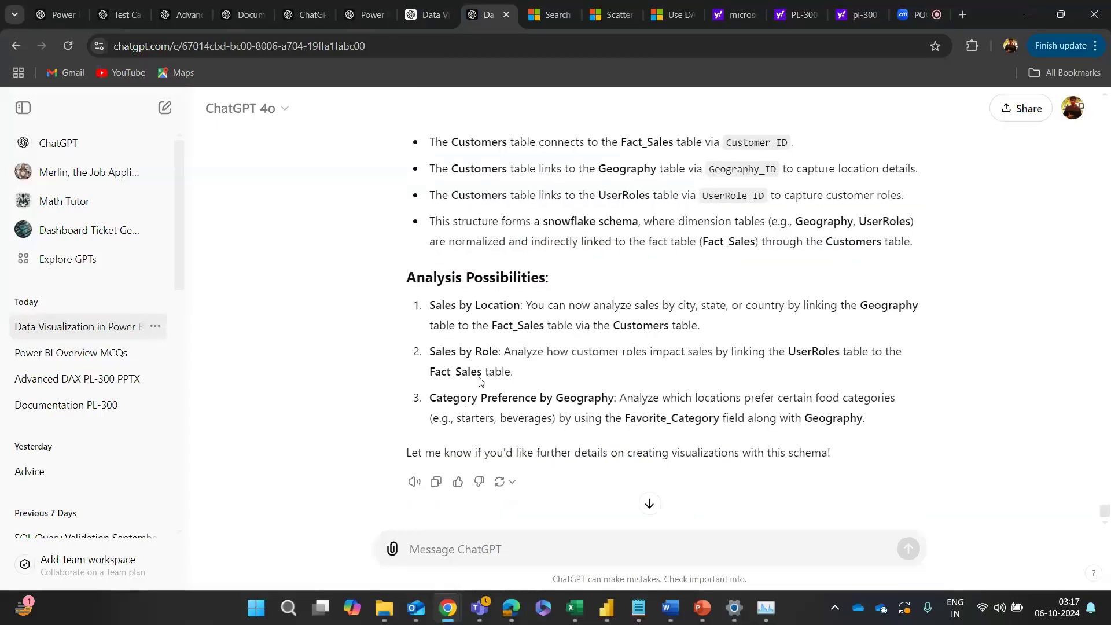
{"action": "scroll", "coordinate": [479, 381], "scroll_direction": "up", "scroll_amount": 4}
{"action": "scroll", "coordinate": [480, 377], "scroll_direction": "down", "scroll_amount": 4}
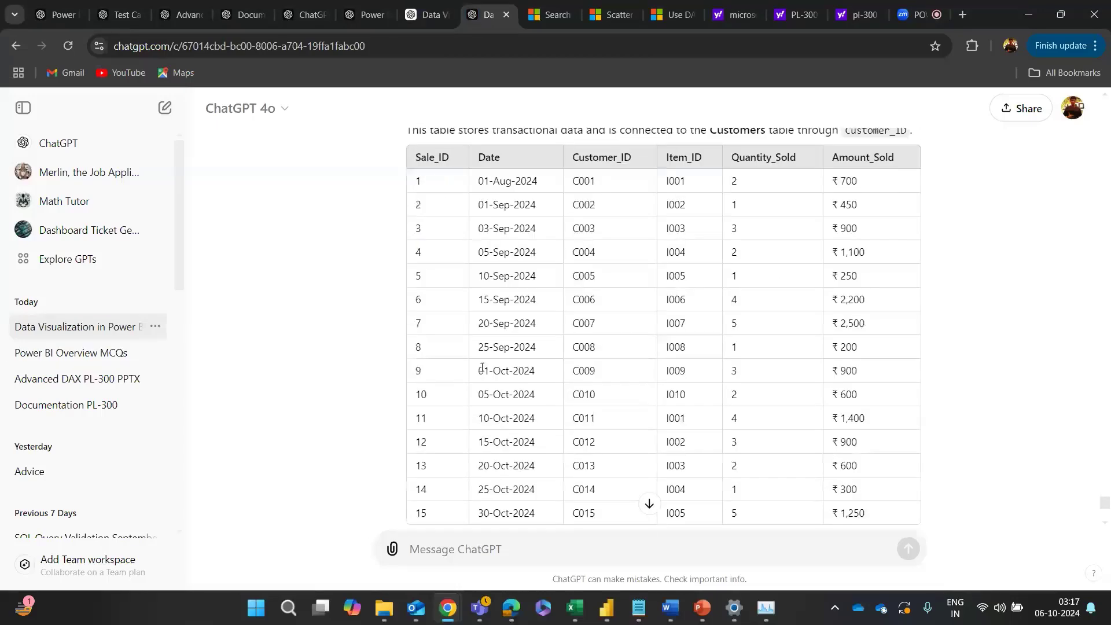
{"action": "scroll", "coordinate": [482, 374], "scroll_direction": "up", "scroll_amount": 5}
{"action": "scroll", "coordinate": [483, 371], "scroll_direction": "up", "scroll_amount": 8}
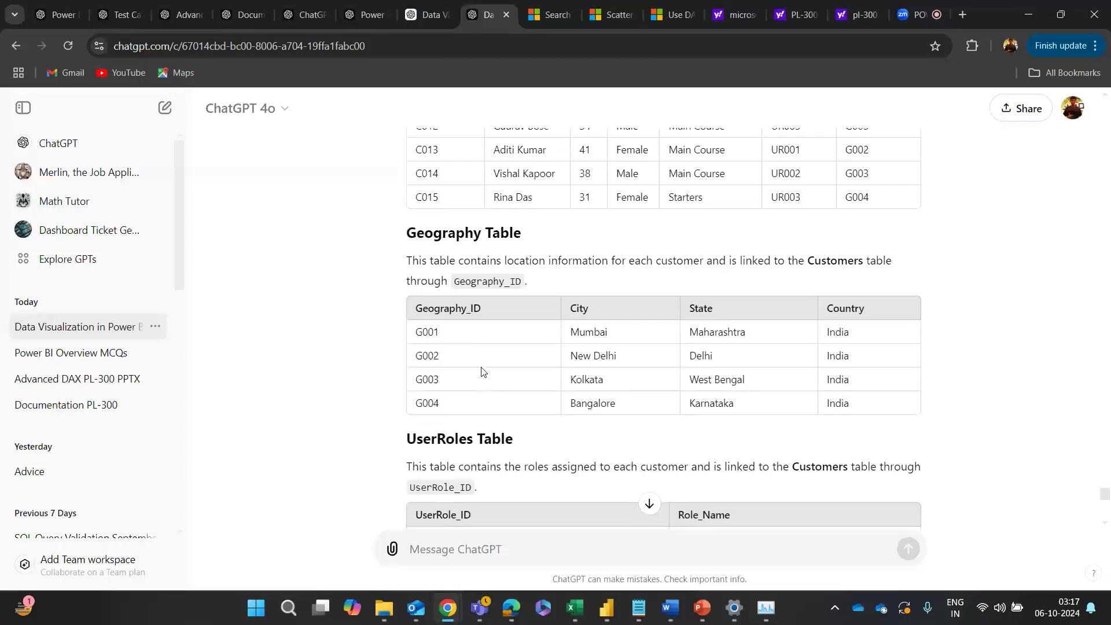
{"action": "scroll", "coordinate": [596, 347], "scroll_direction": "up", "scroll_amount": 3}
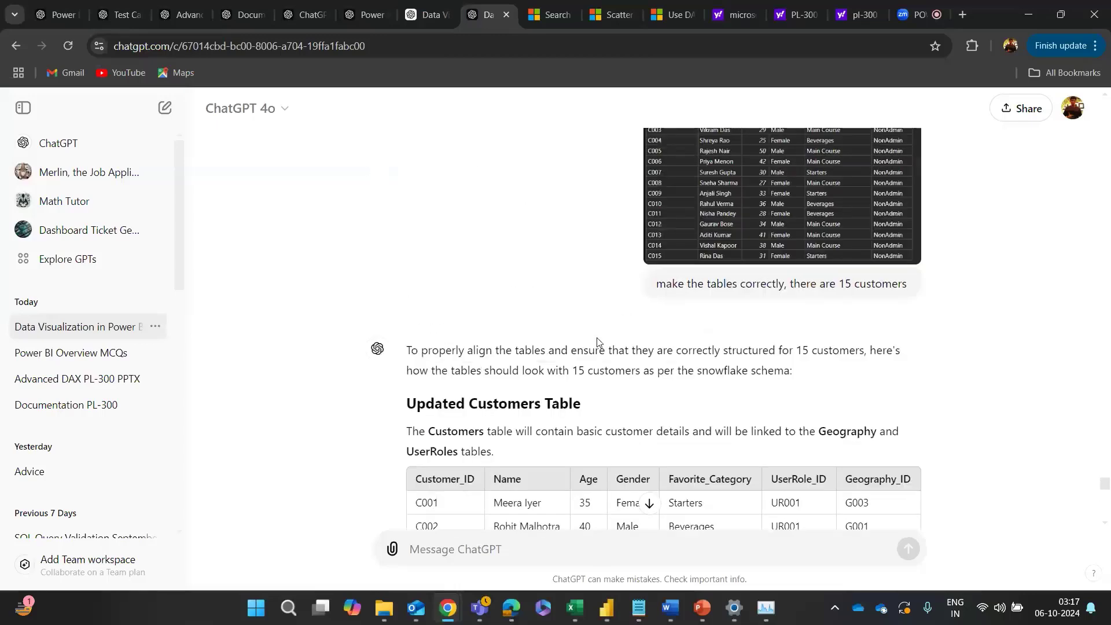
{"action": "scroll", "coordinate": [597, 337], "scroll_direction": "down", "scroll_amount": 2}
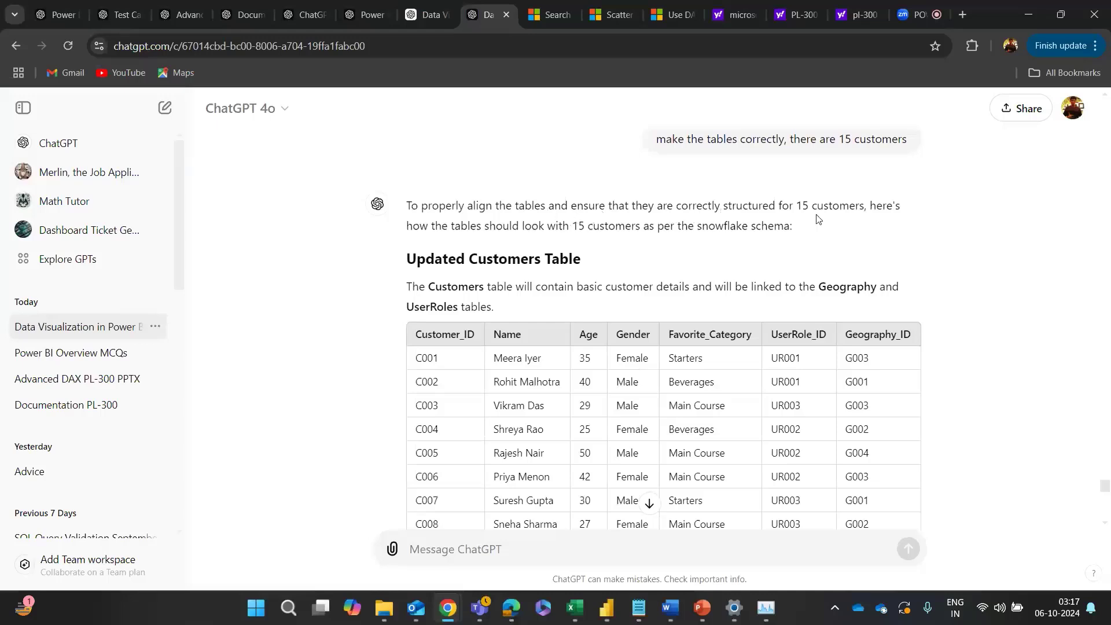
{"action": "scroll", "coordinate": [370, 348], "scroll_direction": "down", "scroll_amount": 3}
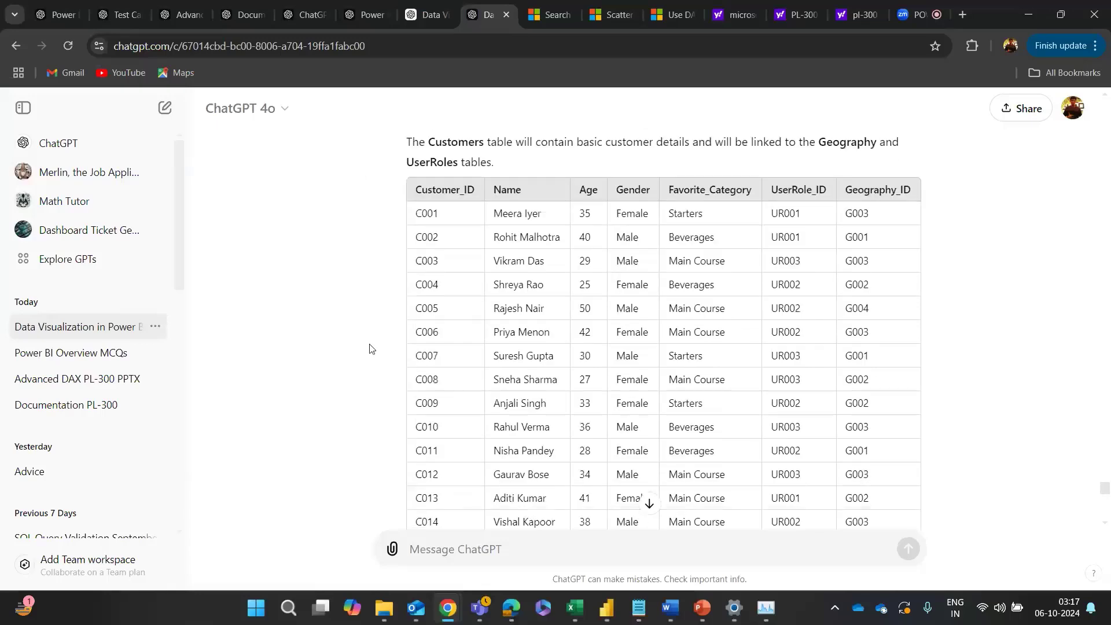
{"action": "scroll", "coordinate": [370, 348], "scroll_direction": "up", "scroll_amount": 1}
{"action": "scroll", "coordinate": [370, 348], "scroll_direction": "down", "scroll_amount": 4}
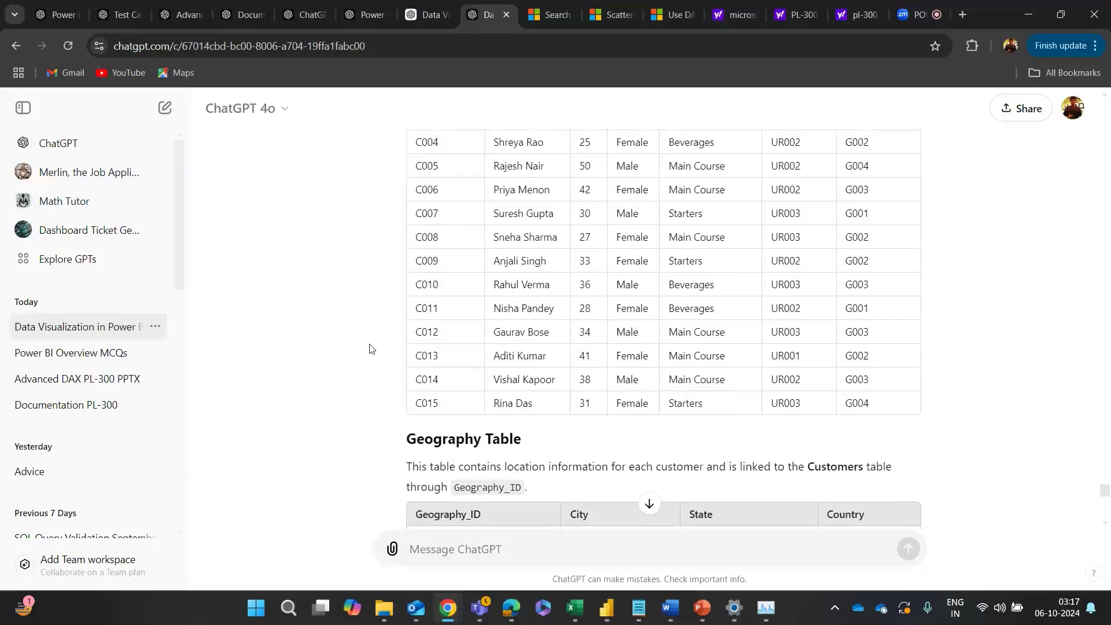
{"action": "scroll", "coordinate": [371, 348], "scroll_direction": "up", "scroll_amount": 3}
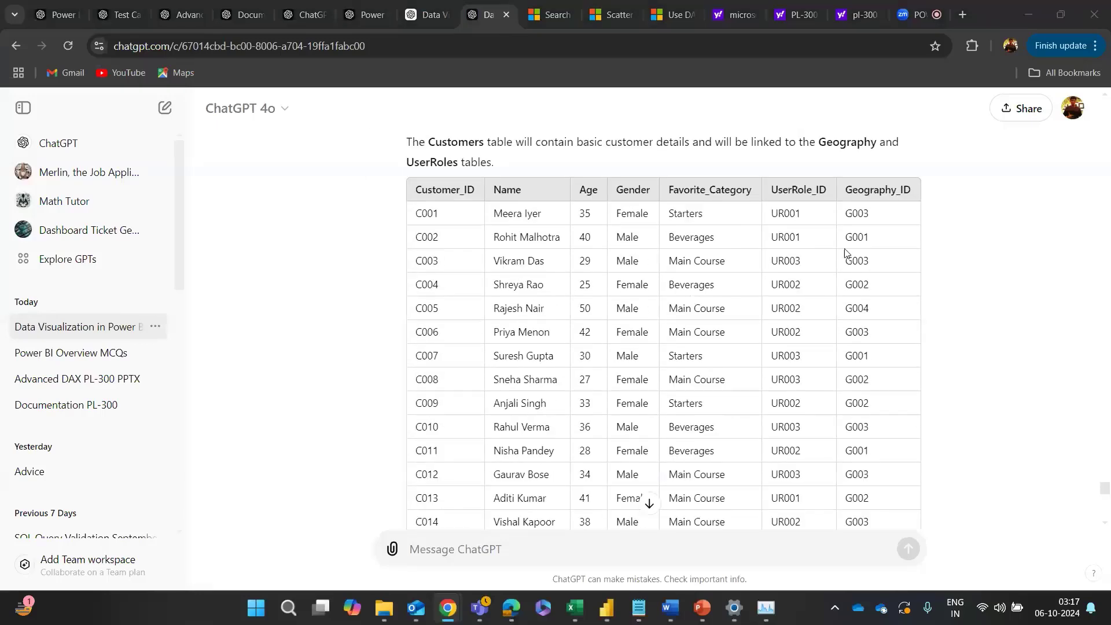
Step: Copy the entire Updated Customers Table from the ChatGPT answer, from the header row through customer C015
{"action": "key", "text": "alt+Tab"}
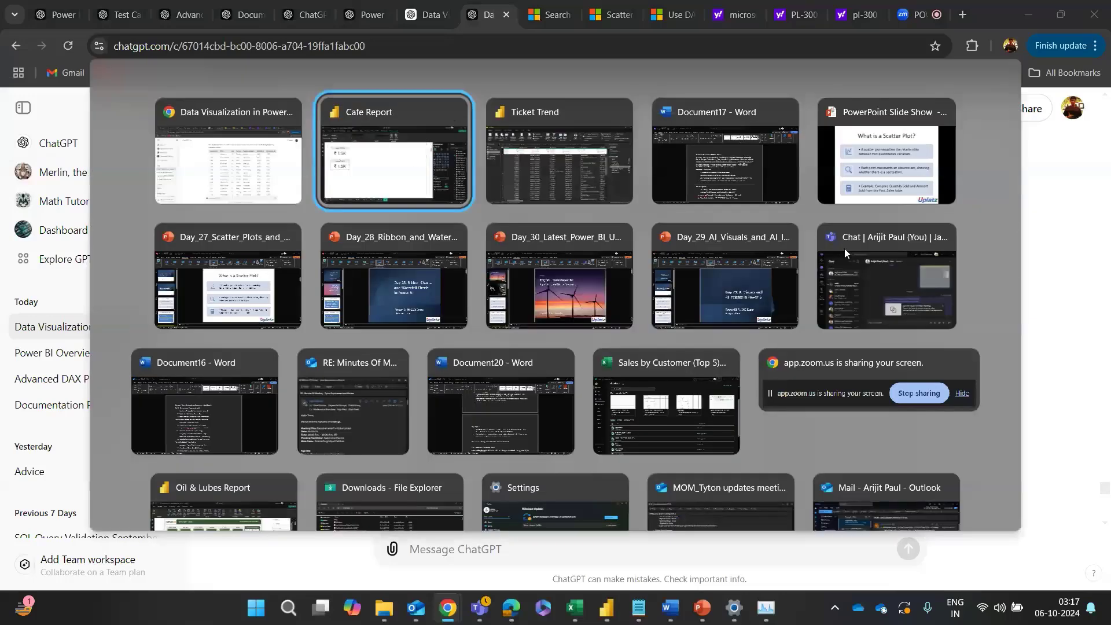
{"action": "key", "text": "Escape"}
{"action": "scroll", "coordinate": [446, 154], "scroll_direction": "down", "scroll_amount": 2}
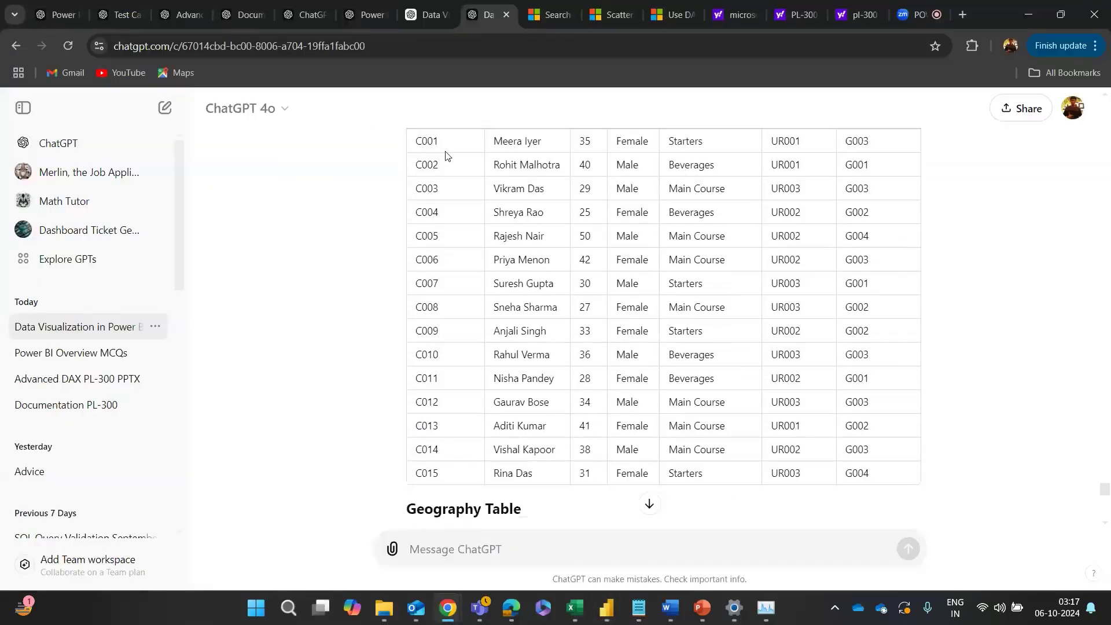
{"action": "scroll", "coordinate": [456, 206], "scroll_direction": "up", "scroll_amount": 2}
{"action": "left_click_drag", "start_coordinate": [415, 189], "coordinate": [928, 514]}
{"action": "key", "text": "ctrl+c"}
Step: Examine the selected Customers rows and how the Geography and UserRoles tables below link to them
{"action": "scroll", "coordinate": [928, 514], "scroll_direction": "down", "scroll_amount": 3}
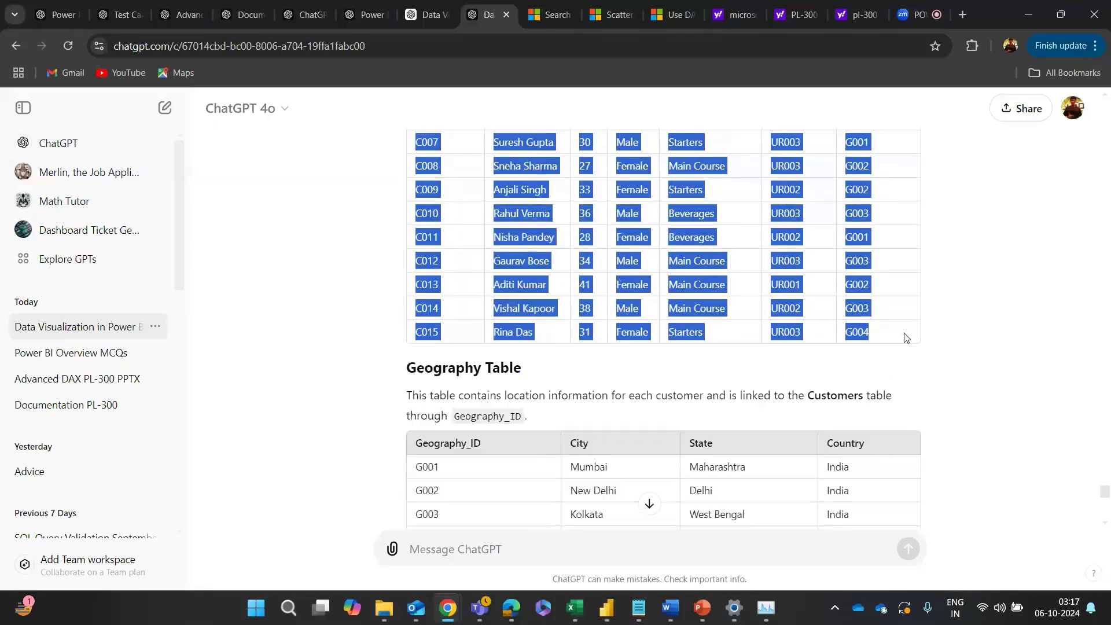
{"action": "scroll", "coordinate": [906, 338], "scroll_direction": "up", "scroll_amount": 4}
{"action": "scroll", "coordinate": [906, 338], "scroll_direction": "down", "scroll_amount": 4}
{"action": "scroll", "coordinate": [906, 337], "scroll_direction": "up", "scroll_amount": 1}
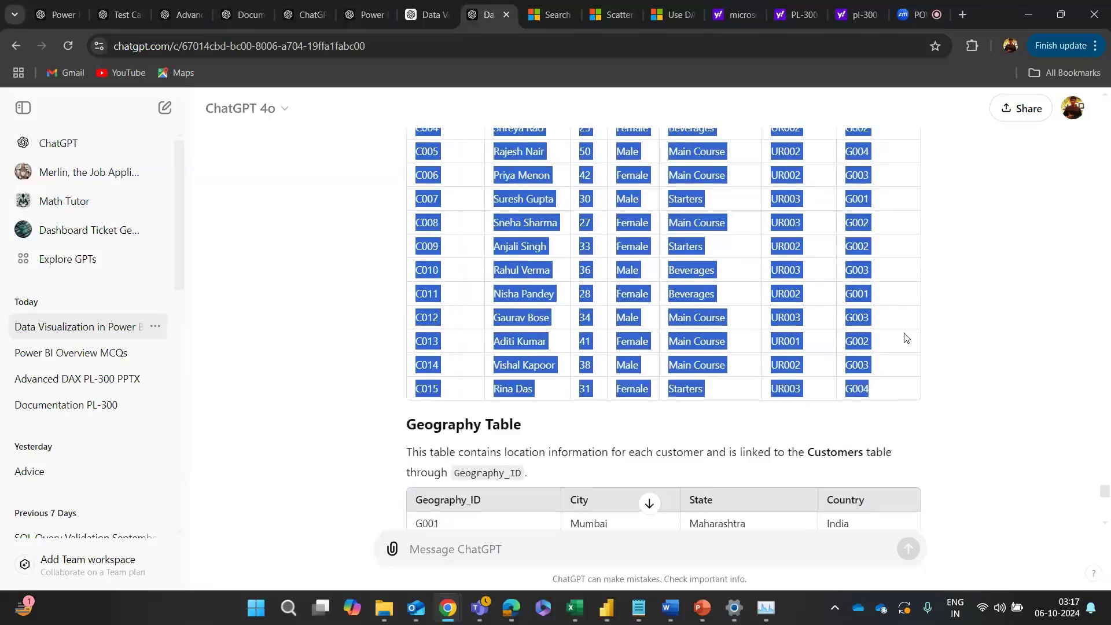
{"action": "scroll", "coordinate": [906, 338], "scroll_direction": "down", "scroll_amount": 2}
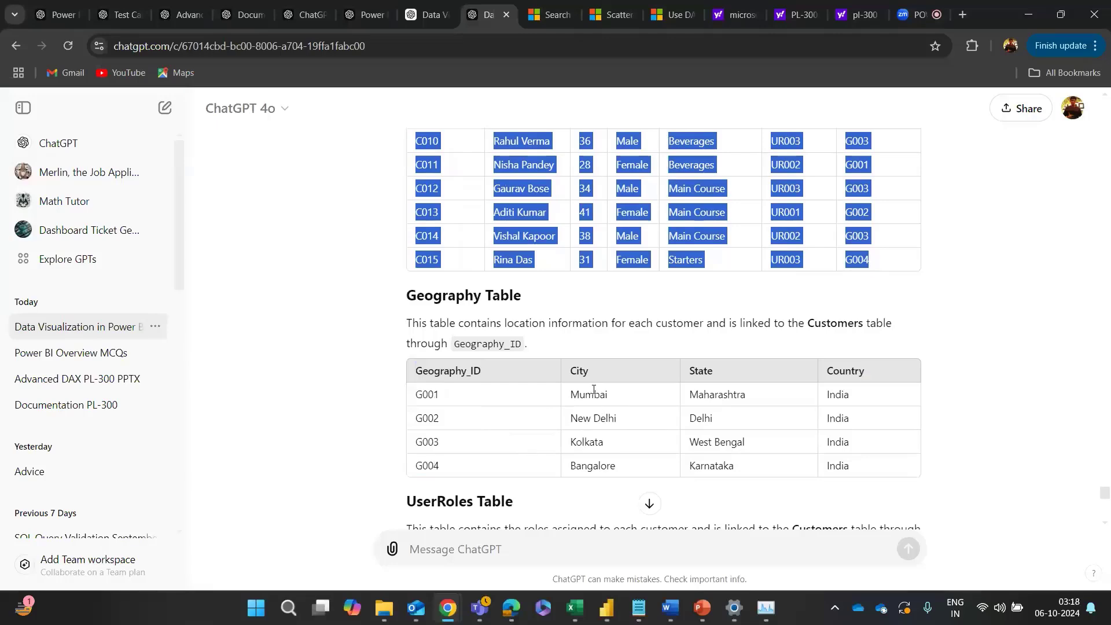
{"action": "scroll", "coordinate": [598, 459], "scroll_direction": "down", "scroll_amount": 5}
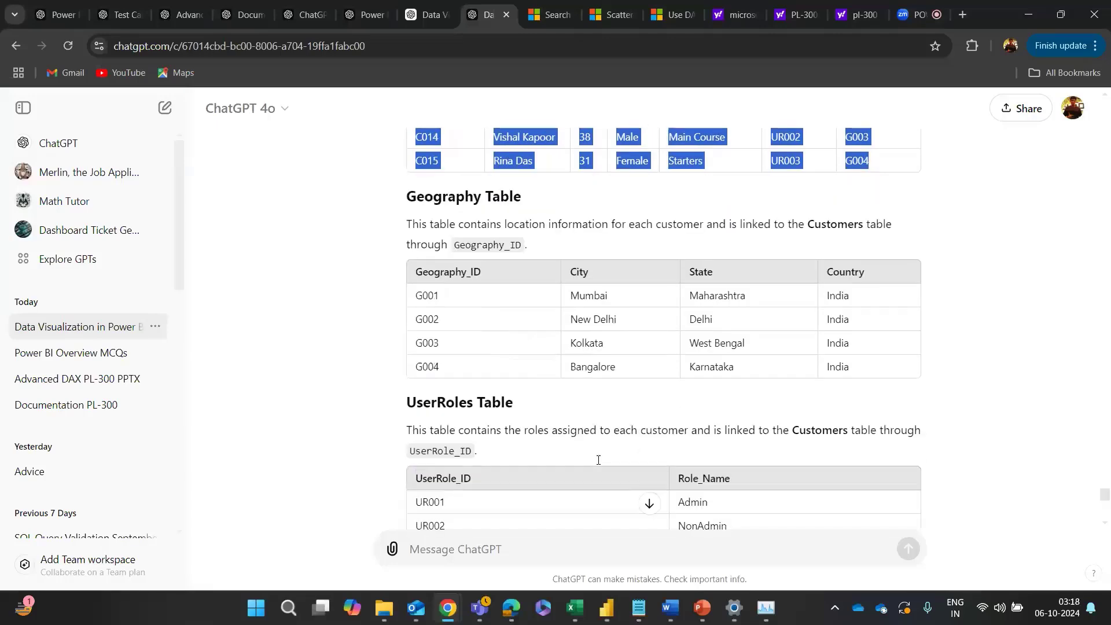
{"action": "scroll", "coordinate": [598, 460], "scroll_direction": "up", "scroll_amount": 6}
{"action": "scroll", "coordinate": [598, 459], "scroll_direction": "up", "scroll_amount": 5}
{"action": "scroll", "coordinate": [682, 369], "scroll_direction": "down", "scroll_amount": 3}
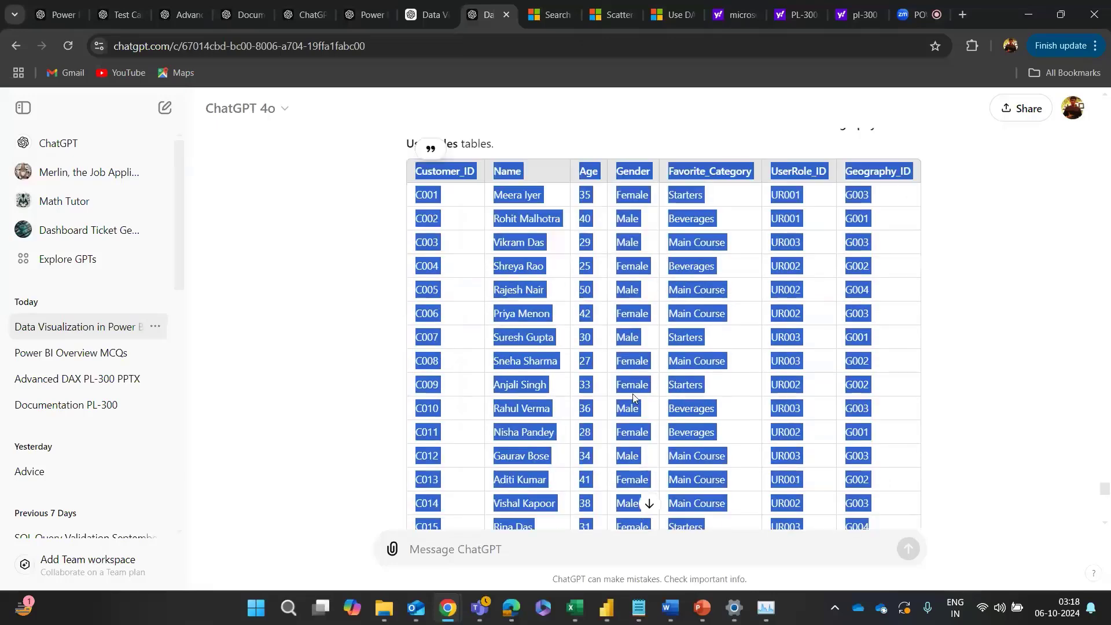
{"action": "scroll", "coordinate": [682, 369], "scroll_direction": "up", "scroll_amount": 1}
{"action": "scroll", "coordinate": [682, 369], "scroll_direction": "down", "scroll_amount": 1}
{"action": "scroll", "coordinate": [682, 369], "scroll_direction": "up", "scroll_amount": 1}
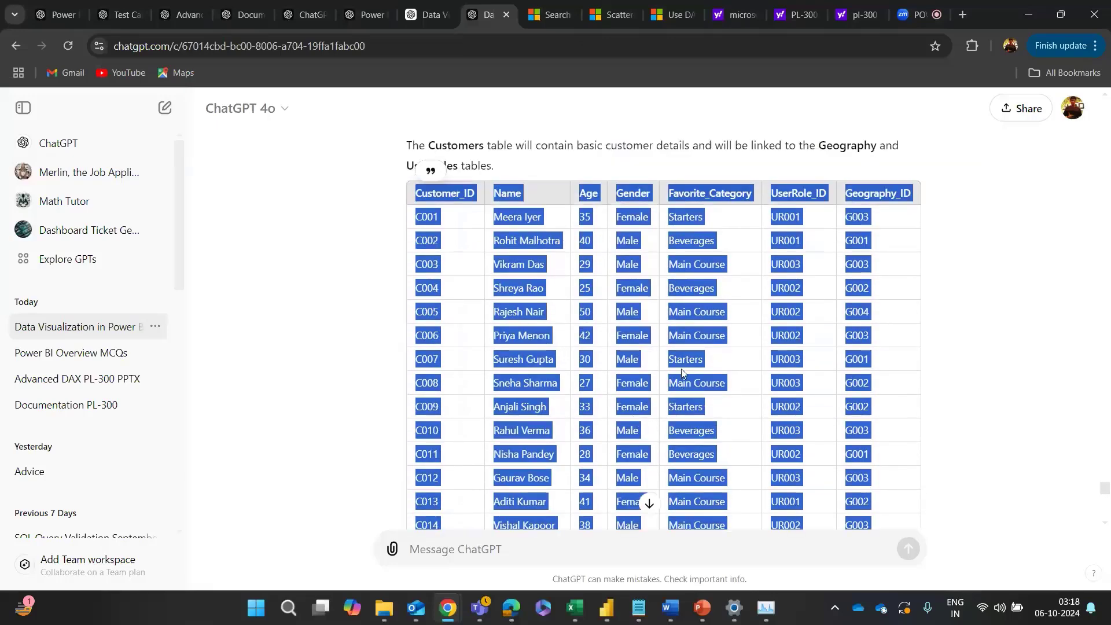
{"action": "scroll", "coordinate": [682, 369], "scroll_direction": "down", "scroll_amount": 1}
{"action": "scroll", "coordinate": [682, 369], "scroll_direction": "up", "scroll_amount": 1}
{"action": "scroll", "coordinate": [682, 369], "scroll_direction": "down", "scroll_amount": 1}
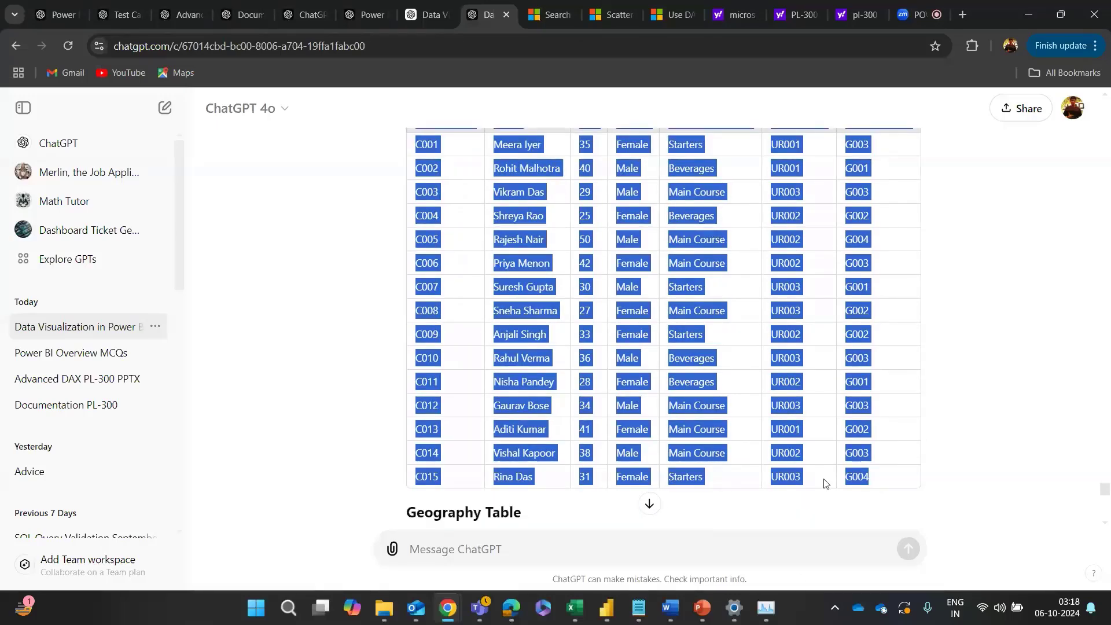
Step: Switch to Excel, create a blank workbook, and paste the copied customers table starting at cell A1
{"action": "mouse_move", "coordinate": [605, 610]}
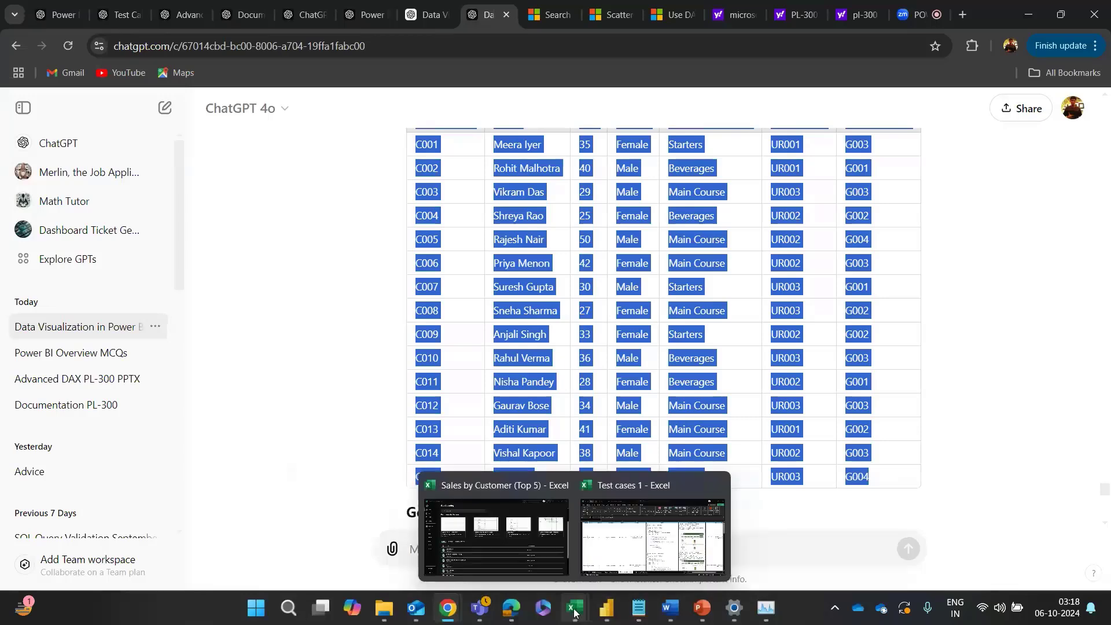
{"action": "left_click", "coordinate": [542, 538]}
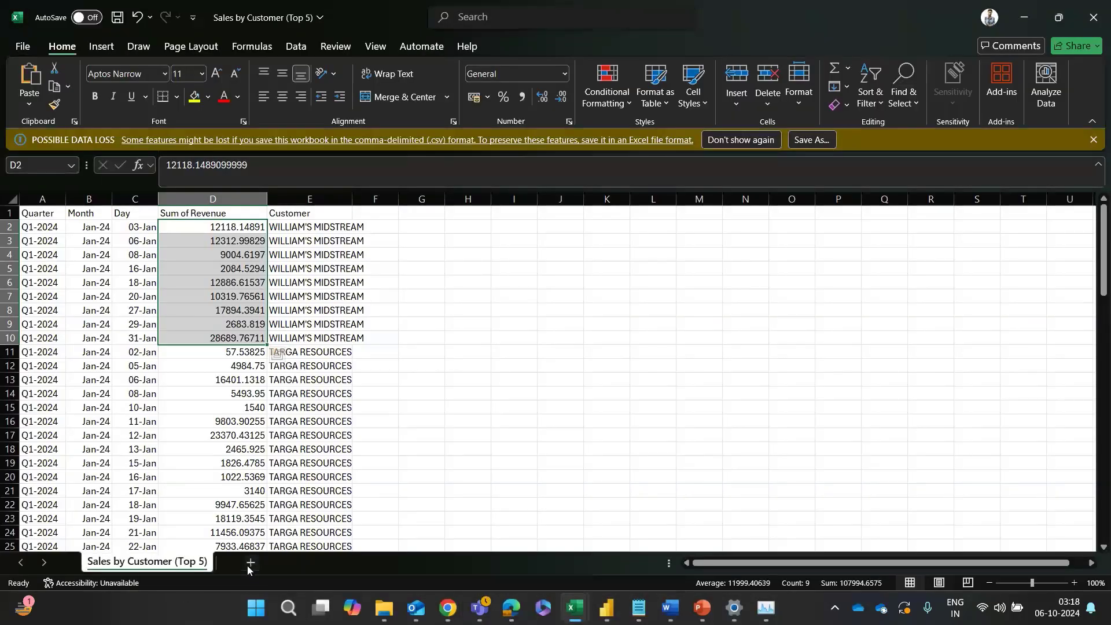
{"action": "left_click", "coordinate": [24, 46]}
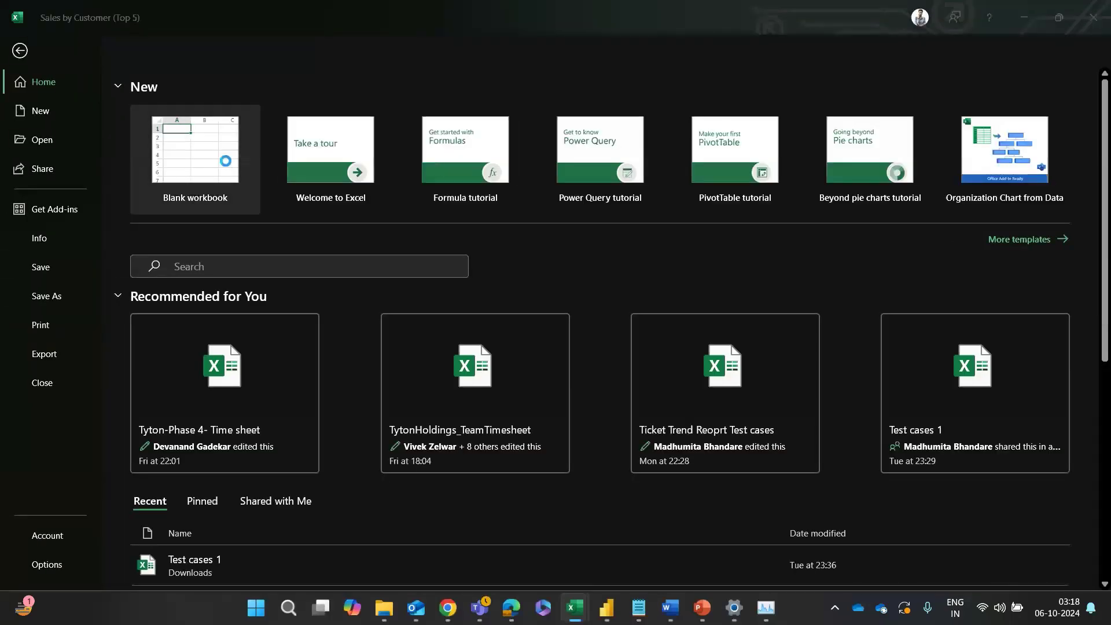
{"action": "key", "text": "ctrl+n"}
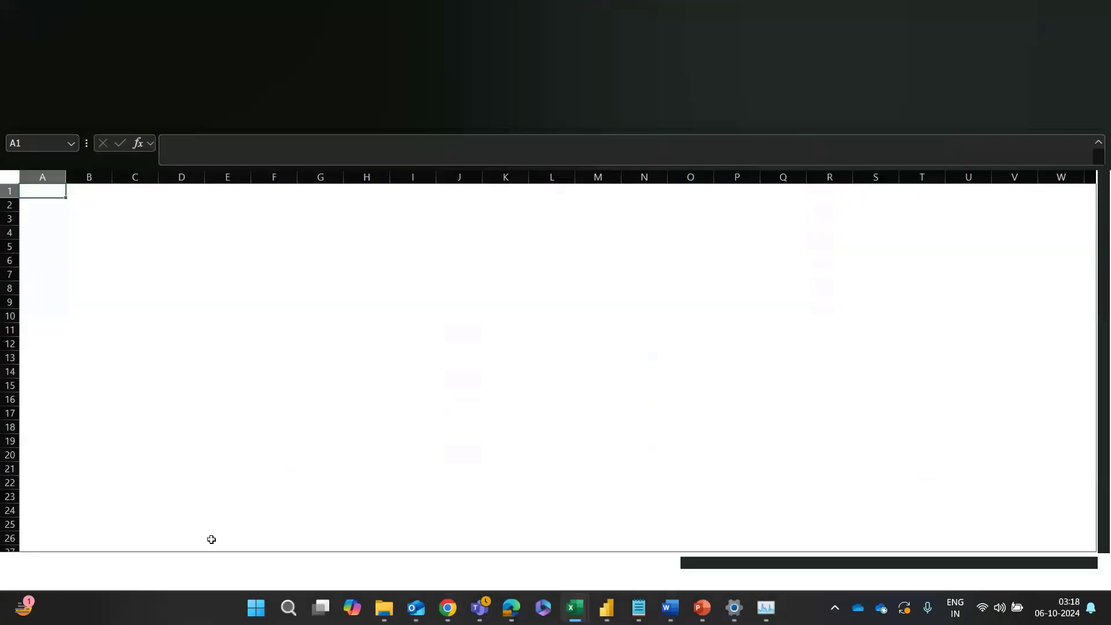
{"action": "key", "text": "ctrl+v"}
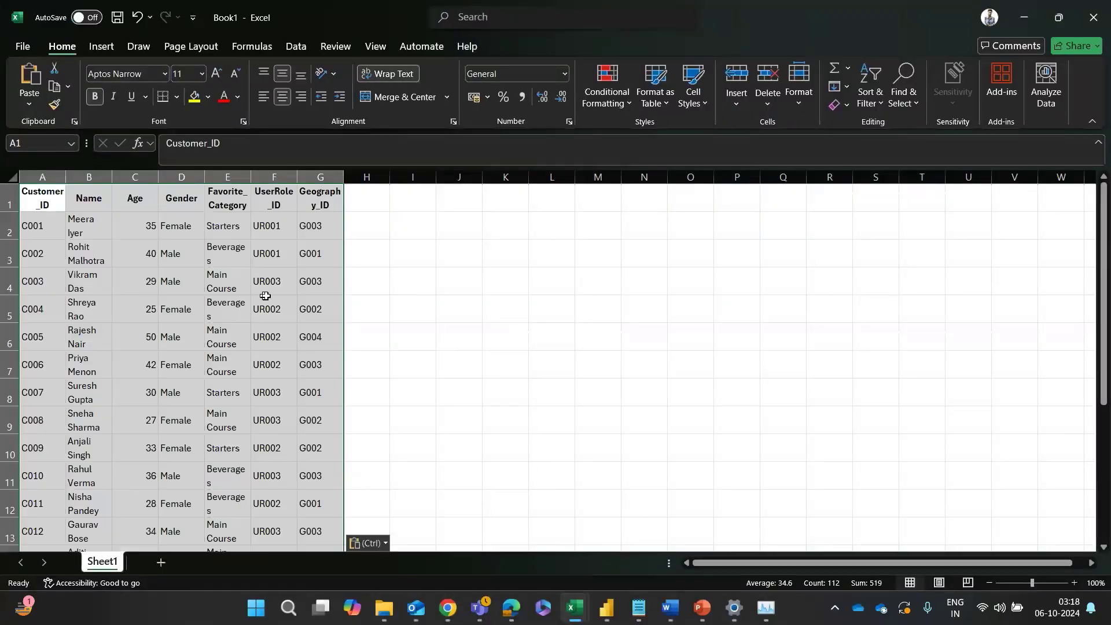
Step: Widen all columns of the sheet equally so the customers table's headers and entries fit on single lines
{"action": "left_click", "coordinate": [12, 177]}
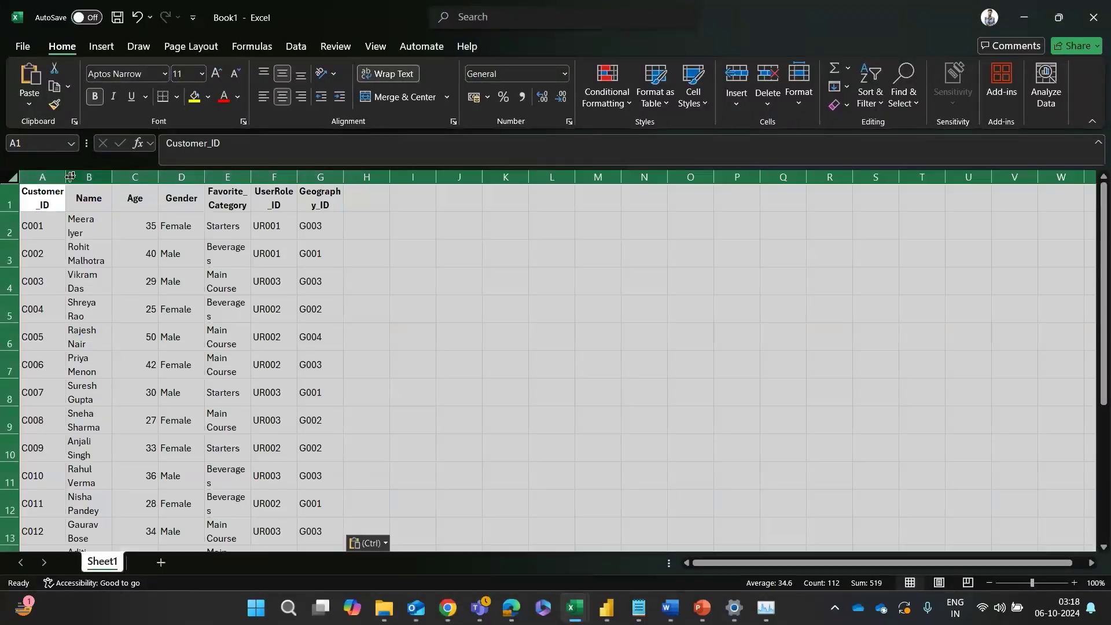
{"action": "left_click_drag", "start_coordinate": [65, 177], "coordinate": [140, 182]}
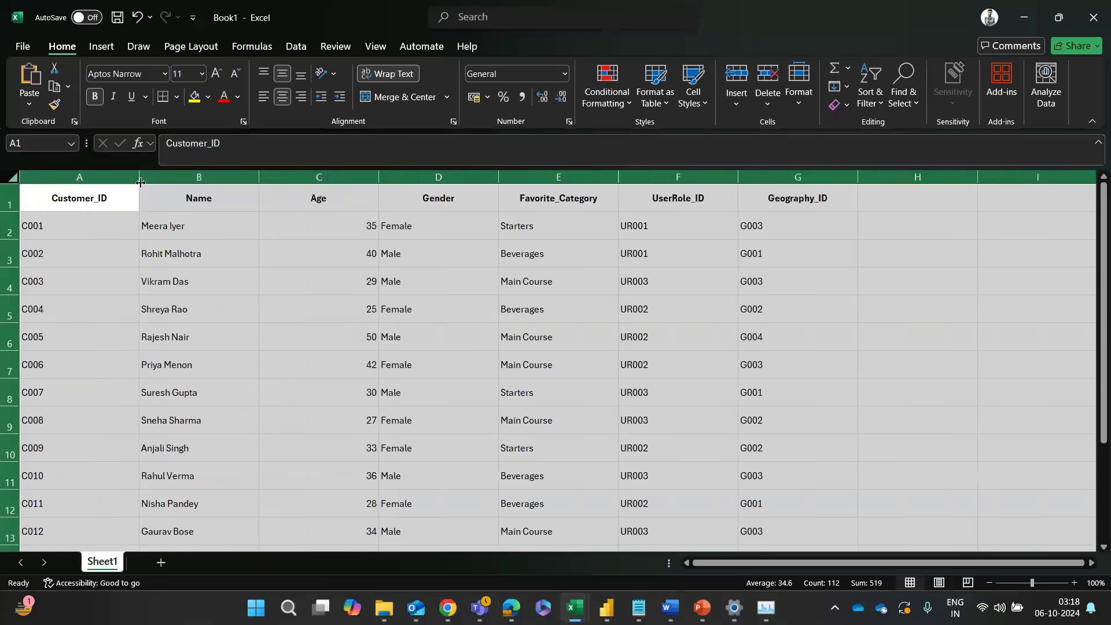
{"action": "left_click", "coordinate": [556, 297]}
{"action": "left_click", "coordinate": [820, 280]}
{"action": "left_click", "coordinate": [213, 234]}
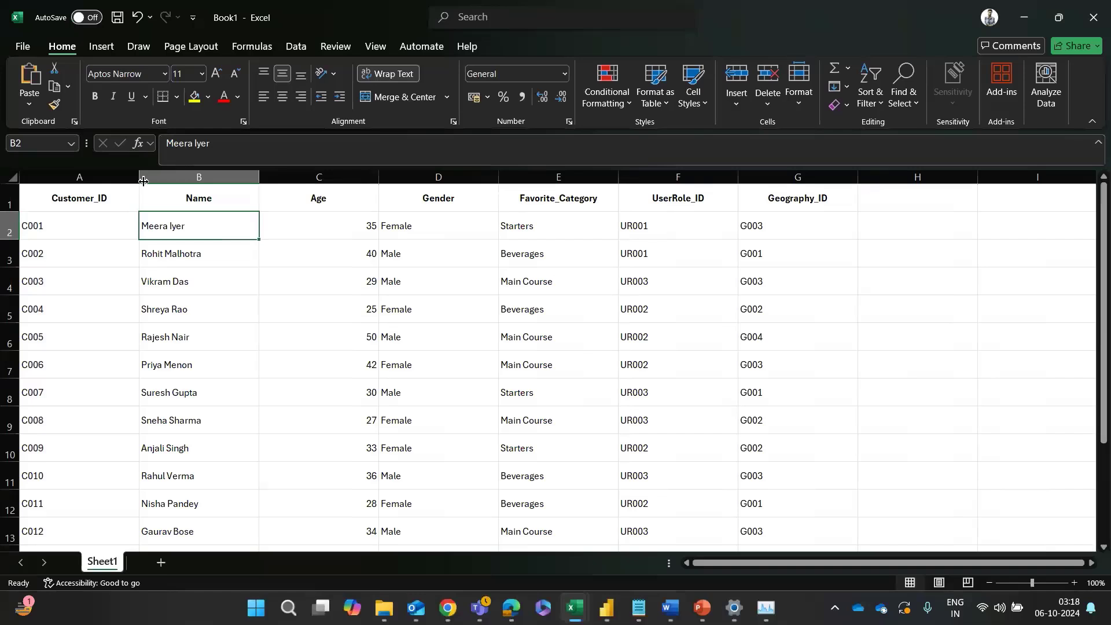
{"action": "left_click", "coordinate": [87, 194]}
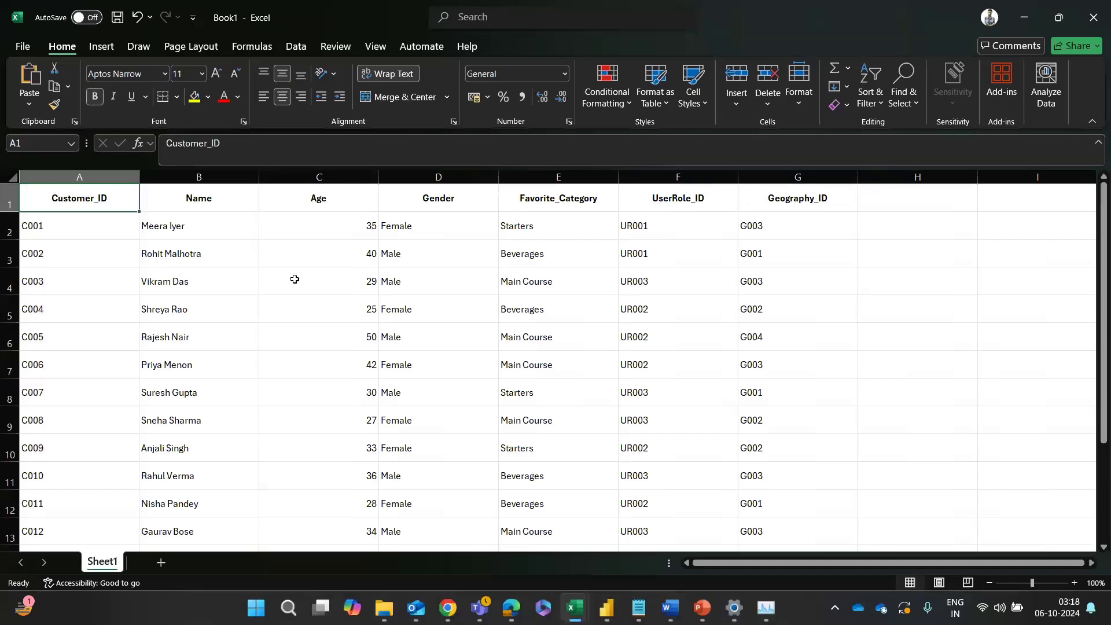
Step: Rename Sheet1 as Updated Customers Table and add a new blank worksheet after it
{"action": "key", "text": "alt"}
{"action": "double_click", "coordinate": [102, 561]}
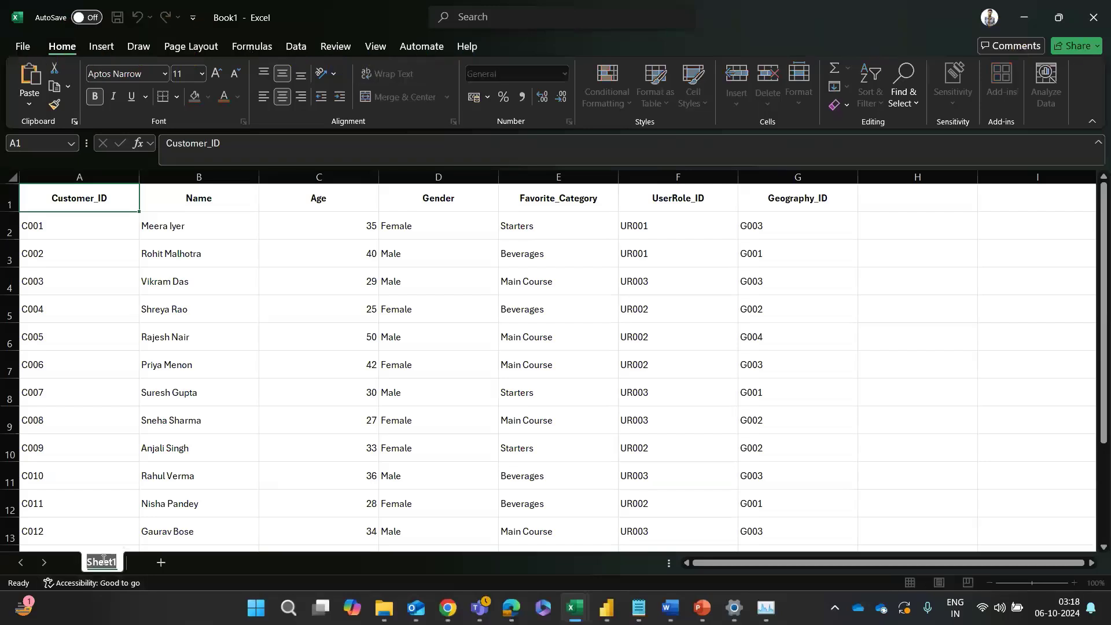
{"action": "type", "text": "Updated"}
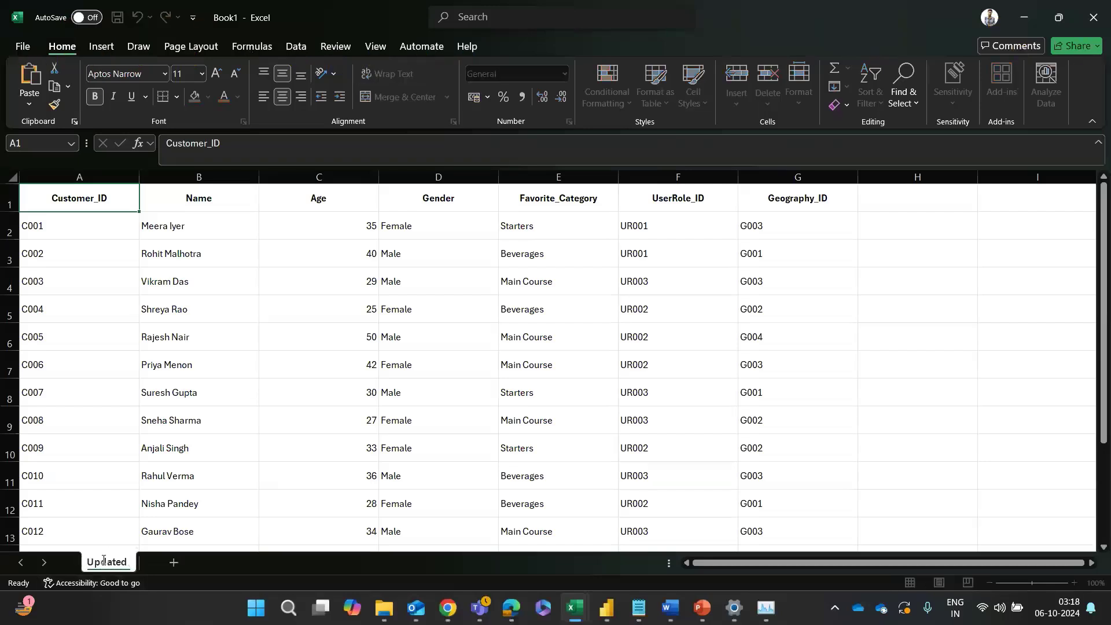
{"action": "type", "text": " Customers"}
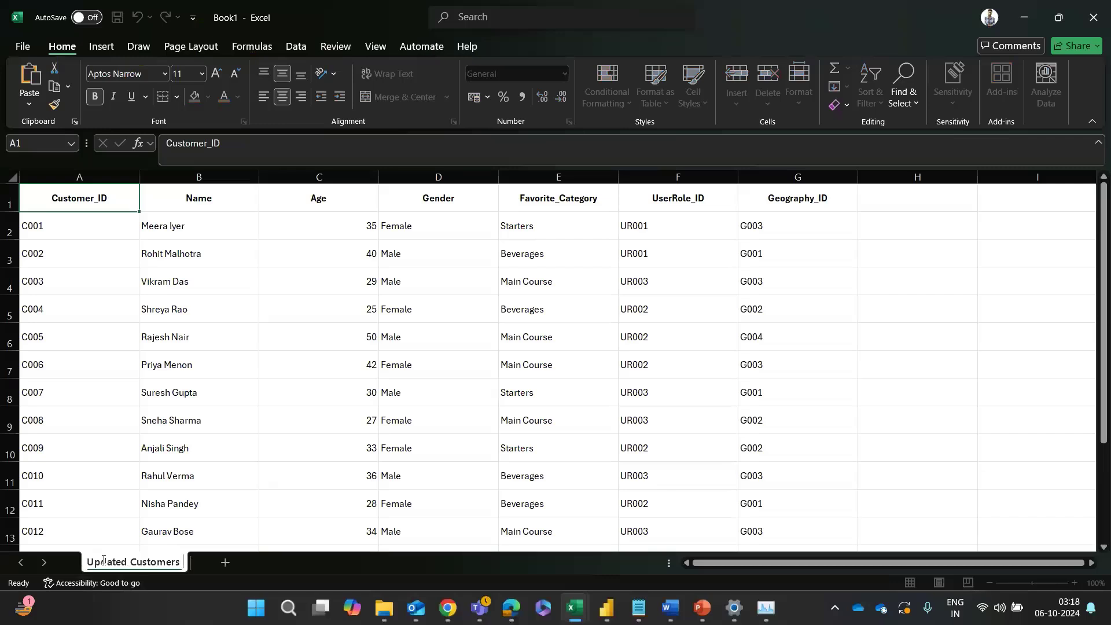
{"action": "type", "text": " Table"}
{"action": "key", "text": "Return"}
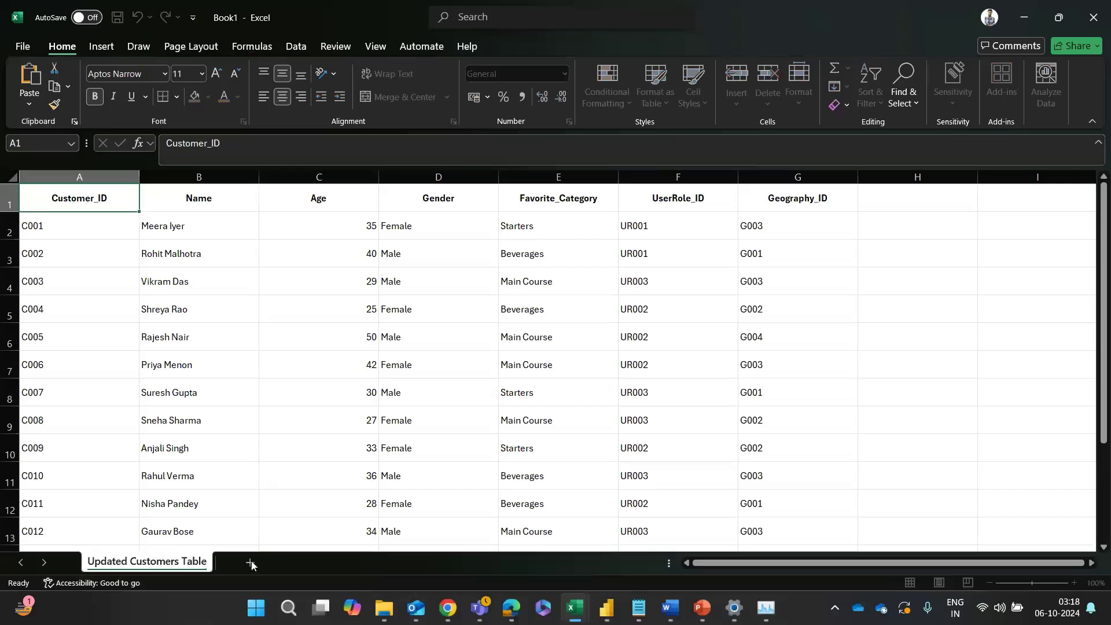
{"action": "left_click", "coordinate": [251, 562]}
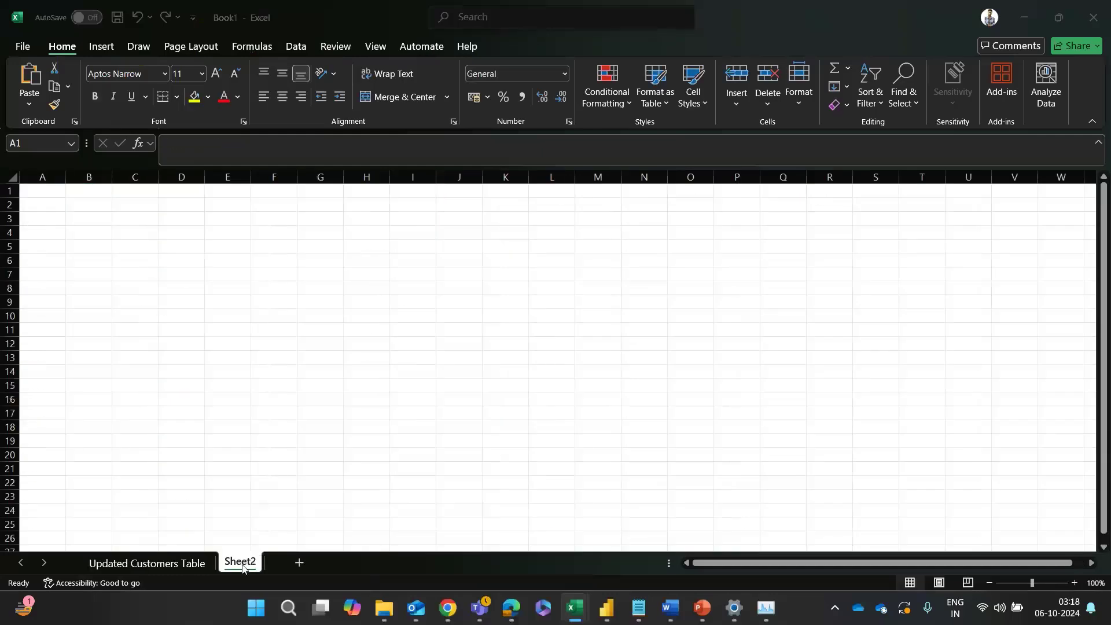
Step: Copy the whole Geography table from the ChatGPT answer and paste it into Excel's Sheet2 starting at cell A1
{"action": "key", "text": "alt+Tab"}
{"action": "key", "text": "alt+Tab"}
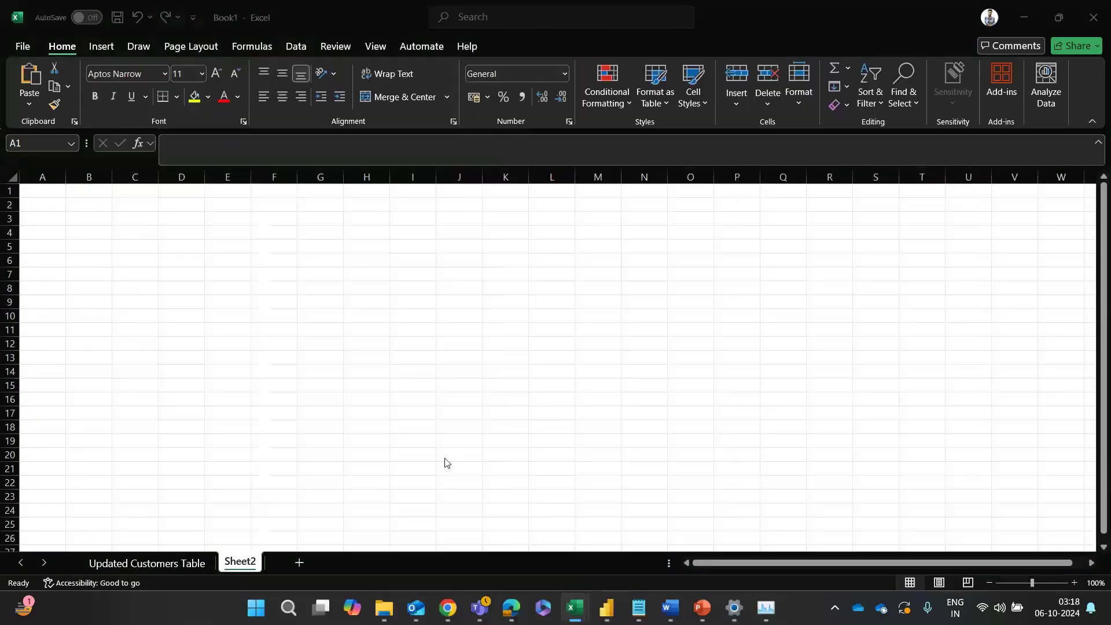
{"action": "key", "text": "alt+Tab"}
{"action": "scroll", "coordinate": [421, 352], "scroll_direction": "down", "scroll_amount": 1}
{"action": "left_click", "coordinate": [422, 350]}
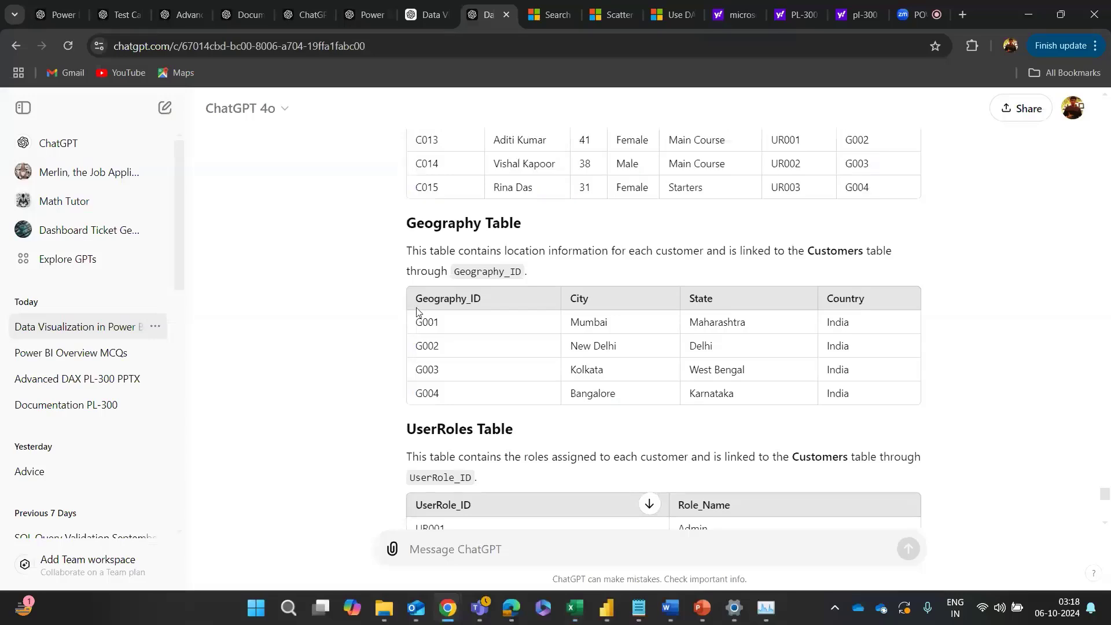
{"action": "left_click_drag", "start_coordinate": [414, 296], "coordinate": [932, 387]}
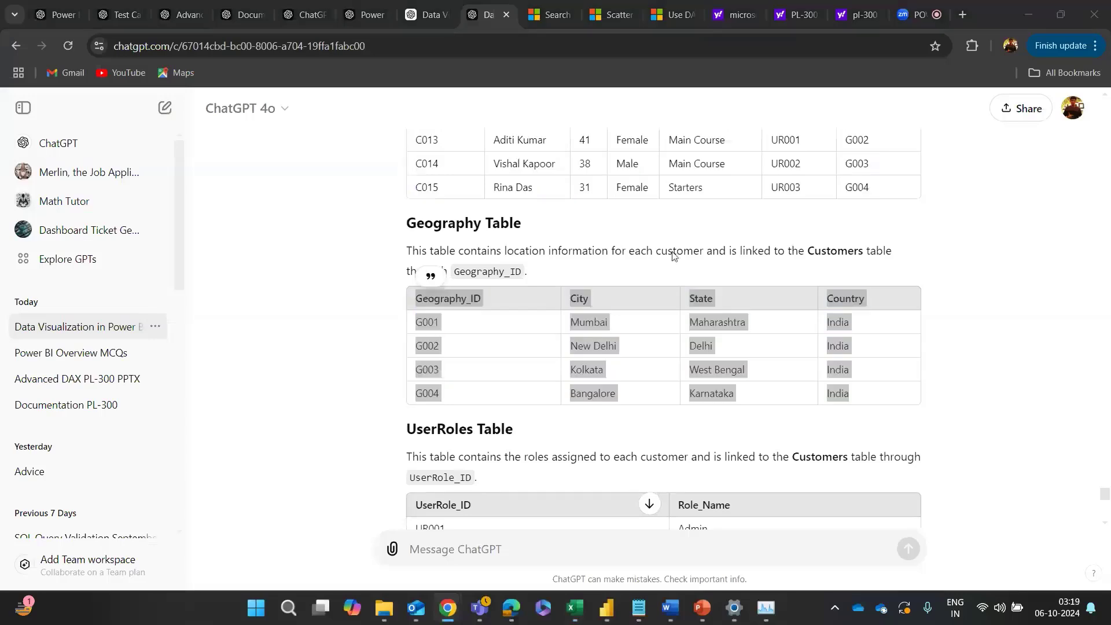
{"action": "key", "text": "alt+Tab"}
{"action": "type", "text": "Geography_ID\tCity\tState\tCountry G001\tMumbai\tMaharashtra\tIndia G002\tNew Delhi\tDelhi\tIndia G003\tKolkata\tWest Bengal\tIndia G004\tBangalore\tKarnataka\tIndia"}
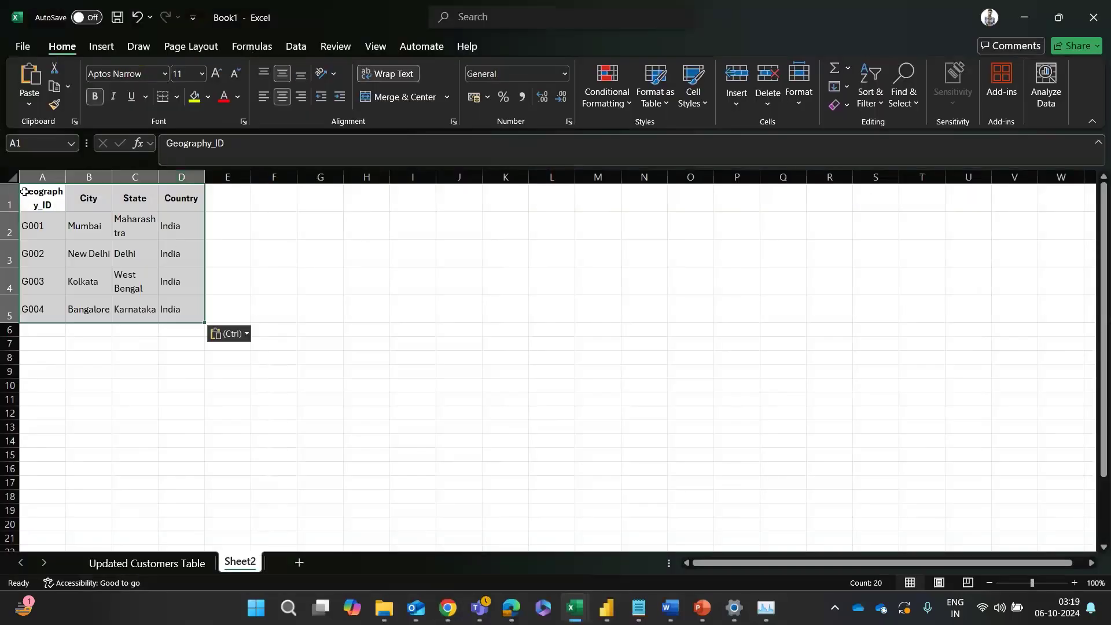
Step: Widen all columns of Sheet2 equally so the geography headers and entries fit on single lines
{"action": "left_click", "coordinate": [12, 177]}
{"action": "mouse_move", "coordinate": [66, 176]}
{"action": "left_mouse_down"}
{"action": "mouse_move", "coordinate": [120, 177]}
{"action": "mouse_move", "coordinate": [158, 218]}
{"action": "mouse_move", "coordinate": [353, 293]}
{"action": "mouse_move", "coordinate": [358, 307]}
{"action": "left_mouse_up"}
{"action": "left_click", "coordinate": [255, 339]}
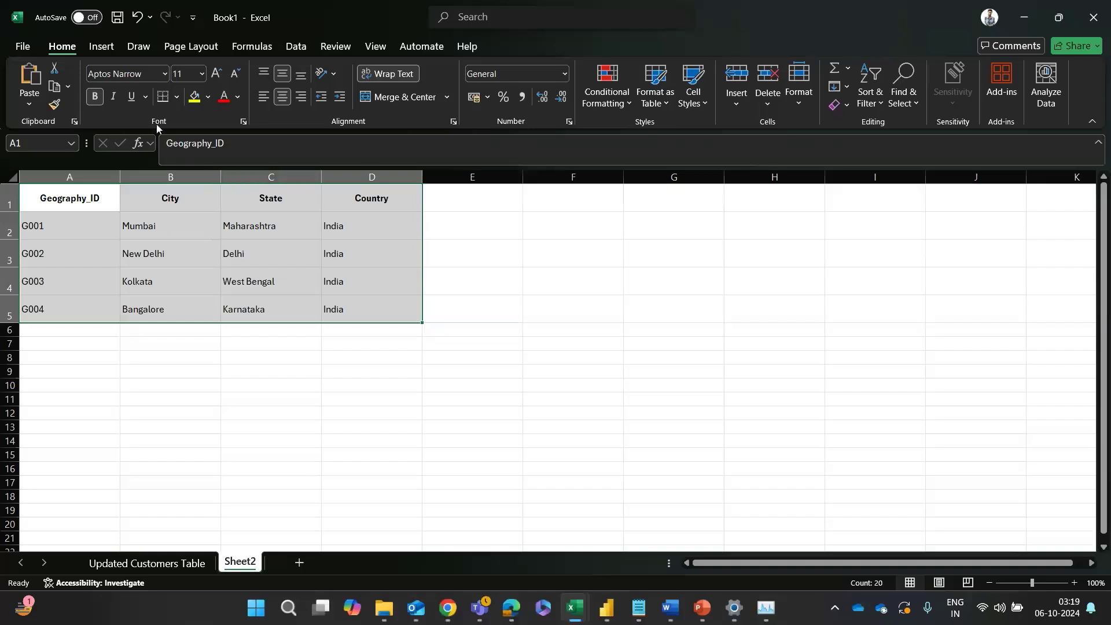
Step: Rename Sheet2 as Geography
{"action": "double_click", "coordinate": [246, 559]}
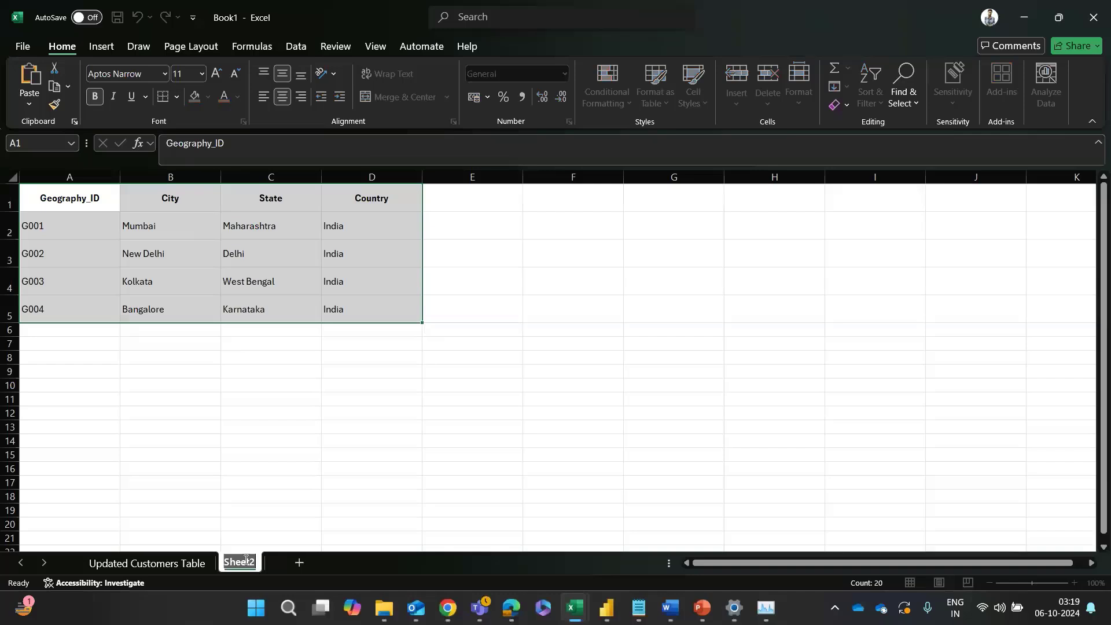
{"action": "type", "text": "Geo"}
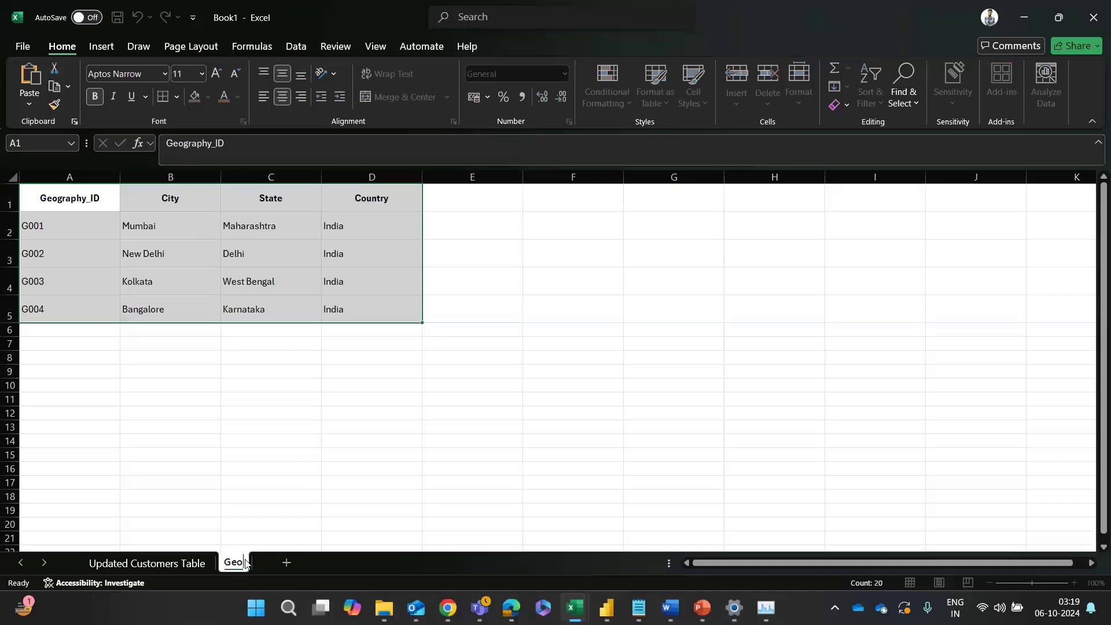
{"action": "type", "text": "graphy"}
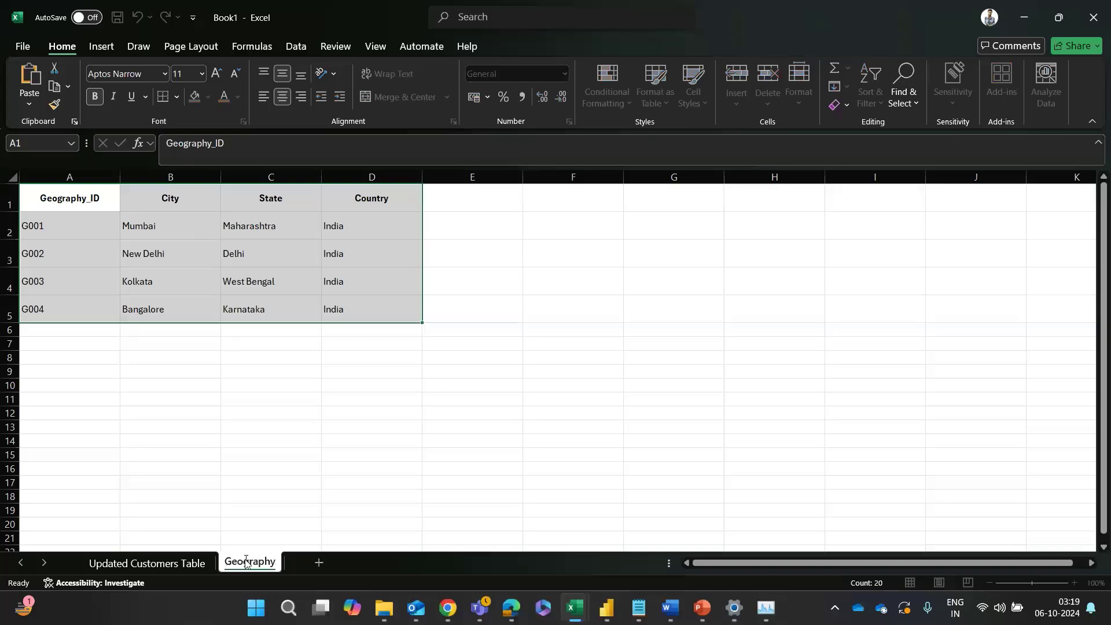
{"action": "key", "text": "Return"}
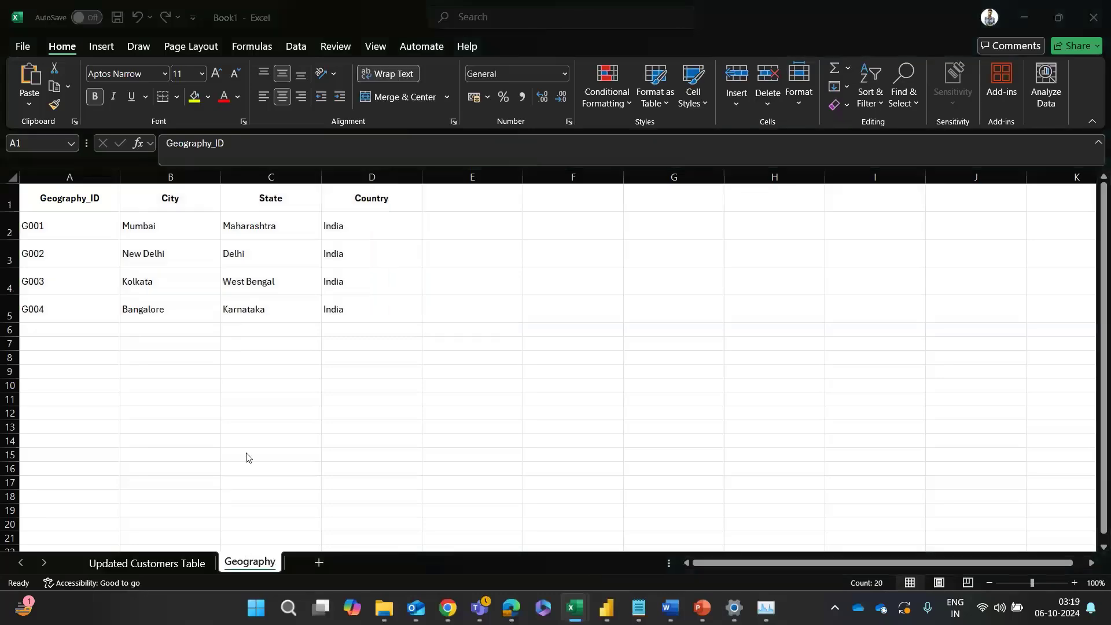
Step: Copy the UserRoles table from the ChatGPT answer and paste it at cell A1 of a new worksheet after Geography
{"action": "key", "text": "alt+Tab"}
{"action": "scroll", "coordinate": [398, 296], "scroll_direction": "down", "scroll_amount": 4}
{"action": "left_click_drag", "start_coordinate": [398, 296], "coordinate": [862, 369]}
{"action": "key", "text": "ctrl+c"}
{"action": "key", "text": "alt+Tab"}
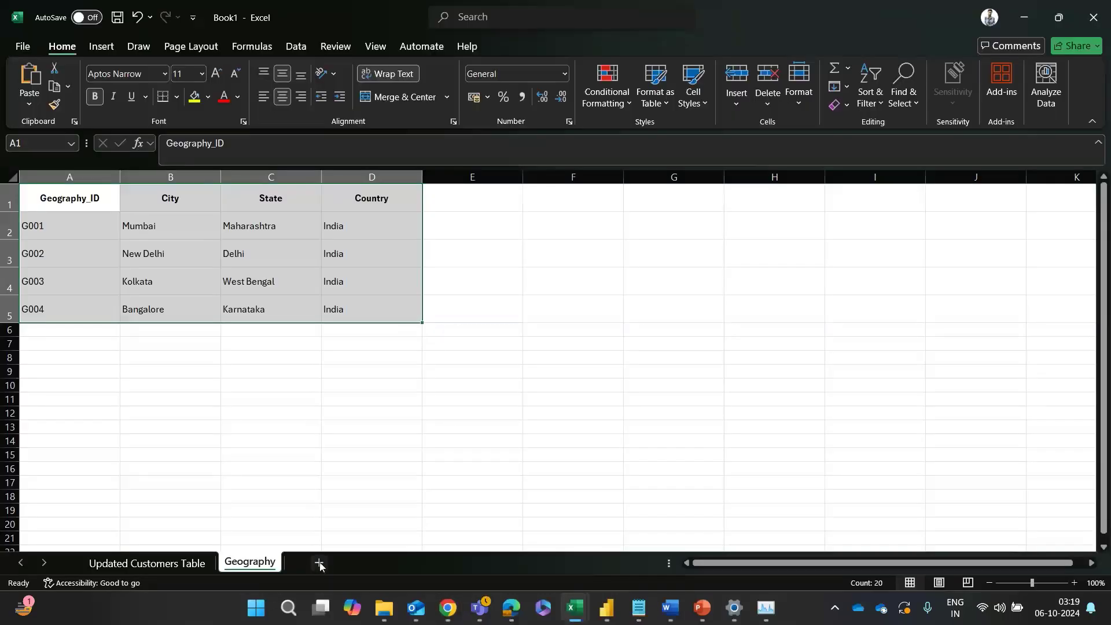
{"action": "left_click", "coordinate": [320, 565]}
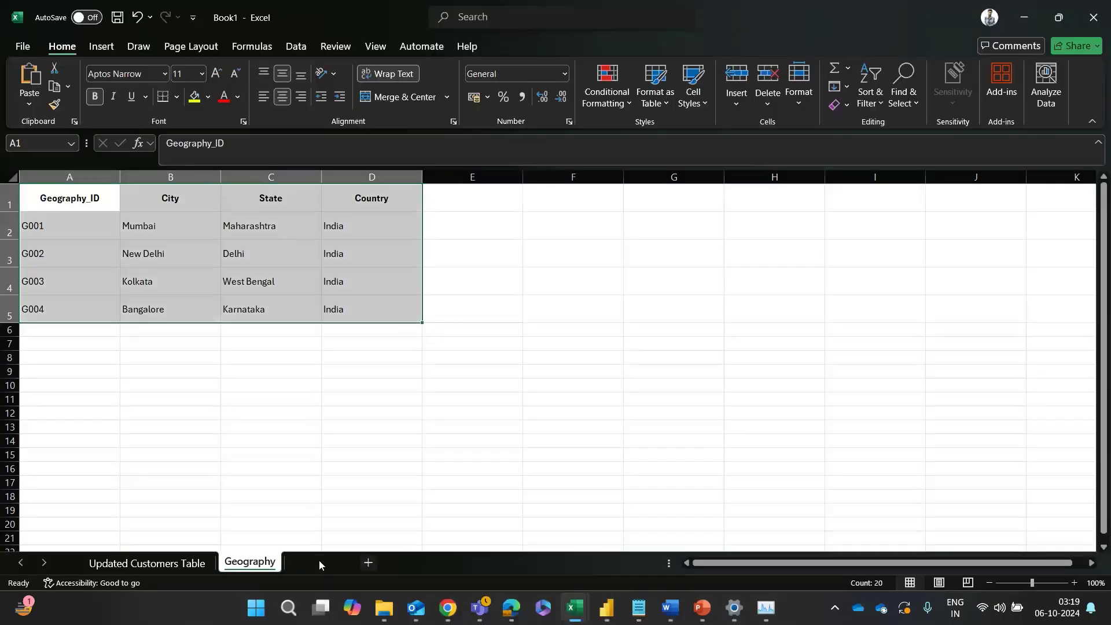
{"action": "key", "text": "ctrl+v"}
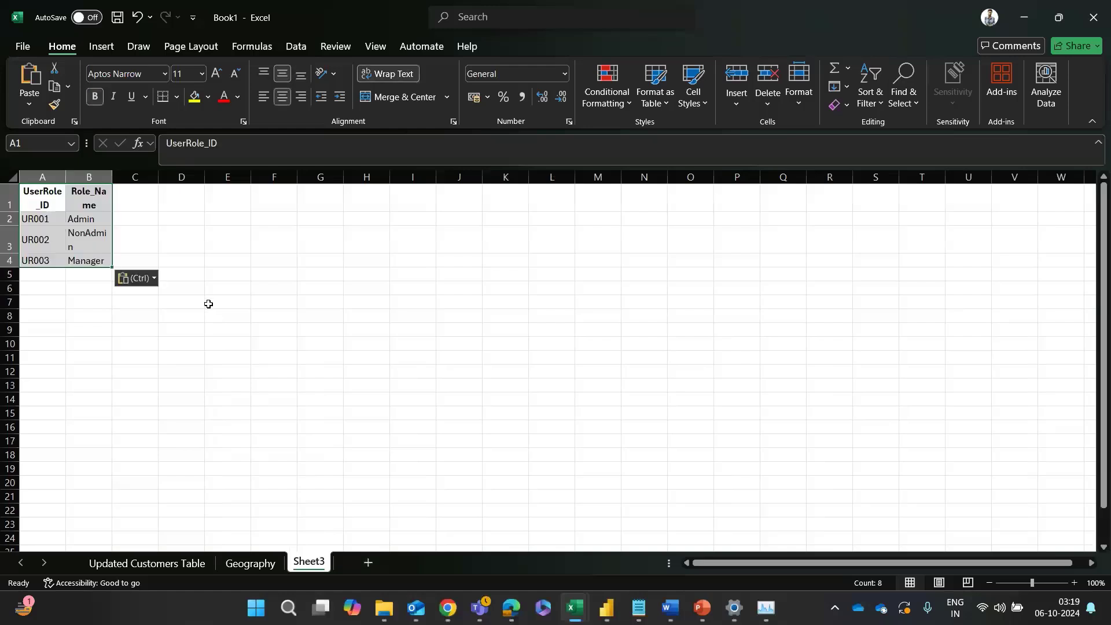
Step: Widen all columns of Sheet3 equally so the user role headers and names fit on single lines
{"action": "left_click", "coordinate": [11, 177]}
{"action": "left_click_drag", "start_coordinate": [66, 177], "coordinate": [107, 176]}
{"action": "left_click", "coordinate": [318, 286]}
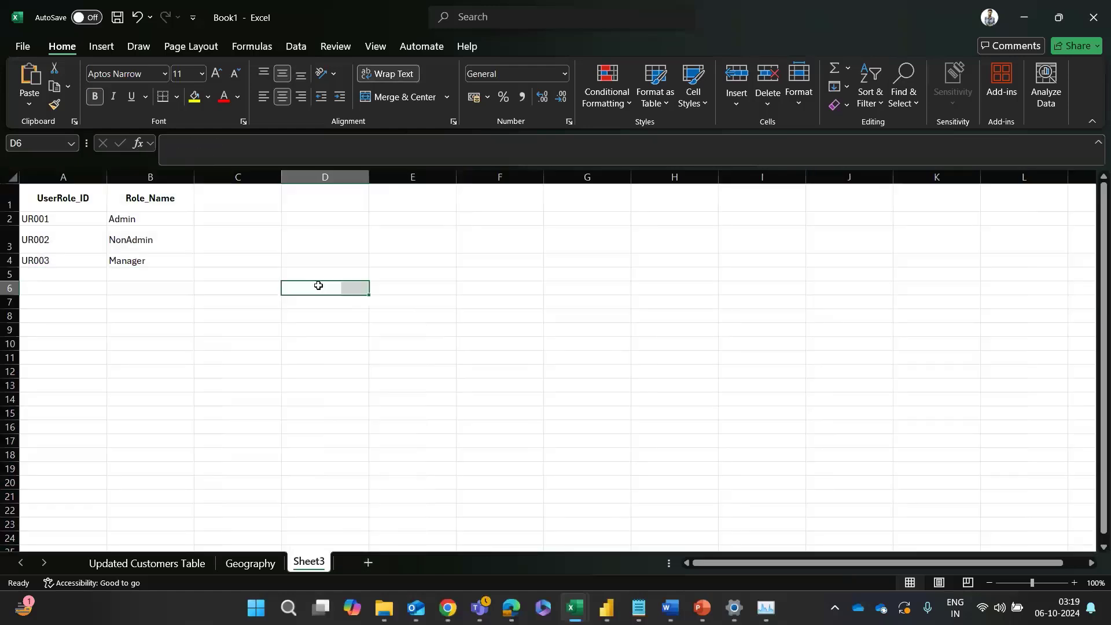
Step: Check the customers sheet down to its last row and rename Sheet3 as User Roles
{"action": "left_click", "coordinate": [140, 563]}
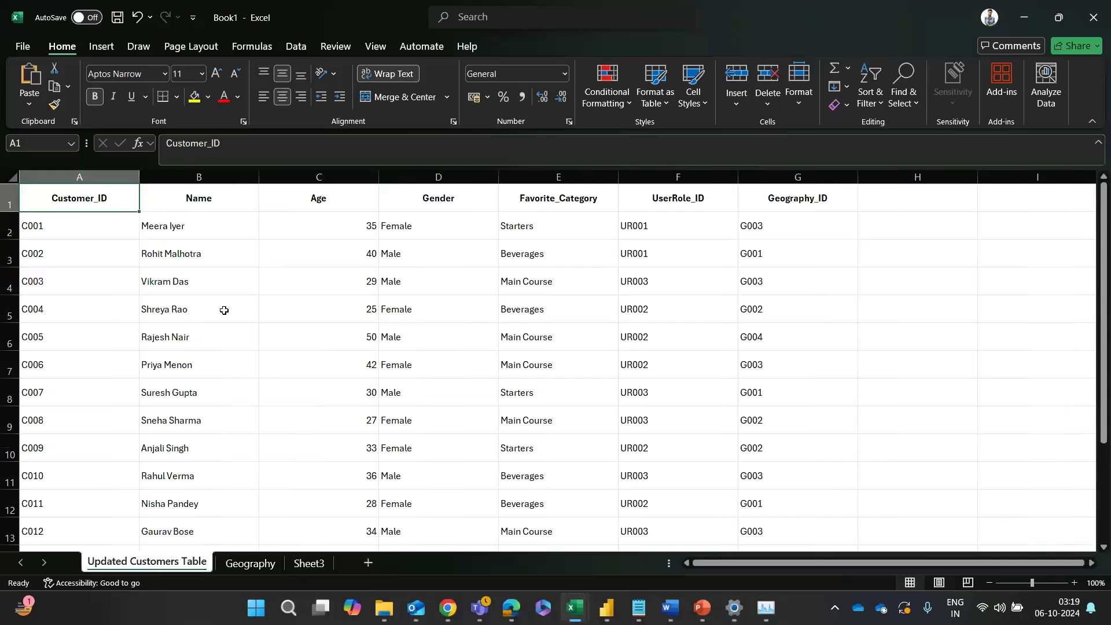
{"action": "scroll", "coordinate": [586, 379], "scroll_direction": "down", "scroll_amount": 2}
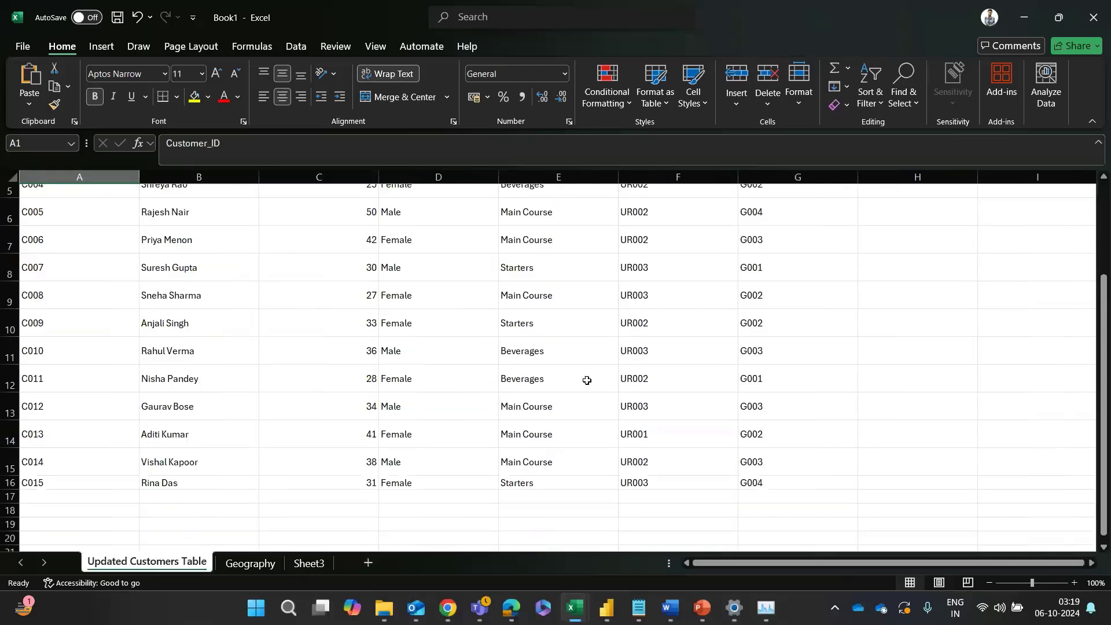
{"action": "scroll", "coordinate": [587, 380], "scroll_direction": "up", "scroll_amount": 2}
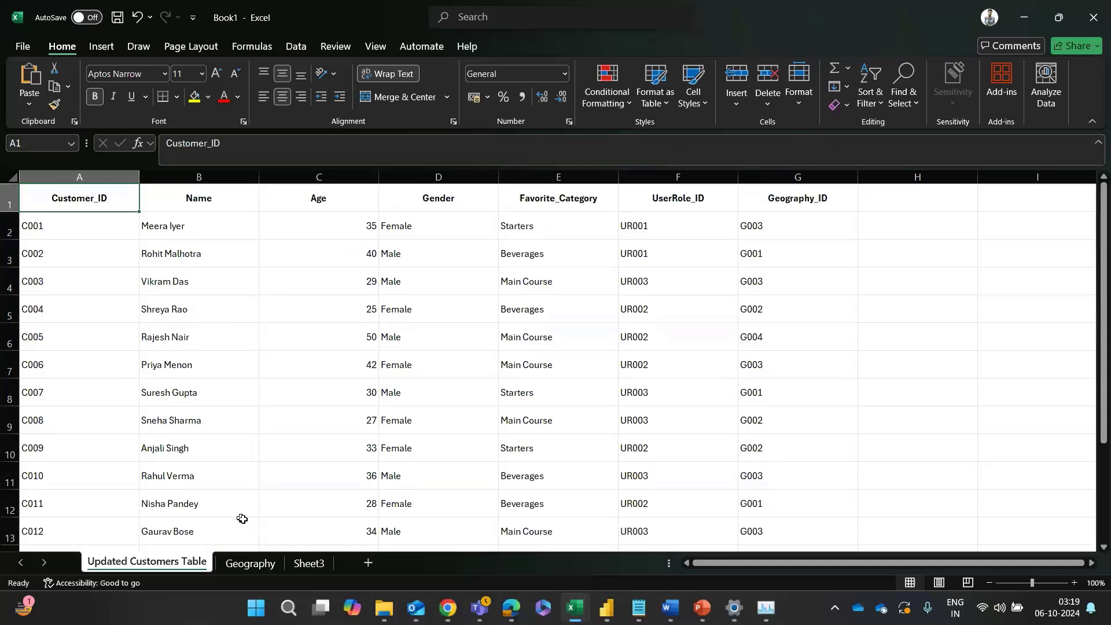
{"action": "left_click", "coordinate": [310, 562]}
{"action": "type", "text": "U"}
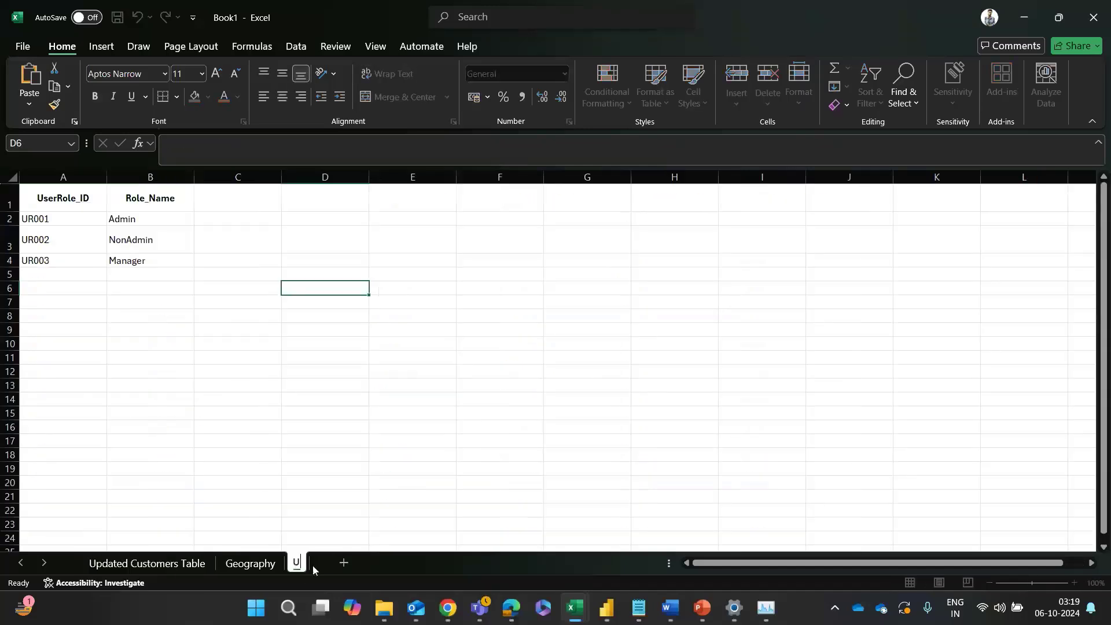
{"action": "type", "text": "serRoles"}
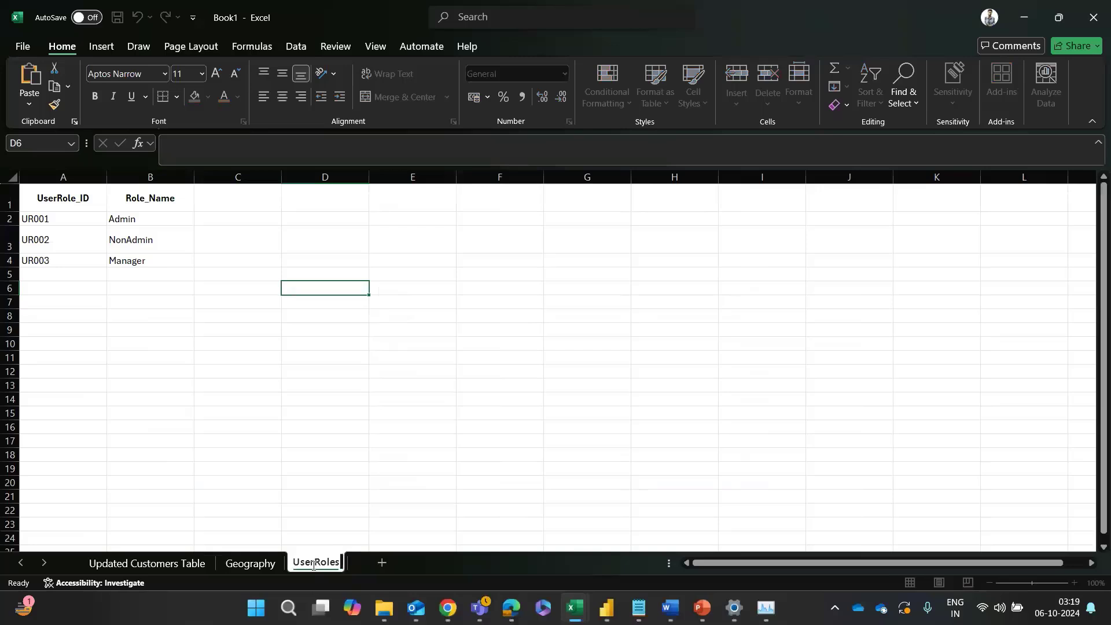
{"action": "key", "text": "Return"}
{"action": "key", "text": "Return"}
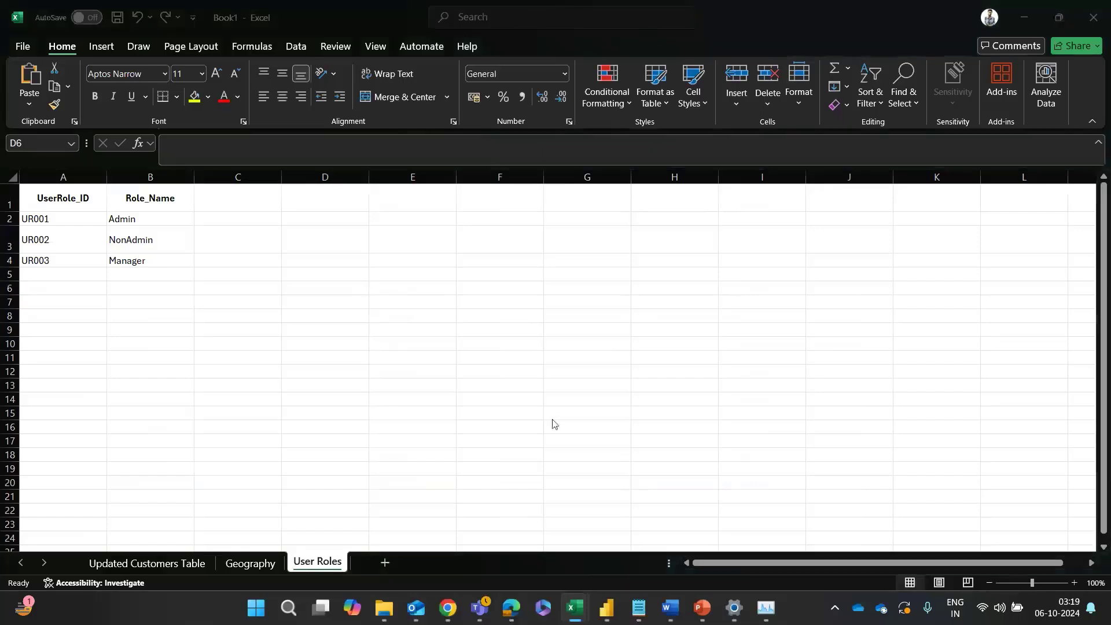
Step: Examine the Fact_Sales table and the Schema Explanation below it in the ChatGPT answer
{"action": "key", "text": "alt+Tab"}
{"action": "scroll", "coordinate": [498, 440], "scroll_direction": "down", "scroll_amount": 3}
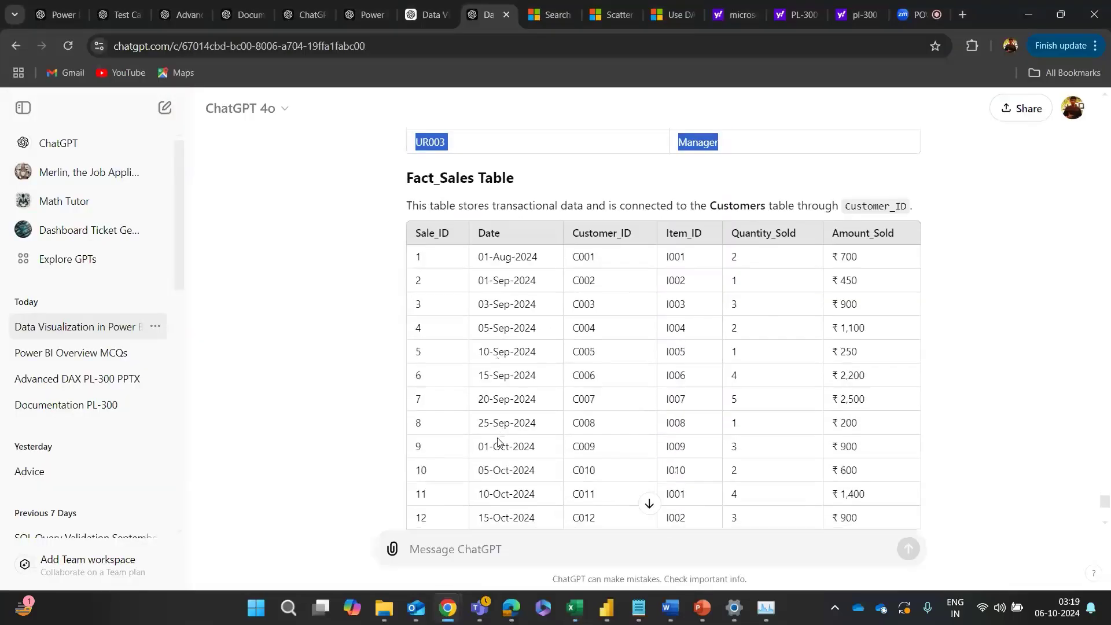
{"action": "left_click", "coordinate": [728, 230]}
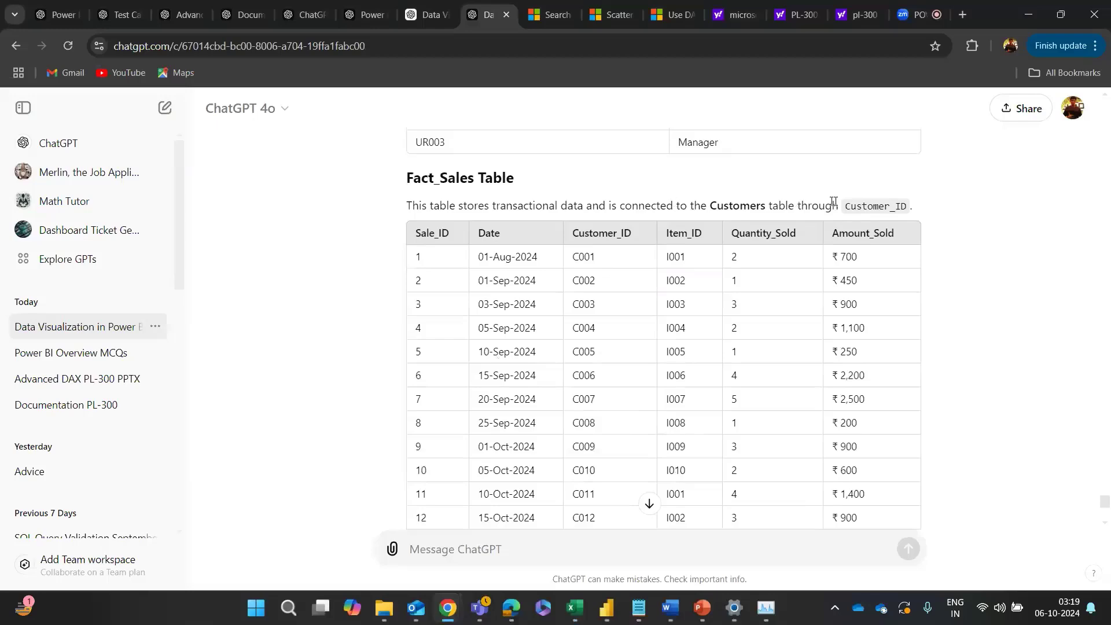
{"action": "scroll", "coordinate": [739, 231], "scroll_direction": "down", "scroll_amount": 8}
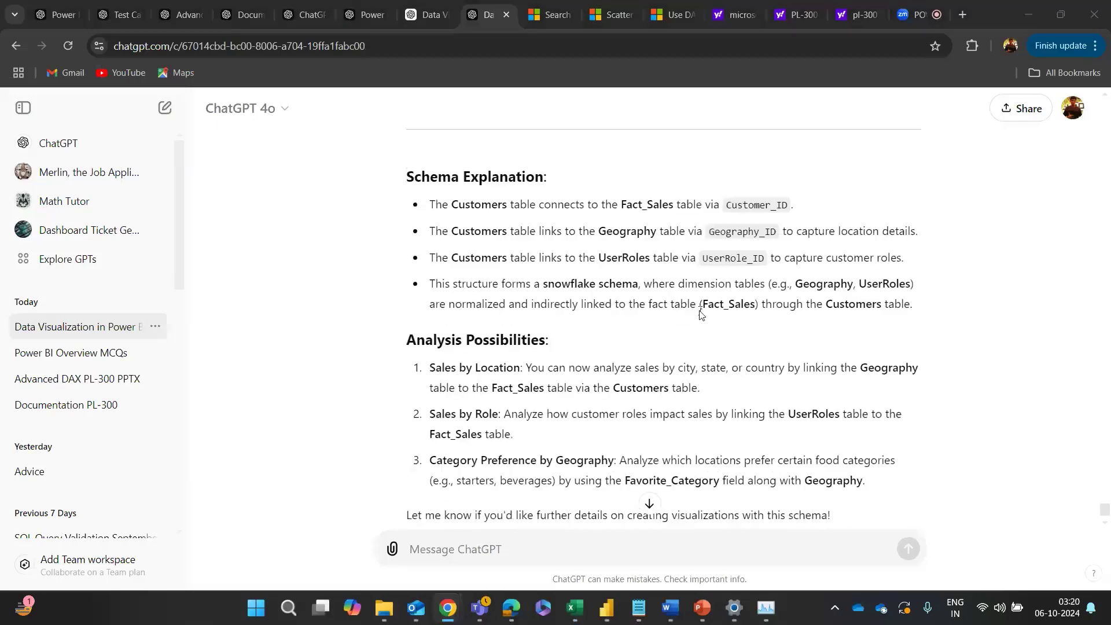
Step: Return to the Excel workbook, save it to OneDrive under the name Snowflake, and close it
{"action": "key", "text": "alt+Tab"}
{"action": "left_click", "coordinate": [399, 357]}
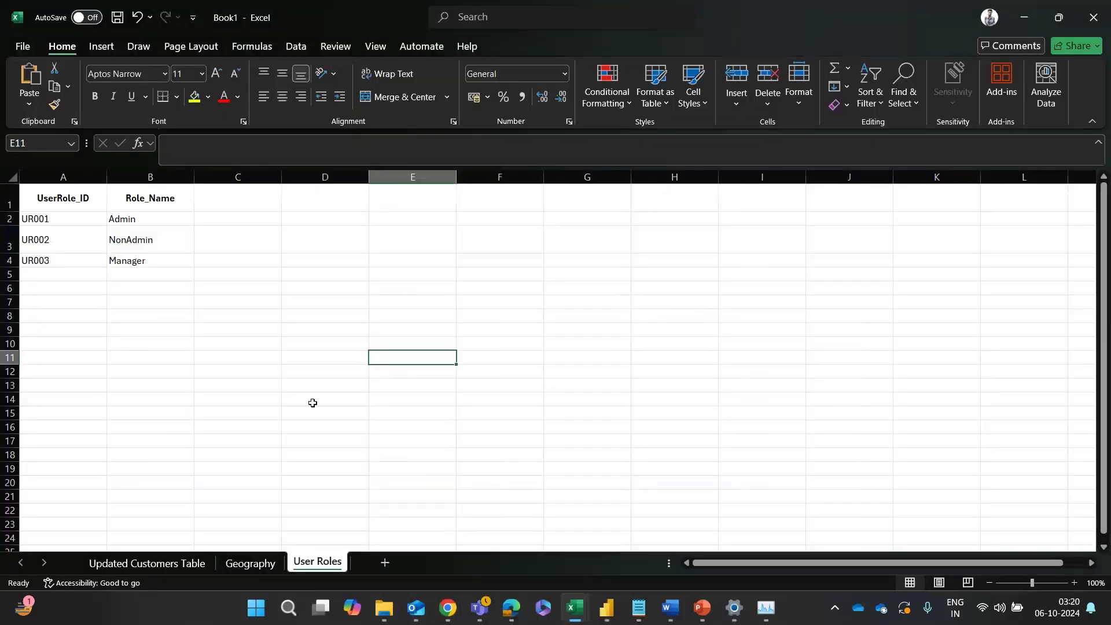
{"action": "left_click", "coordinate": [219, 21]}
{"action": "type", "text": "Snowflake"}
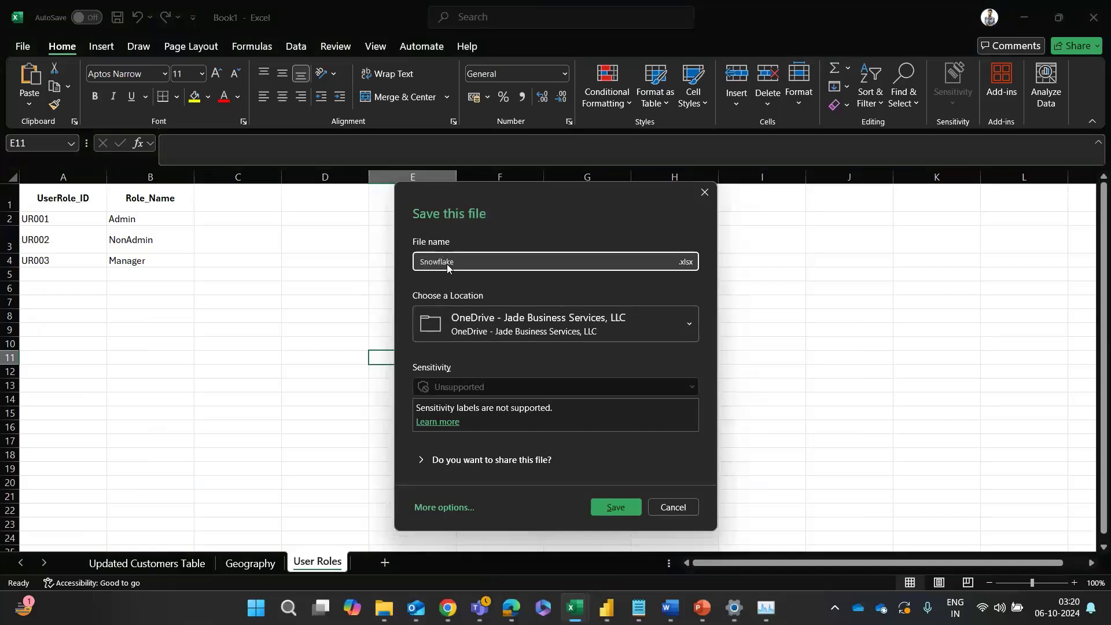
{"action": "key", "text": "Return"}
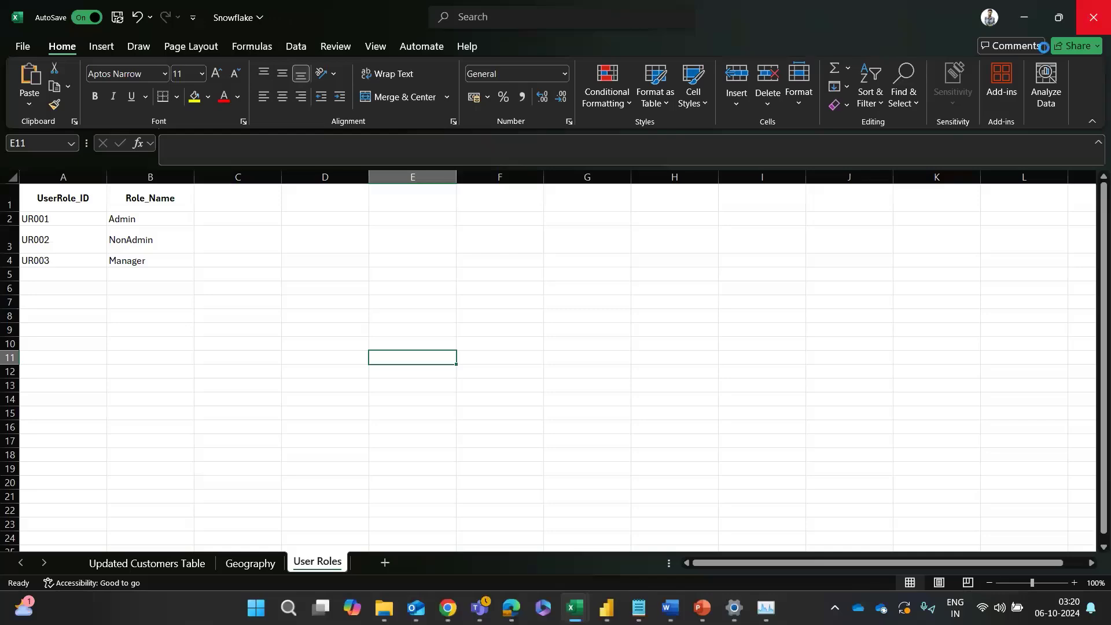
{"action": "left_click", "coordinate": [1094, 17]}
Step: Switch to the Cafe Report window in Power BI Desktop
{"action": "mouse_move", "coordinate": [607, 607]}
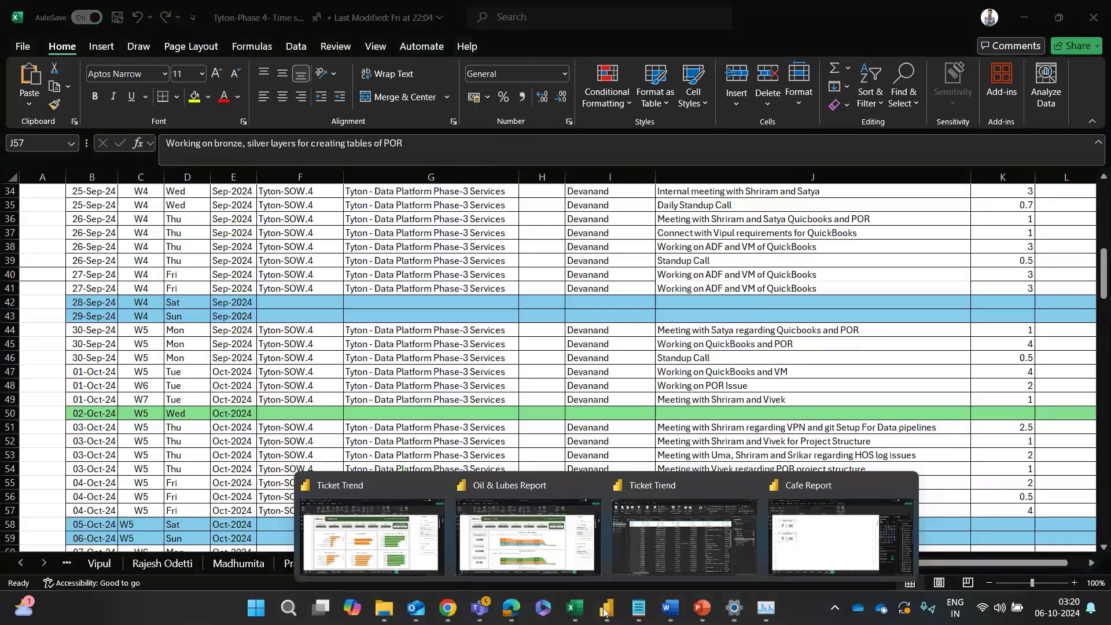
{"action": "left_click", "coordinate": [679, 539]}
{"action": "mouse_move", "coordinate": [606, 607]}
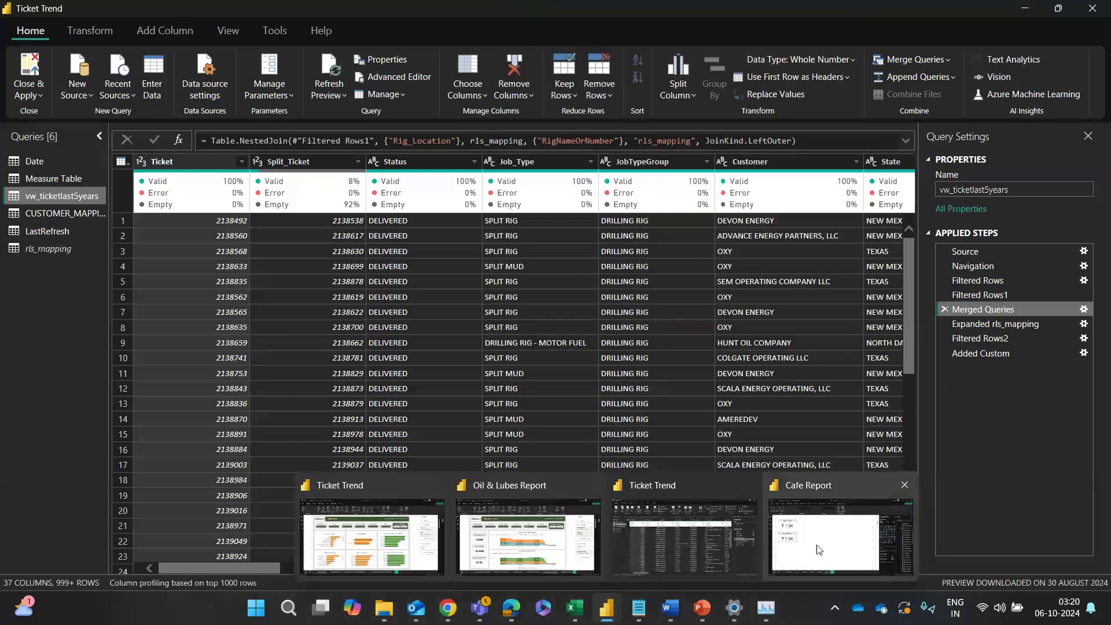
Step: Switch to the Cafe Report file and start a new Excel workbook source in its Power Query Editor
{"action": "left_click", "coordinate": [817, 548]}
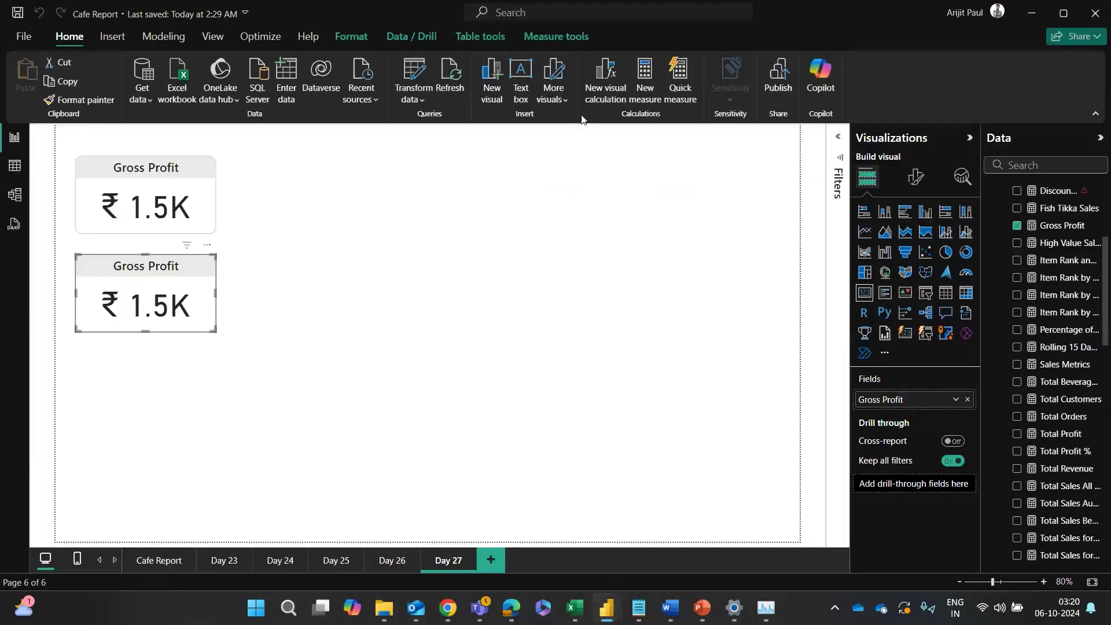
{"action": "left_click", "coordinate": [417, 80]}
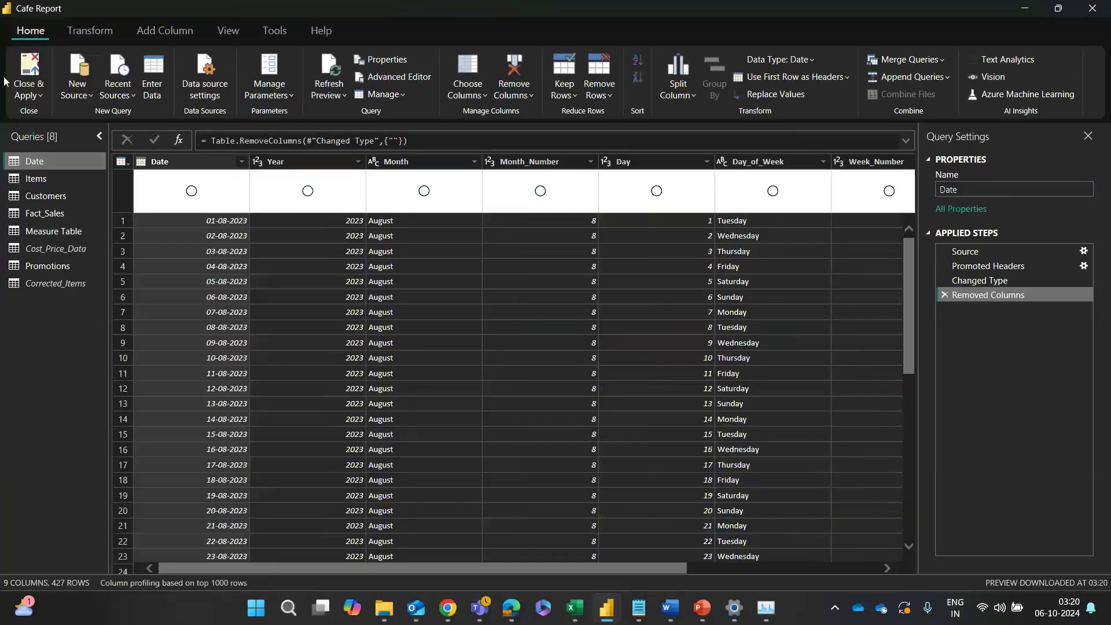
{"action": "left_click", "coordinate": [77, 87]}
{"action": "left_click", "coordinate": [121, 122]}
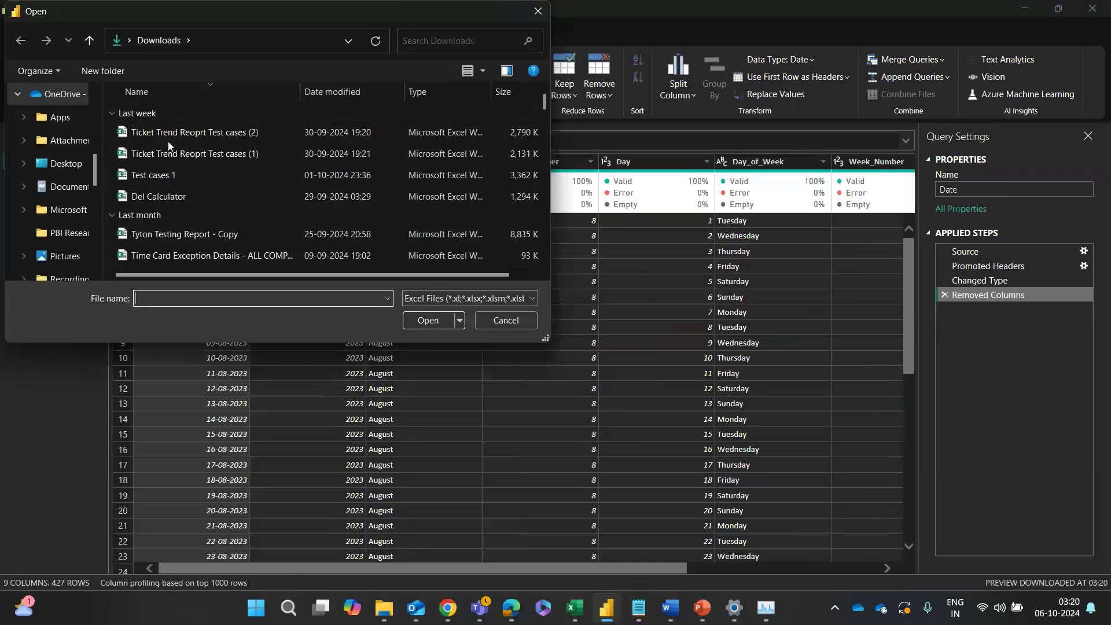
Step: Look through the Downloads folder for the workbook to import
{"action": "scroll", "coordinate": [164, 252], "scroll_direction": "down", "scroll_amount": 1}
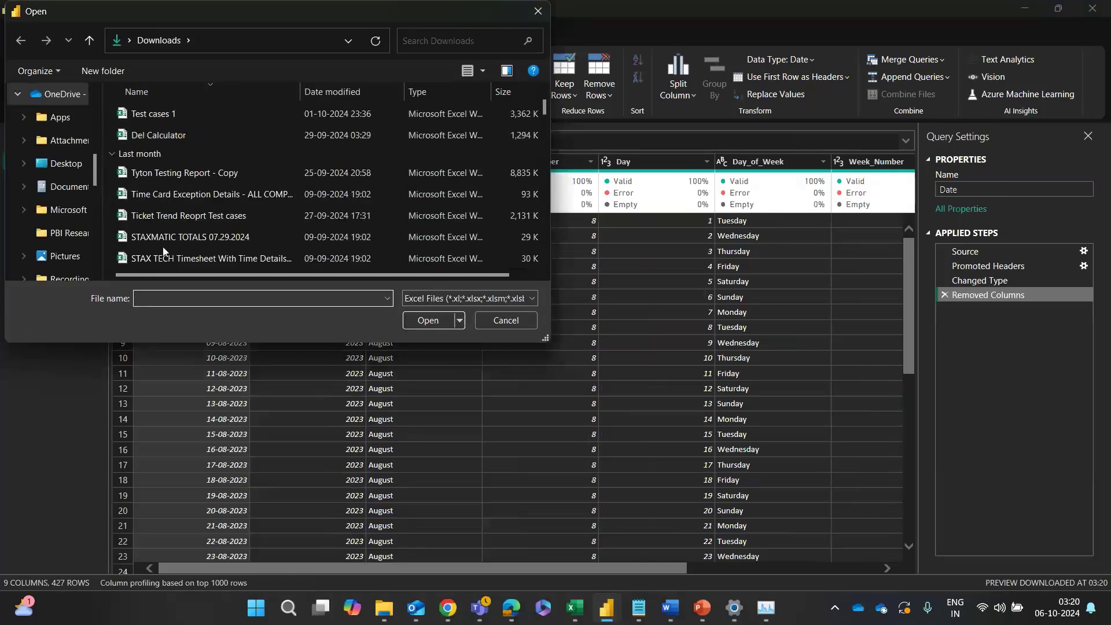
{"action": "scroll", "coordinate": [169, 230], "scroll_direction": "up", "scroll_amount": 1}
{"action": "scroll", "coordinate": [49, 190], "scroll_direction": "up", "scroll_amount": 3}
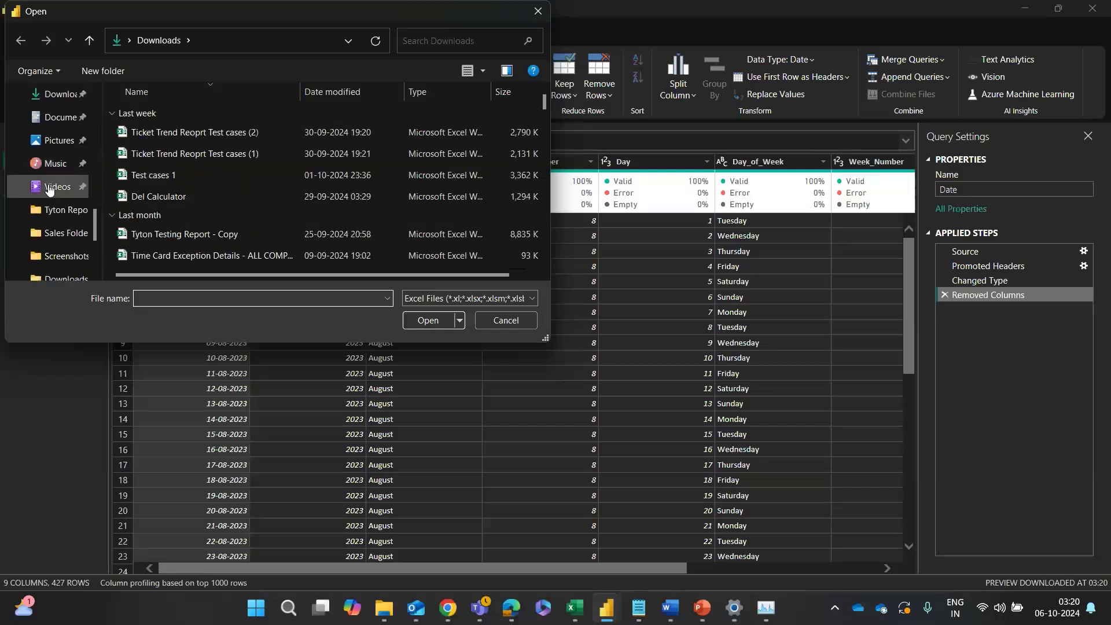
{"action": "left_click", "coordinate": [57, 96]}
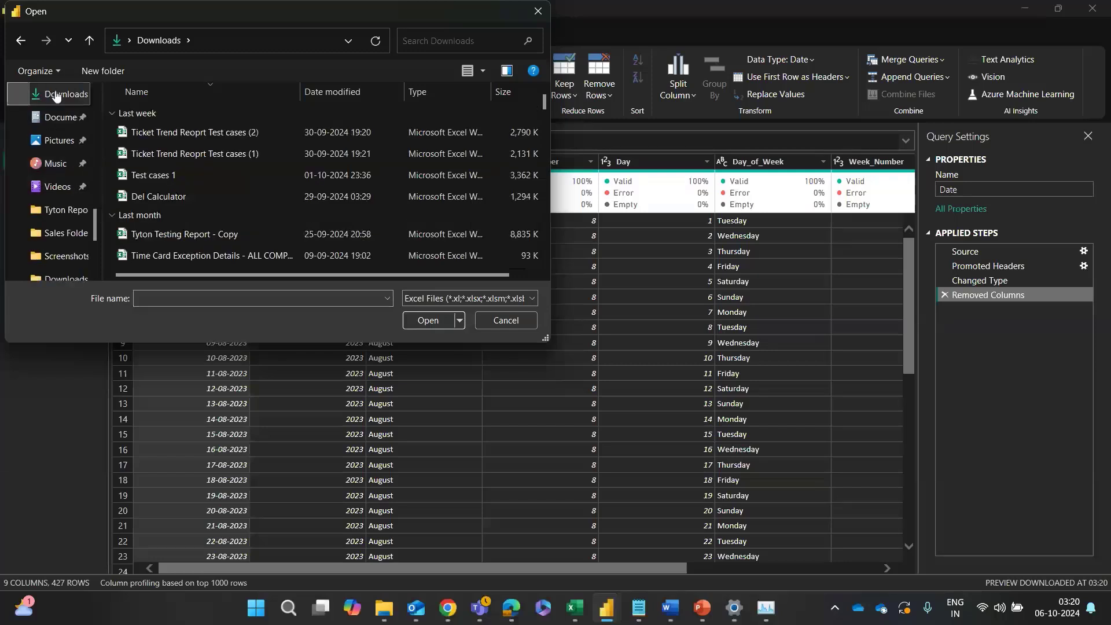
{"action": "scroll", "coordinate": [57, 153], "scroll_direction": "up", "scroll_amount": 1}
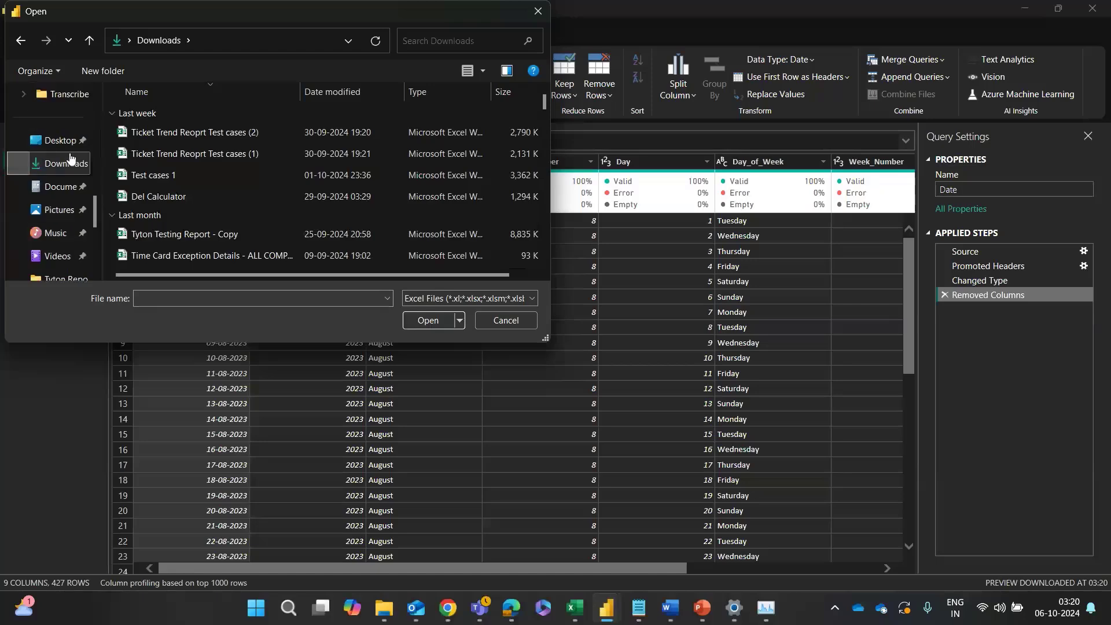
{"action": "scroll", "coordinate": [261, 210], "scroll_direction": "down", "scroll_amount": 1}
{"action": "scroll", "coordinate": [261, 209], "scroll_direction": "up", "scroll_amount": 1}
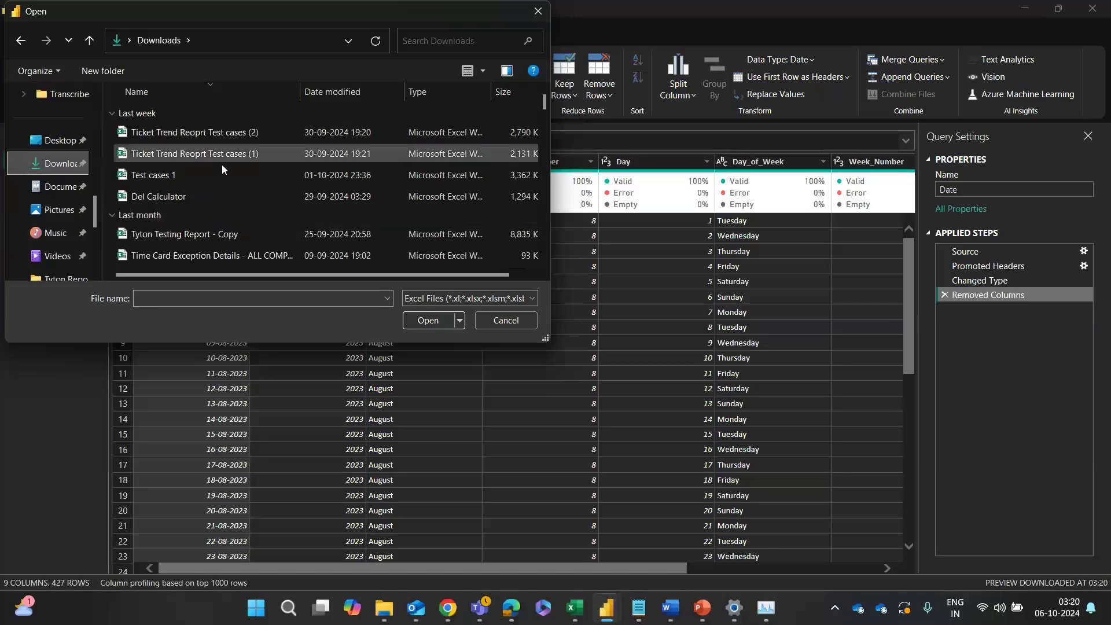
Step: Switch to Excel and open the recent Snowflake workbook on its worksheet view
{"action": "mouse_move", "coordinate": [572, 612]}
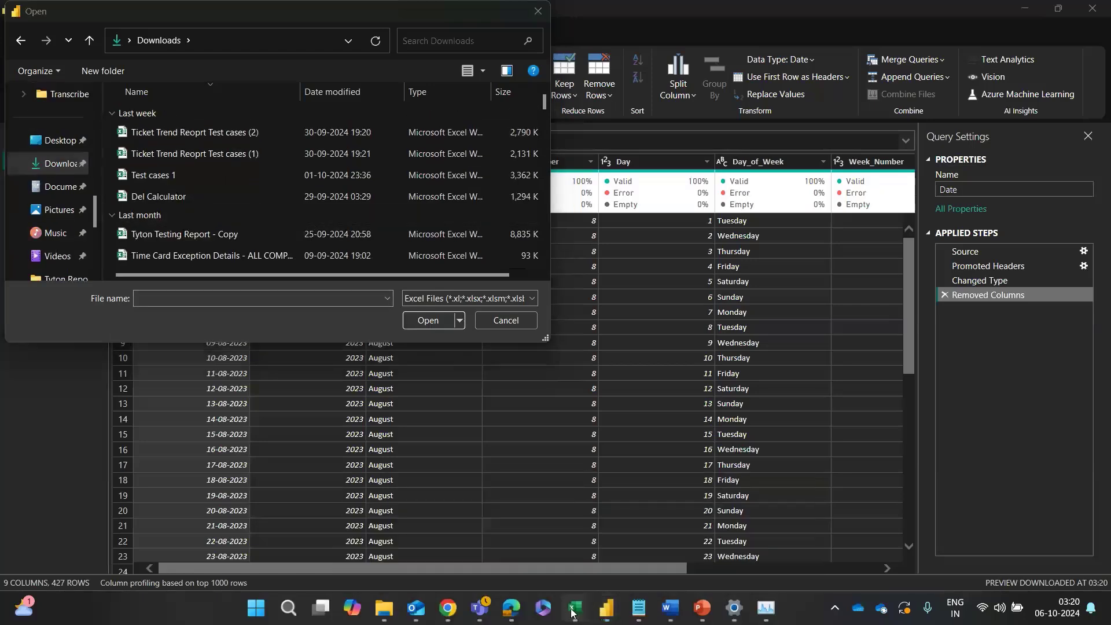
{"action": "left_click", "coordinate": [575, 535]}
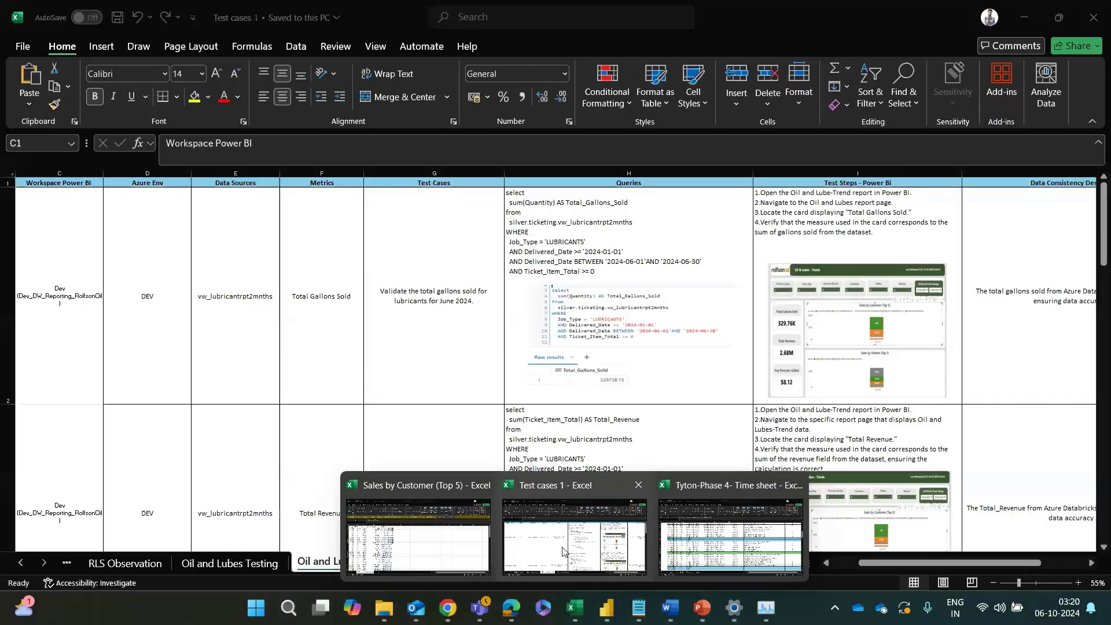
{"action": "left_click", "coordinate": [23, 46]}
{"action": "scroll", "coordinate": [256, 480], "scroll_direction": "down", "scroll_amount": 2}
{"action": "key", "text": "Escape"}
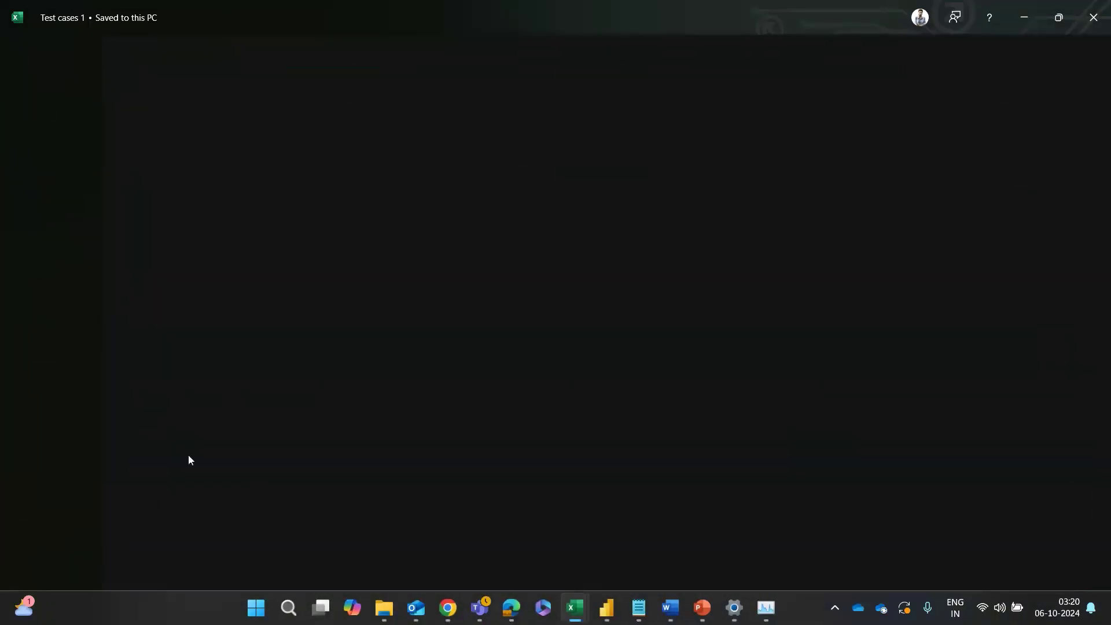
{"action": "left_click", "coordinate": [30, 53]}
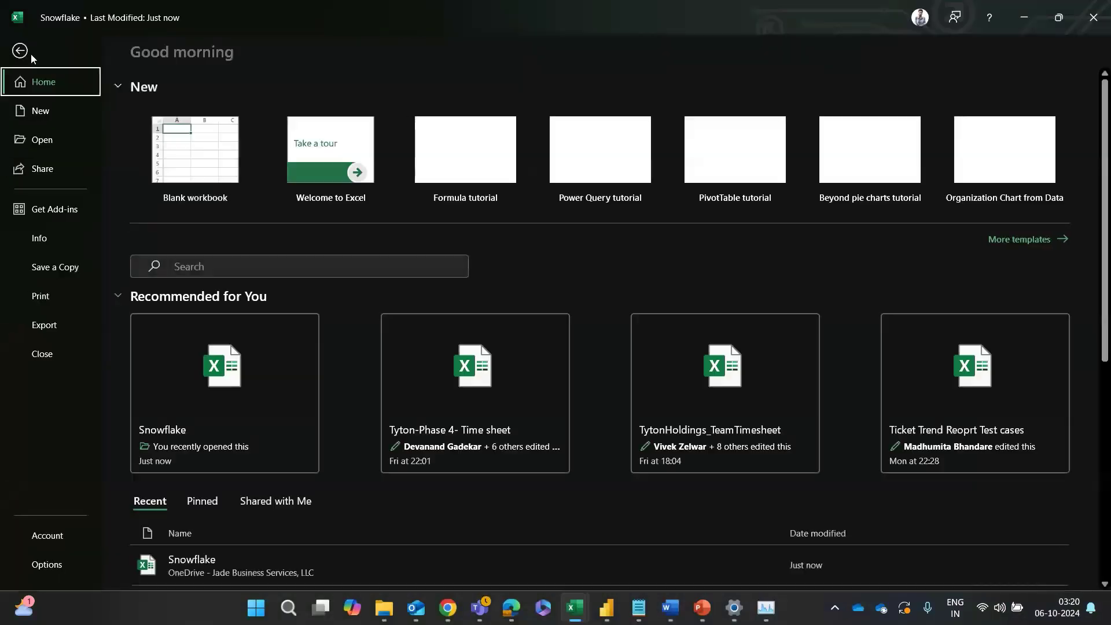
{"action": "left_click", "coordinate": [22, 51]}
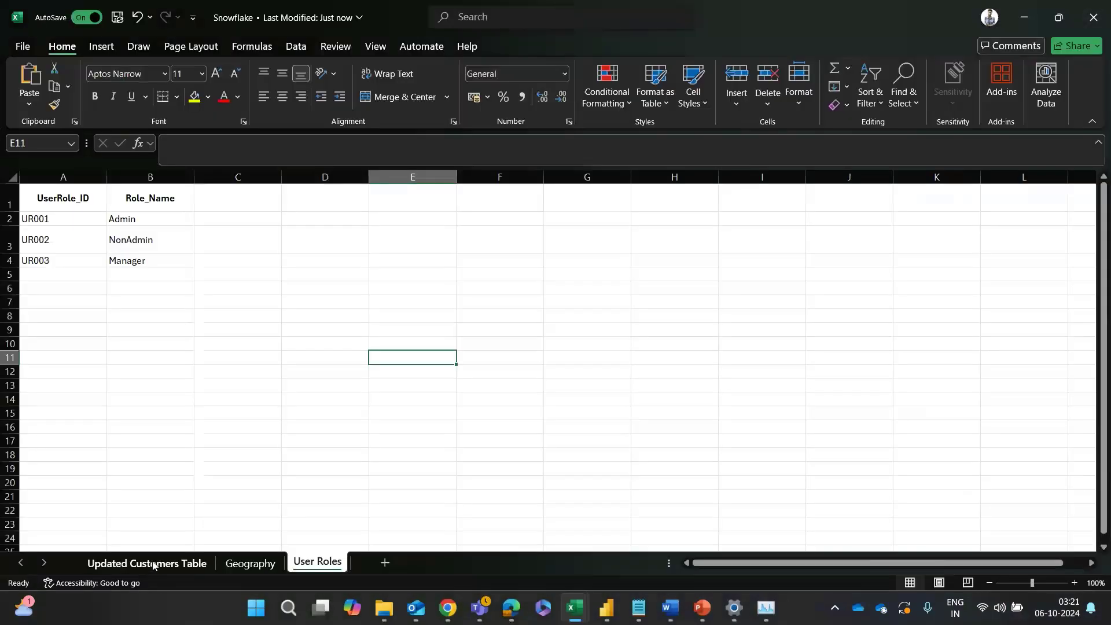
Step: Save a copy of the Snowflake workbook to the local Downloads folder as an Excel Workbook and close it
{"action": "left_click", "coordinate": [154, 564]}
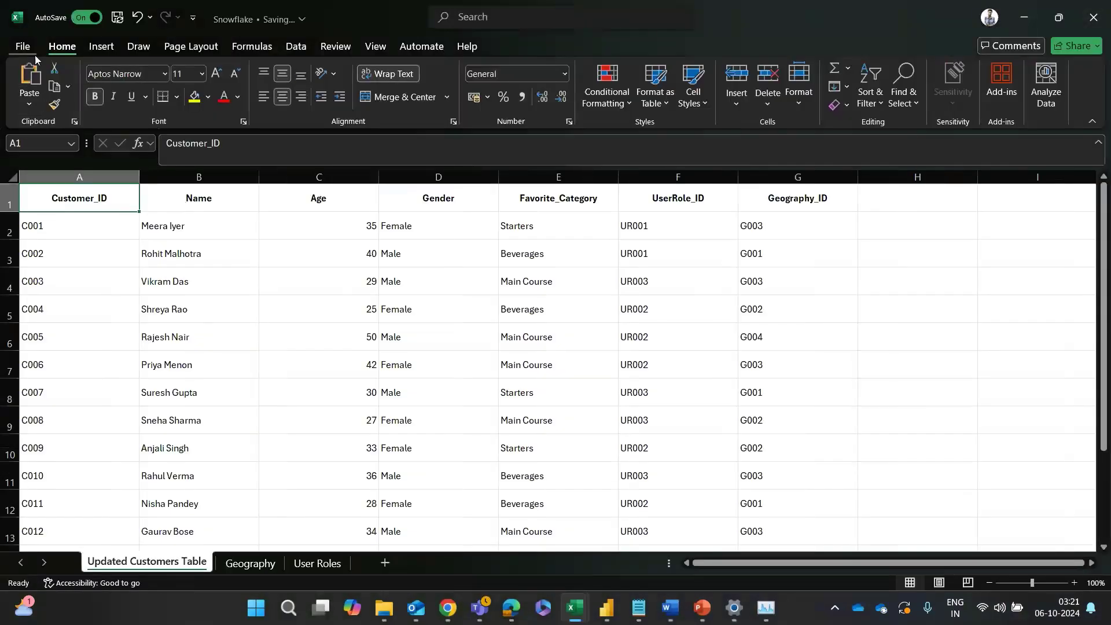
{"action": "left_click", "coordinate": [22, 46]}
{"action": "left_click", "coordinate": [55, 267]}
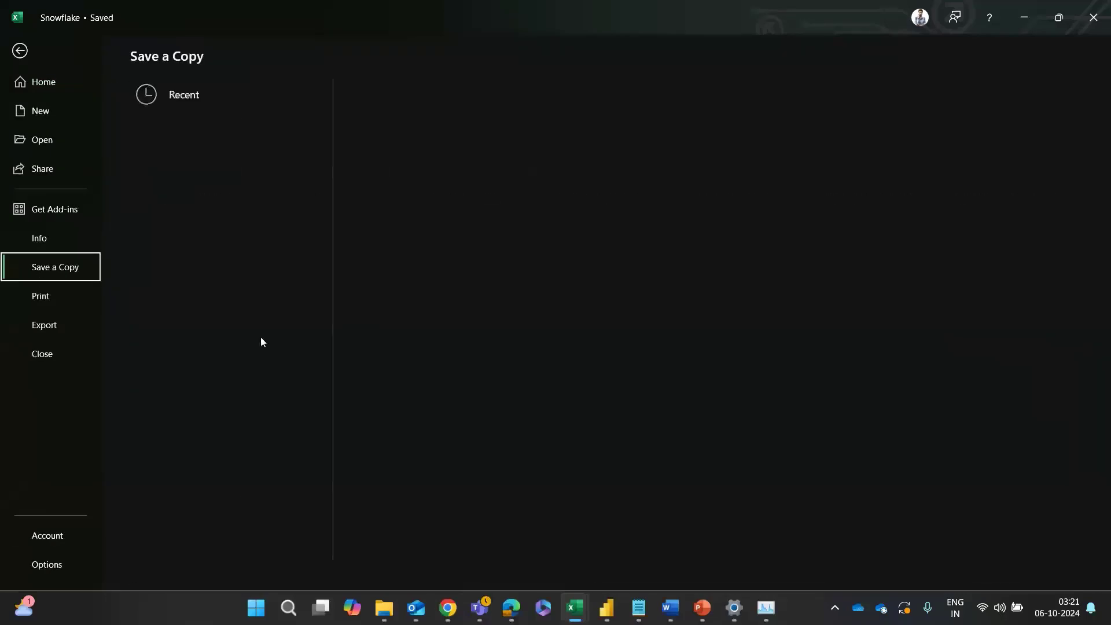
{"action": "left_click", "coordinate": [185, 430]}
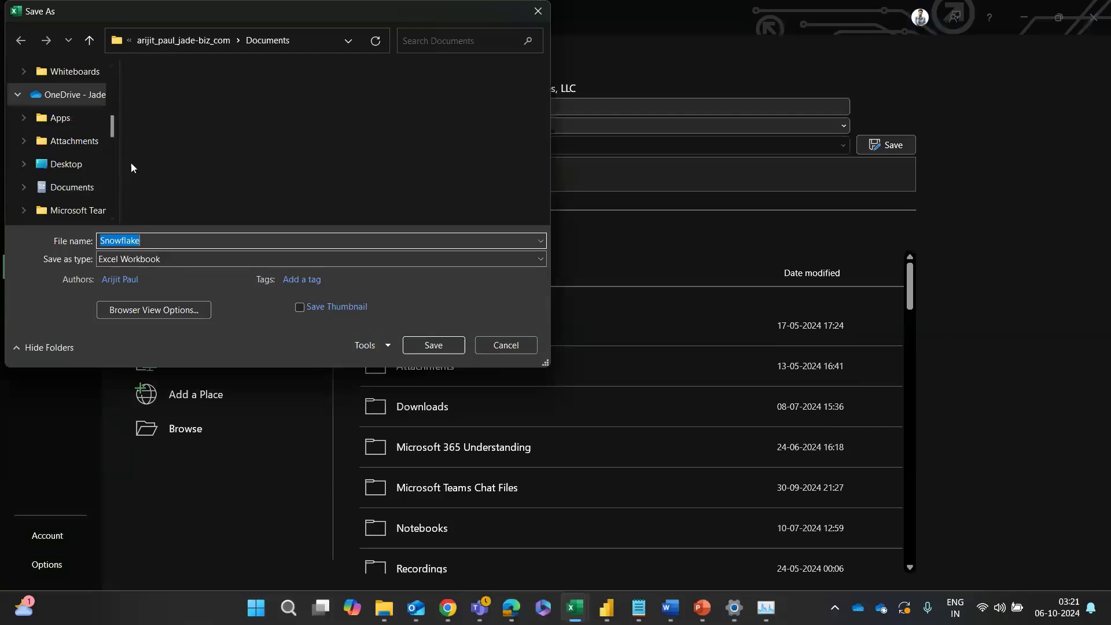
{"action": "scroll", "coordinate": [40, 167], "scroll_direction": "down", "scroll_amount": 5}
{"action": "scroll", "coordinate": [40, 164], "scroll_direction": "down", "scroll_amount": 4}
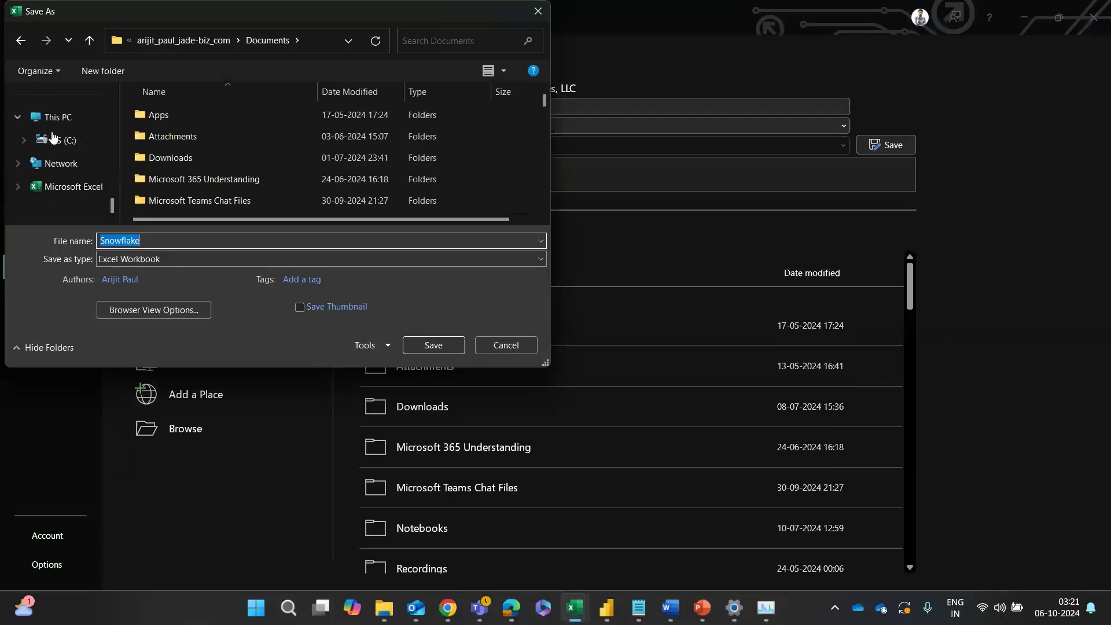
{"action": "scroll", "coordinate": [52, 141], "scroll_direction": "up", "scroll_amount": 3}
{"action": "scroll", "coordinate": [52, 142], "scroll_direction": "up", "scroll_amount": 3}
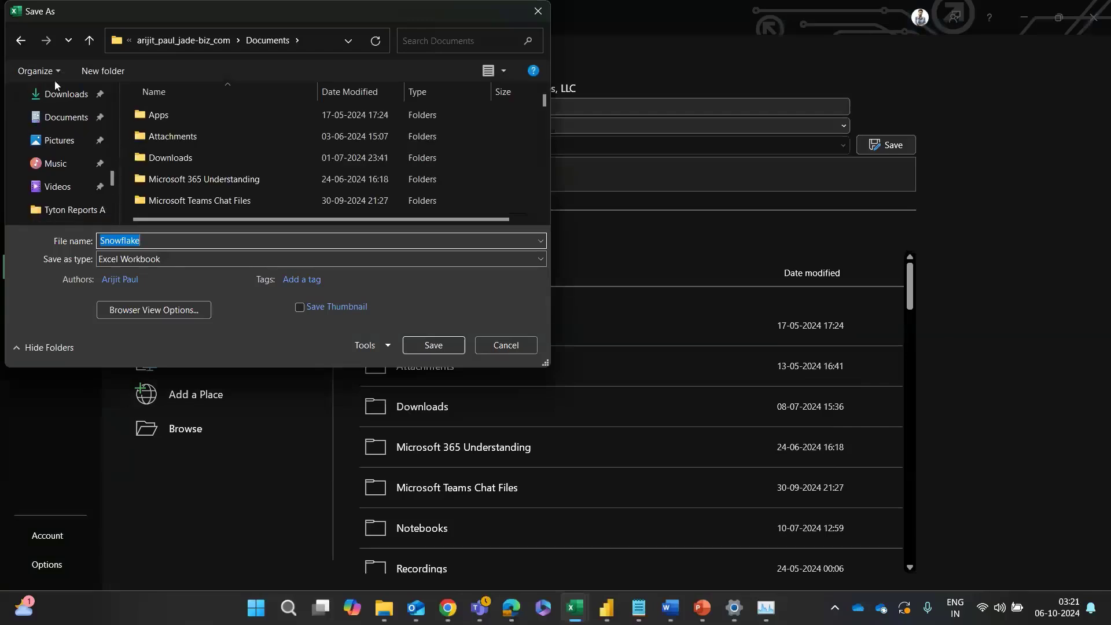
{"action": "left_click", "coordinate": [57, 95]}
{"action": "left_click", "coordinate": [426, 347]}
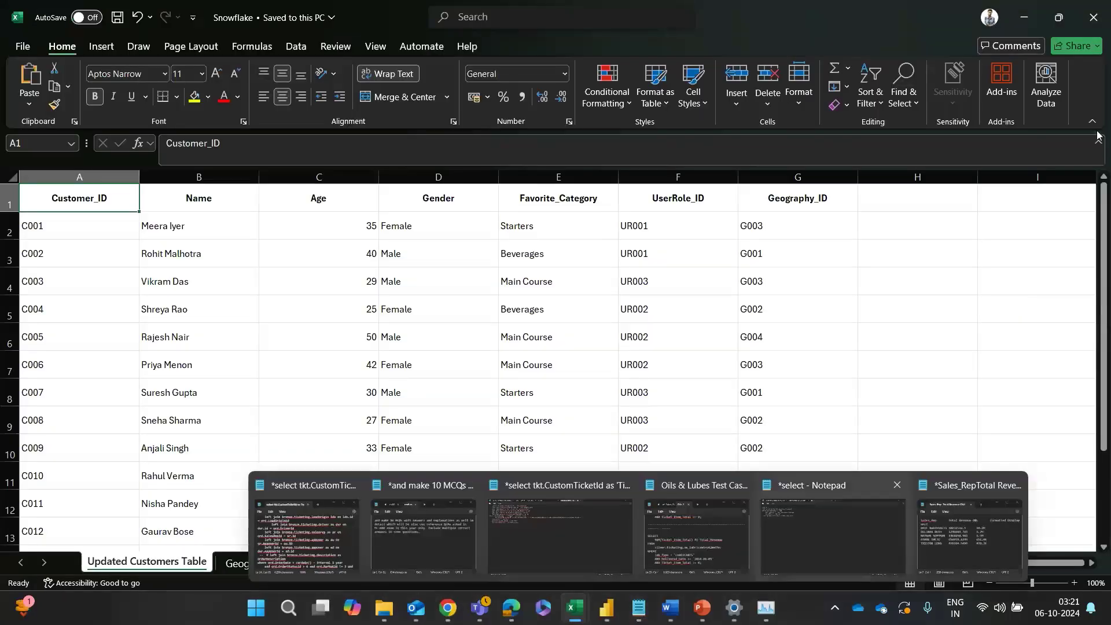
{"action": "left_click", "coordinate": [1099, 24]}
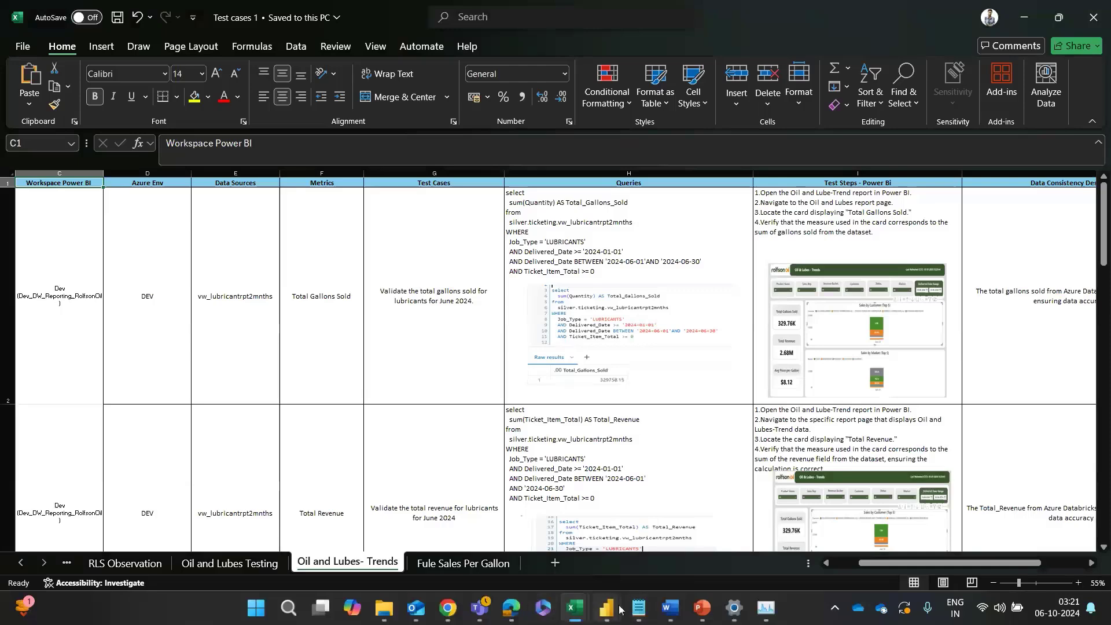
Step: Return to the Cafe Report's Power Query Editor and connect to the Snowflake workbook in Downloads
{"action": "mouse_move", "coordinate": [611, 612]}
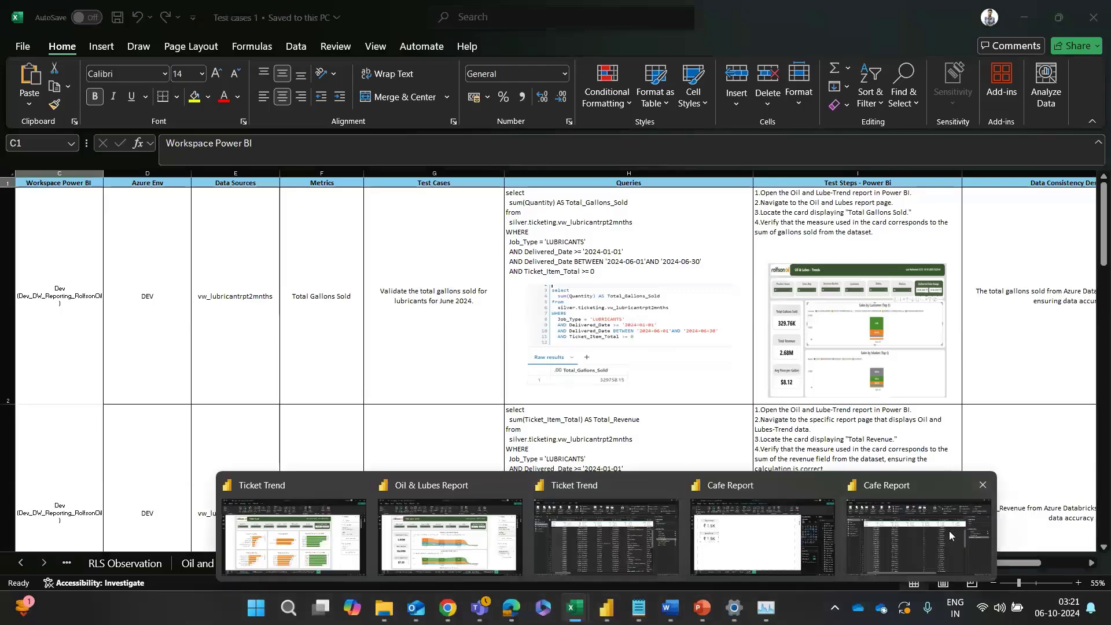
{"action": "left_click", "coordinate": [919, 537]}
{"action": "left_click", "coordinate": [156, 133]}
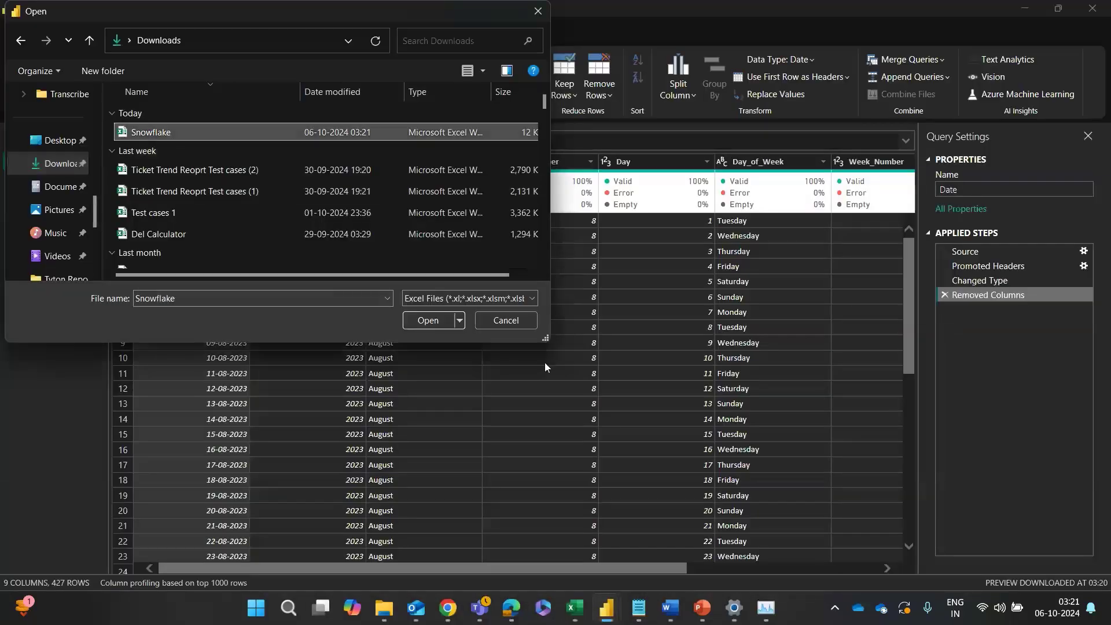
{"action": "left_click", "coordinate": [429, 321]}
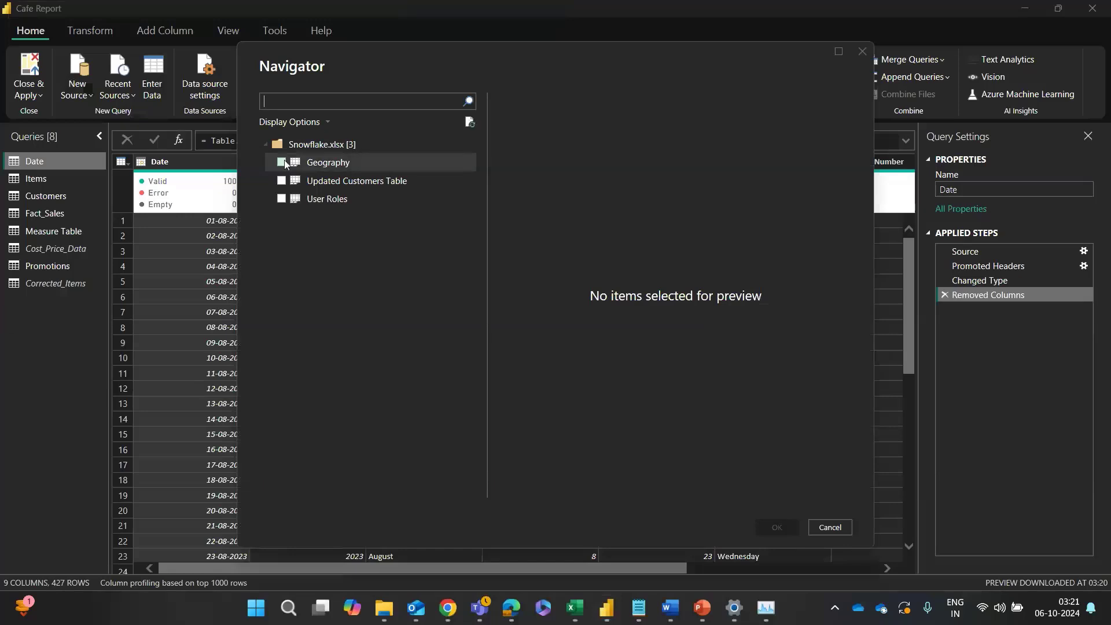
Step: Preview the workbook's sheets and import Geography, Updated Customers Table and User Roles as queries
{"action": "left_click", "coordinate": [317, 162]}
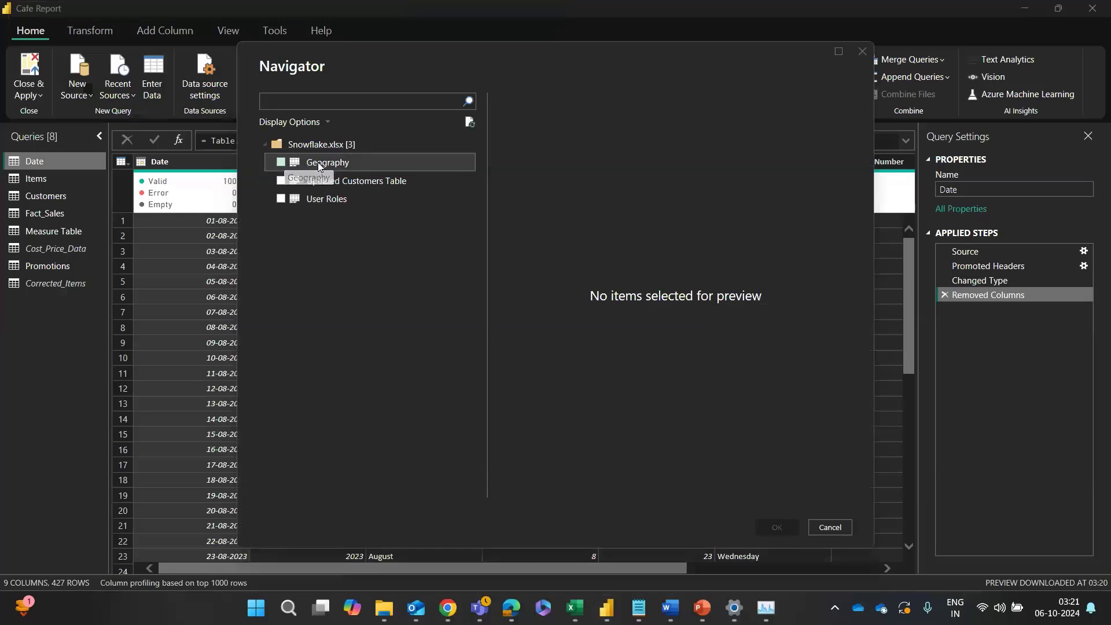
{"action": "left_click", "coordinate": [325, 179]}
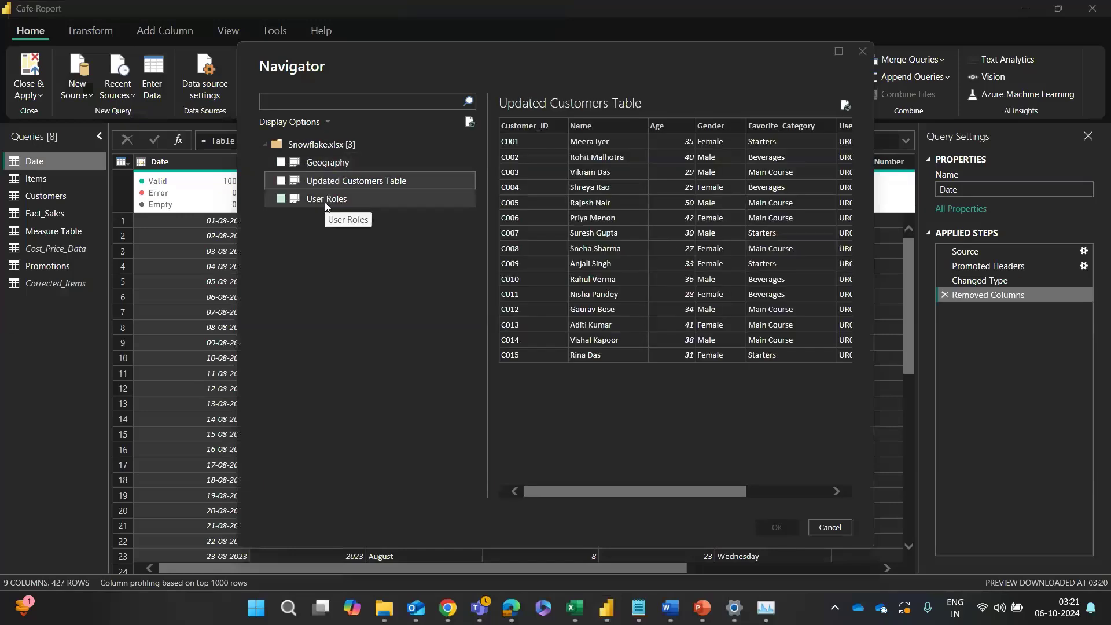
{"action": "left_click", "coordinate": [324, 199]}
{"action": "left_click", "coordinate": [280, 180]}
{"action": "left_click", "coordinate": [281, 162]}
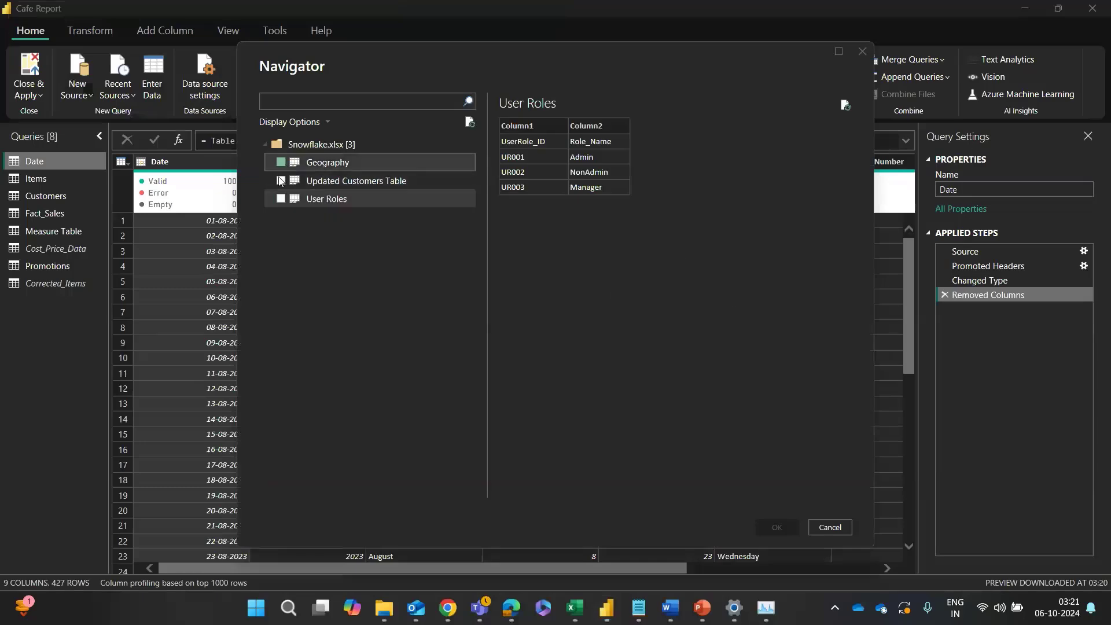
{"action": "left_click", "coordinate": [289, 182]}
{"action": "left_click", "coordinate": [281, 203]}
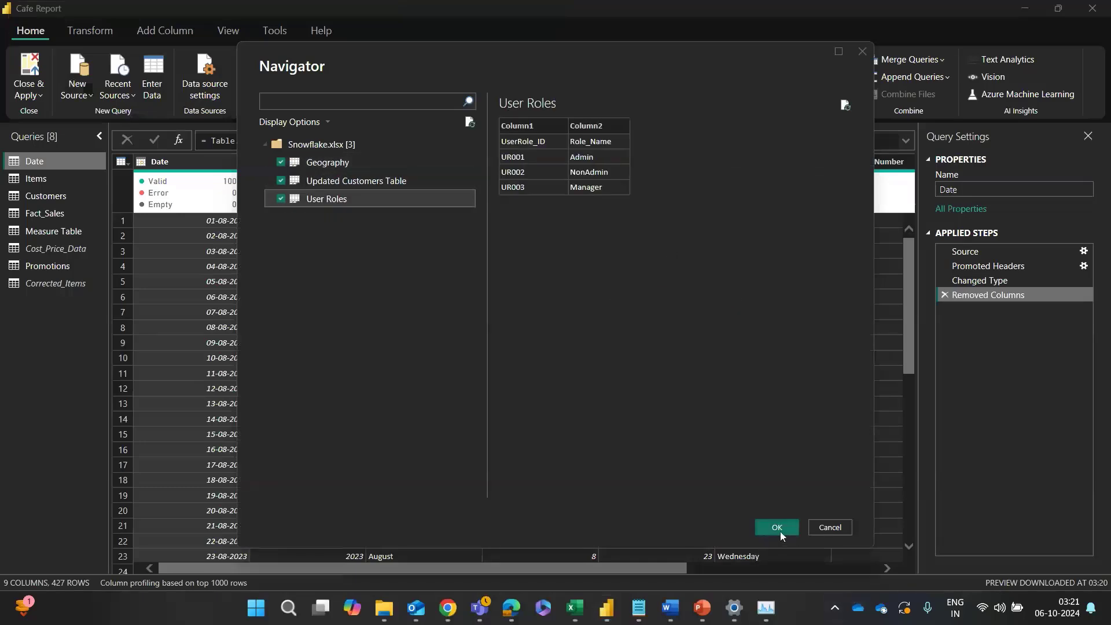
{"action": "key", "text": "alt+Tab"}
{"action": "key", "text": "alt+Tab"}
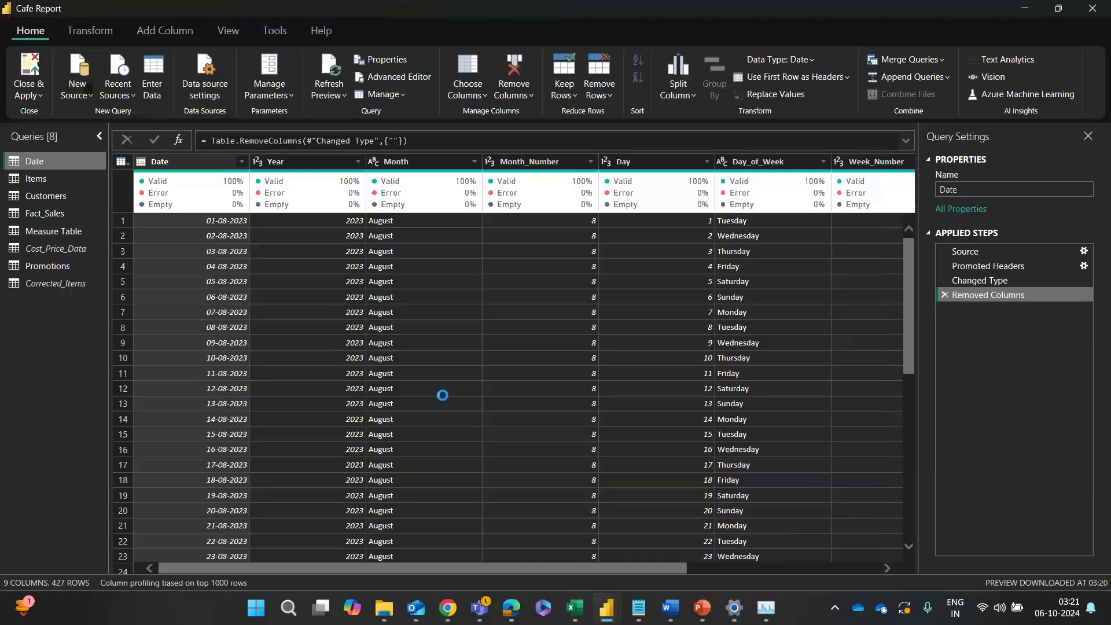
Step: Review the imported queries and compare the columns of Updated Customers Table with those of Customers
{"action": "left_click", "coordinate": [34, 303]}
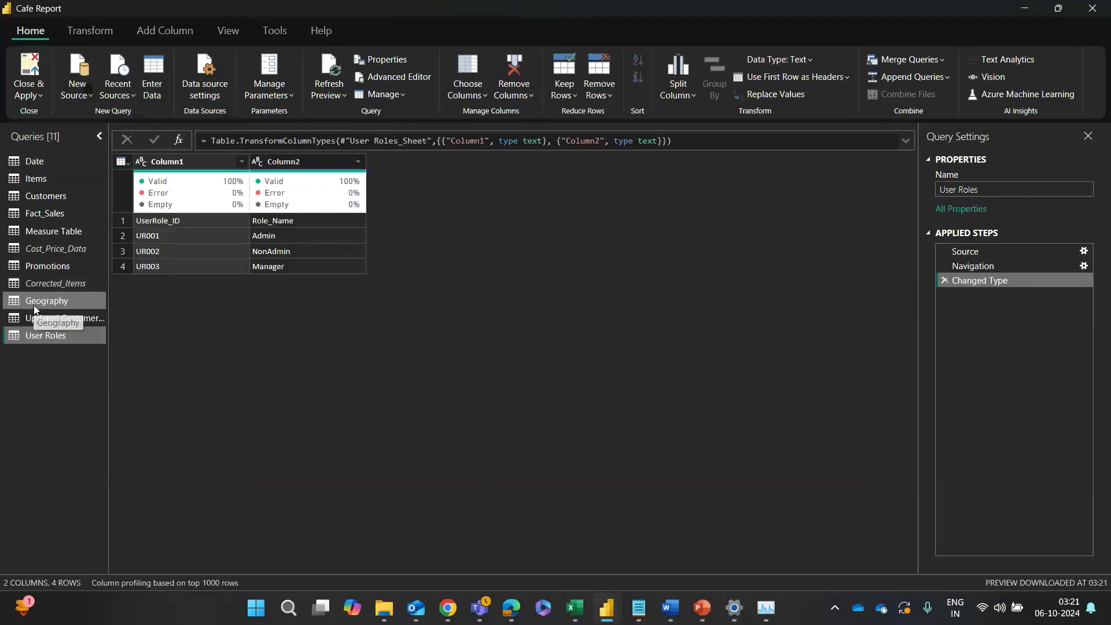
{"action": "left_click", "coordinate": [45, 333]}
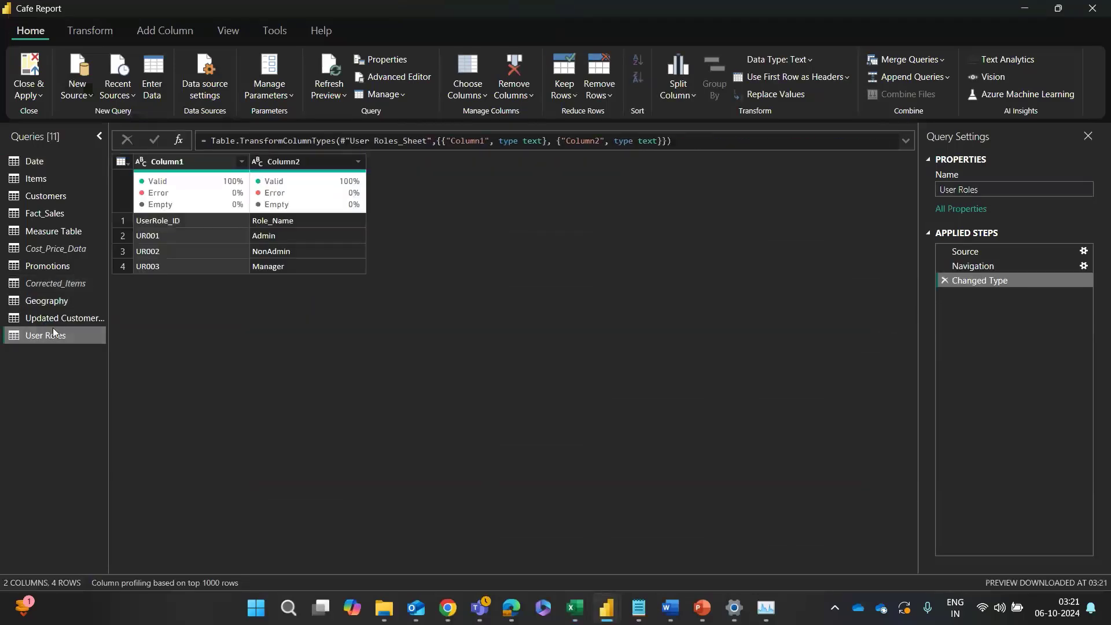
{"action": "left_click", "coordinate": [58, 320]}
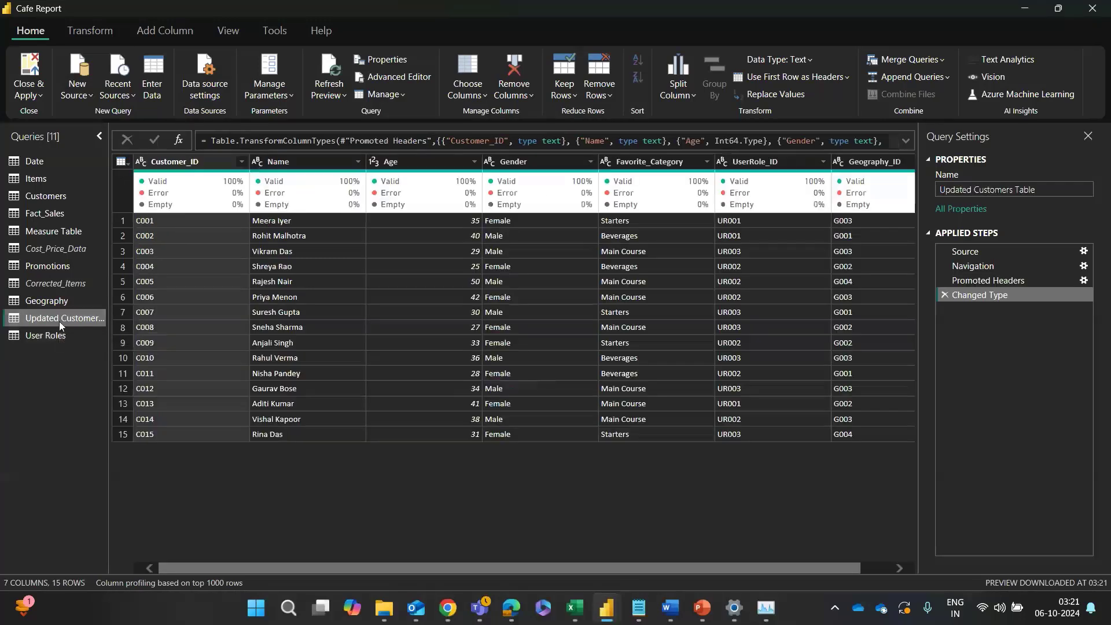
{"action": "left_click", "coordinate": [57, 197]}
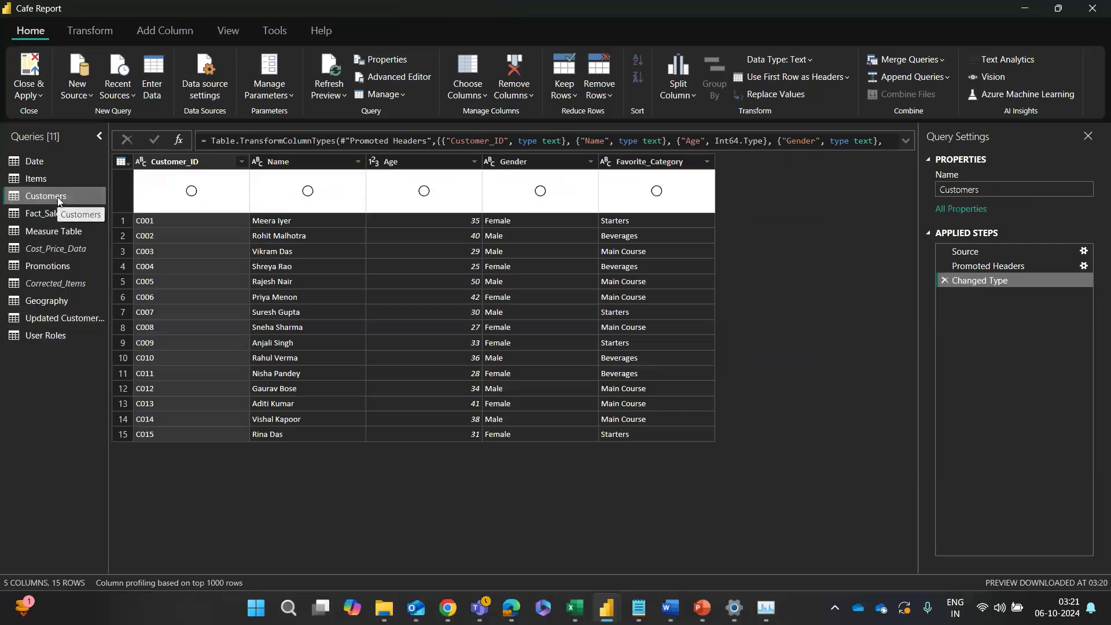
{"action": "left_click", "coordinate": [57, 320]}
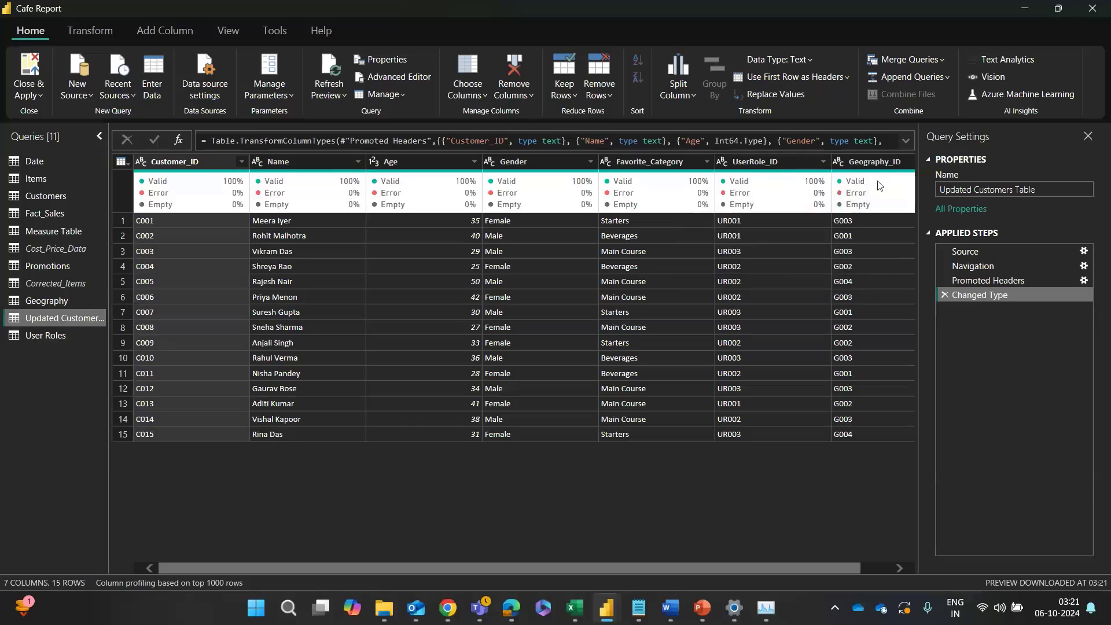
Step: Merge Updated Customers Table into the Customers query, matching on Customer_ID with a Left Outer join
{"action": "left_click", "coordinate": [59, 203]}
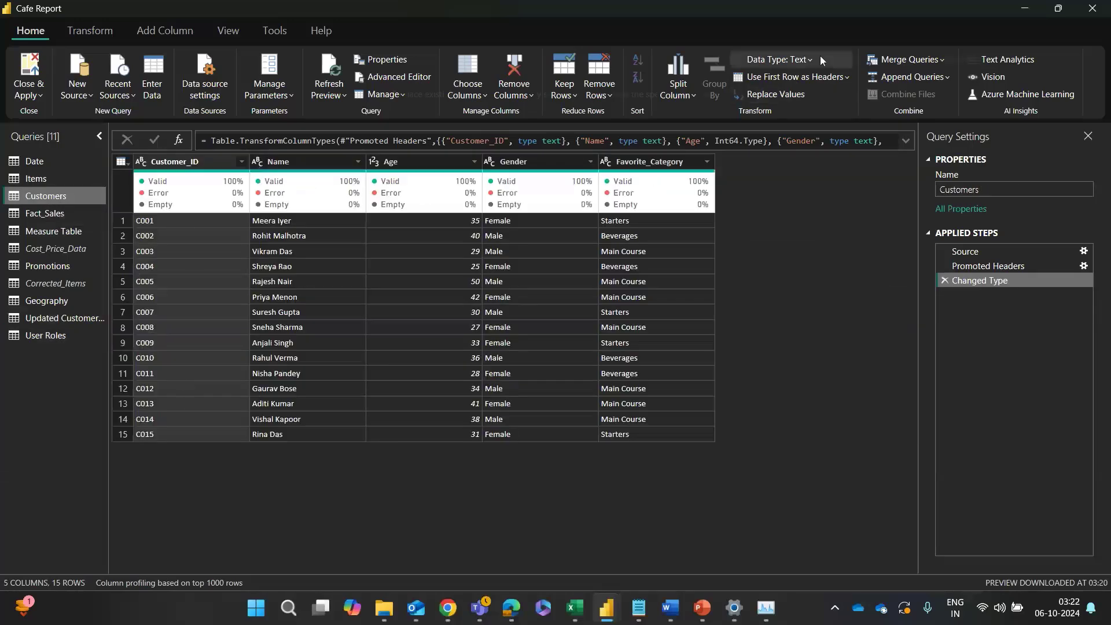
{"action": "left_click", "coordinate": [938, 60]}
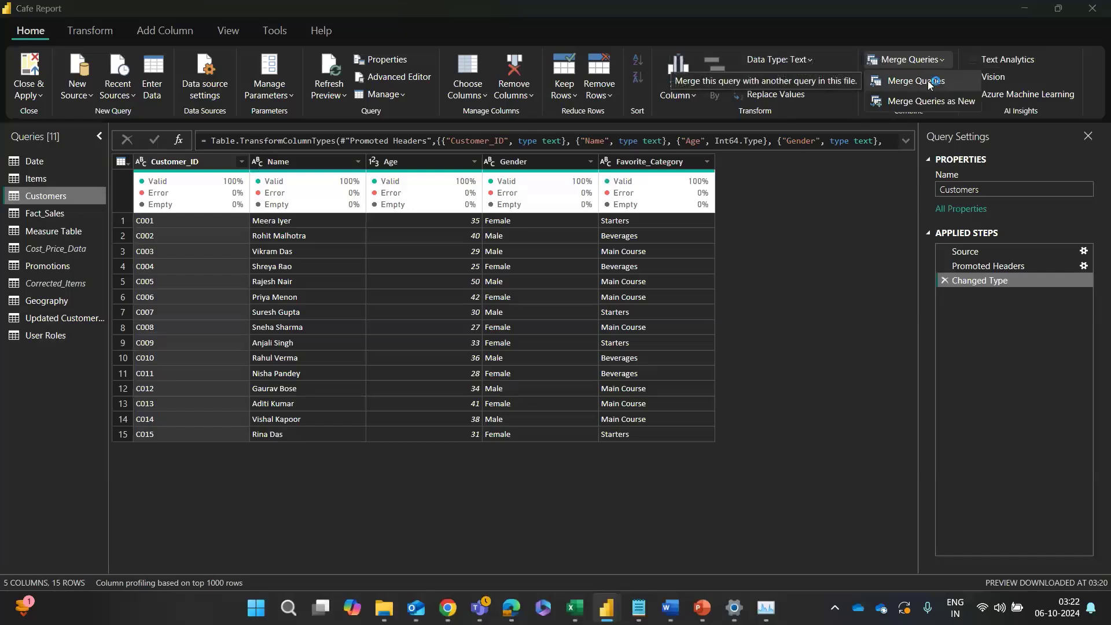
{"action": "left_click", "coordinate": [928, 81]}
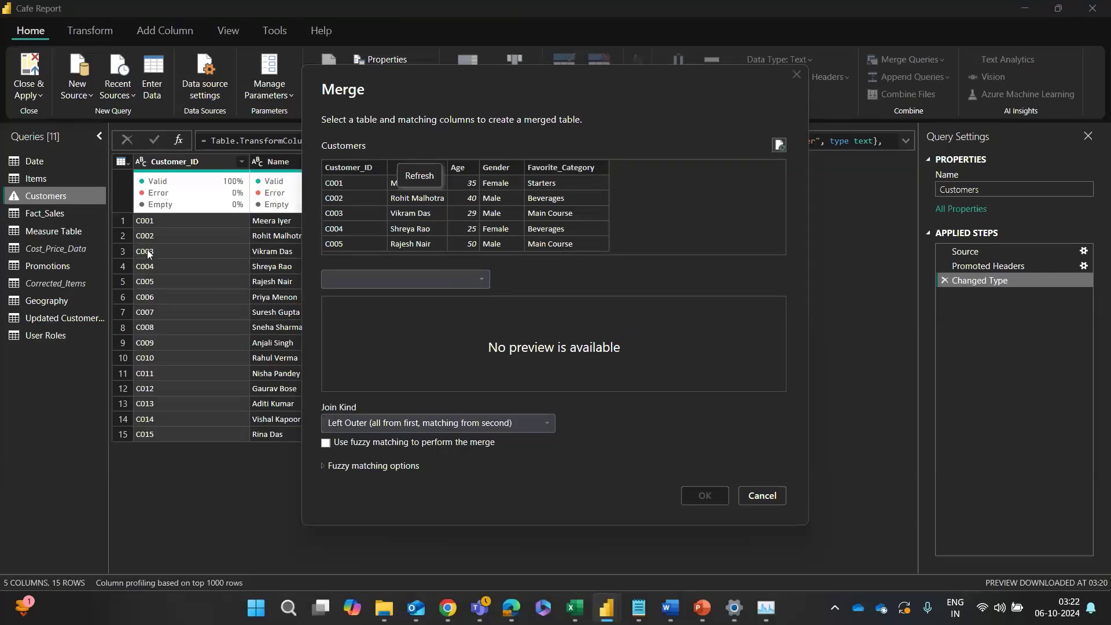
{"action": "left_click", "coordinate": [343, 166]}
{"action": "left_click", "coordinate": [377, 279]}
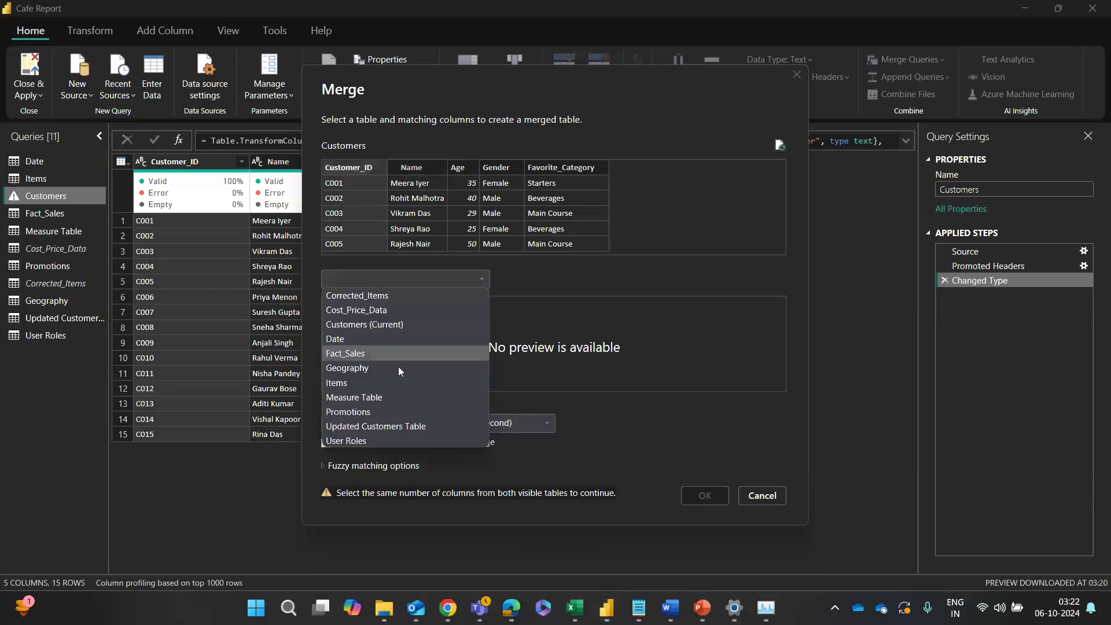
{"action": "left_click", "coordinate": [390, 424]}
{"action": "left_click", "coordinate": [343, 306]}
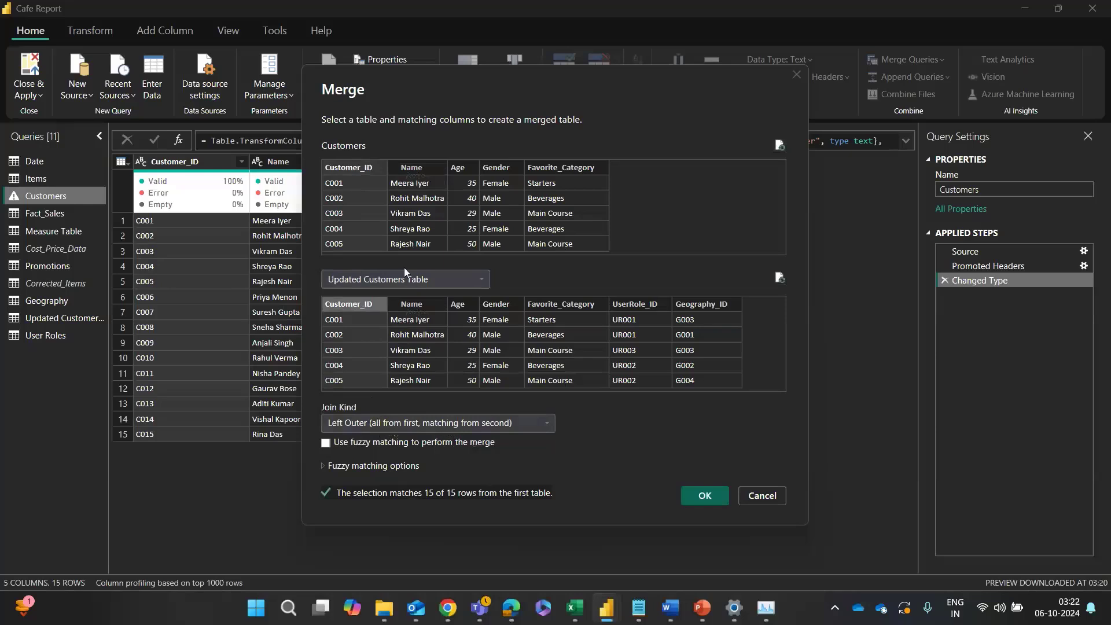
{"action": "left_click", "coordinate": [705, 495]}
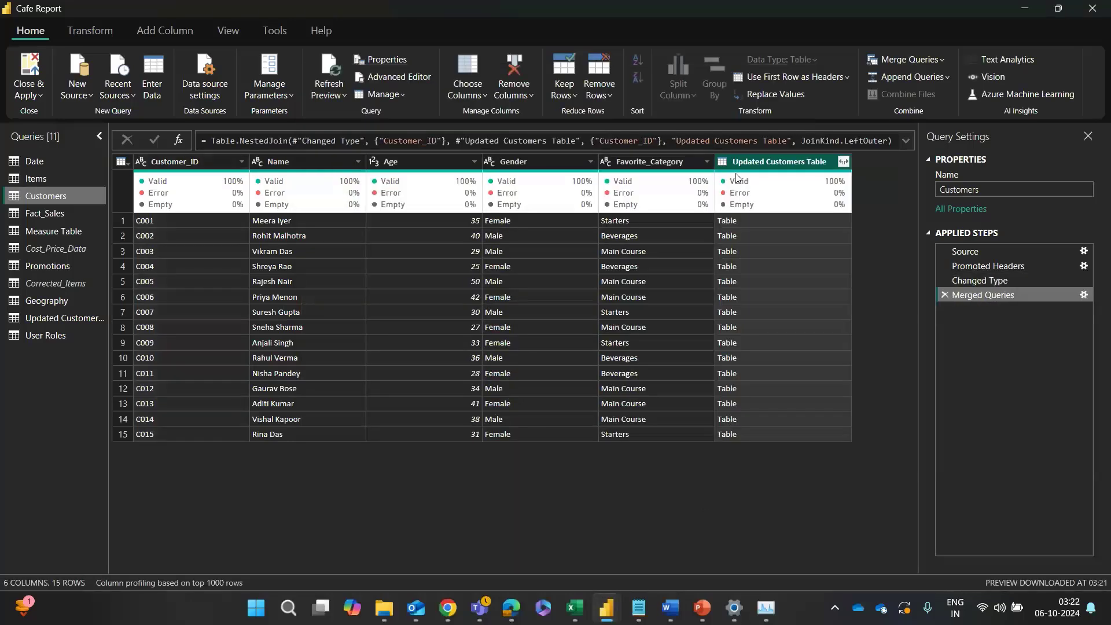
Step: Expand the merged Updated Customers Table column to only UserRole_ID and Geography_ID, without the original column name as prefix
{"action": "left_click", "coordinate": [843, 162]}
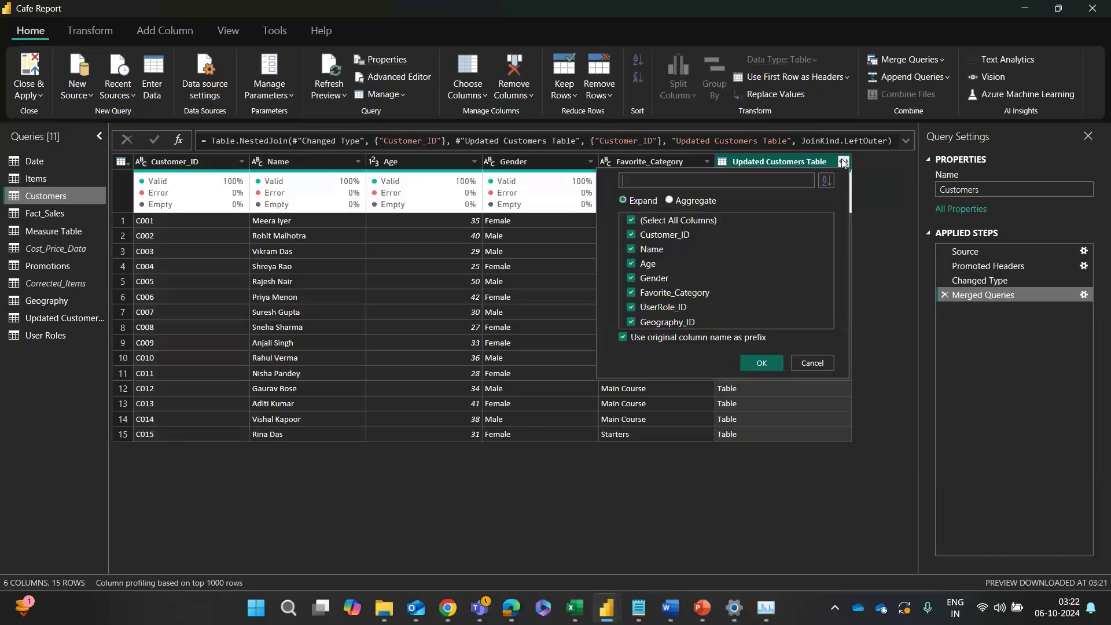
{"action": "left_click", "coordinate": [632, 220]}
{"action": "left_click", "coordinate": [630, 307]}
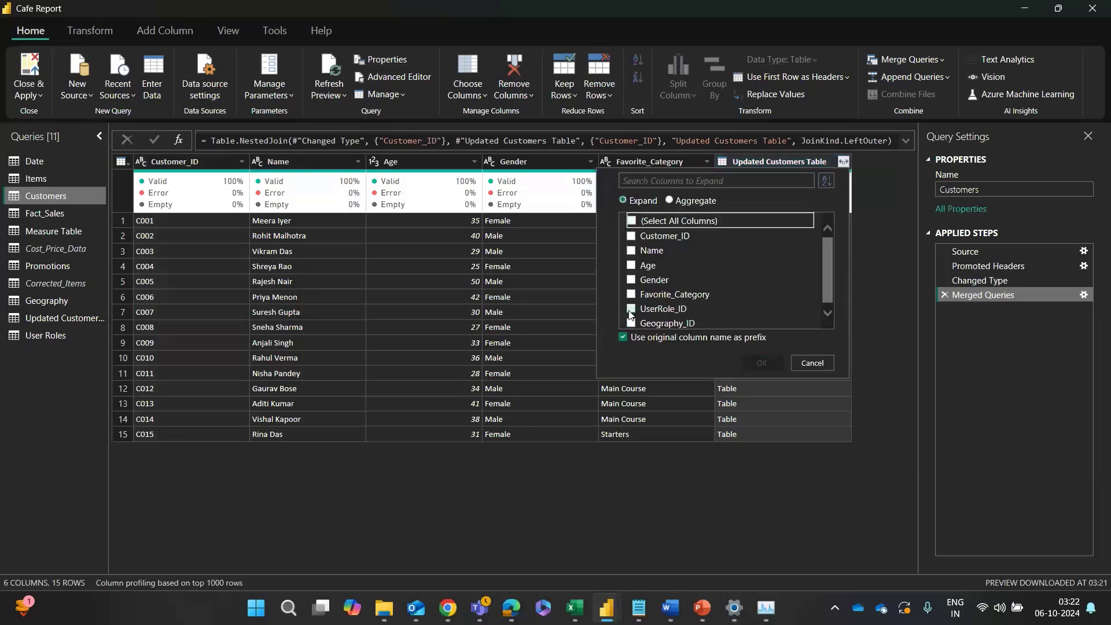
{"action": "left_click", "coordinate": [632, 324]}
{"action": "left_click", "coordinate": [641, 340]}
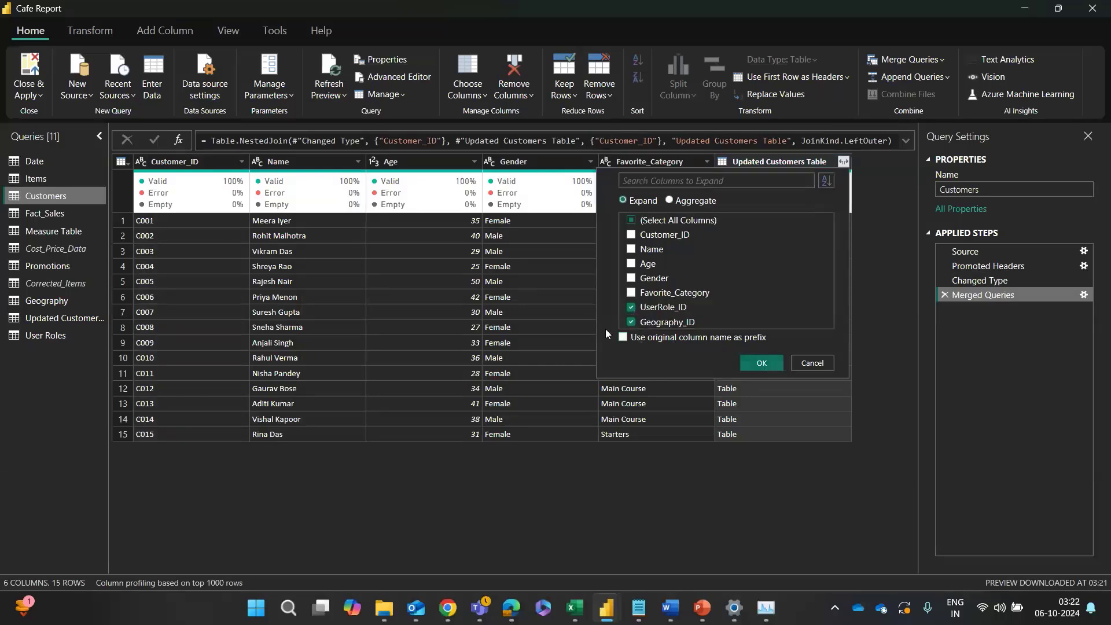
{"action": "left_click", "coordinate": [759, 365]}
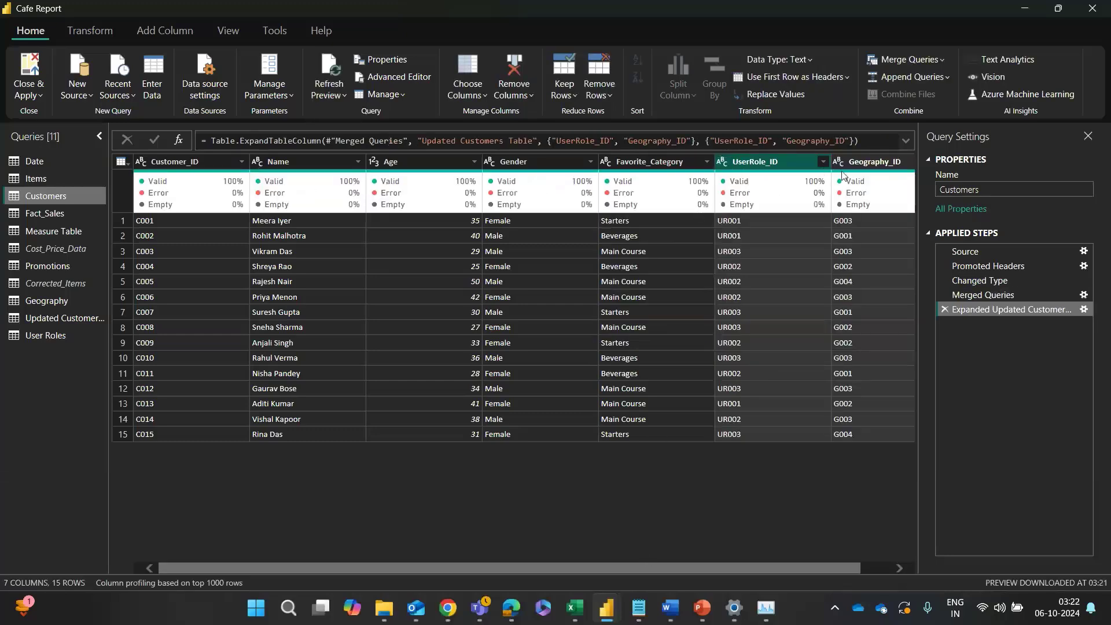
Step: Disable loading of the Updated Customers Table query into the report
{"action": "left_click", "coordinate": [42, 322]}
{"action": "right_click", "coordinate": [42, 321]}
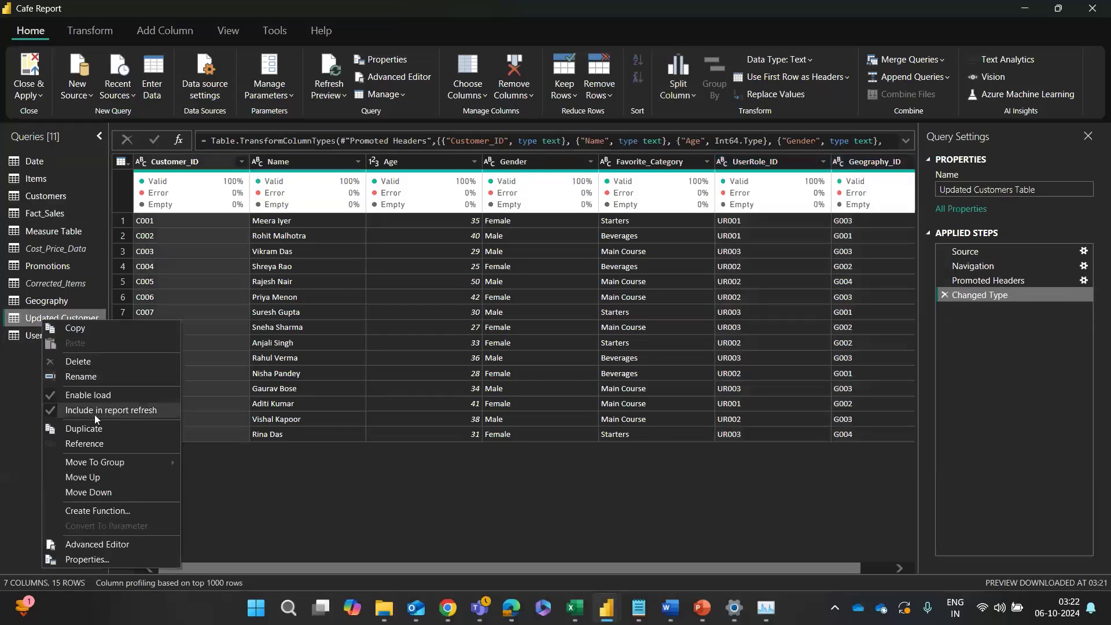
{"action": "left_click", "coordinate": [95, 397]}
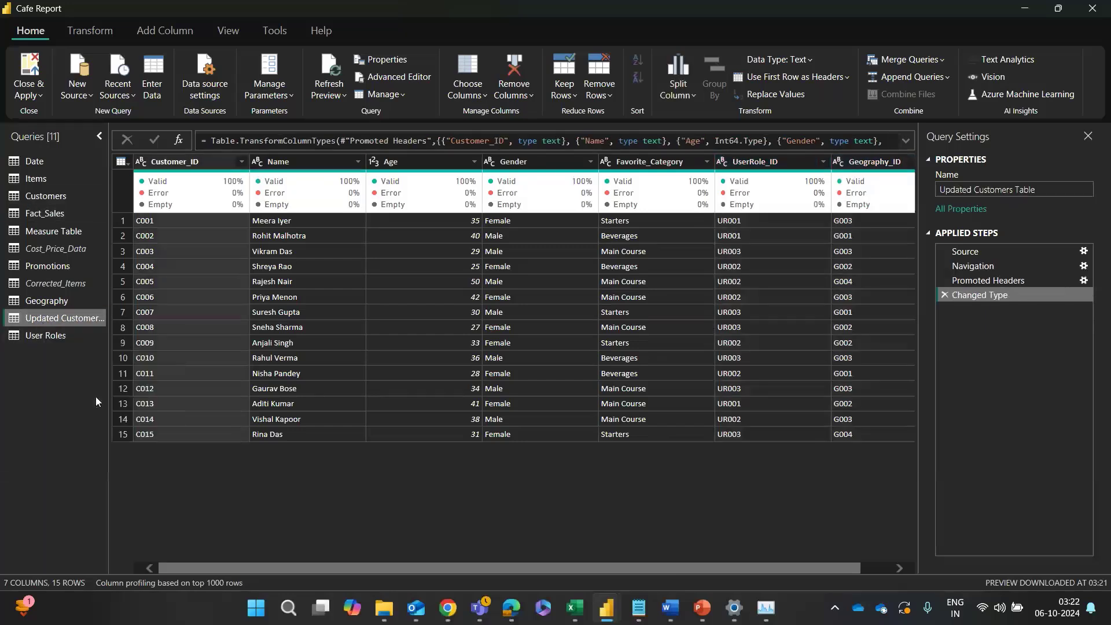
{"action": "right_click", "coordinate": [26, 318]}
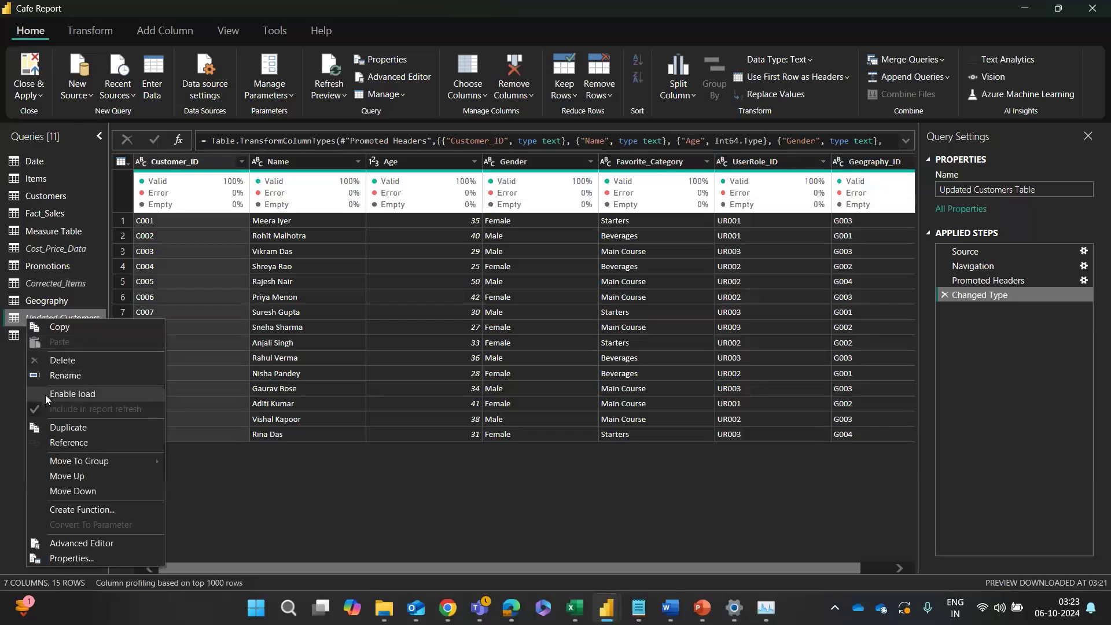
{"action": "left_click", "coordinate": [4, 400]}
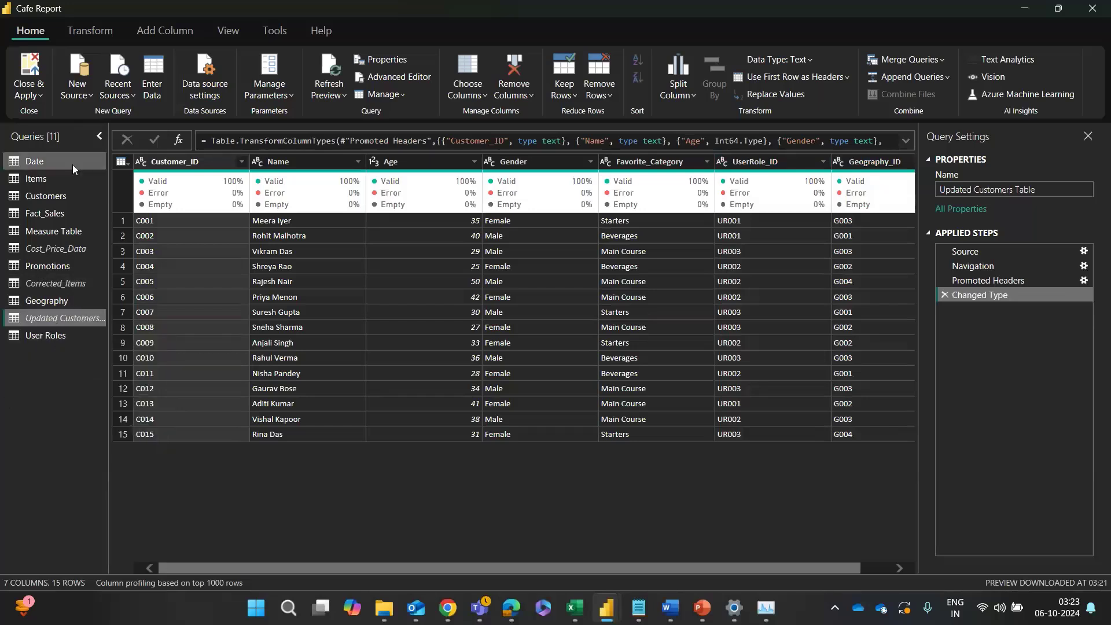
Step: Apply the pending query changes, close the Power Query Editor and return to the report while the tables load
{"action": "left_click", "coordinate": [27, 94]}
{"action": "key", "text": "Escape"}
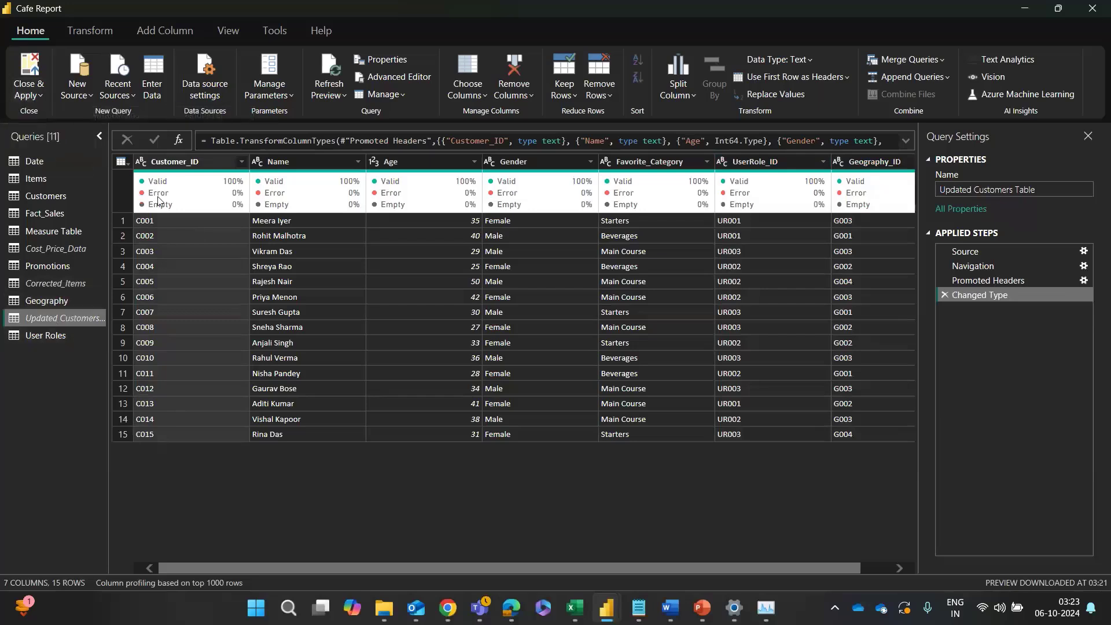
{"action": "mouse_move", "coordinate": [154, 200]}
{"action": "left_click", "coordinate": [27, 98]}
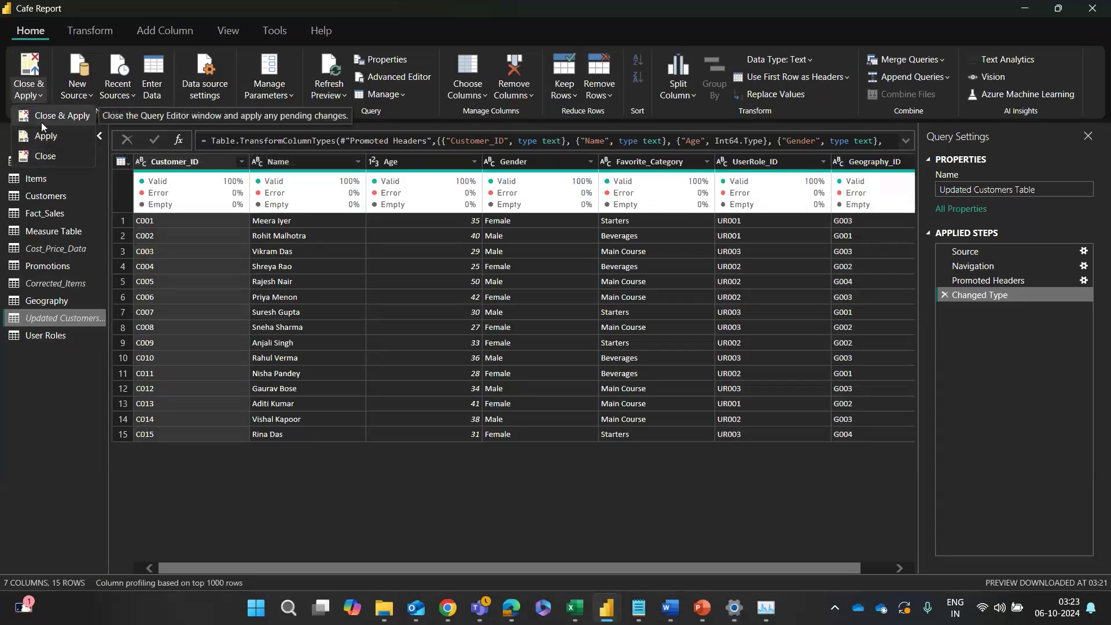
{"action": "left_click", "coordinate": [41, 123]}
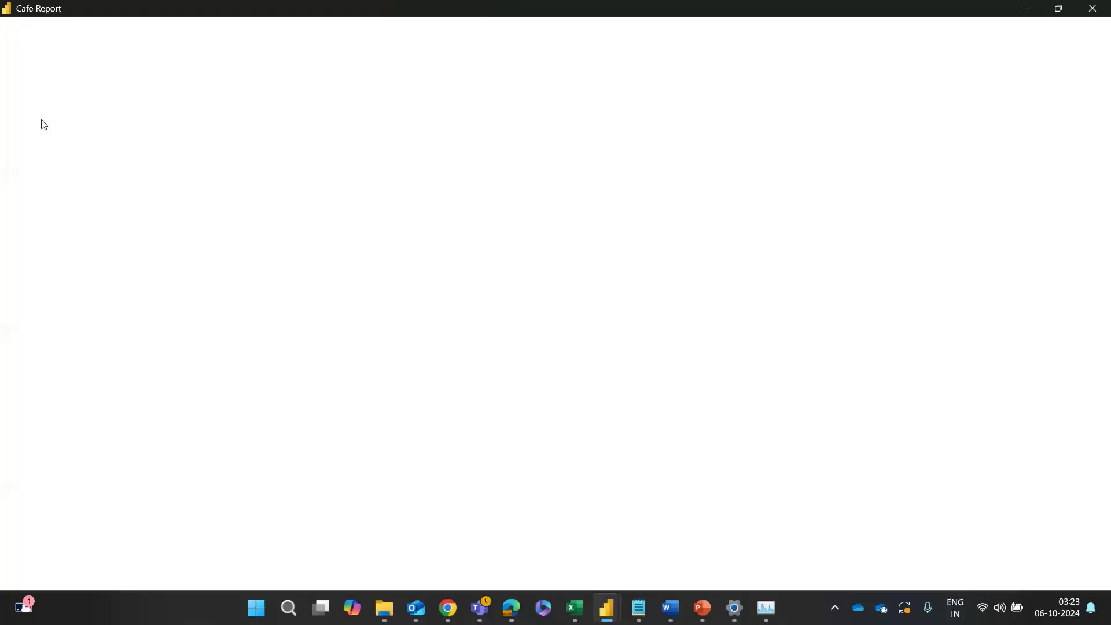
{"action": "key", "text": "alt+Tab"}
{"action": "mouse_move", "coordinate": [606, 607]}
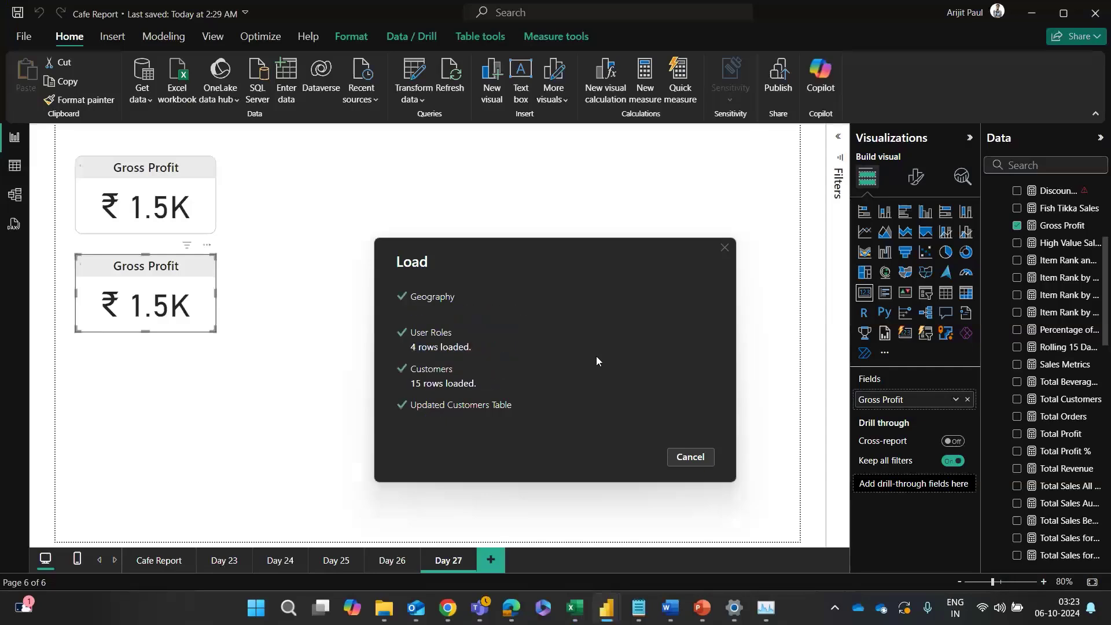
Step: Switch to the Model view, collapse the Properties pane and dismiss the Net Sales formula editor
{"action": "left_click", "coordinate": [14, 195]}
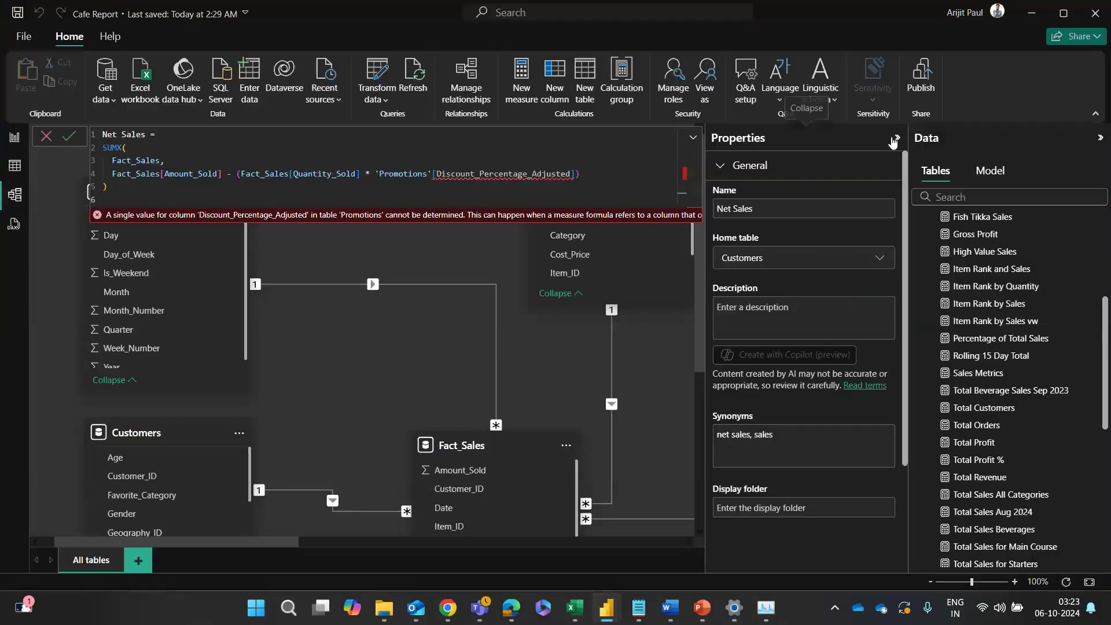
{"action": "left_click", "coordinate": [897, 141]}
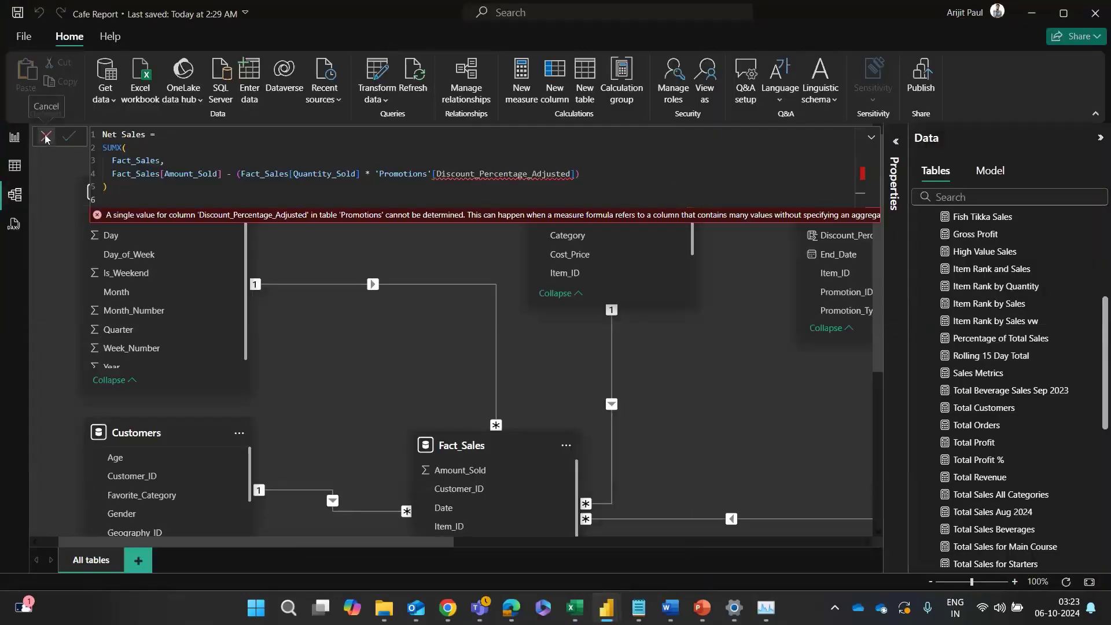
{"action": "left_click", "coordinate": [46, 136]}
Step: Move the Geography table in the model diagram to the empty area below the Promotions table
{"action": "scroll", "coordinate": [1014, 344], "scroll_direction": "up", "scroll_amount": 5}
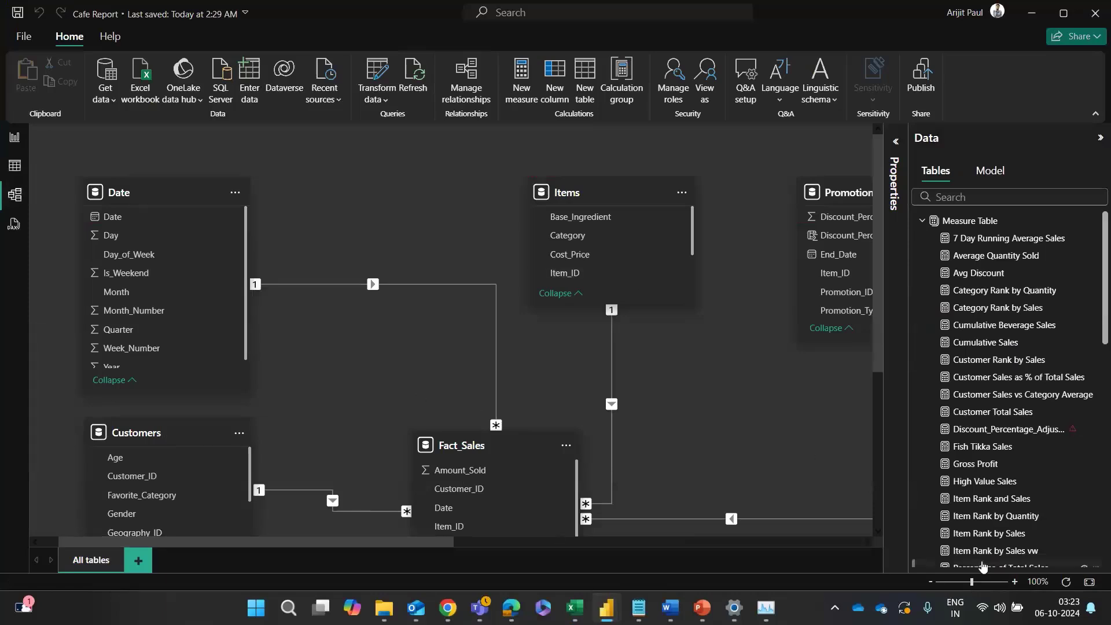
{"action": "left_click", "coordinate": [956, 582]}
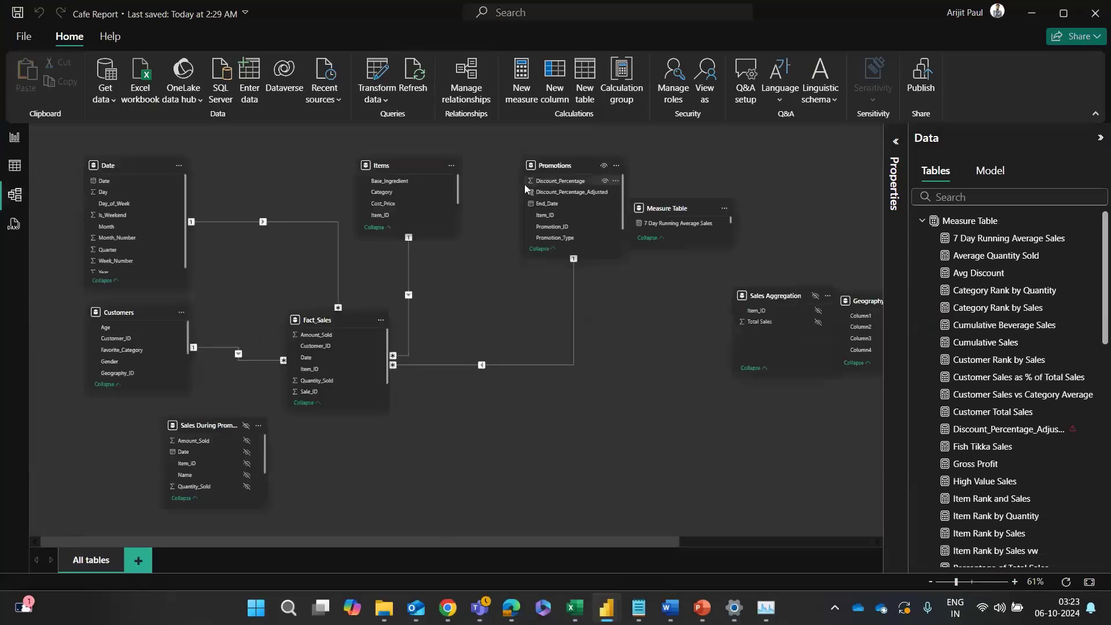
{"action": "left_click", "coordinate": [1014, 582]}
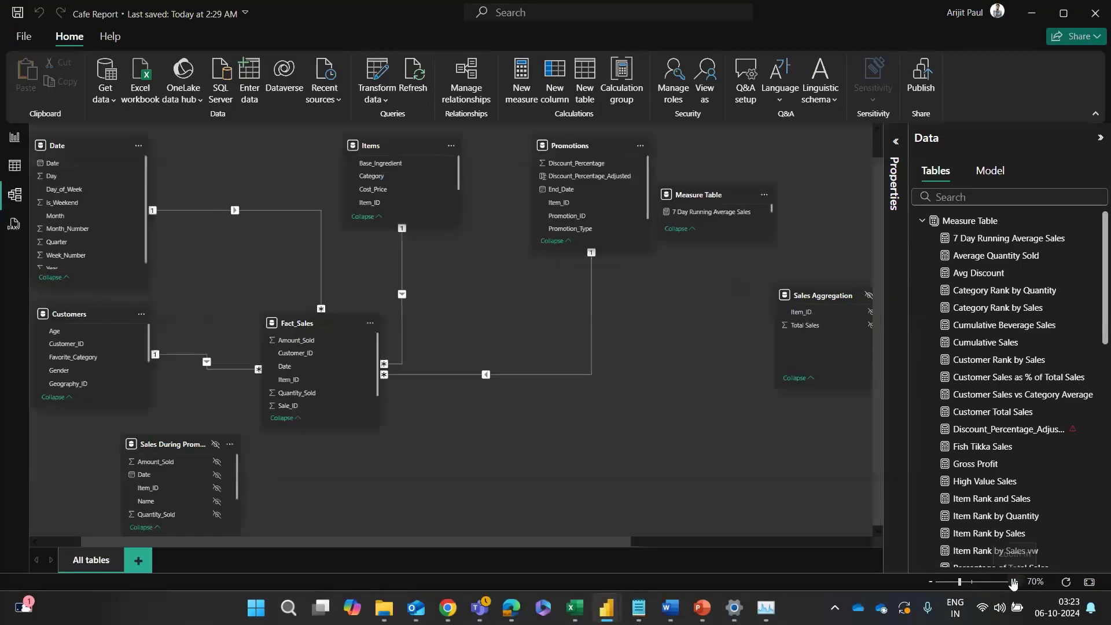
{"action": "left_click_drag", "start_coordinate": [353, 543], "coordinate": [415, 549]}
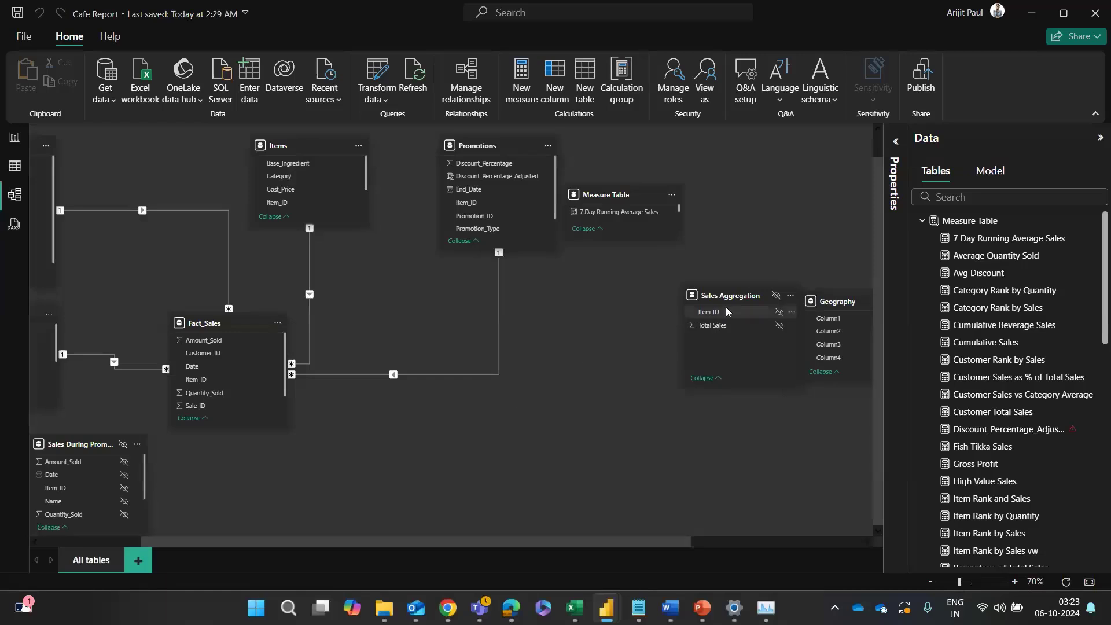
{"action": "left_click_drag", "start_coordinate": [843, 305], "coordinate": [566, 442]}
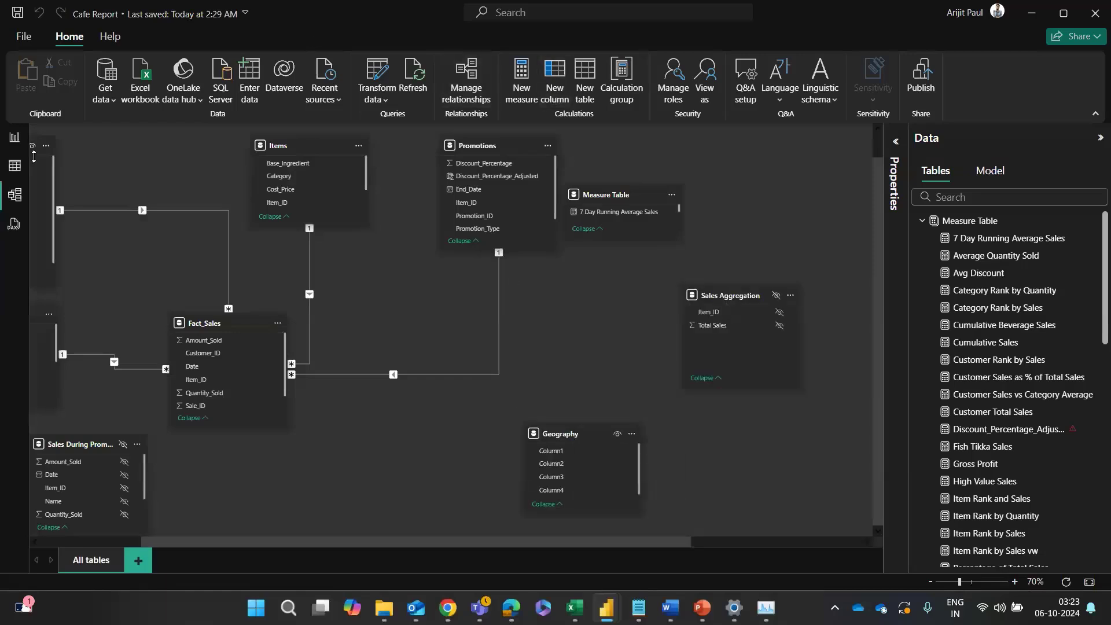
Step: Go back to the Report view, reopen the Power Query Editor and display the Customers query
{"action": "left_click", "coordinate": [15, 139]}
{"action": "left_click", "coordinate": [427, 104]}
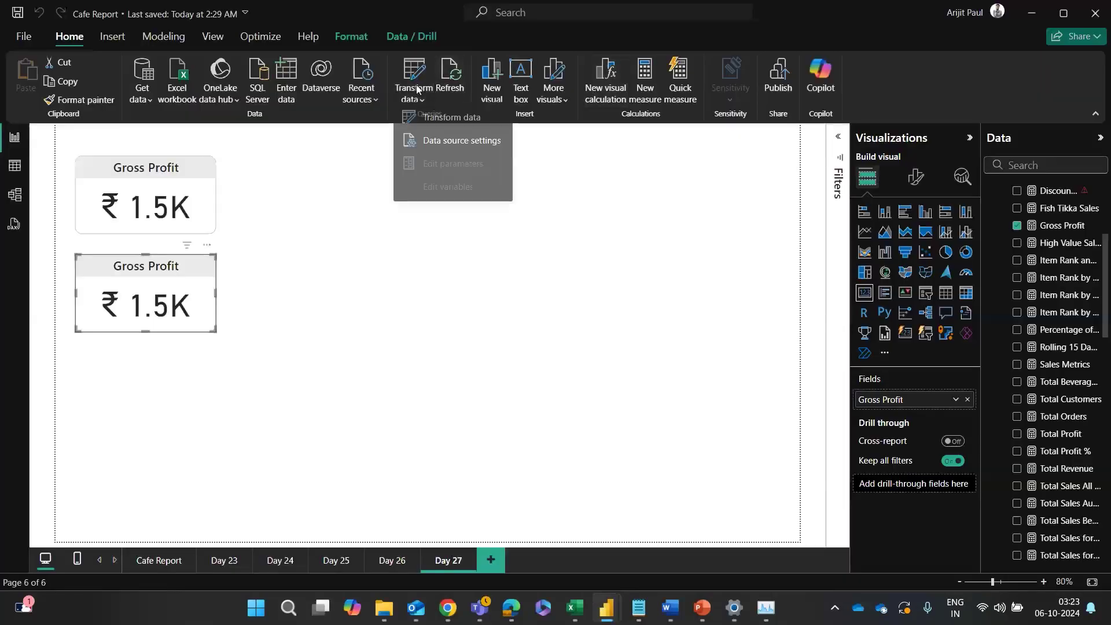
{"action": "left_click", "coordinate": [435, 123]}
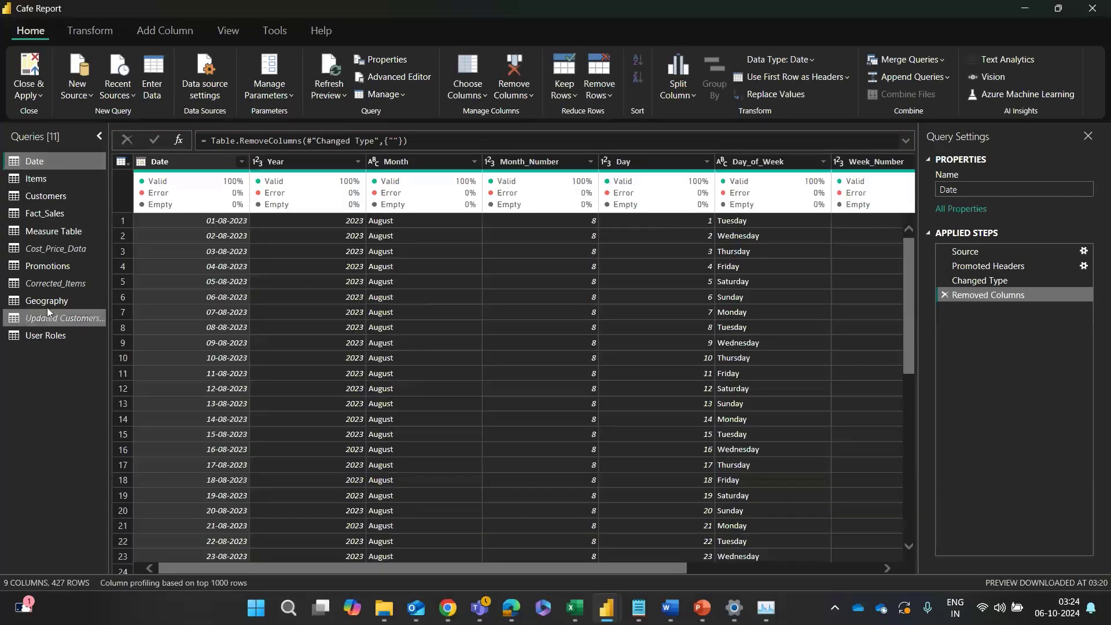
{"action": "left_click", "coordinate": [45, 198]}
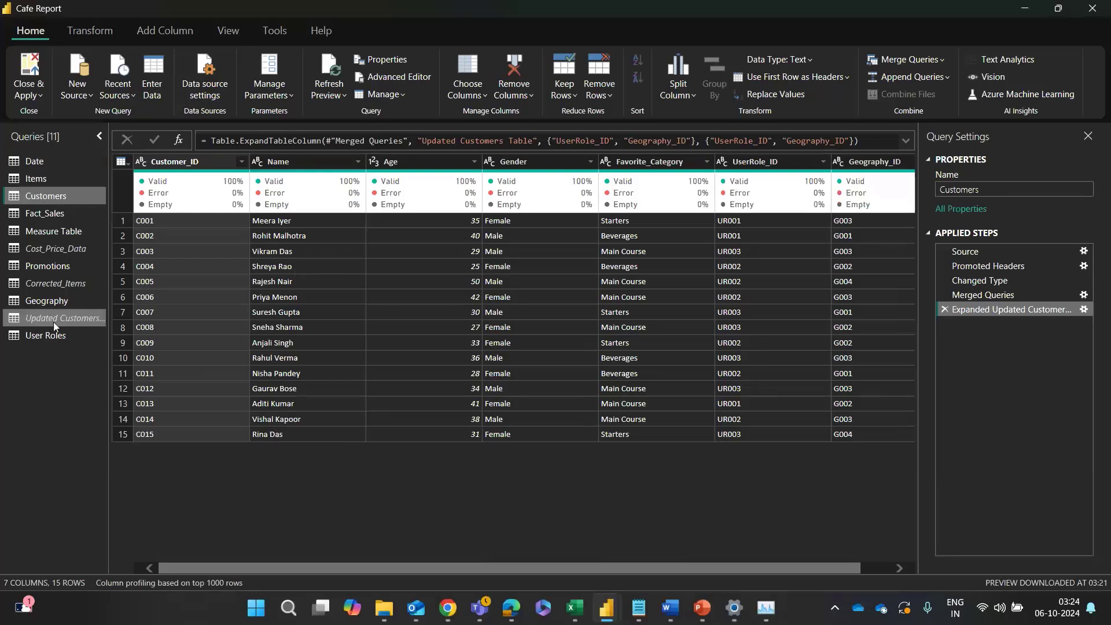
Step: Promote the first row of the User Roles query to column headers
{"action": "left_click", "coordinate": [46, 336]}
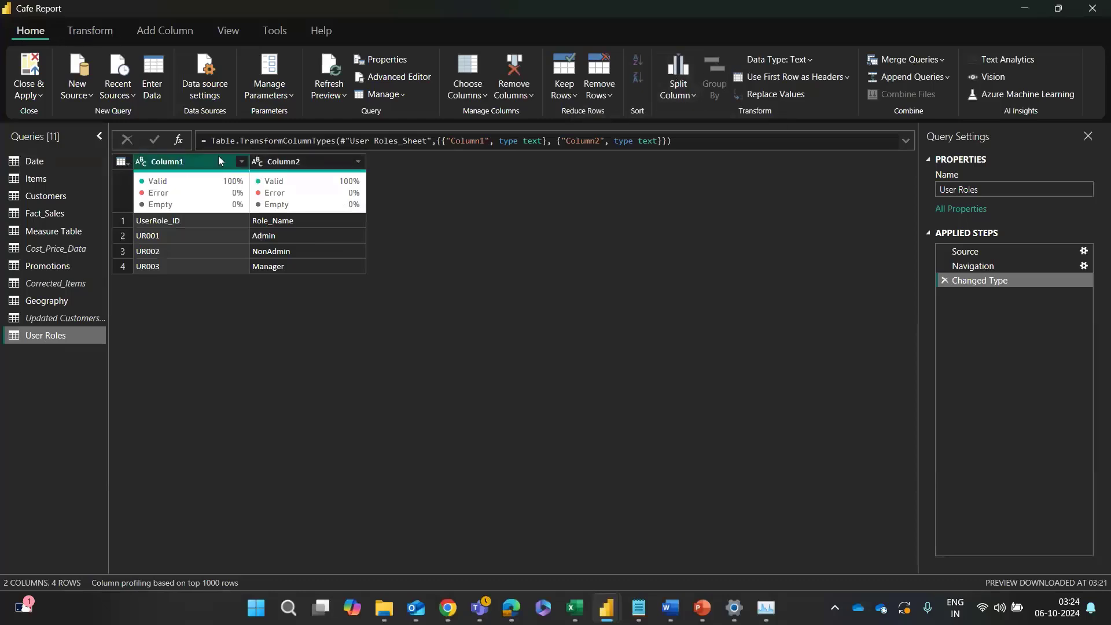
{"action": "left_click", "coordinate": [282, 168]}
{"action": "left_click", "coordinate": [225, 171]}
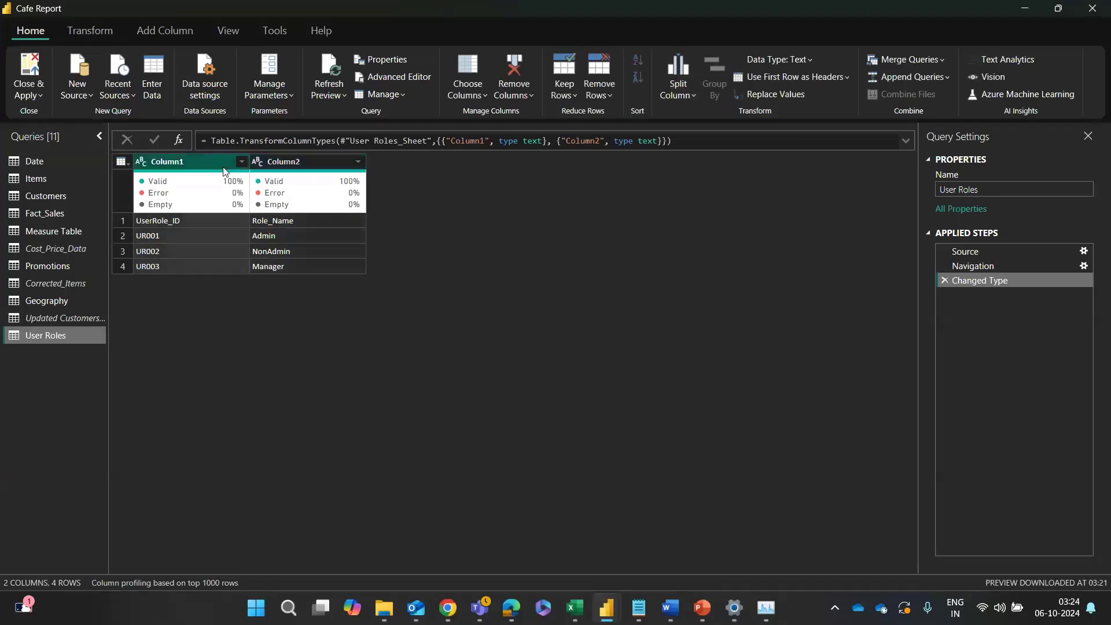
{"action": "left_click", "coordinate": [295, 169]}
{"action": "left_click", "coordinate": [774, 81]}
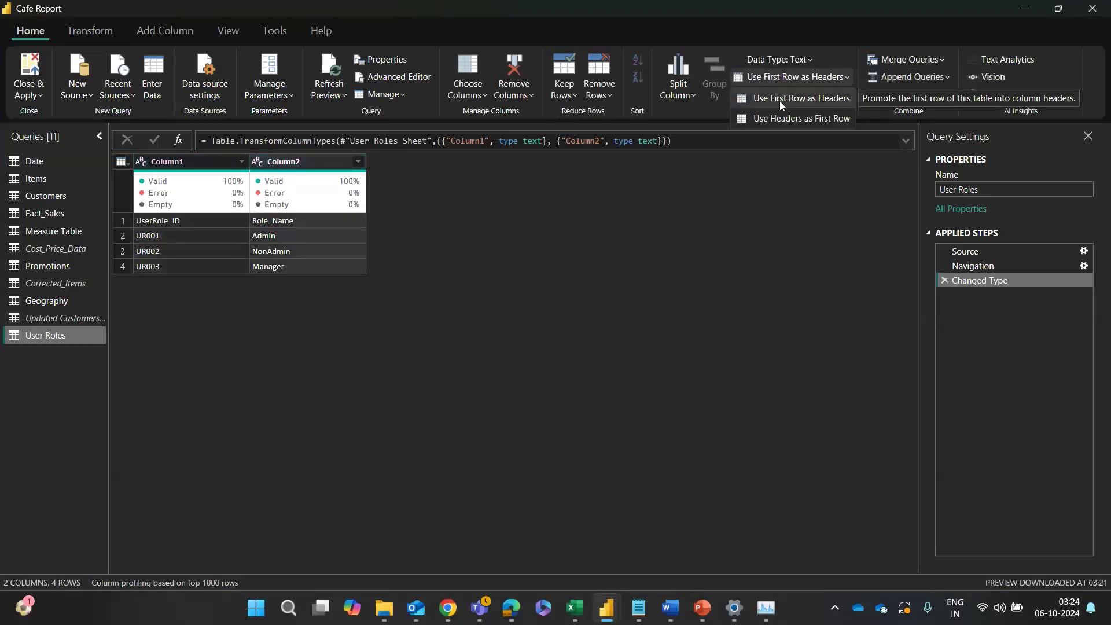
{"action": "left_click", "coordinate": [779, 100]}
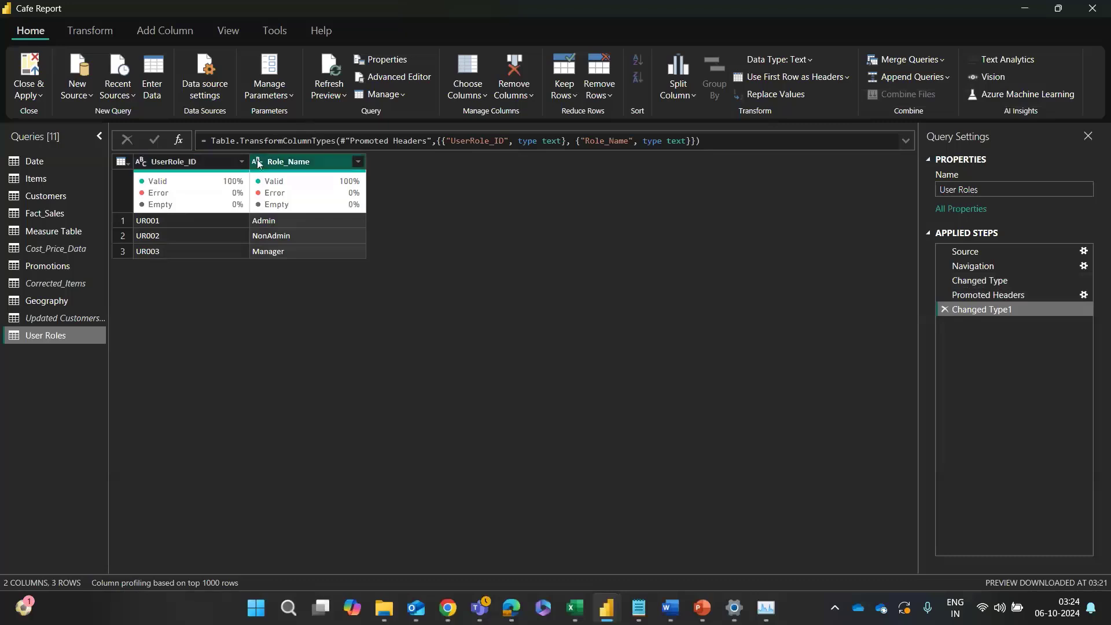
Step: Promote the first row of the Geography query to column headers
{"action": "left_click", "coordinate": [45, 308]}
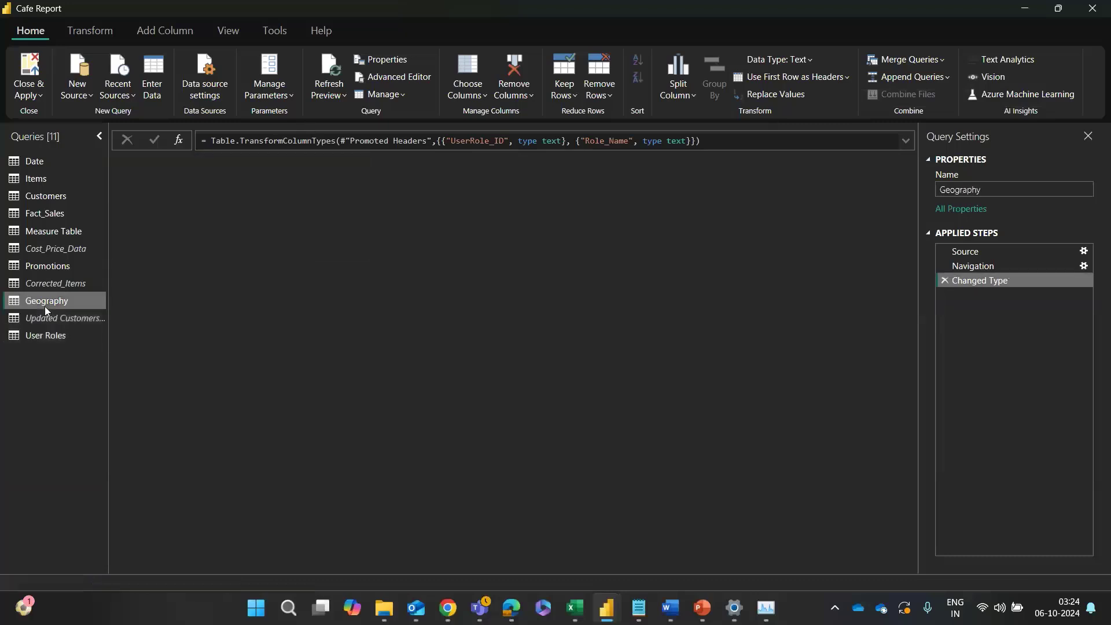
{"action": "left_click", "coordinate": [795, 78]}
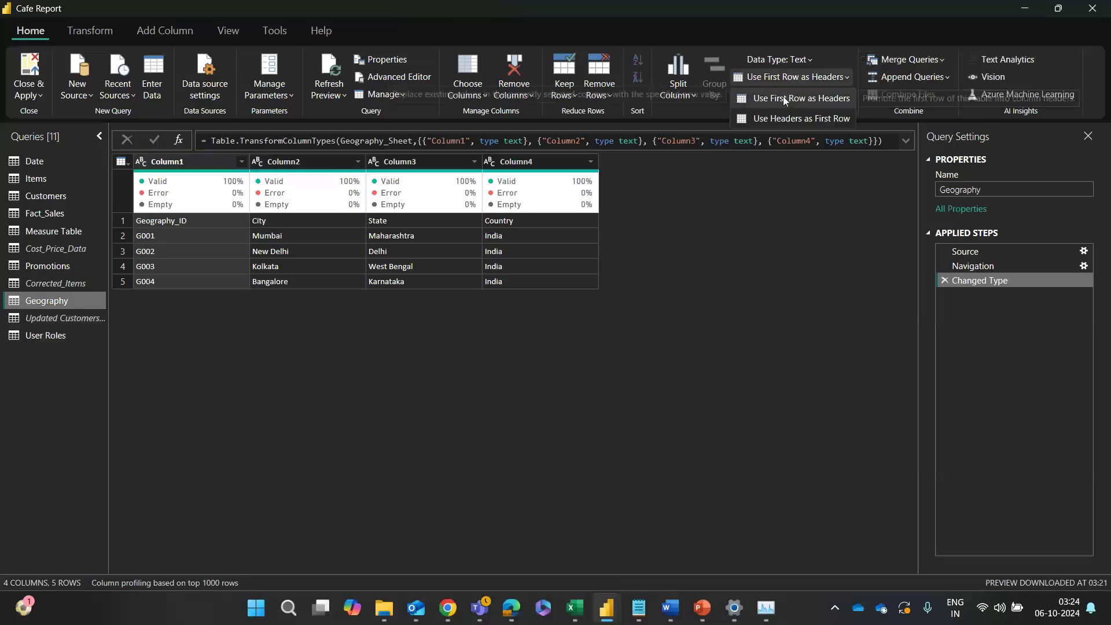
{"action": "left_click", "coordinate": [783, 97]}
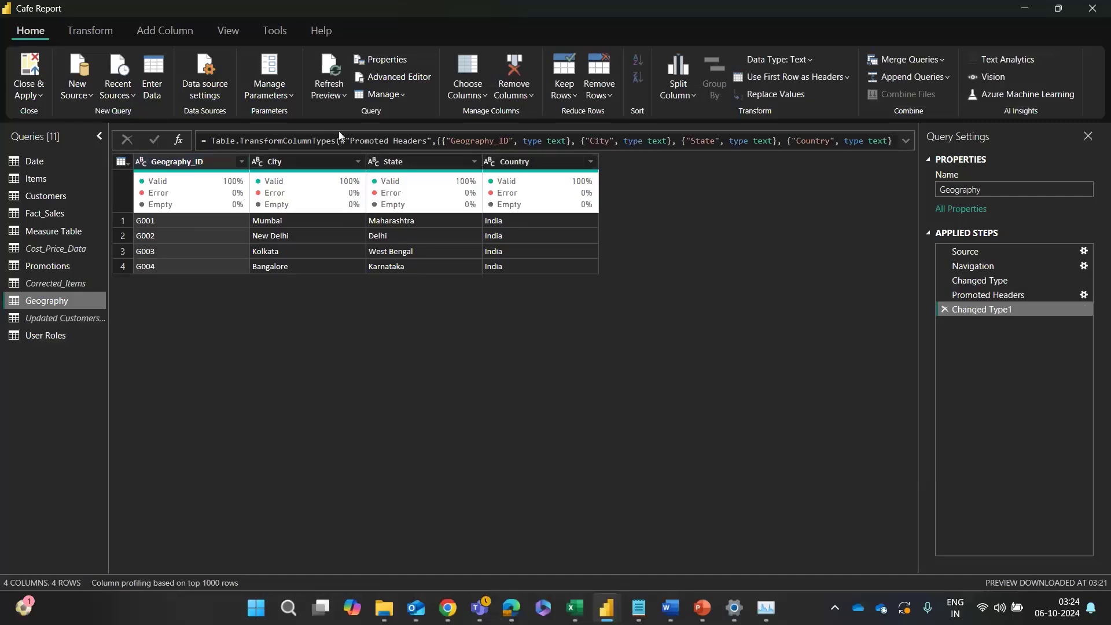
Step: Apply the pending query changes, reopen the Power Query Editor and display the Geography query
{"action": "left_click", "coordinate": [36, 99]}
{"action": "left_click", "coordinate": [48, 120]}
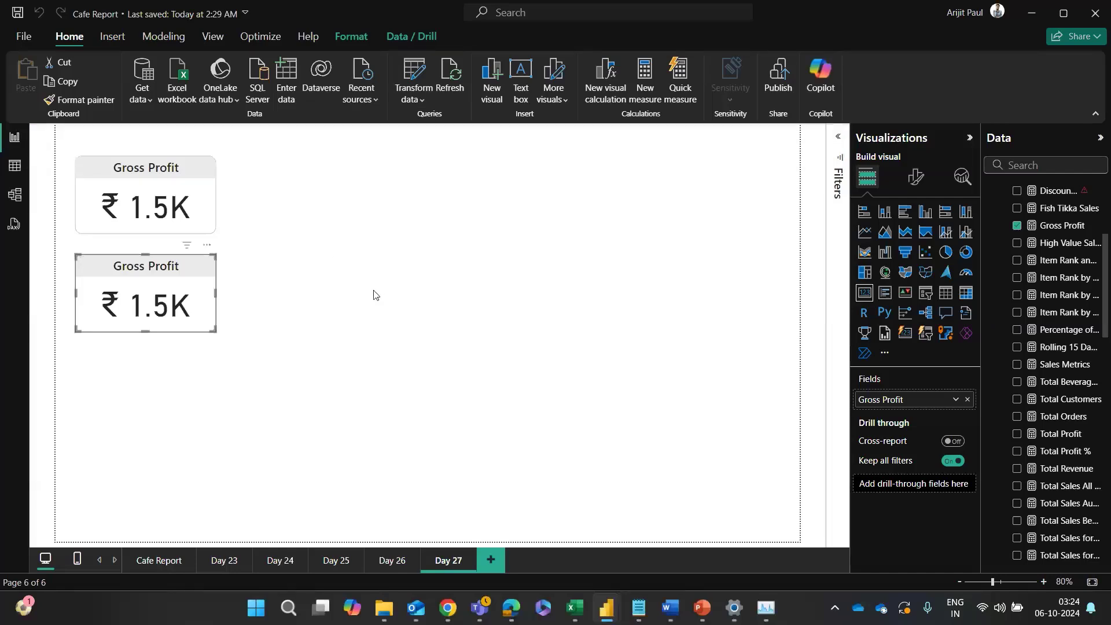
{"action": "left_click", "coordinate": [416, 84]}
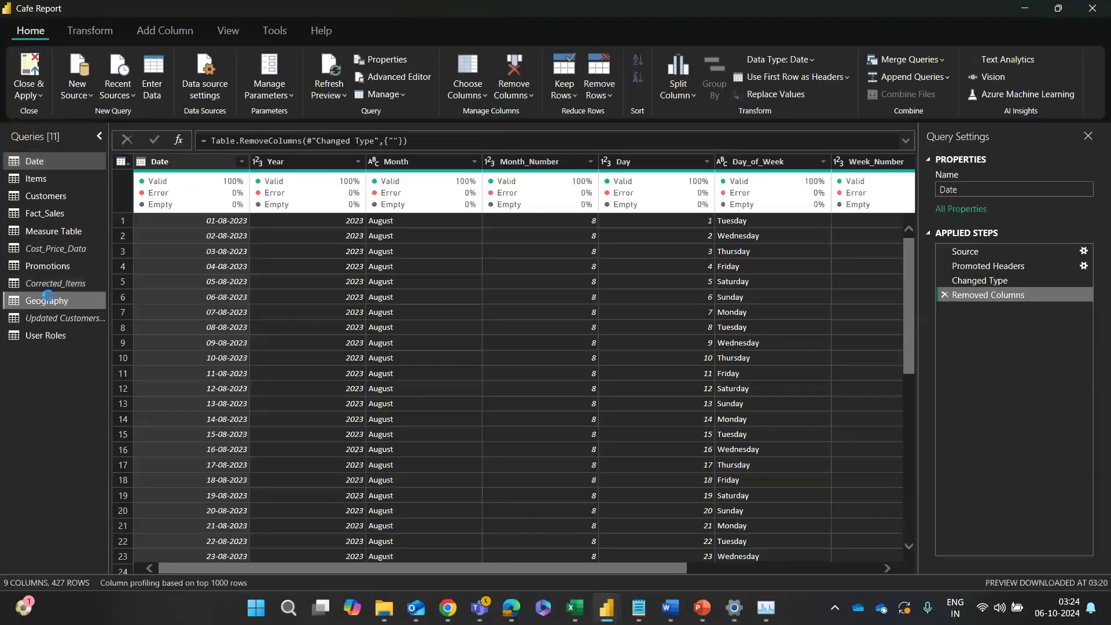
{"action": "left_click", "coordinate": [48, 298]}
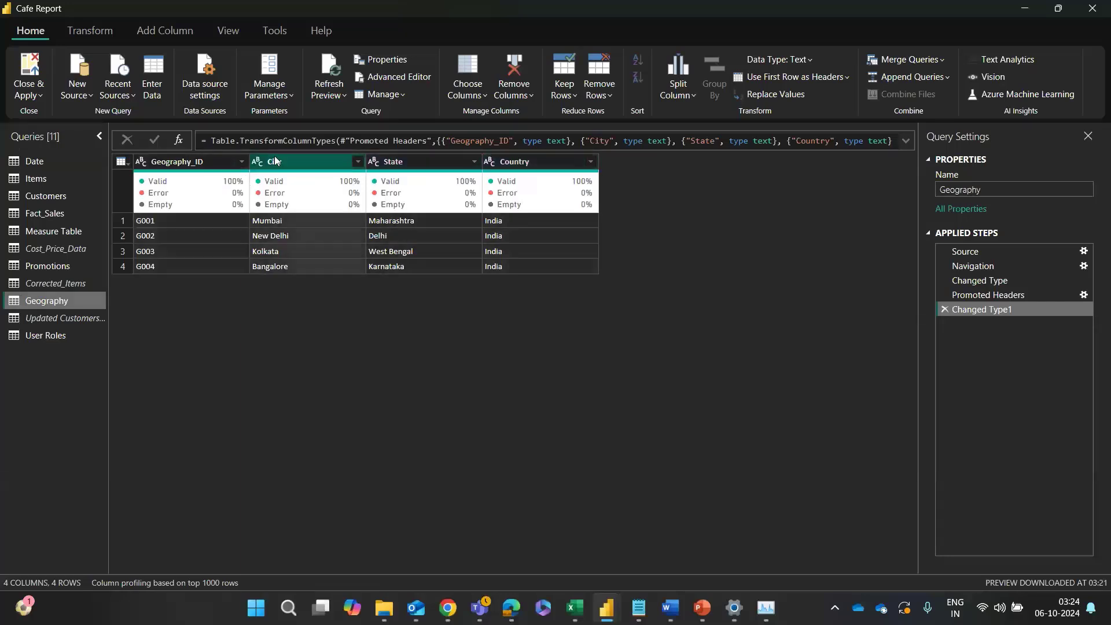
{"action": "left_click", "coordinate": [255, 161]}
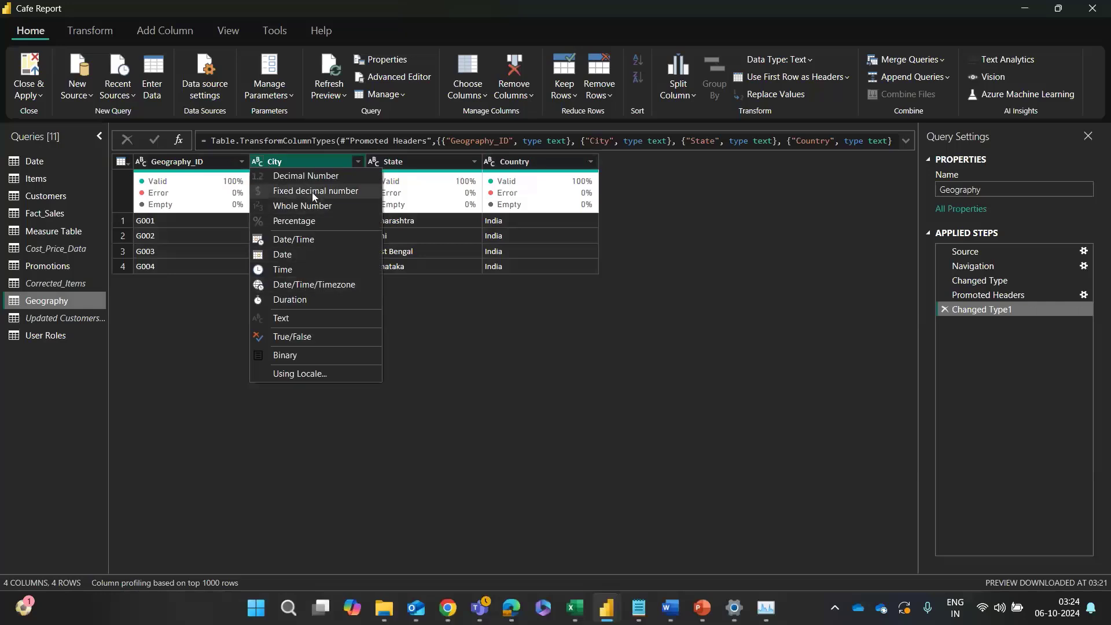
{"action": "left_click", "coordinate": [244, 364]}
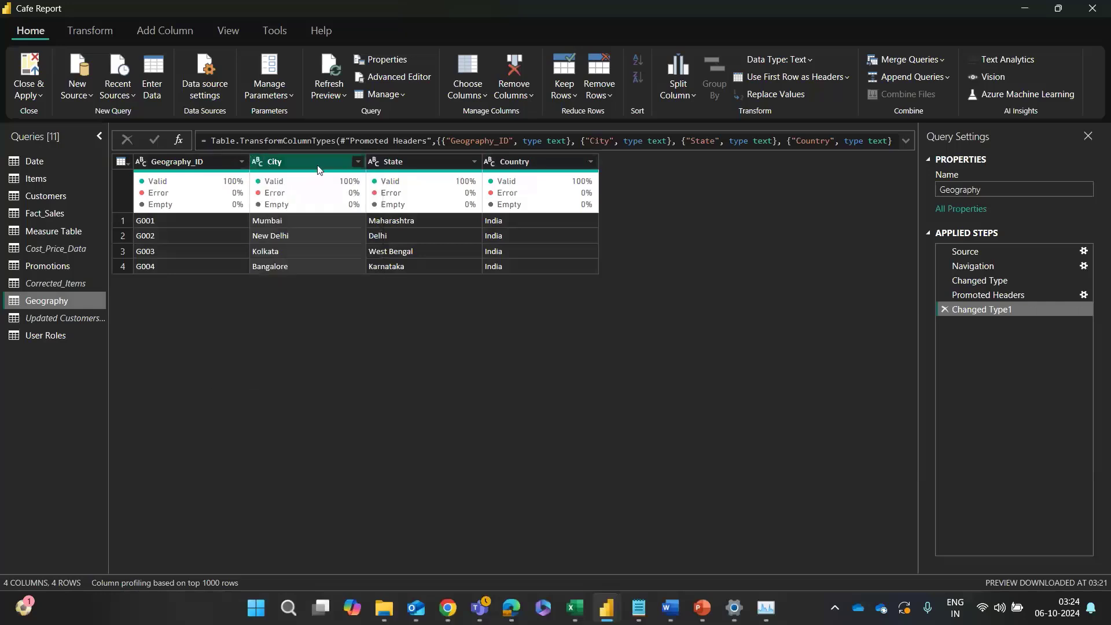
{"action": "left_click", "coordinate": [409, 162]}
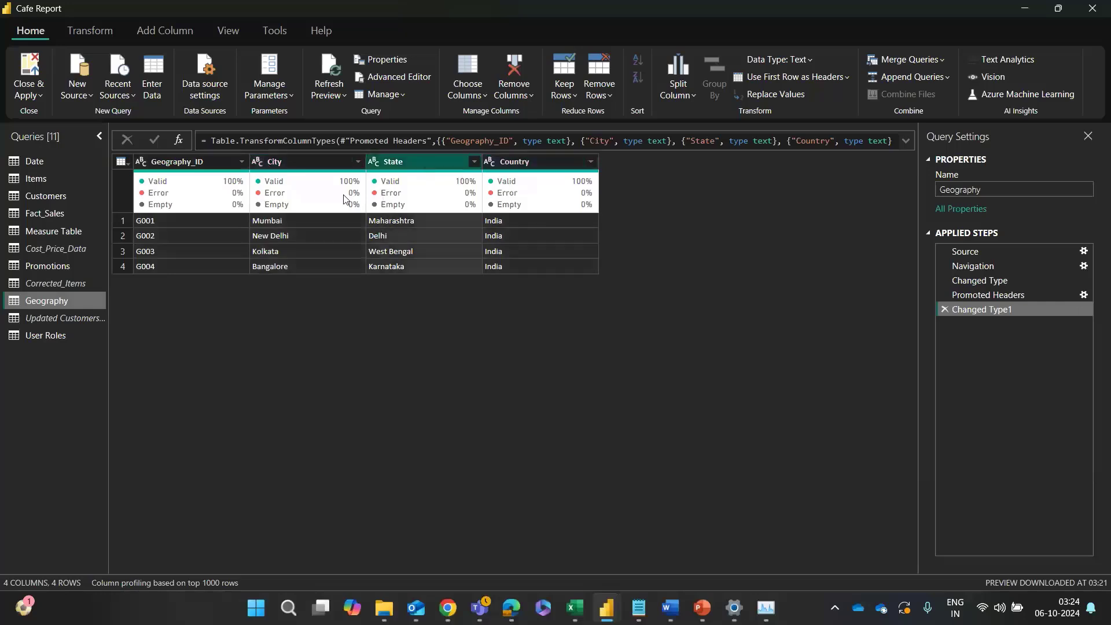
{"action": "left_click", "coordinate": [258, 161]}
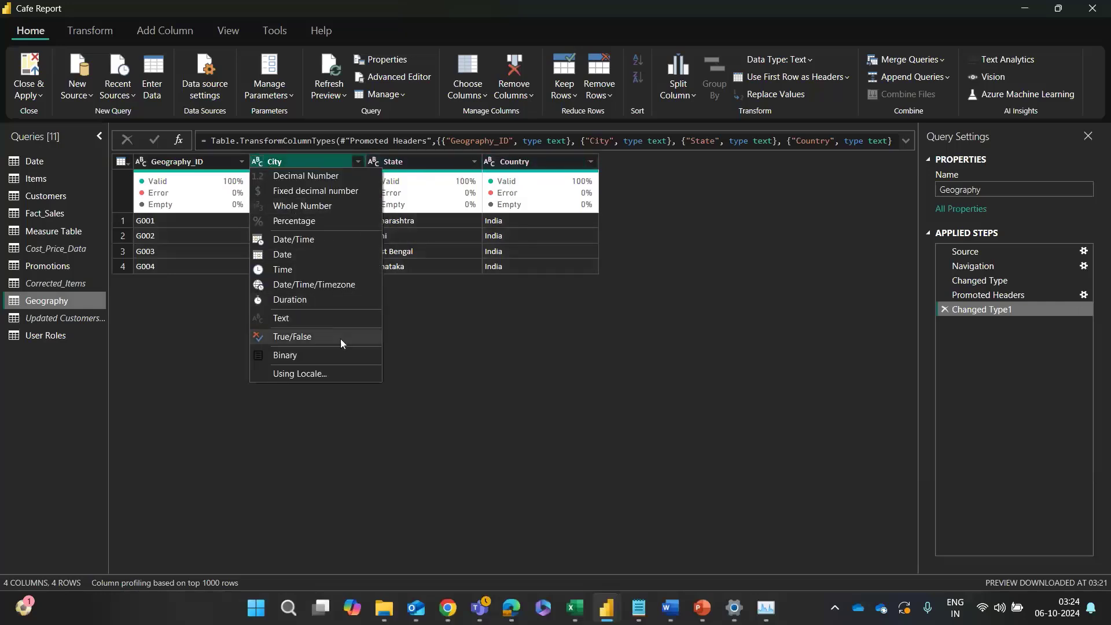
{"action": "left_click", "coordinate": [426, 339]}
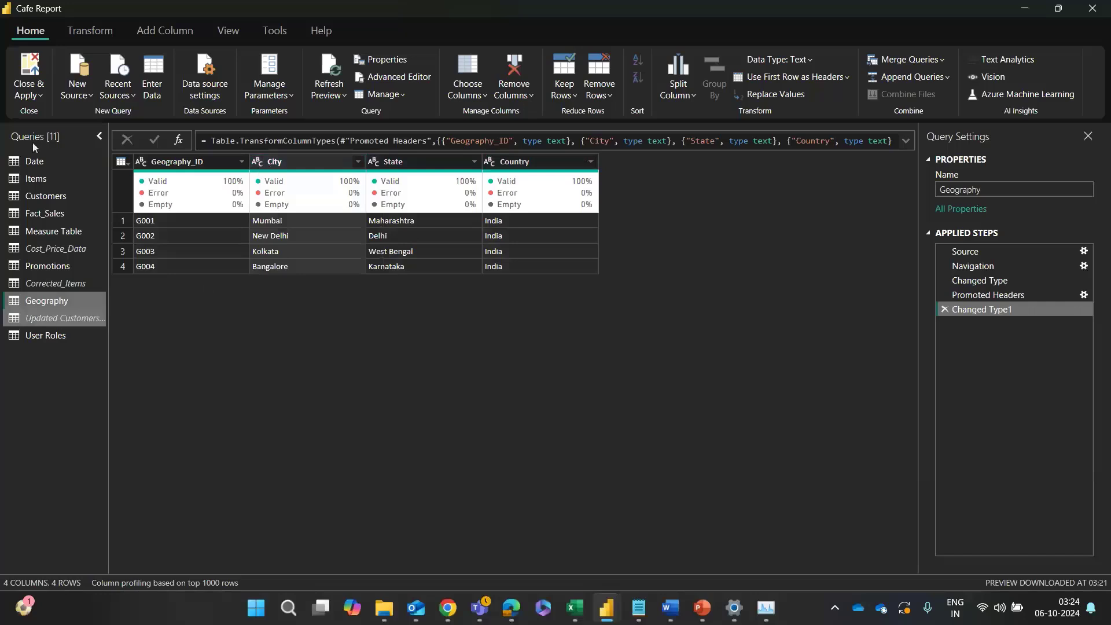
{"action": "left_click", "coordinate": [30, 95]}
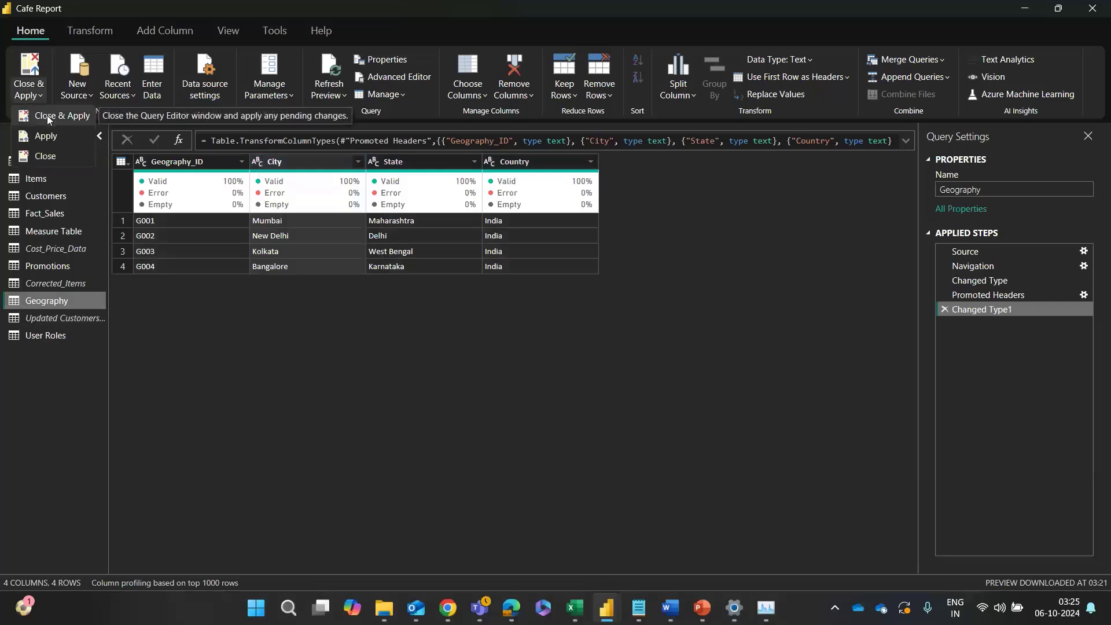
{"action": "left_click", "coordinate": [379, 362]}
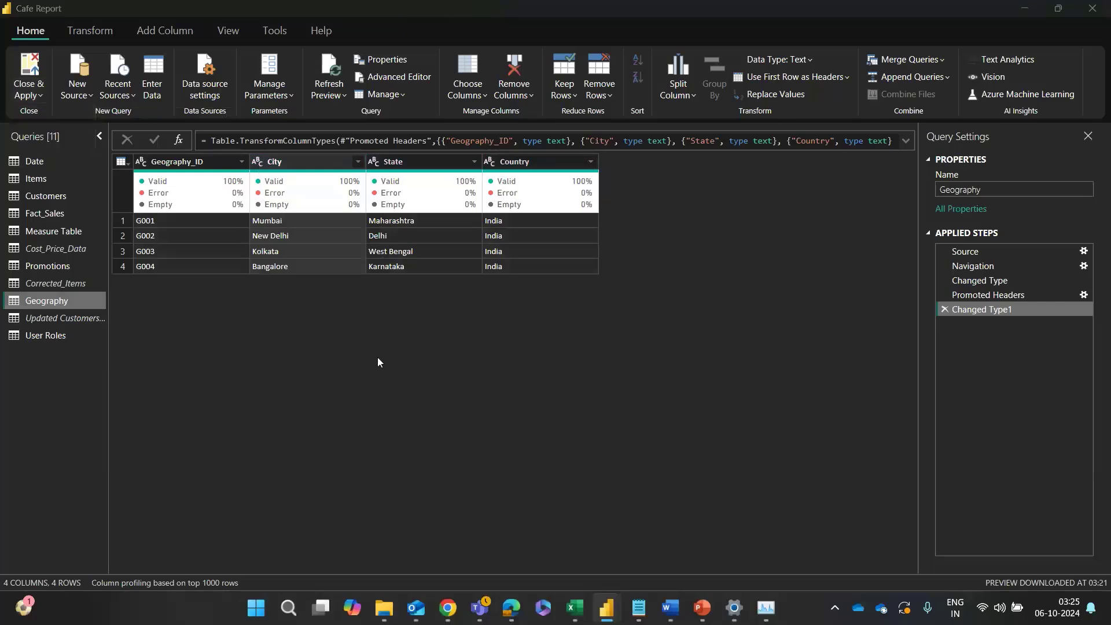
Step: Switch to Chrome and bring up the UserRoles and Fact_Sales tables in the ChatGPT data visualization conversation
{"action": "key", "text": "alt+Tab"}
{"action": "key", "text": "alt+Tab"}
{"action": "key", "text": "alt+Tab"}
{"action": "key", "text": "alt+Tab"}
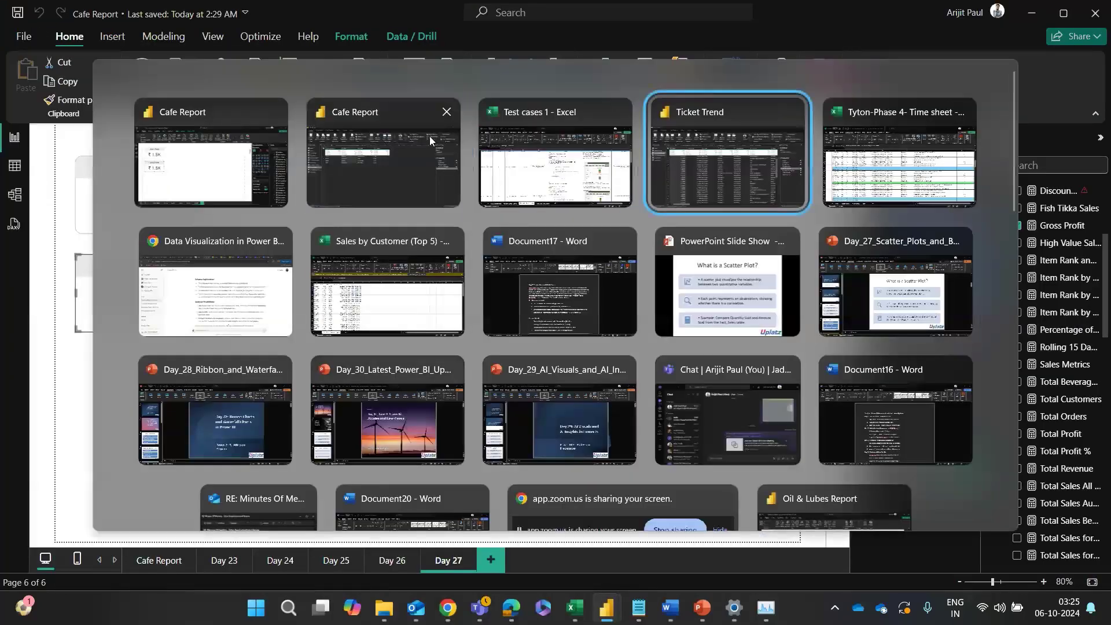
{"action": "left_click", "coordinate": [261, 288]}
{"action": "scroll", "coordinate": [468, 501], "scroll_direction": "down", "scroll_amount": 1}
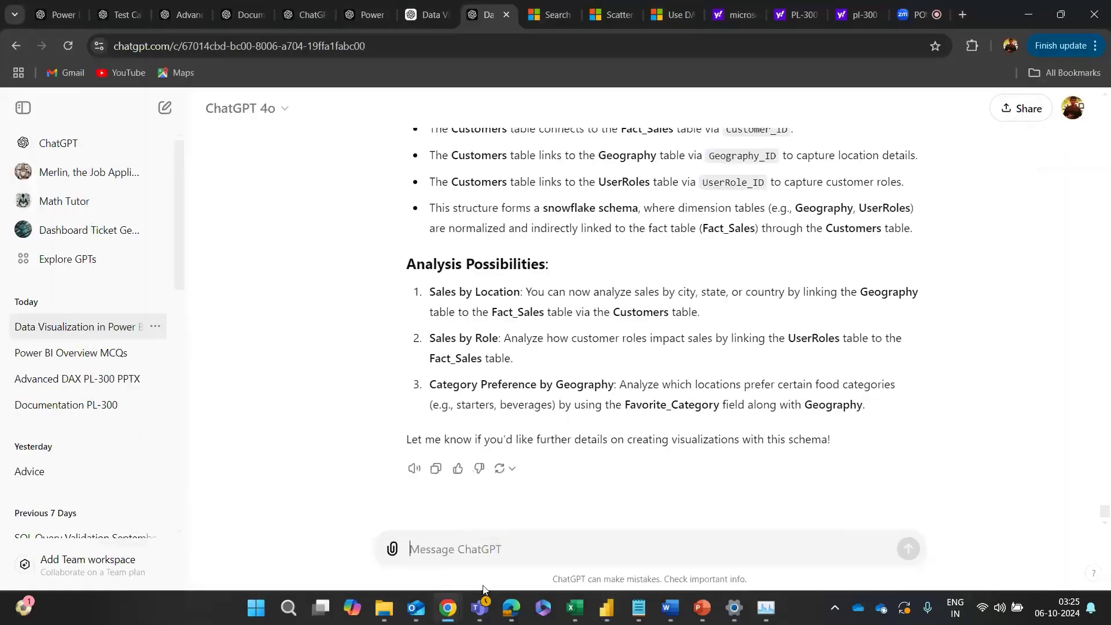
{"action": "scroll", "coordinate": [479, 422], "scroll_direction": "up", "scroll_amount": 6}
{"action": "scroll", "coordinate": [478, 425], "scroll_direction": "up", "scroll_amount": 6}
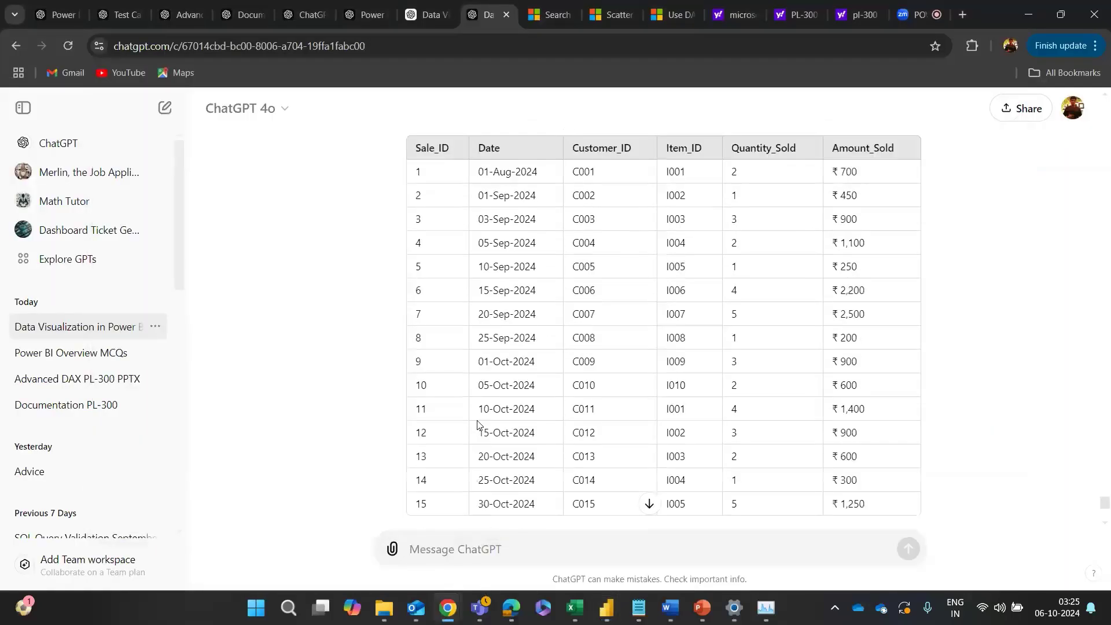
Step: Start a ChatGPT prompt asking for an extensive geo table with co-ordinates and more cities between 15 customers, at least 5 from nearby areas
{"action": "left_click", "coordinate": [490, 554]}
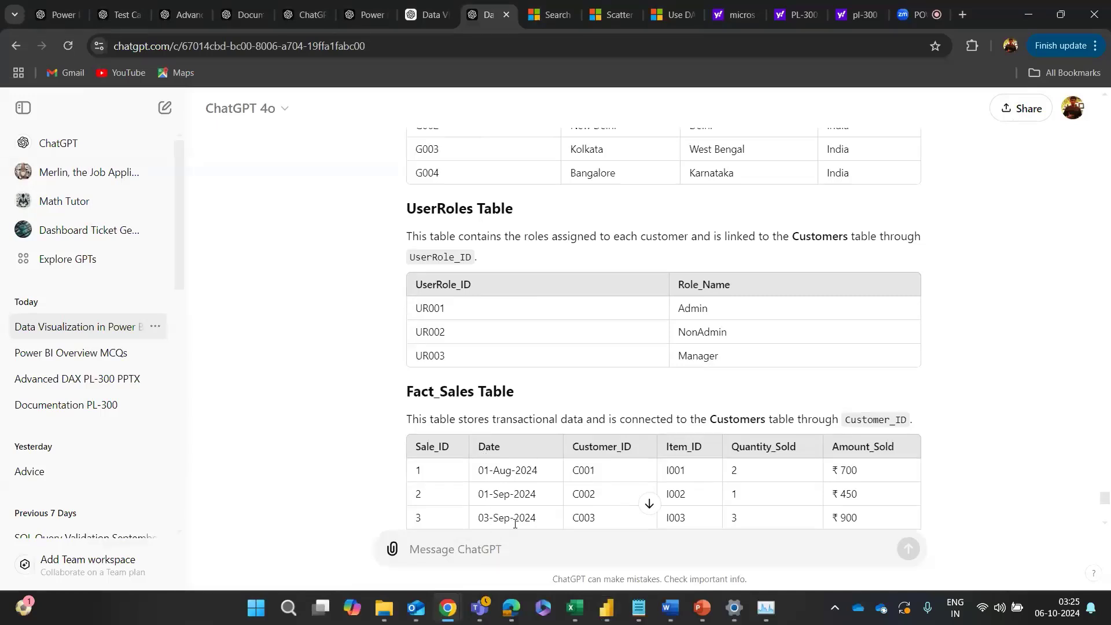
{"action": "type", "text": "can you make "}
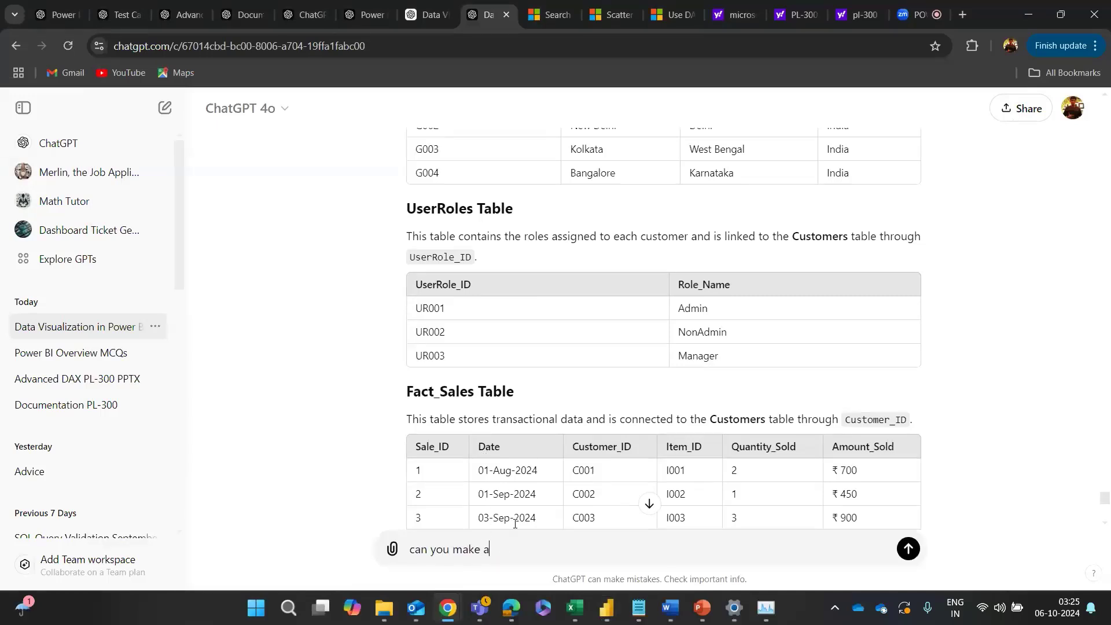
{"action": "type", "text": "an extensive gr"}
{"action": "key", "text": "BackSpace"}
{"action": "type", "text": "eo table with cio"}
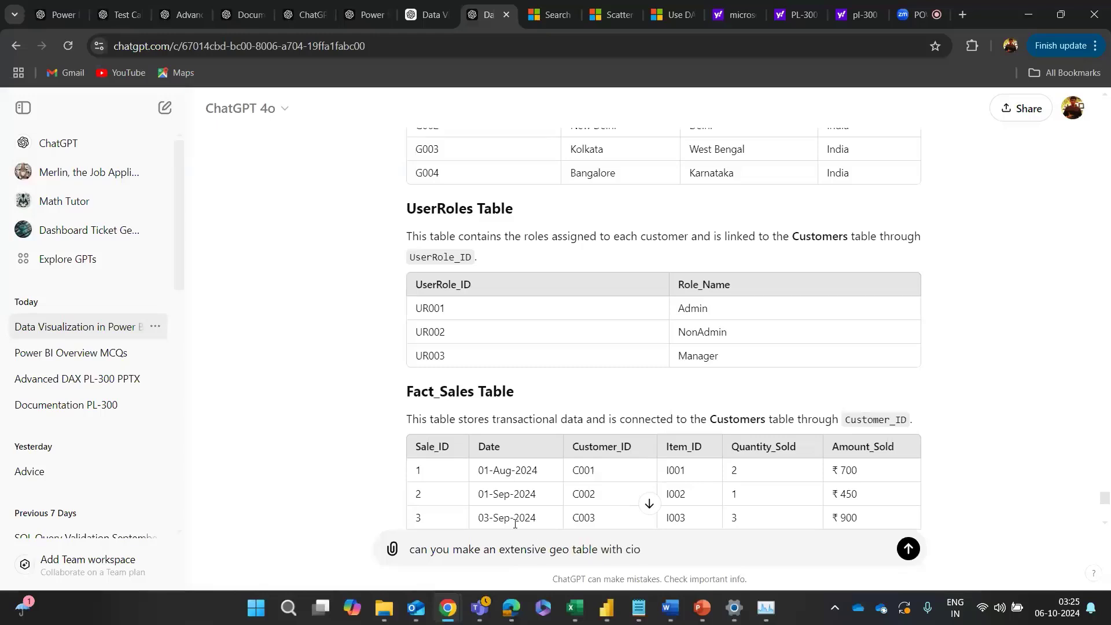
{"action": "key", "text": "BackSpace"}
{"action": "key", "text": "BackSpace"}
{"action": "type", "text": "o-ordinates and more cities"}
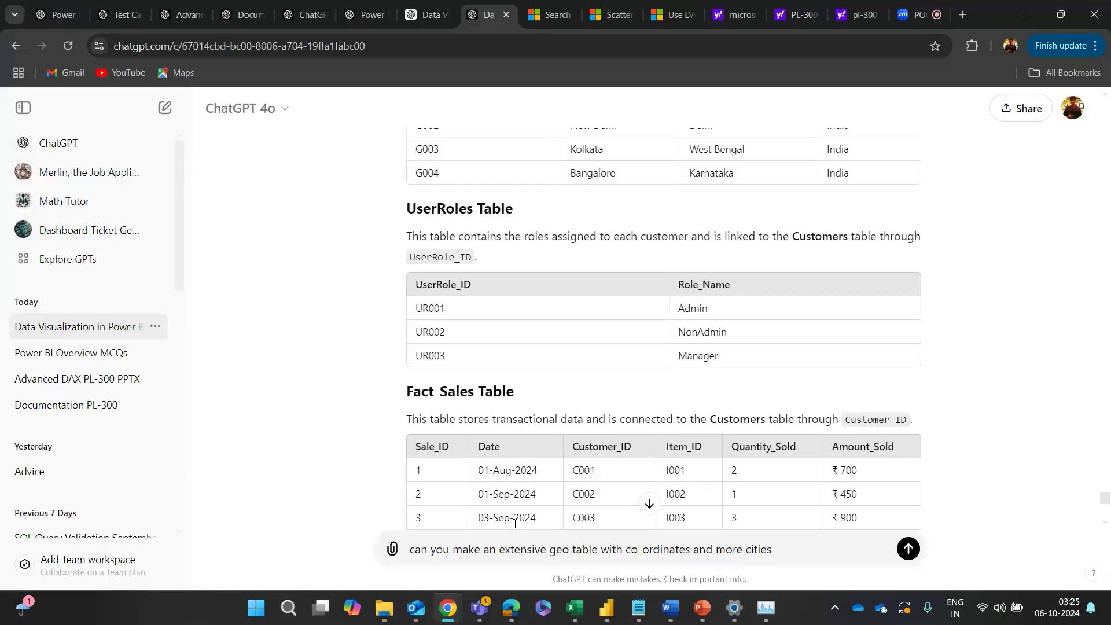
{"action": "type", "text": " between 15 customers with "}
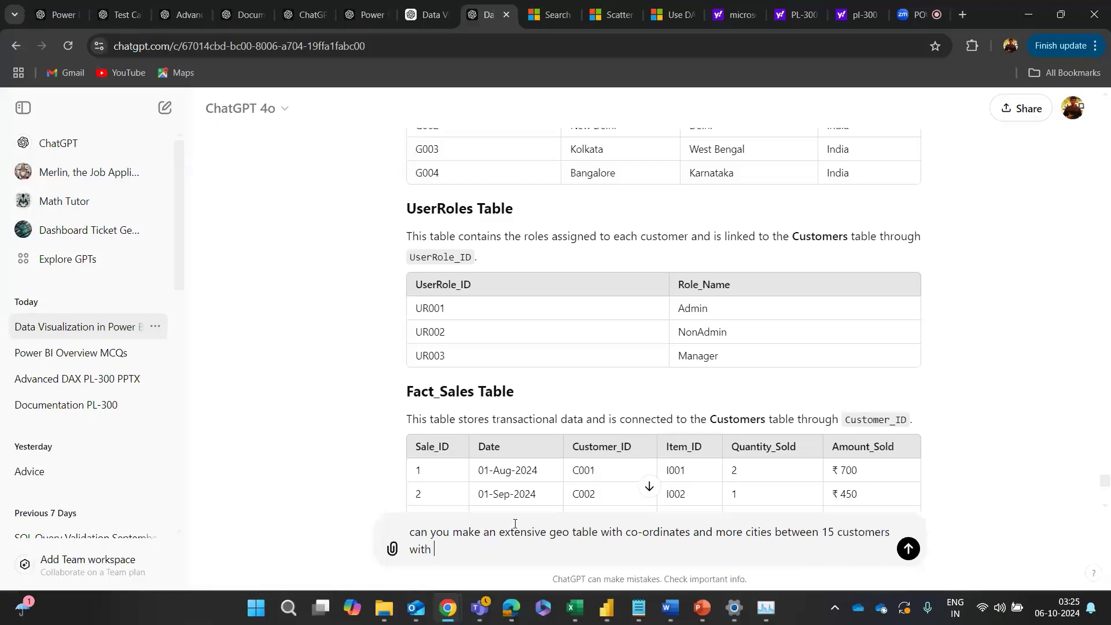
{"action": "type", "text": "atleas"}
{"action": "type", "text": "t make it 5 from nearb"}
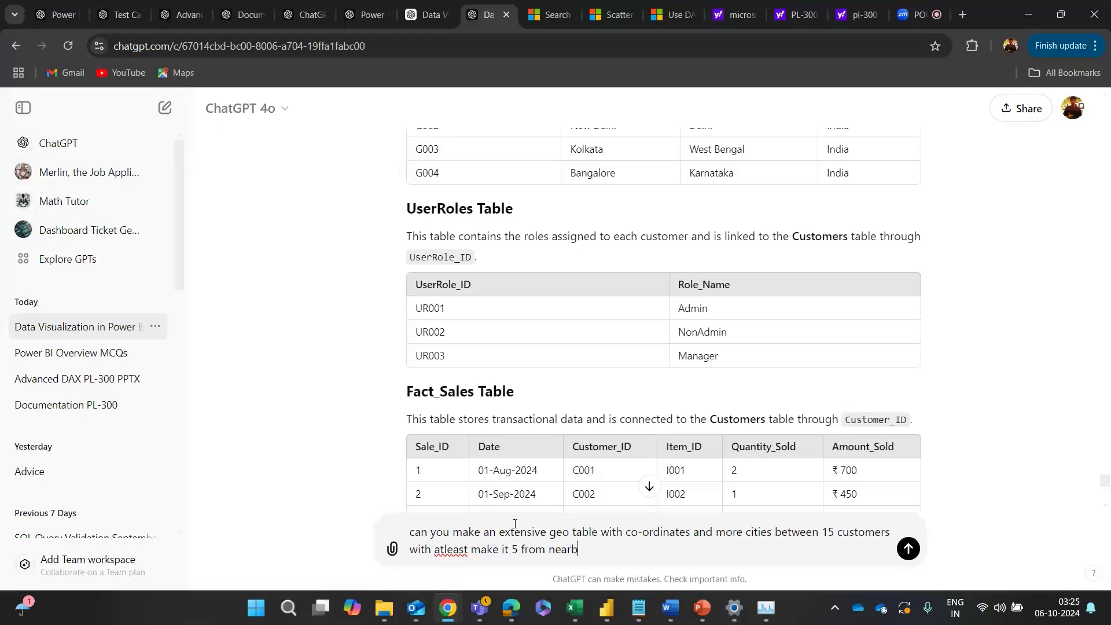
Step: Add to the prompt that the customers should be within few Hooghly towns and some parts of Kolkata, with Hooghly spelled correctly
{"action": "type", "text": "y areas. I want the custome"}
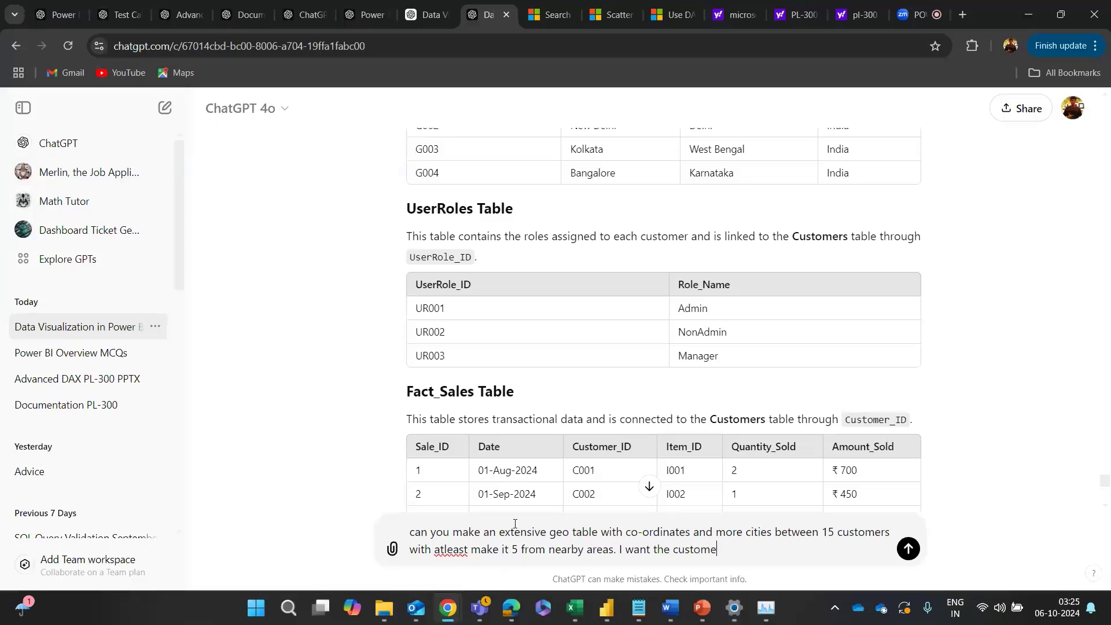
{"action": "type", "text": "rs to be with"}
{"action": "type", "text": "in hoo"}
{"action": "type", "text": " few hoo"}
{"action": "type", "text": "oghly towns an"}
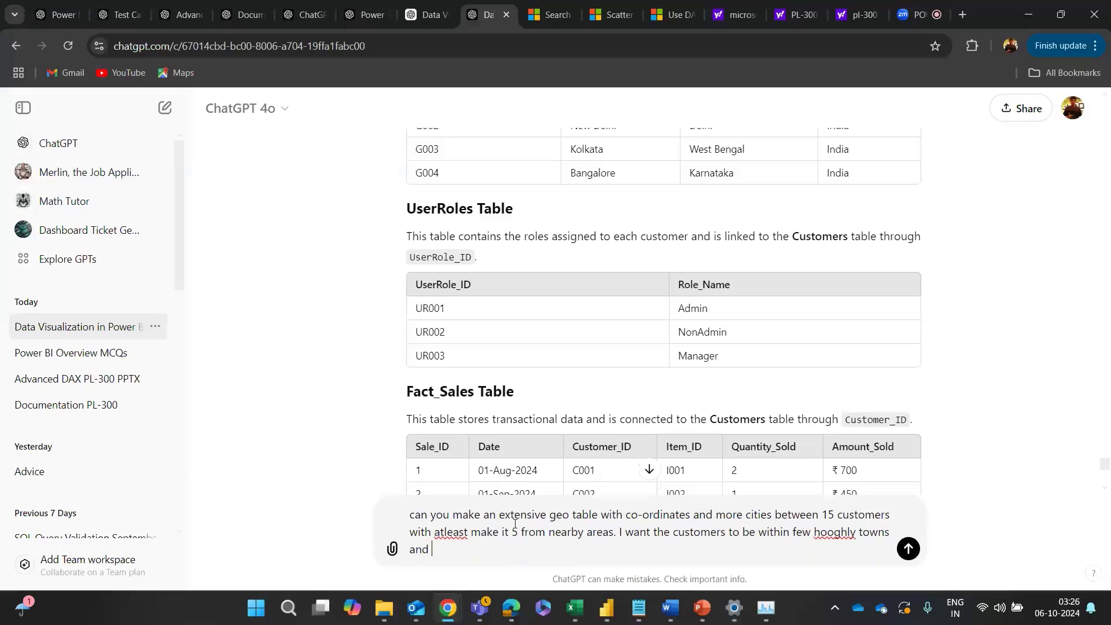
{"action": "type", "text": "d some parts of Kolkata"}
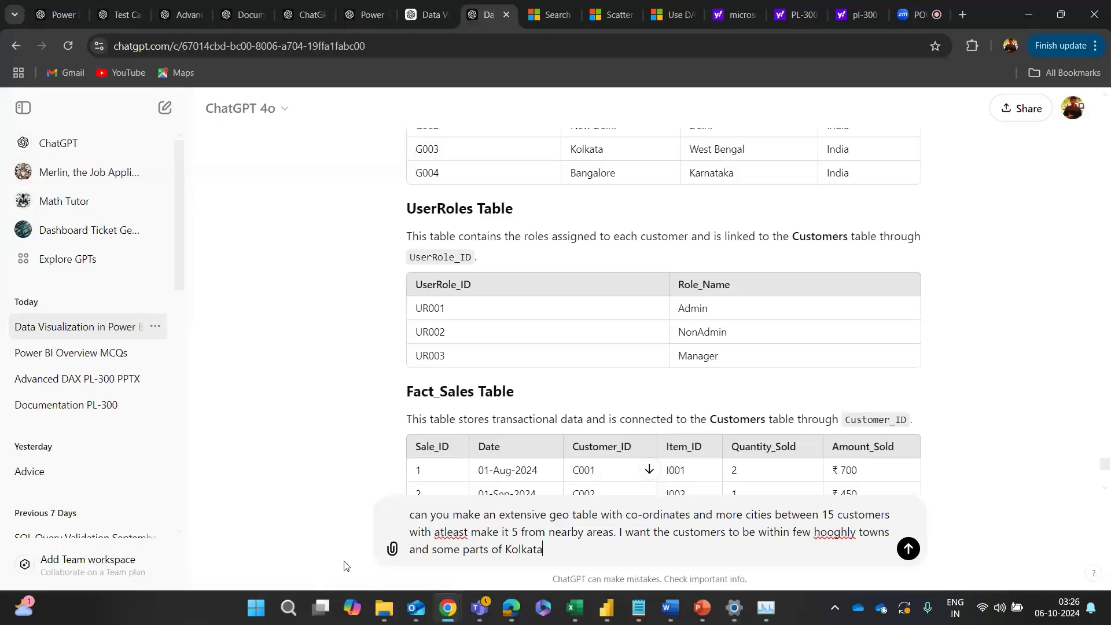
{"action": "right_click", "coordinate": [839, 532]}
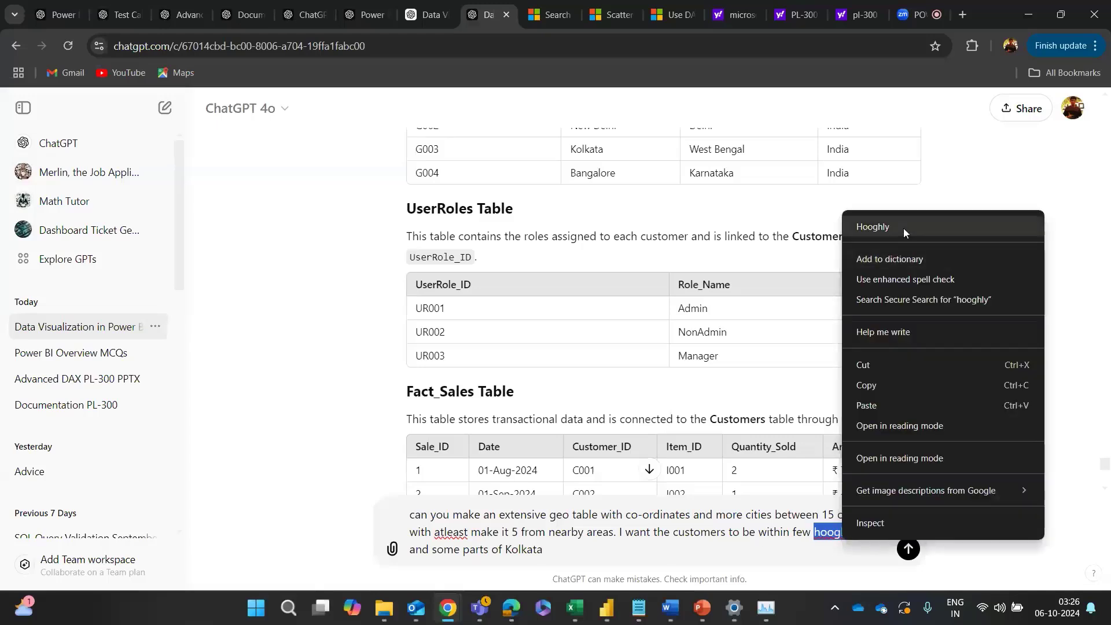
{"action": "left_click", "coordinate": [904, 228]}
Step: Replace the prompt's ending after "Hooghly towns" with "like Bhadreswar, chandanagore and kolkata" and send the prompt
{"action": "left_click_drag", "start_coordinate": [544, 549], "coordinate": [410, 555]}
{"action": "type", "text": "like "}
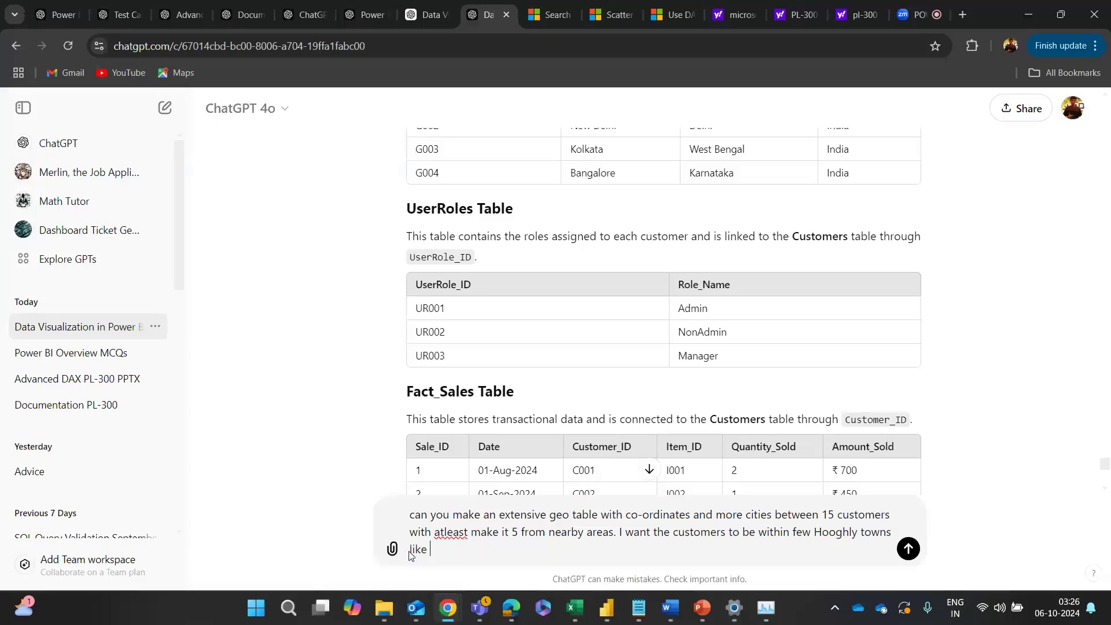
{"action": "type", "text": "Bhadreswat"}
{"action": "type", "text": ", chang"}
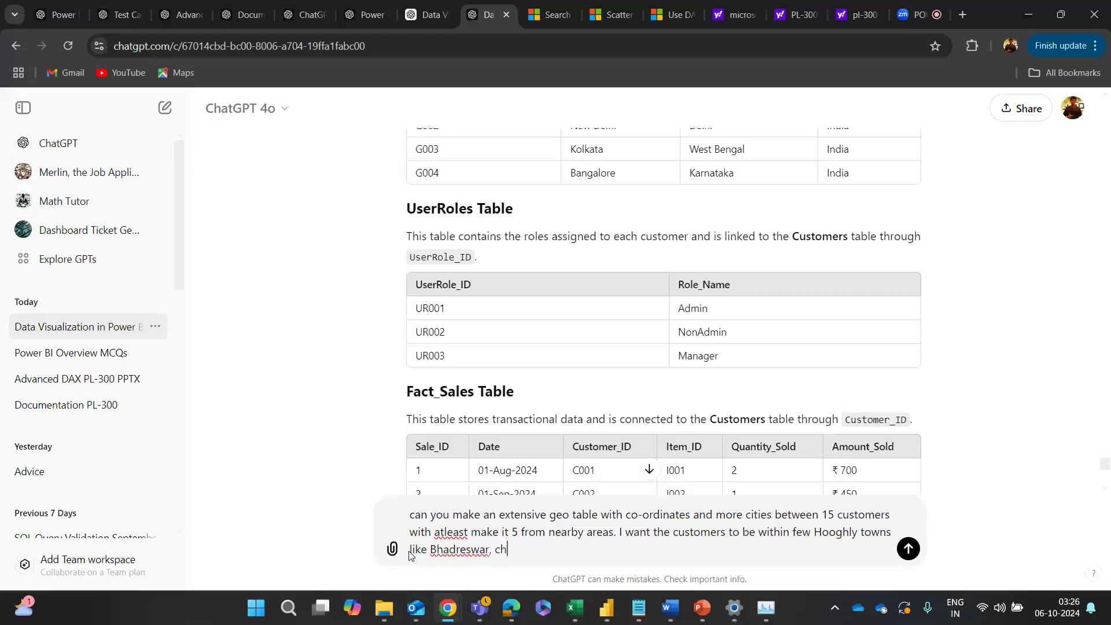
{"action": "key", "text": "BackSpace"}
{"action": "type", "text": "dannagore,"}
{"action": "key", "text": "BackSpace"}
{"action": "key", "text": "BackSpace"}
{"action": "key", "text": "BackSpace"}
{"action": "key", "text": "BackSpace"}
{"action": "key", "text": "BackSpace"}
{"action": "key", "text": "BackSpace"}
{"action": "key", "text": "BackSpace"}
{"action": "type", "text": "gorw"}
{"action": "type", "text": " and kolkata"}
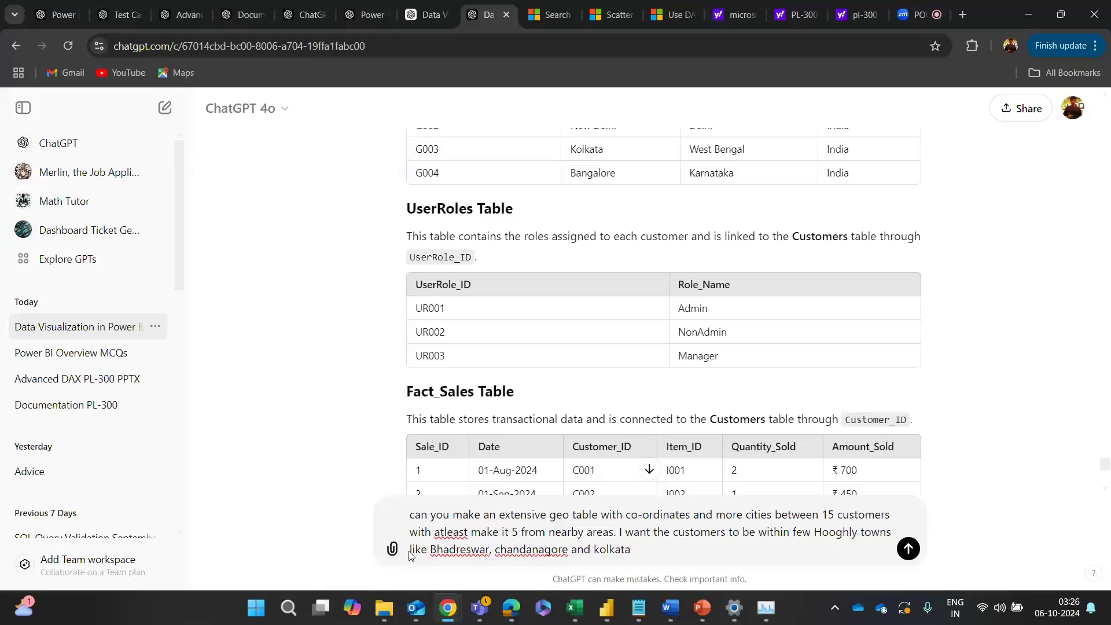
{"action": "left_click", "coordinate": [910, 551]}
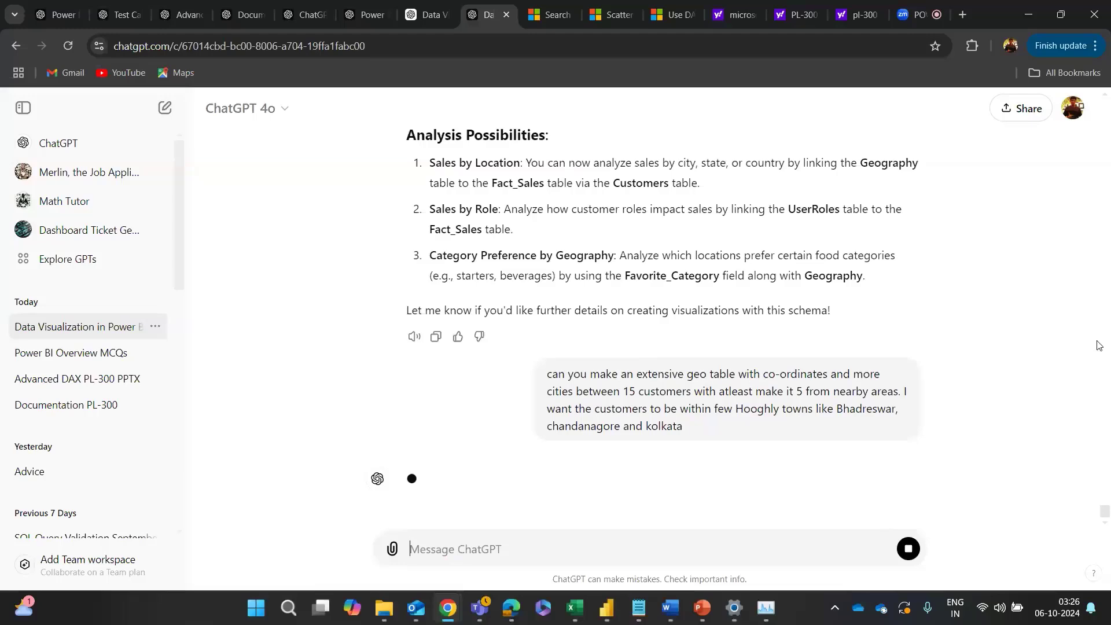
Step: Compare the Geography query in the Power Query Editor with ChatGPT's new geography table, and review its Updated Customers Table
{"action": "key", "text": "alt+Tab"}
{"action": "key", "text": "alt+Tab"}
{"action": "key", "text": "alt+Tab"}
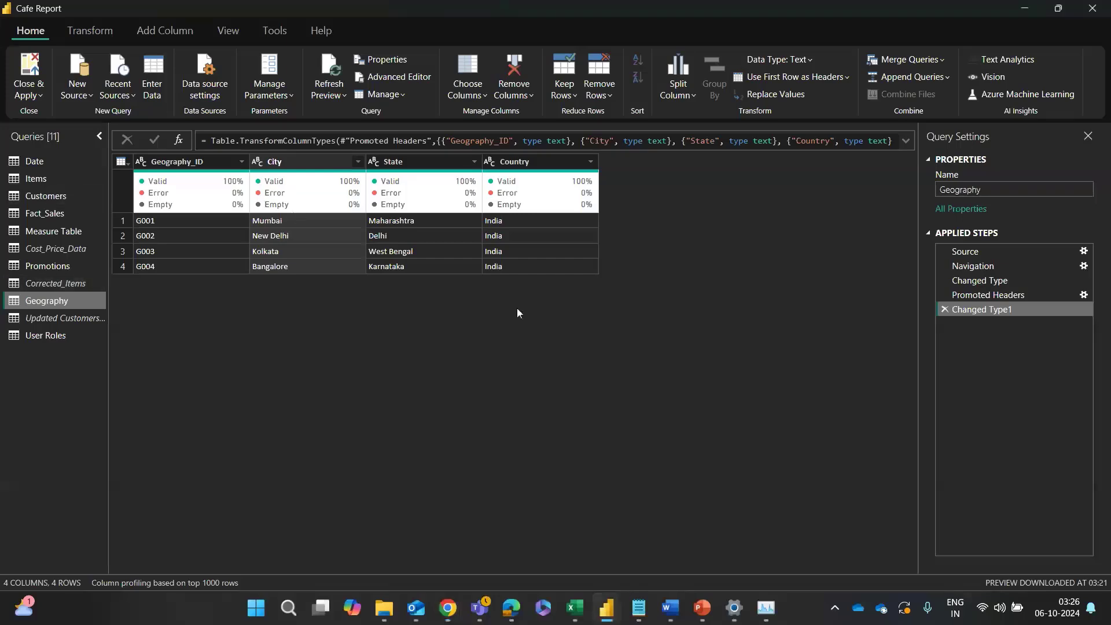
{"action": "key", "text": "alt+Tab"}
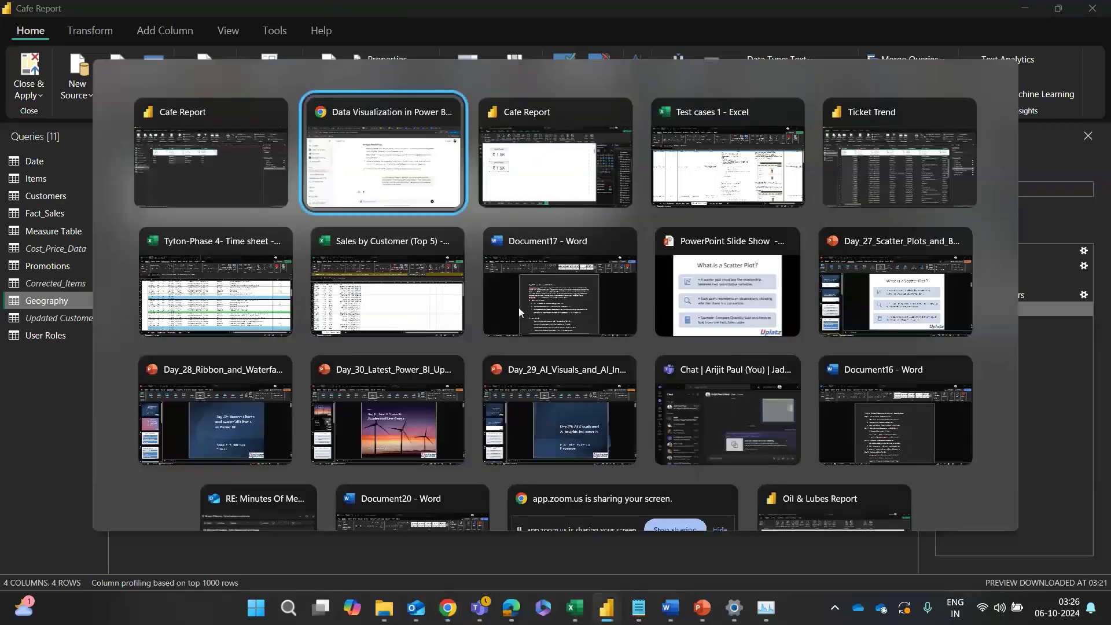
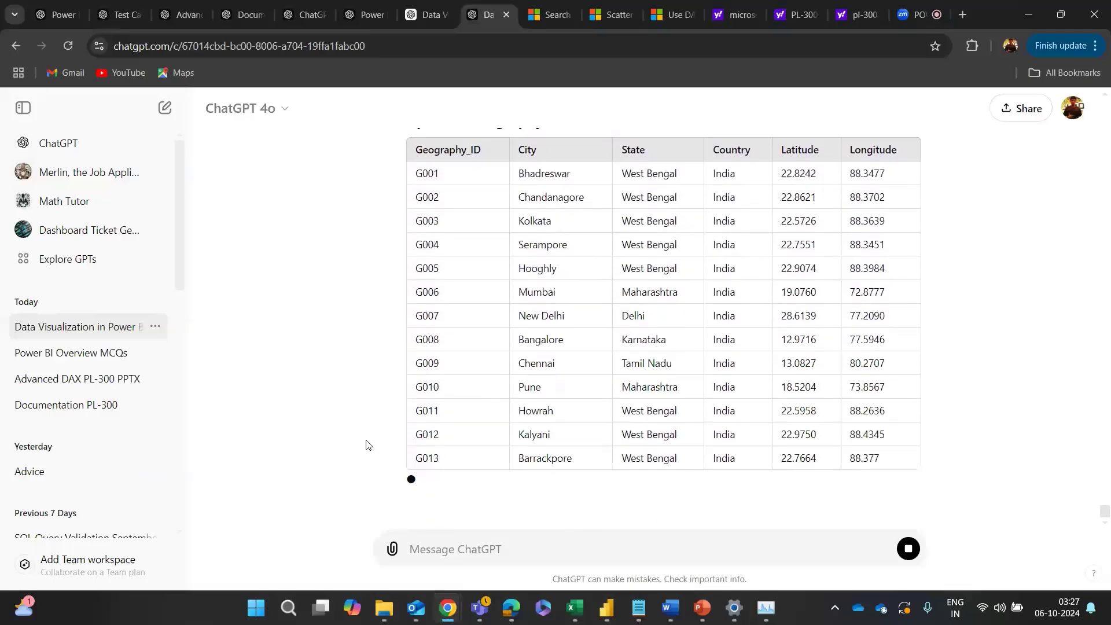
{"action": "key", "text": "alt+Tab"}
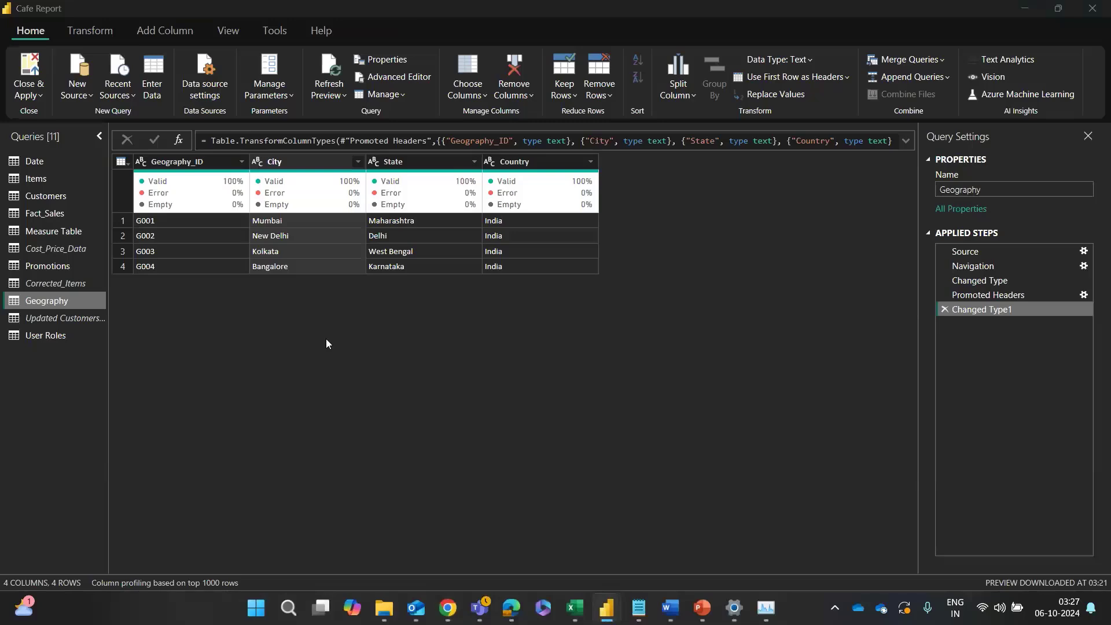
{"action": "key", "text": "alt+Tab"}
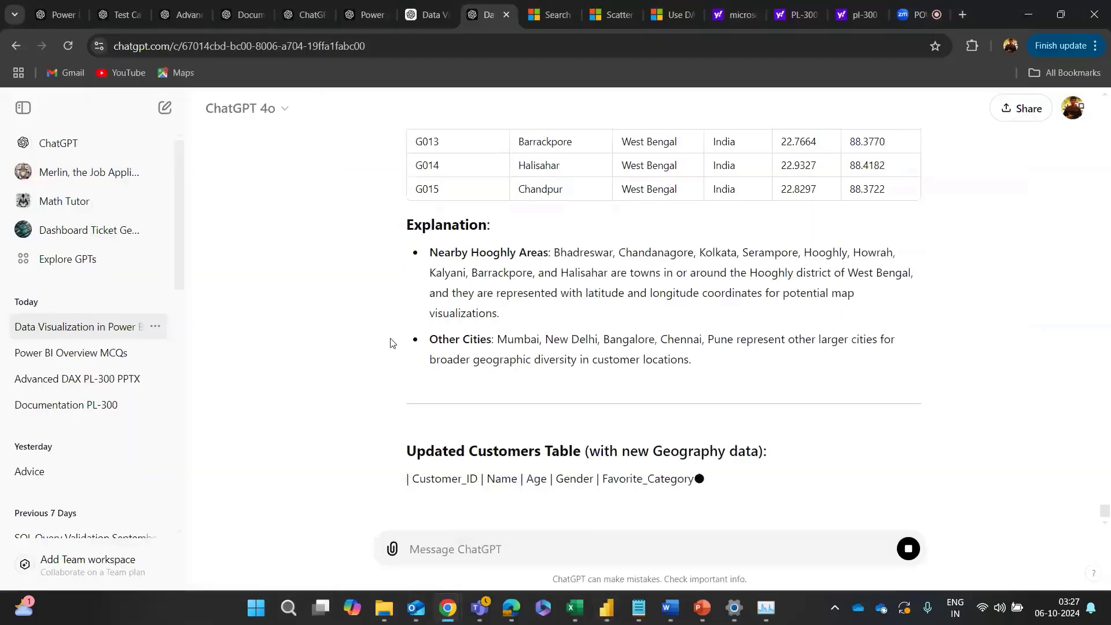
{"action": "scroll", "coordinate": [390, 342], "scroll_direction": "up", "scroll_amount": 15}
{"action": "scroll", "coordinate": [390, 342], "scroll_direction": "down", "scroll_amount": 15}
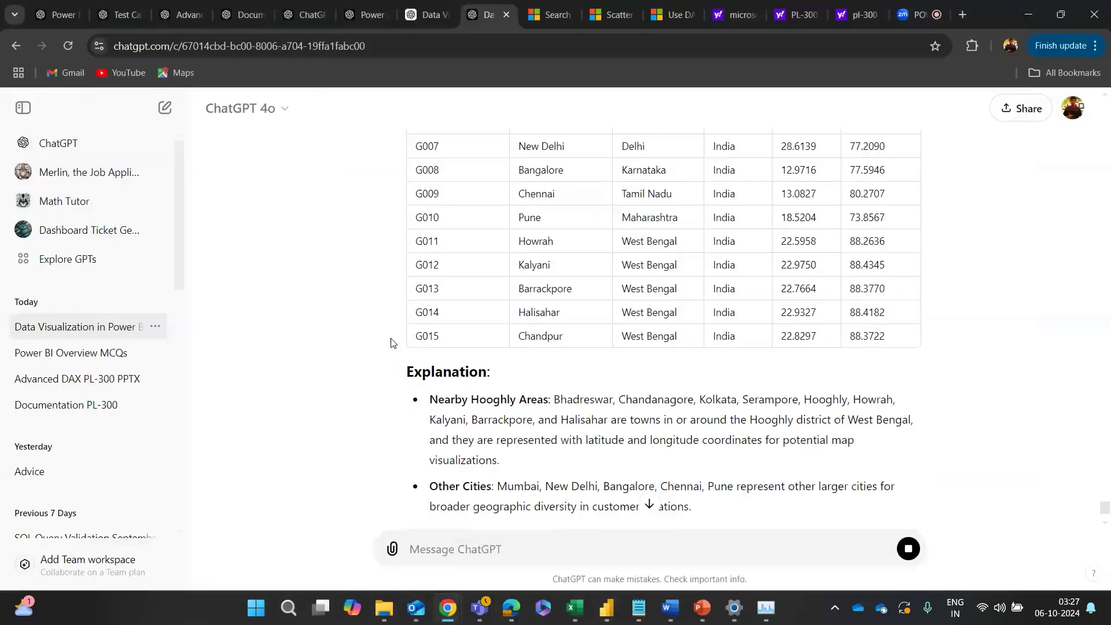
{"action": "scroll", "coordinate": [390, 342], "scroll_direction": "down", "scroll_amount": 4}
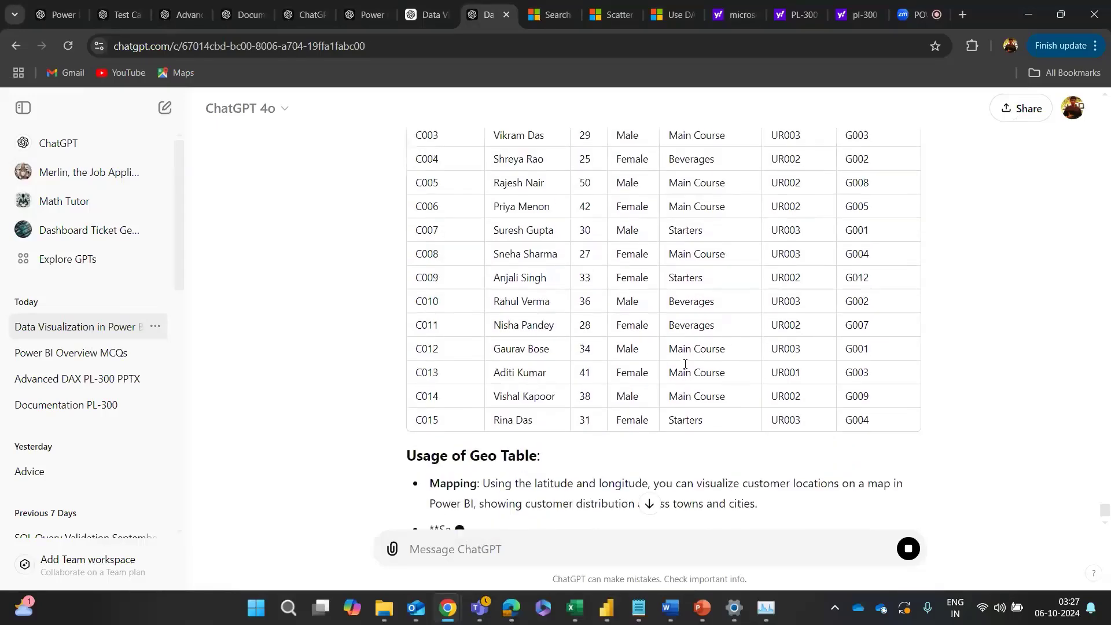
{"action": "scroll", "coordinate": [685, 365], "scroll_direction": "up", "scroll_amount": 2}
{"action": "scroll", "coordinate": [507, 210], "scroll_direction": "up", "scroll_amount": 3}
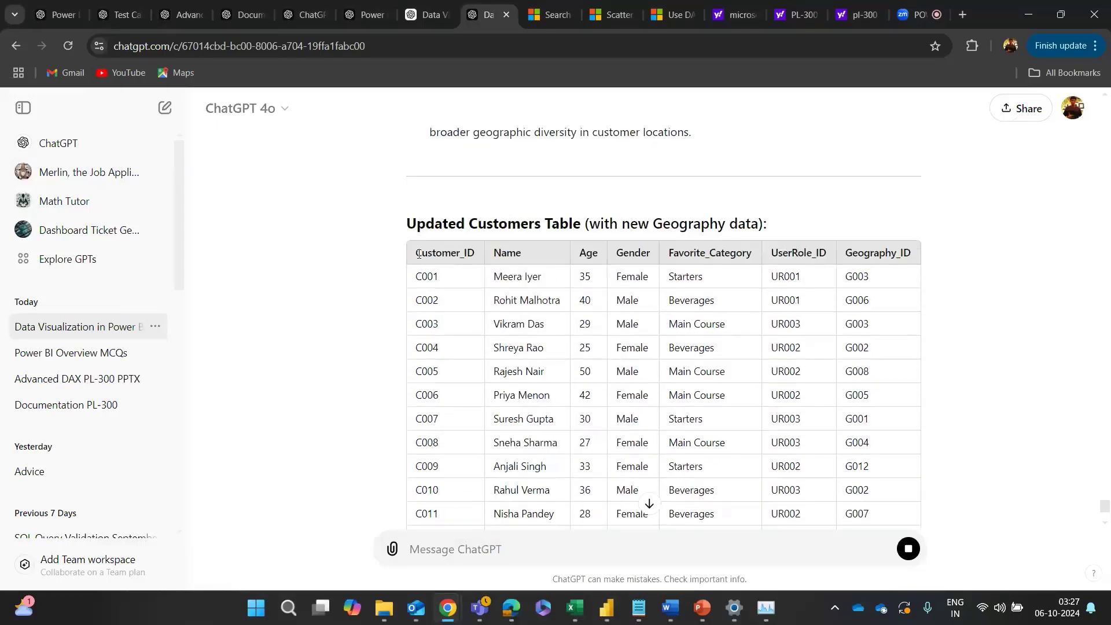
Step: Copy the full Updated Customers Table, customers C001 to C015 with the header row, from ChatGPT's answer
{"action": "left_click_drag", "start_coordinate": [412, 210], "coordinate": [940, 409]}
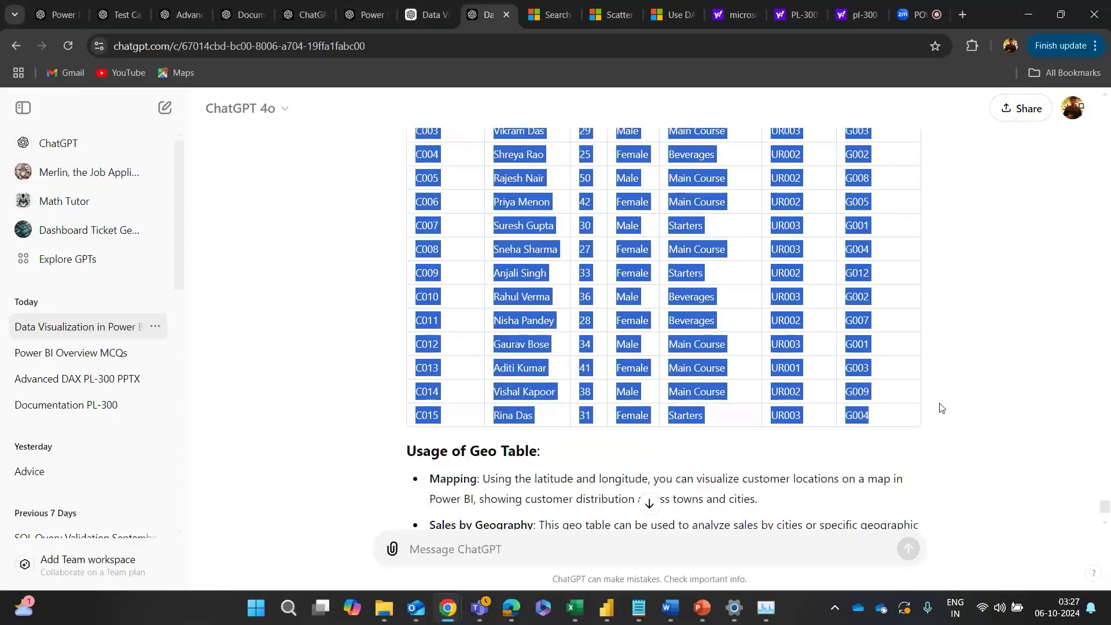
{"action": "scroll", "coordinate": [885, 399], "scroll_direction": "up", "scroll_amount": 2}
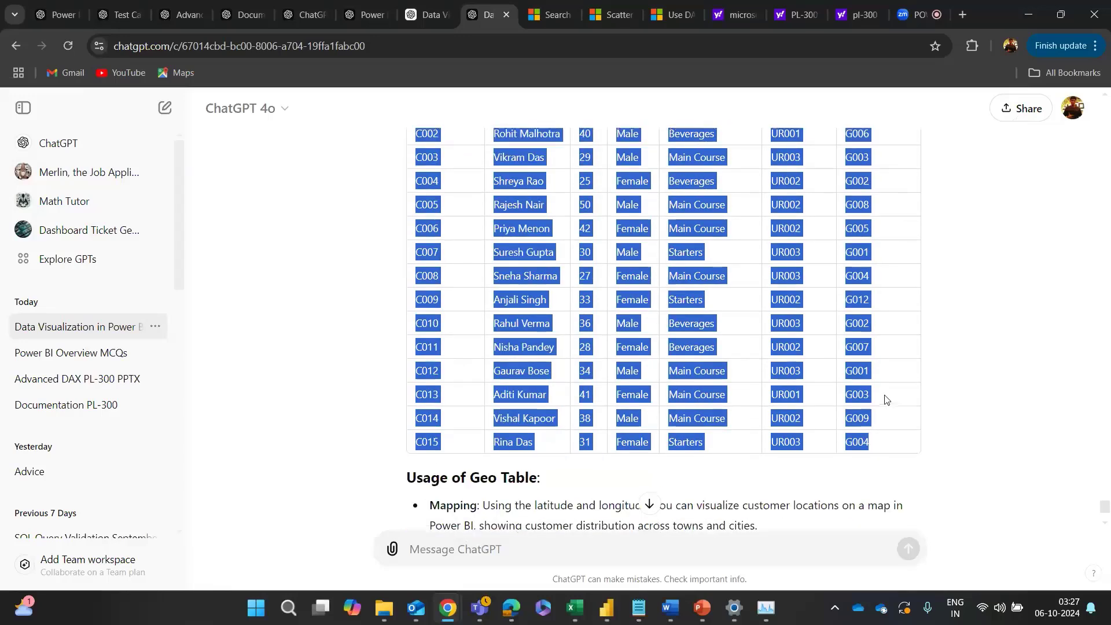
{"action": "scroll", "coordinate": [885, 399], "scroll_direction": "down", "scroll_amount": 2}
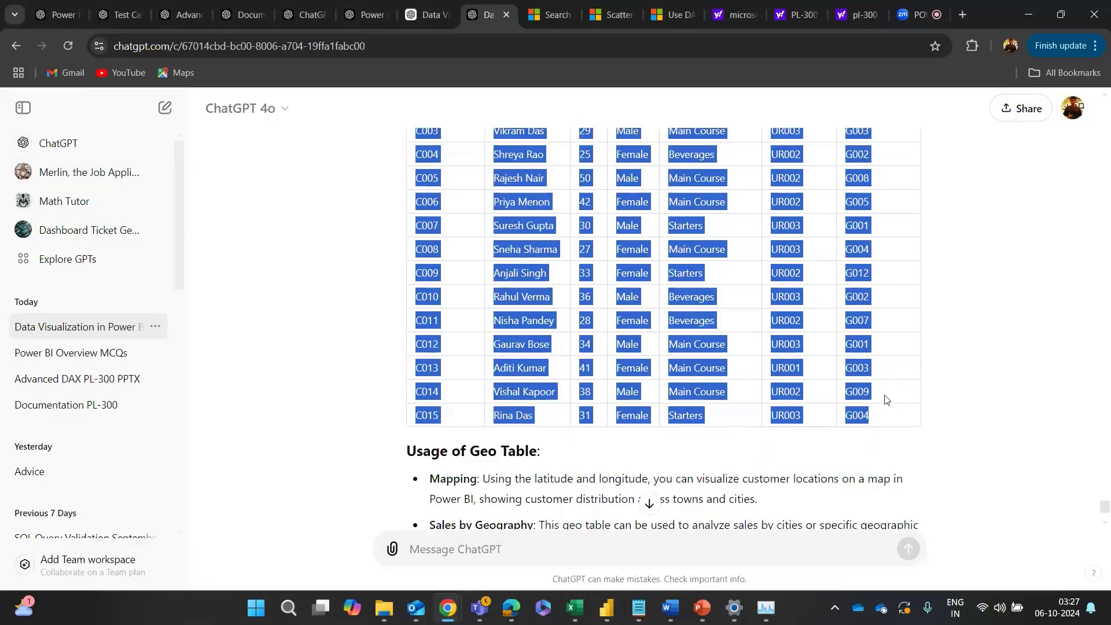
Step: Switch to Excel and open the recent Snowflake workbook stored in Downloads
{"action": "key", "text": "alt+Tab"}
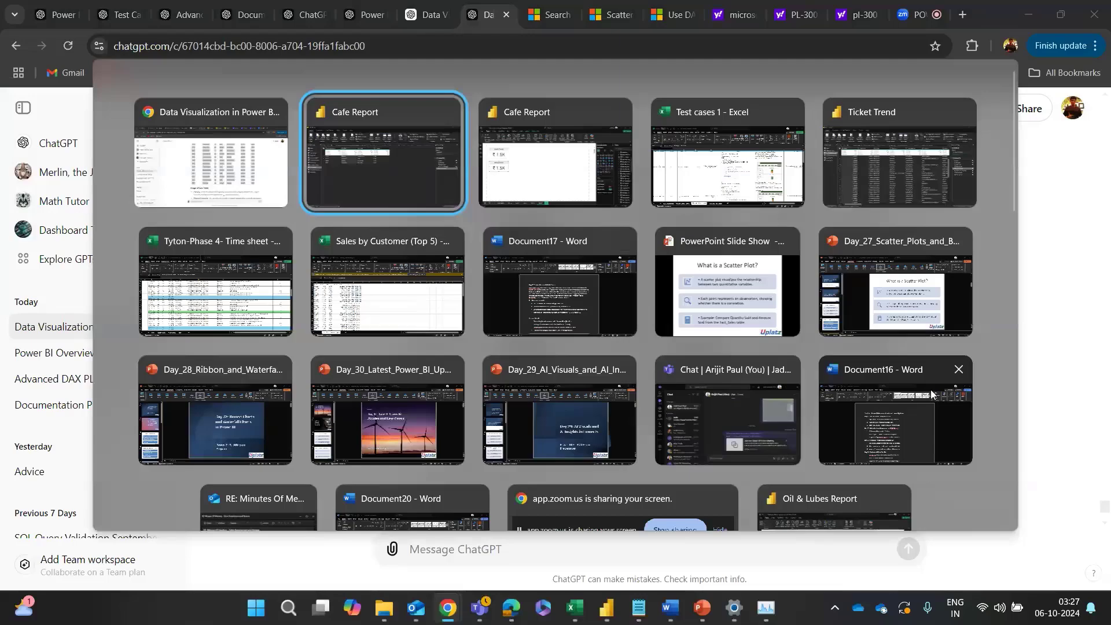
{"action": "left_click", "coordinate": [376, 296]}
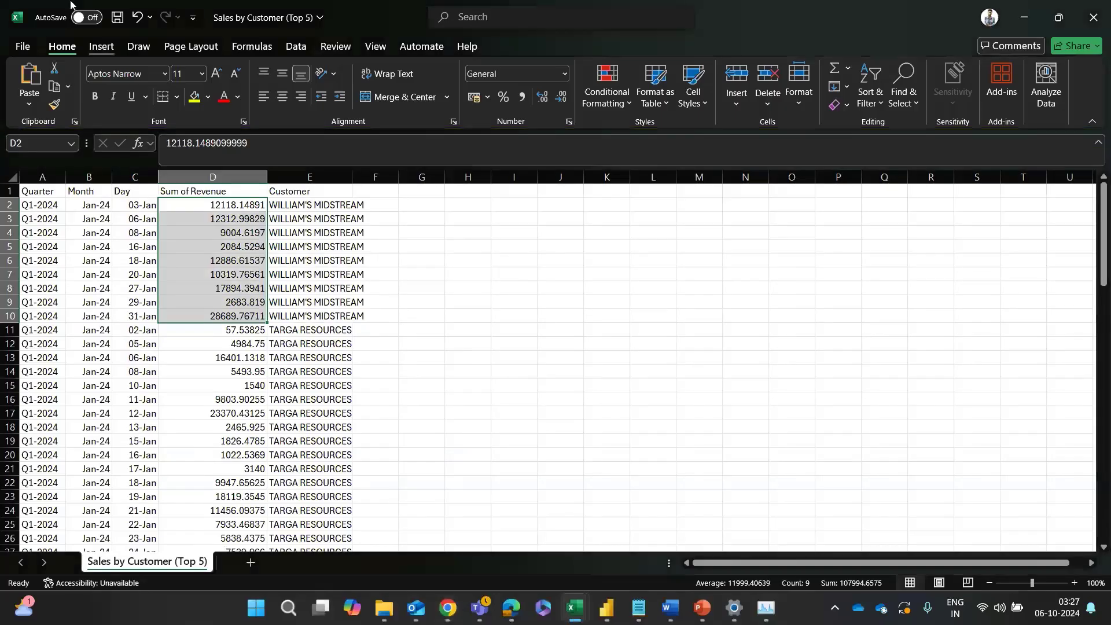
{"action": "left_click", "coordinate": [16, 51]}
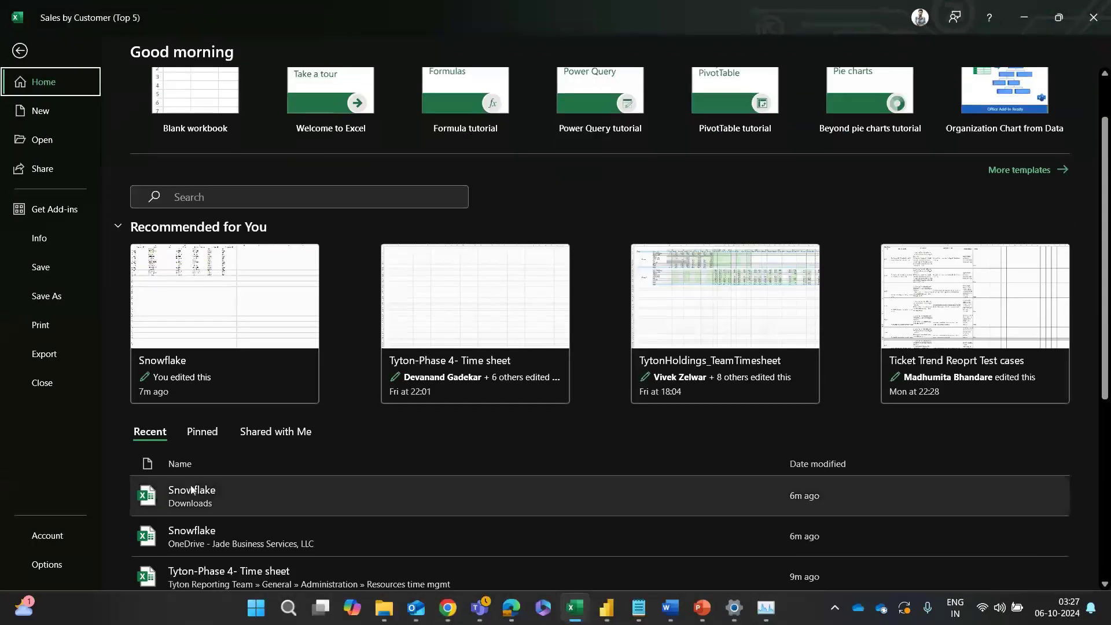
{"action": "left_click", "coordinate": [190, 498]}
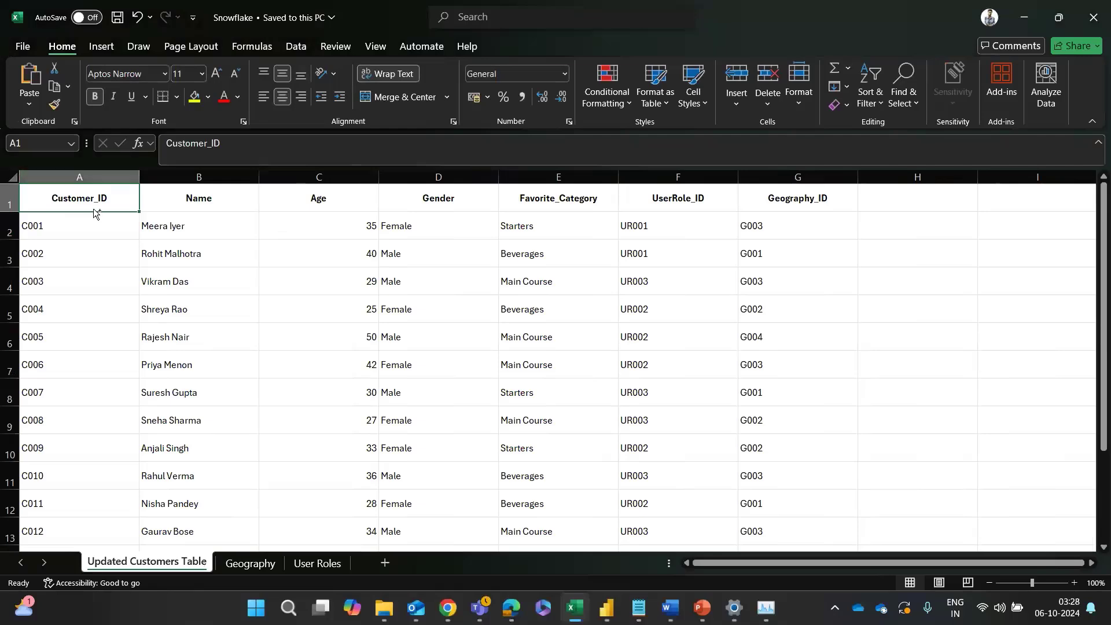
Step: Replace the data on the Updated Customers Table sheet with the copied table and check its Geography_ID values
{"action": "key", "text": "ctrl+a"}
{"action": "key", "text": "ctrl+v"}
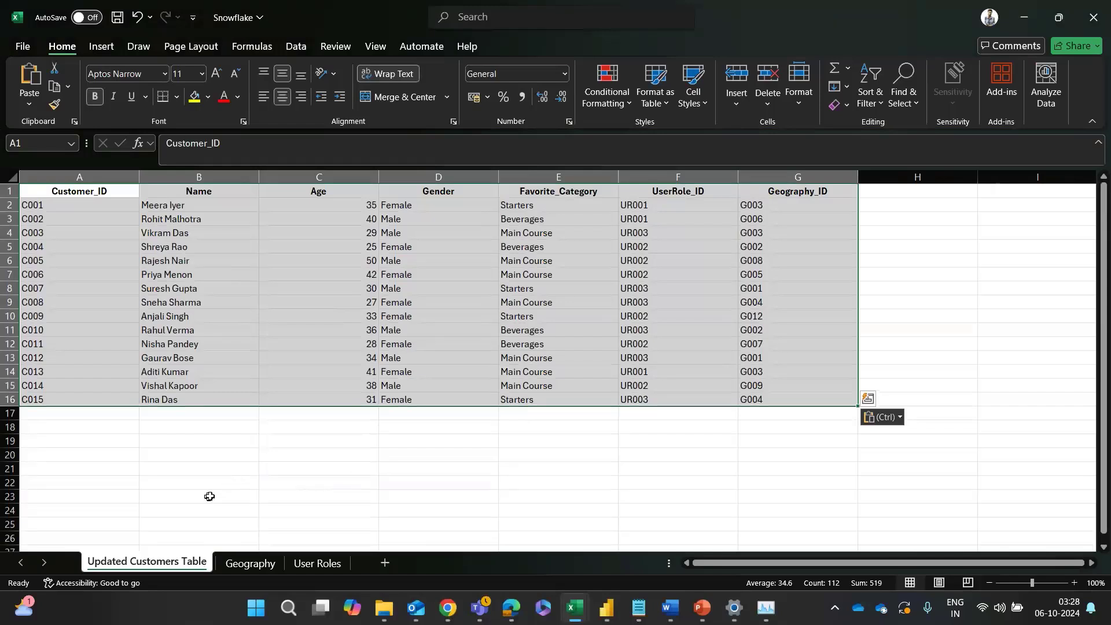
{"action": "left_click", "coordinate": [256, 485]}
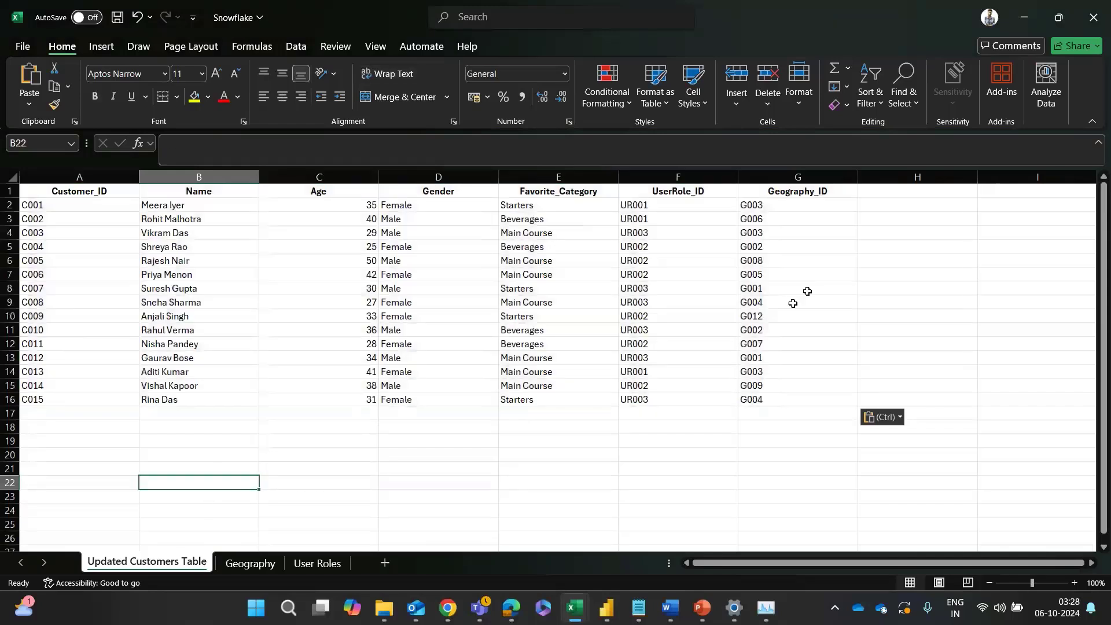
{"action": "left_click_drag", "start_coordinate": [784, 234], "coordinate": [803, 371]}
{"action": "left_click", "coordinate": [800, 271]}
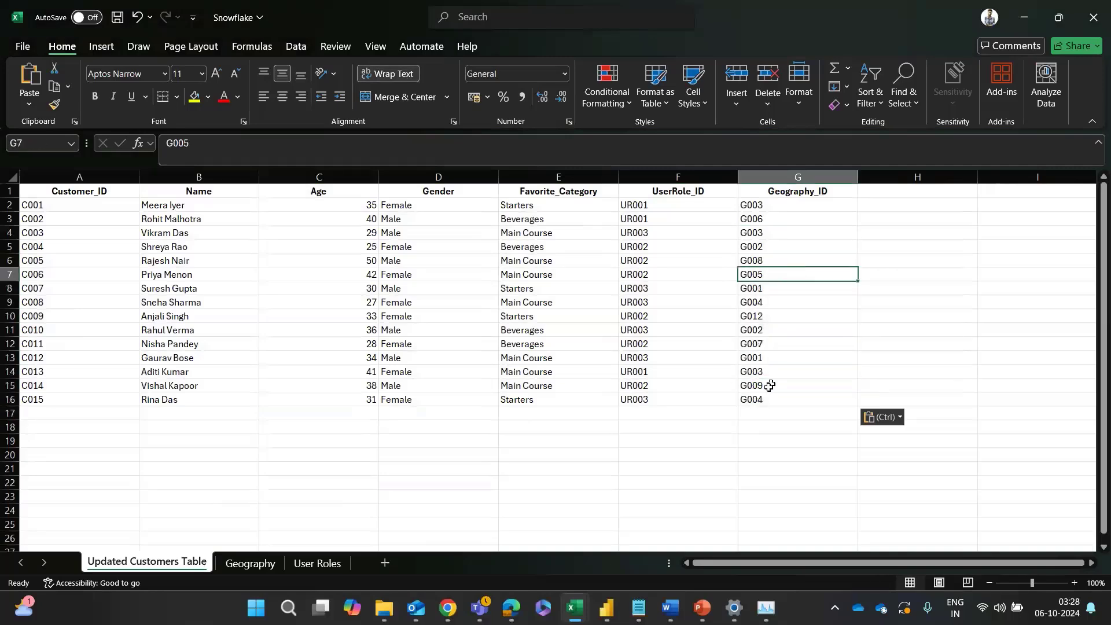
{"action": "left_click", "coordinate": [767, 396]}
{"action": "left_click", "coordinate": [757, 425]}
{"action": "left_click", "coordinate": [793, 317]}
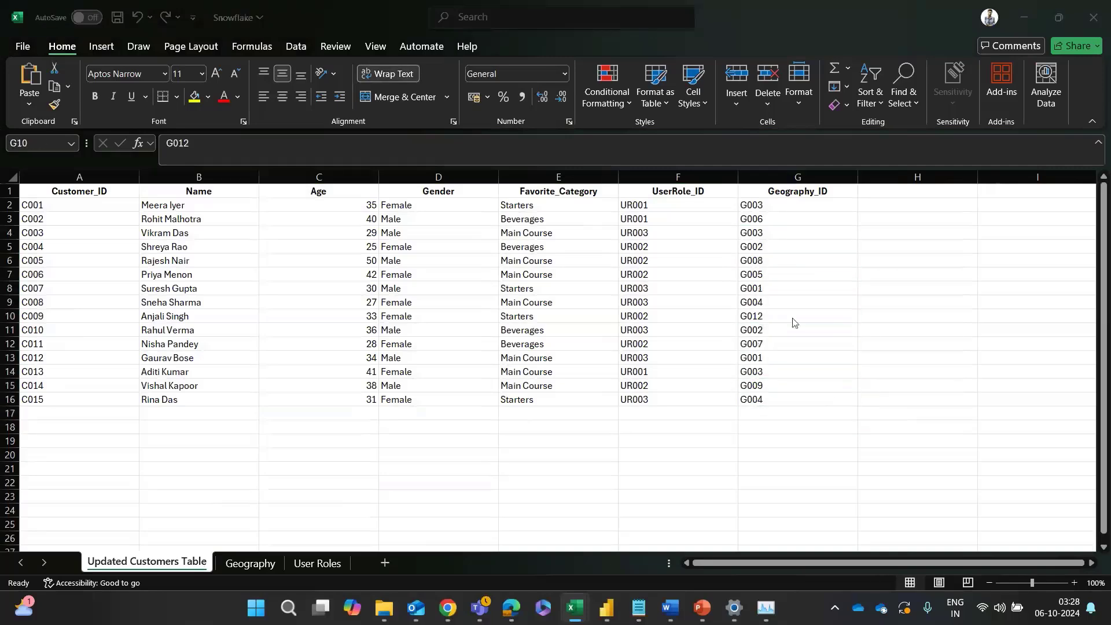
Step: Return to ChatGPT and compare the Updated Geography Table and its explanation with the Geography_ID values in the Updated Customers Table
{"action": "key", "text": "alt+Tab"}
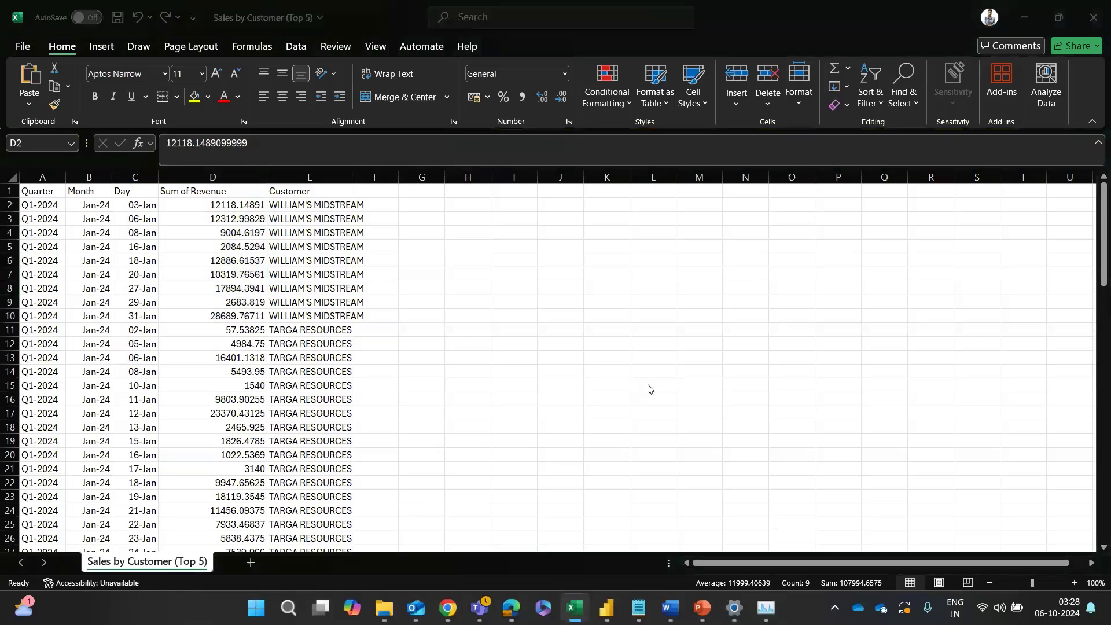
{"action": "key", "text": "alt+Tab"}
{"action": "key", "text": "Tab"}
{"action": "scroll", "coordinate": [737, 386], "scroll_direction": "up", "scroll_amount": 10}
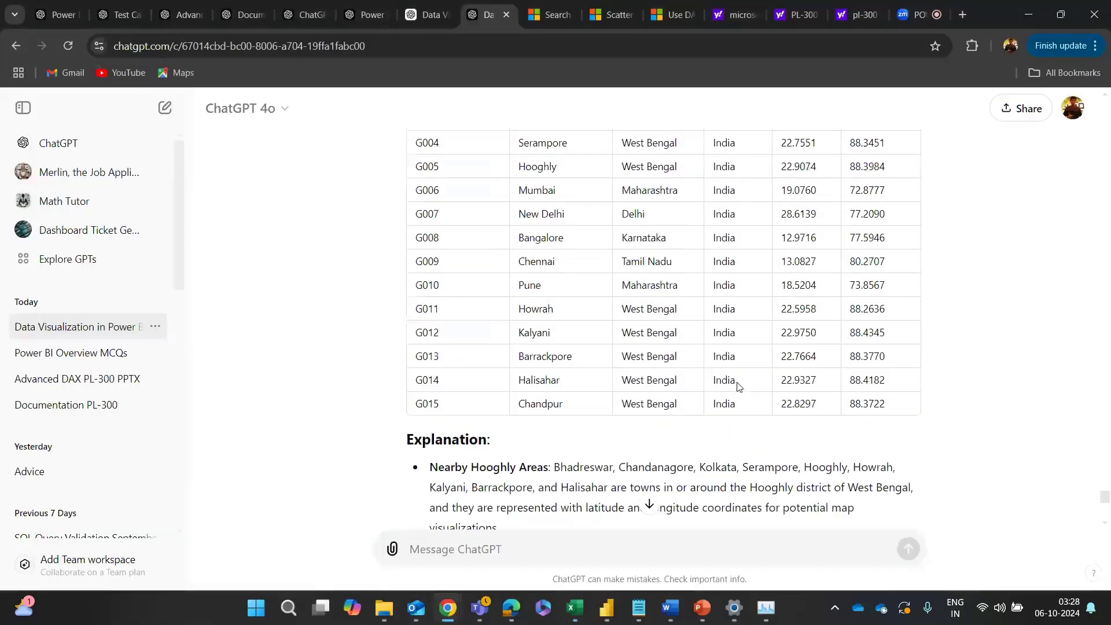
{"action": "scroll", "coordinate": [737, 385], "scroll_direction": "up", "scroll_amount": 5}
{"action": "scroll", "coordinate": [738, 386], "scroll_direction": "down", "scroll_amount": 2}
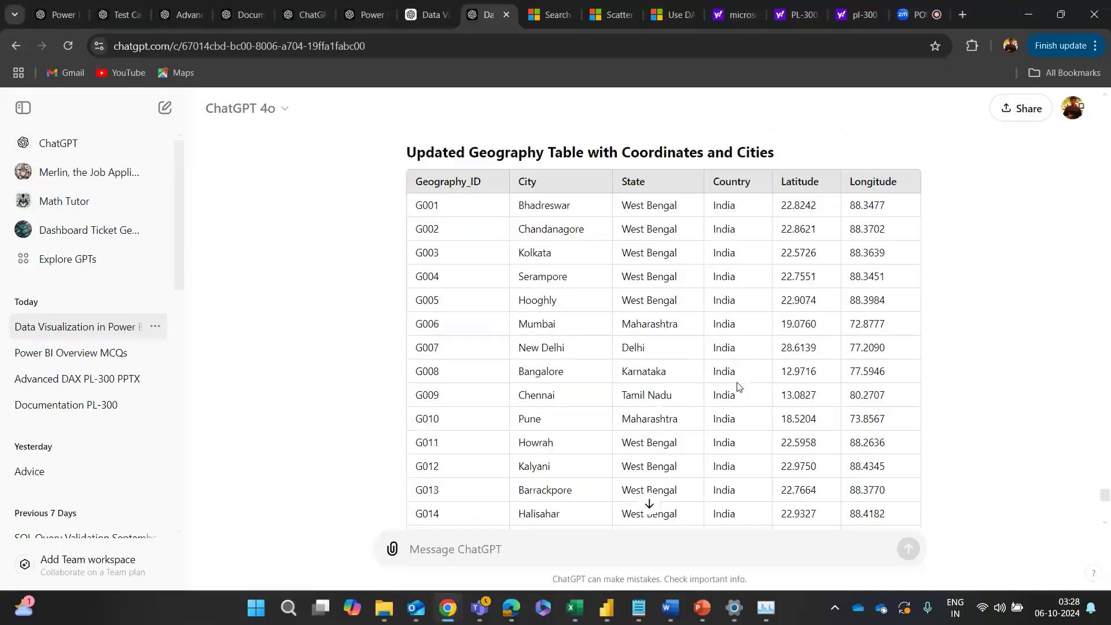
{"action": "scroll", "coordinate": [737, 386], "scroll_direction": "down", "scroll_amount": 2}
{"action": "scroll", "coordinate": [737, 386], "scroll_direction": "down", "scroll_amount": 15}
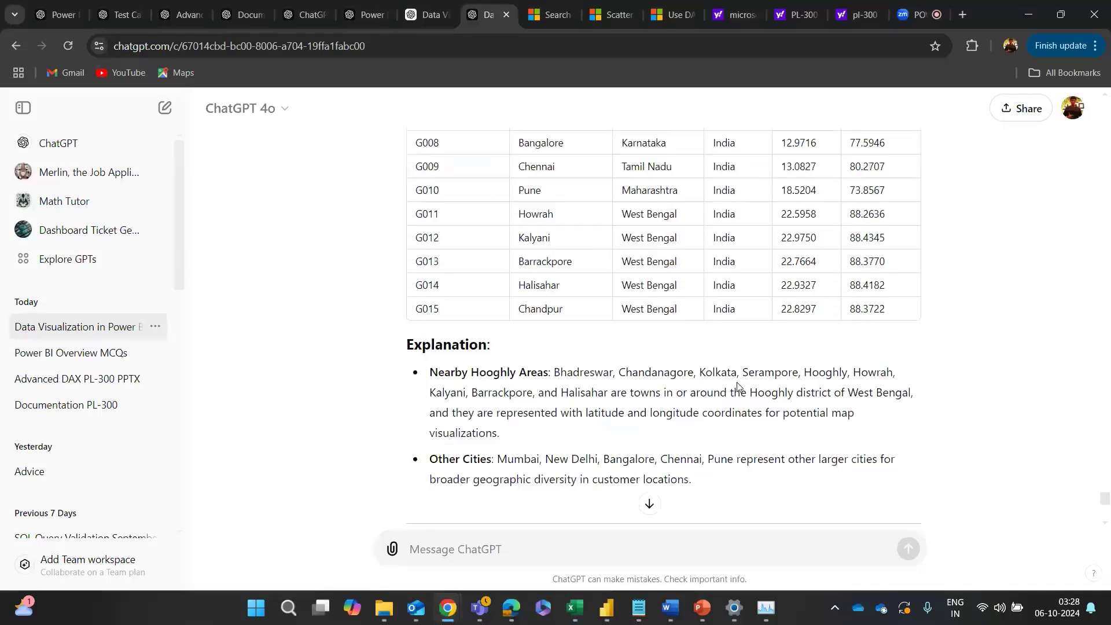
{"action": "scroll", "coordinate": [737, 386], "scroll_direction": "up", "scroll_amount": 4}
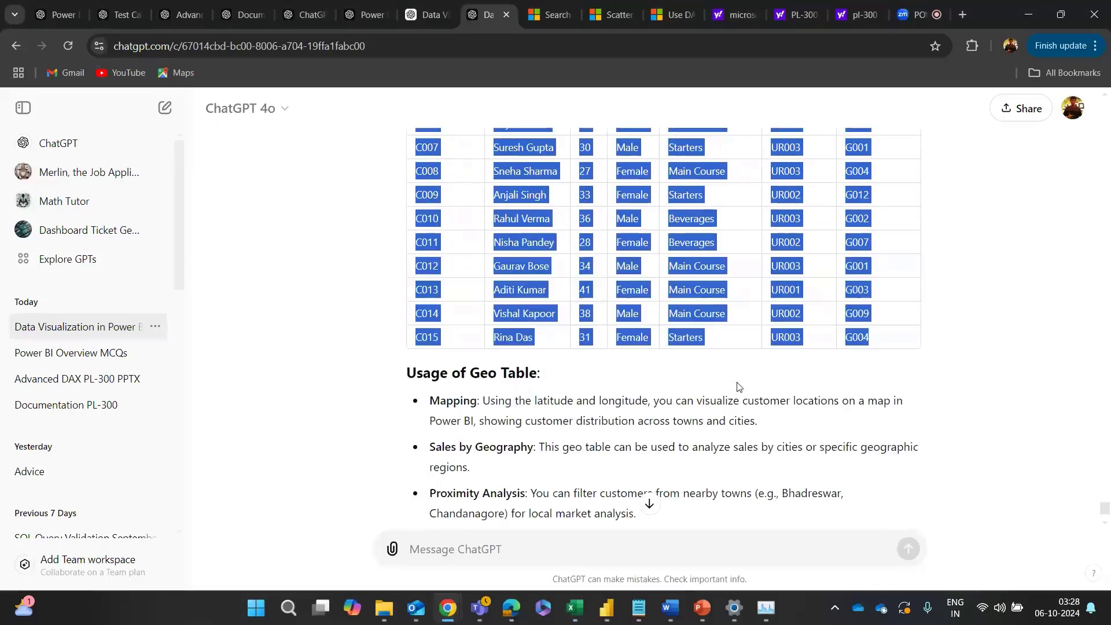
{"action": "left_click", "coordinate": [891, 376]}
{"action": "scroll", "coordinate": [890, 382], "scroll_direction": "up", "scroll_amount": 2}
{"action": "scroll", "coordinate": [889, 385], "scroll_direction": "up", "scroll_amount": 3}
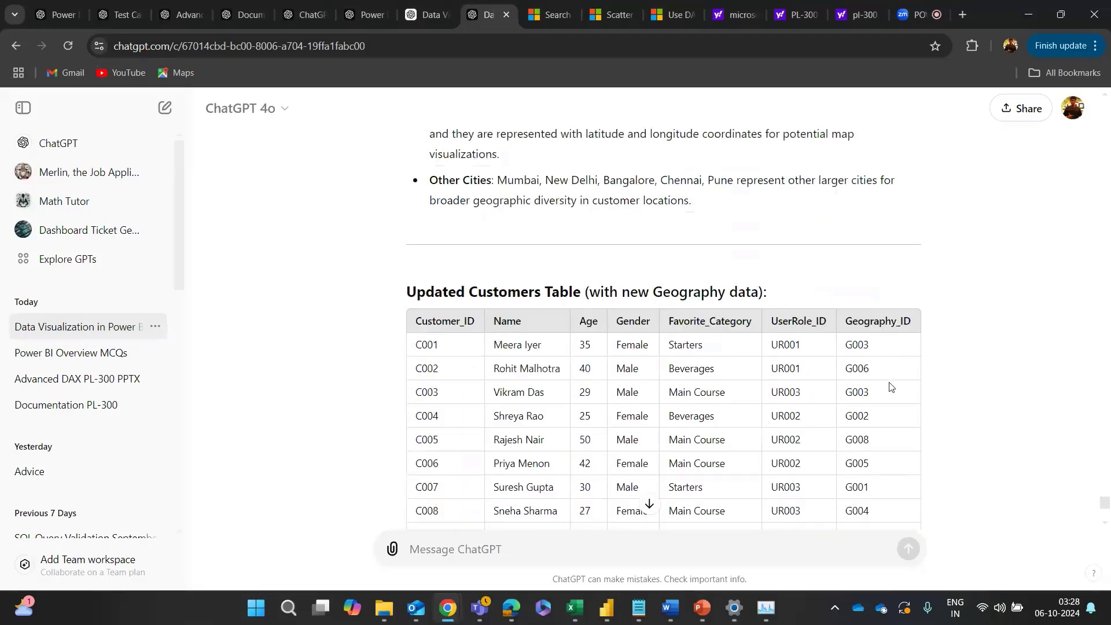
{"action": "scroll", "coordinate": [889, 385], "scroll_direction": "down", "scroll_amount": 3}
{"action": "scroll", "coordinate": [889, 385], "scroll_direction": "up", "scroll_amount": 1}
{"action": "scroll", "coordinate": [645, 300], "scroll_direction": "down", "scroll_amount": 1}
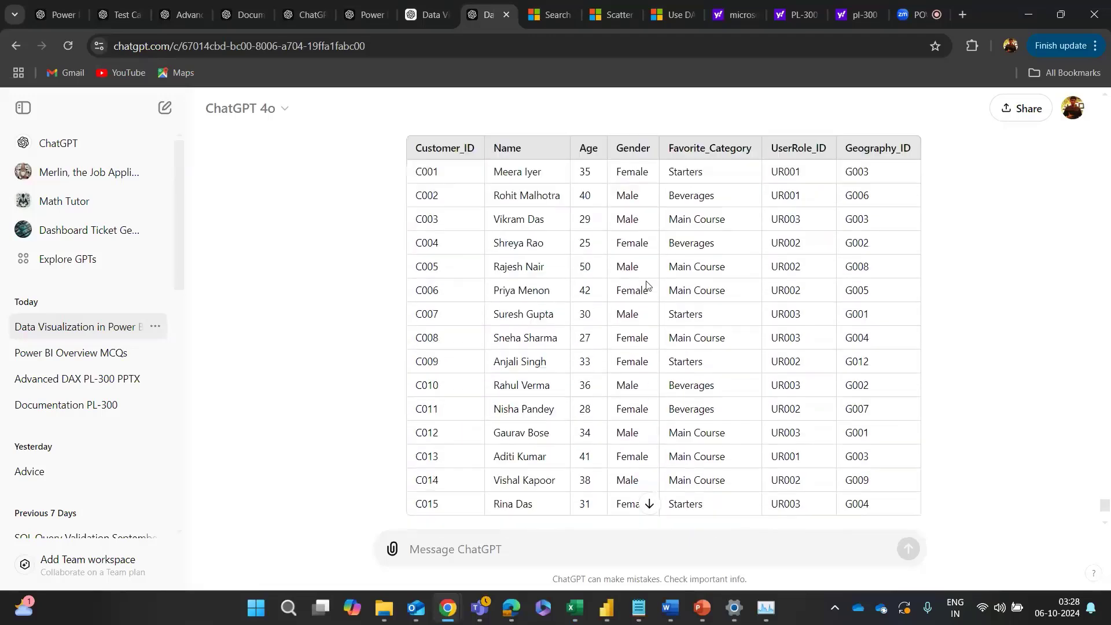
Step: Copy the Updated Geography Table, G001 to G015 with coordinates, and switch back to the Snowflake workbook in Excel
{"action": "scroll", "coordinate": [636, 289], "scroll_direction": "up", "scroll_amount": 10}
{"action": "scroll", "coordinate": [608, 264], "scroll_direction": "up", "scroll_amount": 1}
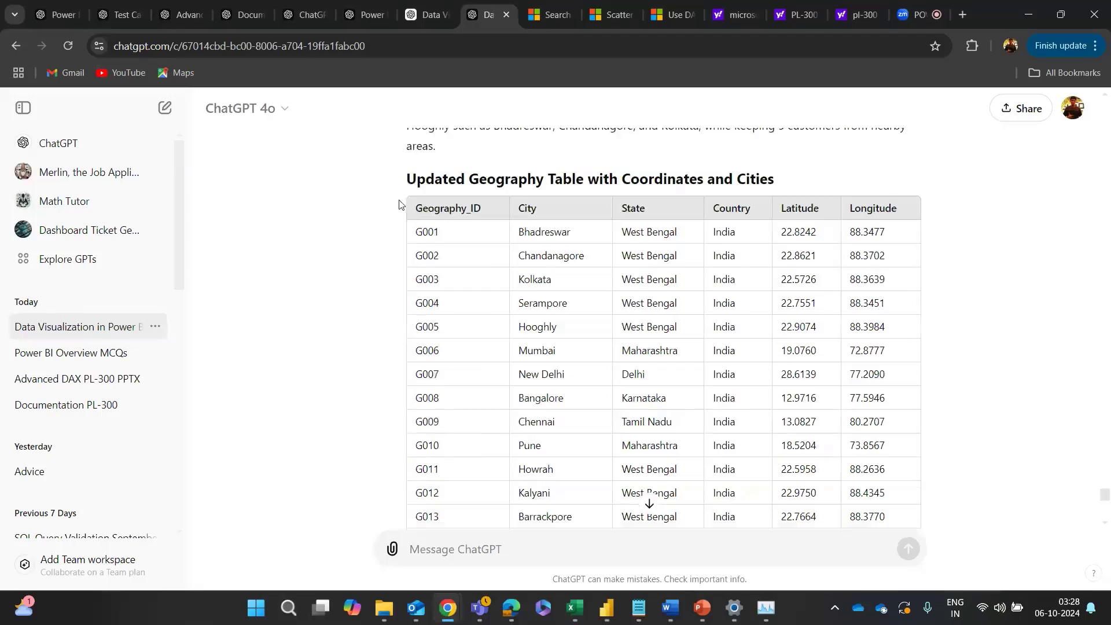
{"action": "left_click_drag", "start_coordinate": [407, 207], "coordinate": [909, 423]}
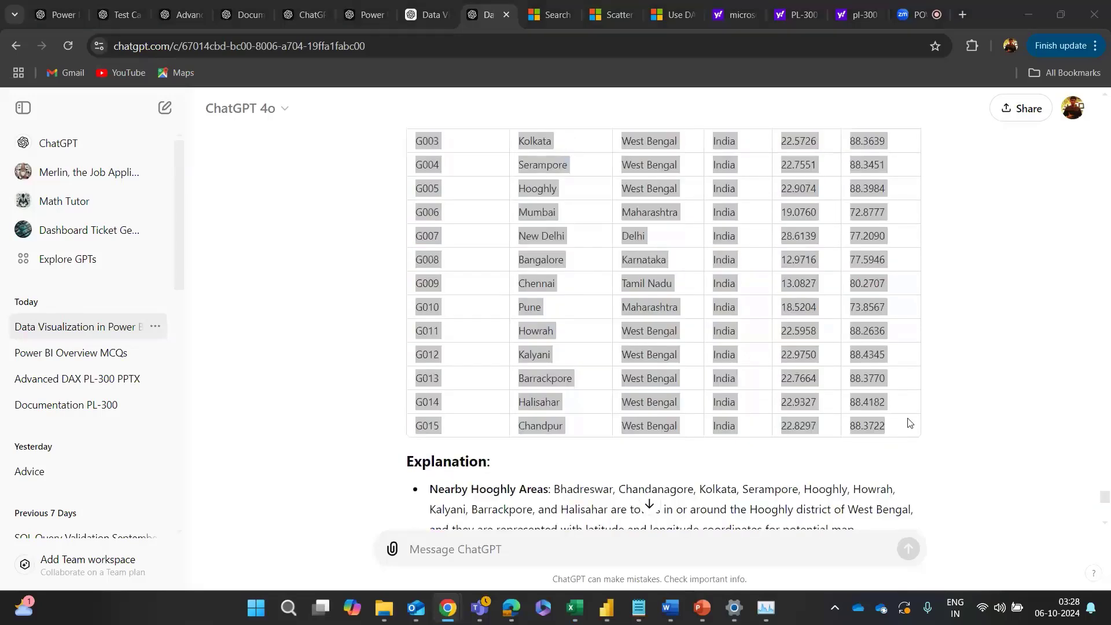
{"action": "key", "text": "alt+Tab"}
{"action": "key", "text": "alt+Tab"}
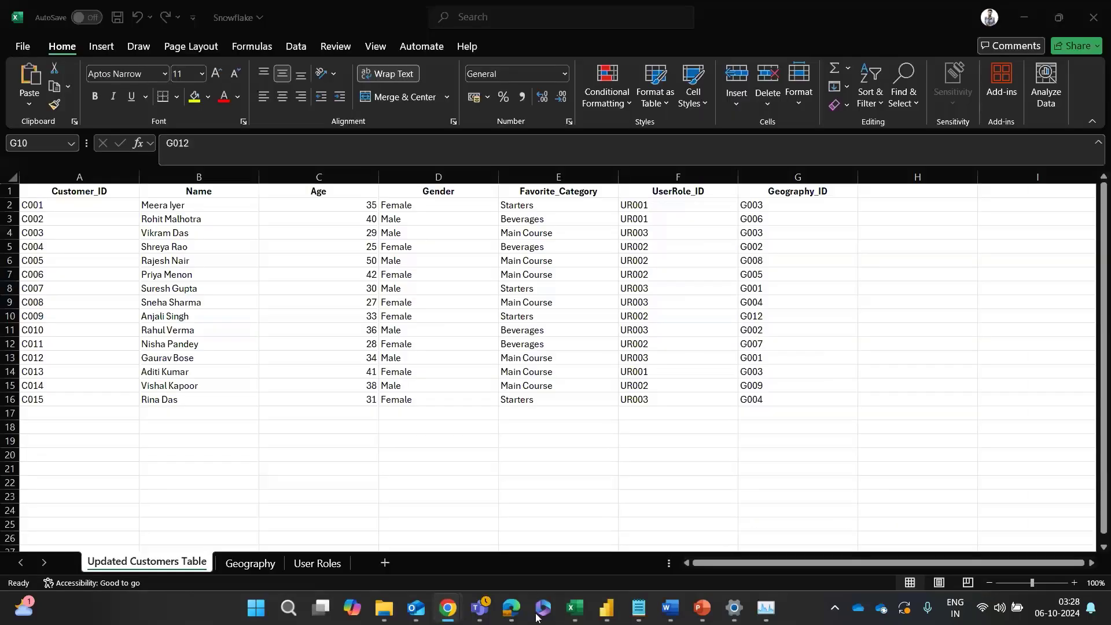
Step: Try to paste the copied geography table into the Geography sheet
{"action": "left_click", "coordinate": [250, 563]}
{"action": "type", "text": "Geography_ID\tCity\tState\tCountry G001\tBhadreswar\tWest Bengal\tIndia G002\tChandanagore\tWest Bengal\tIndia G003\tKolkata\tWest Bengal\tIndia G004\tSerampore\tWest Bengal\tIndia"}
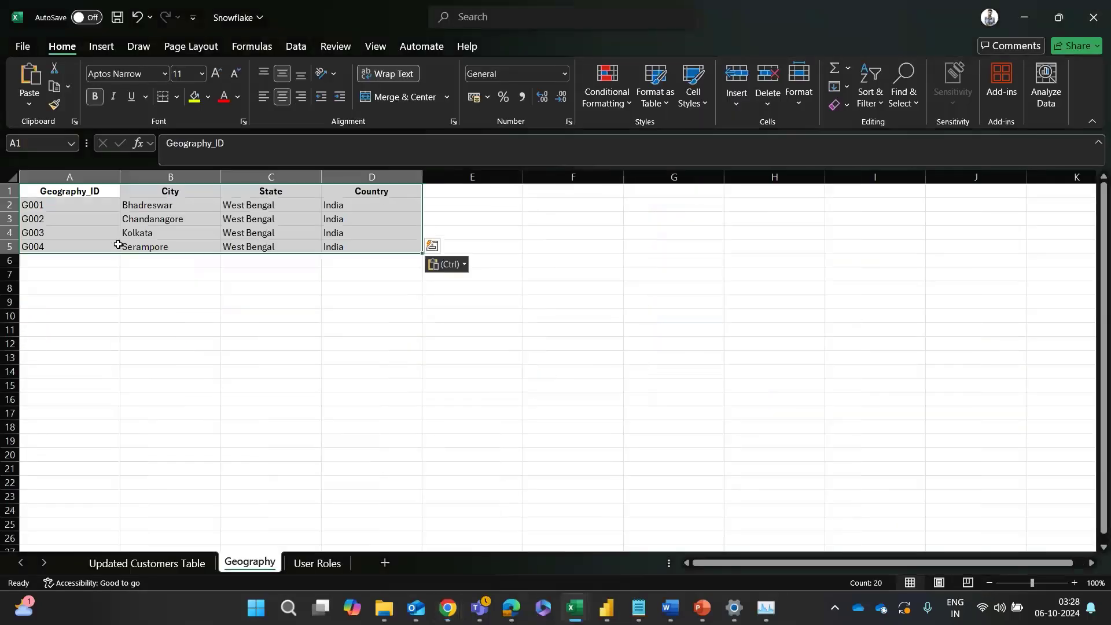
{"action": "left_click", "coordinate": [157, 315]}
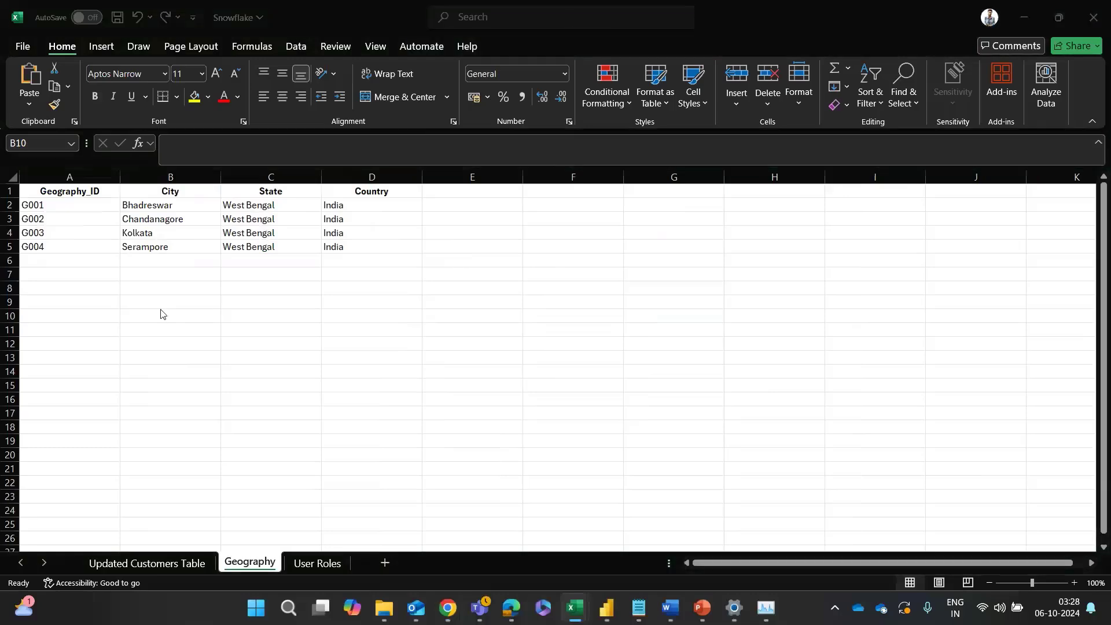
{"action": "key", "text": "alt+Tab"}
{"action": "key", "text": "alt+Tab"}
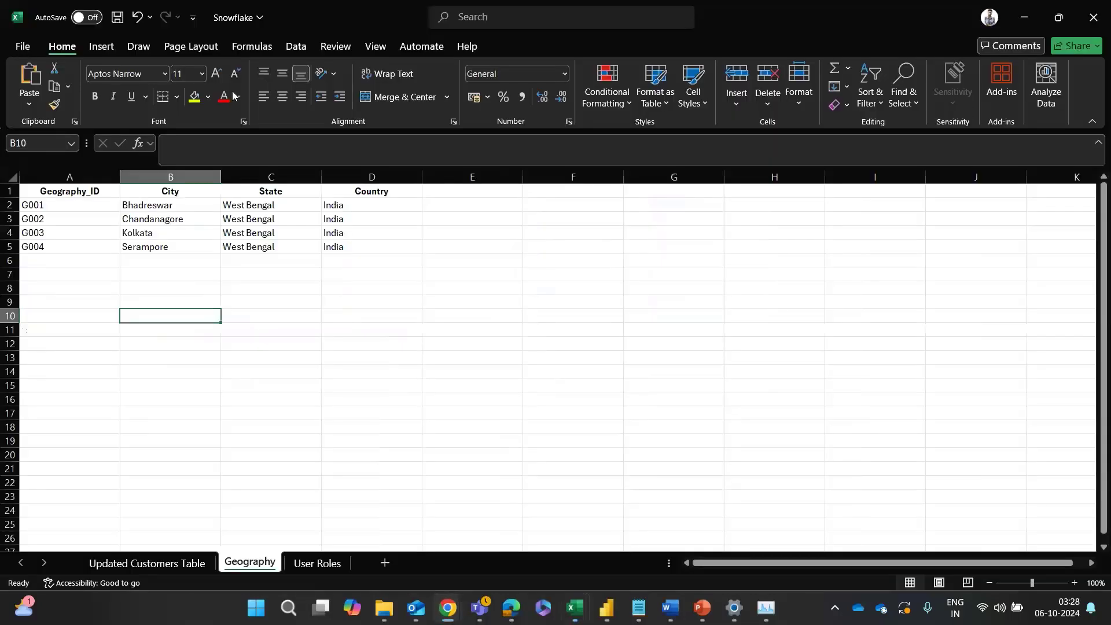
Step: Replace the entire contents of the Geography sheet with the 15-row table including Latitude and Longitude, accepting the differing paste size
{"action": "left_click", "coordinate": [13, 180]}
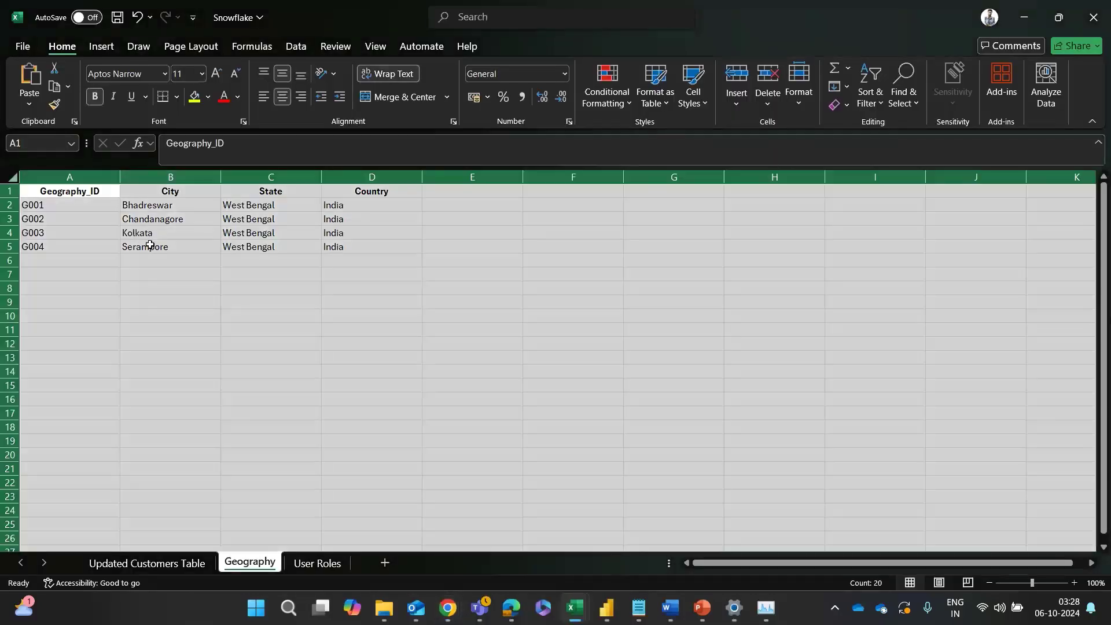
{"action": "key", "text": "ctrl+v"}
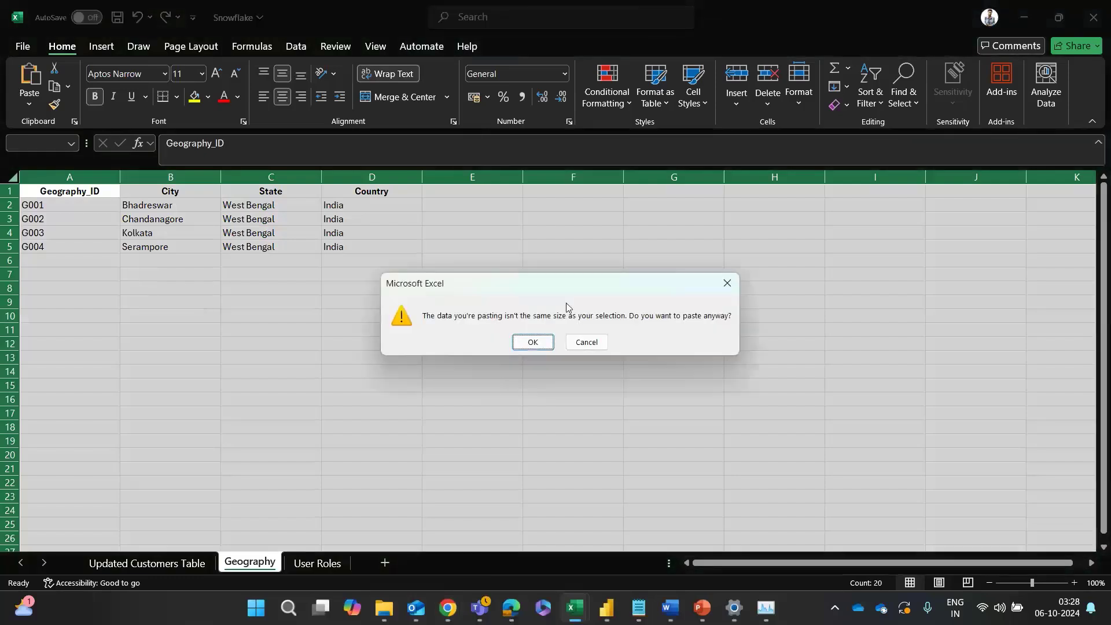
{"action": "left_click", "coordinate": [547, 345]}
{"action": "left_click", "coordinate": [255, 450]}
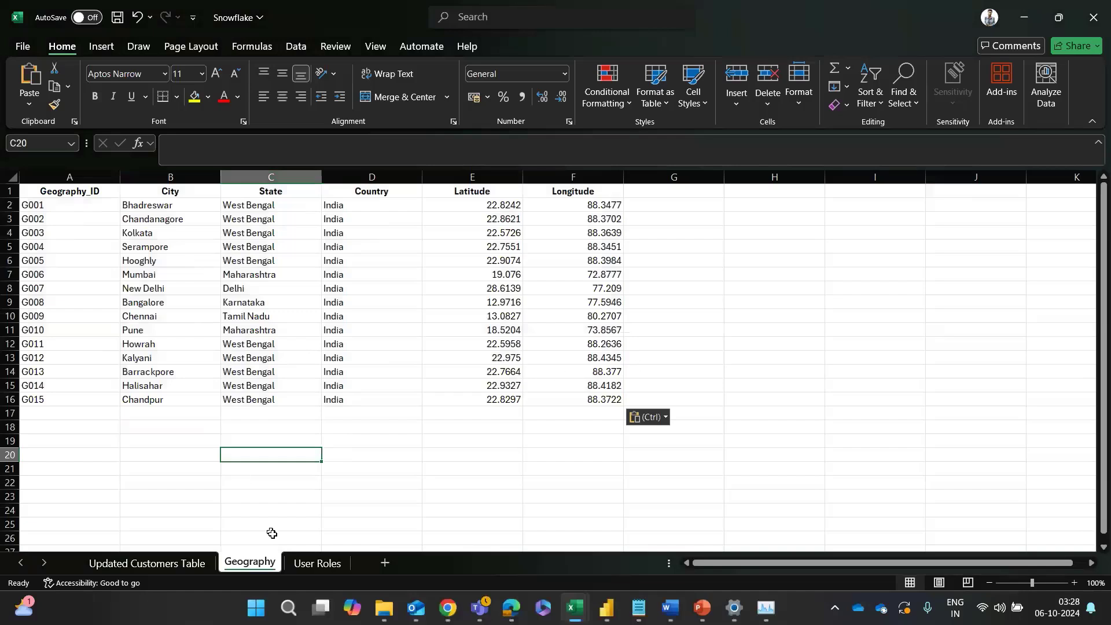
Step: Save the Snowflake workbook with the new geography data and close it
{"action": "left_click", "coordinate": [195, 450]}
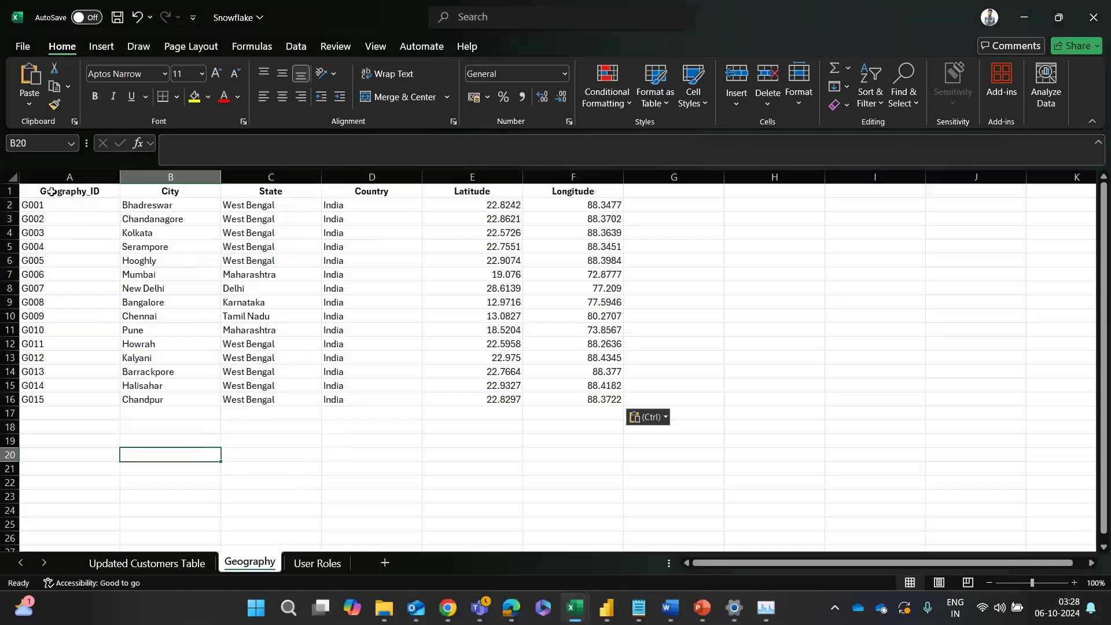
{"action": "left_click", "coordinate": [179, 368]}
{"action": "key", "text": "ctrl+s"}
{"action": "left_click", "coordinate": [215, 457]}
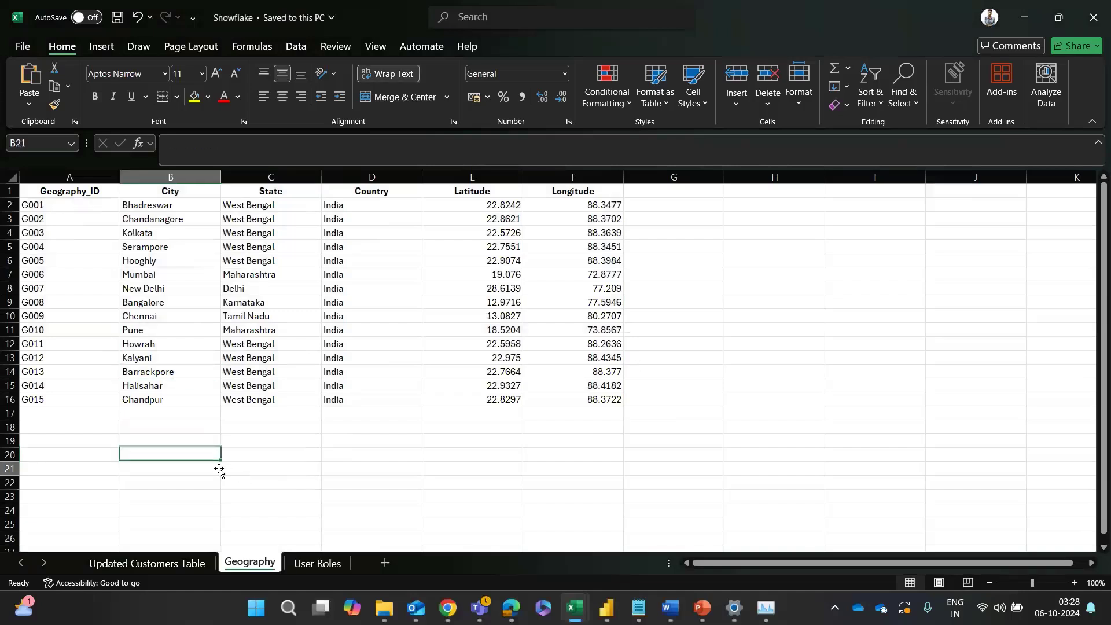
{"action": "left_click", "coordinate": [217, 467]}
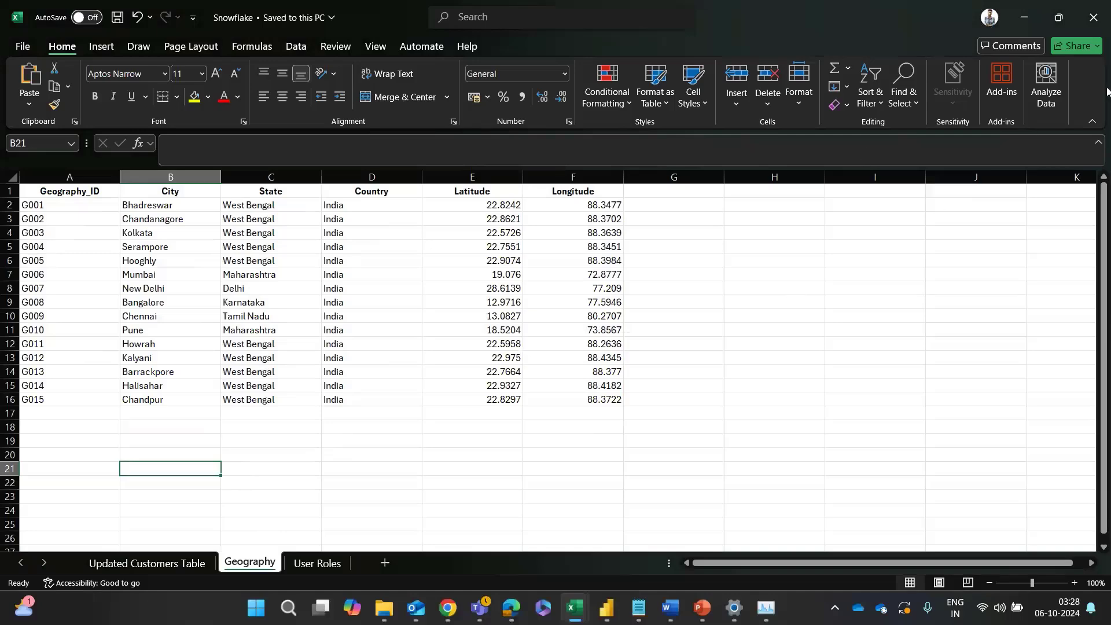
{"action": "left_click", "coordinate": [1092, 16]}
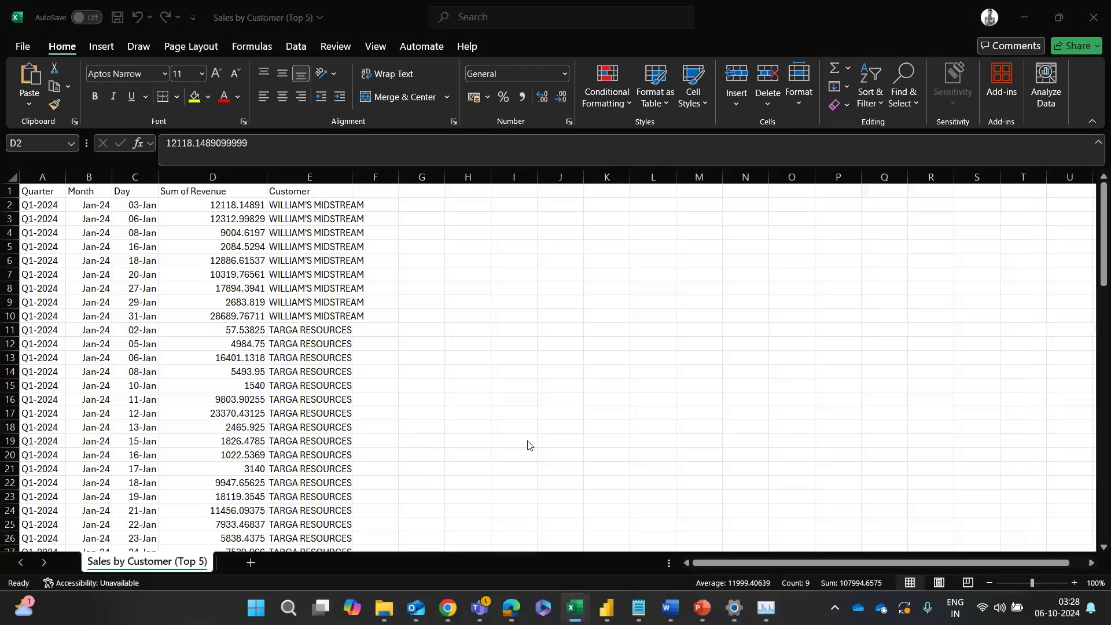
Step: Switch to the Cafe Report's Power Query Editor and refresh all query previews
{"action": "key", "text": "alt+Tab"}
{"action": "key", "text": "alt+Tab"}
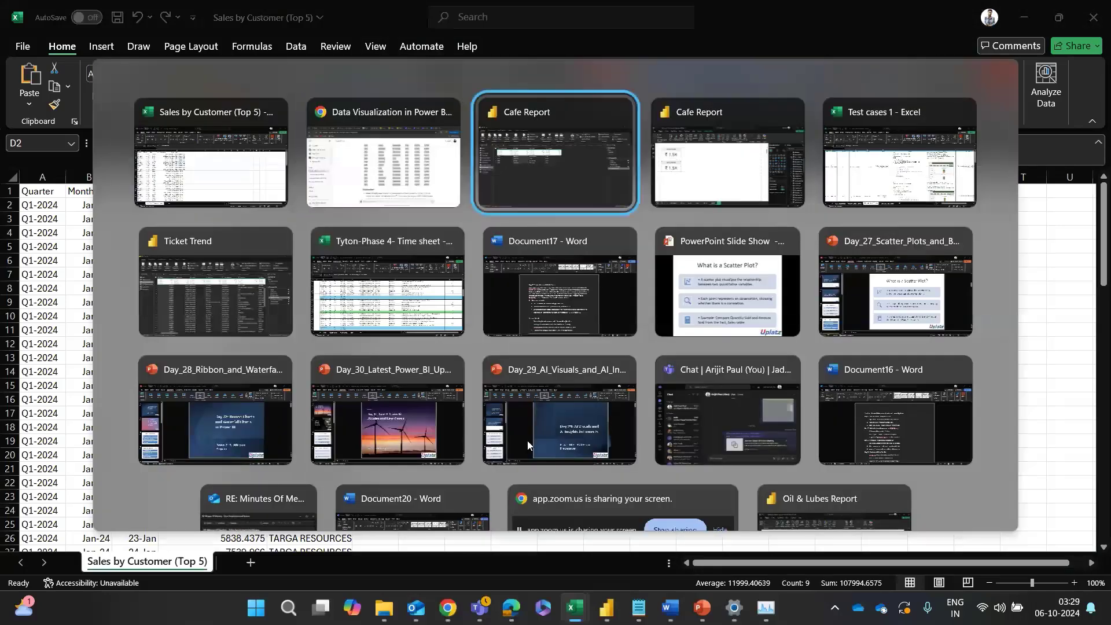
{"action": "key", "text": "alt+Tab"}
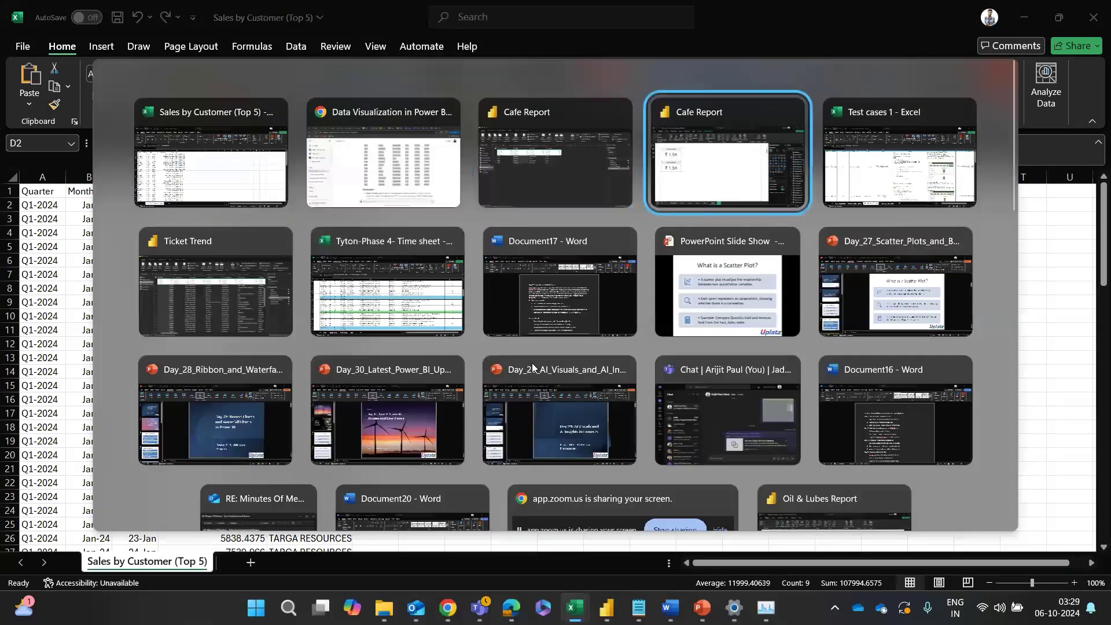
{"action": "left_click", "coordinate": [557, 172]}
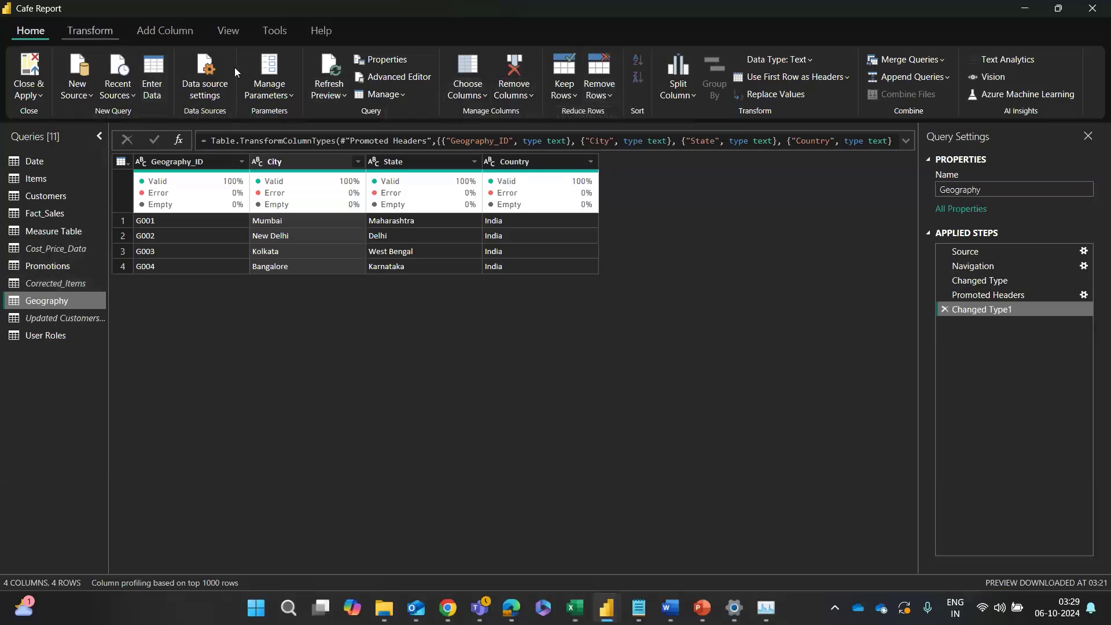
{"action": "left_click", "coordinate": [324, 92]}
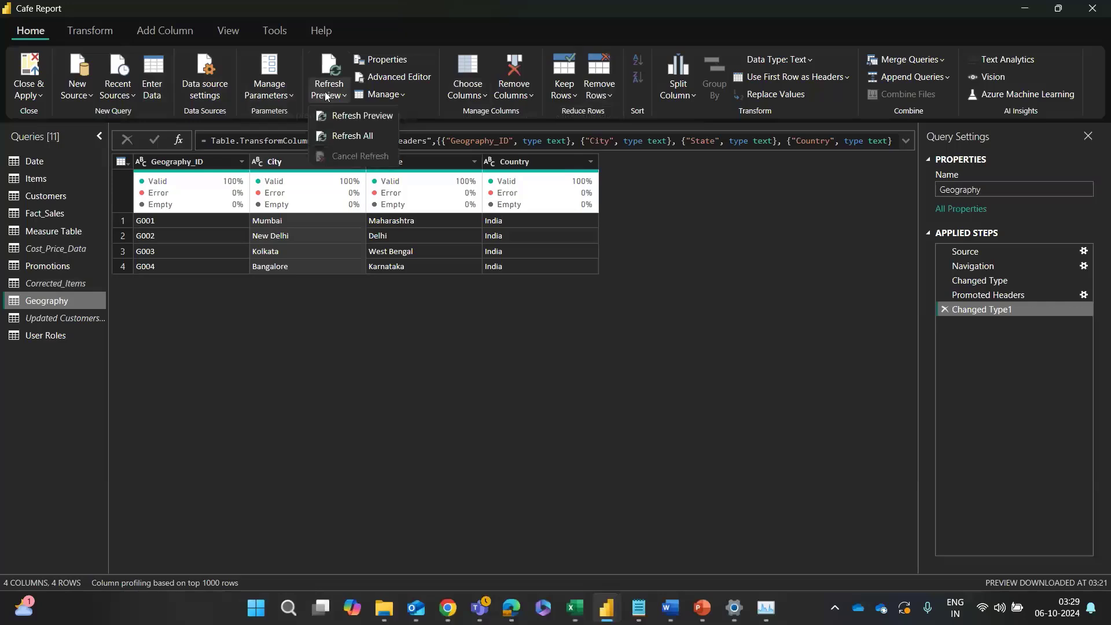
{"action": "left_click", "coordinate": [352, 136]}
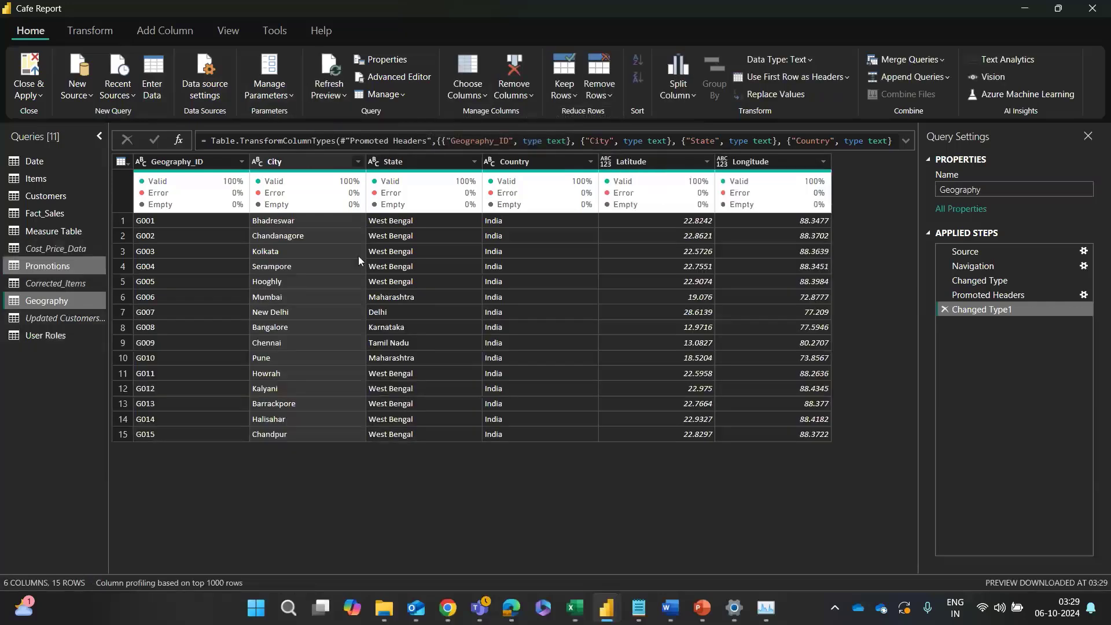
Step: Review the refreshed data in the Customers, User Roles, Geography and Updated Customers Table queries
{"action": "left_click", "coordinate": [46, 196]}
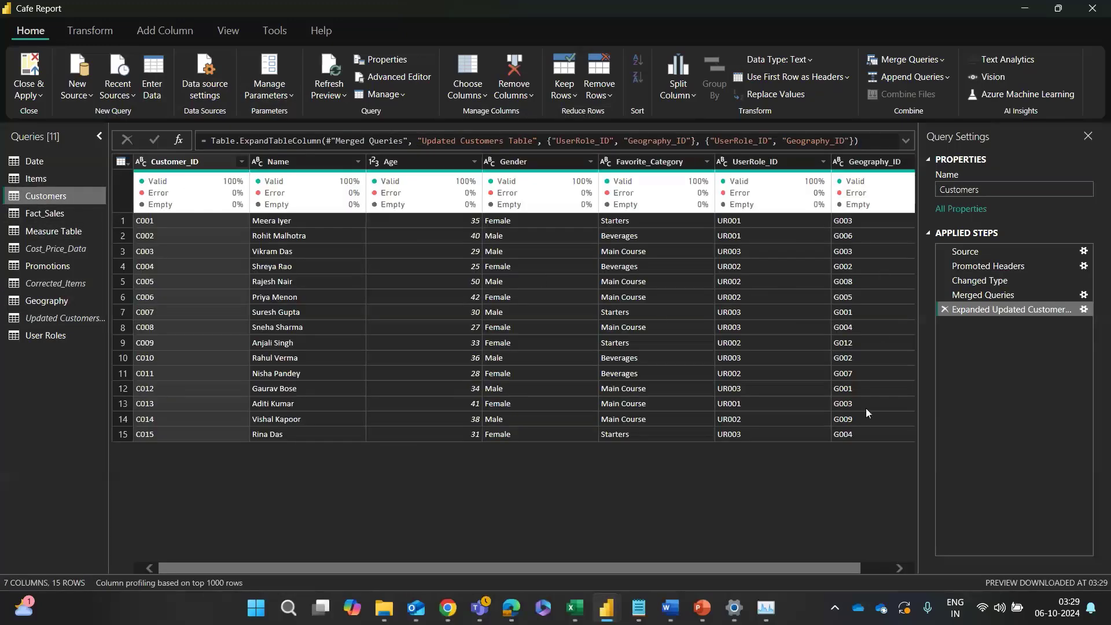
{"action": "left_click", "coordinate": [43, 335]}
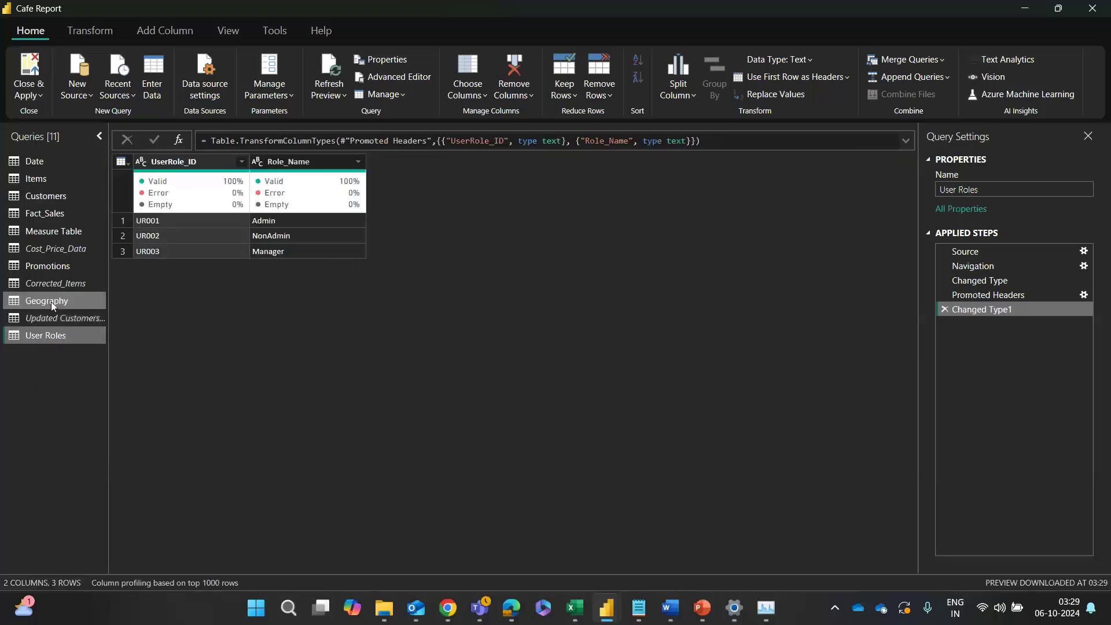
{"action": "left_click", "coordinate": [51, 301]}
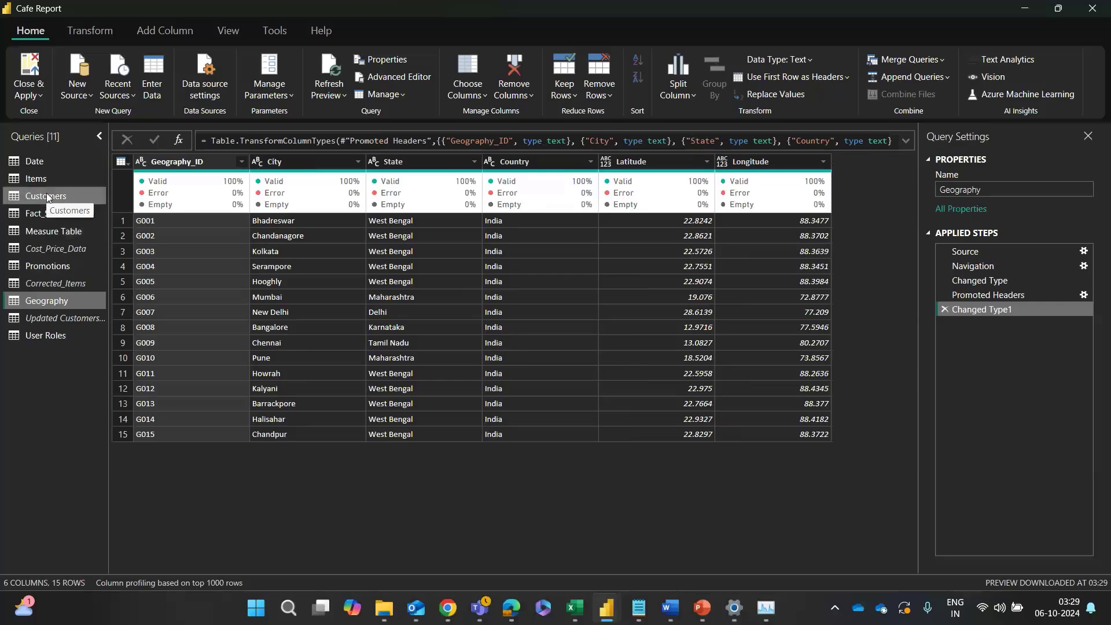
{"action": "left_click", "coordinate": [52, 312]}
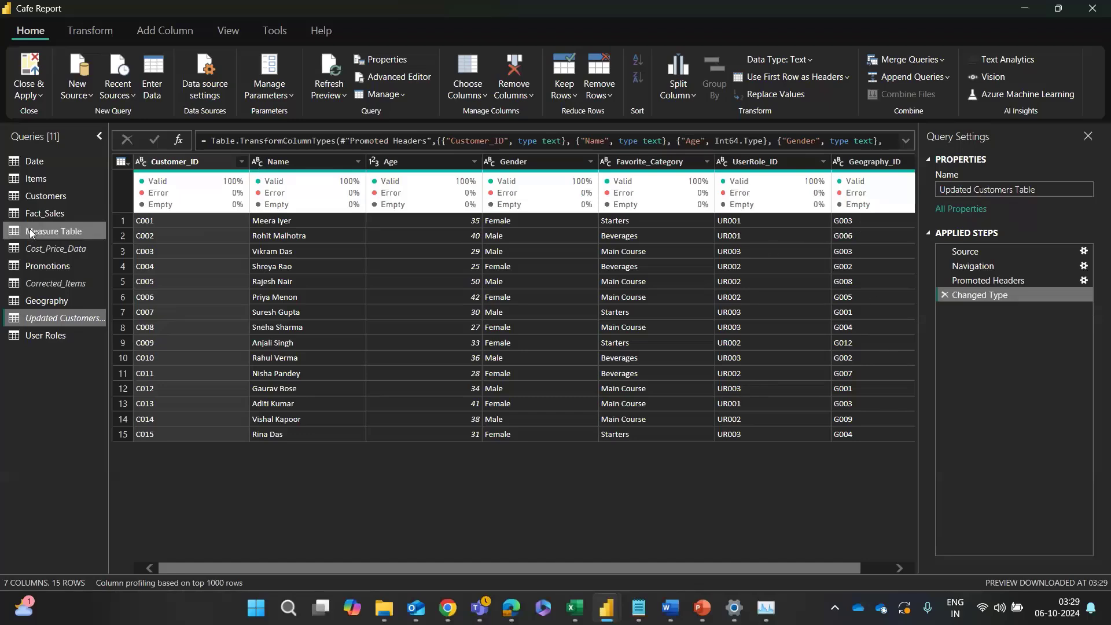
{"action": "left_click", "coordinate": [46, 199]}
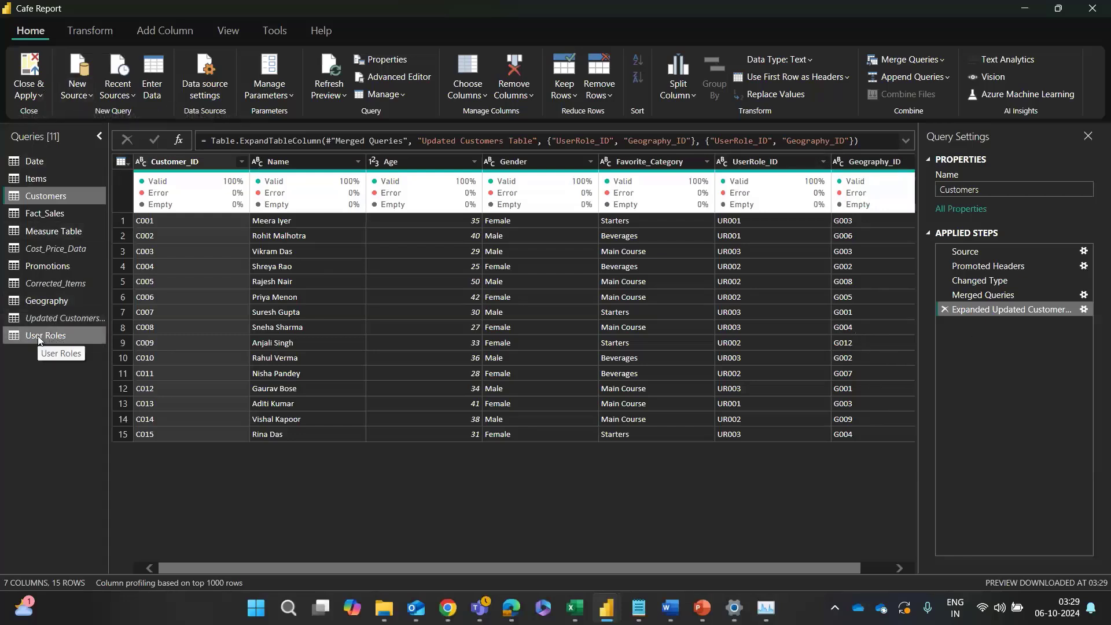
{"action": "left_click", "coordinate": [30, 100]}
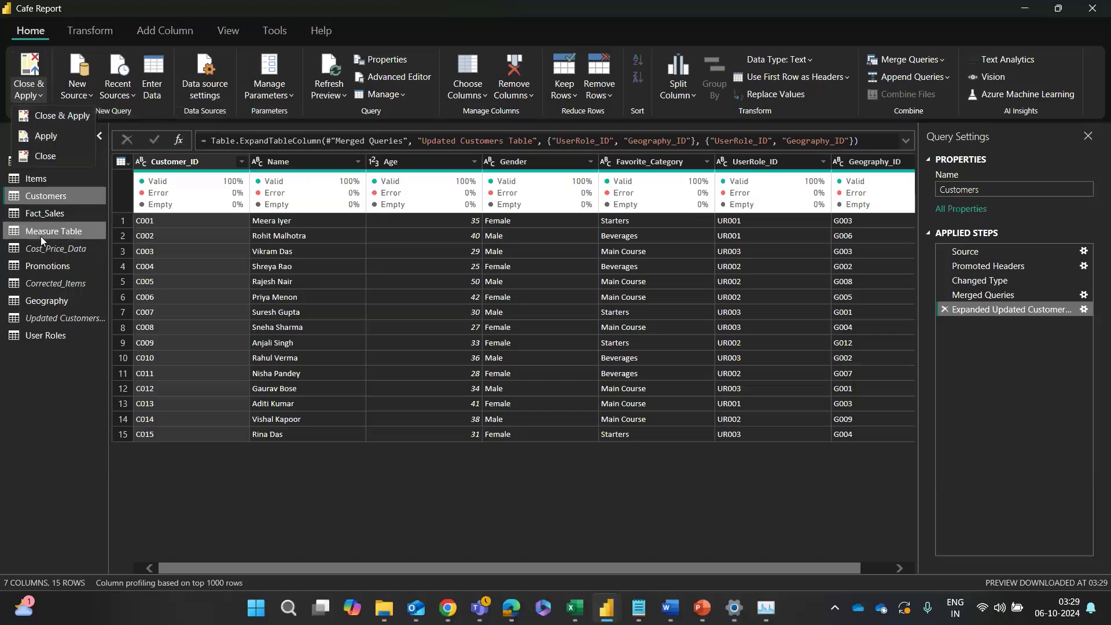
Step: Apply automatic data type detection to the Longitude column of the Geography query
{"action": "left_click", "coordinate": [38, 303]}
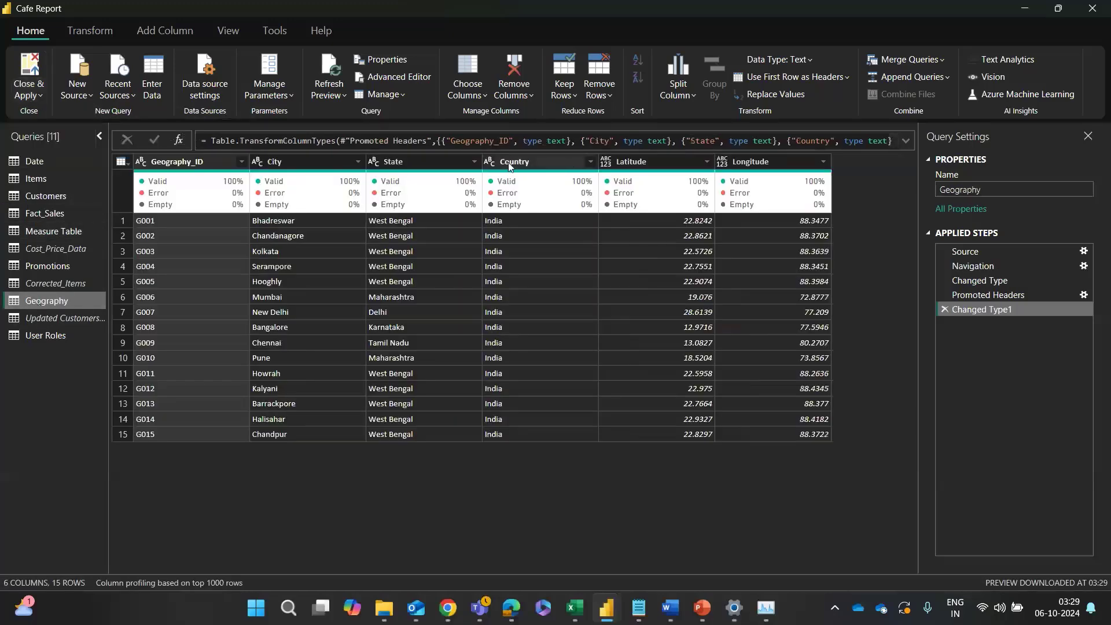
{"action": "left_click", "coordinate": [606, 162]}
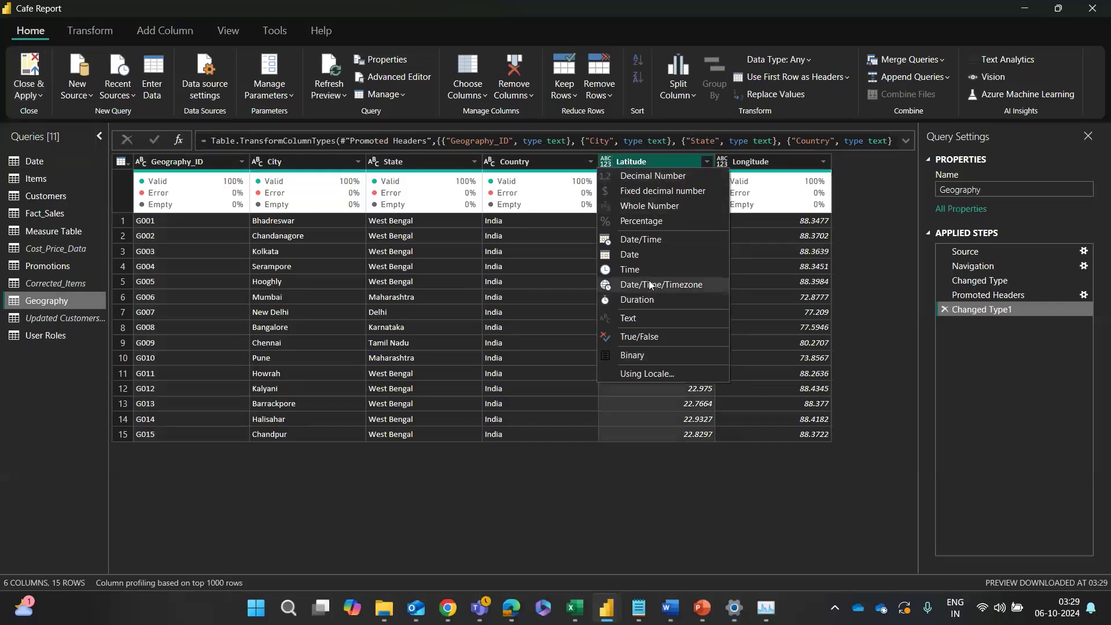
{"action": "left_click", "coordinate": [734, 164]}
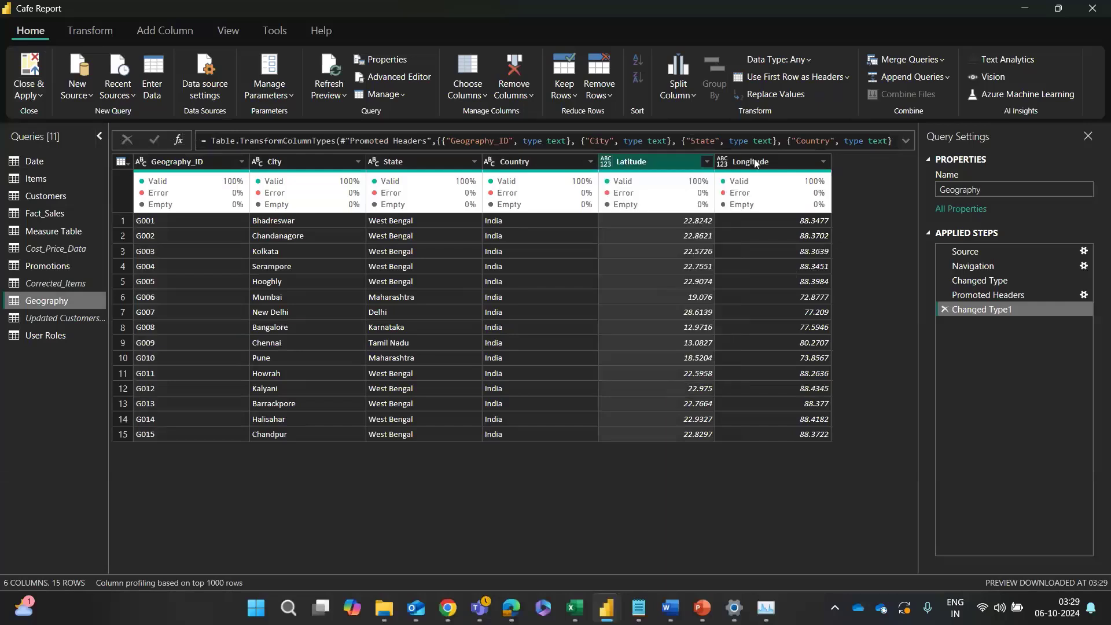
{"action": "left_click", "coordinate": [722, 162]}
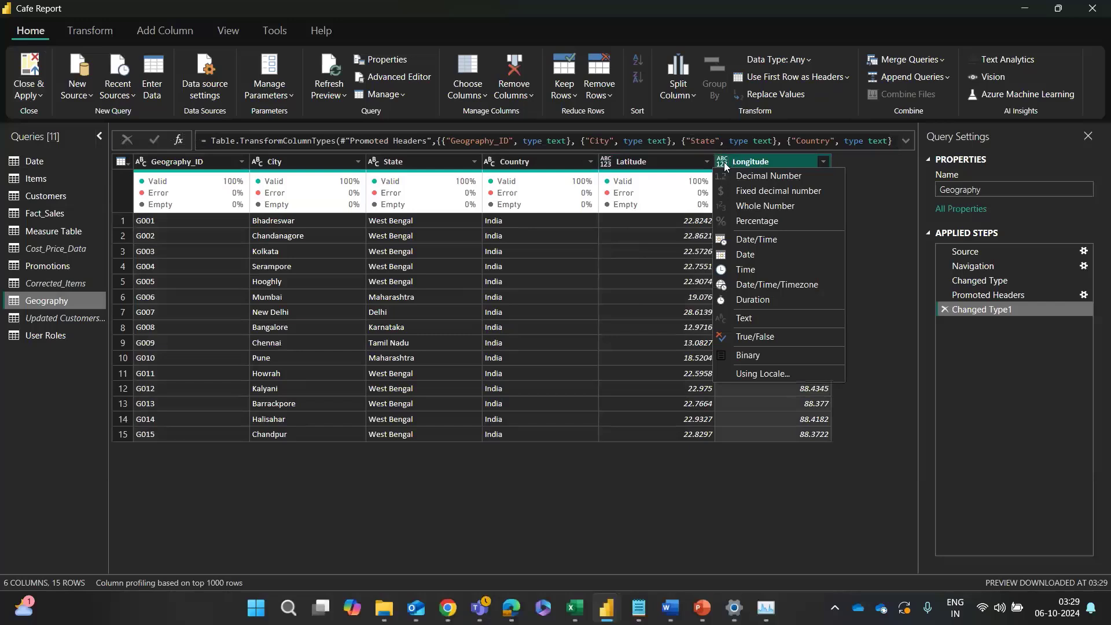
{"action": "left_click", "coordinate": [740, 166]}
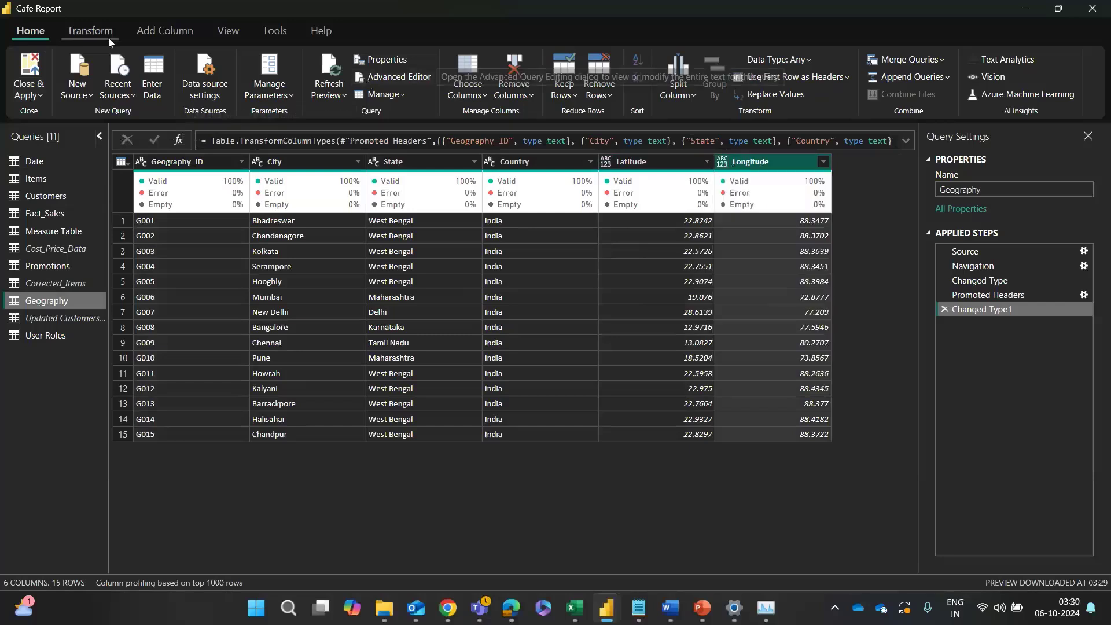
{"action": "left_click", "coordinate": [90, 31]}
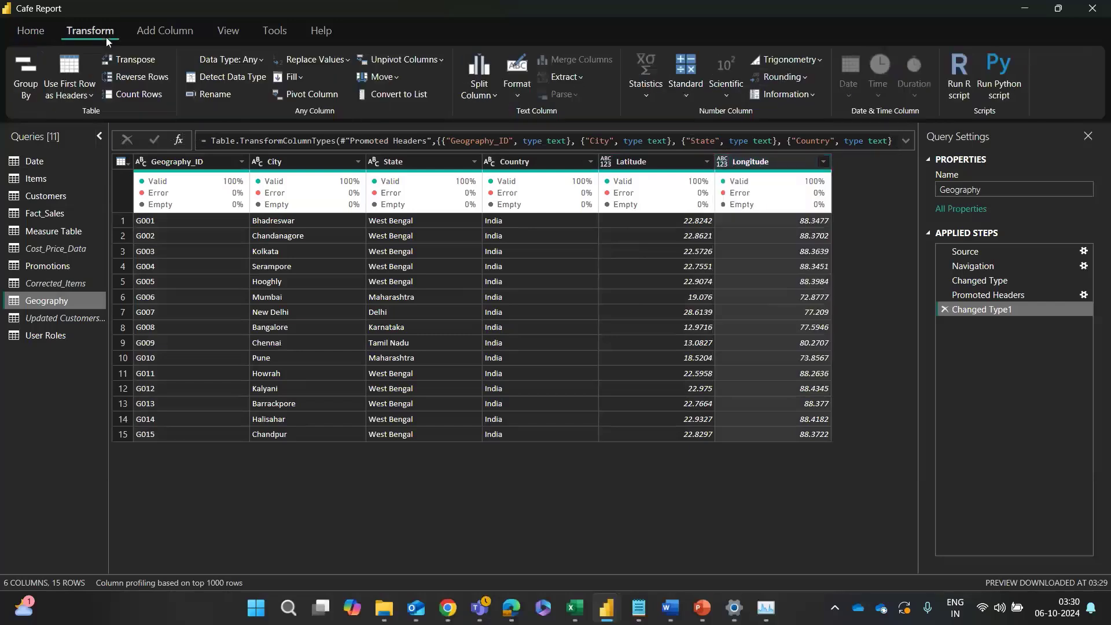
{"action": "left_click", "coordinate": [225, 79]}
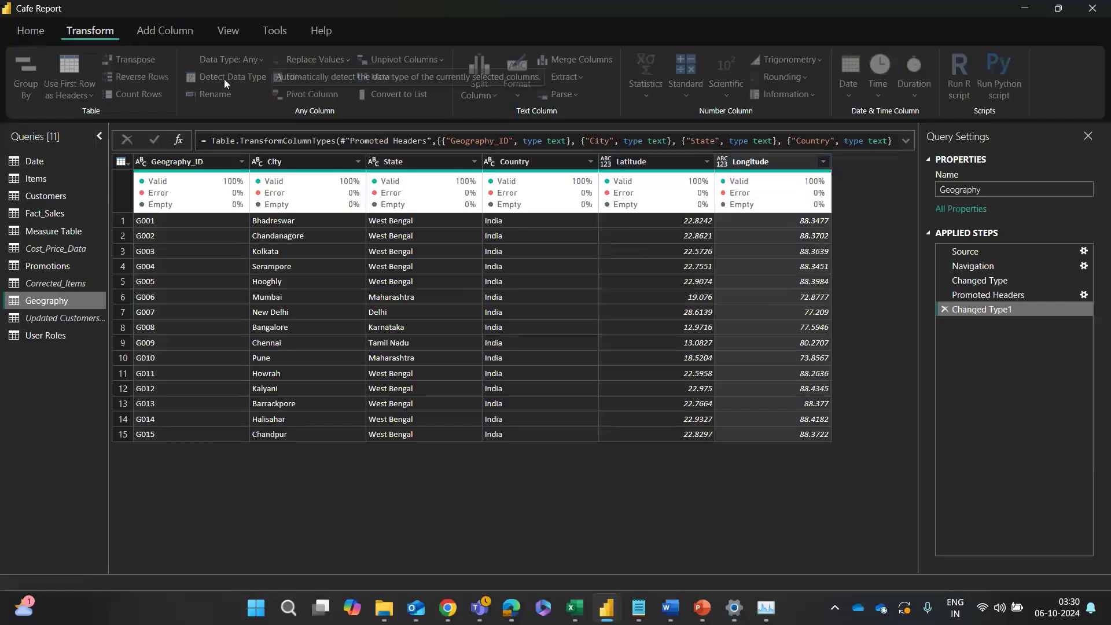
{"action": "left_click", "coordinate": [722, 165]}
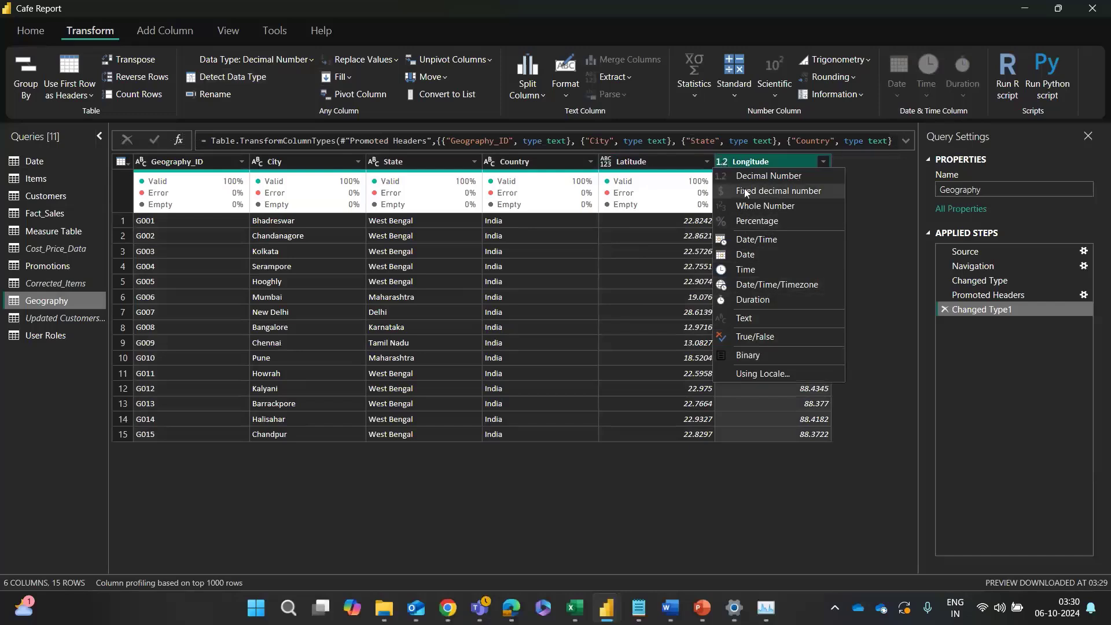
{"action": "left_click", "coordinate": [741, 166]}
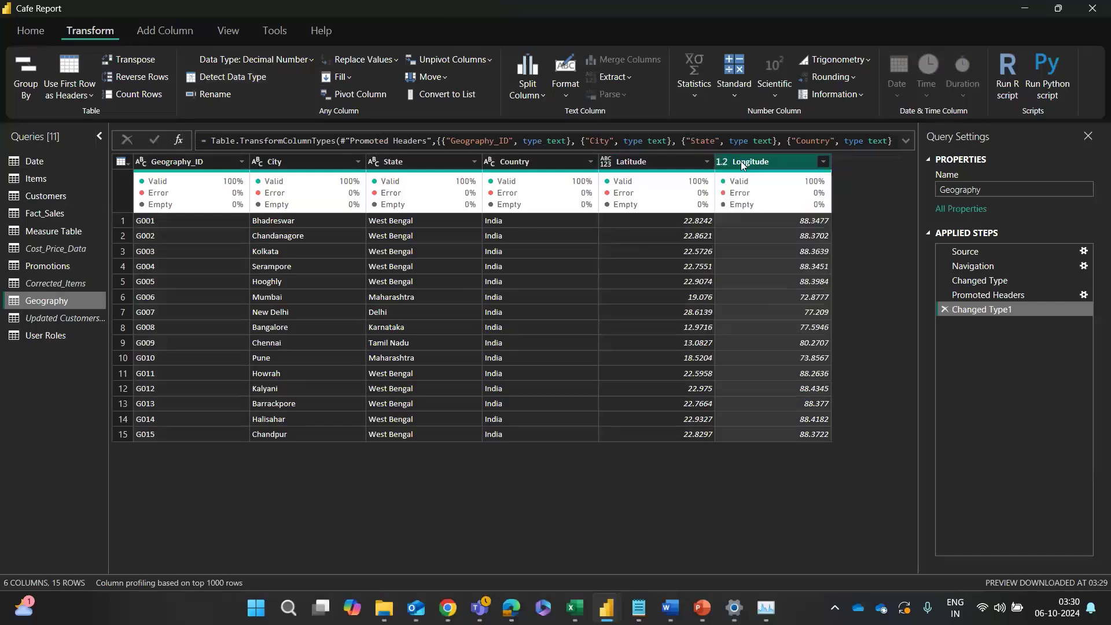
{"action": "left_click_drag", "start_coordinate": [740, 160], "coordinate": [828, 287]}
{"action": "left_click", "coordinate": [828, 287]}
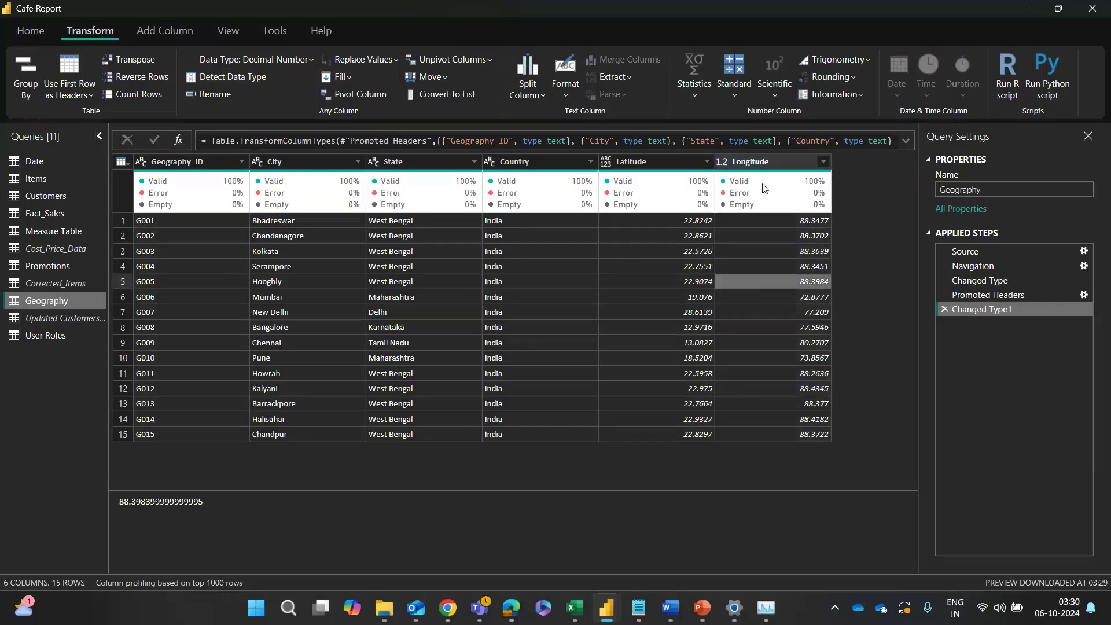
{"action": "left_click", "coordinate": [870, 206]}
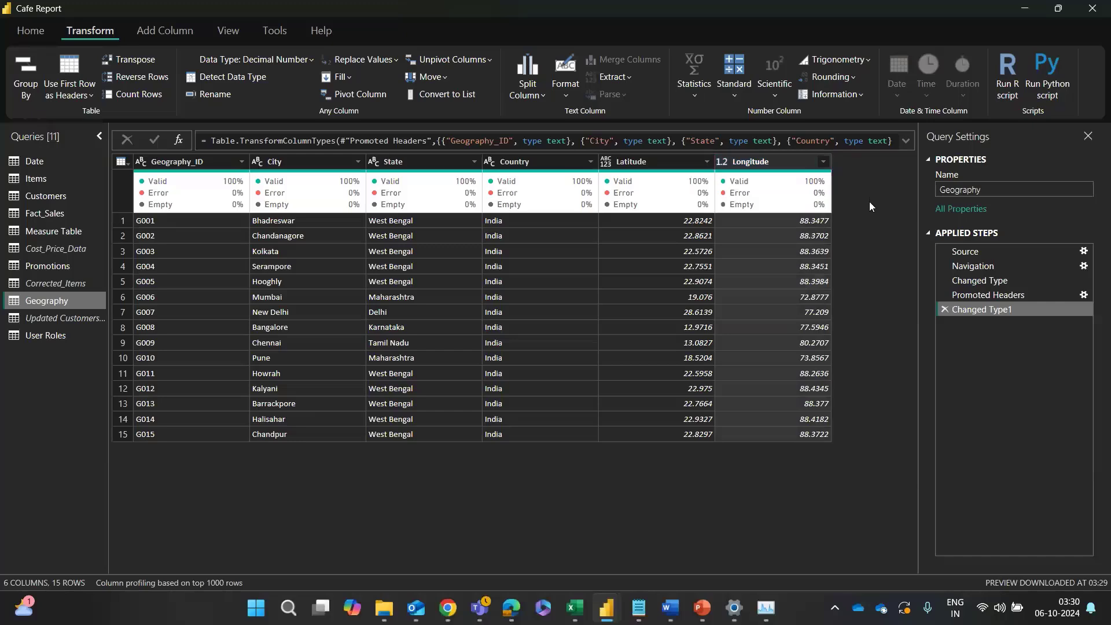
Step: Capture a screenshot of the Latitude and Longitude columns and switch to the ChatGPT conversation in Chrome
{"action": "key", "text": "super+shift+s"}
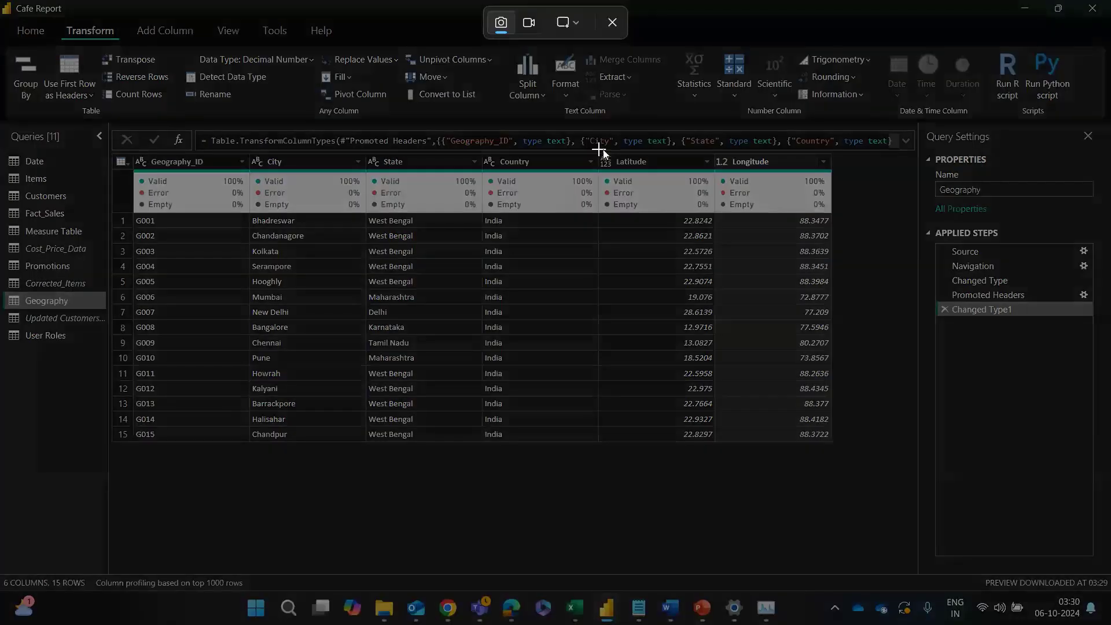
{"action": "left_click_drag", "start_coordinate": [599, 149], "coordinate": [854, 451]}
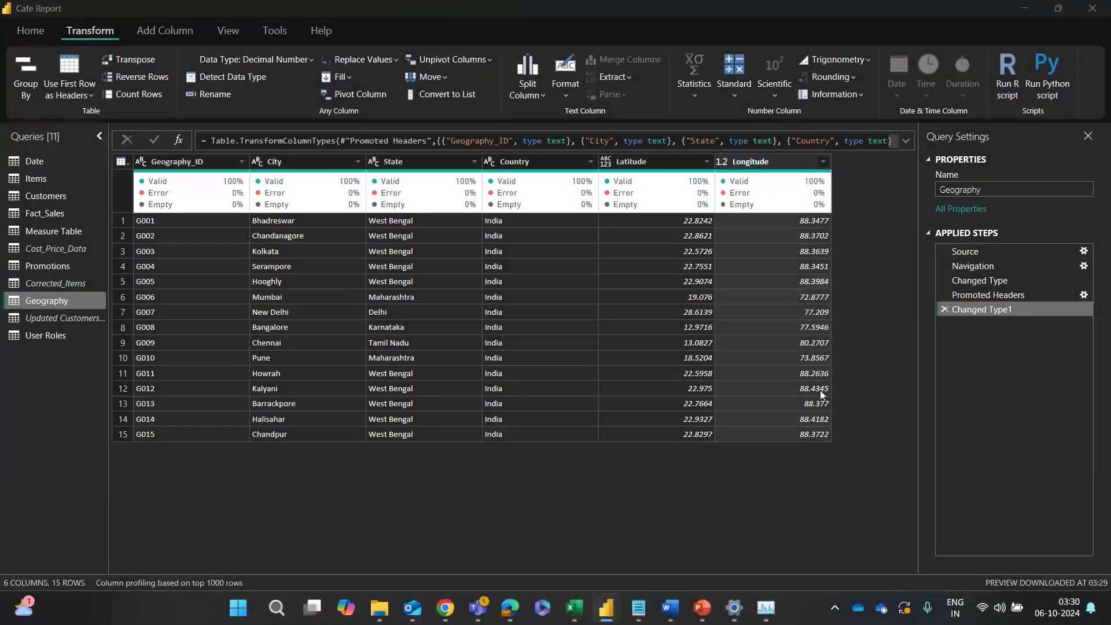
{"action": "key", "text": "alt+Tab"}
{"action": "key", "text": "alt+Tab"}
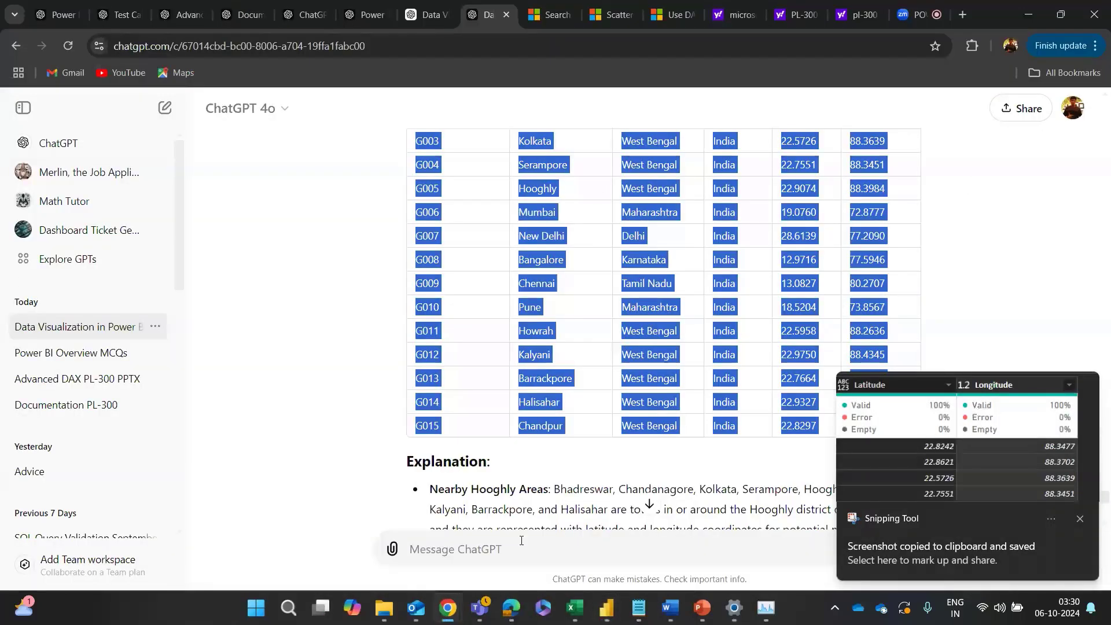
Step: Attach the screenshot, ask ChatGPT "what should be the data type", and read its answer on data type and data category
{"action": "key", "text": "ctrl+v"}
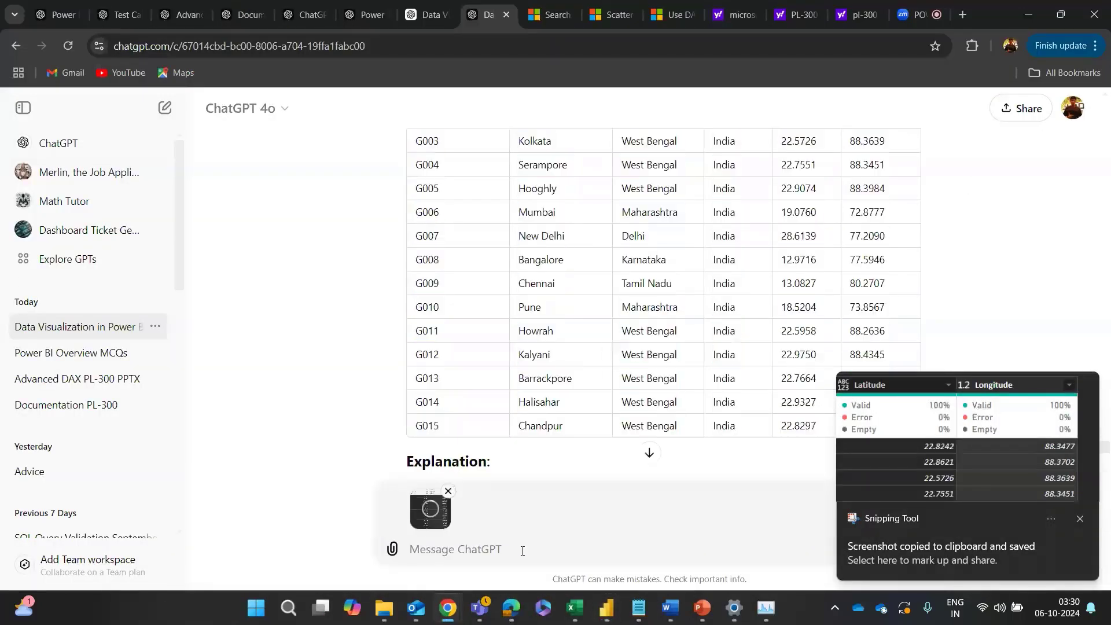
{"action": "type", "text": "what should "}
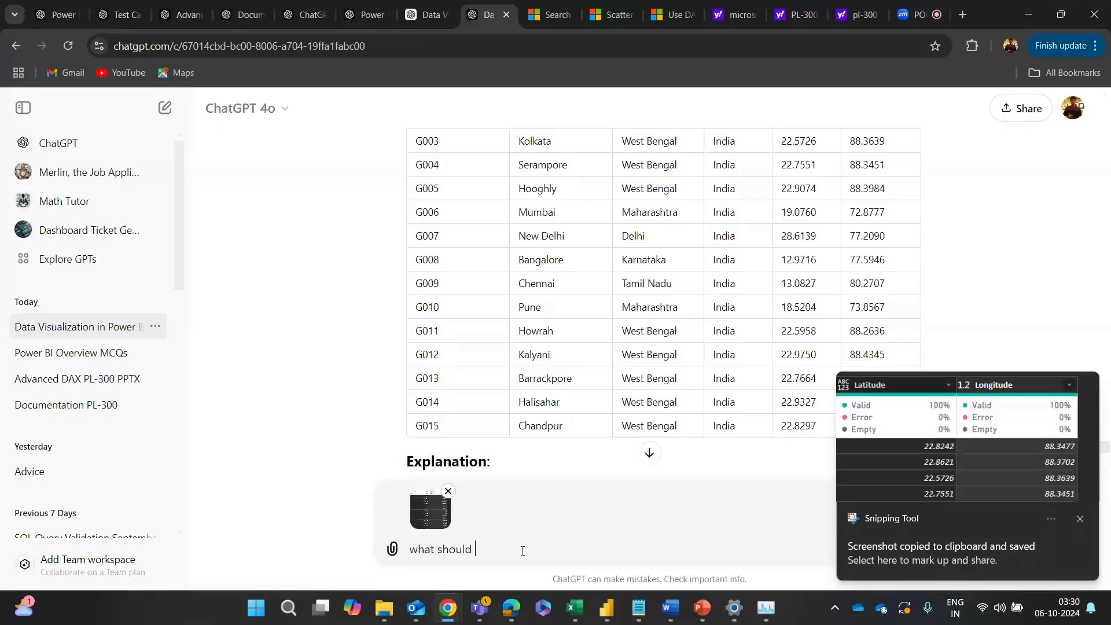
{"action": "type", "text": "be the data type"}
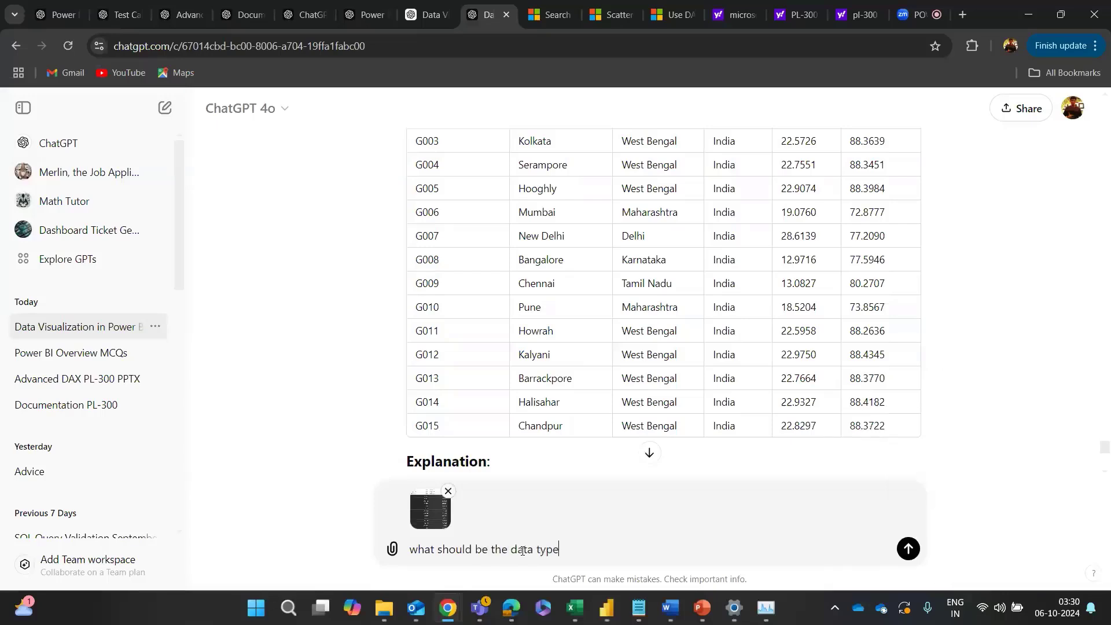
{"action": "key", "text": "Return"}
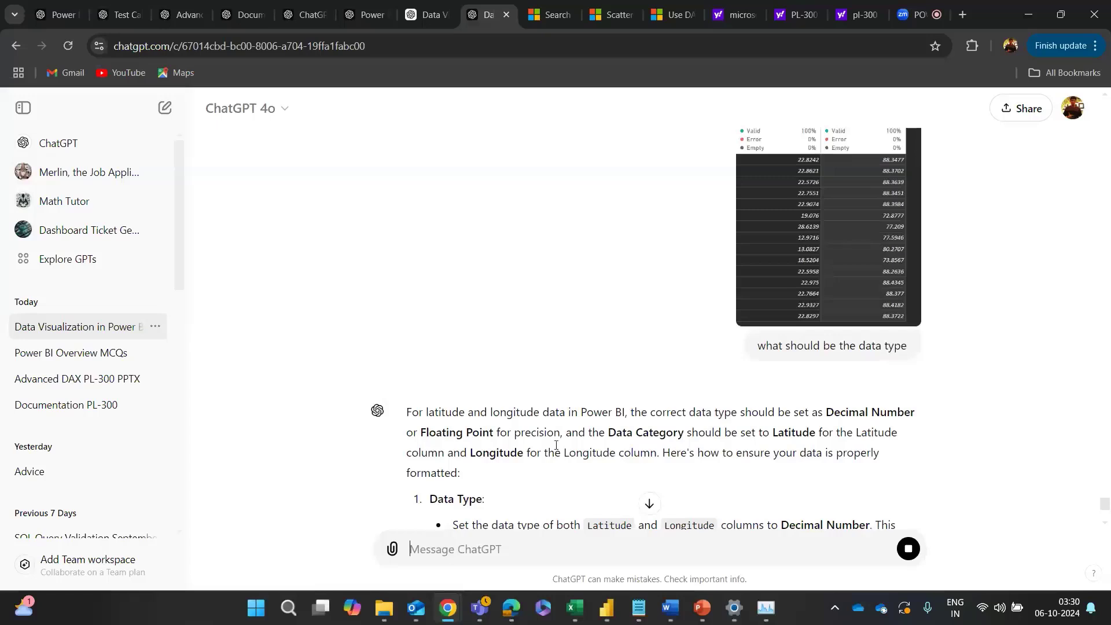
{"action": "scroll", "coordinate": [556, 446], "scroll_direction": "down", "scroll_amount": 1}
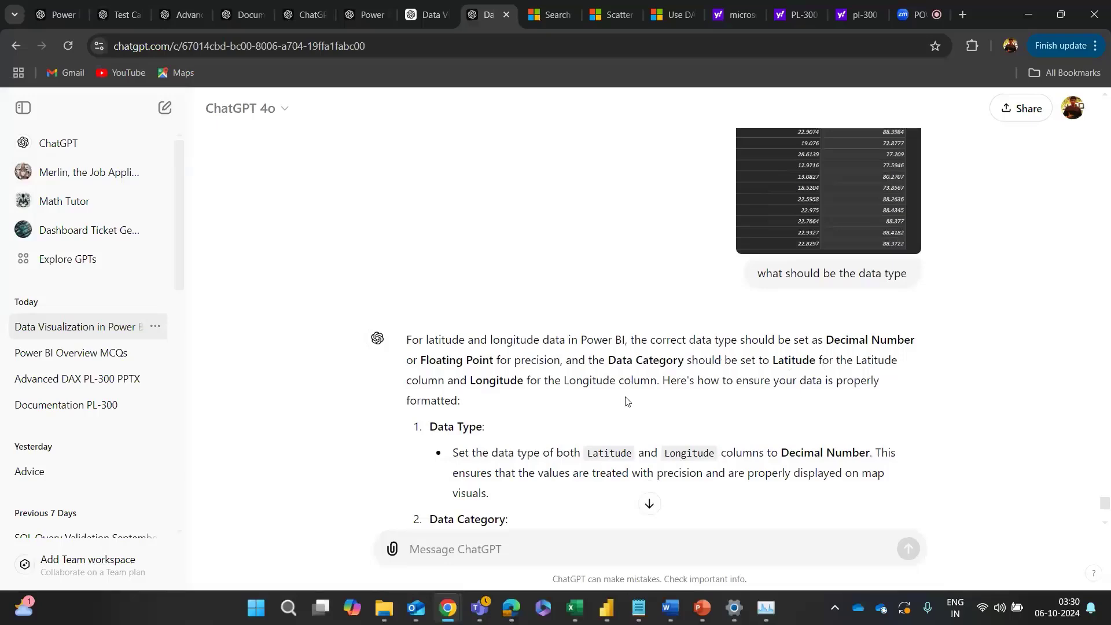
{"action": "scroll", "coordinate": [602, 423], "scroll_direction": "down", "scroll_amount": 2}
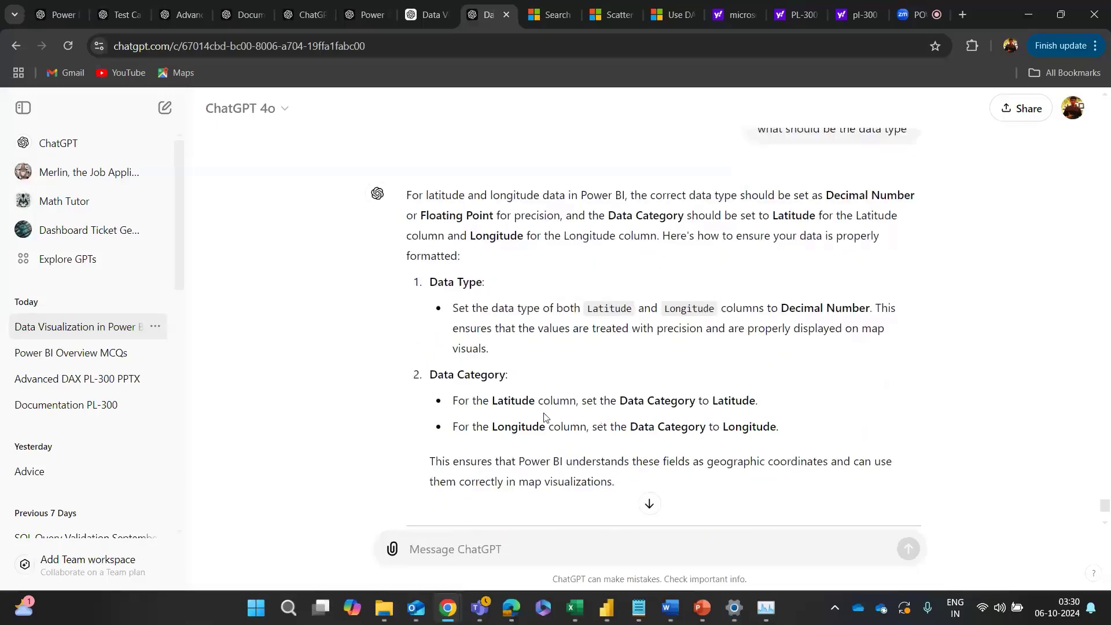
Step: Return to Power Query Editor and set the data type of the Geography query's Latitude column to Decimal Number
{"action": "key", "text": "alt+Tab"}
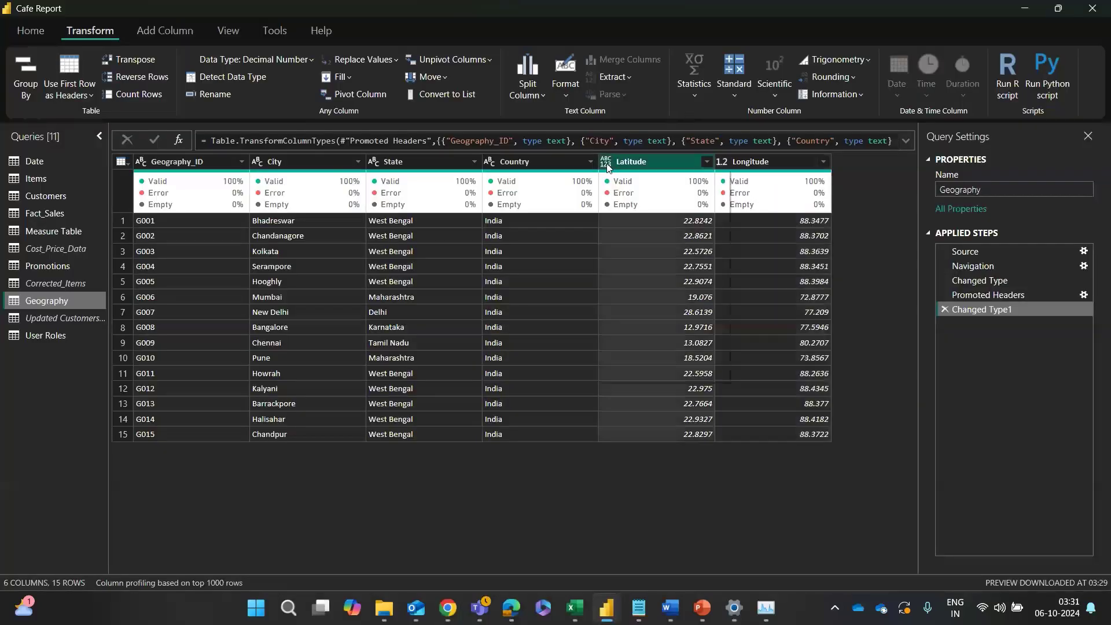
{"action": "left_click", "coordinate": [606, 162]}
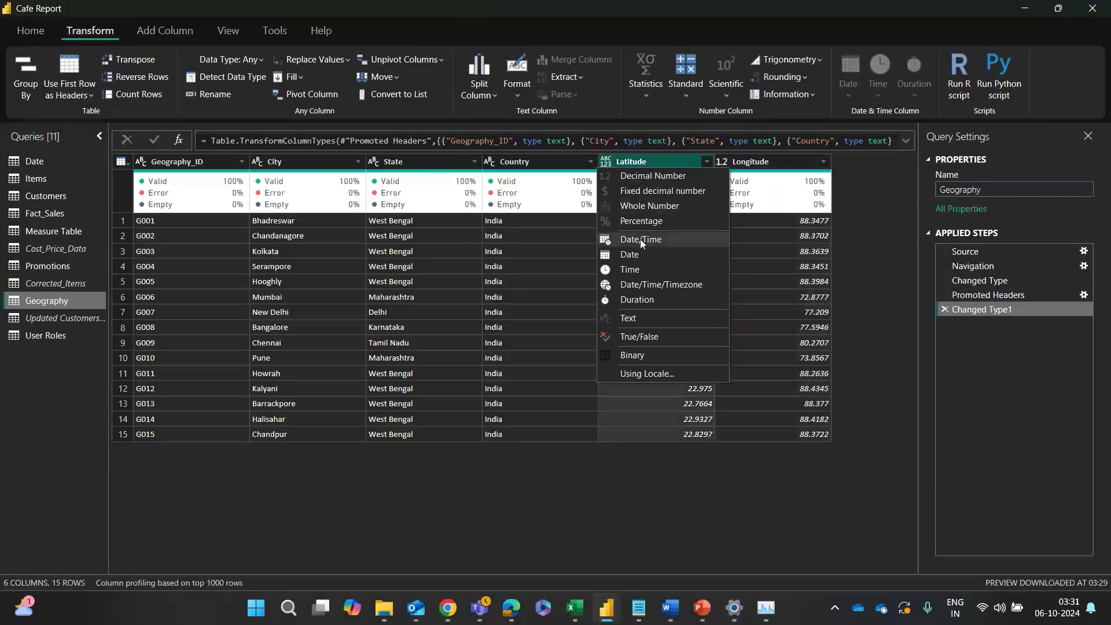
{"action": "key", "text": "alt+Tab"}
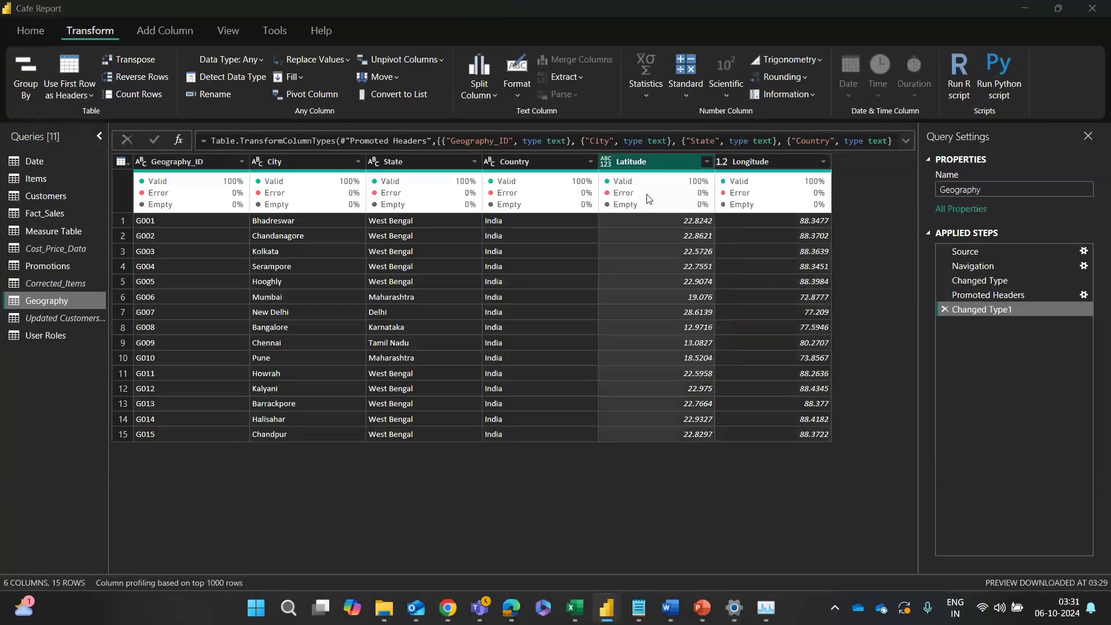
{"action": "key", "text": "alt+Tab"}
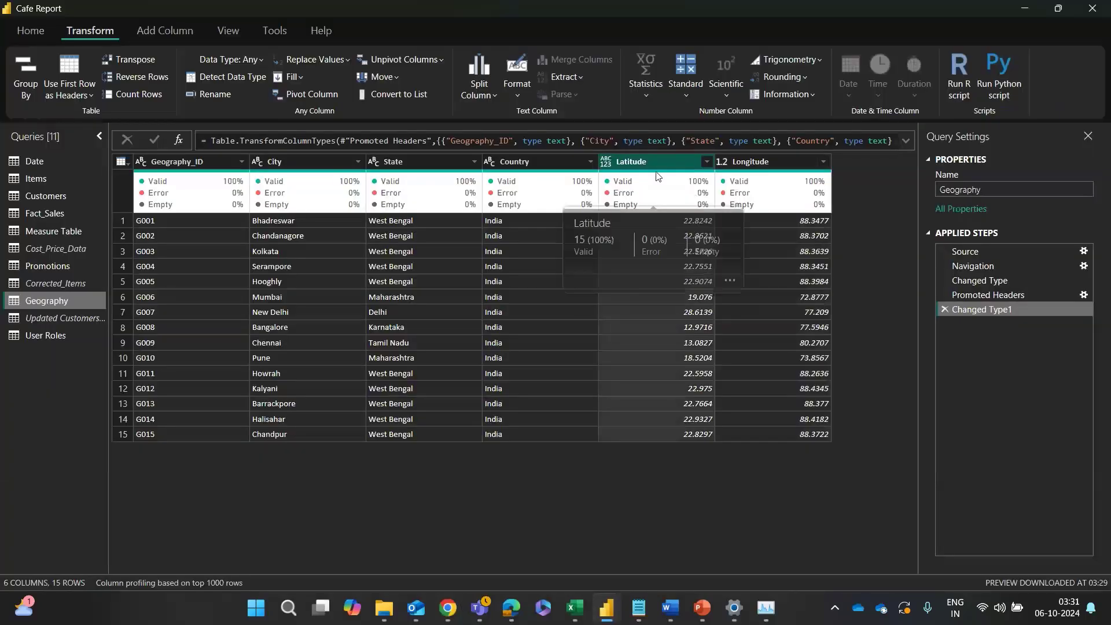
{"action": "left_click", "coordinate": [605, 162]}
{"action": "left_click", "coordinate": [642, 176]}
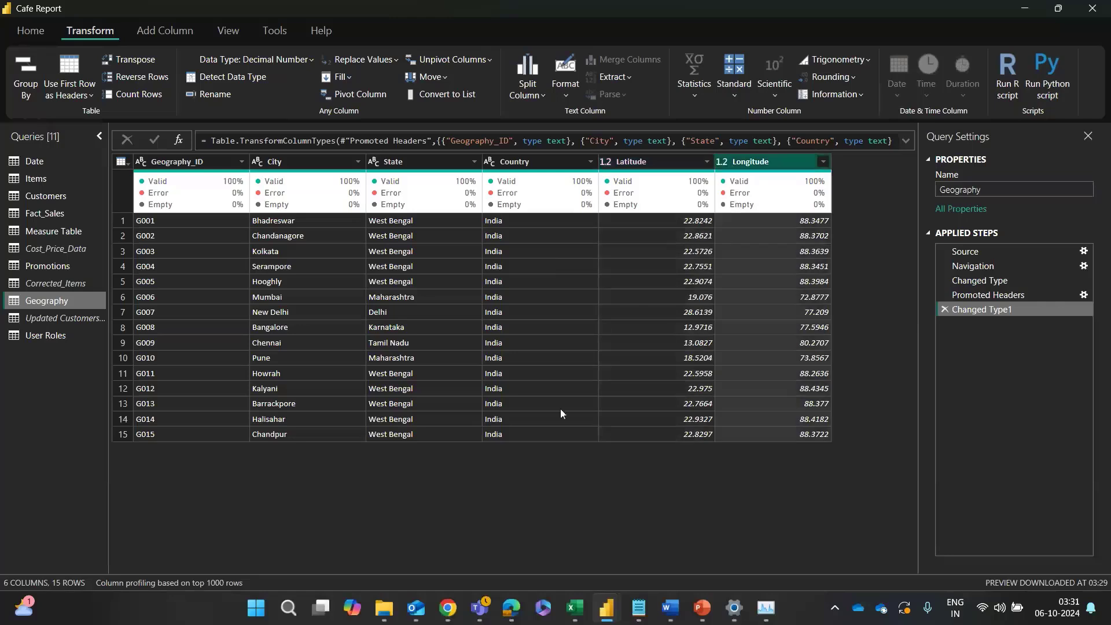
Step: Apply the query changes, close the query editor and switch back to the Cafe Report window
{"action": "left_click", "coordinate": [39, 28]}
{"action": "left_click", "coordinate": [32, 97]}
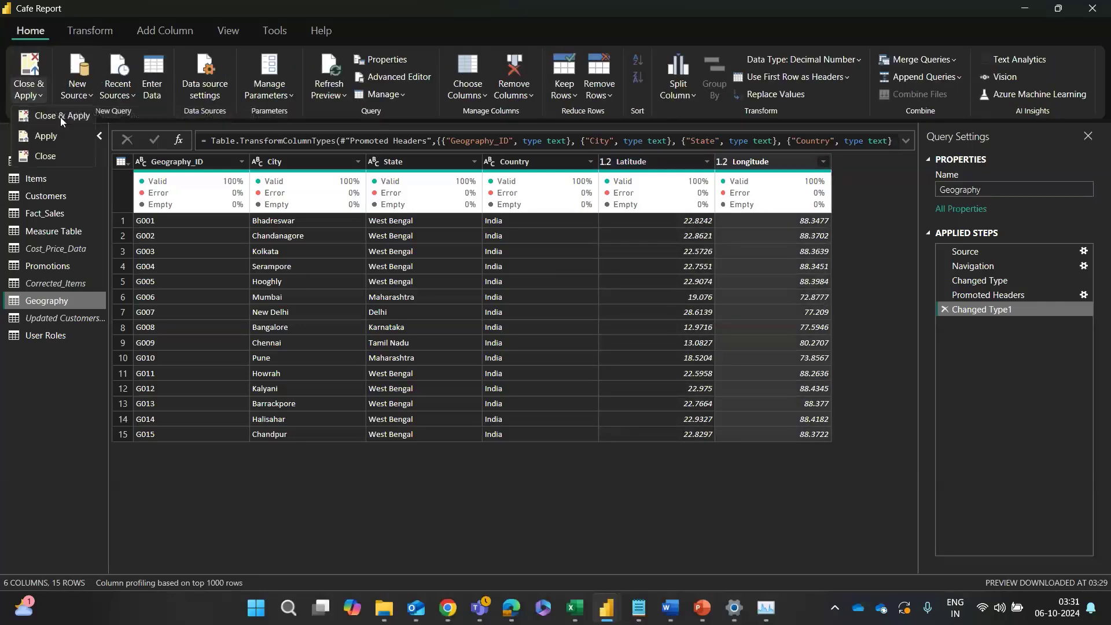
{"action": "left_click", "coordinate": [60, 116]}
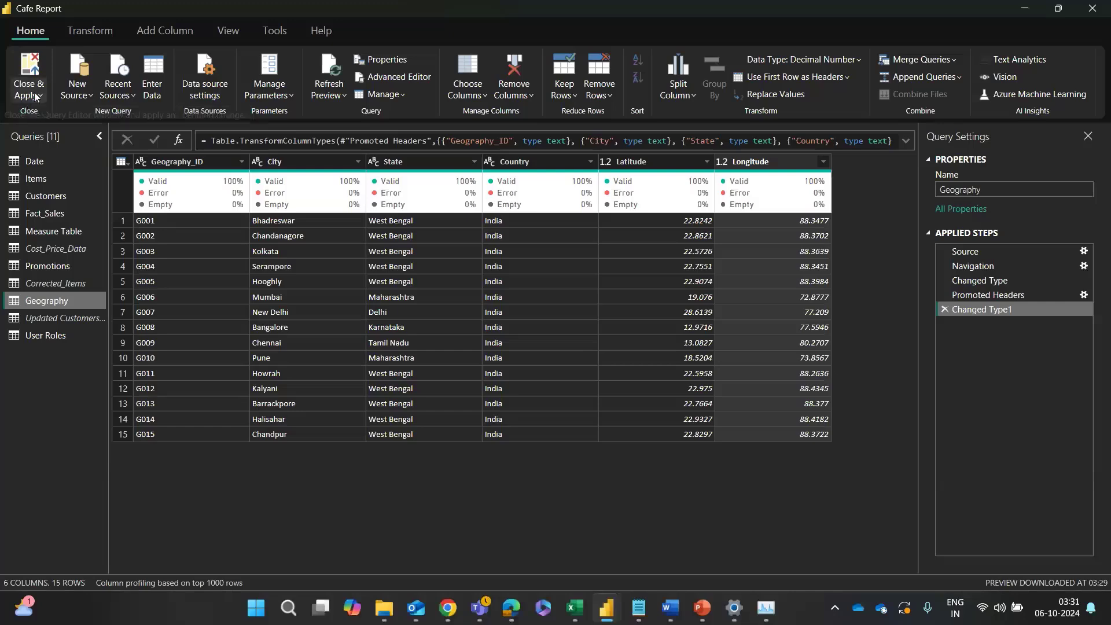
{"action": "left_click", "coordinate": [32, 96]}
{"action": "left_click", "coordinate": [52, 114]}
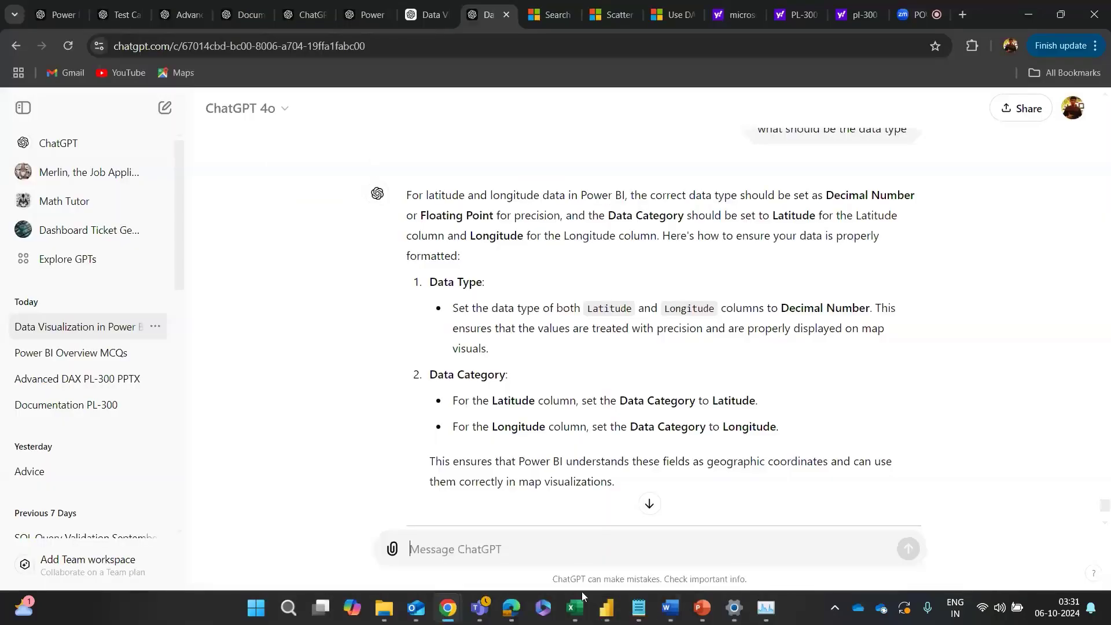
{"action": "left_click", "coordinate": [605, 607]}
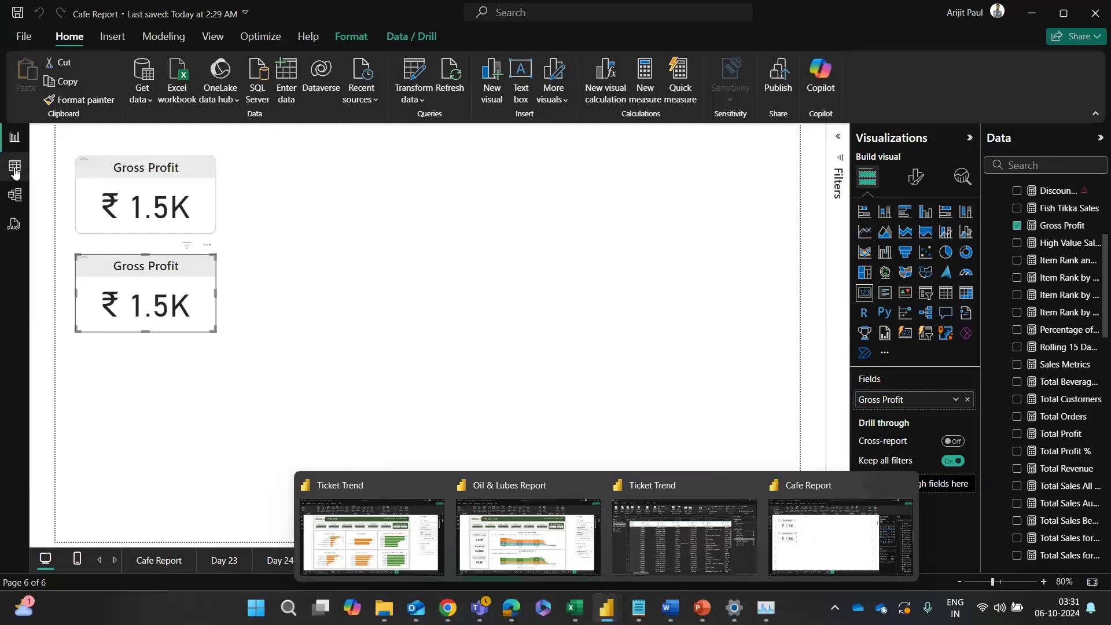
Step: Show the Geography table in Table view with the other expanded tables in the data list collapsed
{"action": "left_click", "coordinate": [14, 169]}
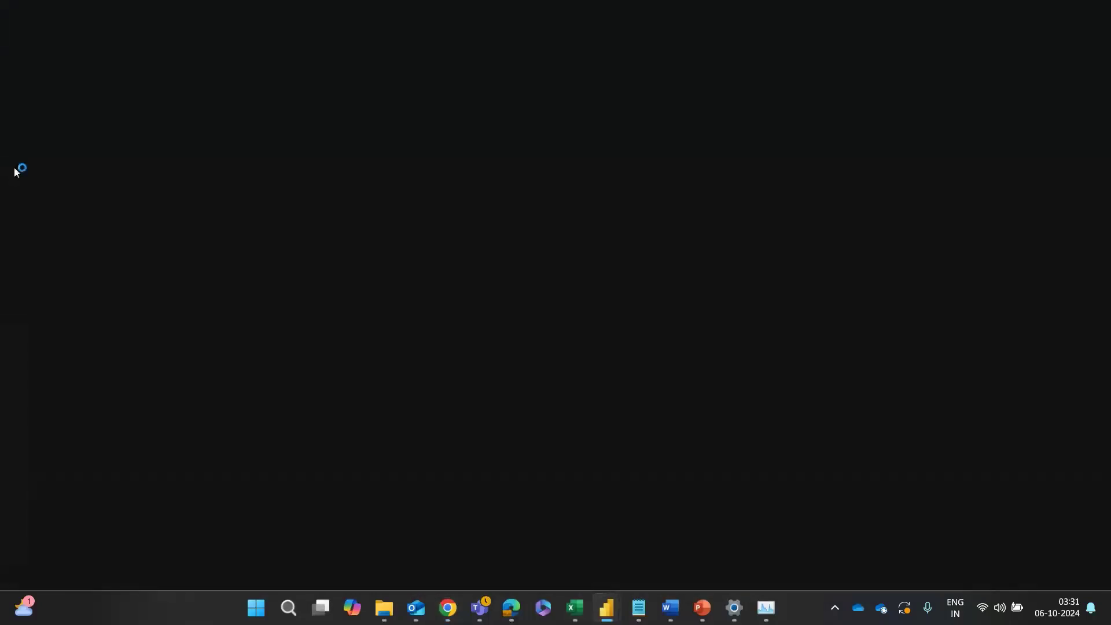
{"action": "scroll", "coordinate": [1007, 378], "scroll_direction": "up", "scroll_amount": 5}
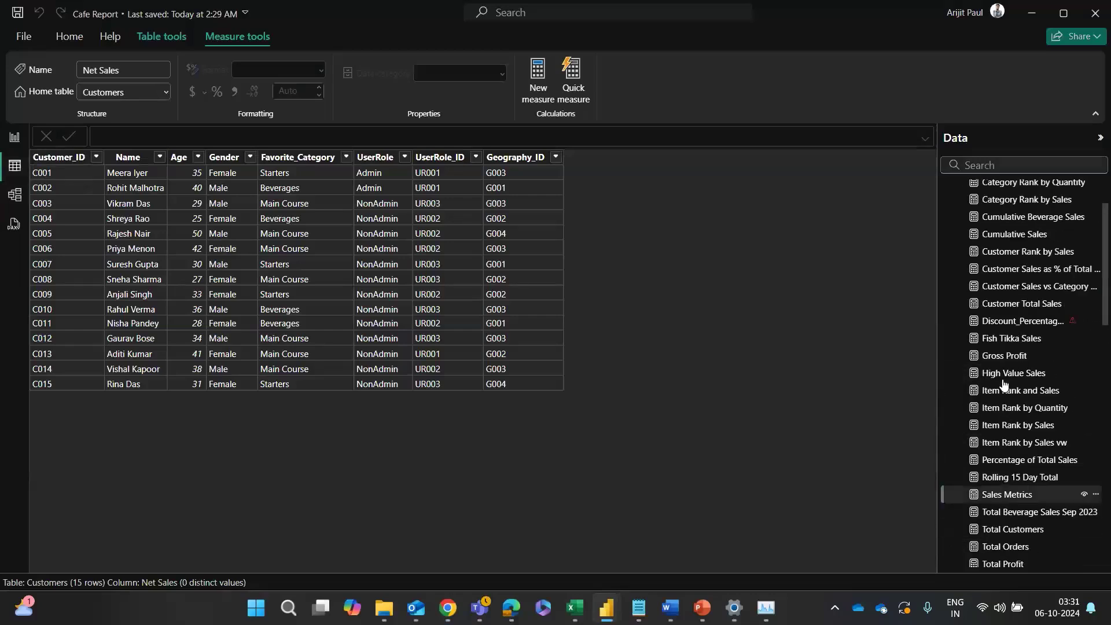
{"action": "scroll", "coordinate": [1004, 385], "scroll_direction": "up", "scroll_amount": 3}
{"action": "left_click", "coordinate": [950, 188]}
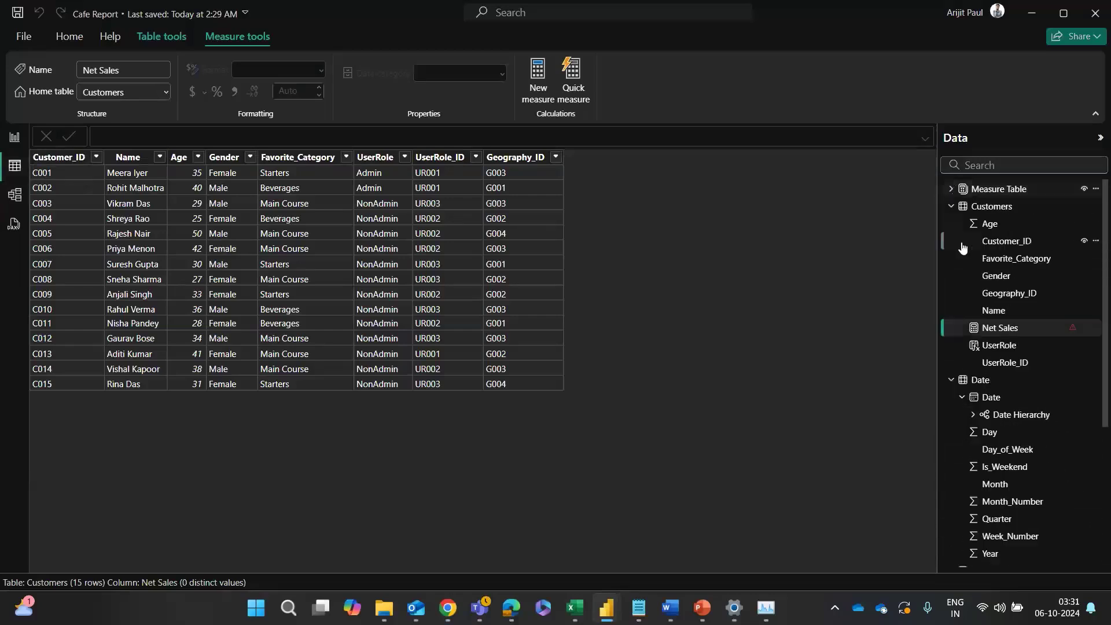
{"action": "left_click", "coordinate": [950, 206]}
{"action": "left_click", "coordinate": [950, 223]}
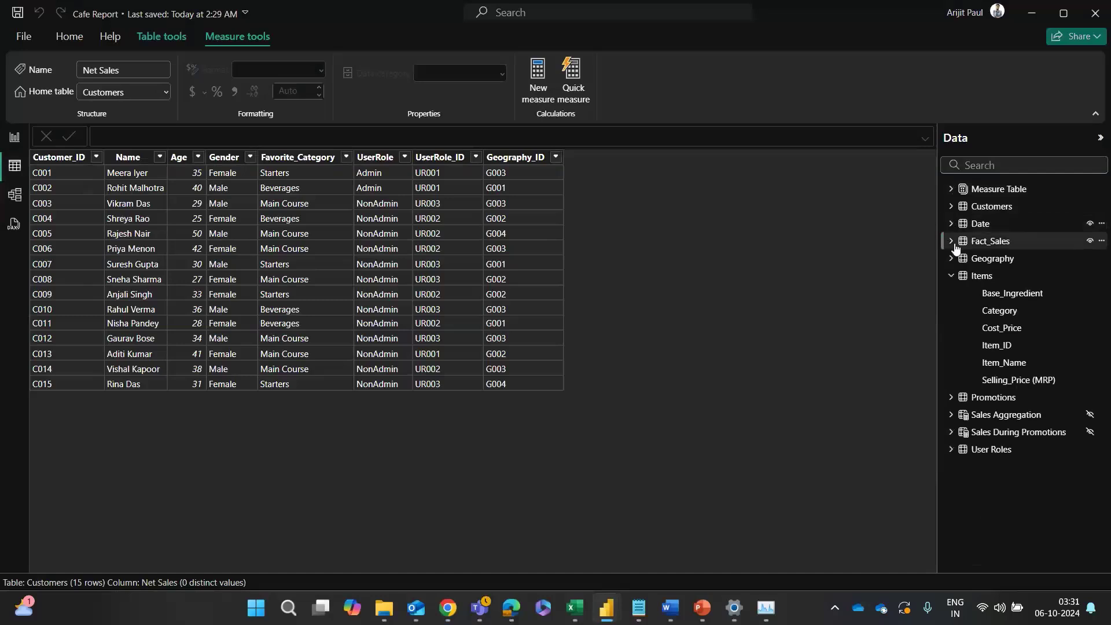
{"action": "left_click", "coordinate": [952, 276]}
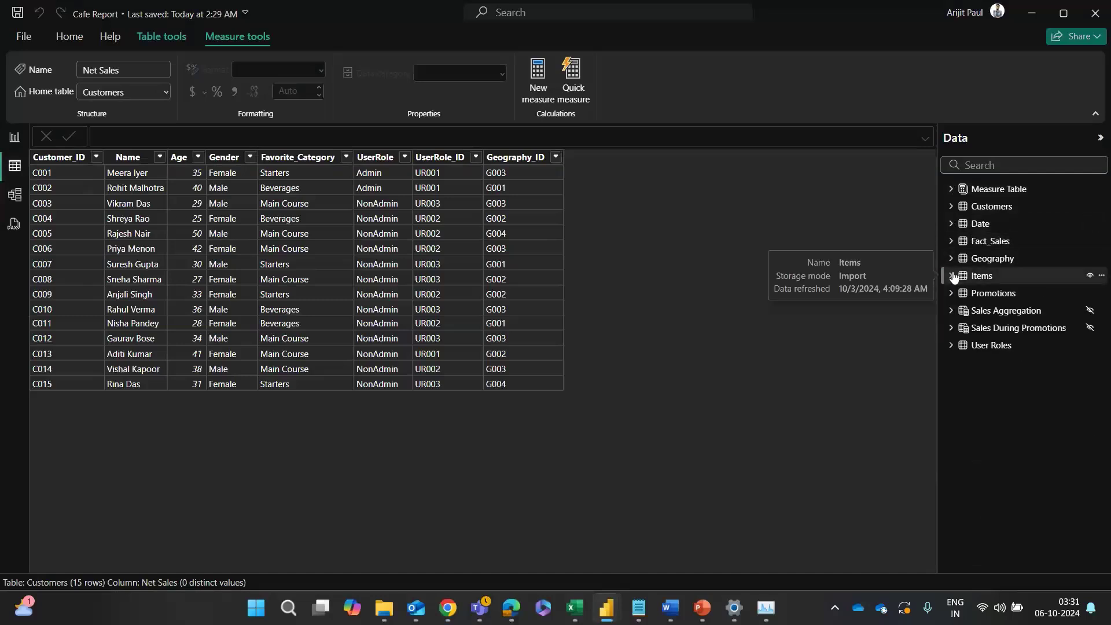
{"action": "left_click", "coordinate": [984, 262]}
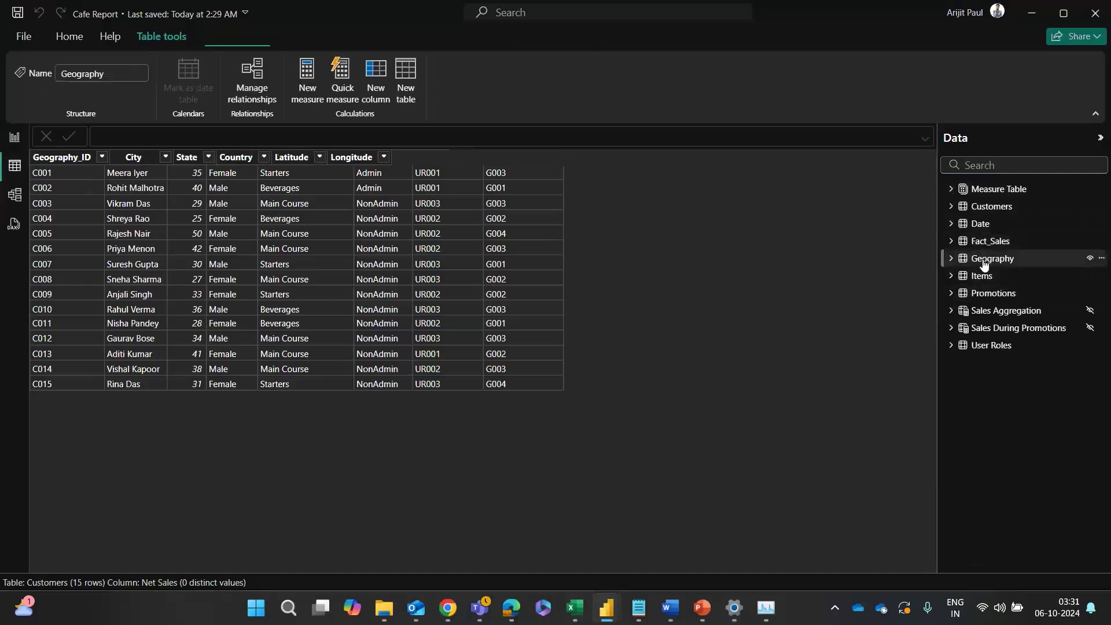
Step: Check the Latitude column's data type and data category against the ChatGPT recommendation in Chrome
{"action": "left_click", "coordinate": [306, 161]}
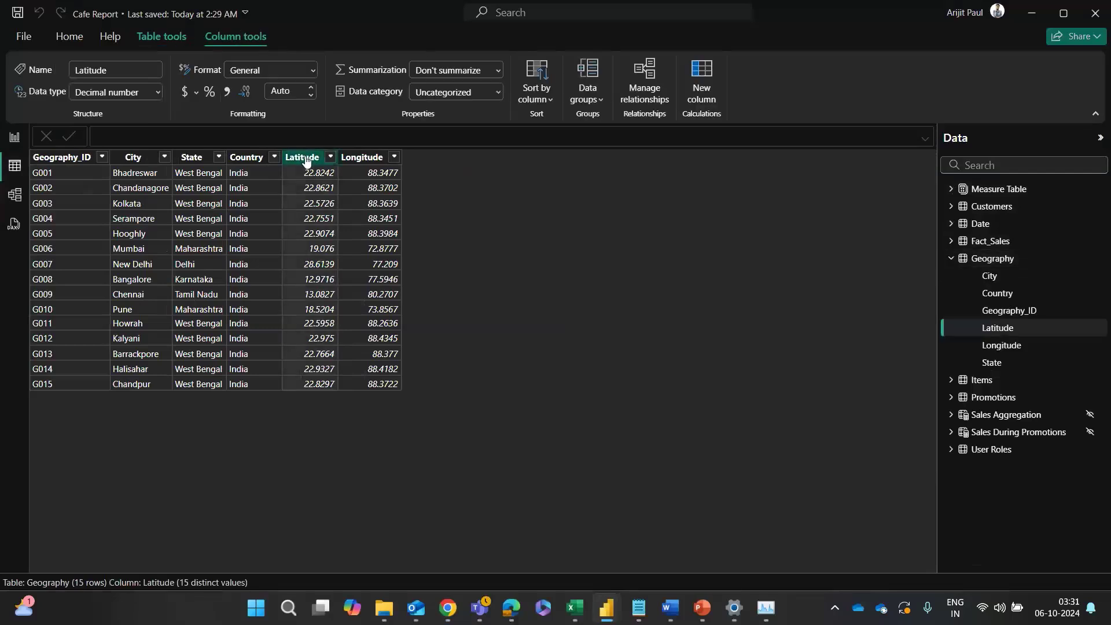
{"action": "left_click", "coordinate": [158, 94]}
{"action": "left_click", "coordinate": [447, 187]}
{"action": "key", "text": "alt+Tab"}
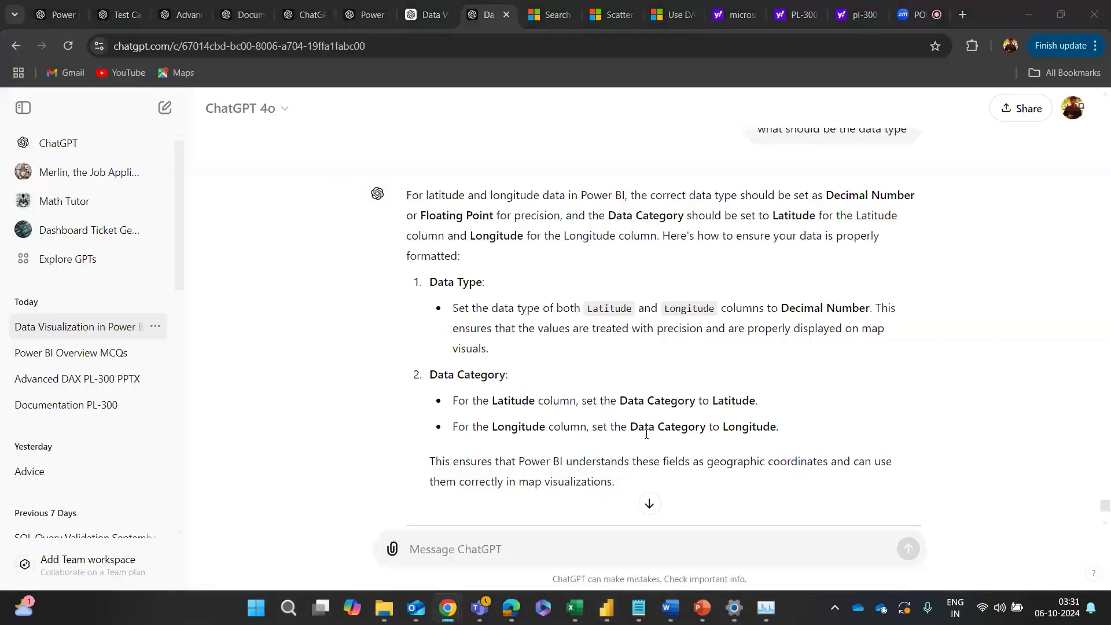
{"action": "key", "text": "alt+Tab"}
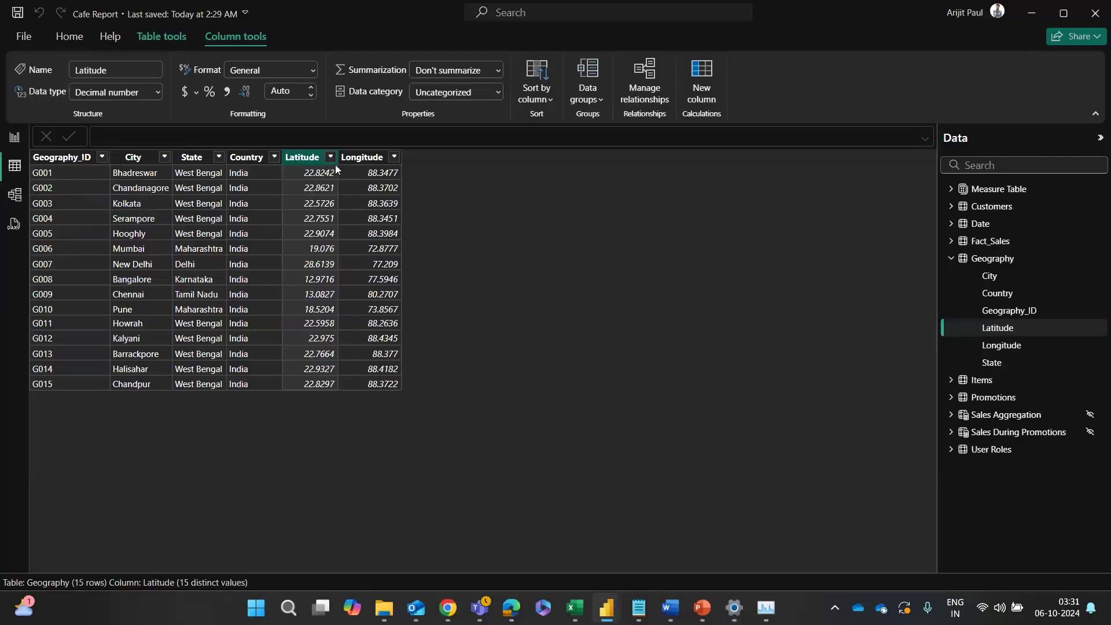
Step: On the Day 27 report page, place a copy of the lower Gross Profit card beneath it and remove the copy's Gross Profit field
{"action": "left_click", "coordinate": [15, 137]}
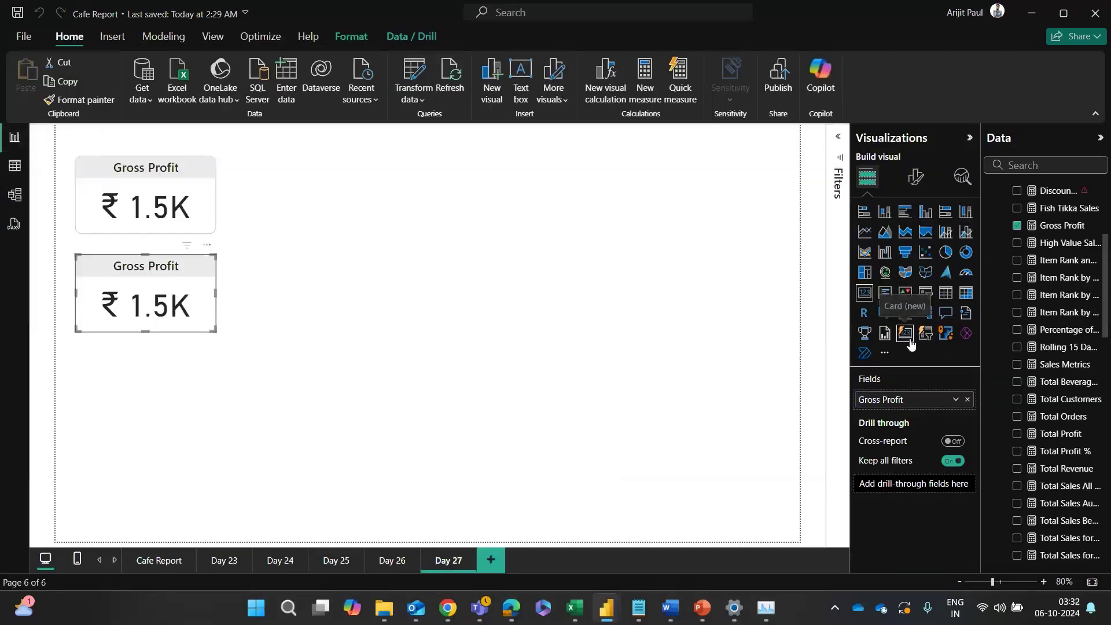
{"action": "left_click", "coordinate": [924, 275]}
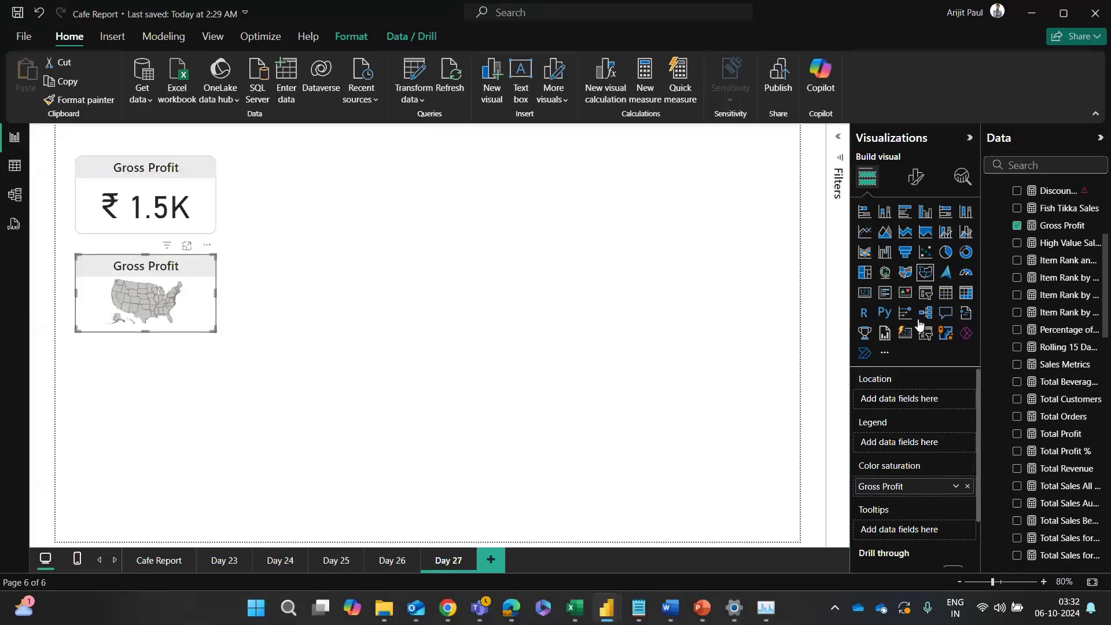
{"action": "left_click", "coordinate": [864, 293]}
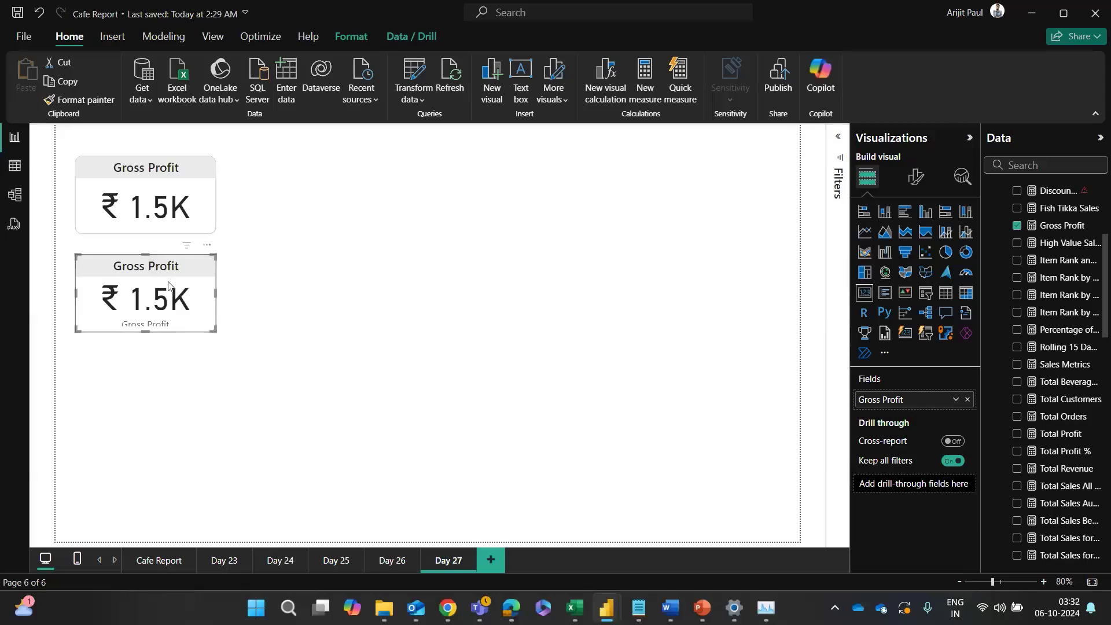
{"action": "key", "text": "ctrl+c"}
{"action": "key", "text": "ctrl+v"}
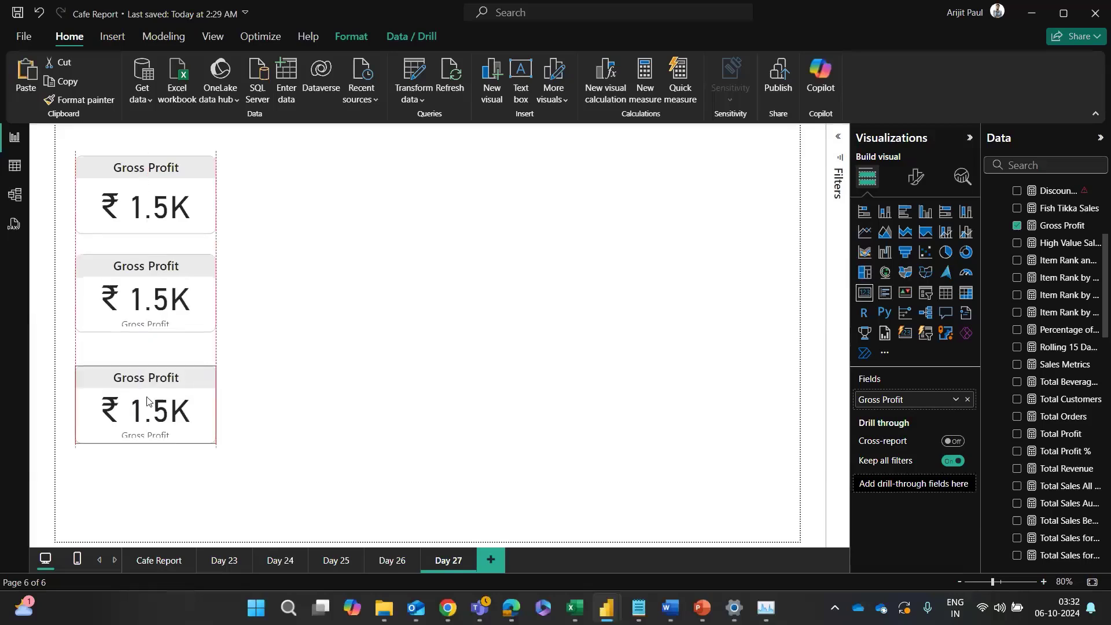
{"action": "left_click", "coordinate": [967, 399]}
{"action": "scroll", "coordinate": [1084, 430], "scroll_direction": "down", "scroll_amount": 15}
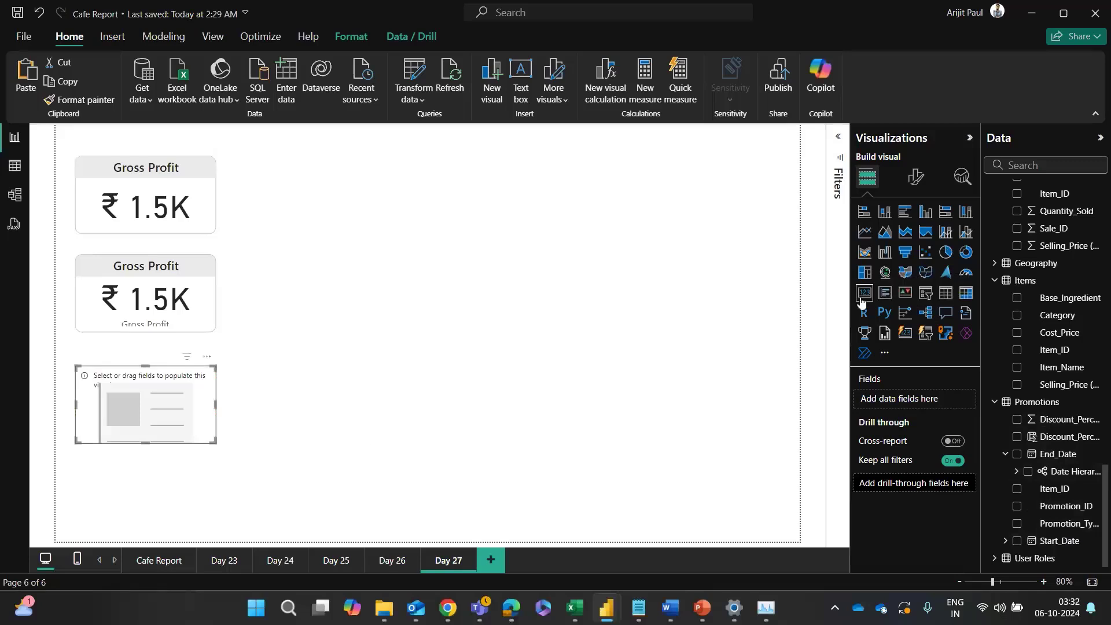
Step: Preview the empty visual as a treemap, map, filled map, shape map and Azure map, and convert it to an ArcGIS map
{"action": "left_click", "coordinate": [865, 272]}
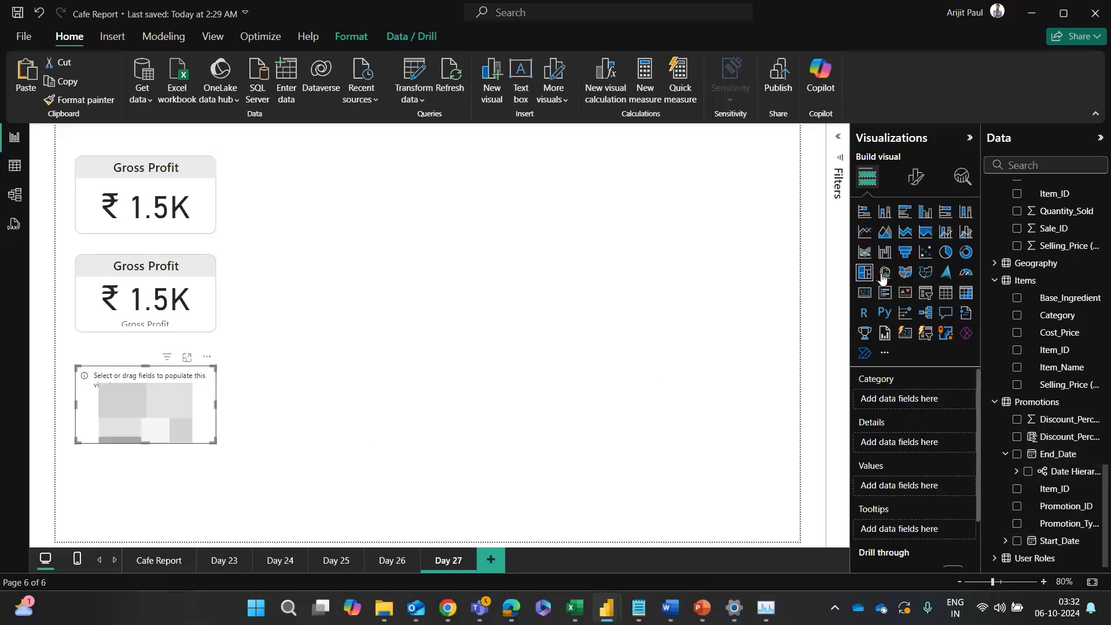
{"action": "left_click", "coordinate": [882, 277]}
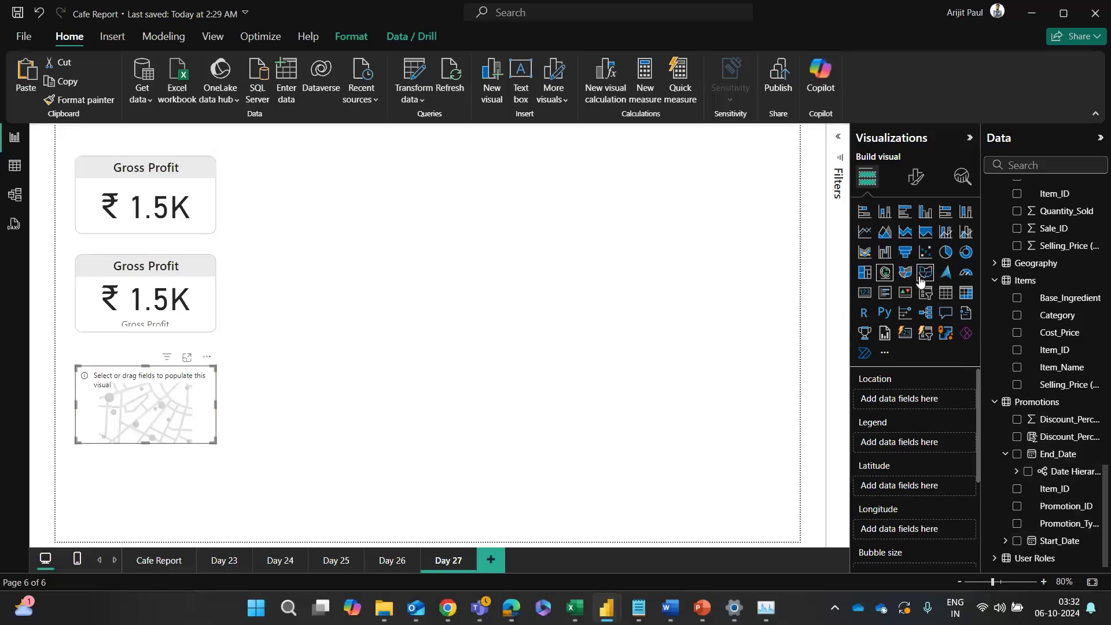
{"action": "left_click", "coordinate": [906, 273]}
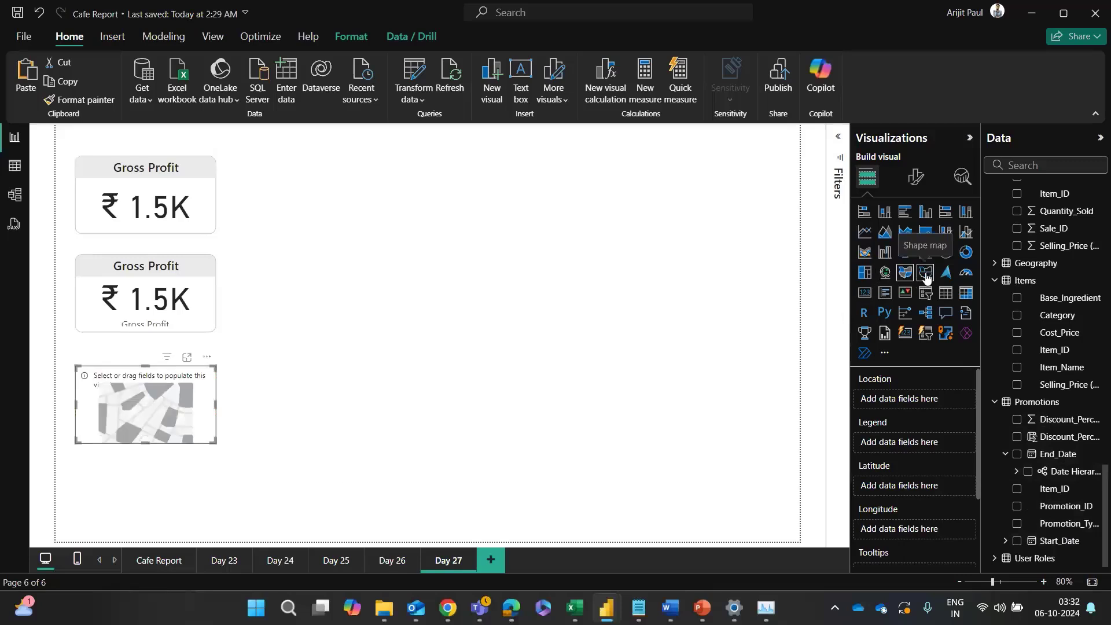
{"action": "left_click", "coordinate": [926, 275]}
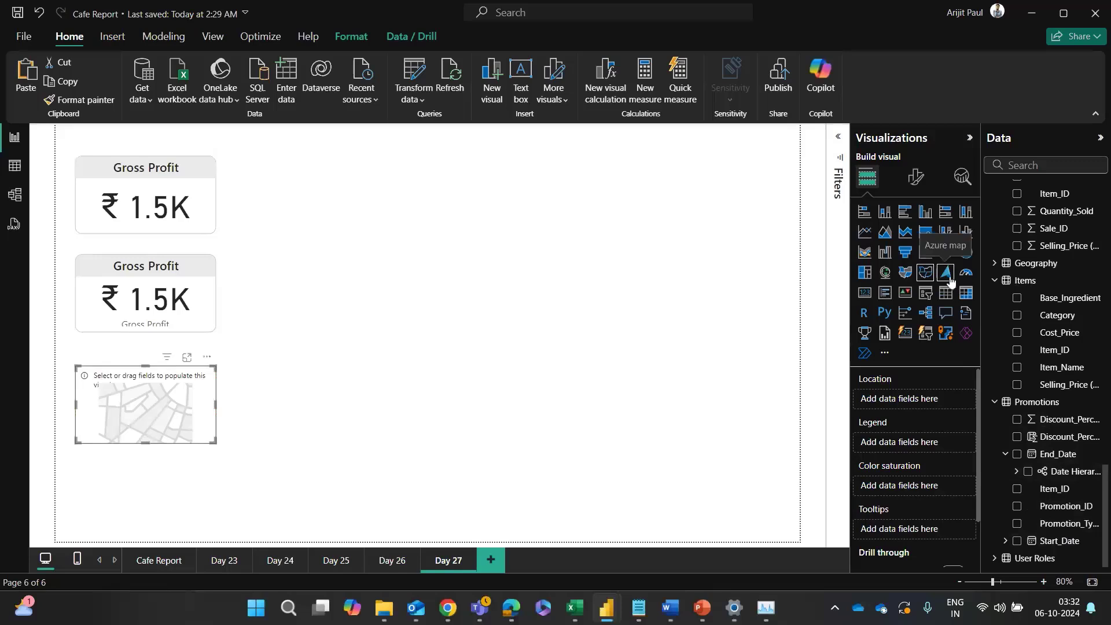
{"action": "left_click", "coordinate": [946, 274]}
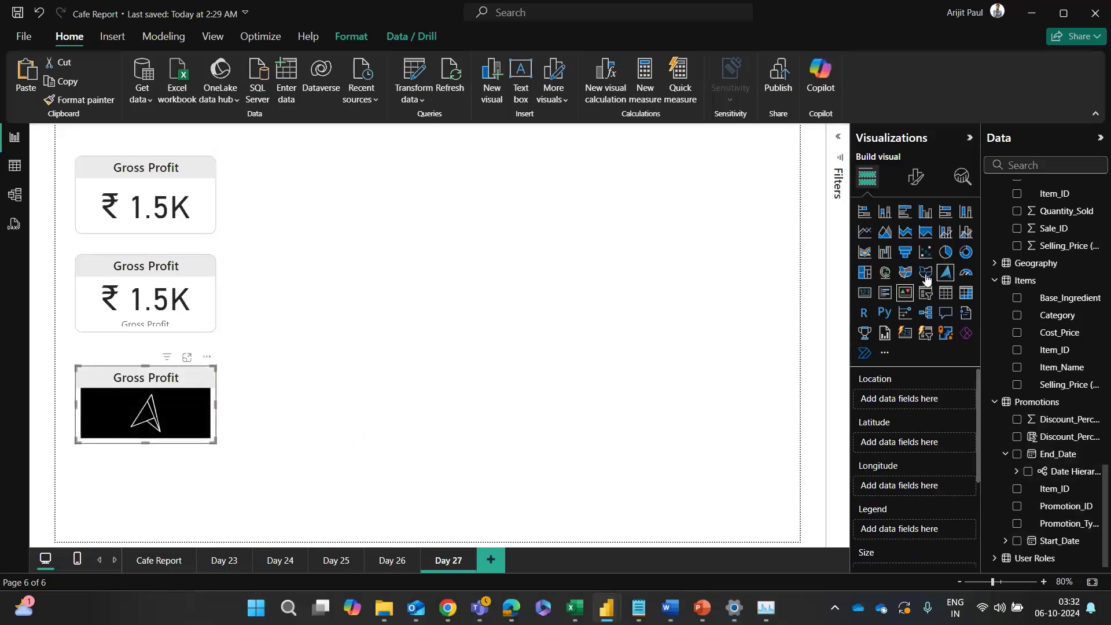
{"action": "left_click", "coordinate": [944, 334]}
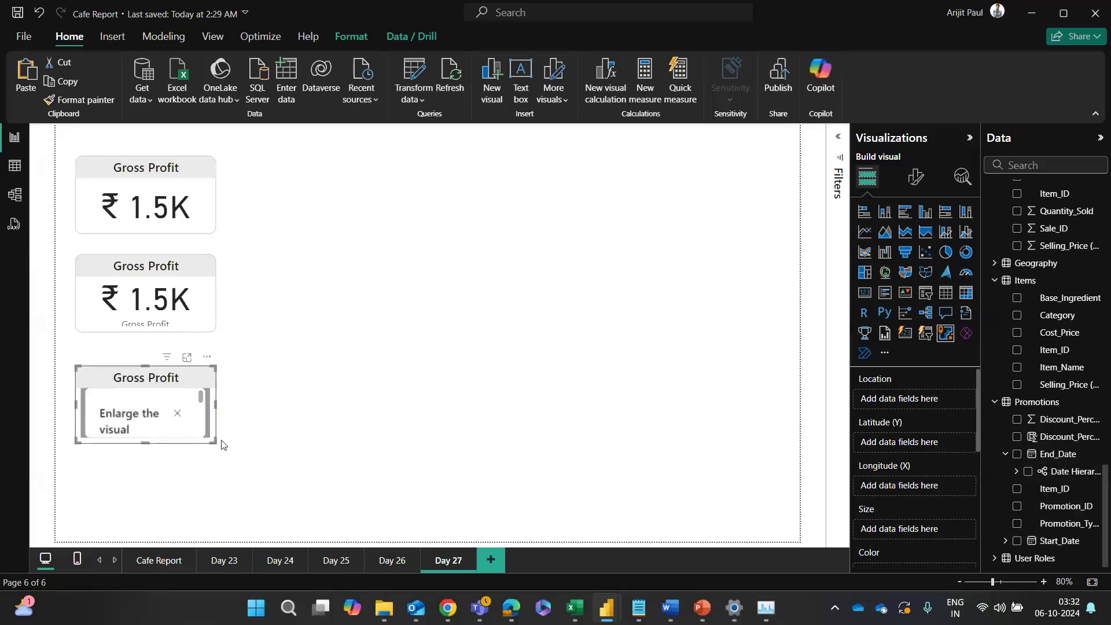
Step: Enlarge the ArcGIS map to span most of the page width below the two cards
{"action": "left_click", "coordinate": [218, 410]}
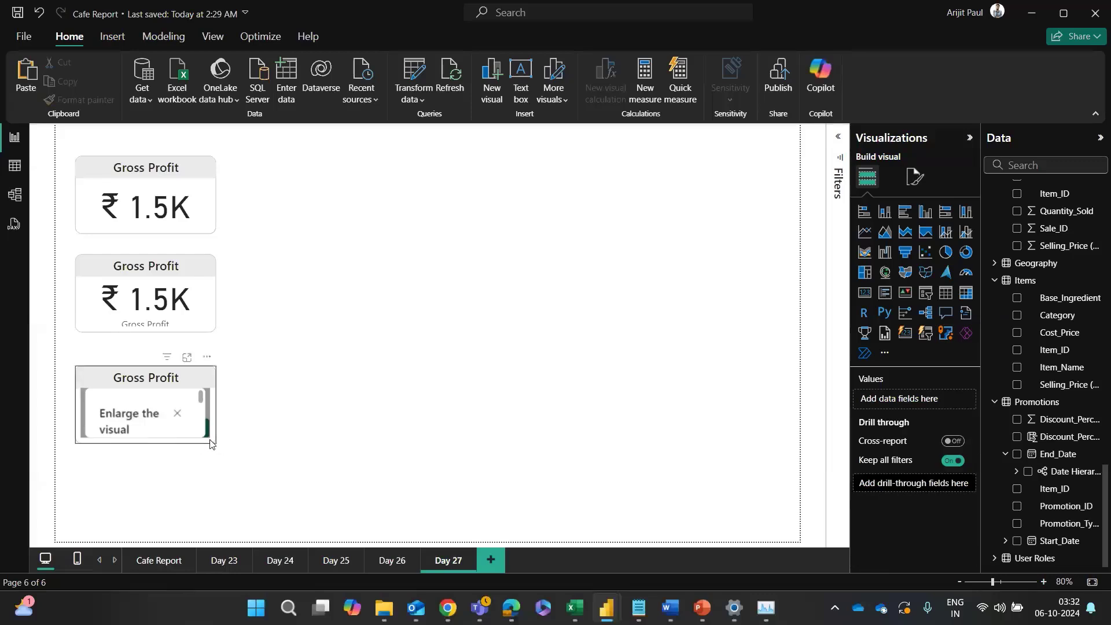
{"action": "left_click", "coordinate": [210, 443]}
{"action": "left_click_drag", "start_coordinate": [216, 445], "coordinate": [628, 544]}
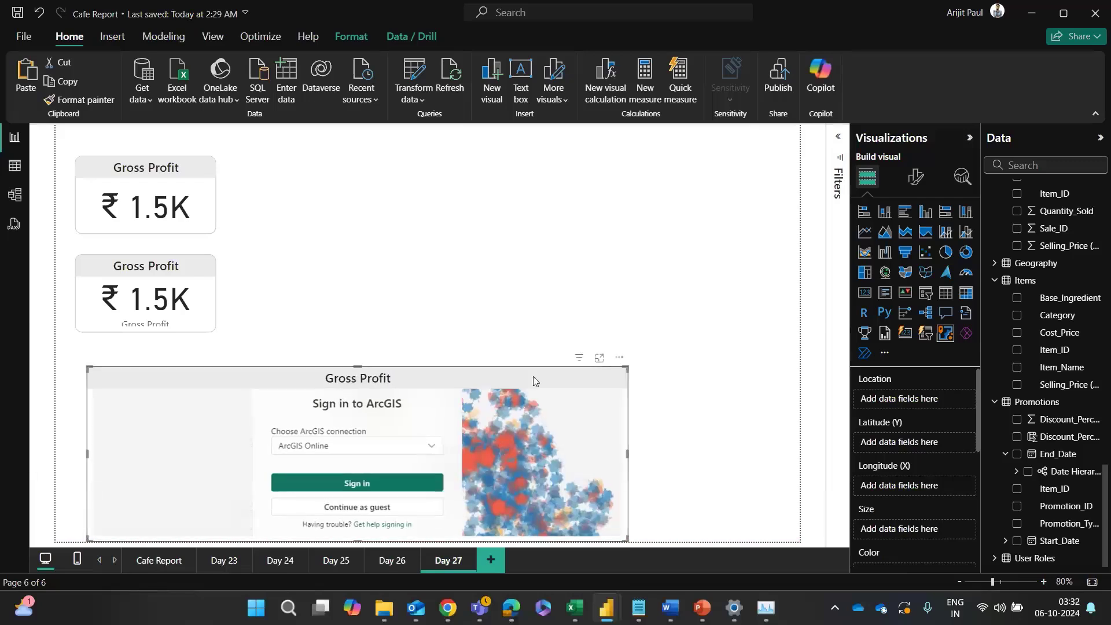
Step: Turn off the title of the ArcGIS map visual
{"action": "left_click", "coordinate": [915, 176]}
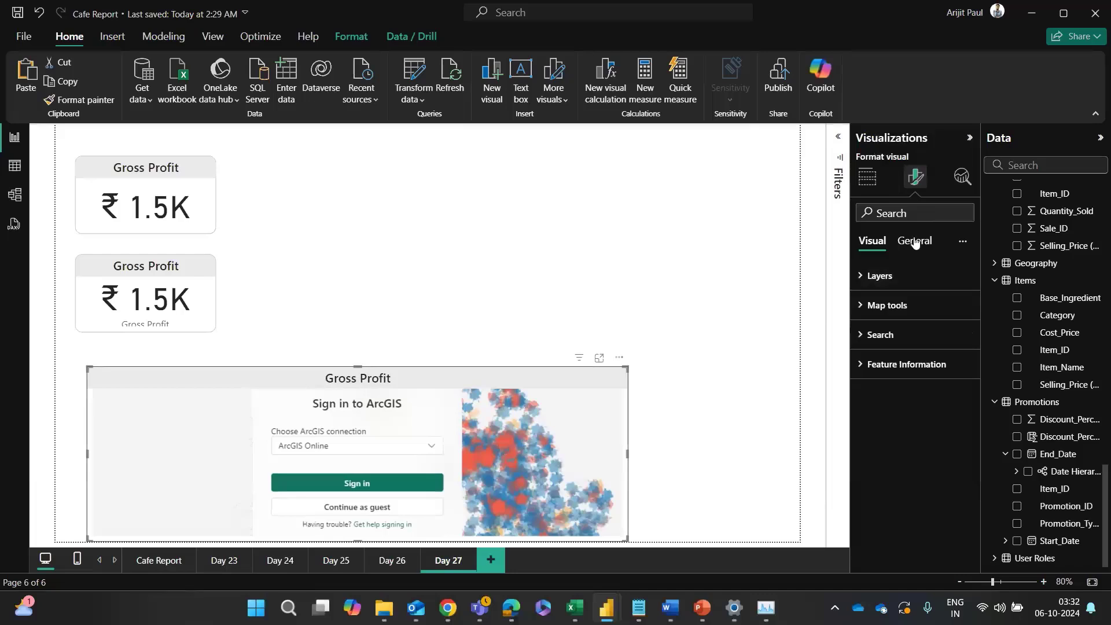
{"action": "left_click", "coordinate": [914, 242]}
{"action": "left_click", "coordinate": [962, 306]}
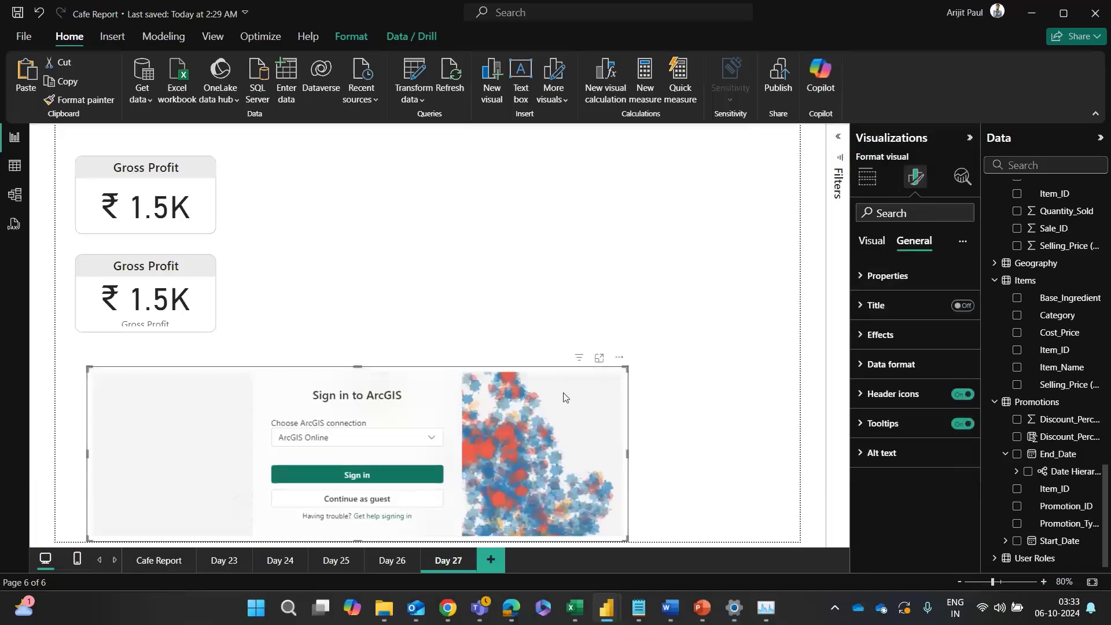
{"action": "left_click", "coordinate": [667, 439]}
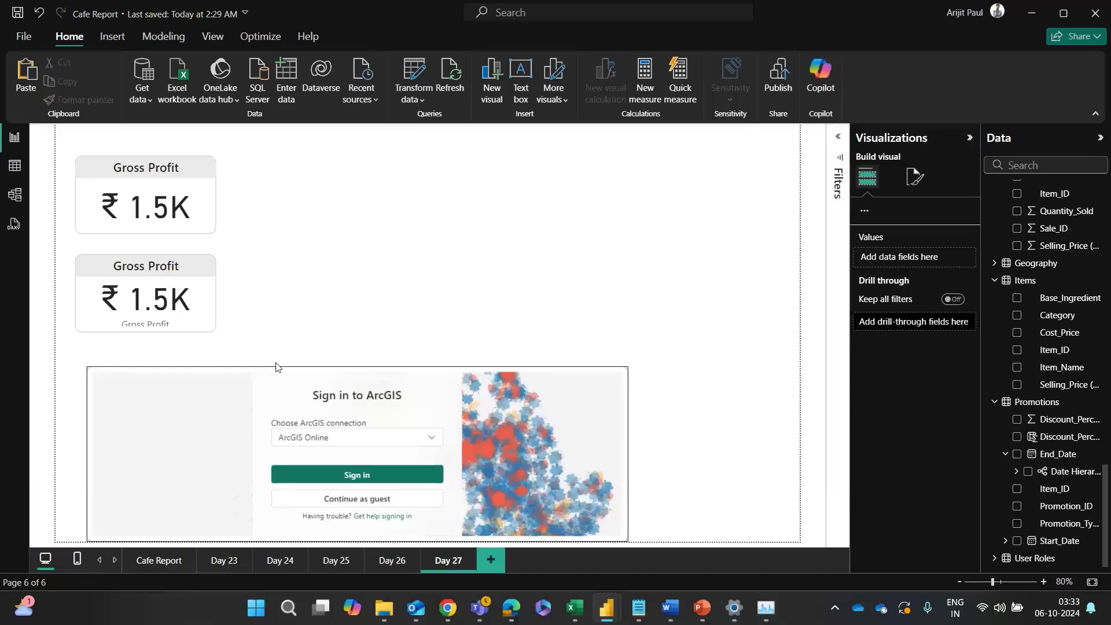
{"action": "left_click", "coordinate": [133, 381]}
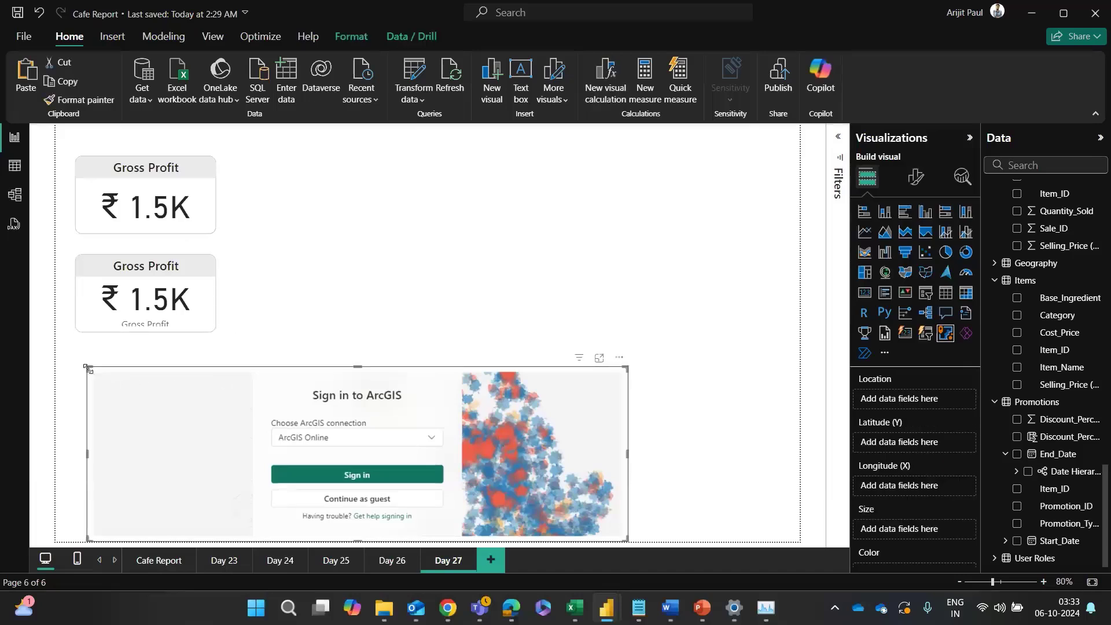
Step: Resize the ArcGIS map and place it beside the two Gross Profit cards, near the page's right edge
{"action": "left_click_drag", "start_coordinate": [87, 368], "coordinate": [284, 300]}
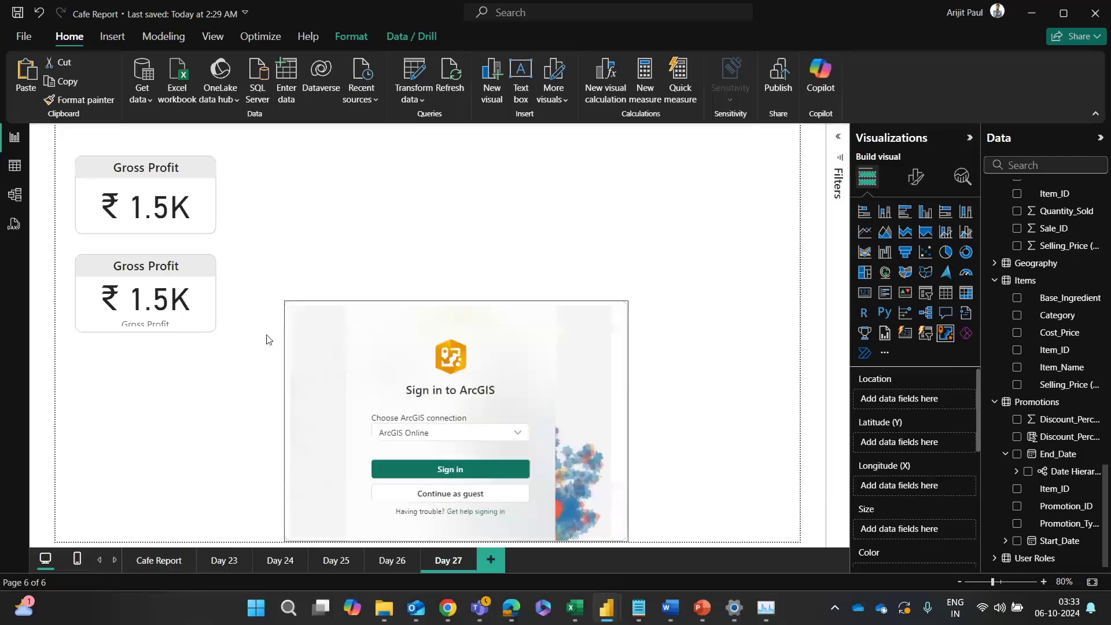
{"action": "left_click_drag", "start_coordinate": [266, 339], "coordinate": [250, 370]}
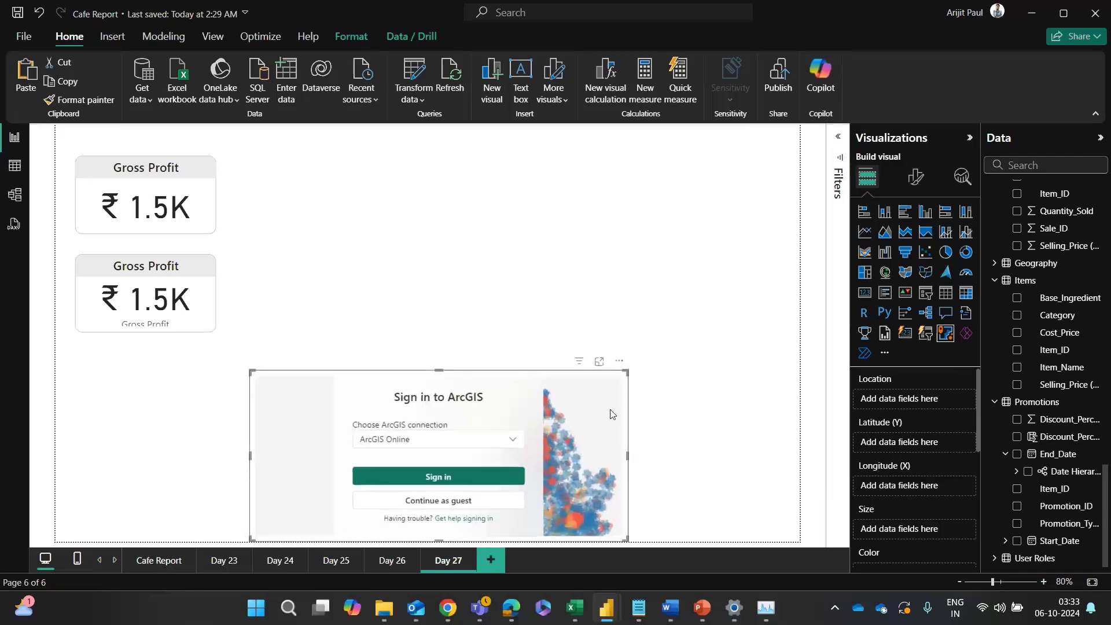
{"action": "left_click_drag", "start_coordinate": [626, 370], "coordinate": [684, 359]}
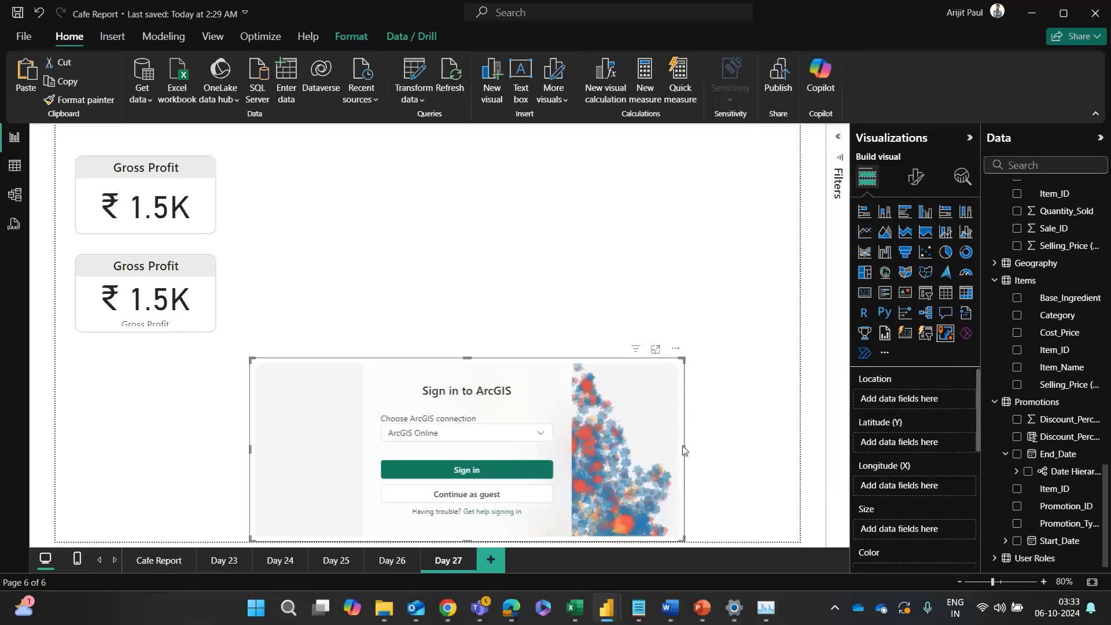
{"action": "left_click_drag", "start_coordinate": [684, 457], "coordinate": [783, 249]}
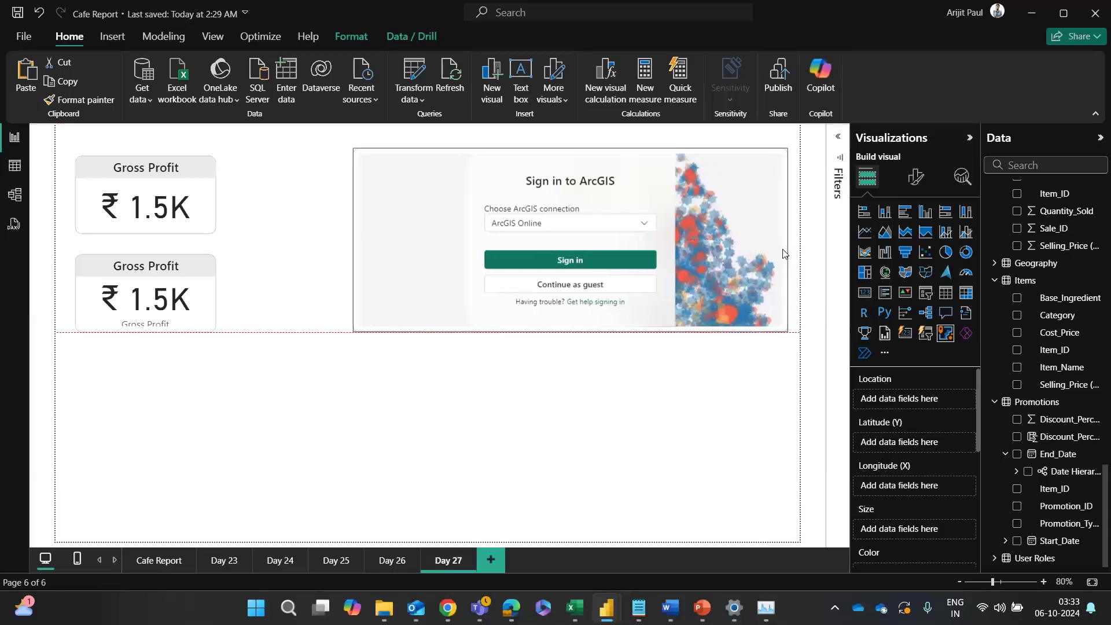
Step: Use the ArcGIS Online connection for the map and assign the Geography table's City field as its location
{"action": "left_click", "coordinate": [523, 225]}
{"action": "left_click", "coordinate": [527, 249]}
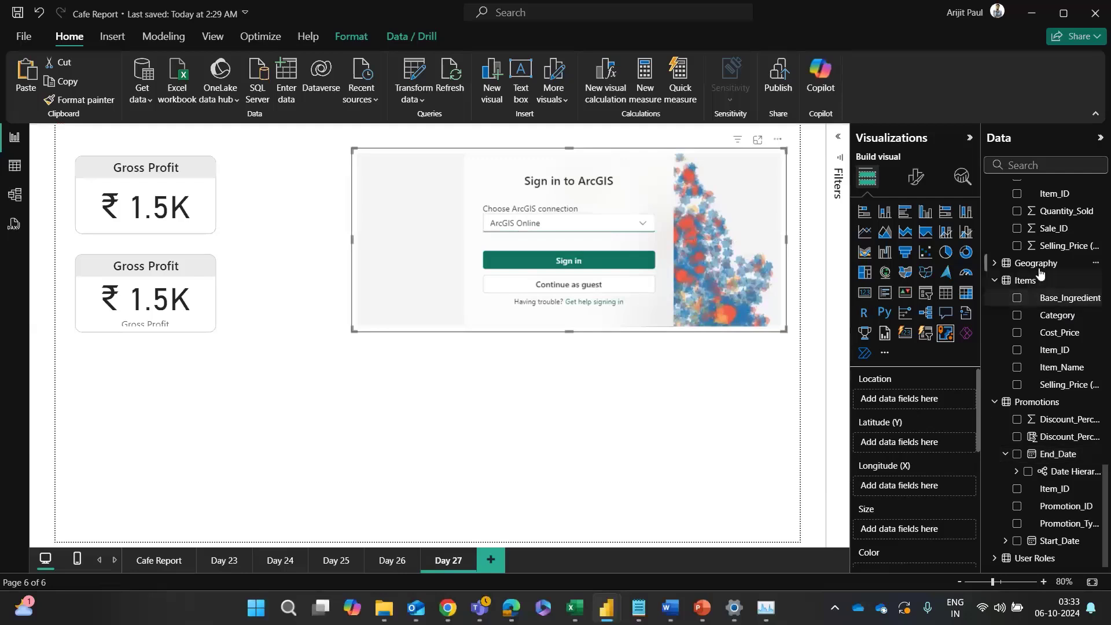
{"action": "left_click", "coordinate": [996, 263]}
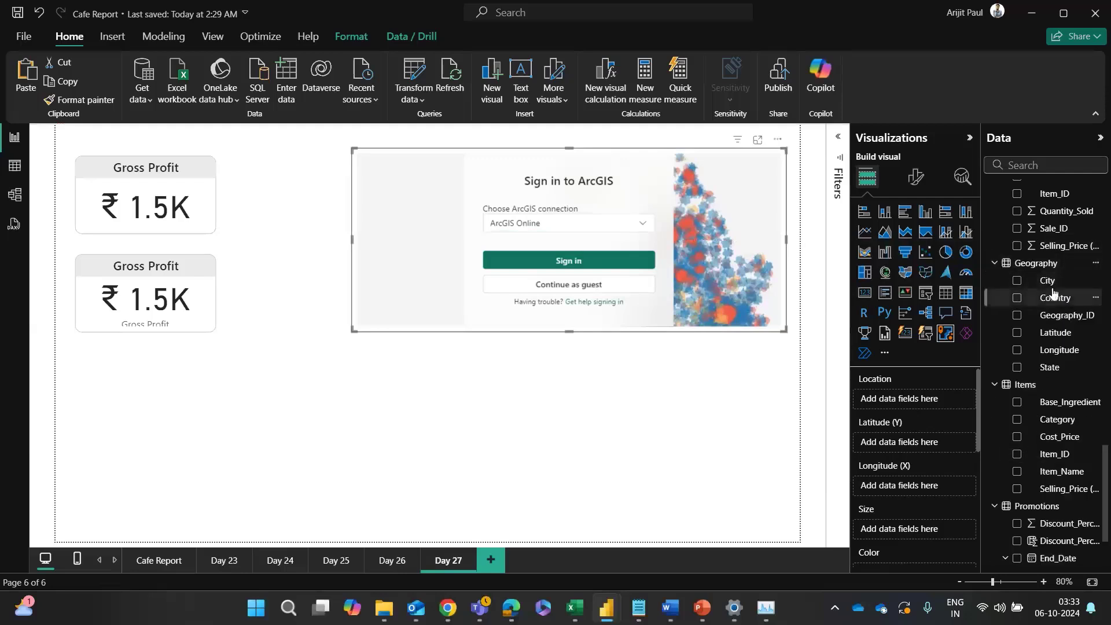
{"action": "left_click_drag", "start_coordinate": [1053, 285], "coordinate": [938, 405]}
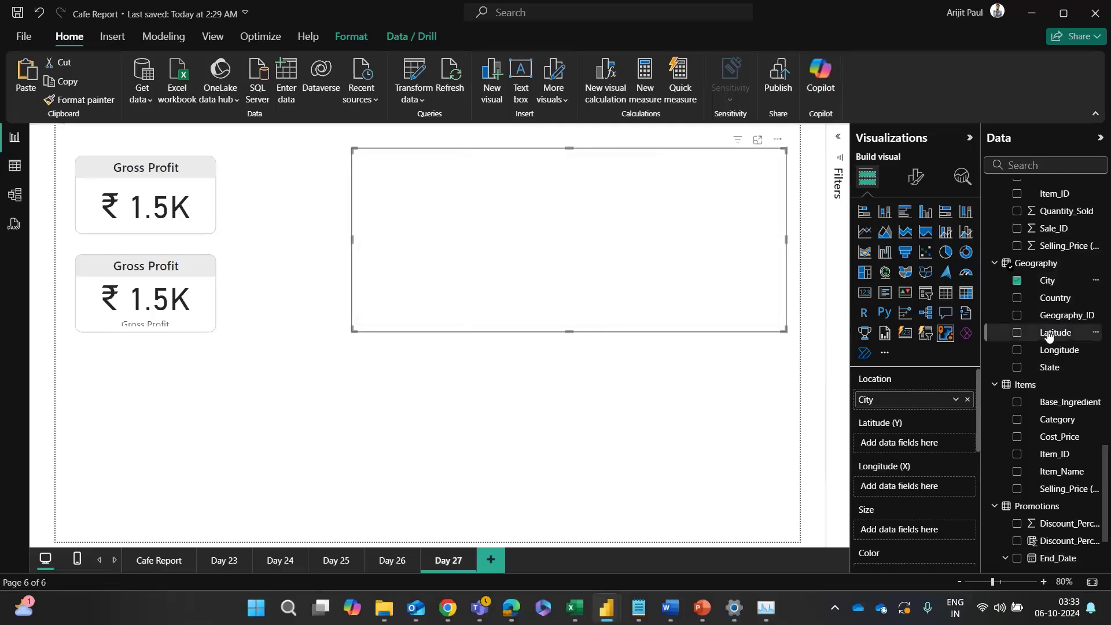
Step: Try Latitude, set to Don't summarize, and Longitude as the ArcGIS map's coordinates, and remove both fields again
{"action": "left_click_drag", "start_coordinate": [983, 395], "coordinate": [911, 442]}
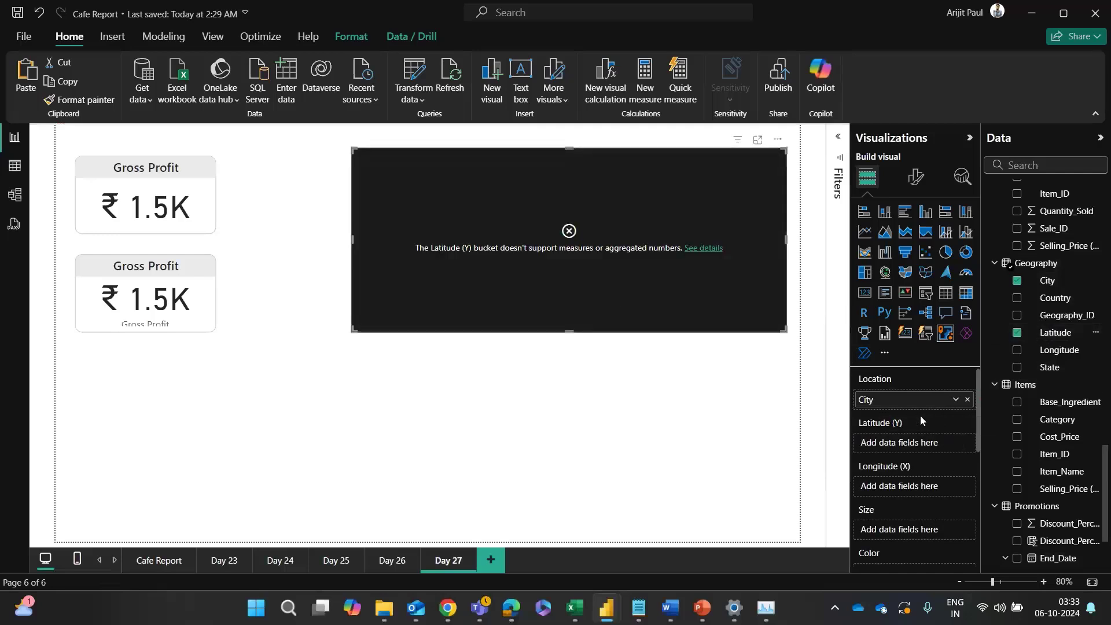
{"action": "left_click_drag", "start_coordinate": [1055, 332], "coordinate": [919, 445]}
{"action": "left_click_drag", "start_coordinate": [1059, 350], "coordinate": [932, 487]}
{"action": "right_click", "coordinate": [894, 445]}
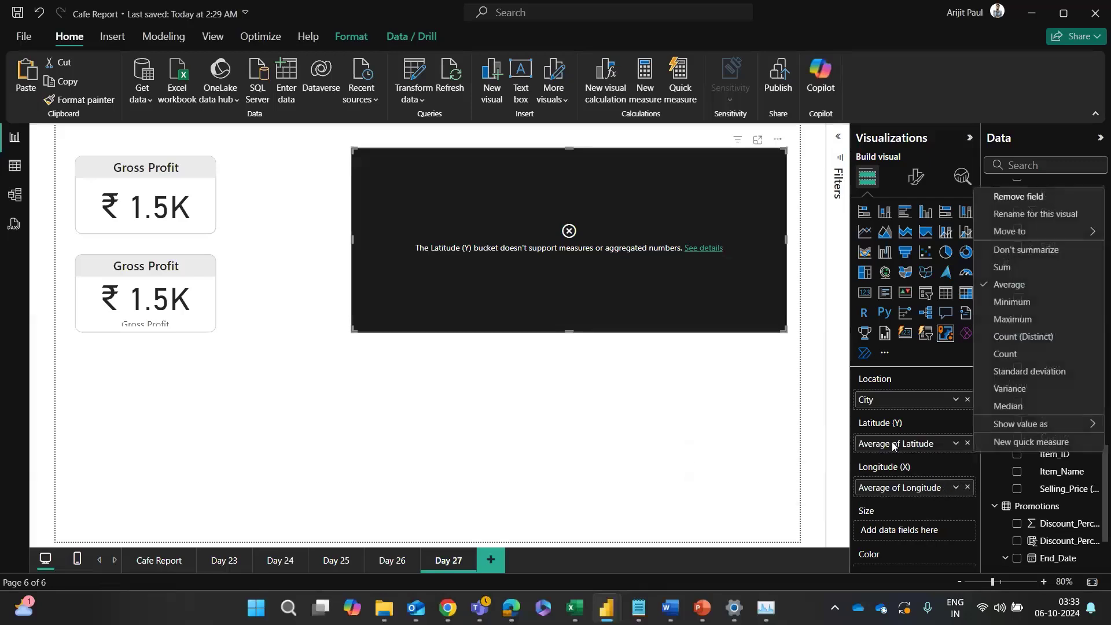
{"action": "left_click", "coordinate": [1025, 250]}
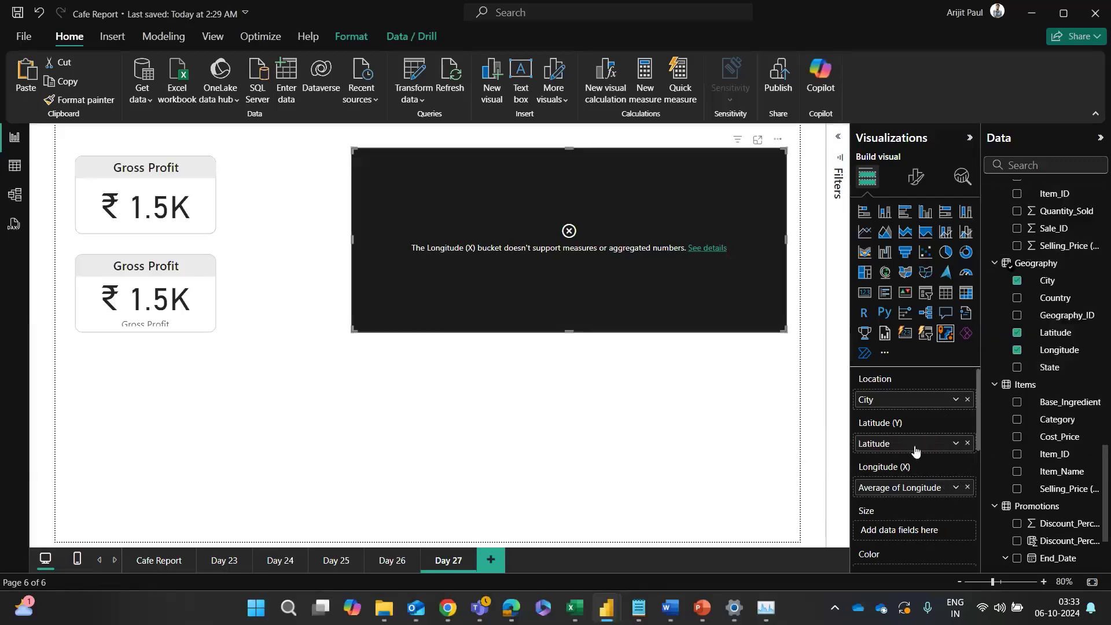
{"action": "right_click", "coordinate": [912, 489]}
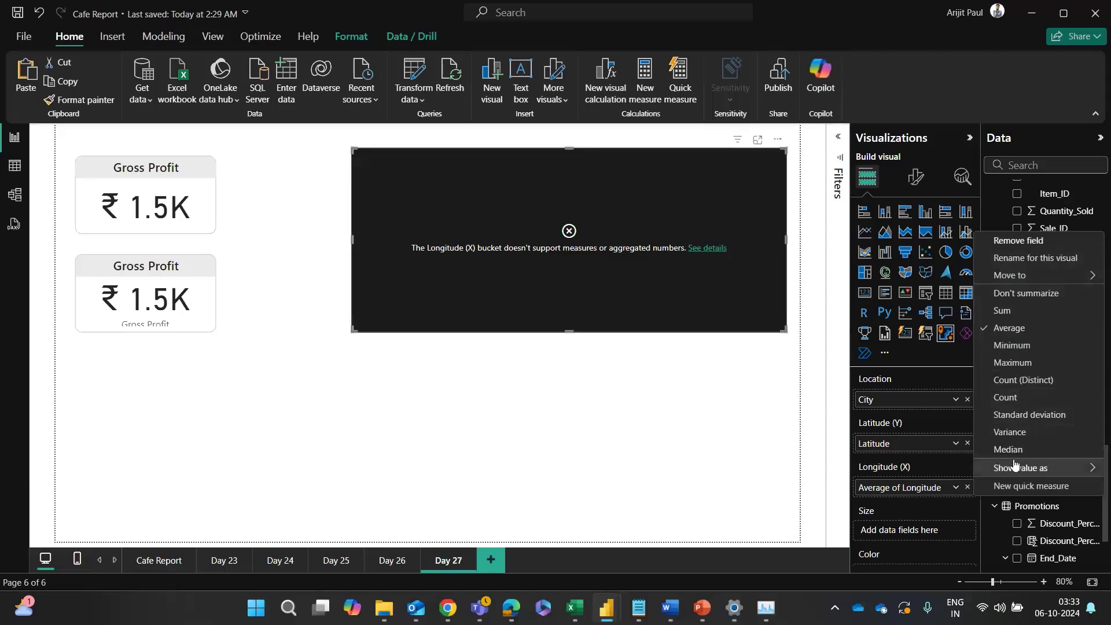
{"action": "left_click", "coordinate": [819, 467]}
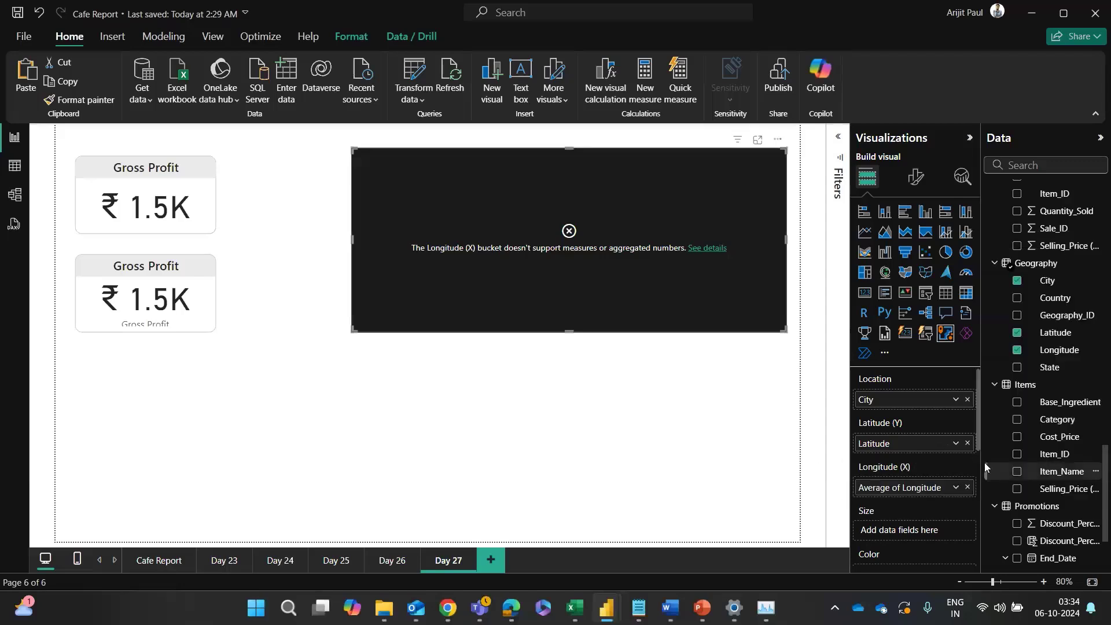
{"action": "left_click", "coordinate": [967, 443]}
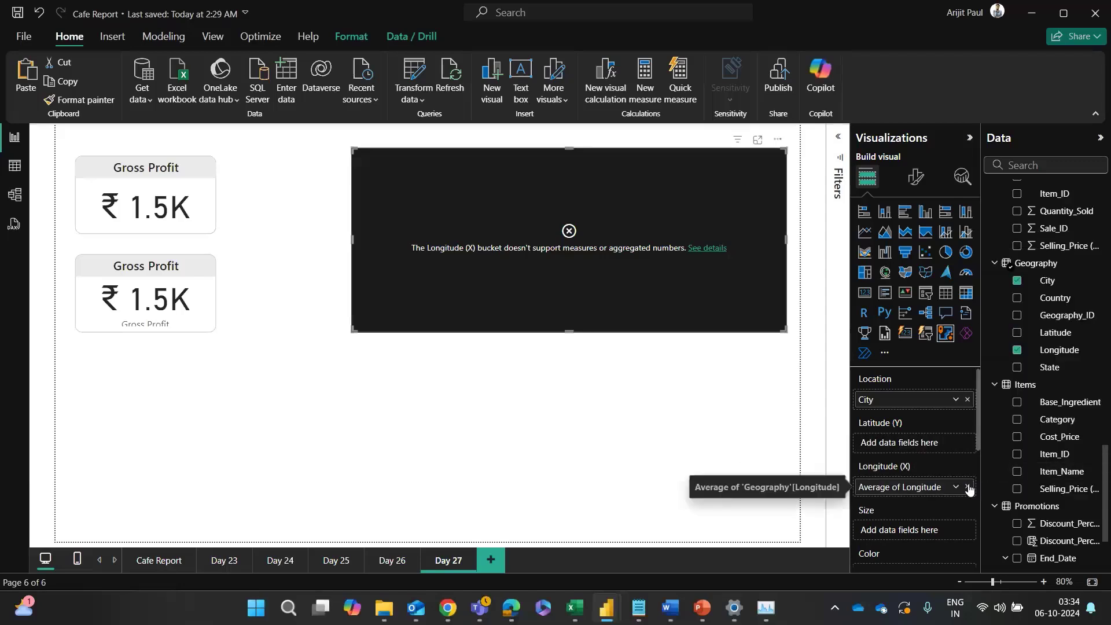
{"action": "left_click", "coordinate": [967, 486]}
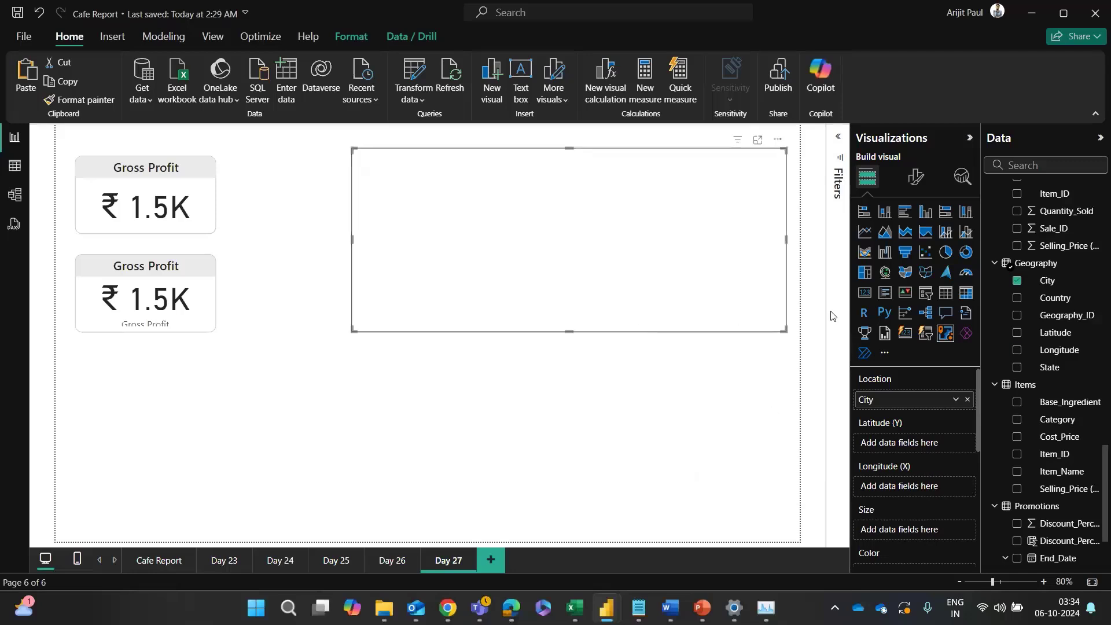
Step: Preview the visual as a shape map and a filled map, and try Country as the shape map's legend
{"action": "left_click", "coordinate": [925, 272]}
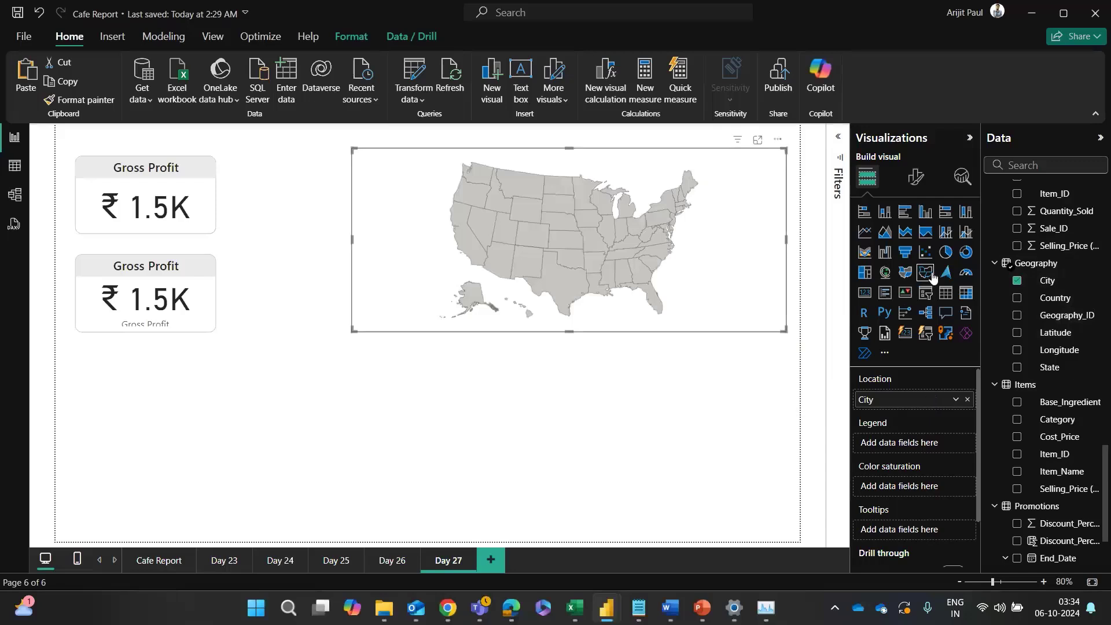
{"action": "left_click", "coordinate": [906, 273]}
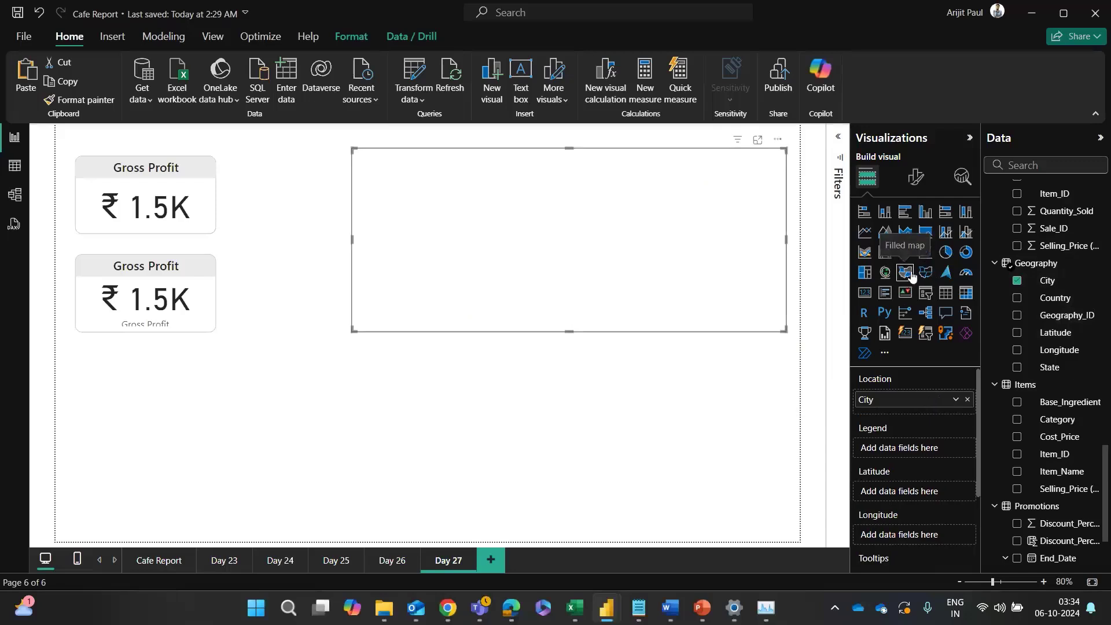
{"action": "left_click", "coordinate": [925, 272]}
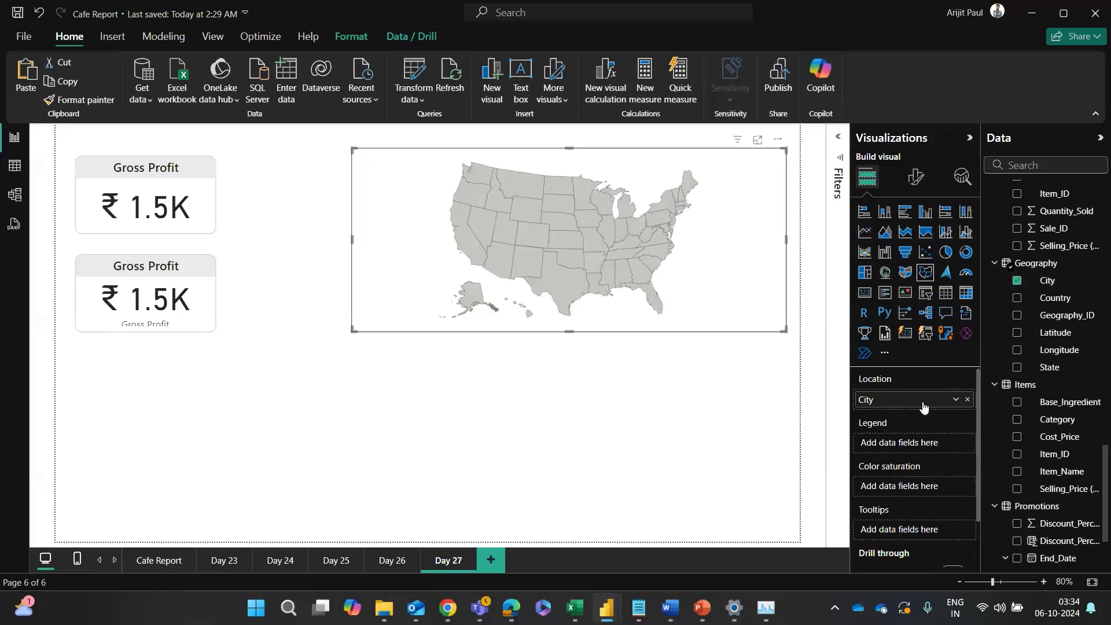
{"action": "left_click_drag", "start_coordinate": [1024, 298], "coordinate": [923, 442]}
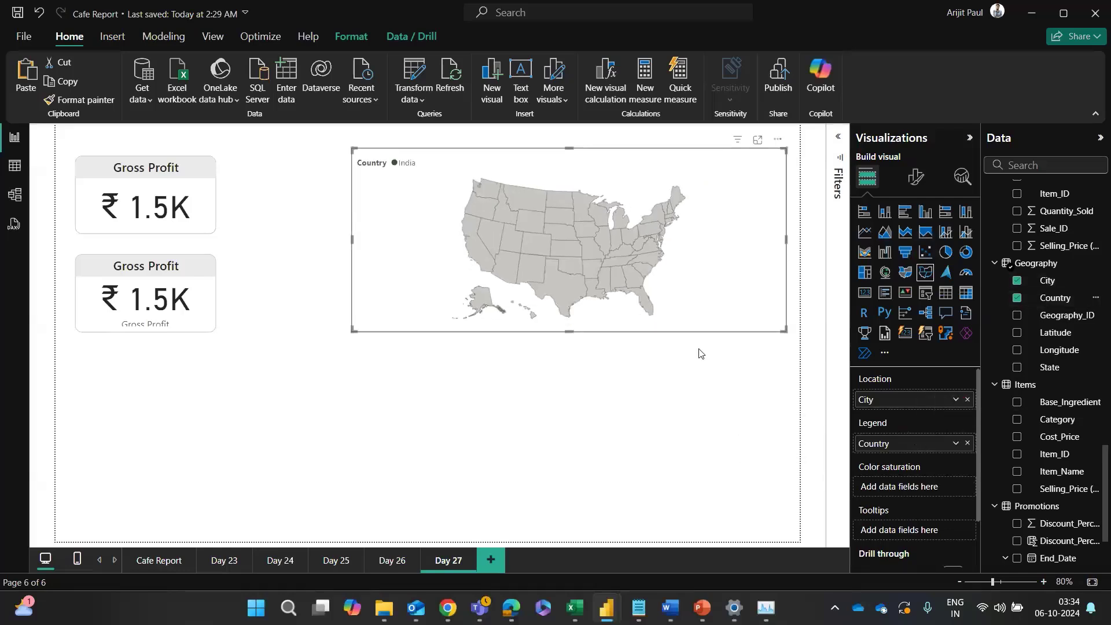
{"action": "left_click", "coordinate": [966, 443]}
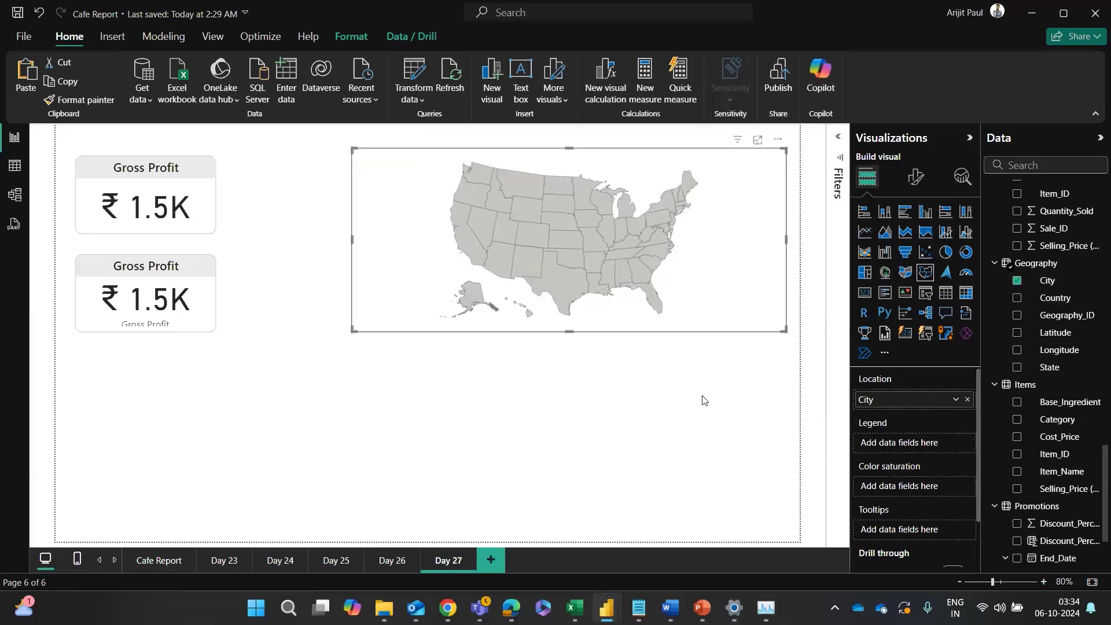
Step: Check the ChatGPT answer in Chrome for the data type and data category of the Latitude and Longitude columns, and return to Power BI
{"action": "key", "text": "alt+Tab"}
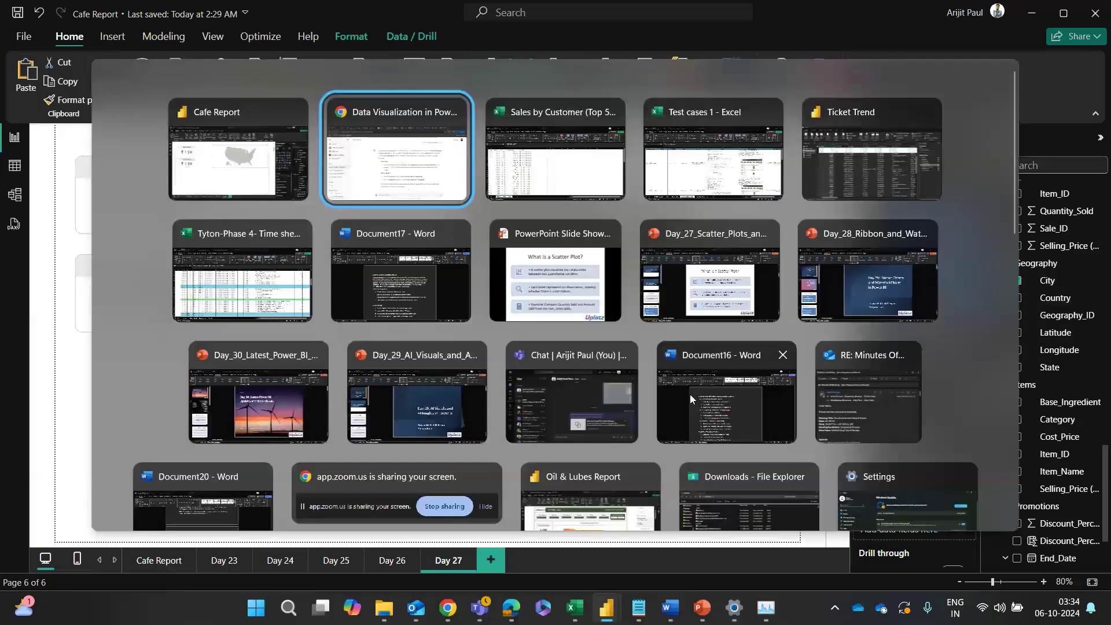
{"action": "scroll", "coordinate": [547, 487], "scroll_direction": "down", "scroll_amount": 3}
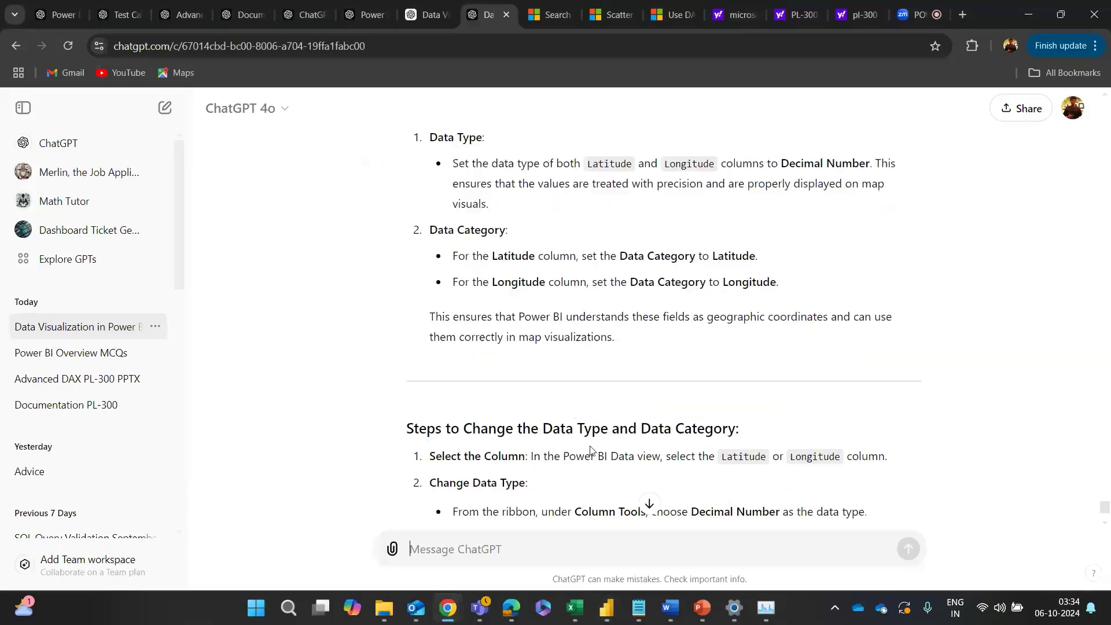
{"action": "scroll", "coordinate": [590, 450], "scroll_direction": "down", "scroll_amount": 1}
{"action": "key", "text": "alt+Tab"}
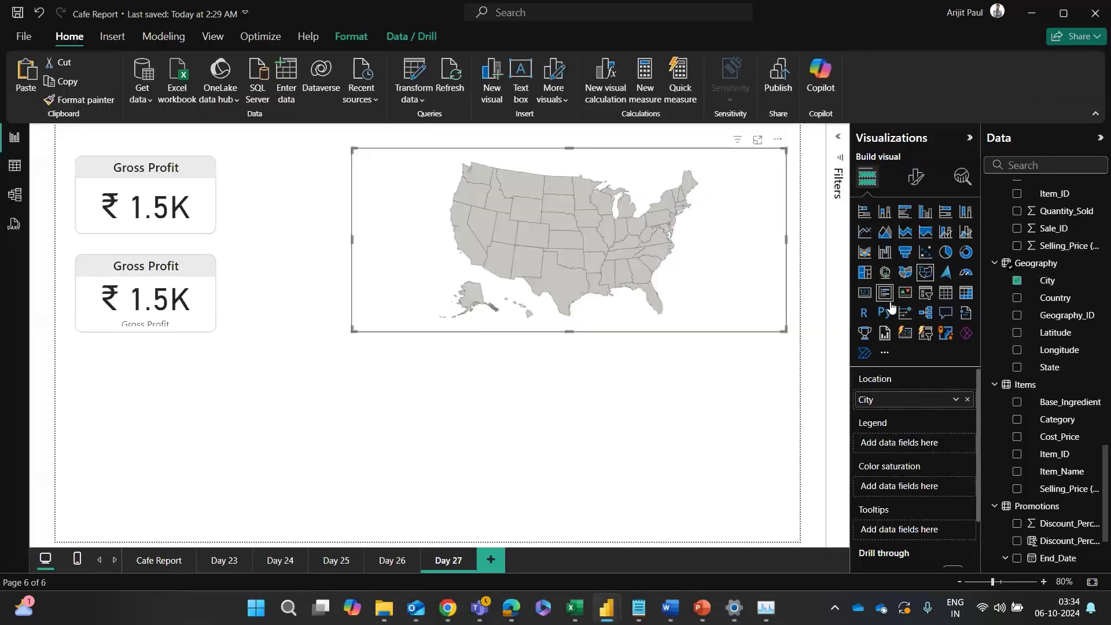
Step: Preview the visual as slicers, convert it back to an ArcGIS map, and examine the area around India
{"action": "left_click", "coordinate": [925, 293]}
{"action": "left_click", "coordinate": [925, 335]}
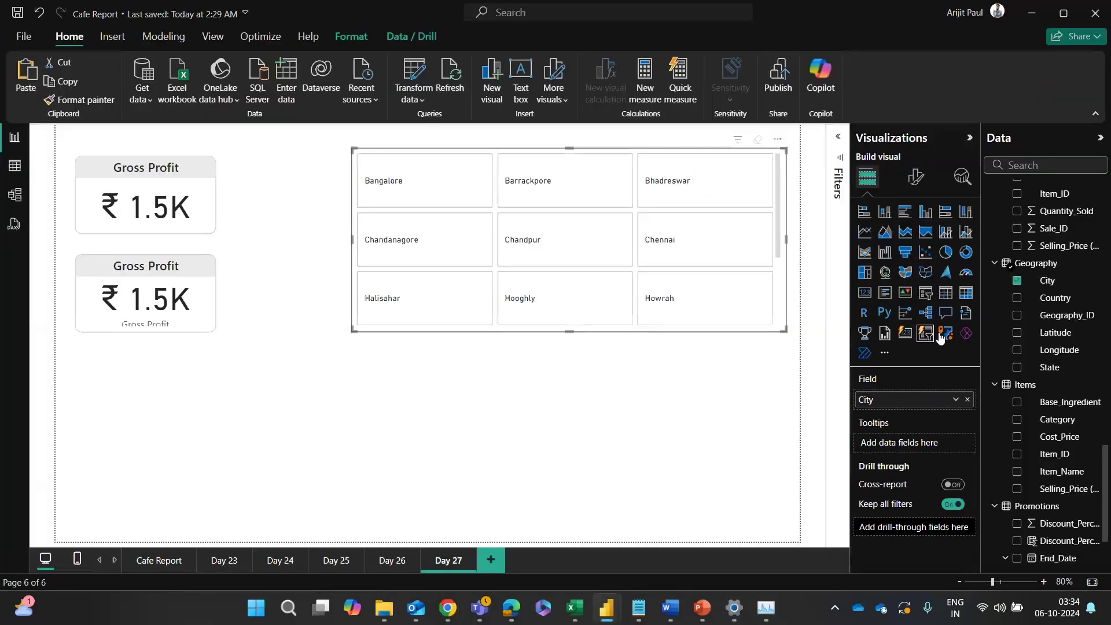
{"action": "left_click", "coordinate": [940, 336]}
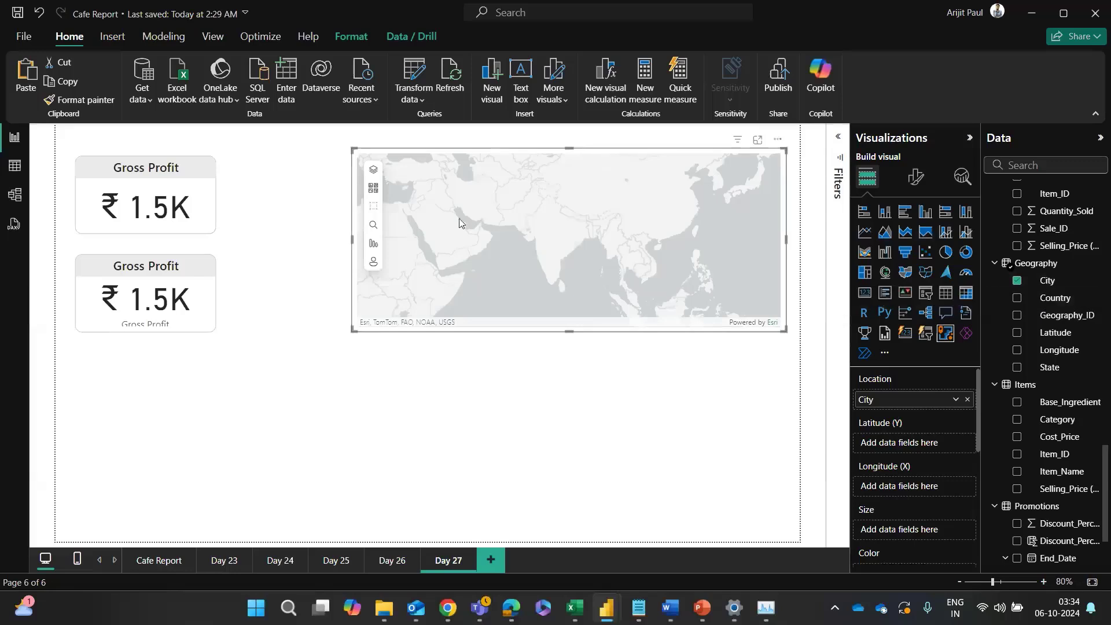
{"action": "scroll", "coordinate": [563, 231], "scroll_direction": "up", "scroll_amount": 2}
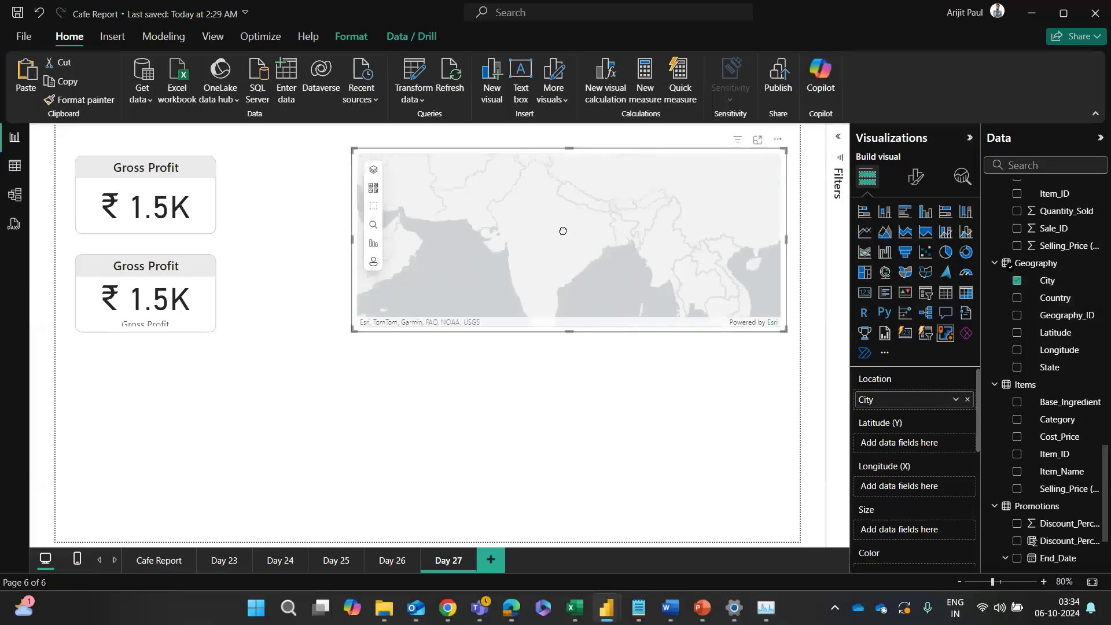
{"action": "scroll", "coordinate": [563, 231], "scroll_direction": "down", "scroll_amount": 2}
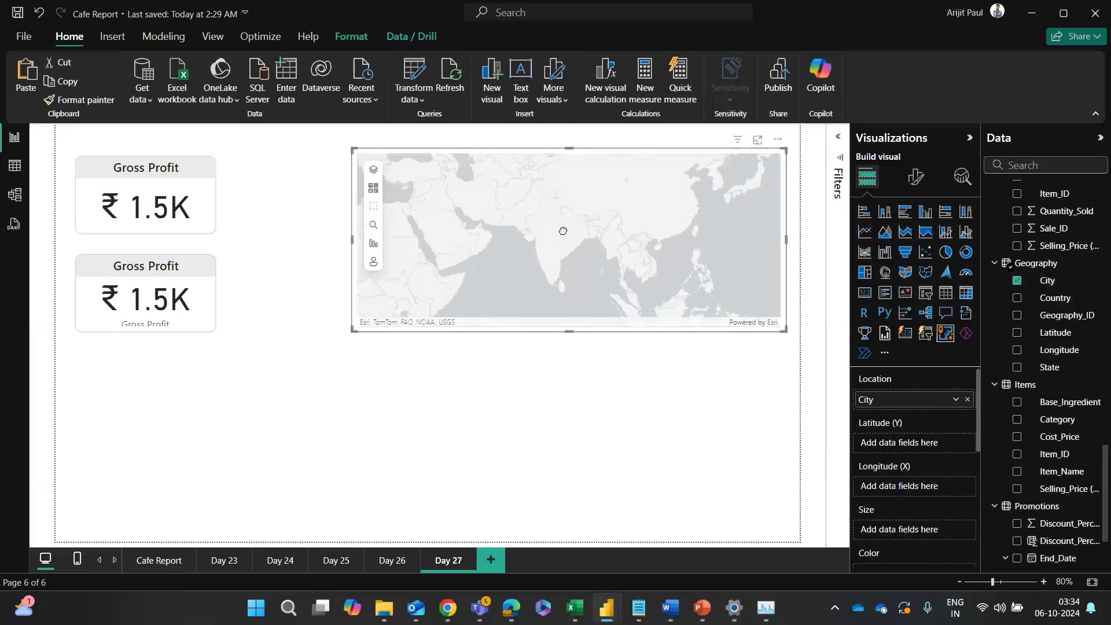
{"action": "scroll", "coordinate": [563, 231], "scroll_direction": "up", "scroll_amount": 2}
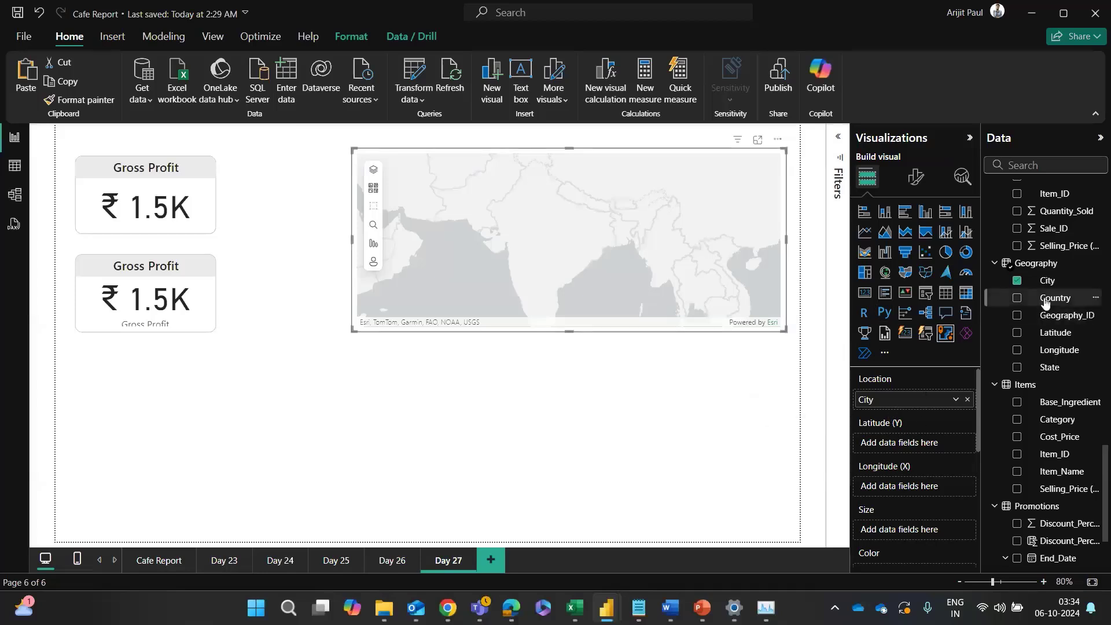
Step: Try the Country field and the Latitude field in turn as the map's Latitude (Y), removing each again
{"action": "left_click_drag", "start_coordinate": [1045, 302], "coordinate": [906, 443]}
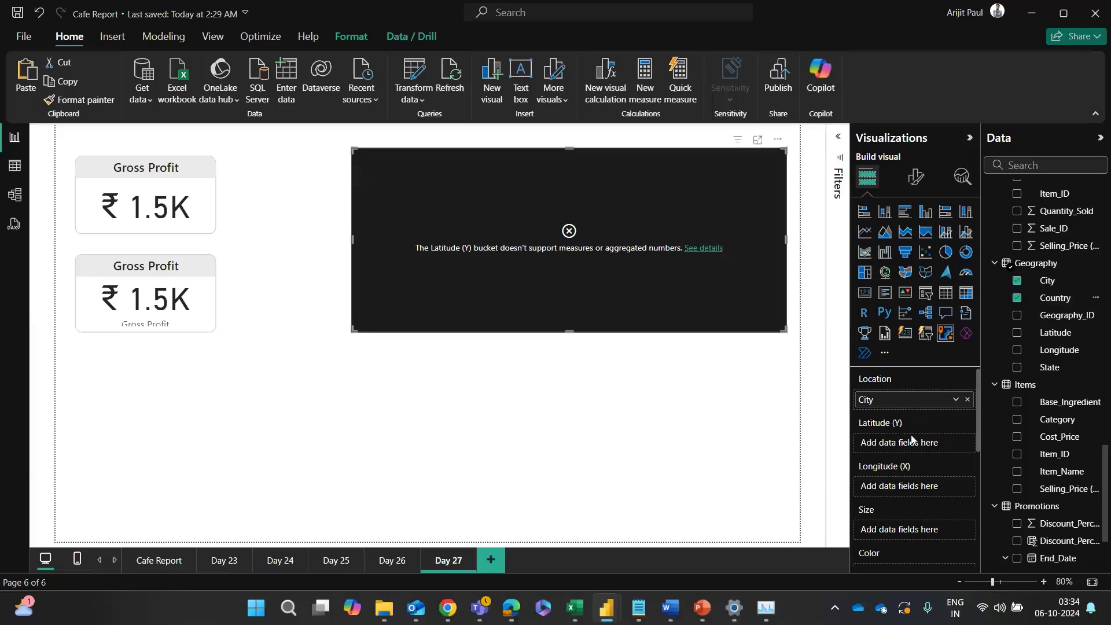
{"action": "left_click", "coordinate": [1018, 299]}
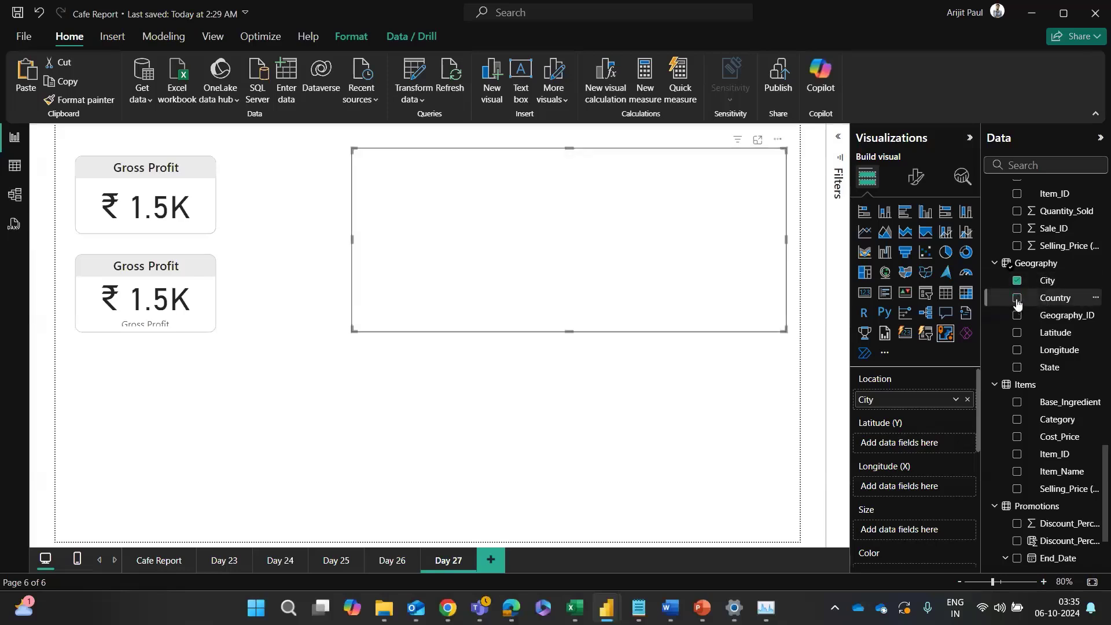
{"action": "left_click_drag", "start_coordinate": [1061, 315], "coordinate": [902, 444]}
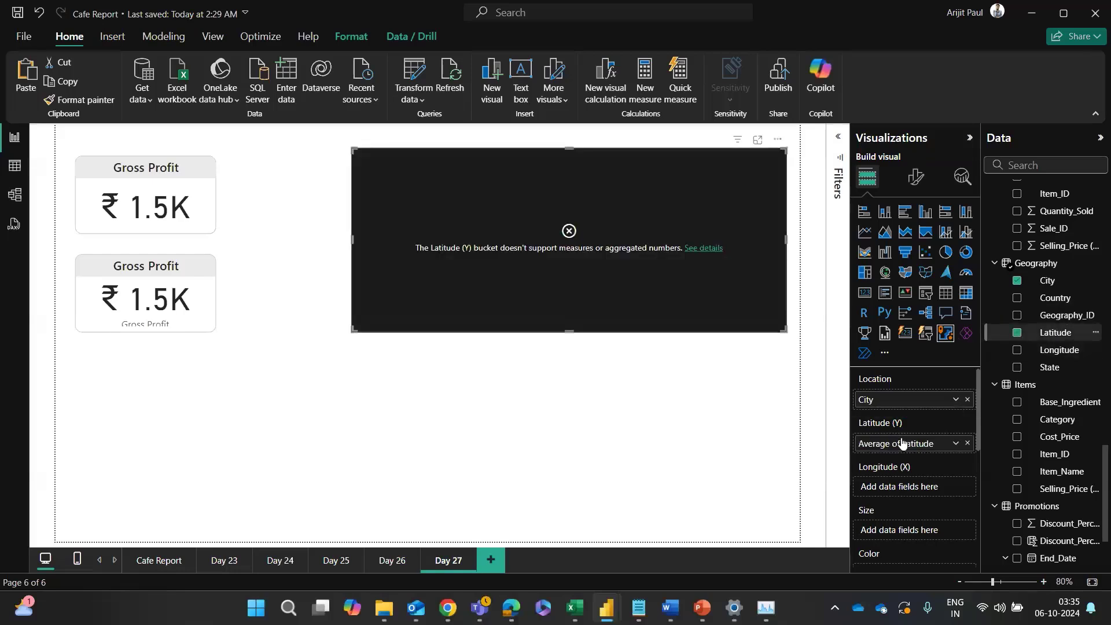
{"action": "left_click", "coordinate": [967, 443]}
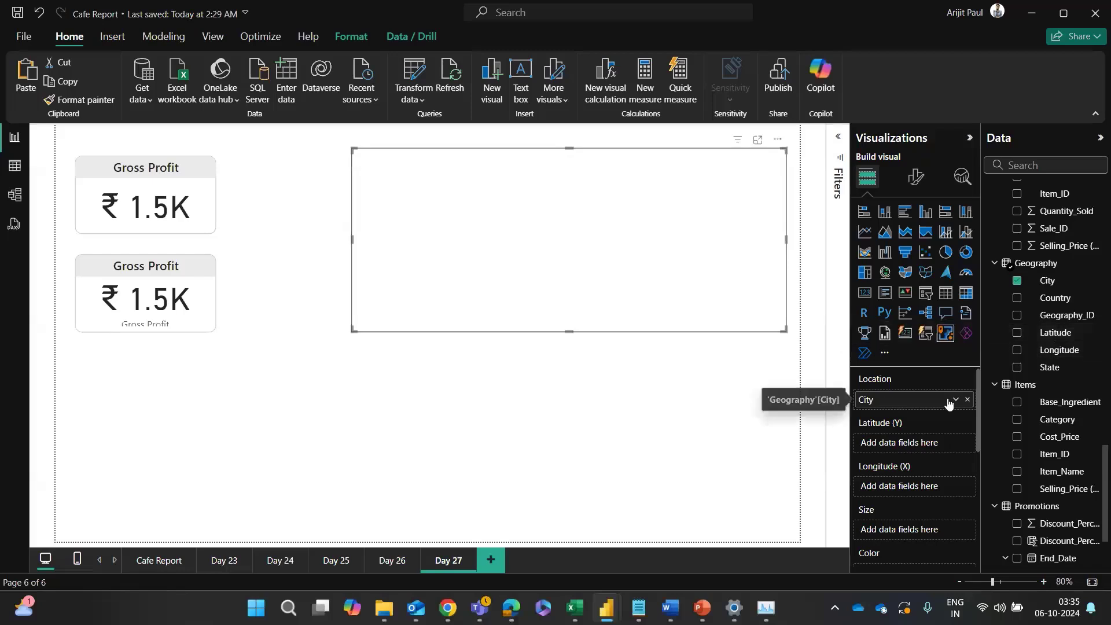
Step: Remove the City field from the ArcGIS map's location and assign it there again
{"action": "left_click", "coordinate": [968, 399]}
{"action": "left_click_drag", "start_coordinate": [1047, 280], "coordinate": [909, 405]}
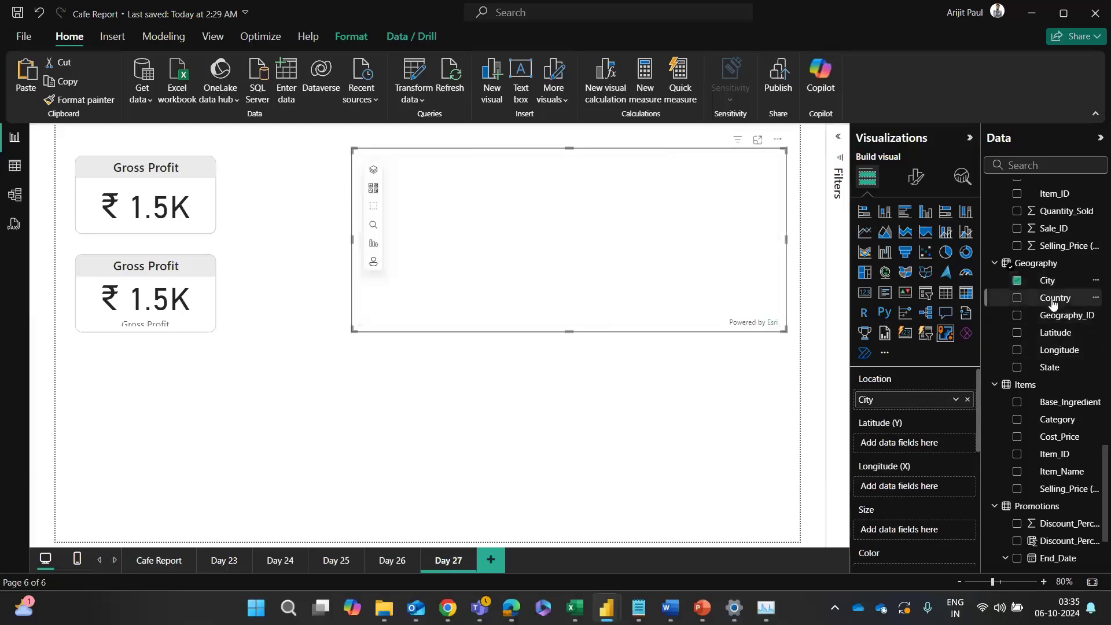
Step: Examine the Geography table's City, Longitude and Latitude columns and the formats available for Latitude
{"action": "key", "text": "alt+Tab"}
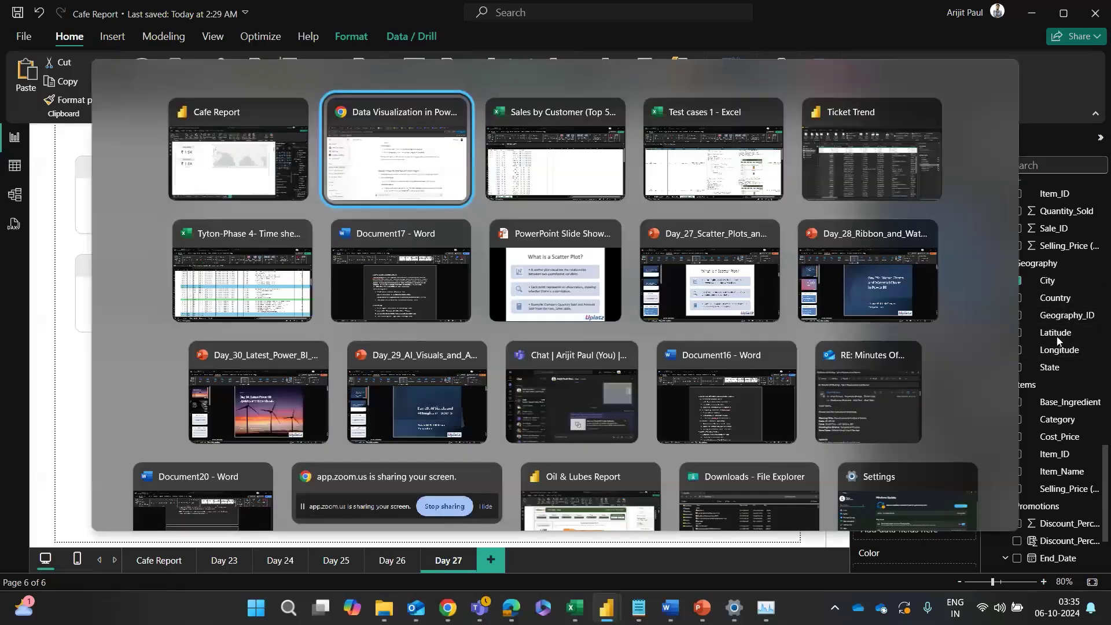
{"action": "key", "text": "alt+Tab"}
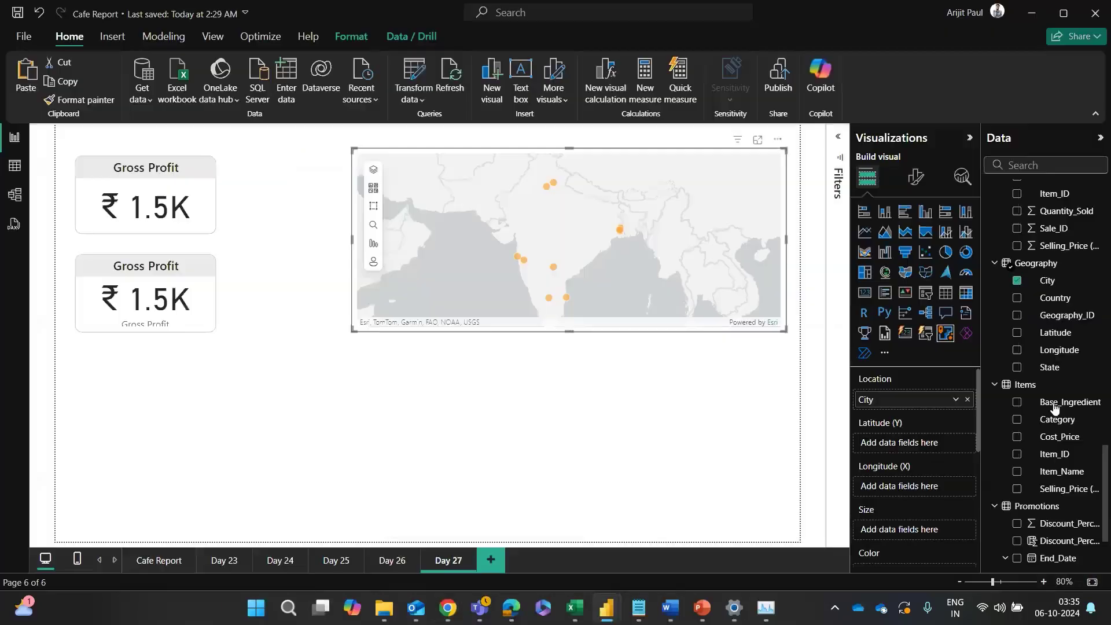
{"action": "left_click", "coordinate": [15, 168]}
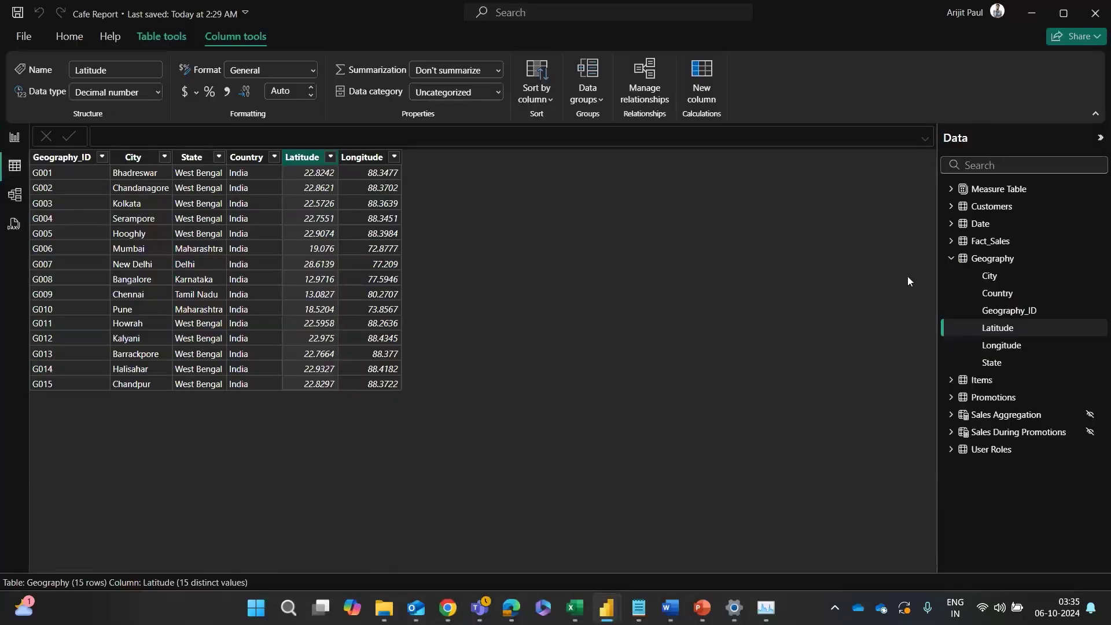
{"action": "left_click", "coordinate": [980, 264]}
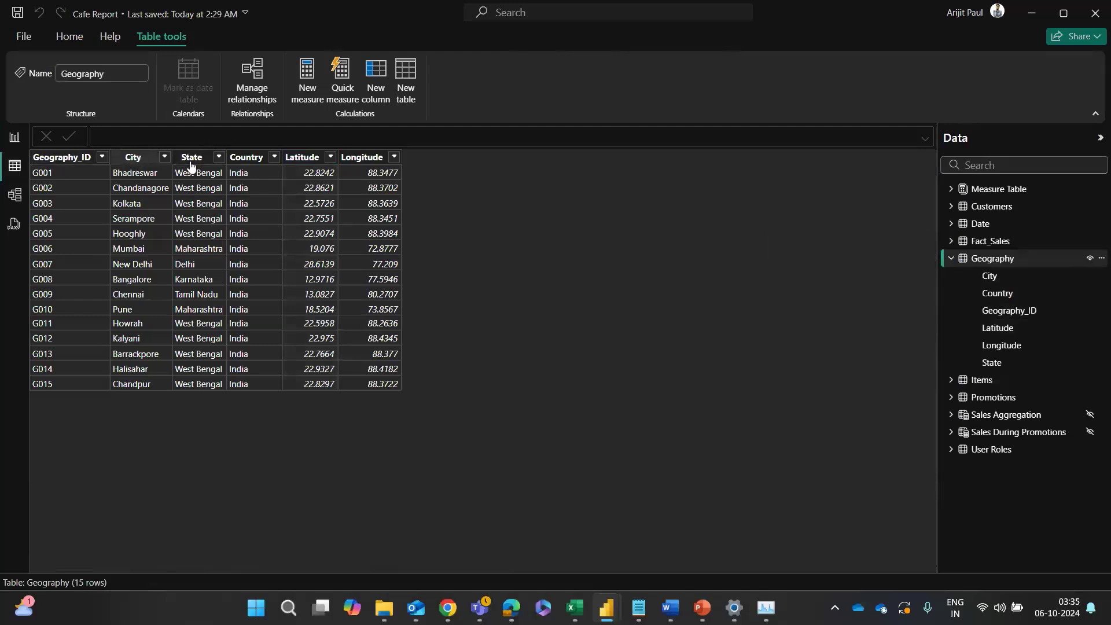
{"action": "key", "text": "Down"}
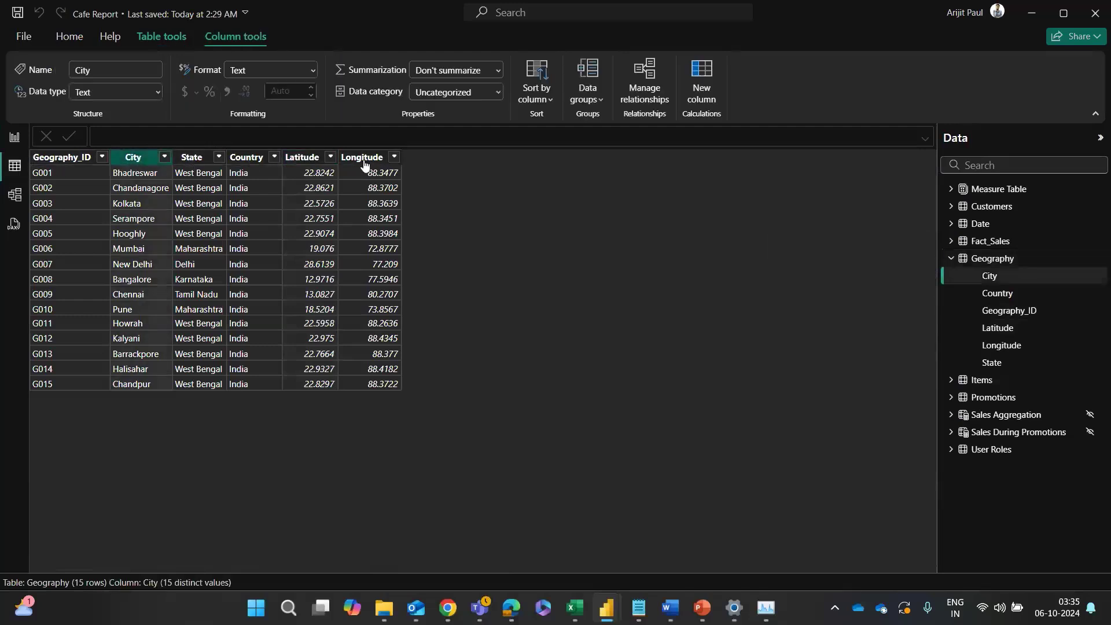
{"action": "left_click", "coordinate": [363, 158]}
{"action": "left_click", "coordinate": [299, 157]}
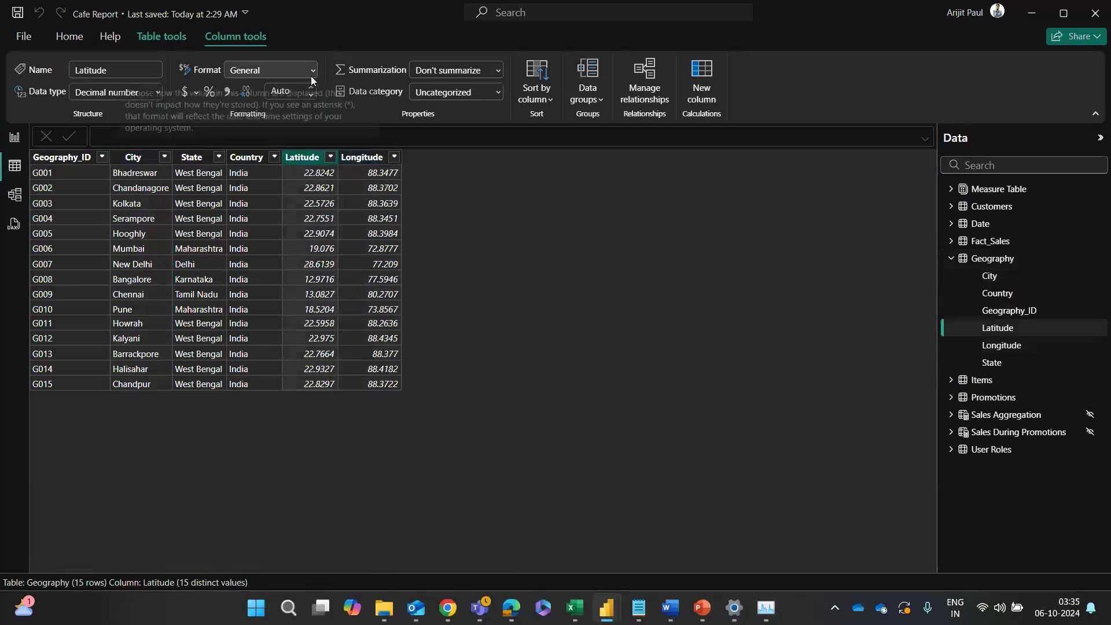
{"action": "left_click", "coordinate": [311, 77]}
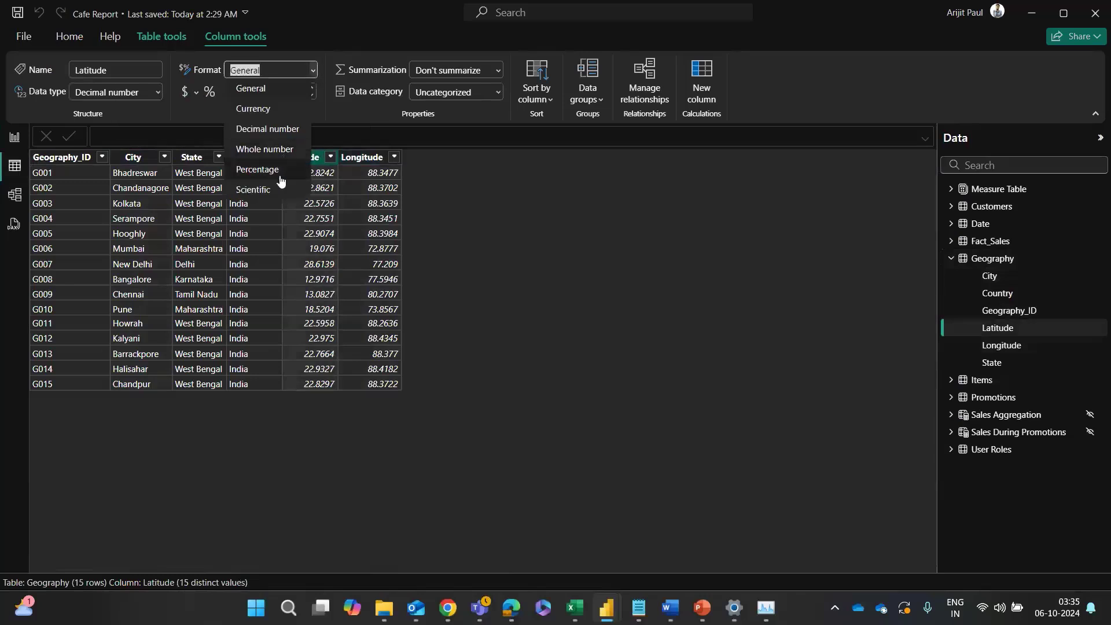
{"action": "left_click", "coordinate": [516, 237]}
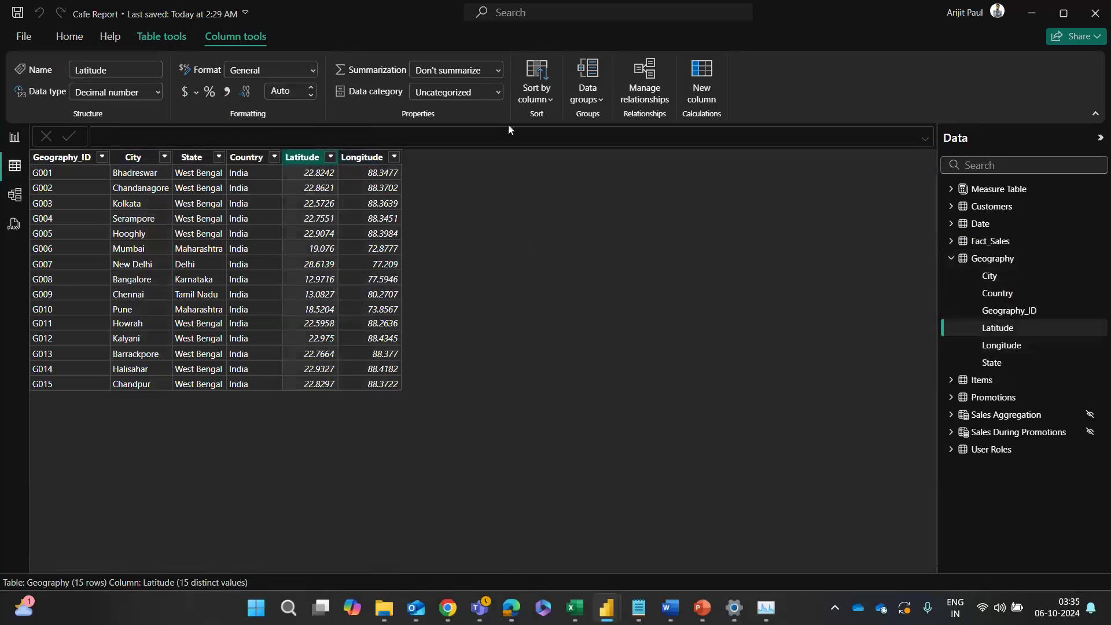
Step: Set the data category of the Geography table's Latitude column to Latitude
{"action": "left_click", "coordinate": [496, 72]}
{"action": "left_click", "coordinate": [494, 92]}
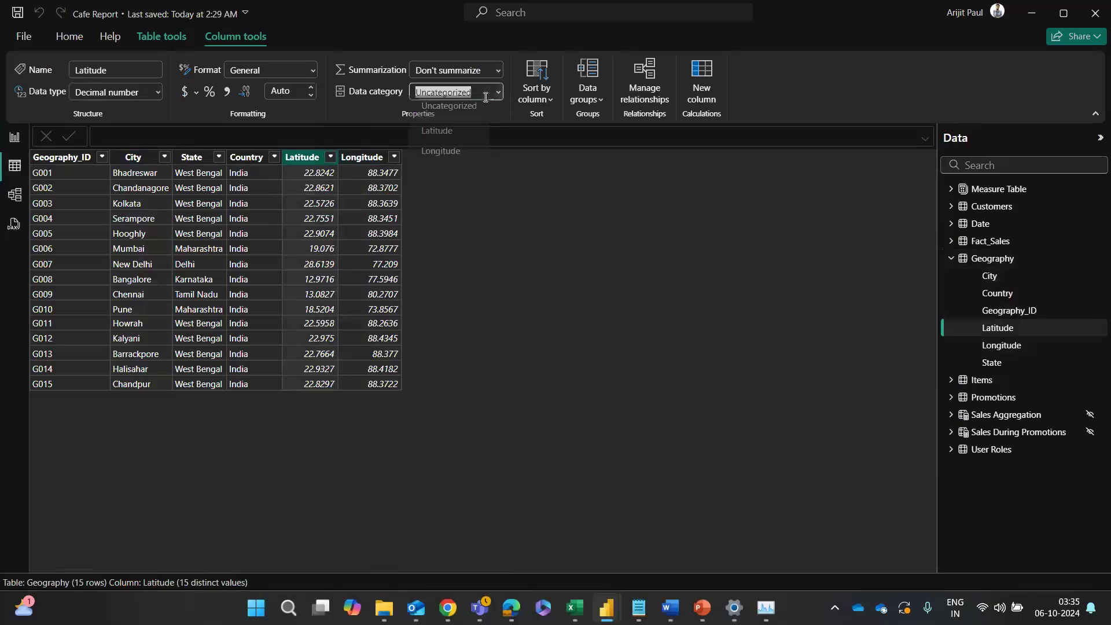
{"action": "left_click", "coordinate": [495, 92]}
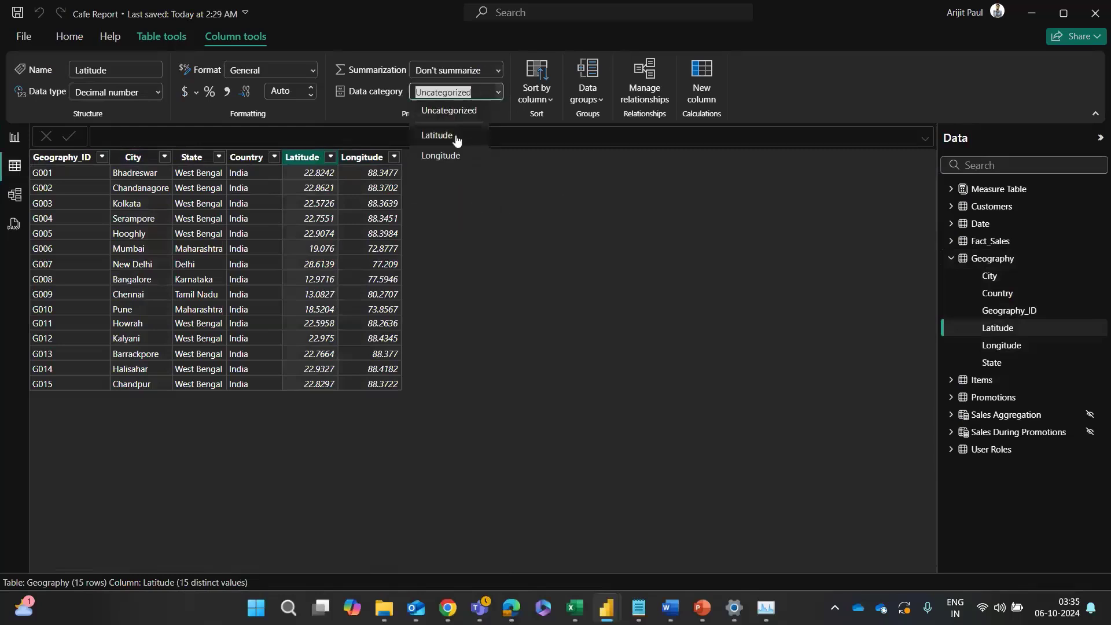
{"action": "left_click", "coordinate": [546, 186]}
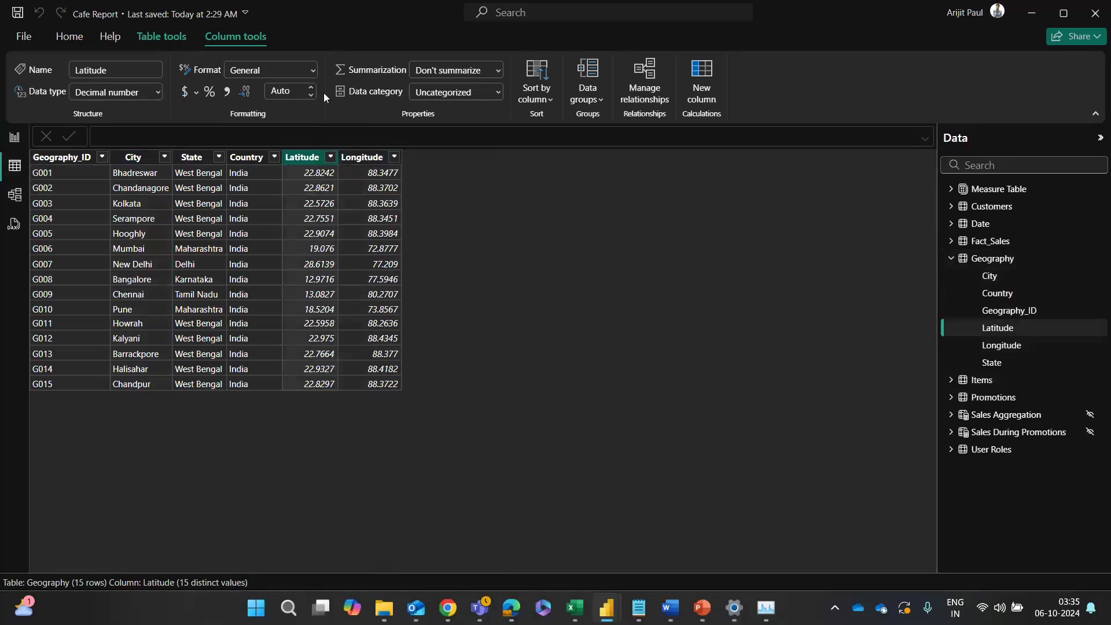
{"action": "left_click", "coordinate": [502, 90]}
{"action": "left_click", "coordinate": [502, 90]}
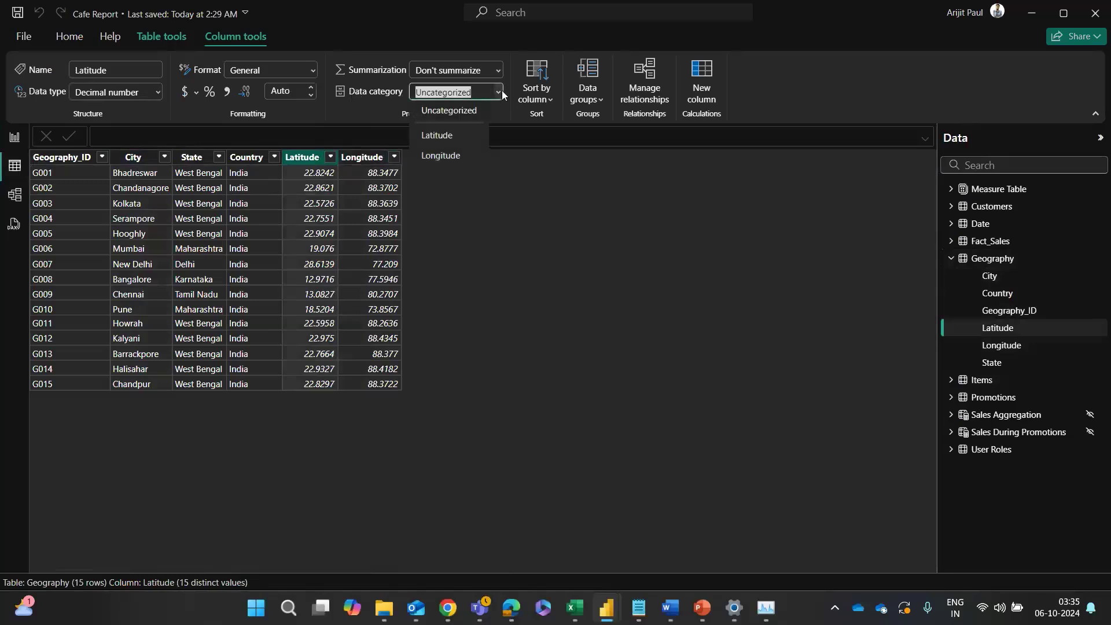
{"action": "left_click", "coordinate": [450, 134]}
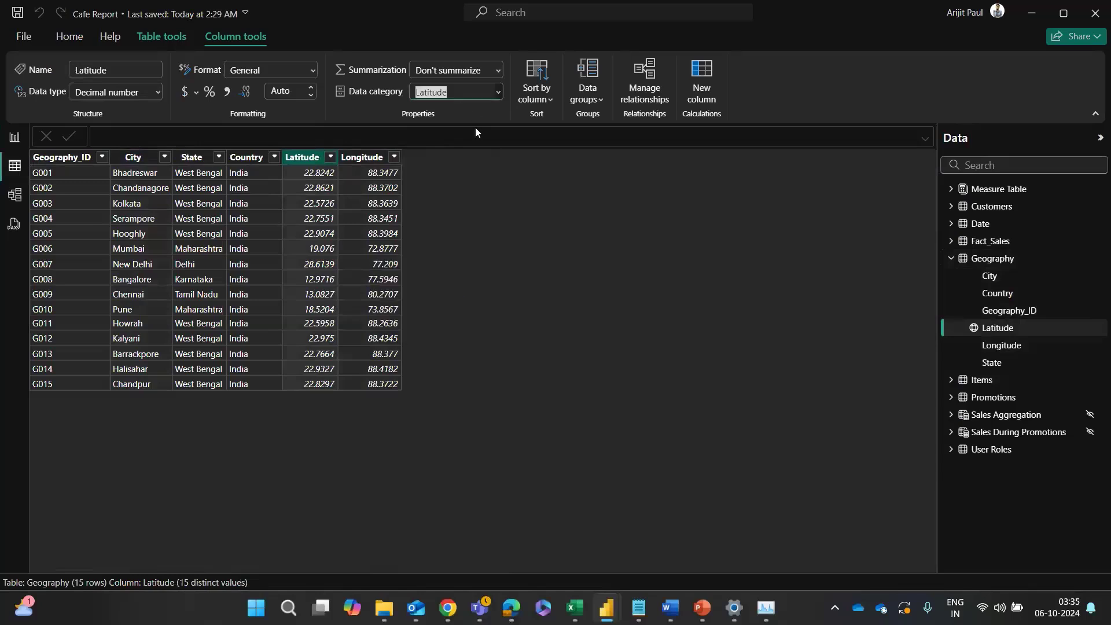
Step: Set the data category of the Geography table's Longitude column to Longitude
{"action": "left_click", "coordinate": [369, 159]}
{"action": "left_click", "coordinate": [457, 92]}
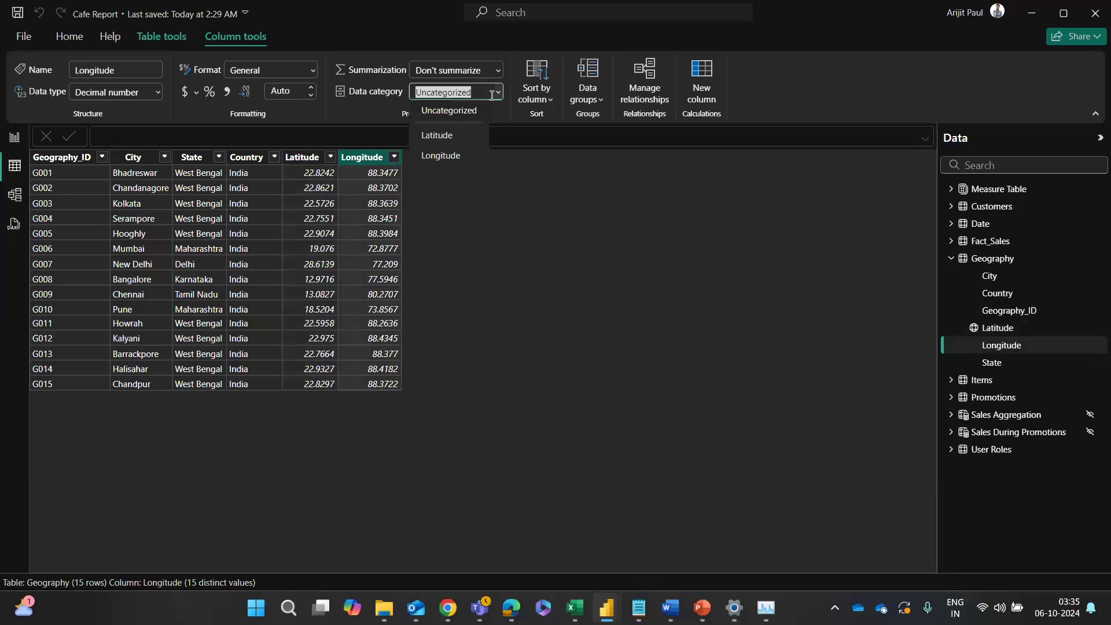
{"action": "left_click", "coordinate": [455, 152]}
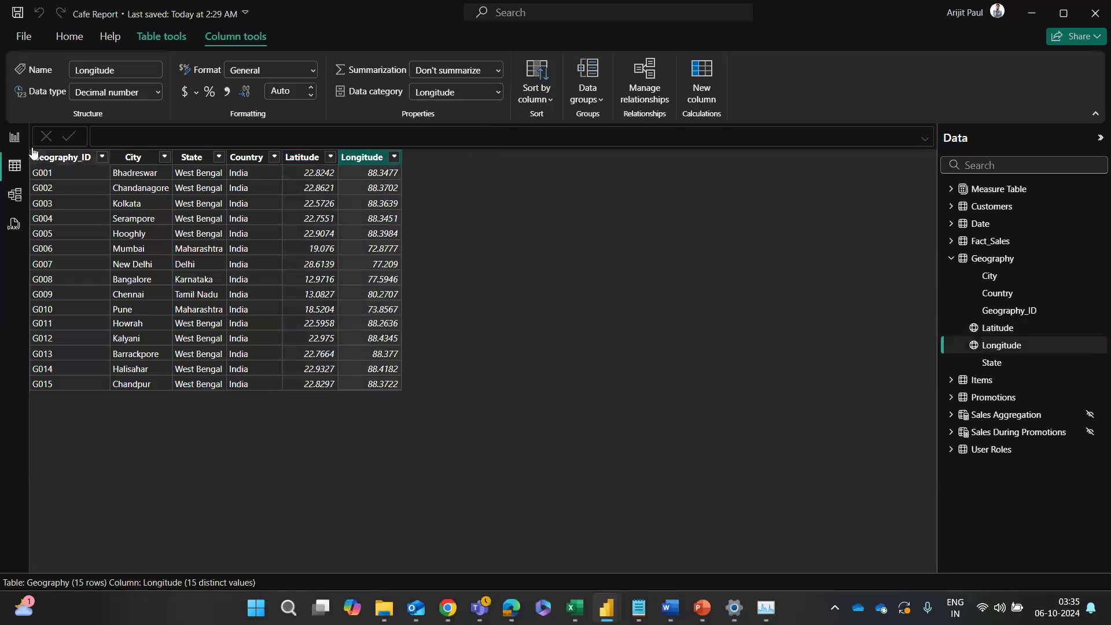
Step: In the report, try the Latitude field as the ArcGIS map's Latitude (Y) and the Longitude field as its Longitude (X)
{"action": "left_click", "coordinate": [15, 137]}
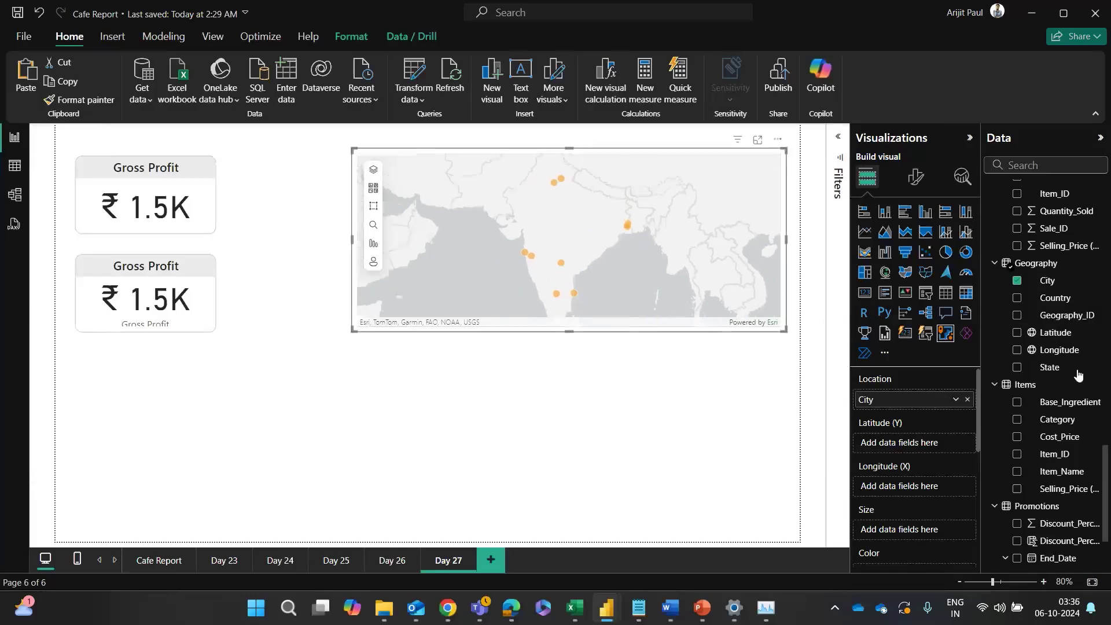
{"action": "left_click_drag", "start_coordinate": [1054, 332], "coordinate": [920, 444]}
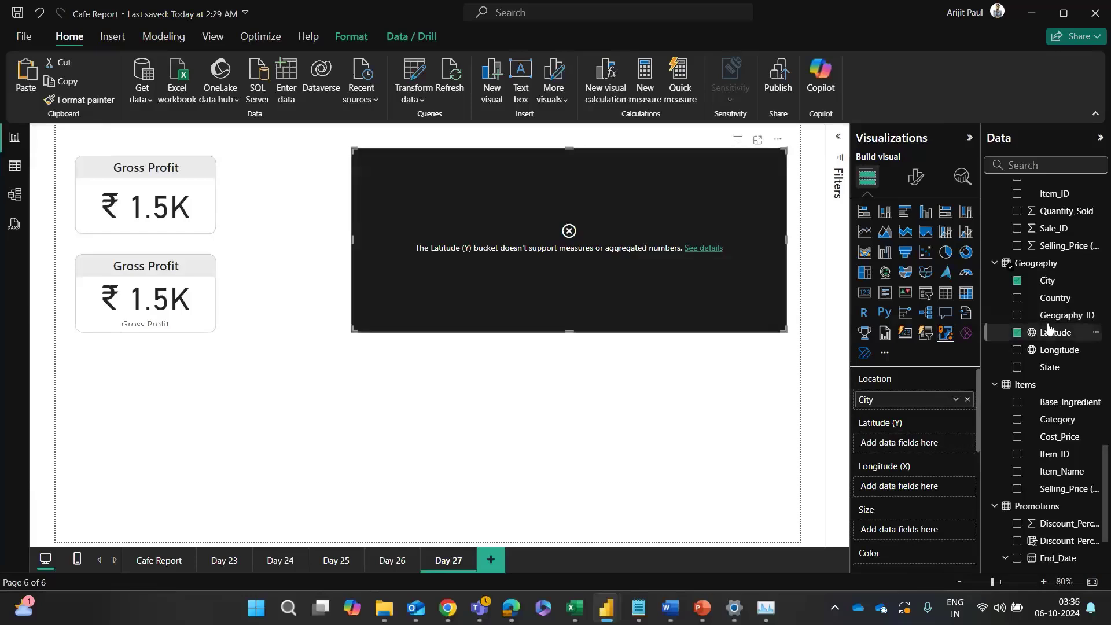
{"action": "left_click_drag", "start_coordinate": [1041, 351], "coordinate": [918, 482]}
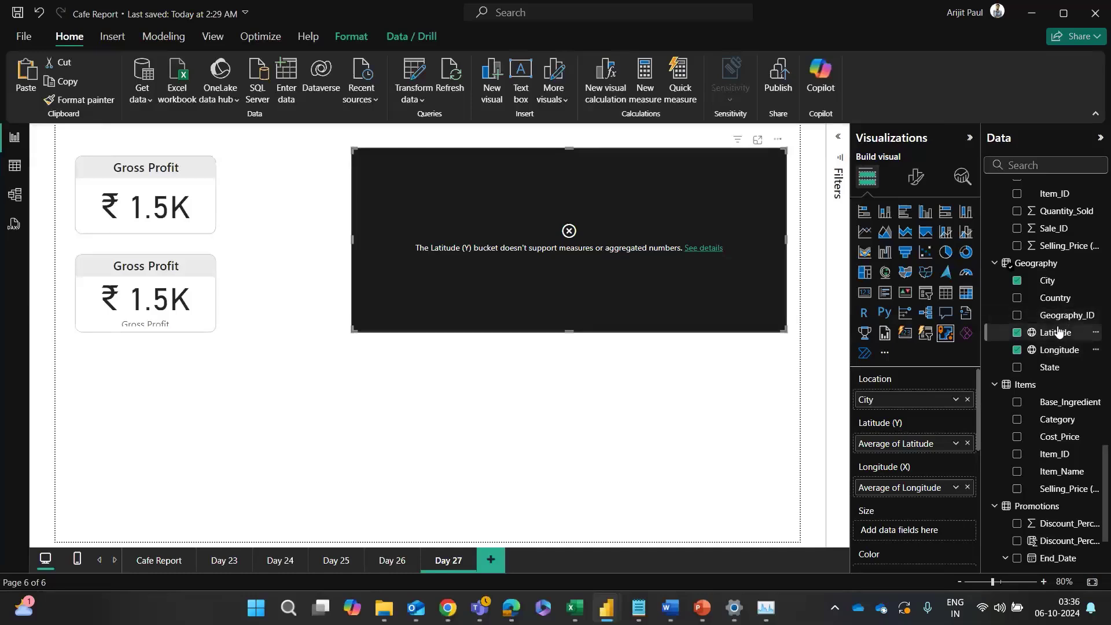
Step: Try Don't summarize for the map's Latitude and Sum for its Longitude, and remove both fields from the visual
{"action": "left_click", "coordinate": [920, 443]}
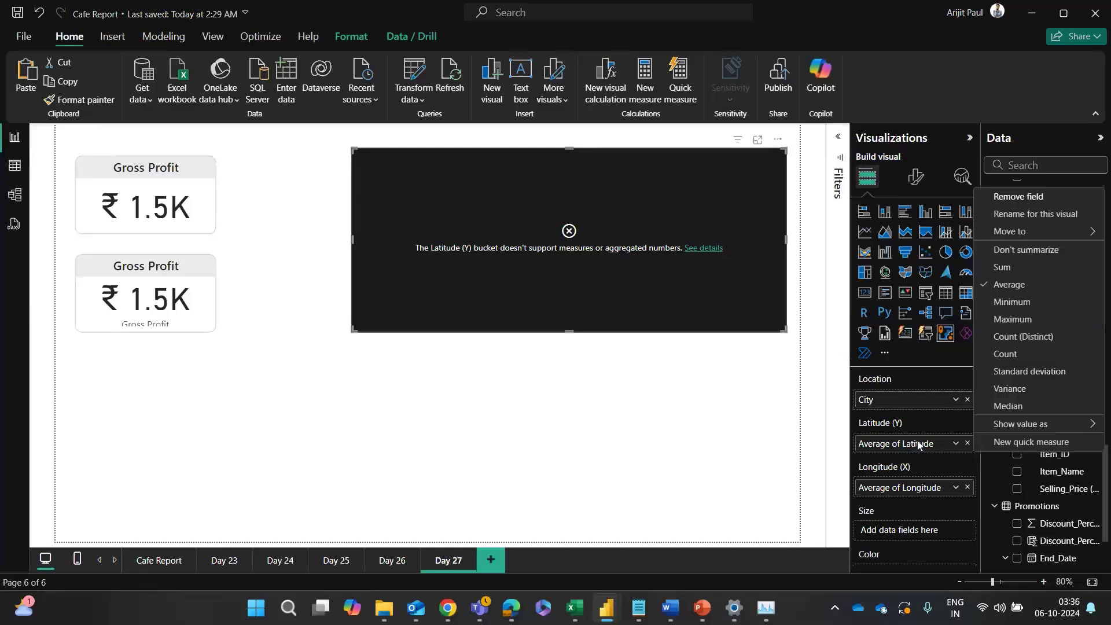
{"action": "left_click", "coordinate": [1033, 251]}
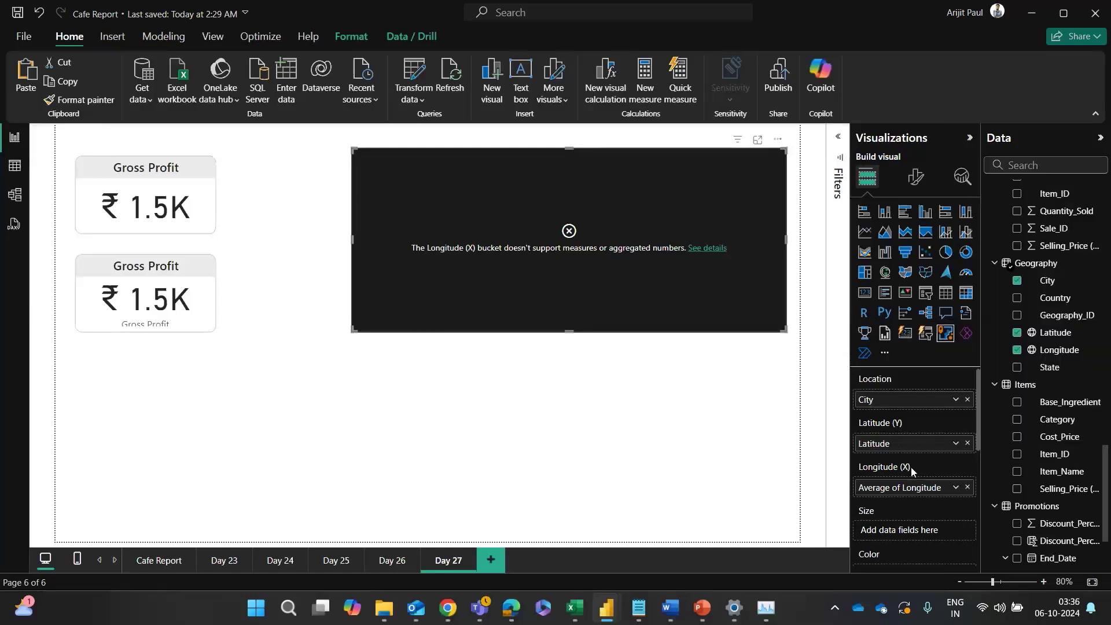
{"action": "left_click", "coordinate": [921, 488]}
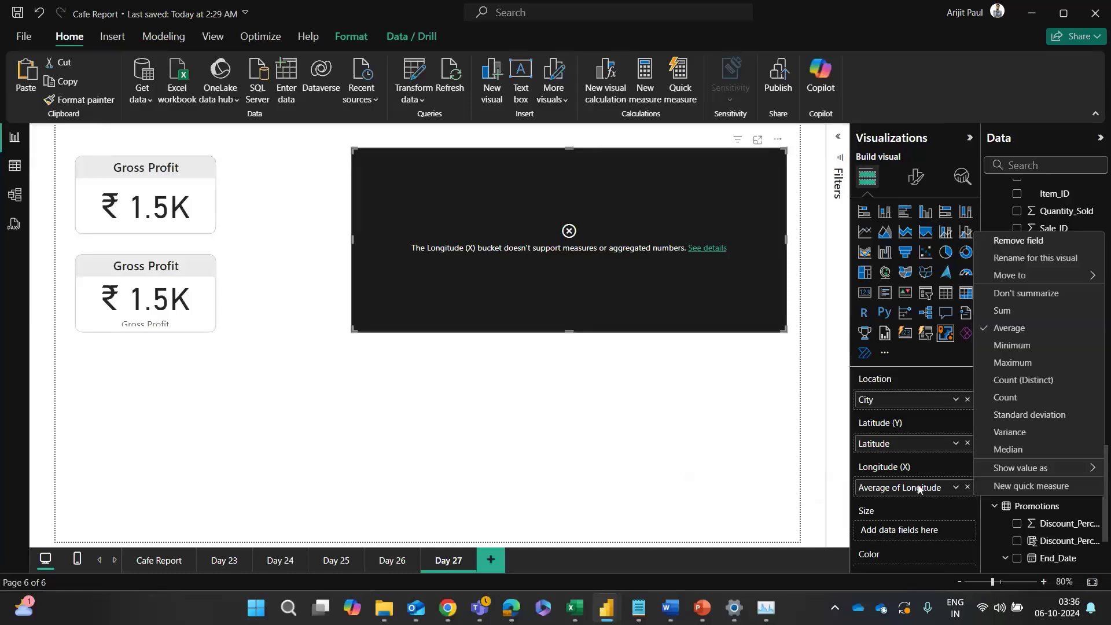
{"action": "left_click", "coordinate": [1002, 311]}
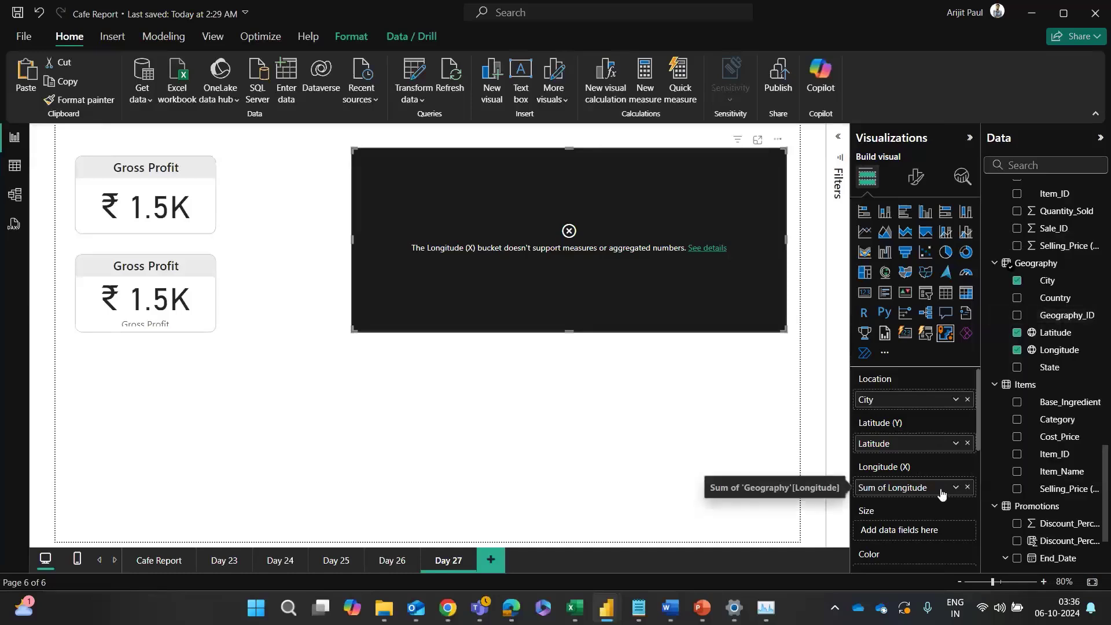
{"action": "left_click", "coordinate": [966, 488]}
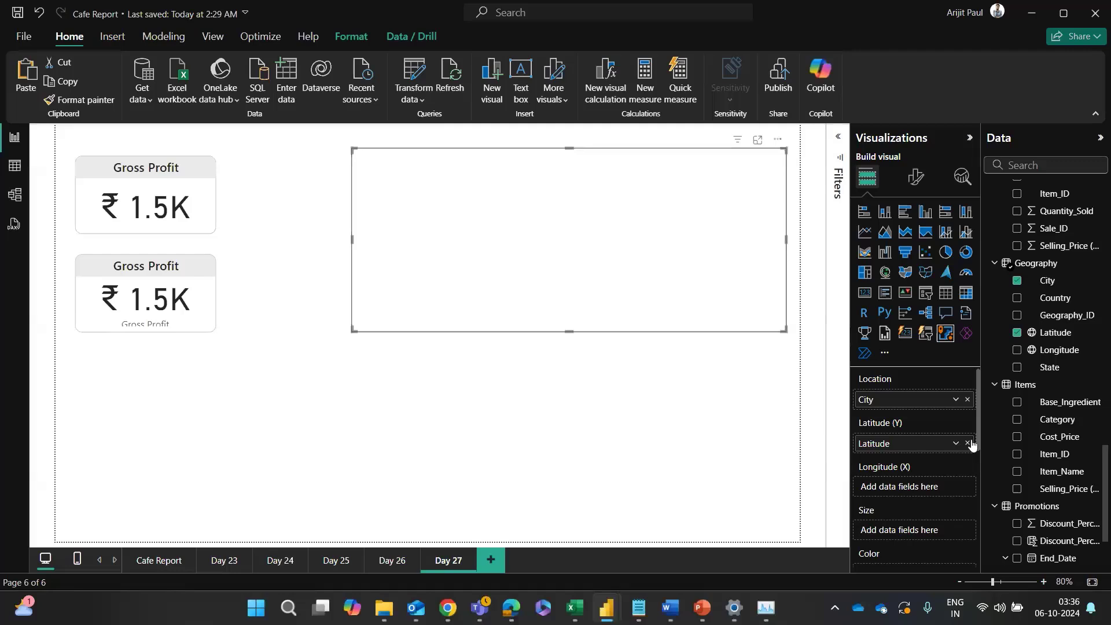
{"action": "left_click", "coordinate": [968, 443]}
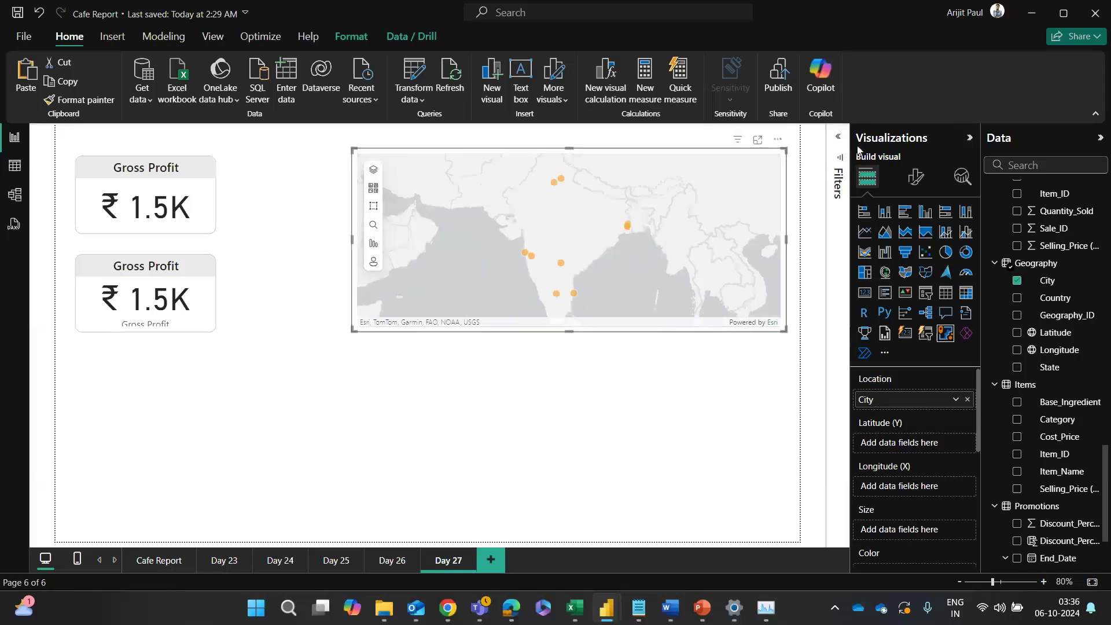
Step: Try the map's City filter with only Bangalore and with Bangalore excluded, and reset it to all cities
{"action": "left_click", "coordinate": [836, 137]}
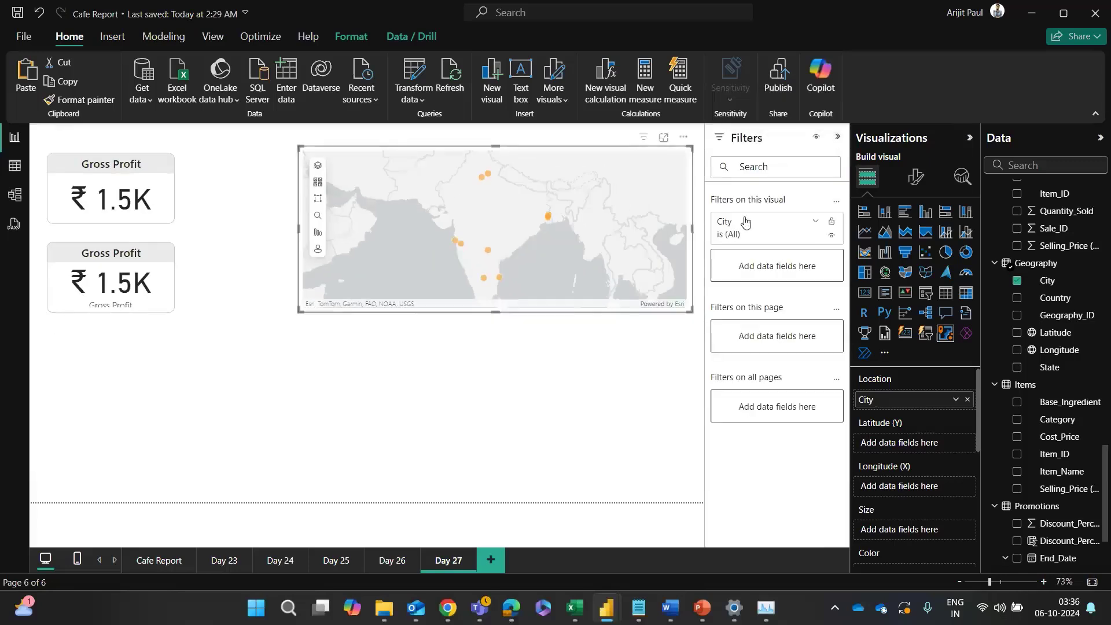
{"action": "left_click", "coordinate": [789, 225]}
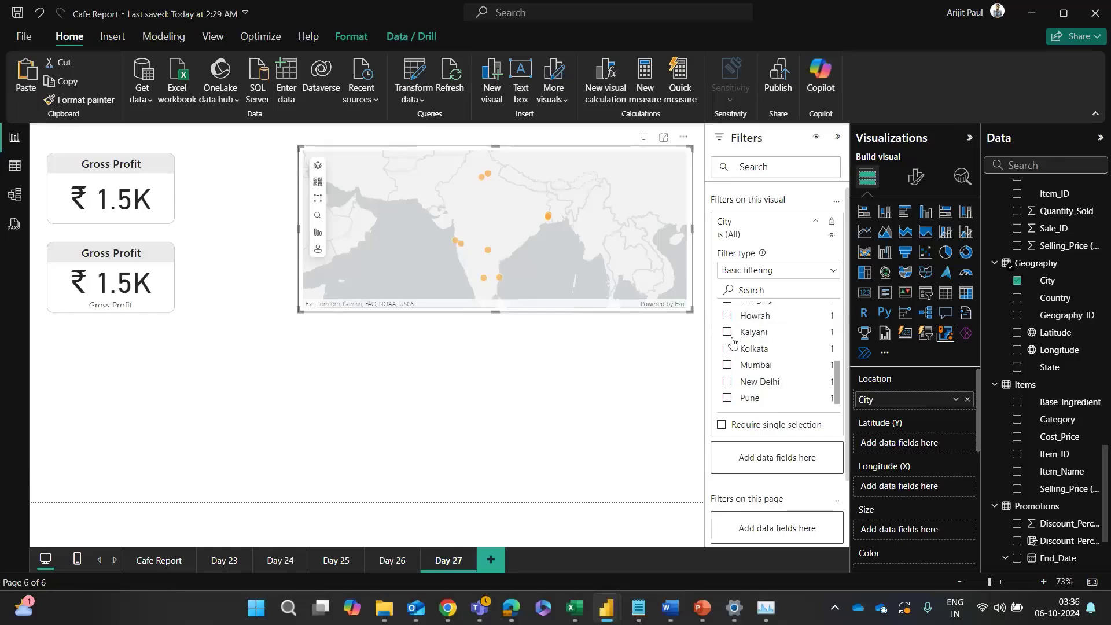
{"action": "left_click", "coordinate": [728, 328]}
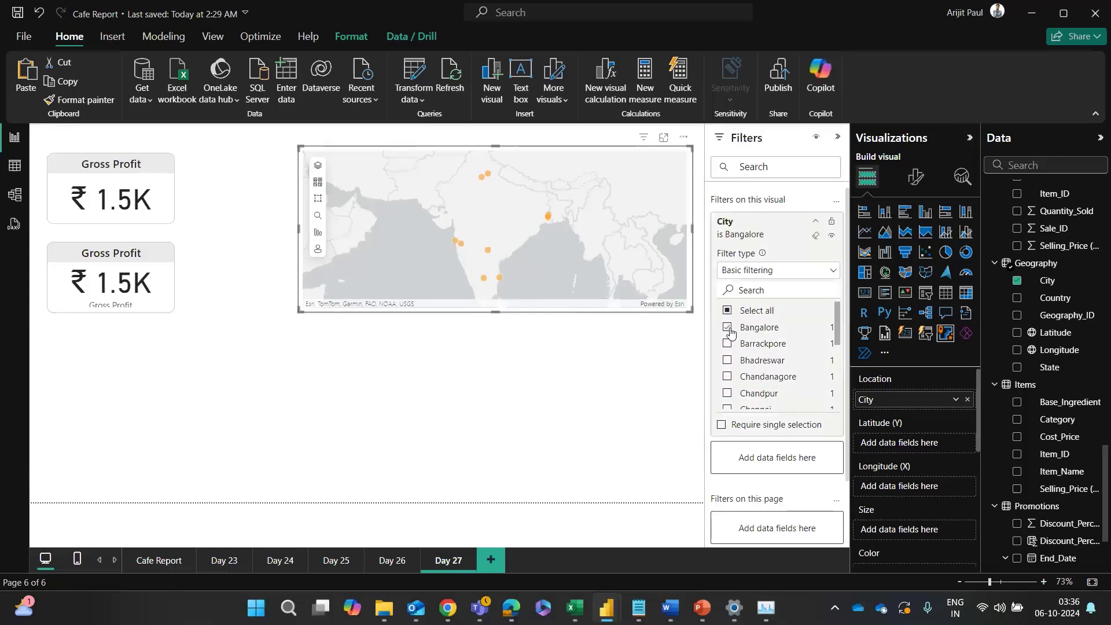
{"action": "left_click", "coordinate": [729, 329]}
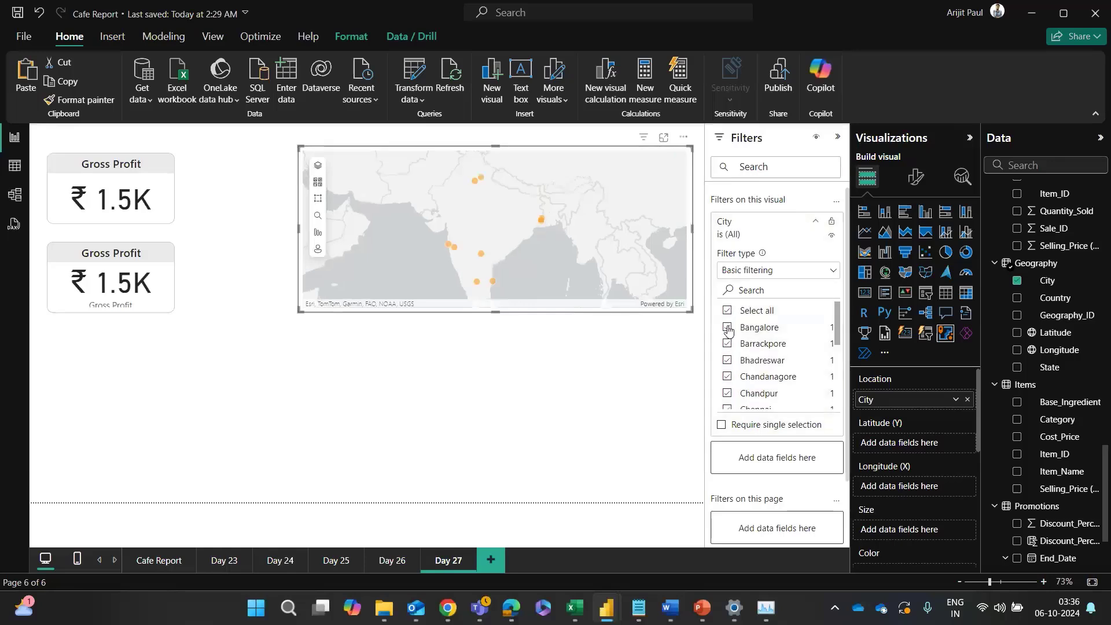
{"action": "left_click", "coordinate": [728, 328]}
{"action": "scroll", "coordinate": [742, 356], "scroll_direction": "down", "scroll_amount": 2}
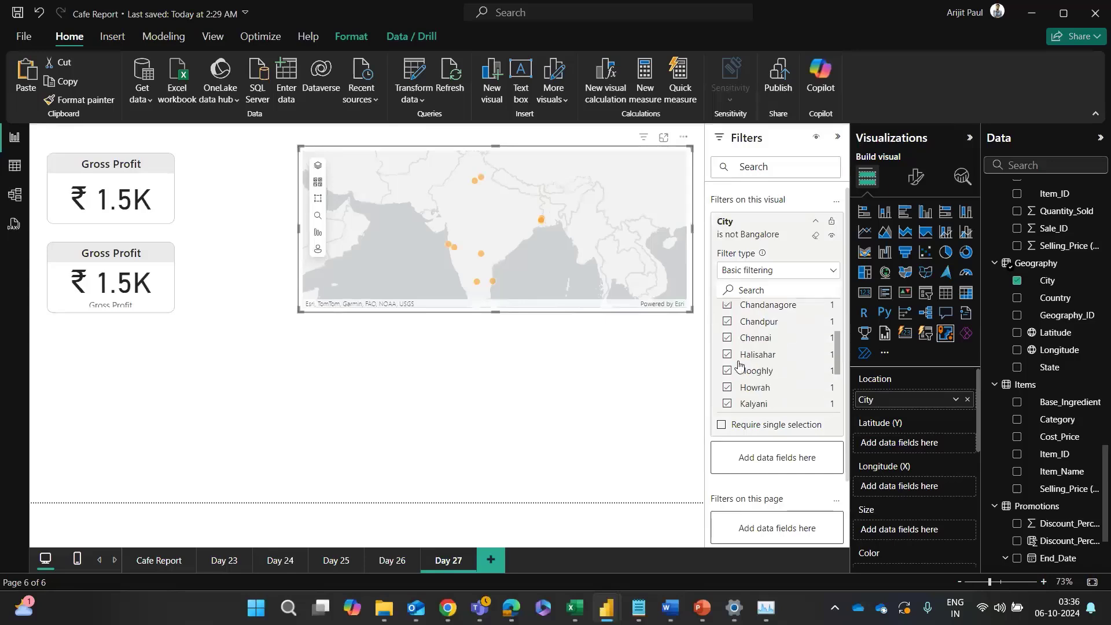
{"action": "scroll", "coordinate": [740, 364], "scroll_direction": "up", "scroll_amount": 3}
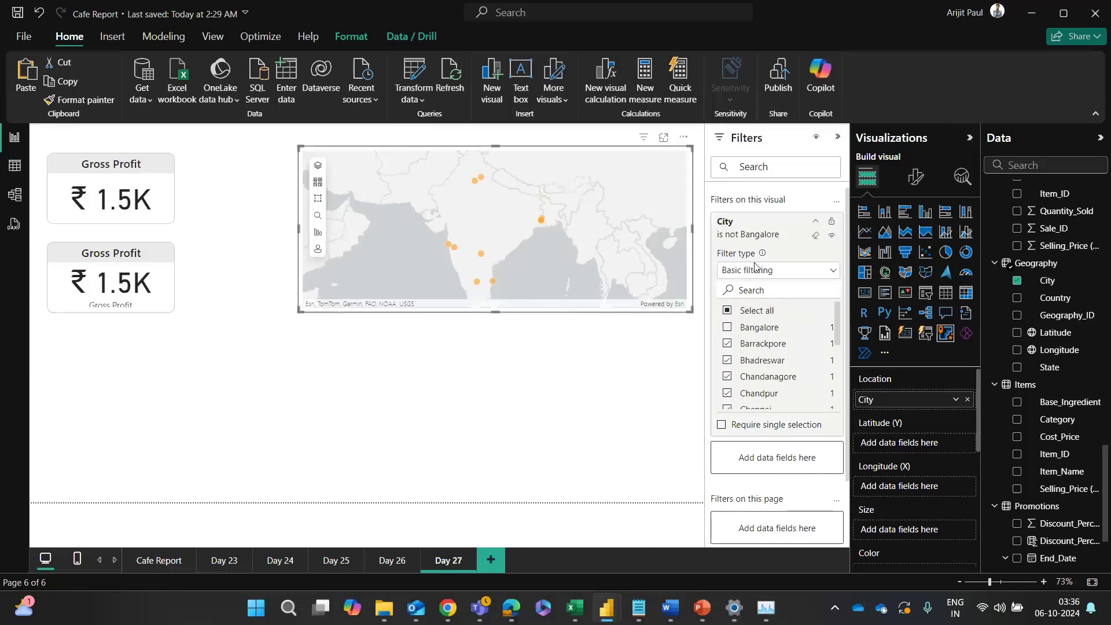
{"action": "left_click", "coordinate": [728, 310]}
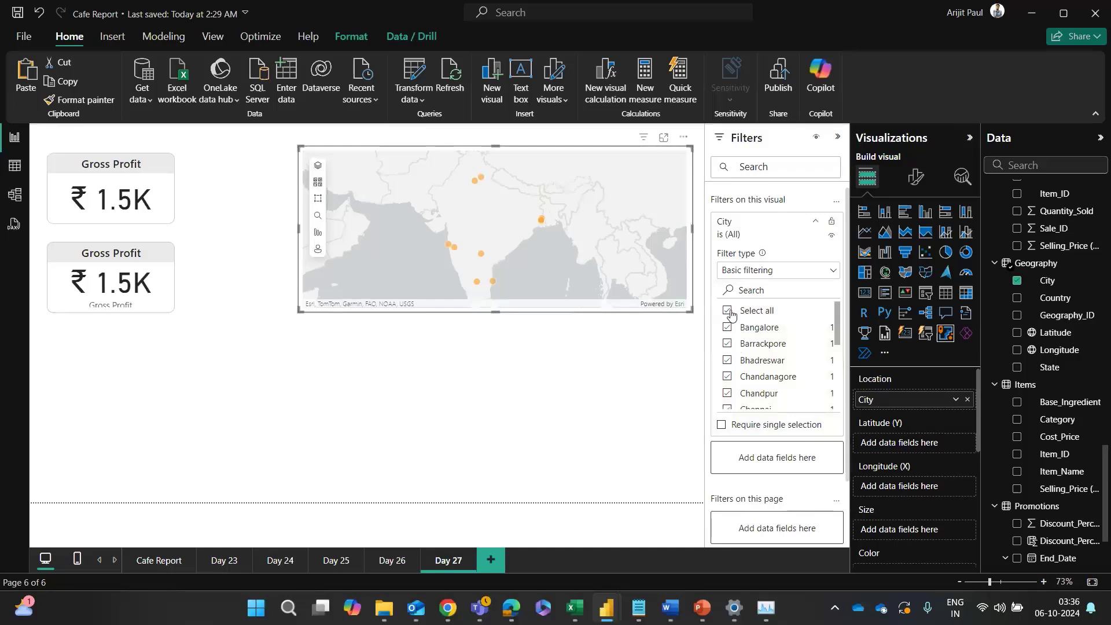
{"action": "left_click", "coordinate": [815, 221]}
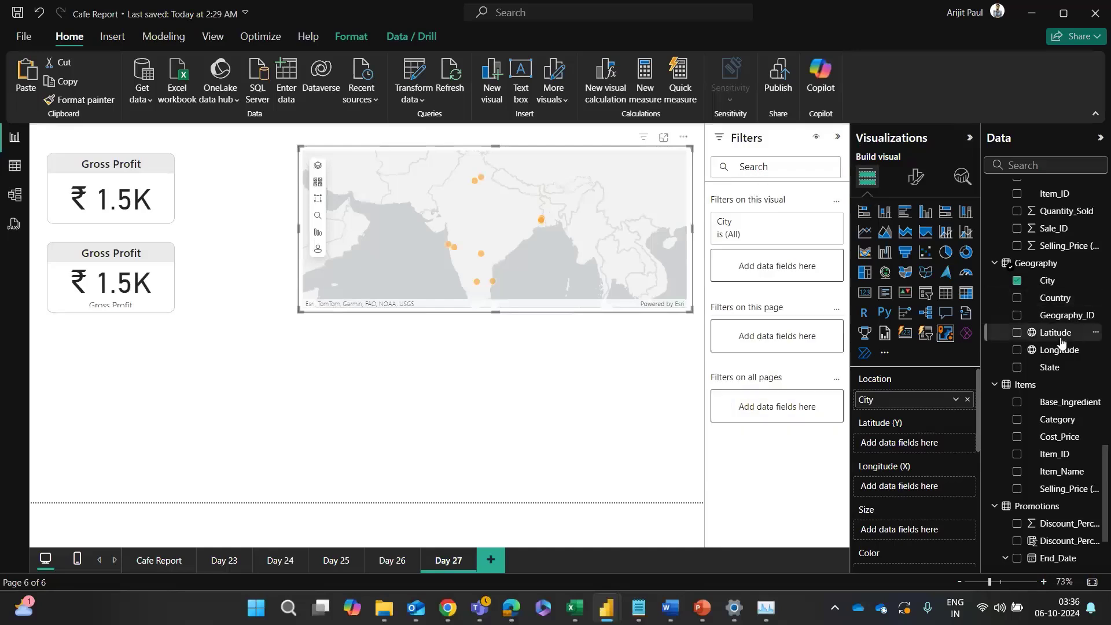
Step: Try State as the map's location, assign City there again, and try Latitude as a filter on the visual
{"action": "left_click_drag", "start_coordinate": [1050, 366], "coordinate": [916, 411]}
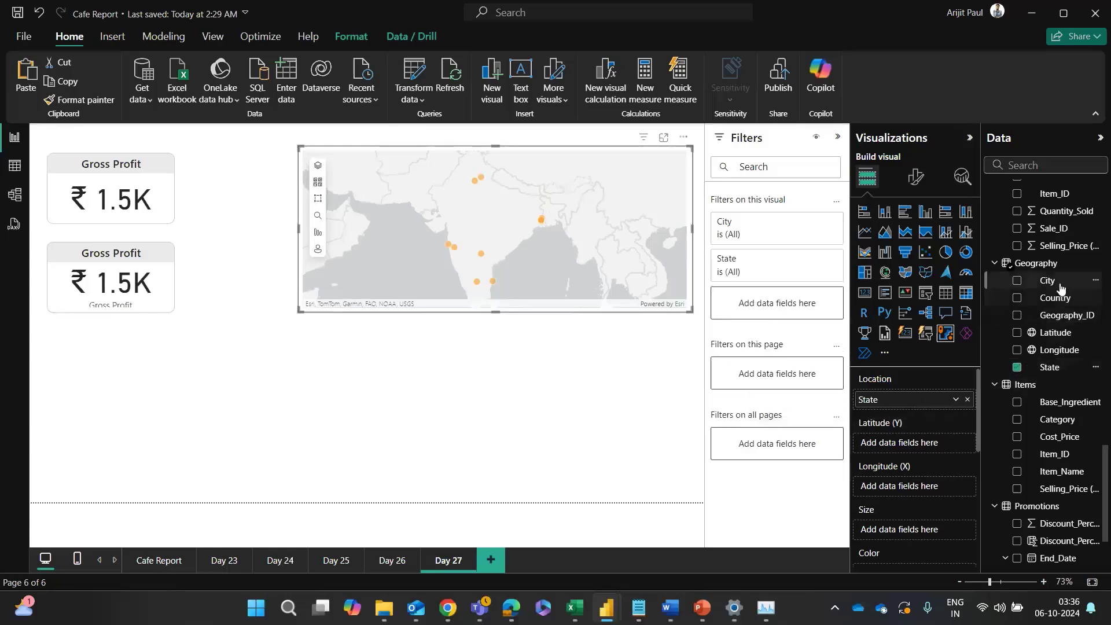
{"action": "left_click_drag", "start_coordinate": [1056, 285], "coordinate": [928, 402]}
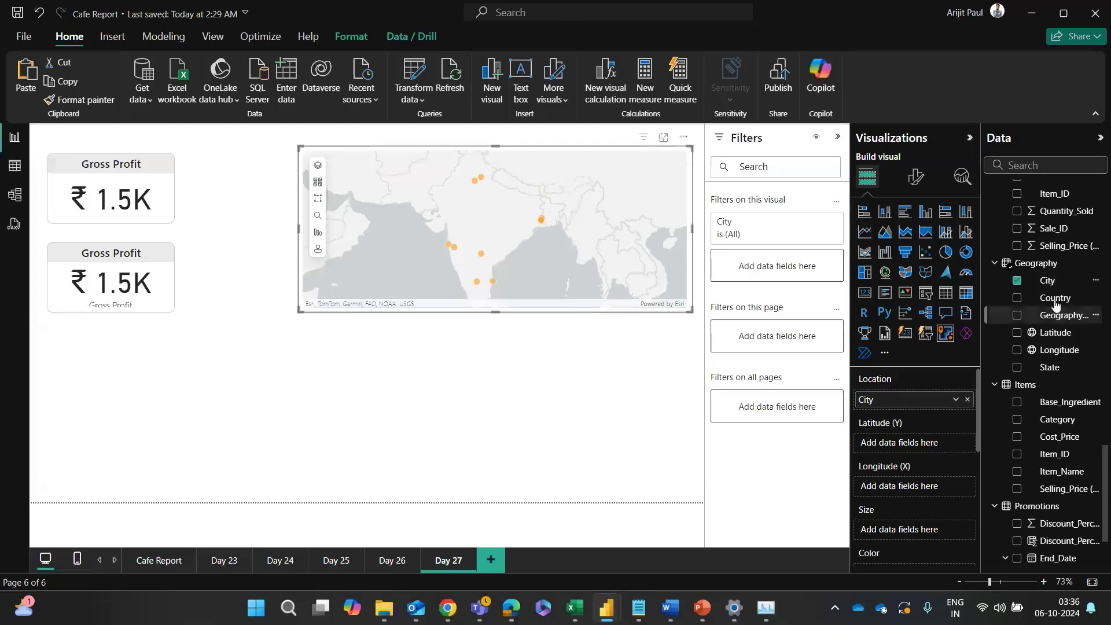
{"action": "left_click_drag", "start_coordinate": [1016, 335], "coordinate": [776, 274]}
{"action": "left_click", "coordinate": [817, 259]}
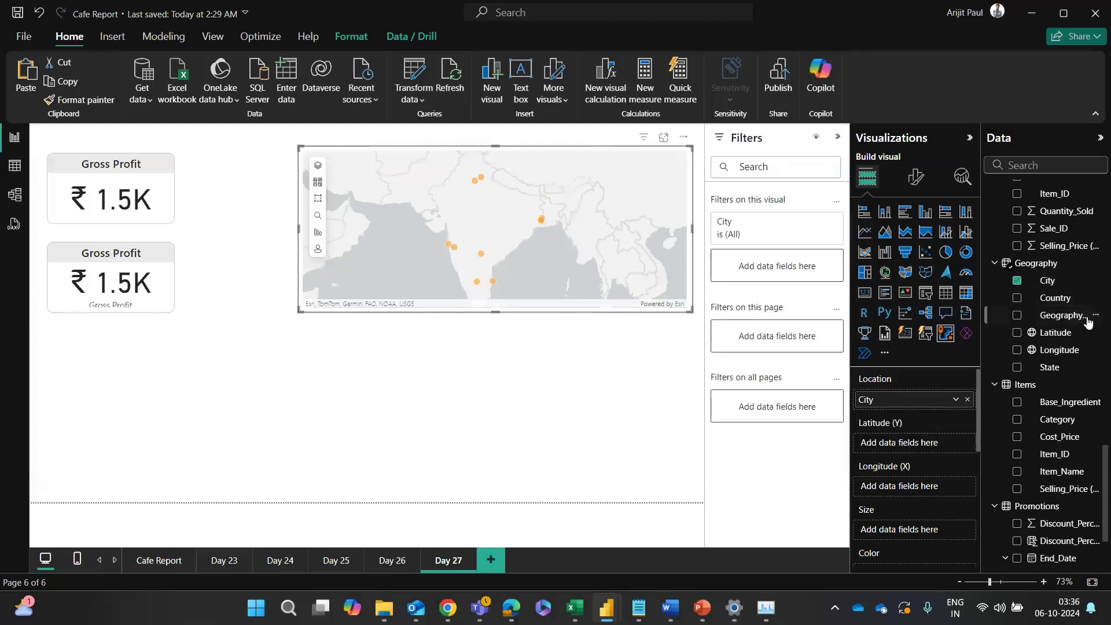
Step: Add State as a filter on the map visual, keep only West Bengal, and collapse the Geography table's field list
{"action": "left_click_drag", "start_coordinate": [1050, 367], "coordinate": [769, 302]}
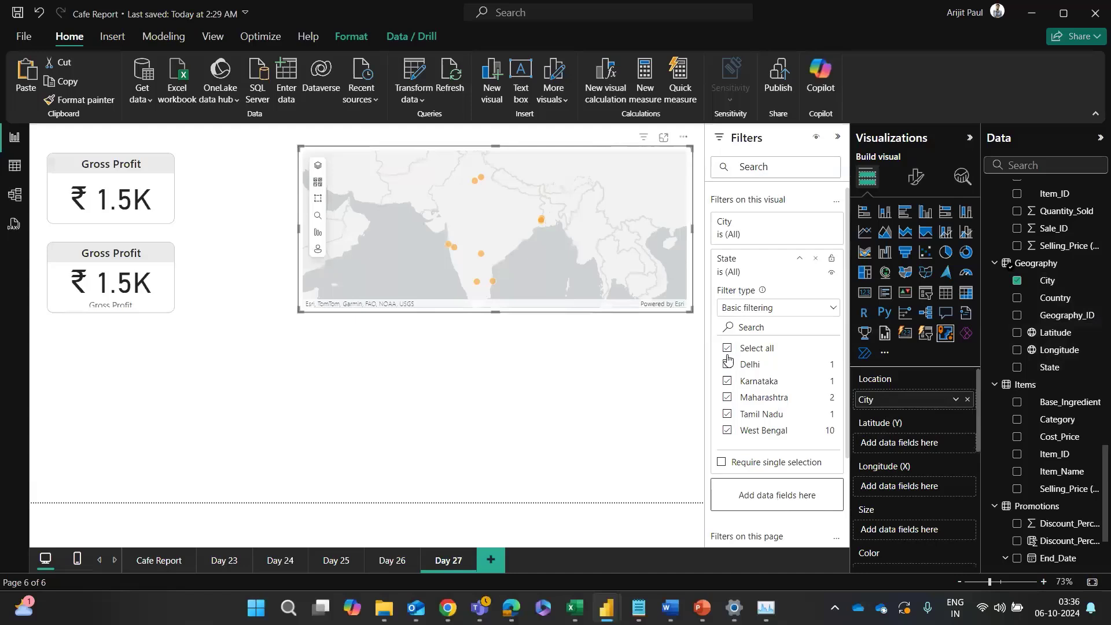
{"action": "left_click", "coordinate": [727, 431]}
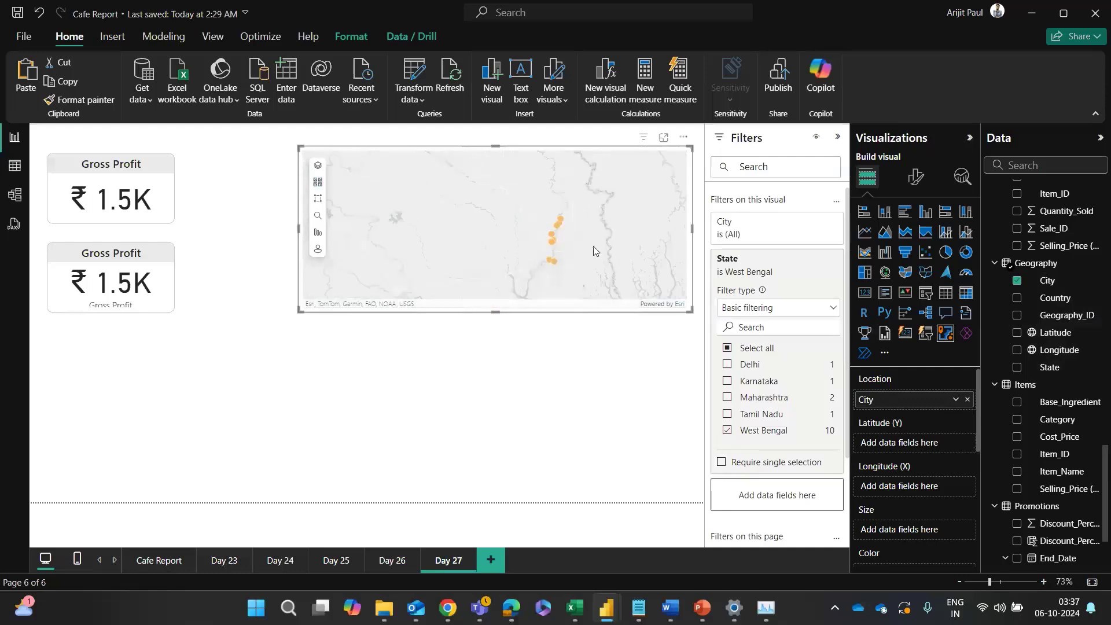
{"action": "left_click", "coordinate": [387, 347]}
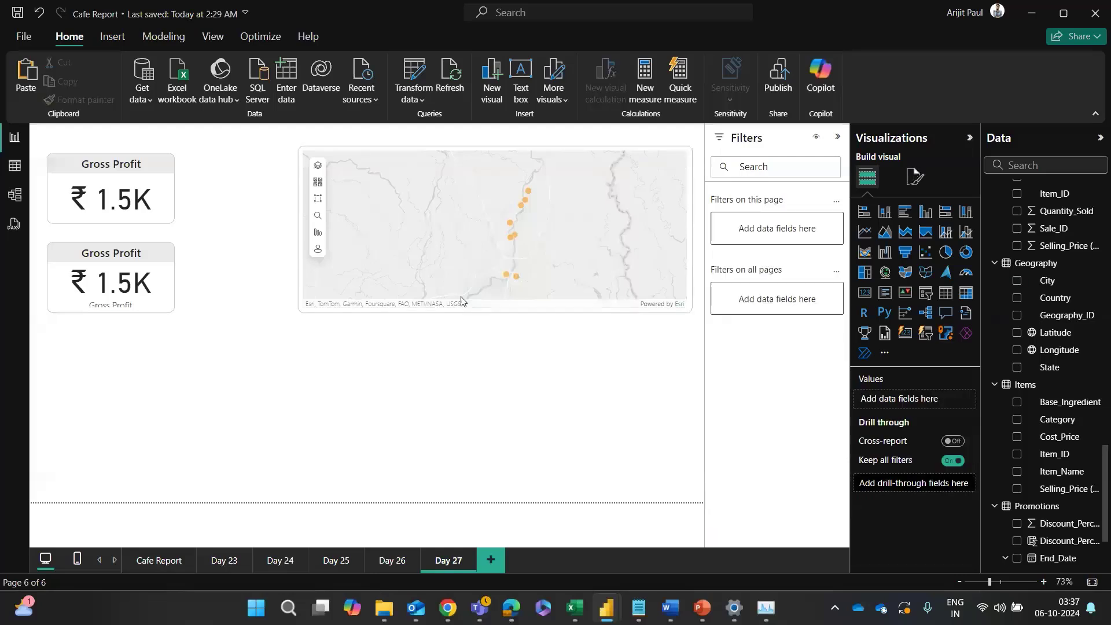
{"action": "left_click", "coordinate": [996, 263]}
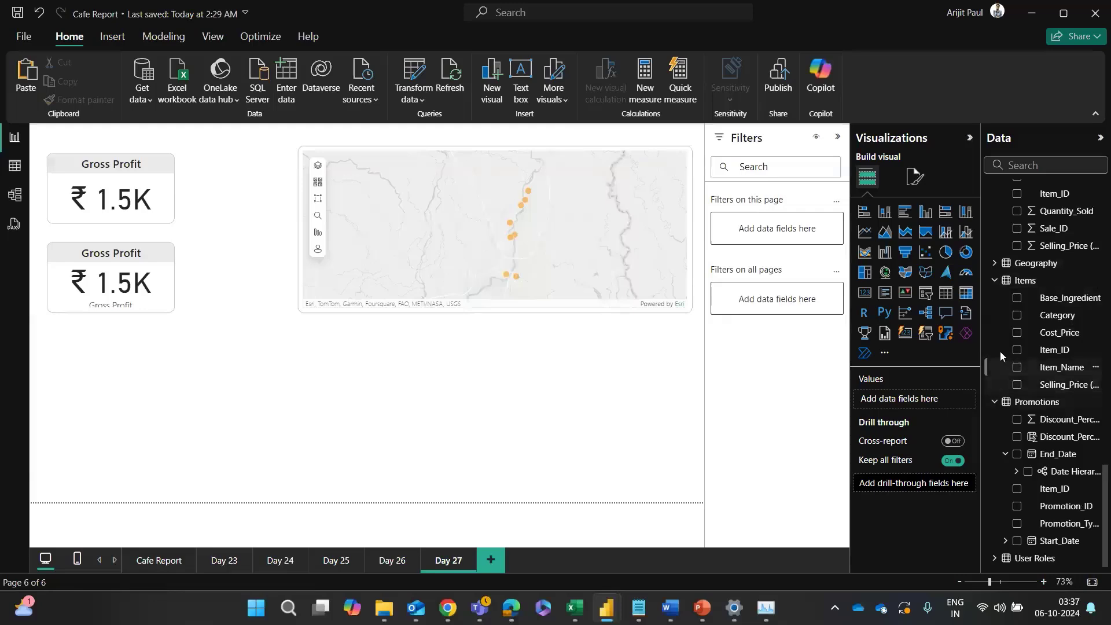
Step: Switch to the ChatGPT conversation in Chrome and review its snowflake schema explanation, new tables and suggested DAX measures
{"action": "key", "text": "alt+Tab"}
{"action": "scroll", "coordinate": [450, 399], "scroll_direction": "down", "scroll_amount": 3}
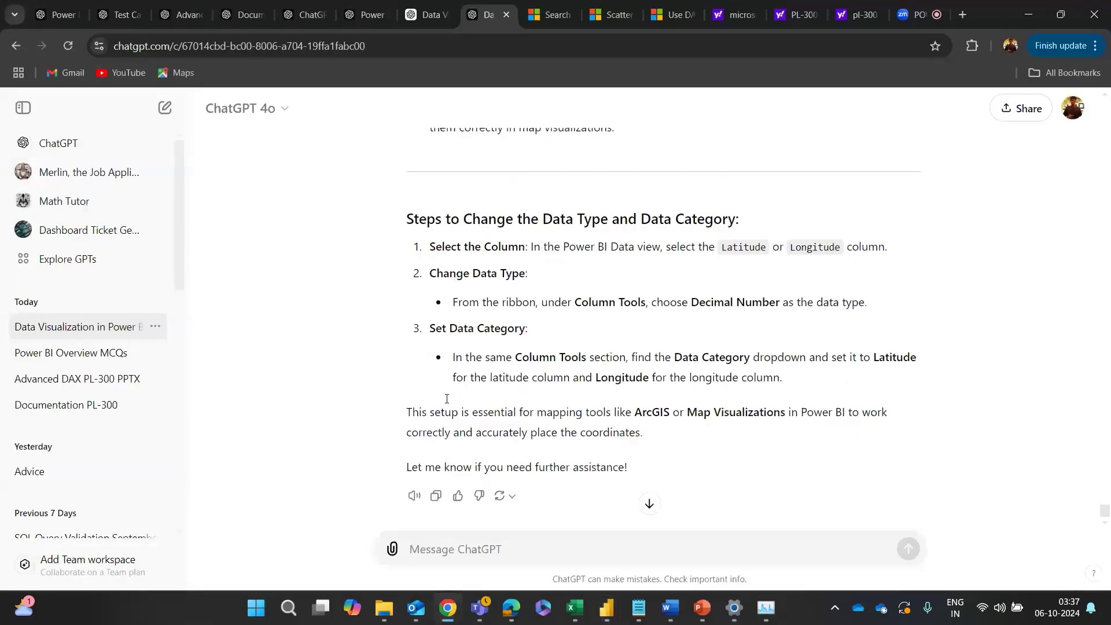
{"action": "scroll", "coordinate": [450, 399], "scroll_direction": "up", "scroll_amount": 3}
{"action": "left_click", "coordinate": [428, 17]}
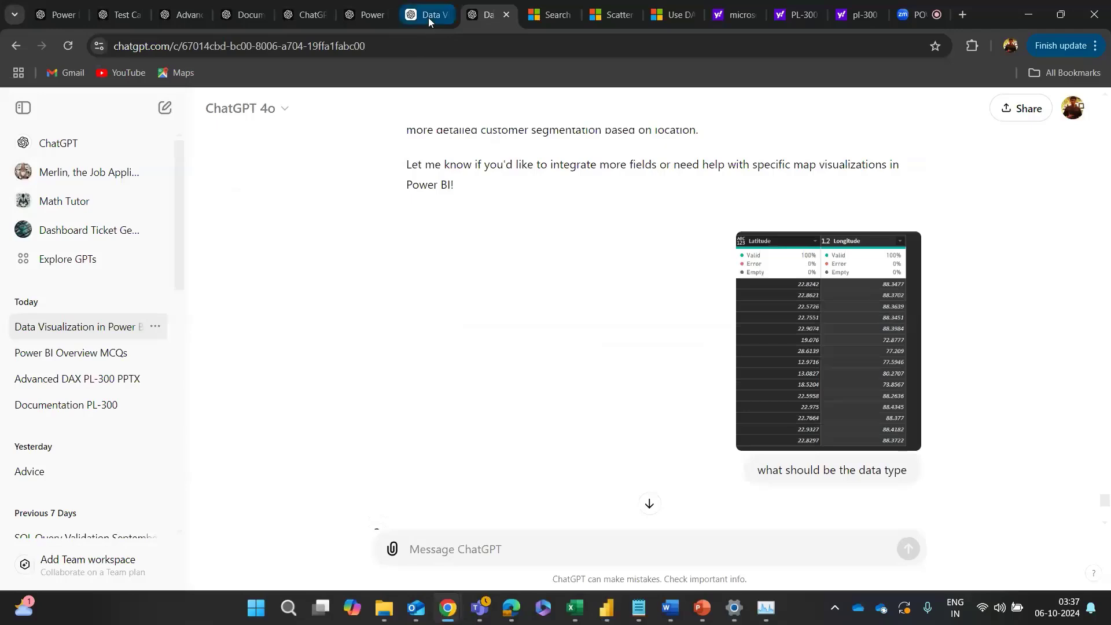
{"action": "left_click", "coordinate": [480, 14]}
{"action": "scroll", "coordinate": [462, 305], "scroll_direction": "up", "scroll_amount": 20}
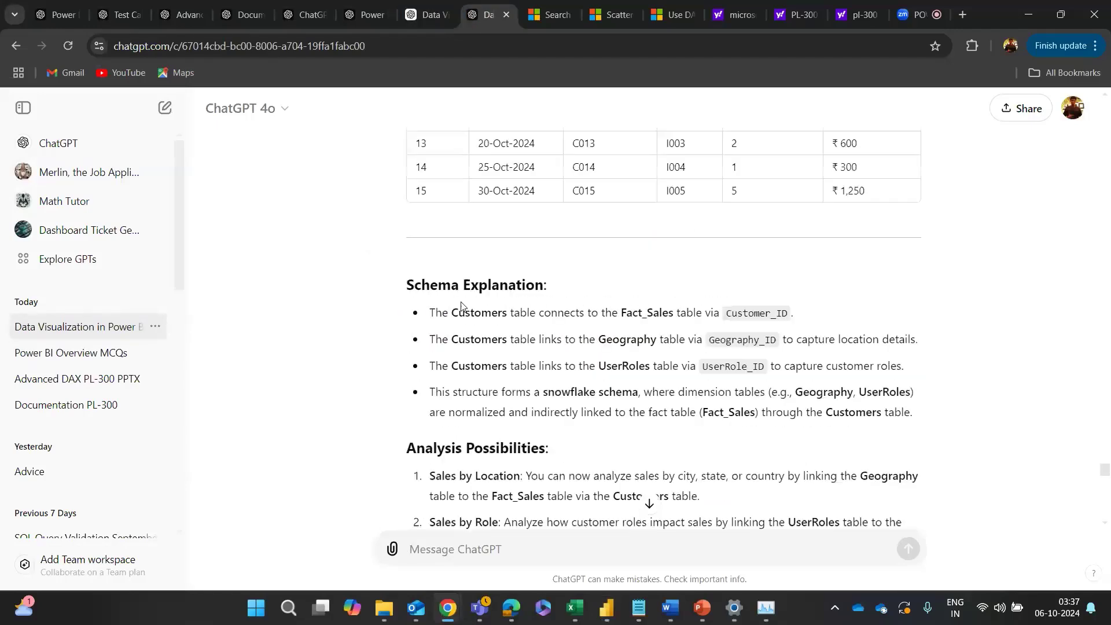
{"action": "scroll", "coordinate": [462, 305], "scroll_direction": "down", "scroll_amount": 20}
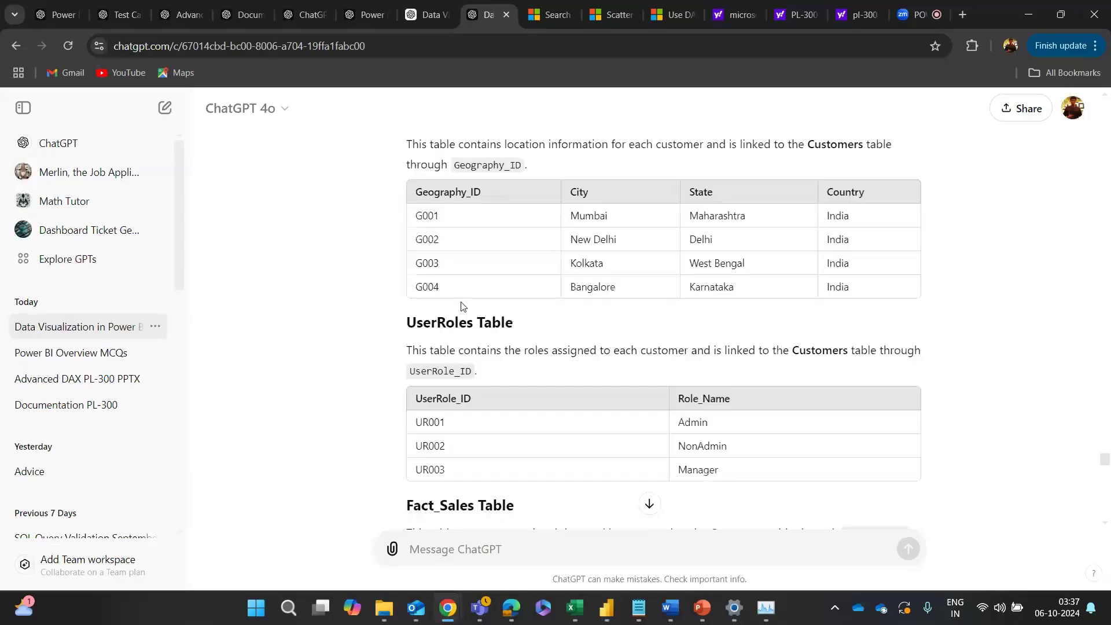
{"action": "scroll", "coordinate": [463, 305], "scroll_direction": "up", "scroll_amount": 5}
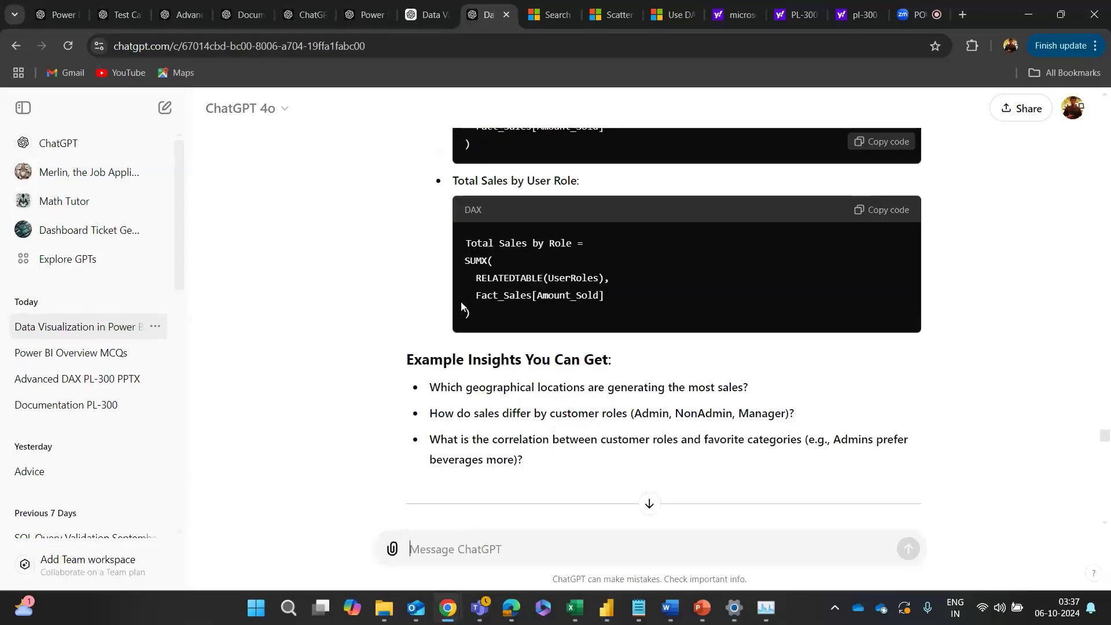
{"action": "scroll", "coordinate": [463, 305], "scroll_direction": "up", "scroll_amount": 20}
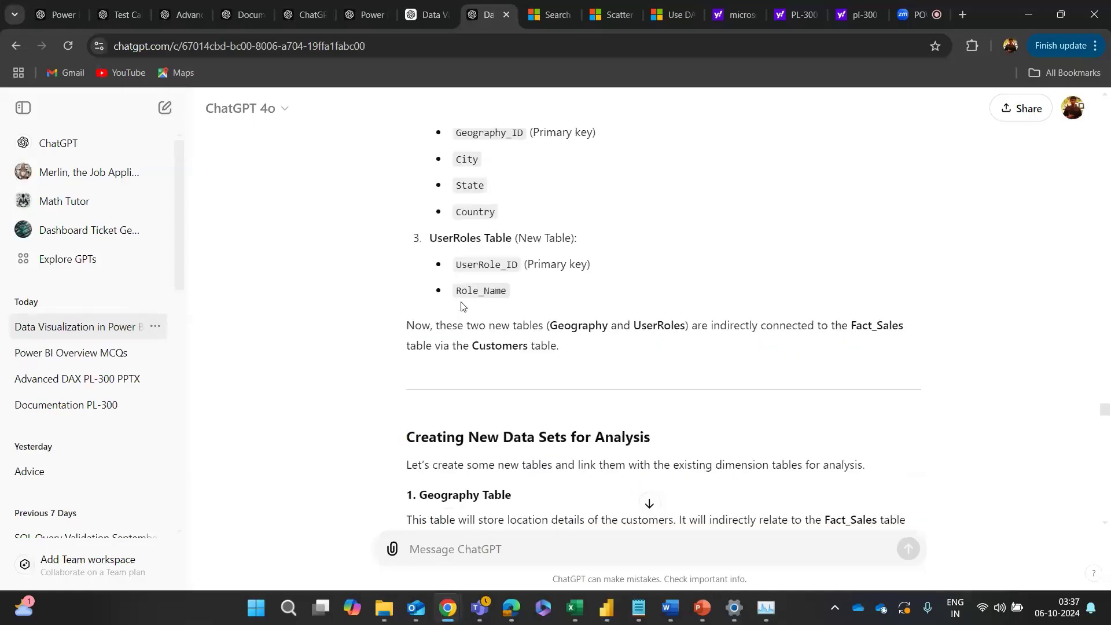
{"action": "scroll", "coordinate": [462, 306], "scroll_direction": "up", "scroll_amount": 5}
{"action": "scroll", "coordinate": [460, 297], "scroll_direction": "down", "scroll_amount": 6}
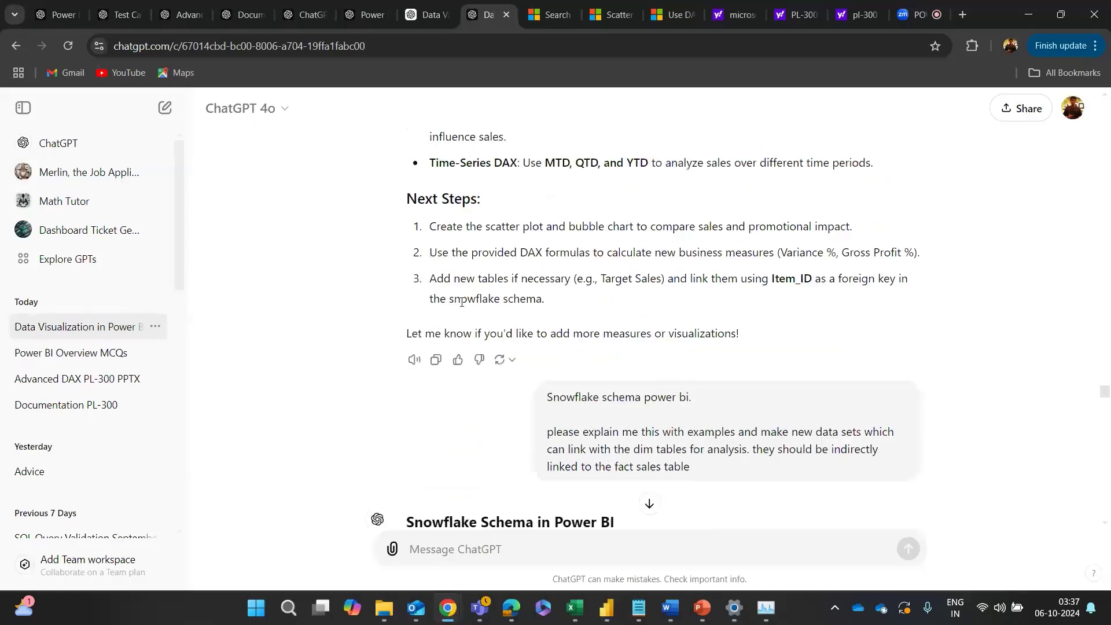
{"action": "scroll", "coordinate": [619, 250], "scroll_direction": "up", "scroll_amount": 3}
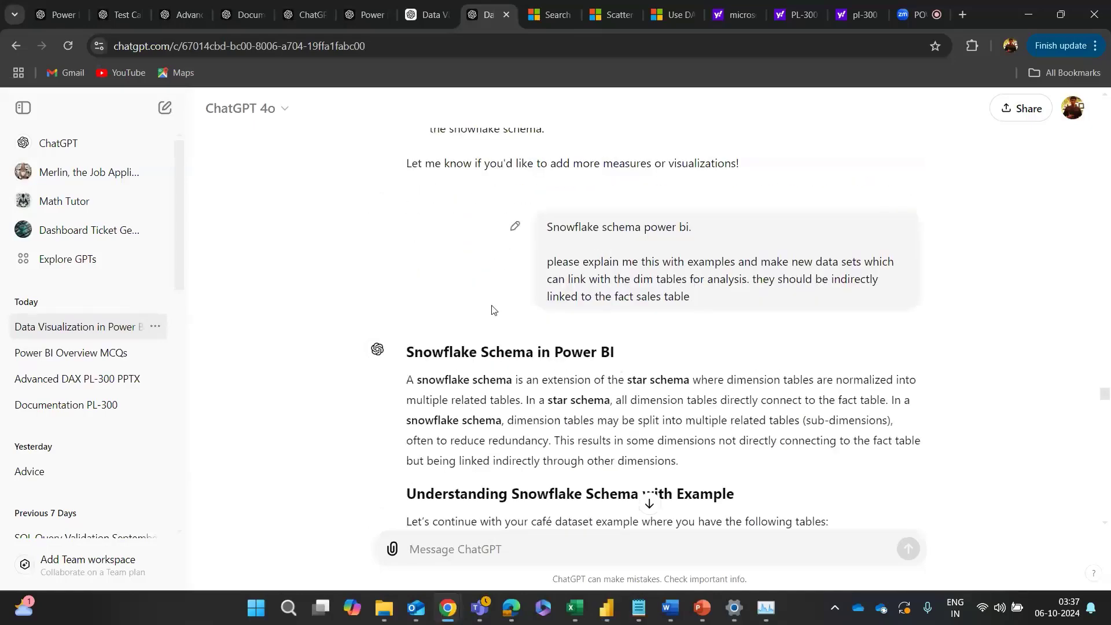
{"action": "scroll", "coordinate": [491, 307], "scroll_direction": "up", "scroll_amount": 15}
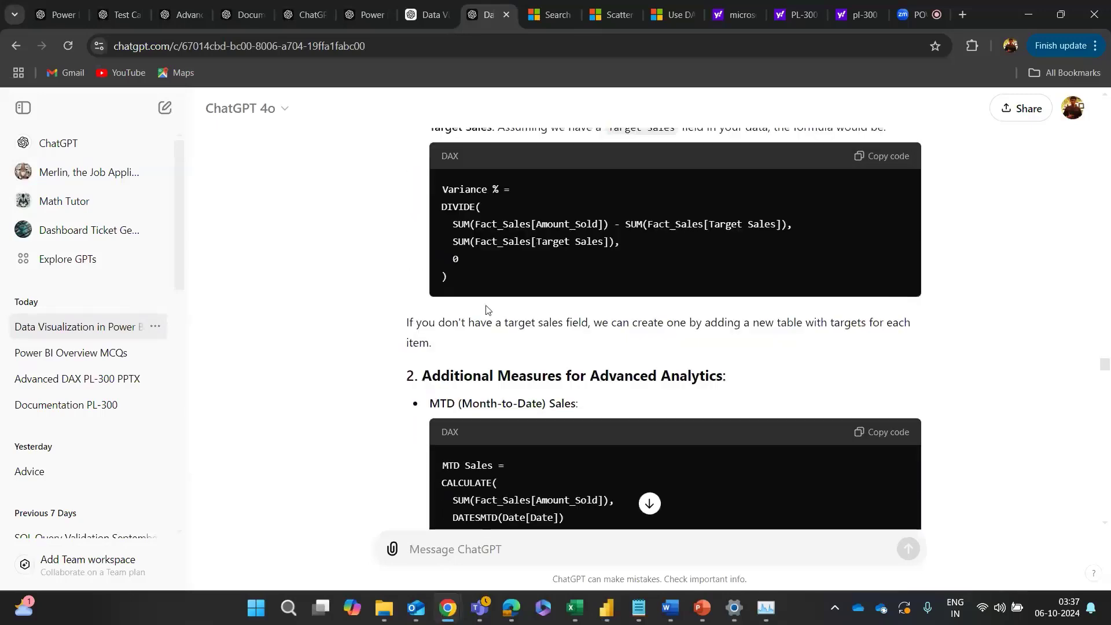
Step: Back in Power BI's model diagram, separate Sales Aggregation from the other tables and place User Roles, Customers and Fact_Sales in a row
{"action": "key", "text": "alt+Tab"}
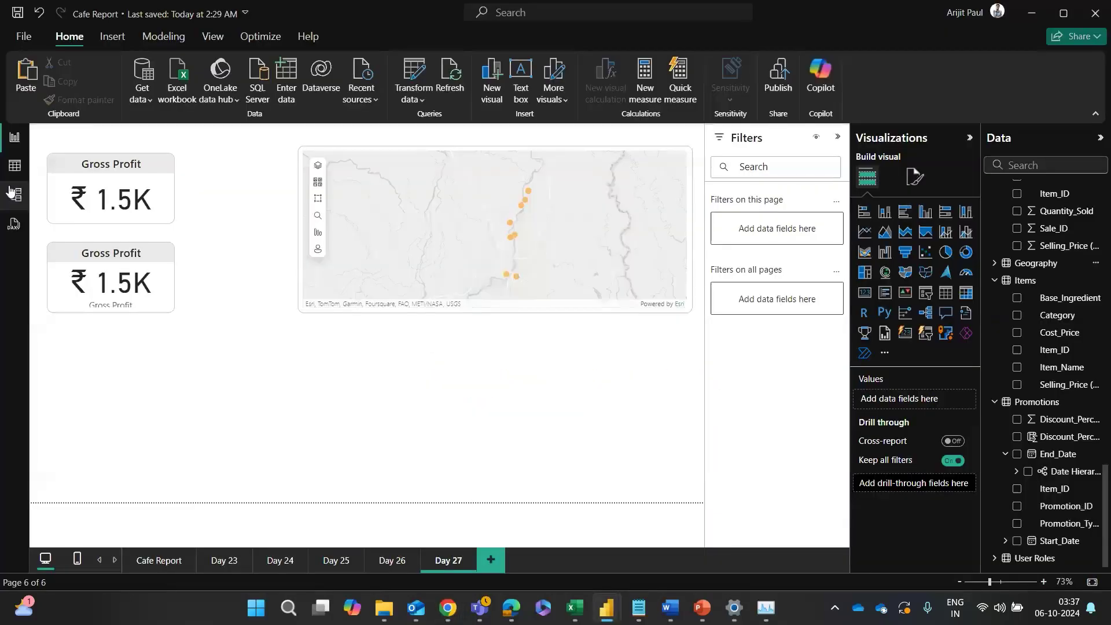
{"action": "left_click", "coordinate": [10, 190]}
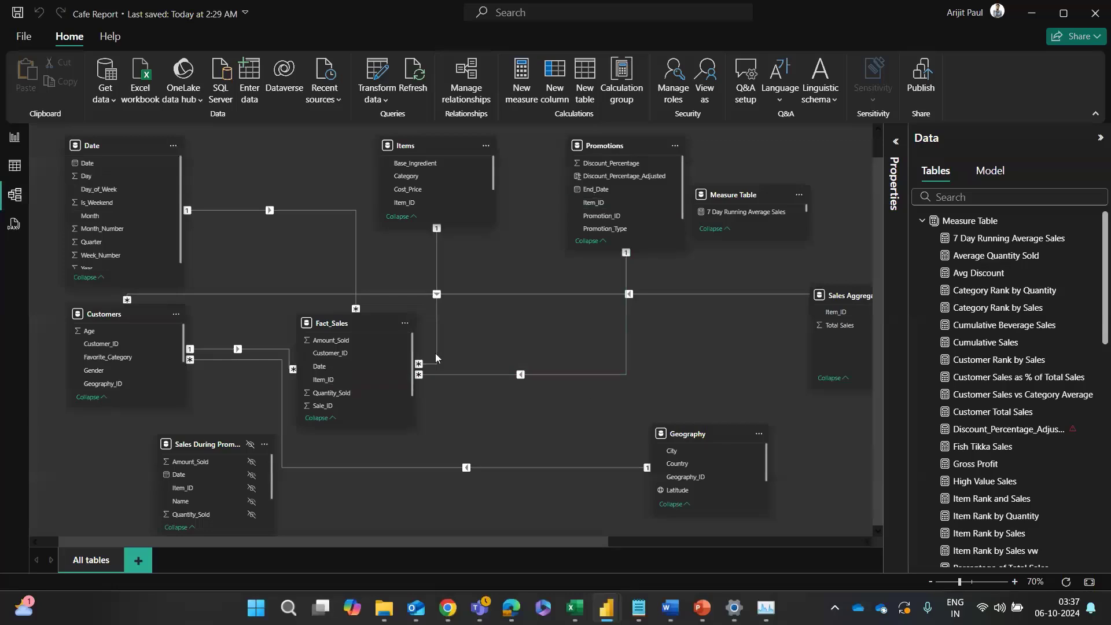
{"action": "left_click_drag", "start_coordinate": [826, 299], "coordinate": [737, 326]}
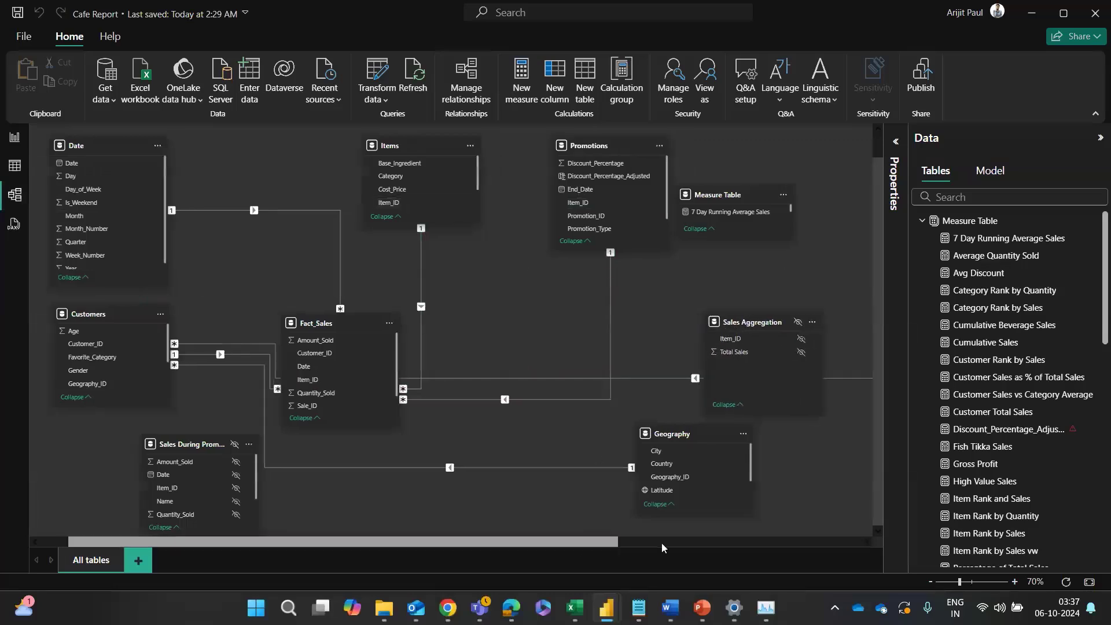
{"action": "left_click_drag", "start_coordinate": [661, 542], "coordinate": [858, 543]}
{"action": "left_click_drag", "start_coordinate": [743, 319], "coordinate": [20, 385]}
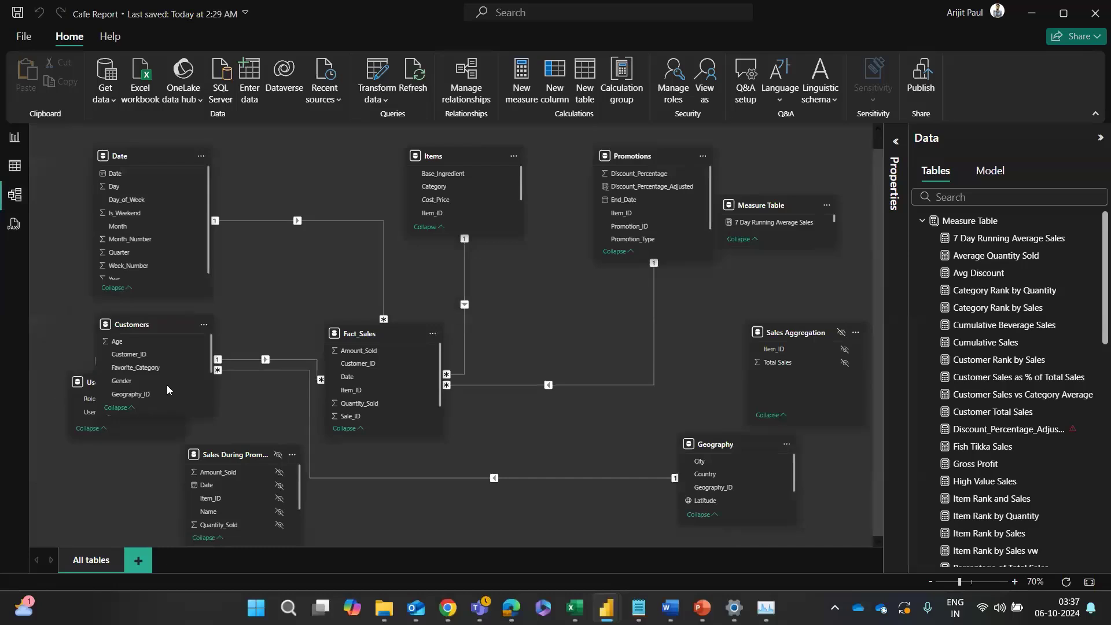
{"action": "left_click_drag", "start_coordinate": [398, 334], "coordinate": [573, 345]}
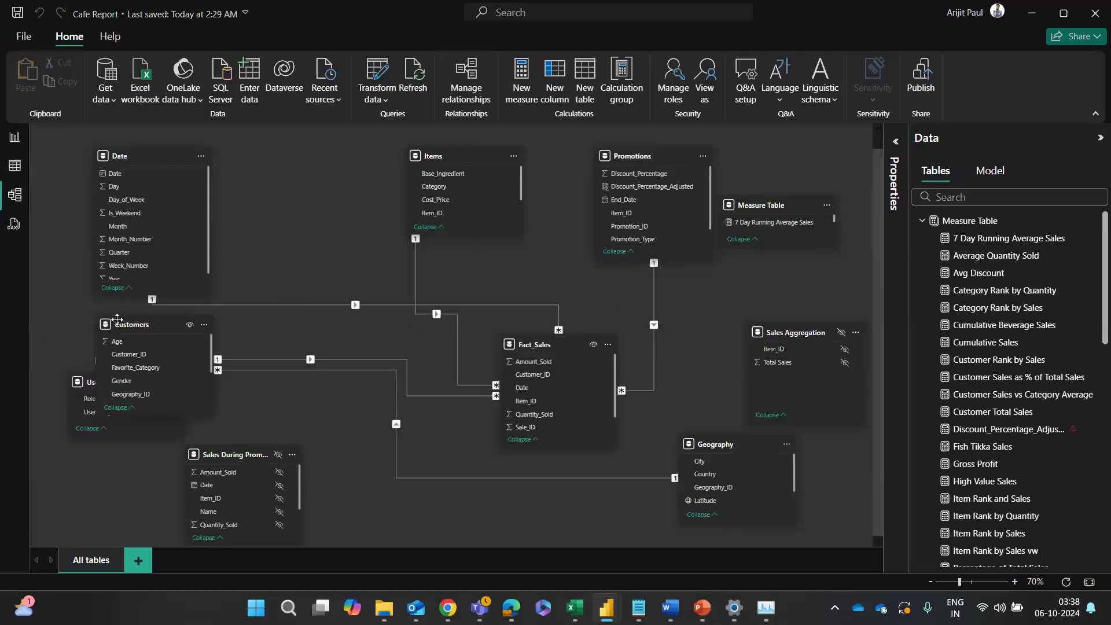
{"action": "left_click_drag", "start_coordinate": [157, 326], "coordinate": [315, 327]}
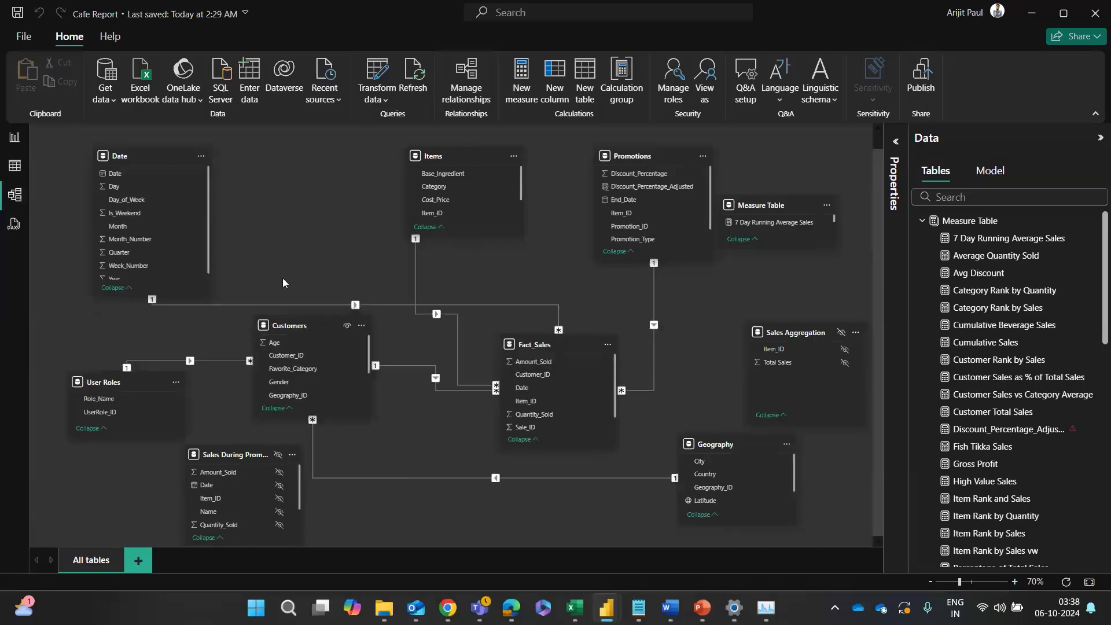
Step: Arrange the Date, Items and Promotions tables in a row above Customers and Fact_Sales in the model diagram
{"action": "left_click_drag", "start_coordinate": [126, 151], "coordinate": [174, 152]}
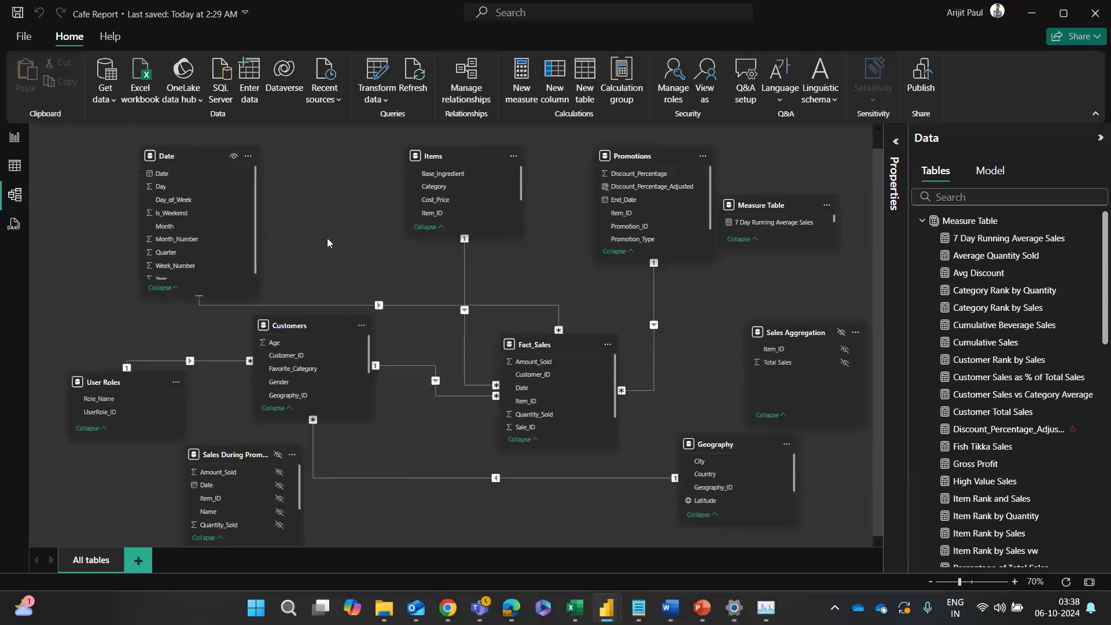
{"action": "left_click_drag", "start_coordinate": [427, 161], "coordinate": [359, 173]}
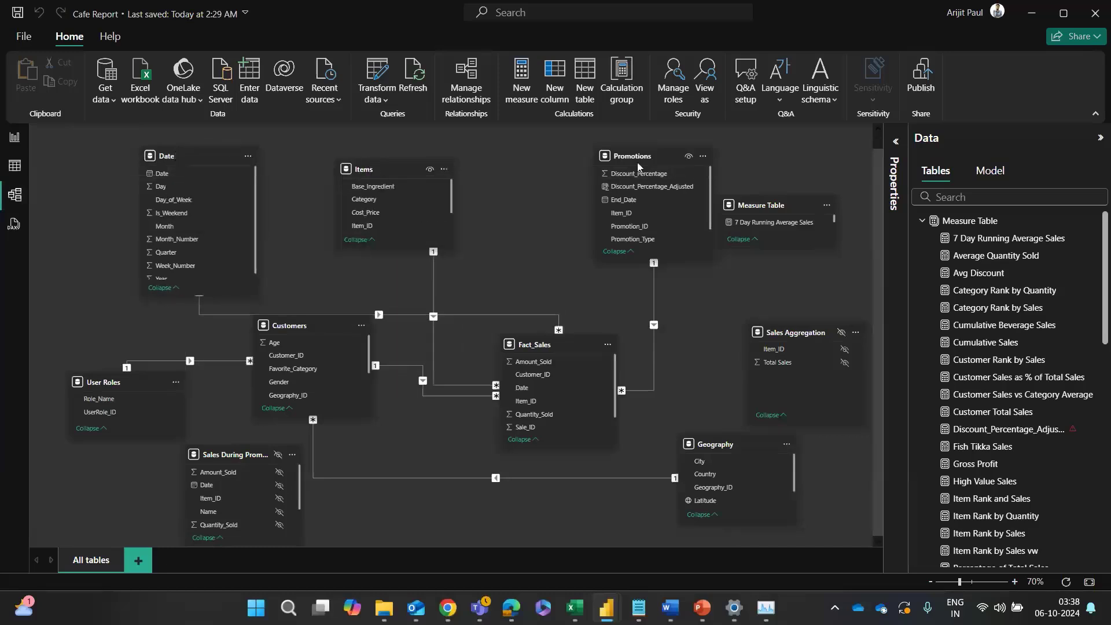
{"action": "left_click_drag", "start_coordinate": [617, 168], "coordinate": [553, 179]}
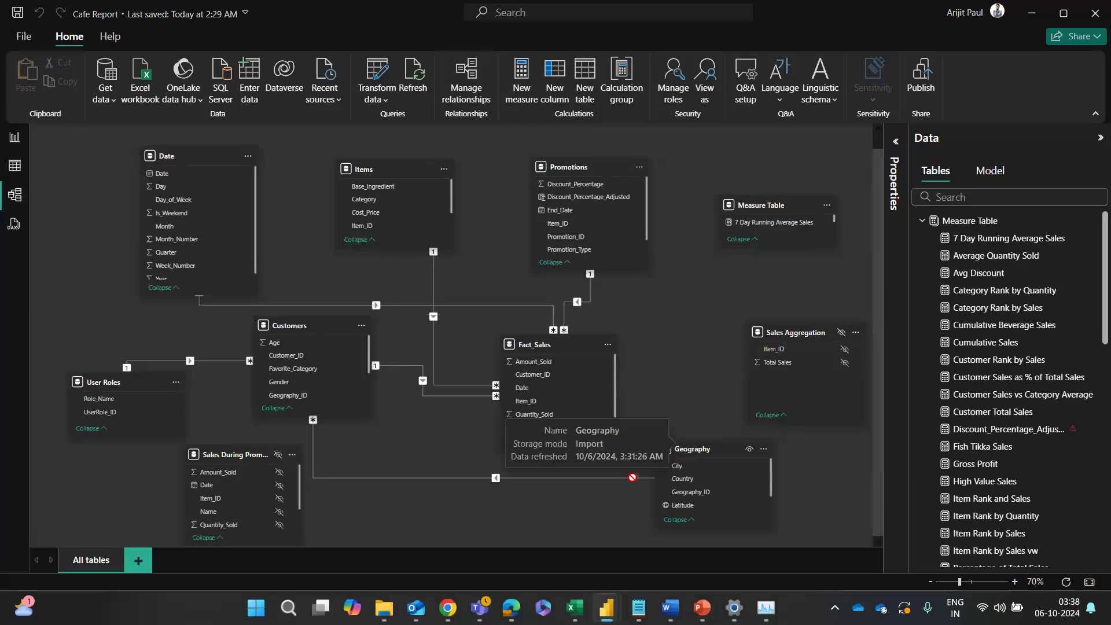
Step: Place Geography below User Roles, shift Fact_Sales down and away from Customers, and move both hidden sales tables to the diagram's far right
{"action": "left_click_drag", "start_coordinate": [696, 448], "coordinate": [95, 483]}
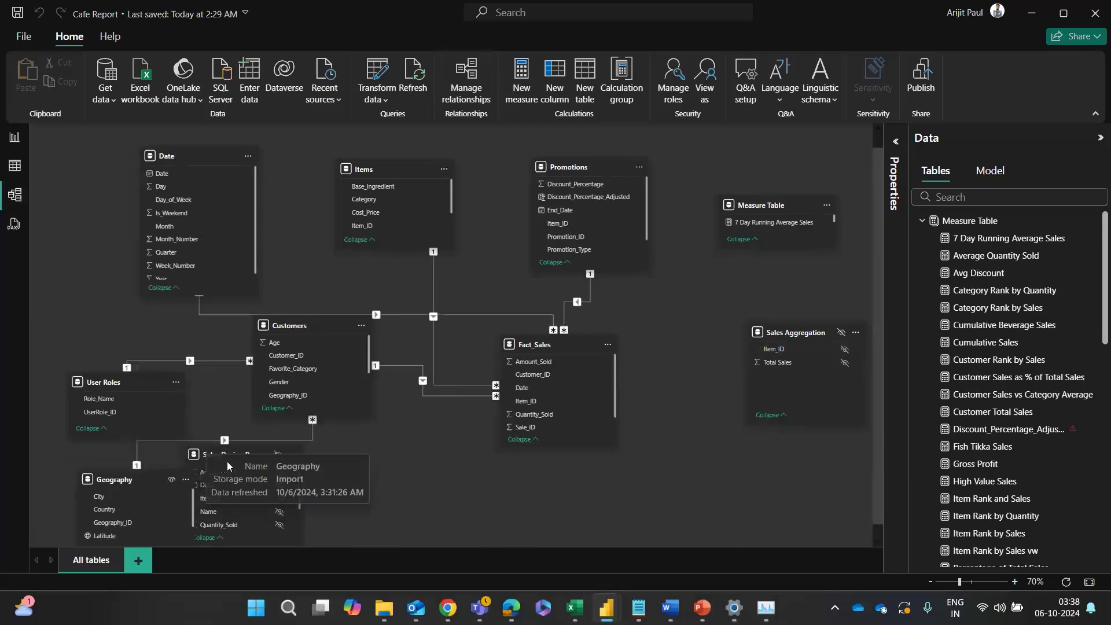
{"action": "left_click_drag", "start_coordinate": [240, 460], "coordinate": [822, 471]}
{"action": "left_click_drag", "start_coordinate": [531, 346], "coordinate": [586, 382]}
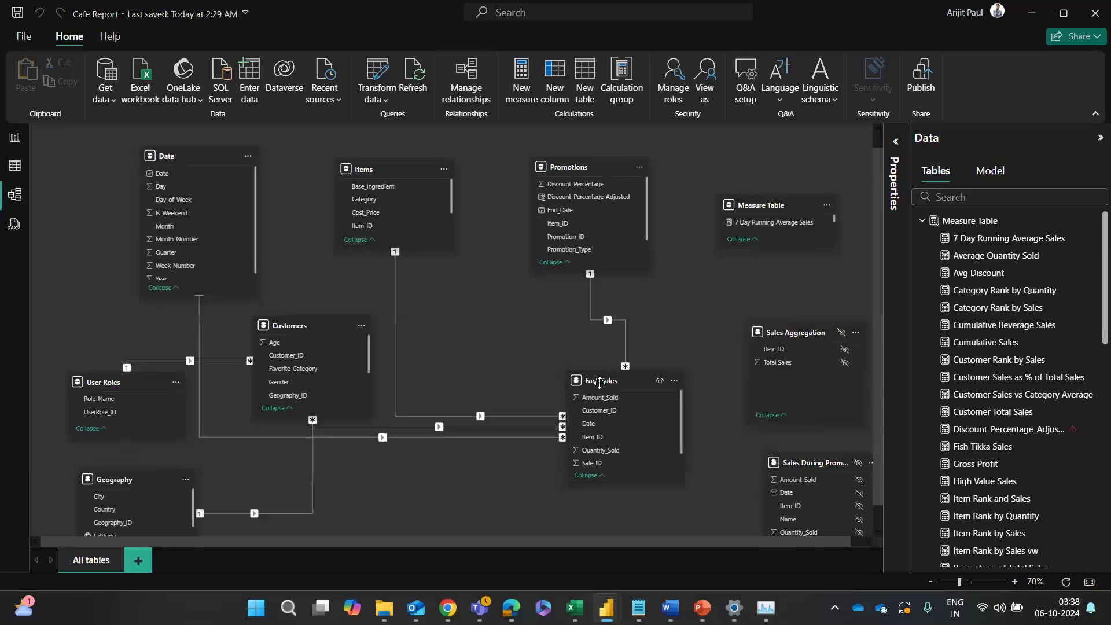
{"action": "left_click_drag", "start_coordinate": [567, 539], "coordinate": [648, 546]}
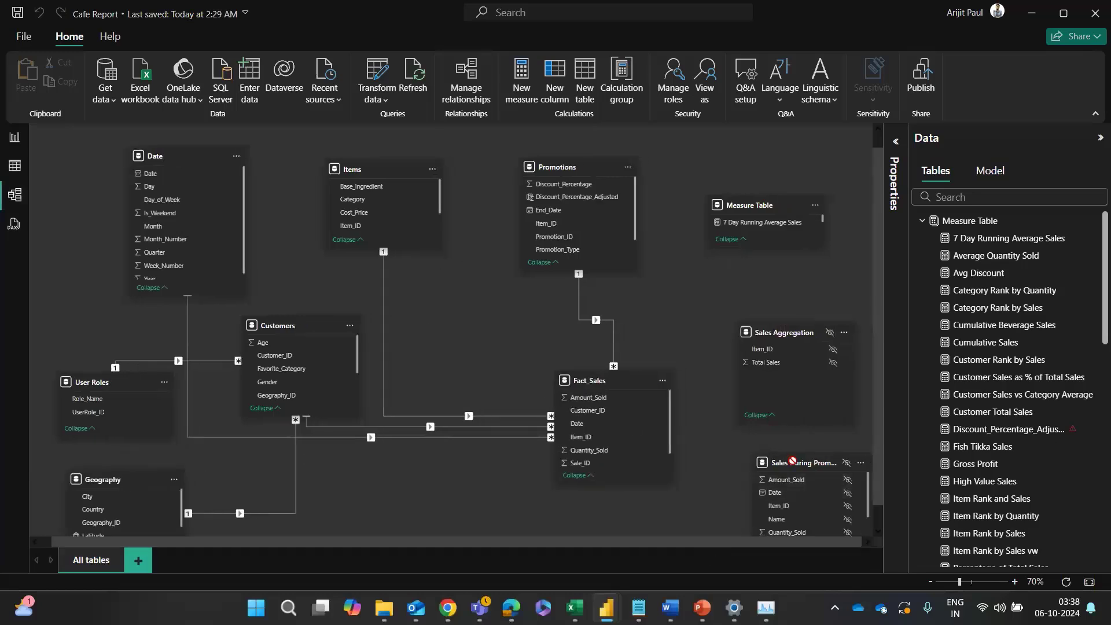
{"action": "left_click_drag", "start_coordinate": [790, 461], "coordinate": [870, 440]}
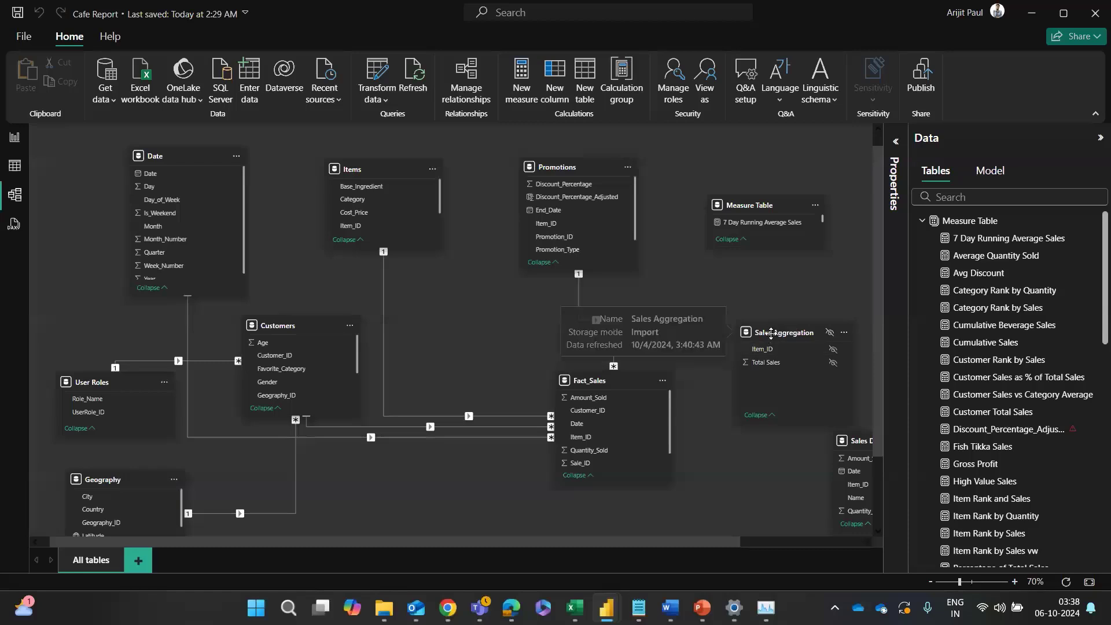
{"action": "left_click_drag", "start_coordinate": [810, 335], "coordinate": [900, 303]}
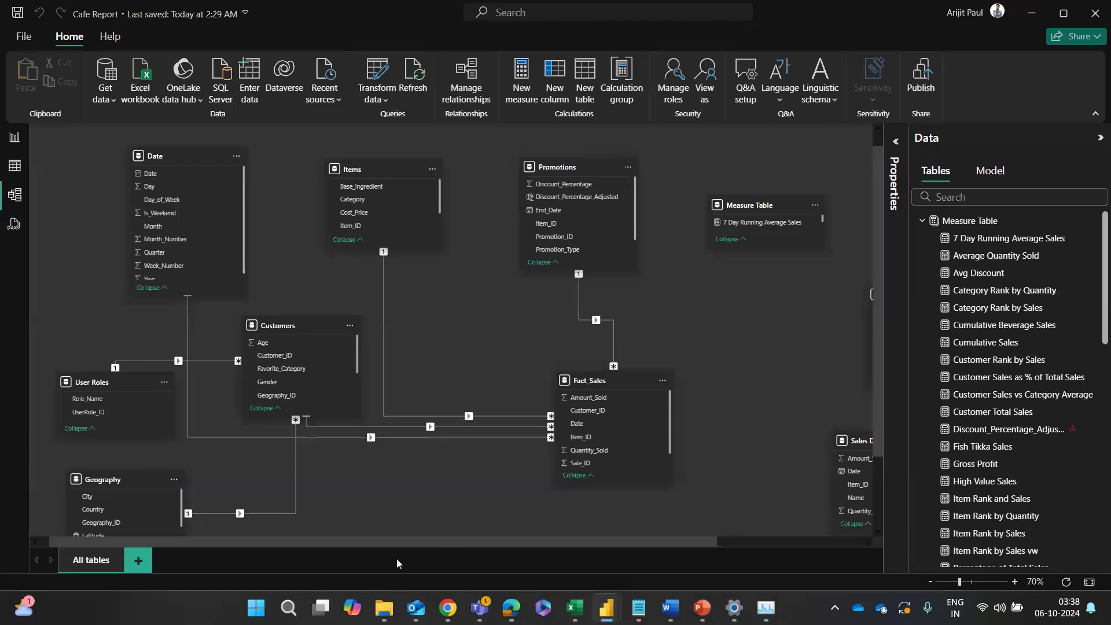
{"action": "left_click_drag", "start_coordinate": [336, 541], "coordinate": [327, 541]}
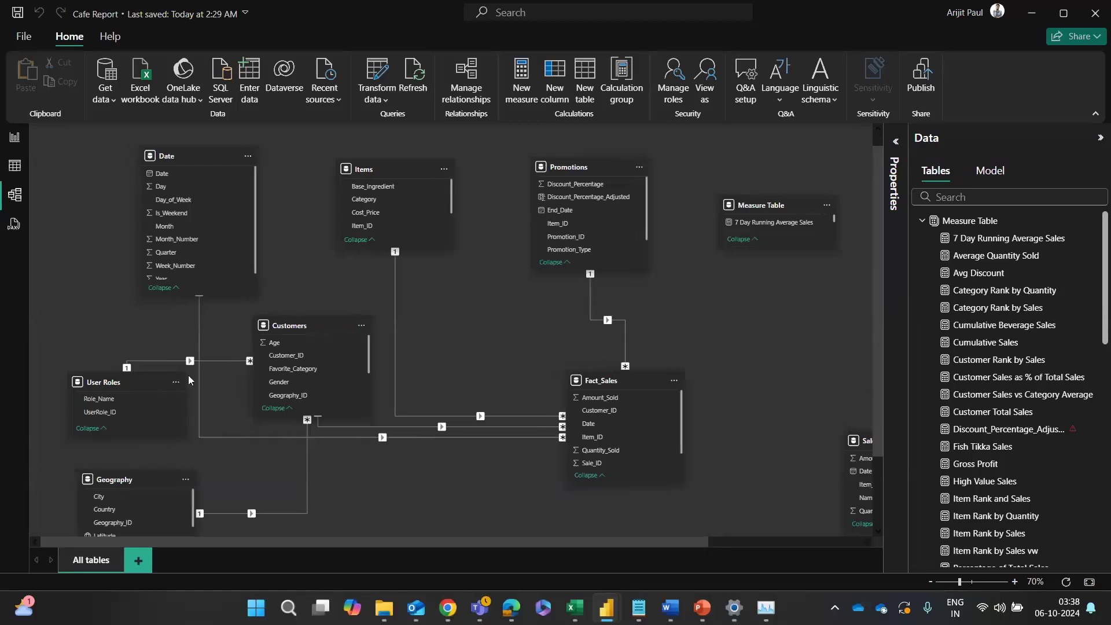
Step: Bring Fact_Sales closer to Customers, lower Promotions towards it, and move Measure Table up out of the way
{"action": "left_click", "coordinate": [285, 325]}
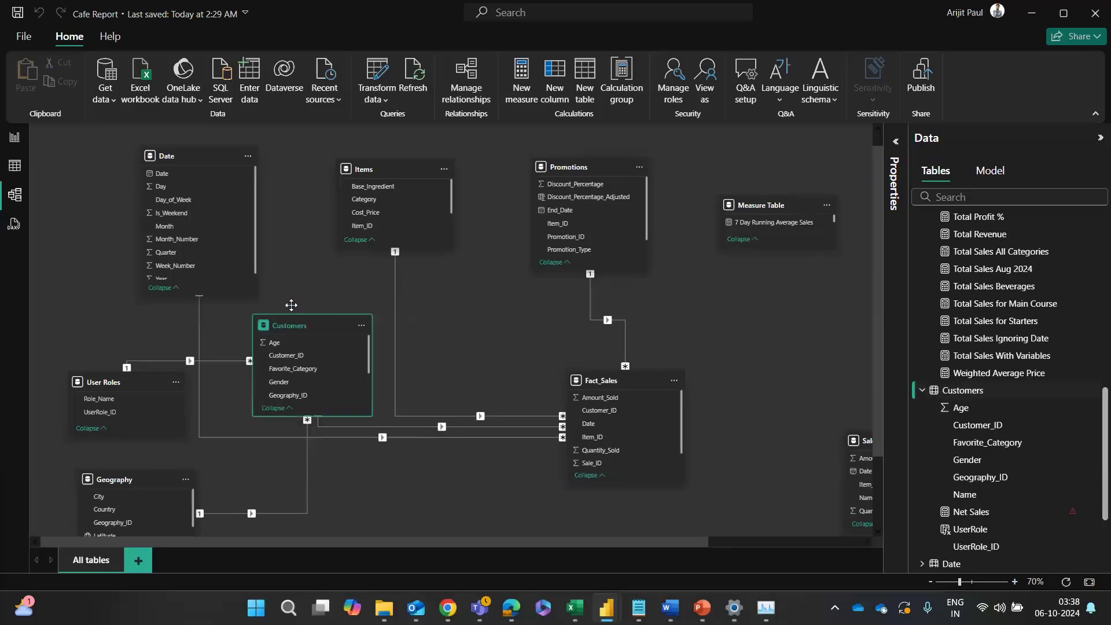
{"action": "scroll", "coordinate": [291, 305], "scroll_direction": "down", "scroll_amount": 1}
{"action": "left_click_drag", "start_coordinate": [589, 357], "coordinate": [435, 361]}
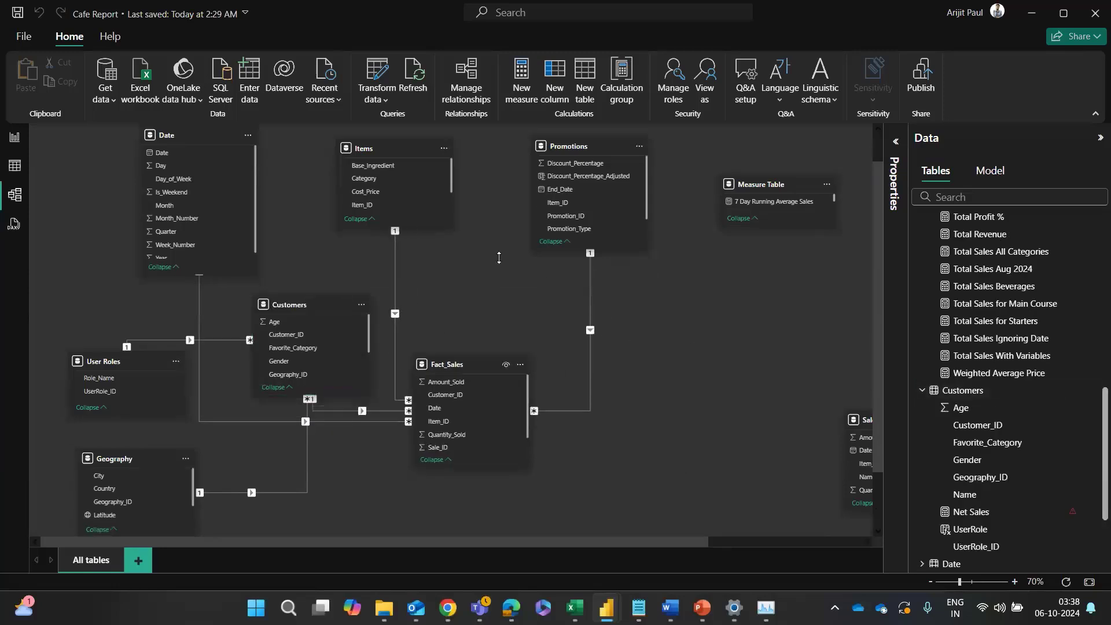
{"action": "left_click_drag", "start_coordinate": [577, 146], "coordinate": [556, 220]}
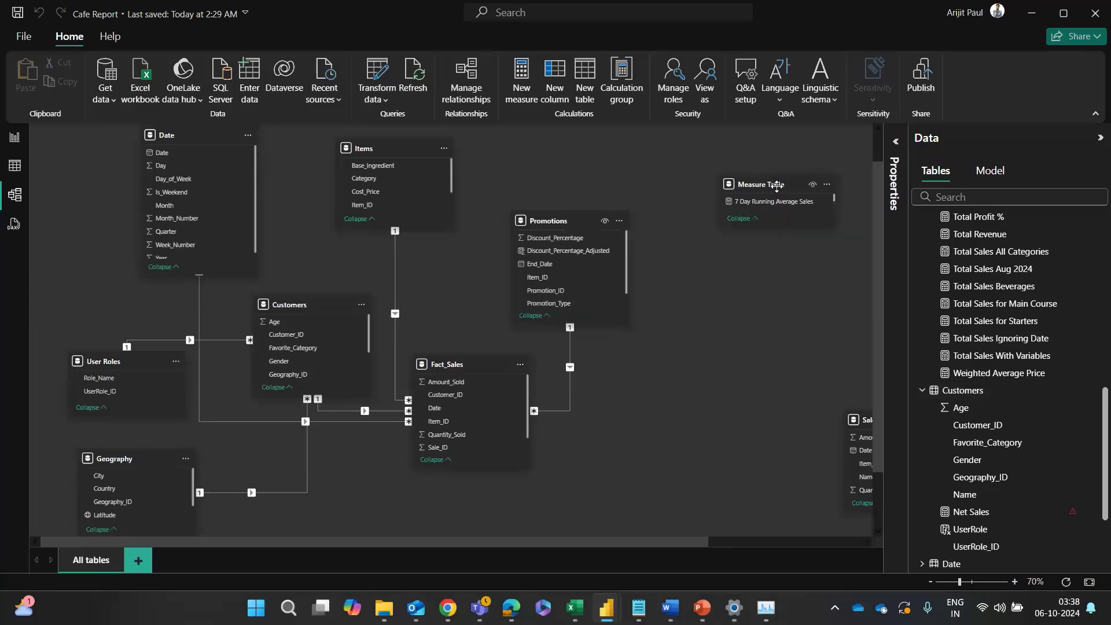
{"action": "left_click_drag", "start_coordinate": [778, 184], "coordinate": [764, 148]}
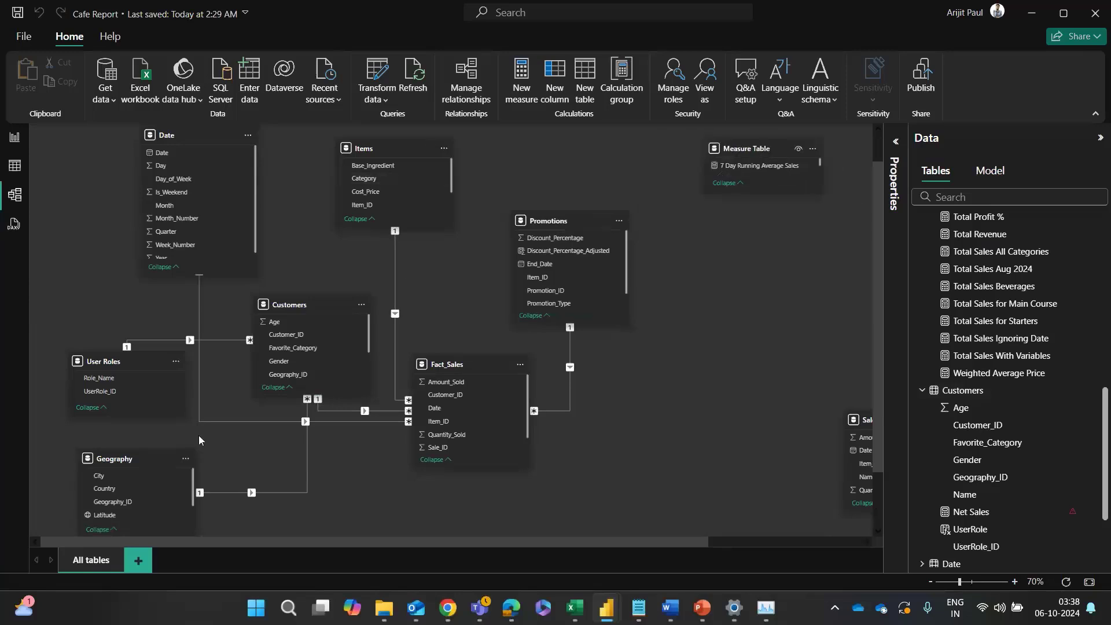
Step: Position Promotions to the upper right of Fact_Sales, enlarge the Fact_Sales card to show more fields, and place Items above it
{"action": "left_click_drag", "start_coordinate": [445, 365], "coordinate": [464, 405]}
{"action": "left_click_drag", "start_coordinate": [560, 222], "coordinate": [666, 253]}
{"action": "left_click_drag", "start_coordinate": [474, 372], "coordinate": [485, 326]}
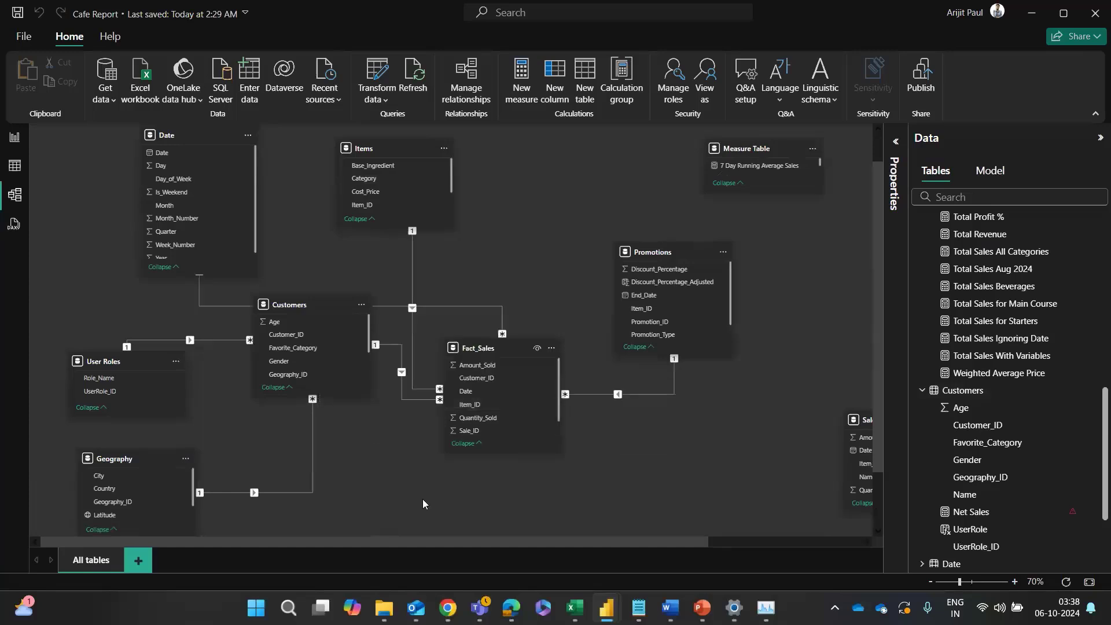
{"action": "left_click_drag", "start_coordinate": [446, 450], "coordinate": [417, 475]}
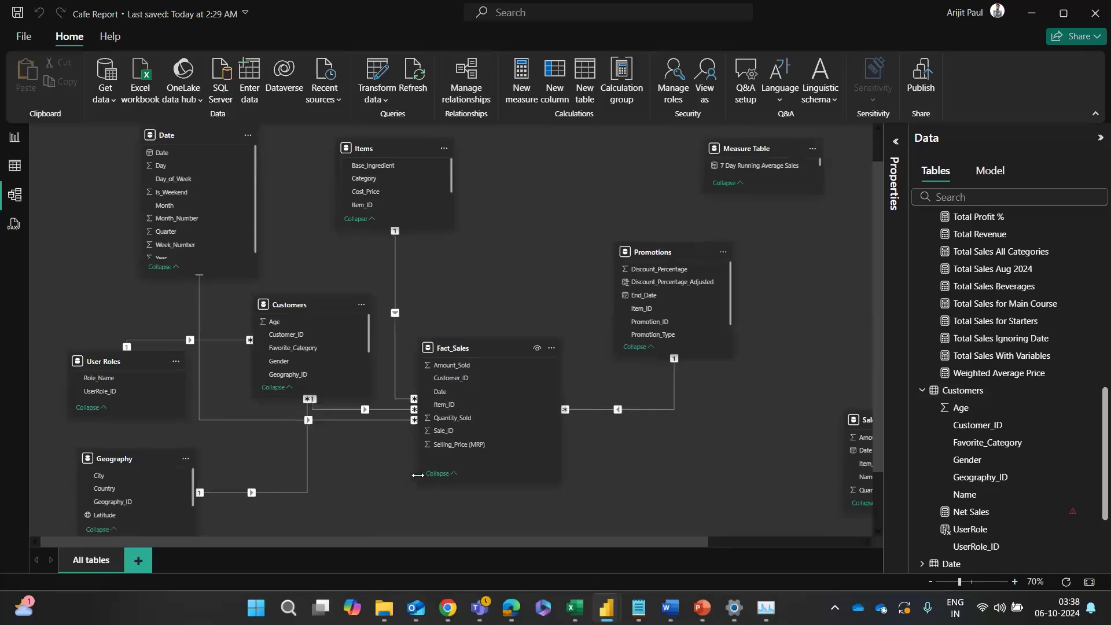
{"action": "left_click_drag", "start_coordinate": [407, 148], "coordinate": [554, 174]}
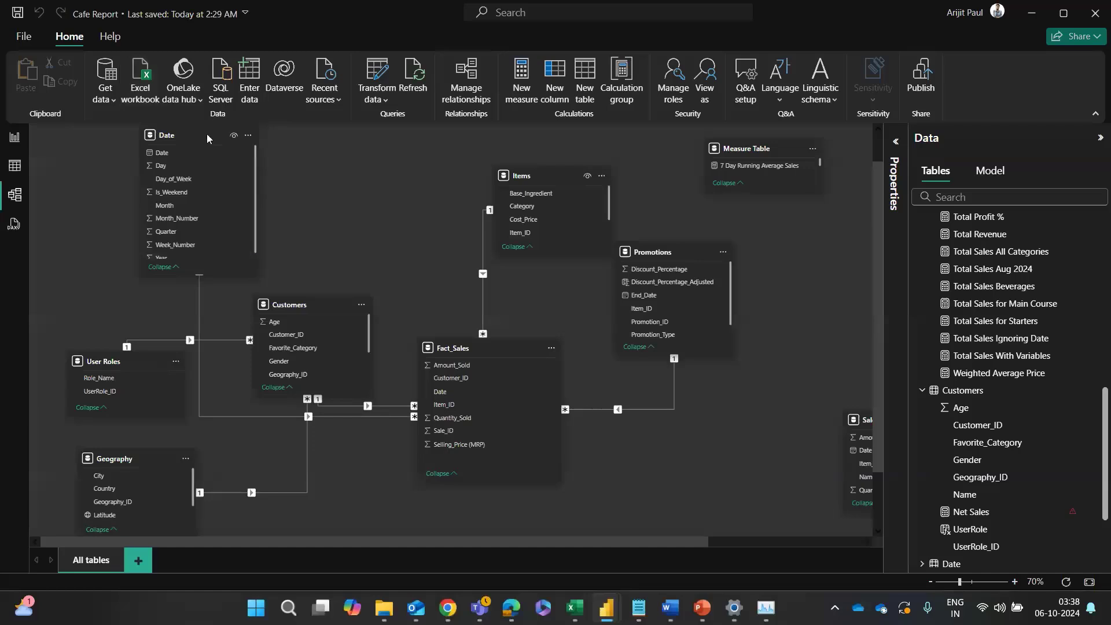
Step: Position Date above Fact_Sales beside Items, Customers to the left of Date, and User Roles and Geography stacked below Customers in the model diagram
{"action": "left_click_drag", "start_coordinate": [210, 139], "coordinate": [397, 147]}
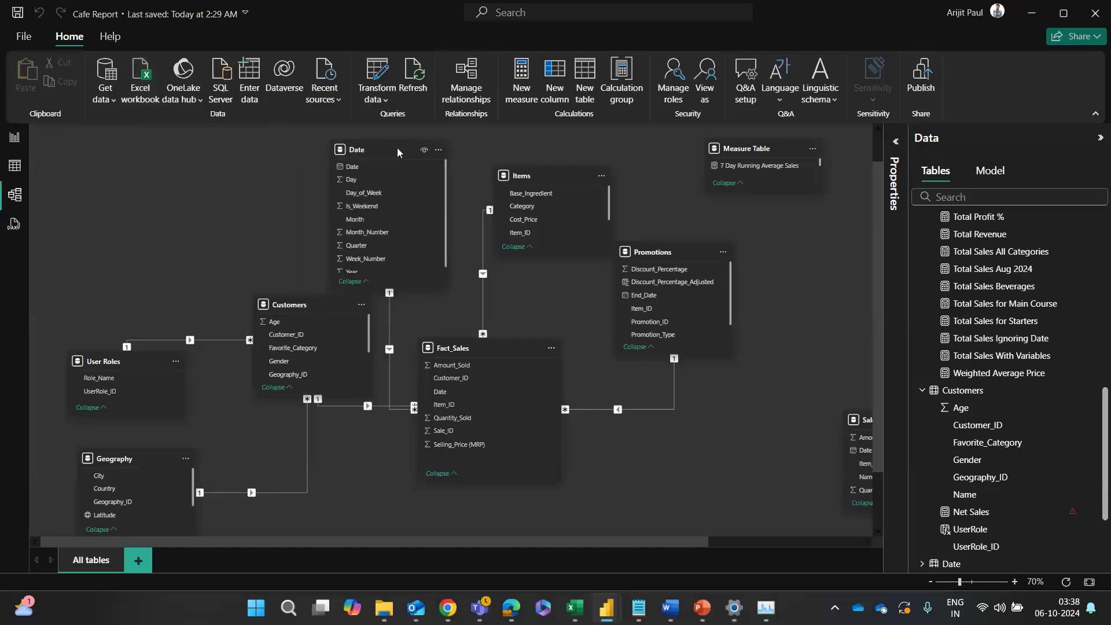
{"action": "left_click_drag", "start_coordinate": [299, 304], "coordinate": [232, 204]}
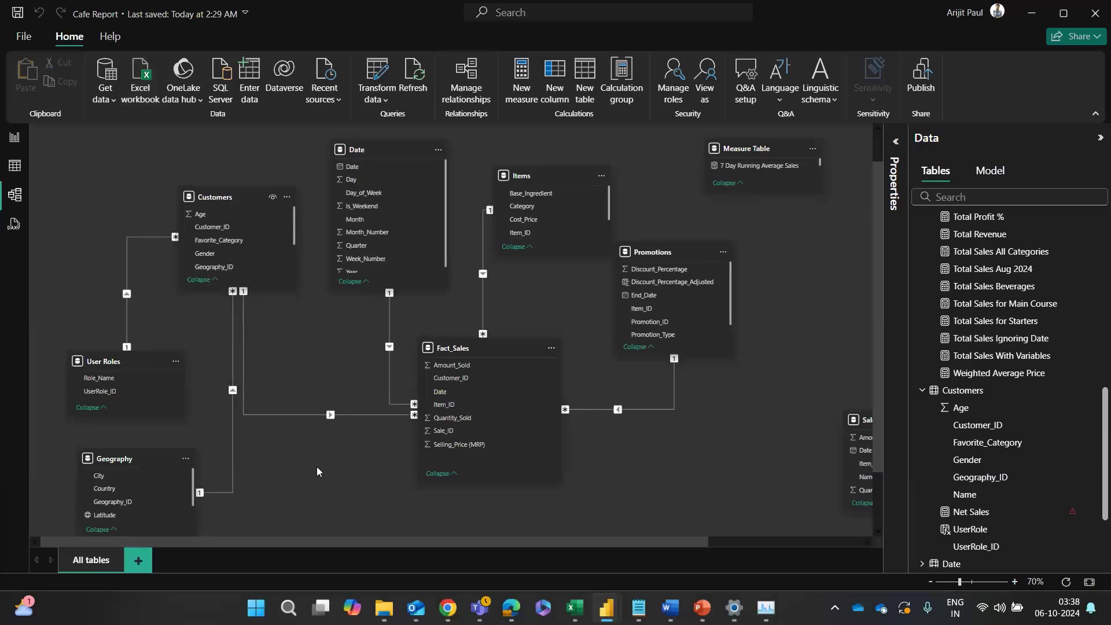
{"action": "left_click_drag", "start_coordinate": [160, 361], "coordinate": [107, 338]}
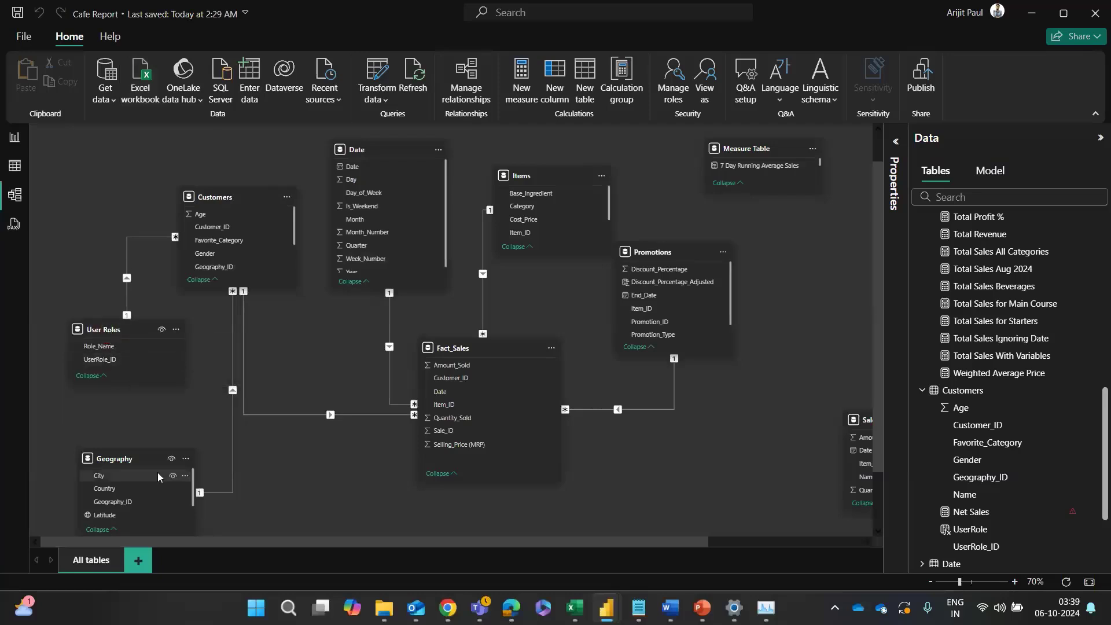
{"action": "mouse_move", "coordinate": [143, 452]}
{"action": "left_mouse_down"}
{"action": "mouse_move", "coordinate": [141, 432]}
{"action": "mouse_move", "coordinate": [140, 462]}
{"action": "left_mouse_up"}
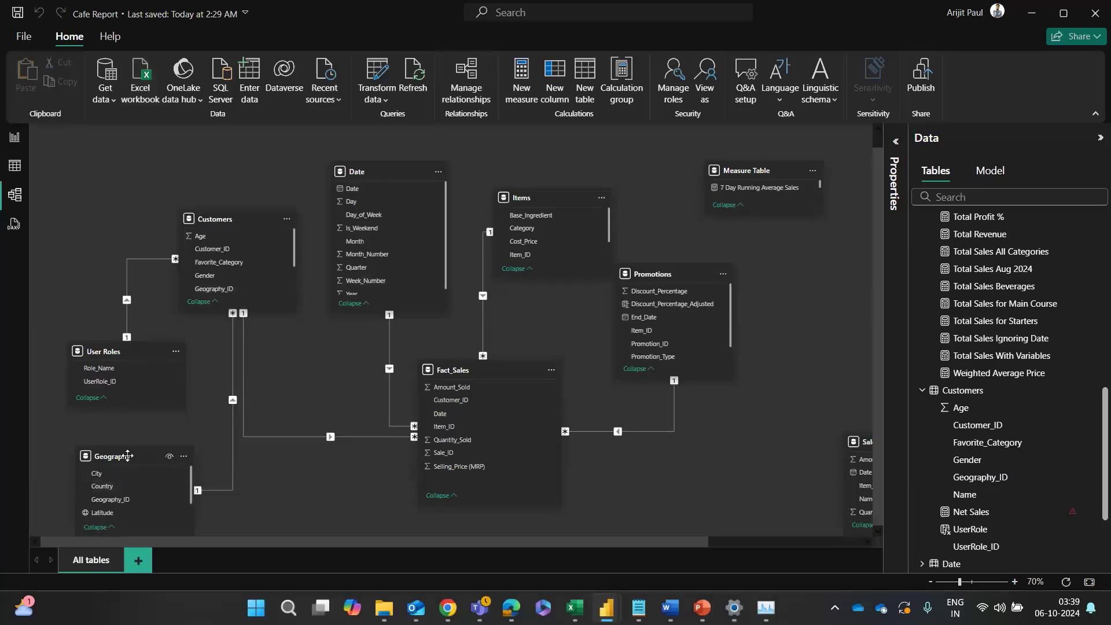
{"action": "left_click_drag", "start_coordinate": [121, 481], "coordinate": [117, 434]}
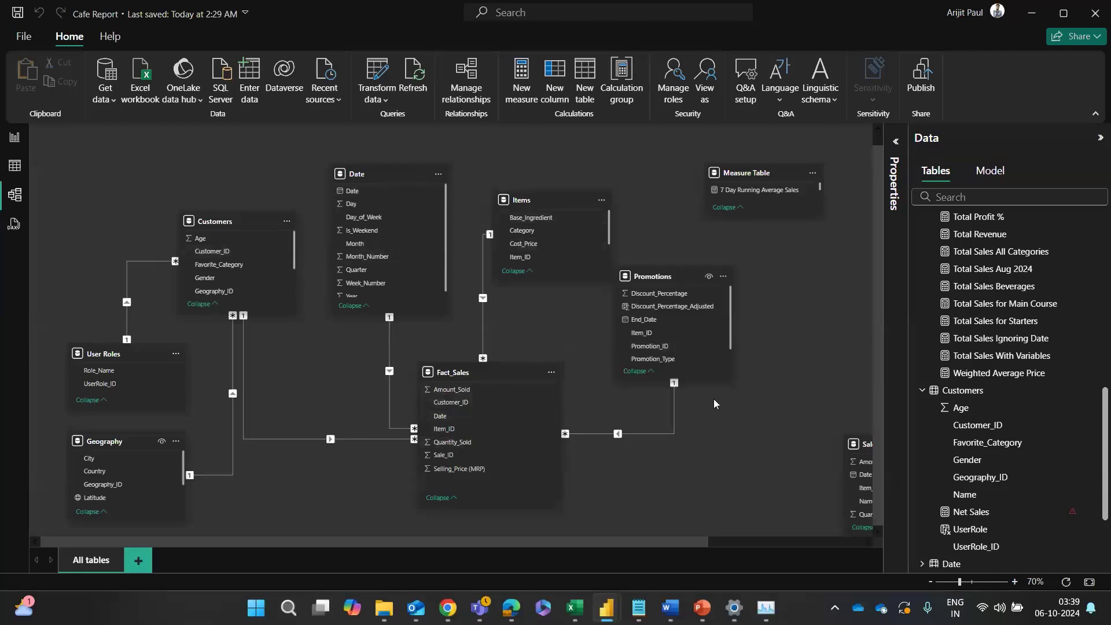
{"action": "left_click", "coordinate": [1102, 138]}
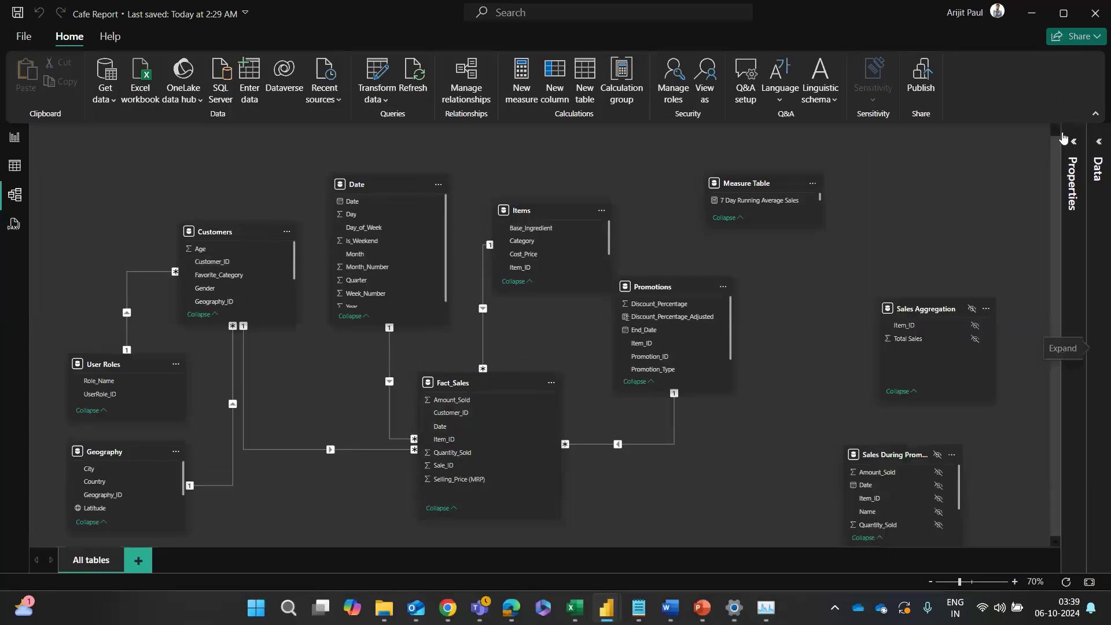
Step: Return to the Day 27 report page and collapse the filter settings to widen the canvas
{"action": "left_click", "coordinate": [9, 169]}
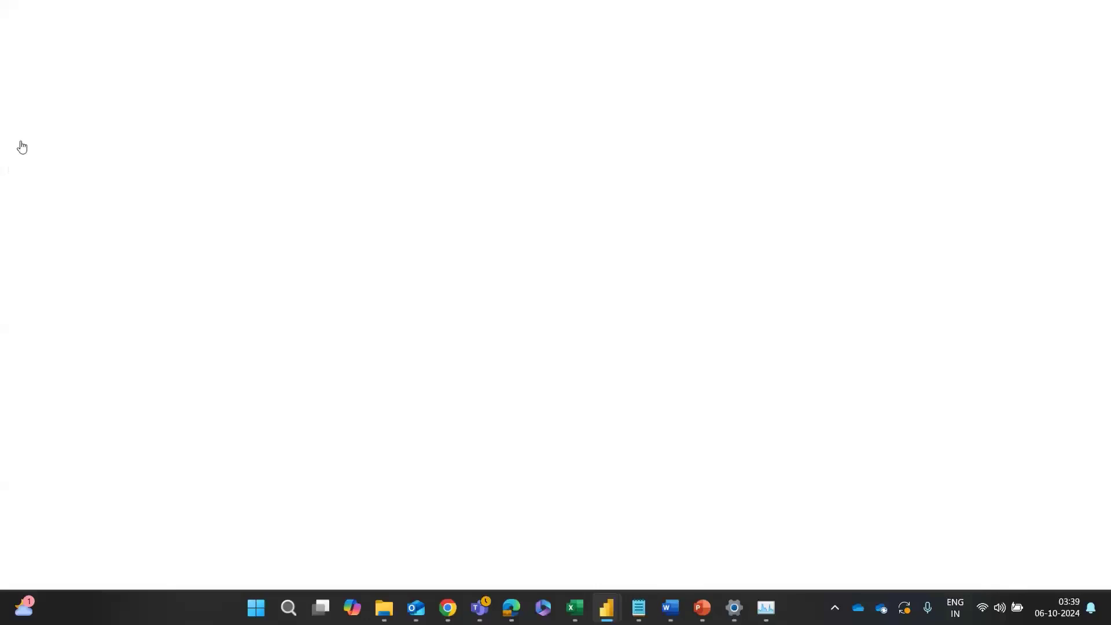
{"action": "left_click", "coordinate": [22, 147]}
{"action": "left_click", "coordinate": [409, 284]}
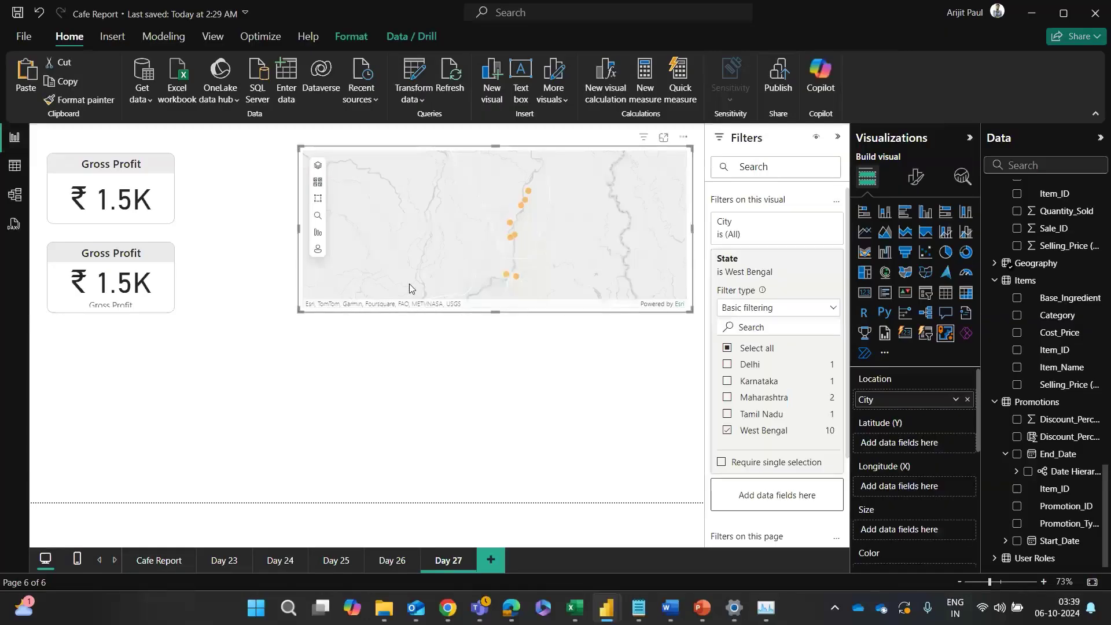
{"action": "left_click", "coordinate": [350, 447]}
{"action": "left_click", "coordinate": [838, 141]}
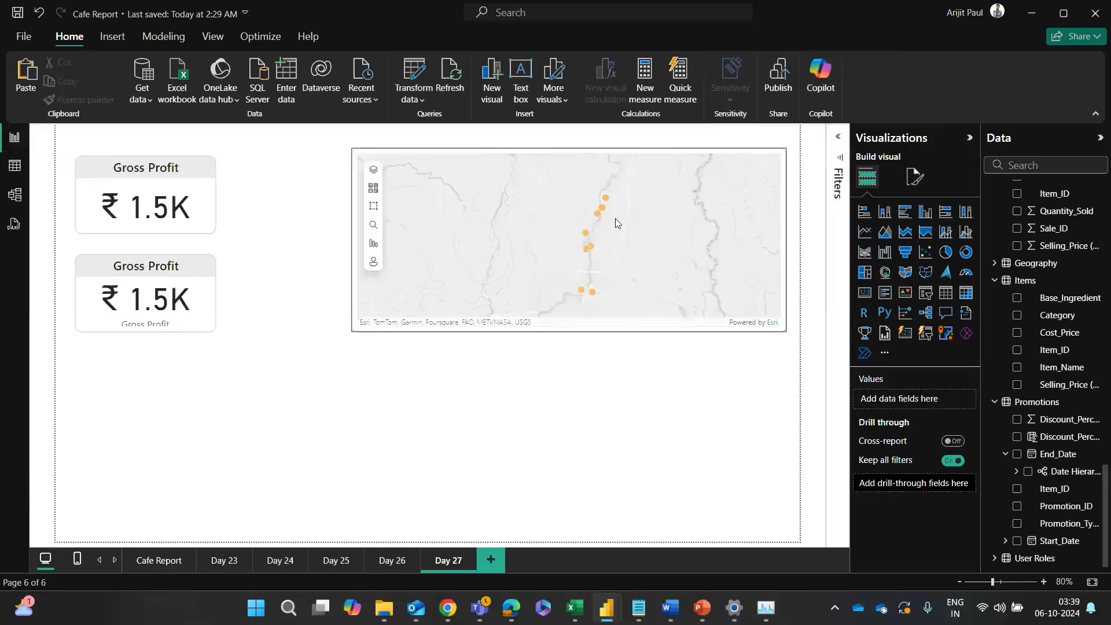
Step: Delete the ArcGIS city map and the lower Gross Profit card from the Day 27 page
{"action": "left_click", "coordinate": [584, 224]}
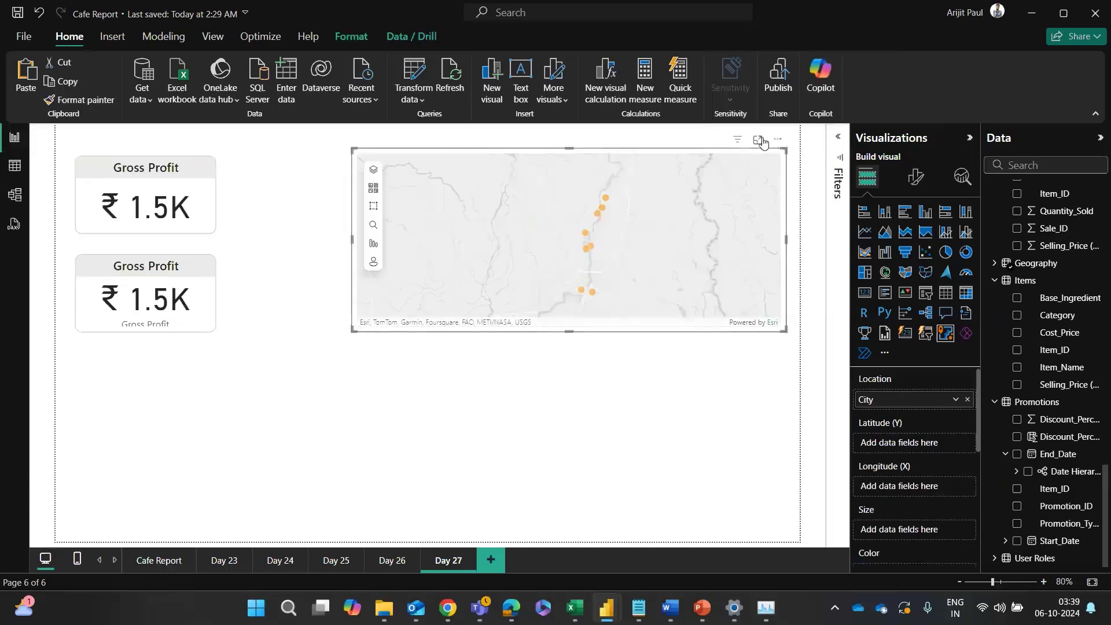
{"action": "left_click", "coordinate": [781, 142]}
{"action": "left_click", "coordinate": [833, 208]}
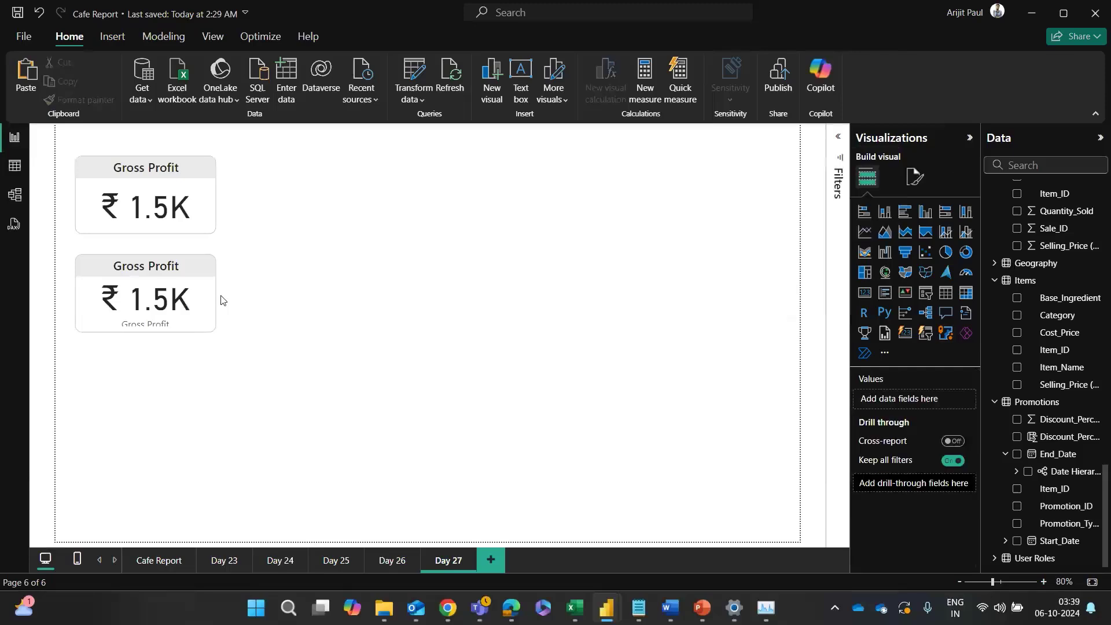
{"action": "left_click", "coordinate": [157, 299]}
{"action": "key", "text": "Delete"}
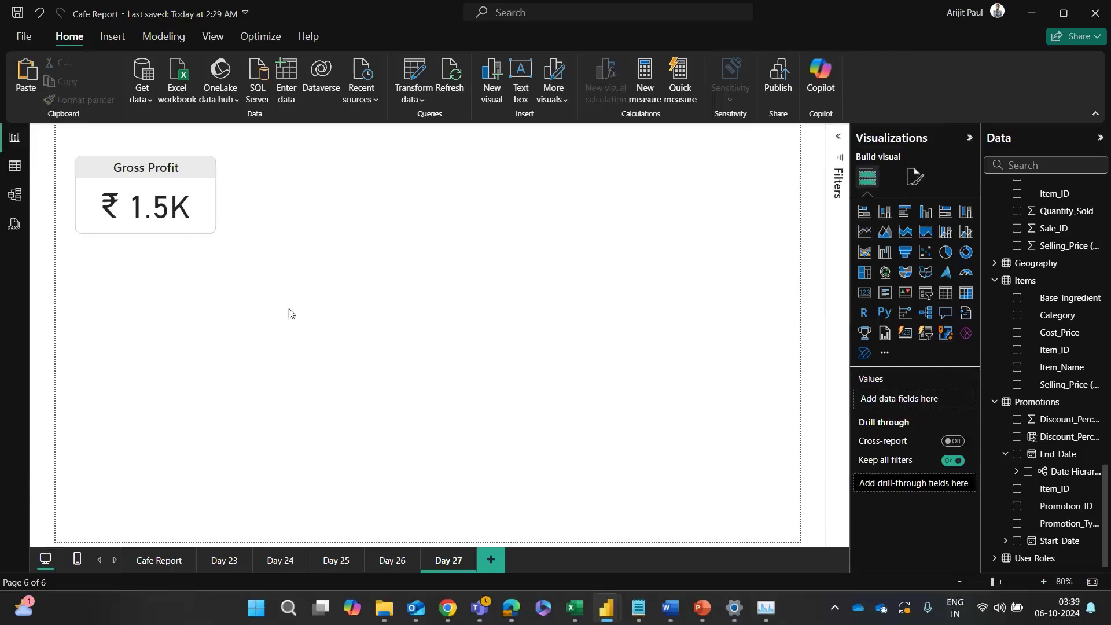
Step: Switch to the Word document with the Day 27 Scatter Plots and Bubble Charts notes and select its whole text
{"action": "key", "text": "alt+Tab"}
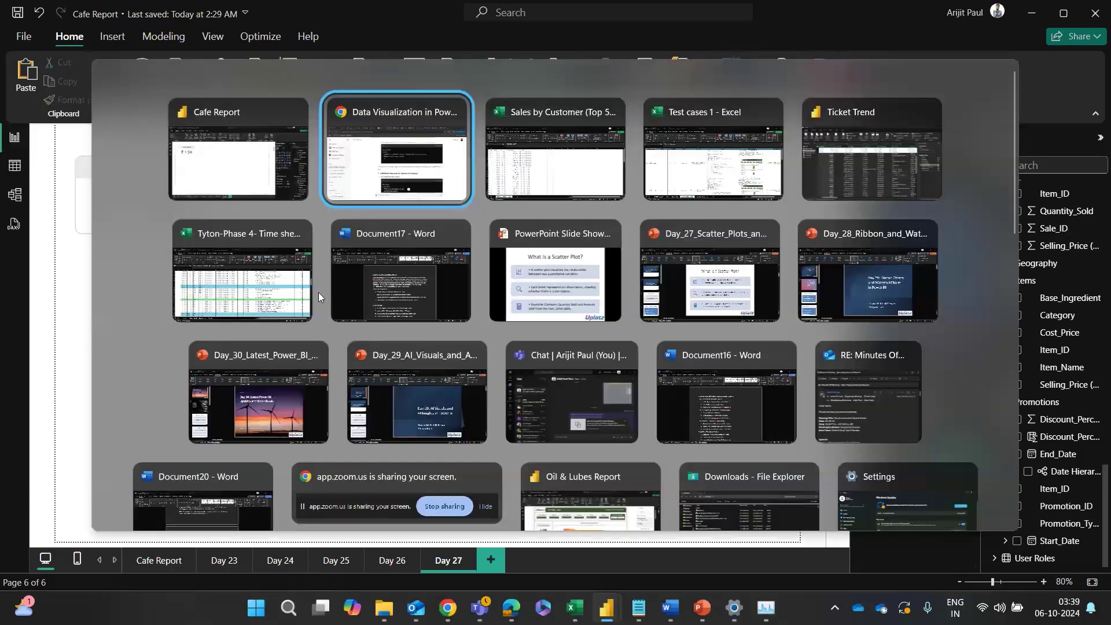
{"action": "left_click", "coordinate": [364, 304]}
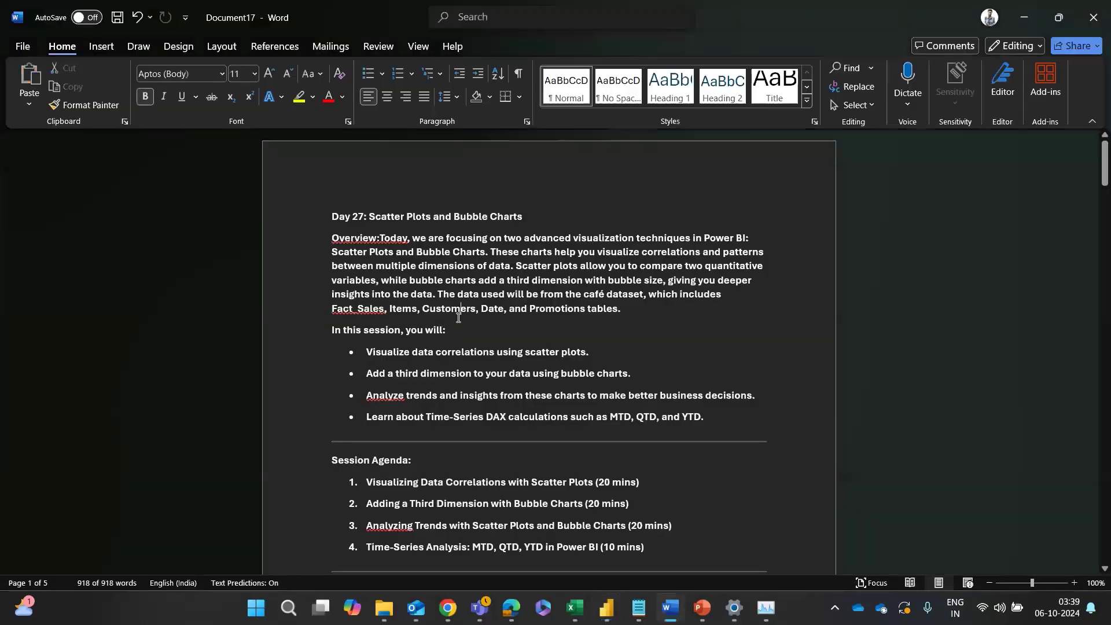
{"action": "key", "text": "ctrl+a"}
{"action": "key", "text": "alt+Tab"}
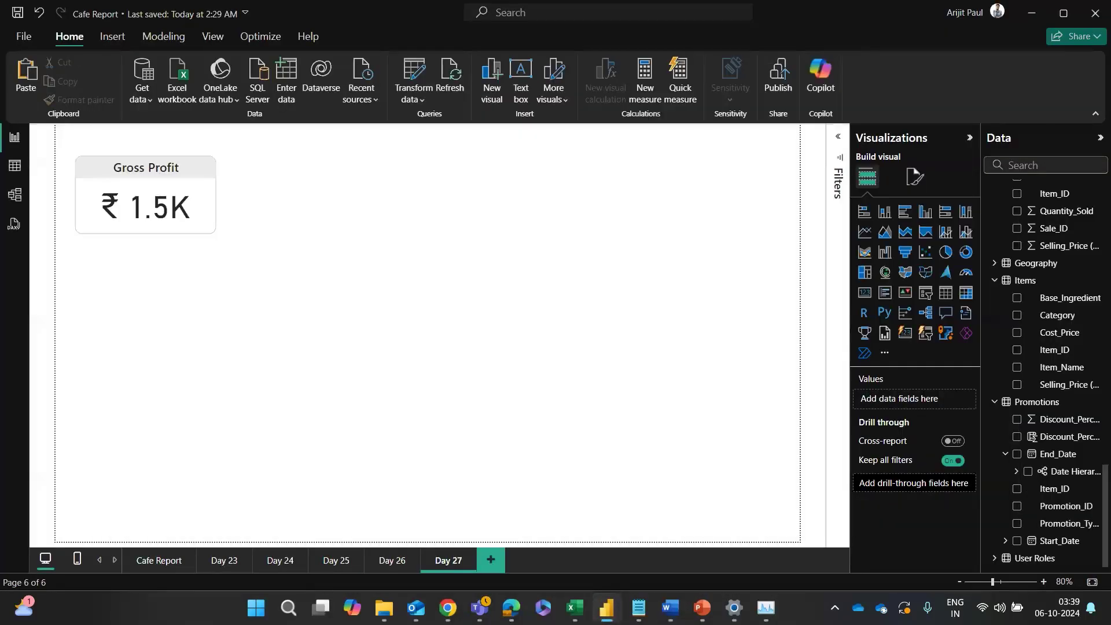
Step: Switch to ChatGPT in Chrome and review the conversation's Day 27 notes, new business measures and Snowflake schema request
{"action": "key", "text": "alt+Tab"}
{"action": "scroll", "coordinate": [405, 353], "scroll_direction": "up", "scroll_amount": 15}
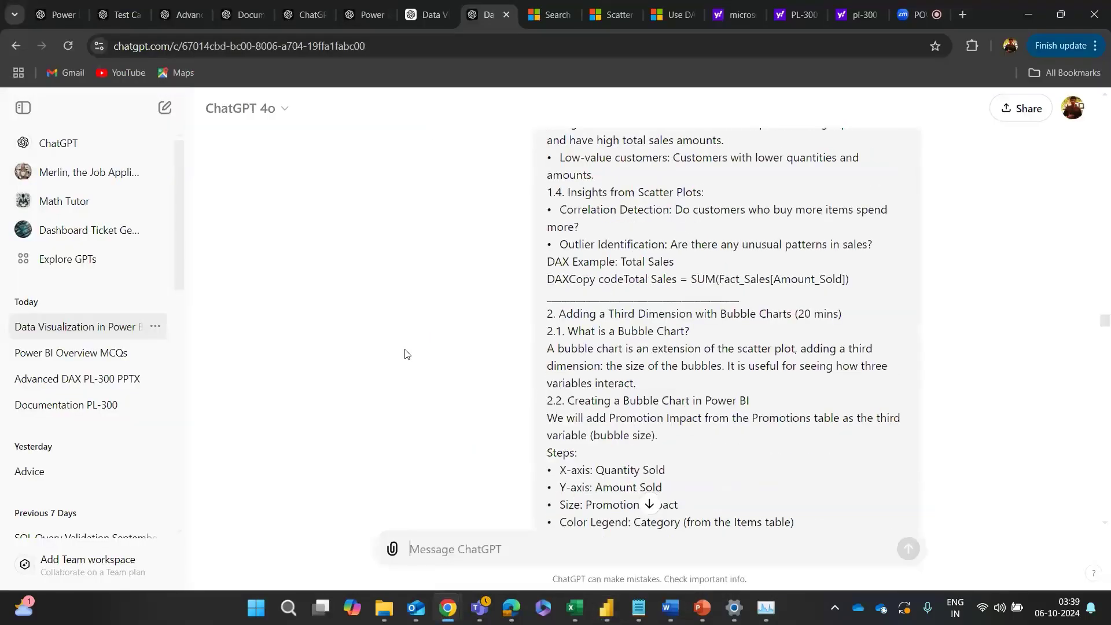
{"action": "scroll", "coordinate": [405, 353], "scroll_direction": "up", "scroll_amount": 20}
{"action": "scroll", "coordinate": [405, 353], "scroll_direction": "down", "scroll_amount": 10}
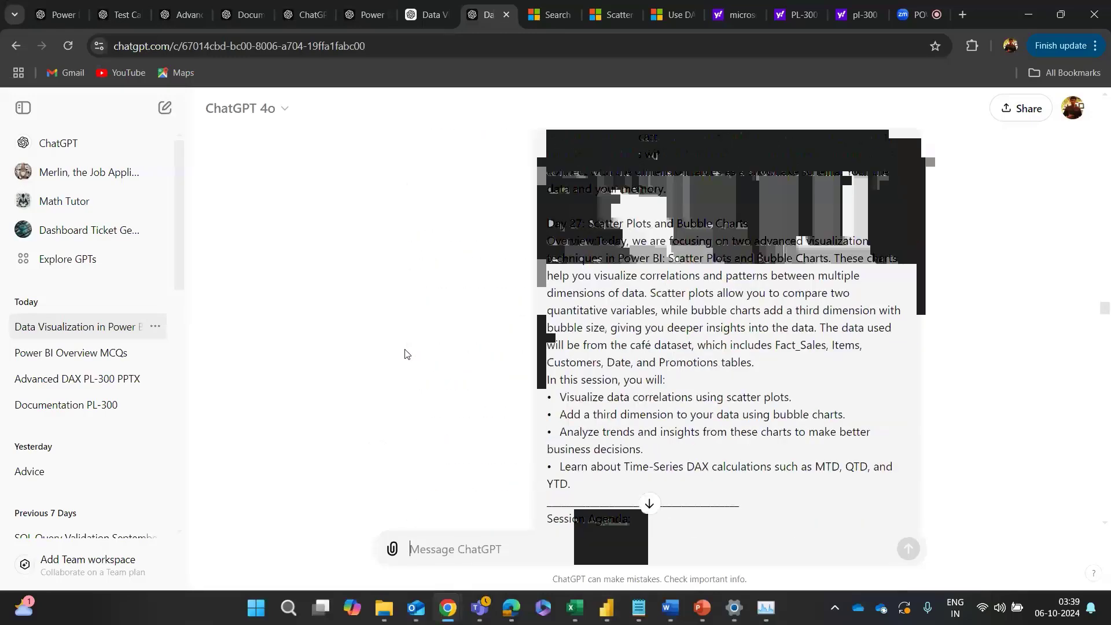
{"action": "scroll", "coordinate": [405, 353], "scroll_direction": "up", "scroll_amount": 2}
{"action": "scroll", "coordinate": [569, 280], "scroll_direction": "down", "scroll_amount": 15}
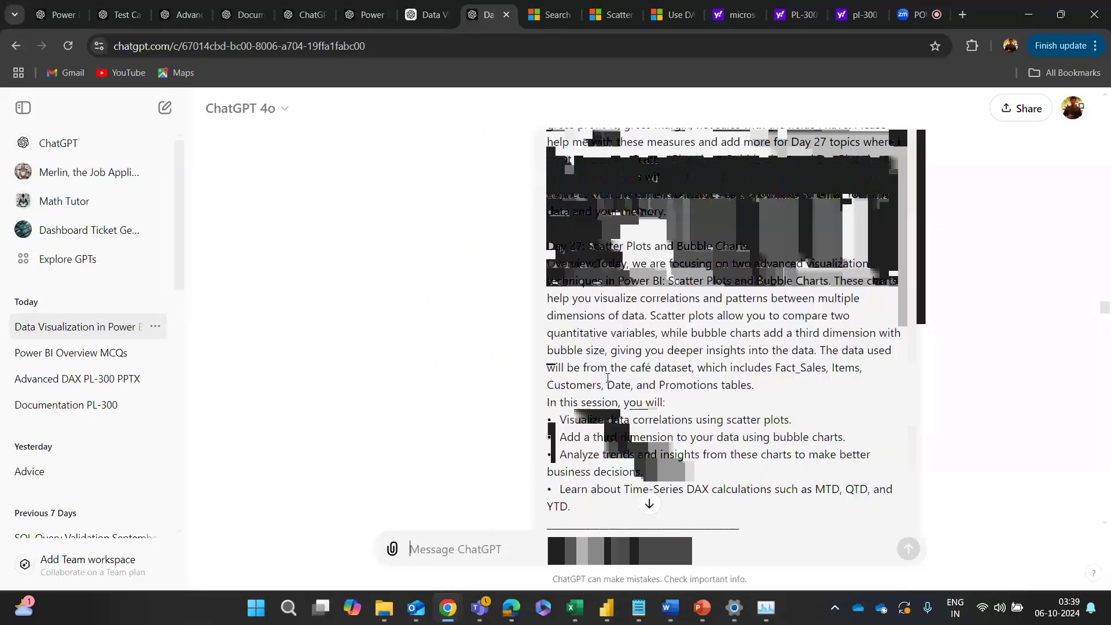
{"action": "scroll", "coordinate": [612, 379], "scroll_direction": "down", "scroll_amount": 15}
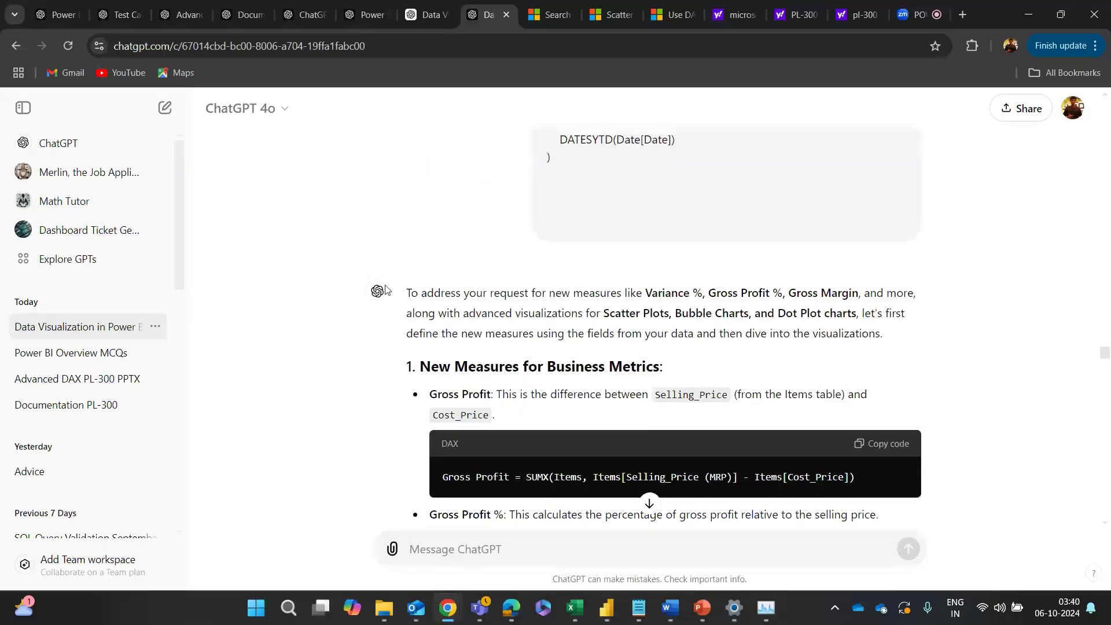
{"action": "left_click_drag", "start_coordinate": [404, 289], "coordinate": [511, 184]}
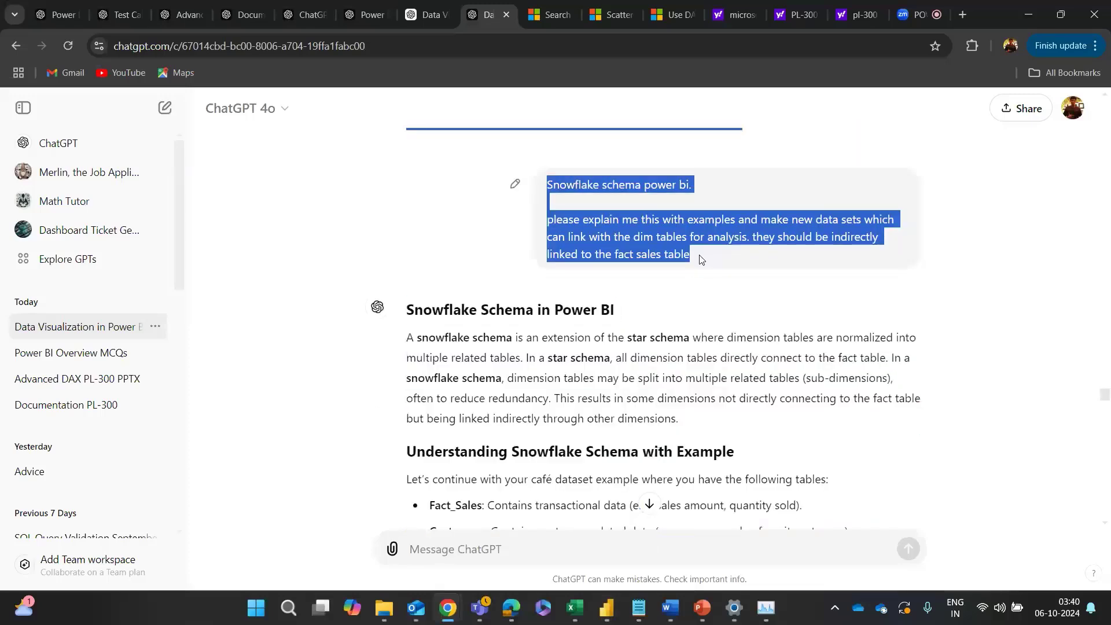
Step: Draft the ChatGPT prompt "help me create all the visualizations req for Day 27." and add a new line without sending it
{"action": "left_click", "coordinate": [565, 397]}
{"action": "scroll", "coordinate": [565, 397], "scroll_direction": "down", "scroll_amount": 10}
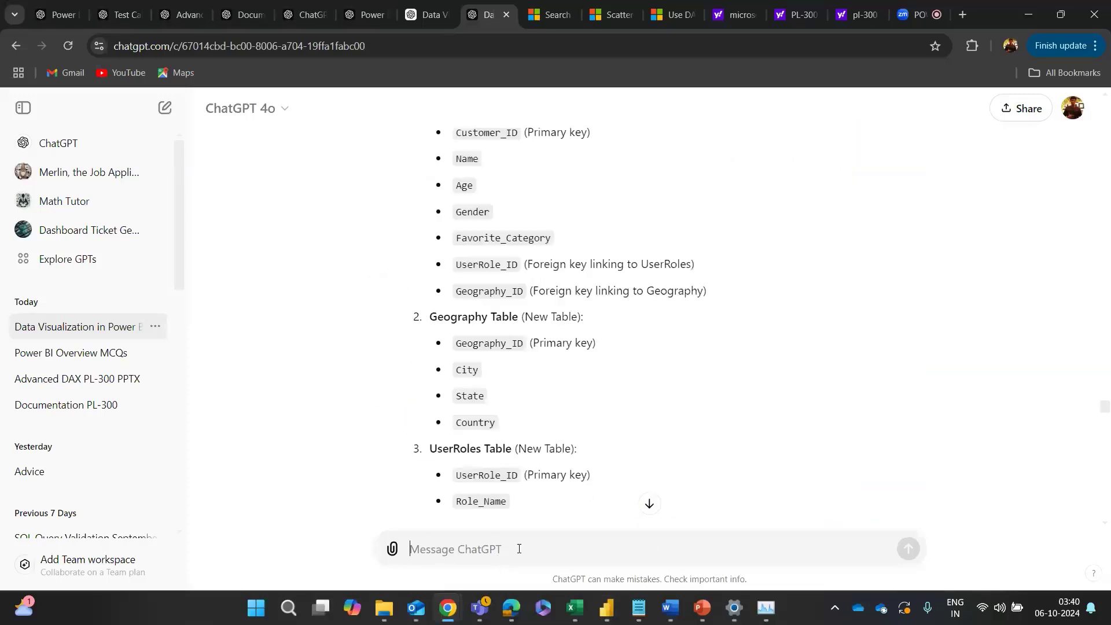
{"action": "type", "text": "he"}
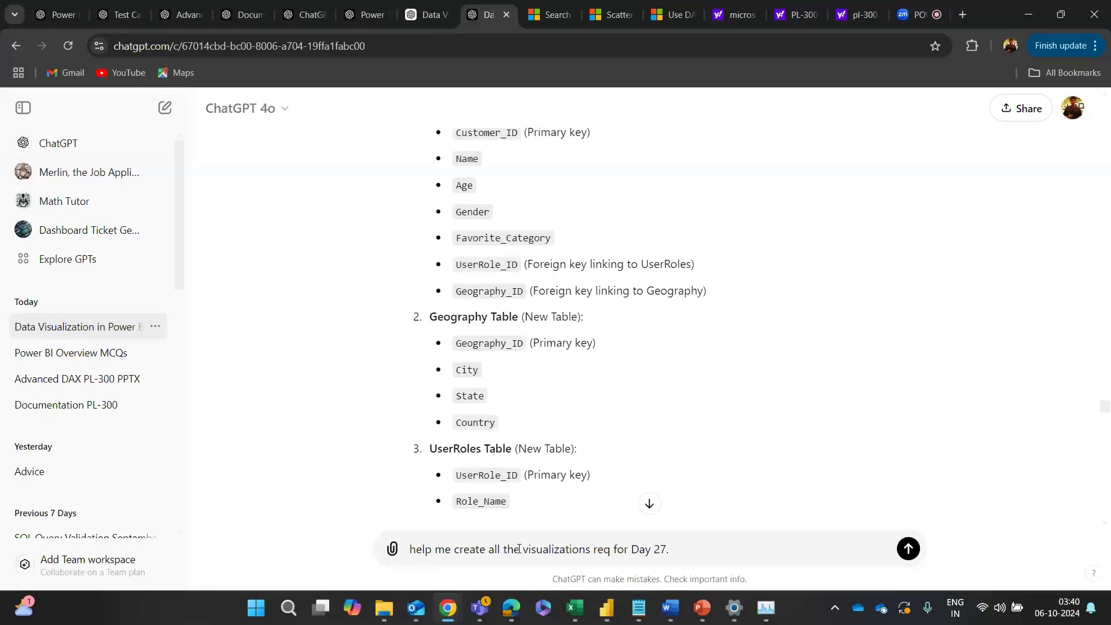
{"action": "key", "text": "shift+Return"}
Step: Capture a screenshot of the Geography table in Cafe Report's table view and attach it to the ChatGPT prompt
{"action": "key", "text": "alt+Tab"}
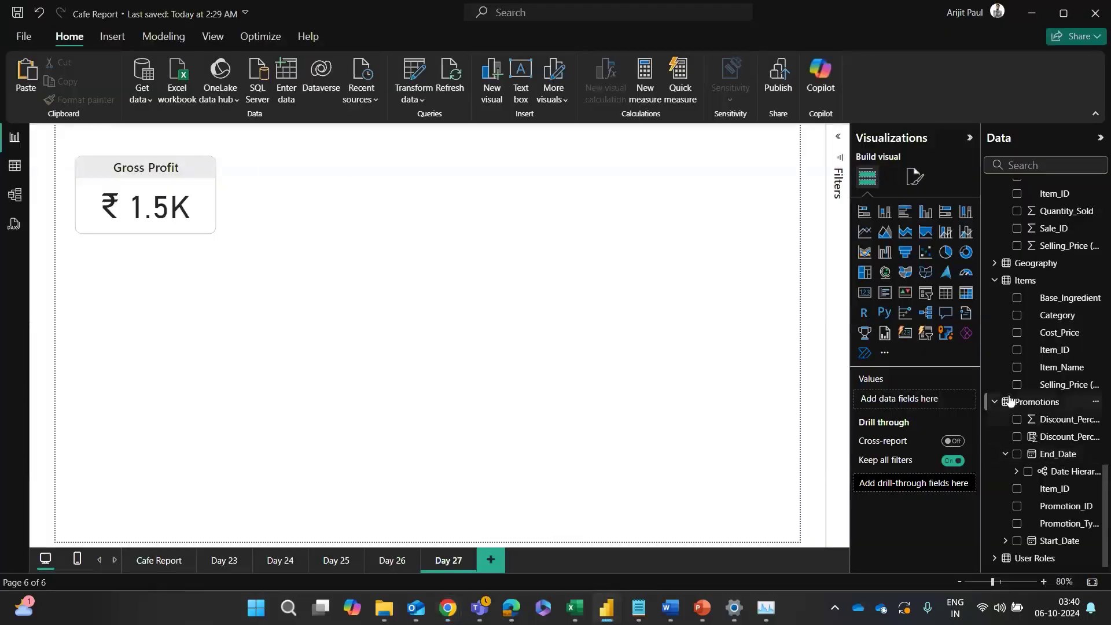
{"action": "left_click", "coordinate": [15, 166]}
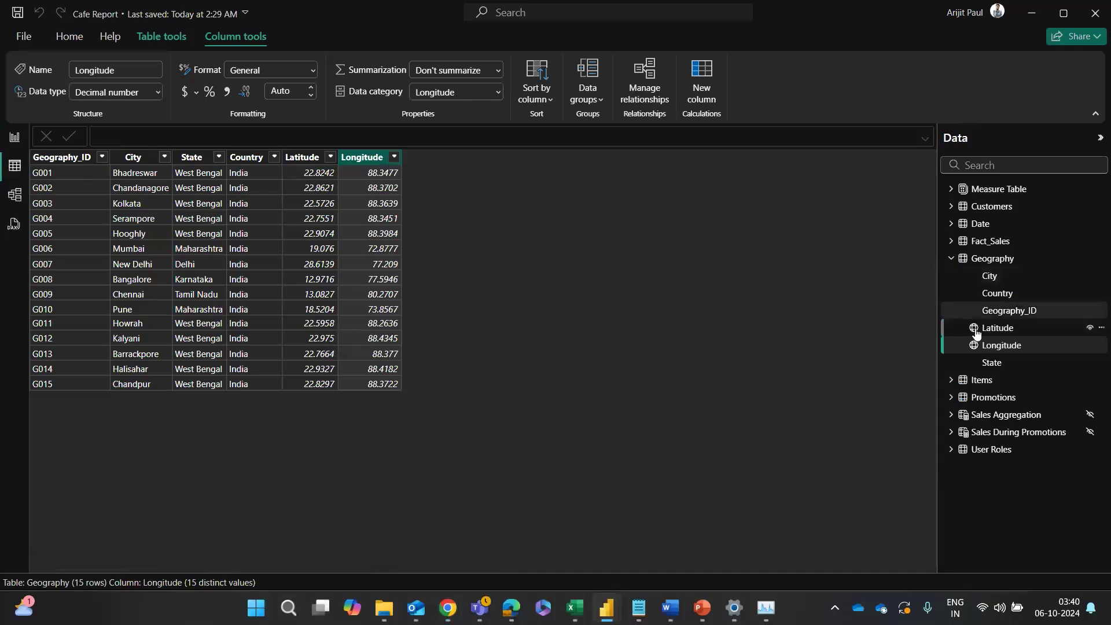
{"action": "left_click", "coordinate": [986, 258]}
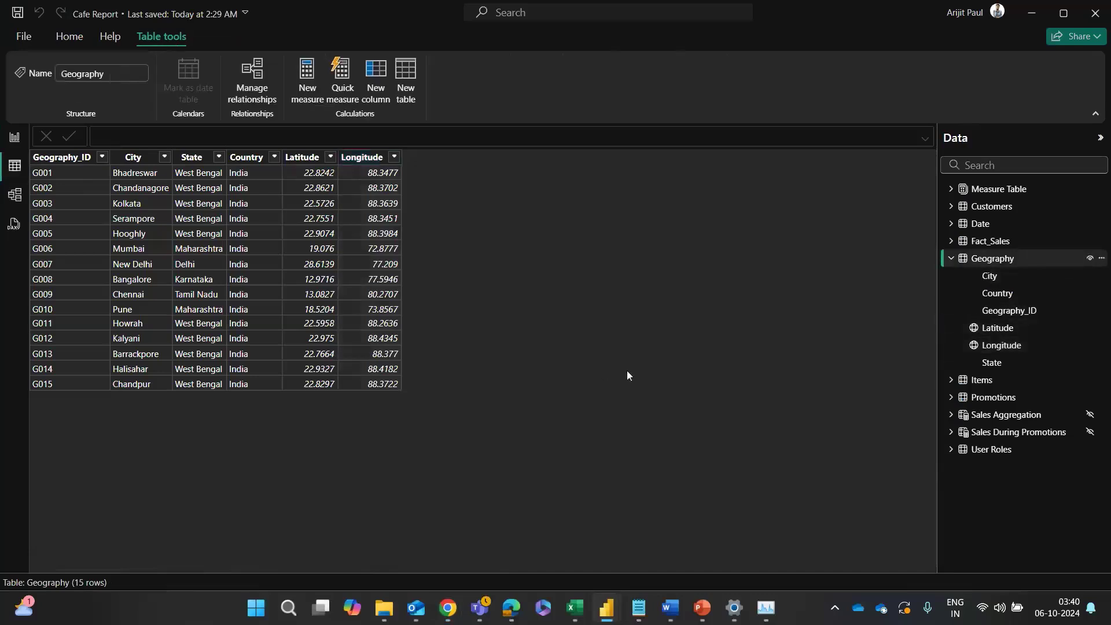
{"action": "key", "text": "super+shift+s"}
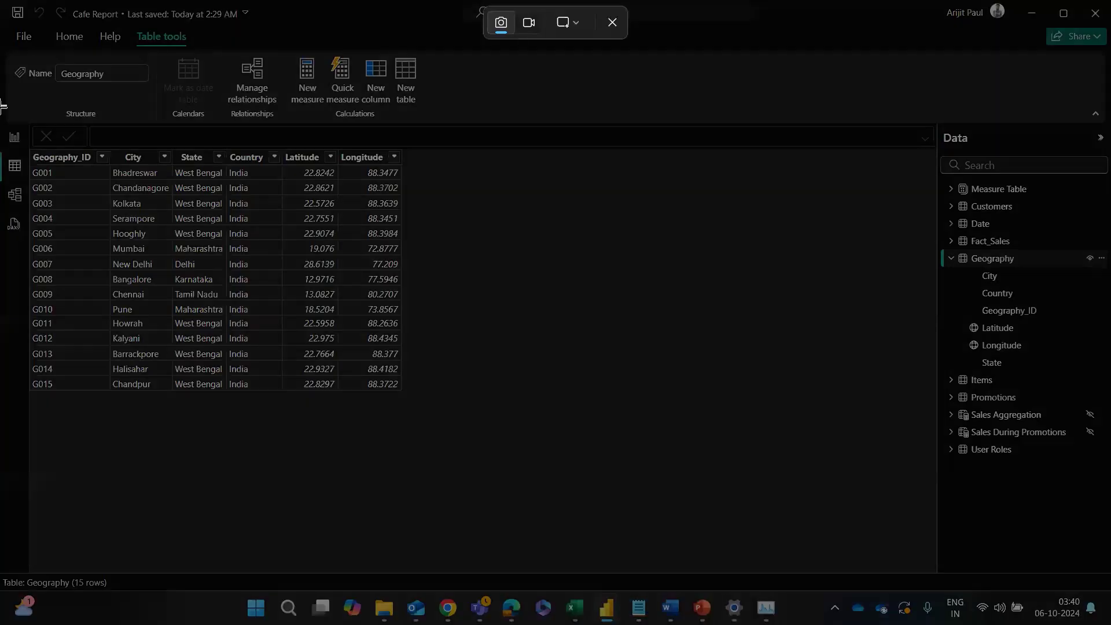
{"action": "left_click_drag", "start_coordinate": [1, 107], "coordinate": [634, 429]}
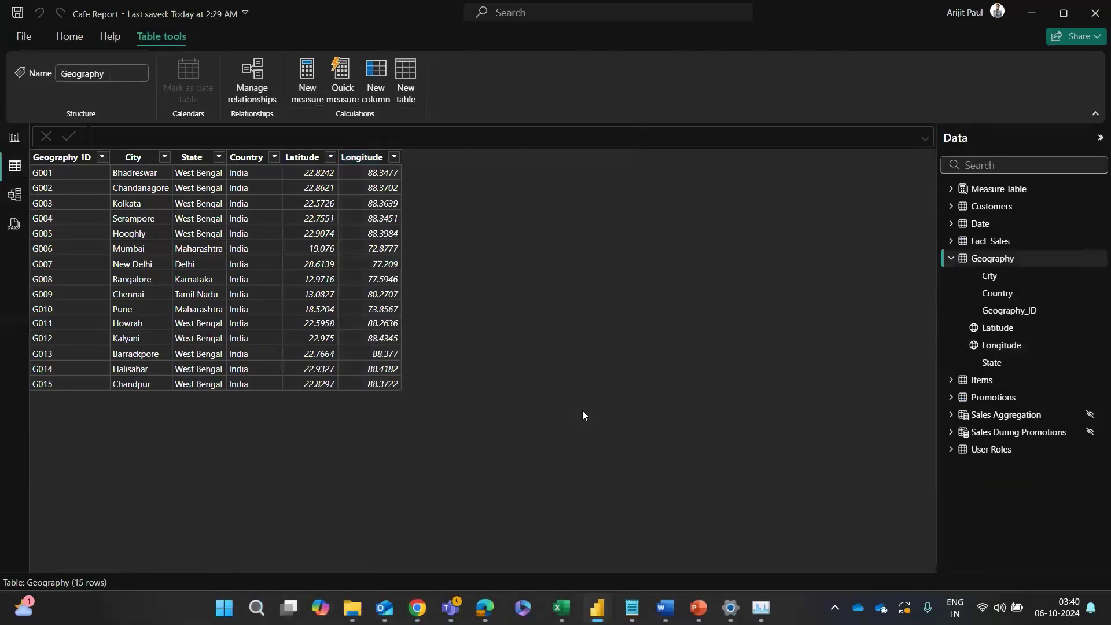
{"action": "key", "text": "alt+Tab"}
{"action": "key", "text": "ctrl+v"}
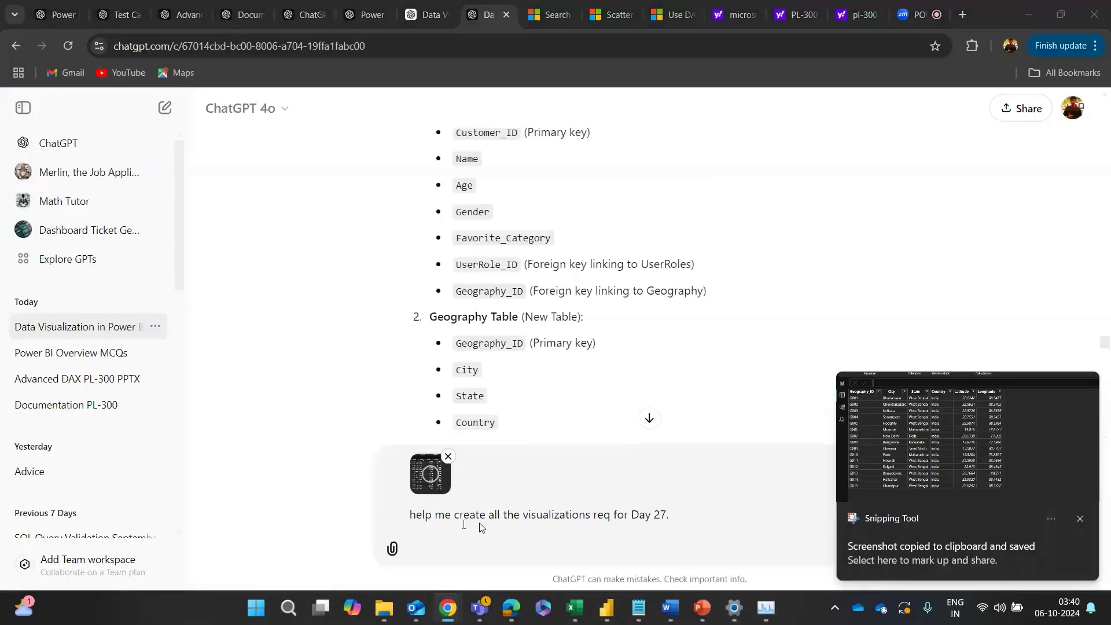
Step: Capture a screenshot of the User Roles table in Cafe Report and attach it to the ChatGPT prompt
{"action": "key", "text": "alt+Tab"}
{"action": "left_click", "coordinate": [1080, 518]}
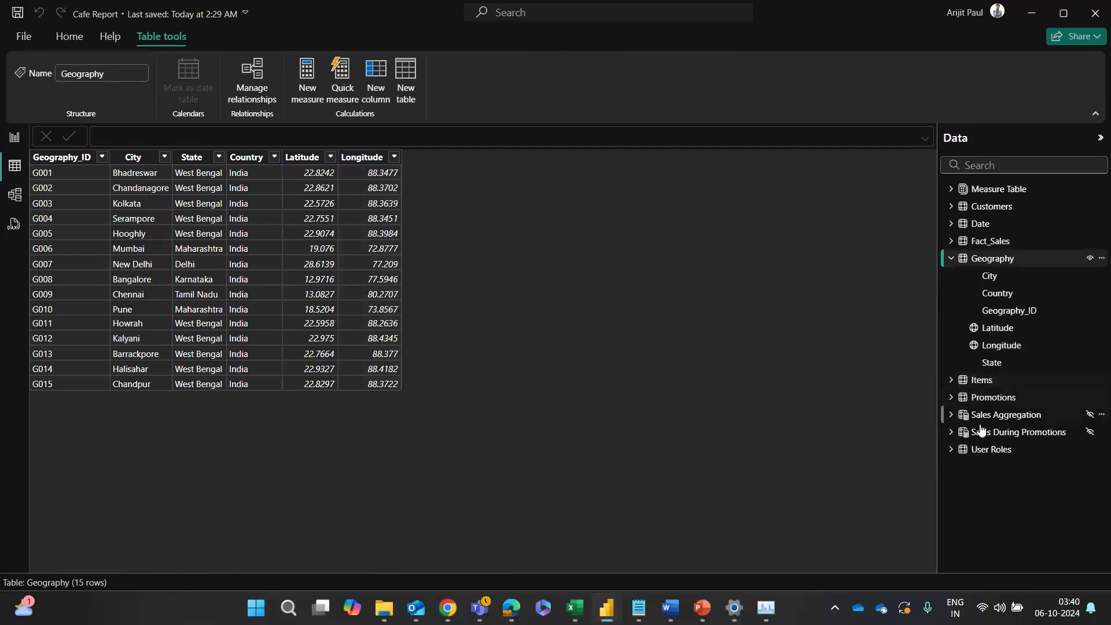
{"action": "left_click", "coordinate": [987, 449]}
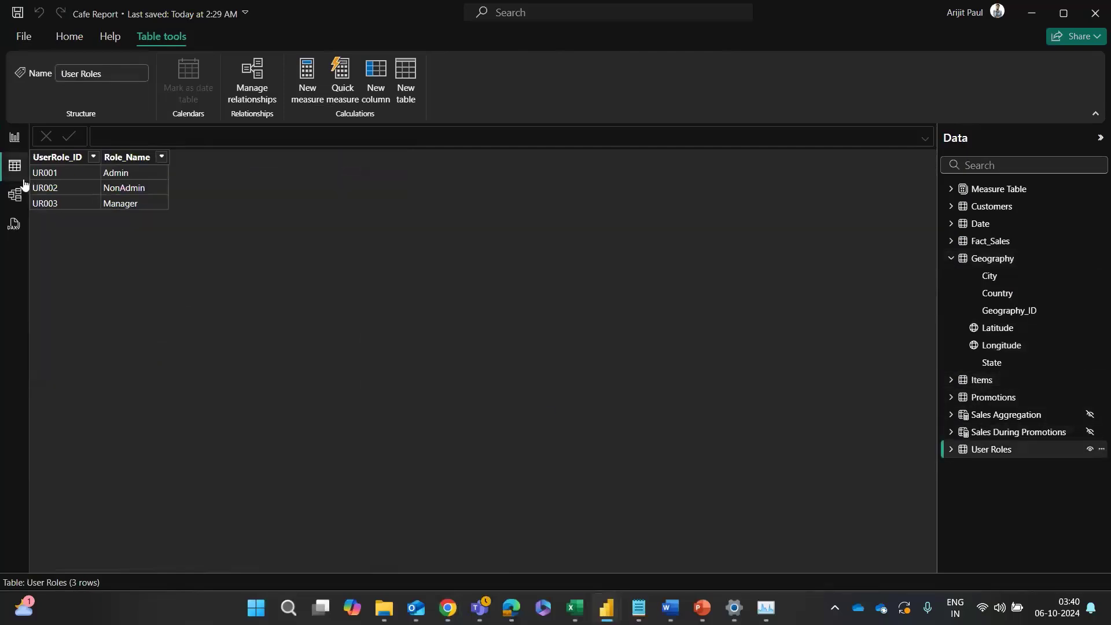
{"action": "key", "text": "super+shift+s"}
{"action": "left_click", "coordinate": [461, 427]}
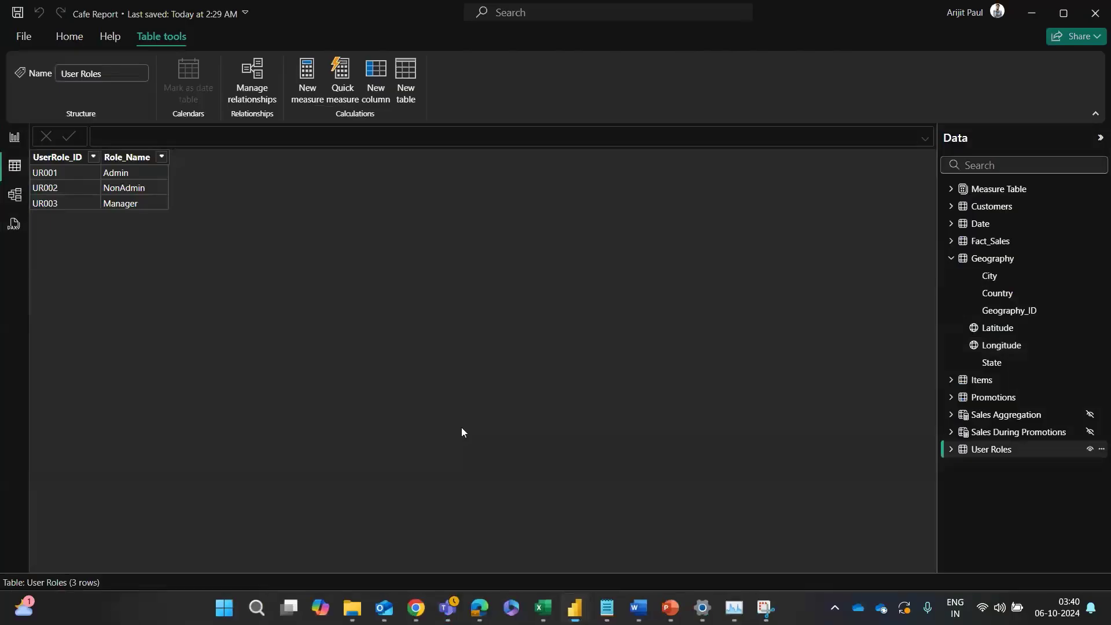
{"action": "key", "text": "alt+Tab"}
{"action": "key", "text": "ctrl+v"}
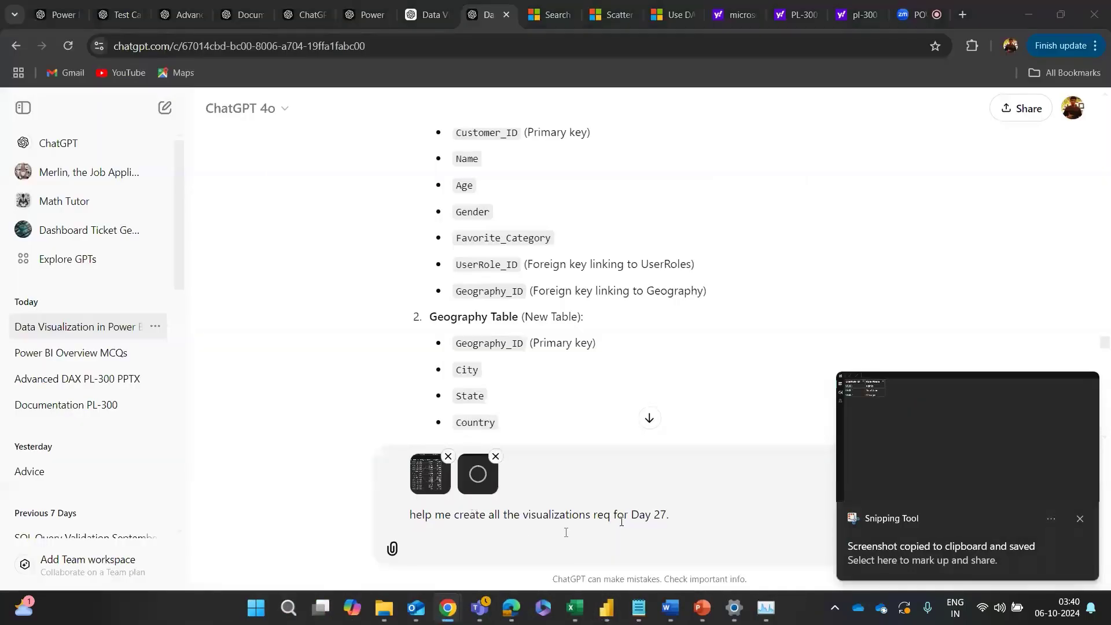
Step: Capture a screenshot of the Customers table in Cafe Report, attach it to the ChatGPT prompt, and return to the report's model diagram
{"action": "key", "text": "alt+Tab"}
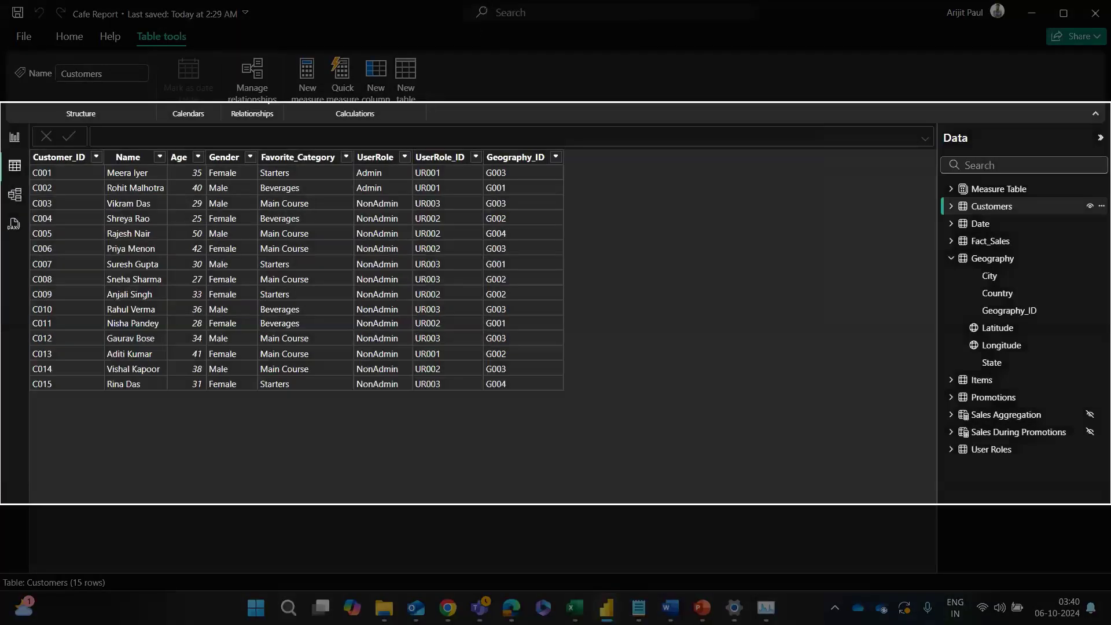
{"action": "key", "text": "alt+Tab"}
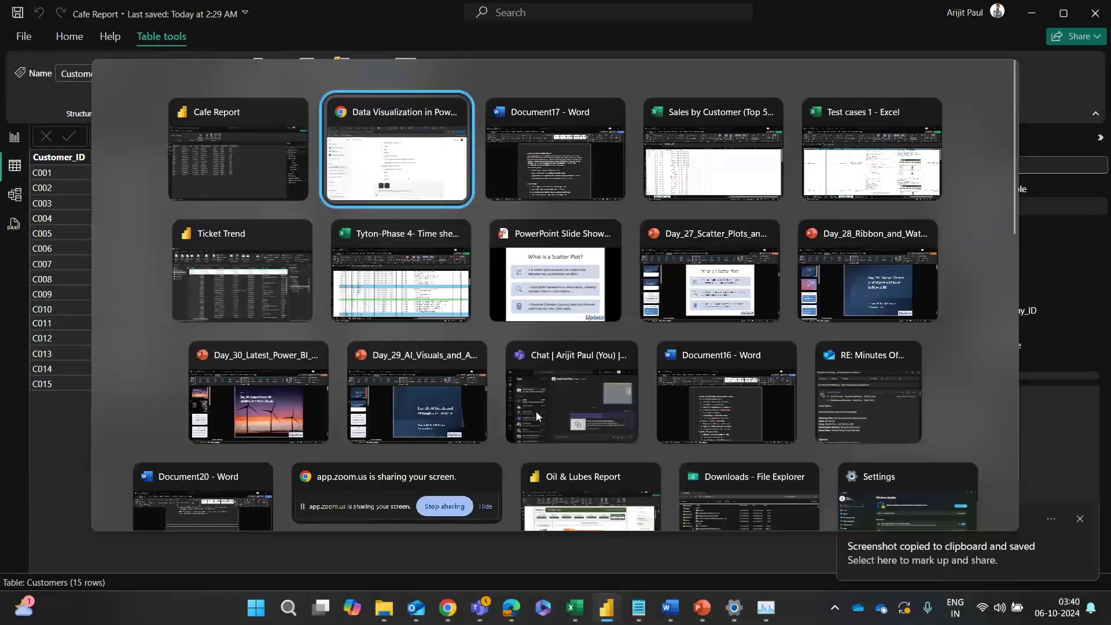
{"action": "key", "text": "alt+Tab"}
{"action": "key", "text": "super+shift+s"}
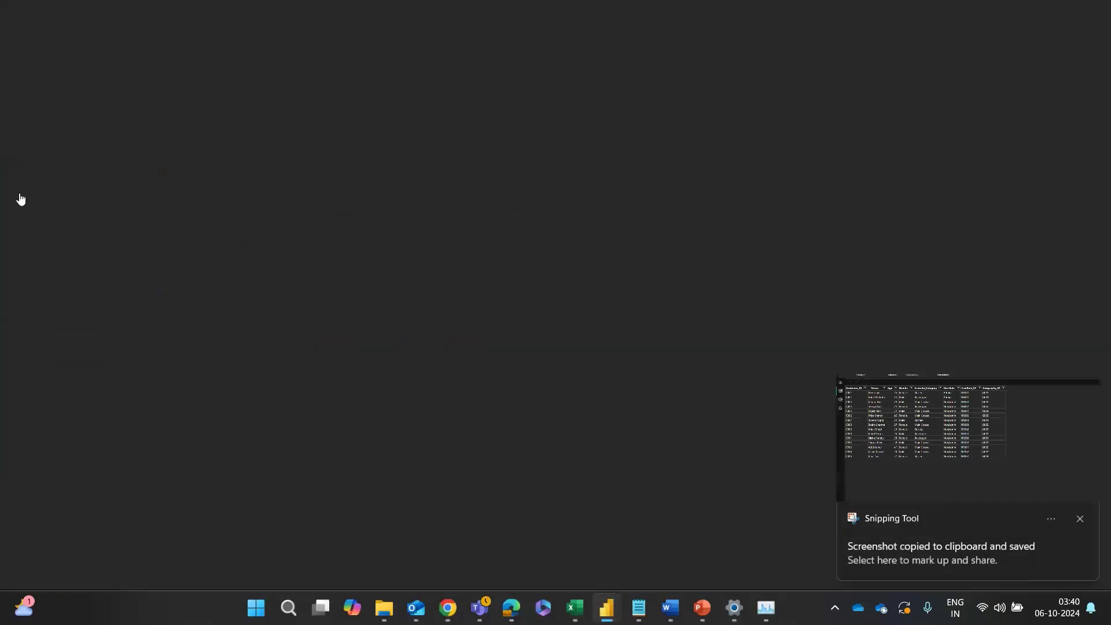
{"action": "key", "text": "Escape"}
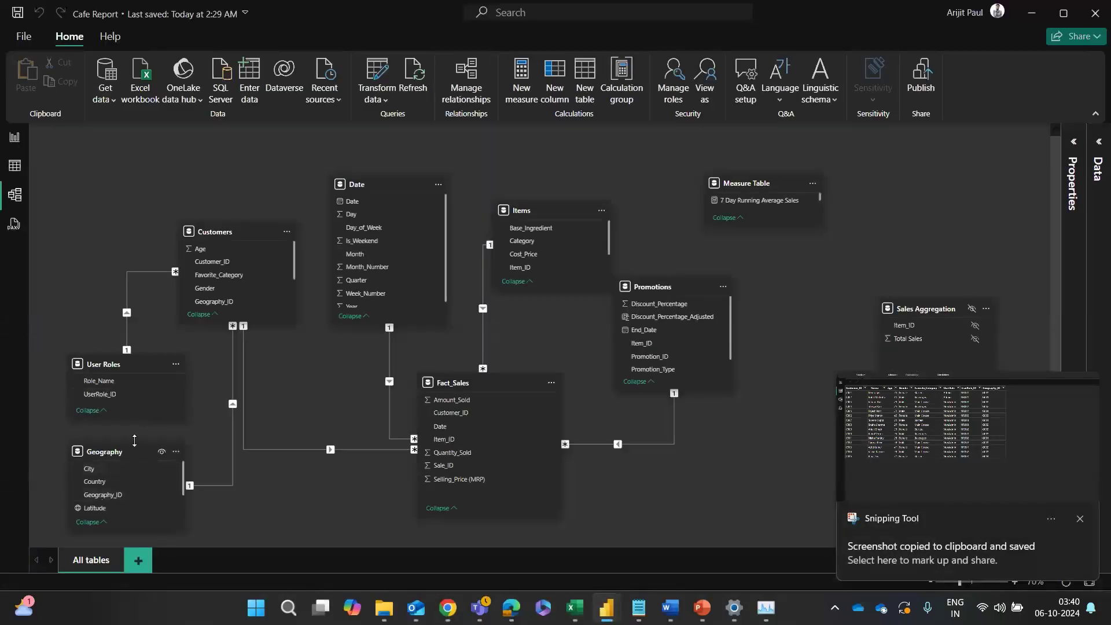
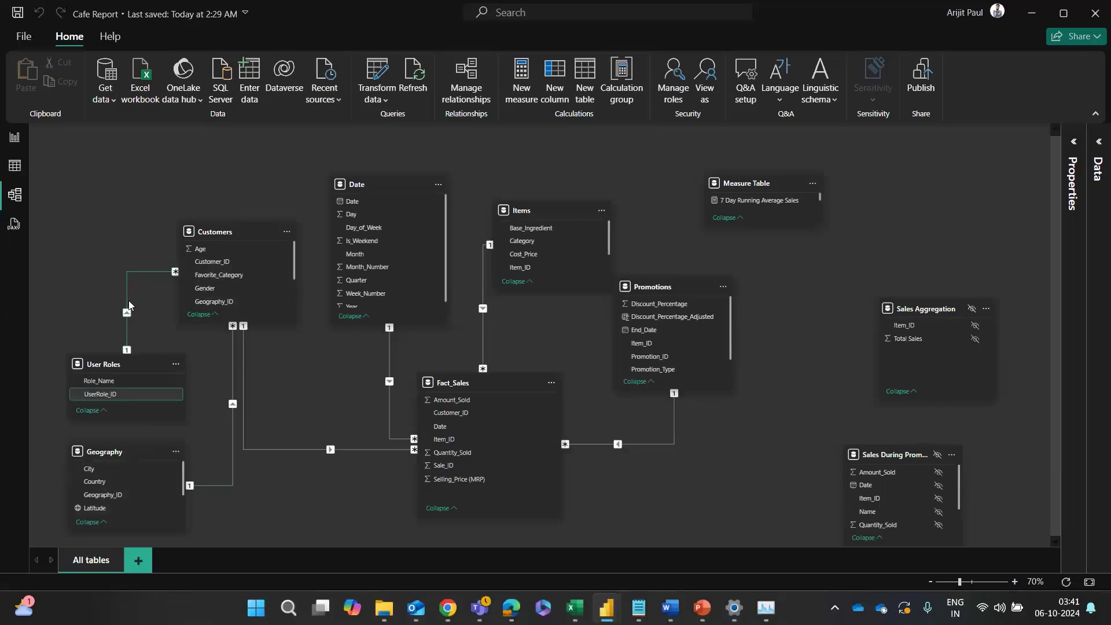
Step: Delete the Net Sales measure from the Customers table in the model
{"action": "scroll", "coordinate": [234, 269], "scroll_direction": "down", "scroll_amount": 2}
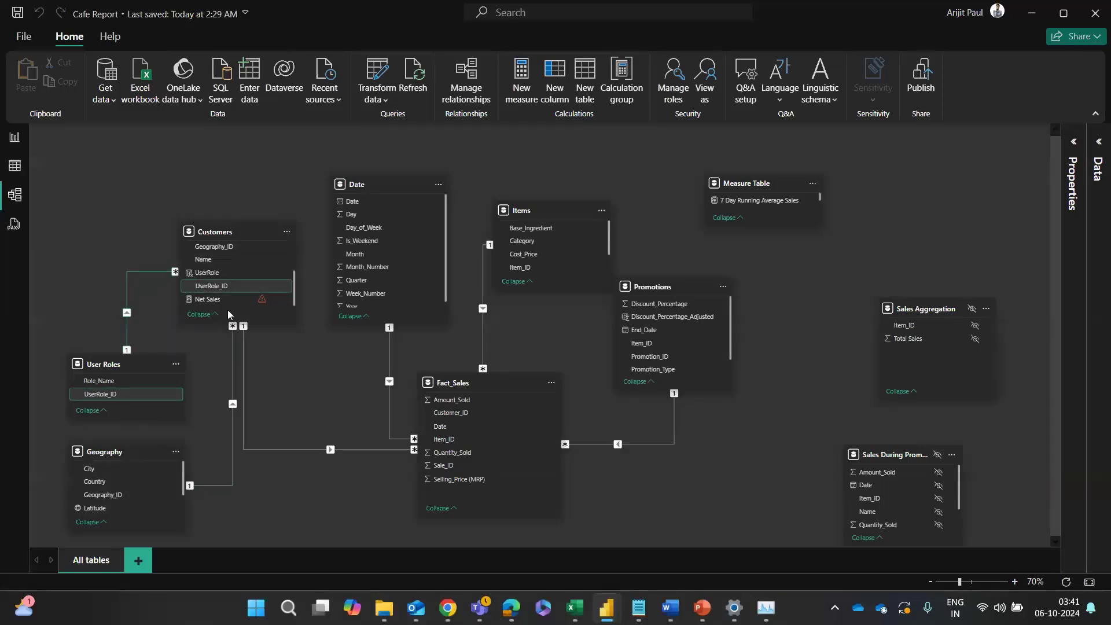
{"action": "left_click", "coordinate": [1098, 141]}
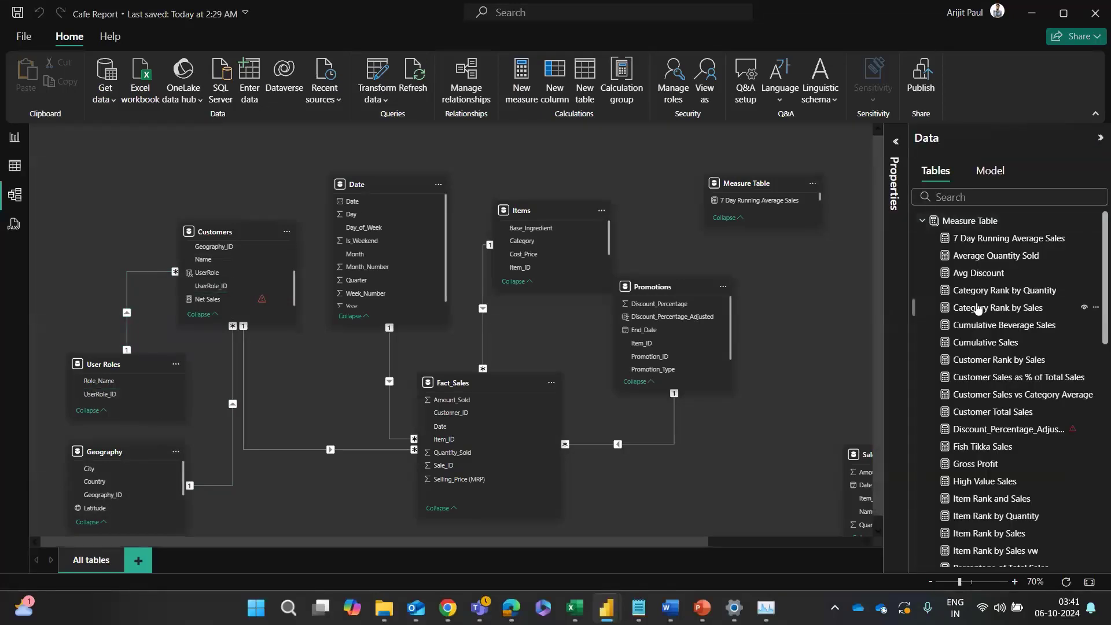
{"action": "left_click", "coordinate": [922, 221]}
{"action": "left_click", "coordinate": [921, 237]}
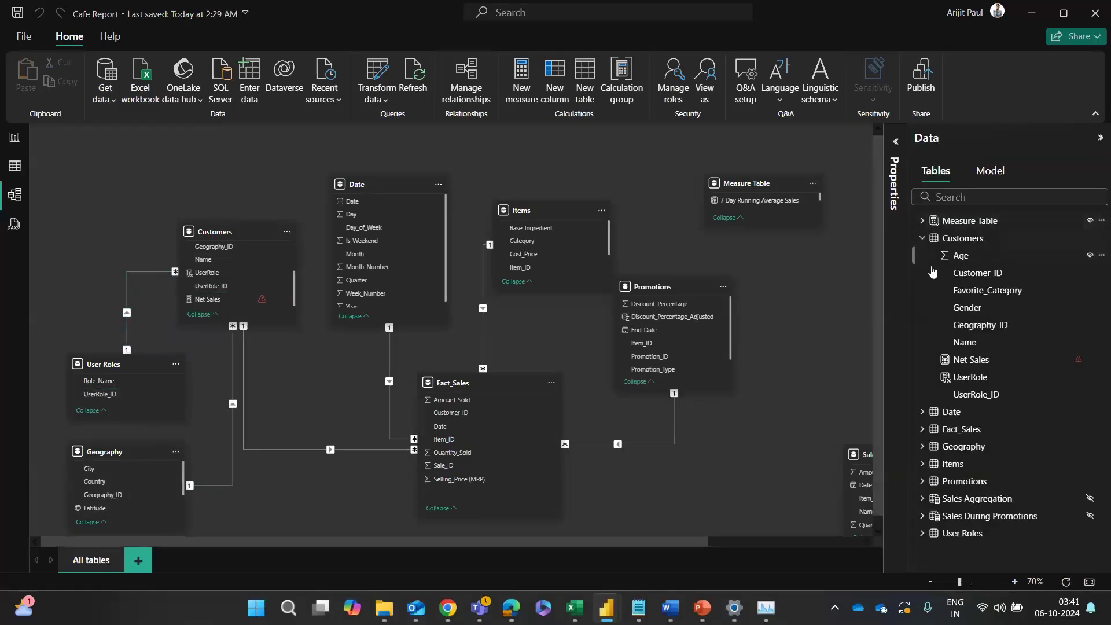
{"action": "left_click", "coordinate": [1101, 360]}
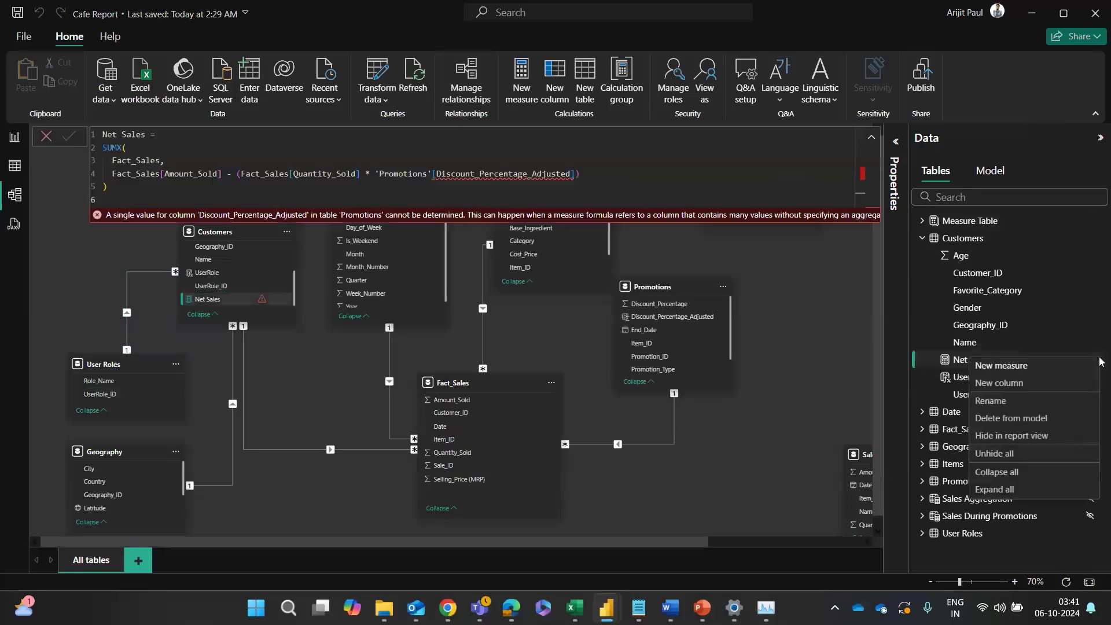
{"action": "left_click", "coordinate": [1011, 418]}
{"action": "left_click", "coordinate": [637, 335]}
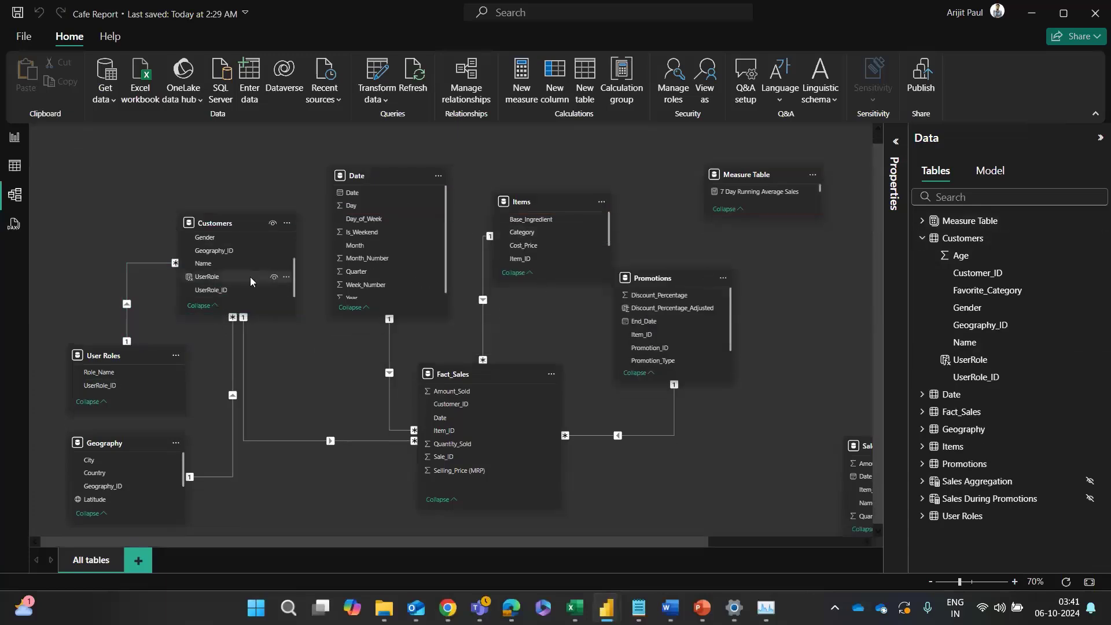
Step: Enlarge the Measure Table card downward in the model diagram and move it clear of the Promotions table
{"action": "scroll", "coordinate": [762, 198], "scroll_direction": "down", "scroll_amount": 1}
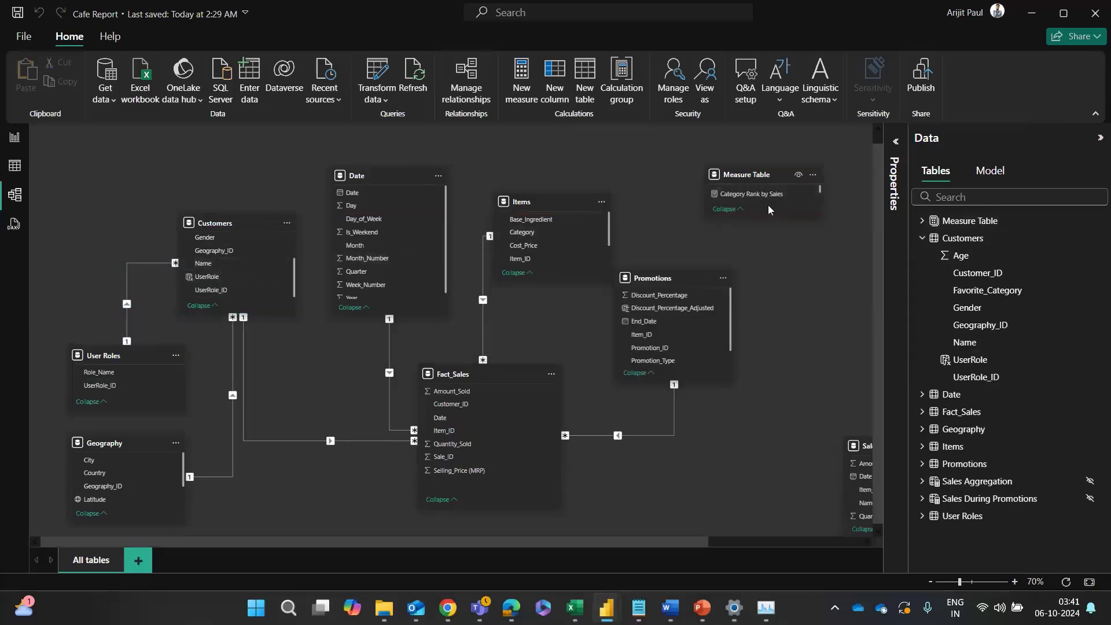
{"action": "left_click_drag", "start_coordinate": [798, 216], "coordinate": [795, 343]}
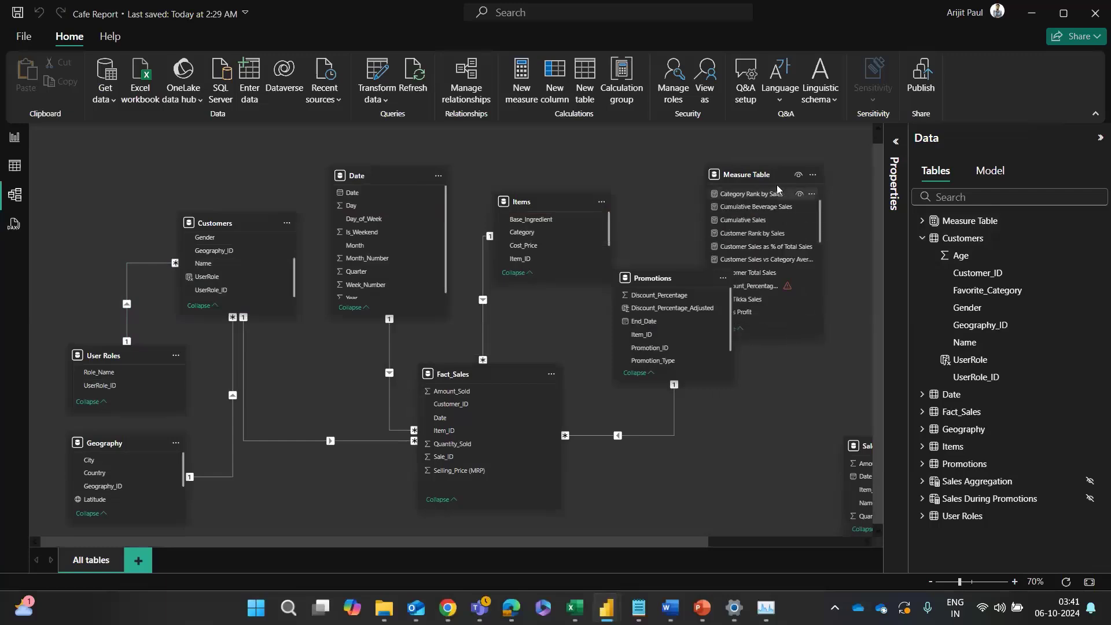
{"action": "left_click_drag", "start_coordinate": [763, 174], "coordinate": [794, 162]}
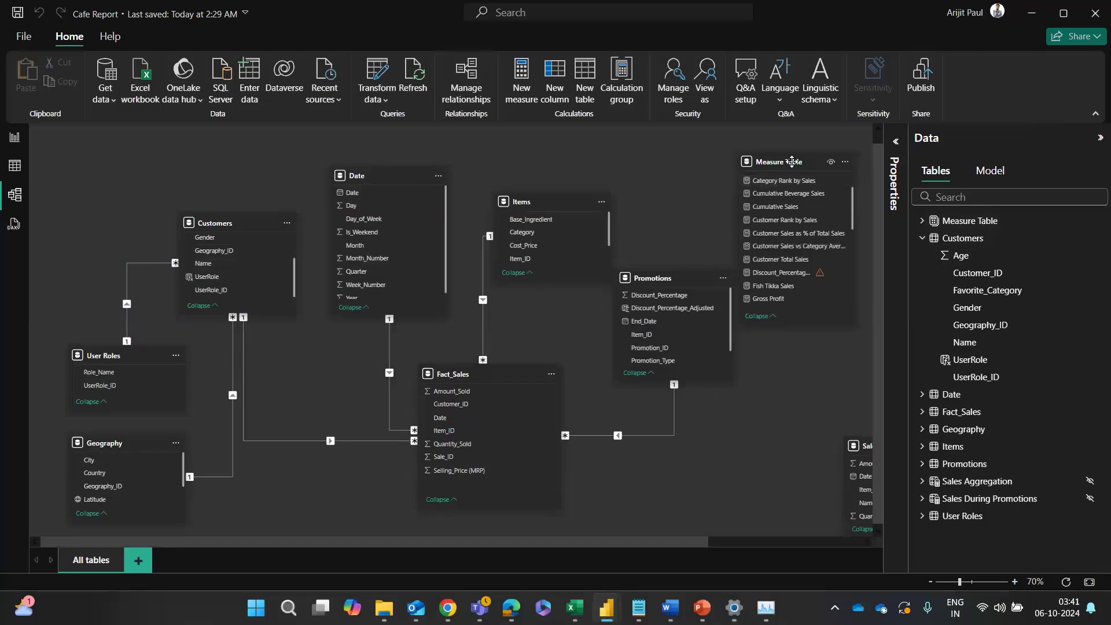
Step: Delete the Discount_Percentage_Adjusted measure from the Measure Table and save the report
{"action": "left_click", "coordinate": [845, 272]}
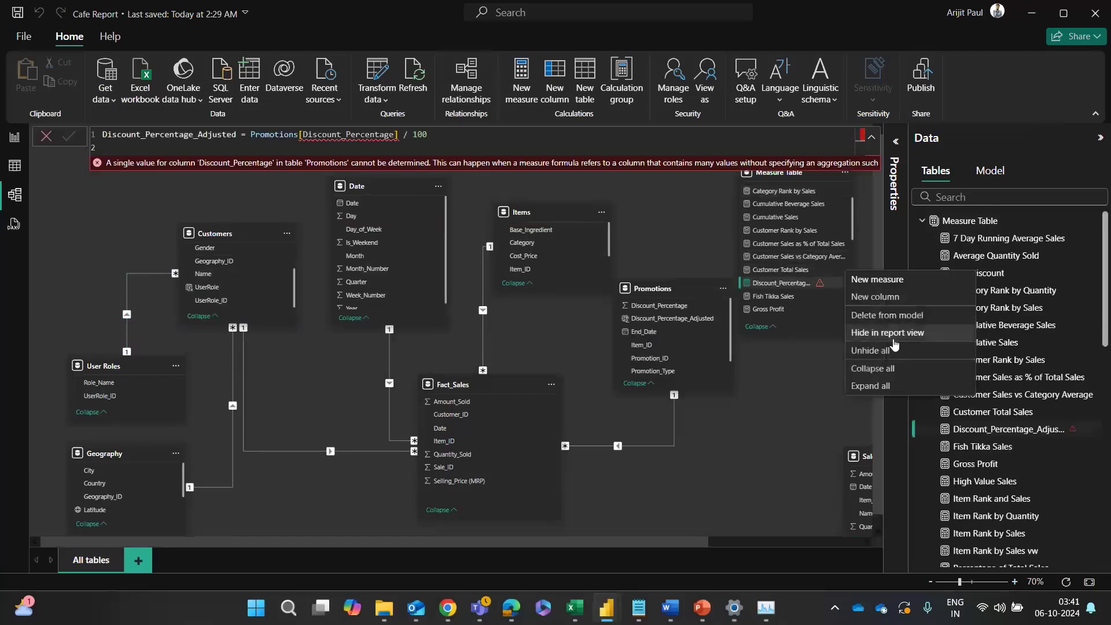
{"action": "left_click", "coordinate": [896, 319]}
{"action": "key", "text": "Return"}
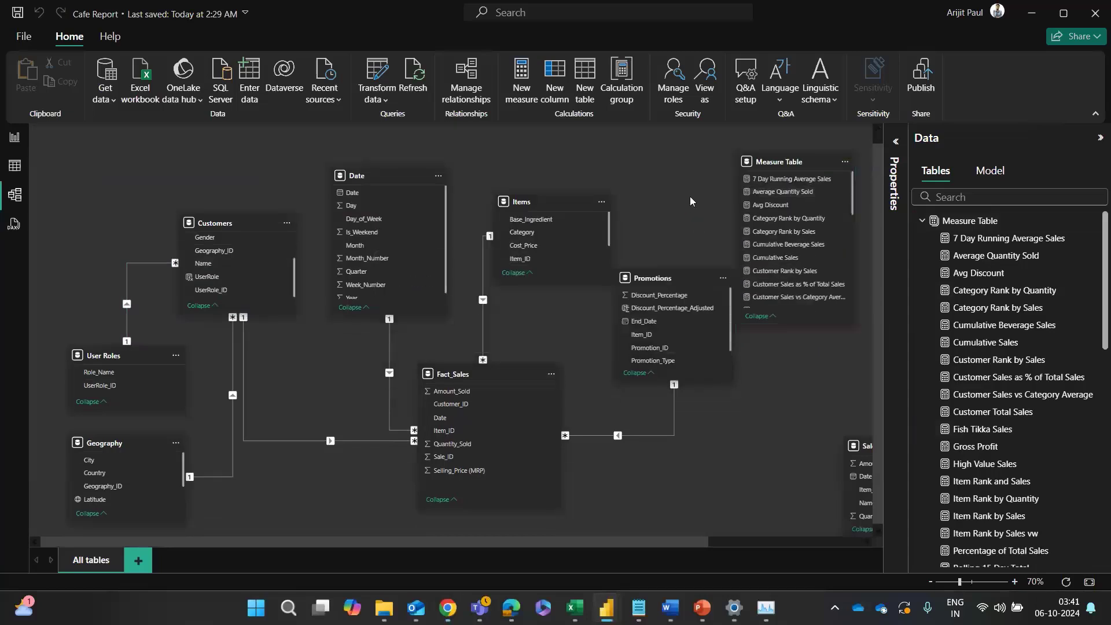
{"action": "key", "text": "ctrl+s"}
Step: Capture a screenshot of Cafe Report's model diagram and attach it to the ChatGPT prompt
{"action": "key", "text": "alt+Tab"}
{"action": "key", "text": "alt+Tab"}
{"action": "key", "text": "alt+Tab"}
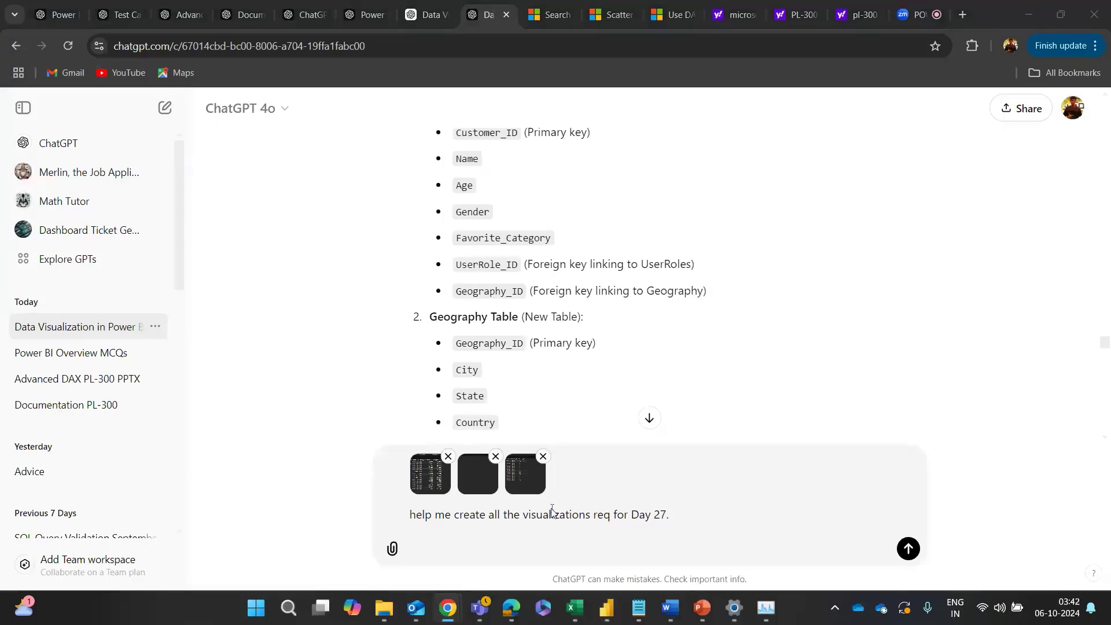
{"action": "key", "text": "alt+Tab"}
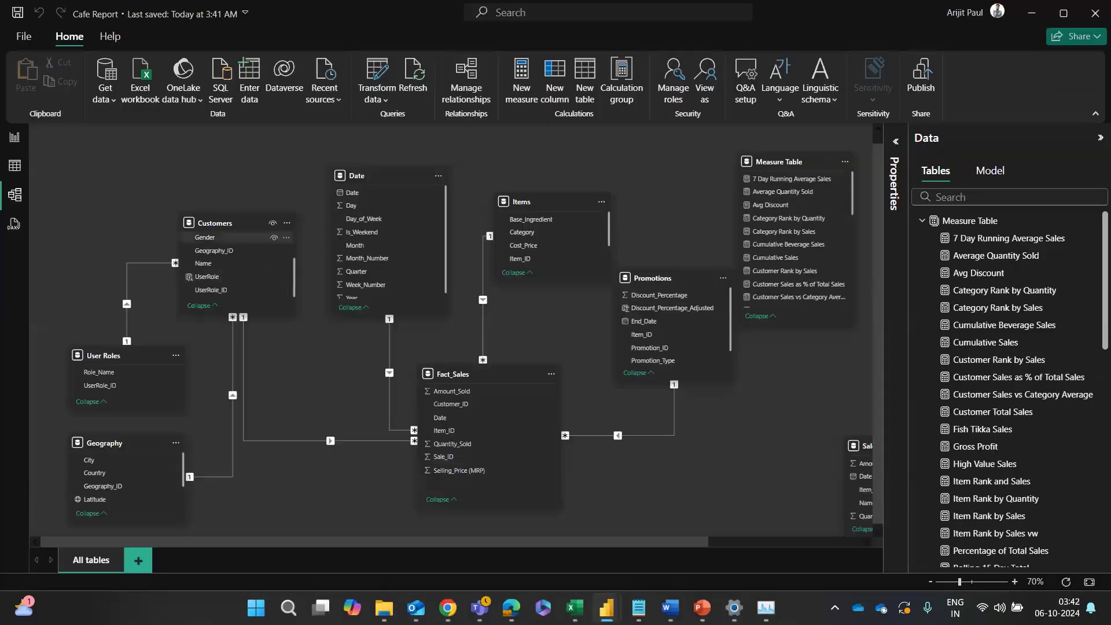
{"action": "key", "text": "super+shift+s"}
{"action": "left_click_drag", "start_coordinate": [15, 115], "coordinate": [903, 542]}
{"action": "key", "text": "alt+Tab"}
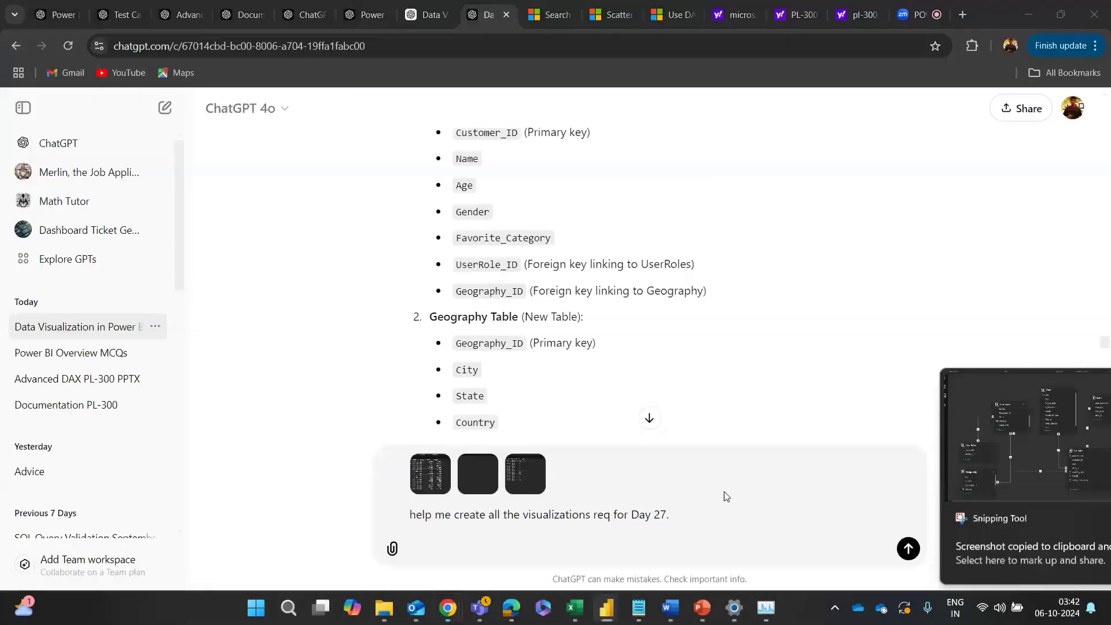
{"action": "key", "text": "ctrl+v"}
Step: Add "Also explain the data model as a Data Architect." to the ChatGPT prompt and send it with the attached screenshots
{"action": "type", "text": "A"}
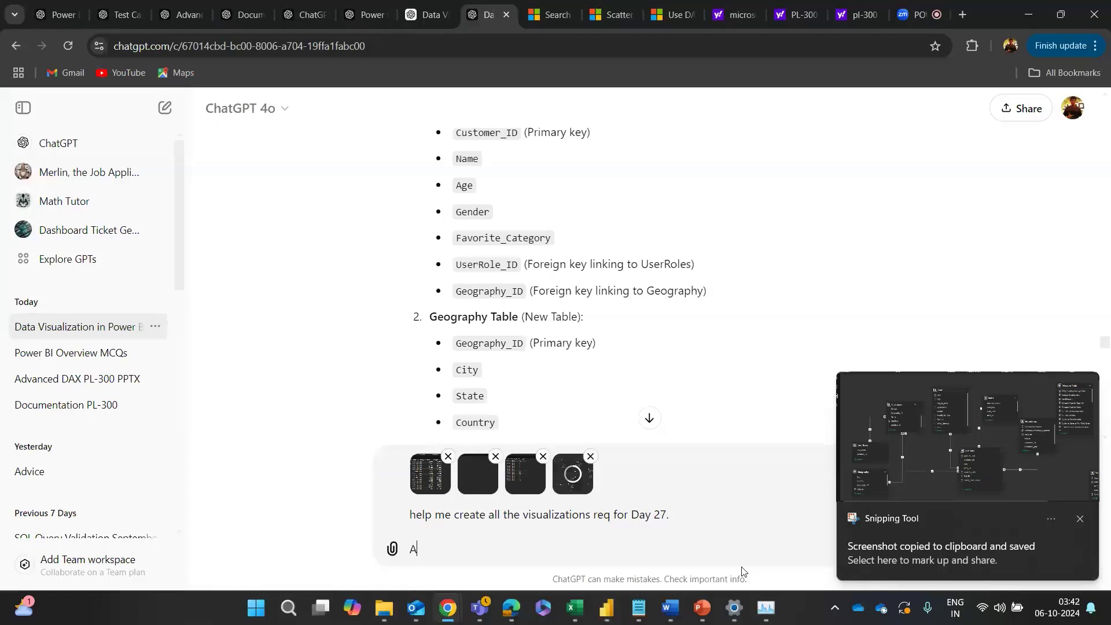
{"action": "type", "text": "lso explain the data "}
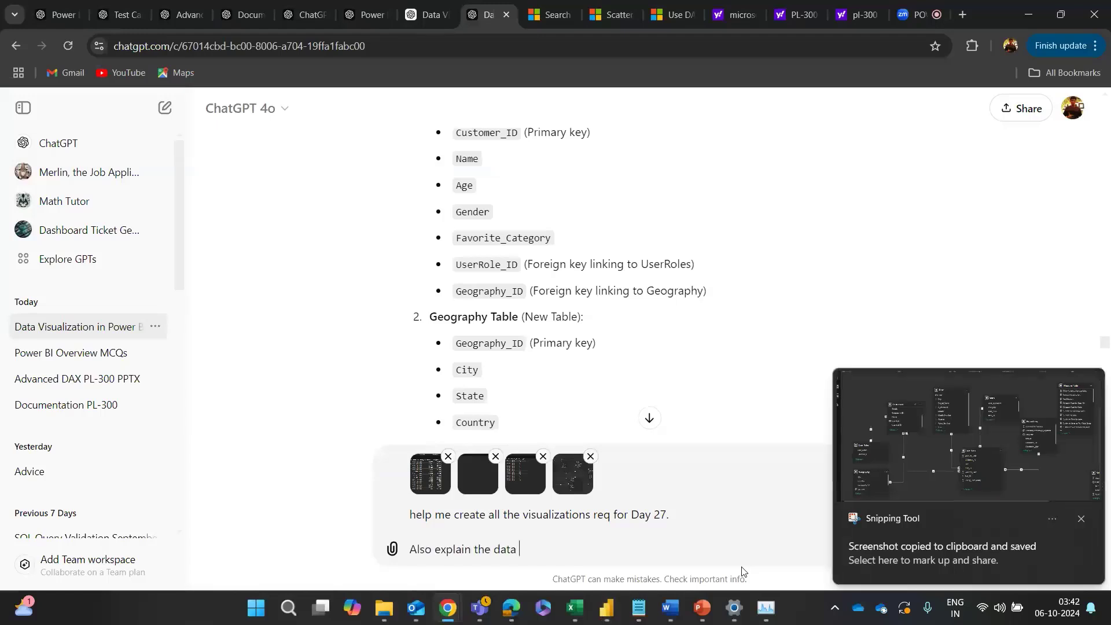
{"action": "type", "text": "model as a "}
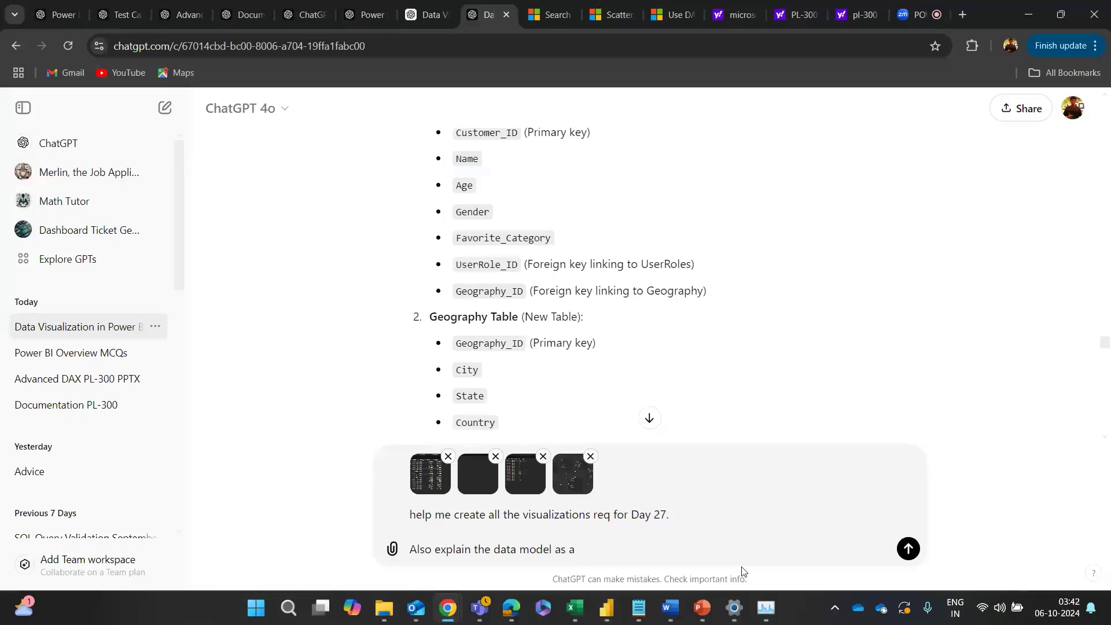
{"action": "type", "text": "Data Architect."}
{"action": "left_click", "coordinate": [534, 533]}
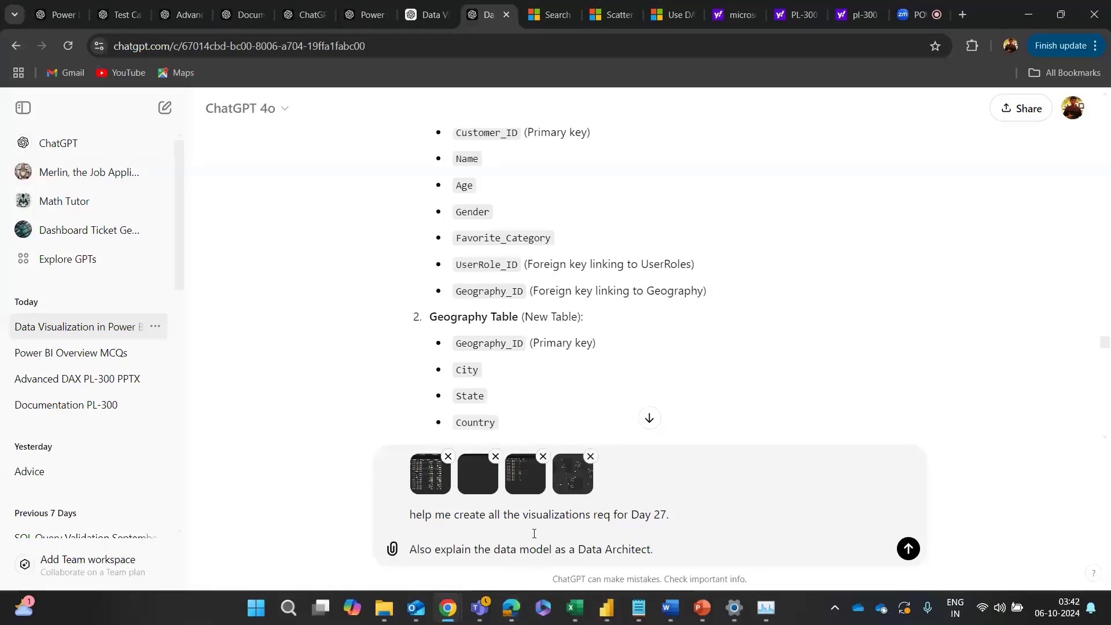
{"action": "left_click", "coordinate": [907, 548]}
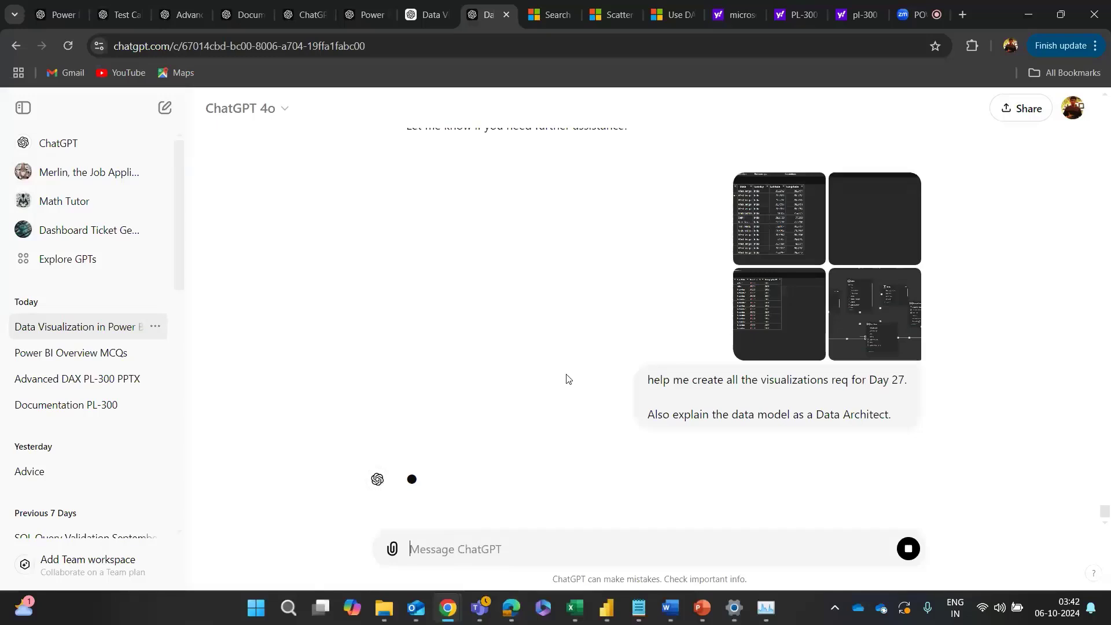
Step: Look over the User Roles and Geography links in Cafe Report's model and review ChatGPT's Part 1 answer on the Day 27 visualizations
{"action": "scroll", "coordinate": [568, 379], "scroll_direction": "up", "scroll_amount": 1}
{"action": "scroll", "coordinate": [566, 378], "scroll_direction": "down", "scroll_amount": 2}
{"action": "key", "text": "alt+Tab"}
{"action": "key", "text": "alt+Tab"}
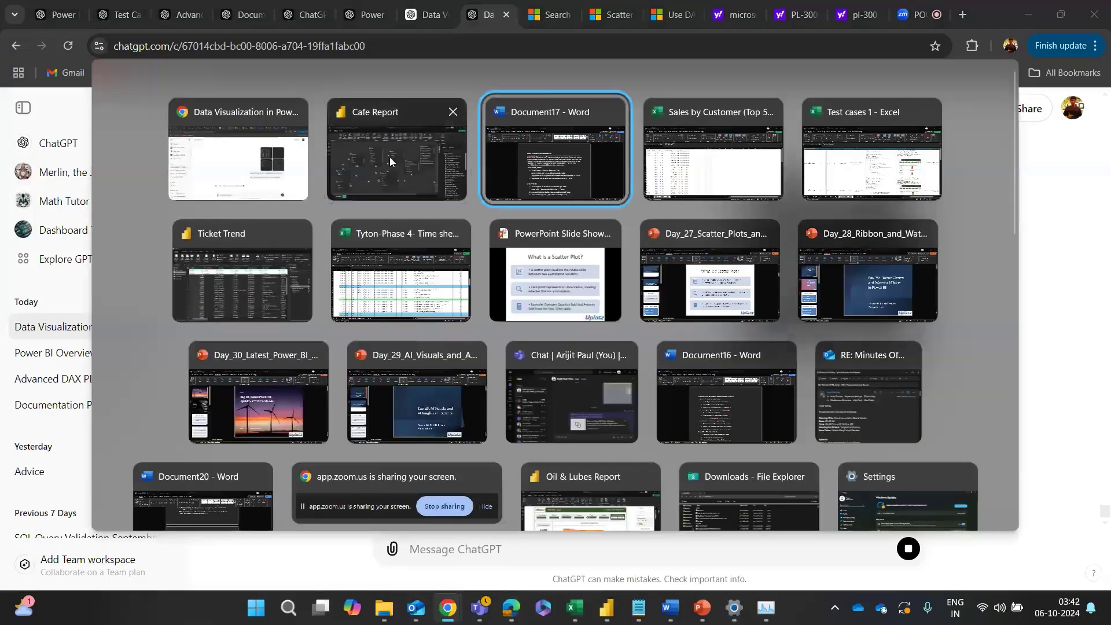
{"action": "left_click", "coordinate": [389, 158]}
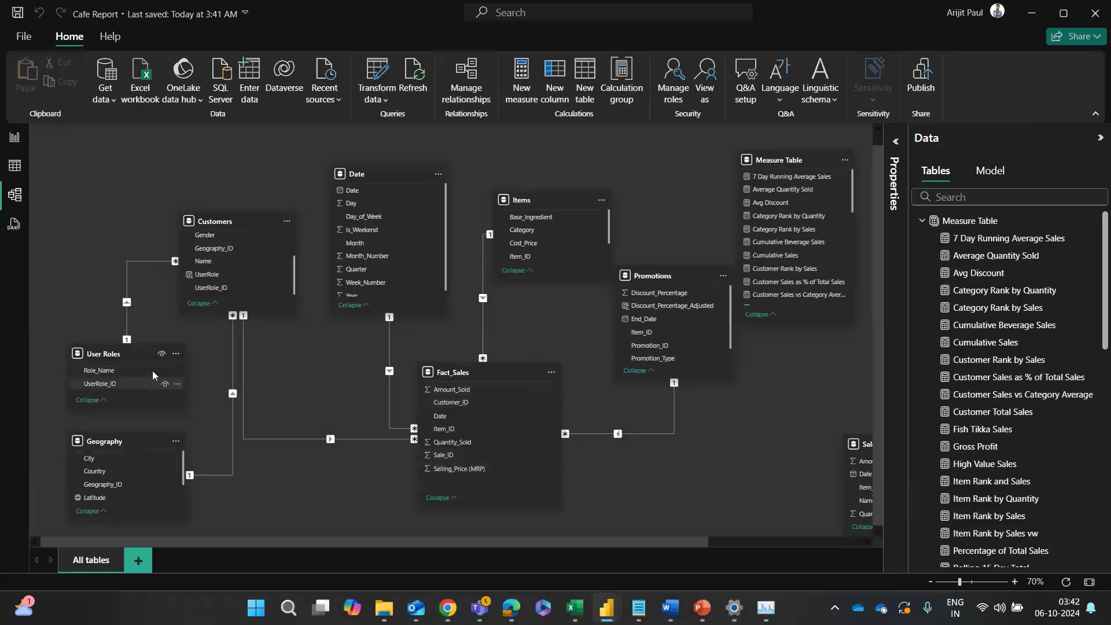
{"action": "key", "text": "alt+Tab"}
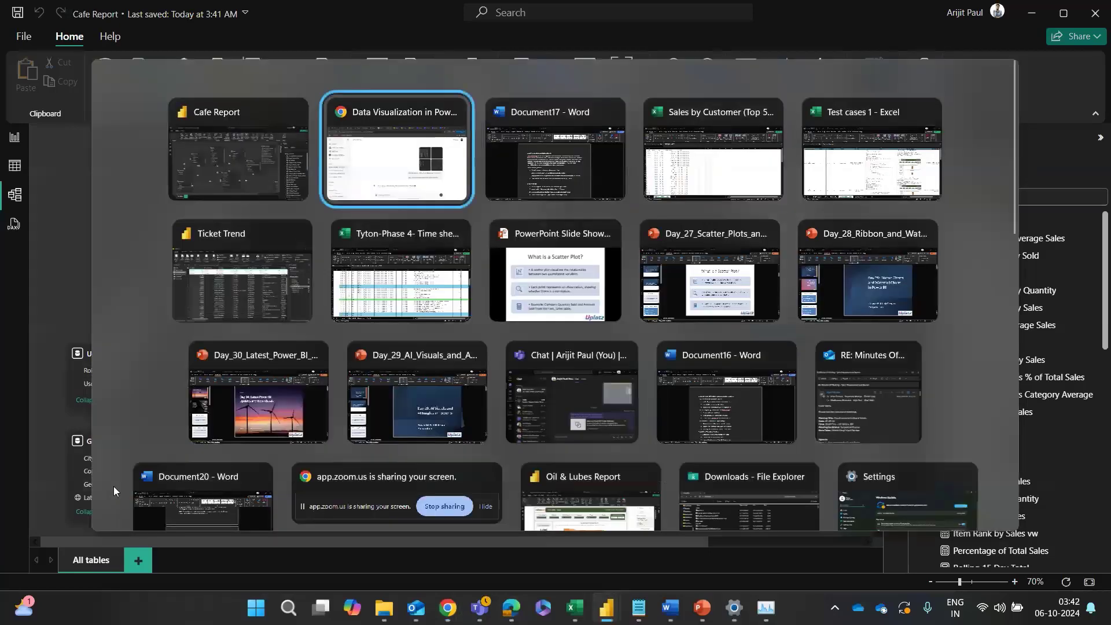
{"action": "scroll", "coordinate": [435, 405], "scroll_direction": "down", "scroll_amount": 8}
{"action": "scroll", "coordinate": [435, 405], "scroll_direction": "up", "scroll_amount": 4}
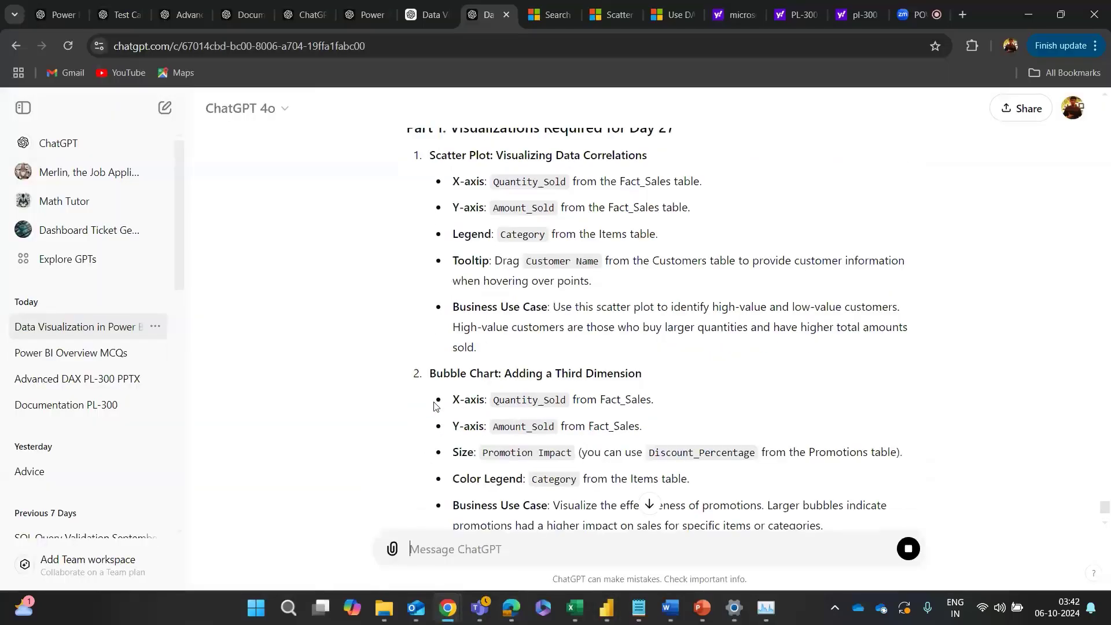
{"action": "scroll", "coordinate": [435, 405], "scroll_direction": "up", "scroll_amount": 5}
{"action": "scroll", "coordinate": [435, 405], "scroll_direction": "down", "scroll_amount": 2}
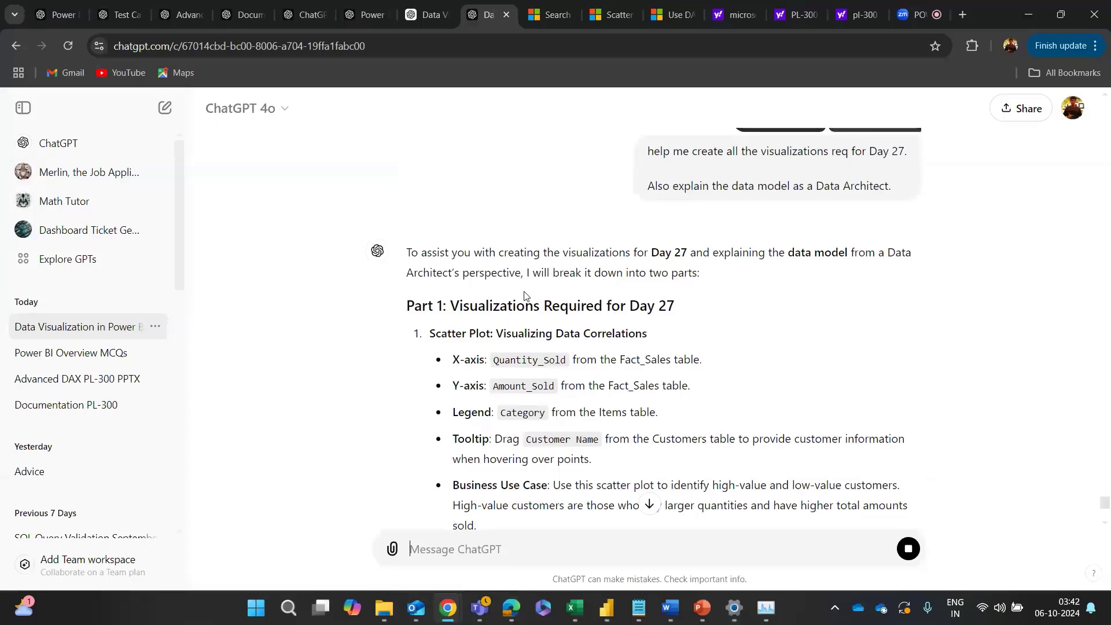
{"action": "scroll", "coordinate": [544, 387], "scroll_direction": "down", "scroll_amount": 3}
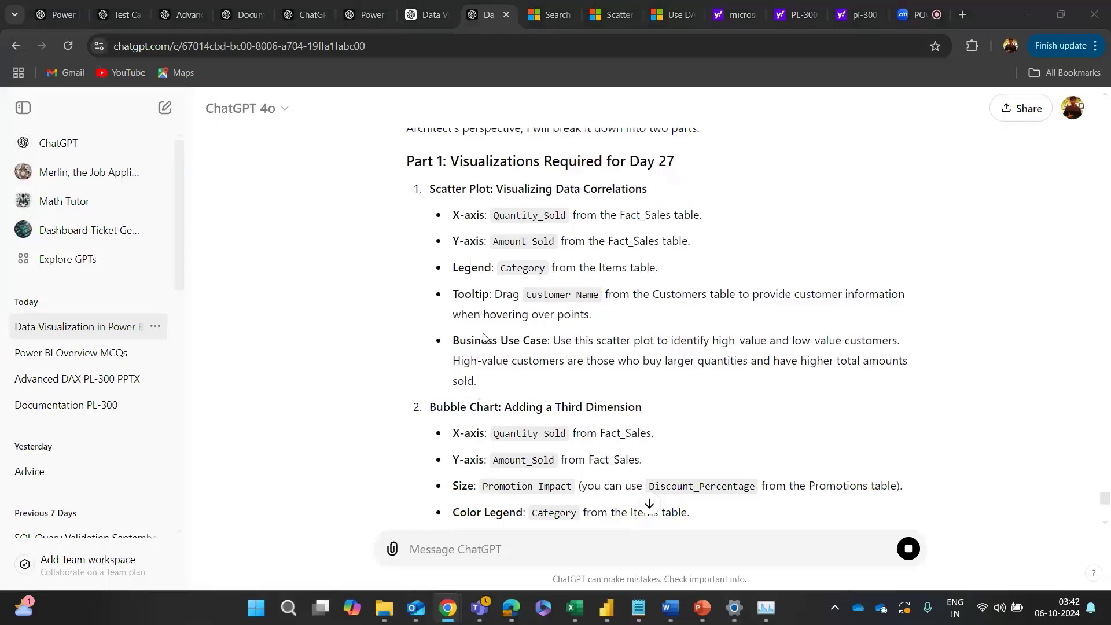
Step: Read the Day 27 scatter plot notes in Word's Document17 in Read Mode and compare them with ChatGPT's "Visualizing Data Correlations" section
{"action": "key", "text": "alt+Tab"}
{"action": "key", "text": "alt+Tab"}
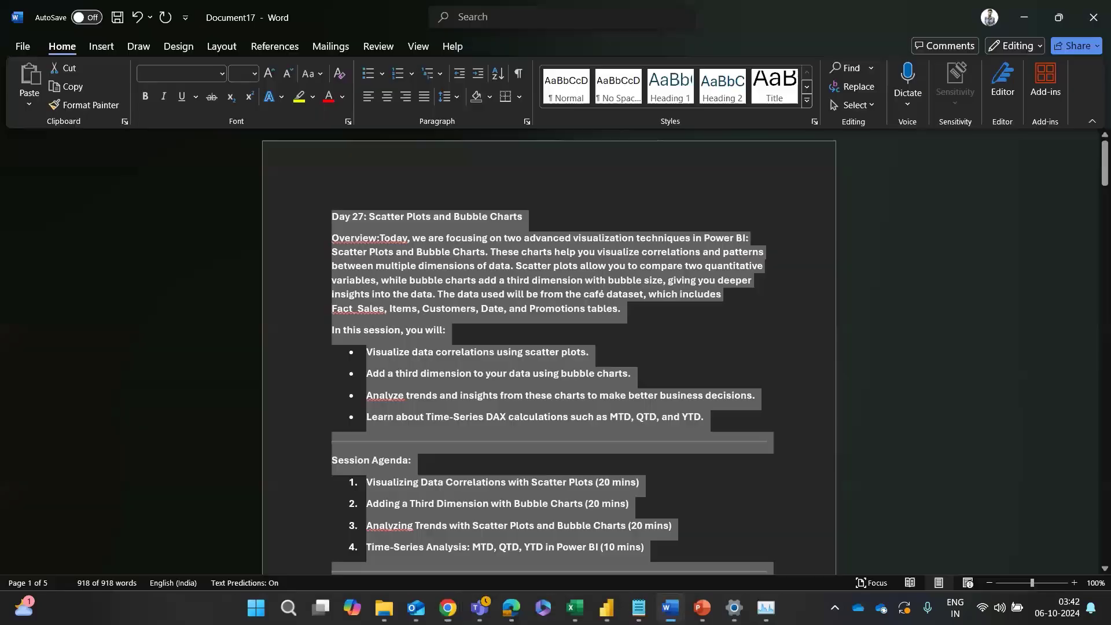
{"action": "left_click", "coordinate": [909, 583]}
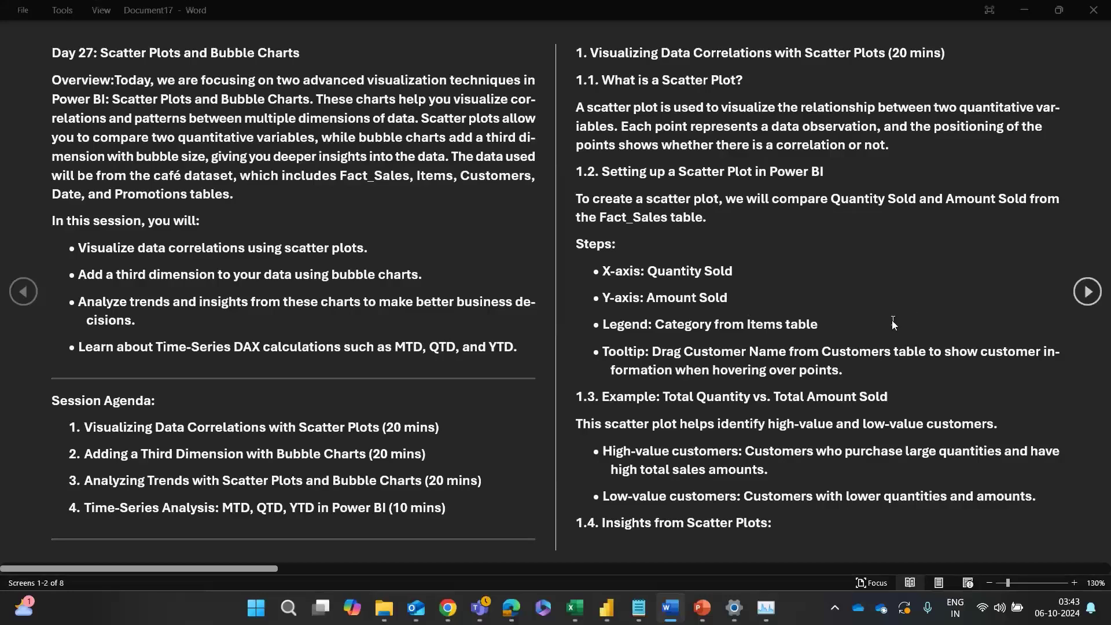
{"action": "key", "text": "alt+Tab"}
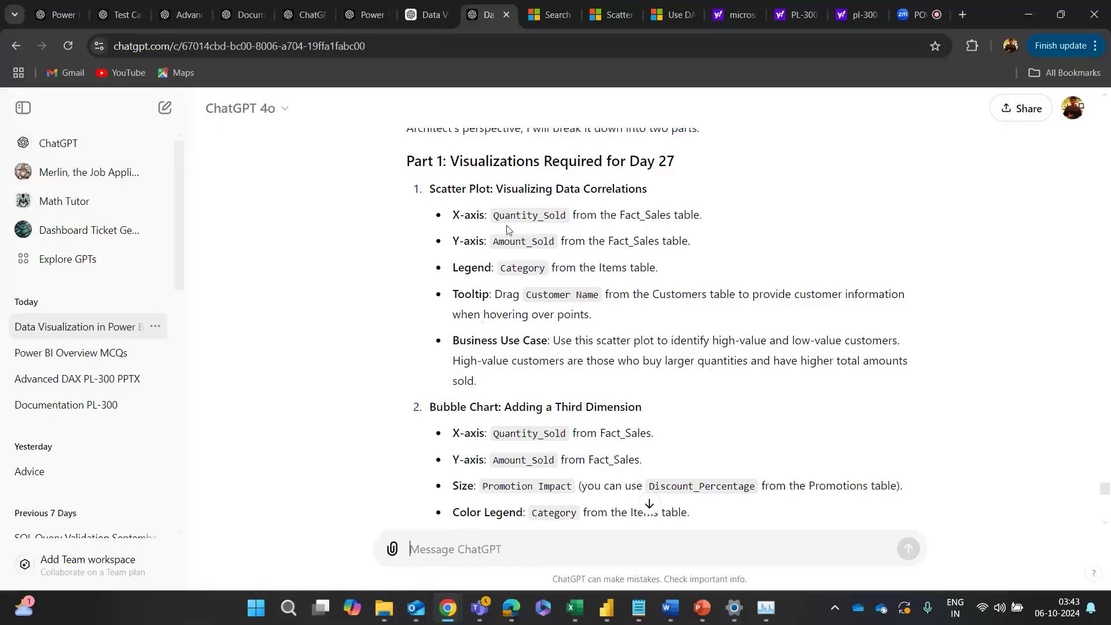
{"action": "left_click_drag", "start_coordinate": [499, 189], "coordinate": [649, 194]}
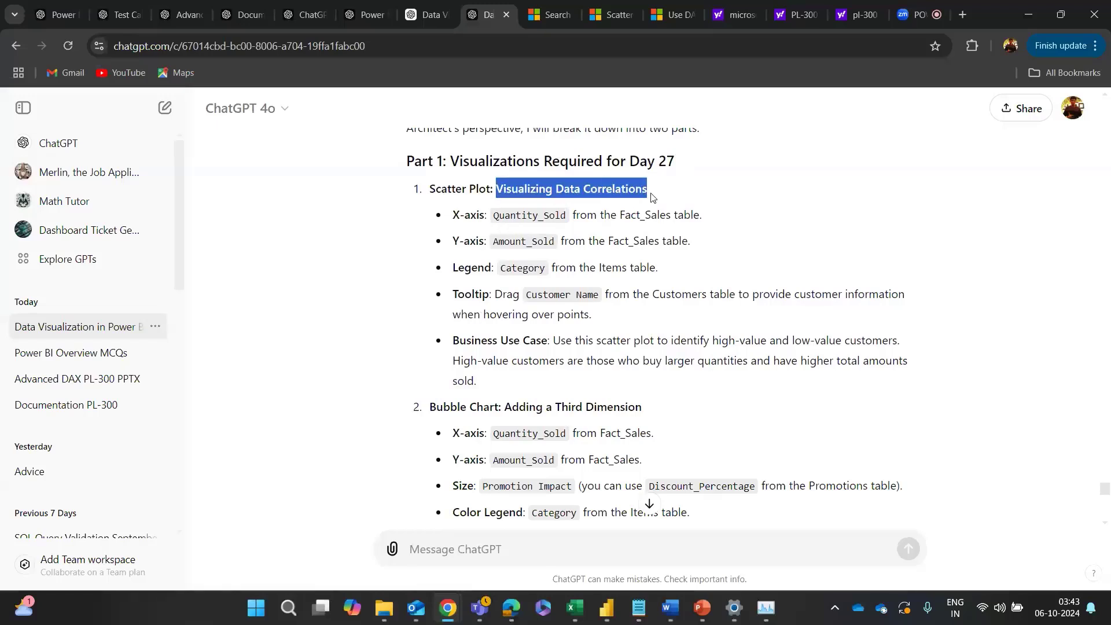
{"action": "left_click", "coordinate": [501, 231]}
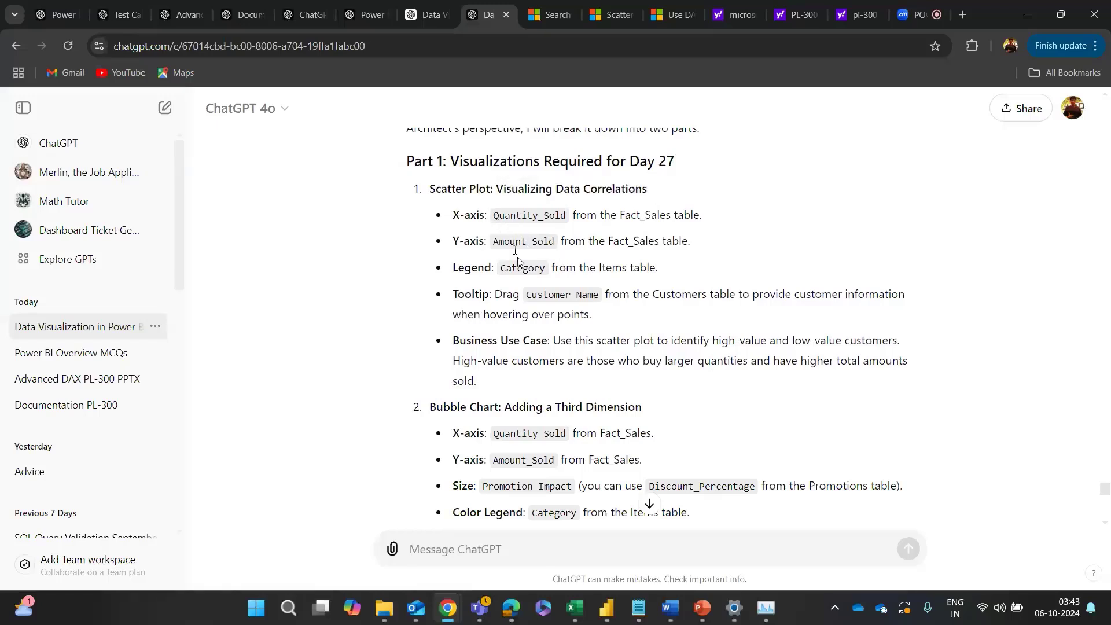
Step: Switch to Cafe Report's Day 27 page and insert a scatter chart
{"action": "key", "text": "alt+Tab"}
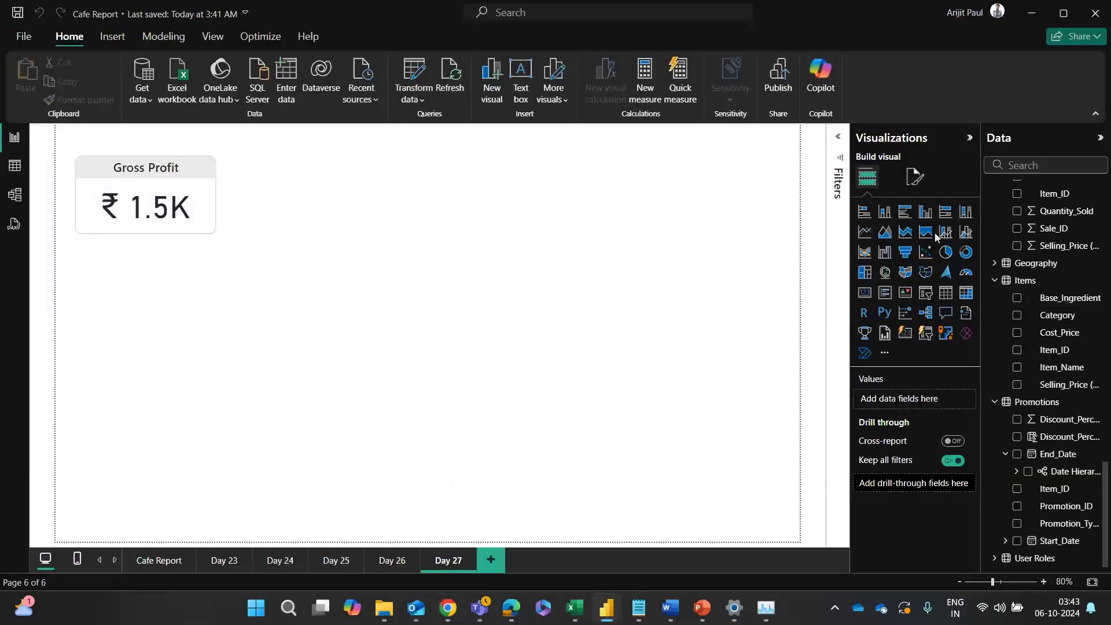
{"action": "left_click", "coordinate": [927, 251]}
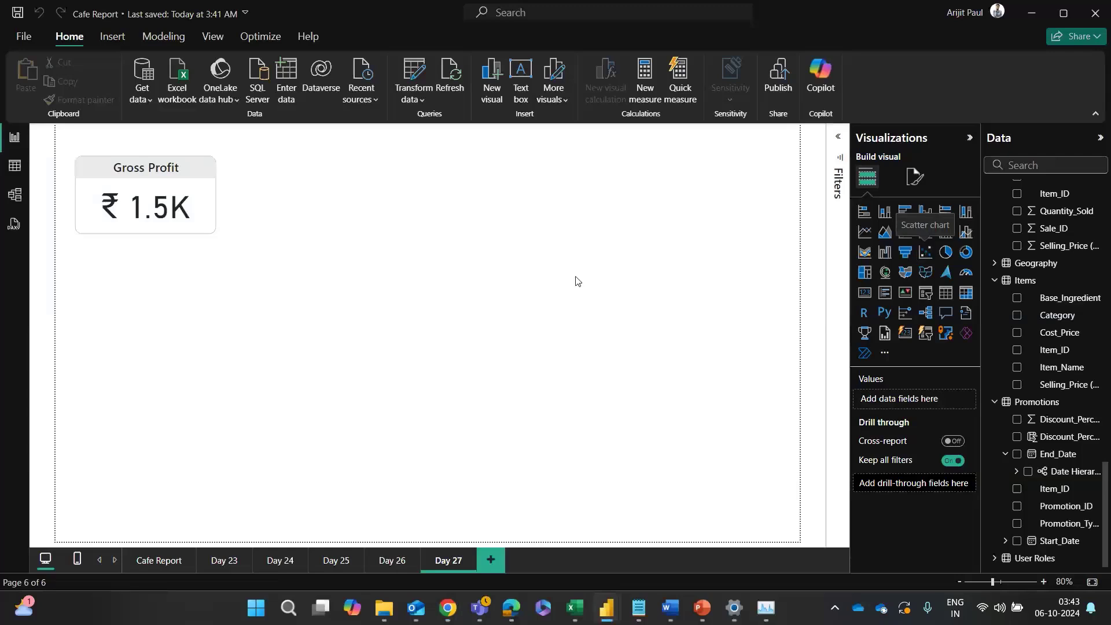
Step: Add an empty scatter chart to the Day 27 page, then move it to the lower right and resize it
{"action": "left_click_drag", "start_coordinate": [216, 361], "coordinate": [270, 427]}
{"action": "left_click_drag", "start_coordinate": [229, 329], "coordinate": [714, 352]}
{"action": "left_click_drag", "start_coordinate": [567, 450], "coordinate": [516, 453]}
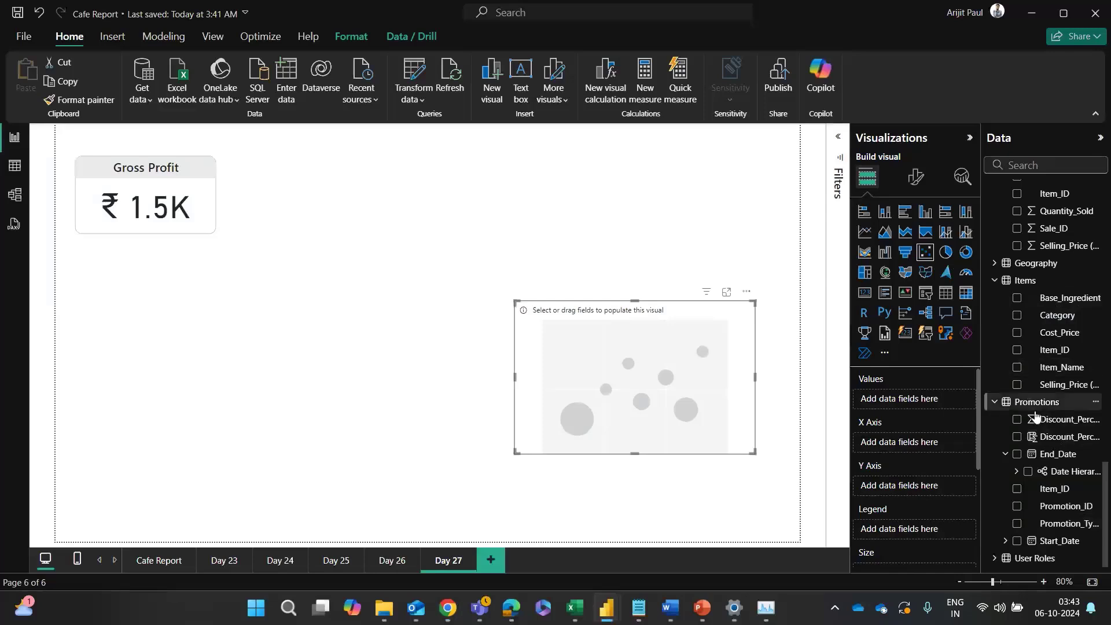
Step: Assign Quantity_Sold from Fact_Sales to the scatter chart's Values and check the Day 27 scatter plot field instructions in ChatGPT
{"action": "scroll", "coordinate": [1003, 363], "scroll_direction": "up", "scroll_amount": 5}
{"action": "left_click_drag", "start_coordinate": [1003, 363], "coordinate": [911, 404]}
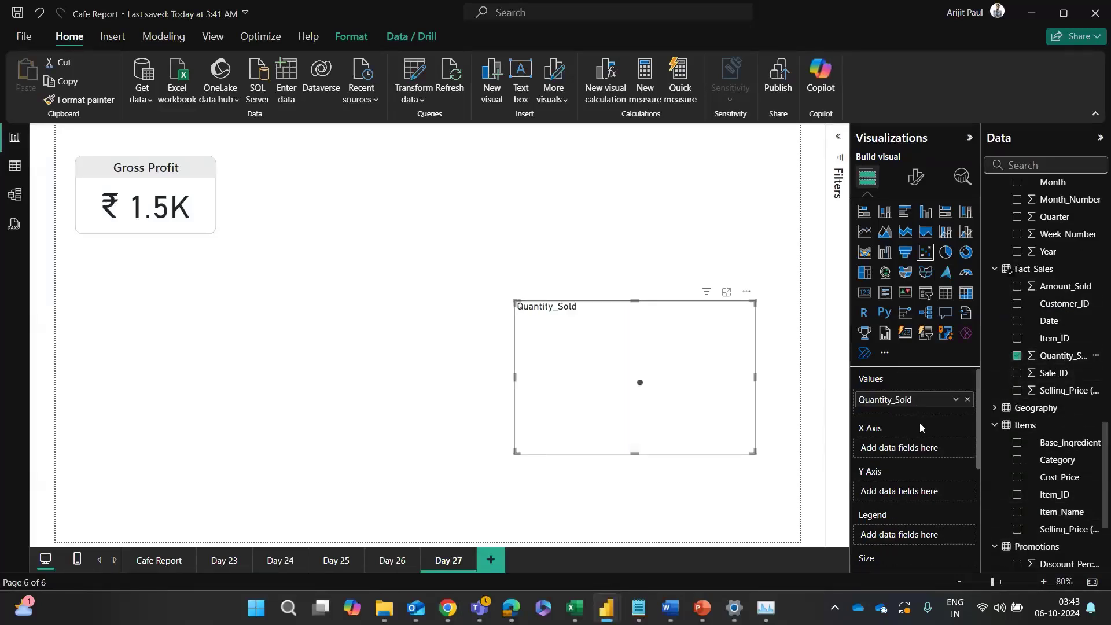
{"action": "key", "text": "alt+Tab"}
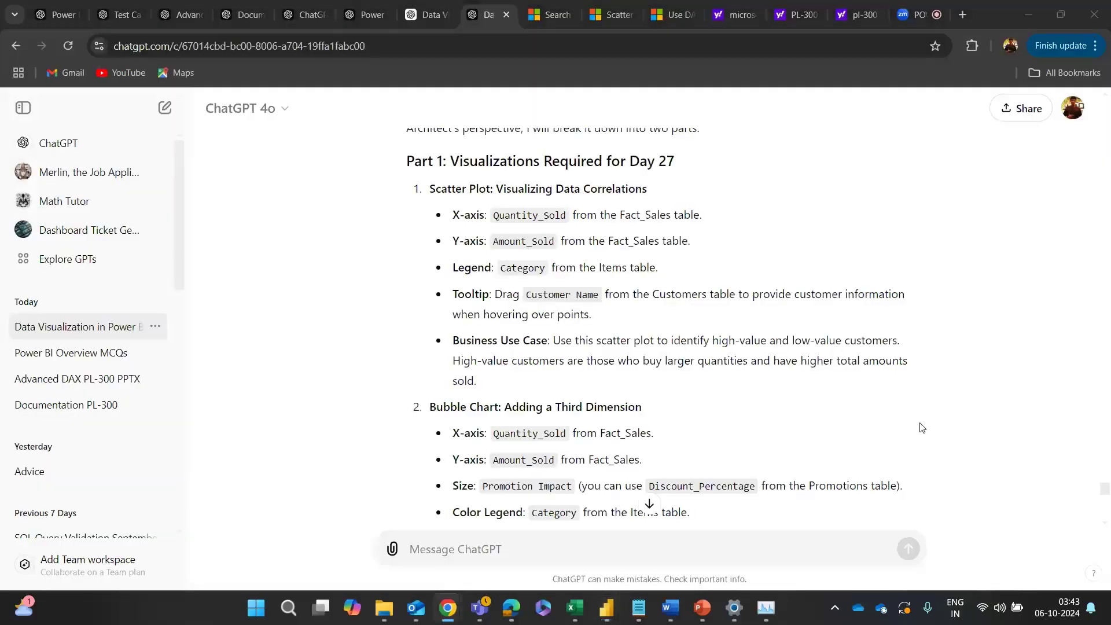
{"action": "key", "text": "alt+Tab"}
{"action": "scroll", "coordinate": [900, 417], "scroll_direction": "down", "scroll_amount": 2}
{"action": "scroll", "coordinate": [901, 438], "scroll_direction": "up", "scroll_amount": 2}
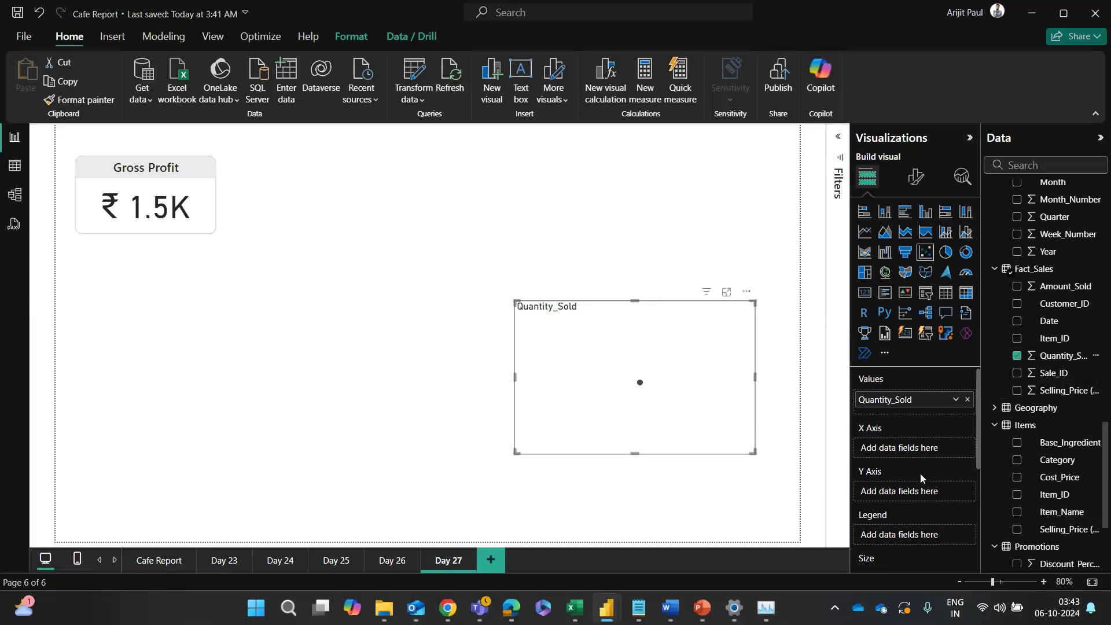
{"action": "scroll", "coordinate": [919, 474], "scroll_direction": "down", "scroll_amount": 2}
{"action": "scroll", "coordinate": [920, 473], "scroll_direction": "up", "scroll_amount": 2}
{"action": "key", "text": "alt+Tab"}
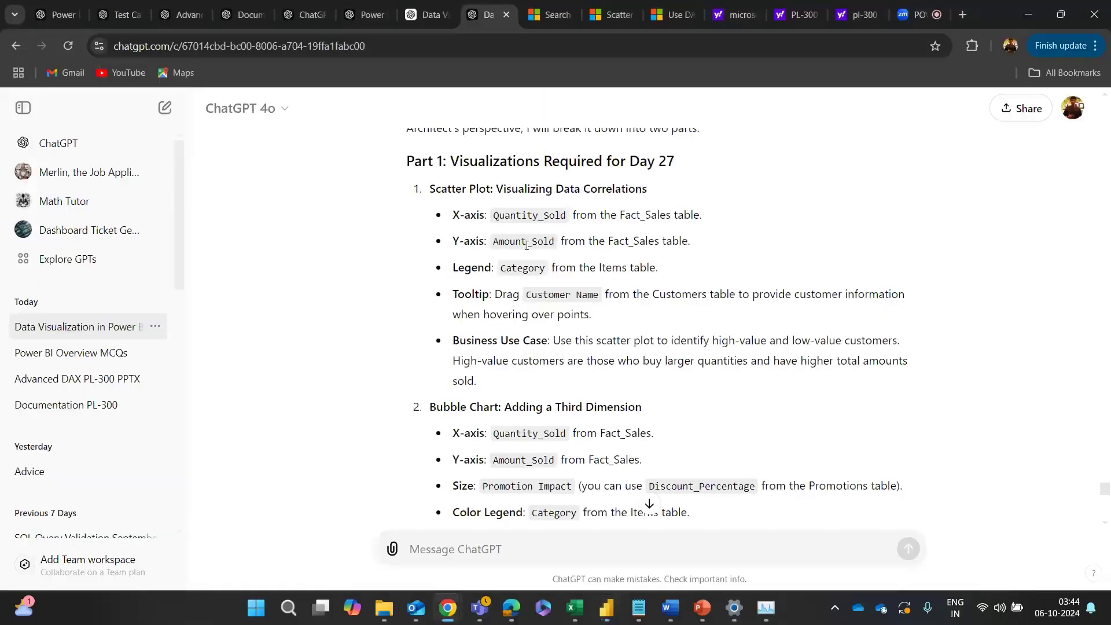
{"action": "key", "text": "alt+Tab"}
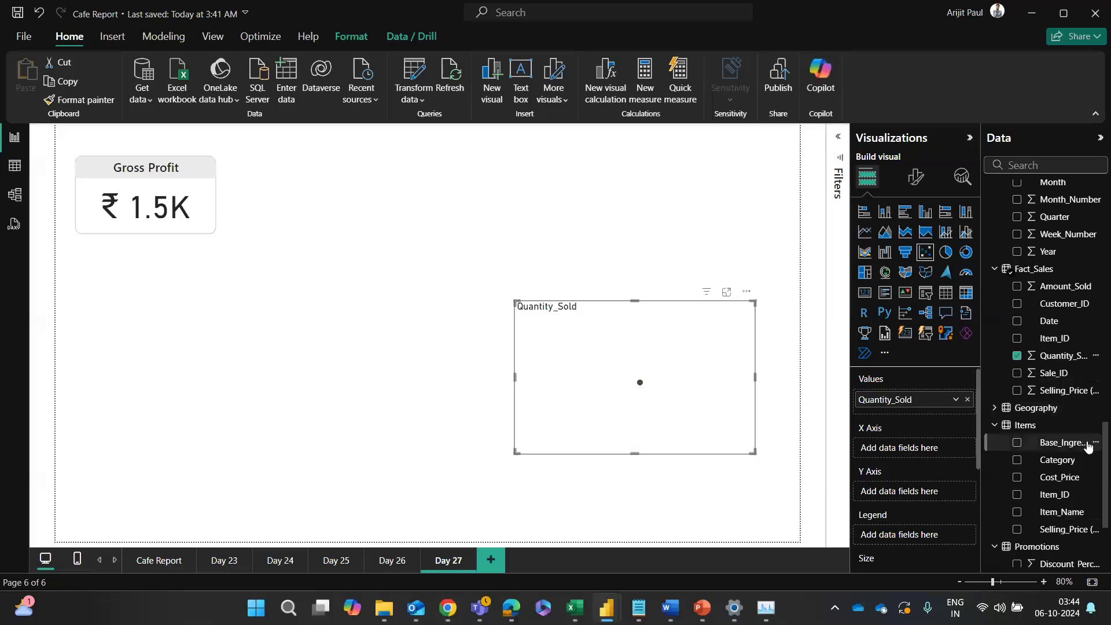
Step: Assign Amount_Sold to the scatter chart's X Axis and move Quantity_Sold from Values to the Y Axis
{"action": "left_click_drag", "start_coordinate": [1058, 295], "coordinate": [912, 444]}
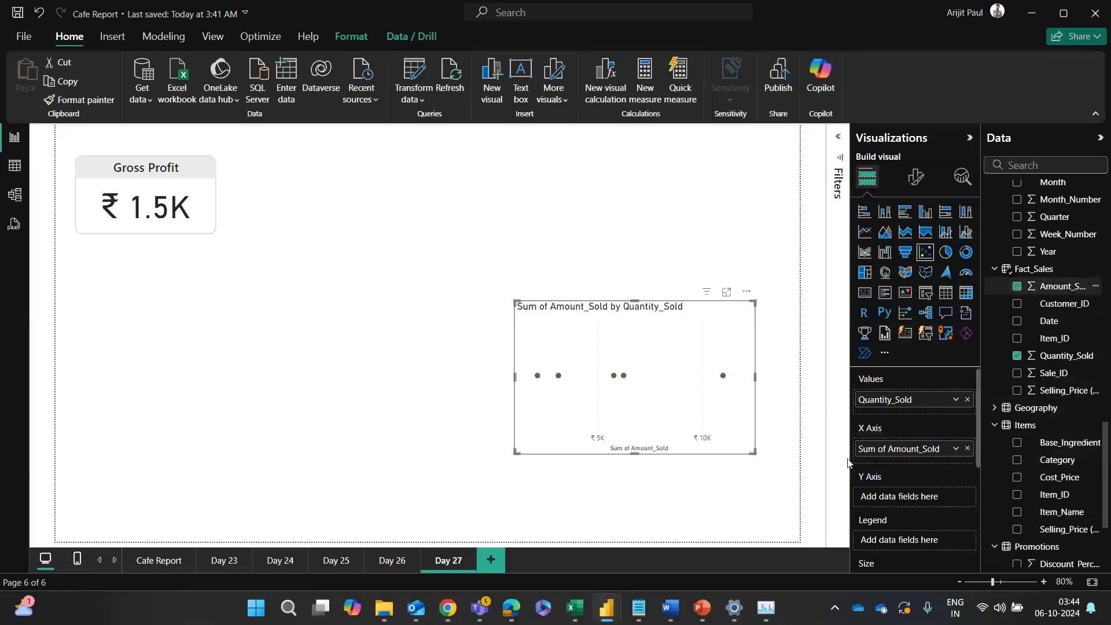
{"action": "left_click_drag", "start_coordinate": [892, 402], "coordinate": [905, 497]}
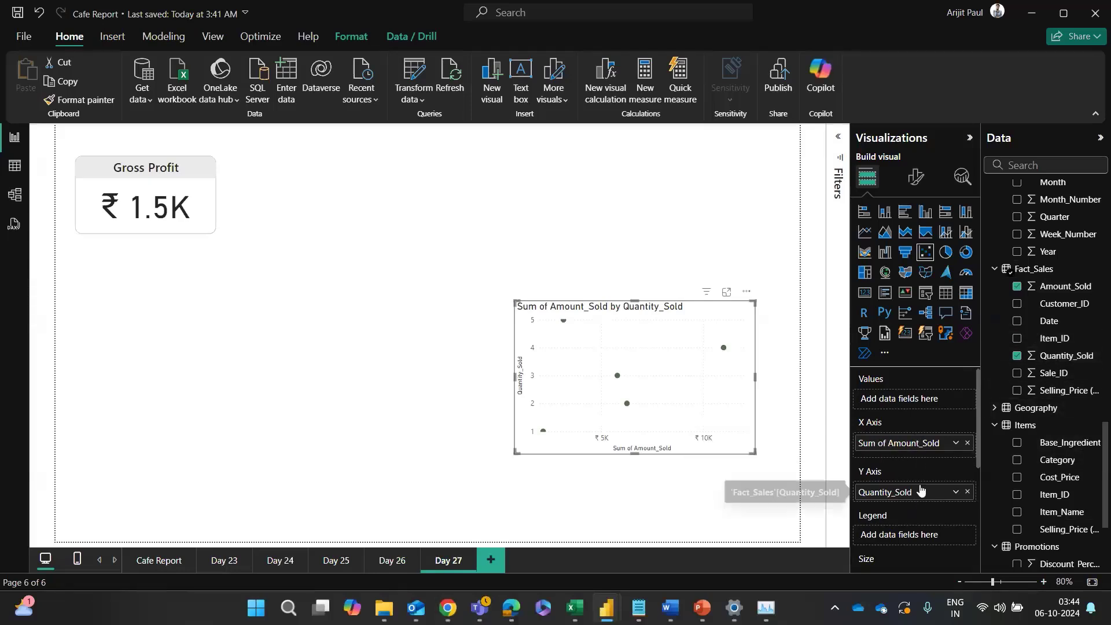
{"action": "scroll", "coordinate": [921, 486], "scroll_direction": "down", "scroll_amount": 2}
{"action": "scroll", "coordinate": [920, 486], "scroll_direction": "up", "scroll_amount": 2}
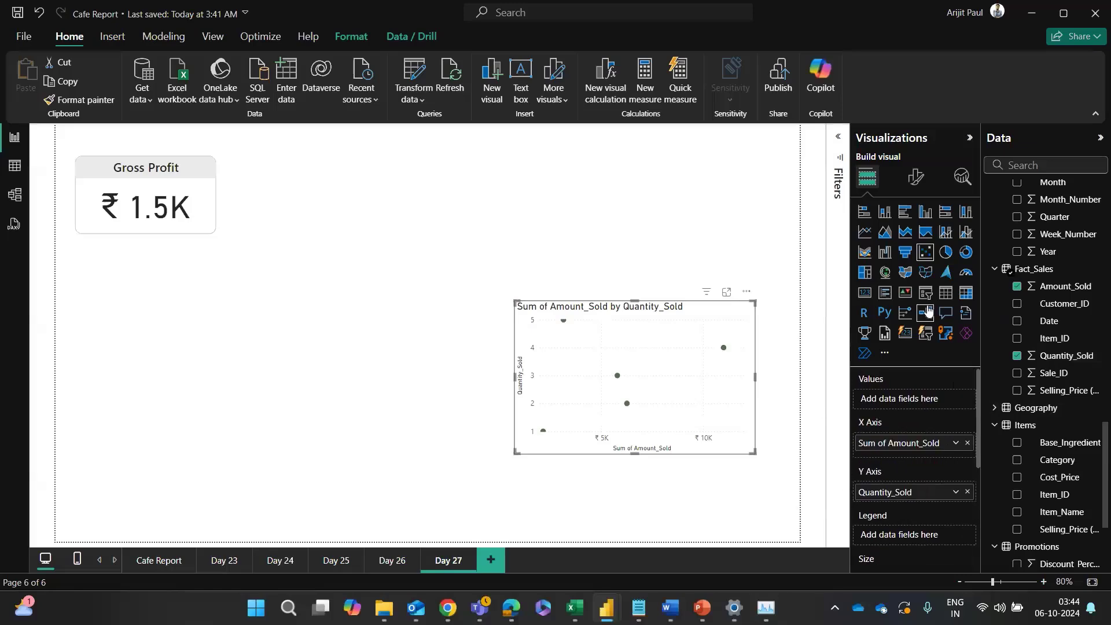
Step: Remove Amount_Sold from the scatter chart's X Axis and Quantity_Sold from its Y Axis
{"action": "key", "text": "super+shift+s"}
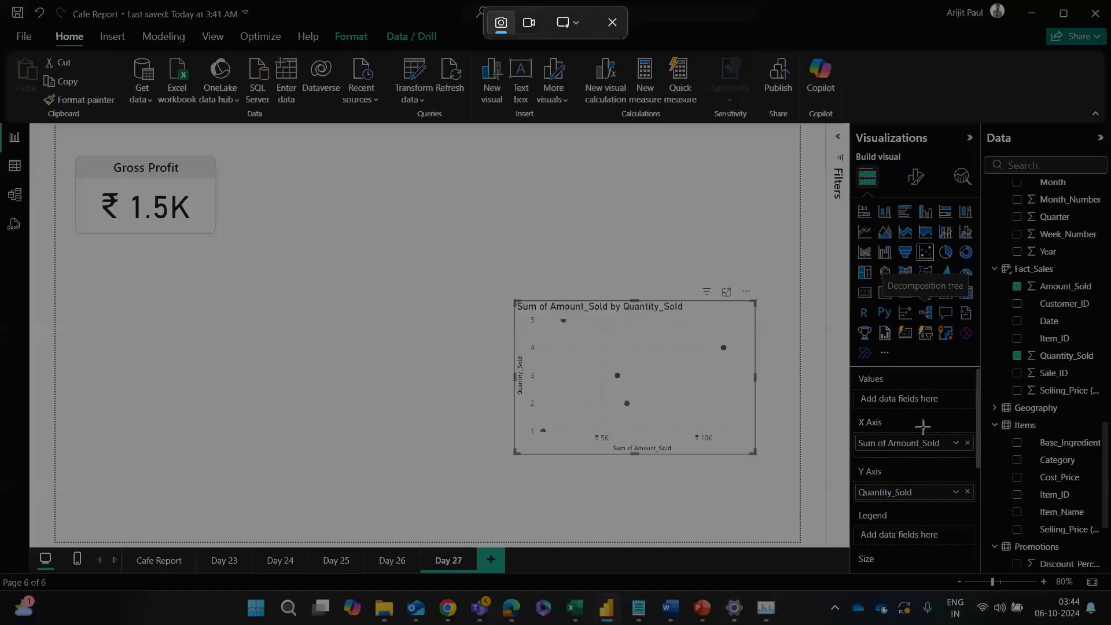
{"action": "key", "text": "Escape"}
{"action": "left_click", "coordinate": [968, 443]}
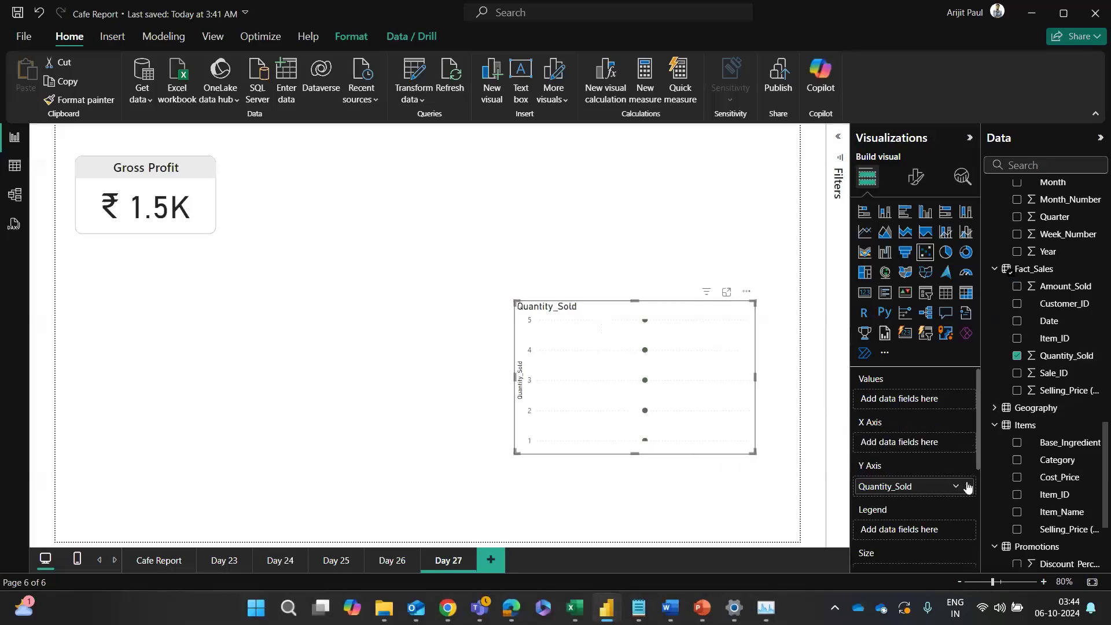
{"action": "left_click", "coordinate": [967, 491]}
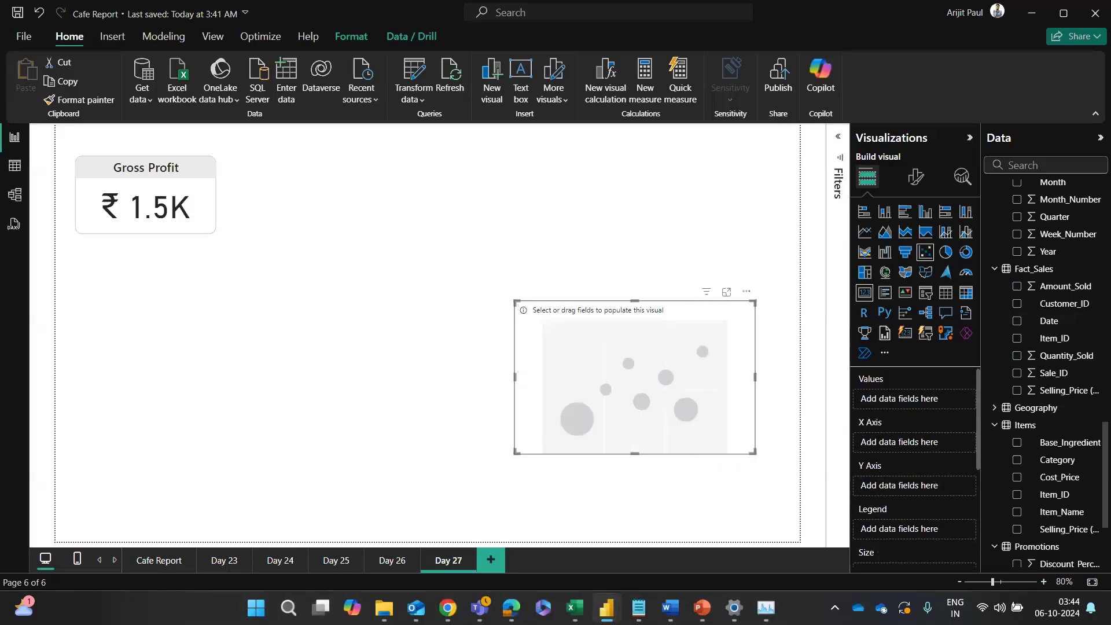
Step: Capture a screenshot of the empty scatter chart field wells from Values to Size and attach it to the ChatGPT message
{"action": "key", "text": "super+shift+s"}
{"action": "left_click_drag", "start_coordinate": [857, 363], "coordinate": [980, 577]}
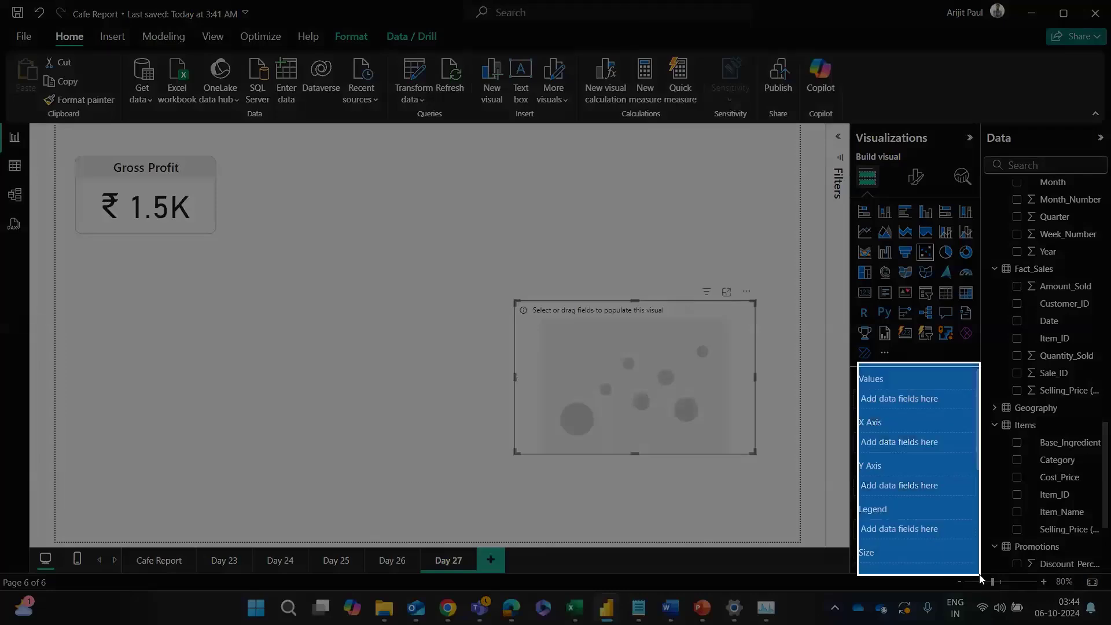
{"action": "key", "text": "alt+Tab"}
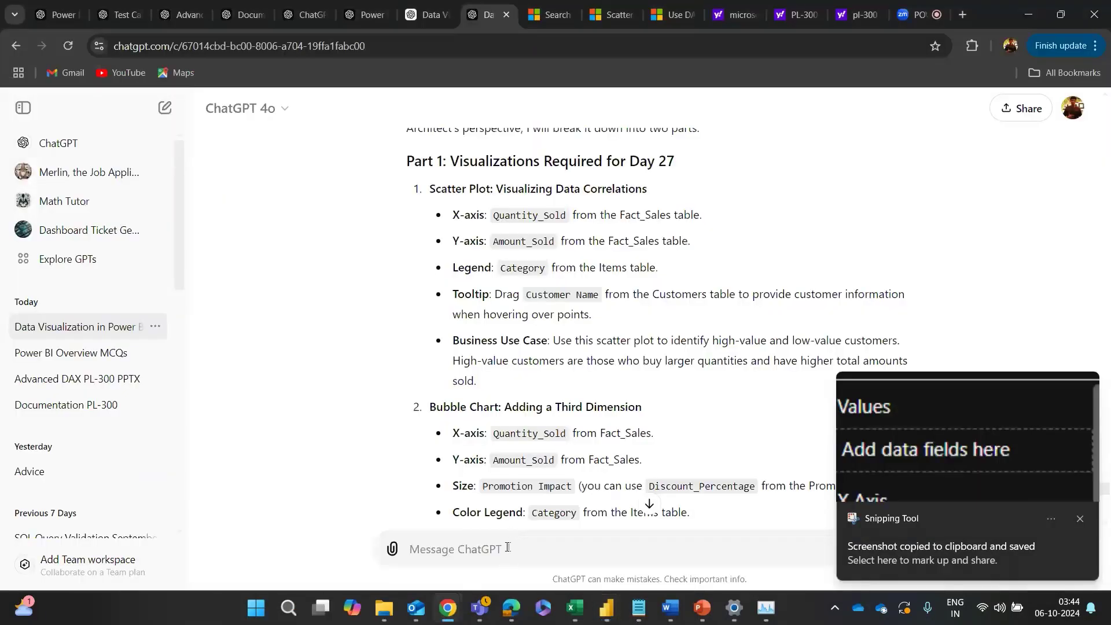
{"action": "key", "text": "alt+Tab"}
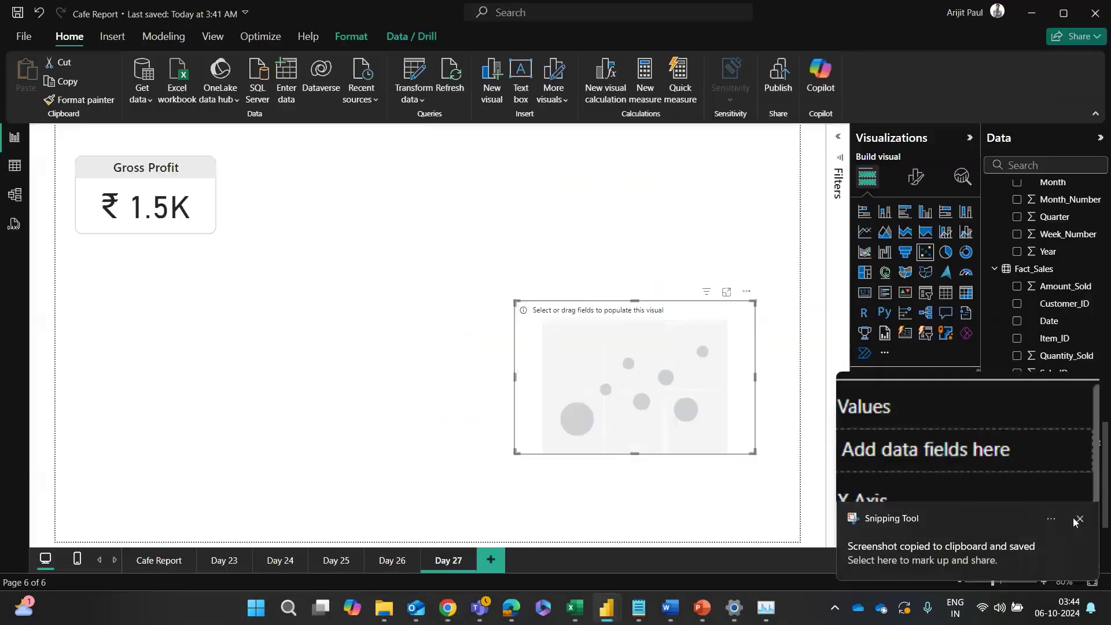
Step: Capture a second screenshot of the remaining field wells, including Size, Play Axis and Tooltips, and attach it to the ChatGPT message
{"action": "scroll", "coordinate": [923, 471], "scroll_direction": "down", "scroll_amount": 5}
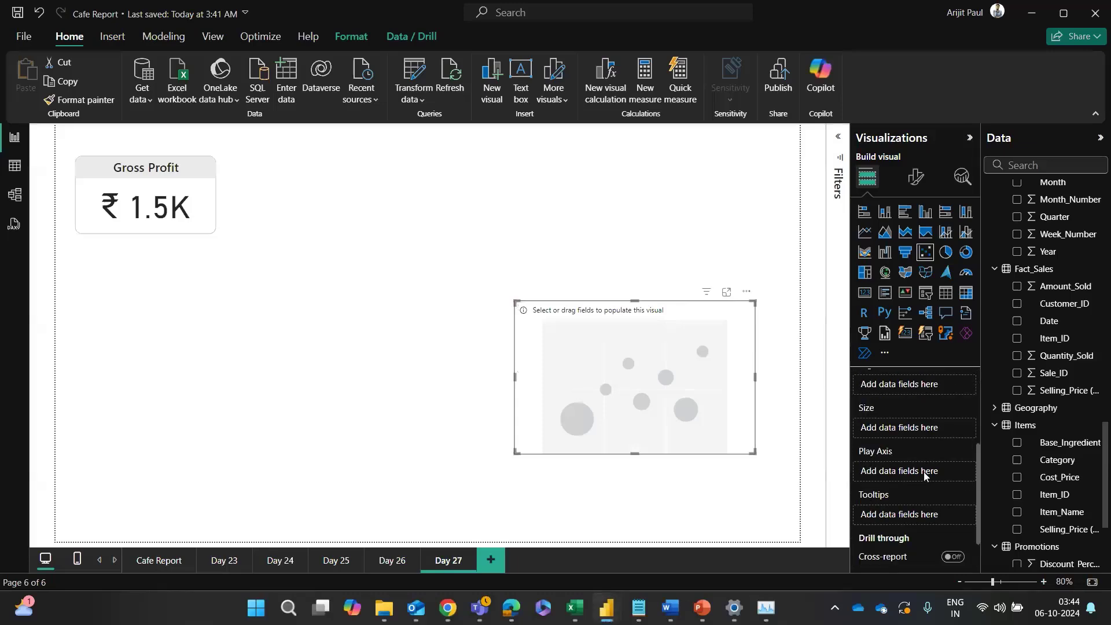
{"action": "key", "text": "super+shift+s"}
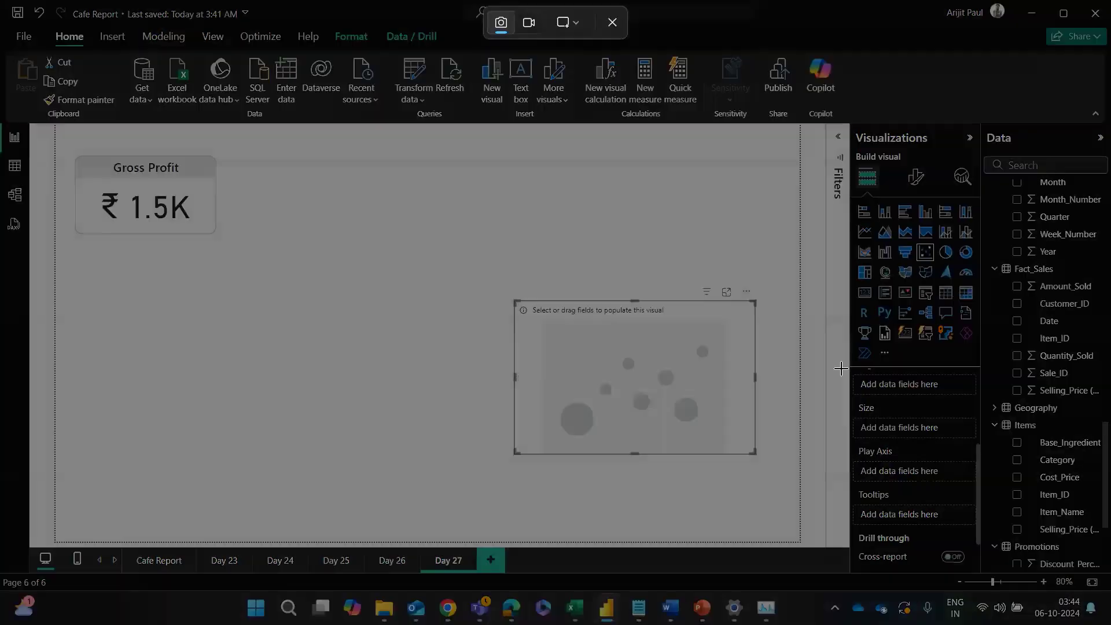
{"action": "left_click_drag", "start_coordinate": [840, 368], "coordinate": [979, 564]}
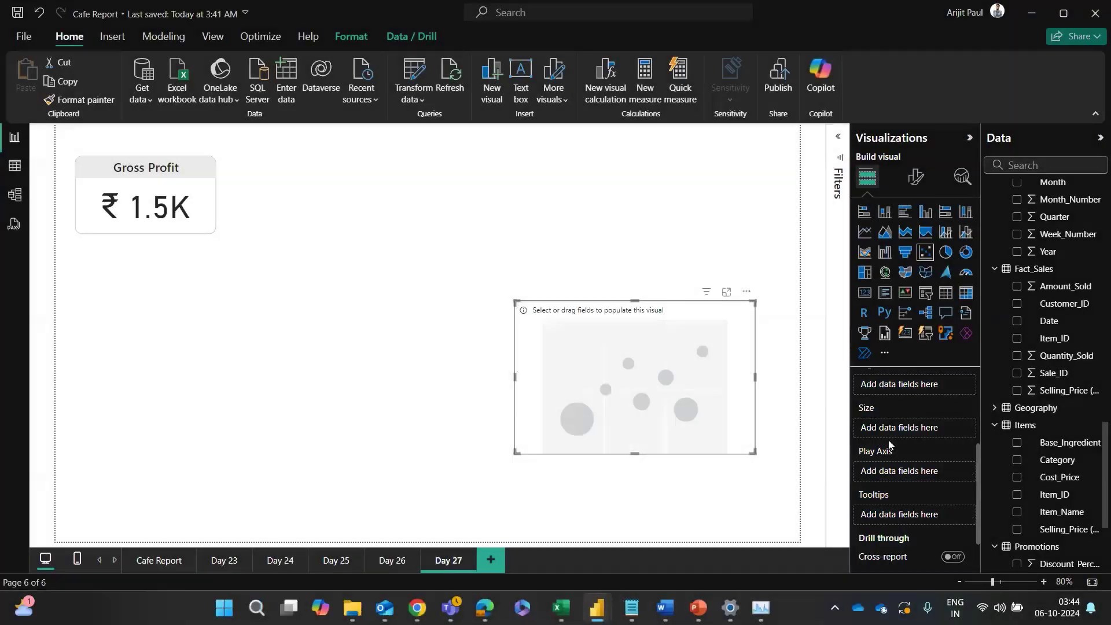
{"action": "key", "text": "alt+Tab"}
{"action": "key", "text": "ctrl+v"}
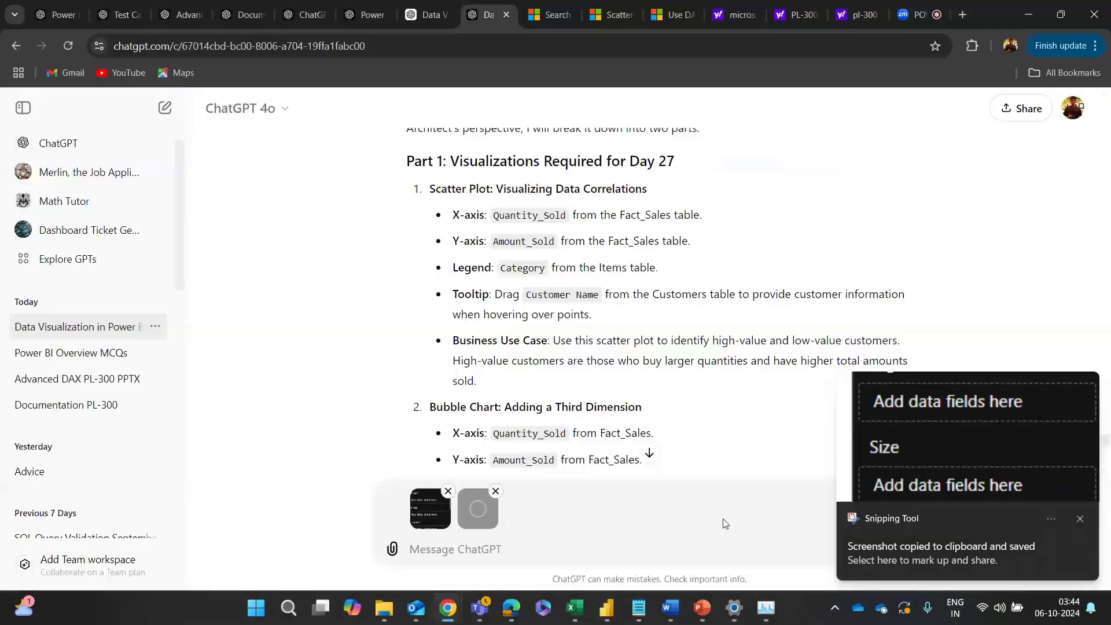
Step: Write the ChatGPT prompt "these are the fields for Scatter chart. please update the visuals accordingly."
{"action": "type", "text": "these are "}
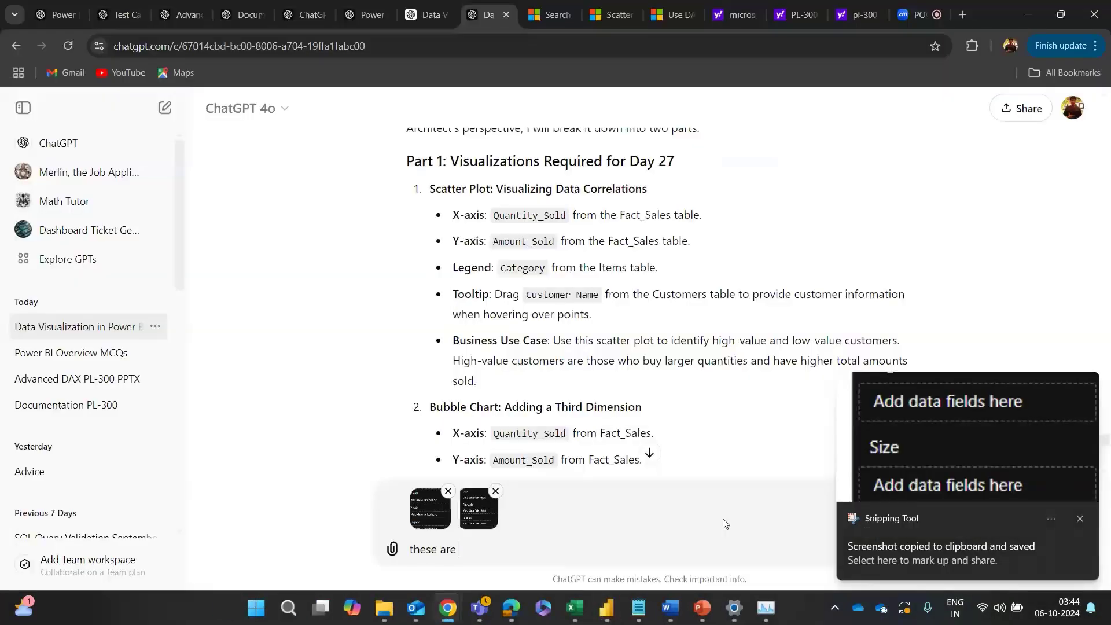
{"action": "type", "text": "the fields for Scatter ch"}
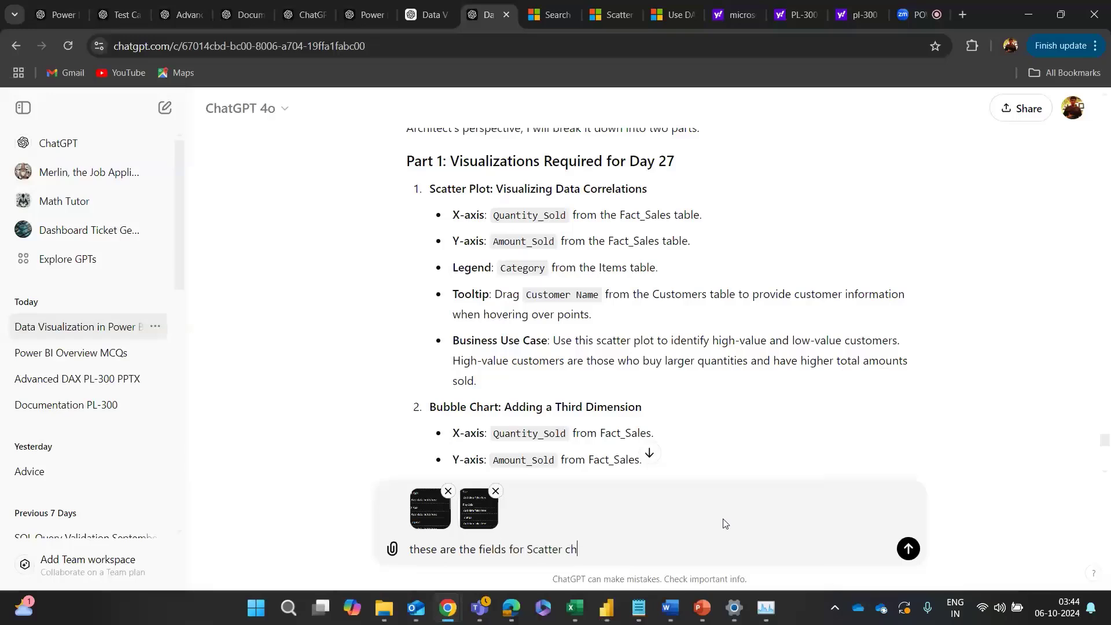
{"action": "type", "text": "art. please update the vis"}
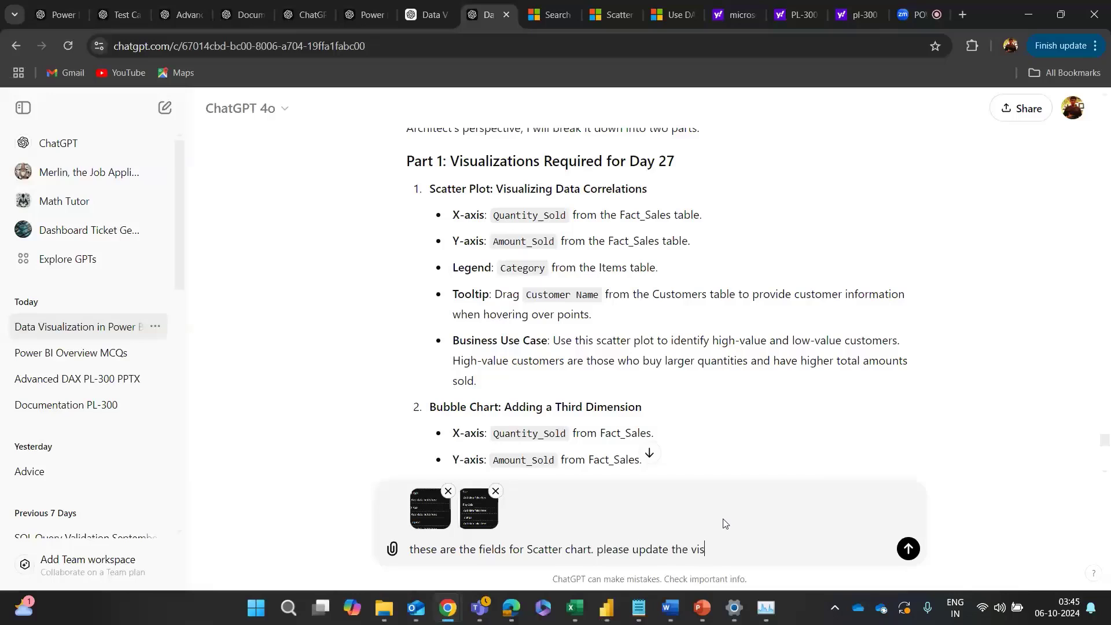
{"action": "type", "text": "uals accordingly."}
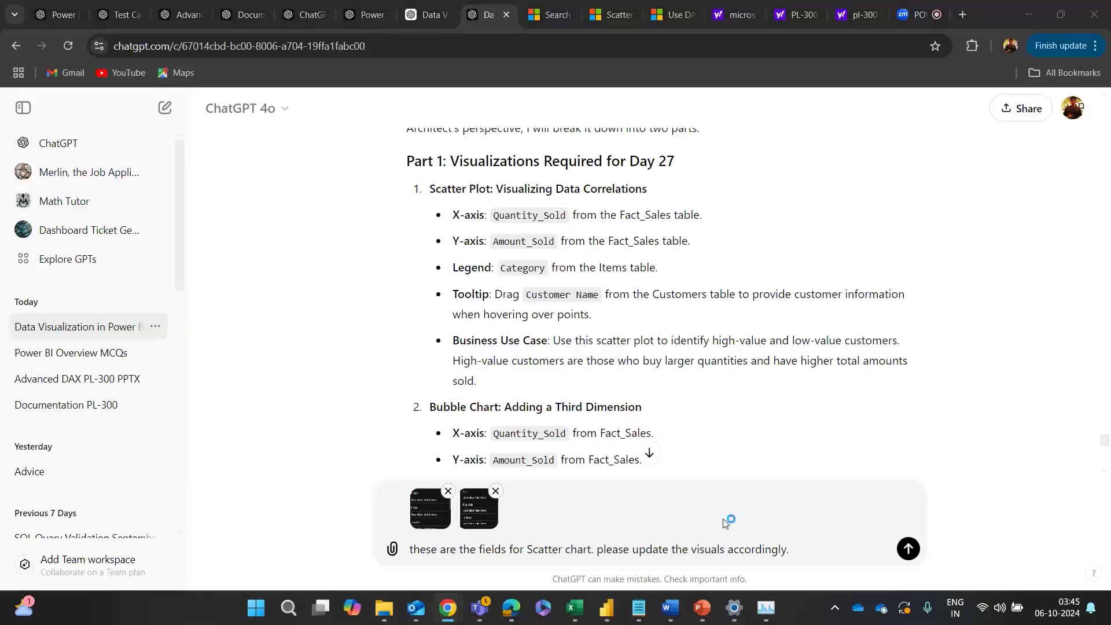
Step: Reschedule the pending Windows Update restart to today at 7:00 AM
{"action": "key", "text": "alt+Tab"}
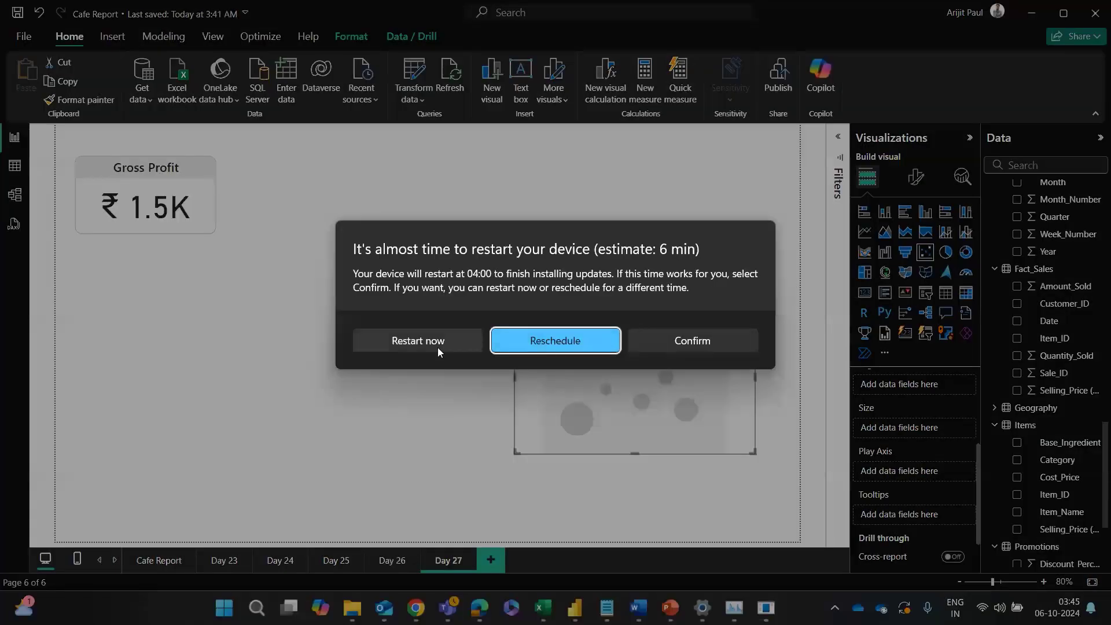
{"action": "left_click", "coordinate": [541, 346]}
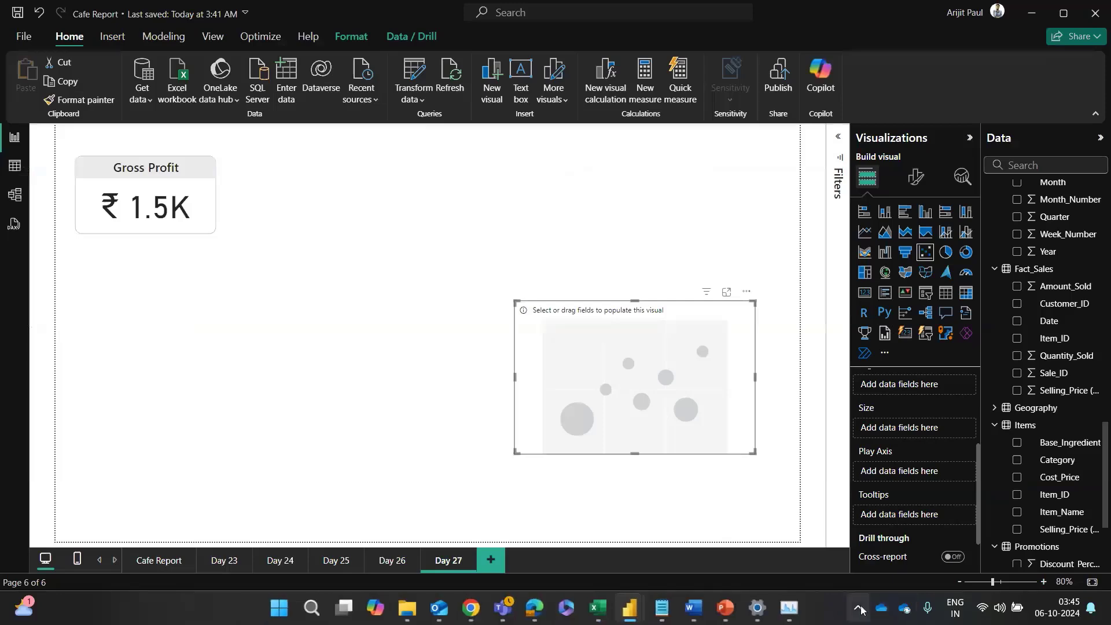
{"action": "left_click", "coordinate": [757, 613]}
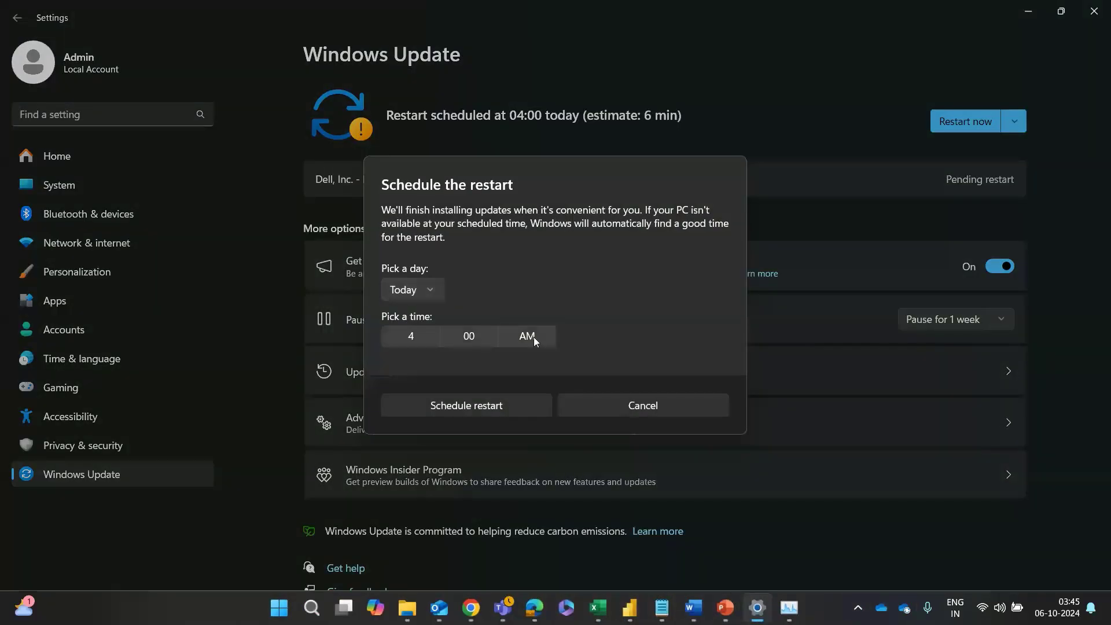
{"action": "left_click", "coordinate": [476, 339]}
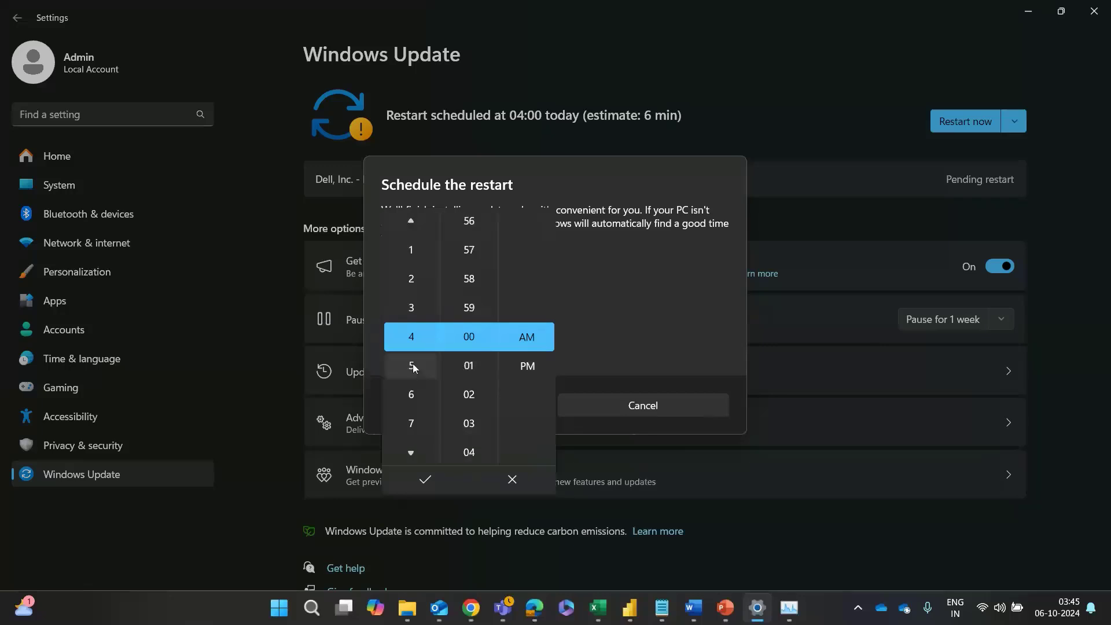
{"action": "left_click", "coordinate": [412, 395]}
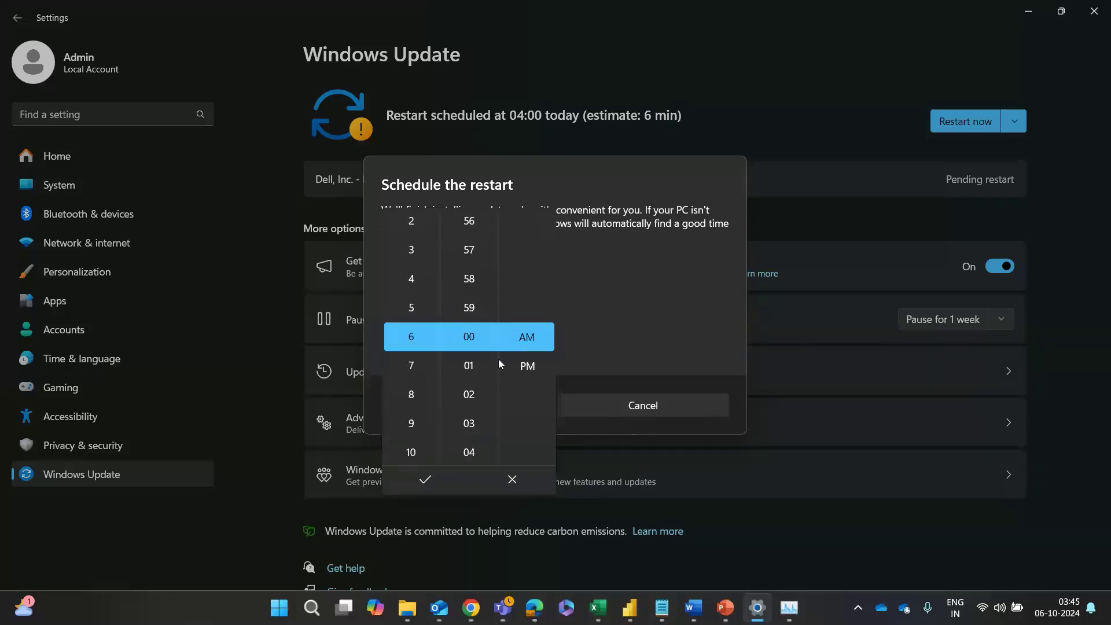
{"action": "left_click", "coordinate": [403, 374]}
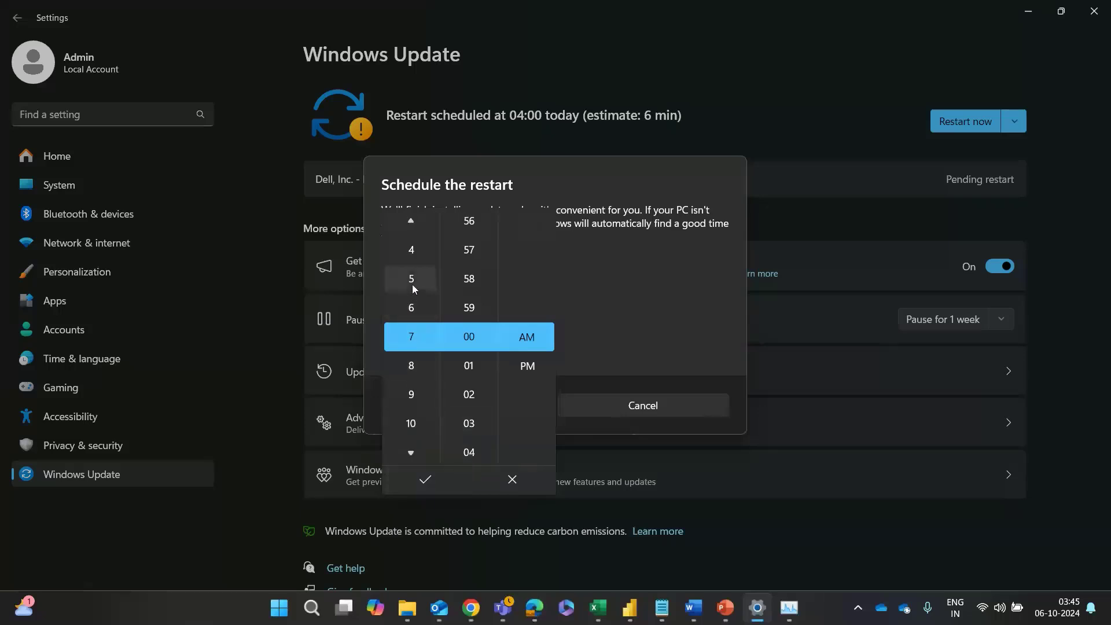
{"action": "left_click", "coordinate": [424, 478]}
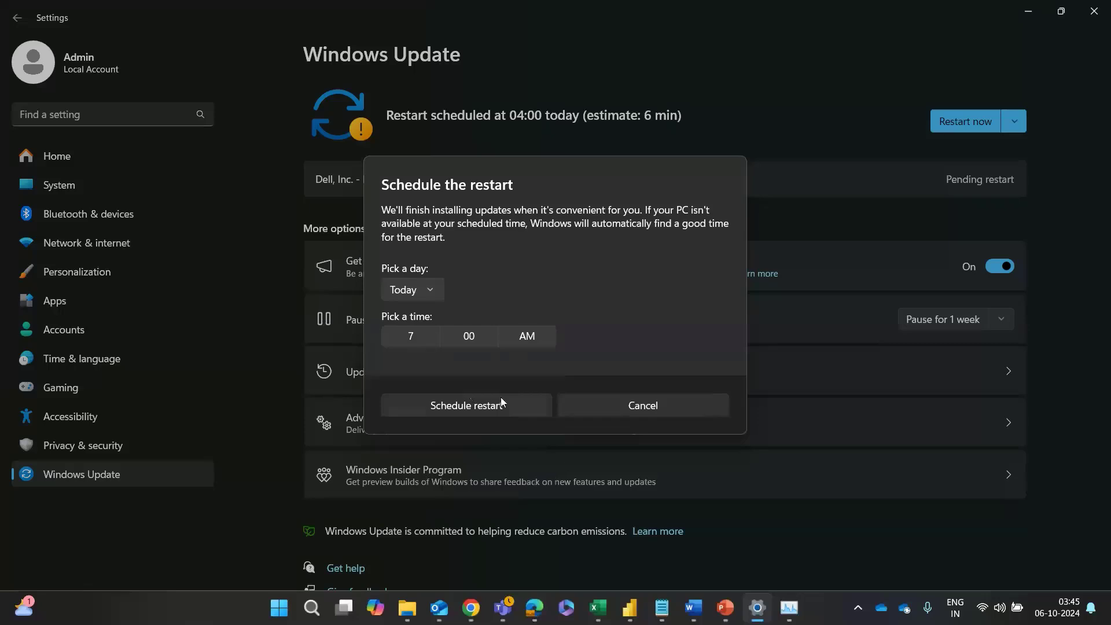
{"action": "left_click", "coordinate": [478, 406]}
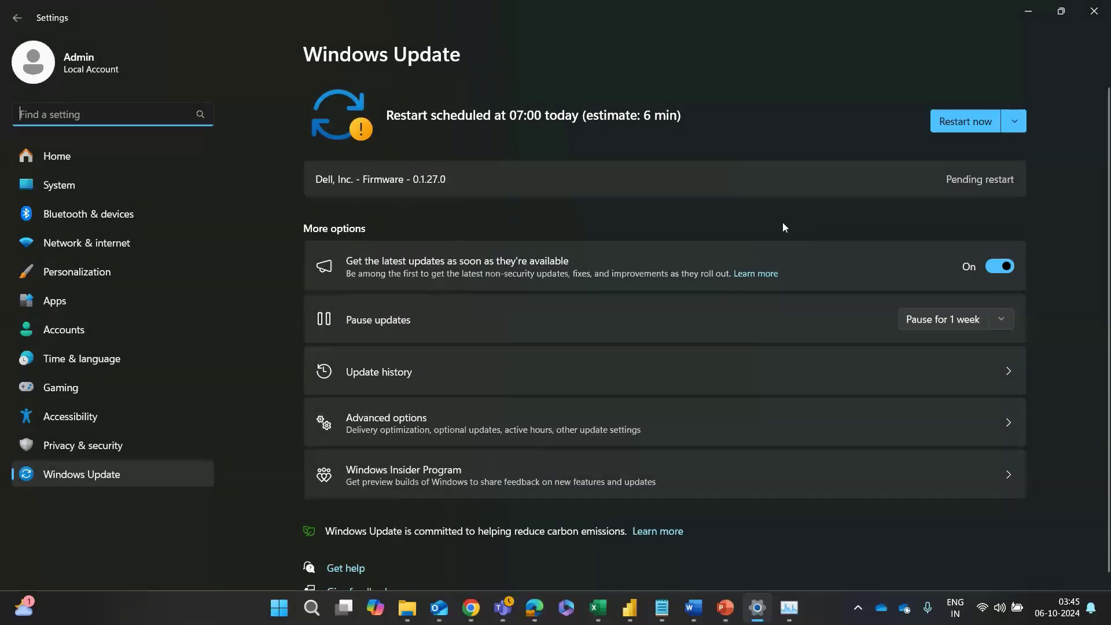
Step: Return to ChatGPT, extend the prompt's ending with "for all the charts in day 27 along with the insights" and send it
{"action": "key", "text": "alt+Tab"}
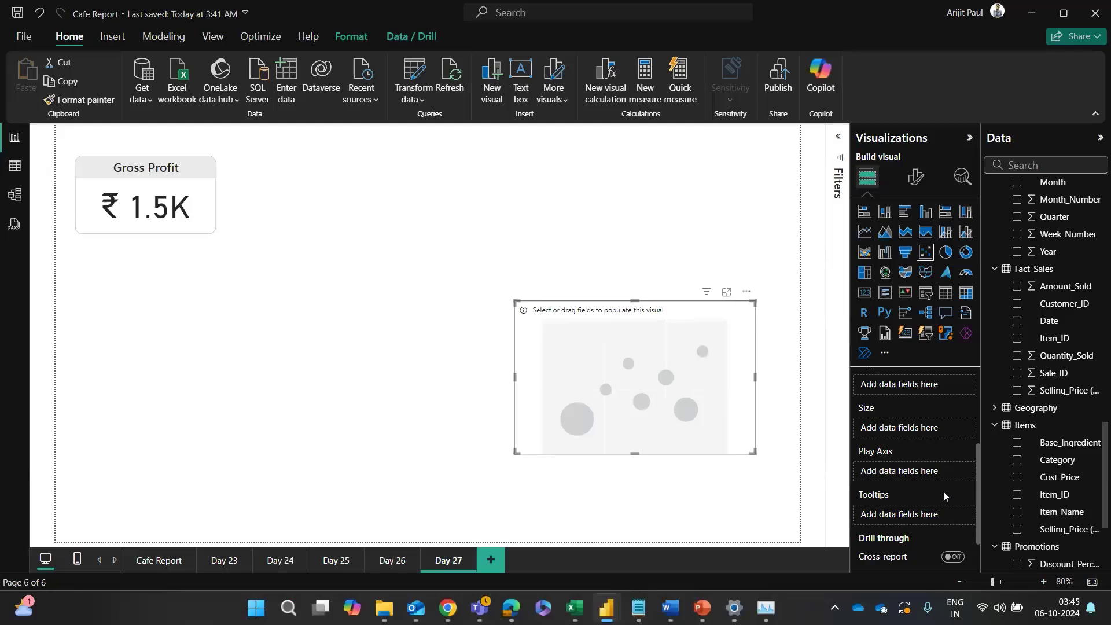
{"action": "key", "text": "alt+Tab"}
{"action": "key", "text": "Tab"}
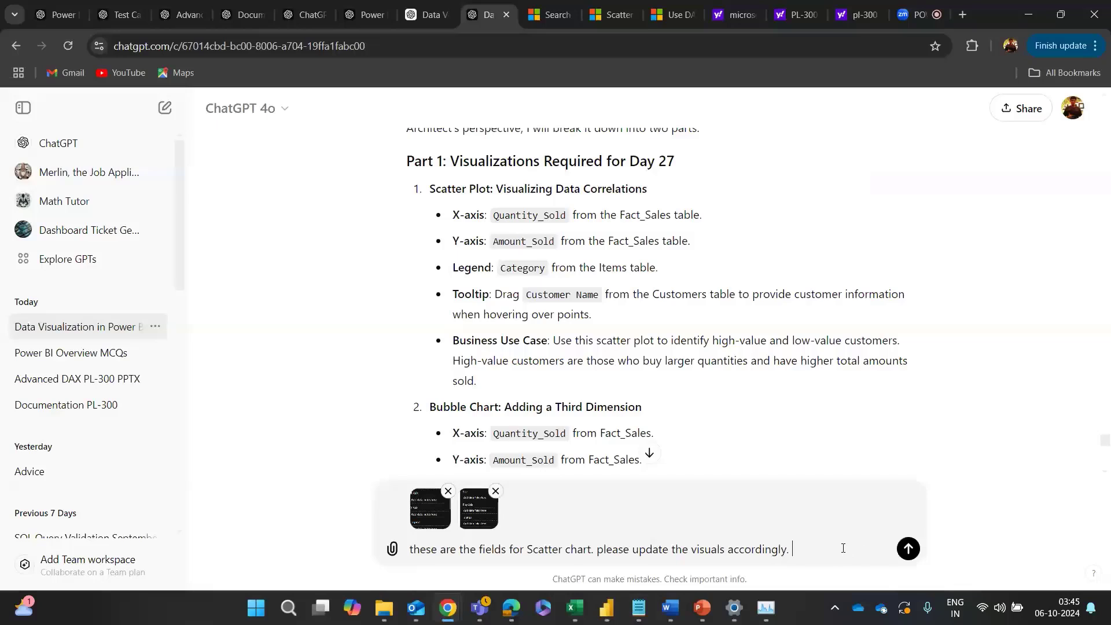
{"action": "type", "text": "or all the charts in day 27 along with the"}
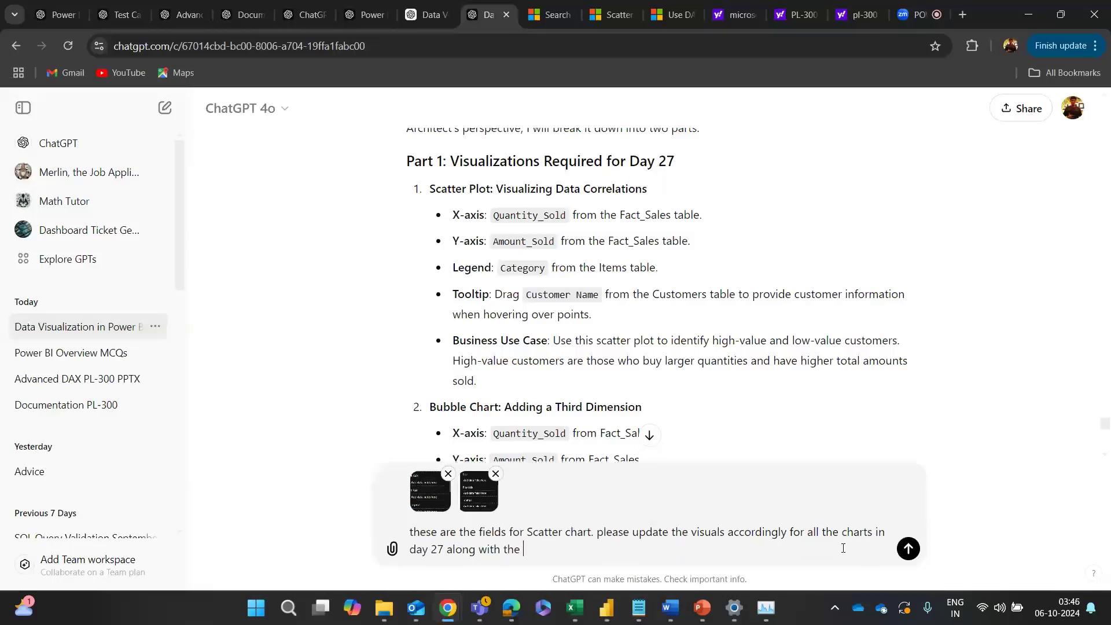
{"action": "type", "text": " insights"}
{"action": "key", "text": "Return"}
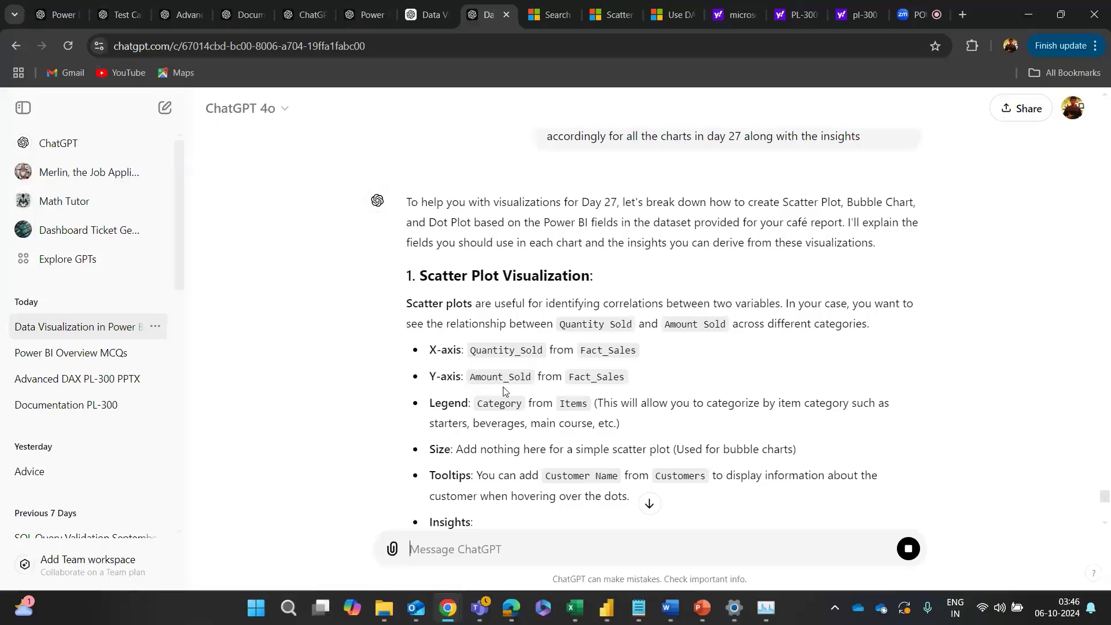
Step: Review ChatGPT's scatter plot field recommendations and compare them with the field wells in the first attached screenshot
{"action": "scroll", "coordinate": [506, 391], "scroll_direction": "down", "scroll_amount": 2}
{"action": "scroll", "coordinate": [520, 249], "scroll_direction": "up", "scroll_amount": 1}
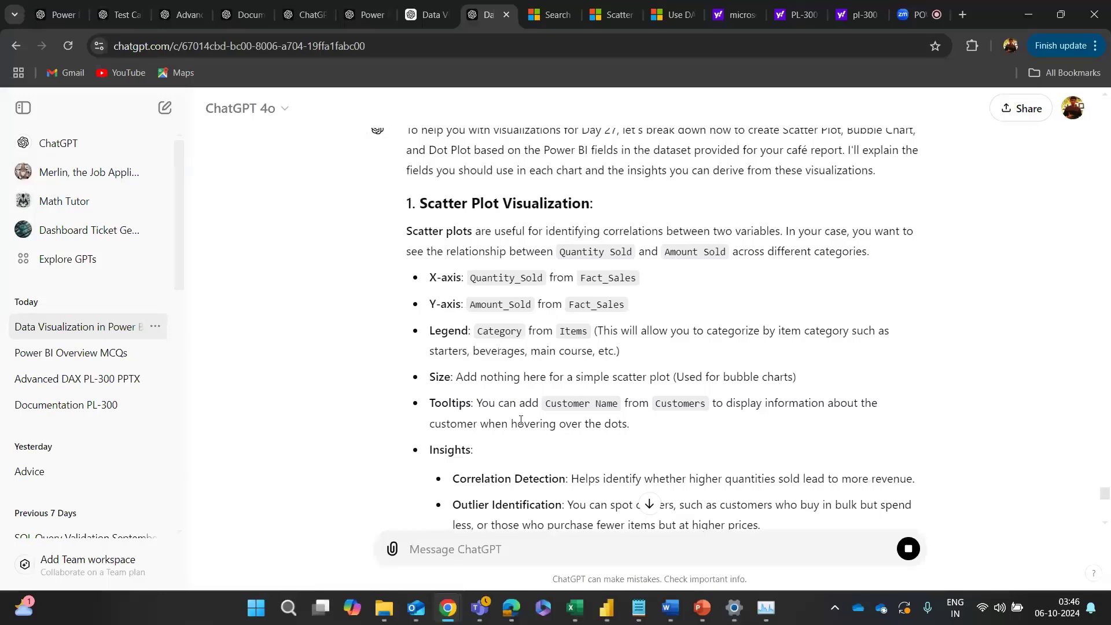
{"action": "scroll", "coordinate": [521, 421], "scroll_direction": "down", "scroll_amount": 3}
{"action": "scroll", "coordinate": [520, 425], "scroll_direction": "up", "scroll_amount": 7}
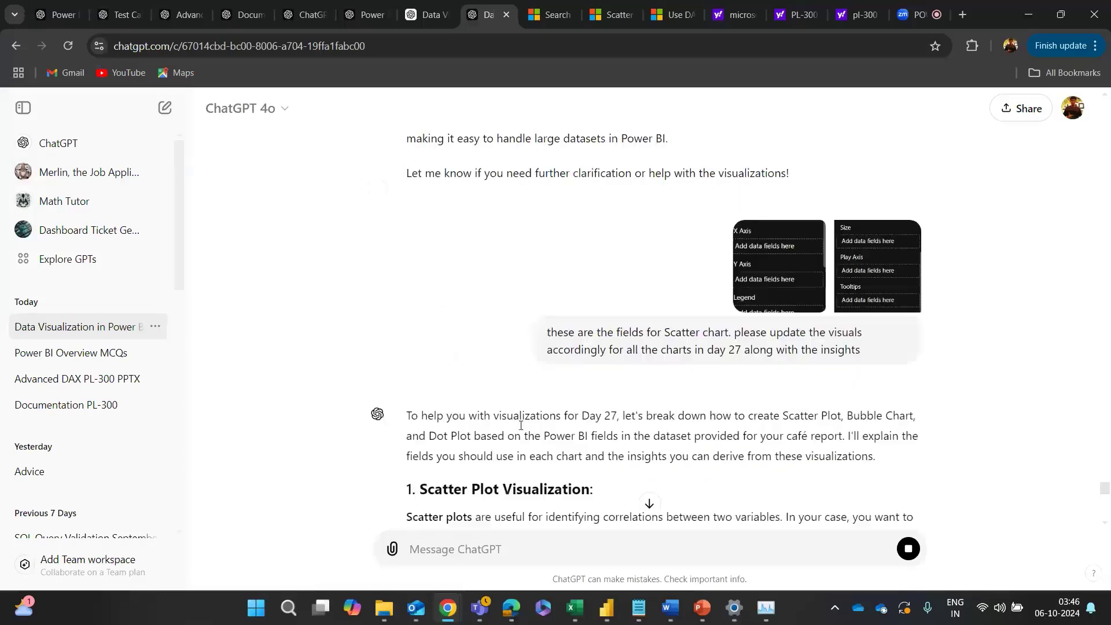
{"action": "scroll", "coordinate": [521, 425], "scroll_direction": "down", "scroll_amount": 1}
{"action": "left_click", "coordinate": [752, 208]}
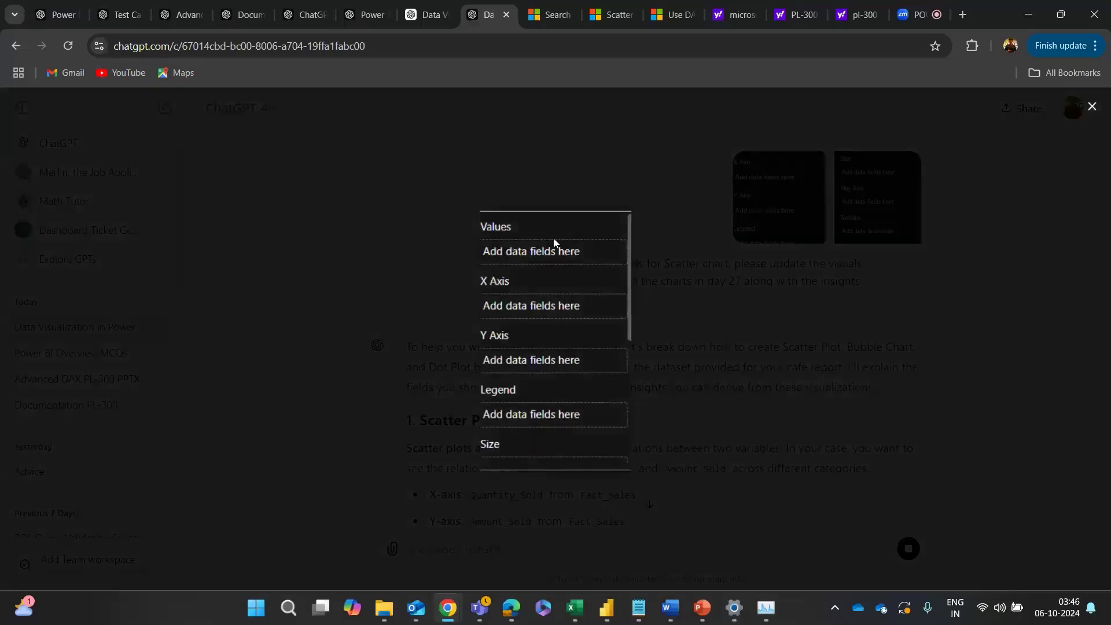
{"action": "left_click", "coordinate": [1091, 108]}
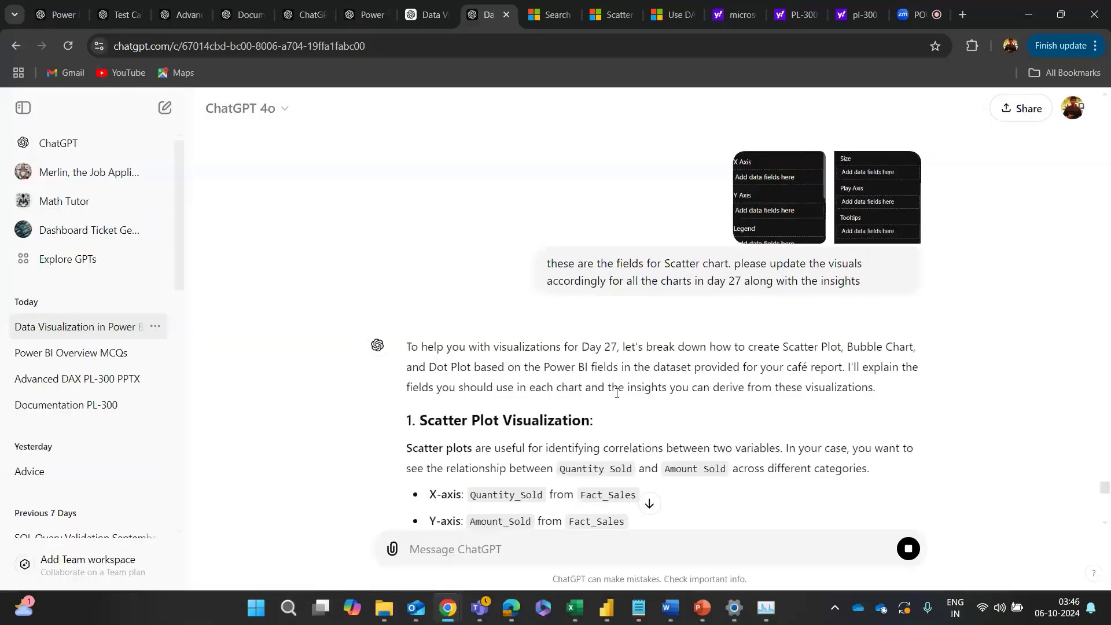
{"action": "scroll", "coordinate": [610, 397], "scroll_direction": "down", "scroll_amount": 4}
{"action": "scroll", "coordinate": [472, 430], "scroll_direction": "down", "scroll_amount": 1}
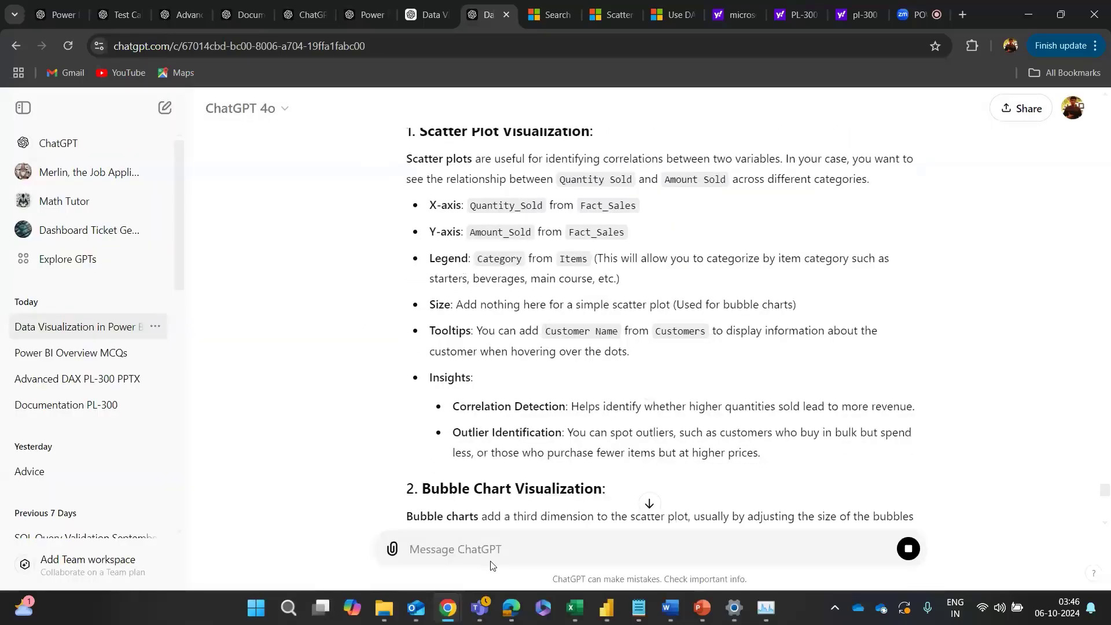
Step: Ask ChatGPT "why do we have the values field? why are you ignoring it?"
{"action": "type", "text": "why do we have "}
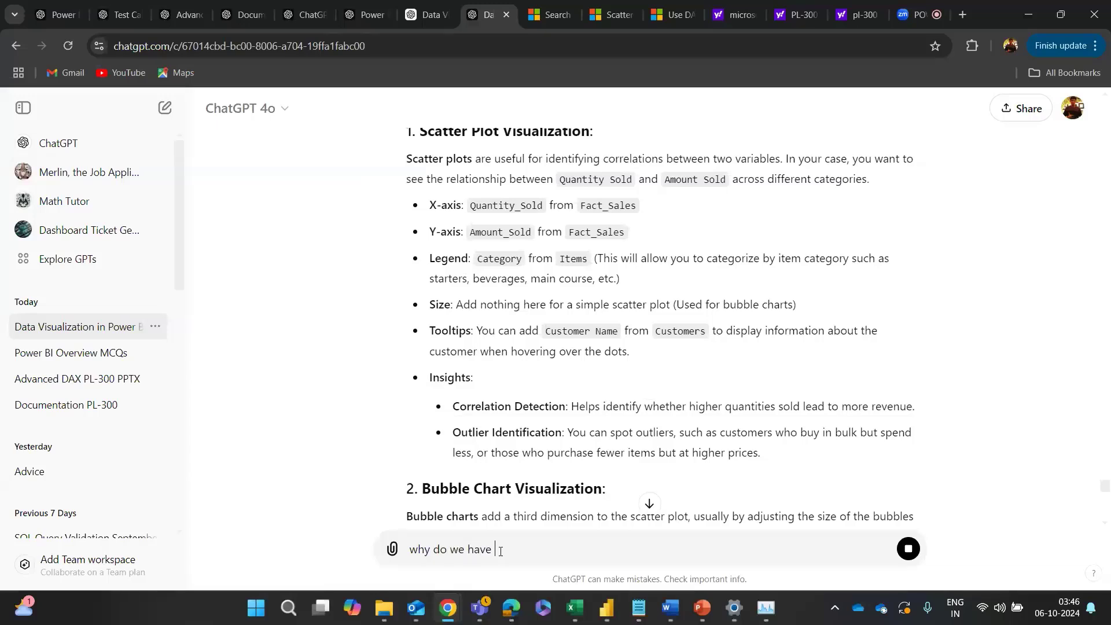
{"action": "type", "text": "the values field? why are you "}
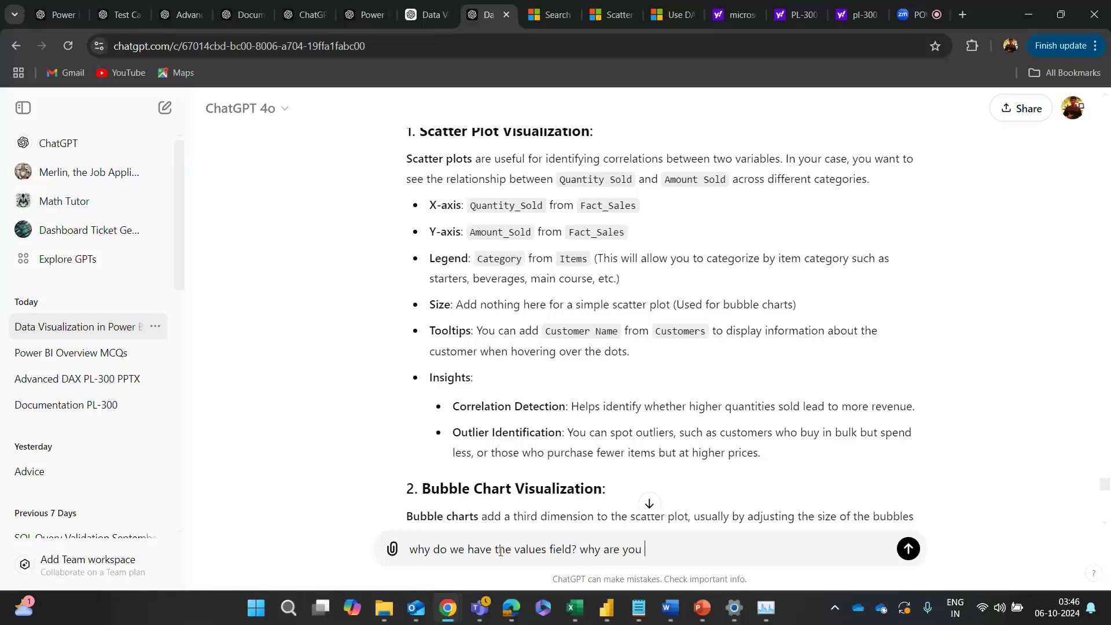
{"action": "type", "text": "ignoring it?"}
{"action": "key", "text": "Return"}
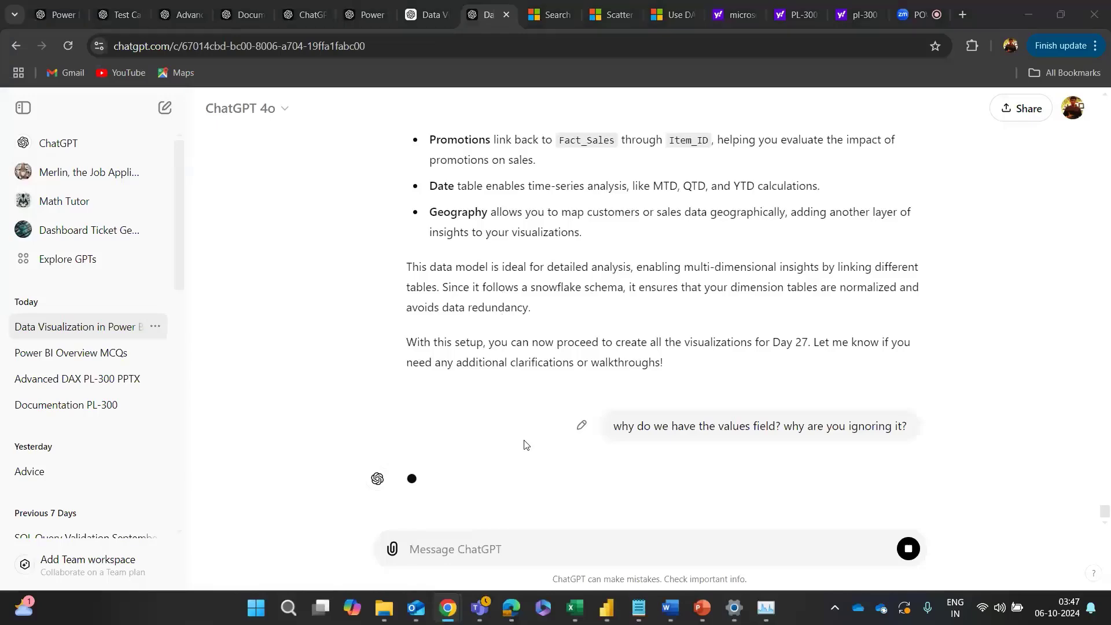
Step: Check the scatter chart's field wells in Power BI, then add "what is play axis field? help me with examples" to the last ChatGPT prompt and resend it
{"action": "key", "text": "alt+Tab"}
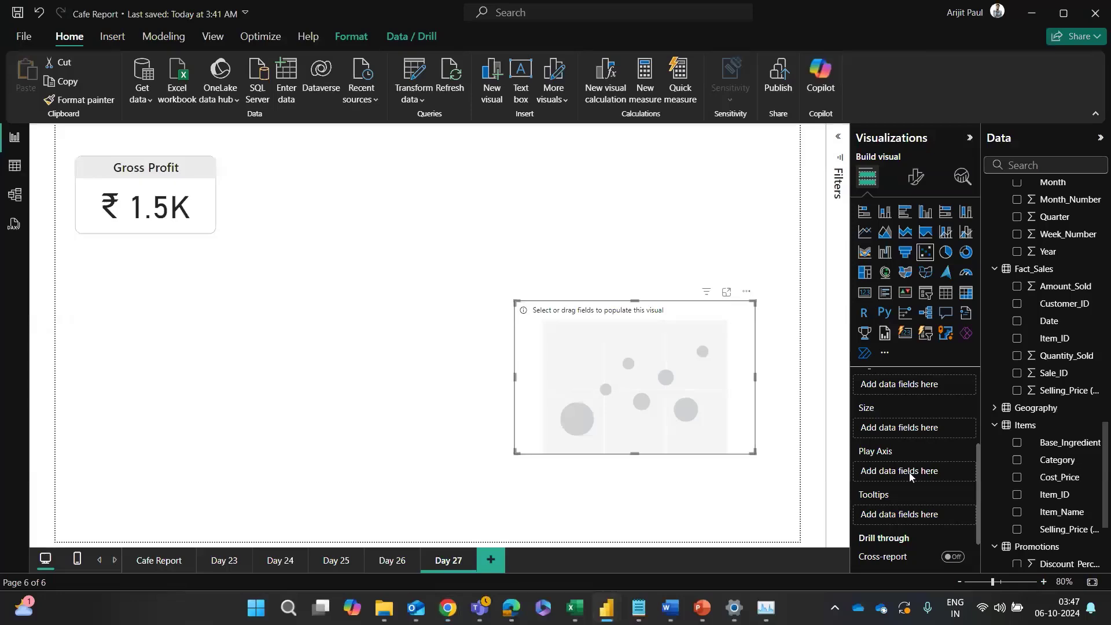
{"action": "key", "text": "alt+Tab"}
{"action": "scroll", "coordinate": [619, 473], "scroll_direction": "up", "scroll_amount": 2}
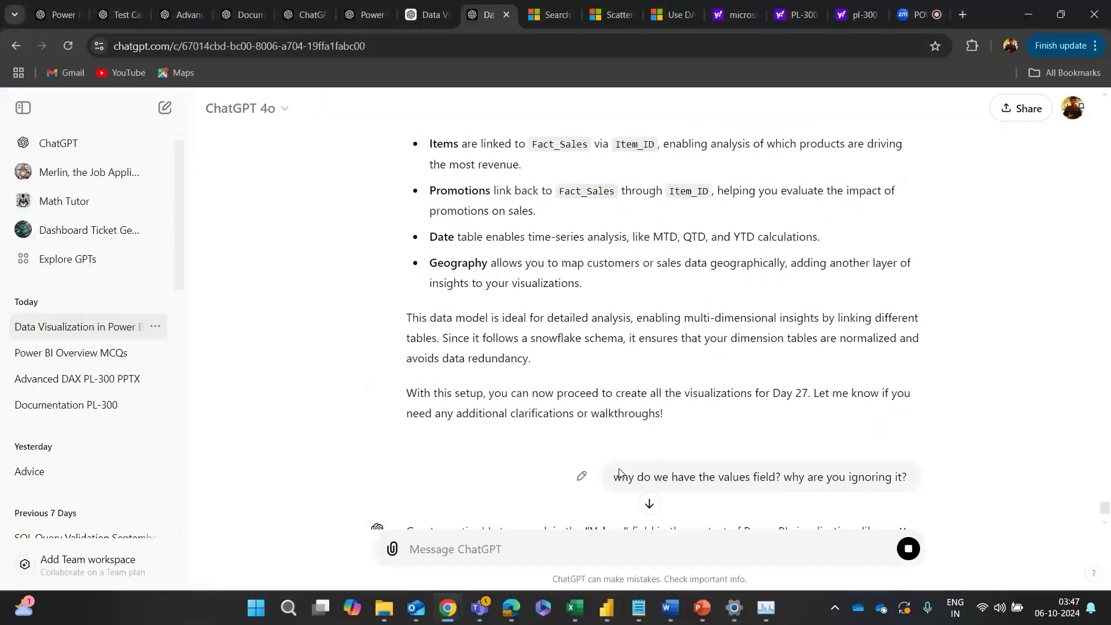
{"action": "left_click", "coordinate": [581, 475]}
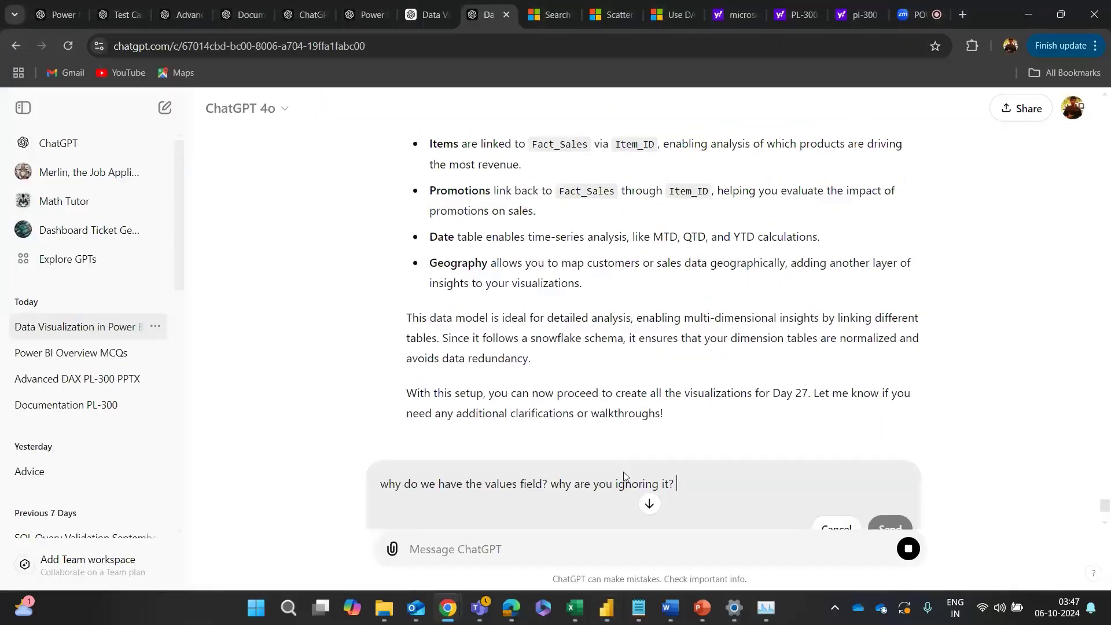
{"action": "type", "text": "what is play axis field"}
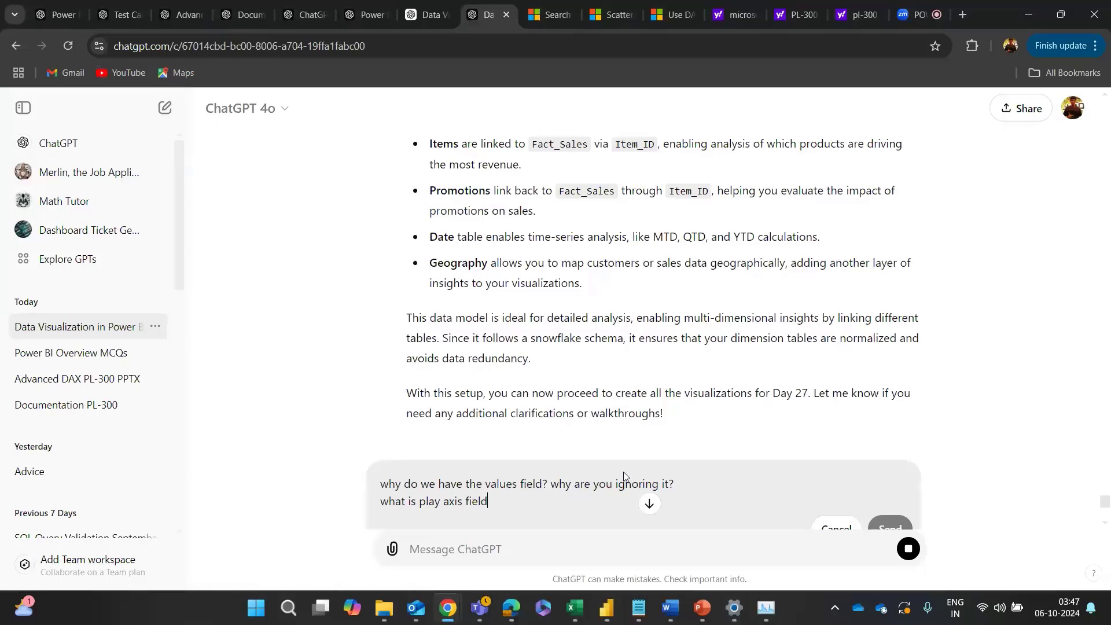
{"action": "type", "text": "? help me with examples"}
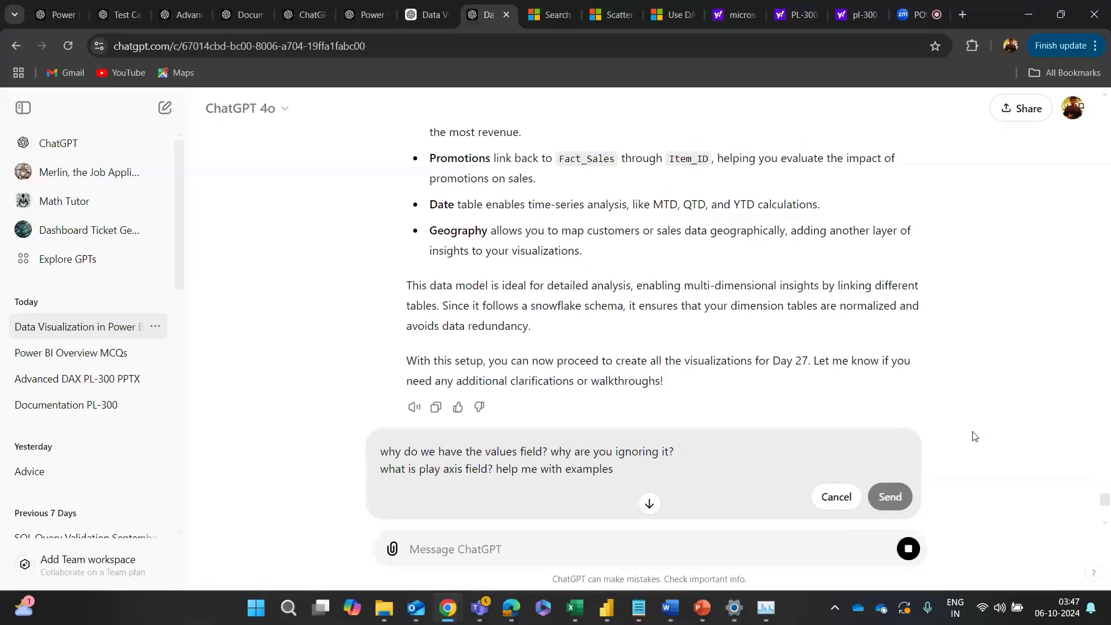
{"action": "scroll", "coordinate": [929, 374], "scroll_direction": "down", "scroll_amount": 3}
{"action": "left_click", "coordinate": [890, 312]}
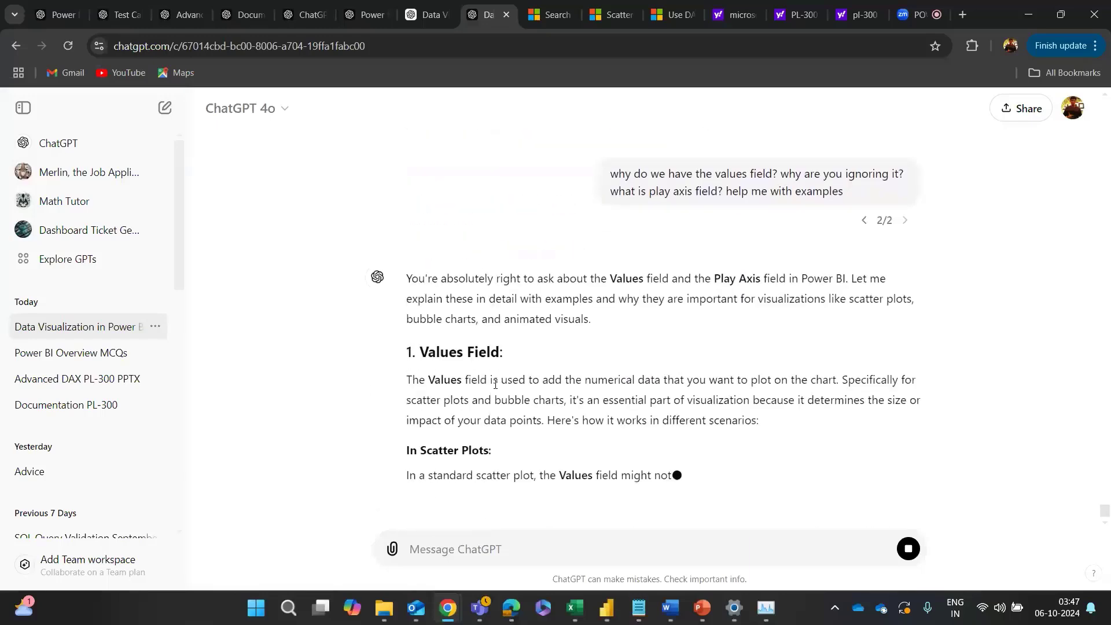
Step: Read ChatGPT's Values field explanation, switch to the Cafe Report and assign Amount_Sold from Fact_Sales to the scatter chart's Values
{"action": "scroll", "coordinate": [804, 343], "scroll_direction": "up", "scroll_amount": 1}
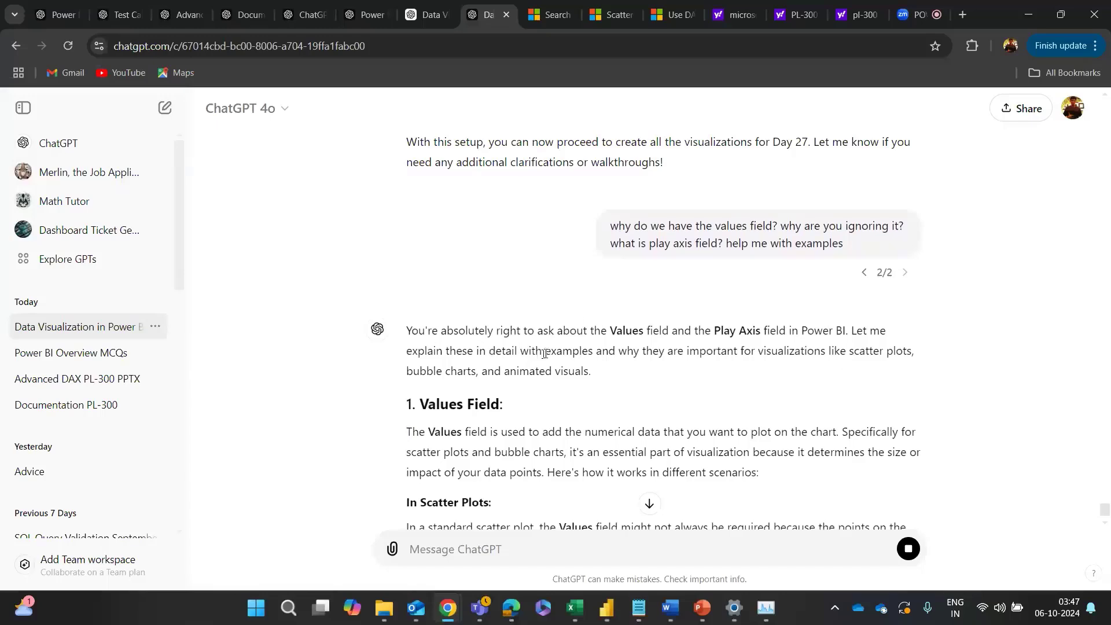
{"action": "scroll", "coordinate": [596, 382], "scroll_direction": "down", "scroll_amount": 3}
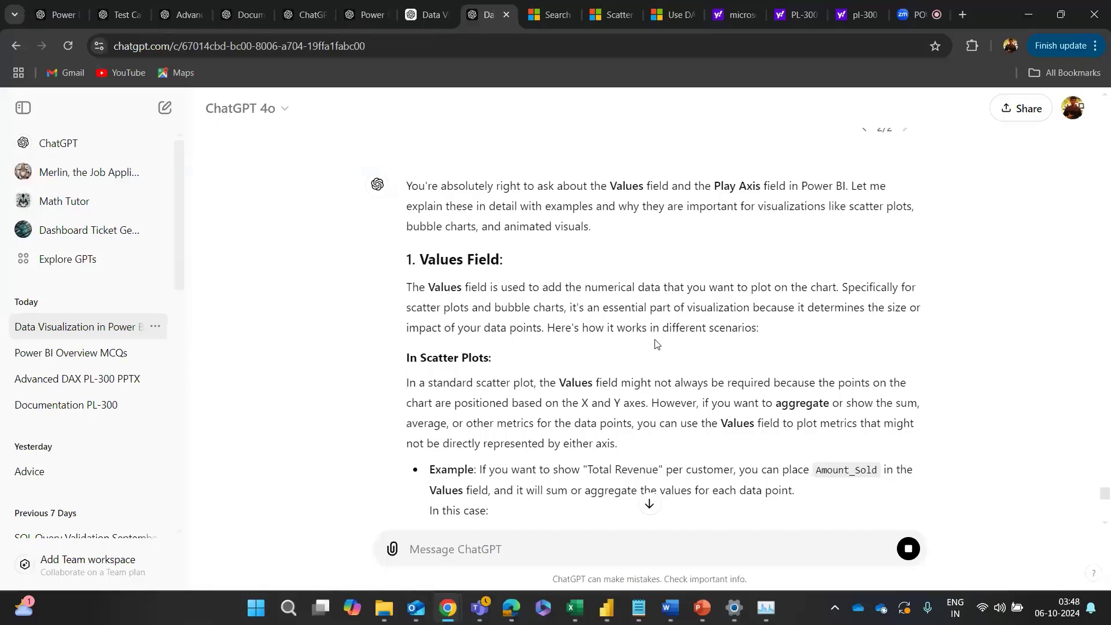
{"action": "scroll", "coordinate": [657, 344], "scroll_direction": "down", "scroll_amount": 4}
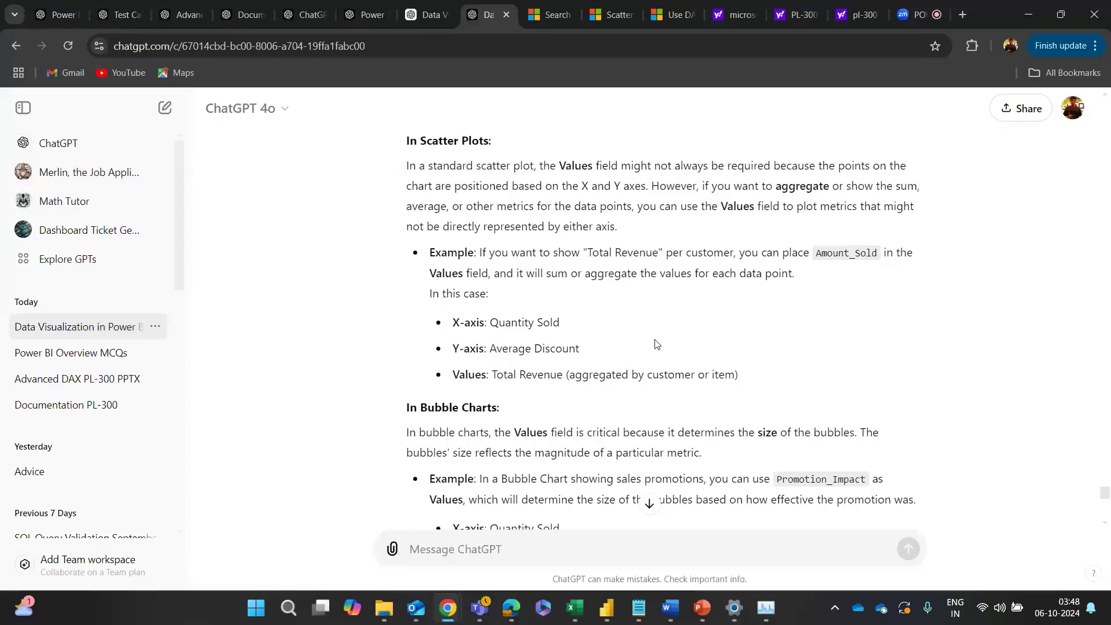
{"action": "key", "text": "alt+Tab"}
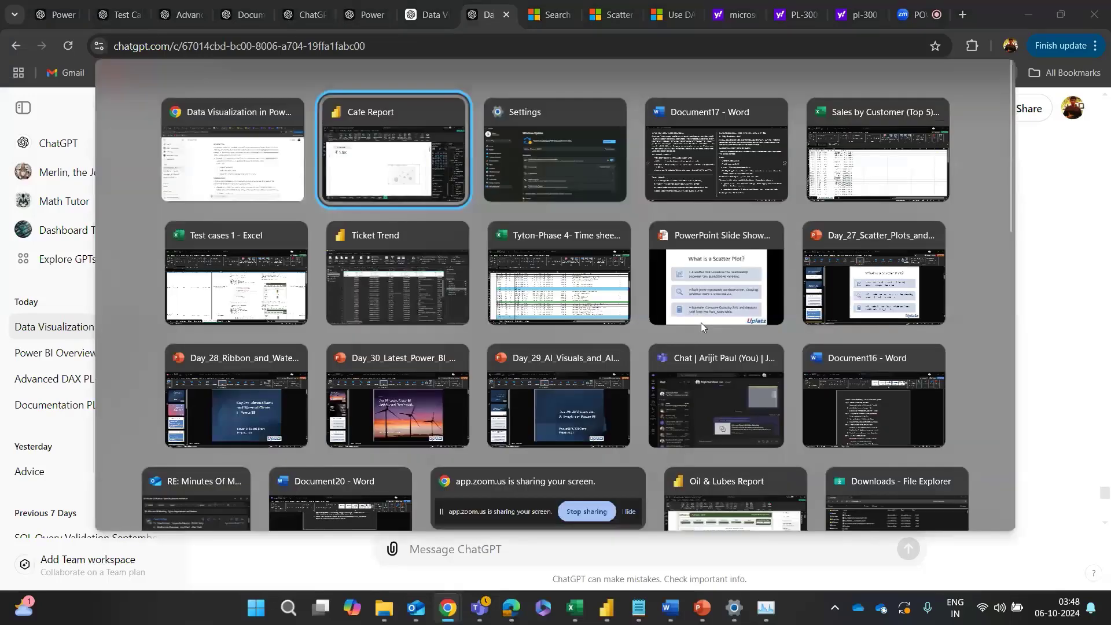
{"action": "scroll", "coordinate": [912, 408], "scroll_direction": "up", "scroll_amount": 3}
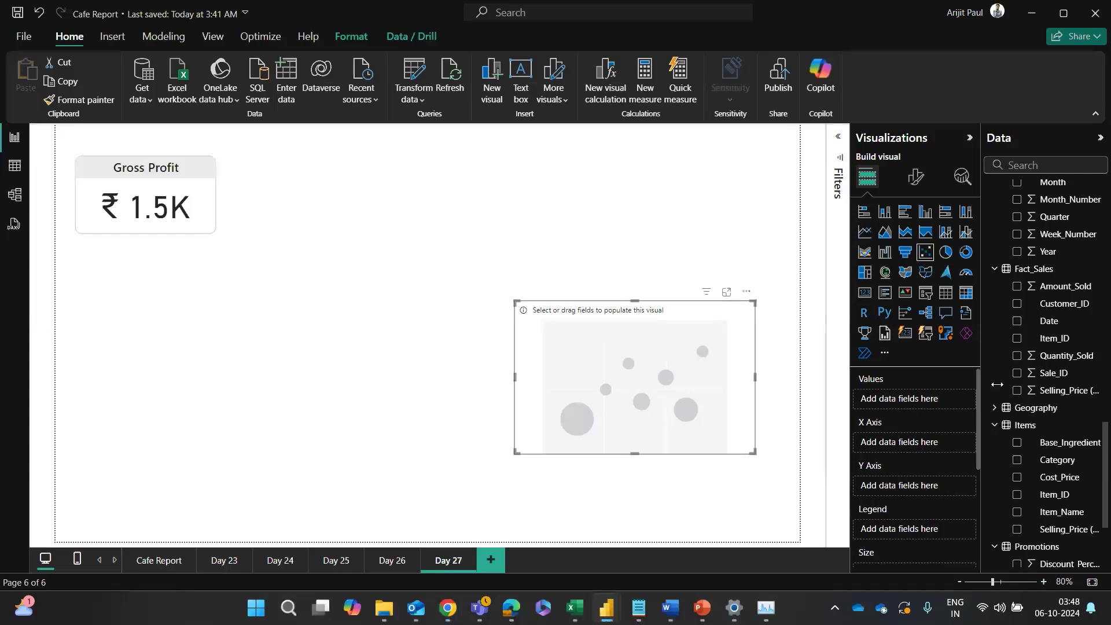
{"action": "left_click_drag", "start_coordinate": [1059, 286], "coordinate": [901, 404]}
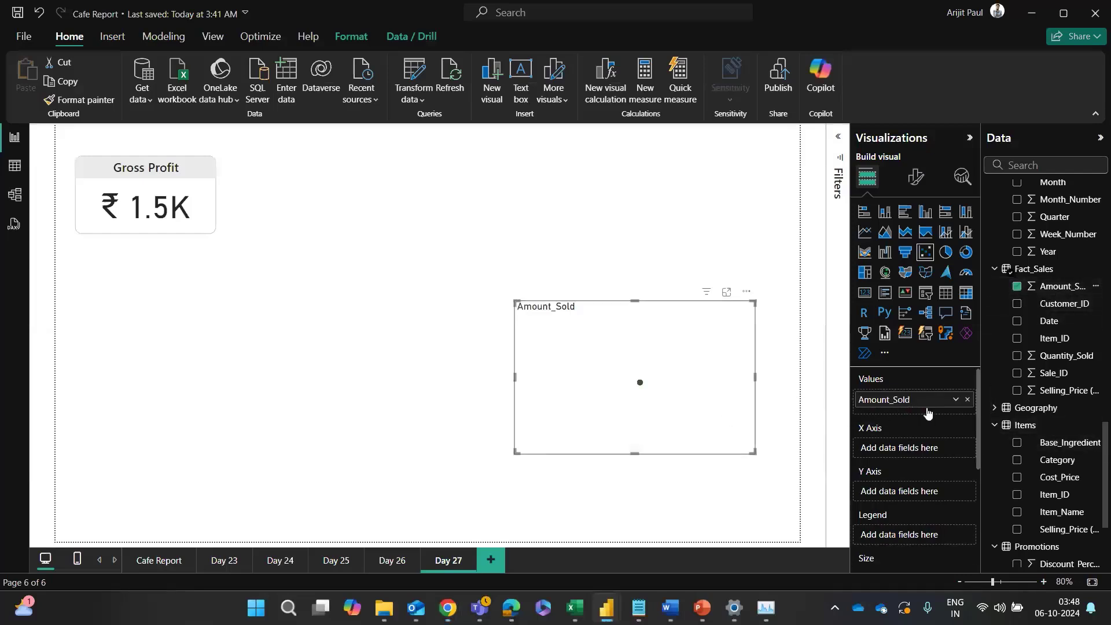
Step: Return to ChatGPT and examine the scatter plot example's suggested X-axis, Y-axis and Values fields
{"action": "key", "text": "alt+Tab"}
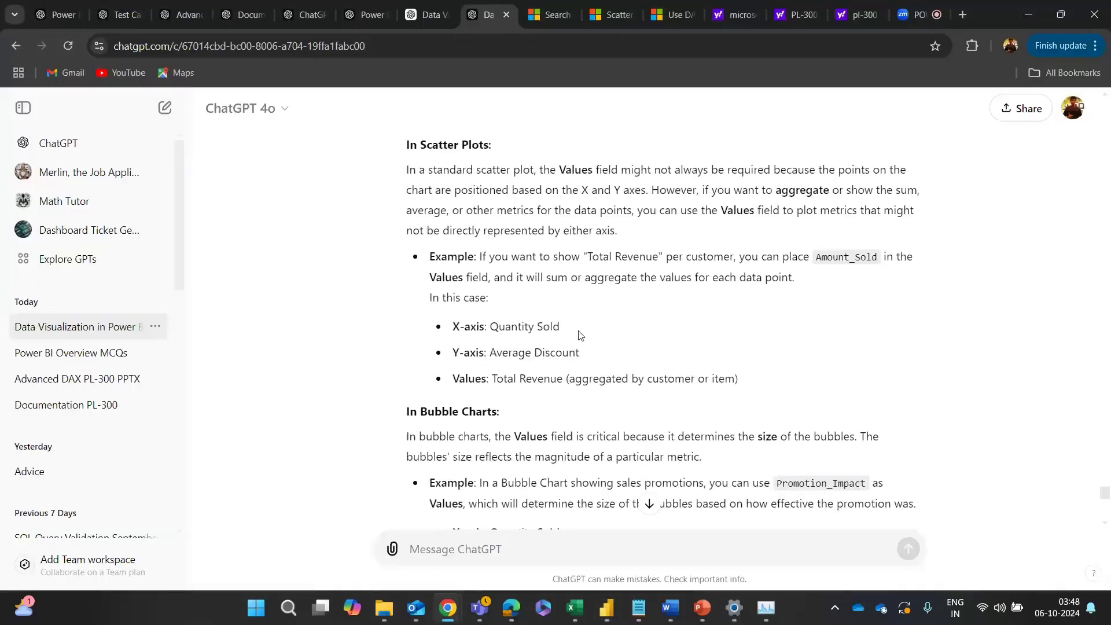
{"action": "scroll", "coordinate": [576, 327], "scroll_direction": "up", "scroll_amount": 4}
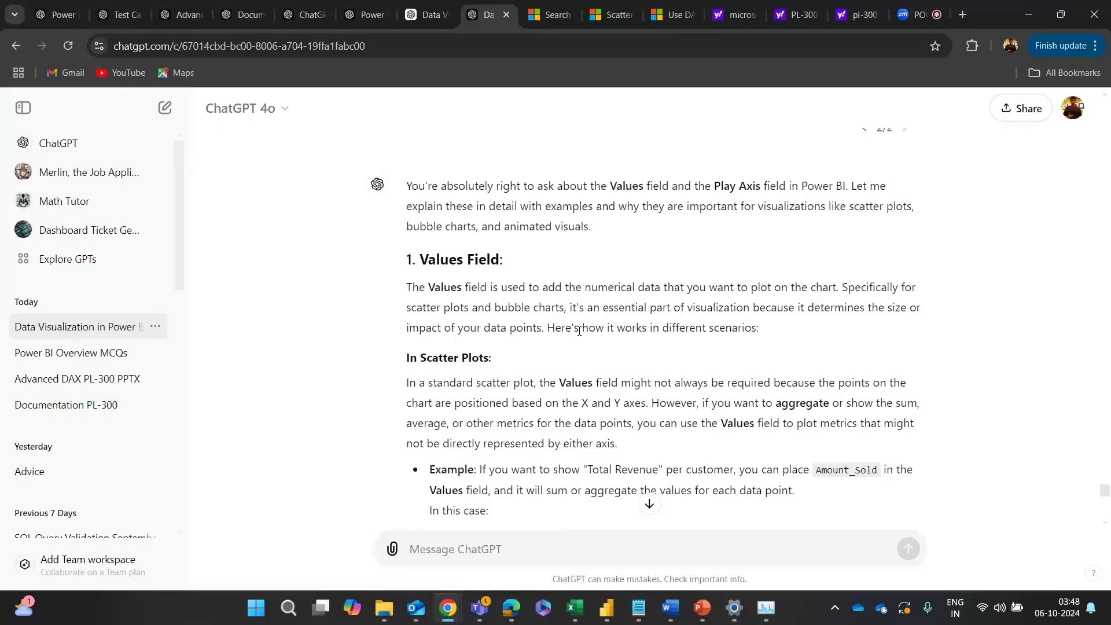
{"action": "scroll", "coordinate": [561, 331], "scroll_direction": "up", "scroll_amount": 3}
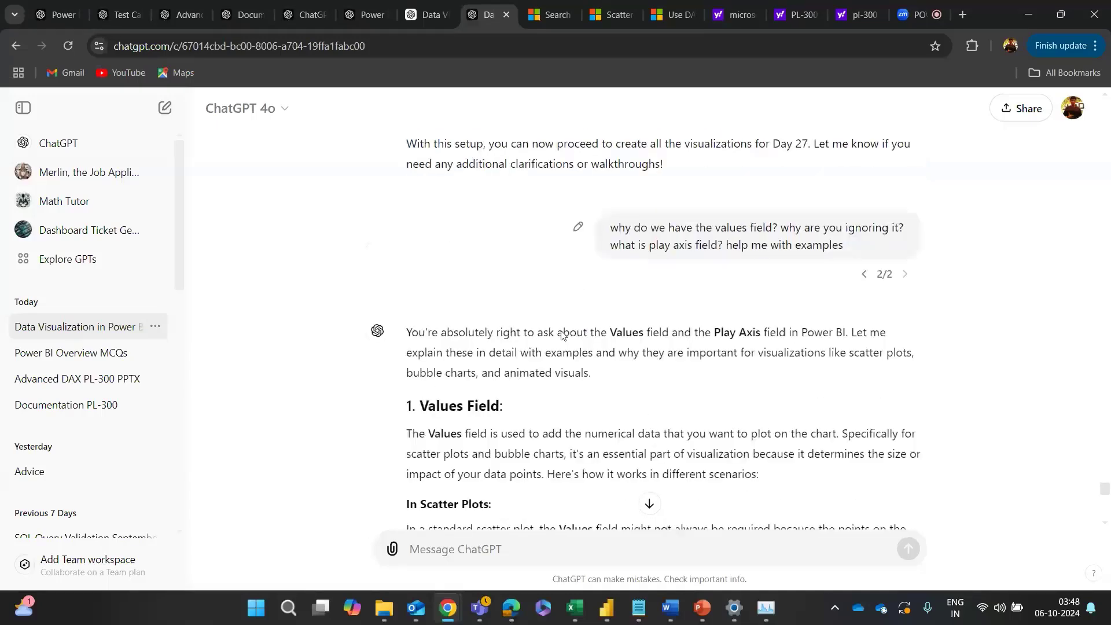
{"action": "scroll", "coordinate": [561, 331], "scroll_direction": "down", "scroll_amount": 5}
{"action": "scroll", "coordinate": [561, 330], "scroll_direction": "down", "scroll_amount": 2}
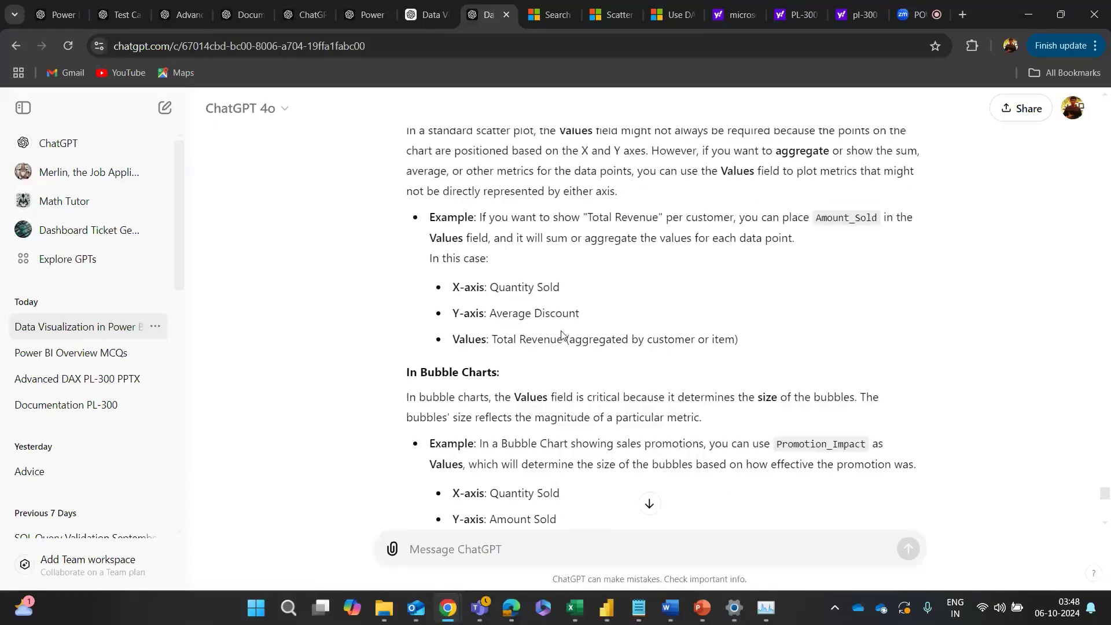
{"action": "scroll", "coordinate": [563, 333], "scroll_direction": "up", "scroll_amount": 1}
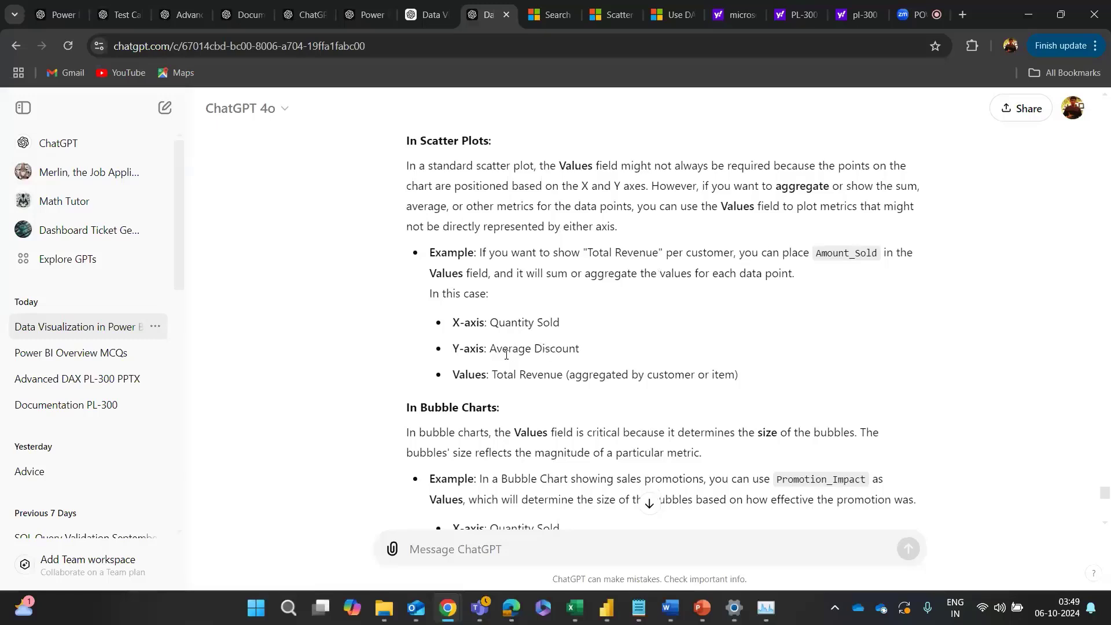
{"action": "left_click_drag", "start_coordinate": [497, 350], "coordinate": [580, 352]}
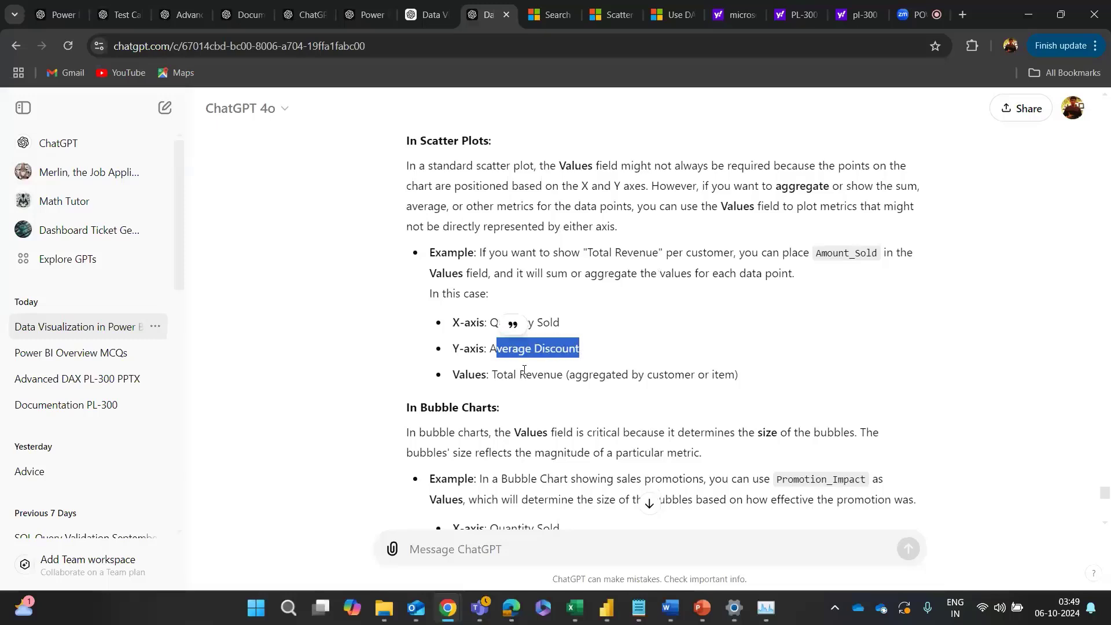
{"action": "left_click_drag", "start_coordinate": [492, 374], "coordinate": [770, 378]}
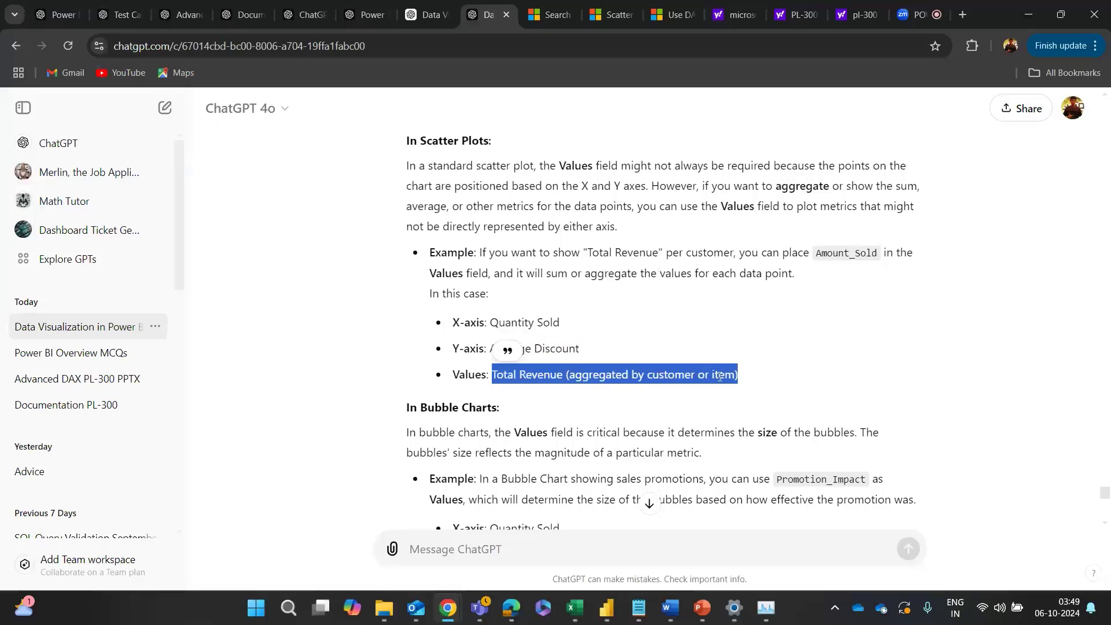
Step: Review the options for Amount_Sold in the Power BI chart's Values and browse the available data fields, checking them against ChatGPT's example
{"action": "key", "text": "alt+Tab"}
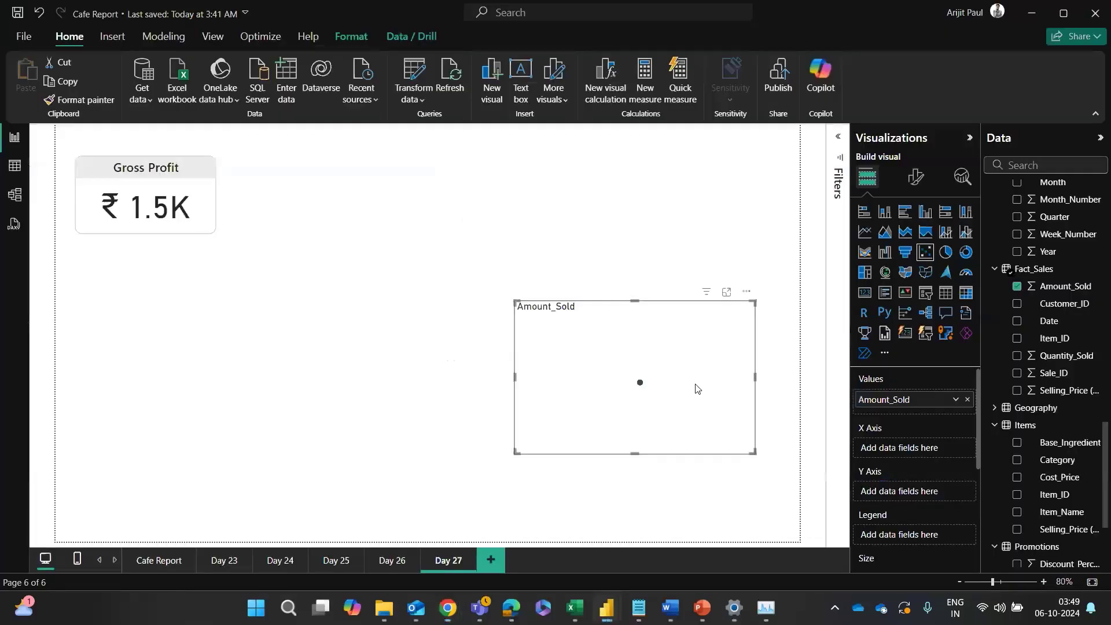
{"action": "left_click", "coordinate": [955, 399]}
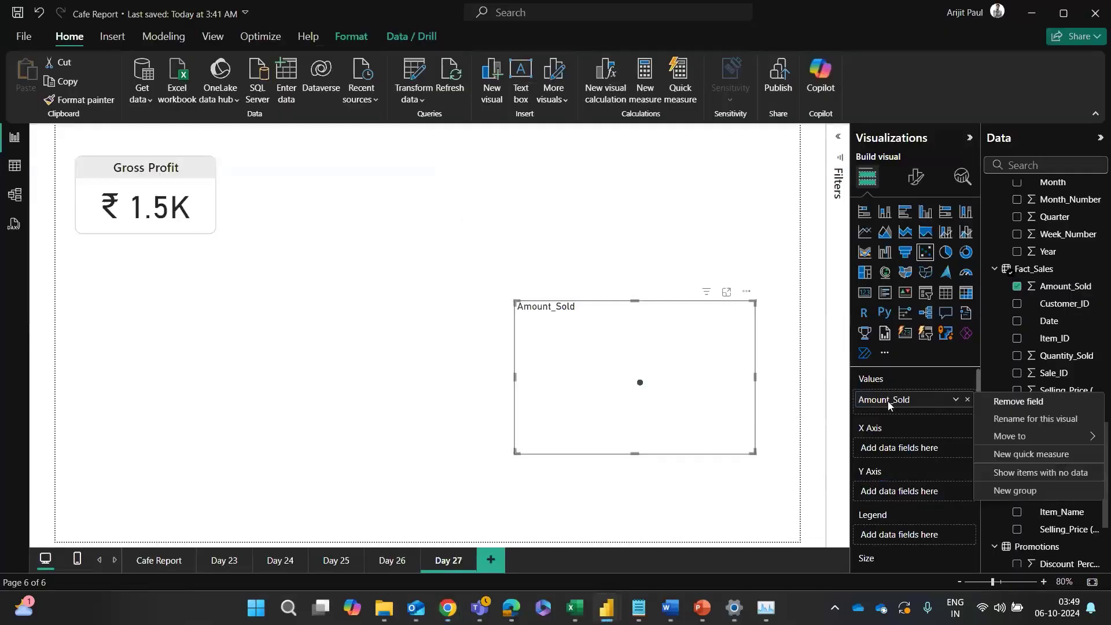
{"action": "left_click", "coordinate": [765, 495]}
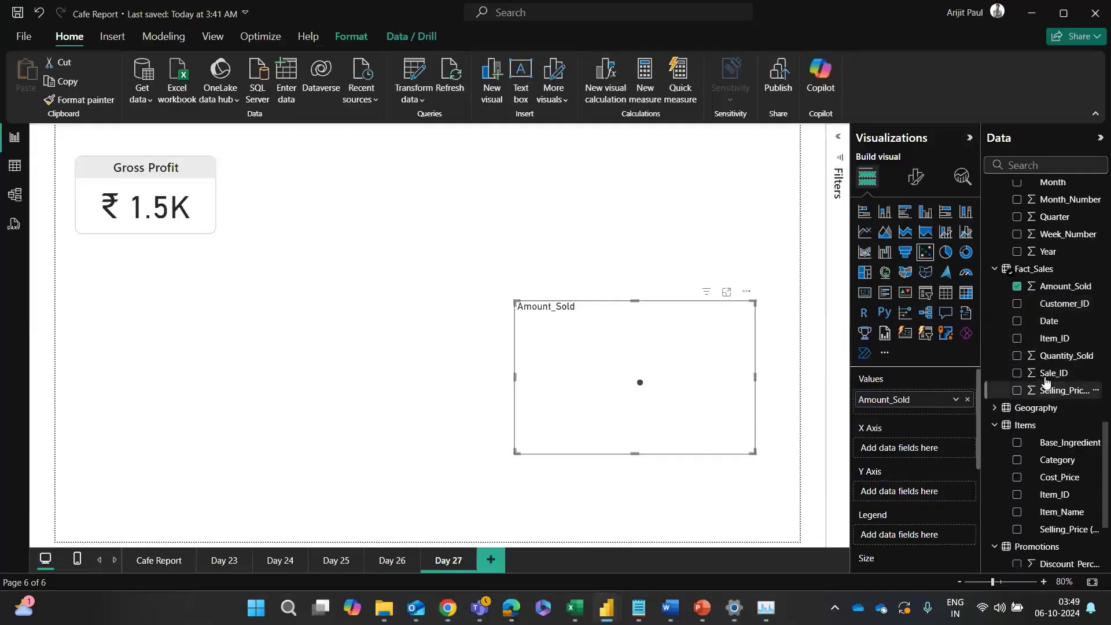
{"action": "scroll", "coordinate": [1050, 382], "scroll_direction": "up", "scroll_amount": 5}
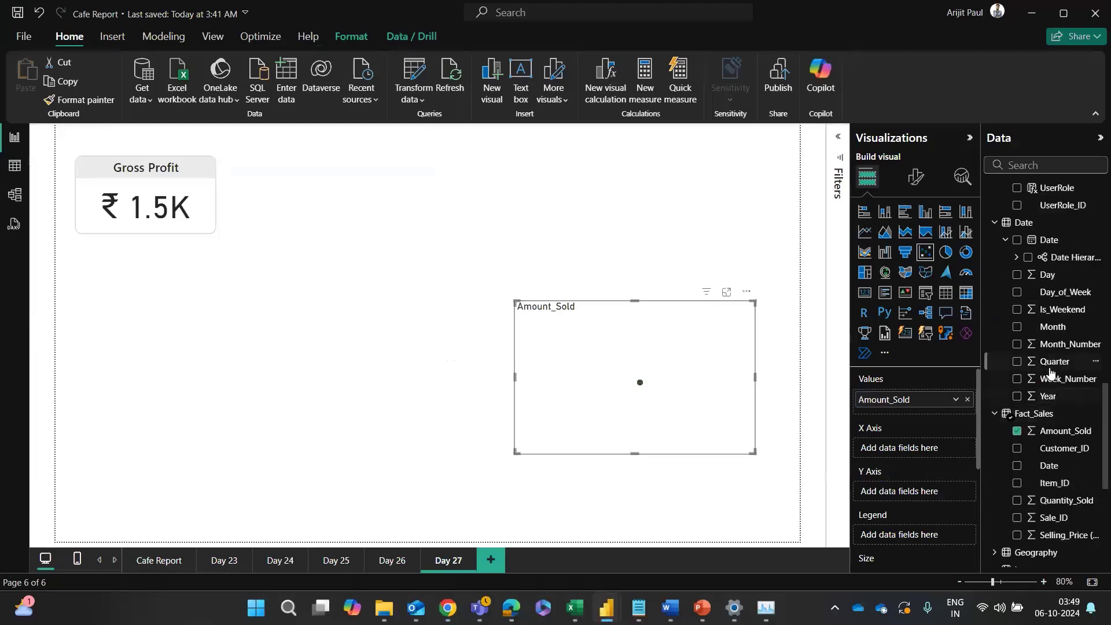
{"action": "scroll", "coordinate": [1050, 374], "scroll_direction": "down", "scroll_amount": 10}
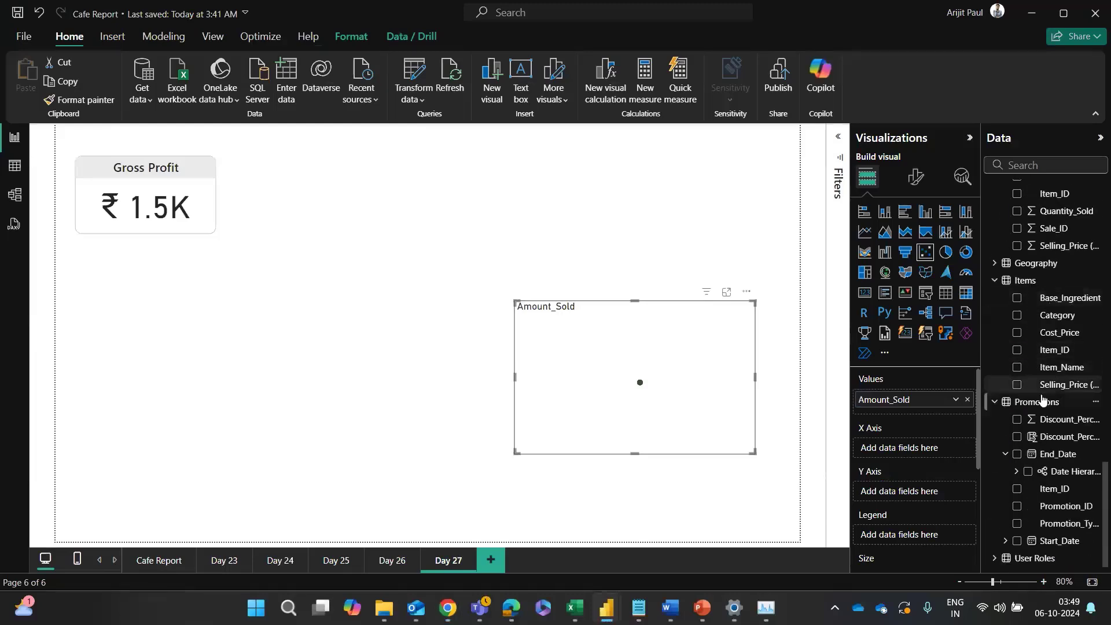
{"action": "scroll", "coordinate": [1039, 428], "scroll_direction": "up", "scroll_amount": 2}
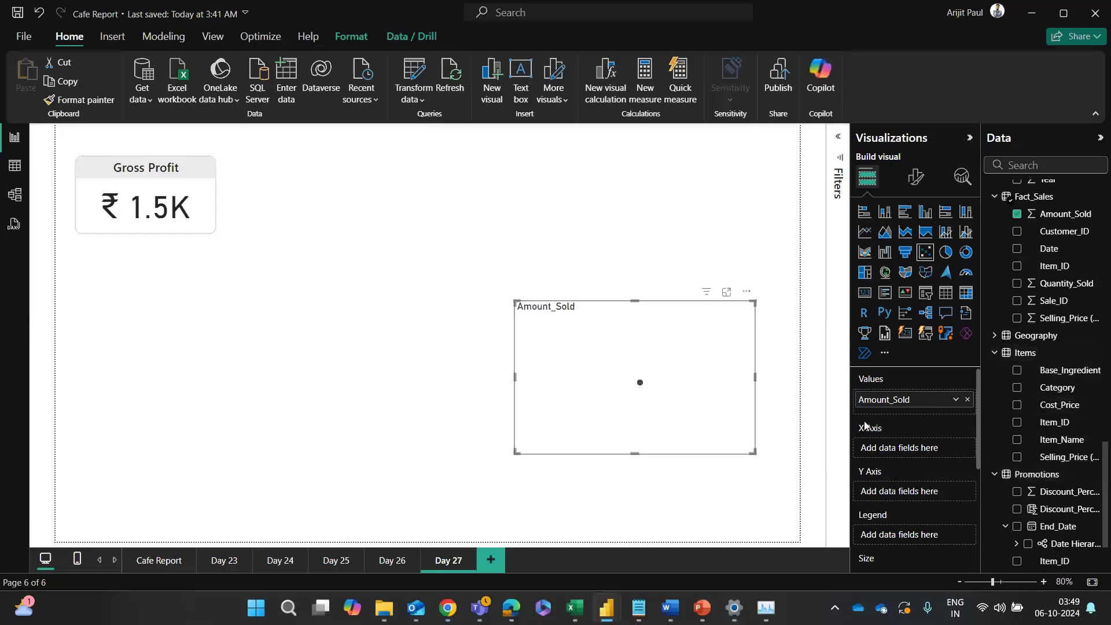
{"action": "key", "text": "alt+Tab"}
{"action": "key", "text": "alt+Tab"}
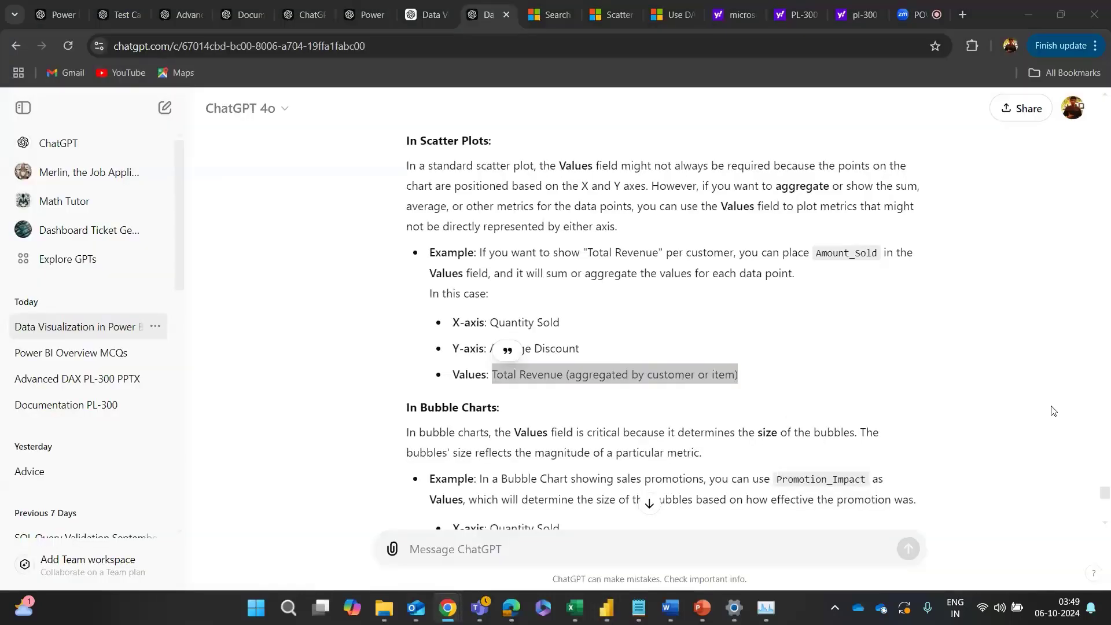
Step: Back in the Cafe Report, assign Name from the Customers table to the scatter chart's Legend
{"action": "scroll", "coordinate": [1034, 286], "scroll_direction": "up", "scroll_amount": 8}
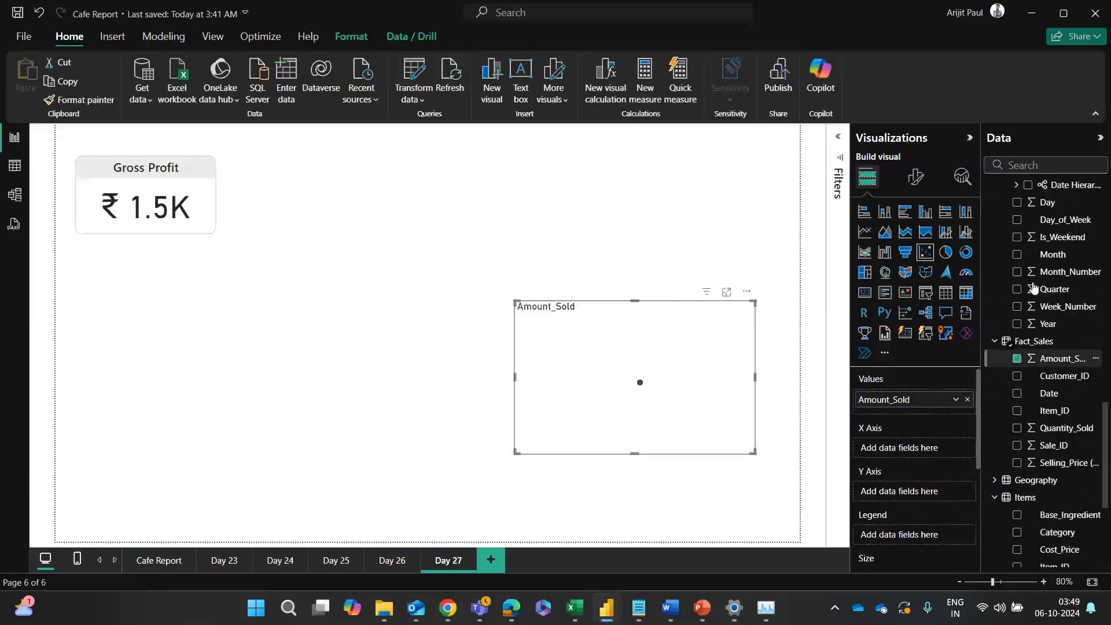
{"action": "scroll", "coordinate": [1033, 286], "scroll_direction": "up", "scroll_amount": 5}
{"action": "scroll", "coordinate": [1035, 347], "scroll_direction": "down", "scroll_amount": 14}
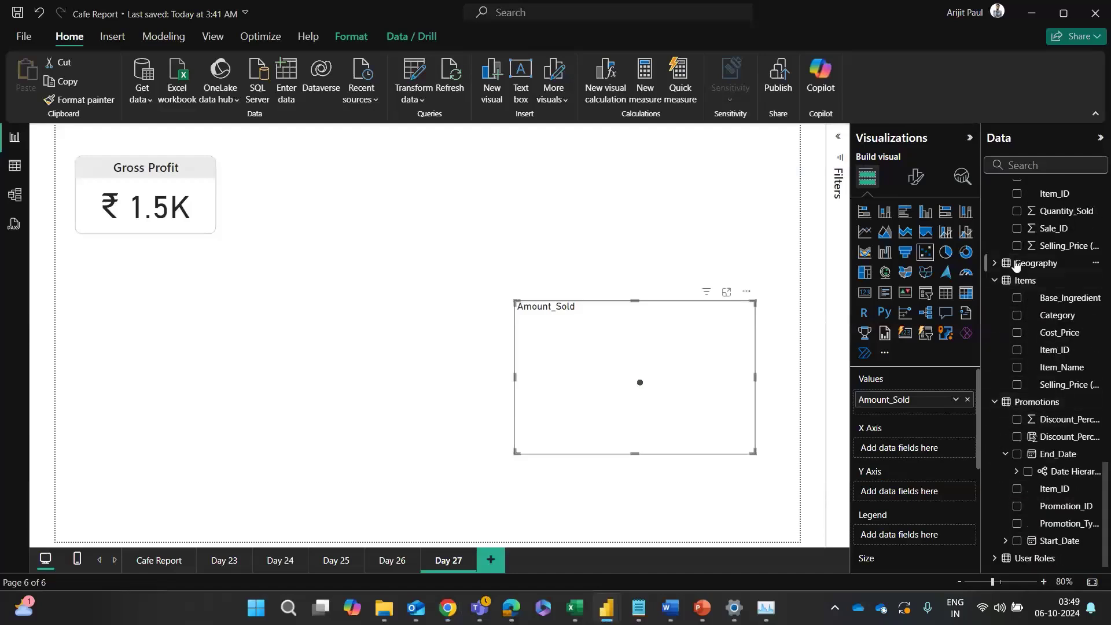
{"action": "scroll", "coordinate": [1000, 284], "scroll_direction": "up", "scroll_amount": 4}
{"action": "scroll", "coordinate": [1050, 324], "scroll_direction": "up", "scroll_amount": 4}
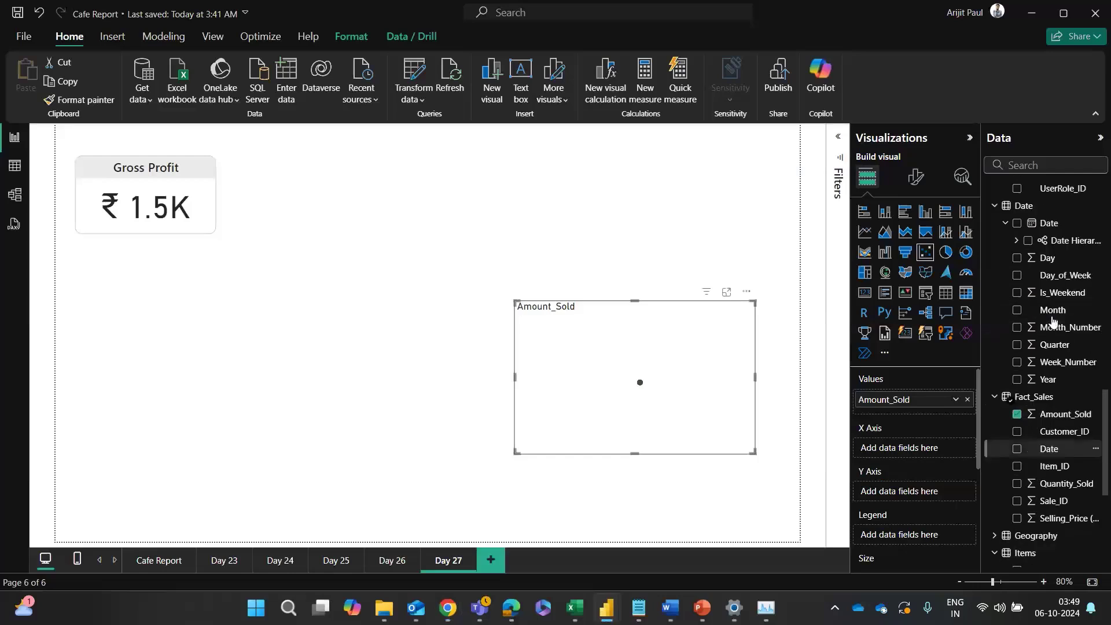
{"action": "scroll", "coordinate": [1046, 264], "scroll_direction": "up", "scroll_amount": 8}
{"action": "scroll", "coordinate": [1042, 278], "scroll_direction": "down", "scroll_amount": 5}
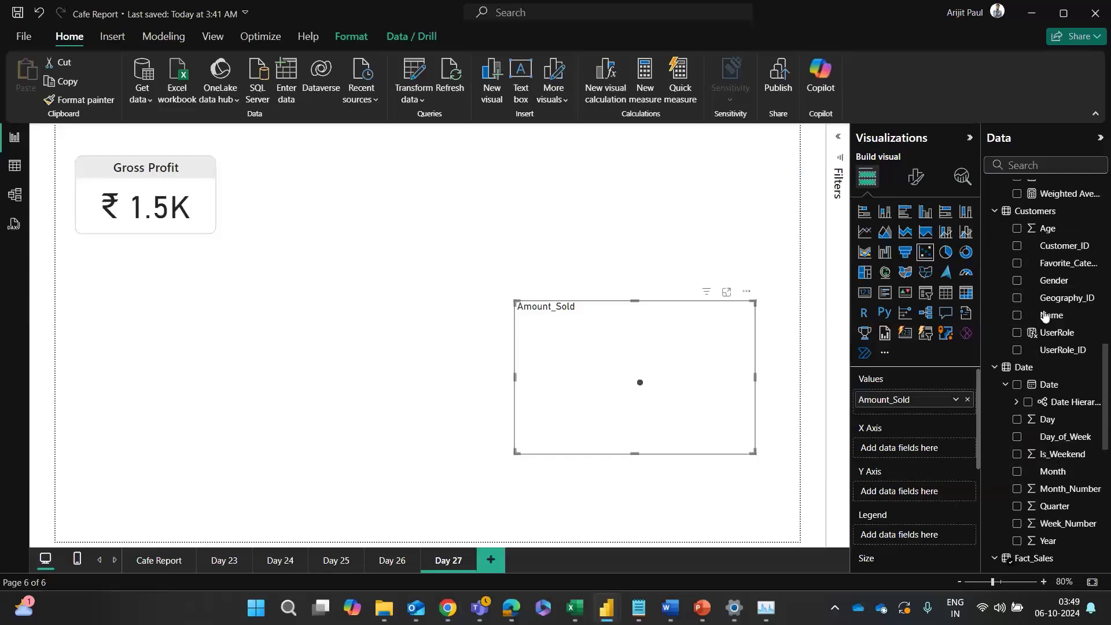
{"action": "left_click_drag", "start_coordinate": [1052, 316], "coordinate": [916, 541]}
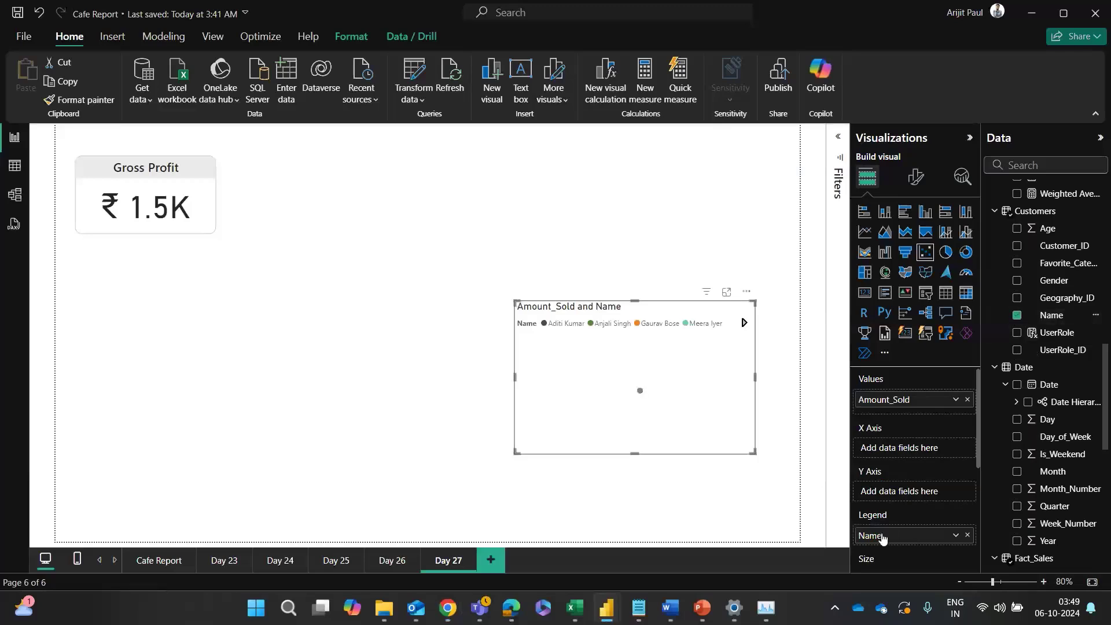
Step: Recheck ChatGPT's scatter plot example, return to Power BI and assign Quantity_Sold from Fact_Sales to the chart's X Axis
{"action": "key", "text": "alt+Tab"}
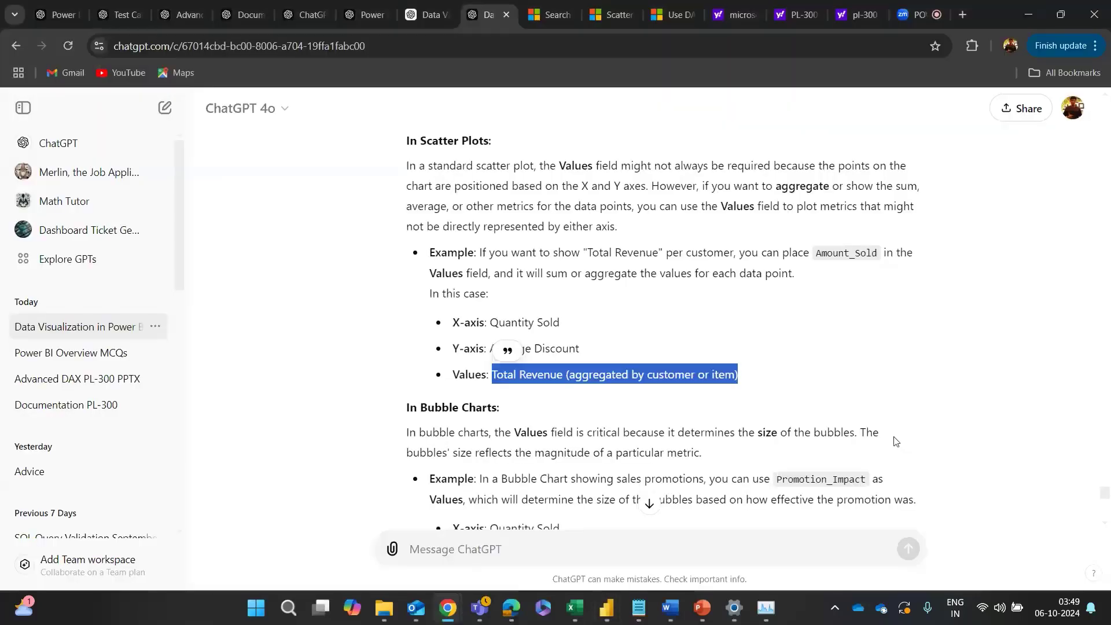
{"action": "left_click", "coordinate": [558, 383]}
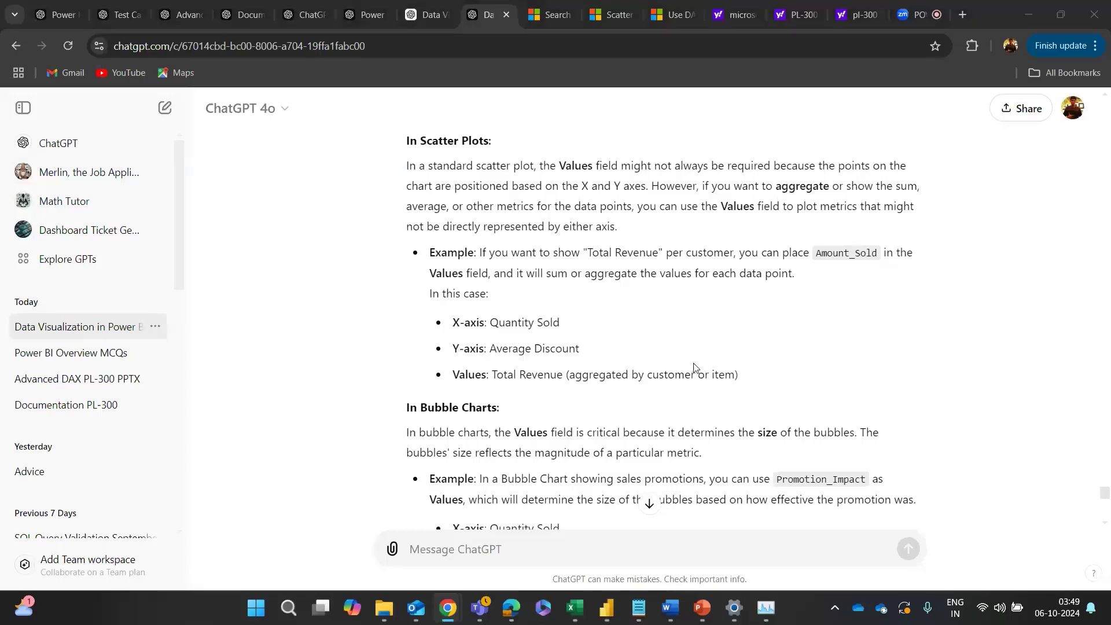
{"action": "key", "text": "alt+Tab"}
{"action": "scroll", "coordinate": [1071, 457], "scroll_direction": "down", "scroll_amount": 5}
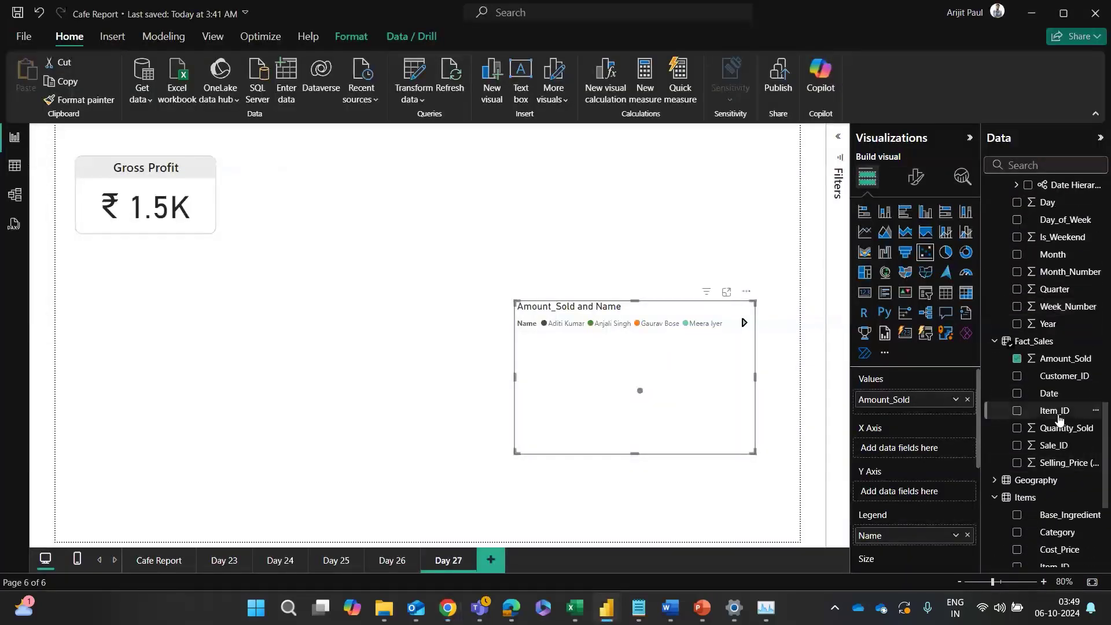
{"action": "left_click_drag", "start_coordinate": [1059, 428], "coordinate": [906, 453]}
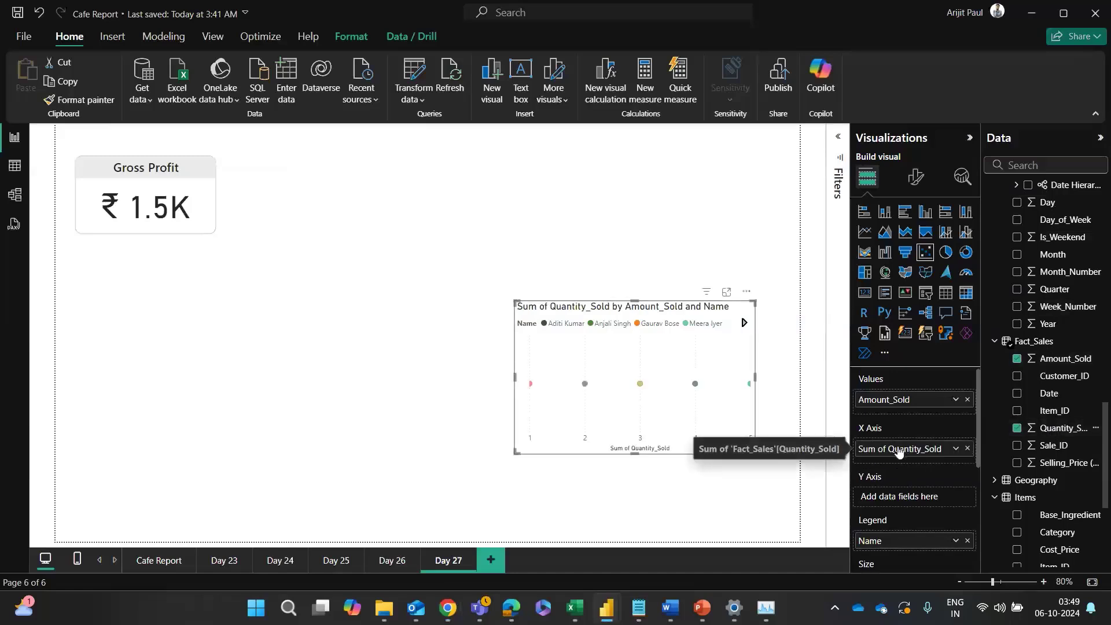
Step: Check the field options for Amount_Sold in Values, and enlarge the scatter chart outward from its lower-left corner
{"action": "right_click", "coordinate": [968, 404]}
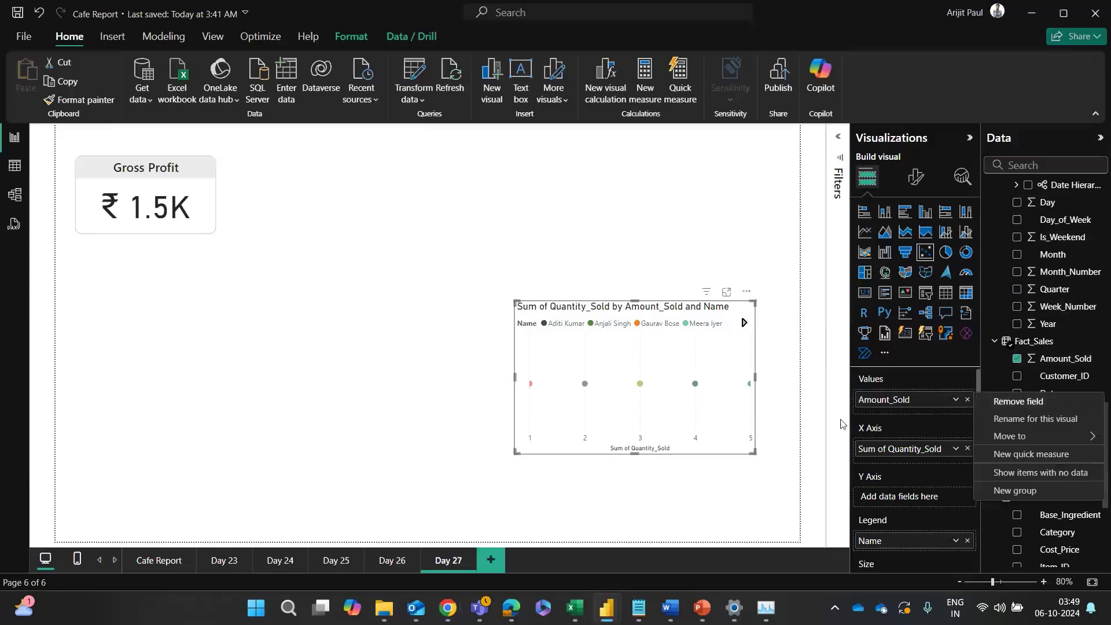
{"action": "key", "text": "Escape"}
{"action": "left_click_drag", "start_coordinate": [522, 454], "coordinate": [370, 512]}
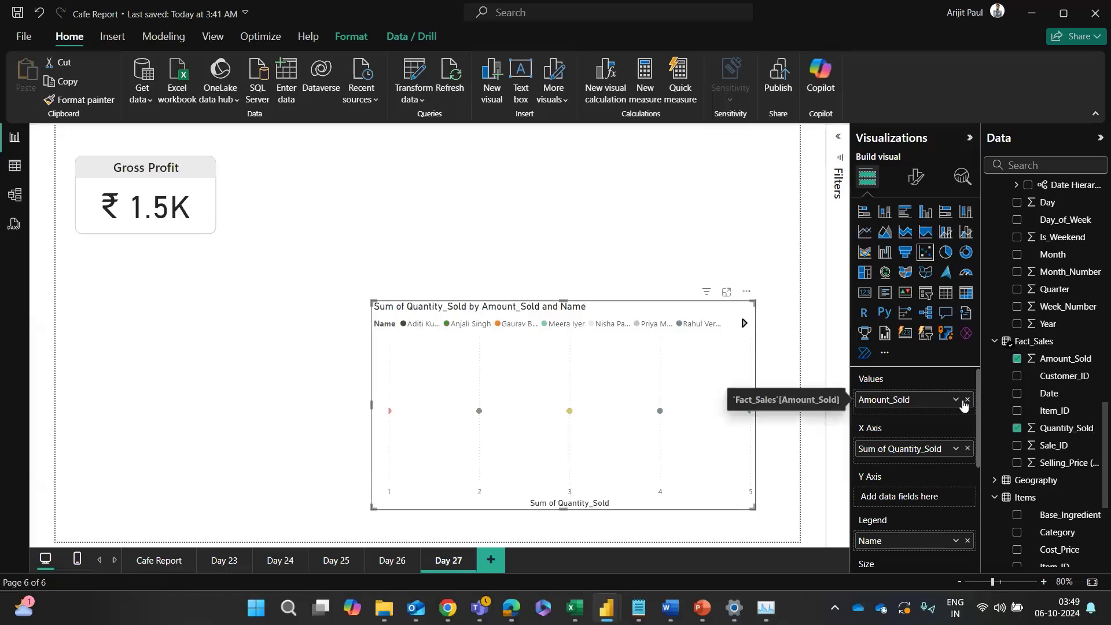
Step: Replace Quantity_Sold on the X Axis with Amount_Sold from Values, summarized as Sum, and assign Quantity_Sold to the Y Axis
{"action": "left_click", "coordinate": [966, 450]}
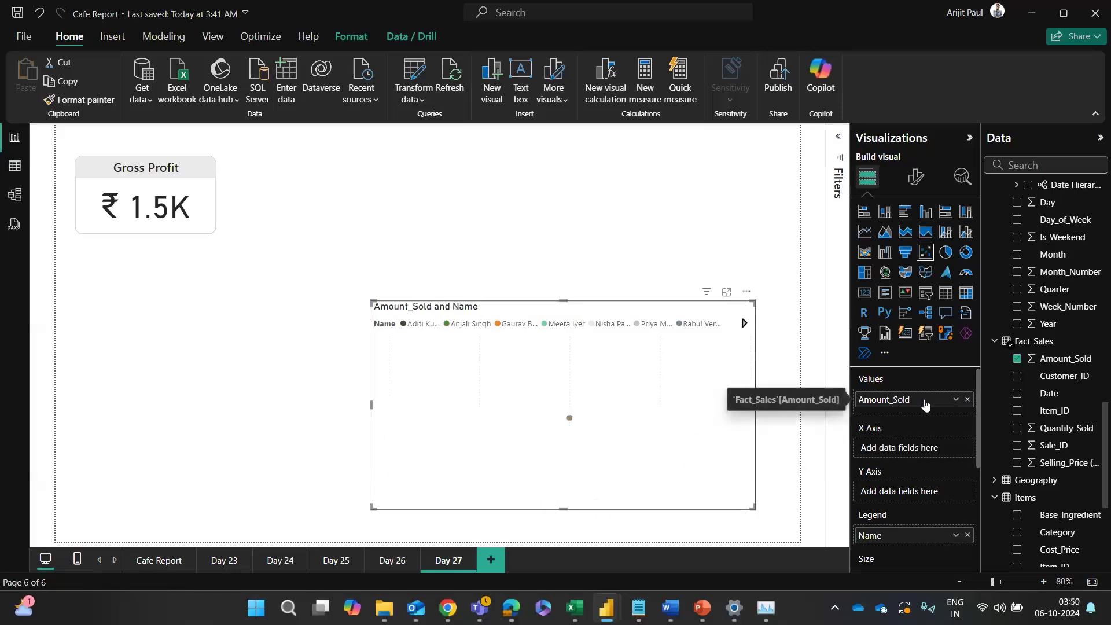
{"action": "left_click_drag", "start_coordinate": [926, 399], "coordinate": [919, 450]}
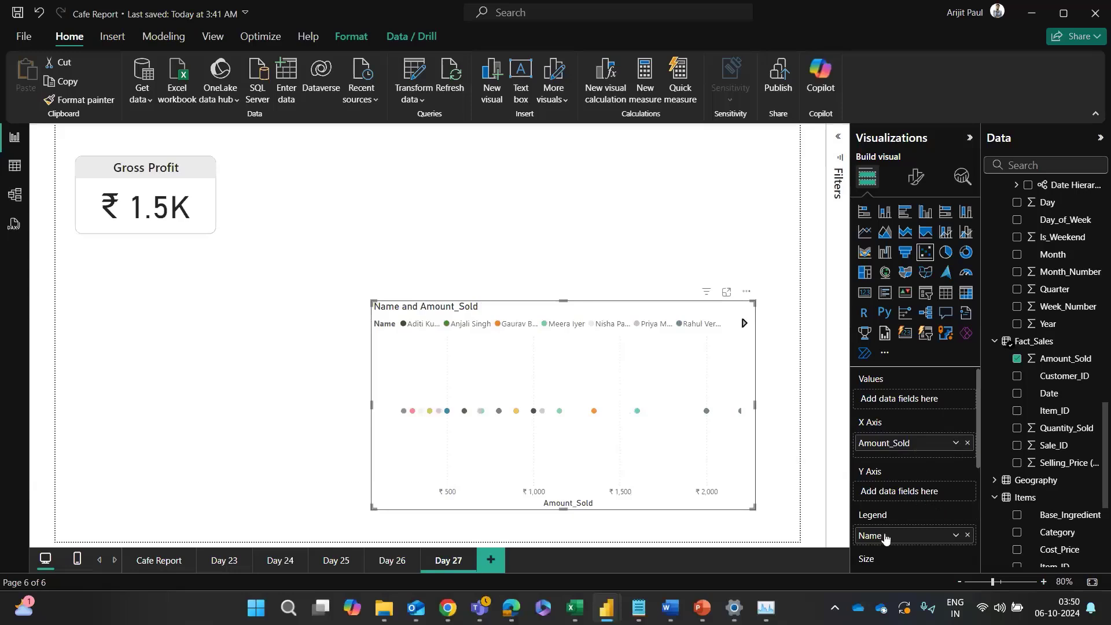
{"action": "left_click_drag", "start_coordinate": [1065, 427], "coordinate": [914, 482]}
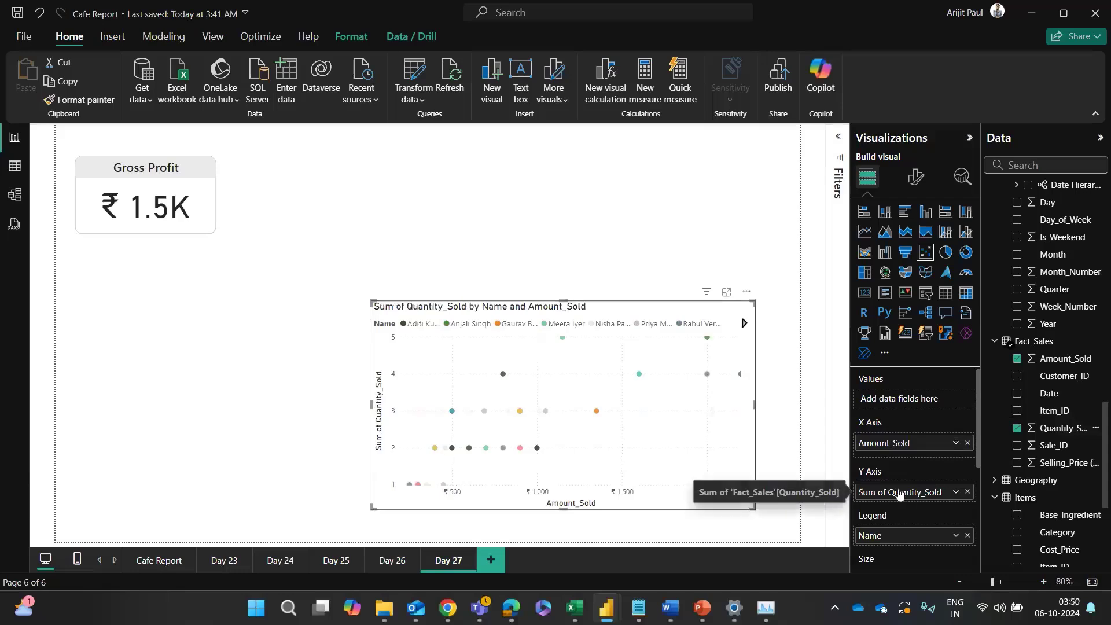
{"action": "right_click", "coordinate": [898, 448]}
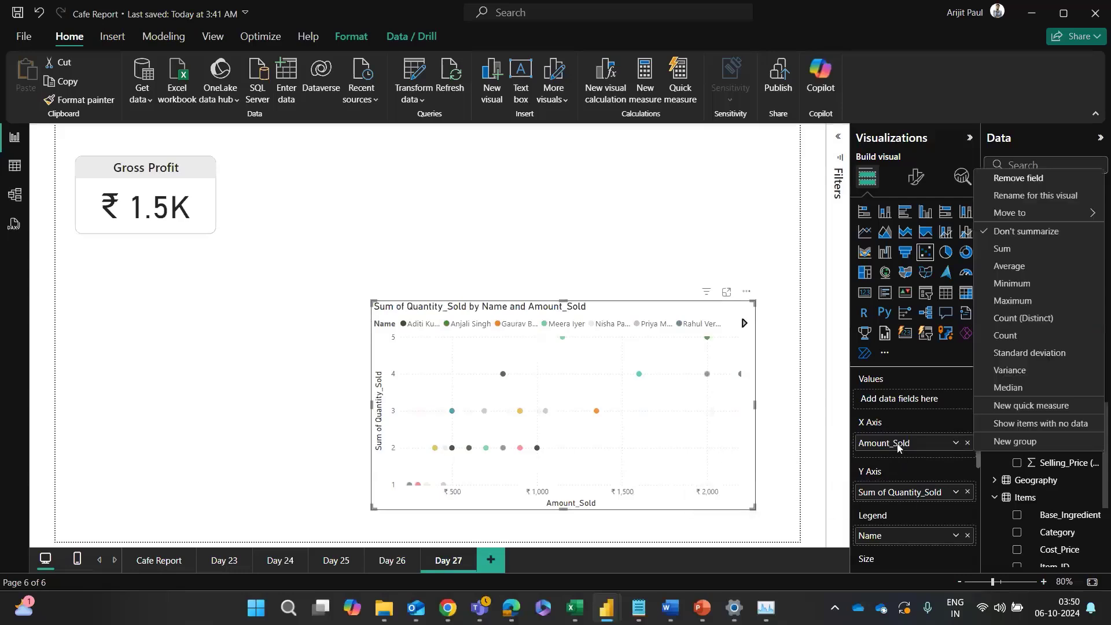
{"action": "left_click", "coordinate": [1033, 252]}
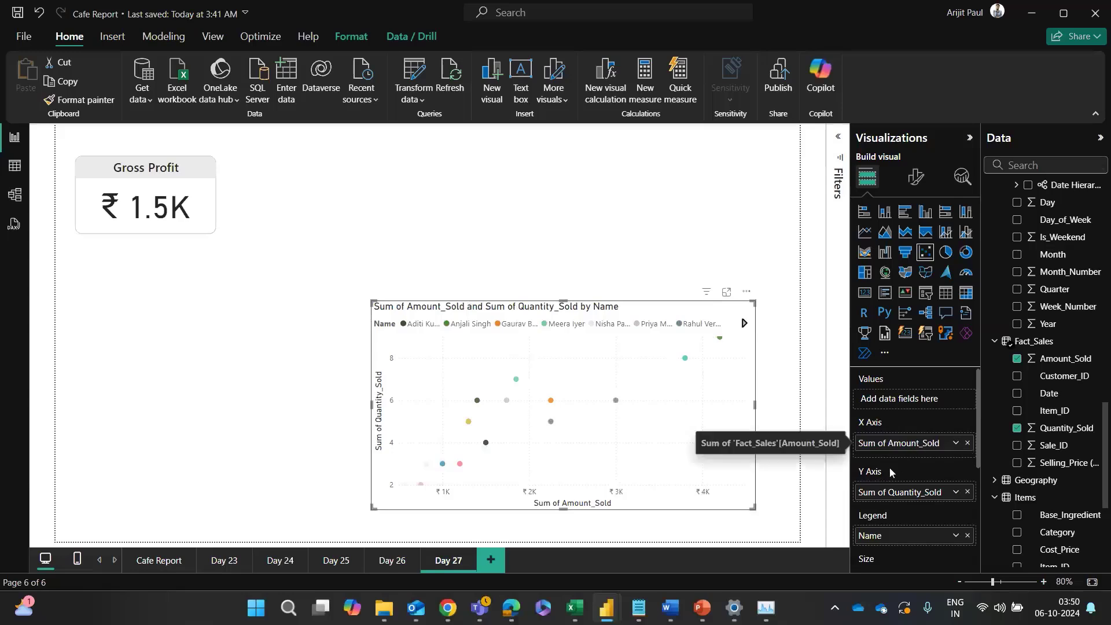
Step: Expand the scatter chart's visual-level filter on Name and set its filter type to Top N
{"action": "left_click", "coordinate": [838, 137]}
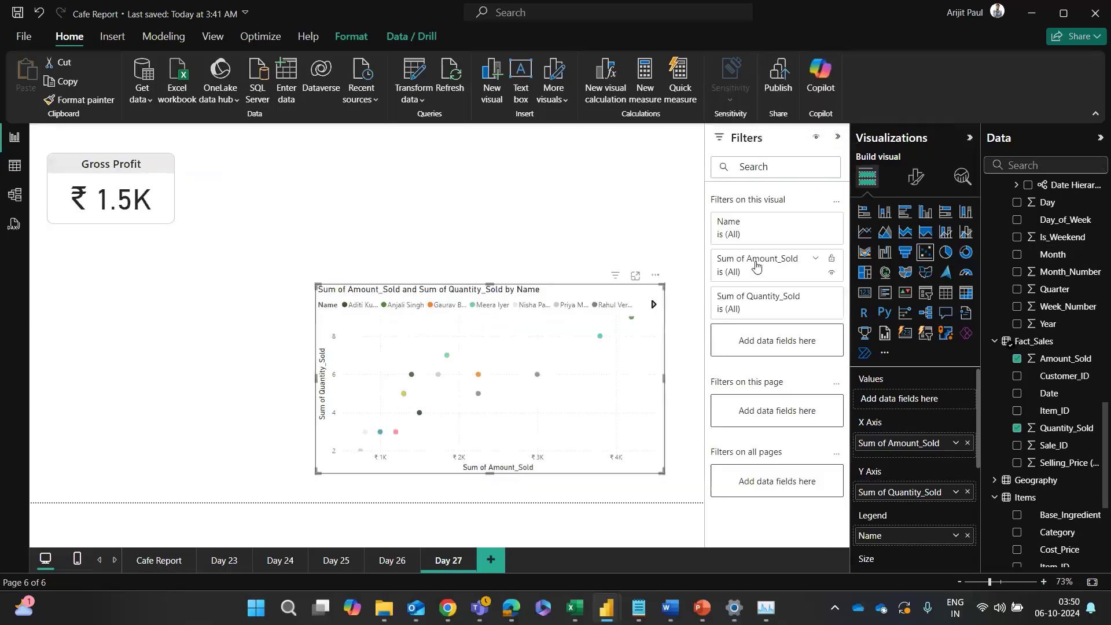
{"action": "left_click", "coordinate": [815, 221]}
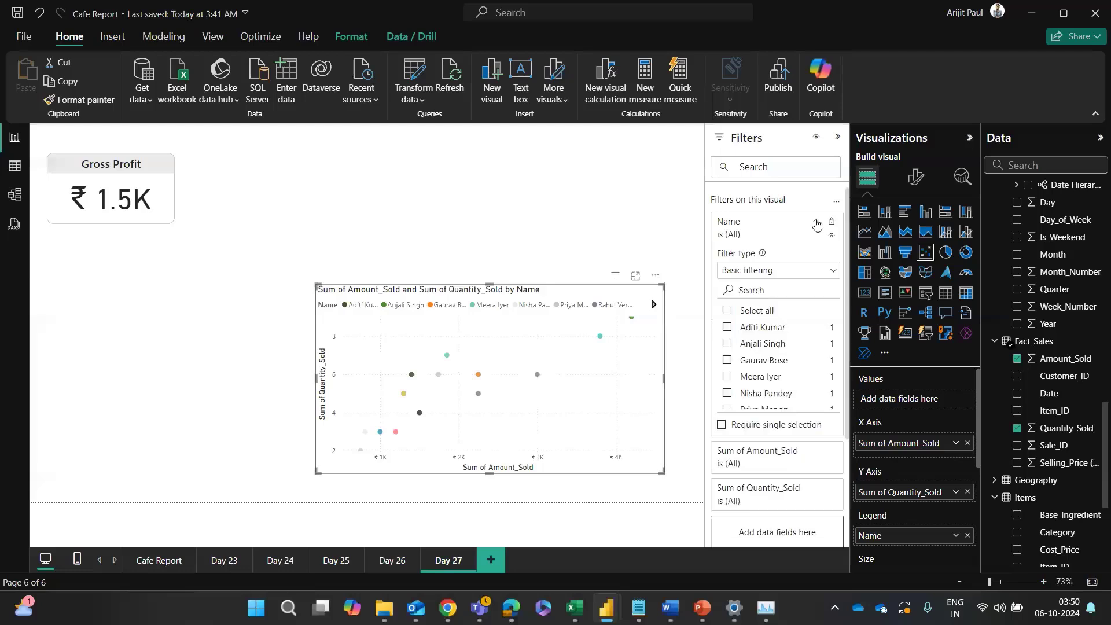
{"action": "left_click", "coordinate": [771, 272]}
{"action": "left_click", "coordinate": [772, 291]}
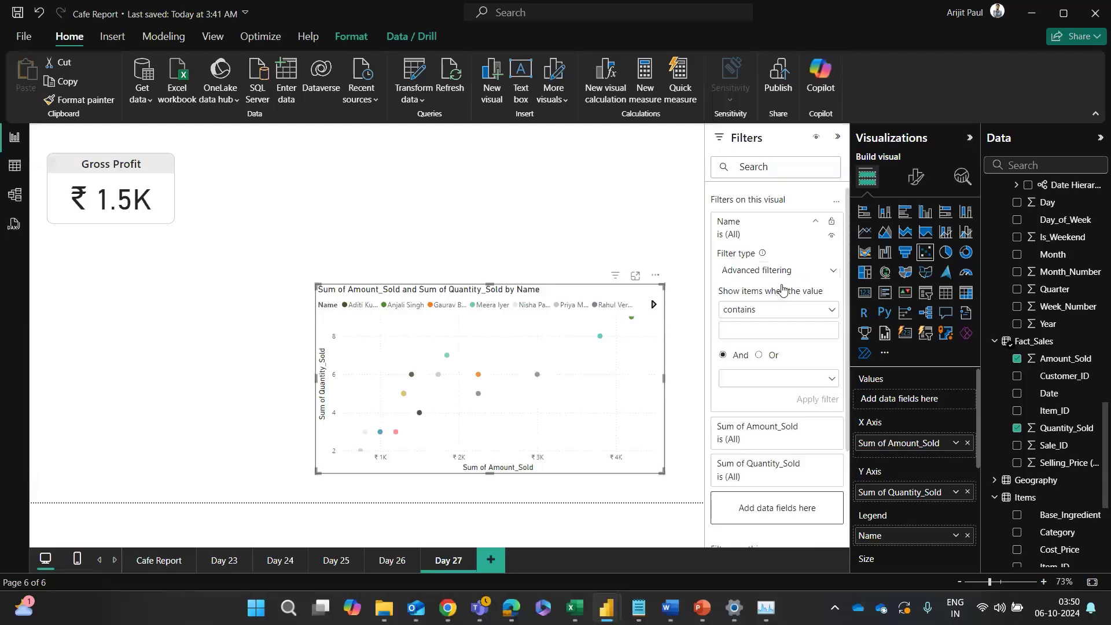
{"action": "left_click", "coordinate": [775, 270]}
{"action": "left_click", "coordinate": [766, 335]}
Step: Set the Name filter to show the top 10 by Sum of Amount_Sold and apply it
{"action": "left_click", "coordinate": [806, 307]}
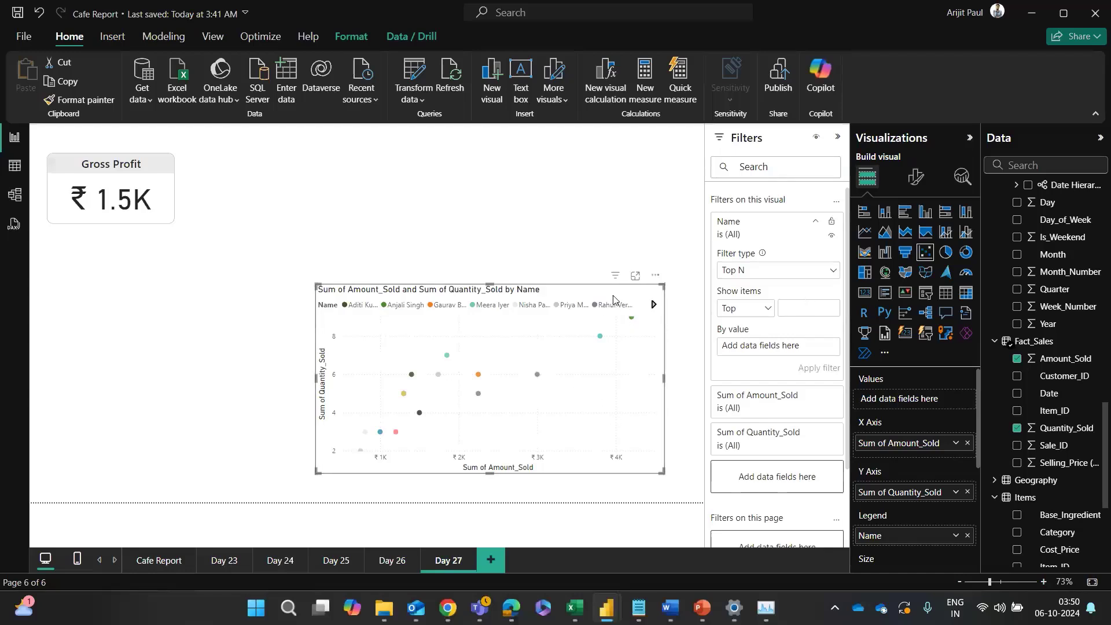
{"action": "left_click", "coordinate": [916, 177]}
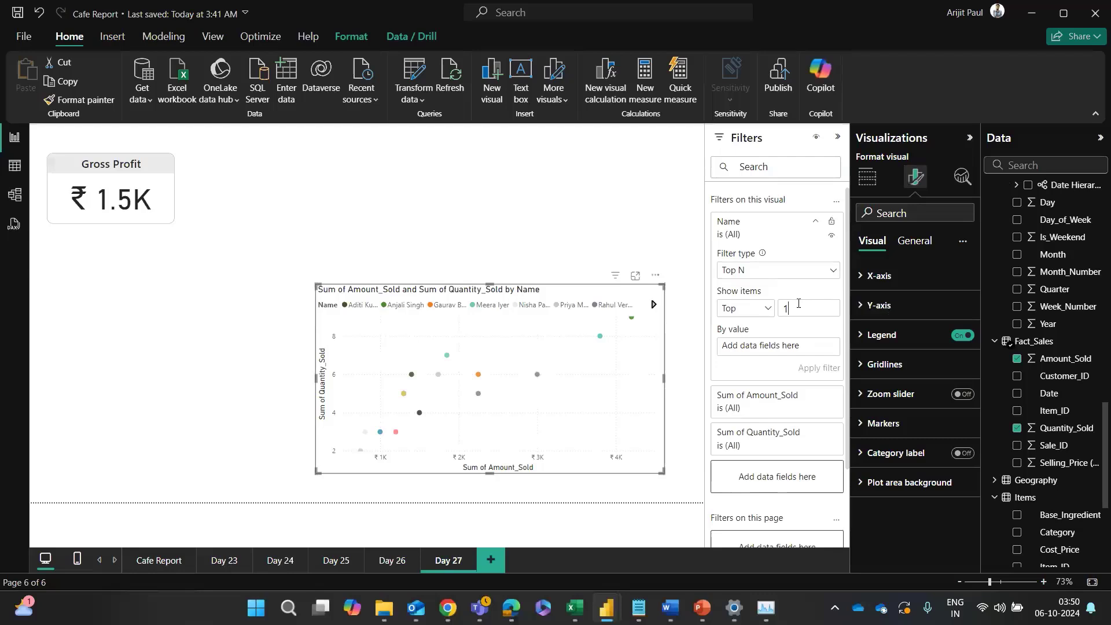
{"action": "type", "text": "0"}
{"action": "scroll", "coordinate": [1051, 425], "scroll_direction": "down", "scroll_amount": 5}
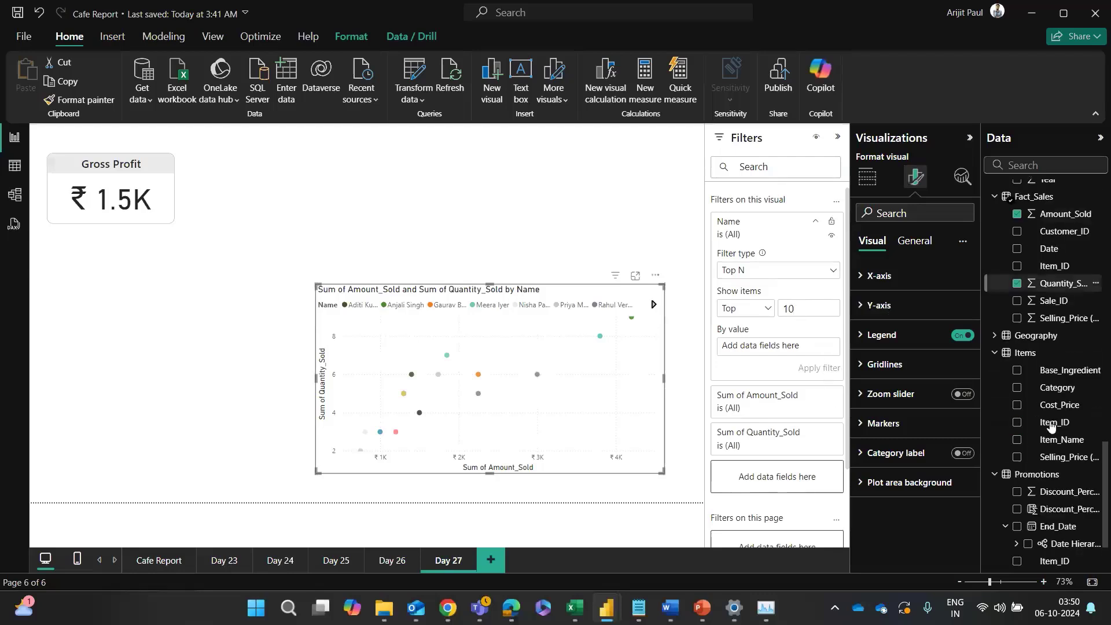
{"action": "scroll", "coordinate": [1051, 425], "scroll_direction": "up", "scroll_amount": 5}
{"action": "left_click_drag", "start_coordinate": [1053, 359], "coordinate": [778, 346]}
{"action": "left_click", "coordinate": [817, 366]}
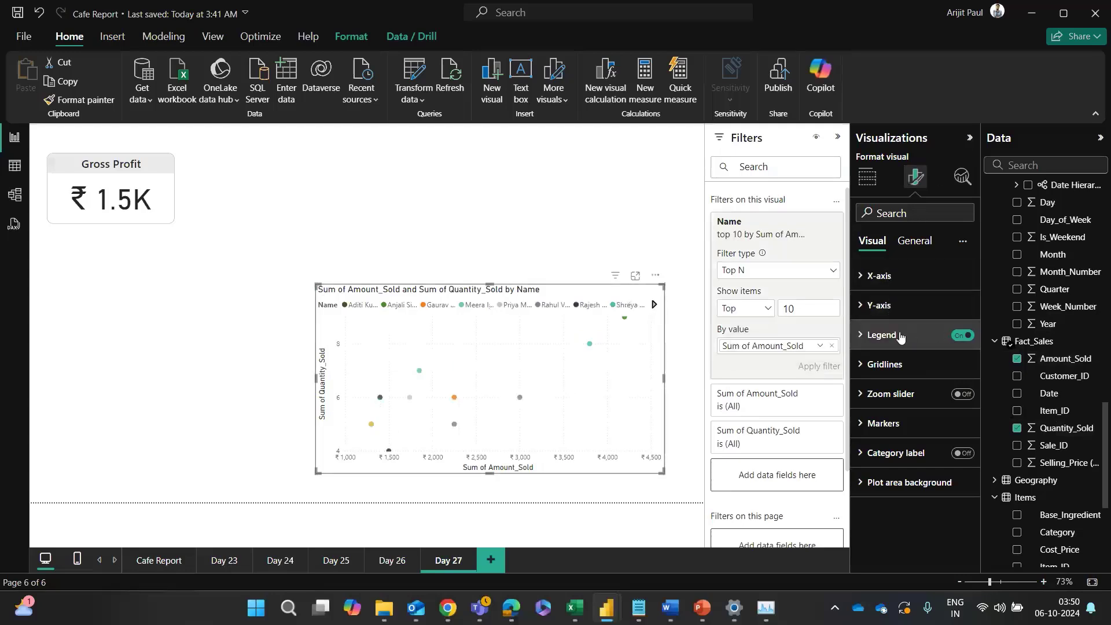
Step: Try the Top right and Top center positions for the chart's legend, and set it back to Top left
{"action": "left_click", "coordinate": [874, 337]}
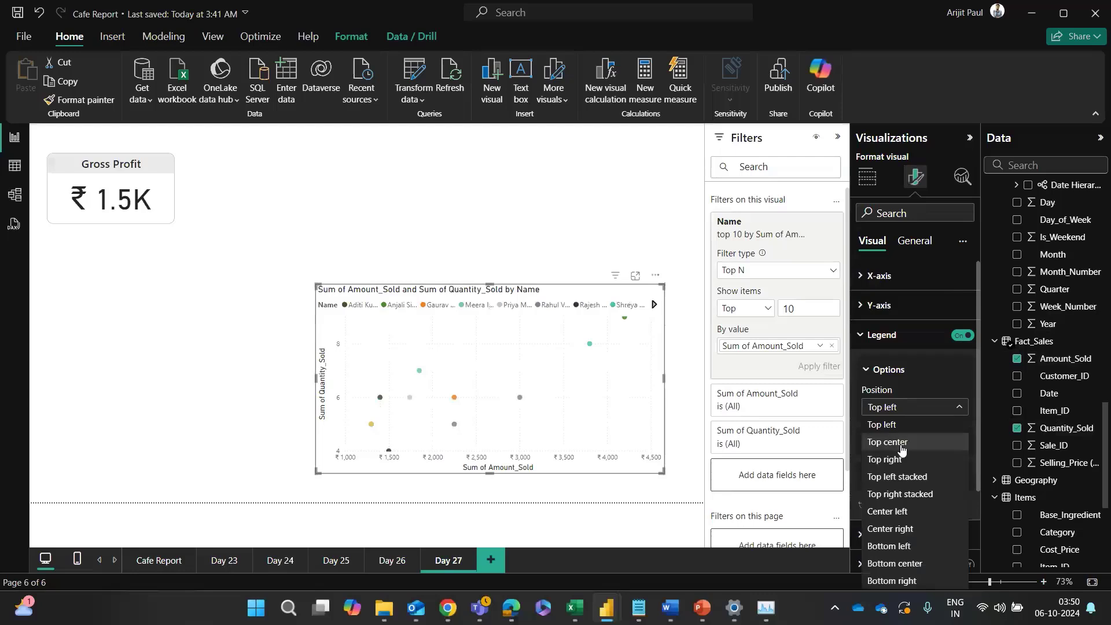
{"action": "left_click", "coordinate": [911, 463]}
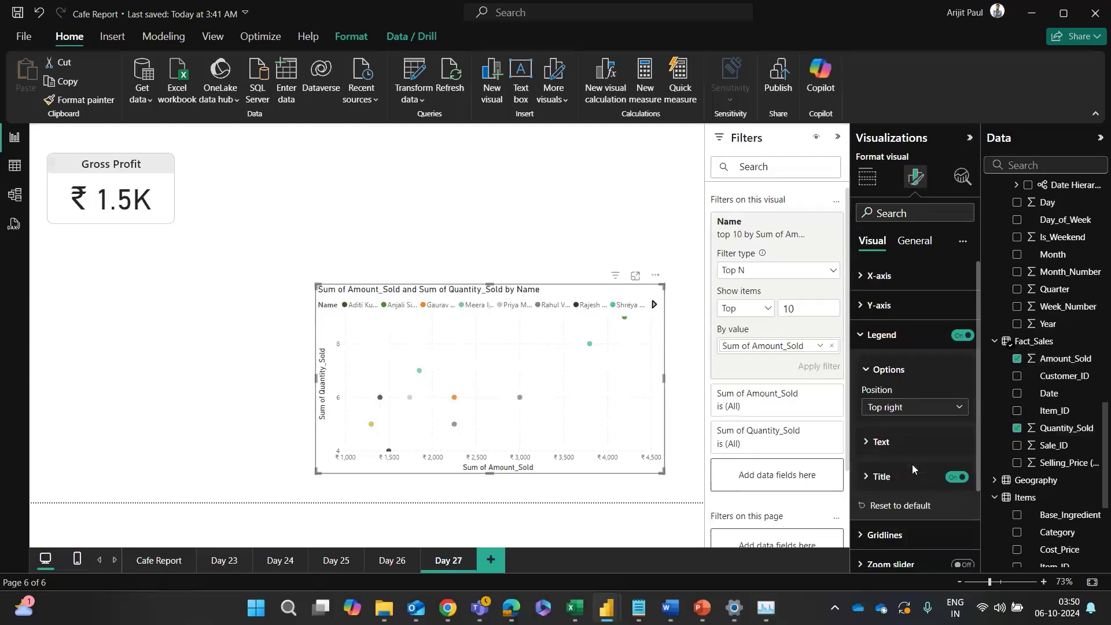
{"action": "left_click", "coordinate": [894, 410]}
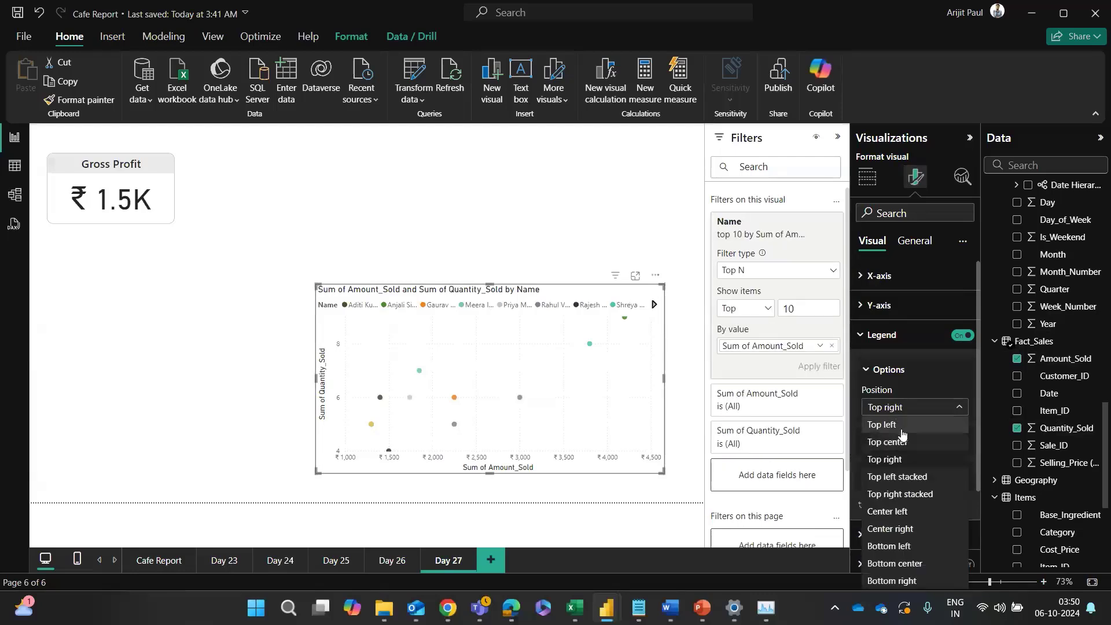
{"action": "left_click", "coordinate": [900, 443]}
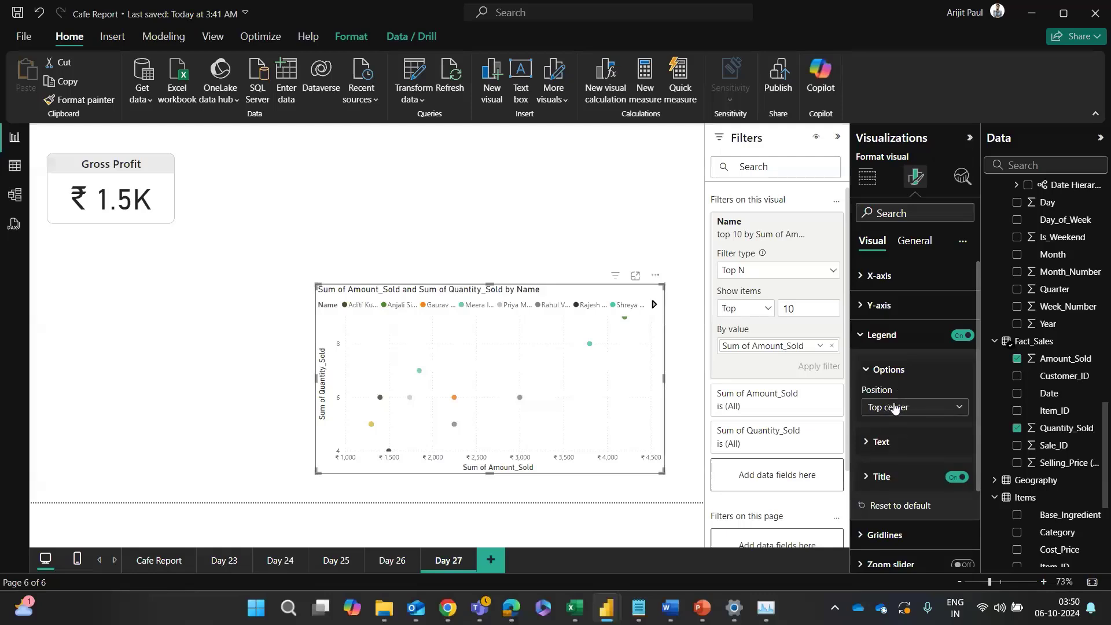
{"action": "left_click", "coordinate": [895, 408]}
{"action": "left_click", "coordinate": [901, 425]}
{"action": "left_click", "coordinate": [952, 337]}
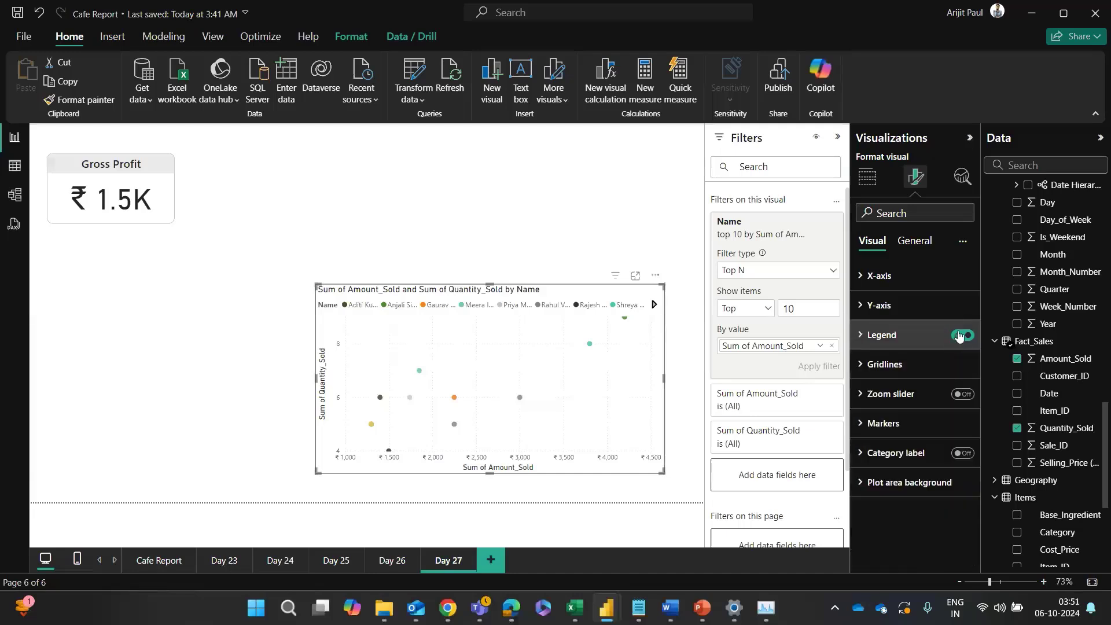
Step: Try the Top left stacked position for the scatter chart's legend, and set it to Top right stacked
{"action": "left_click", "coordinate": [959, 337]}
{"action": "left_click", "coordinate": [961, 336]}
{"action": "left_click", "coordinate": [882, 335]}
{"action": "left_click", "coordinate": [904, 407]}
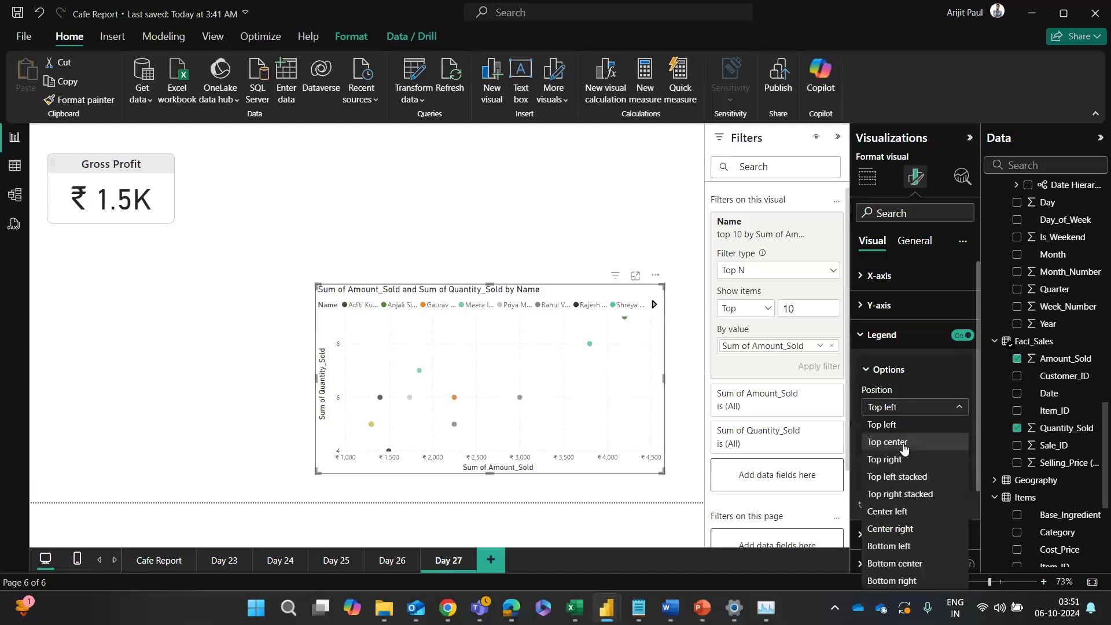
{"action": "left_click", "coordinate": [928, 476]}
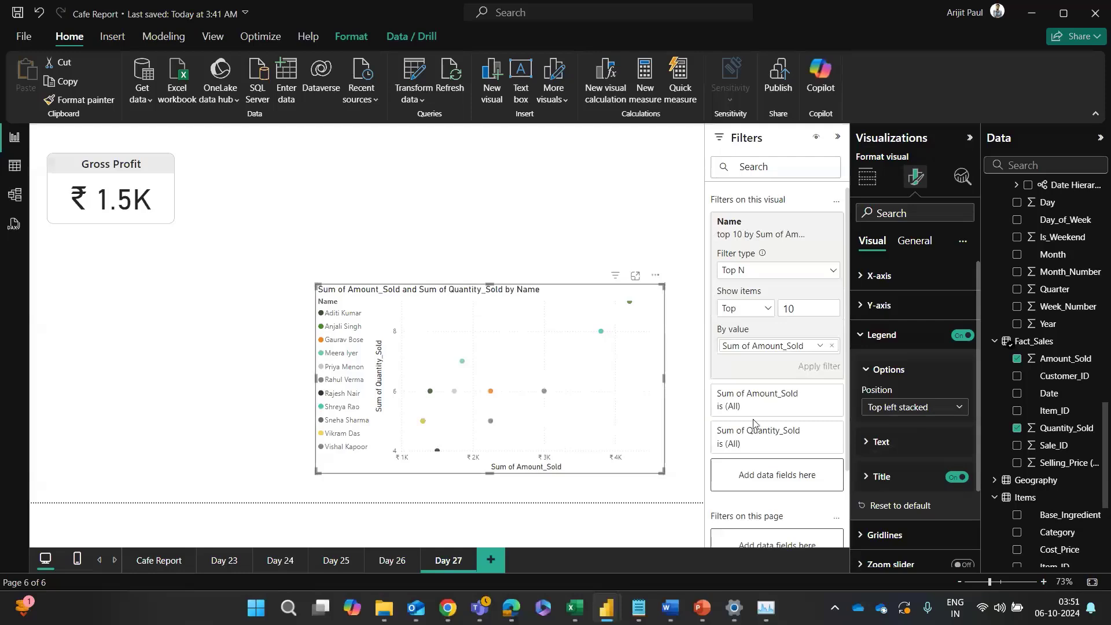
{"action": "left_click", "coordinate": [892, 408]}
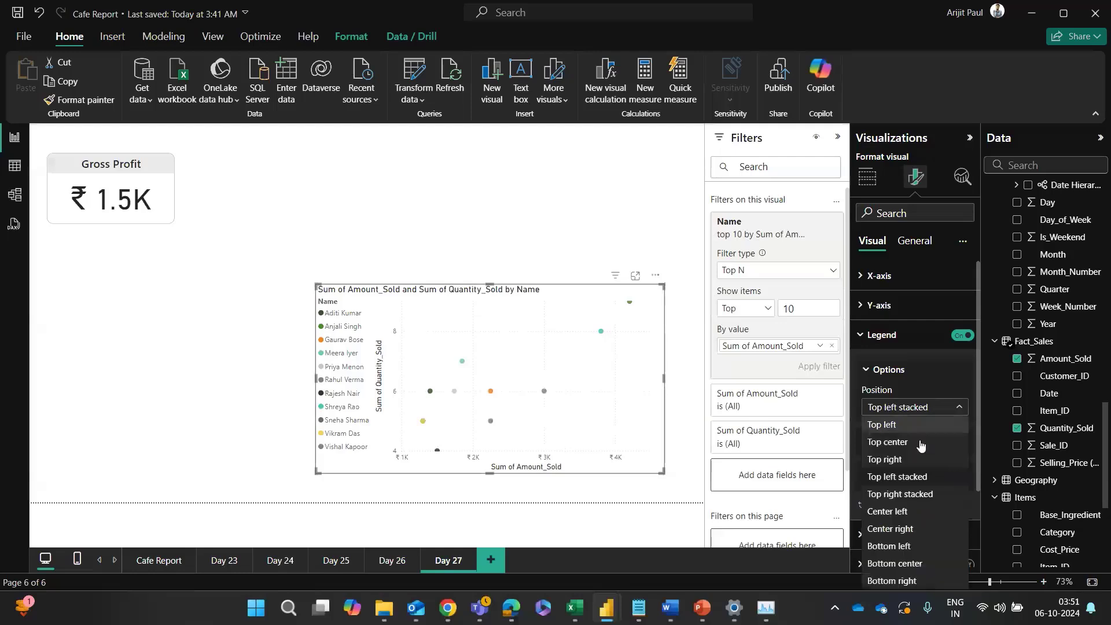
{"action": "left_click", "coordinate": [915, 493]}
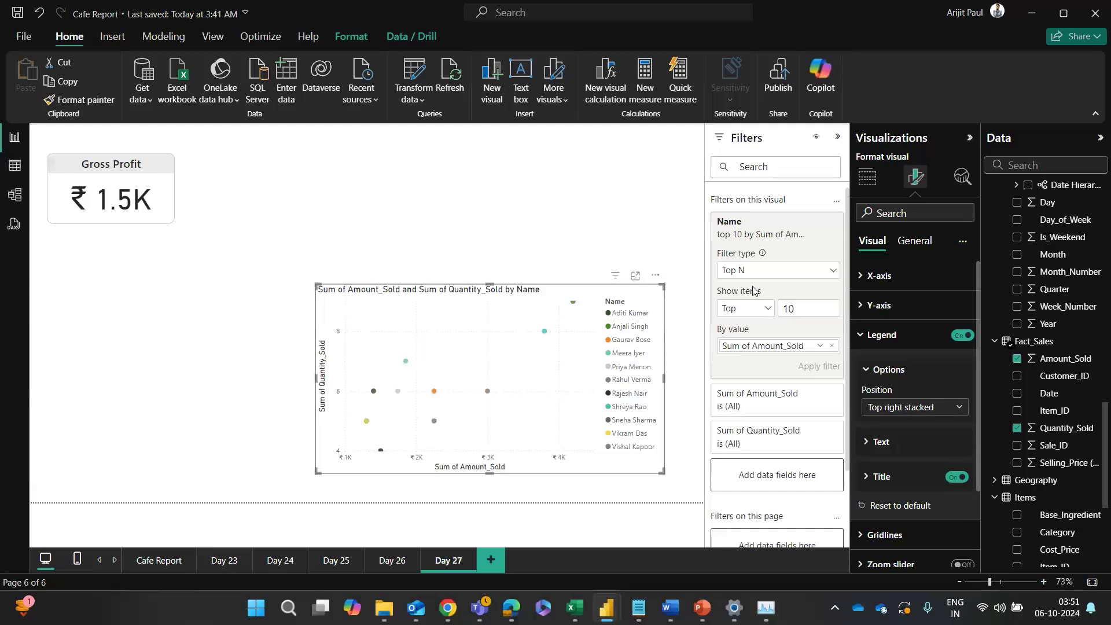
Step: Review the scatter chart's field assignments, examine its data points in focus mode, and return to the report
{"action": "left_click", "coordinate": [867, 176]}
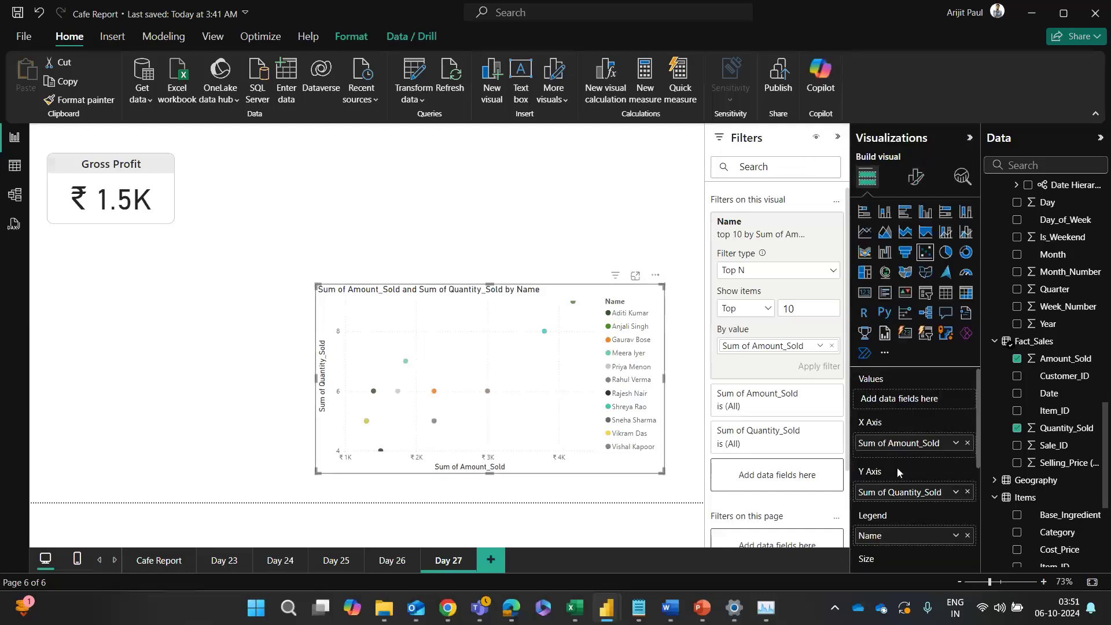
{"action": "scroll", "coordinate": [897, 467], "scroll_direction": "down", "scroll_amount": 2}
{"action": "scroll", "coordinate": [891, 457], "scroll_direction": "up", "scroll_amount": 2}
{"action": "scroll", "coordinate": [893, 470], "scroll_direction": "down", "scroll_amount": 3}
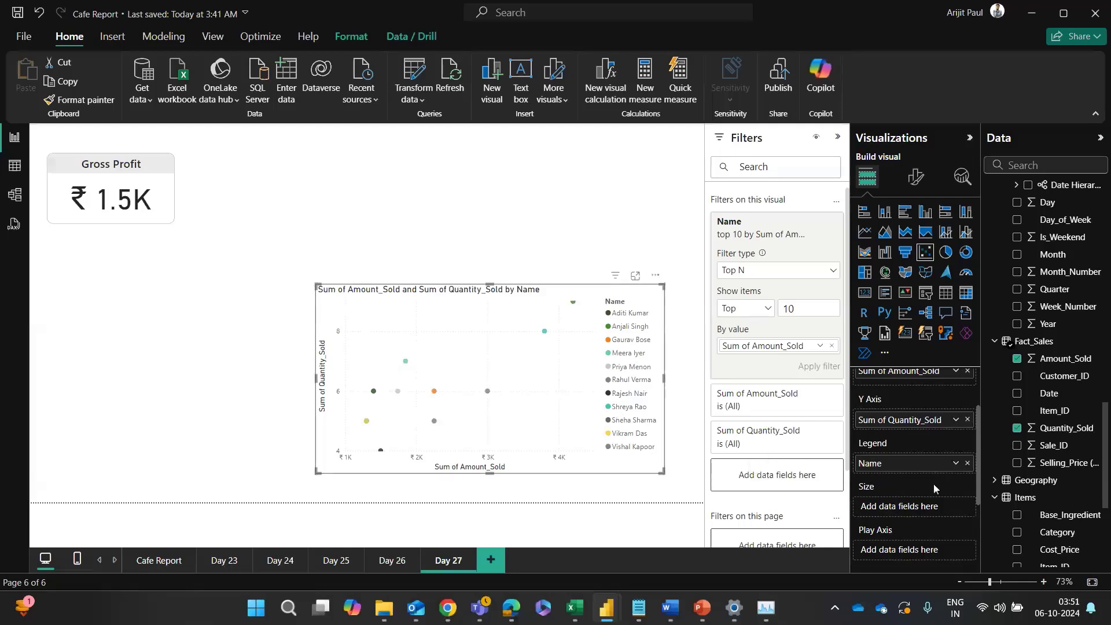
{"action": "scroll", "coordinate": [923, 478], "scroll_direction": "up", "scroll_amount": 3}
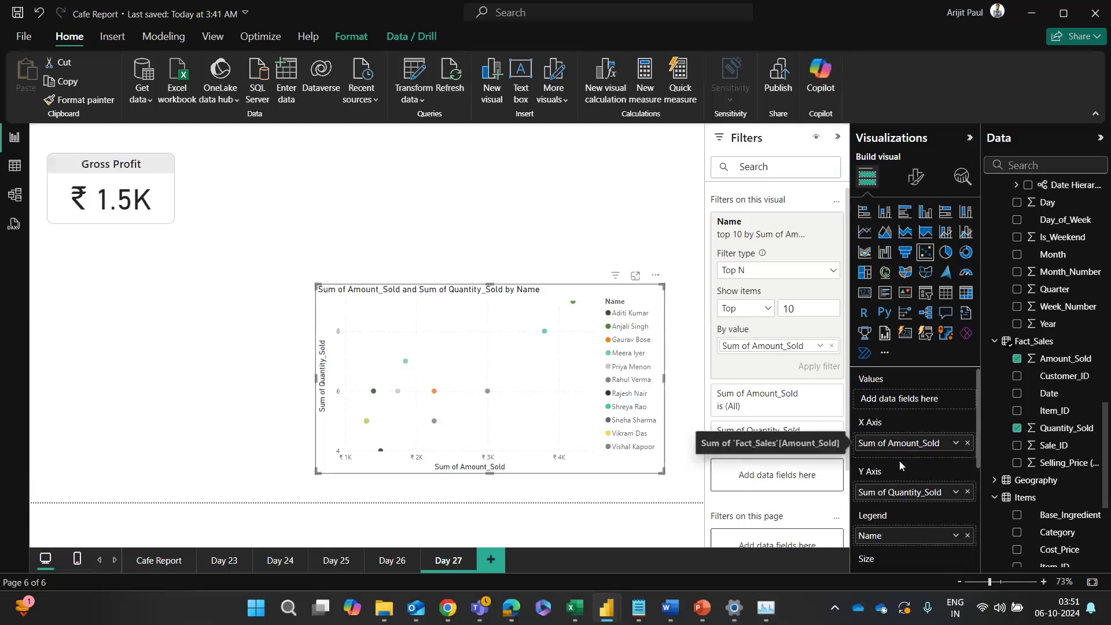
{"action": "left_click", "coordinate": [636, 277]}
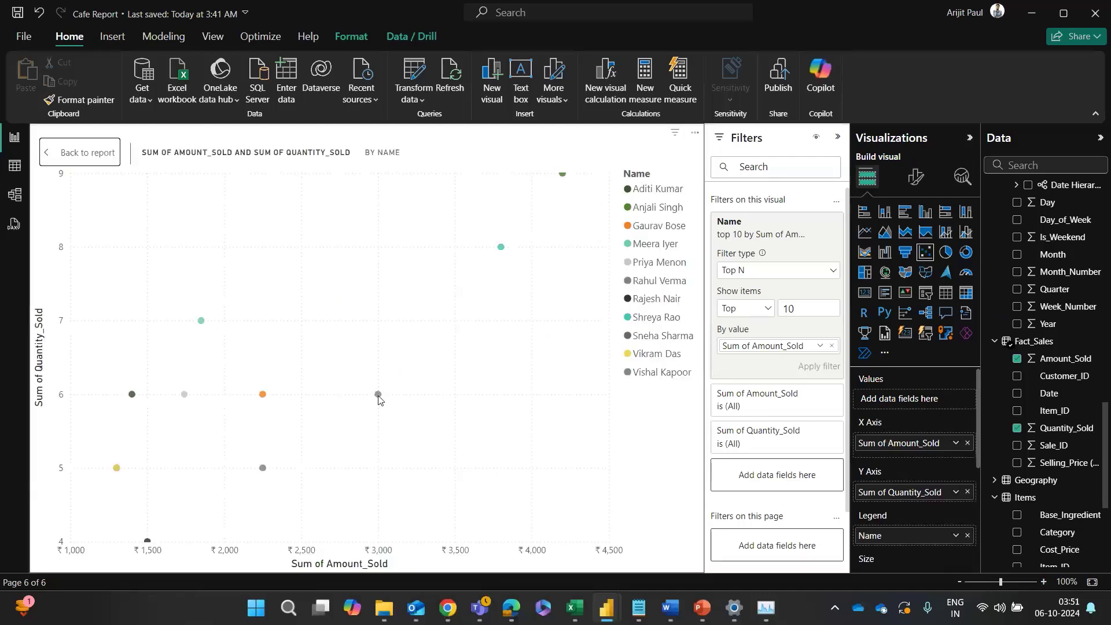
{"action": "mouse_move", "coordinate": [380, 395]}
{"action": "left_click", "coordinate": [77, 153]}
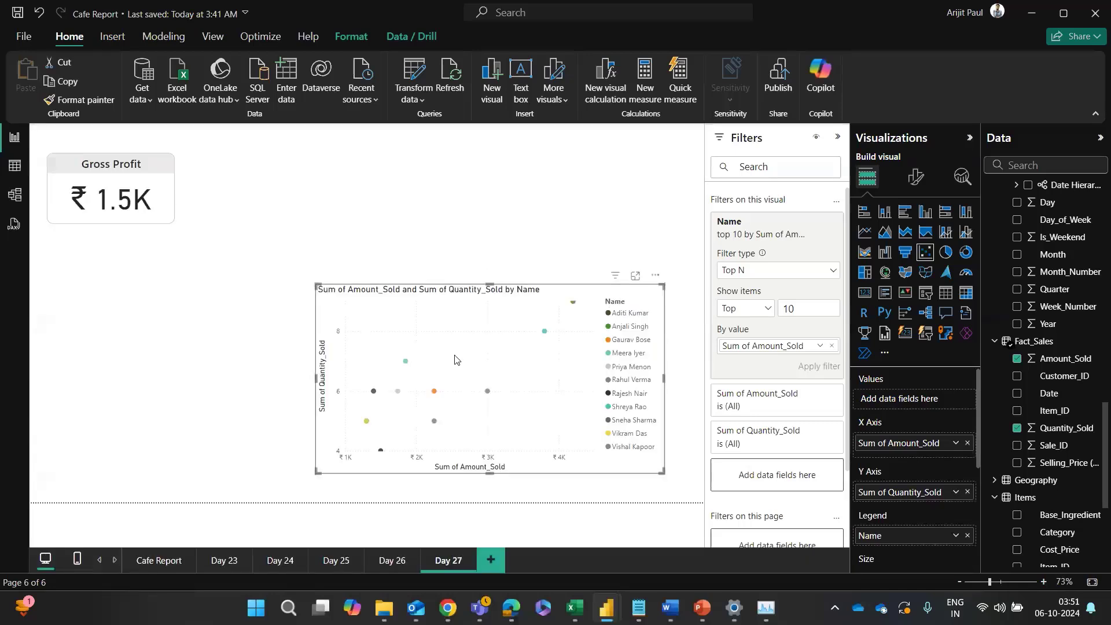
Step: Make the scatter chart slightly taller by adjusting its lower-left corner and its upper edge
{"action": "mouse_move", "coordinate": [317, 472]}
{"action": "left_mouse_down"}
{"action": "mouse_move", "coordinate": [260, 471]}
{"action": "mouse_move", "coordinate": [321, 480]}
{"action": "left_mouse_up"}
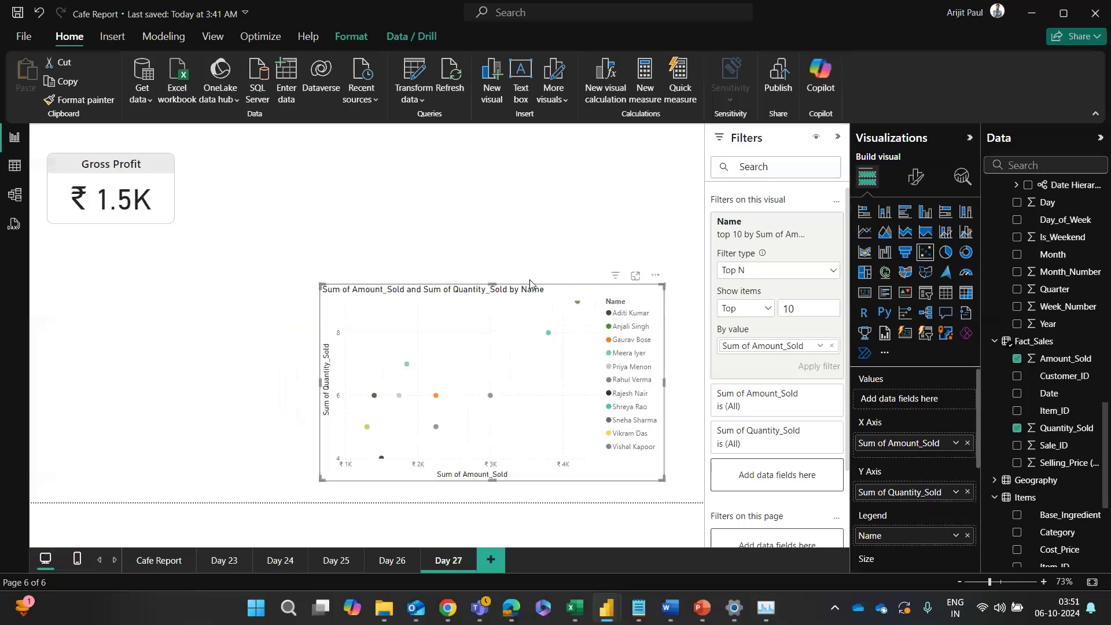
{"action": "left_click", "coordinate": [493, 280]}
{"action": "left_click", "coordinate": [496, 289]}
{"action": "left_click", "coordinate": [494, 284]}
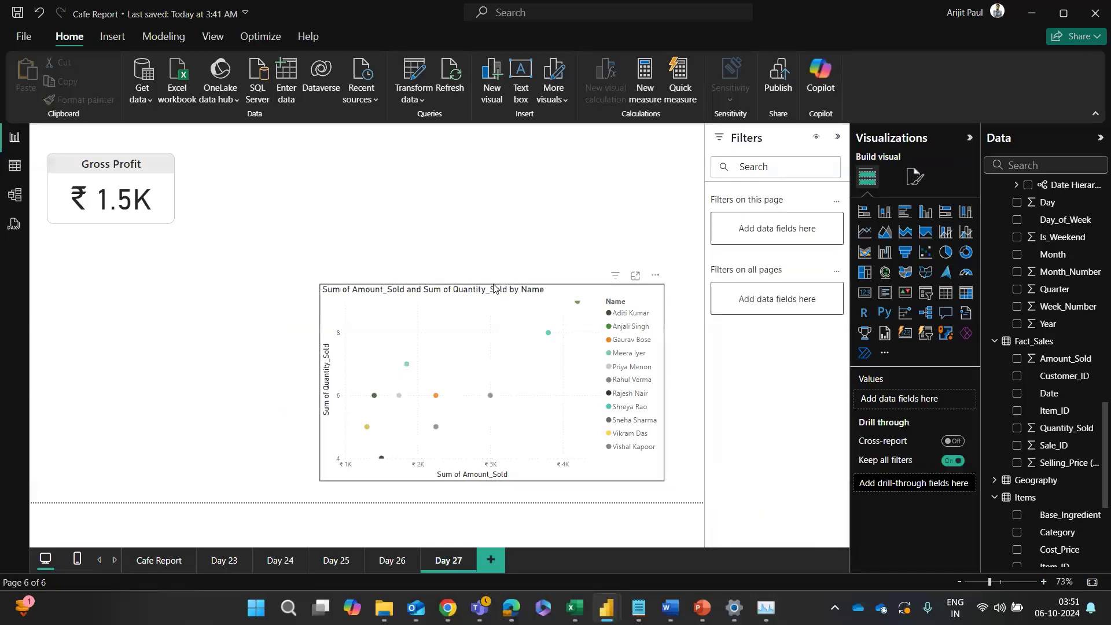
{"action": "left_click", "coordinate": [493, 284]}
{"action": "mouse_move", "coordinate": [494, 282]}
{"action": "left_mouse_down"}
{"action": "mouse_move", "coordinate": [494, 246]}
{"action": "mouse_move", "coordinate": [494, 278]}
{"action": "left_mouse_up"}
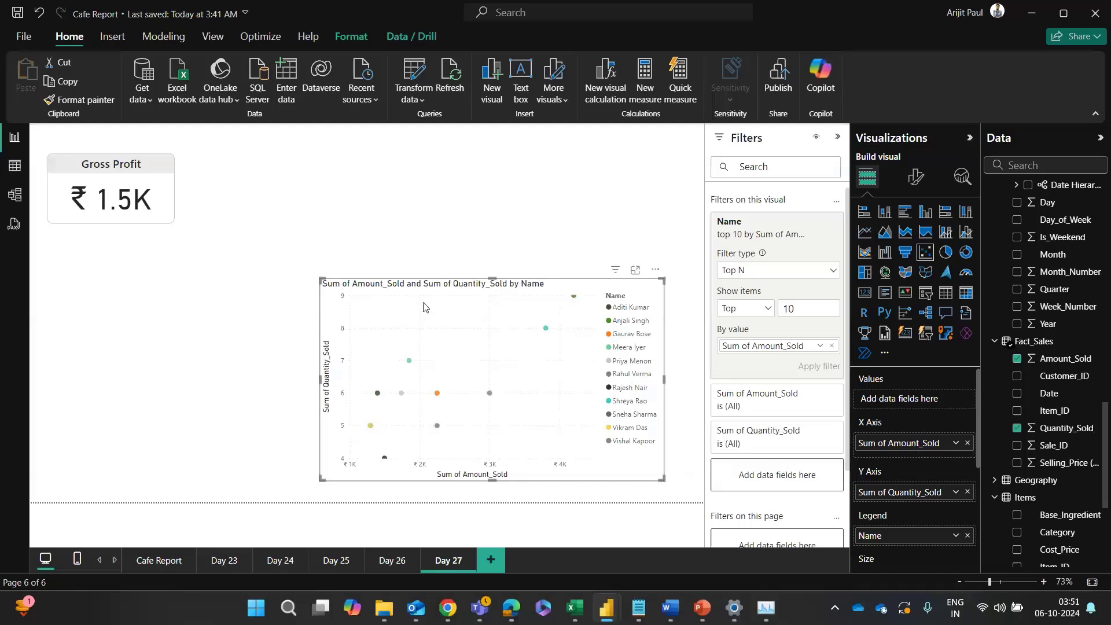
Step: Summarize Quantity_Sold on the Y Axis as Average, and try Average for Amount_Sold on the X Axis before restoring Sum
{"action": "left_click", "coordinate": [955, 491]}
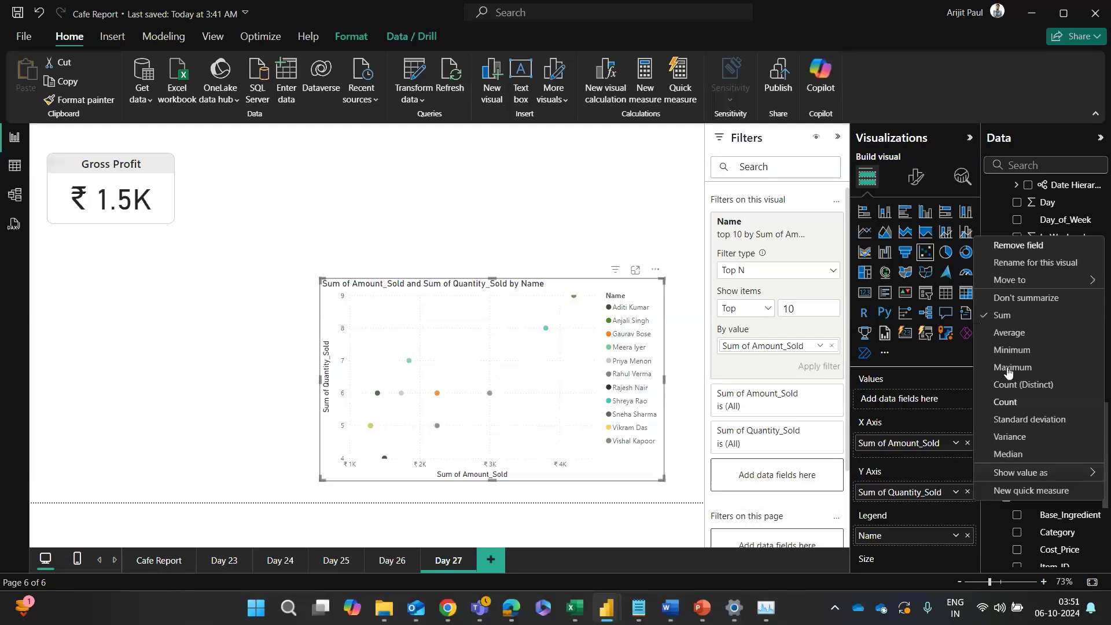
{"action": "left_click", "coordinate": [1020, 338]}
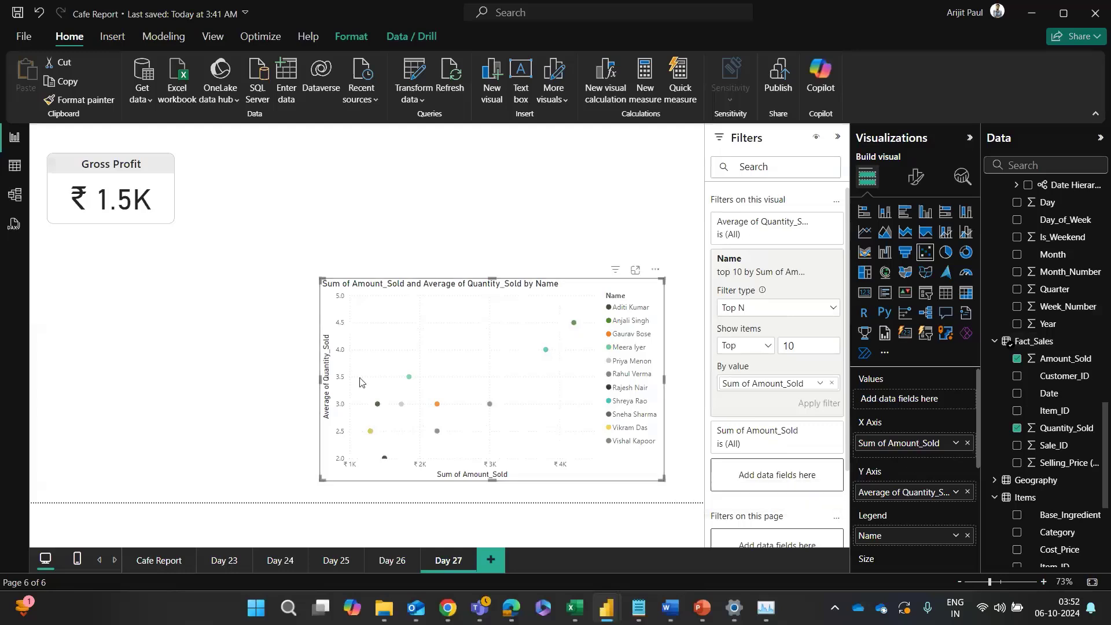
{"action": "left_click", "coordinate": [955, 442]}
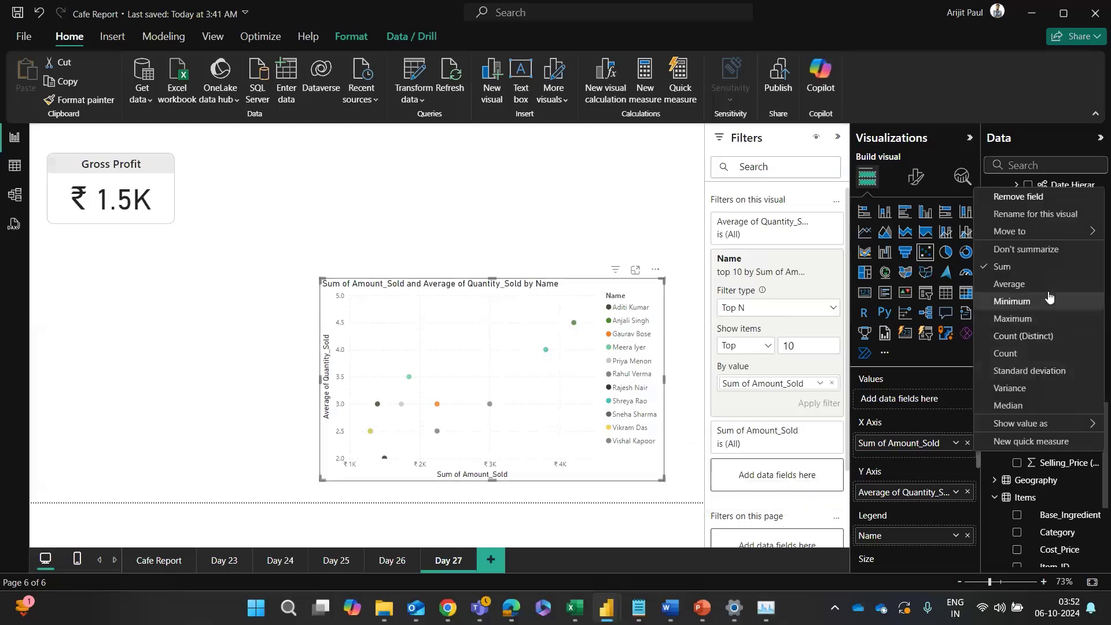
{"action": "left_click", "coordinate": [1033, 284]}
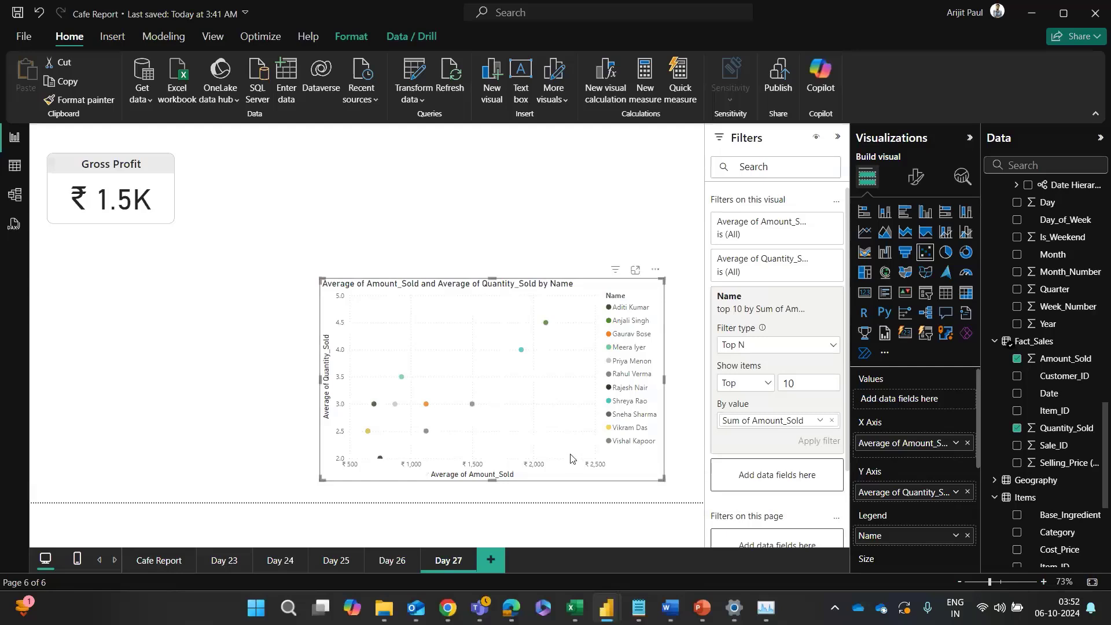
{"action": "left_click", "coordinate": [955, 442]}
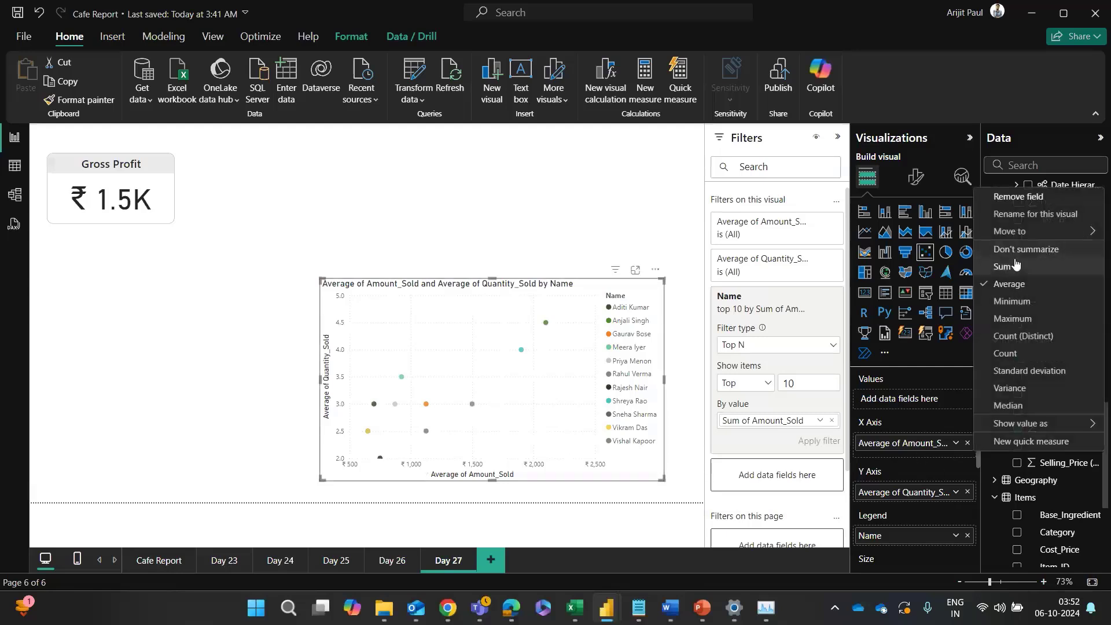
{"action": "left_click", "coordinate": [1013, 267]}
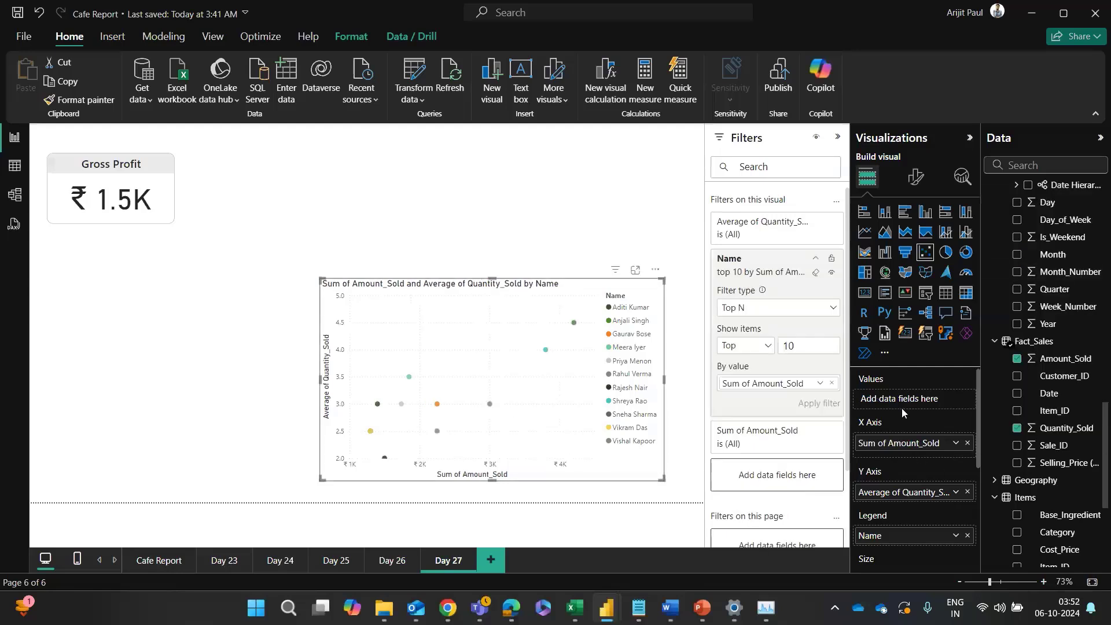
Step: Examine the scatter chart in focus mode, and check the axis assignments in the Word notes on scatter plots
{"action": "left_click", "coordinate": [635, 270]}
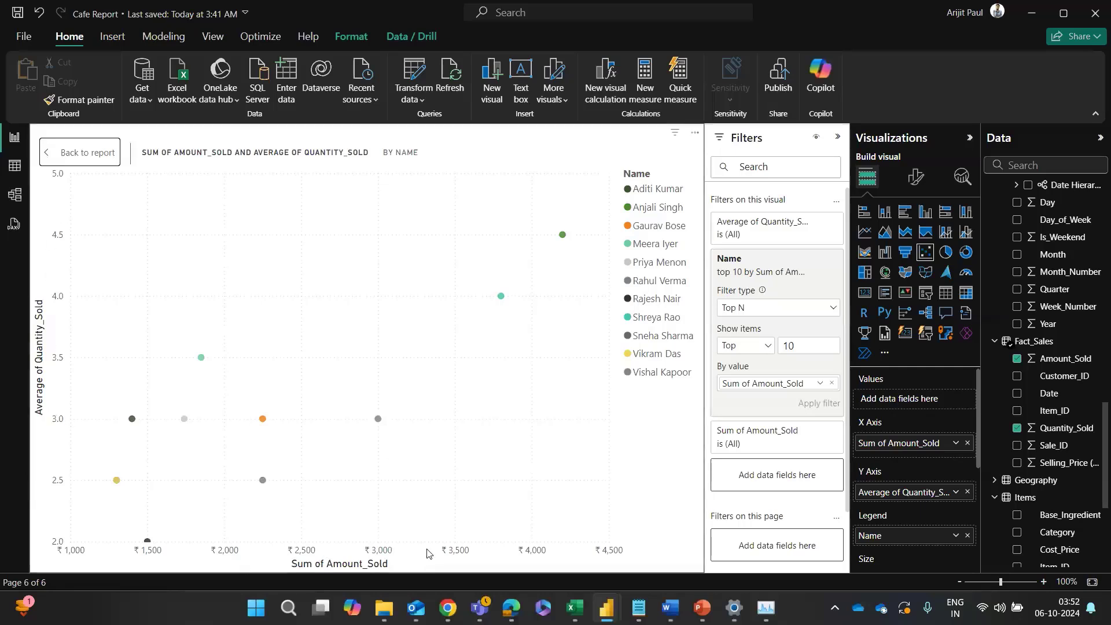
{"action": "left_click", "coordinate": [41, 152]}
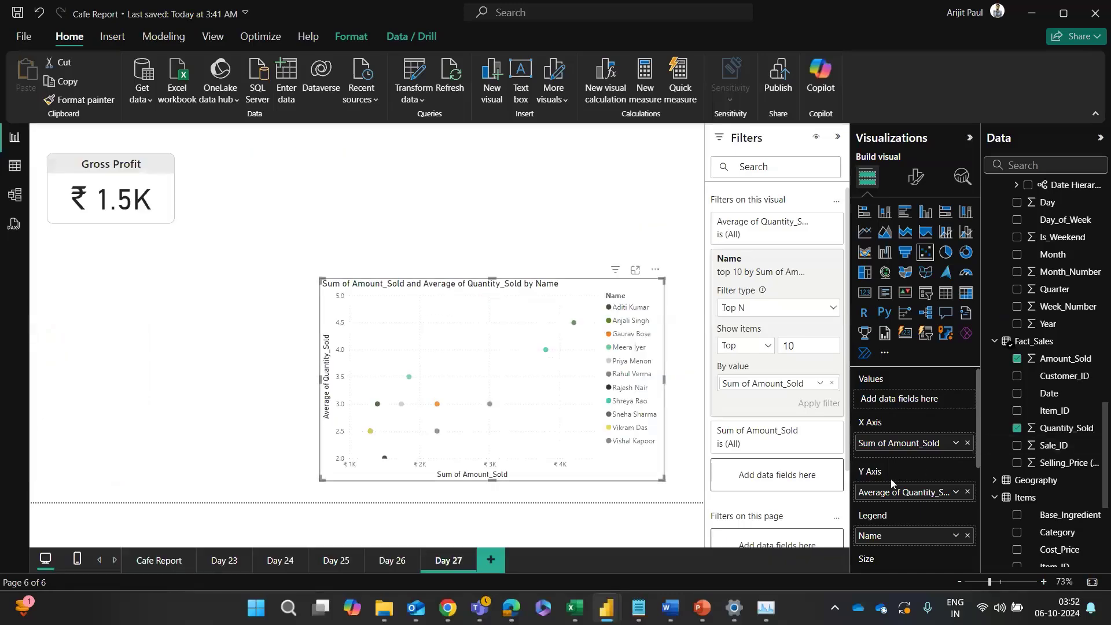
{"action": "key", "text": "alt+Tab"}
{"action": "key", "text": "alt+Tab"}
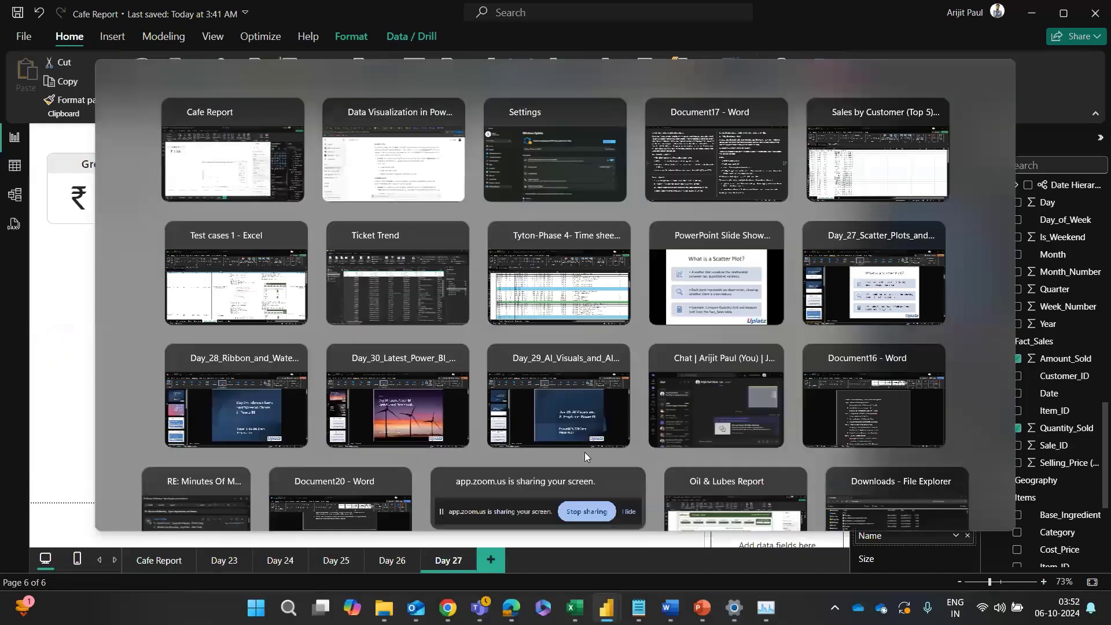
{"action": "key", "text": "alt+Tab"}
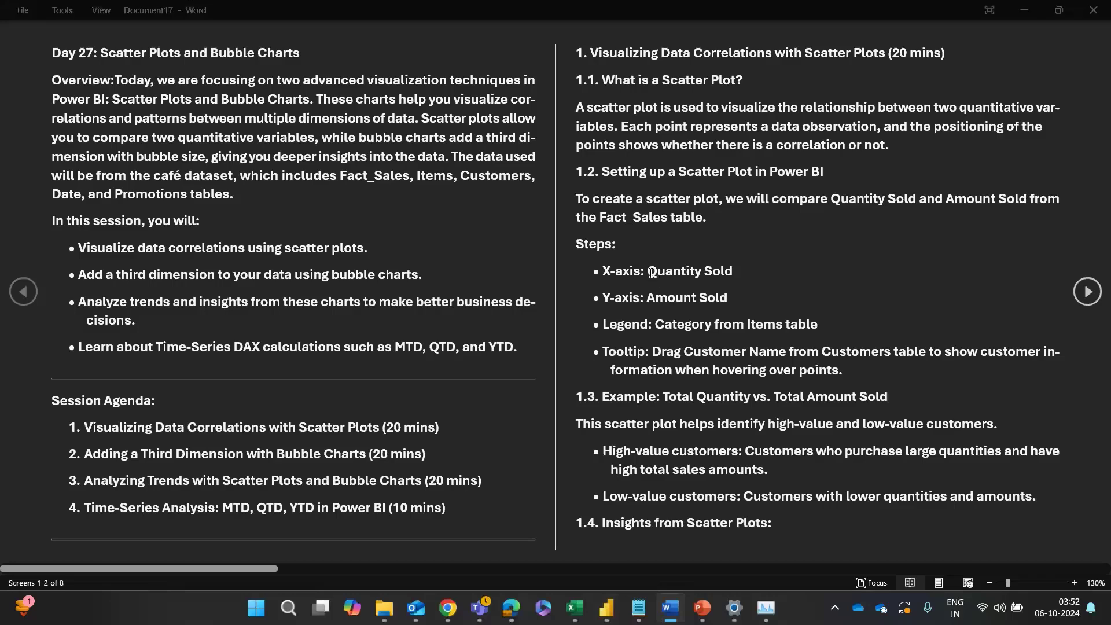
{"action": "key", "text": "alt+Tab"}
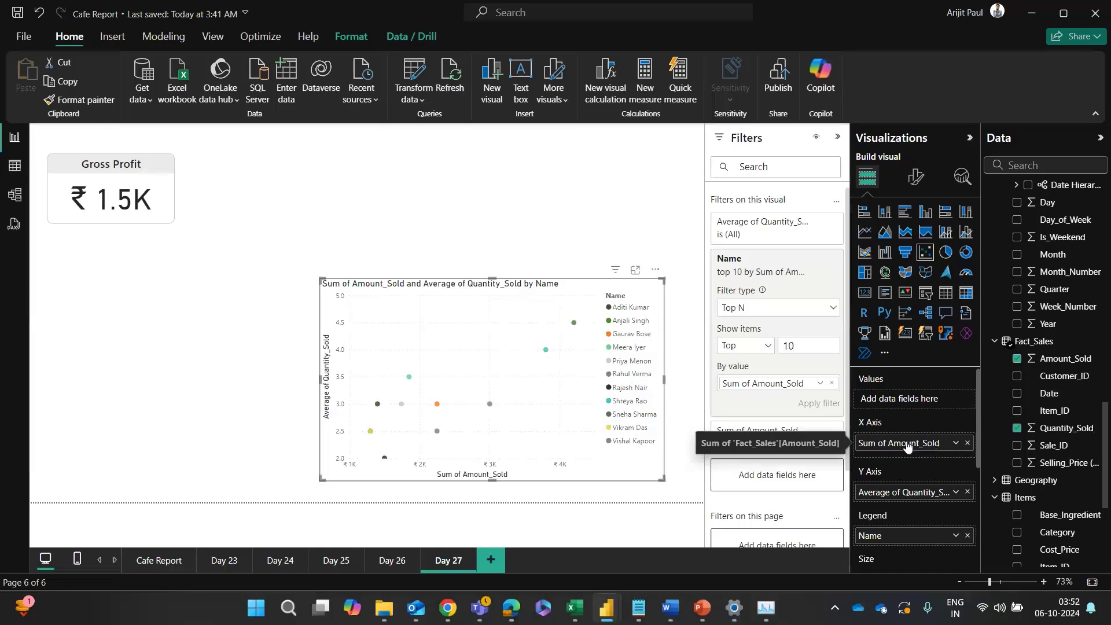
Step: Swap the chart's axes by moving Quantity_Sold to the X Axis and replacing Amount_Sold there with an assignment to the Y Axis
{"action": "left_click_drag", "start_coordinate": [914, 493], "coordinate": [926, 457]}
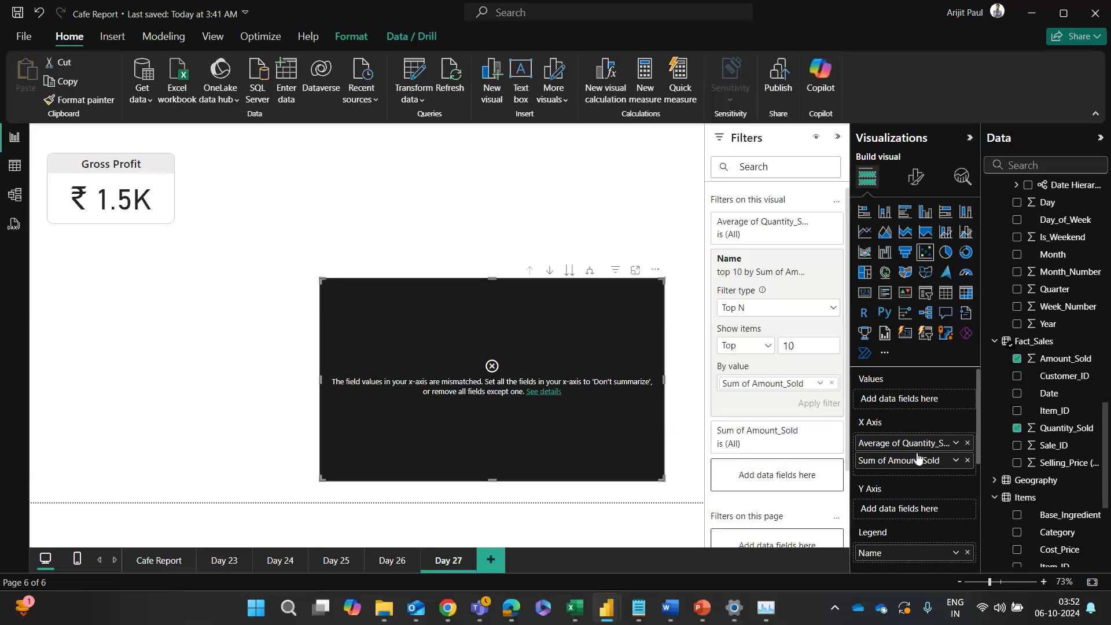
{"action": "key", "text": "alt+Tab"}
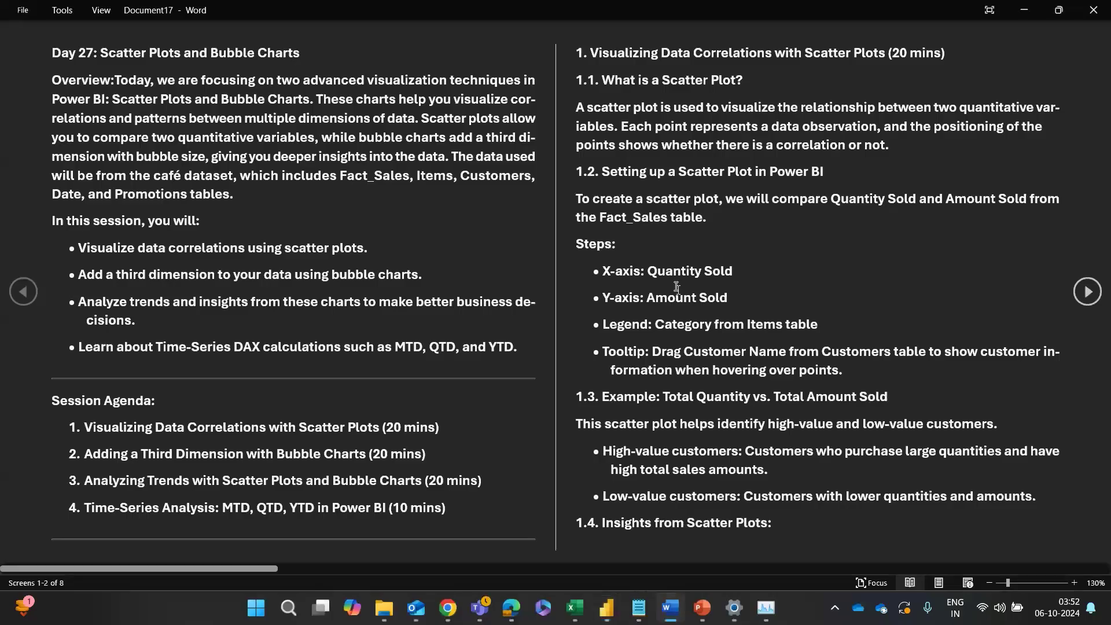
{"action": "key", "text": "alt+Tab"}
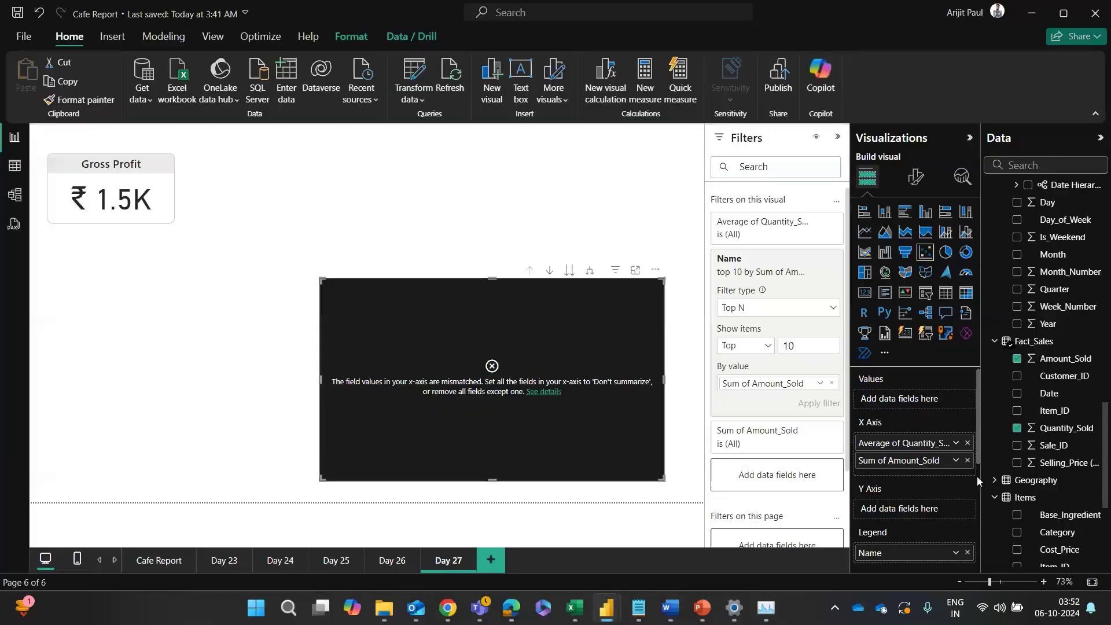
{"action": "left_click", "coordinate": [966, 460]}
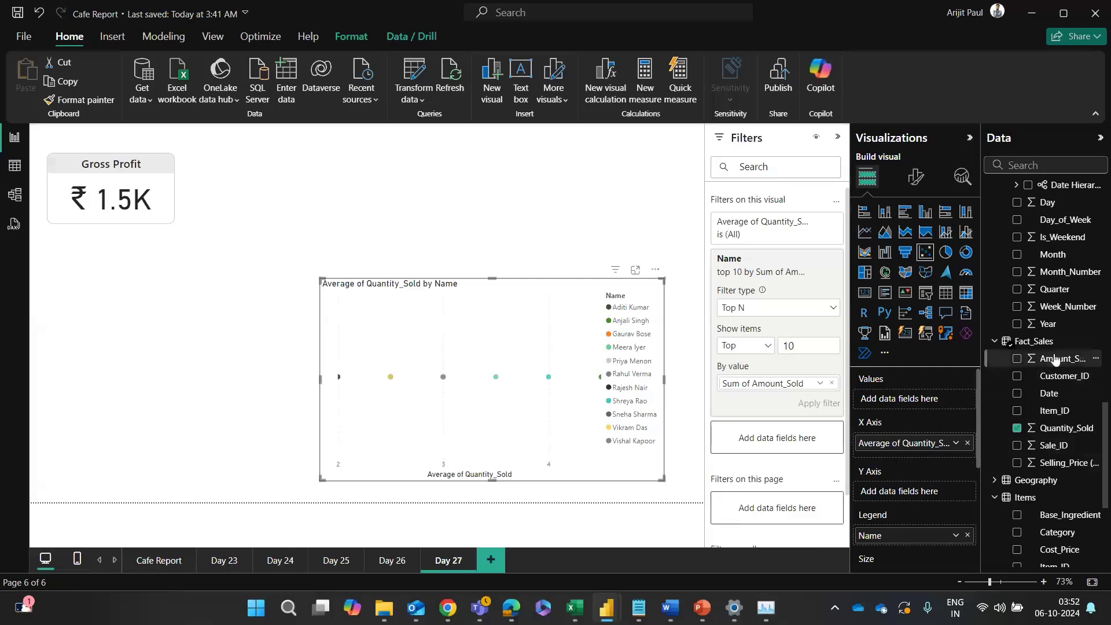
{"action": "left_click_drag", "start_coordinate": [1054, 359], "coordinate": [903, 494]}
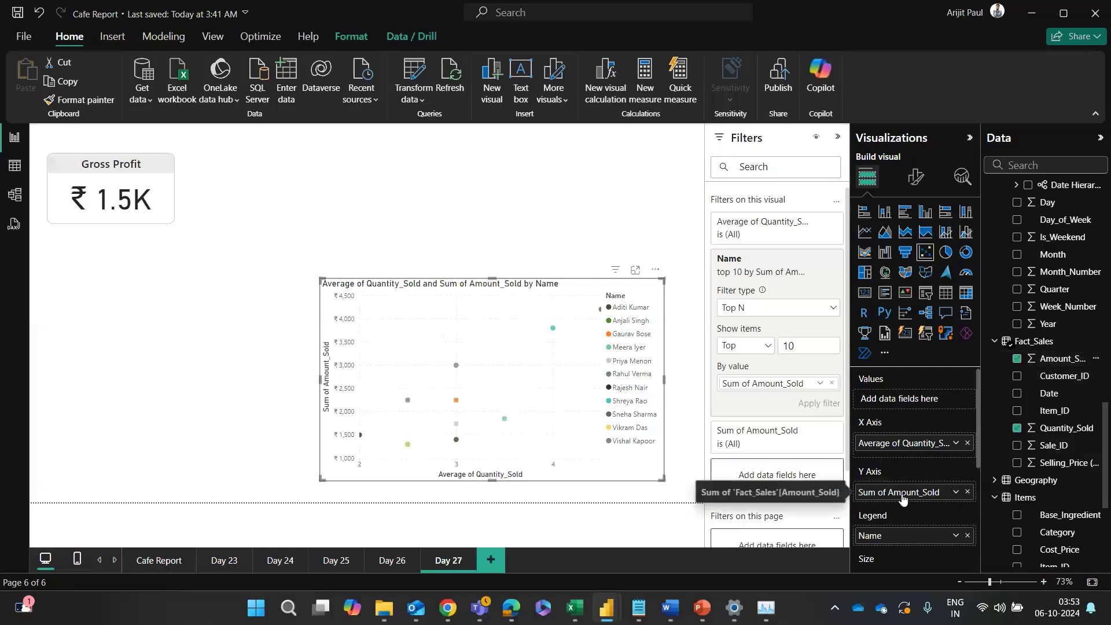
{"action": "left_click", "coordinate": [955, 492]}
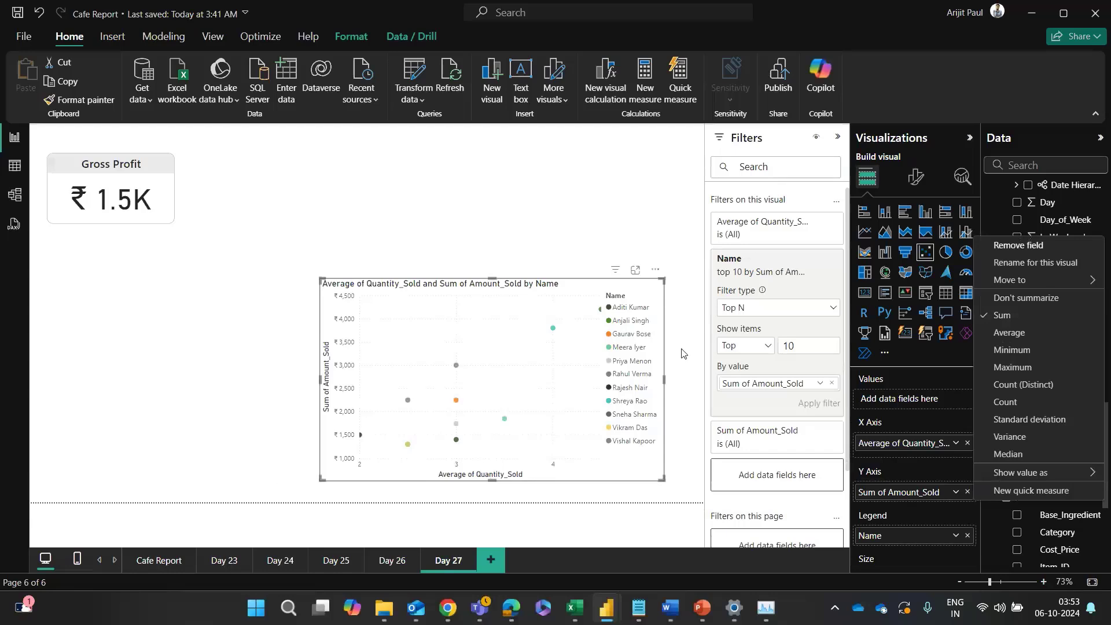
{"action": "left_click", "coordinate": [664, 381]}
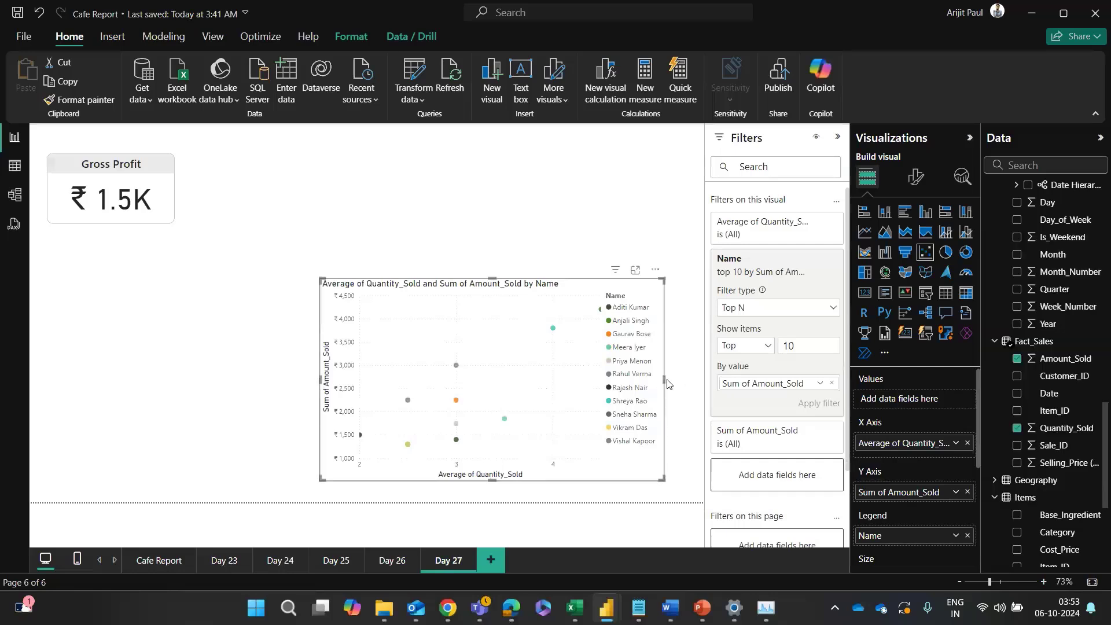
Step: Widen the scatter chart on both sides, and try Sum for Quantity_Sold on the X Axis before setting it back to Average
{"action": "left_click_drag", "start_coordinate": [663, 379], "coordinate": [715, 383]}
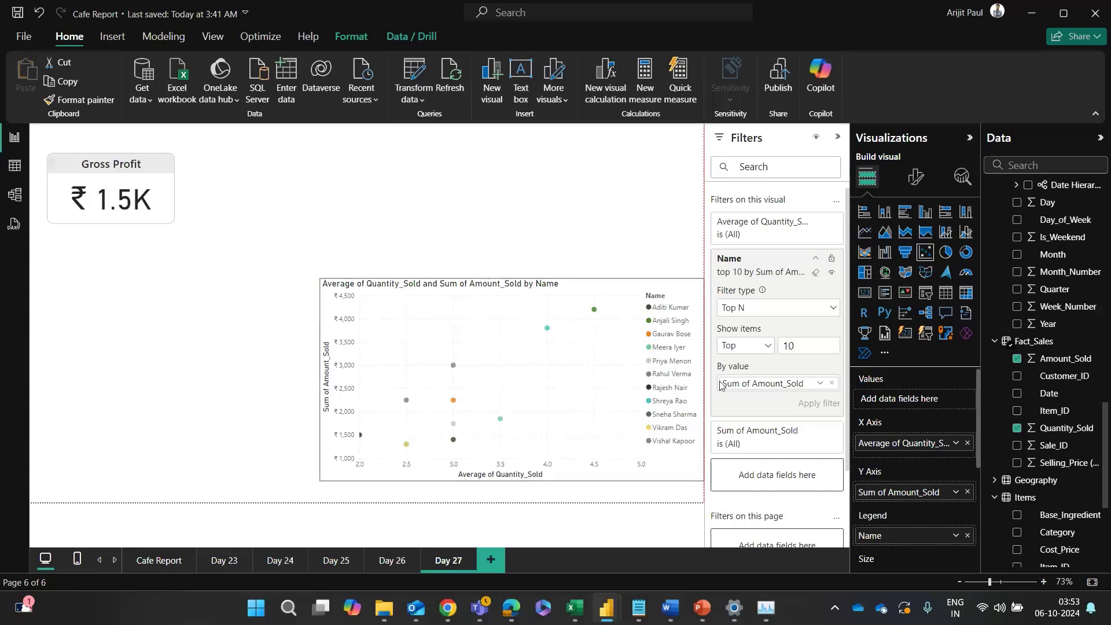
{"action": "right_click", "coordinate": [897, 444]}
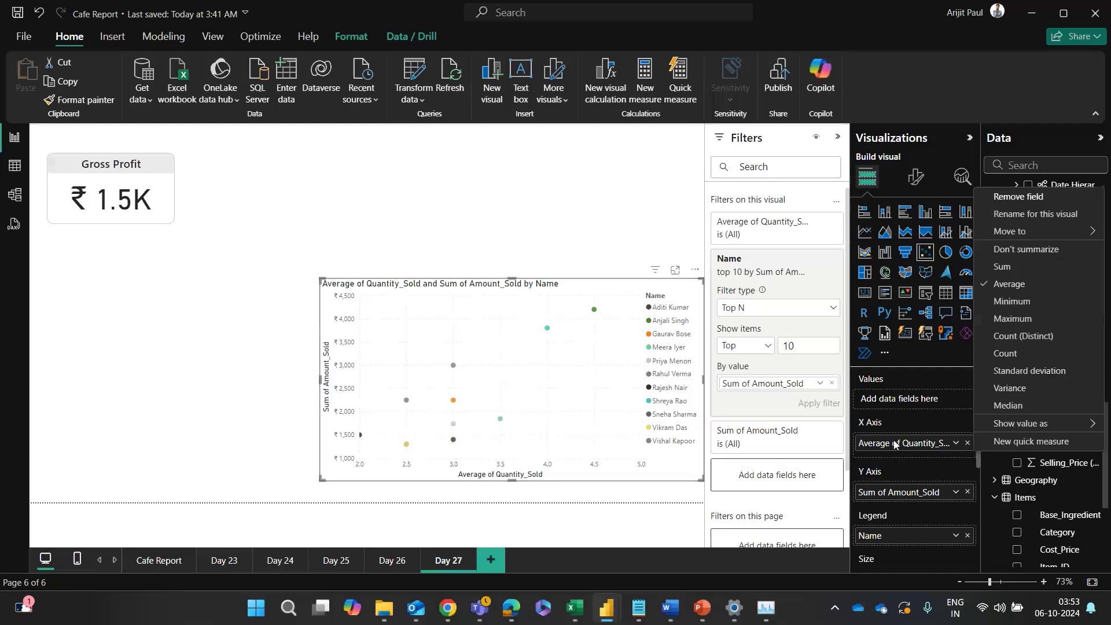
{"action": "left_click", "coordinate": [1024, 268]}
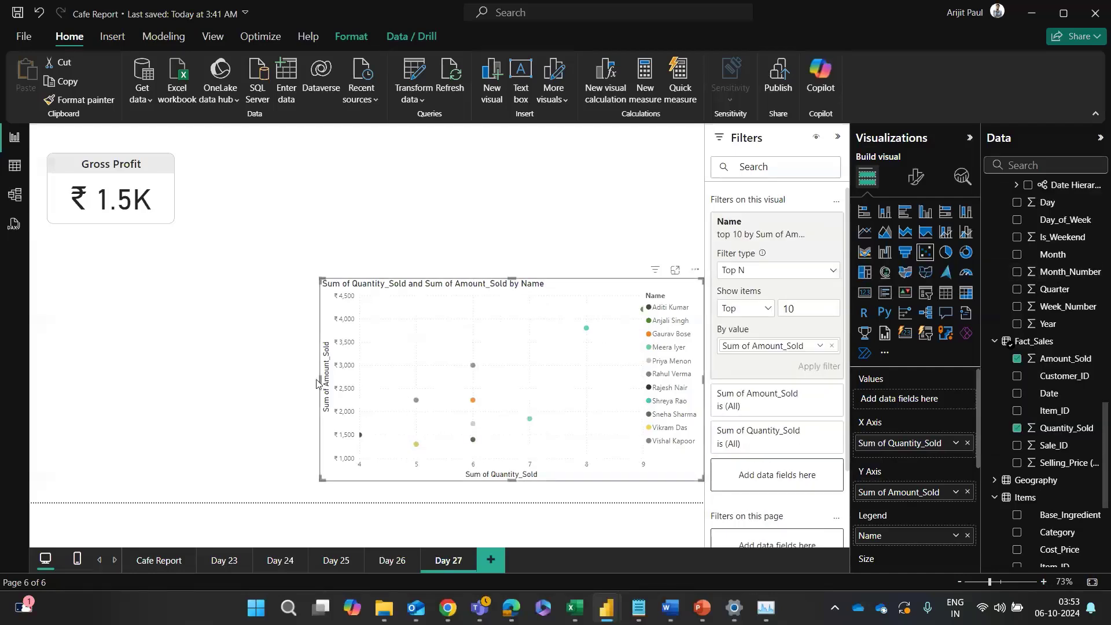
{"action": "left_click_drag", "start_coordinate": [320, 379], "coordinate": [305, 347]}
{"action": "left_click", "coordinate": [955, 442]}
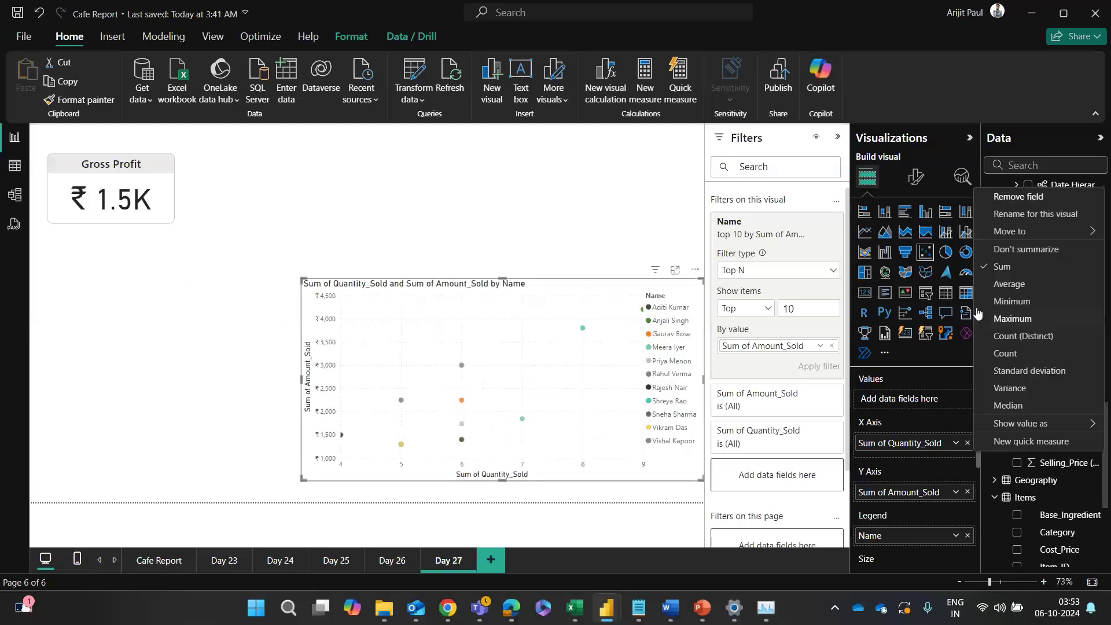
{"action": "left_click", "coordinate": [1006, 284]}
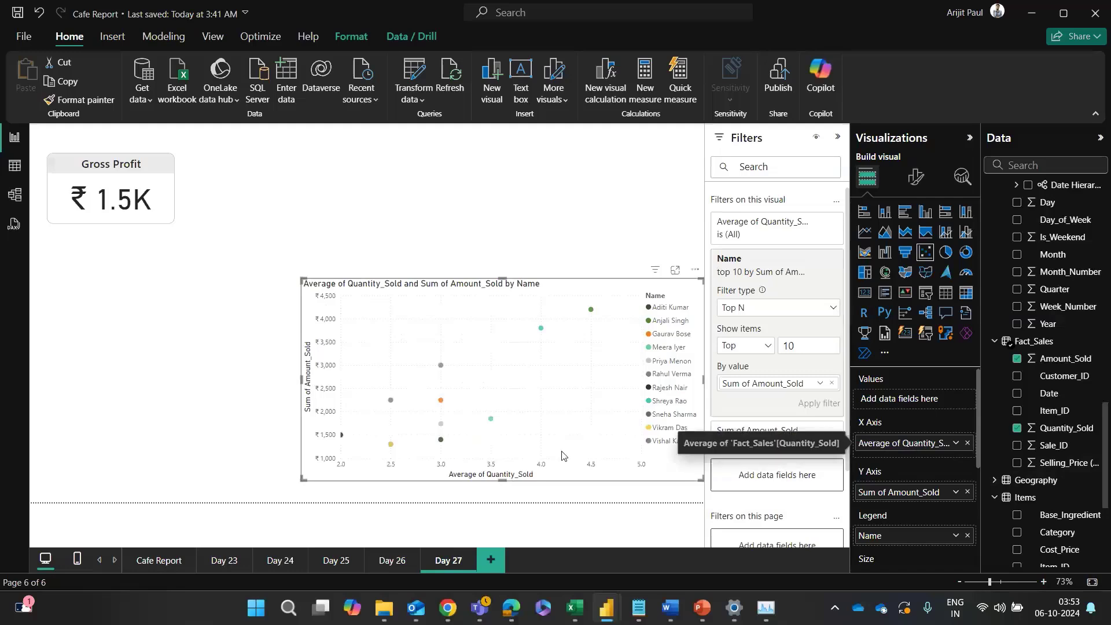
Step: Replace Name with Item_Name from the Items table as the scatter chart's legend field
{"action": "left_click", "coordinate": [966, 535]}
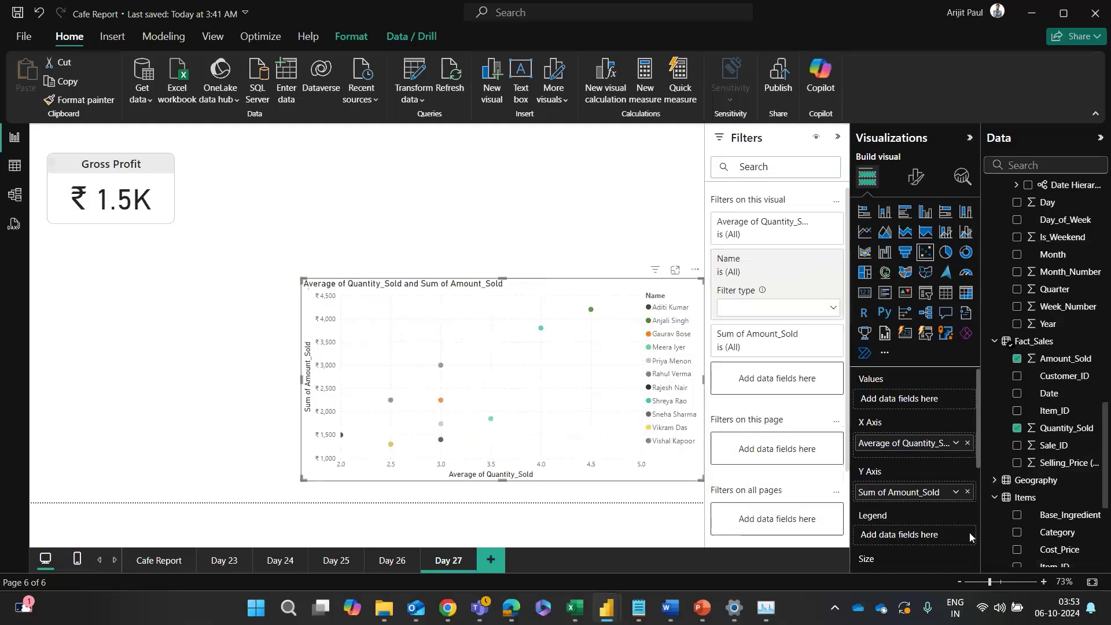
{"action": "scroll", "coordinate": [1053, 382], "scroll_direction": "up", "scroll_amount": 5}
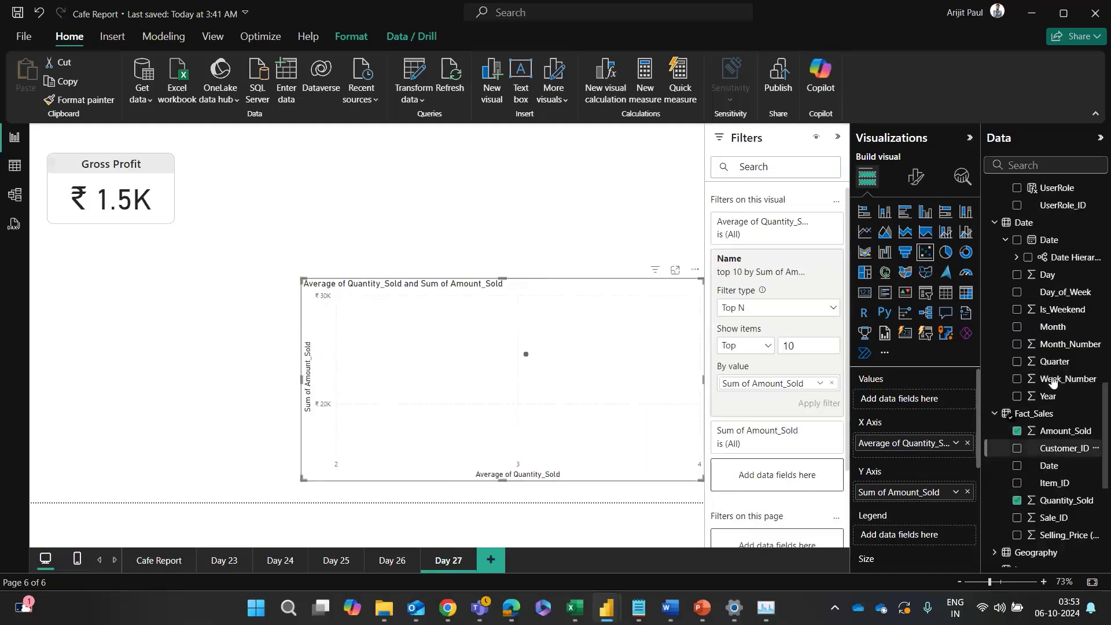
{"action": "scroll", "coordinate": [1053, 382], "scroll_direction": "down", "scroll_amount": 6}
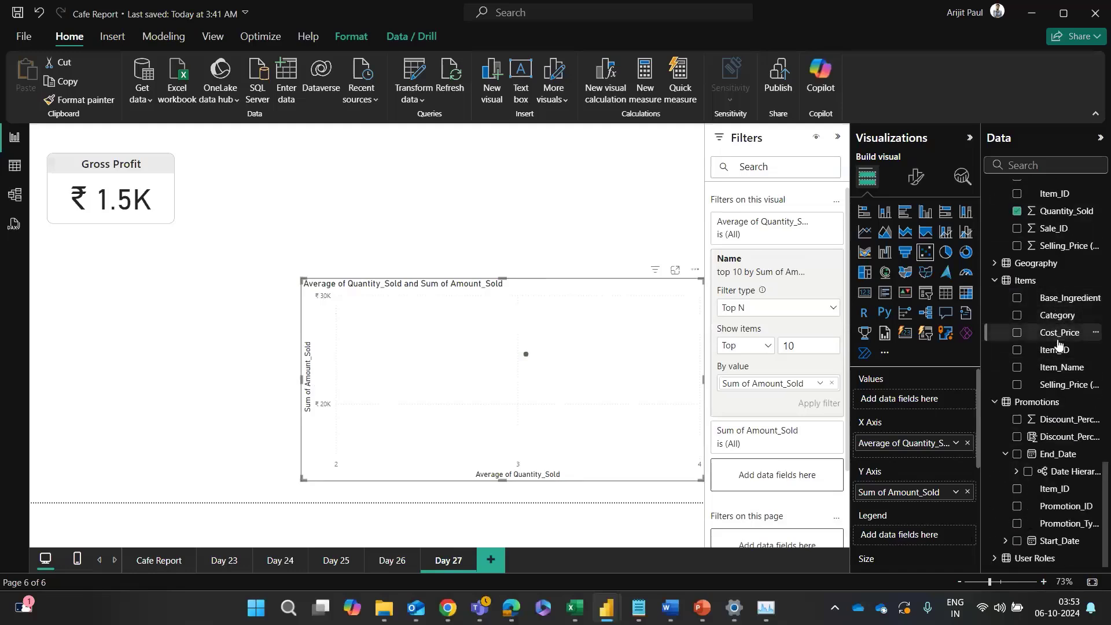
{"action": "left_click_drag", "start_coordinate": [1062, 368], "coordinate": [948, 535]}
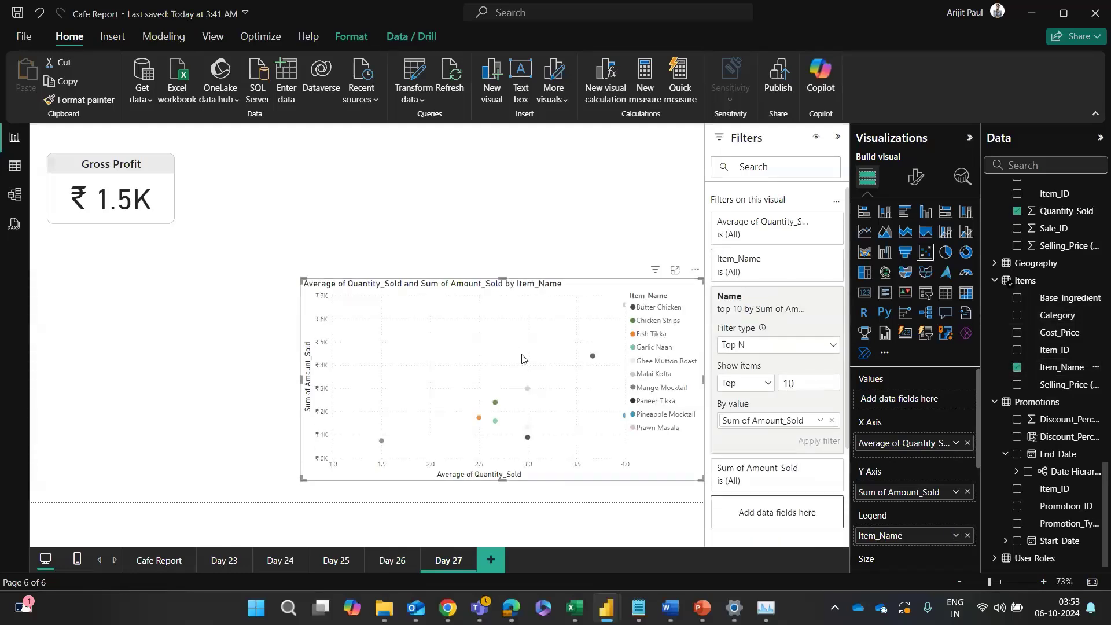
Step: Summarize Amount_Sold on the scatter chart's Y Axis as Average
{"action": "mouse_move", "coordinate": [594, 356]}
{"action": "right_click", "coordinate": [914, 486]}
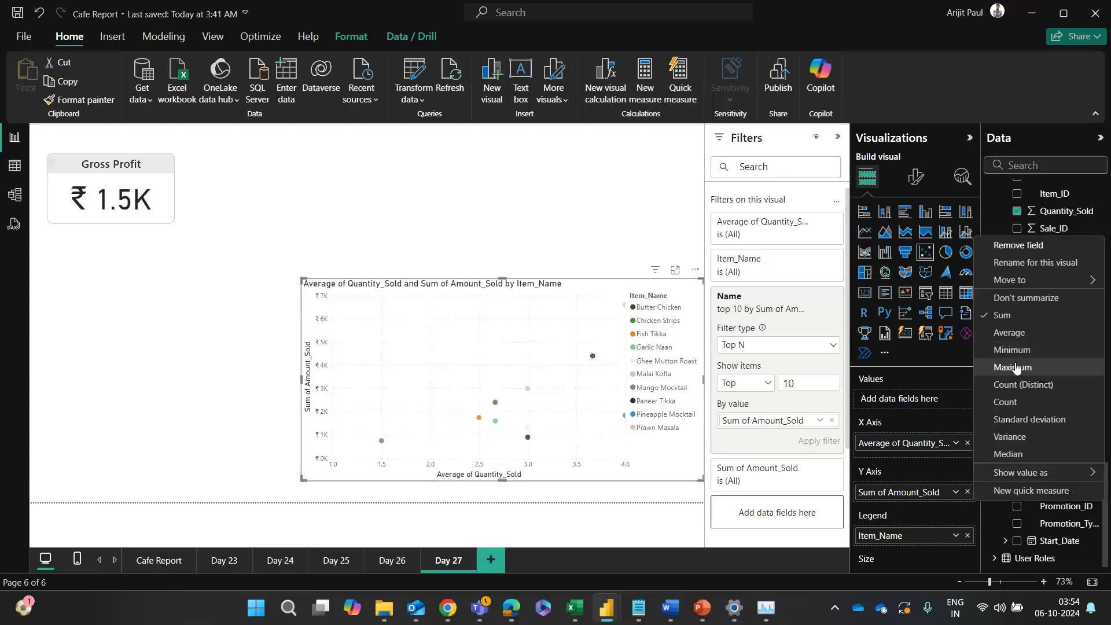
{"action": "left_click", "coordinate": [1027, 333]}
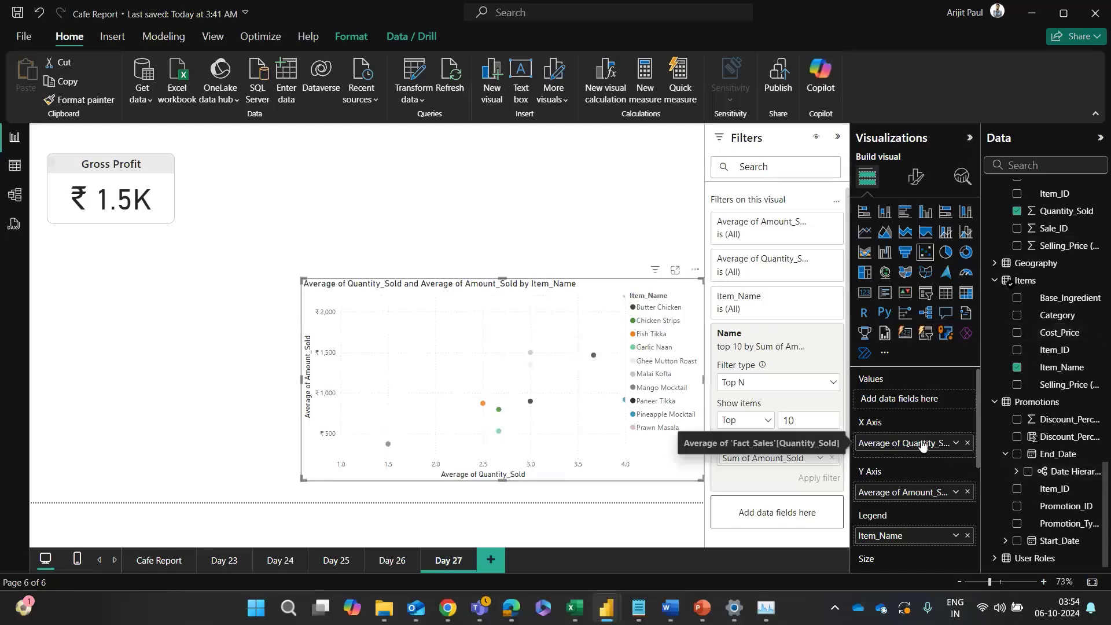
Step: Set the scatter chart's legend position to Top left and return to its field assignments
{"action": "left_click", "coordinate": [915, 176]}
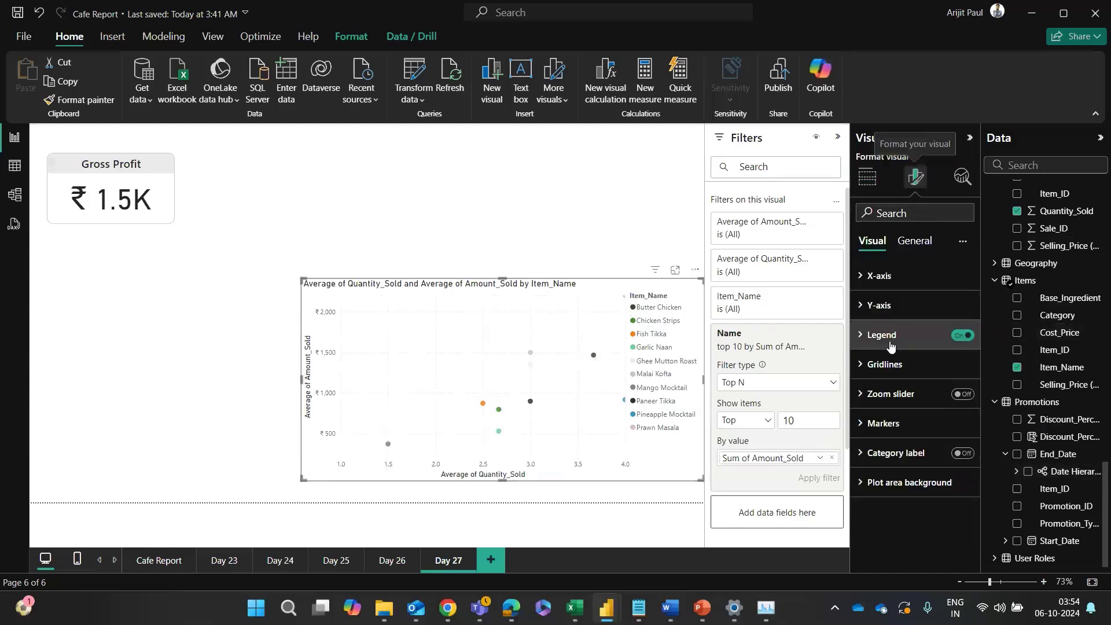
{"action": "left_click", "coordinate": [885, 336]}
{"action": "left_click", "coordinate": [906, 407]}
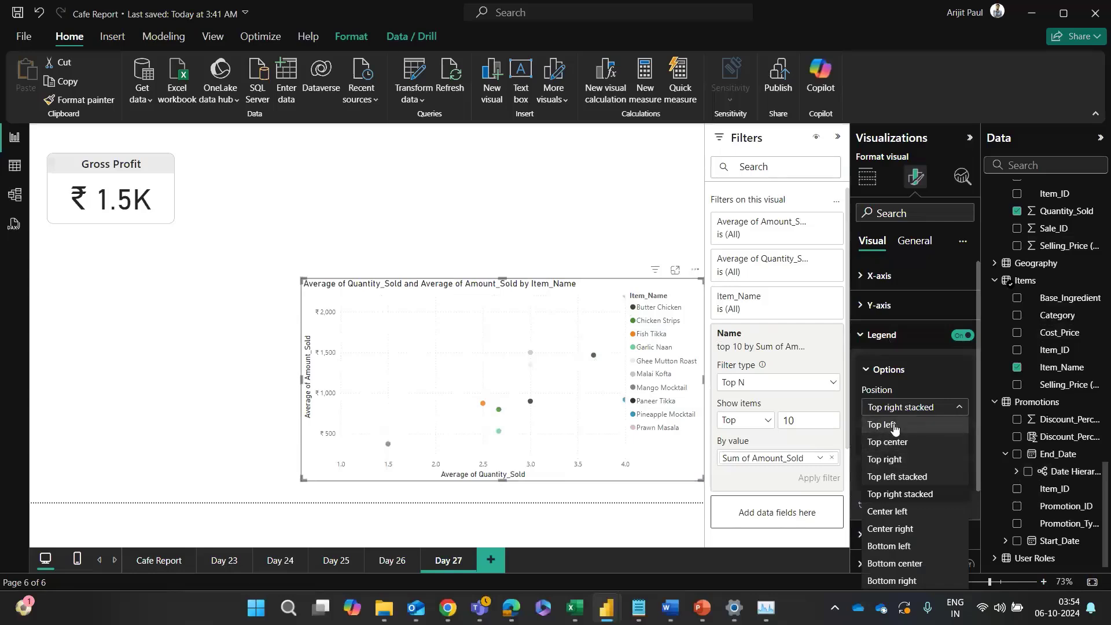
{"action": "left_click", "coordinate": [894, 426]}
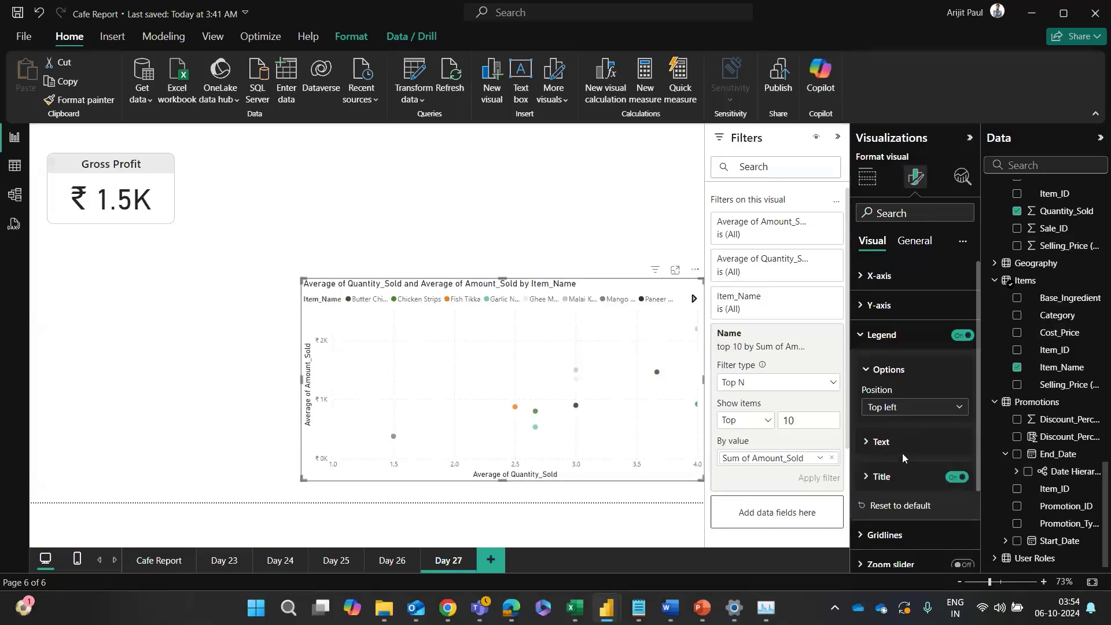
{"action": "left_click", "coordinate": [880, 337]}
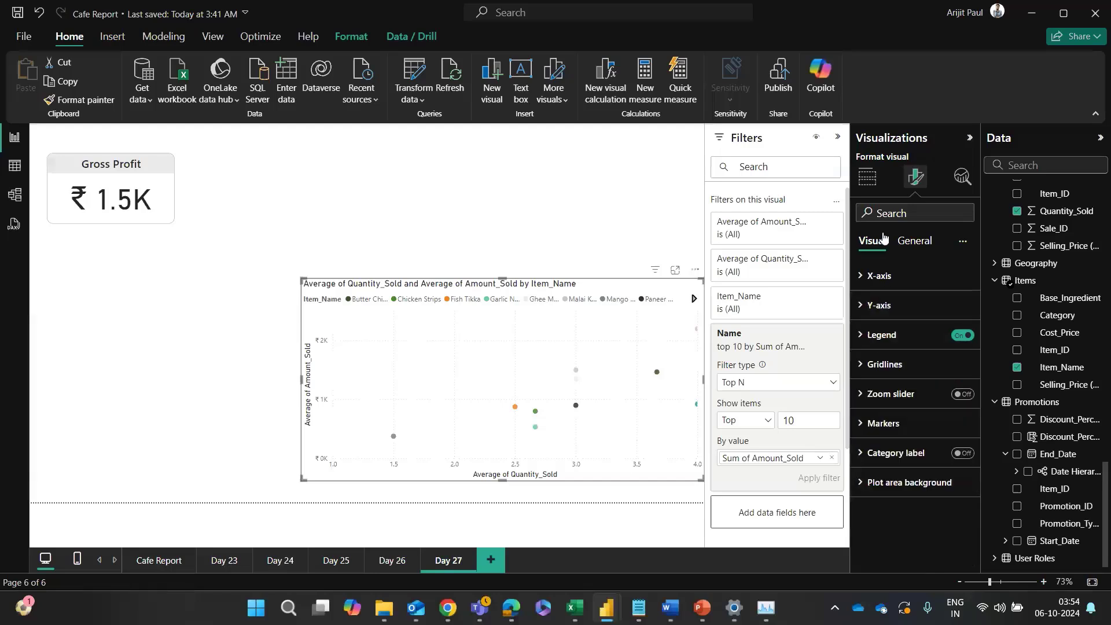
{"action": "left_click", "coordinate": [914, 240]}
{"action": "left_click", "coordinate": [871, 241]}
{"action": "left_click", "coordinate": [867, 176]}
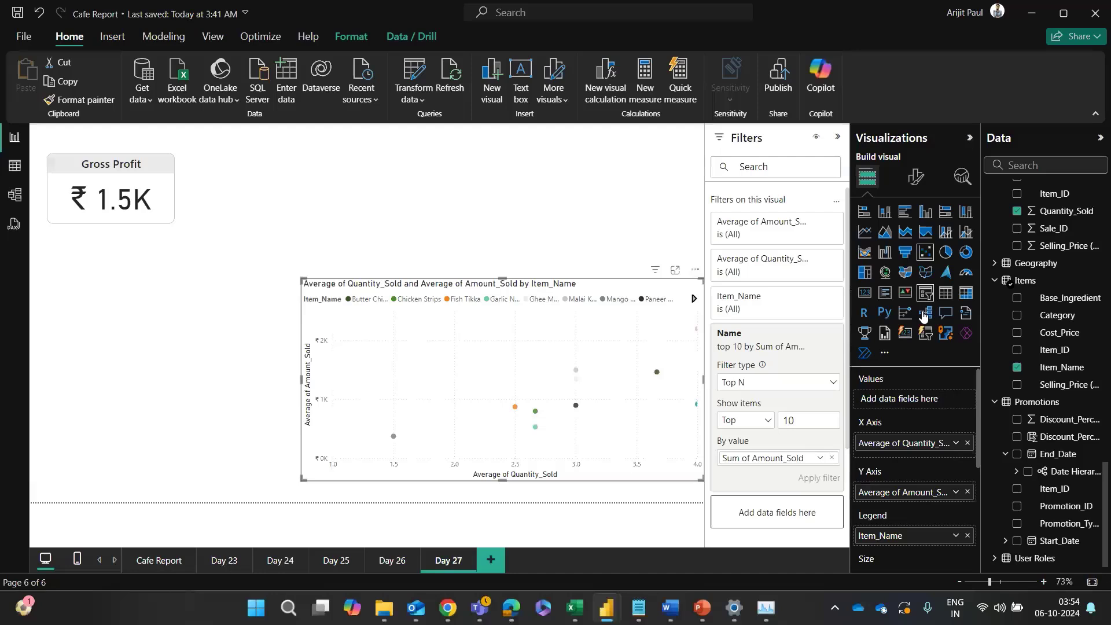
Step: Clear the scatter chart's X Axis and Y Axis fields and assign Amount_Sold to the X Axis
{"action": "left_click", "coordinate": [966, 442]}
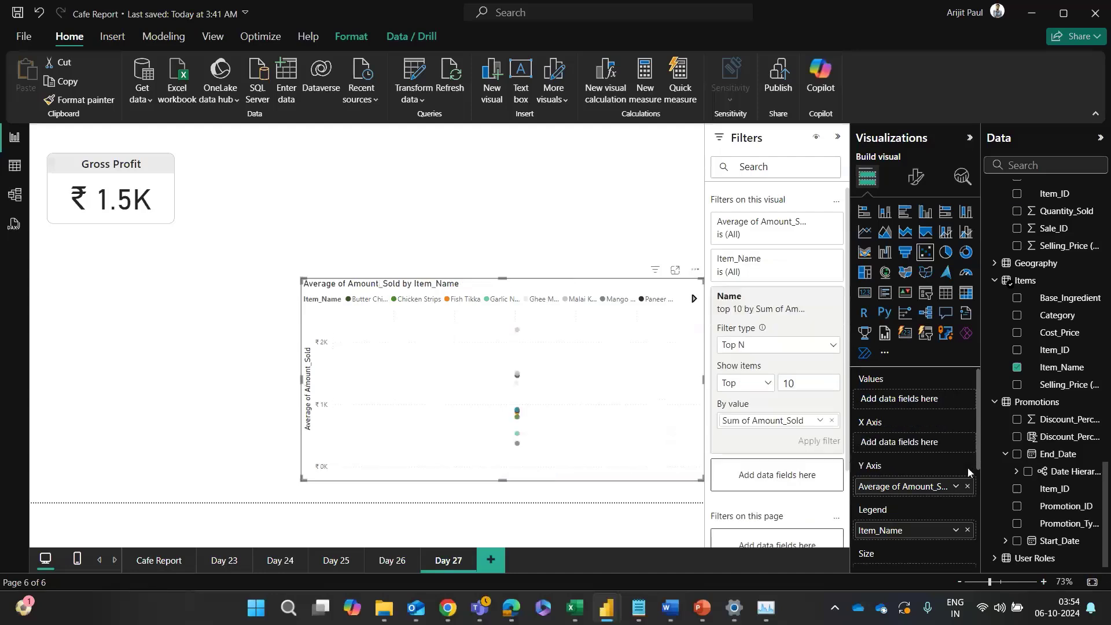
{"action": "left_click", "coordinate": [966, 485]}
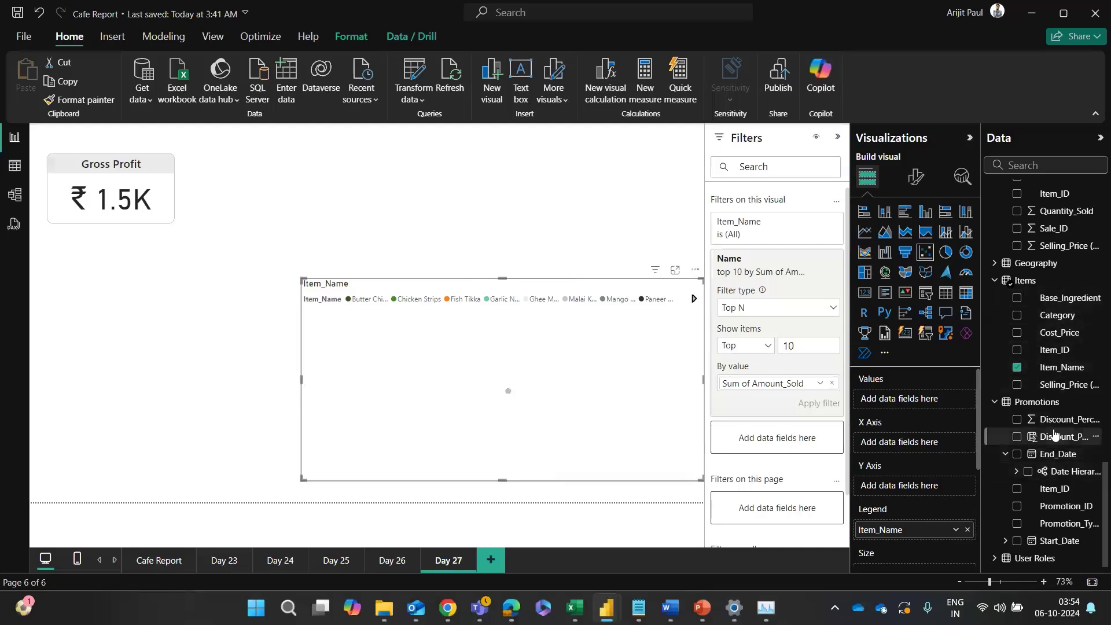
{"action": "scroll", "coordinate": [1065, 336], "scroll_direction": "up", "scroll_amount": 5}
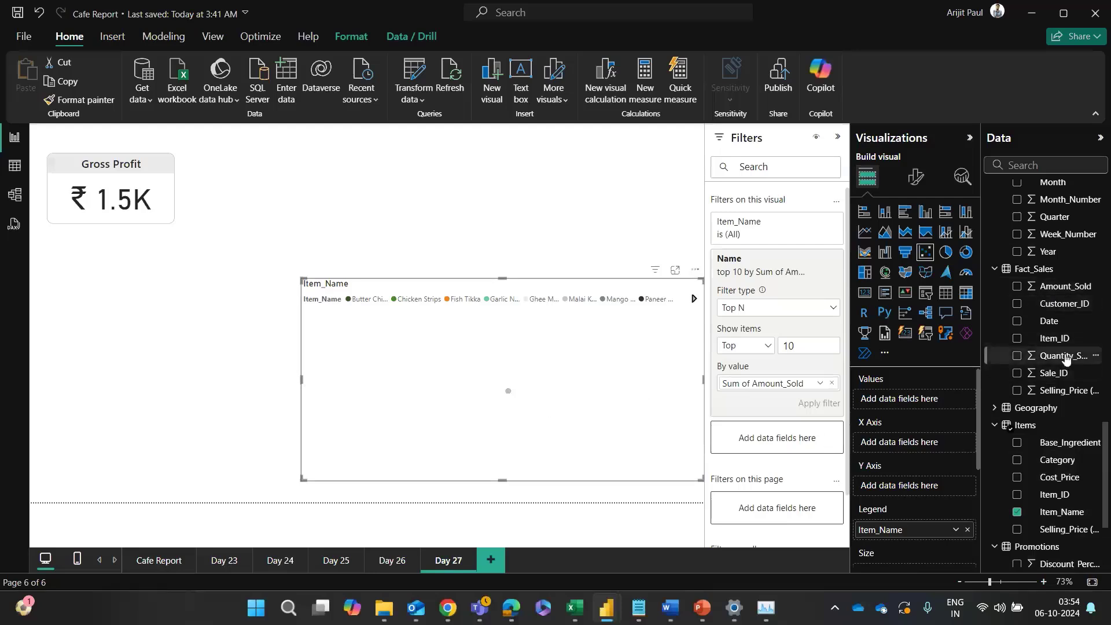
{"action": "left_click_drag", "start_coordinate": [1058, 295], "coordinate": [922, 449]}
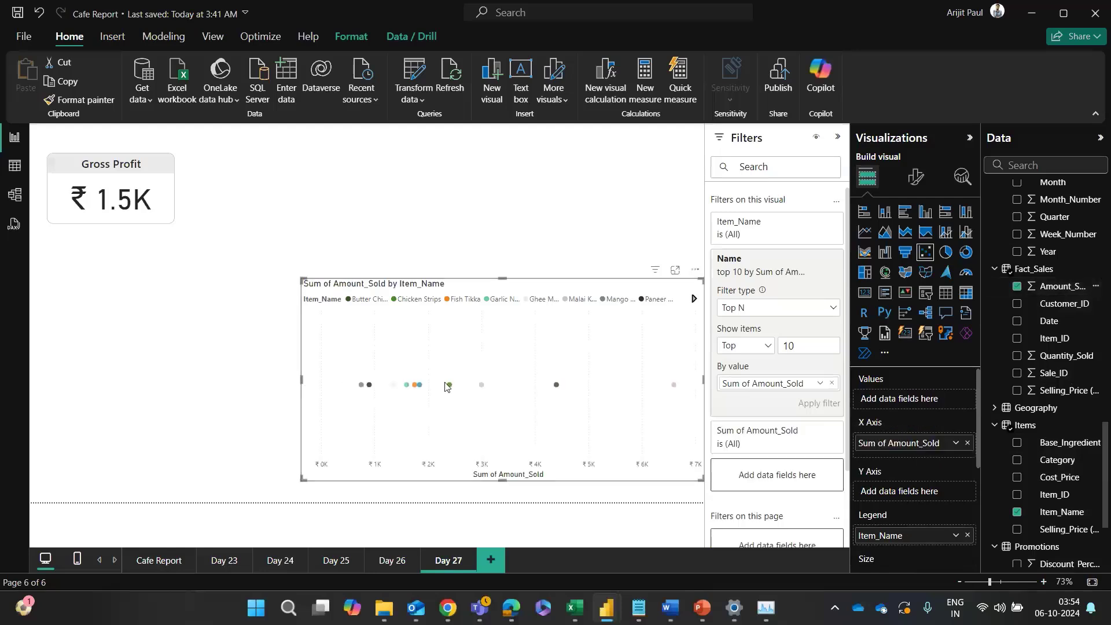
Step: Move the scatter chart closer to the middle of the page and assign Quantity_Sold to its Y Axis, summarized as Average
{"action": "left_click_drag", "start_coordinate": [665, 286], "coordinate": [620, 289]}
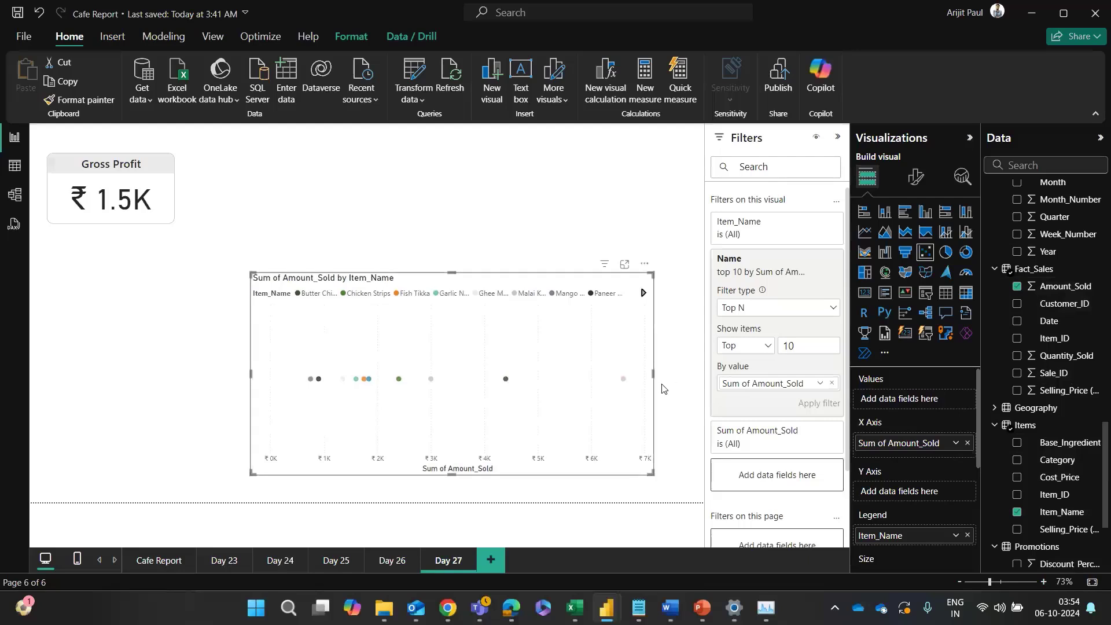
{"action": "left_click_drag", "start_coordinate": [655, 375], "coordinate": [656, 373]}
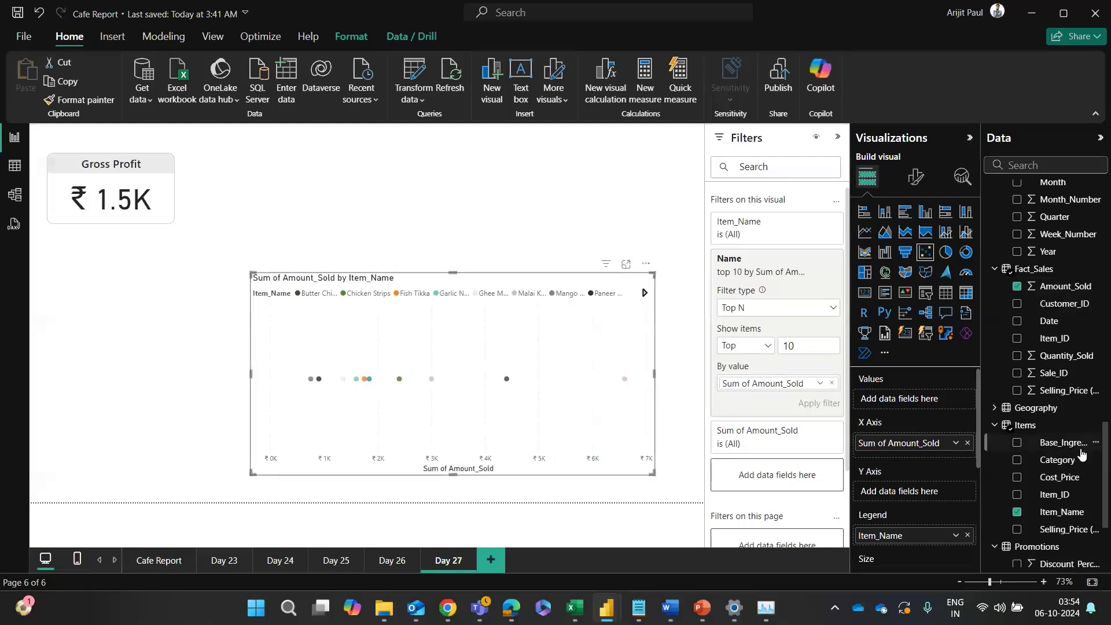
{"action": "left_click_drag", "start_coordinate": [1061, 356], "coordinate": [895, 492]}
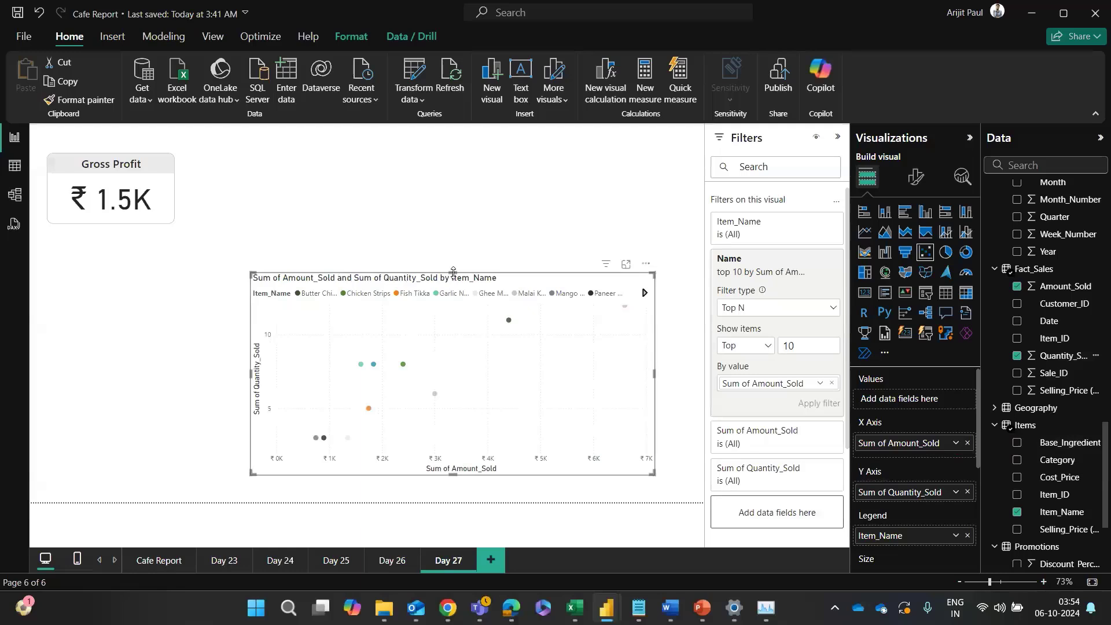
{"action": "left_click", "coordinate": [955, 492]}
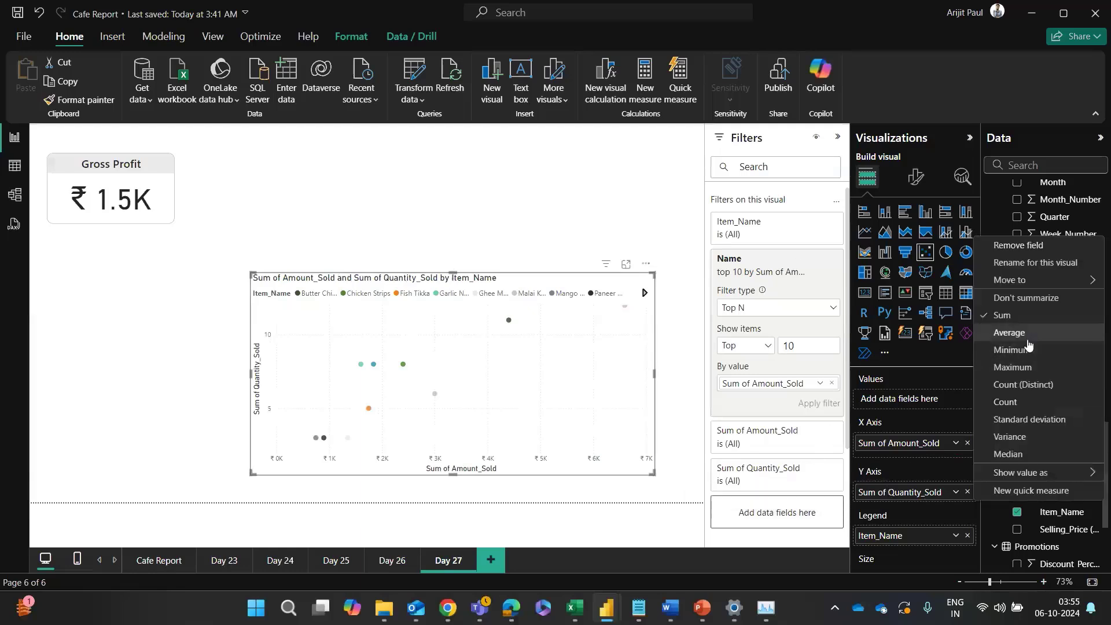
{"action": "left_click", "coordinate": [1027, 341]}
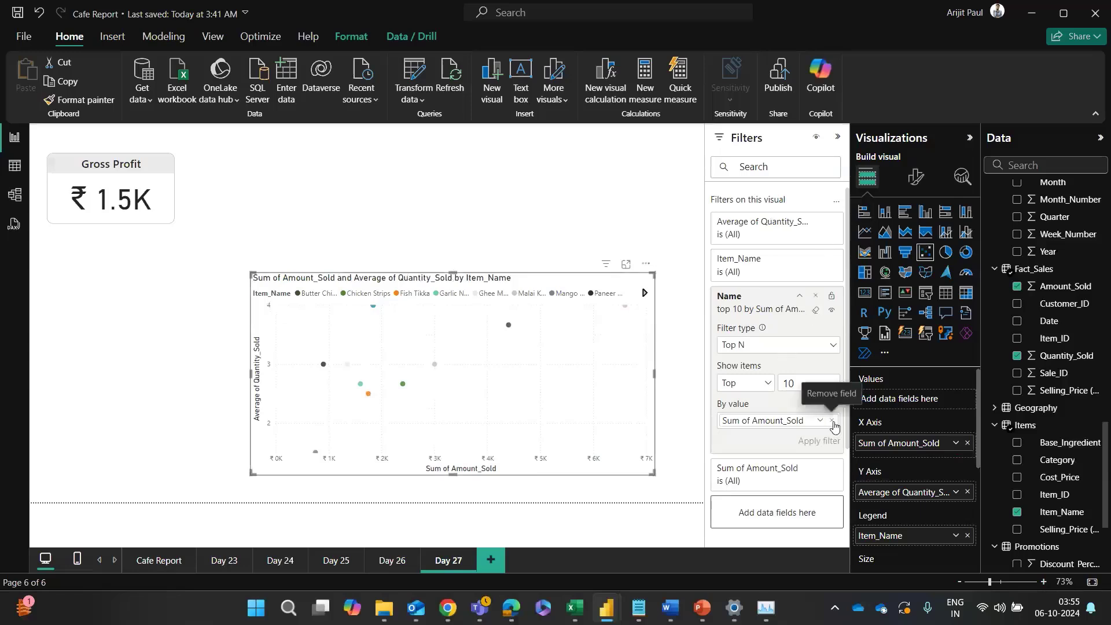
Step: Remove the Name filter from the visual and apply a Top N filter on Item_Name showing the top 5 by Sum of Amount_Sold
{"action": "left_click", "coordinate": [815, 296]}
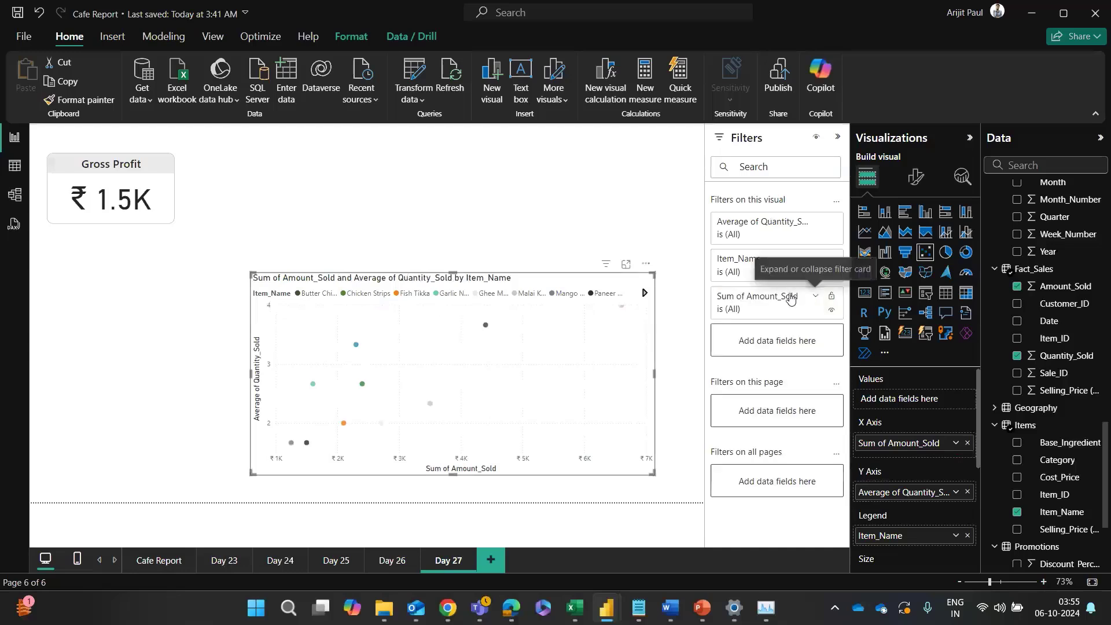
{"action": "left_click", "coordinate": [763, 258]}
{"action": "left_click", "coordinate": [779, 307]}
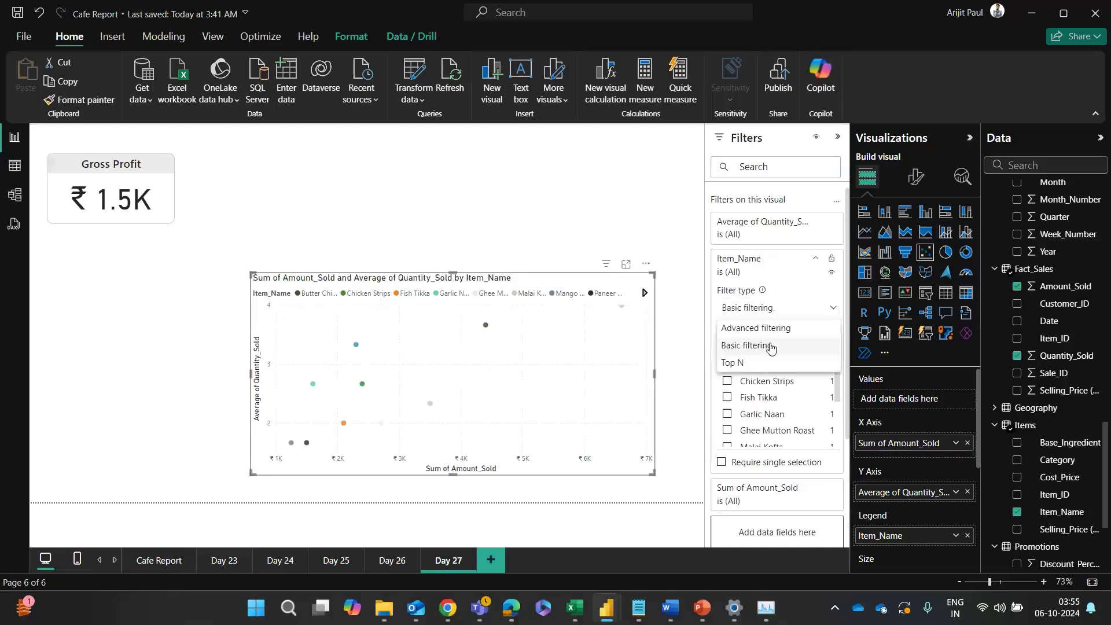
{"action": "left_click", "coordinate": [733, 363]}
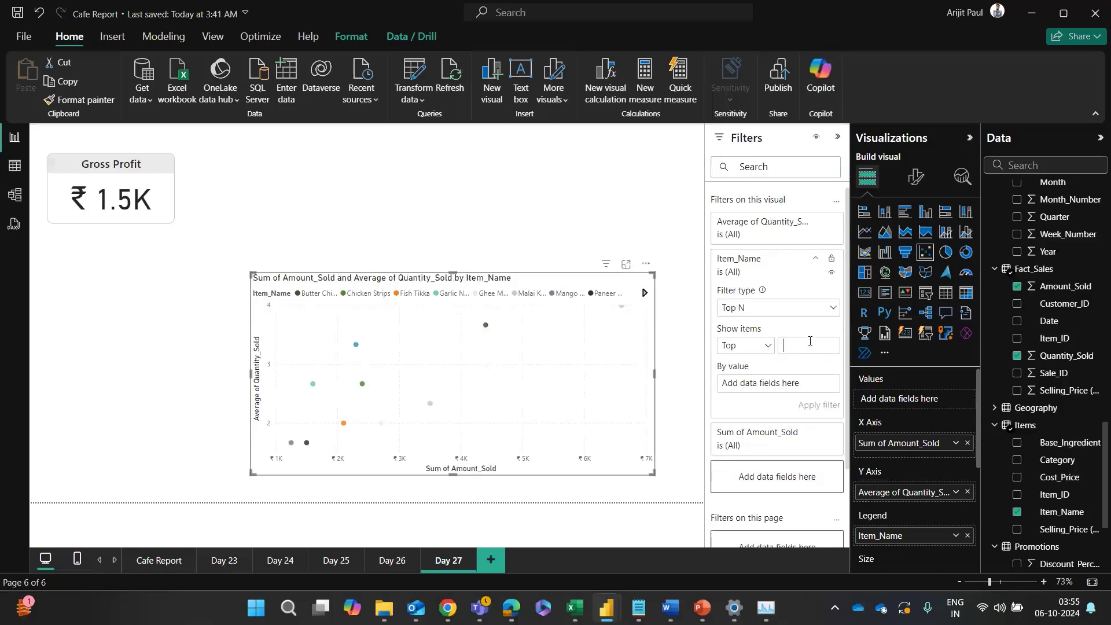
{"action": "type", "text": "5"}
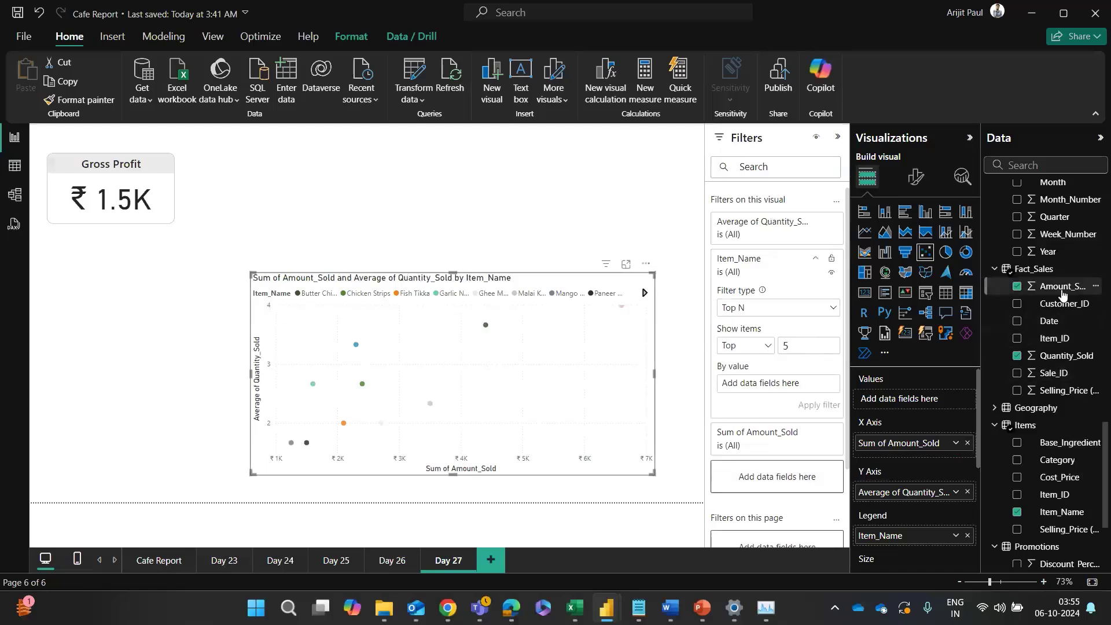
{"action": "left_click_drag", "start_coordinate": [1062, 287], "coordinate": [764, 383]}
{"action": "left_click", "coordinate": [817, 404]}
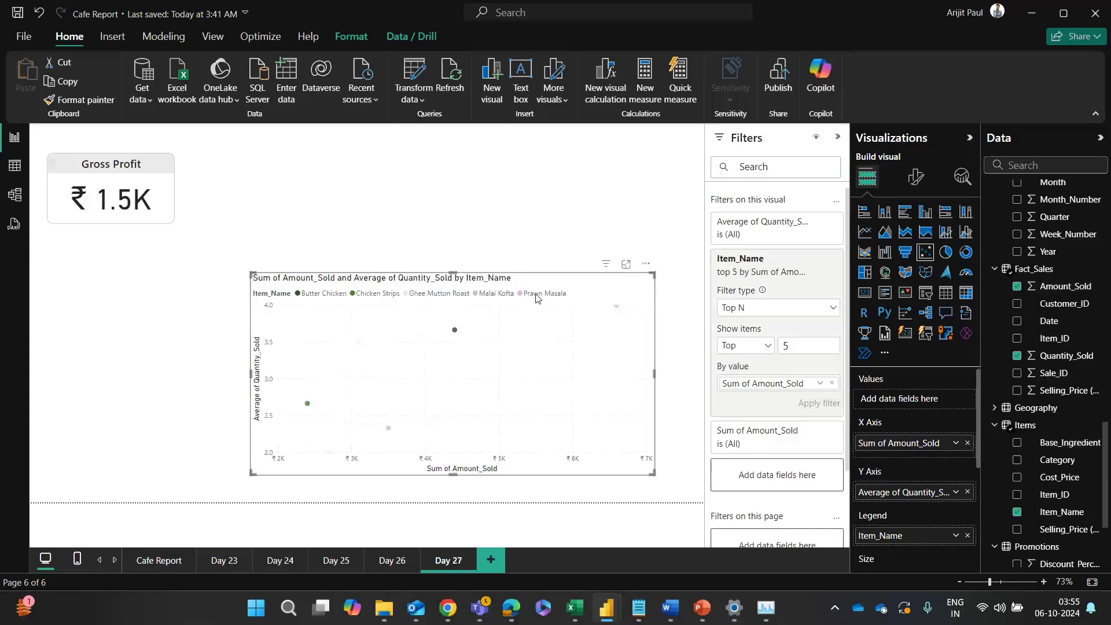
Step: Examine the item scatter chart in focus mode, return to the report page, and switch to the notes in Word
{"action": "left_click", "coordinate": [625, 264]}
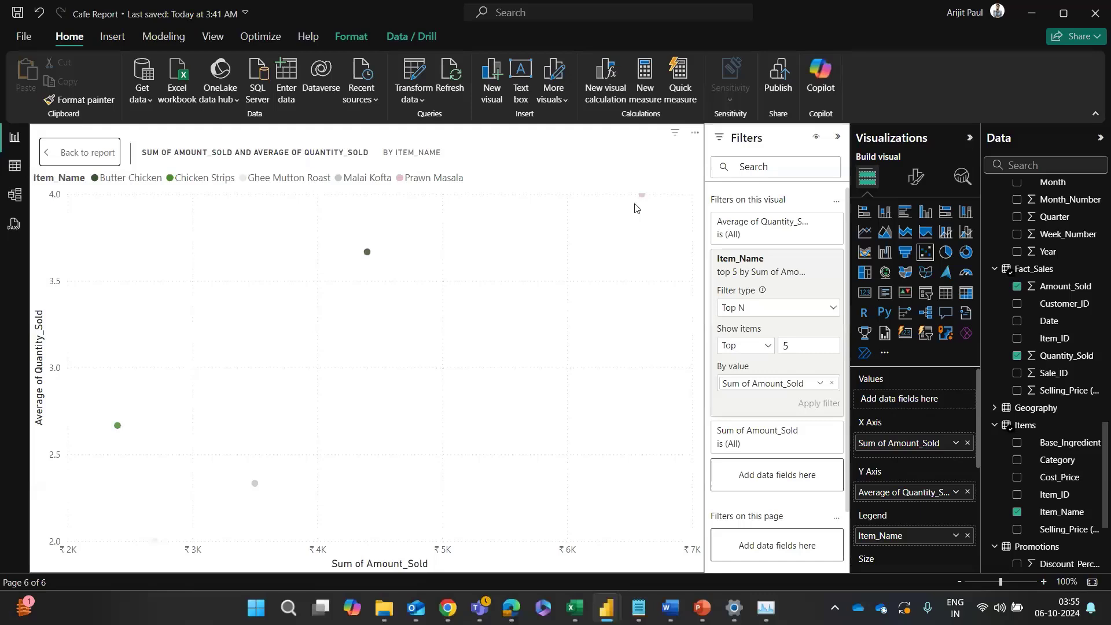
{"action": "left_click", "coordinate": [60, 157]}
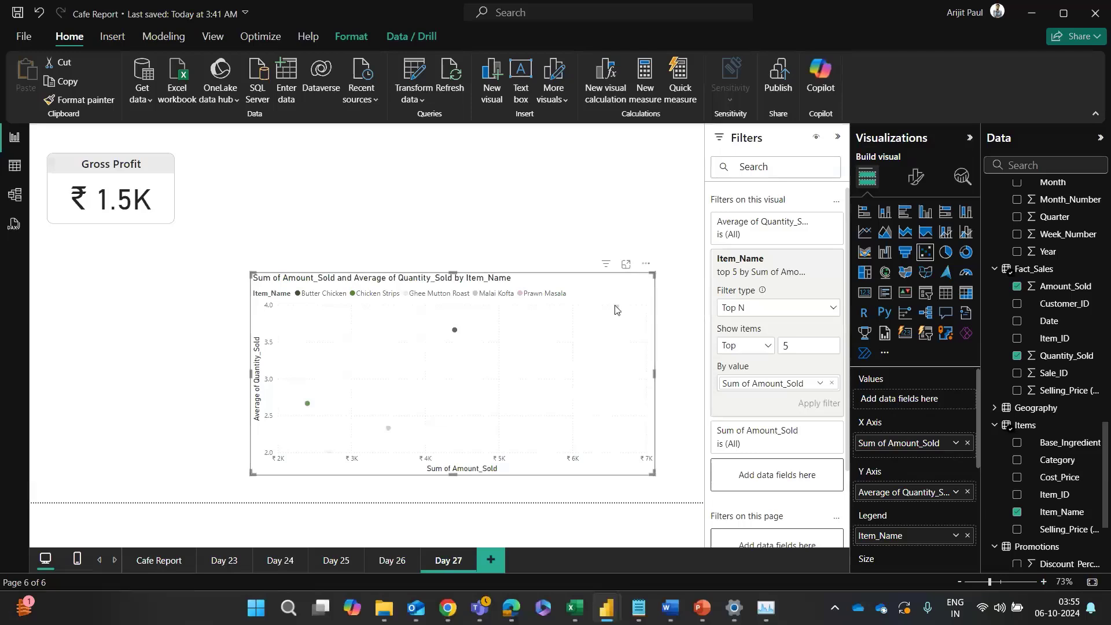
{"action": "mouse_move", "coordinate": [615, 310]}
{"action": "left_click", "coordinate": [463, 257]}
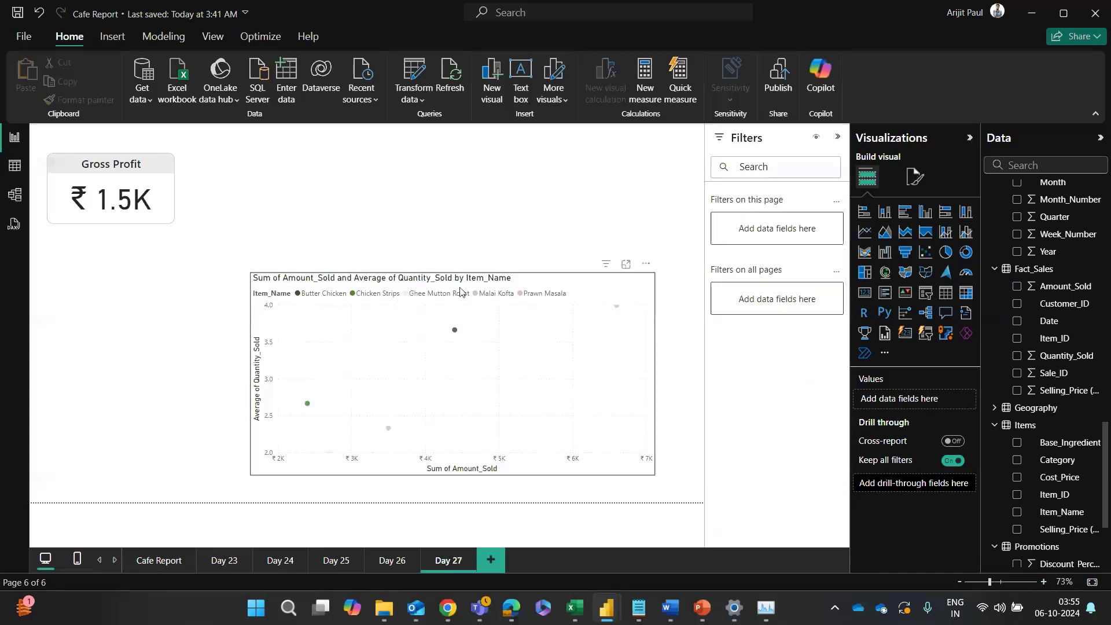
{"action": "left_click", "coordinate": [629, 467]}
{"action": "key", "text": "alt+Tab"}
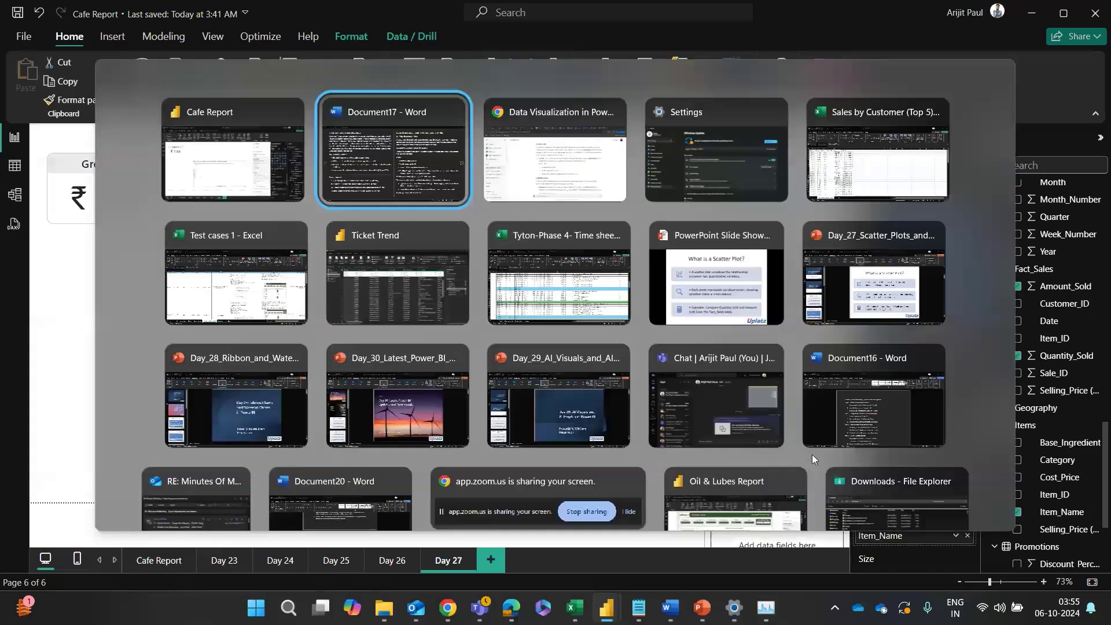
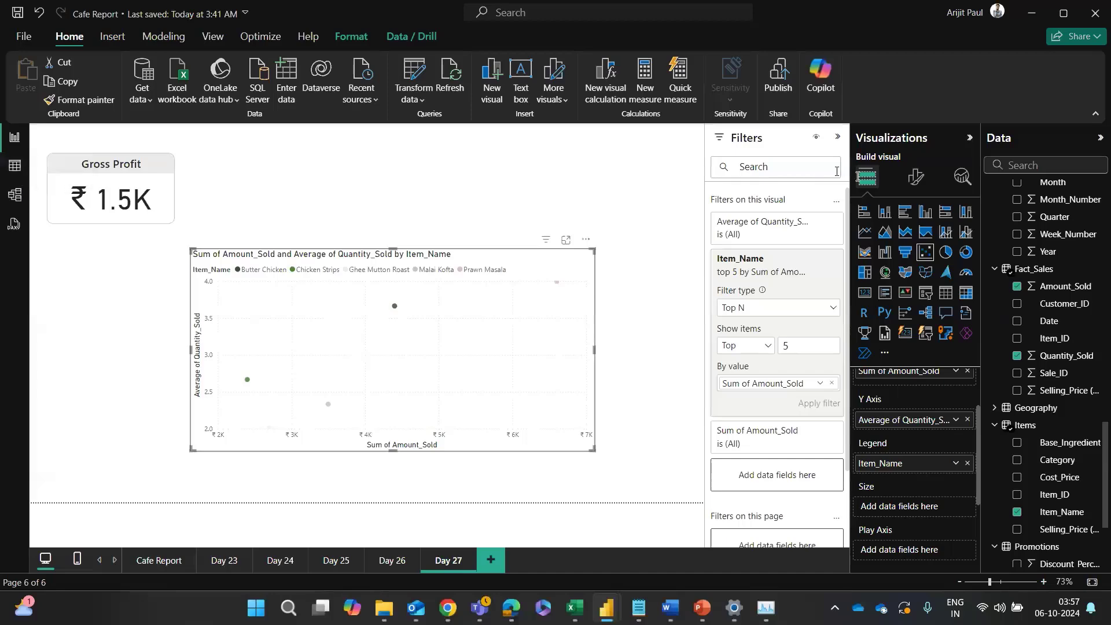
Step: Search the data fields for "average" to check the existing measures in the Measure Table, and clear the search
{"action": "scroll", "coordinate": [1034, 214], "scroll_direction": "up", "scroll_amount": 10}
{"action": "left_click", "coordinate": [1041, 188]}
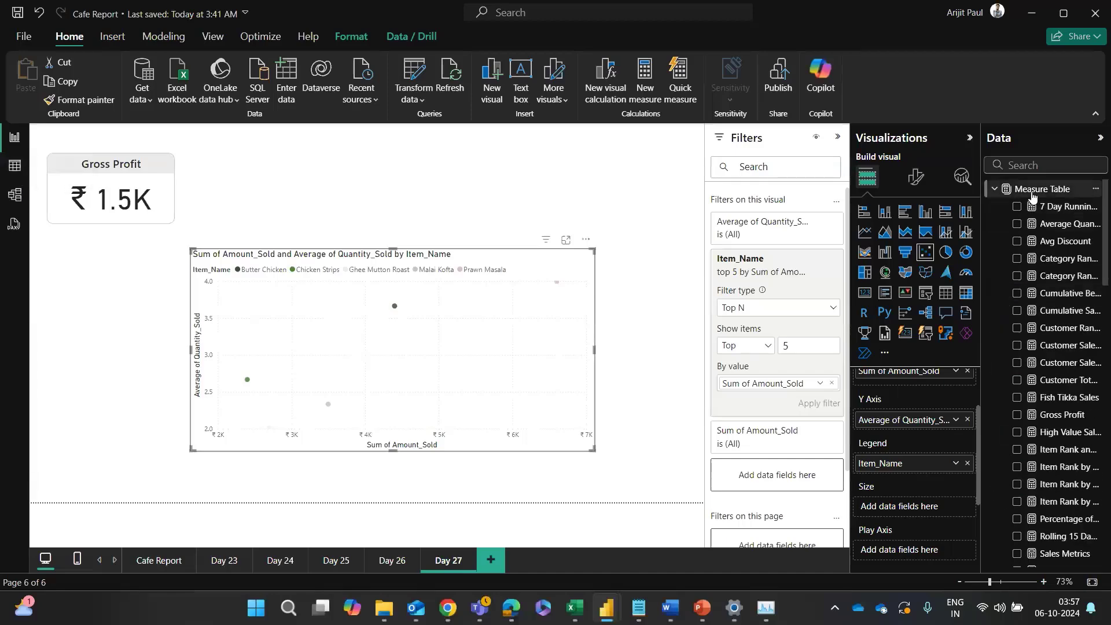
{"action": "left_click", "coordinate": [1036, 165]}
{"action": "type", "text": "average"}
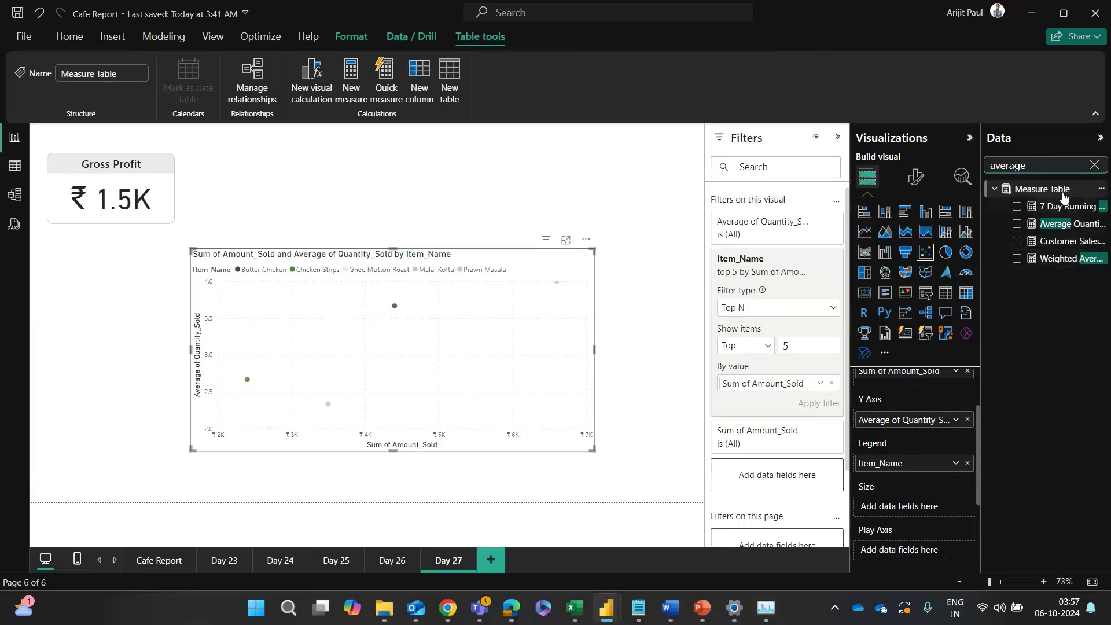
{"action": "left_click", "coordinate": [1093, 166]}
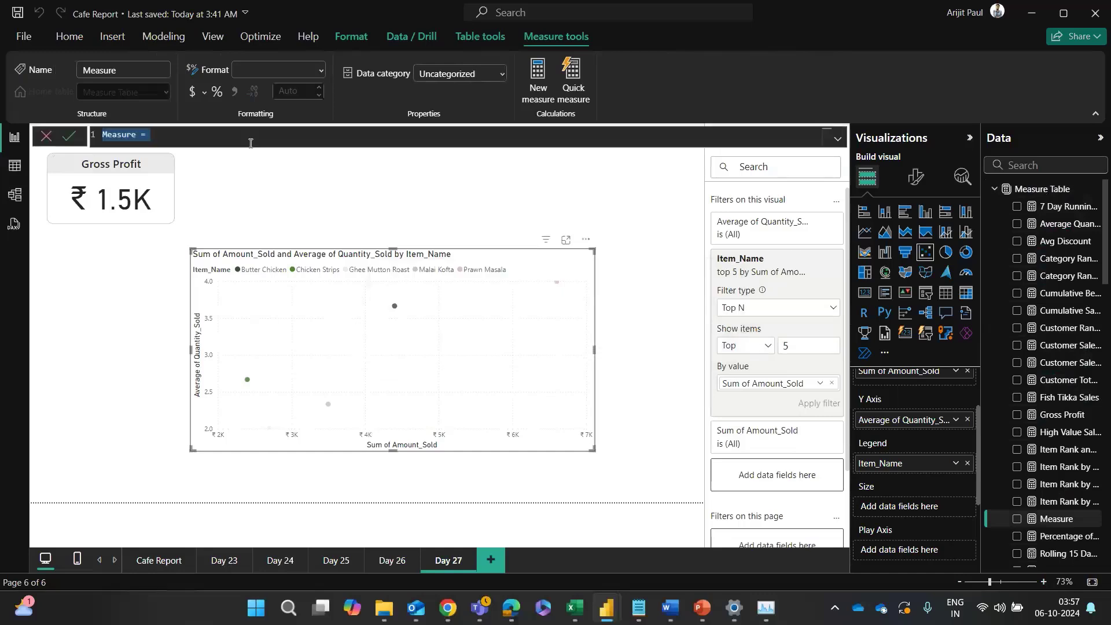
Step: Try to define the new measure as Avg Discount = AVERAGE(Promotions[Discount_Percentage])
{"action": "type", "text": "codeAvg Discount = AVERAGE(Promotions[Discount_Percentage])"}
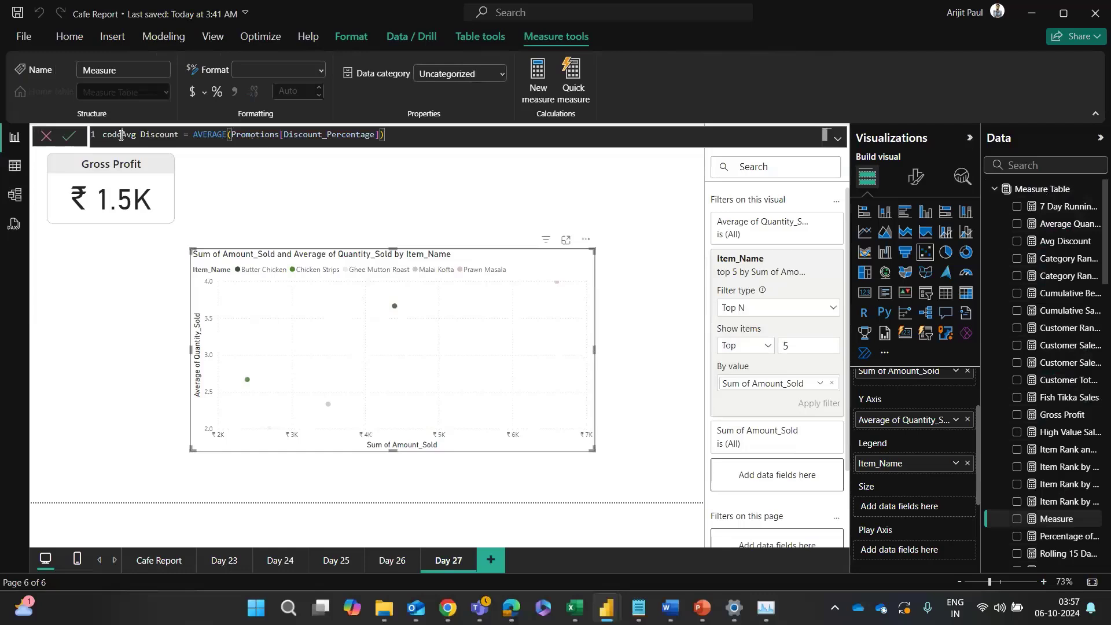
{"action": "left_click", "coordinate": [122, 135]}
{"action": "key", "text": "BackSpace"}
{"action": "key", "text": "BackSpace"}
{"action": "key", "text": "BackSpace"}
{"action": "key", "text": "BackSpace"}
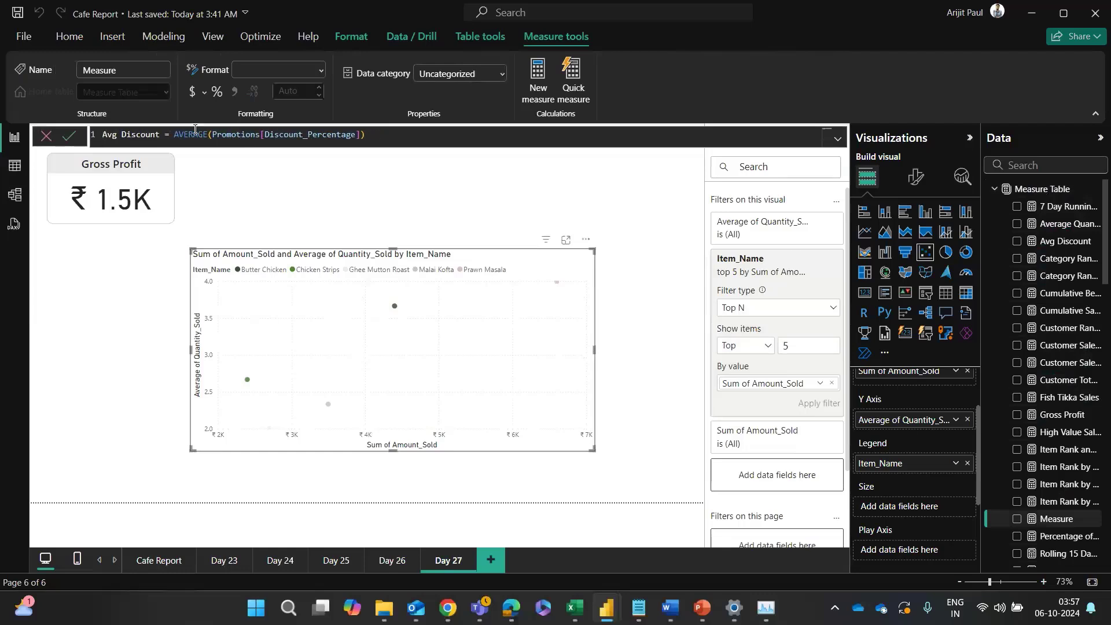
{"action": "left_click", "coordinate": [69, 142]}
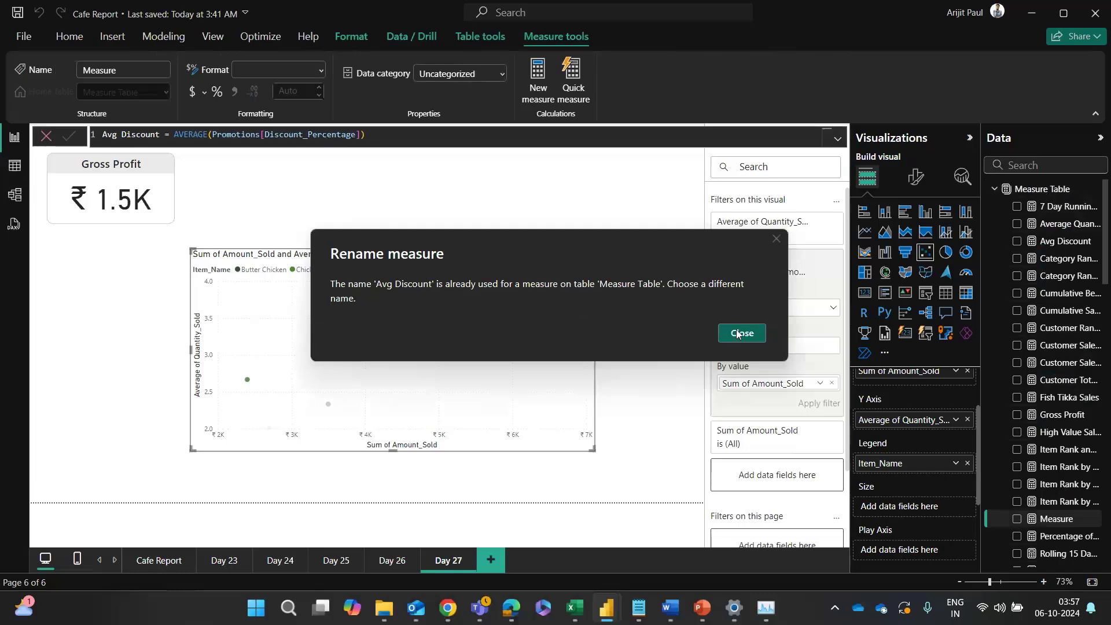
{"action": "left_click", "coordinate": [776, 239]}
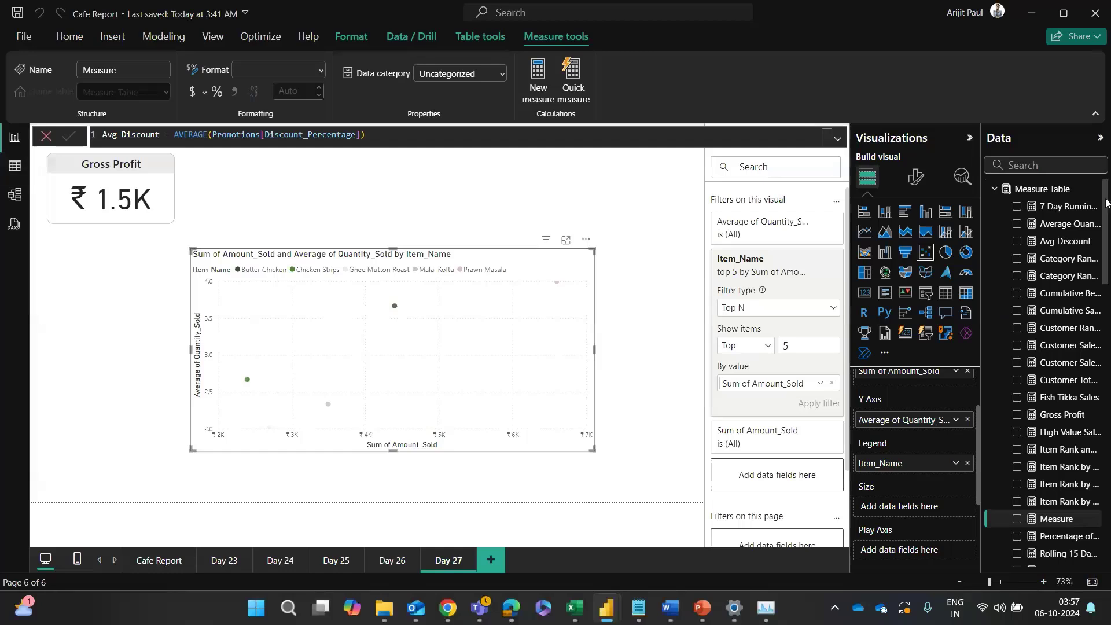
Step: Search the data fields for "avg", inspect the formula of the existing Avg Discount measure, and clear the search
{"action": "left_click", "coordinate": [1045, 164]}
{"action": "type", "text": "avg"}
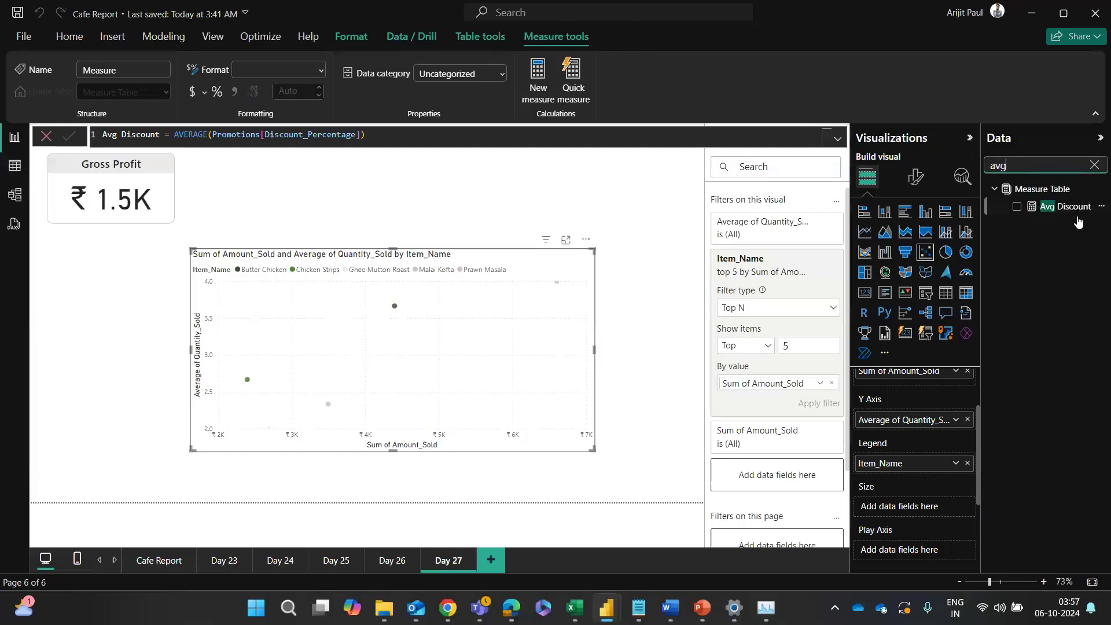
{"action": "left_click", "coordinate": [1075, 207]}
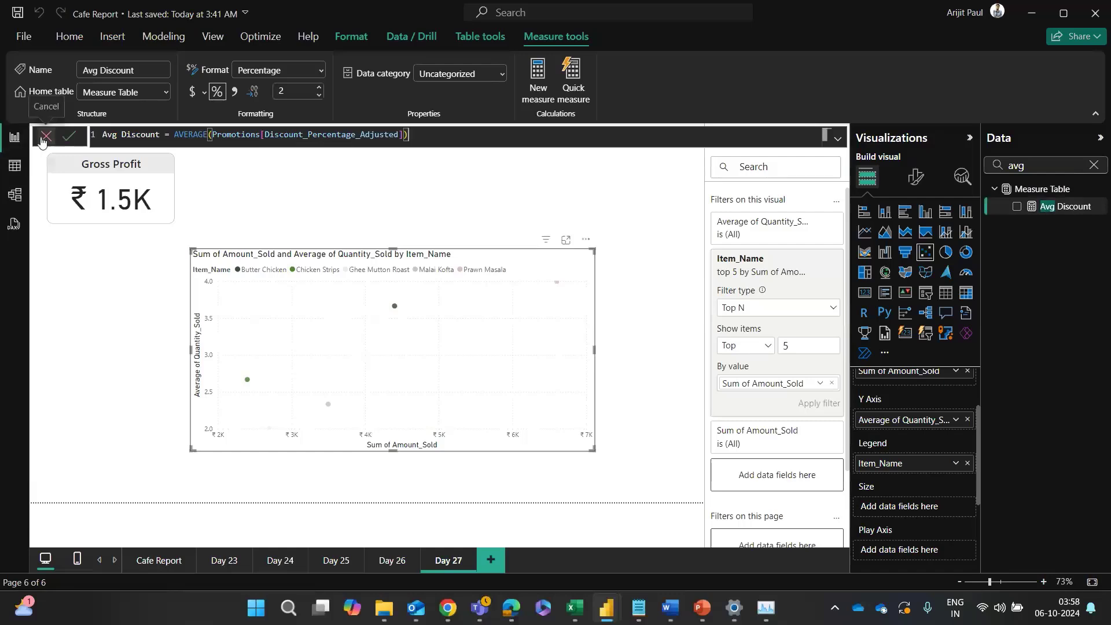
{"action": "left_click", "coordinate": [43, 138]}
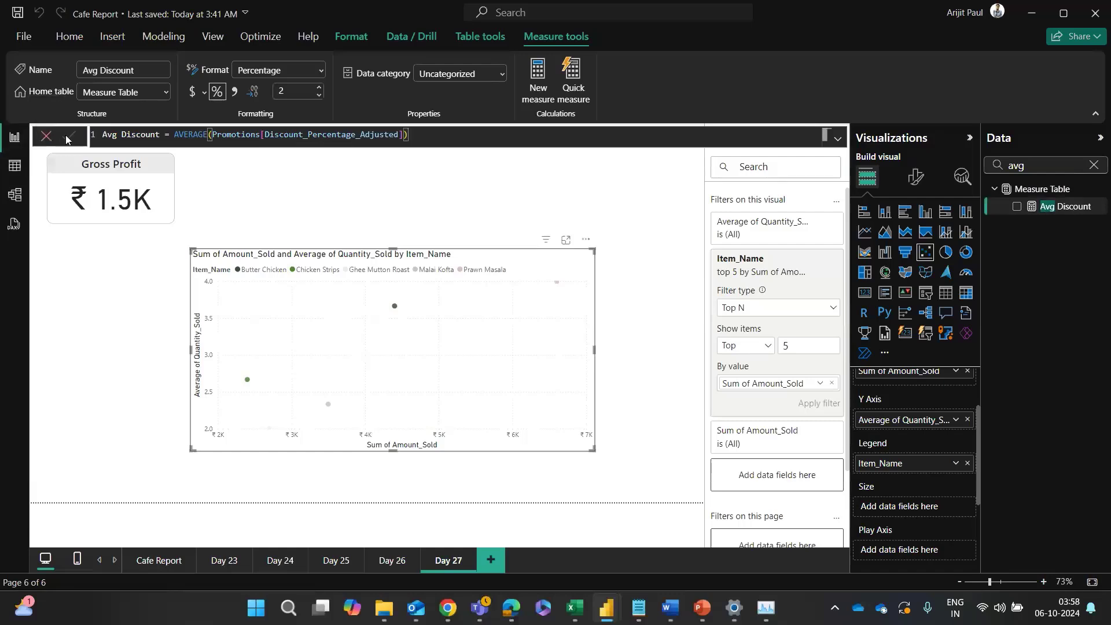
{"action": "left_click", "coordinate": [1093, 165]}
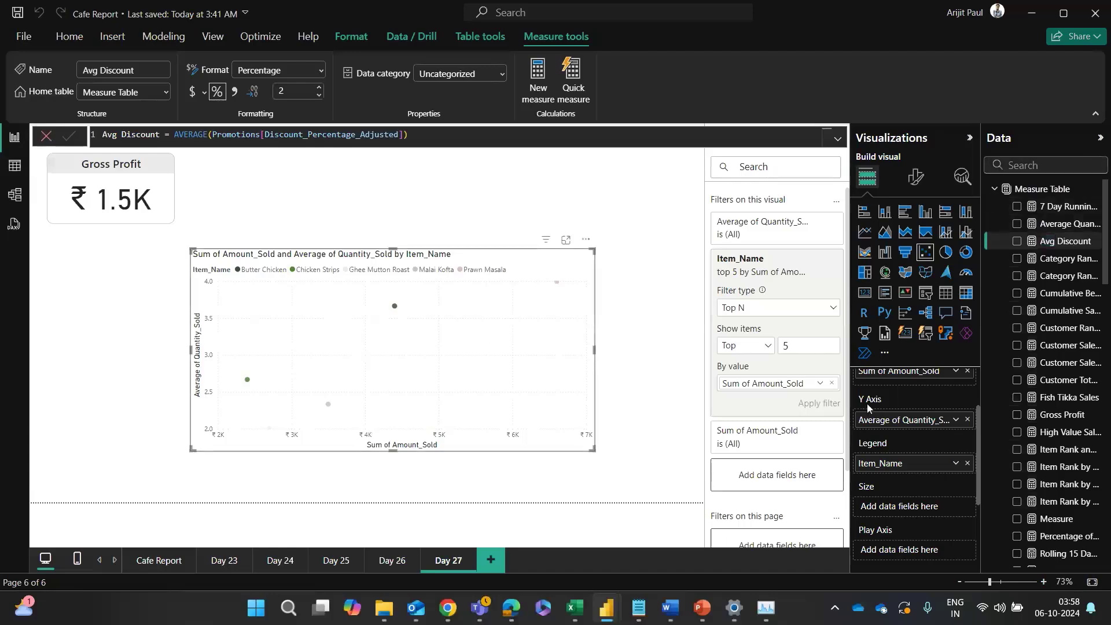
Step: Check the bubble chart steps in the Word notes, then clear the scatter chart's X Axis, Y Axis and Legend fields
{"action": "scroll", "coordinate": [913, 442], "scroll_direction": "up", "scroll_amount": 2}
{"action": "key", "text": "alt+Tab"}
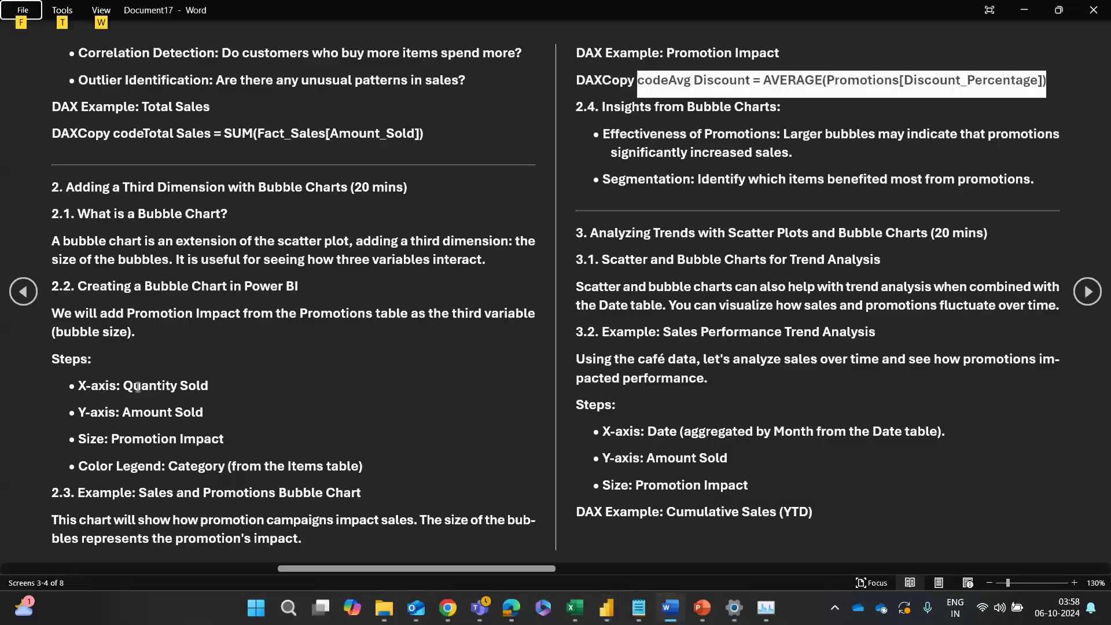
{"action": "key", "text": "alt+Tab"}
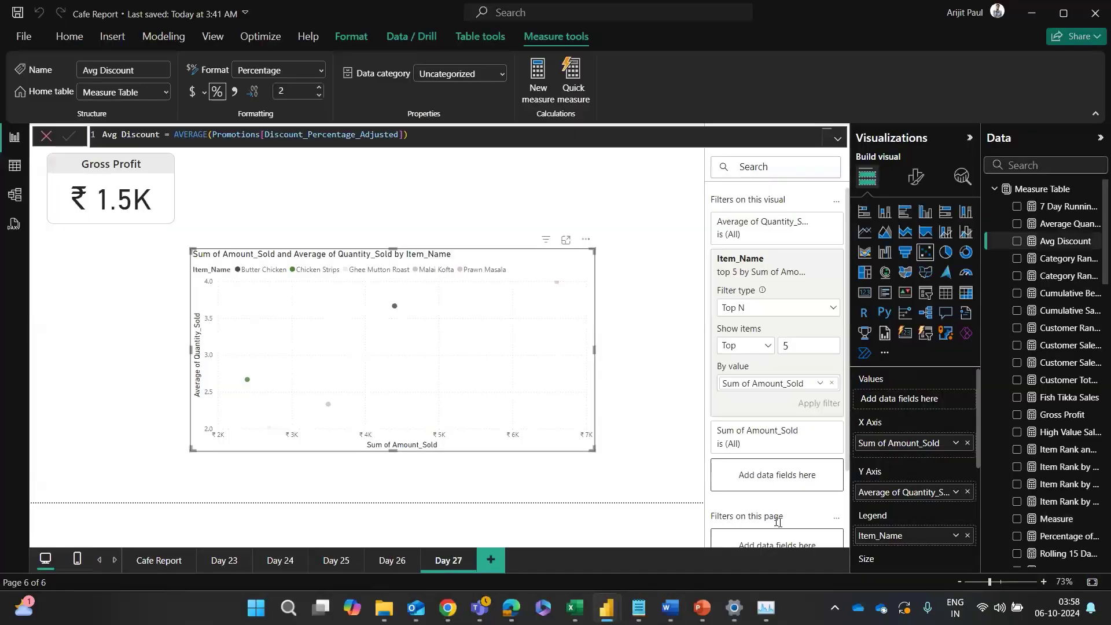
{"action": "left_click", "coordinate": [967, 442]}
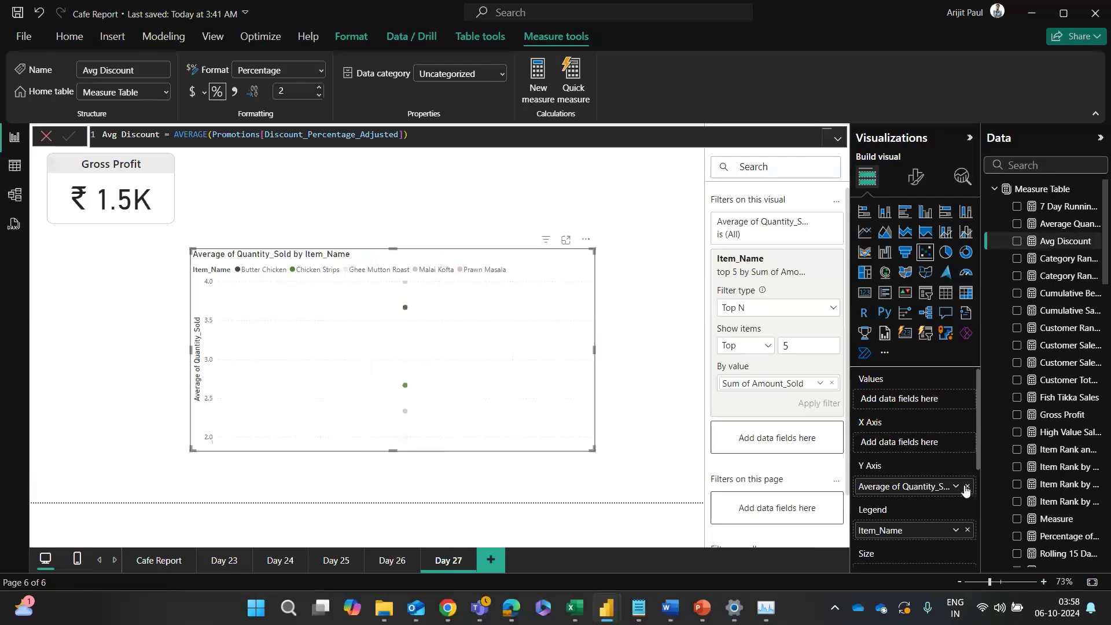
{"action": "left_click", "coordinate": [967, 491]}
{"action": "left_click", "coordinate": [994, 188]}
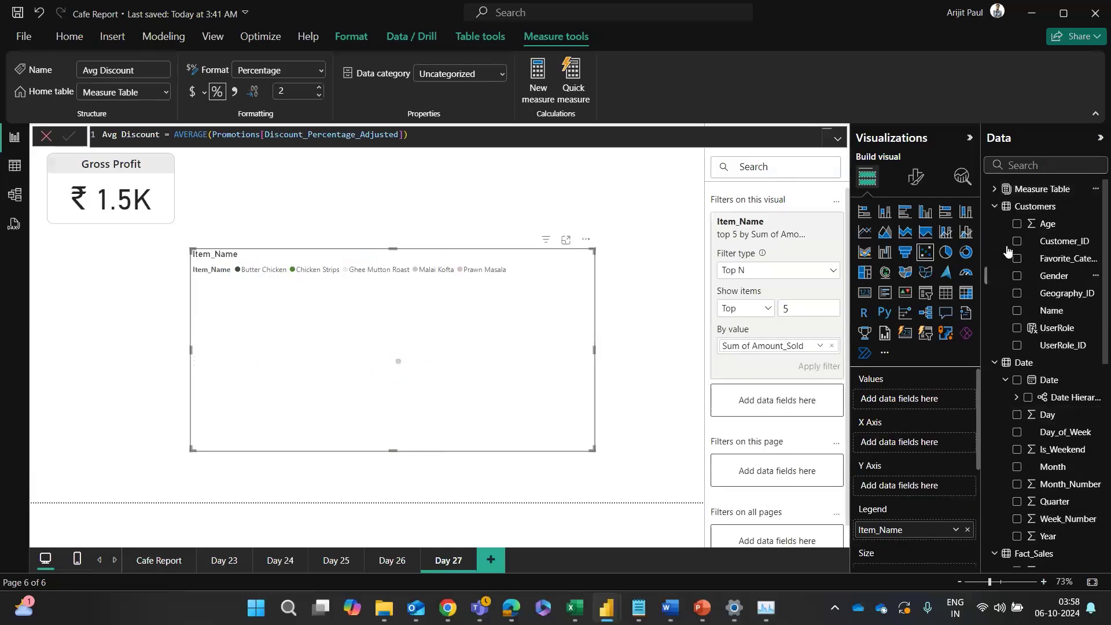
{"action": "left_click", "coordinate": [994, 206]}
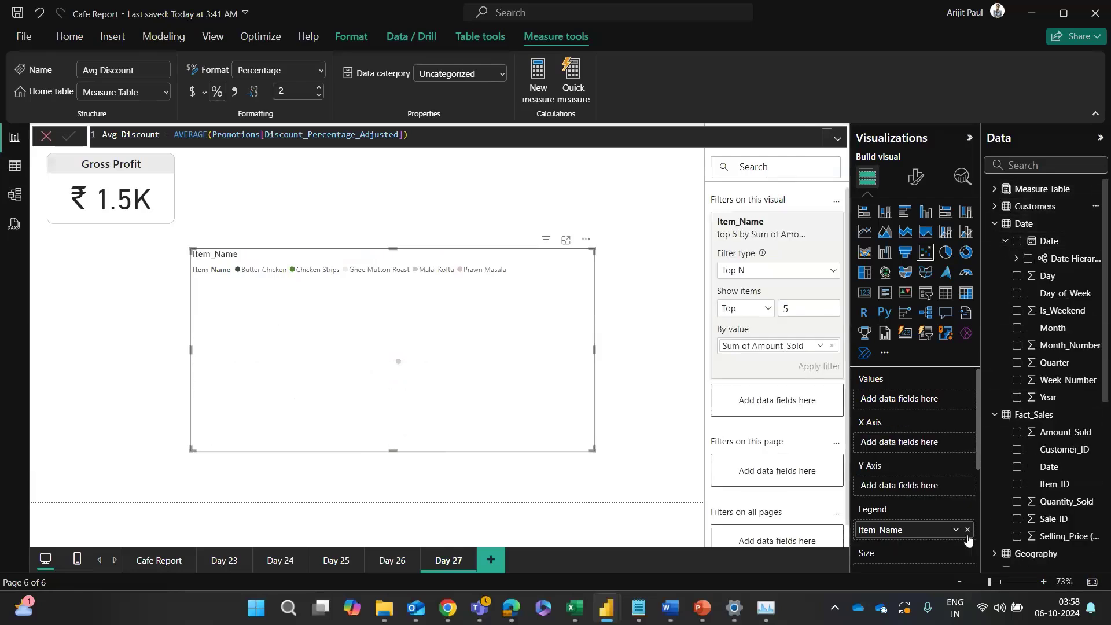
{"action": "left_click", "coordinate": [964, 530]}
{"action": "scroll", "coordinate": [931, 528], "scroll_direction": "down", "scroll_amount": 2}
{"action": "scroll", "coordinate": [949, 503], "scroll_direction": "up", "scroll_amount": 2}
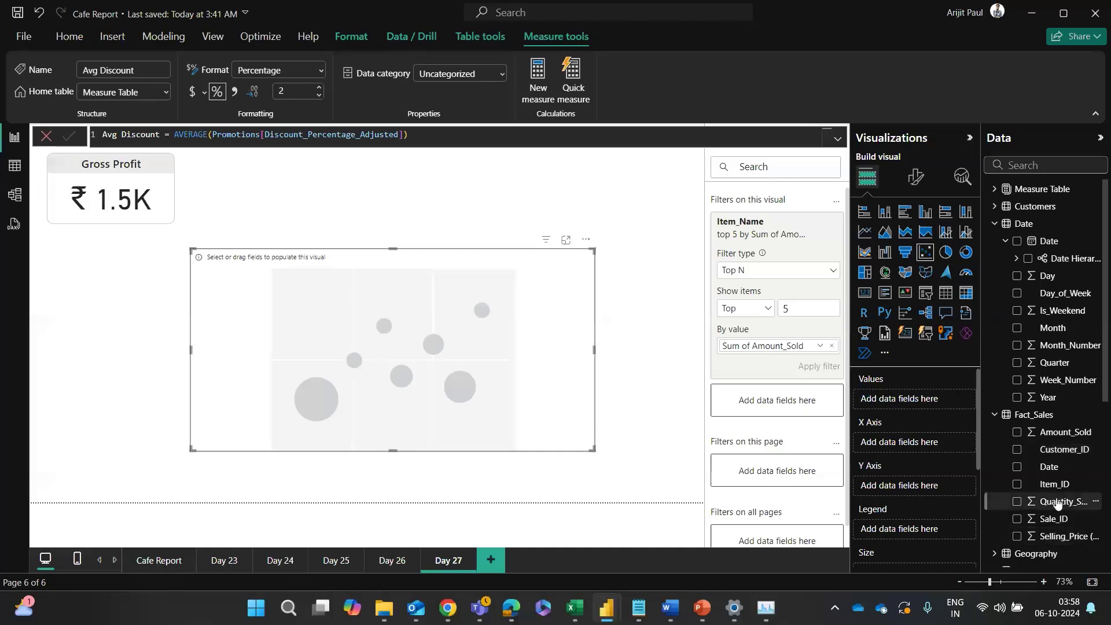
Step: Assign Quantity_Sold to the scatter chart's X Axis and Amount_Sold to its Y Axis, following the Word notes
{"action": "left_click_drag", "start_coordinate": [1064, 501], "coordinate": [921, 437]}
{"action": "key", "text": "alt+Tab"}
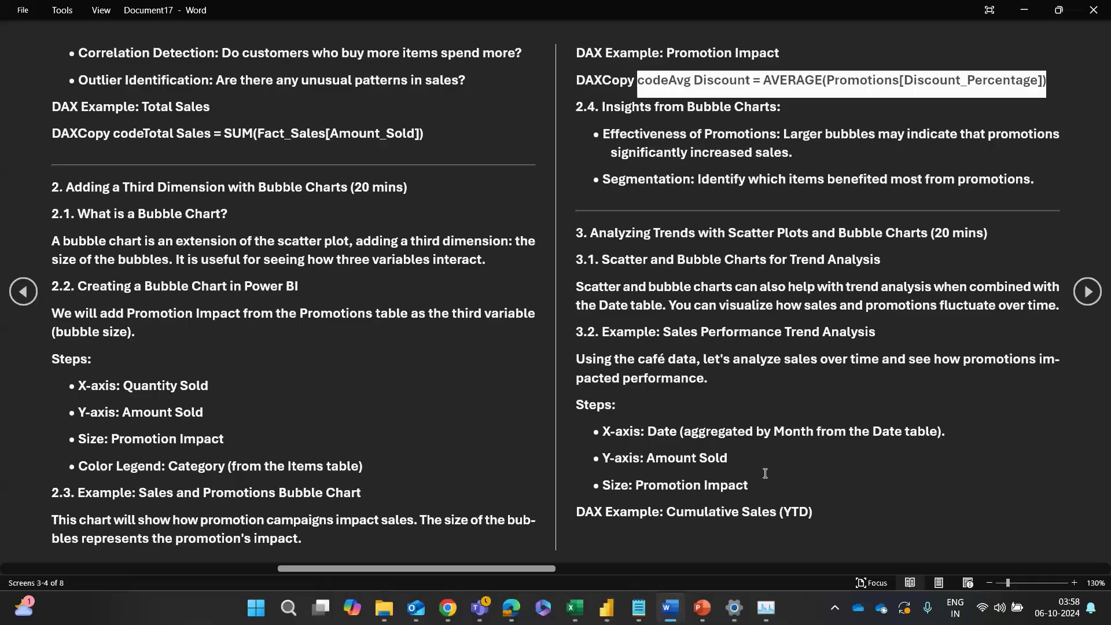
{"action": "key", "text": "alt+Tab"}
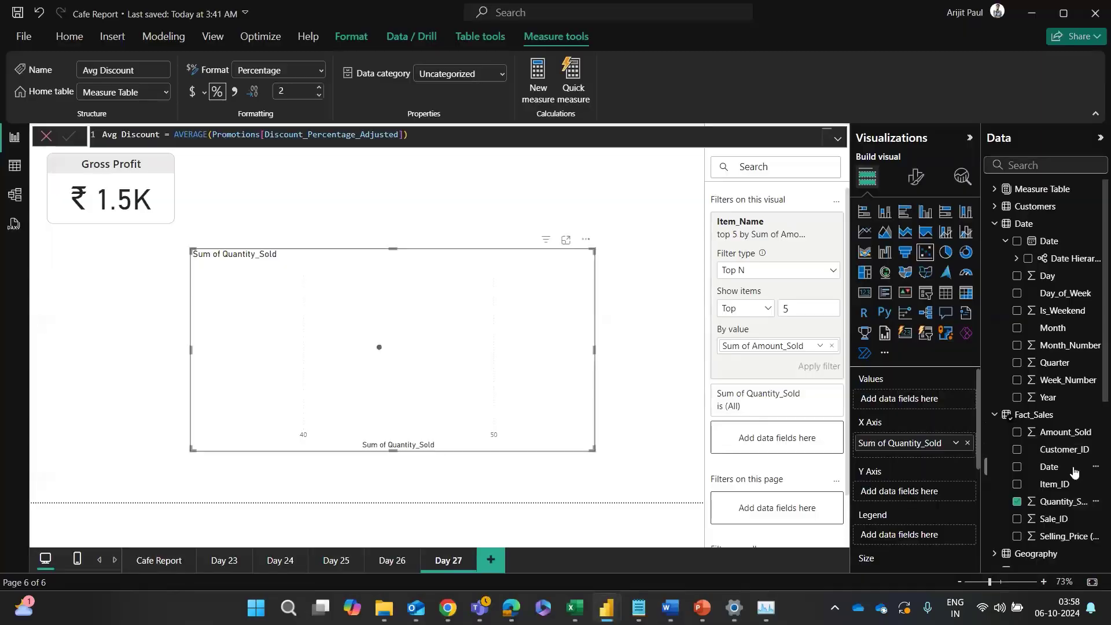
{"action": "left_click_drag", "start_coordinate": [1053, 432], "coordinate": [889, 491]}
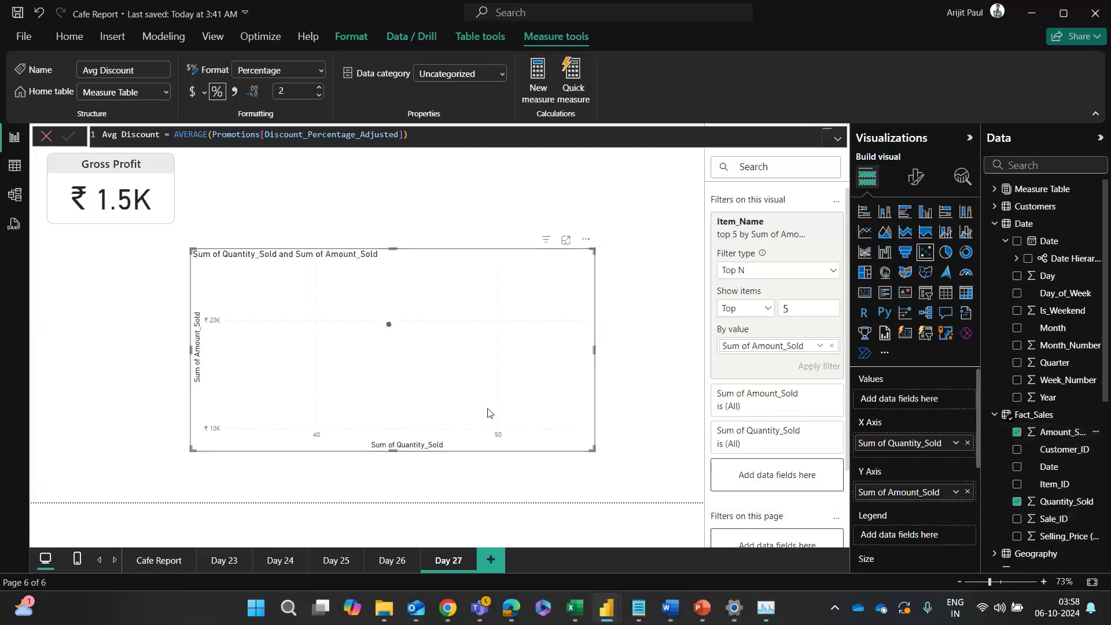
Step: Check the legend field in the Word notes and assign Category from the Items table as the scatter chart's Legend
{"action": "key", "text": "alt+Tab"}
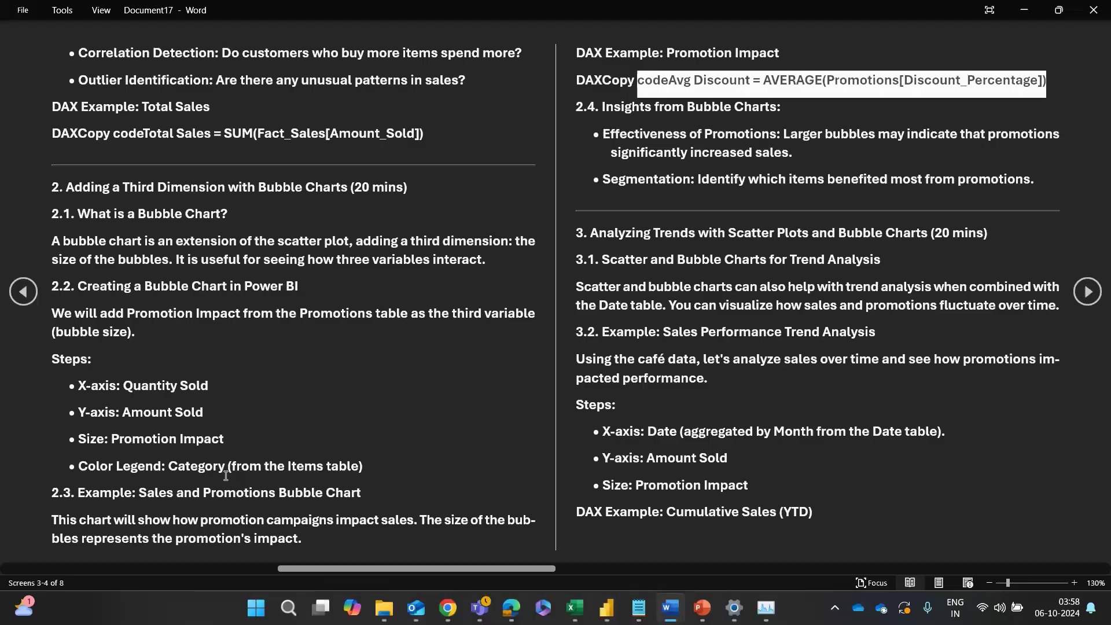
{"action": "key", "text": "alt+Tab"}
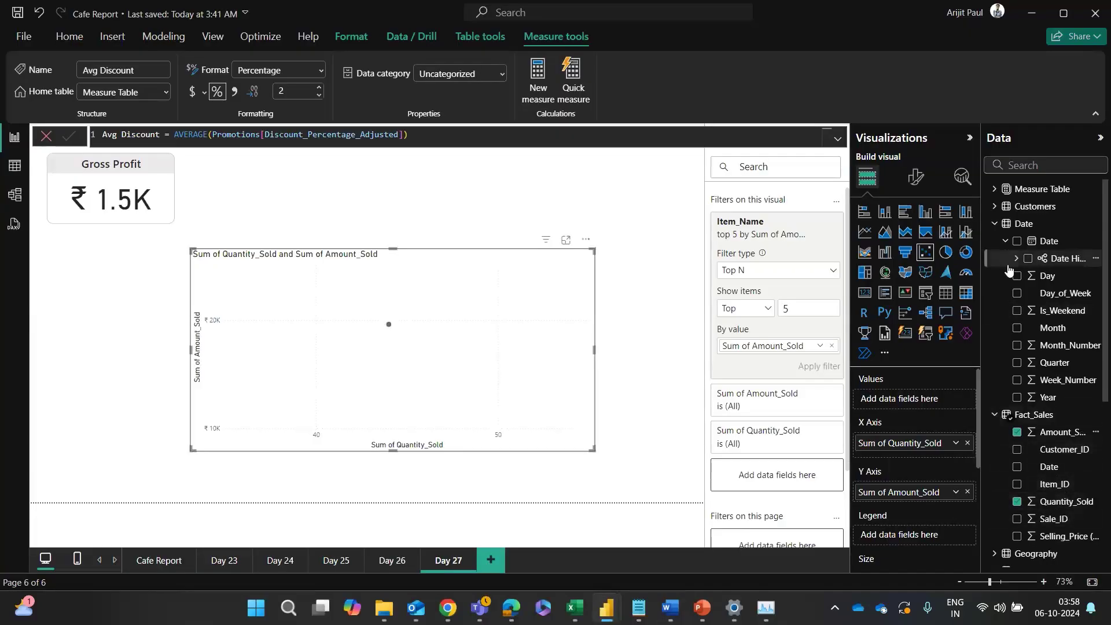
{"action": "left_click", "coordinate": [994, 224]}
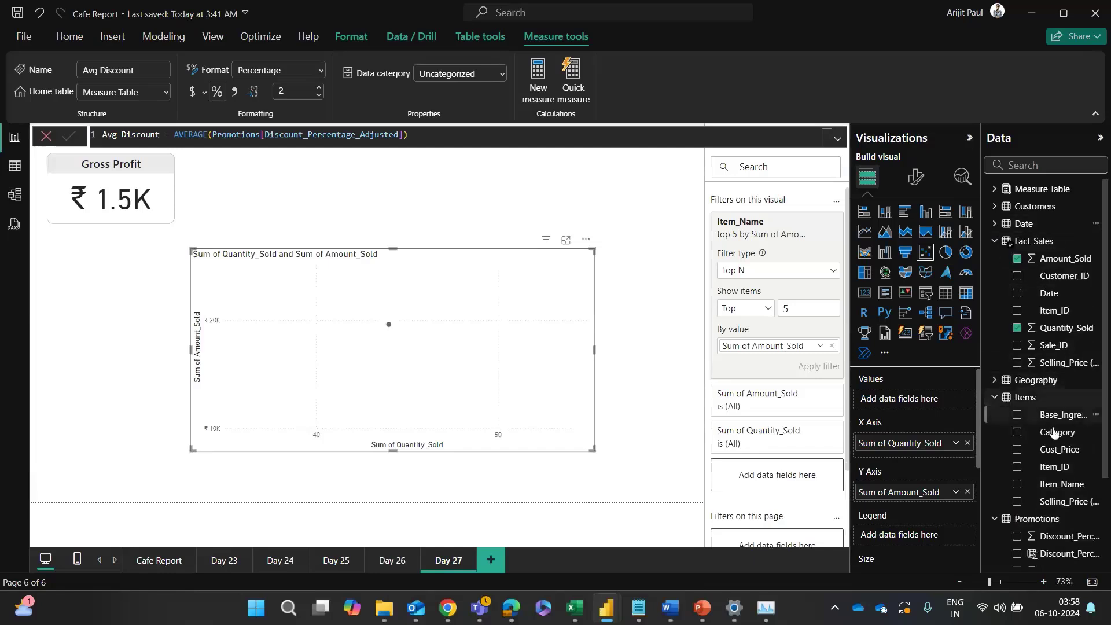
{"action": "left_click_drag", "start_coordinate": [1056, 432], "coordinate": [908, 536]}
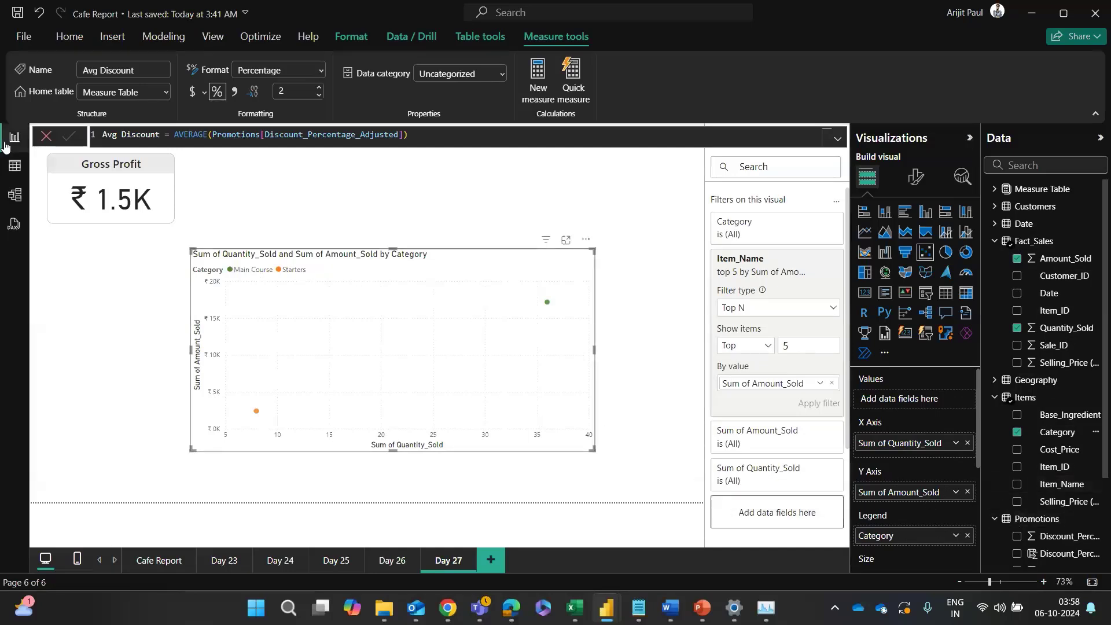
Step: Review the categories in the Items table data, and view the category scatter chart in focus mode before returning to the report
{"action": "left_click", "coordinate": [8, 167]}
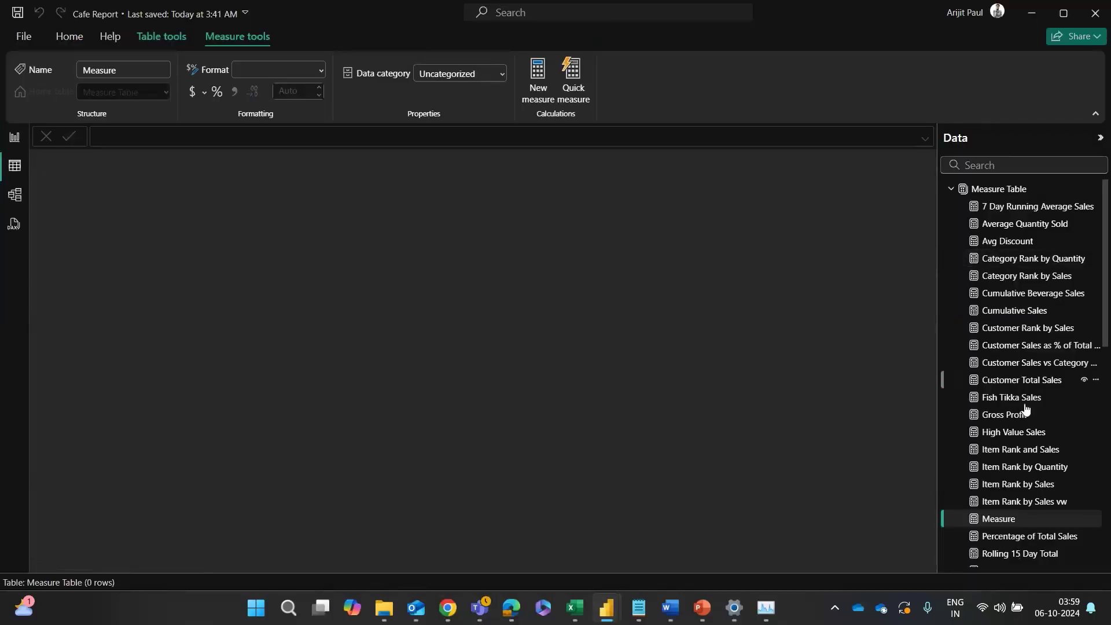
{"action": "scroll", "coordinate": [1017, 496], "scroll_direction": "down", "scroll_amount": 9}
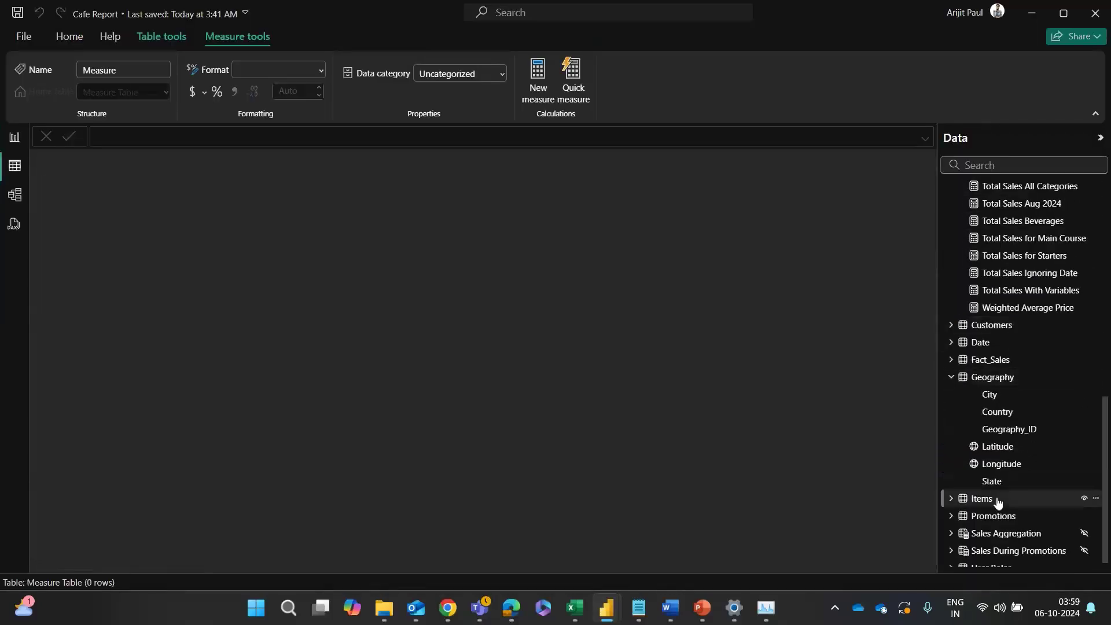
{"action": "left_click", "coordinate": [995, 498]}
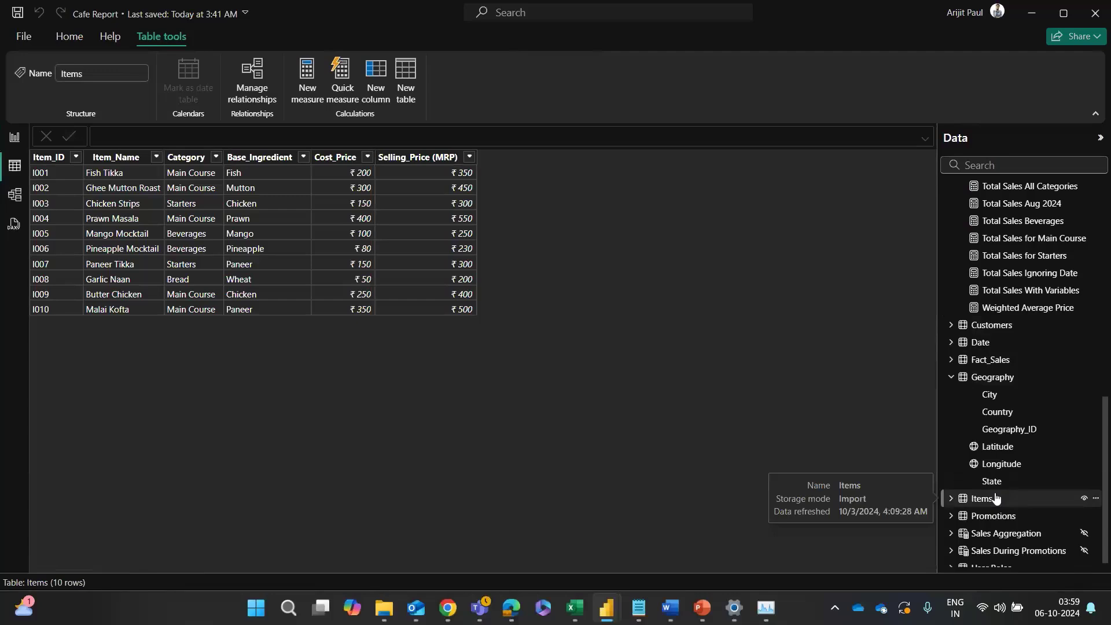
{"action": "left_click", "coordinate": [15, 137]}
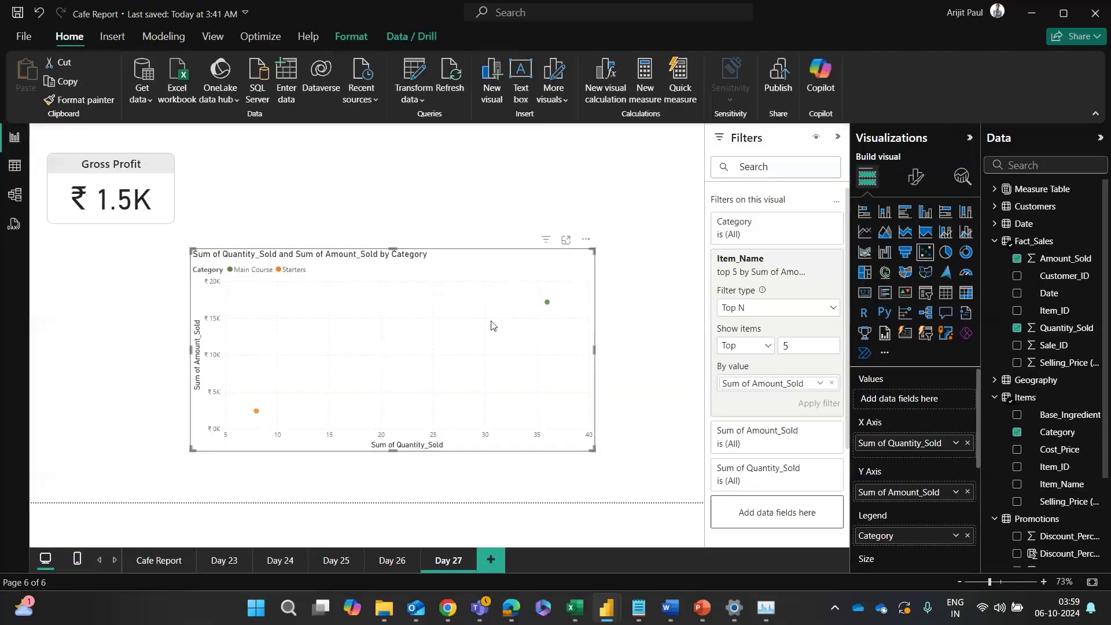
{"action": "left_click", "coordinate": [566, 239]}
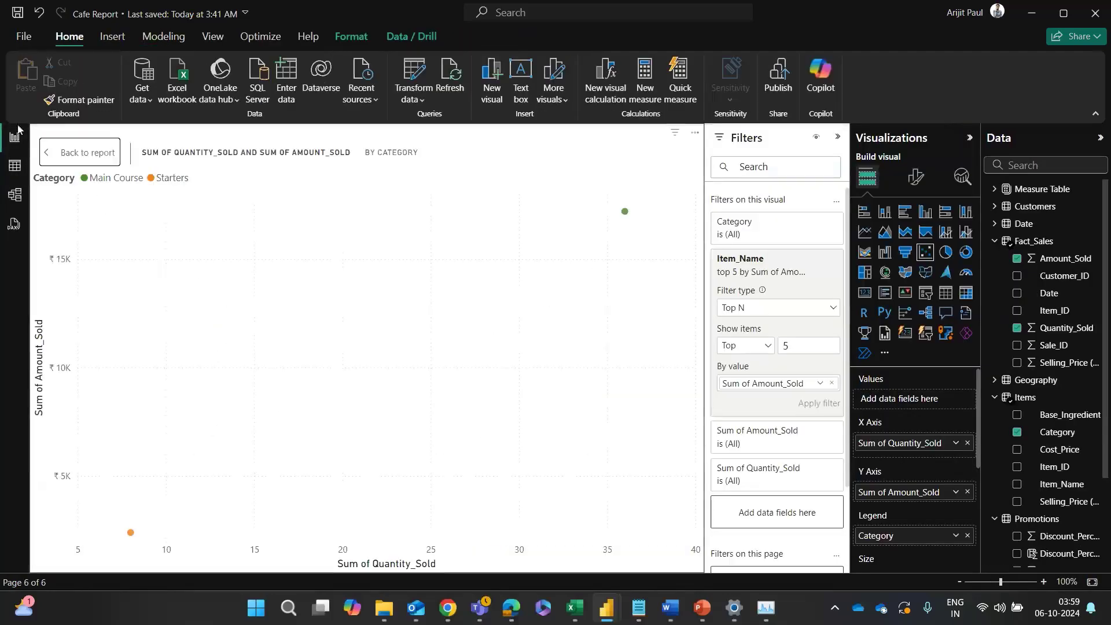
{"action": "left_click", "coordinate": [63, 158]}
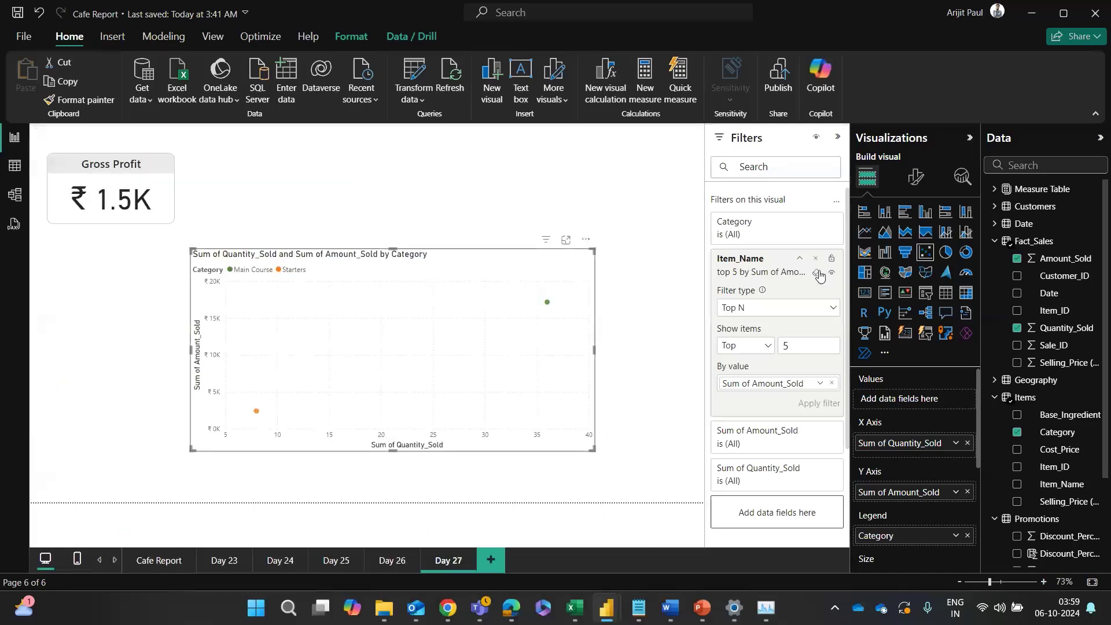
Step: Remove the Top N Item_Name filter from the scatter chart and examine the category points' values in focus mode
{"action": "left_click", "coordinate": [819, 274]}
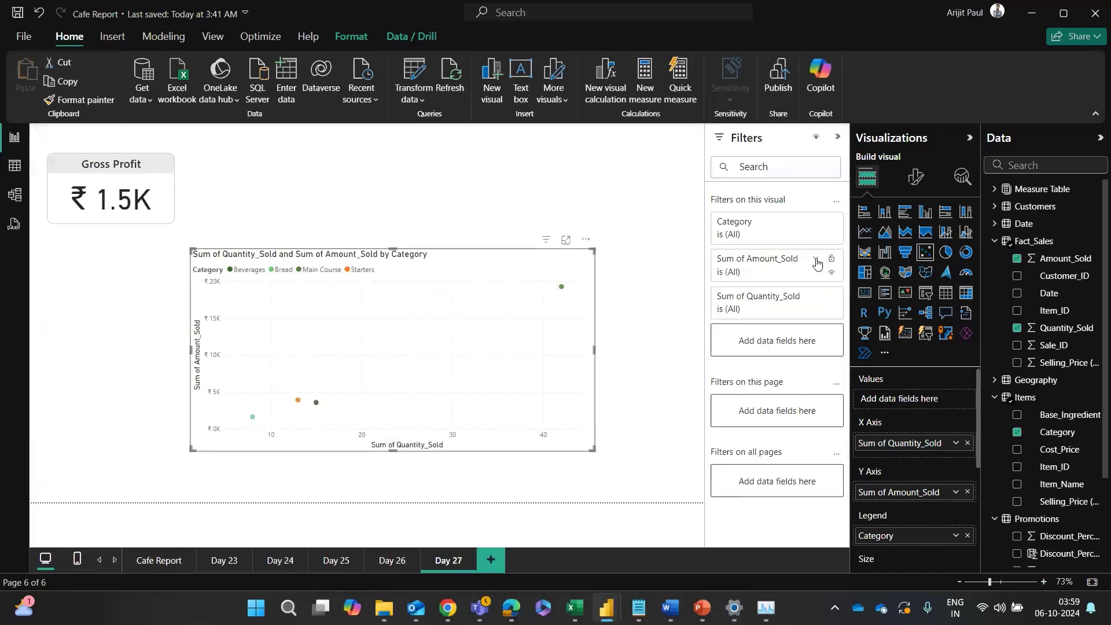
{"action": "left_click", "coordinate": [816, 258]}
{"action": "left_click", "coordinate": [565, 240]}
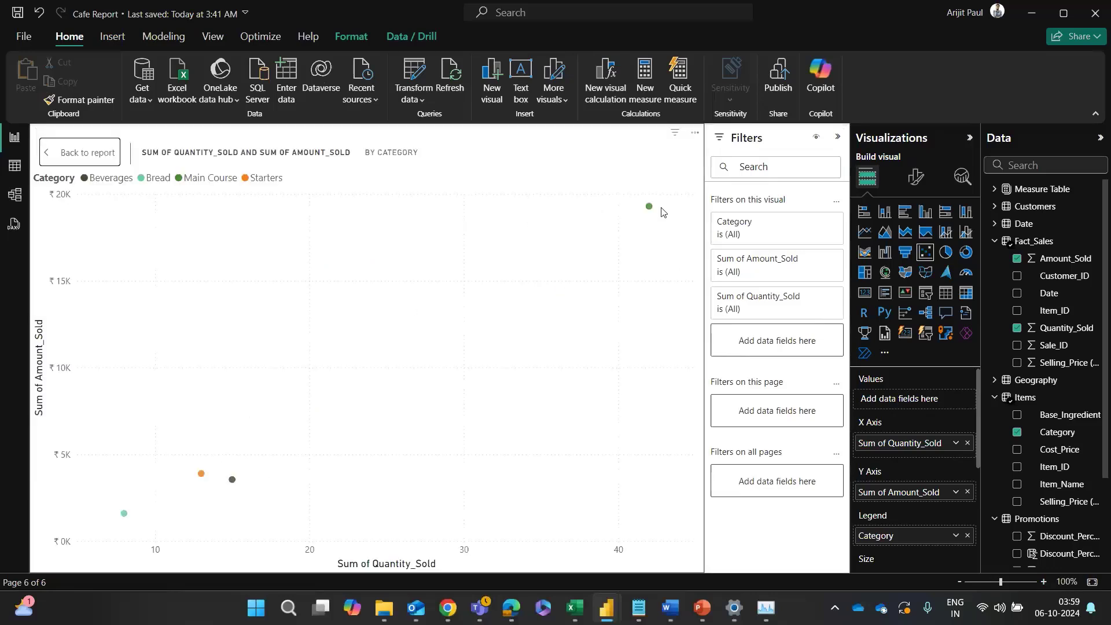
{"action": "mouse_move", "coordinate": [650, 212]}
{"action": "mouse_move", "coordinate": [212, 480]}
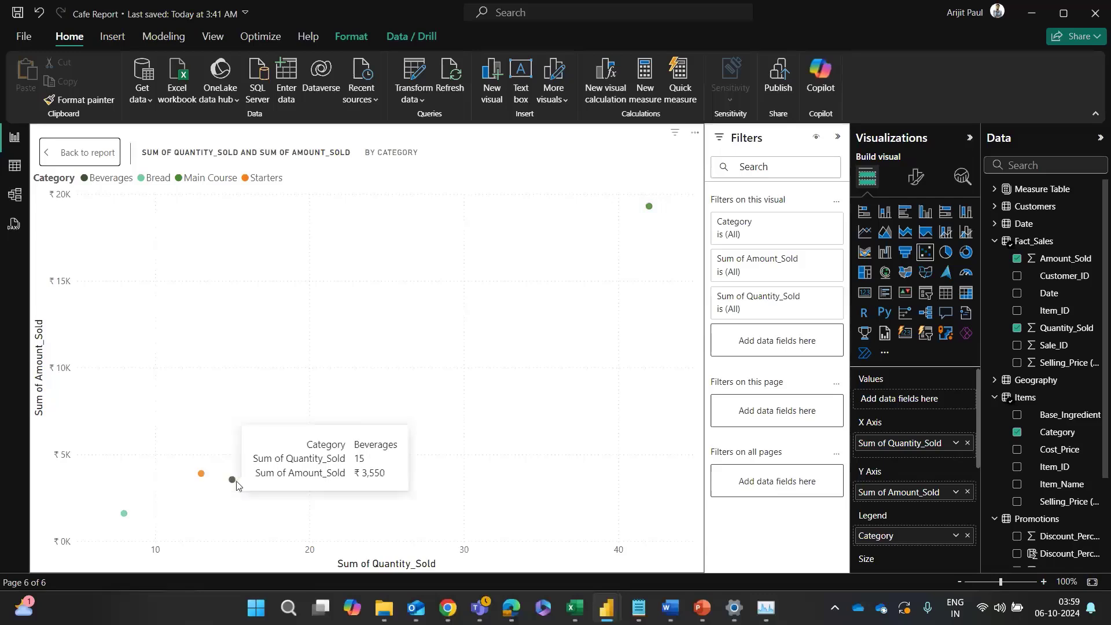
{"action": "mouse_move", "coordinate": [124, 518]}
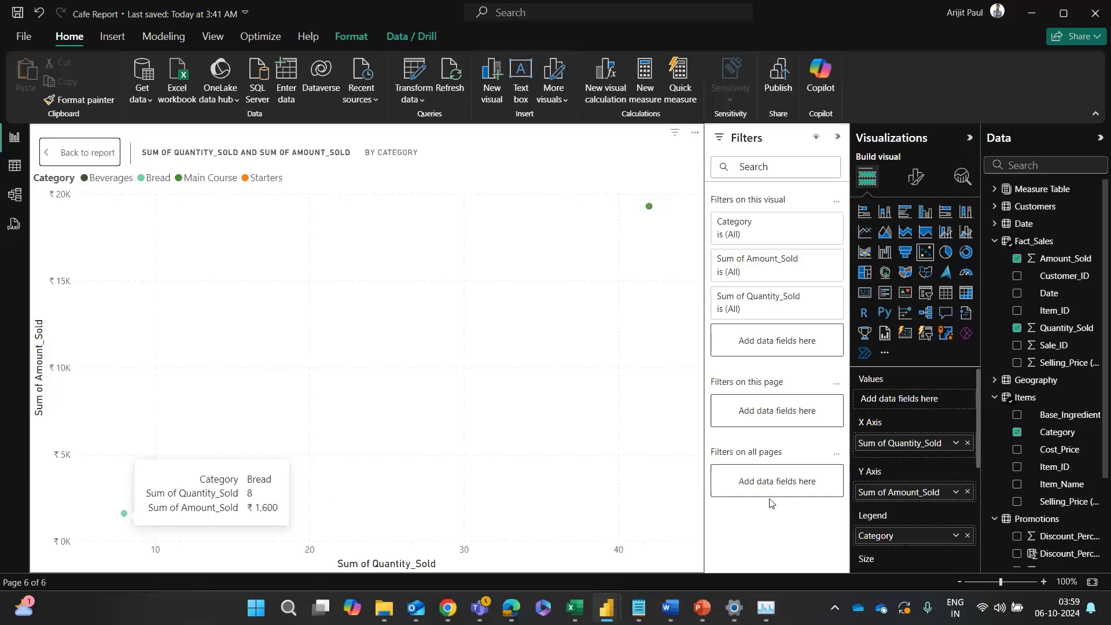
Step: Summarize both Amount_Sold on the Y Axis and Quantity_Sold on the X Axis as Average, and inspect the category points
{"action": "right_click", "coordinate": [899, 492]}
{"action": "left_click", "coordinate": [1010, 333]}
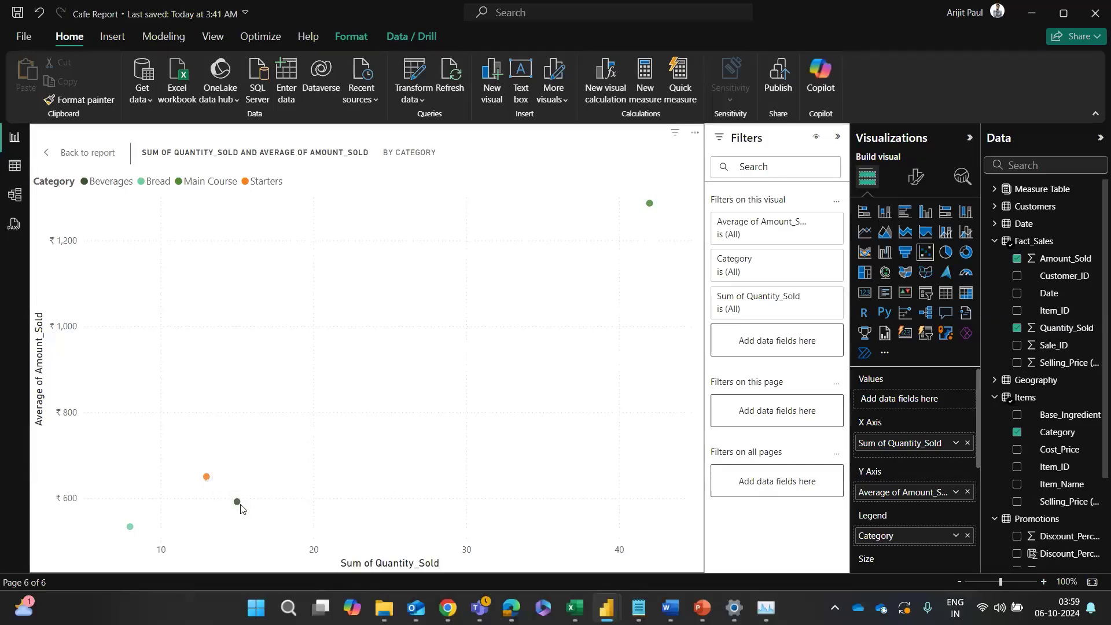
{"action": "right_click", "coordinate": [893, 443]}
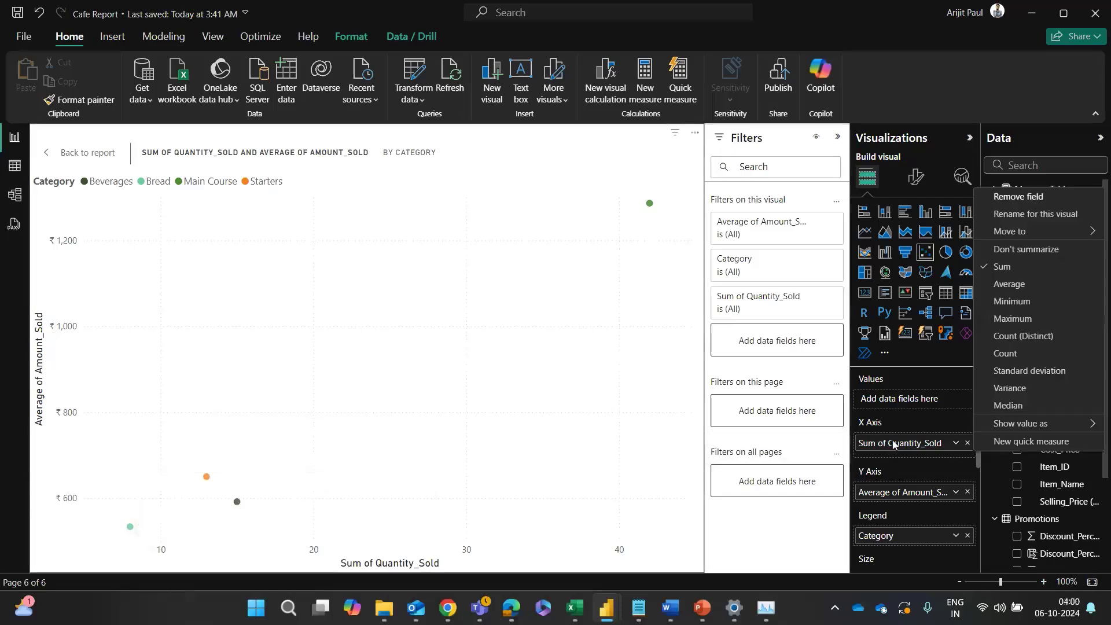
{"action": "left_click", "coordinate": [1019, 283]}
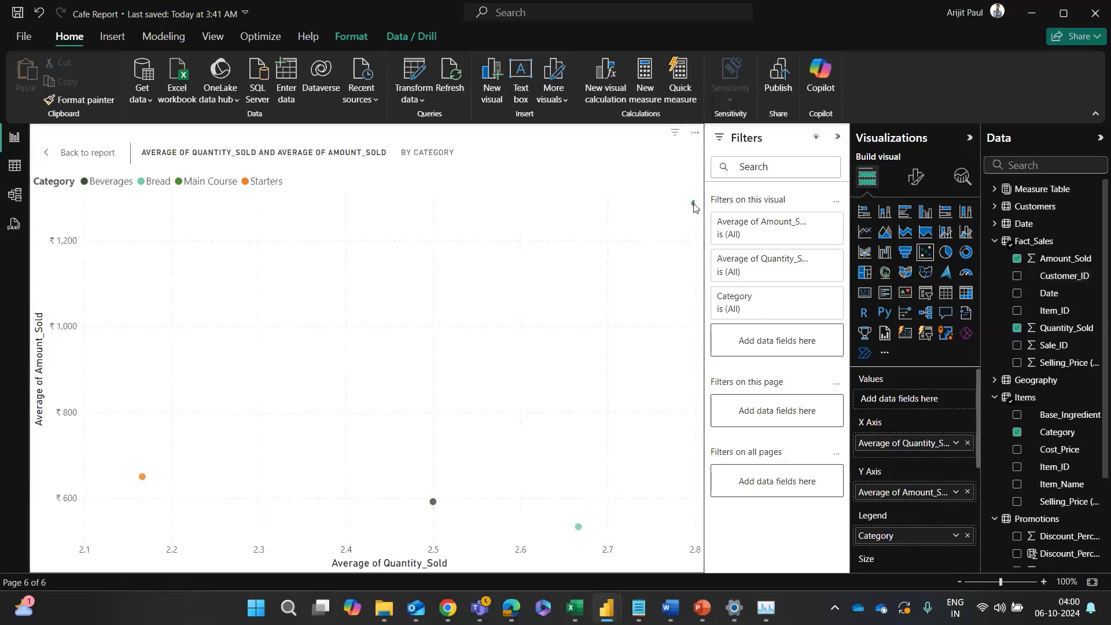
{"action": "mouse_move", "coordinate": [694, 204]}
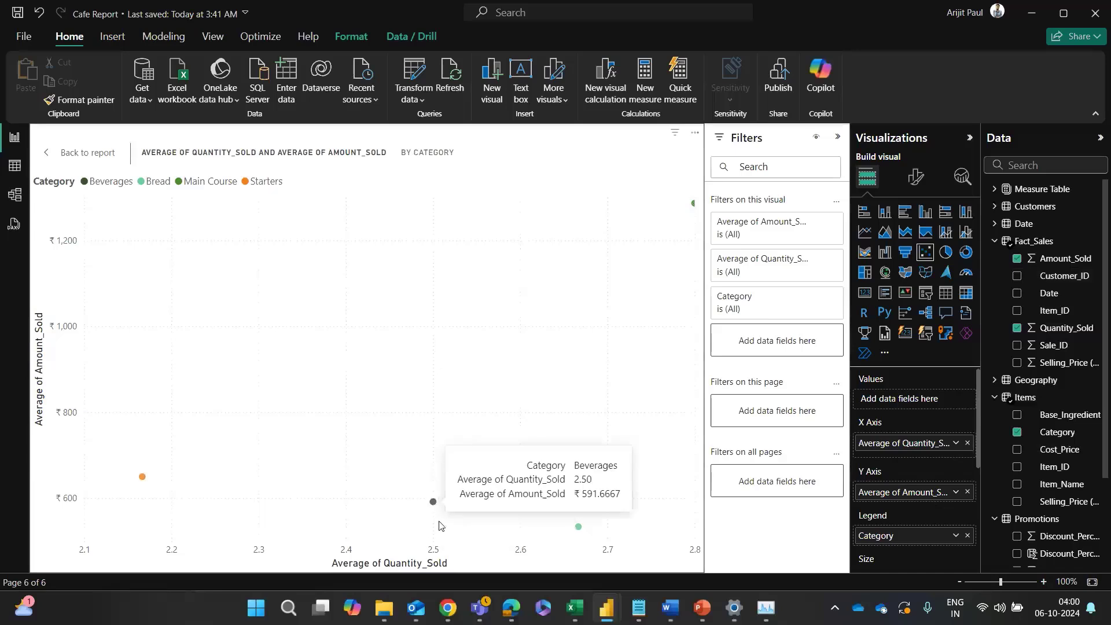
Step: Summarize both Amount_Sold on the Y Axis and Quantity_Sold on the X Axis as Sum, and return from focus mode to the report
{"action": "mouse_move", "coordinate": [433, 505]}
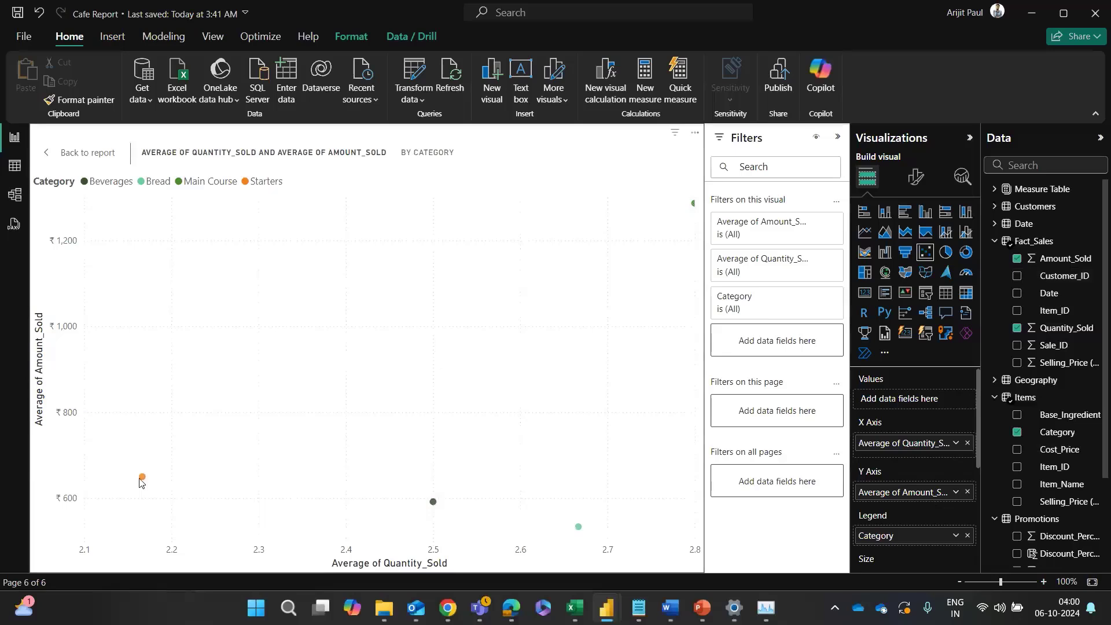
{"action": "mouse_move", "coordinate": [144, 481]}
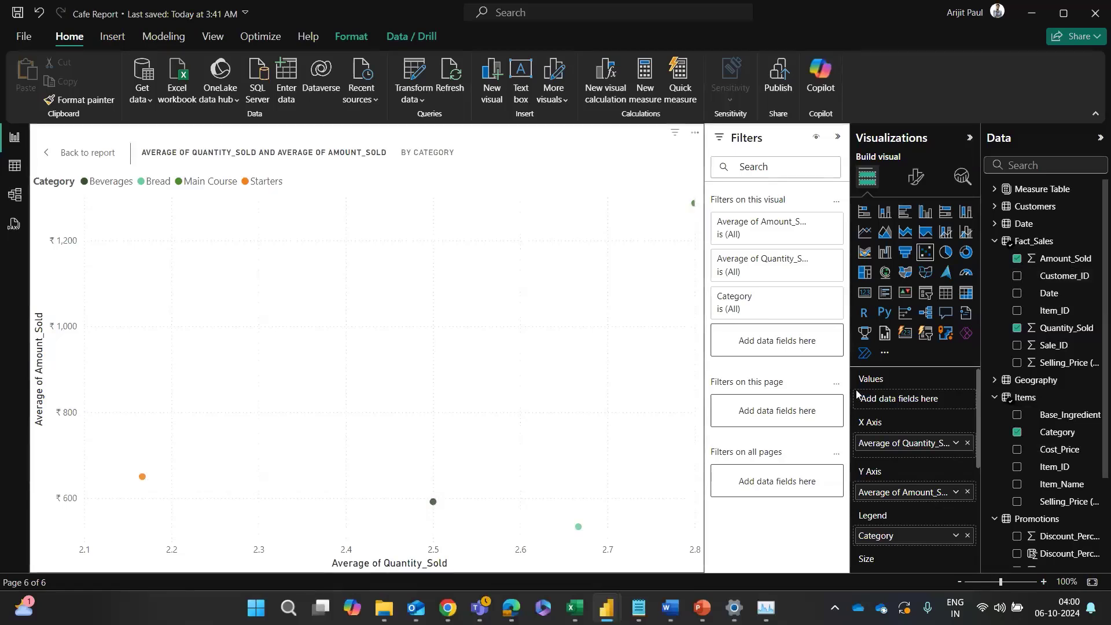
{"action": "left_click", "coordinate": [955, 443]}
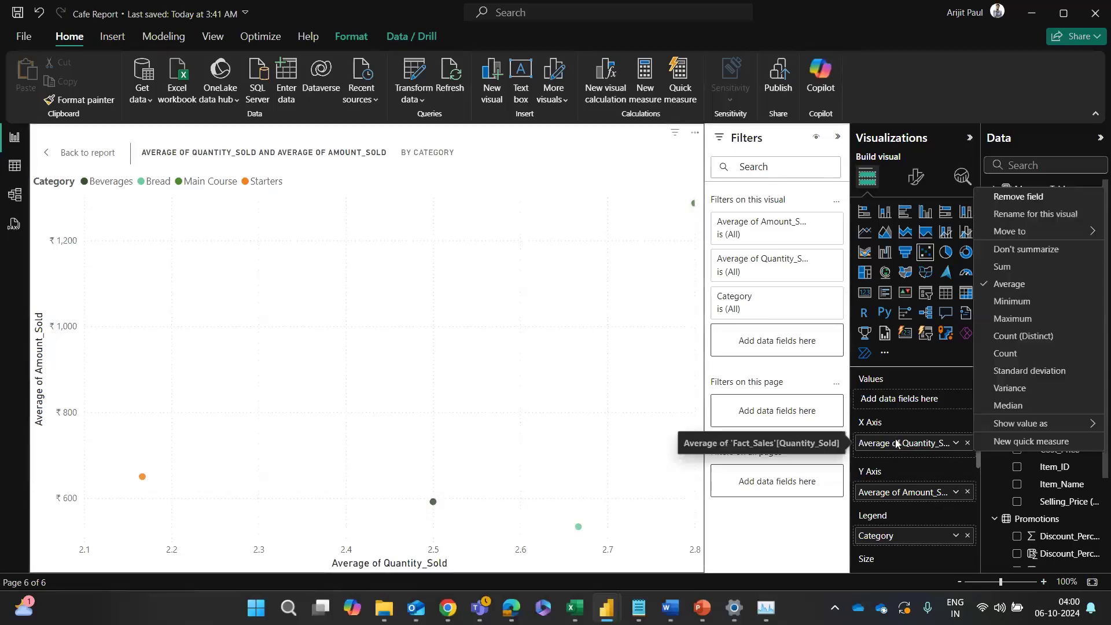
{"action": "left_click", "coordinate": [1017, 284]}
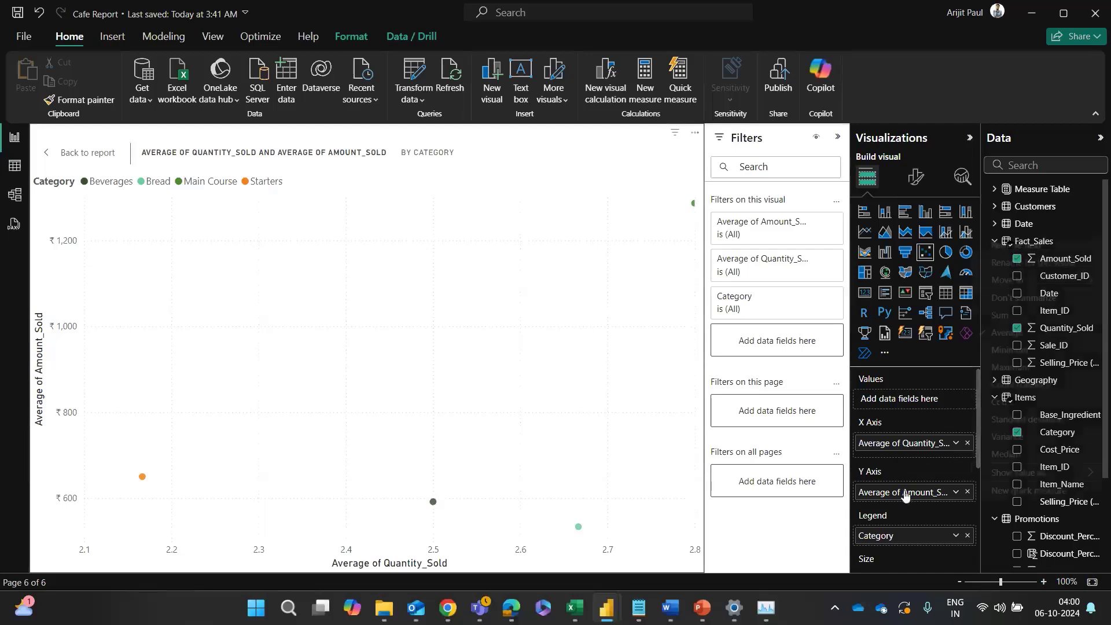
{"action": "left_click", "coordinate": [955, 492]}
{"action": "left_click", "coordinate": [1010, 312]}
{"action": "left_click", "coordinate": [956, 443]}
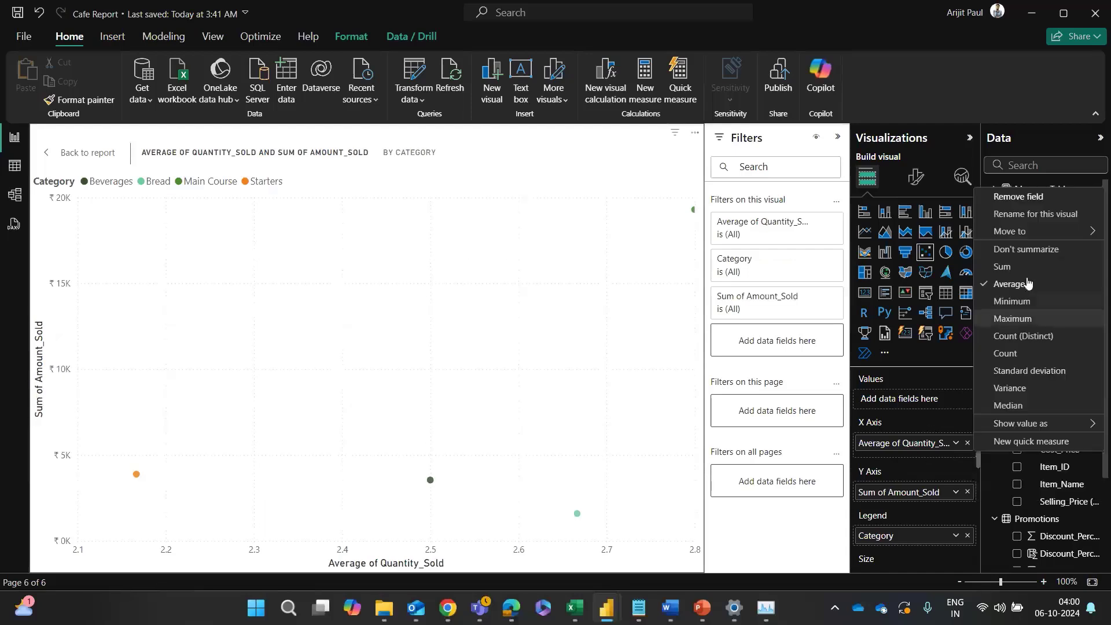
{"action": "left_click", "coordinate": [1010, 266]}
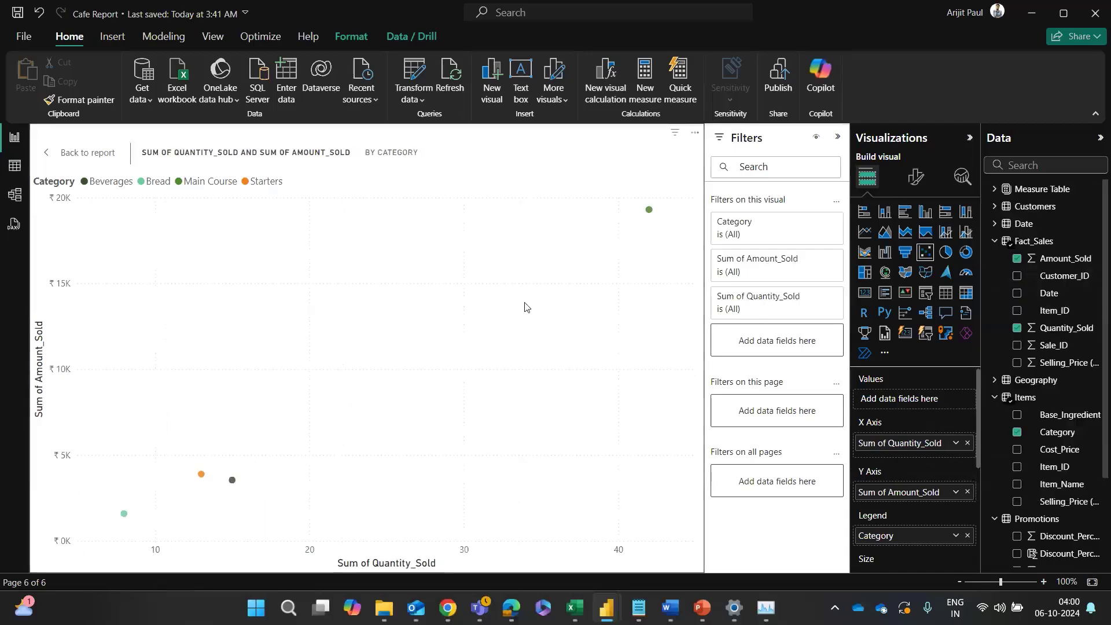
{"action": "left_click", "coordinate": [52, 158]}
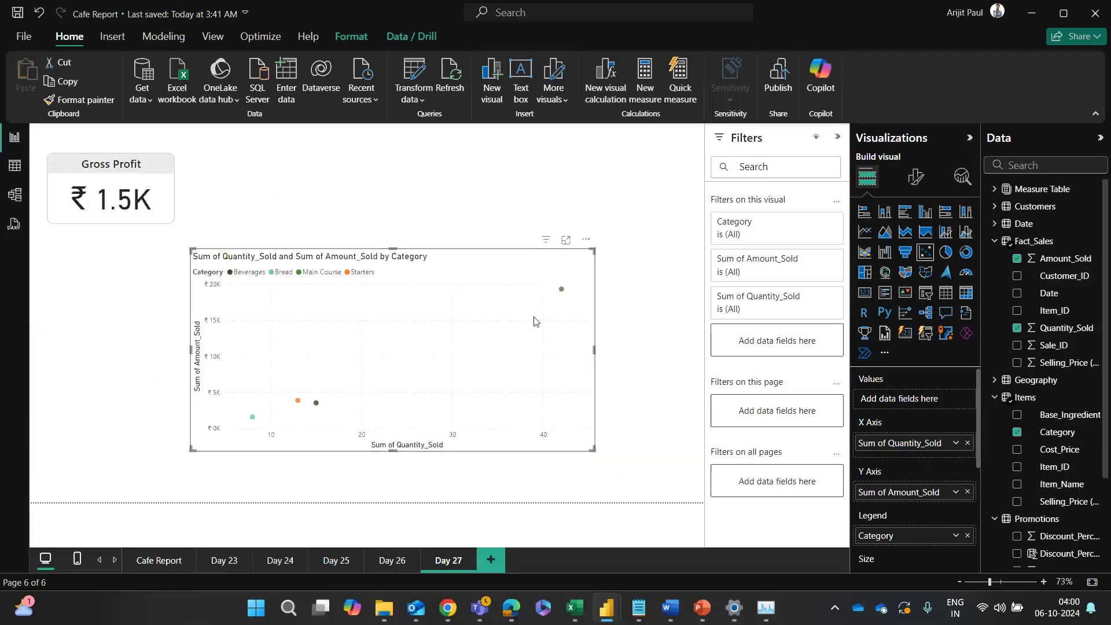
Step: Check the bubble size measure in the Word notes and assign the Avg Discount measure as the scatter chart's Size
{"action": "key", "text": "alt+Tab"}
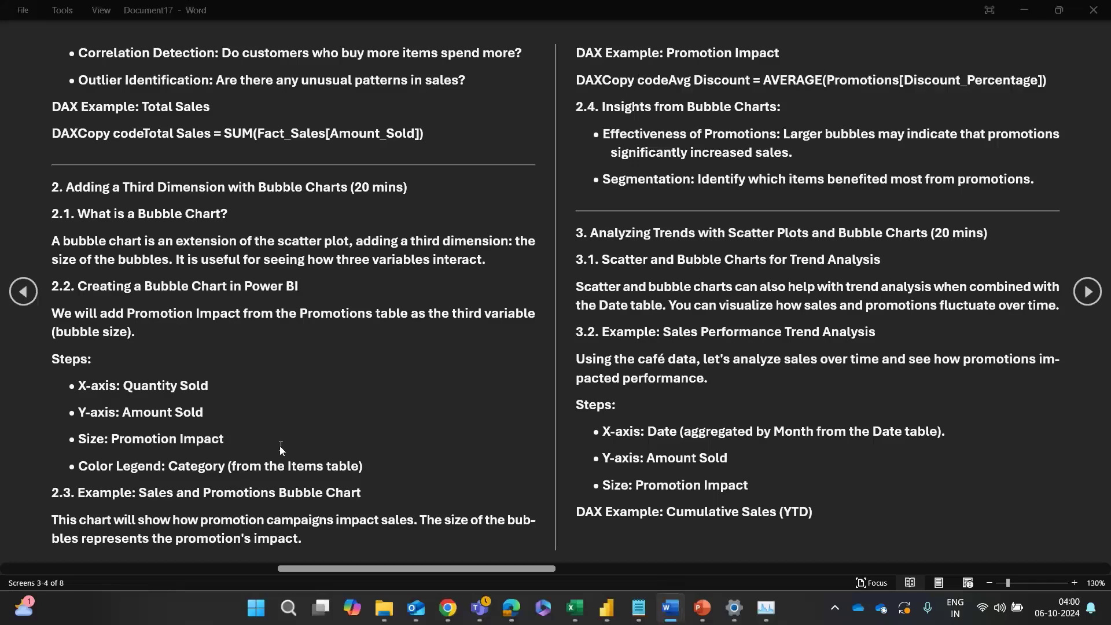
{"action": "key", "text": "alt+Tab"}
{"action": "key", "text": "alt+Tab"}
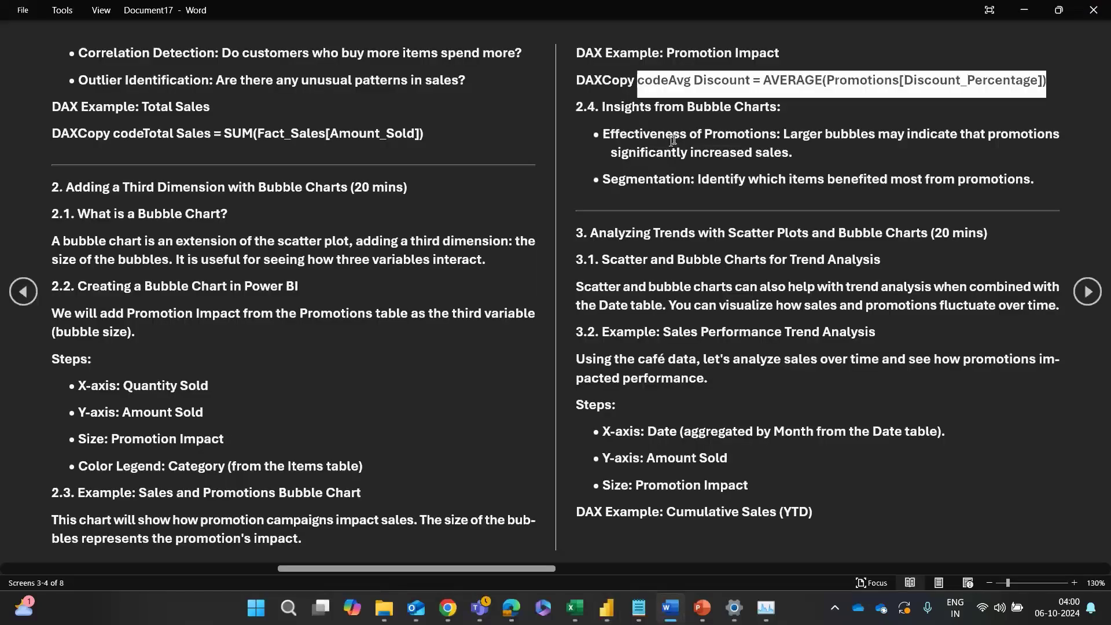
{"action": "key", "text": "alt+Tab"}
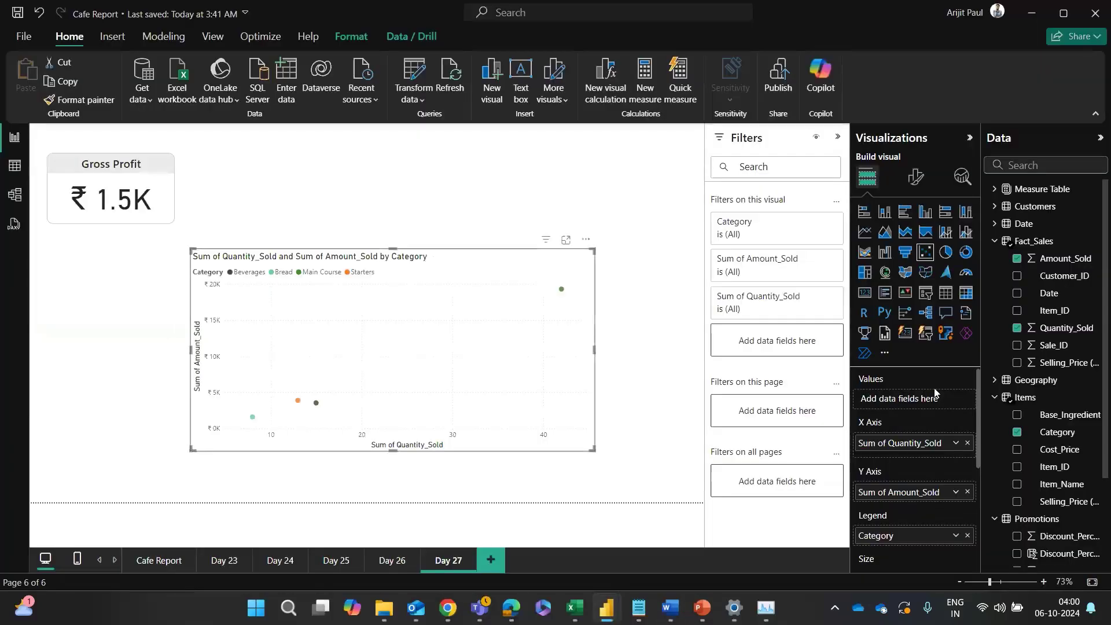
{"action": "left_click", "coordinate": [1025, 164]}
{"action": "type", "text": "avg"}
{"action": "left_click_drag", "start_coordinate": [1049, 207], "coordinate": [1036, 481]}
{"action": "scroll", "coordinate": [909, 510], "scroll_direction": "down", "scroll_amount": 2}
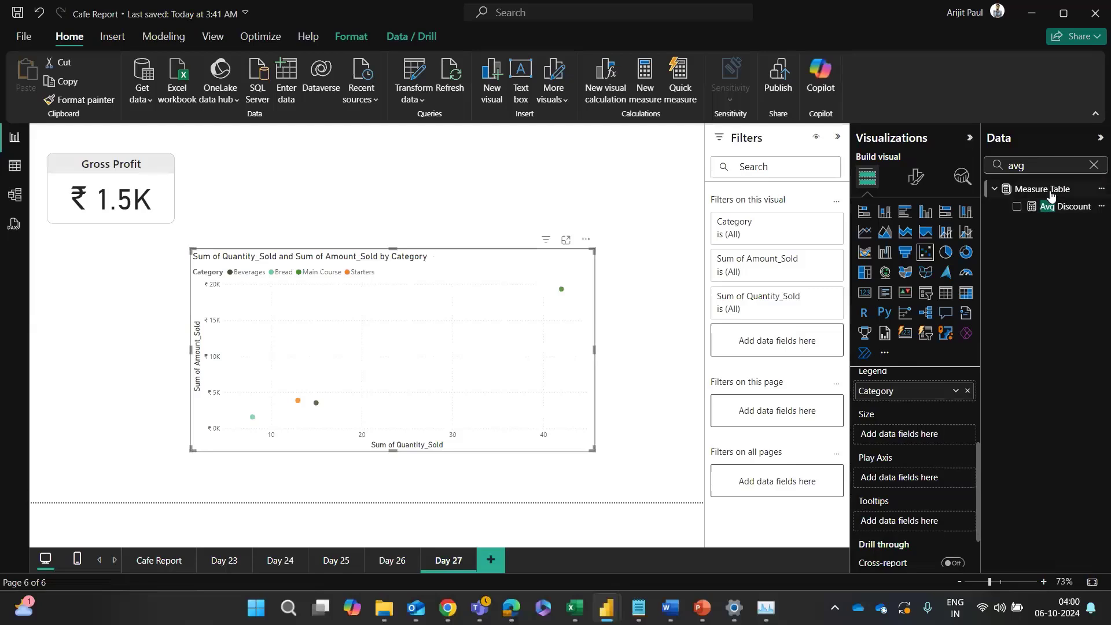
{"action": "left_click_drag", "start_coordinate": [1048, 206], "coordinate": [925, 434]}
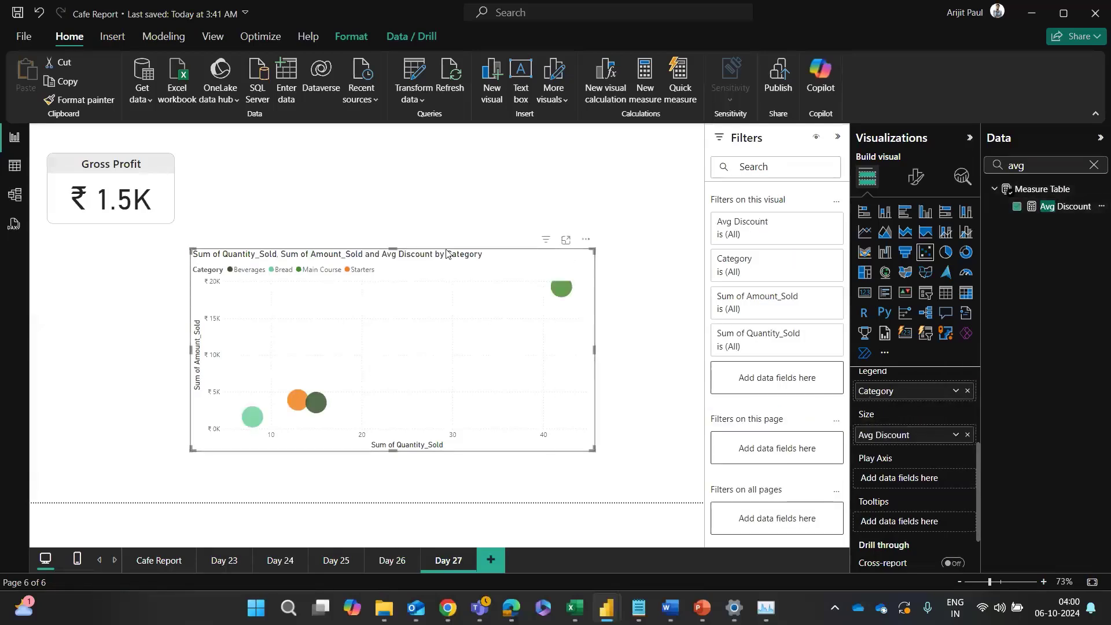
{"action": "left_click", "coordinate": [914, 176]}
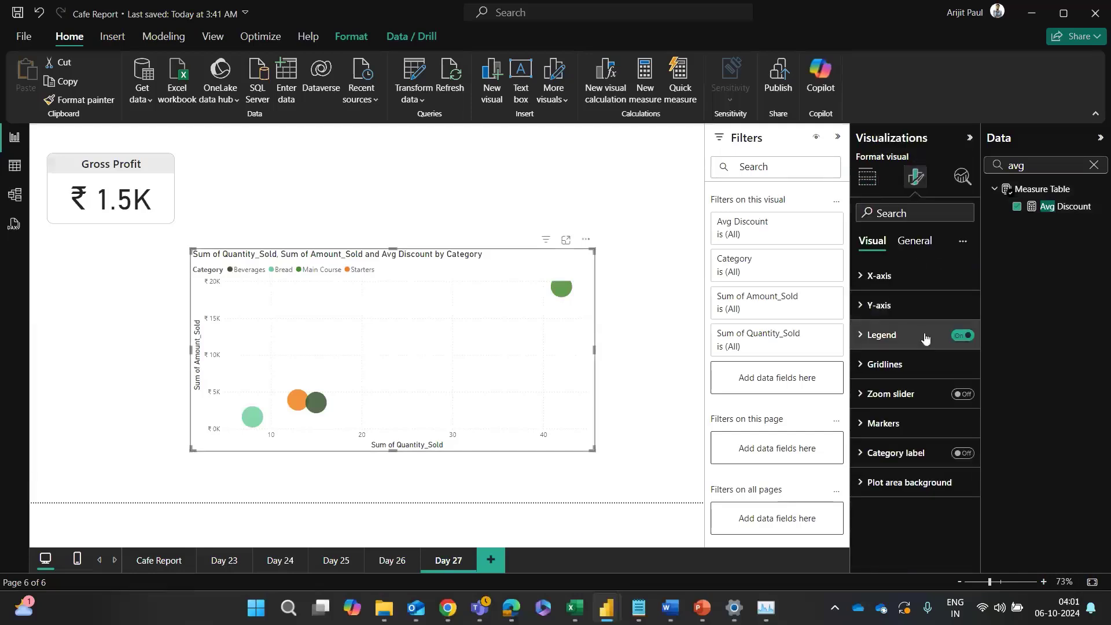
{"action": "left_click", "coordinate": [913, 243]}
{"action": "left_click", "coordinate": [961, 306]}
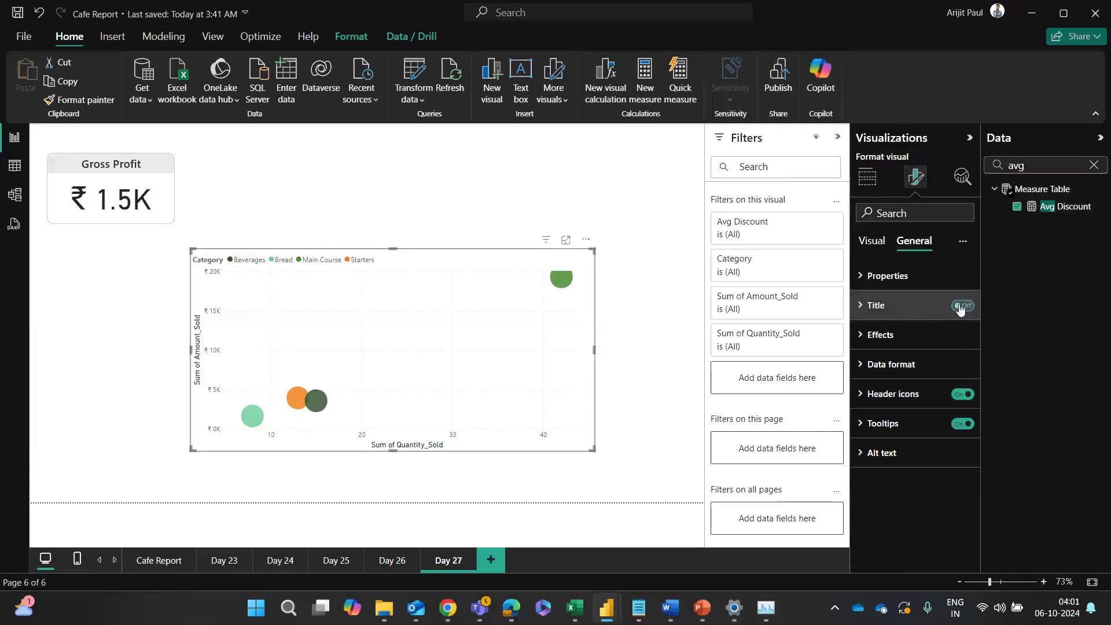
{"action": "left_click", "coordinate": [960, 306]}
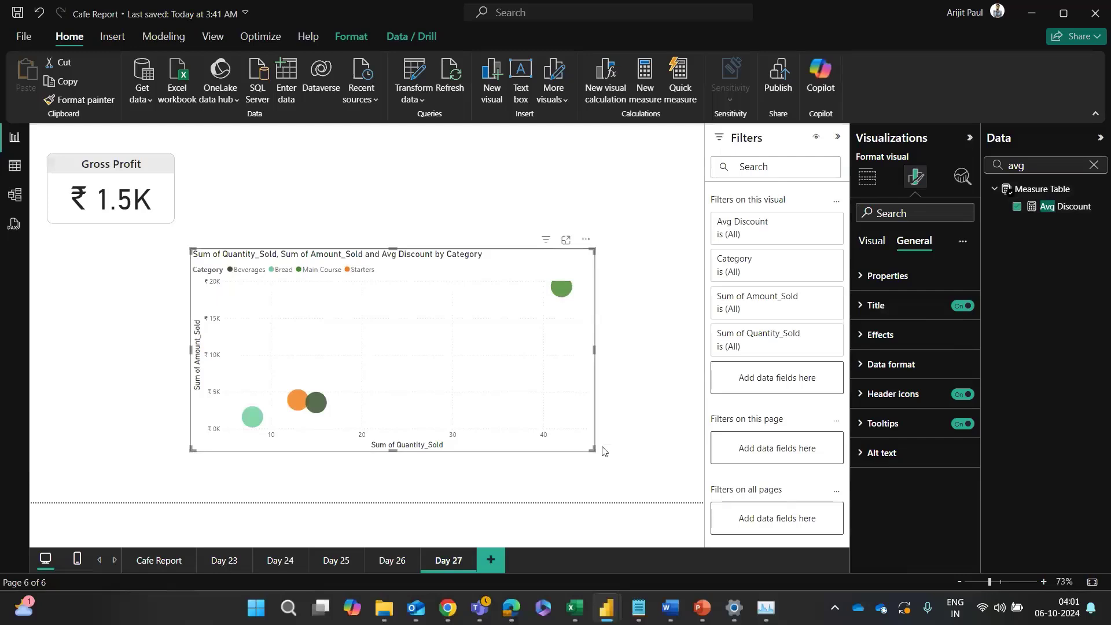
Step: Make the bubble chart slightly taller and narrower, and read the Play Axis example in the ChatGPT conversation in Chrome
{"action": "left_click_drag", "start_coordinate": [592, 449], "coordinate": [585, 479]}
{"action": "mouse_move", "coordinate": [557, 296]}
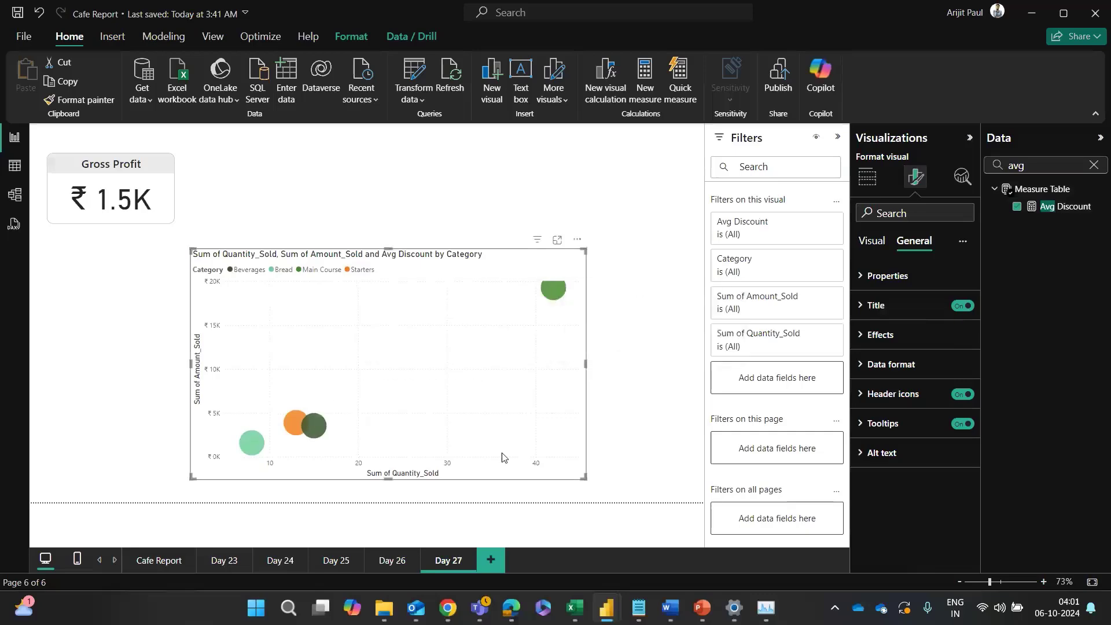
{"action": "key", "text": "alt+Tab"}
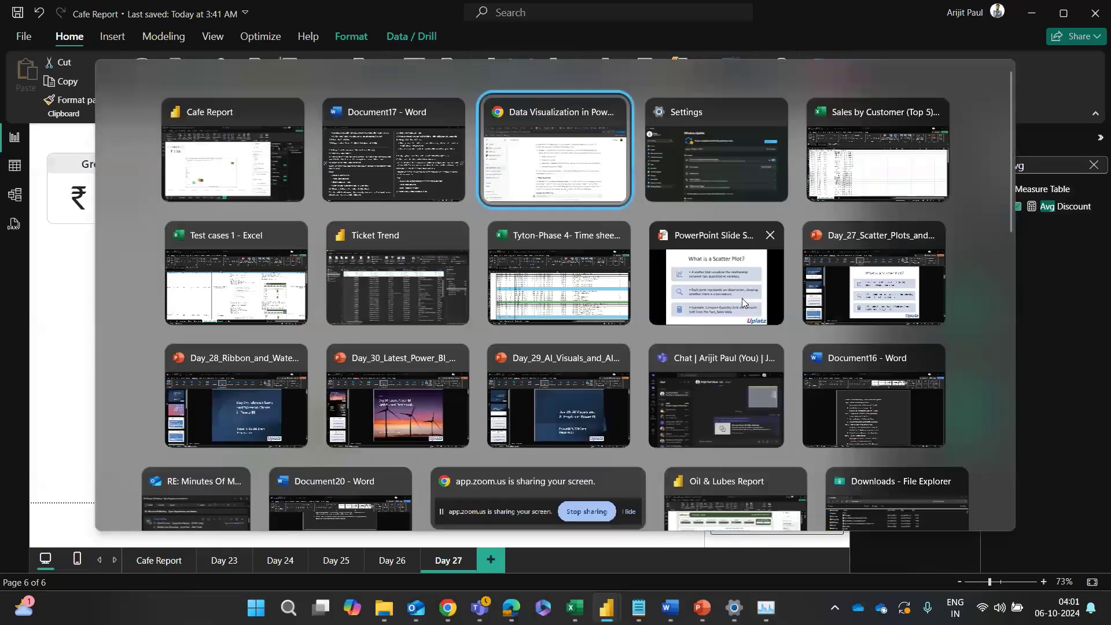
{"action": "scroll", "coordinate": [642, 346], "scroll_direction": "down", "scroll_amount": 1}
{"action": "scroll", "coordinate": [645, 353], "scroll_direction": "down", "scroll_amount": 1}
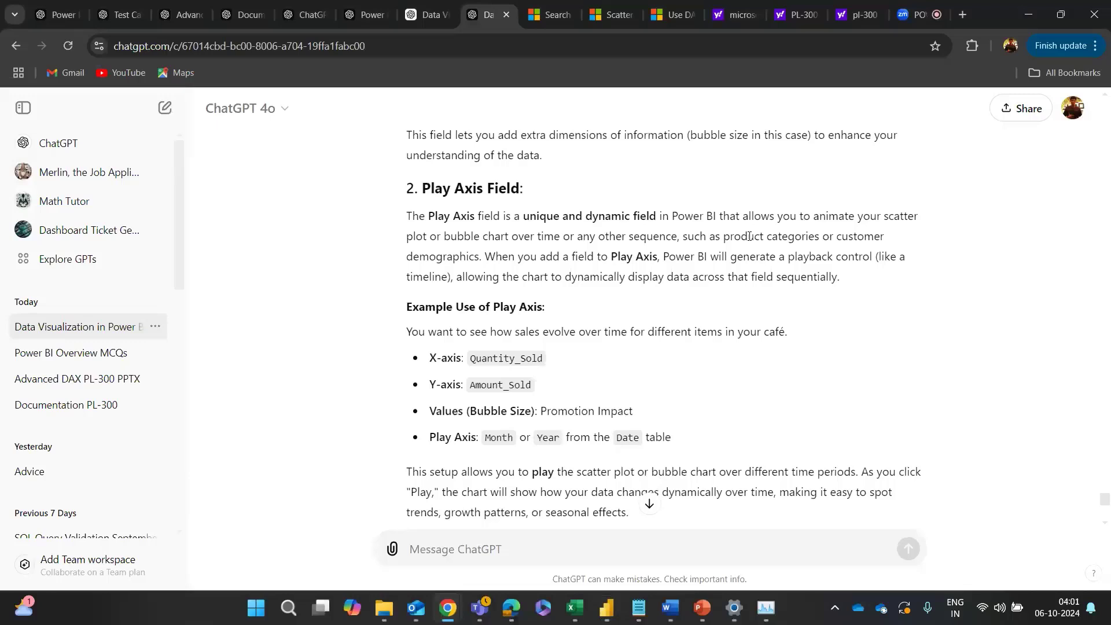
{"action": "key", "text": "alt+Tab"}
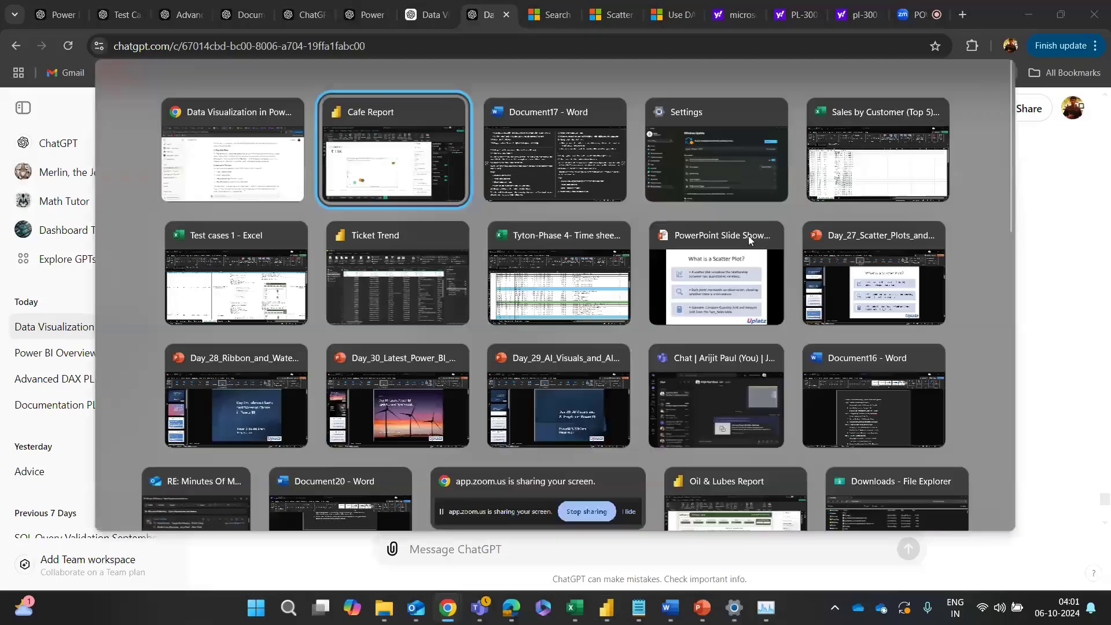
Step: Search the data fields for month and assign Month from the Date table as the bubble chart's Play Axis
{"action": "left_click", "coordinate": [1093, 165]}
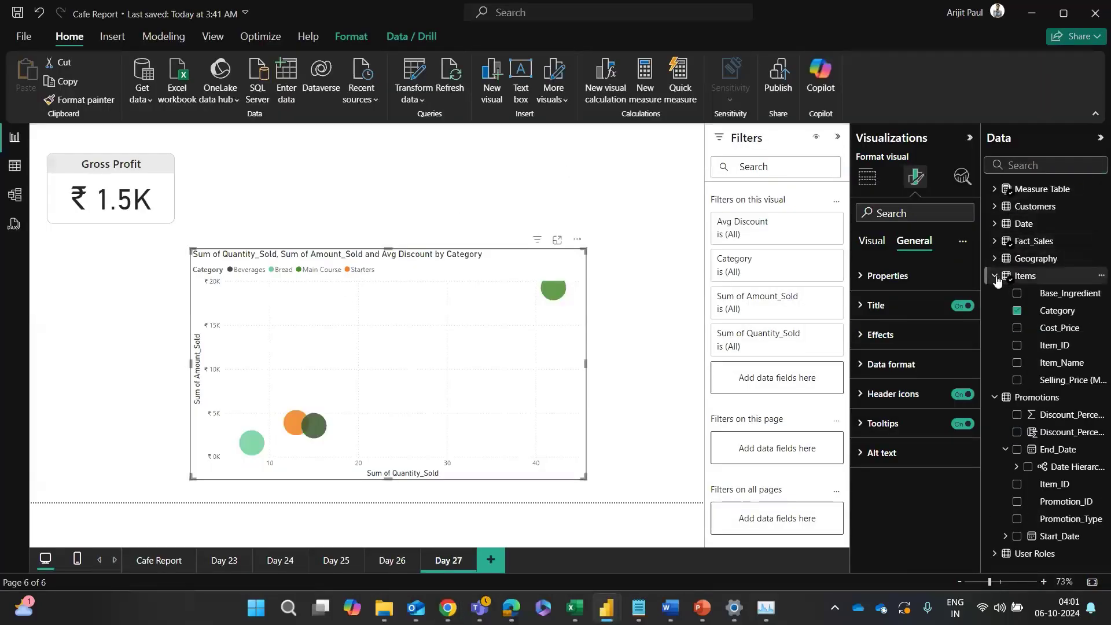
{"action": "left_click", "coordinate": [994, 275]}
{"action": "left_click", "coordinate": [1029, 164]}
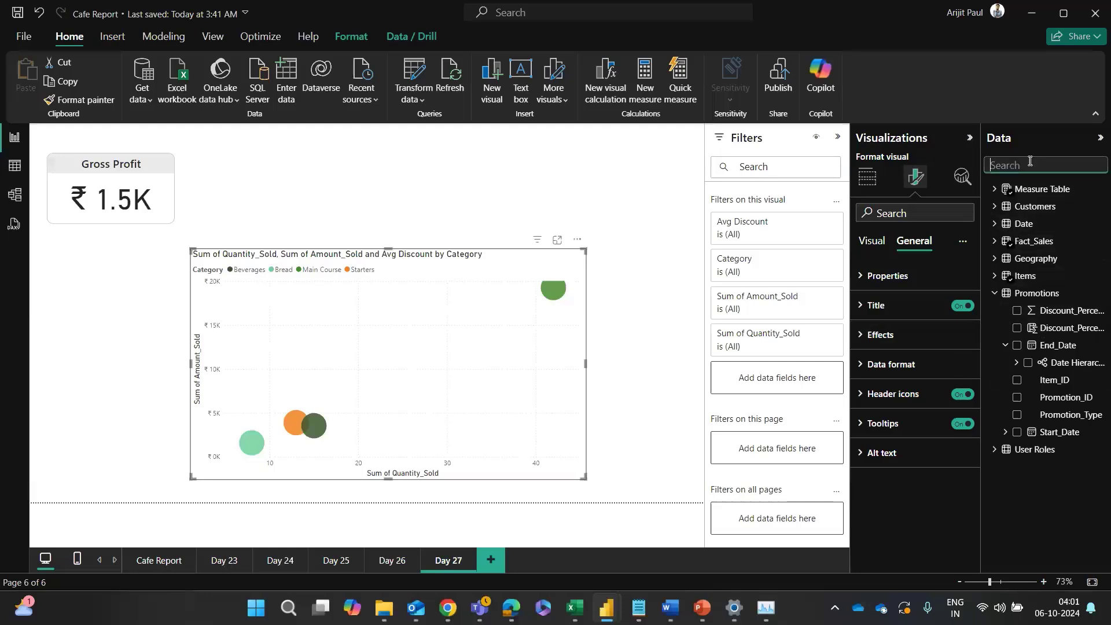
{"action": "type", "text": "month"}
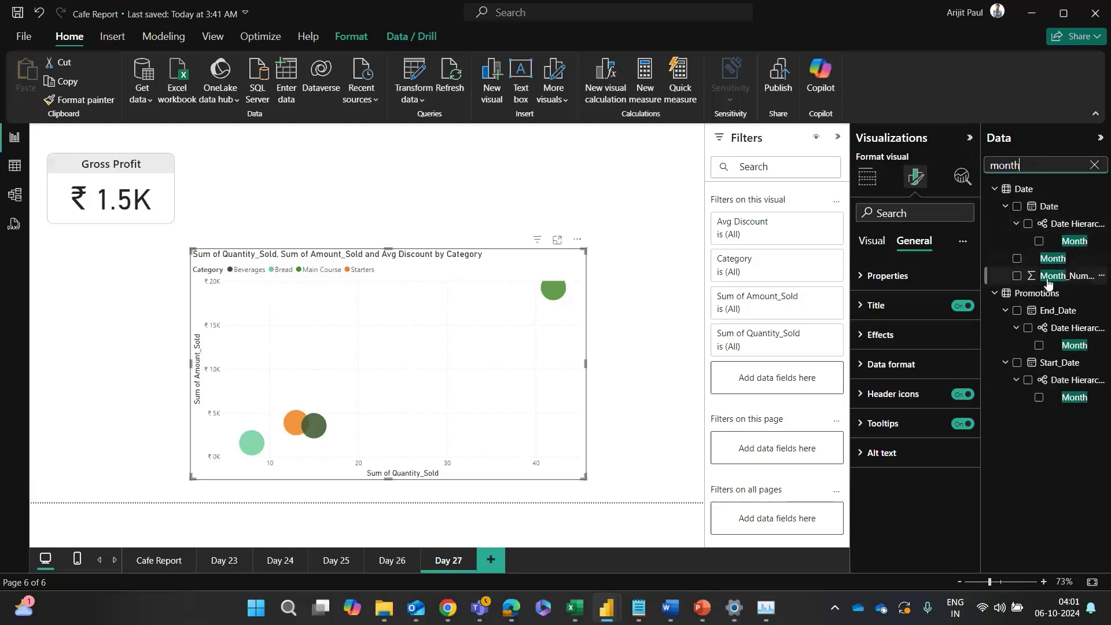
{"action": "left_click_drag", "start_coordinate": [1048, 258], "coordinate": [874, 181]}
{"action": "left_click", "coordinate": [874, 181]}
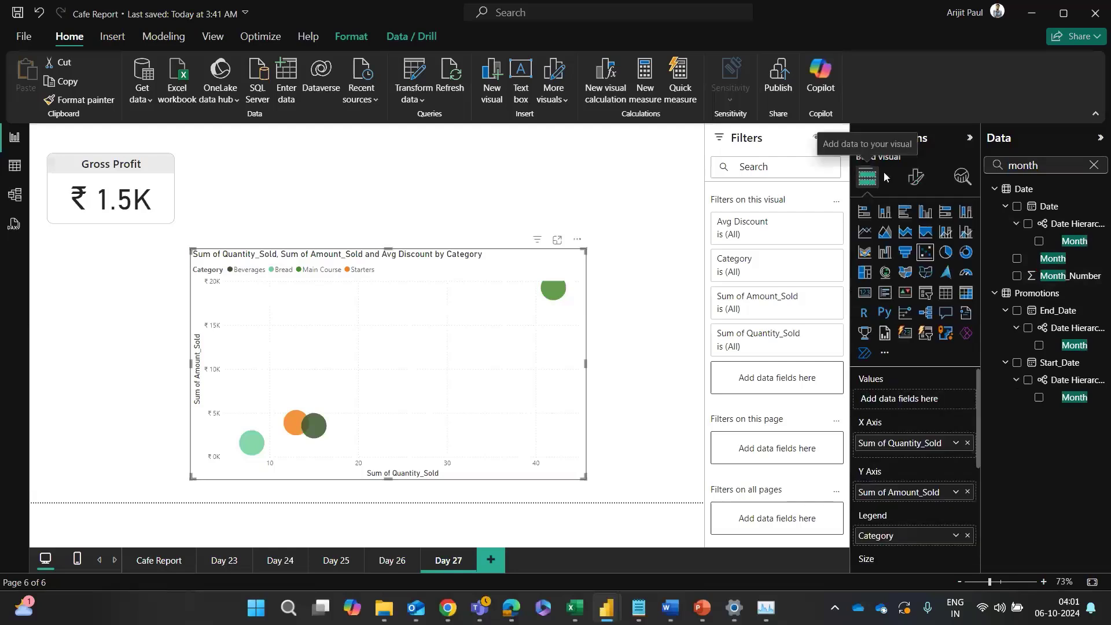
{"action": "left_click", "coordinate": [1068, 241]}
{"action": "scroll", "coordinate": [914, 459], "scroll_direction": "down", "scroll_amount": 1}
{"action": "scroll", "coordinate": [914, 459], "scroll_direction": "down", "scroll_amount": 2}
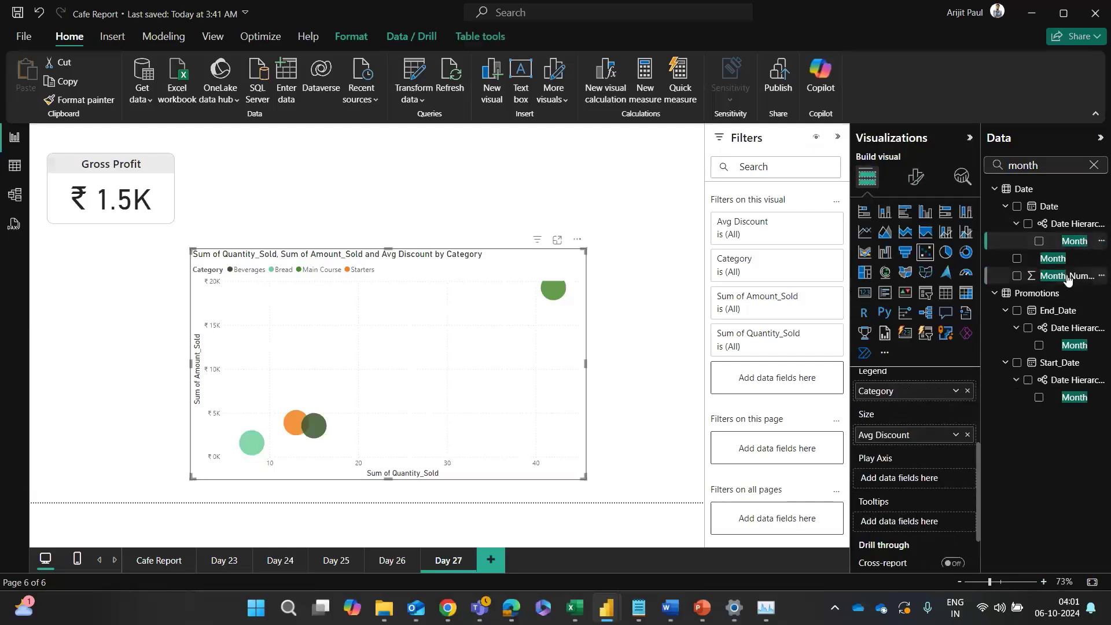
{"action": "left_click_drag", "start_coordinate": [1074, 243], "coordinate": [925, 477]}
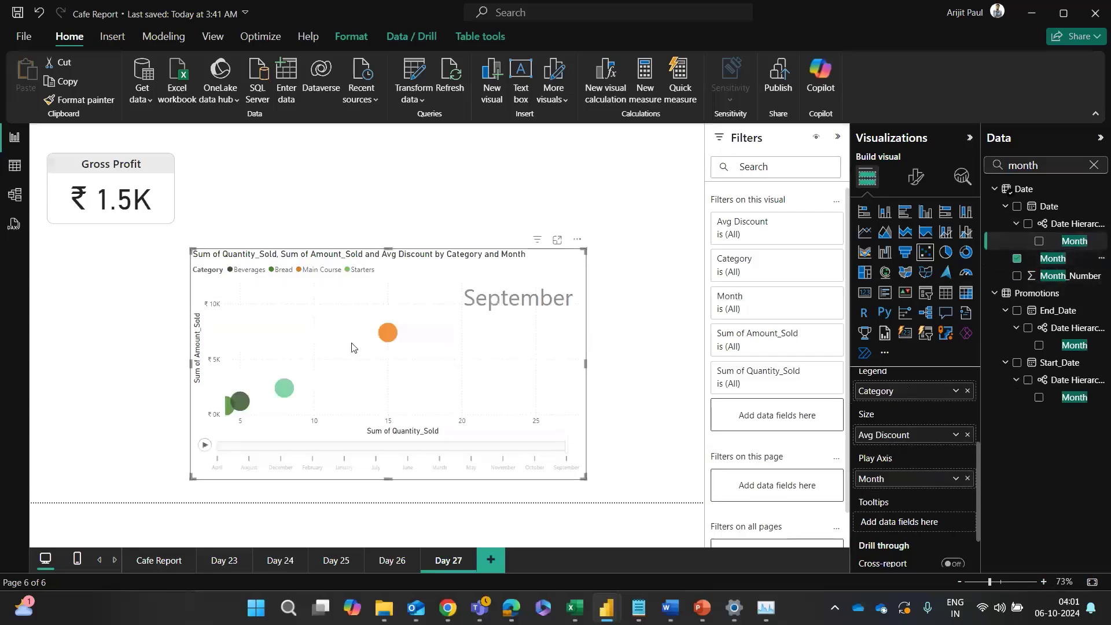
Step: Preview and pause the month animation, and filter the bubble chart's Month field to August and September
{"action": "left_click", "coordinate": [204, 444]}
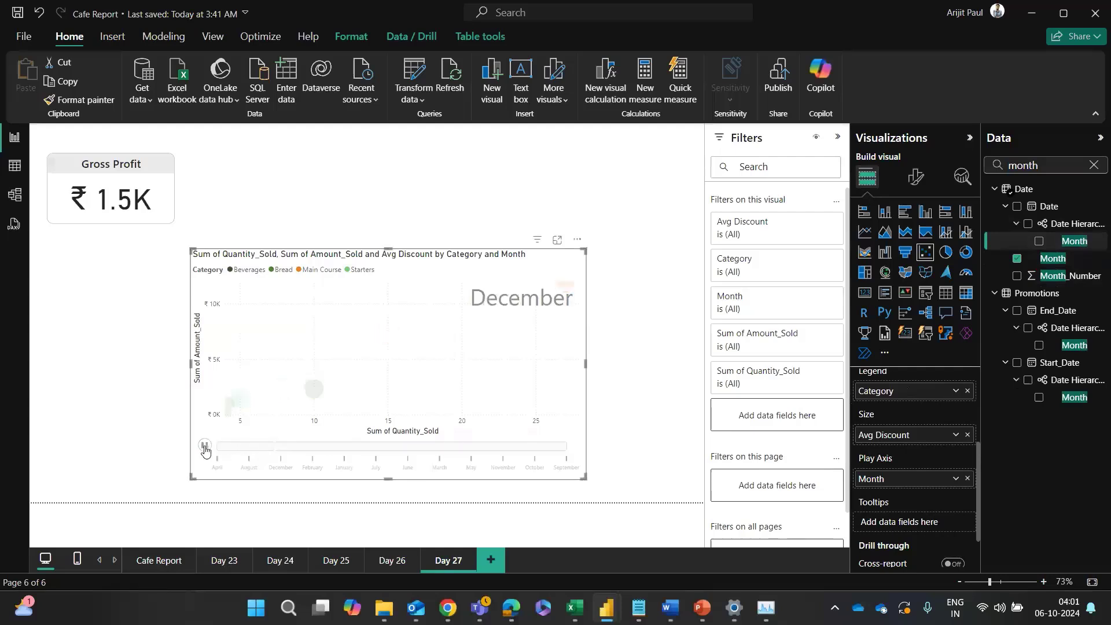
{"action": "left_click", "coordinate": [205, 445]}
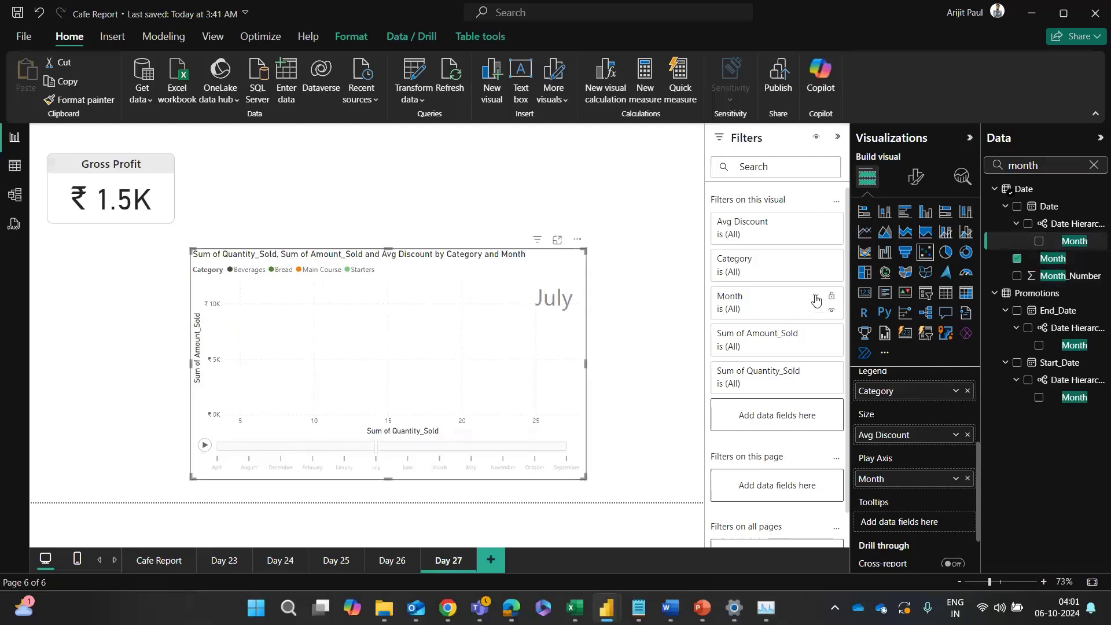
{"action": "left_click", "coordinate": [815, 296]}
{"action": "scroll", "coordinate": [728, 448], "scroll_direction": "down", "scroll_amount": 3}
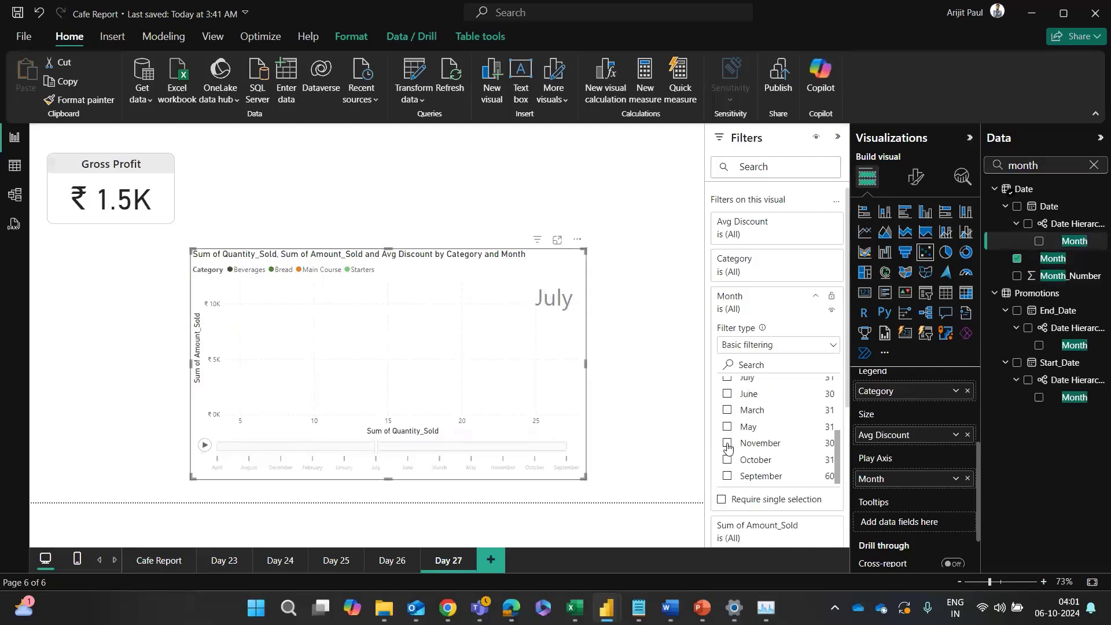
{"action": "scroll", "coordinate": [741, 428], "scroll_direction": "up", "scroll_amount": 4}
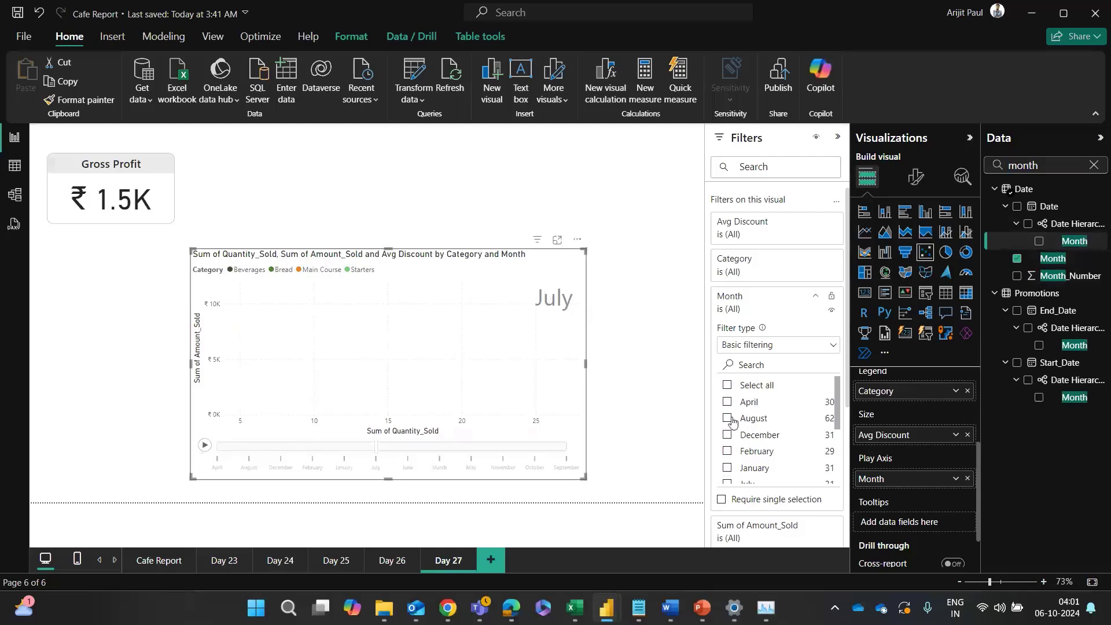
{"action": "left_click", "coordinate": [729, 420]}
{"action": "scroll", "coordinate": [731, 449], "scroll_direction": "down", "scroll_amount": 3}
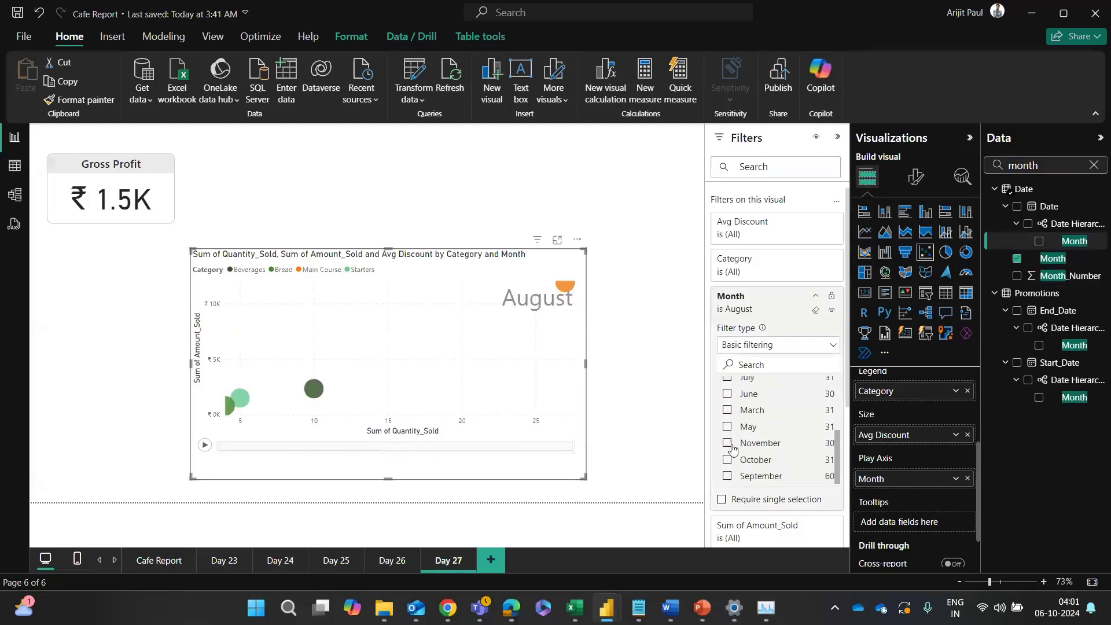
{"action": "left_click", "coordinate": [727, 476]}
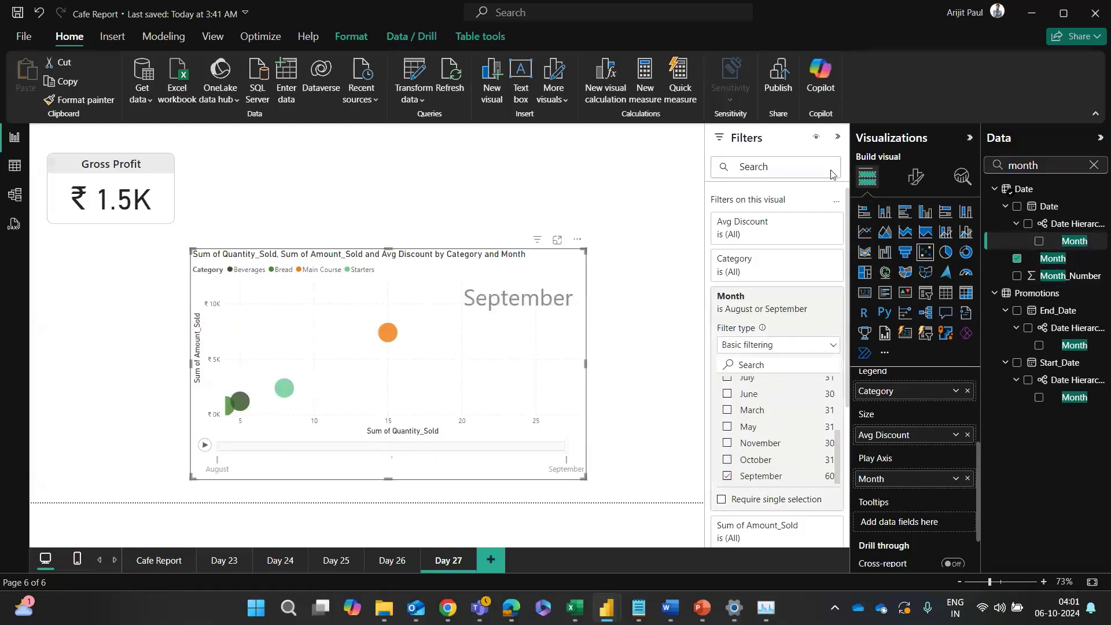
Step: Collapse the filters and play the bubble chart's animation from August to September
{"action": "left_click", "coordinate": [836, 138]}
{"action": "left_click", "coordinate": [249, 479]}
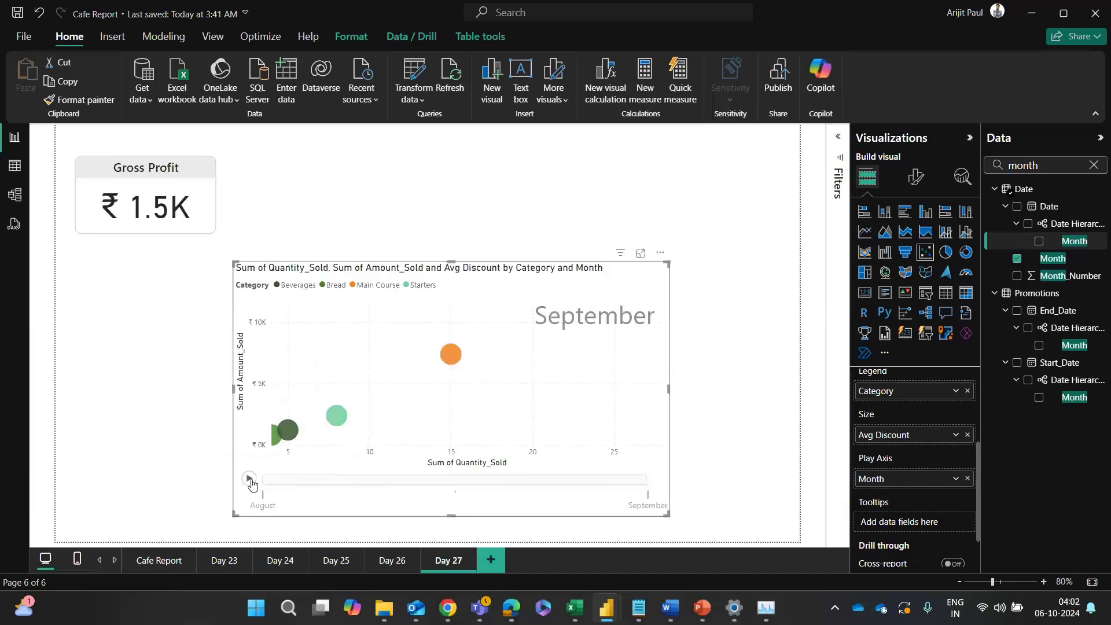
{"action": "left_click", "coordinate": [250, 480]}
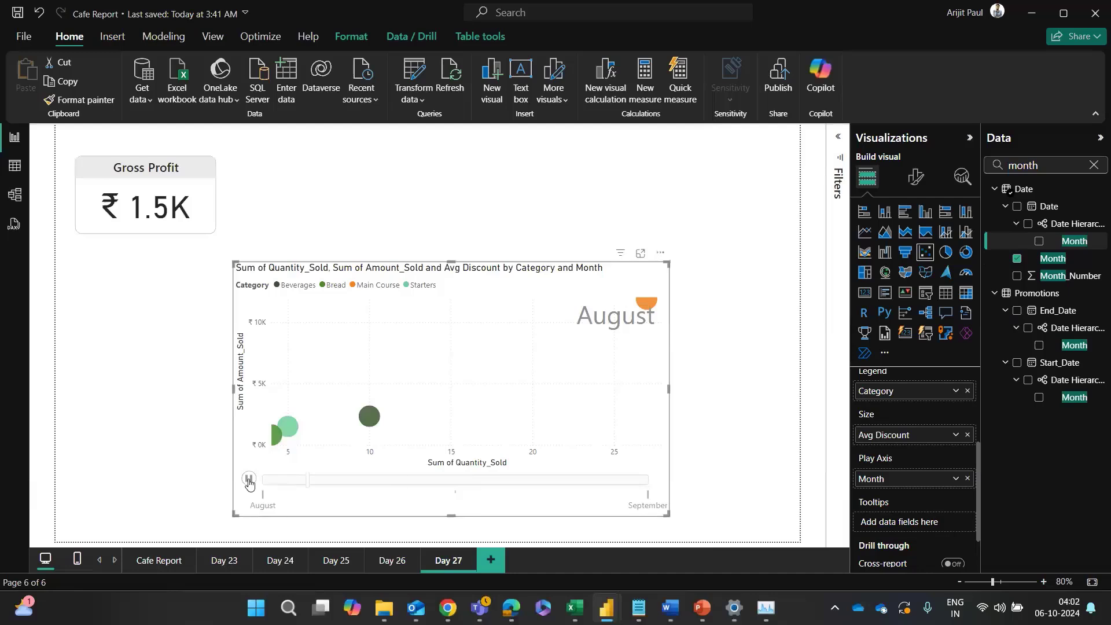
{"action": "left_click", "coordinate": [248, 479]}
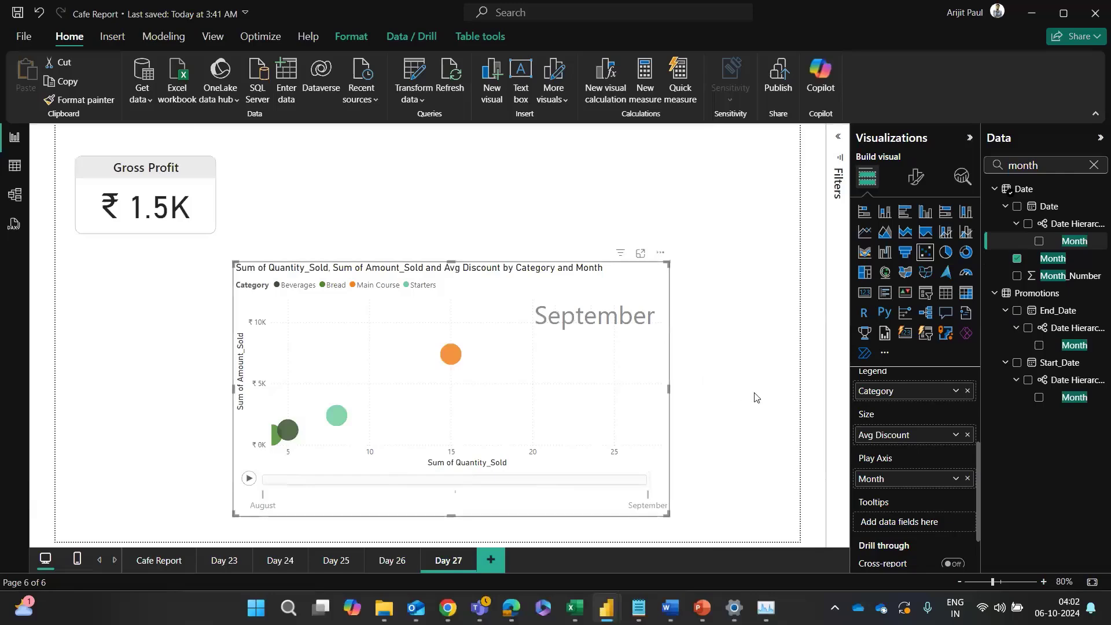
Step: In Chrome, review the Play Axis use case and the scatter plot and bubble chart recap in the ChatGPT conversation
{"action": "key", "text": "alt+Tab"}
{"action": "scroll", "coordinate": [649, 371], "scroll_direction": "down", "scroll_amount": 5}
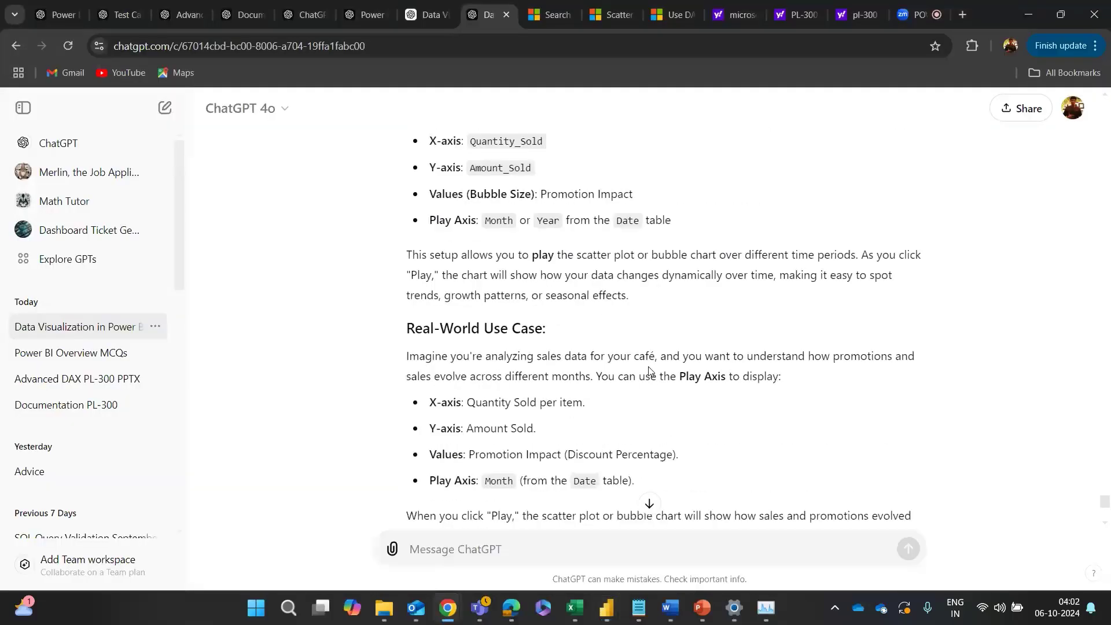
{"action": "scroll", "coordinate": [650, 371], "scroll_direction": "down", "scroll_amount": 7}
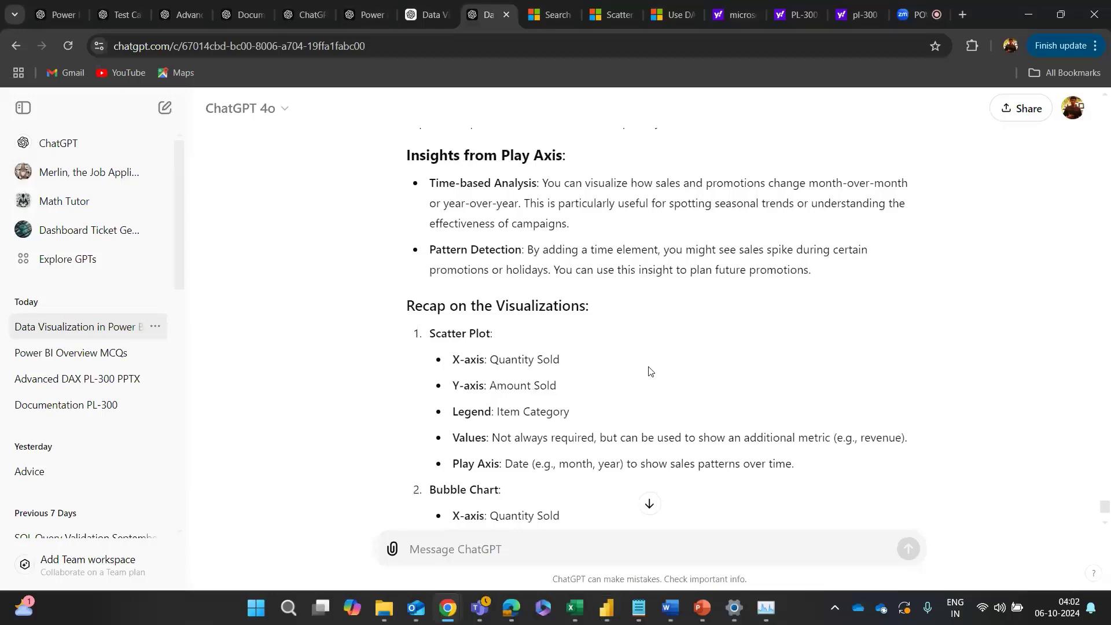
{"action": "scroll", "coordinate": [650, 371], "scroll_direction": "down", "scroll_amount": 6}
{"action": "scroll", "coordinate": [650, 371], "scroll_direction": "up", "scroll_amount": 4}
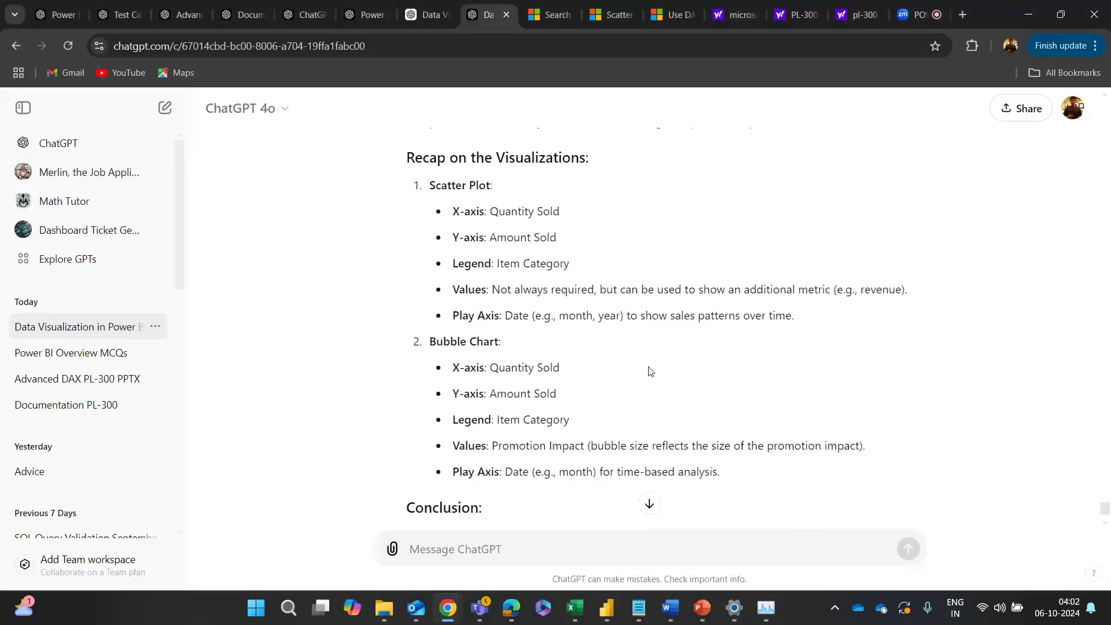
{"action": "scroll", "coordinate": [649, 371], "scroll_direction": "down", "scroll_amount": 4}
{"action": "scroll", "coordinate": [649, 369], "scroll_direction": "up", "scroll_amount": 15}
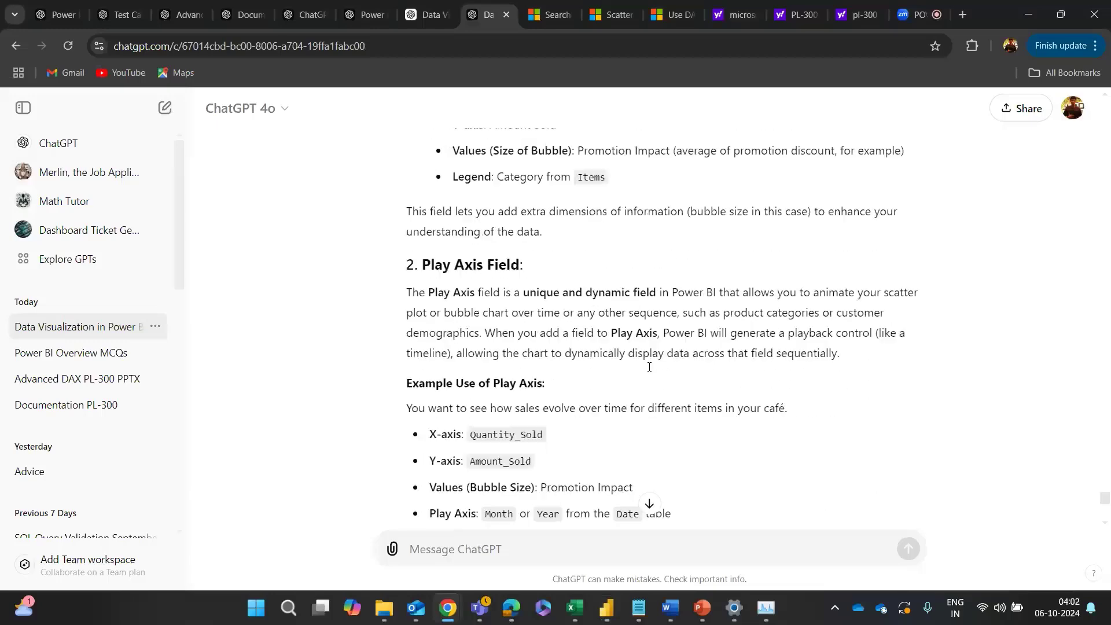
{"action": "scroll", "coordinate": [649, 370], "scroll_direction": "up", "scroll_amount": 10}
{"action": "scroll", "coordinate": [649, 370], "scroll_direction": "down", "scroll_amount": 1}
{"action": "scroll", "coordinate": [649, 371], "scroll_direction": "up", "scroll_amount": 2}
{"action": "scroll", "coordinate": [649, 370], "scroll_direction": "down", "scroll_amount": 15}
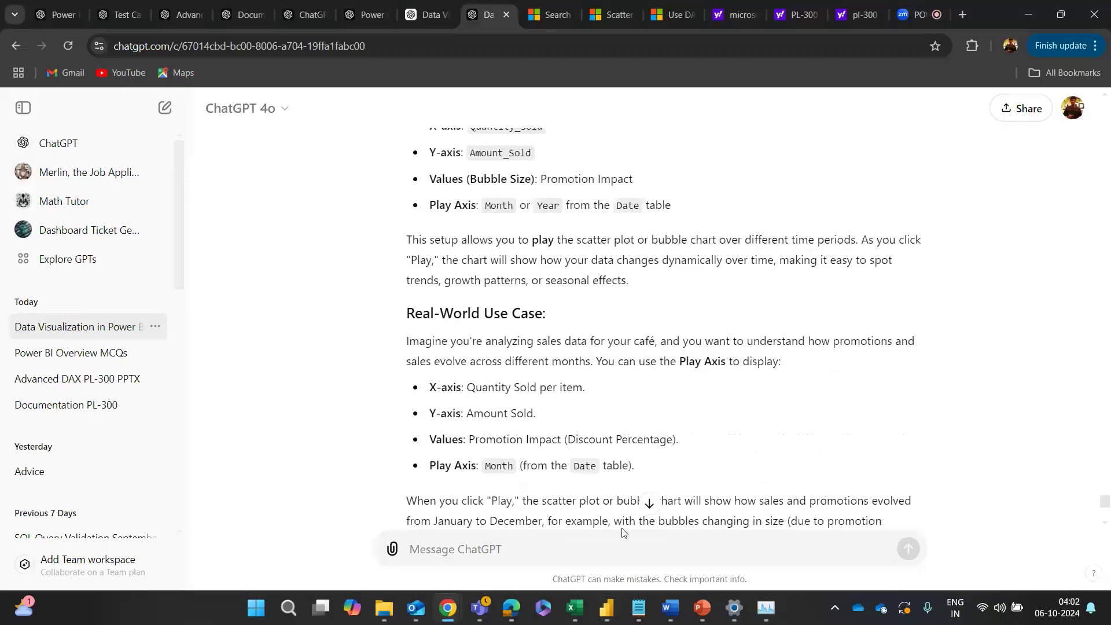
{"action": "scroll", "coordinate": [623, 533], "scroll_direction": "down", "scroll_amount": 5}
Step: Ask ChatGPT "how can I make a dot plot chart"
{"action": "type", "text": "how"}
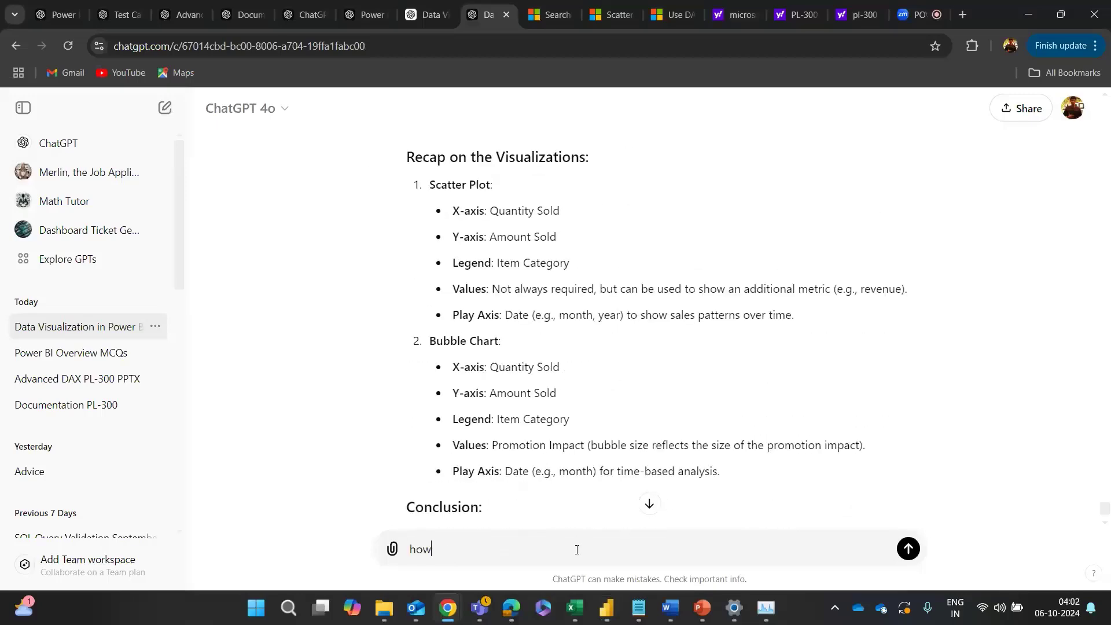
{"action": "type", "text": " can I make a dot plot chart"}
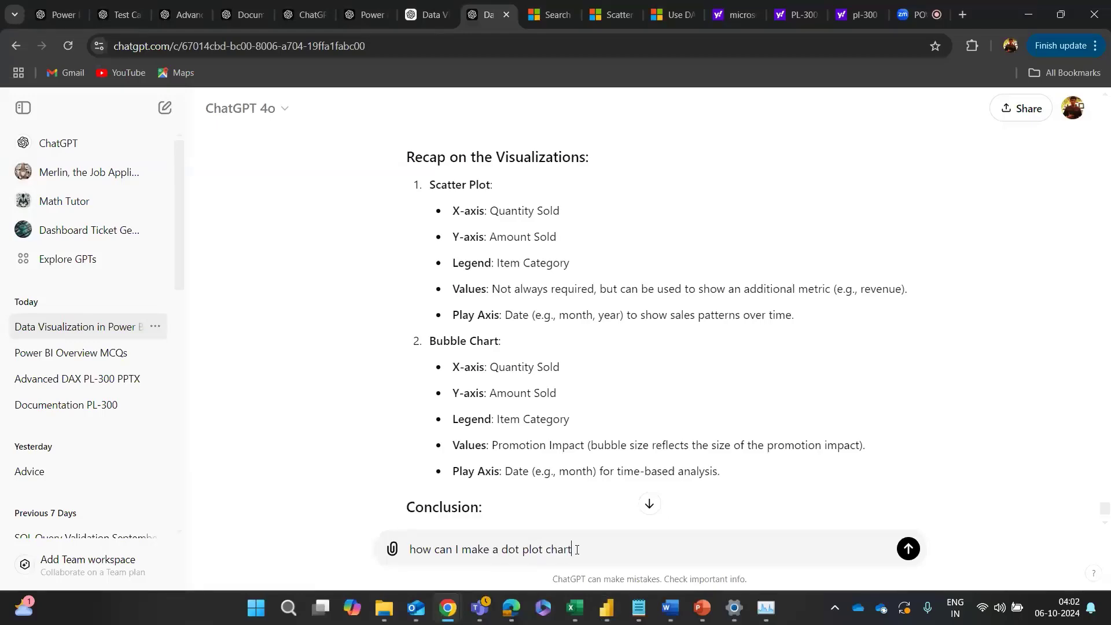
{"action": "key", "text": "Return"}
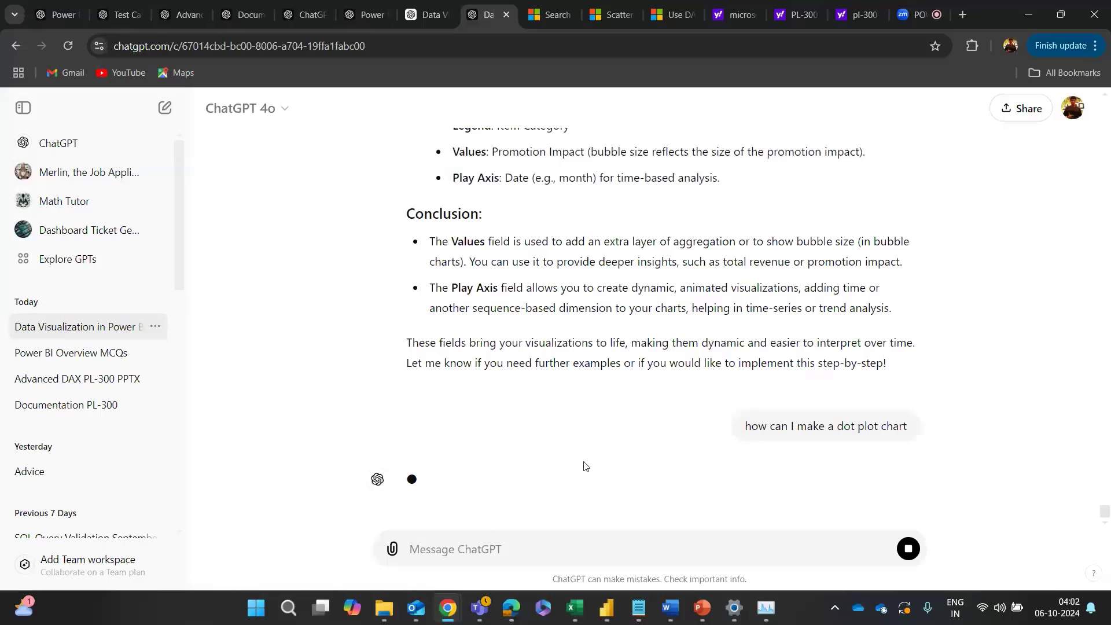
Step: Switch to Power BI and remove Month from the bubble chart's Play Axis
{"action": "key", "text": "alt+Tab"}
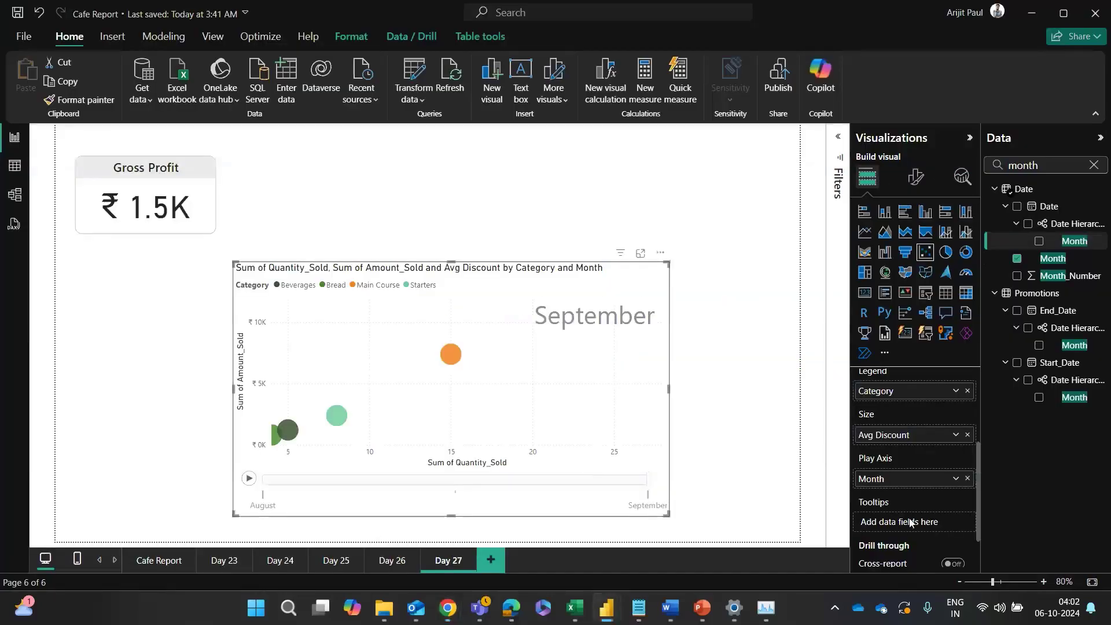
{"action": "left_click", "coordinate": [966, 478]}
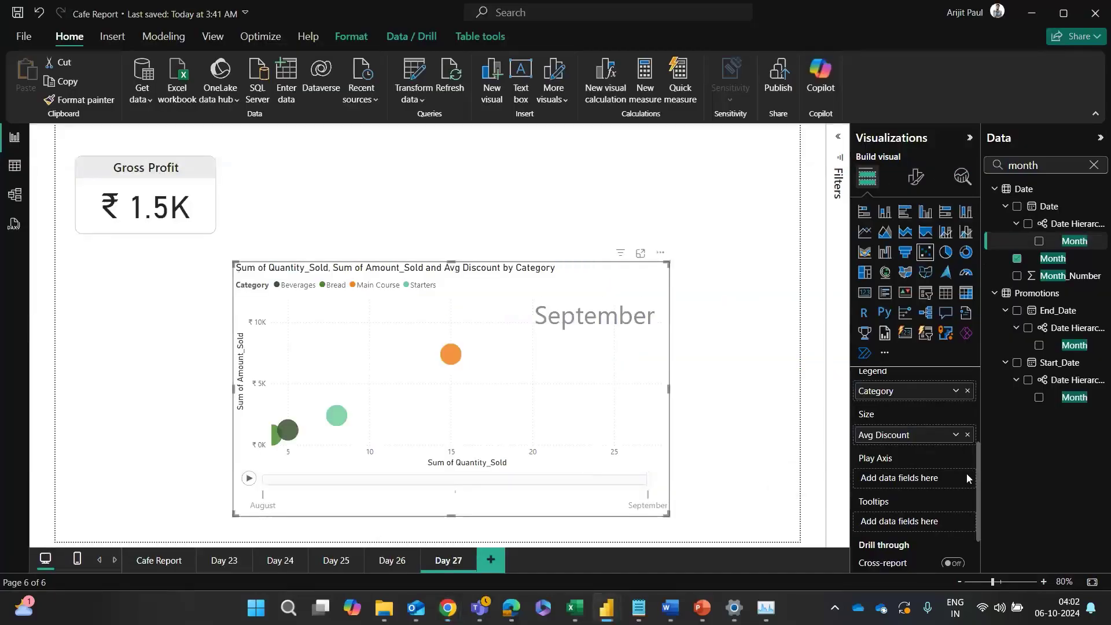
Step: Turn on the ratio line and symmetry shading for the bubble chart
{"action": "left_click", "coordinate": [961, 177]}
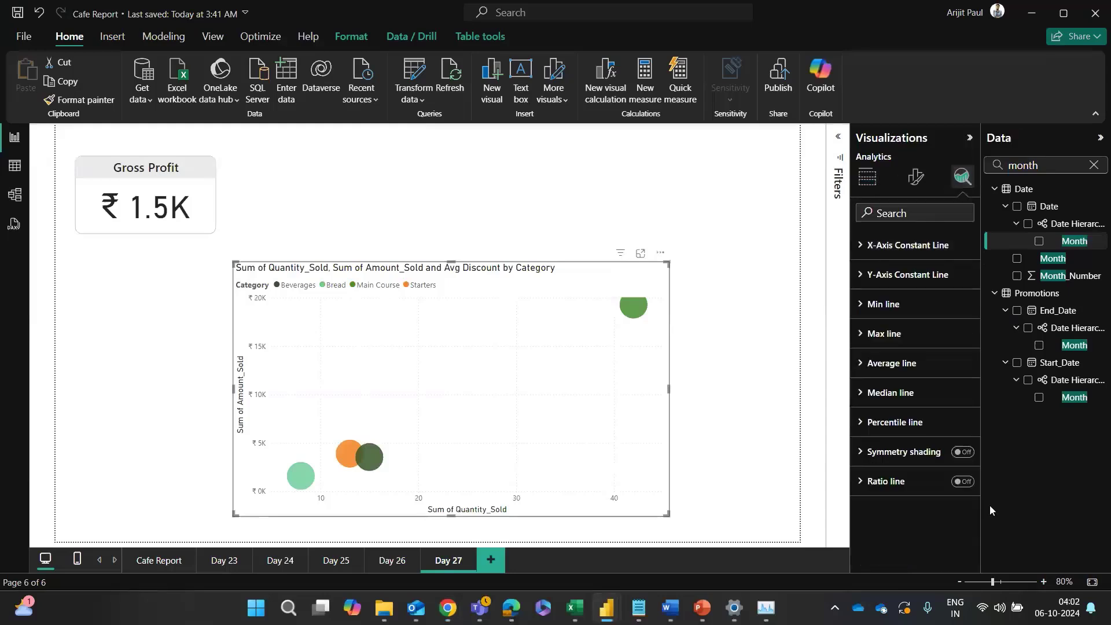
{"action": "left_click", "coordinate": [960, 483]}
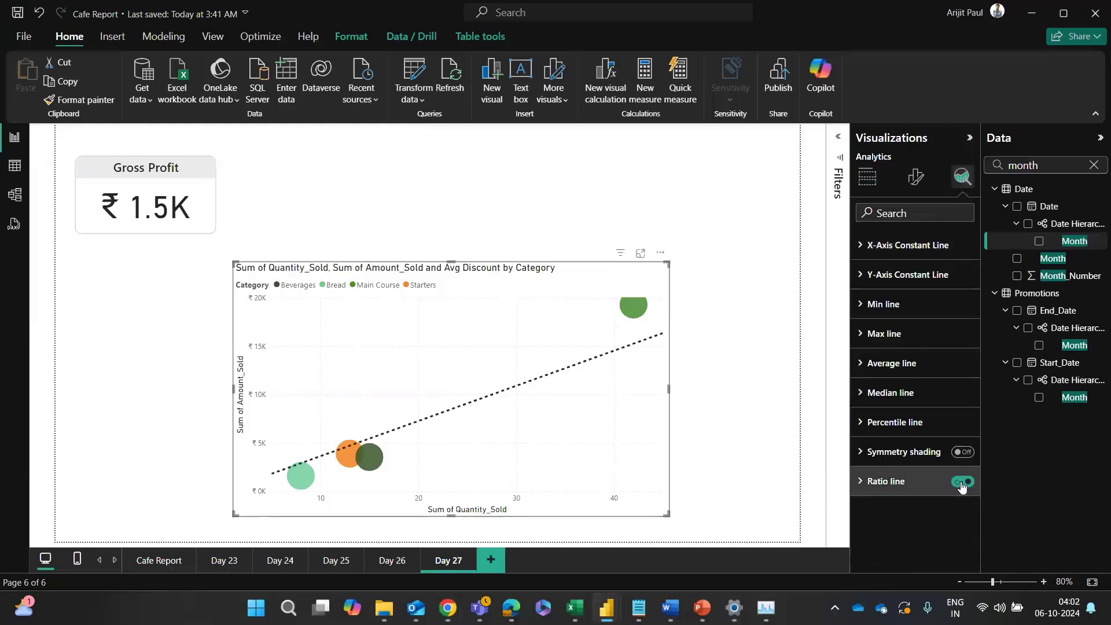
{"action": "left_click", "coordinate": [963, 452]}
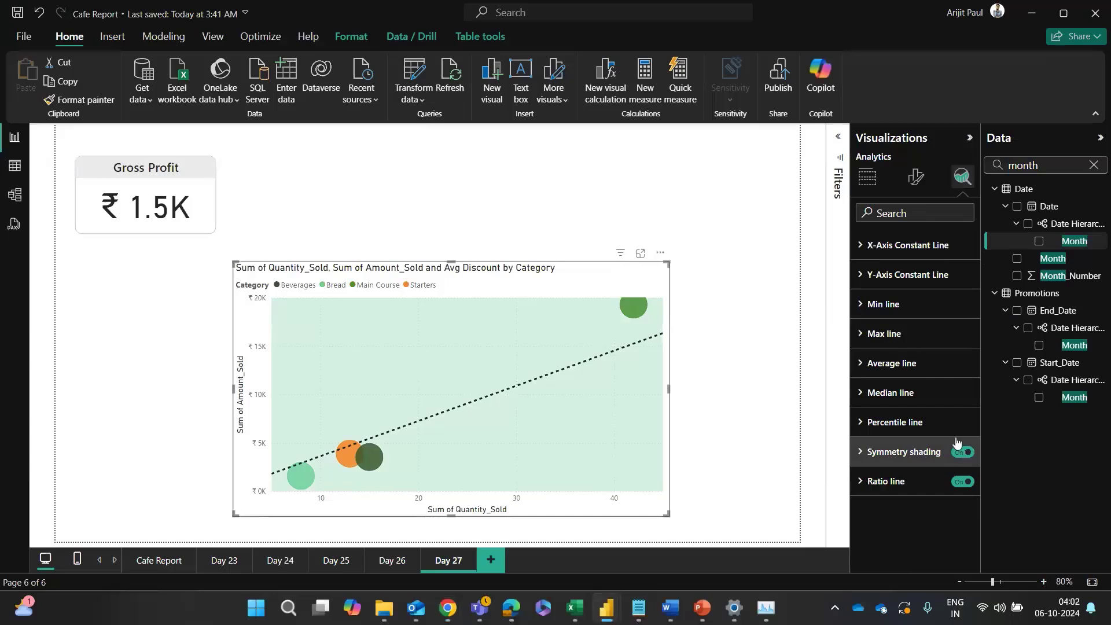
{"action": "left_click", "coordinate": [877, 252]}
{"action": "left_click", "coordinate": [876, 255]}
{"action": "left_click", "coordinate": [875, 305]}
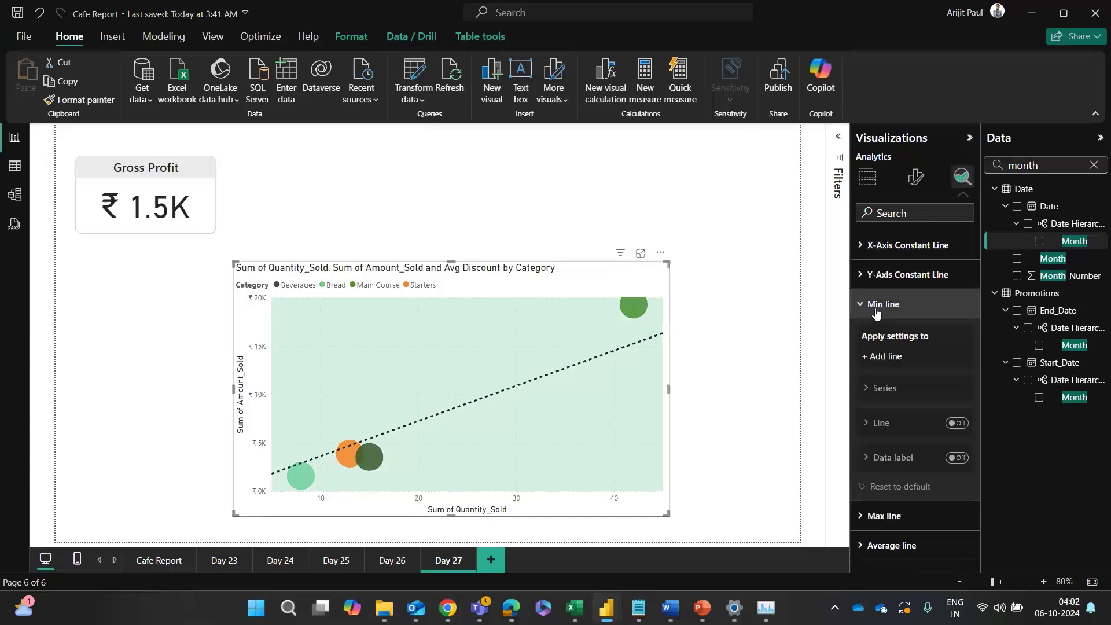
{"action": "left_click", "coordinate": [876, 305]}
{"action": "left_click", "coordinate": [885, 363]}
{"action": "left_click", "coordinate": [886, 363]}
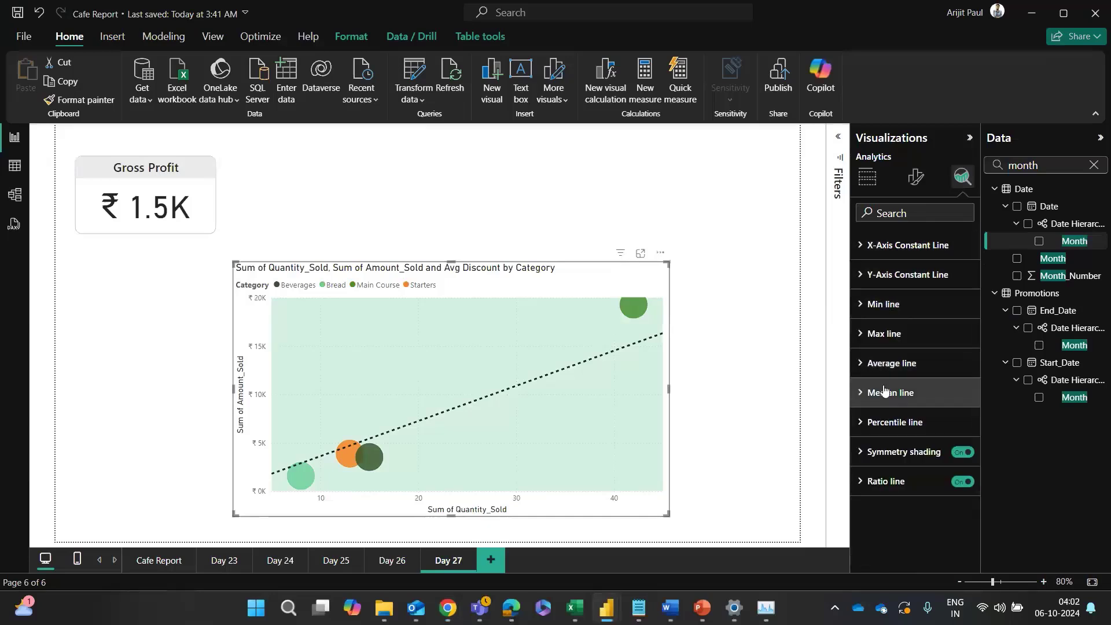
Step: Add a median line for Sum of Quantity_Sold to the bubble chart, inspect its settings, and delete the line again
{"action": "left_click", "coordinate": [884, 392]}
{"action": "left_click", "coordinate": [901, 445]}
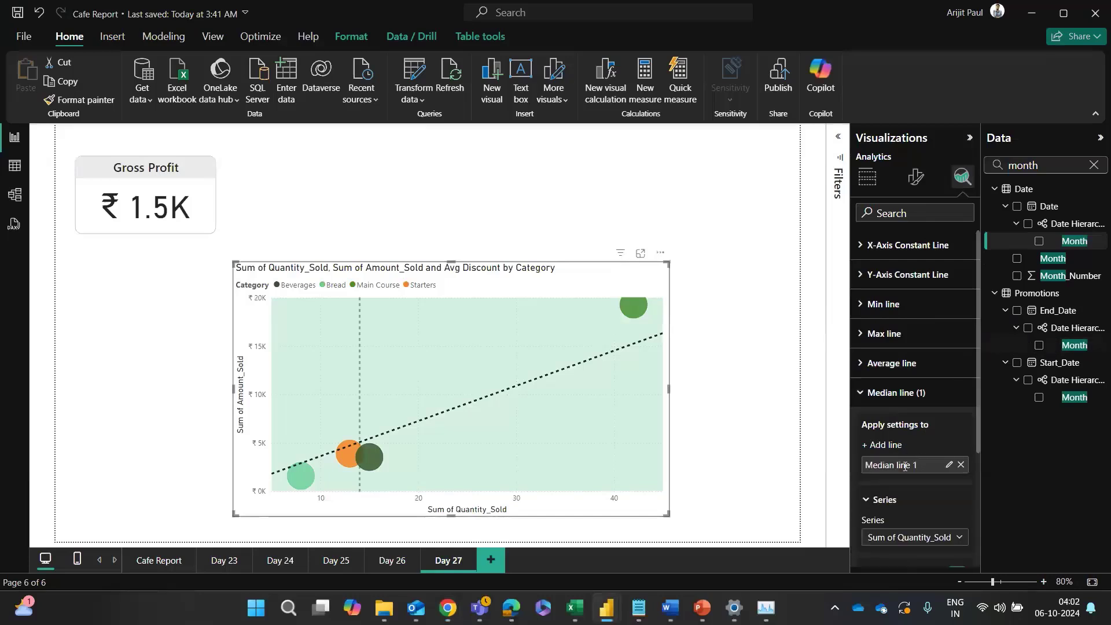
{"action": "scroll", "coordinate": [920, 515], "scroll_direction": "down", "scroll_amount": 3}
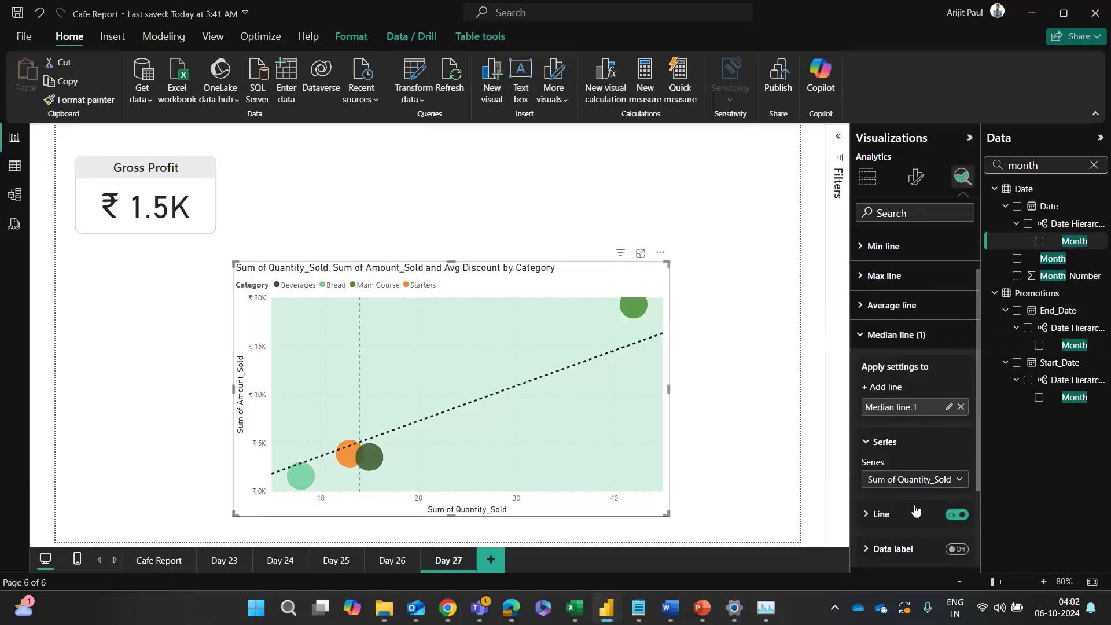
{"action": "right_click", "coordinate": [907, 467]}
{"action": "left_click", "coordinate": [1039, 435]}
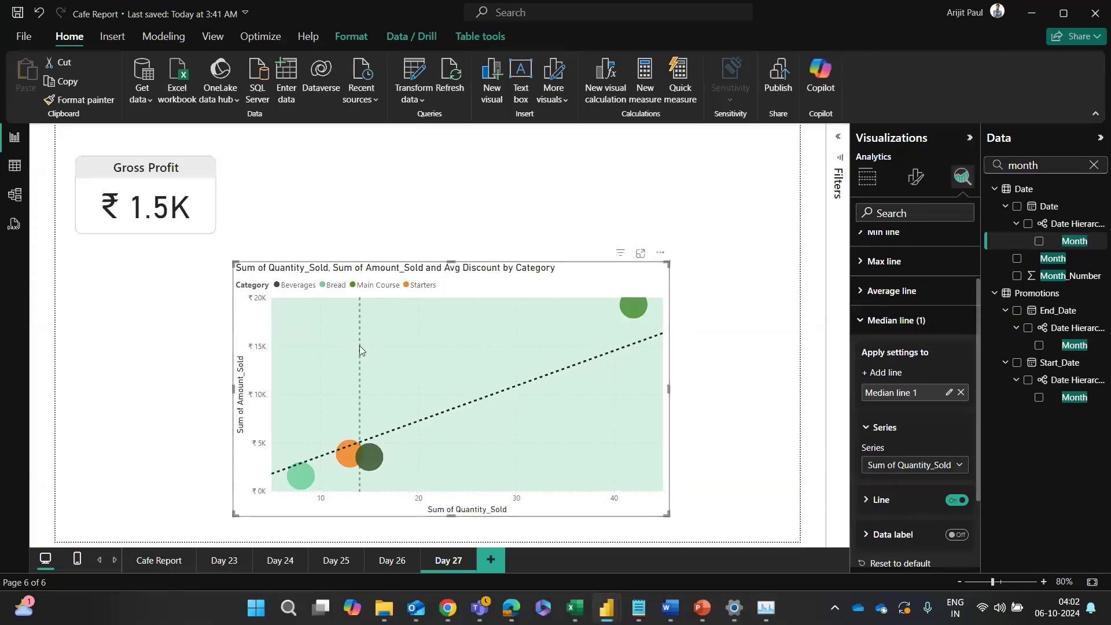
{"action": "left_click", "coordinate": [960, 394]}
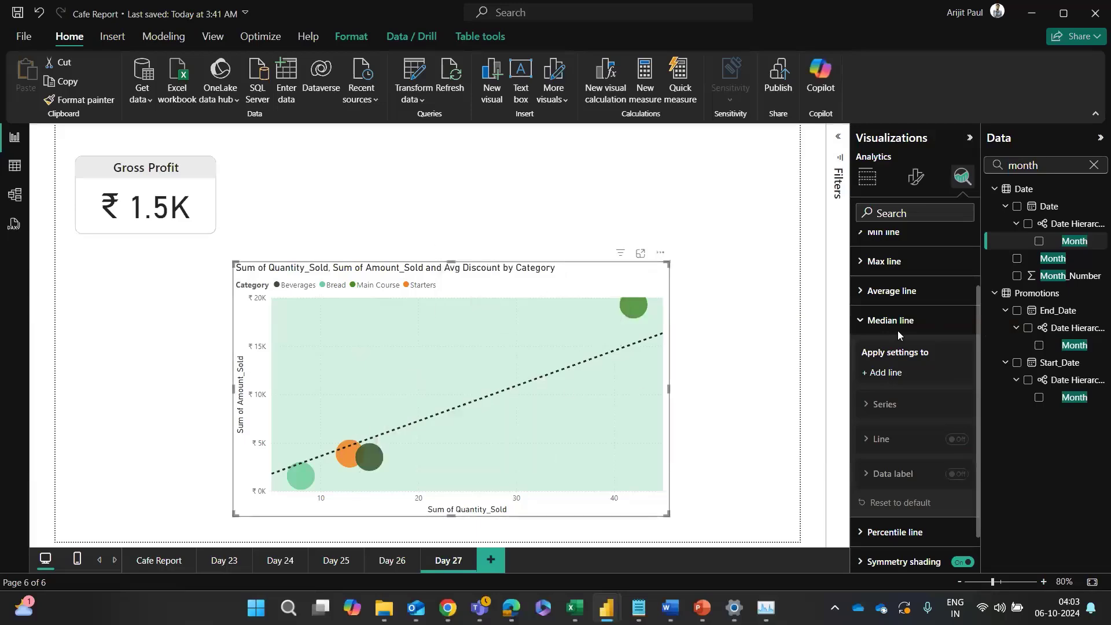
Step: In Chrome, read ChatGPT's instructions for configuring a scatter chart as a dot plot
{"action": "key", "text": "alt+Tab"}
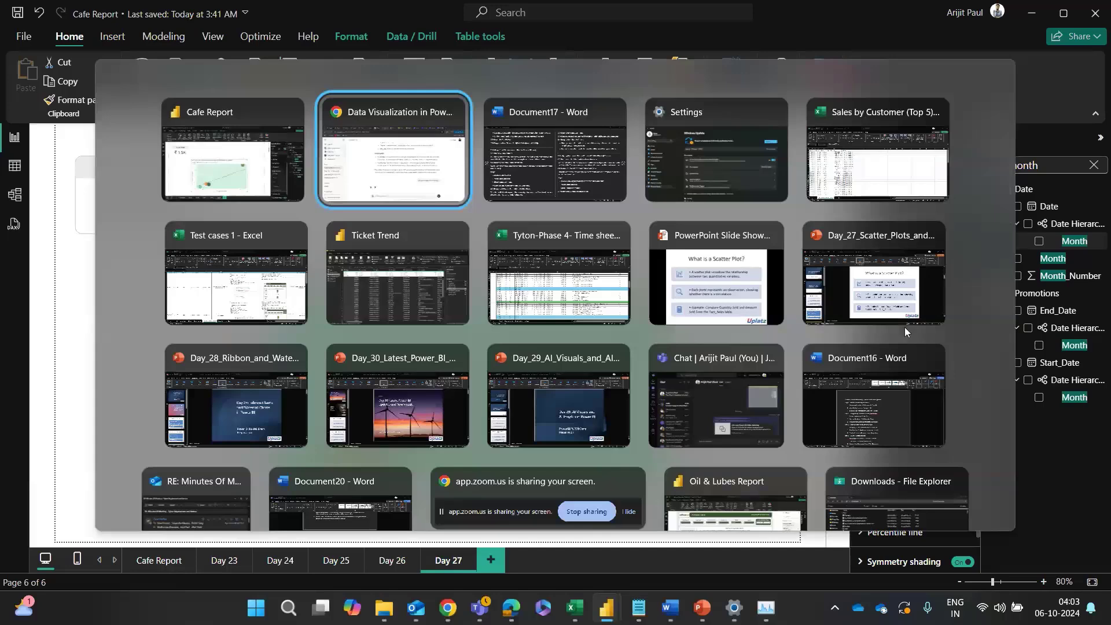
{"action": "scroll", "coordinate": [801, 400], "scroll_direction": "up", "scroll_amount": 10}
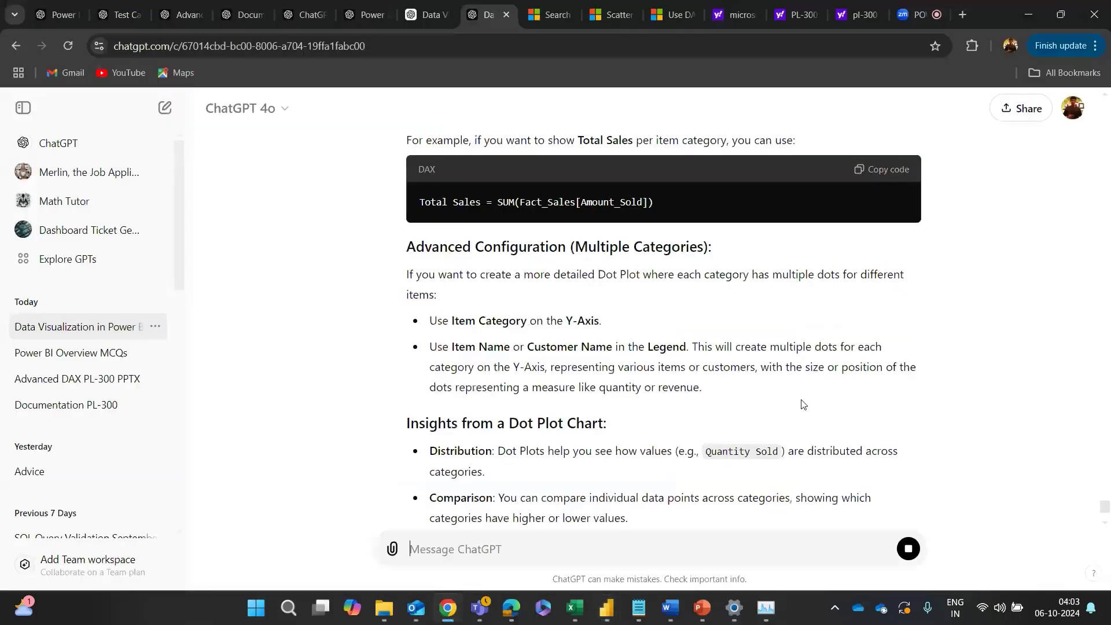
{"action": "scroll", "coordinate": [803, 403], "scroll_direction": "up", "scroll_amount": 10}
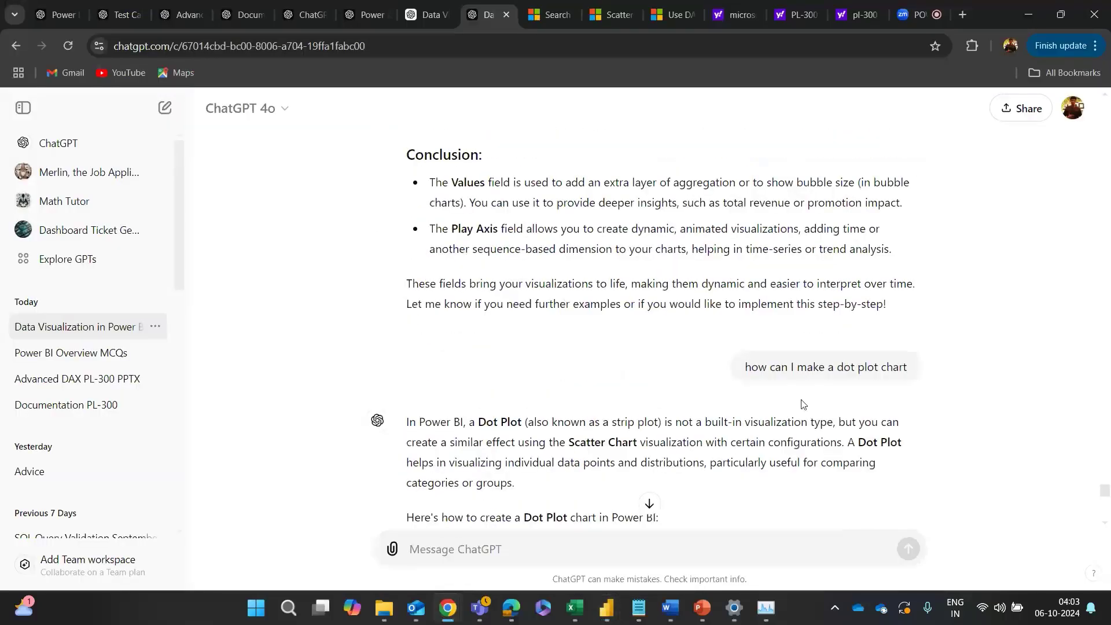
{"action": "scroll", "coordinate": [803, 404], "scroll_direction": "down", "scroll_amount": 2}
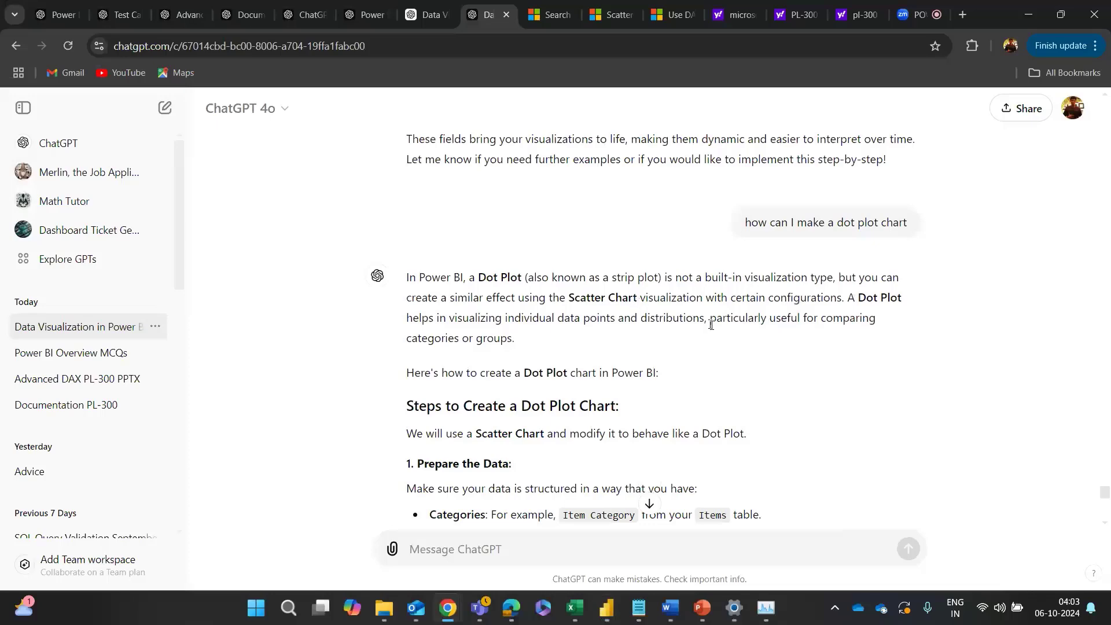
{"action": "scroll", "coordinate": [815, 315], "scroll_direction": "down", "scroll_amount": 1}
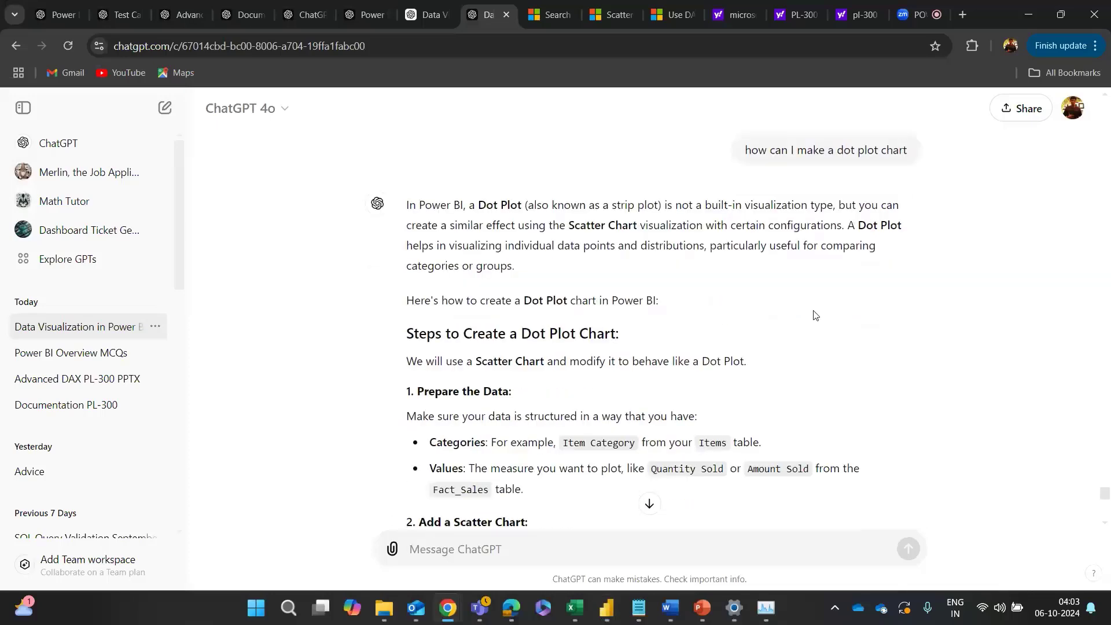
{"action": "scroll", "coordinate": [815, 314], "scroll_direction": "down", "scroll_amount": 2}
{"action": "scroll", "coordinate": [815, 315], "scroll_direction": "down", "scroll_amount": 3}
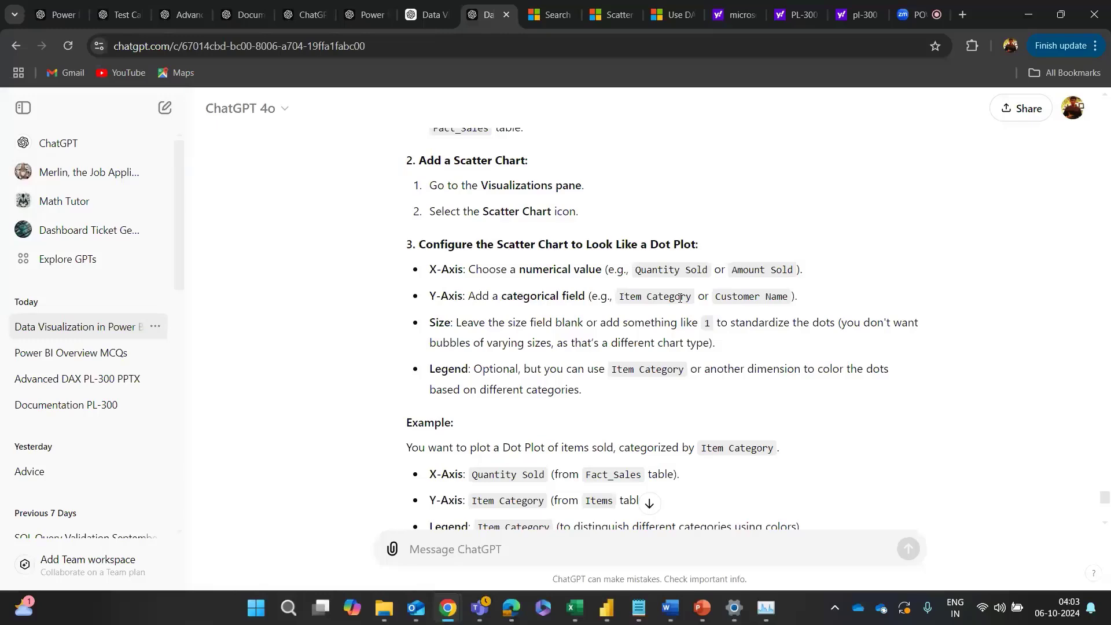
Step: In Power BI, remove Sum of Quantity_Sold from the chart's X Axis and move Sum of Amount_Sold there from the Y Axis
{"action": "key", "text": "alt+Tab"}
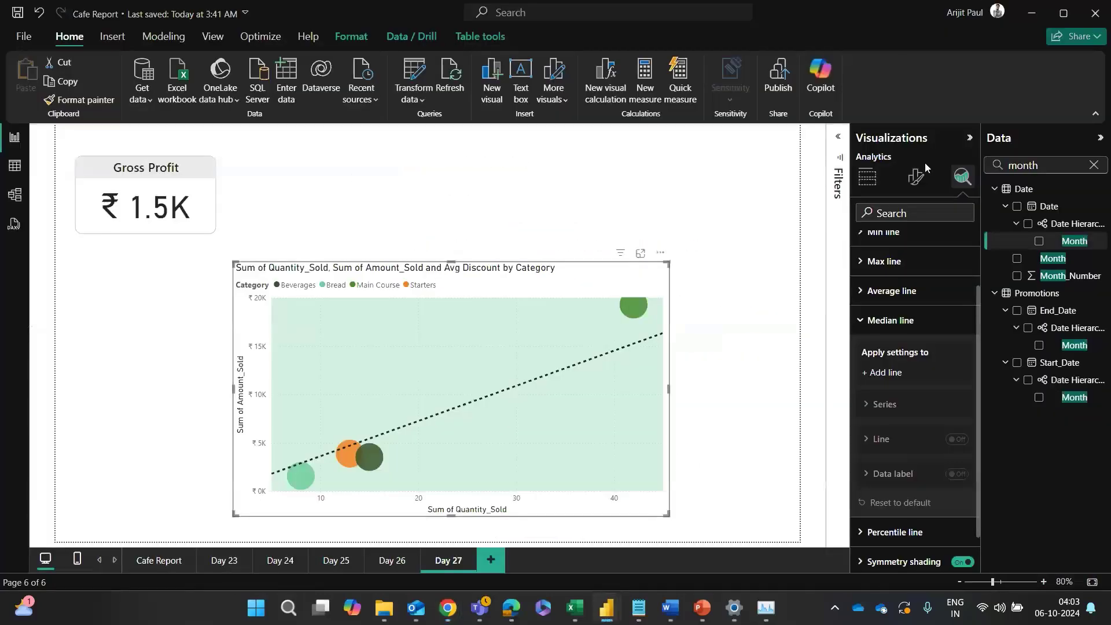
{"action": "left_click", "coordinate": [872, 178]}
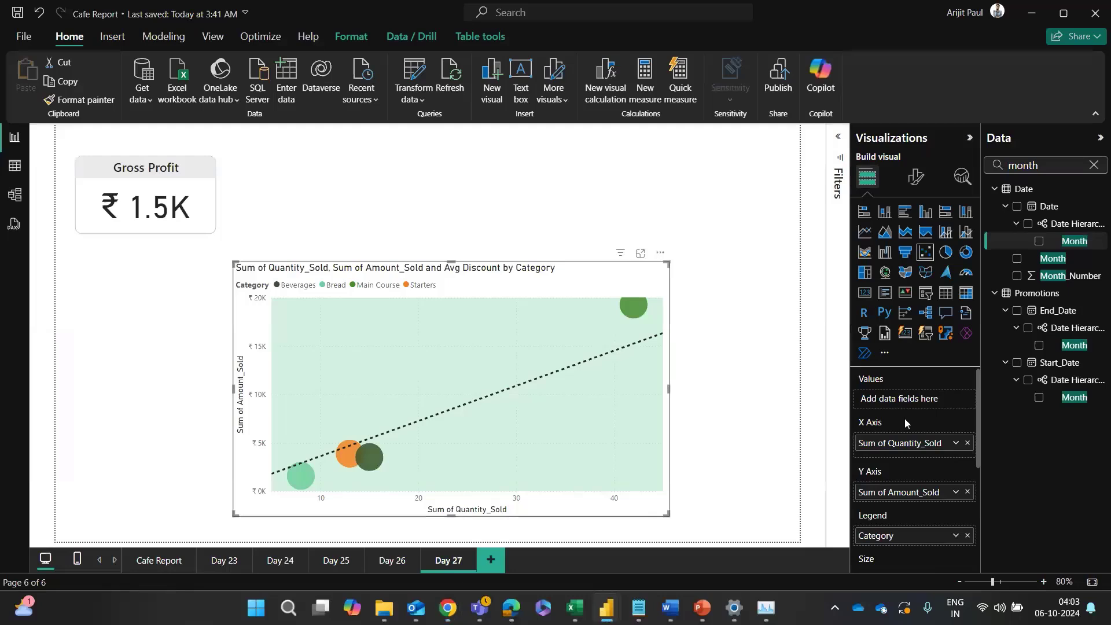
{"action": "left_click", "coordinate": [967, 443]}
{"action": "left_click_drag", "start_coordinate": [914, 490], "coordinate": [914, 443]}
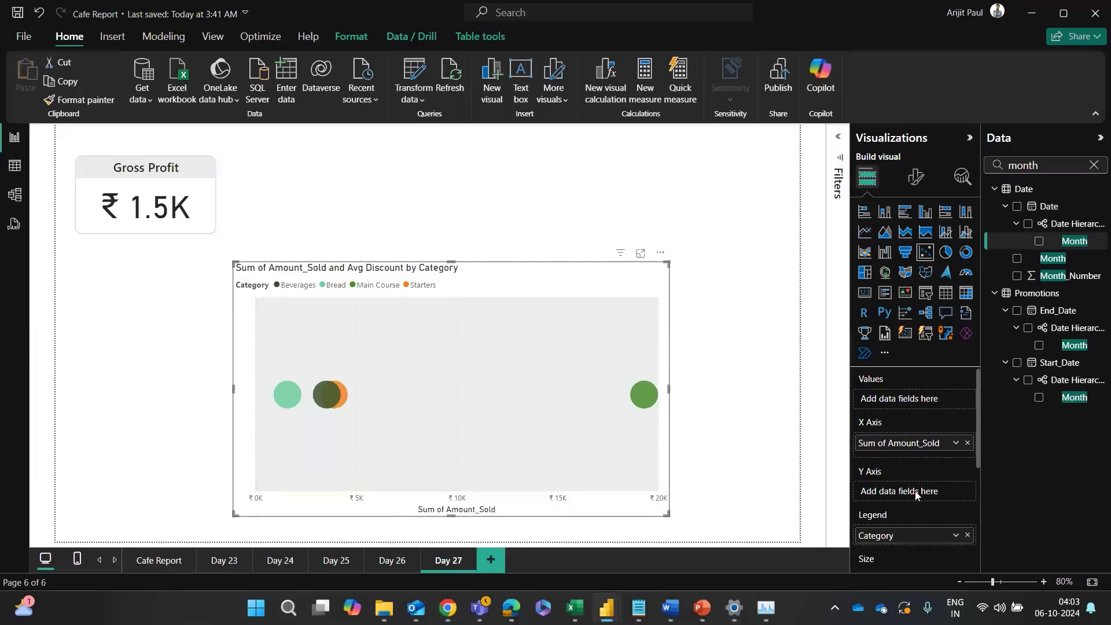
Step: Recheck the dot plot instructions, clear the data field search, and try to assign Name from the Customers table to the Y Axis
{"action": "key", "text": "alt+Tab"}
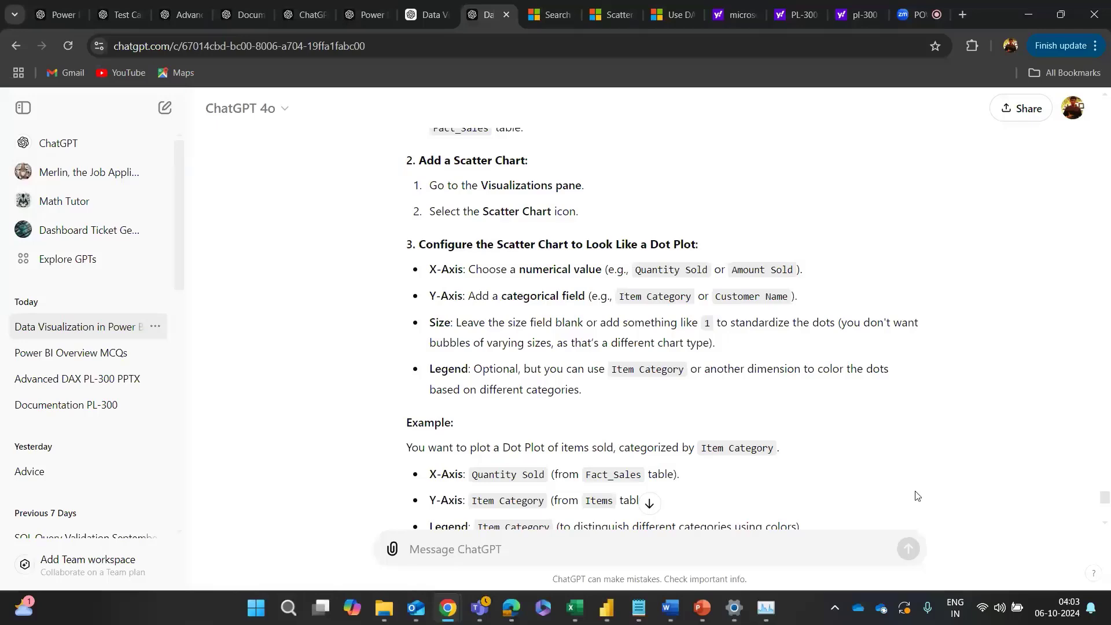
{"action": "key", "text": "alt+Tab"}
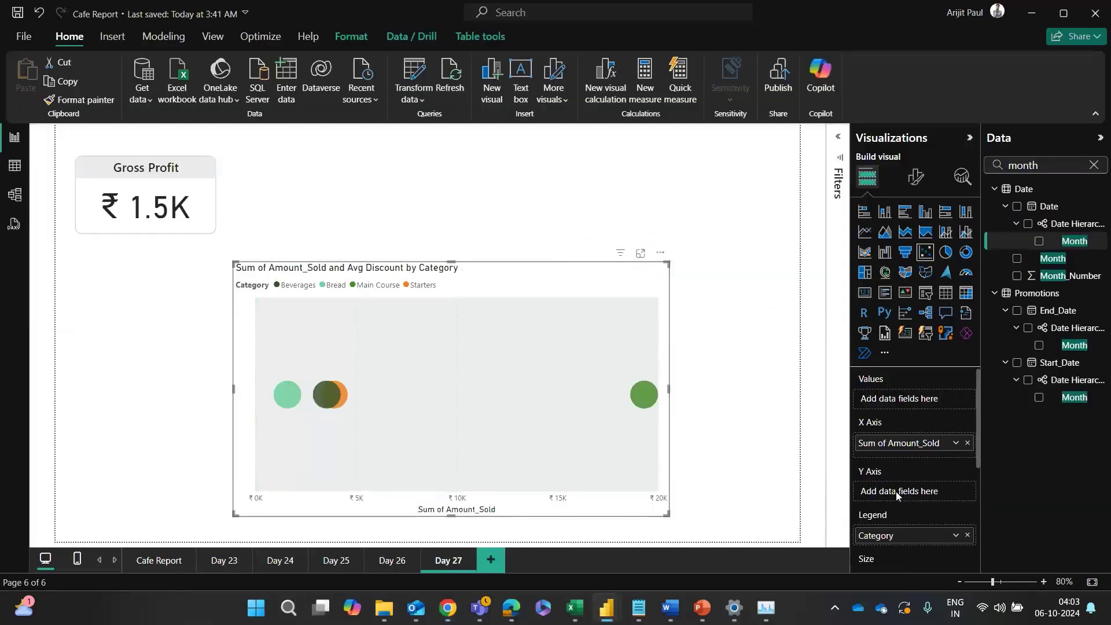
{"action": "left_click", "coordinate": [1093, 165]}
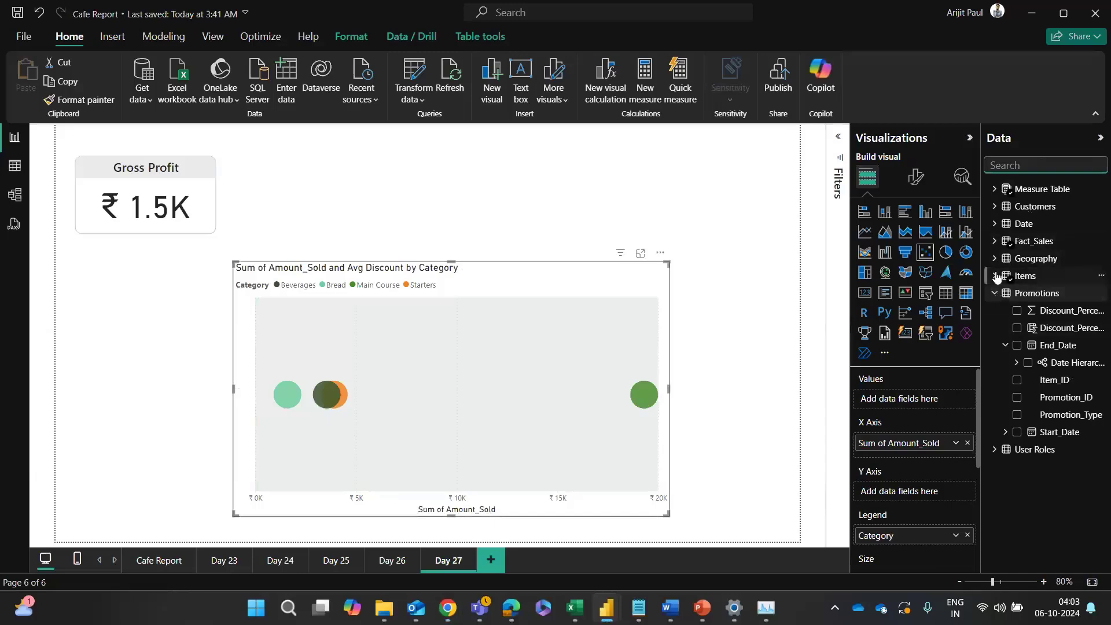
{"action": "left_click", "coordinate": [995, 206]}
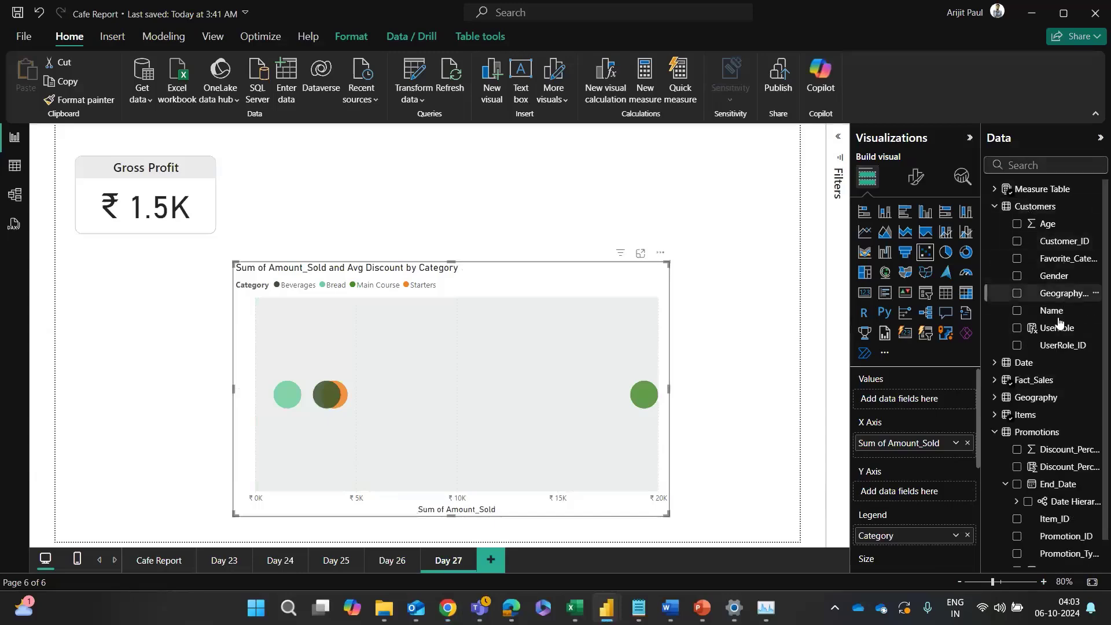
{"action": "key", "text": "alt+Tab"}
{"action": "key", "text": "alt+Tab"}
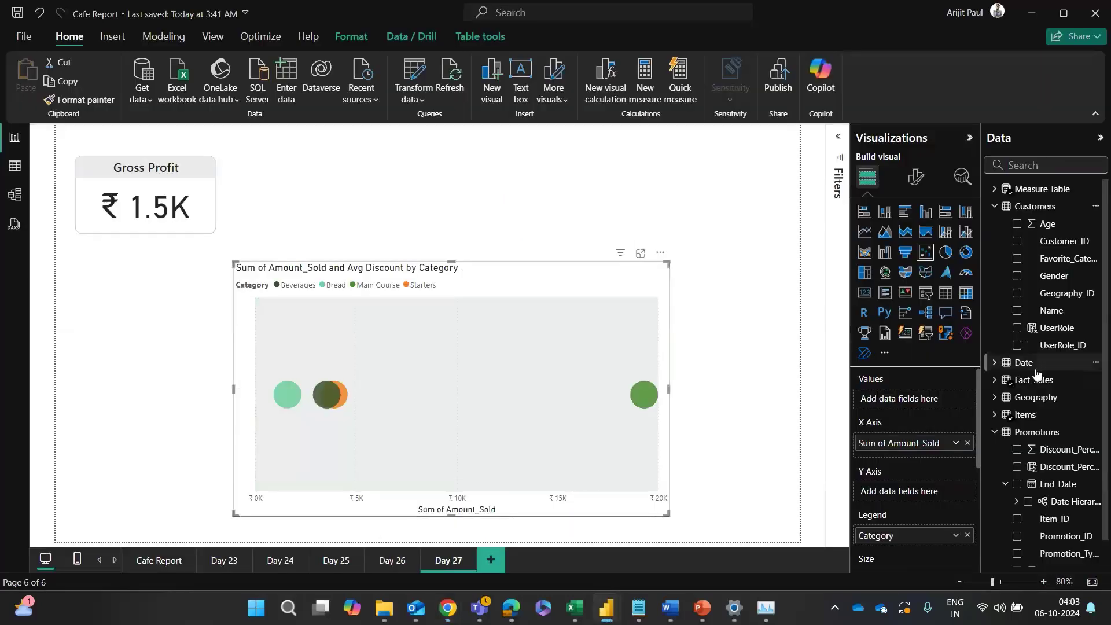
{"action": "left_click_drag", "start_coordinate": [1055, 311], "coordinate": [925, 492]}
Step: Look through the data tables for a Y Axis field, and read ChatGPT's dot plot advice on axis type and markers in Chrome
{"action": "scroll", "coordinate": [1001, 466], "scroll_direction": "down", "scroll_amount": 1}
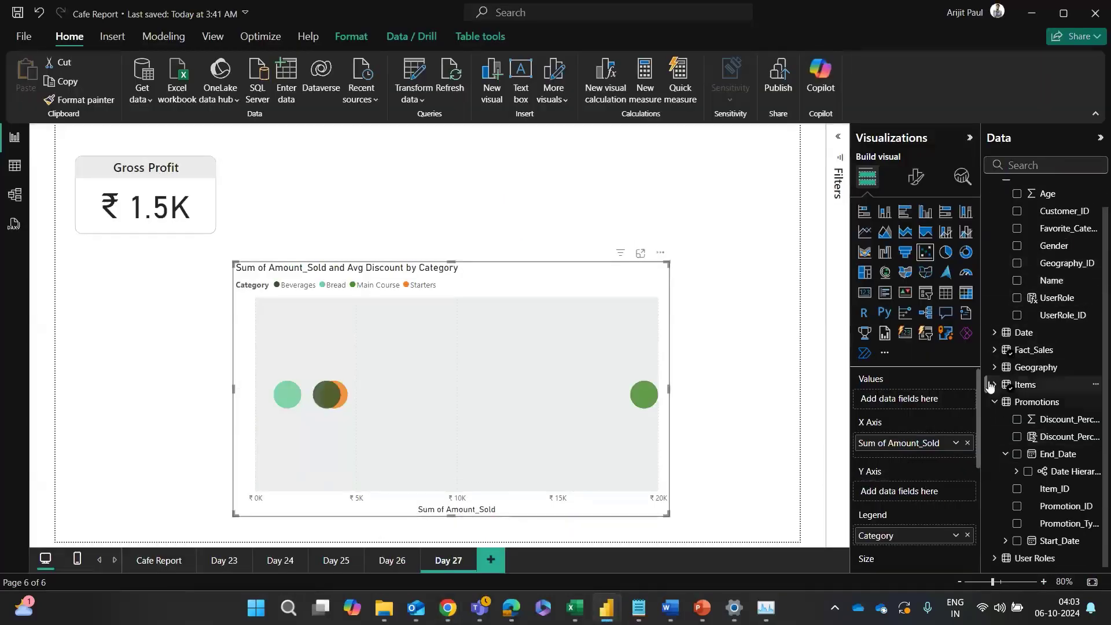
{"action": "left_click", "coordinate": [993, 368]}
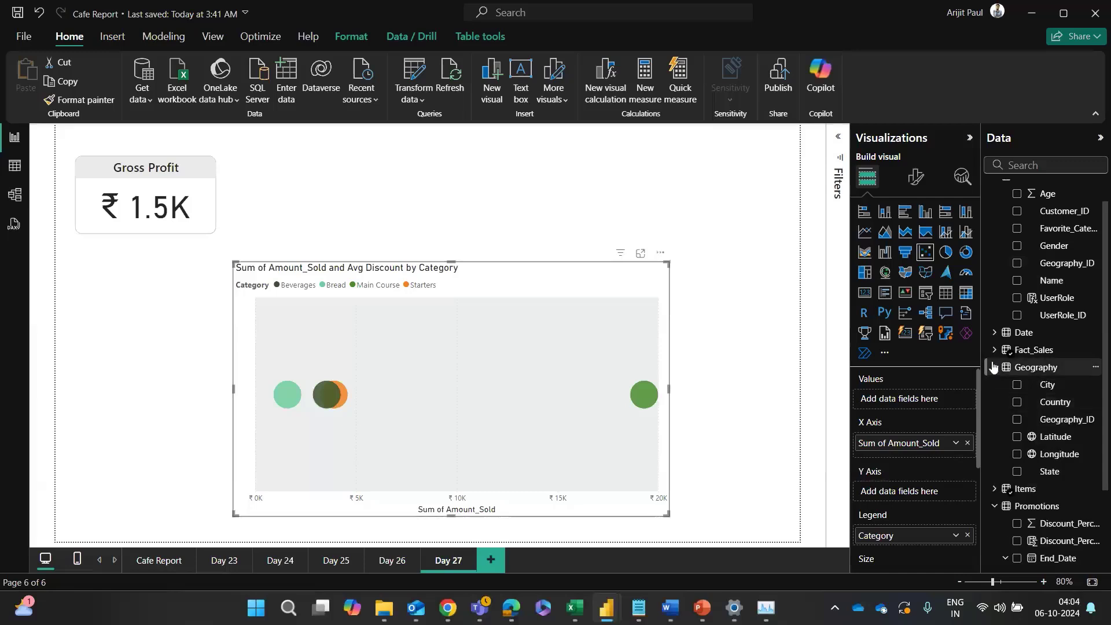
{"action": "left_click", "coordinate": [993, 368]}
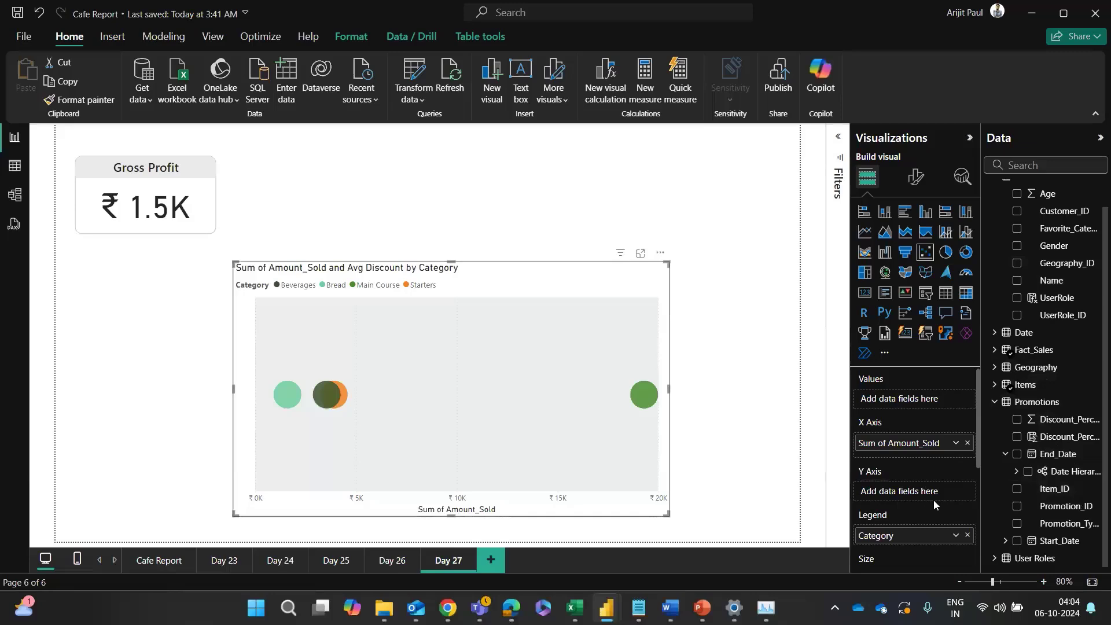
{"action": "key", "text": "alt+Tab"}
{"action": "scroll", "coordinate": [518, 431], "scroll_direction": "down", "scroll_amount": 2}
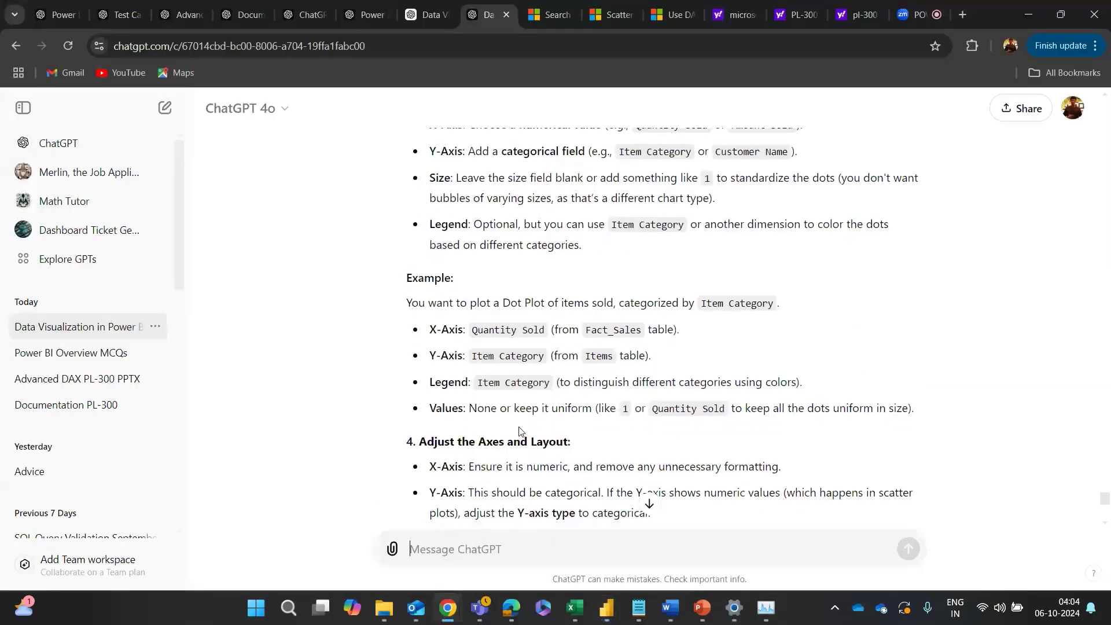
{"action": "scroll", "coordinate": [519, 431], "scroll_direction": "down", "scroll_amount": 4}
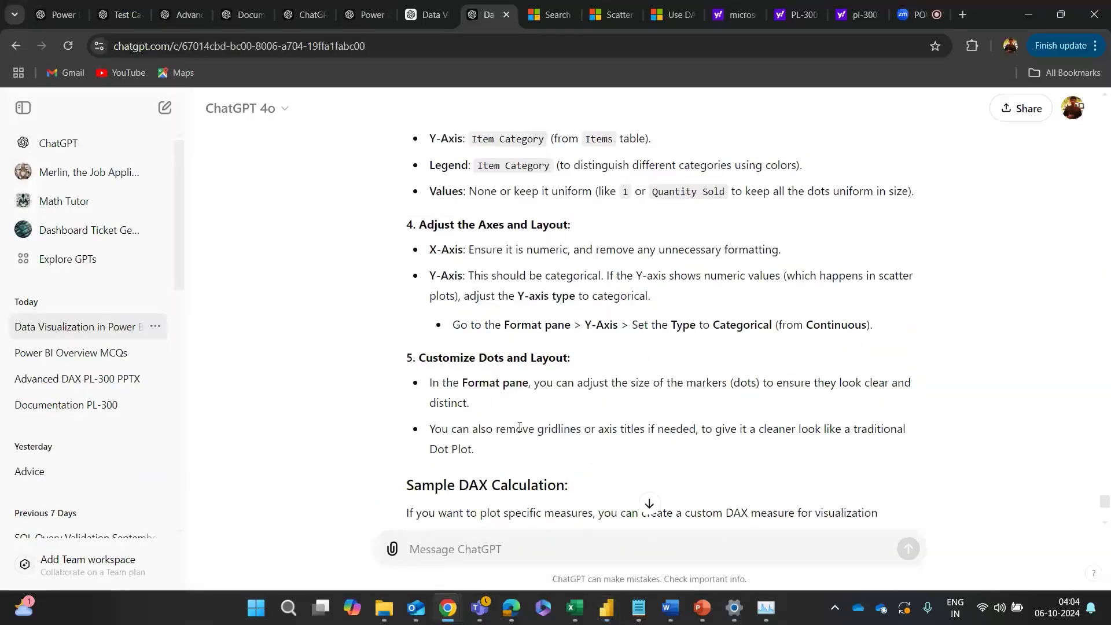
{"action": "scroll", "coordinate": [519, 428], "scroll_direction": "down", "scroll_amount": 1}
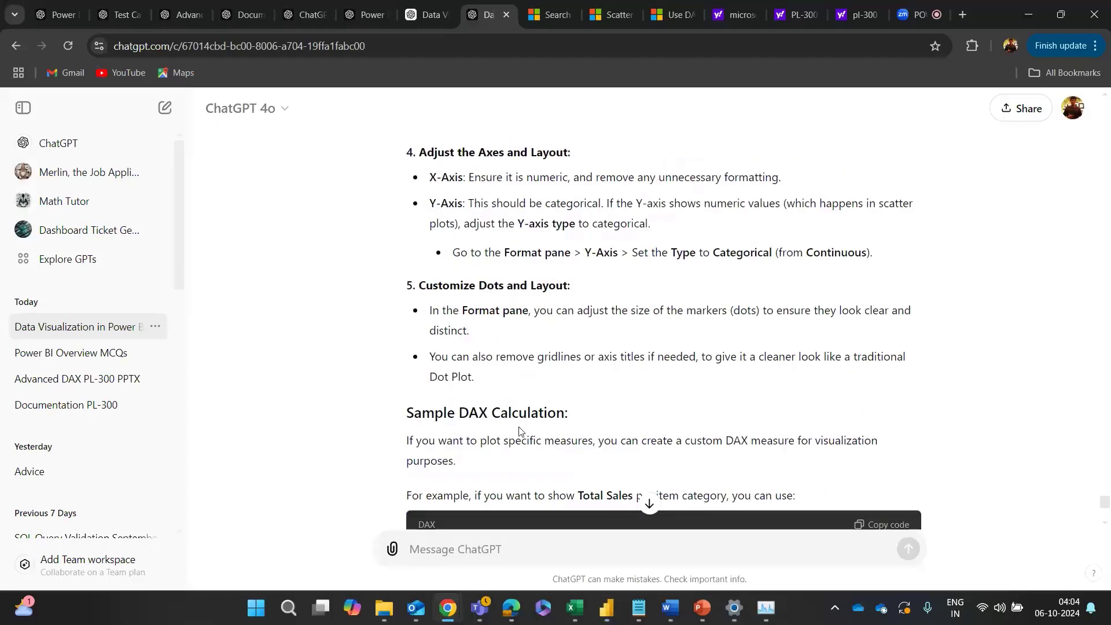
Step: In Power BI, undo the last two field changes to the chart's X Axis and Y Axis
{"action": "key", "text": "alt+Tab"}
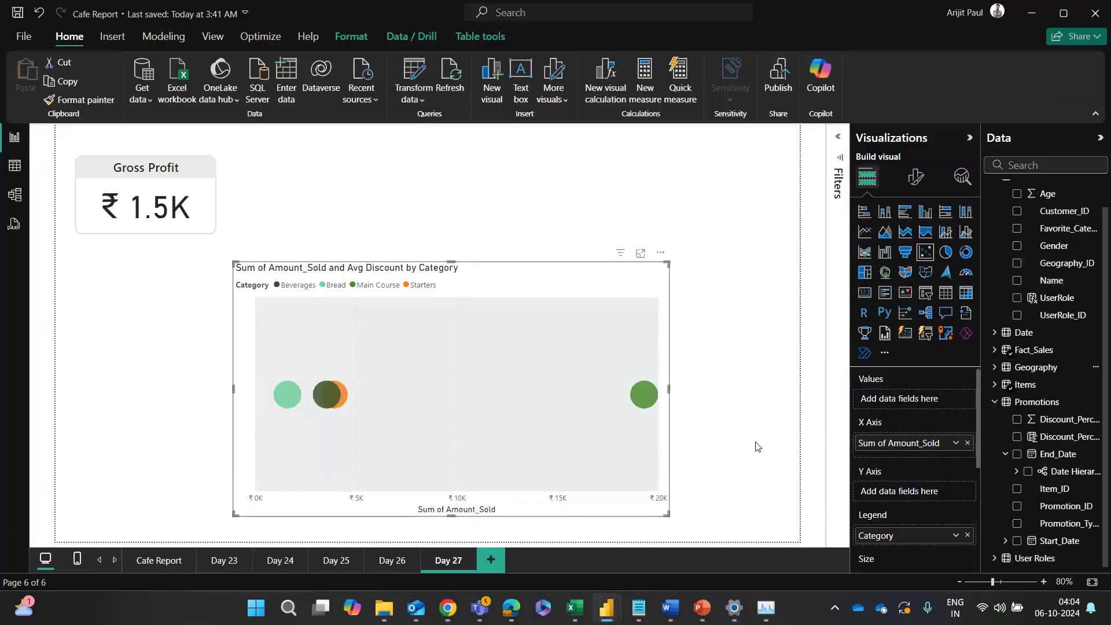
{"action": "key", "text": "ctrl+z"}
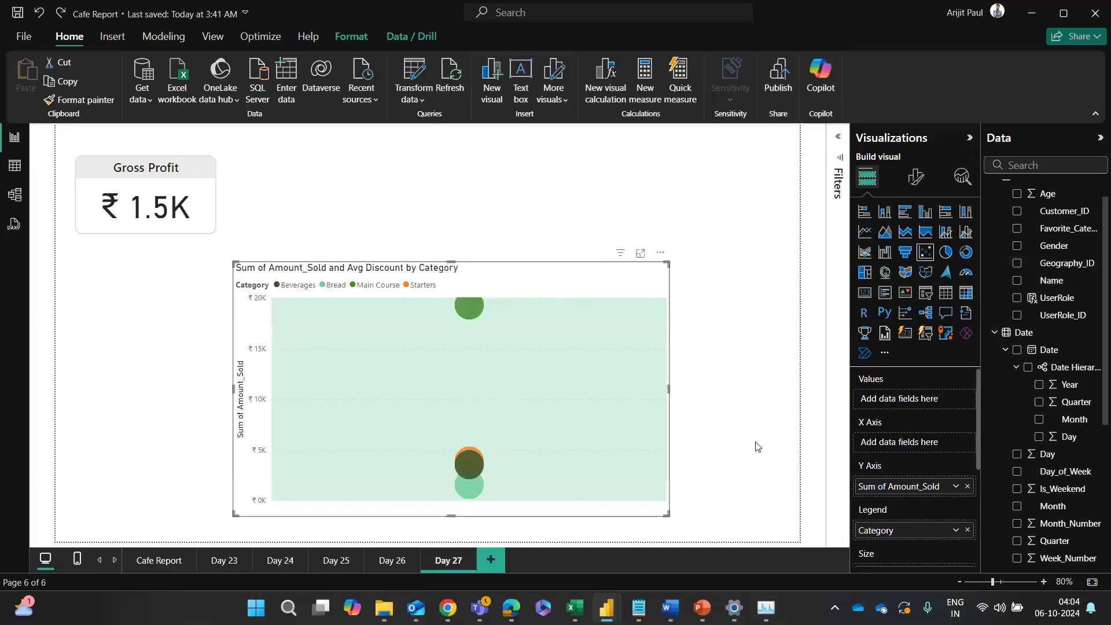
{"action": "key", "text": "ctrl+z"}
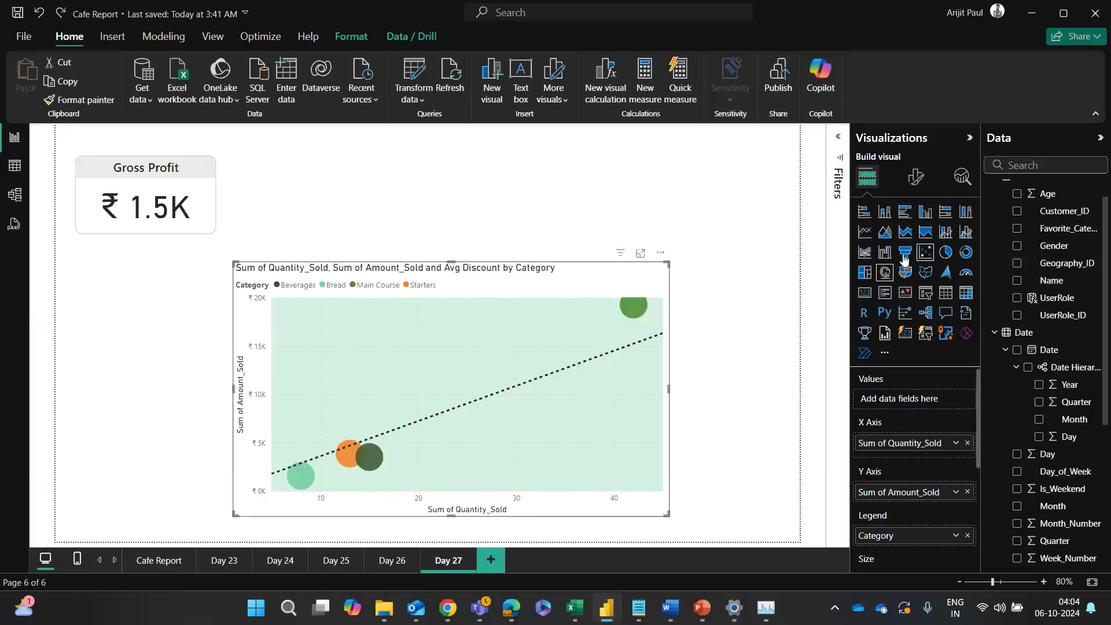
Step: Set the marker shape of all series in the bubble chart to triangles
{"action": "left_click", "coordinate": [915, 176]}
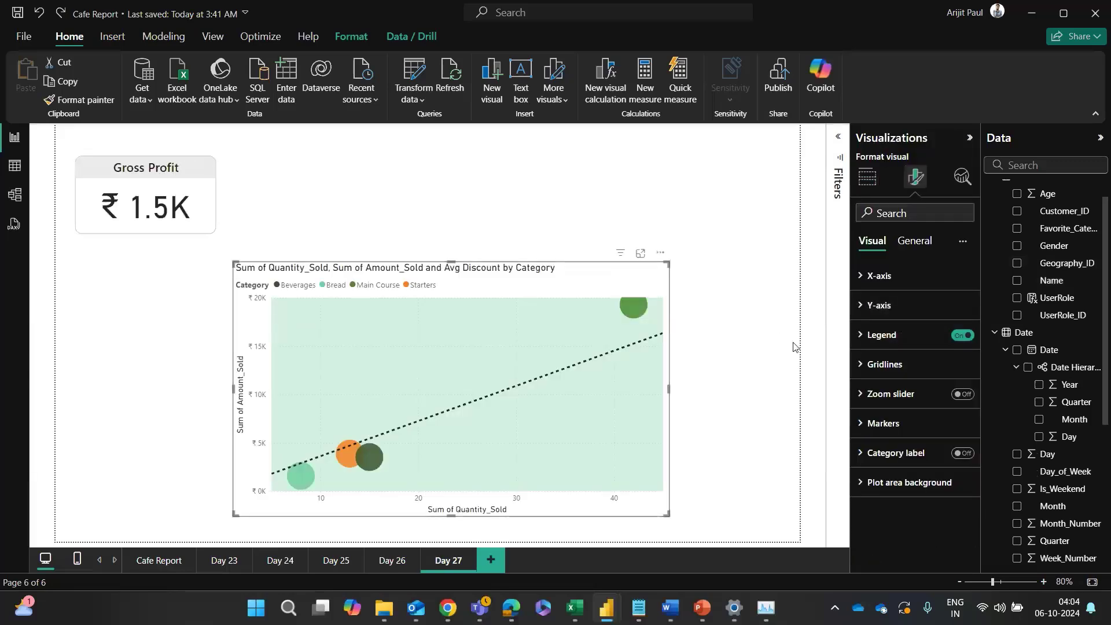
{"action": "left_click", "coordinate": [876, 423]}
{"action": "scroll", "coordinate": [877, 440], "scroll_direction": "down", "scroll_amount": 1}
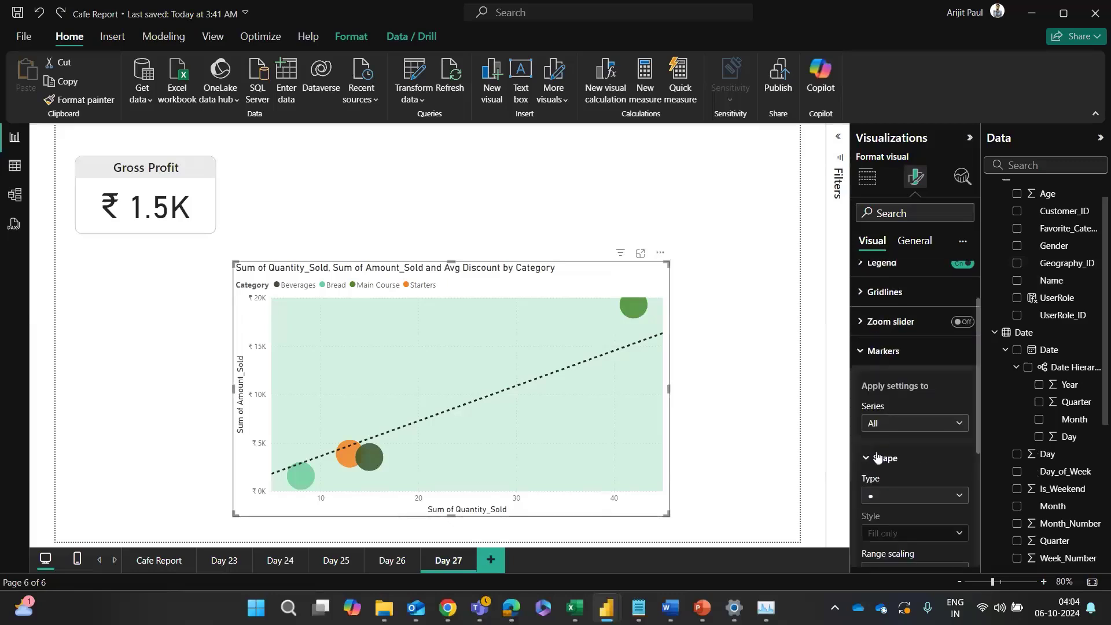
{"action": "left_click", "coordinate": [913, 497]}
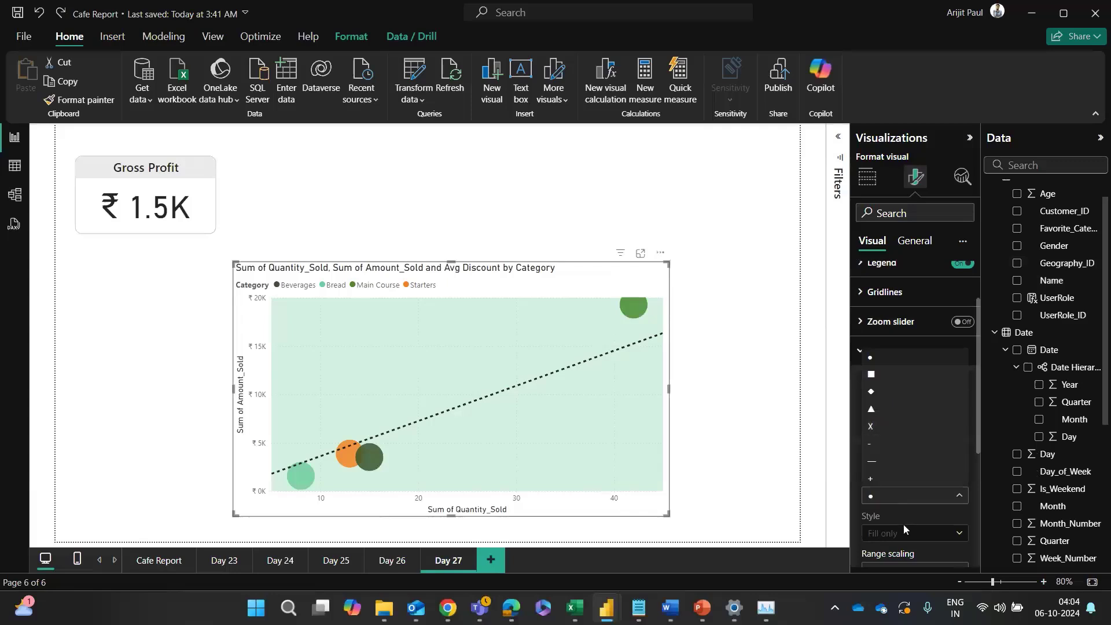
{"action": "left_click", "coordinate": [887, 497]}
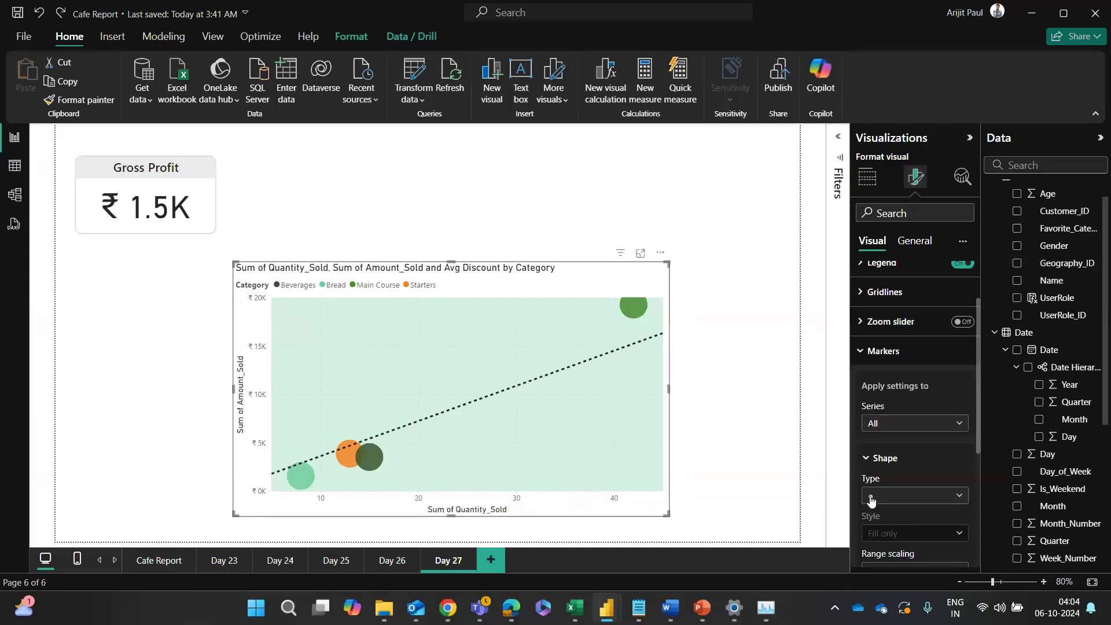
{"action": "left_click", "coordinate": [893, 501]}
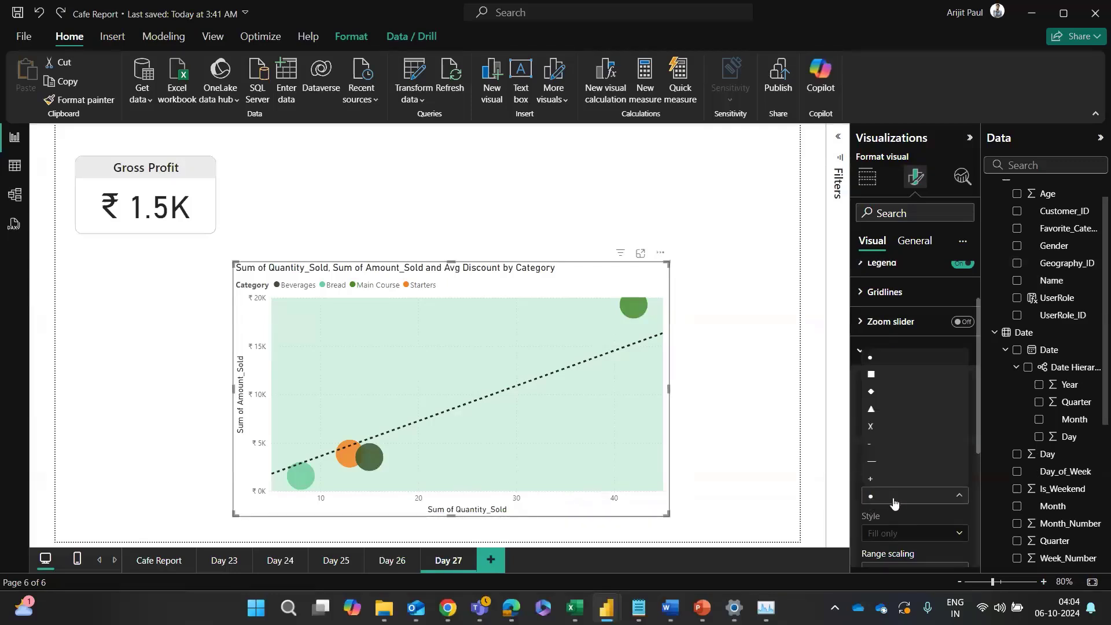
{"action": "left_click", "coordinate": [883, 409]}
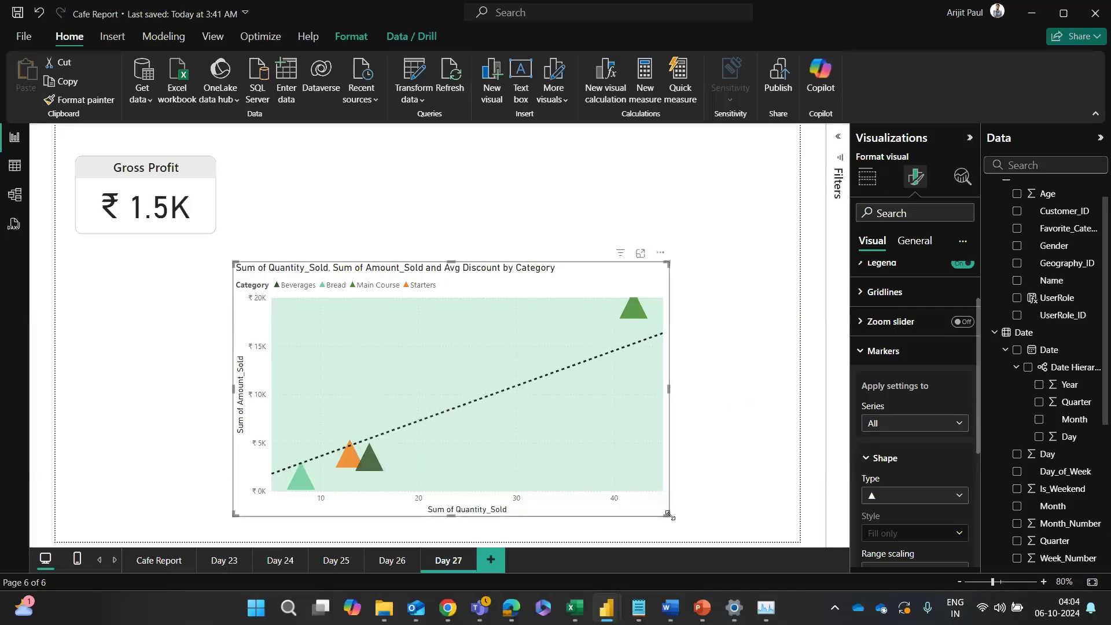
Step: Make the chart wider and shorter, move it up beside the Gross Profit card, and place a duplicate beneath it
{"action": "left_click_drag", "start_coordinate": [576, 501], "coordinate": [697, 420]}
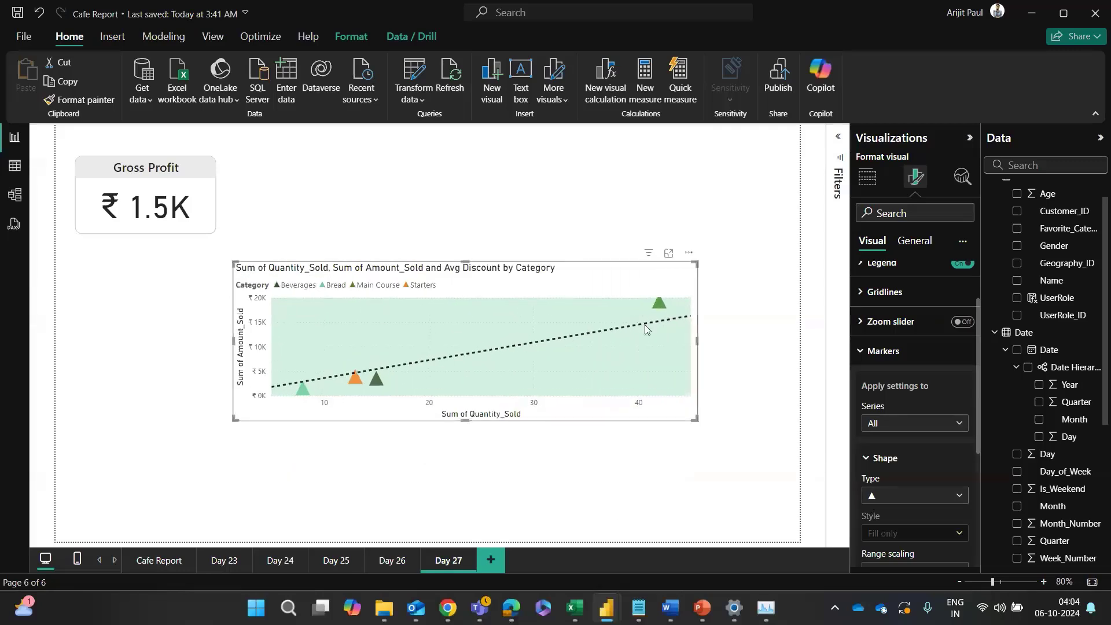
{"action": "left_click_drag", "start_coordinate": [606, 284], "coordinate": [658, 203]}
{"action": "key", "text": "ctrl+c"}
{"action": "key", "text": "ctrl+v"}
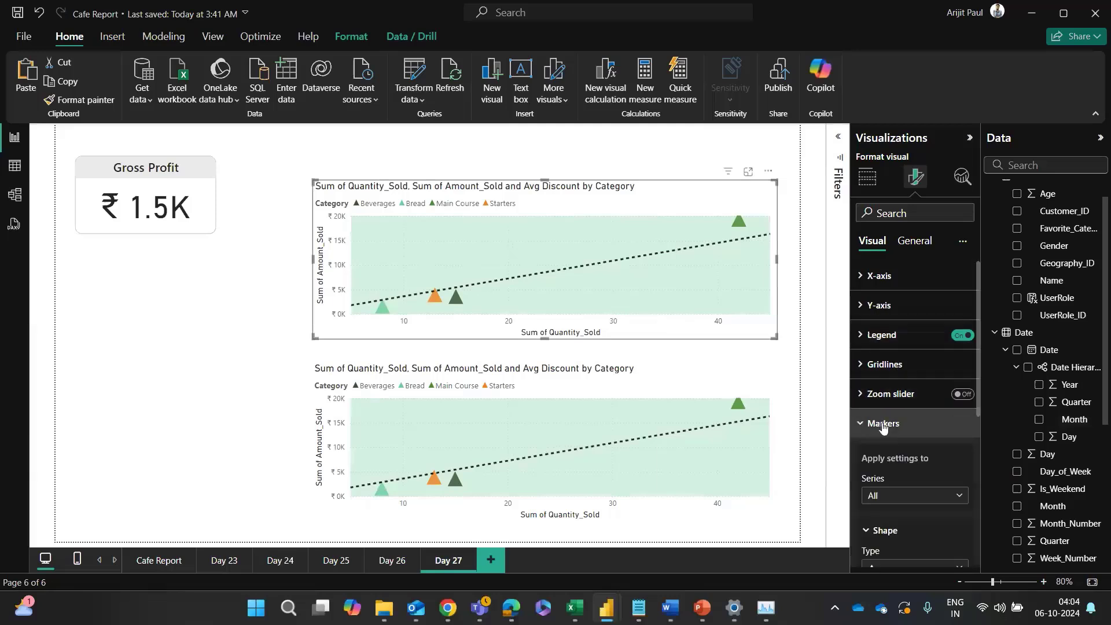
Step: Set the marker shape of all series in the upper chart to circles
{"action": "left_click", "coordinate": [885, 497]}
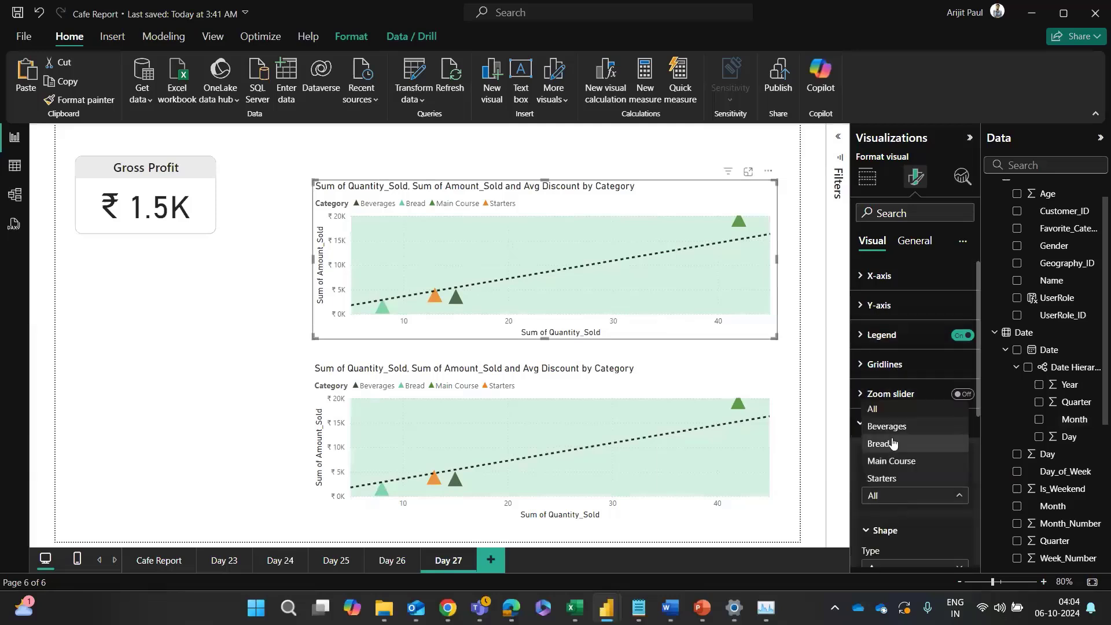
{"action": "left_click", "coordinate": [898, 495]}
{"action": "scroll", "coordinate": [897, 510], "scroll_direction": "down", "scroll_amount": 2}
{"action": "left_click", "coordinate": [899, 495]}
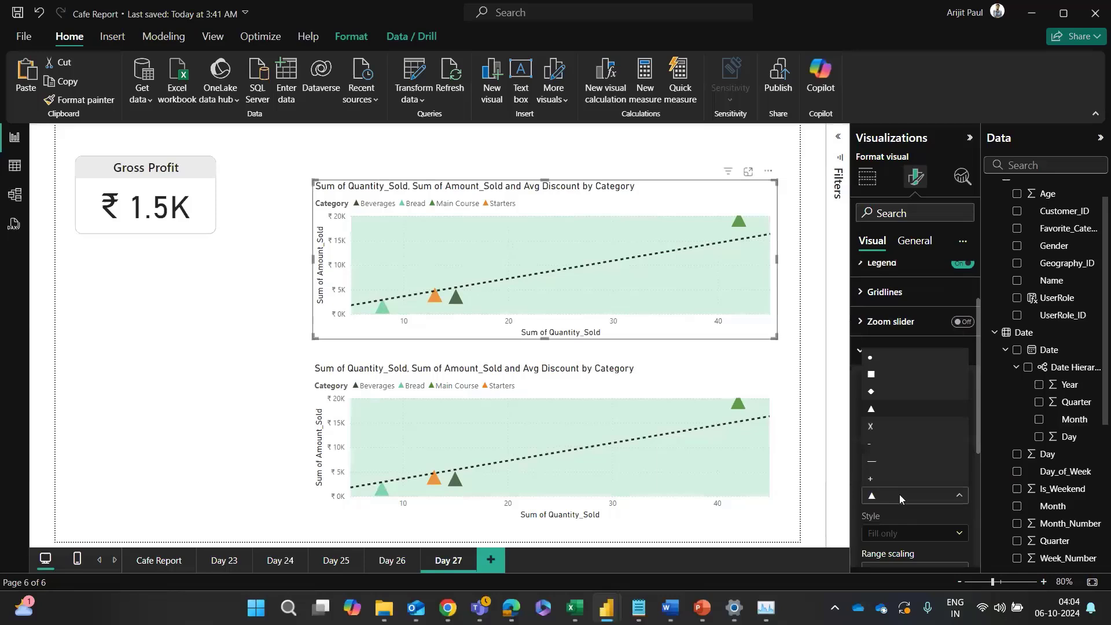
{"action": "left_click", "coordinate": [897, 362]}
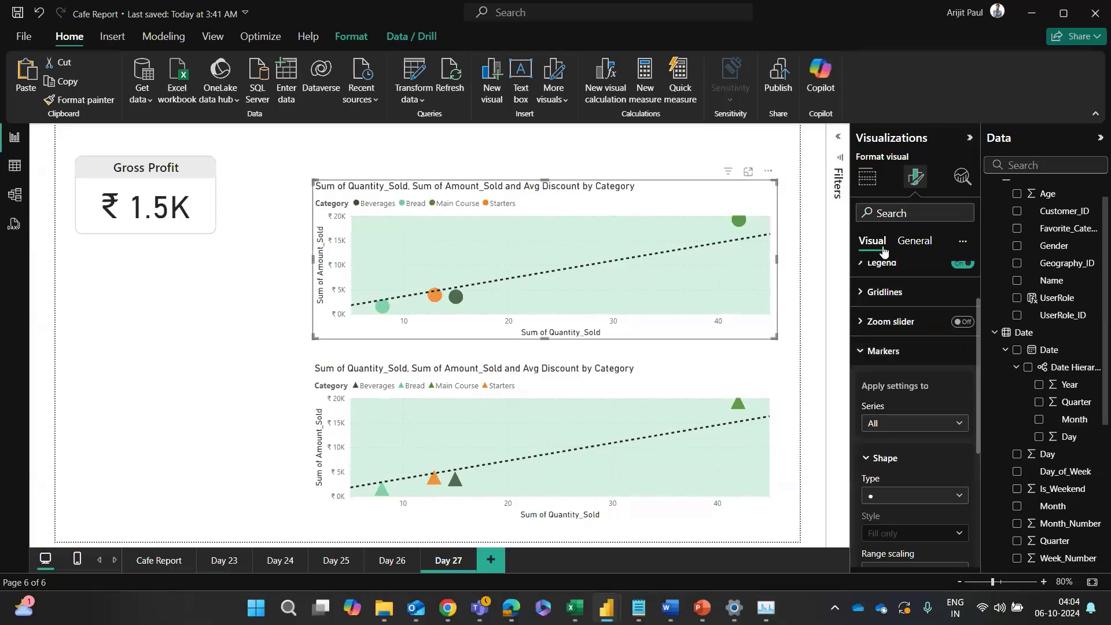
Step: Enlarge the upper chart's markers to size 38, leaving range scaling on Auto
{"action": "left_click", "coordinate": [917, 243]}
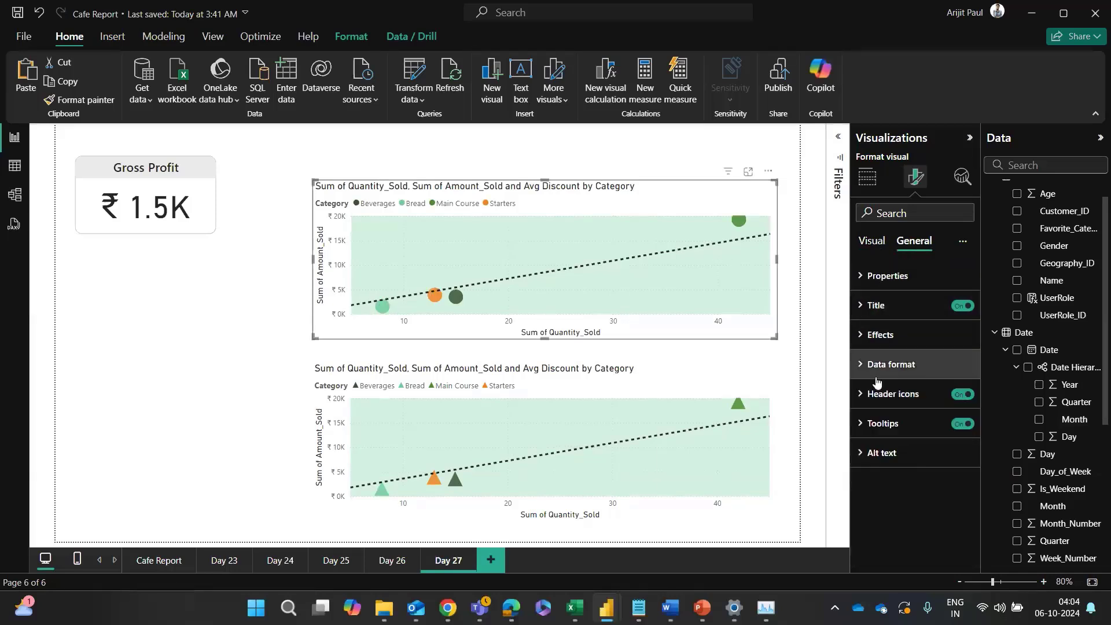
{"action": "left_click", "coordinate": [877, 243]}
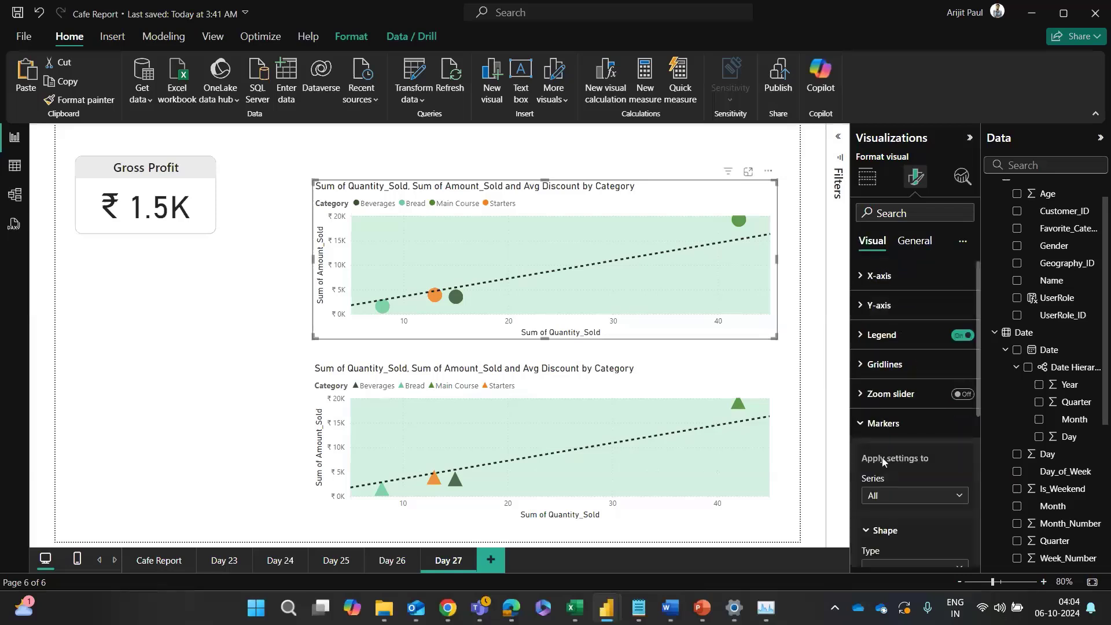
{"action": "scroll", "coordinate": [875, 438], "scroll_direction": "down", "scroll_amount": 3}
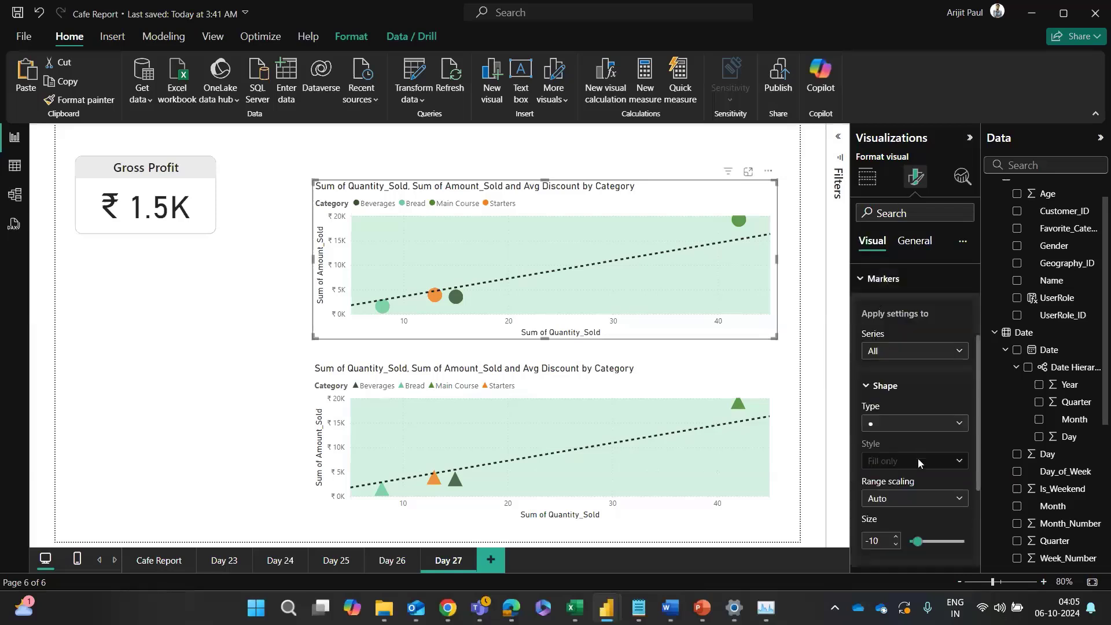
{"action": "left_click", "coordinate": [916, 499]}
{"action": "left_click", "coordinate": [912, 520]}
{"action": "left_click", "coordinate": [897, 550]}
{"action": "scroll", "coordinate": [919, 520], "scroll_direction": "down", "scroll_amount": 1}
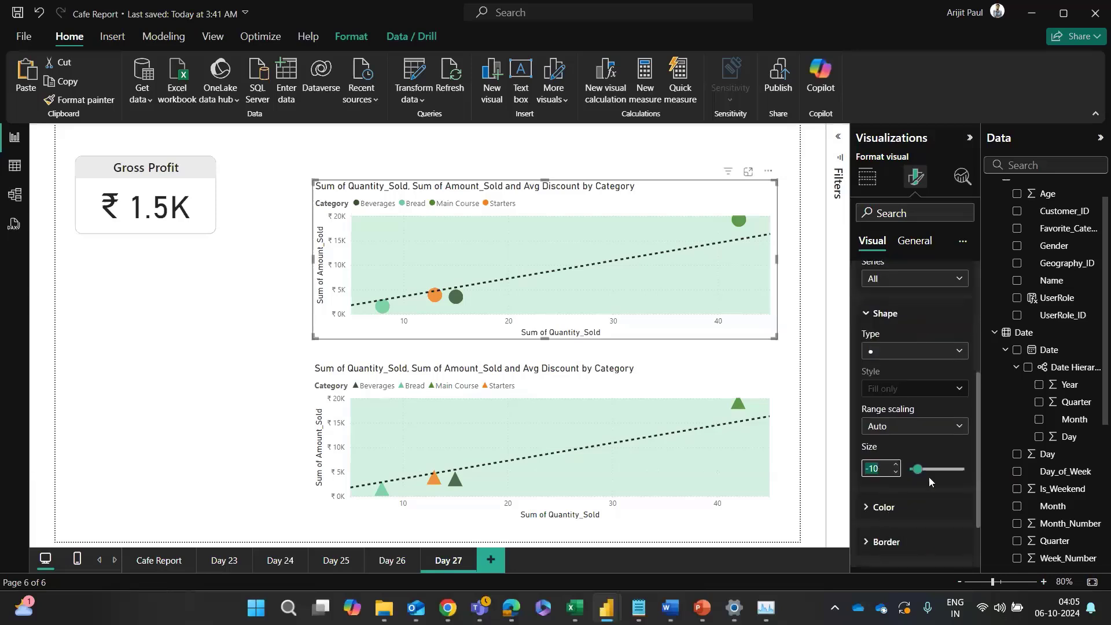
{"action": "left_click_drag", "start_coordinate": [918, 469], "coordinate": [945, 469]}
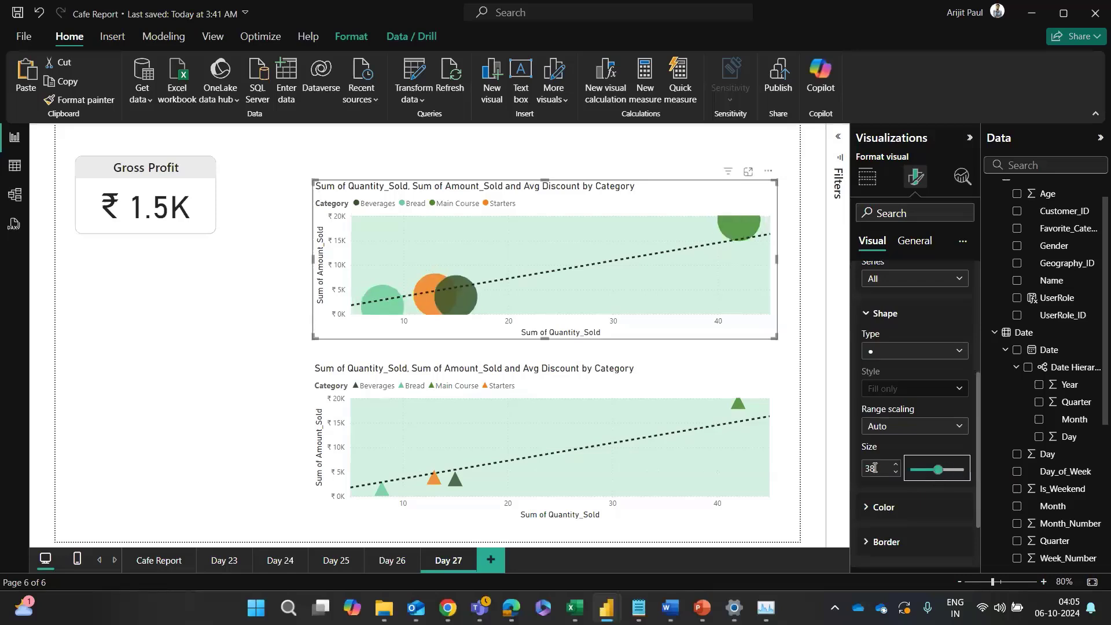
{"action": "key", "text": "Escape"}
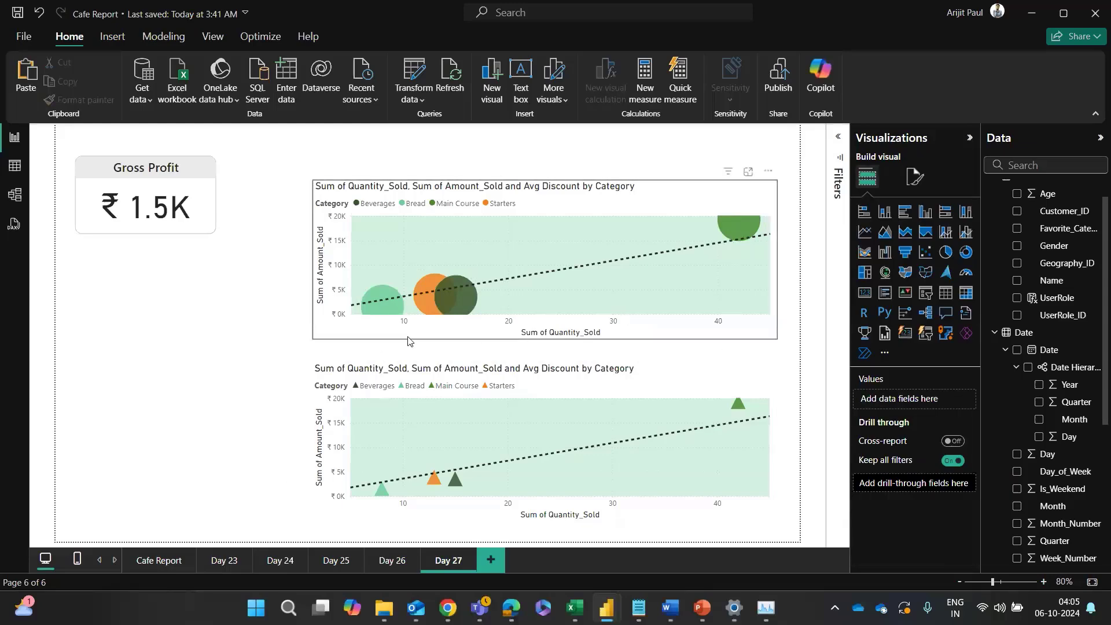
Step: Place a copy of the circle-marker chart below the Gross Profit card and shrink it to fit beside the triangle chart
{"action": "left_click_drag", "start_coordinate": [407, 340], "coordinate": [162, 508]}
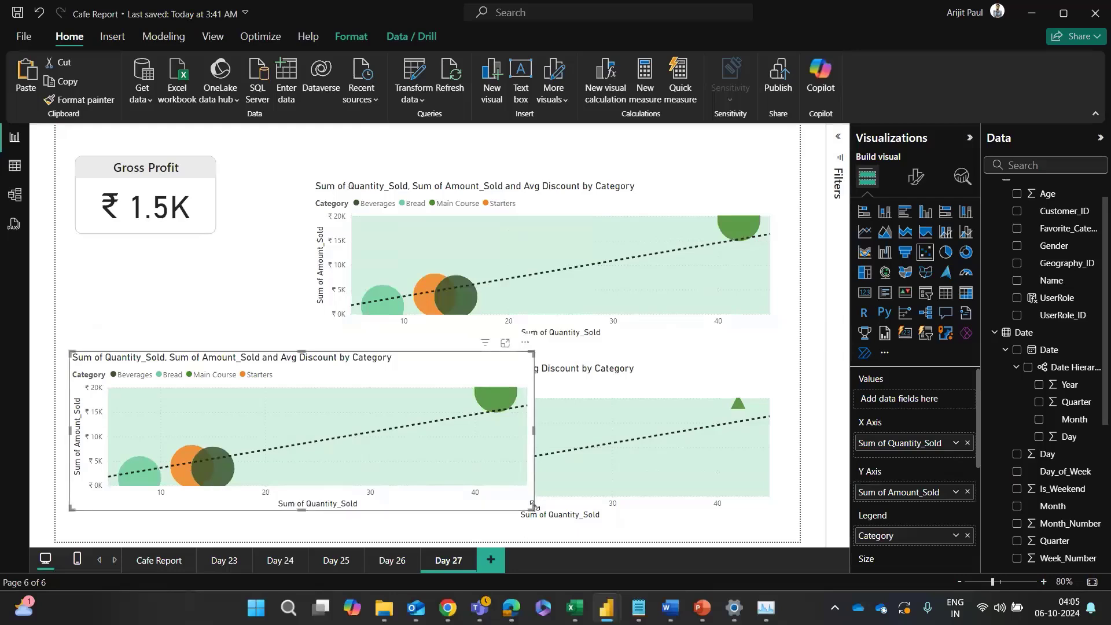
{"action": "left_click_drag", "start_coordinate": [533, 506], "coordinate": [295, 496]}
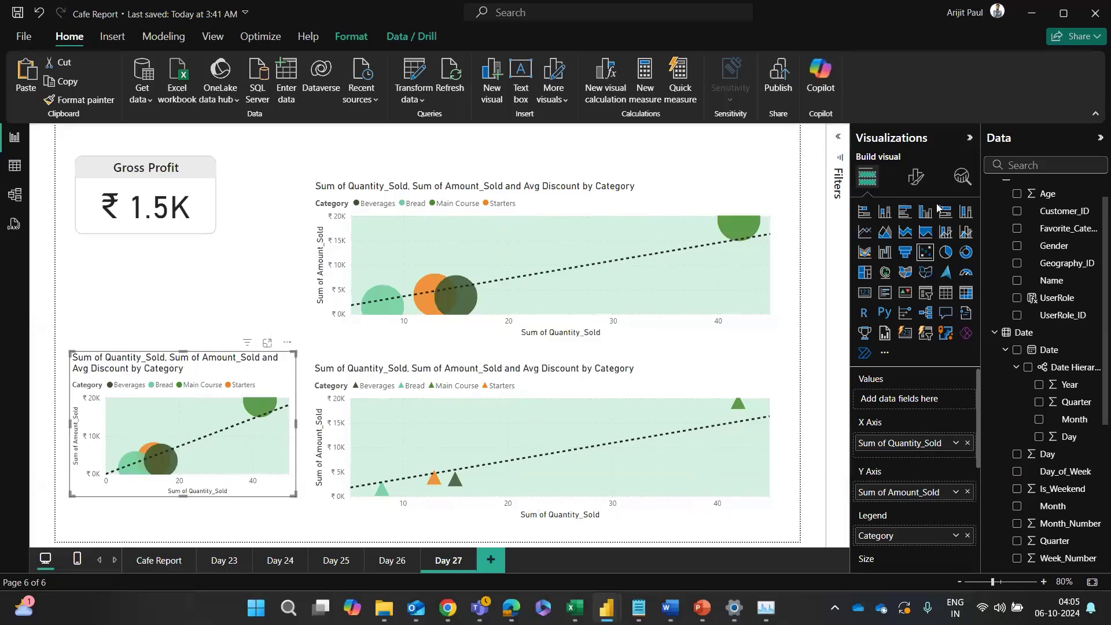
Step: Review the small chart's format options, turn off its symmetry shading, and switch its ratio line off and on again
{"action": "left_click", "coordinate": [926, 178]}
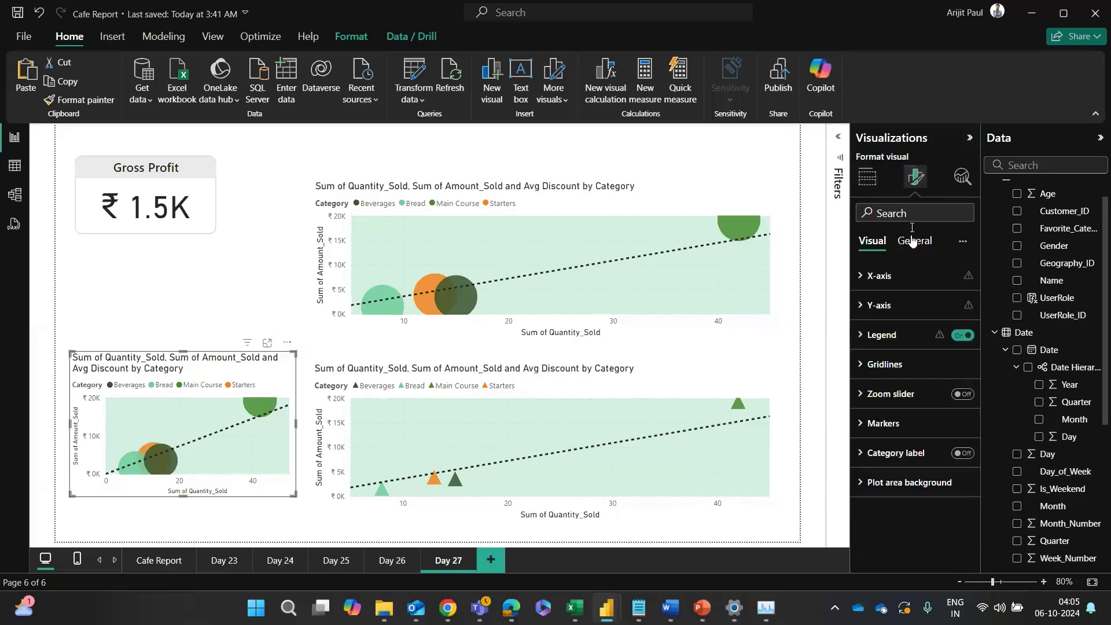
{"action": "left_click", "coordinate": [913, 242]}
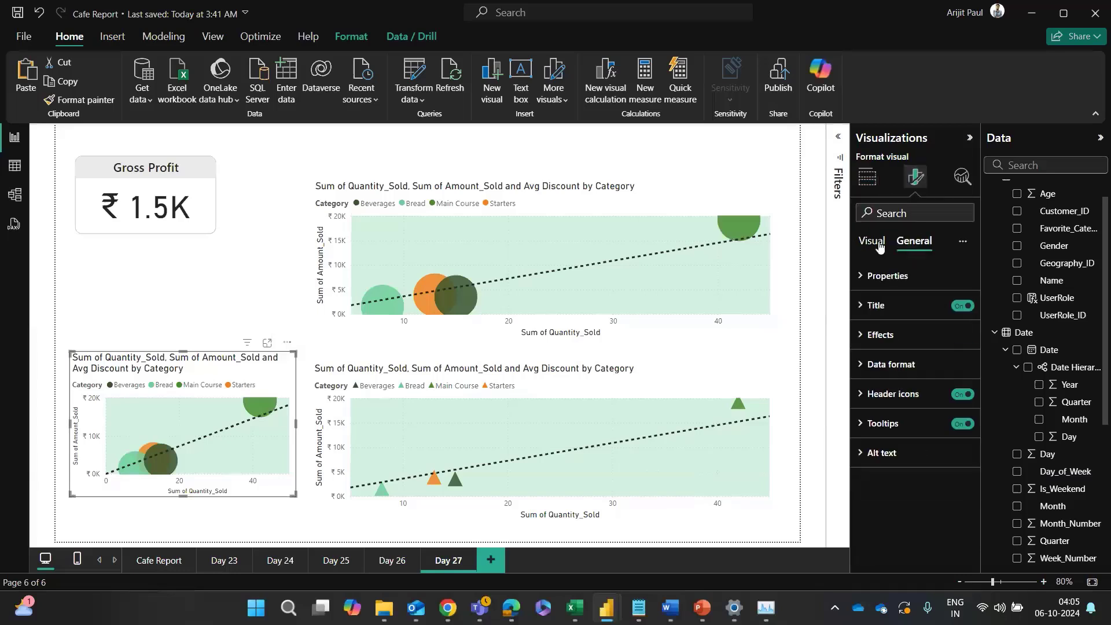
{"action": "left_click", "coordinate": [879, 247]}
{"action": "left_click", "coordinate": [911, 243]}
{"action": "left_click", "coordinate": [872, 241]}
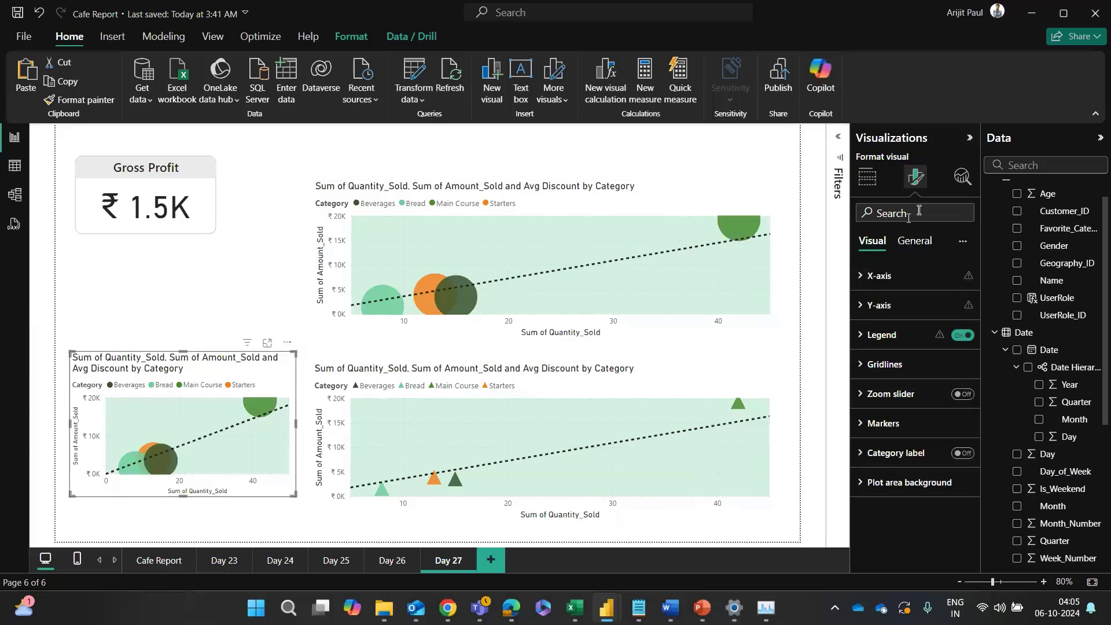
{"action": "left_click", "coordinate": [960, 179]}
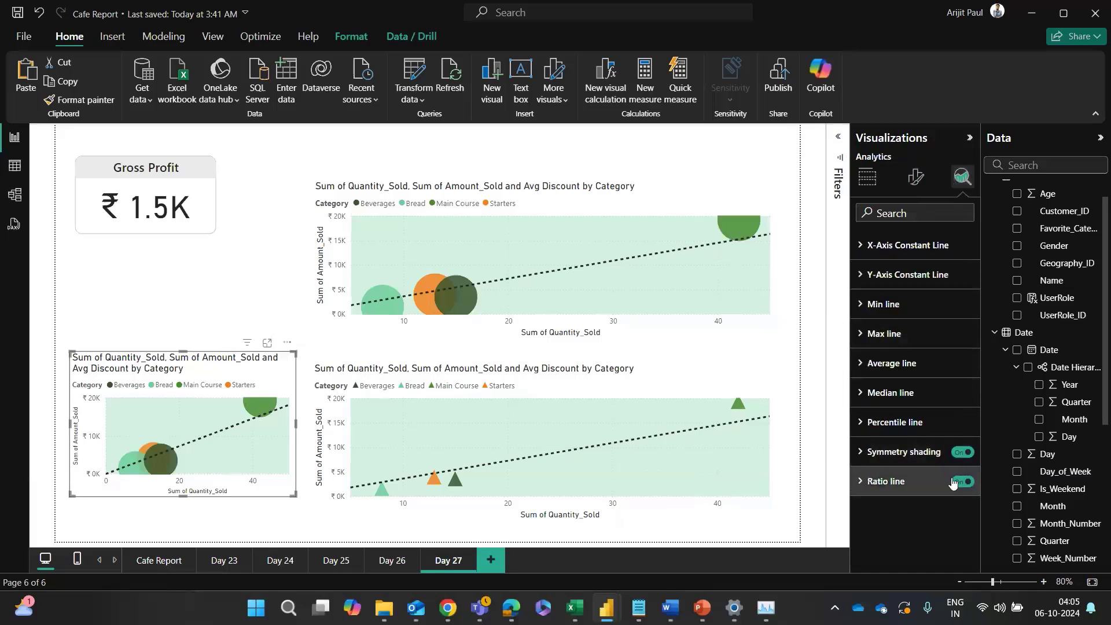
{"action": "left_click", "coordinate": [962, 451]}
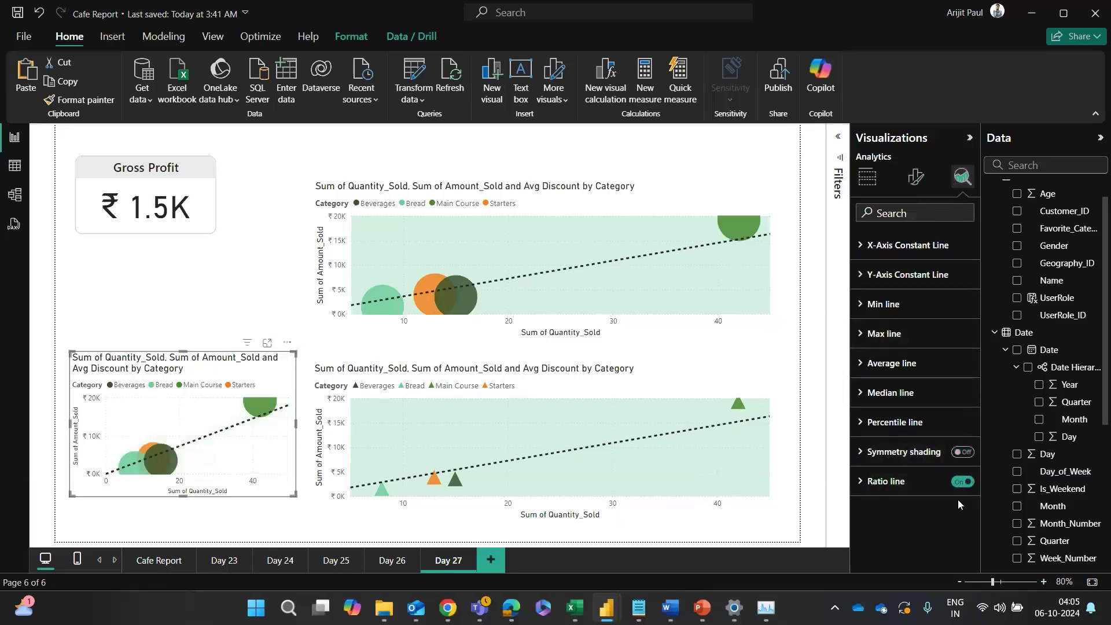
{"action": "left_click", "coordinate": [962, 482]}
{"action": "left_click", "coordinate": [962, 483]}
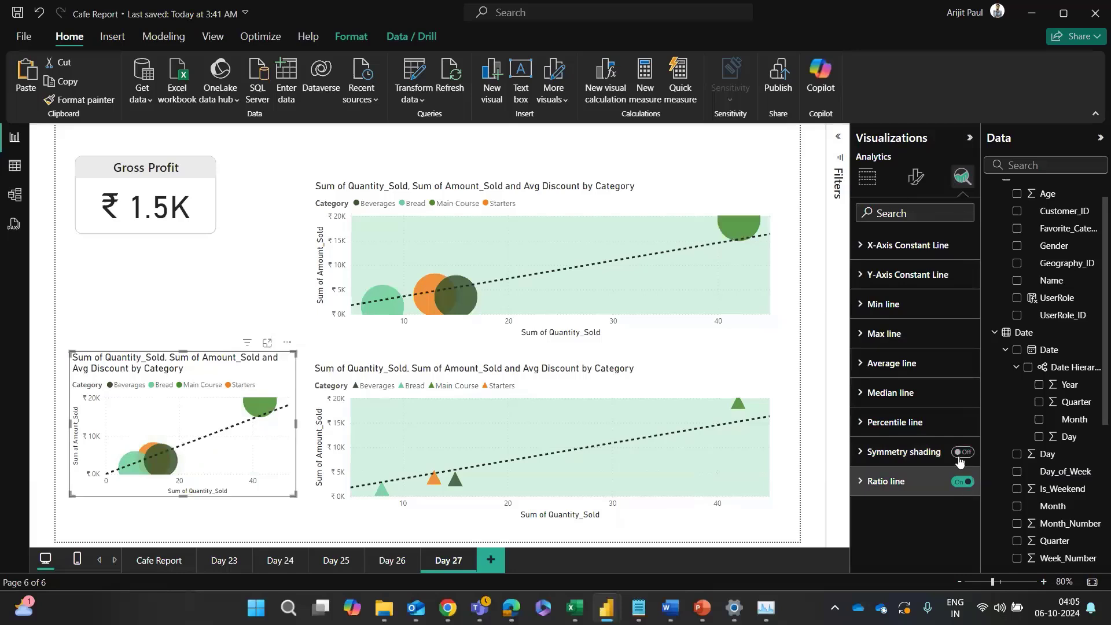
Step: Add two X-axis constant lines to the small scatter chart, keeping their default value of 0
{"action": "left_click", "coordinate": [897, 422]}
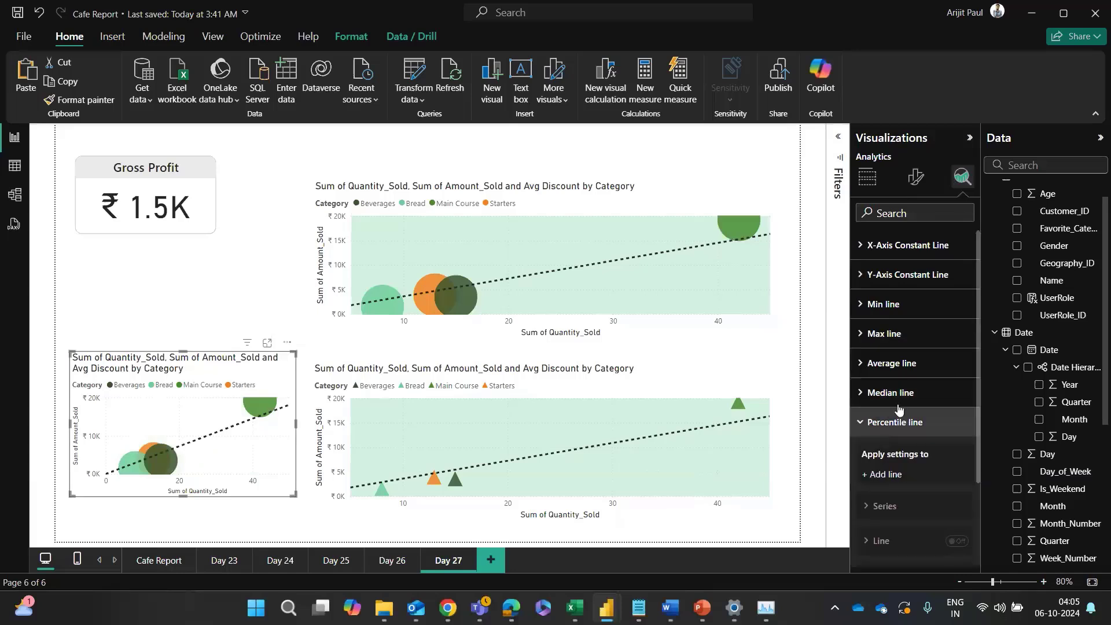
{"action": "left_click", "coordinate": [880, 421]}
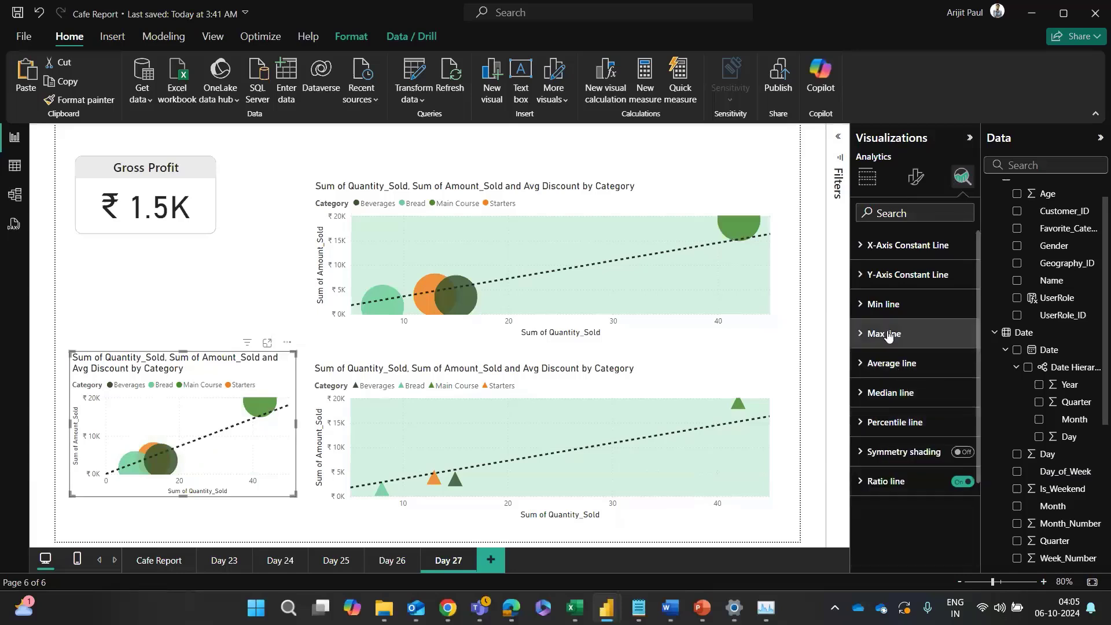
{"action": "left_click", "coordinate": [882, 247]}
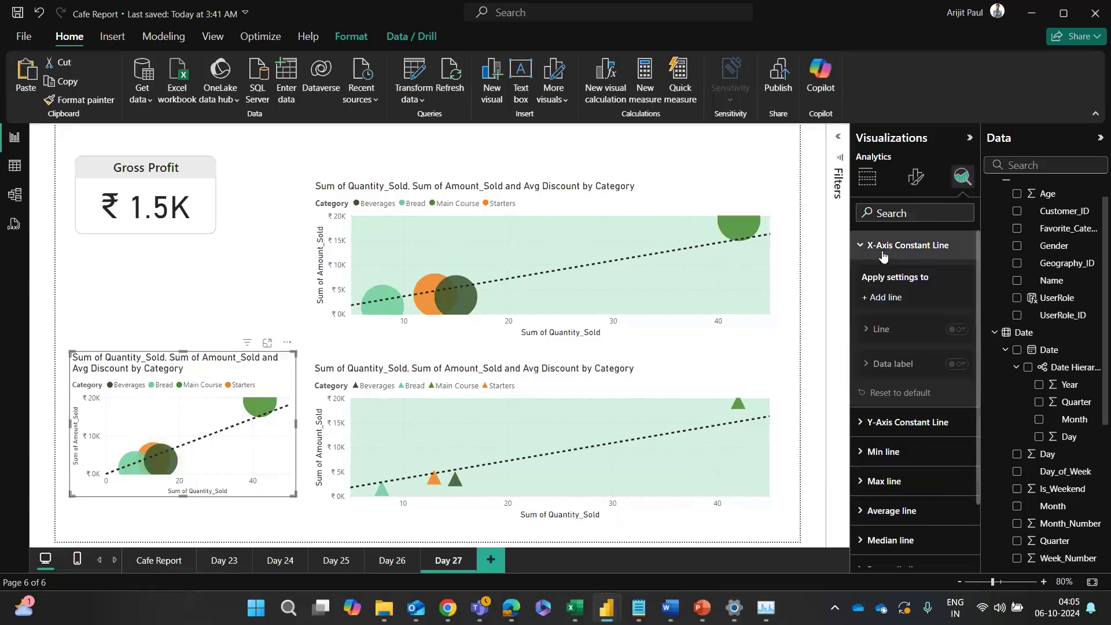
{"action": "left_click", "coordinate": [883, 248]}
{"action": "left_click", "coordinate": [882, 248]}
{"action": "left_click", "coordinate": [888, 298]}
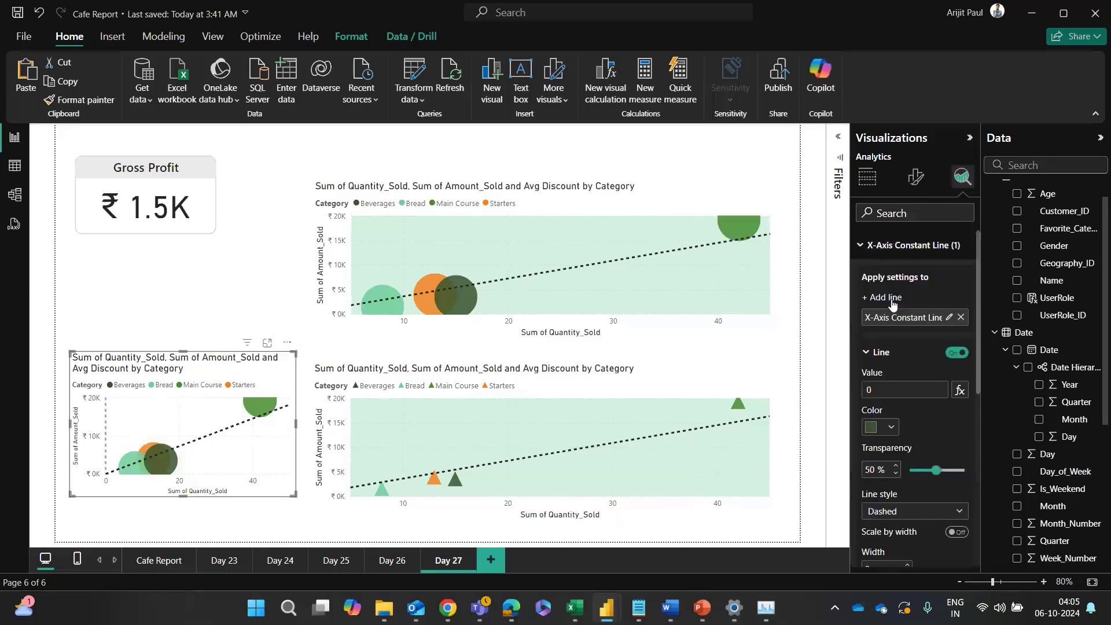
{"action": "left_click", "coordinate": [890, 299]}
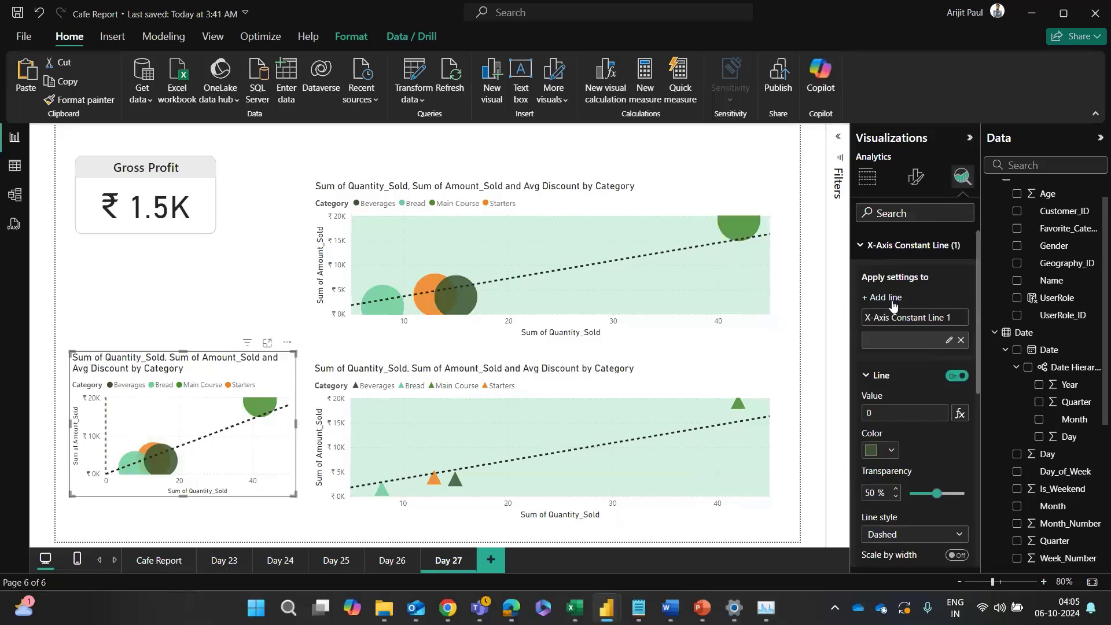
Step: Switch off one X-axis constant line on the small chart and delete both constant lines
{"action": "left_click", "coordinate": [888, 255]}
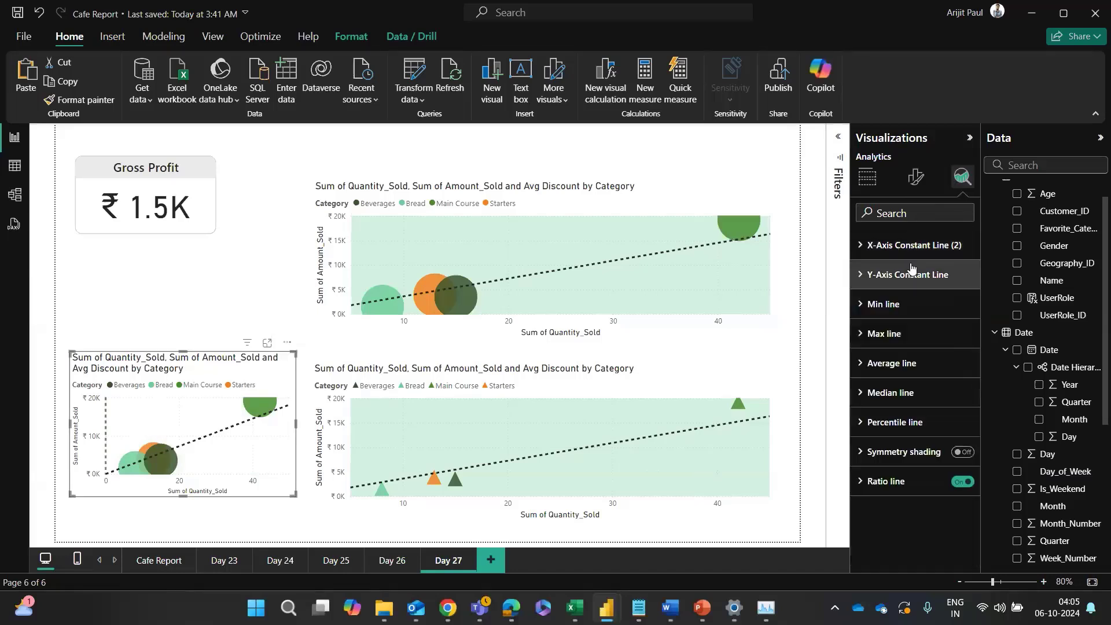
{"action": "left_click", "coordinate": [884, 257]}
{"action": "left_click", "coordinate": [956, 375]}
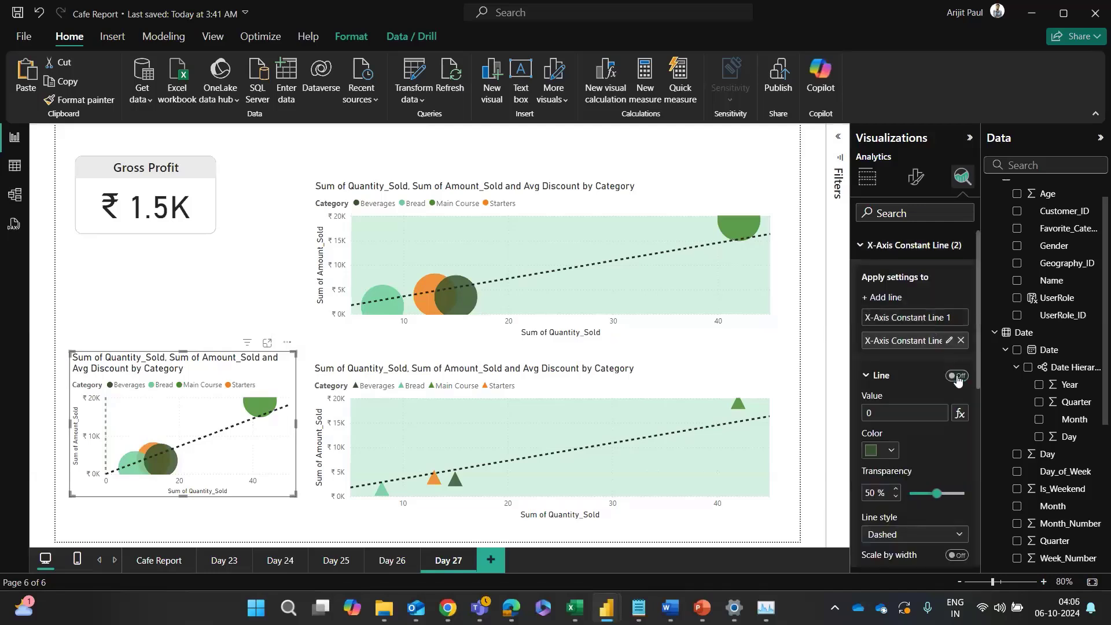
{"action": "left_click", "coordinate": [960, 342]}
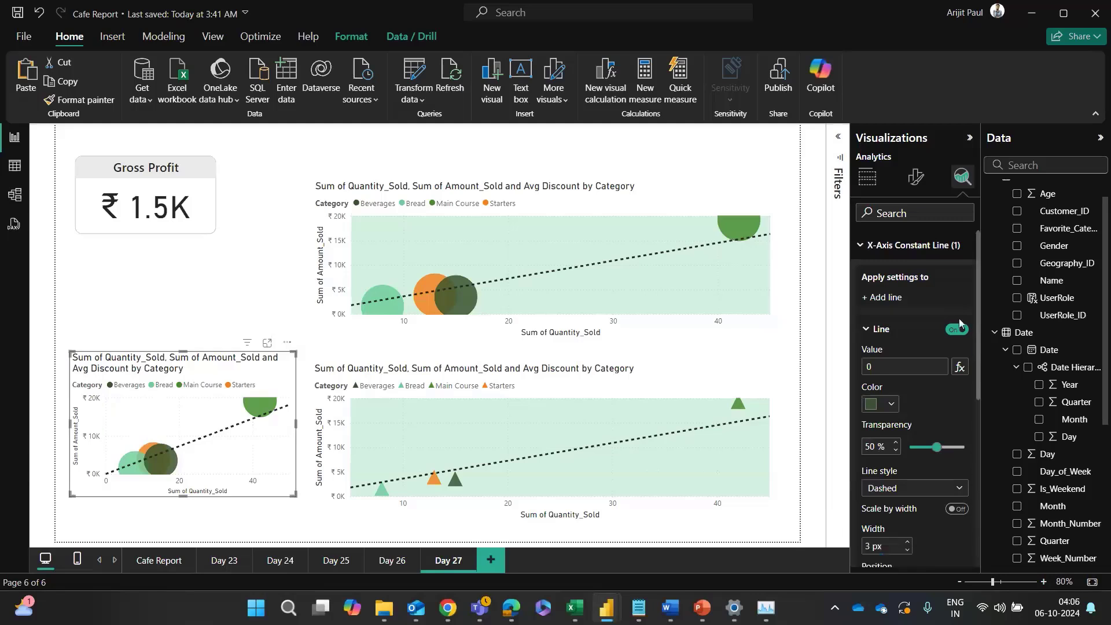
{"action": "left_click", "coordinate": [960, 317]}
{"action": "left_click", "coordinate": [882, 245]}
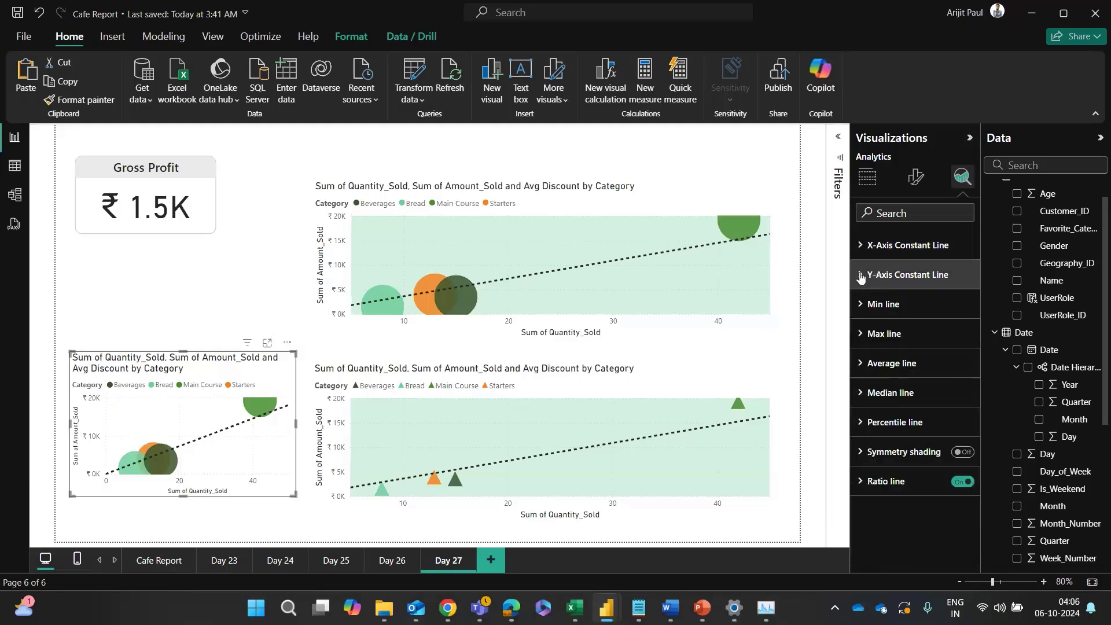
Step: Try a Y-axis constant line at value 0 on the small chart and turn the line off
{"action": "left_click", "coordinate": [876, 274]}
{"action": "left_click", "coordinate": [886, 327]}
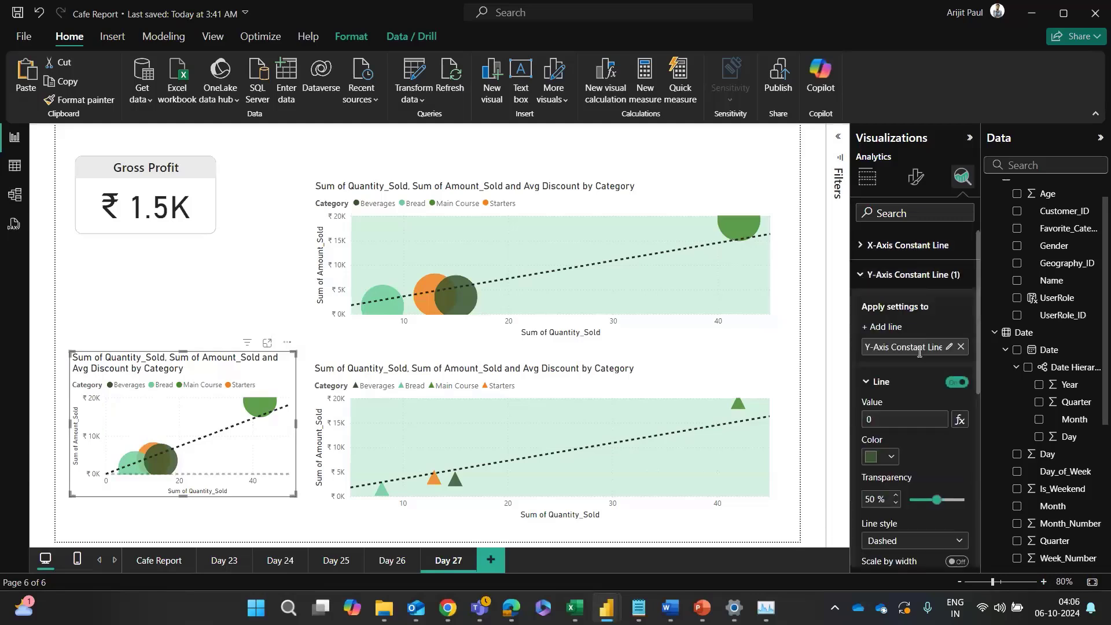
{"action": "left_click", "coordinate": [955, 383]}
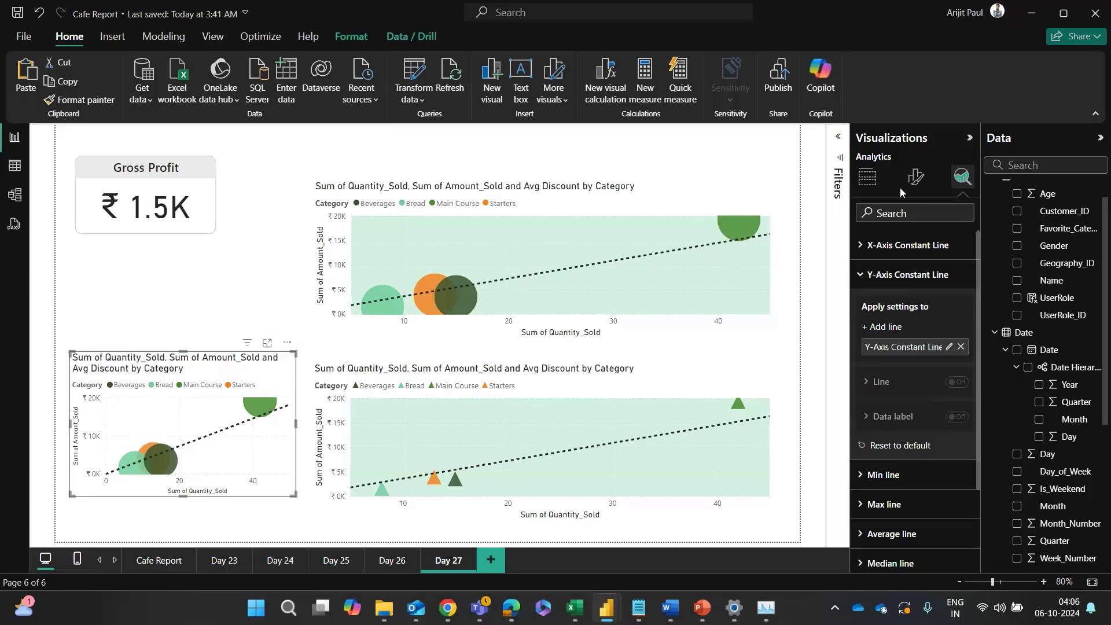
Step: Remove Avg Discount from the Size field of the small circle-marker chart
{"action": "left_click", "coordinate": [868, 177]}
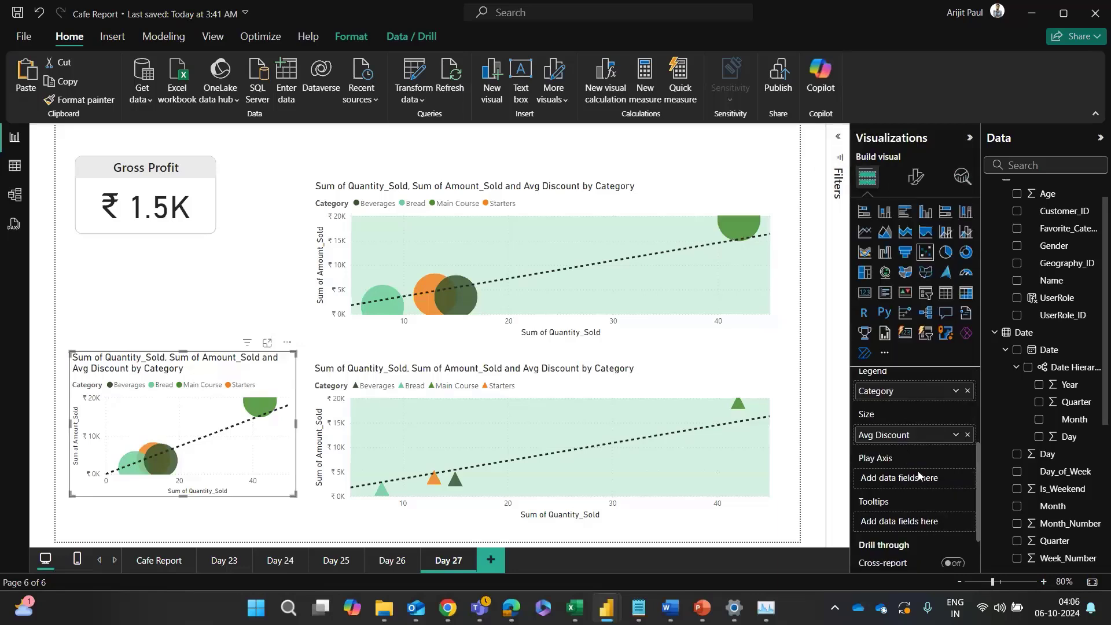
{"action": "left_click", "coordinate": [966, 435]}
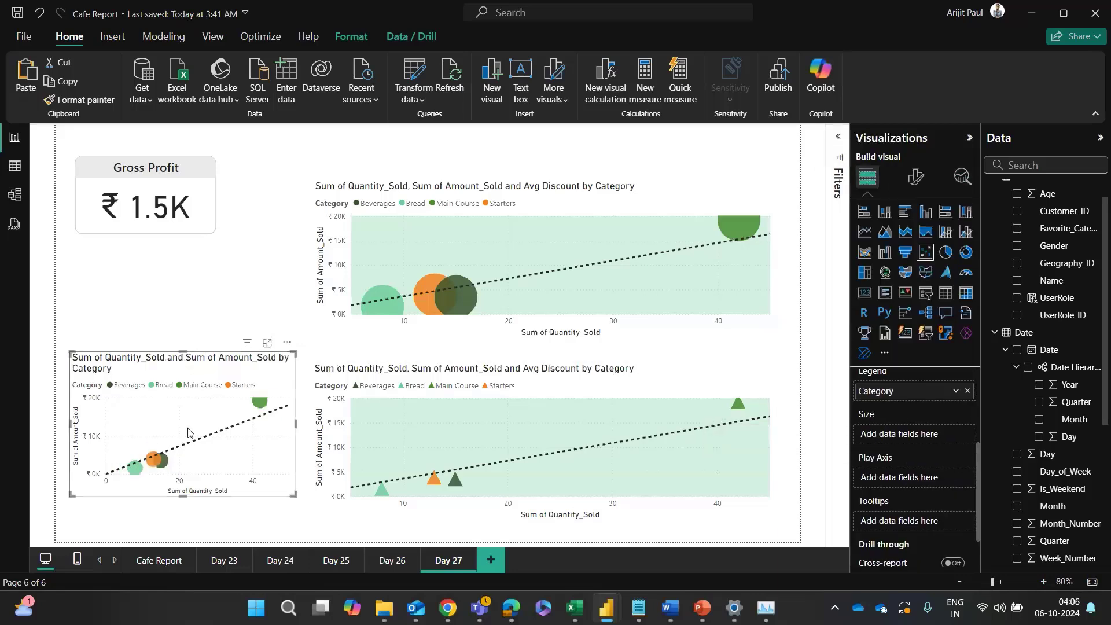
{"action": "left_click", "coordinate": [217, 347]}
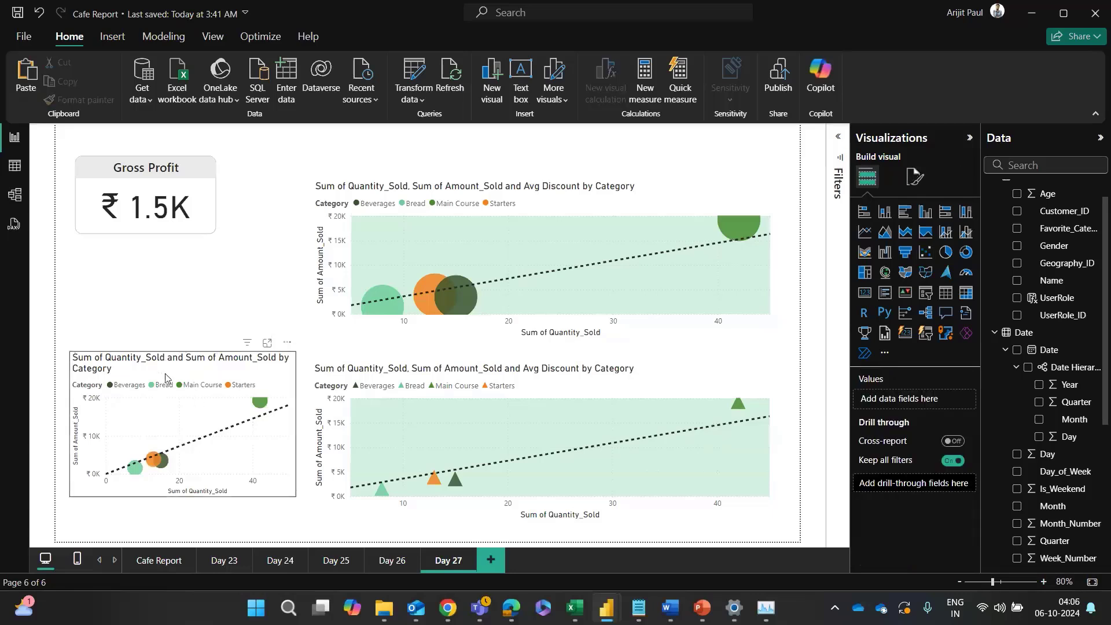
{"action": "left_click", "coordinate": [165, 377]}
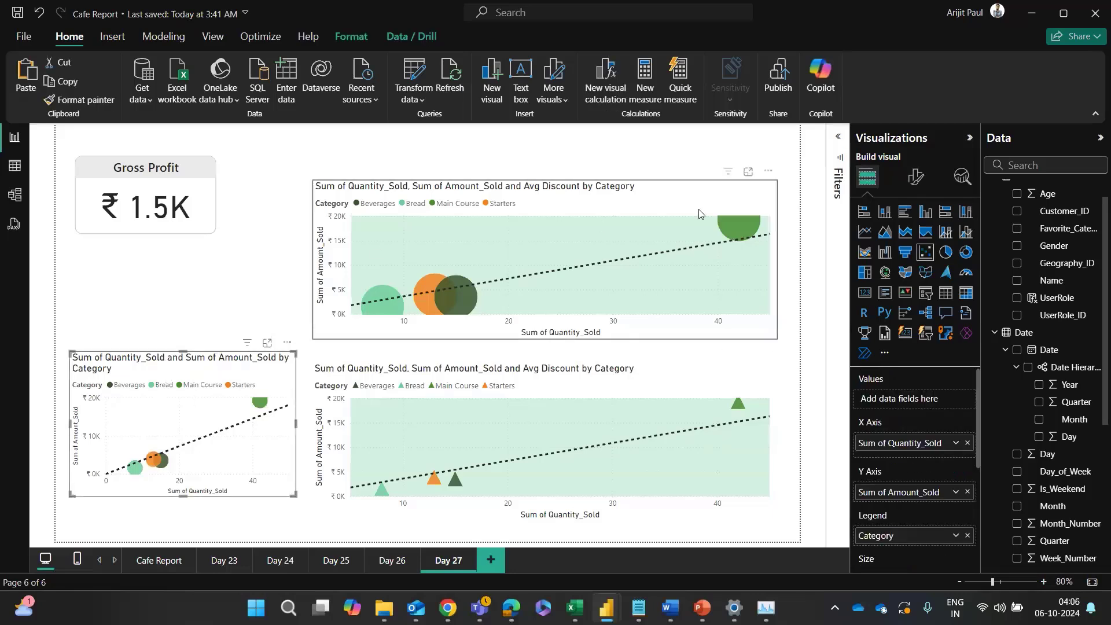
{"action": "left_click", "coordinate": [691, 195]}
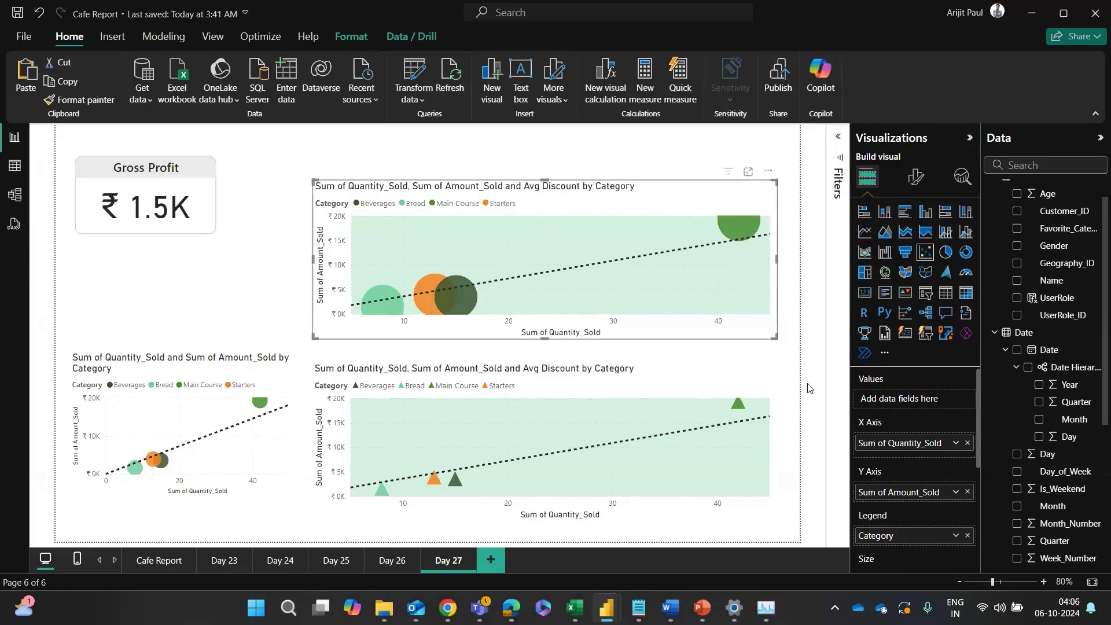
{"action": "left_click", "coordinate": [700, 385]}
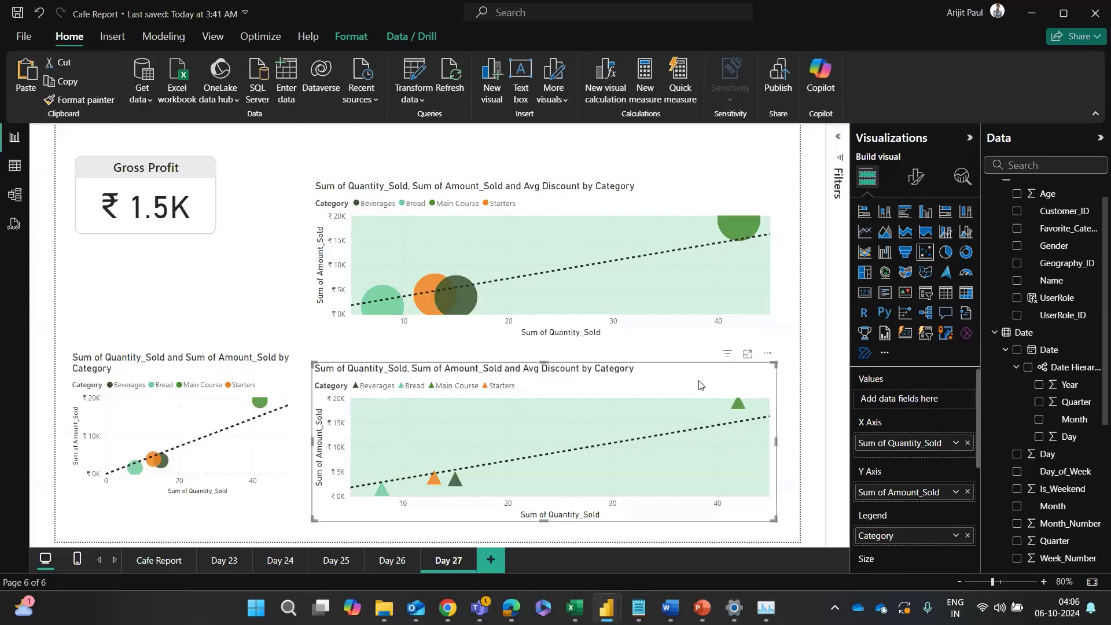
{"action": "left_click", "coordinate": [279, 306]}
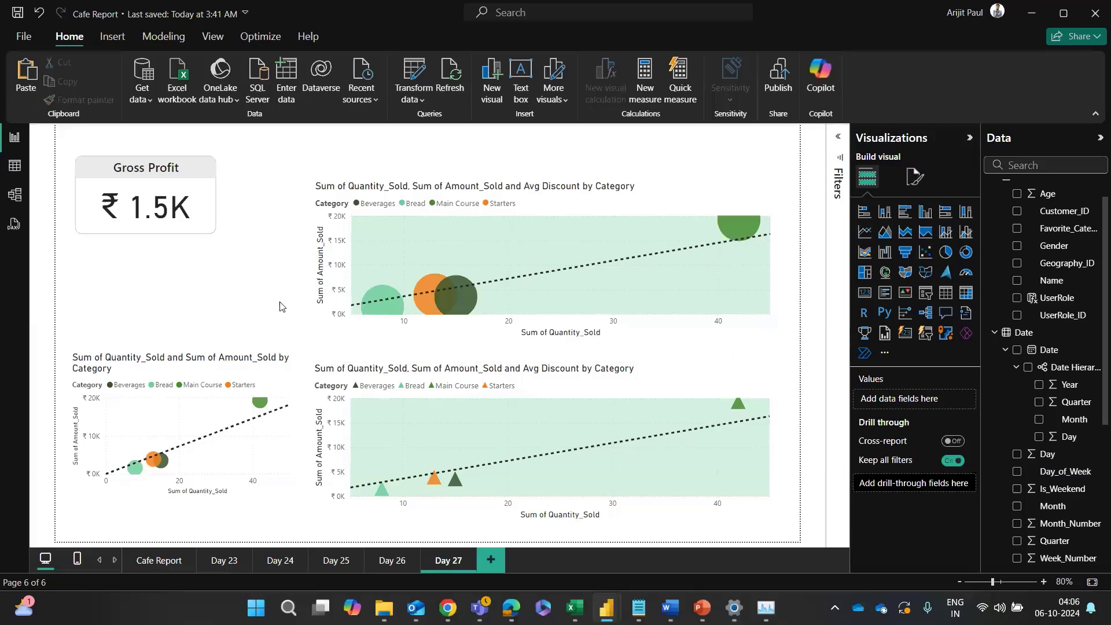
Step: Replace Category with the Name field from the Customers table as the legend of the triangle-marker chart
{"action": "left_click", "coordinate": [686, 387]}
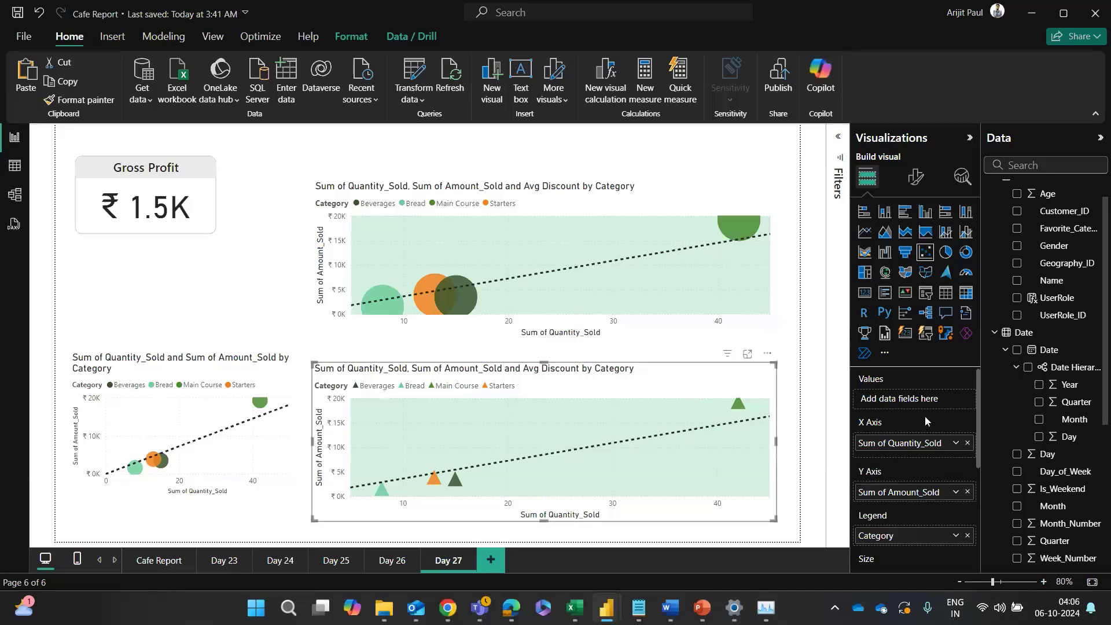
{"action": "scroll", "coordinate": [925, 416], "scroll_direction": "down", "scroll_amount": 3}
{"action": "scroll", "coordinate": [943, 449], "scroll_direction": "up", "scroll_amount": 1}
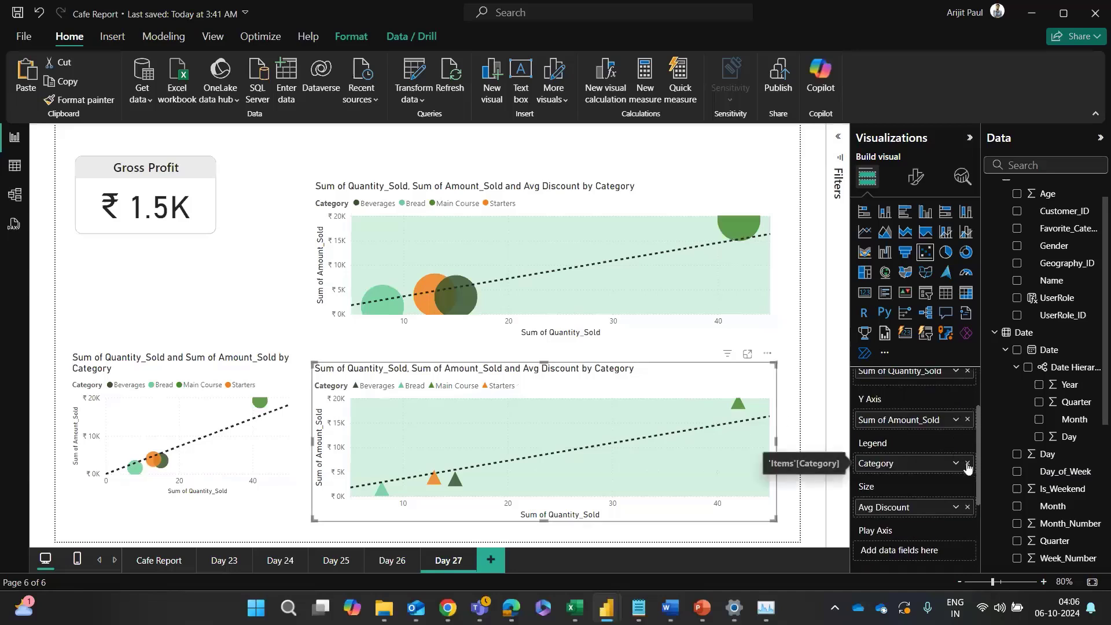
{"action": "left_click", "coordinate": [968, 463]}
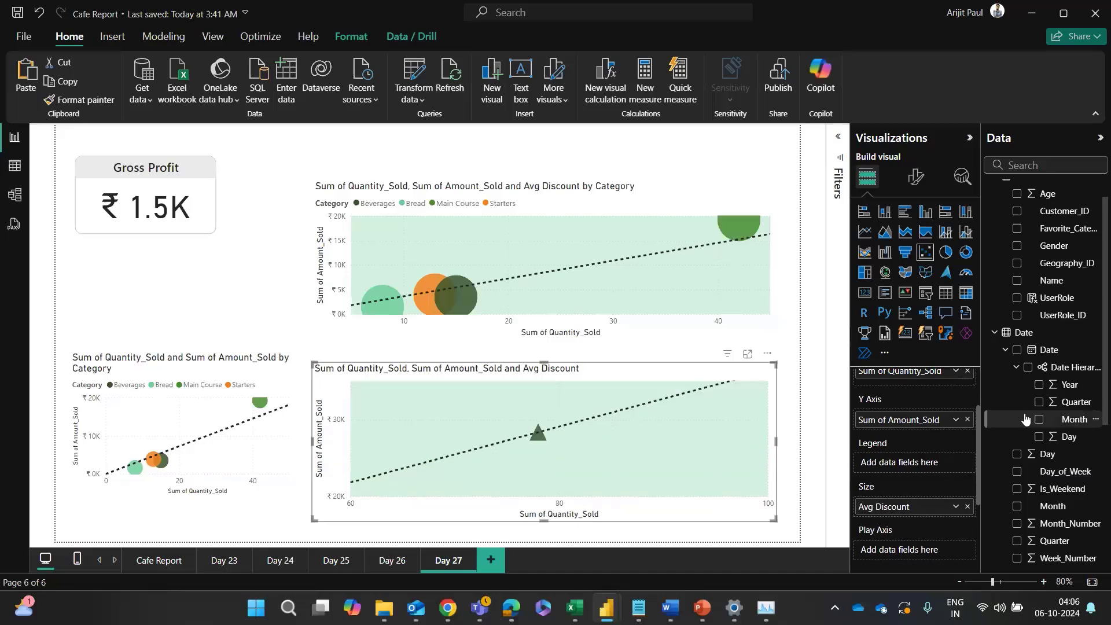
{"action": "scroll", "coordinate": [1029, 422], "scroll_direction": "up", "scroll_amount": 1}
{"action": "scroll", "coordinate": [1042, 420], "scroll_direction": "down", "scroll_amount": 3}
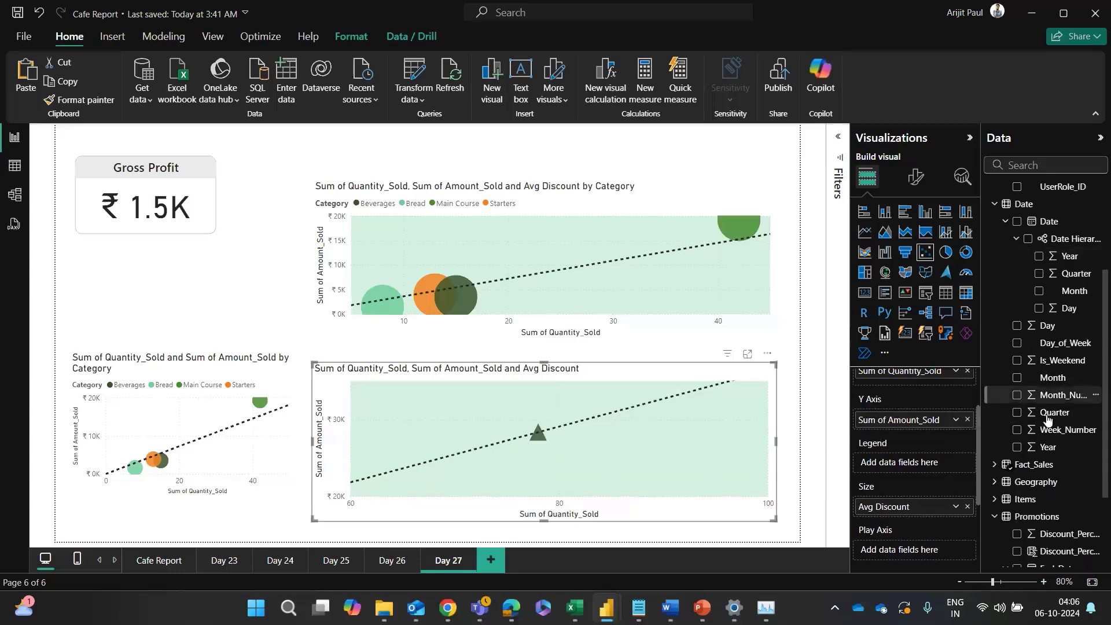
{"action": "scroll", "coordinate": [1058, 440], "scroll_direction": "down", "scroll_amount": 3}
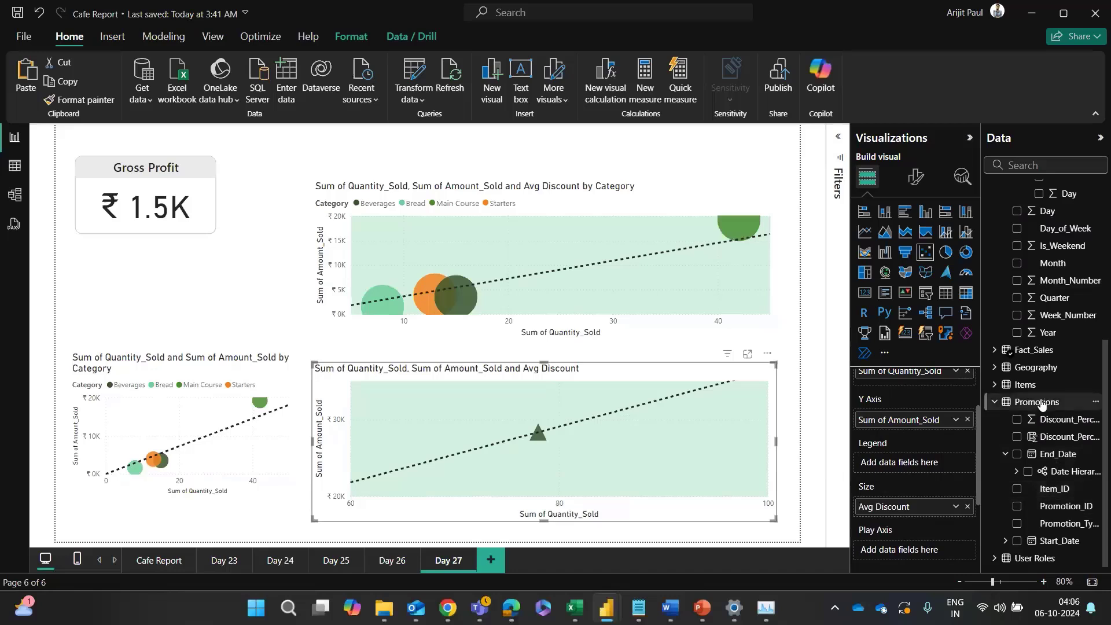
{"action": "left_click", "coordinate": [994, 401]}
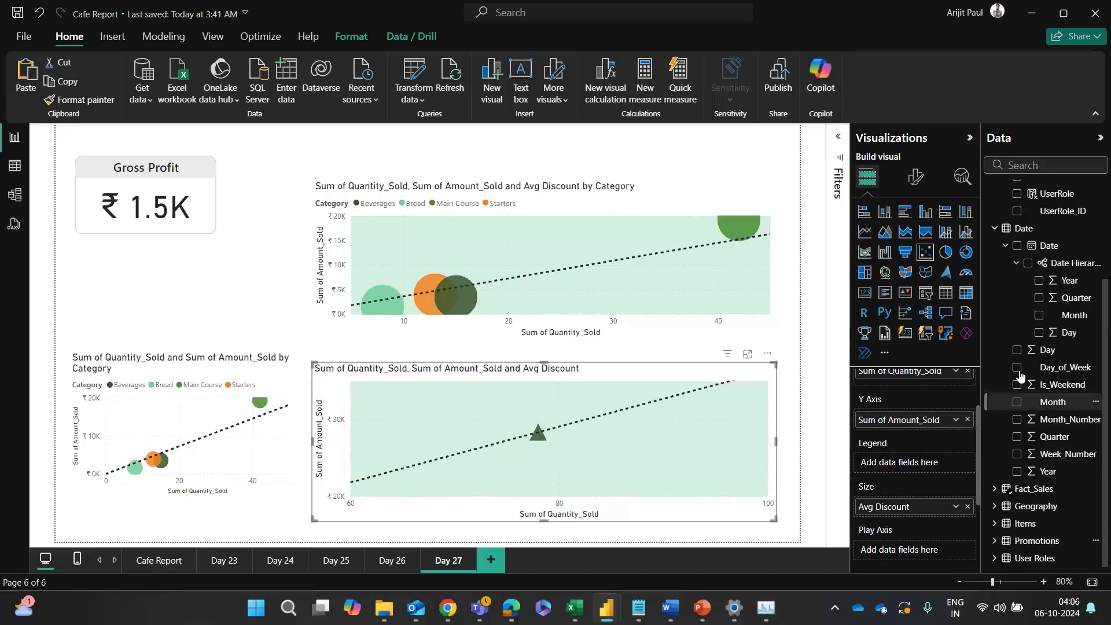
{"action": "left_click", "coordinate": [994, 229]}
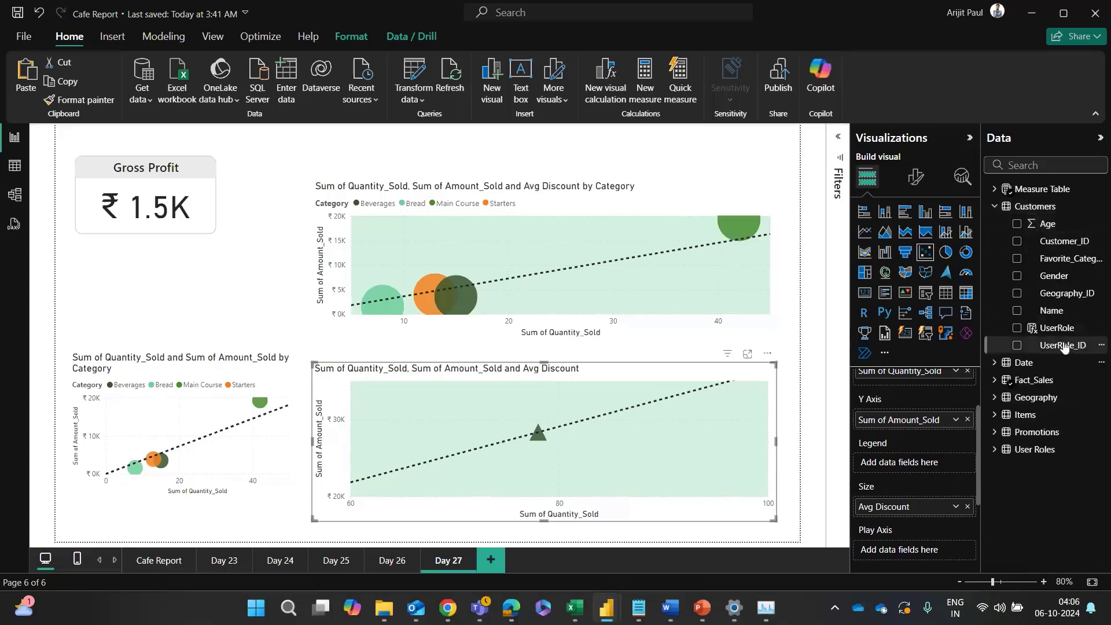
{"action": "left_click_drag", "start_coordinate": [1053, 311], "coordinate": [918, 463]}
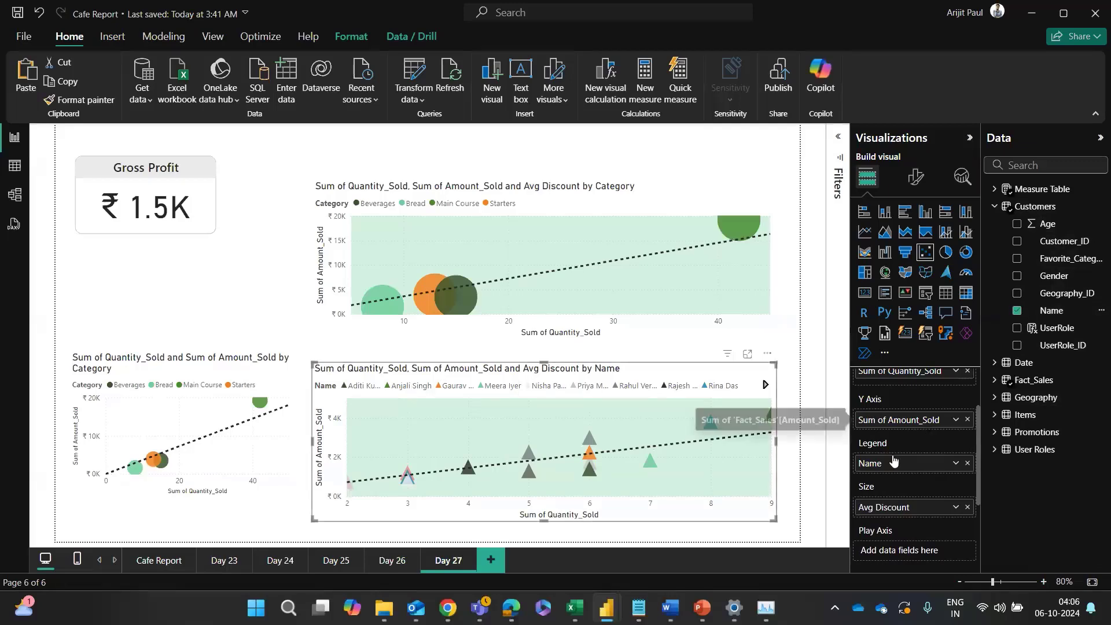
Step: Filter the triangle chart's Name field to the top 5 by Sum of Amount_Sold and apply the filter
{"action": "scroll", "coordinate": [887, 432], "scroll_direction": "up", "scroll_amount": 2}
{"action": "left_click", "coordinate": [837, 136]}
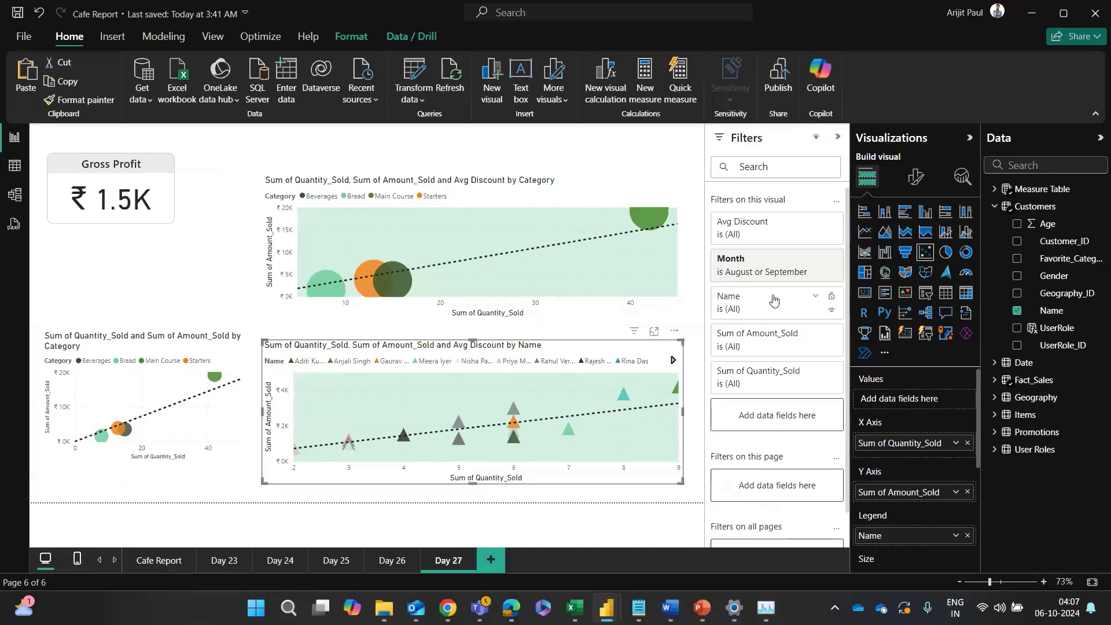
{"action": "left_click", "coordinate": [773, 299]}
{"action": "left_click", "coordinate": [775, 345]}
{"action": "left_click", "coordinate": [746, 399]}
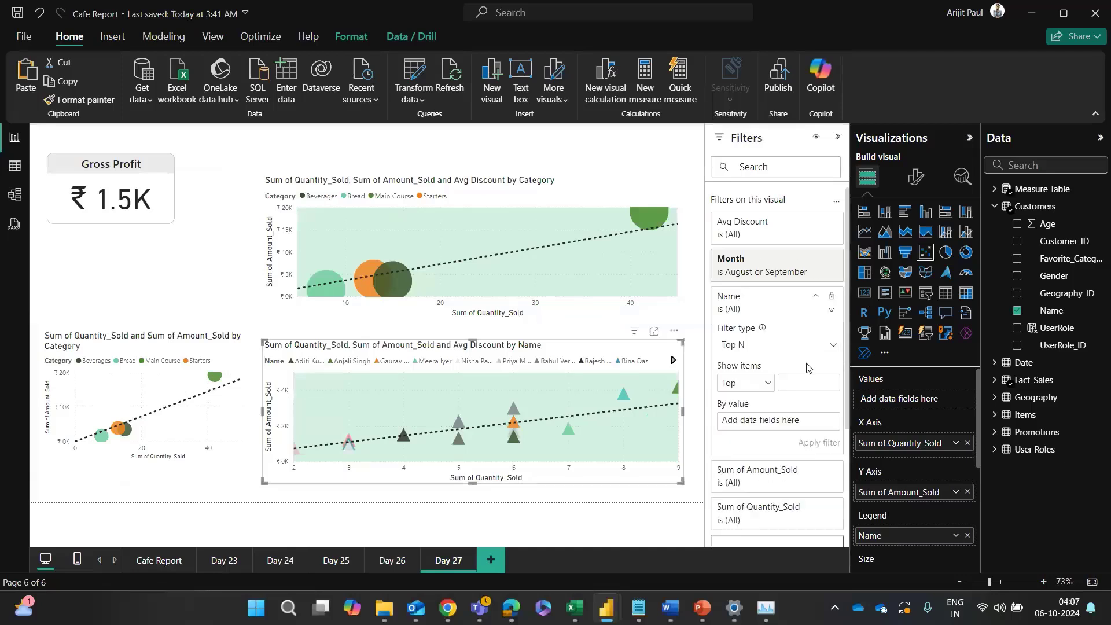
{"action": "left_click", "coordinate": [803, 383]}
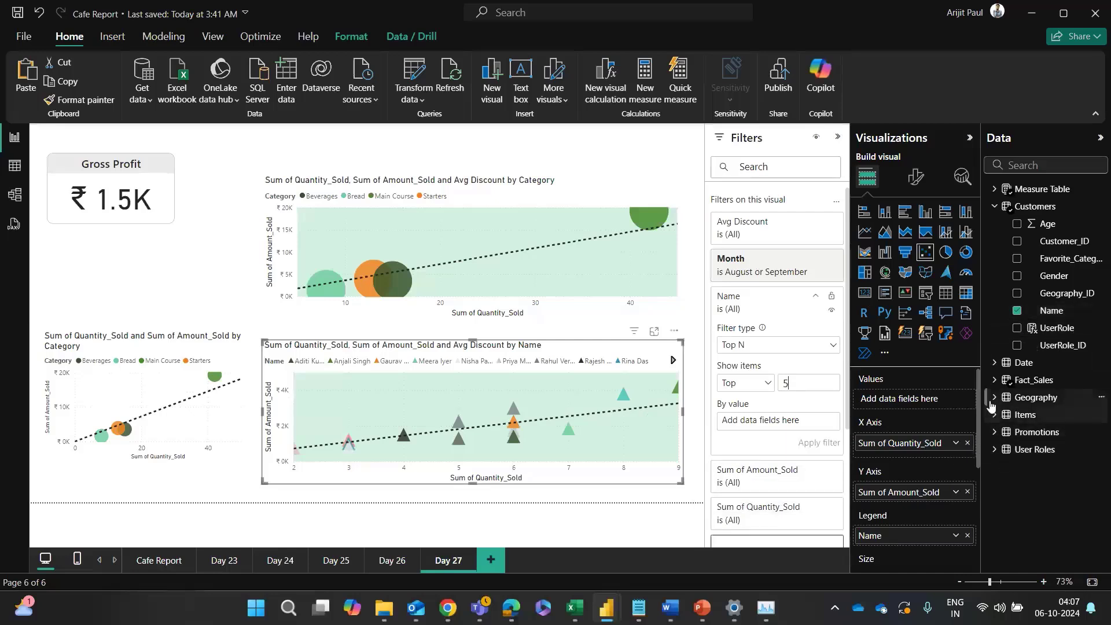
{"action": "left_click", "coordinate": [1021, 380]}
{"action": "scroll", "coordinate": [1032, 474], "scroll_direction": "down", "scroll_amount": 1}
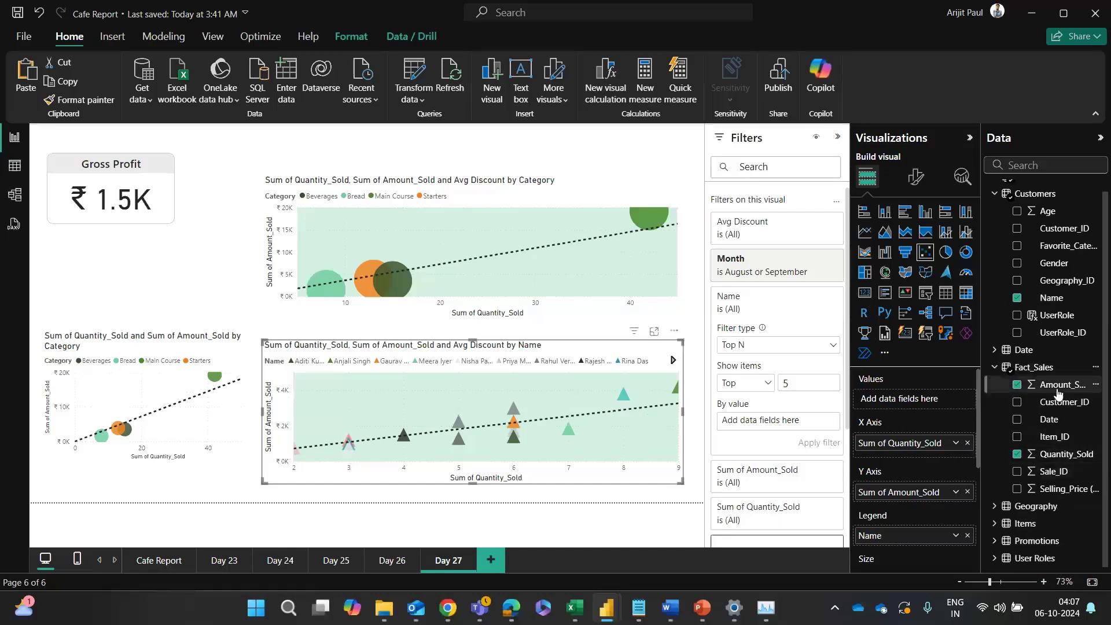
{"action": "left_click_drag", "start_coordinate": [1064, 385], "coordinate": [790, 422]}
{"action": "left_click", "coordinate": [813, 441]}
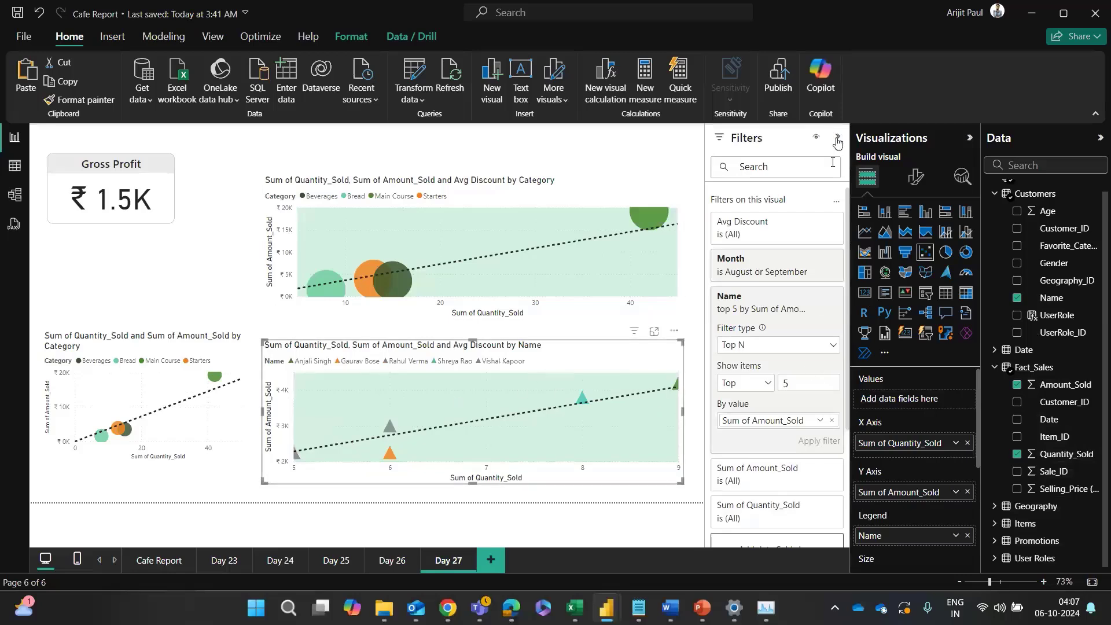
Step: Remove Avg Discount from the Size field of the triangle-marker chart
{"action": "mouse_move", "coordinate": [677, 390]}
{"action": "scroll", "coordinate": [943, 509], "scroll_direction": "down", "scroll_amount": 2}
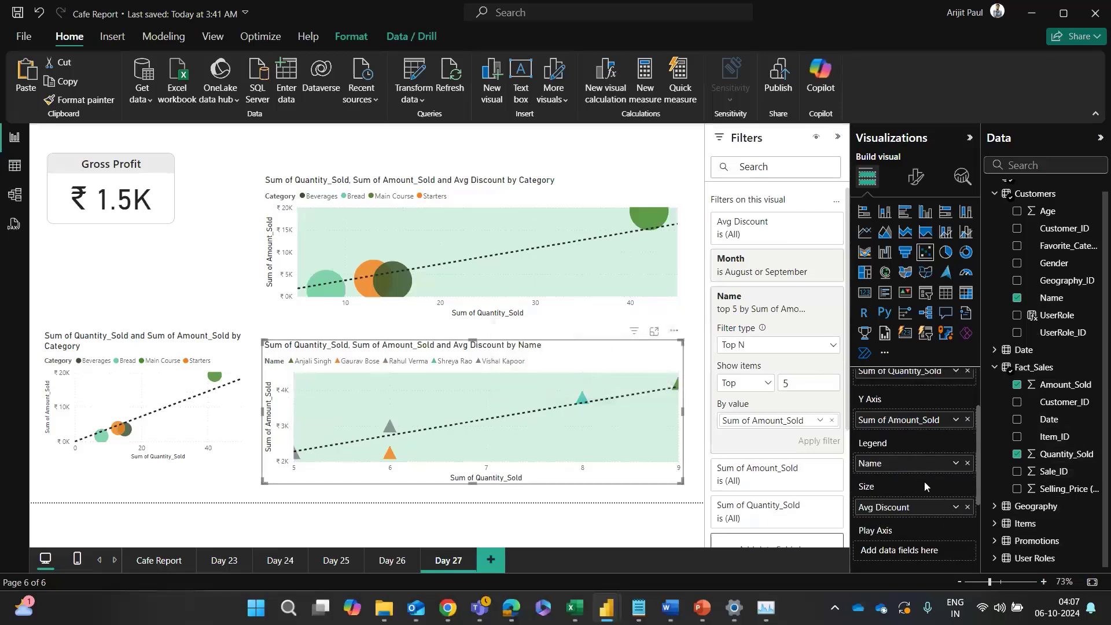
{"action": "left_click", "coordinate": [967, 507]}
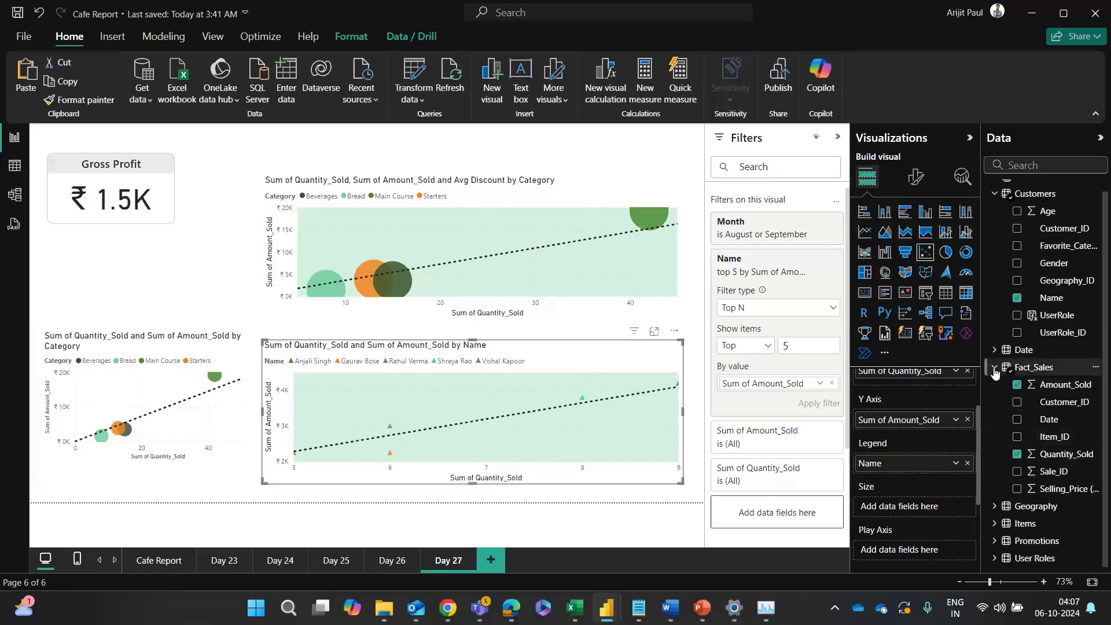
Step: Try sizing the triangle chart's markers by Sum of Amount_Sold
{"action": "left_click_drag", "start_coordinate": [1061, 385], "coordinate": [954, 509]}
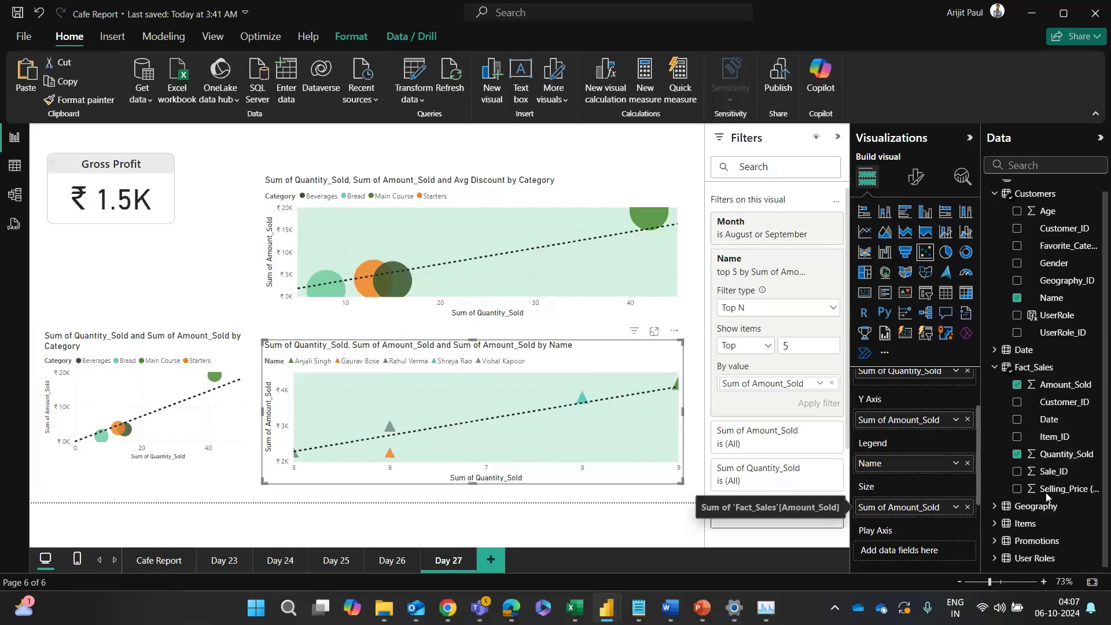
{"action": "left_click_drag", "start_coordinate": [1046, 496], "coordinate": [1044, 491]}
{"action": "scroll", "coordinate": [1006, 440], "scroll_direction": "up", "scroll_amount": 1}
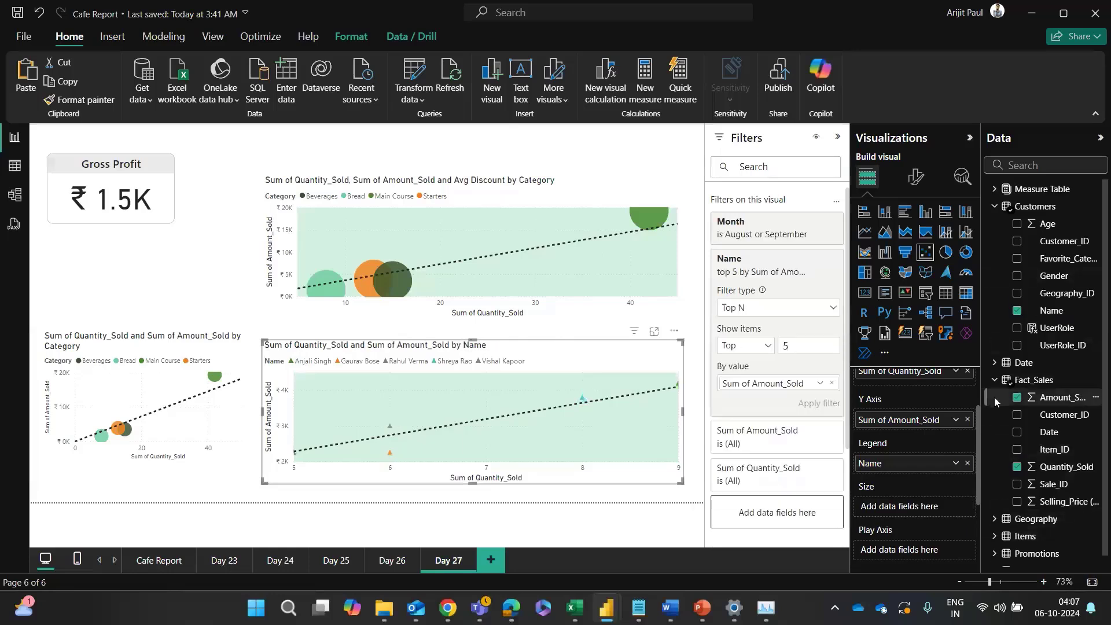
Step: Try sizing the triangle chart's markers by Favorite_Category and by Gender from the Customers table, clearing the Size field each time
{"action": "left_click", "coordinate": [995, 382]}
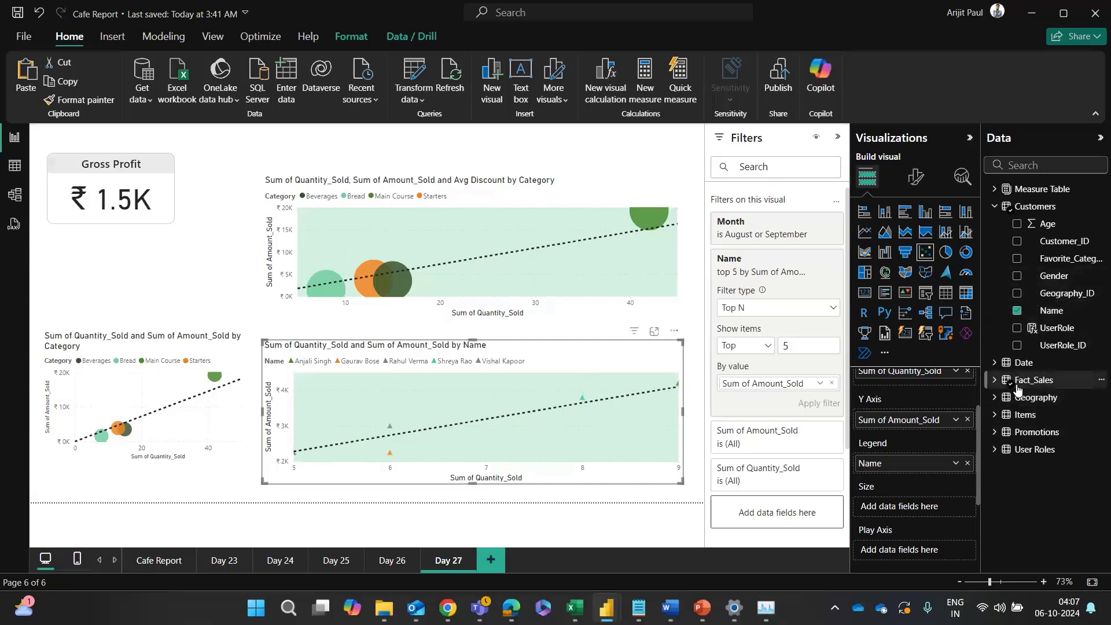
{"action": "left_click", "coordinate": [995, 397]}
{"action": "left_click", "coordinate": [994, 397]}
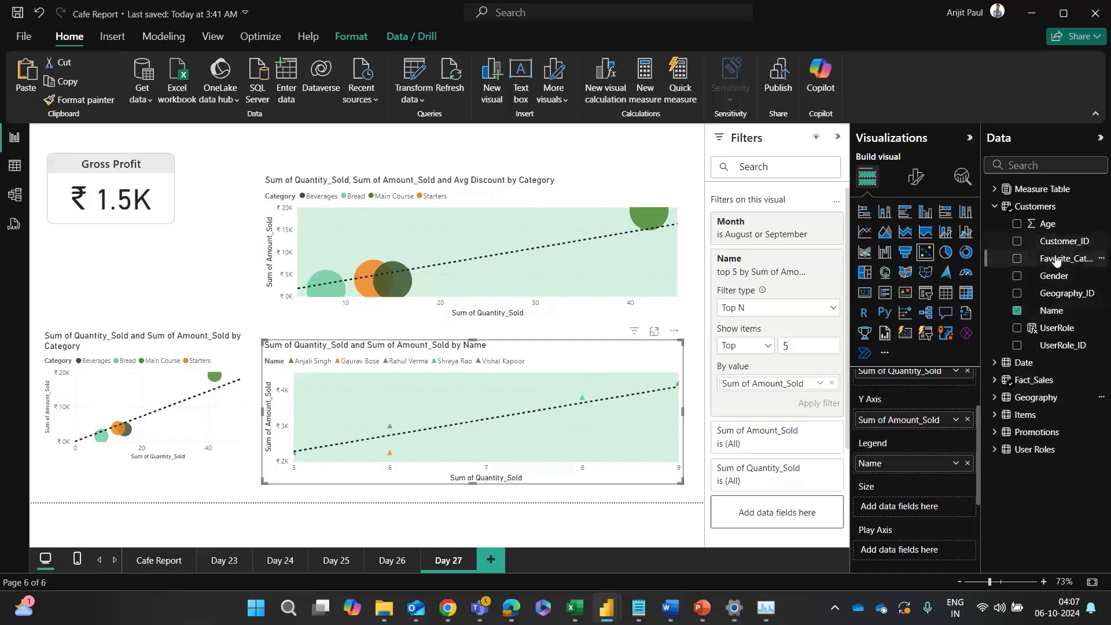
{"action": "left_click_drag", "start_coordinate": [1056, 261], "coordinate": [925, 513]}
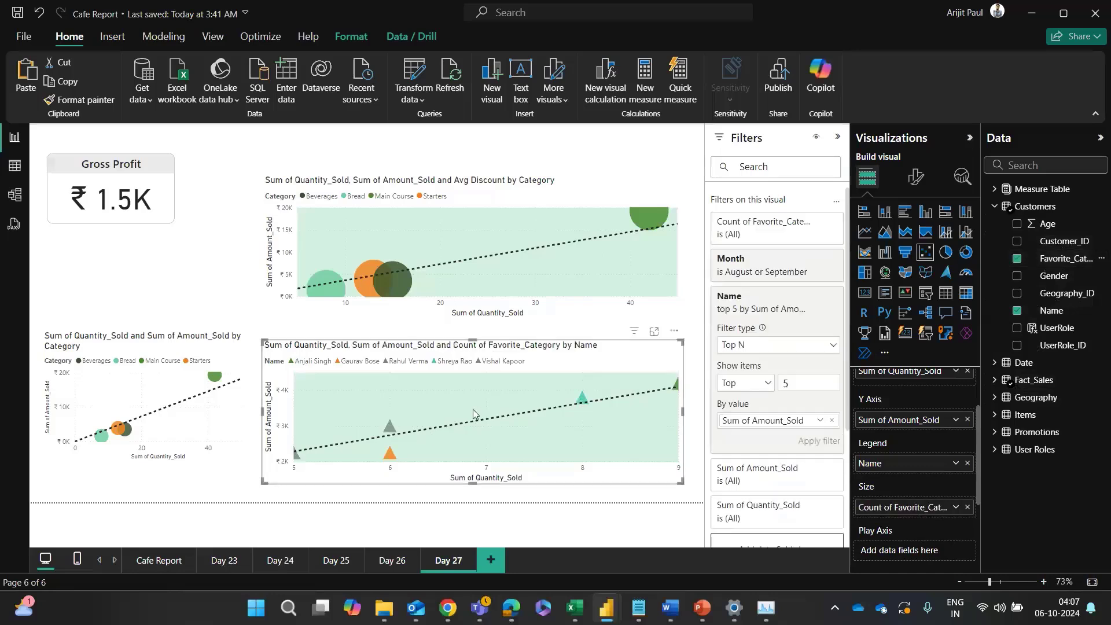
{"action": "left_click", "coordinate": [966, 507]}
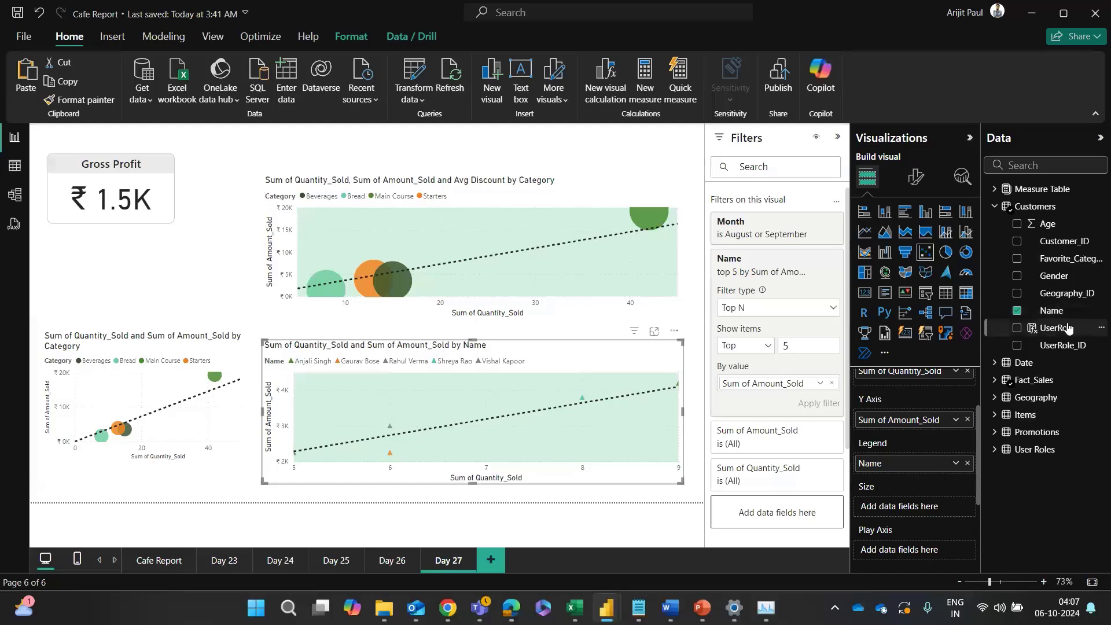
{"action": "left_click_drag", "start_coordinate": [1053, 276], "coordinate": [920, 508]}
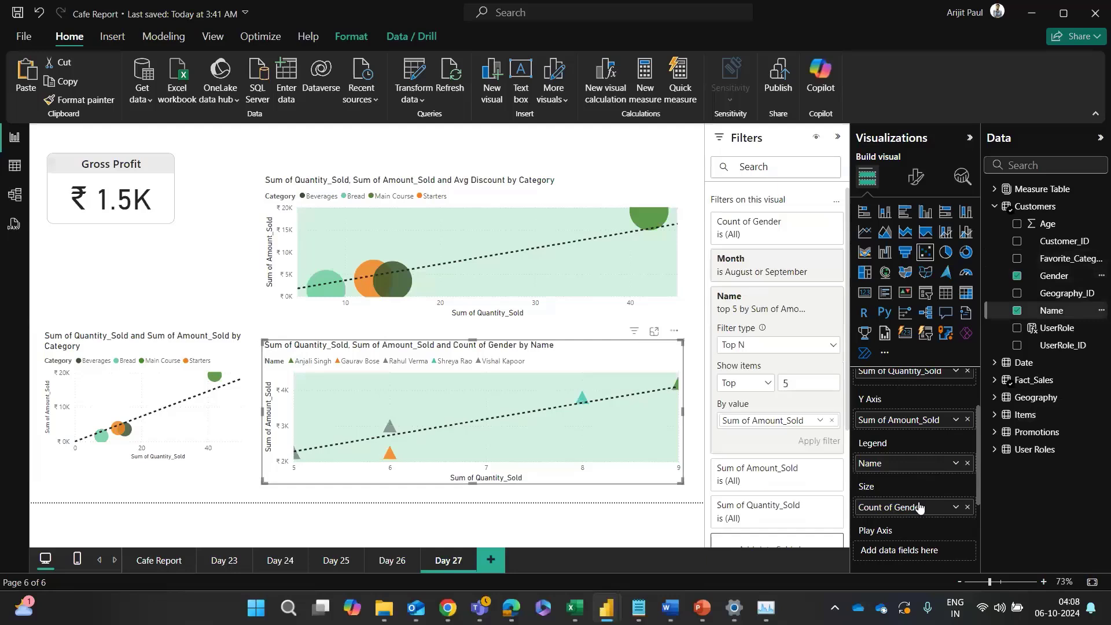
{"action": "left_click", "coordinate": [967, 507]}
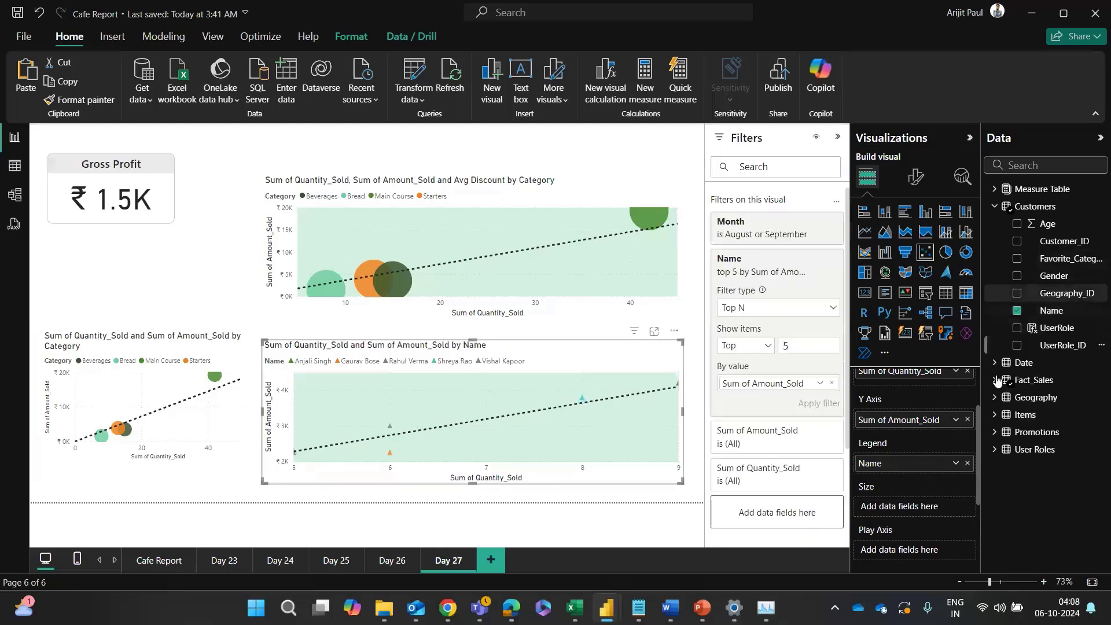
Step: Replace Name with Item_Name from the Items table as the triangle chart's legend, and remove the leftover Name filter
{"action": "left_click", "coordinate": [995, 415]}
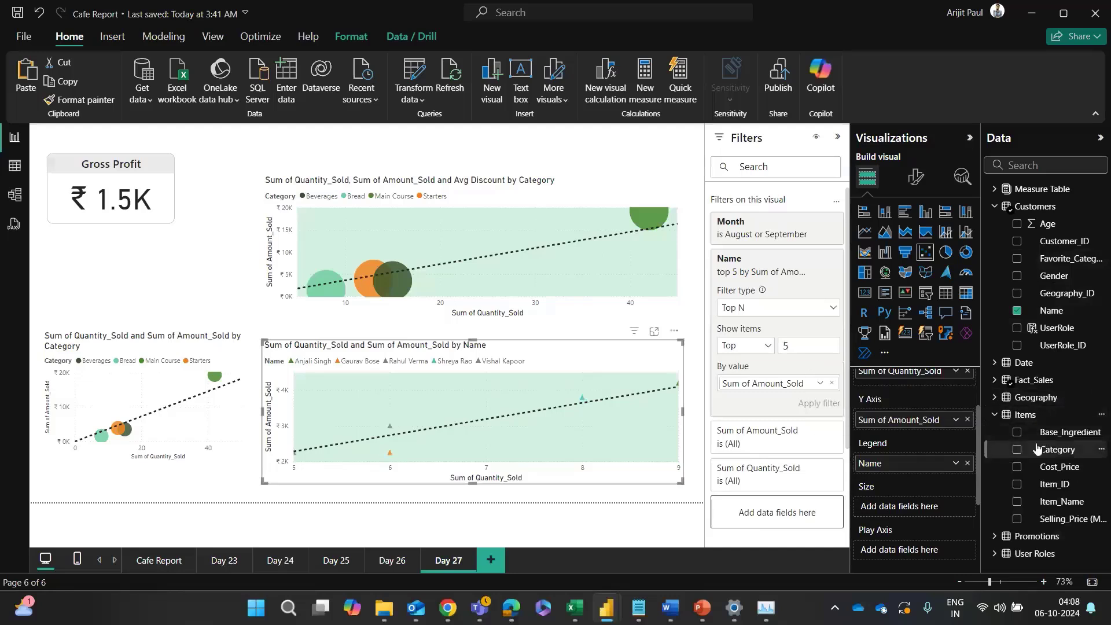
{"action": "mouse_move", "coordinate": [1056, 501]}
{"action": "left_mouse_down"}
{"action": "mouse_move", "coordinate": [904, 530]}
{"action": "mouse_move", "coordinate": [1064, 492]}
{"action": "left_mouse_up"}
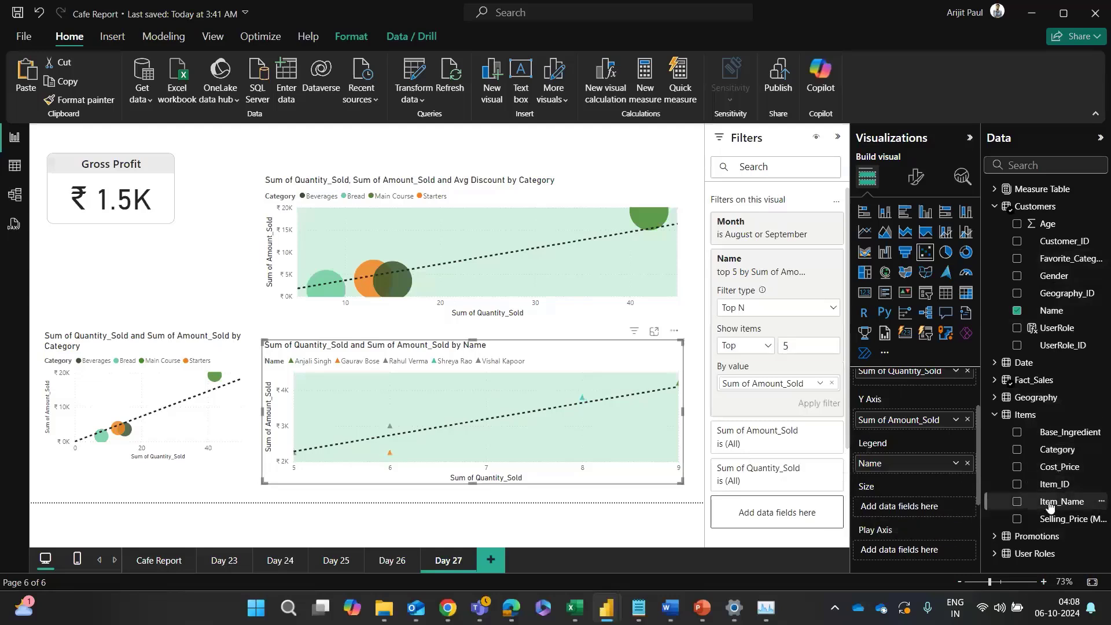
{"action": "left_click_drag", "start_coordinate": [1052, 506], "coordinate": [917, 463]}
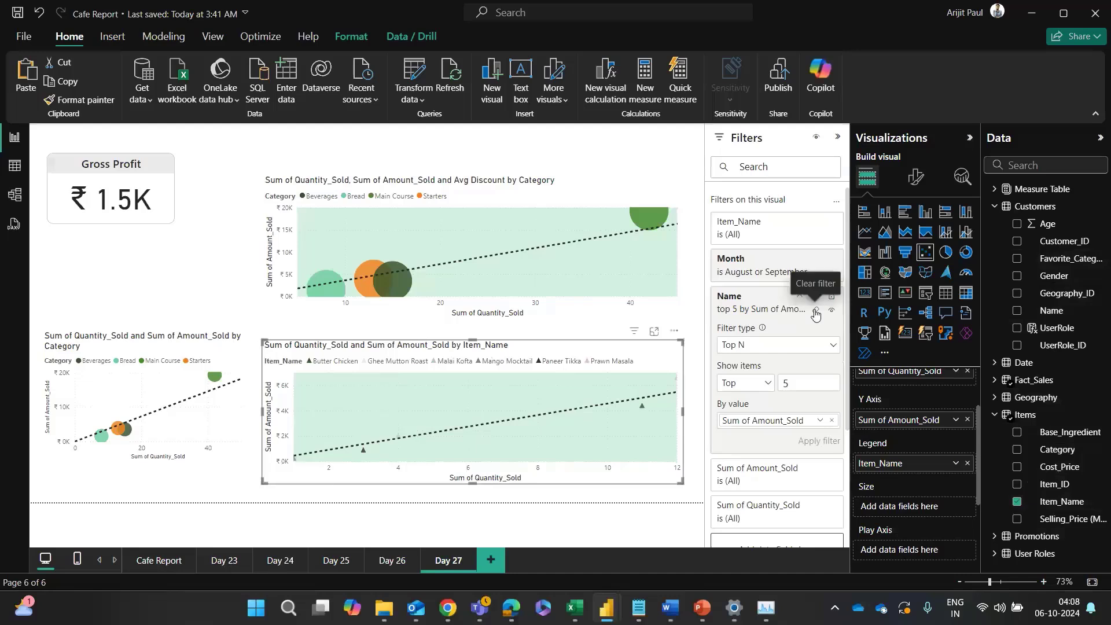
{"action": "left_click", "coordinate": [817, 296]}
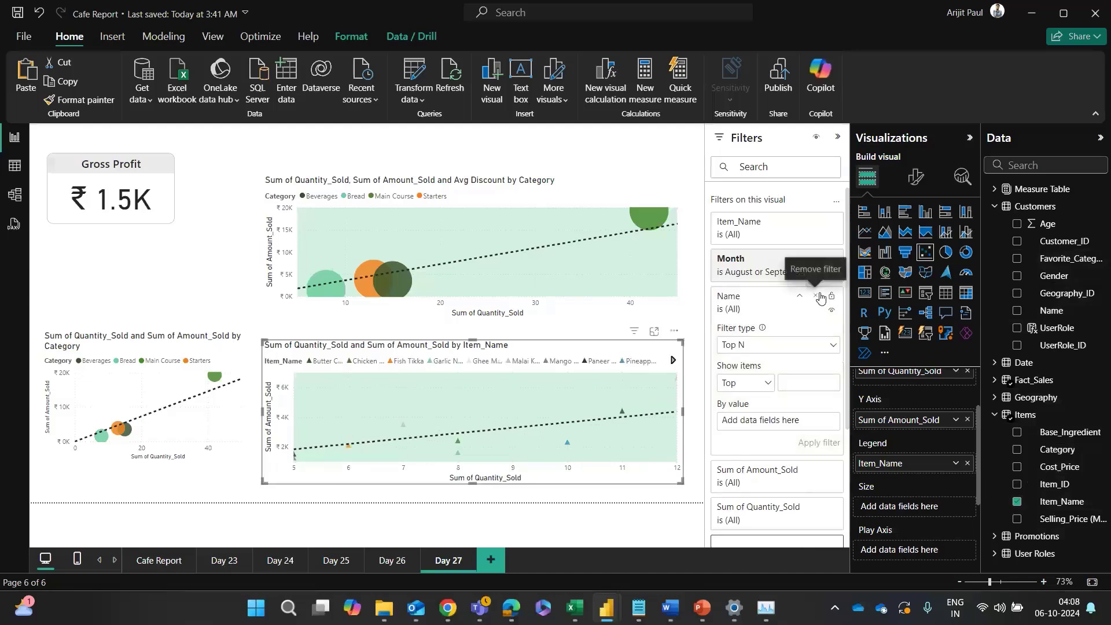
{"action": "left_click", "coordinate": [817, 296]}
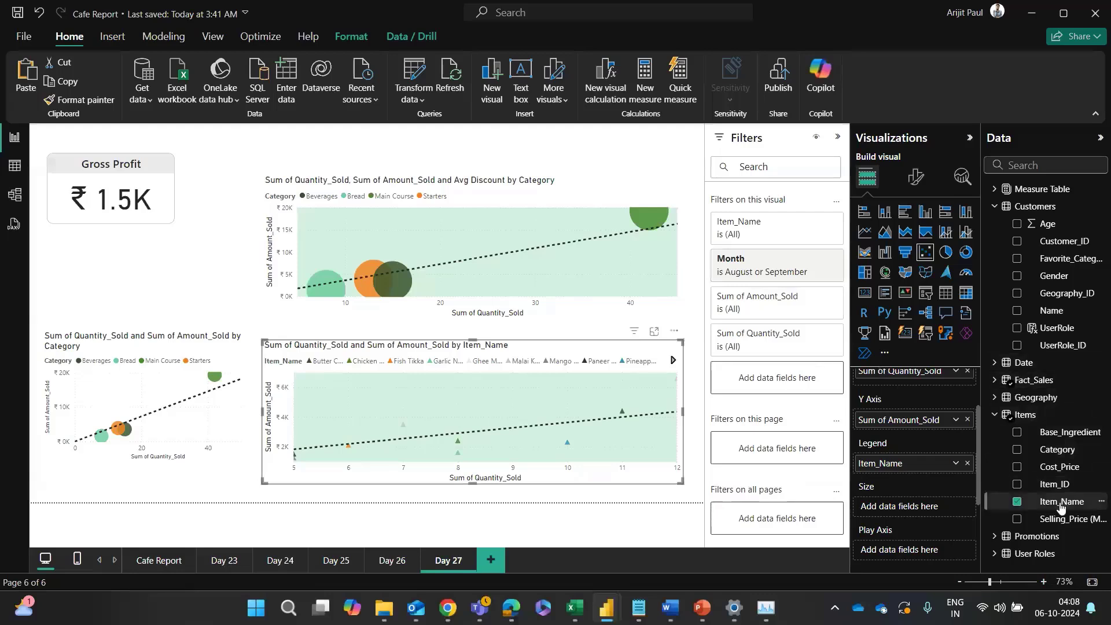
Step: Filter the triangle chart's Item_Name field to the top 3 by Sum of Amount_Sold and apply the filter
{"action": "left_click_drag", "start_coordinate": [1061, 507], "coordinate": [771, 377]}
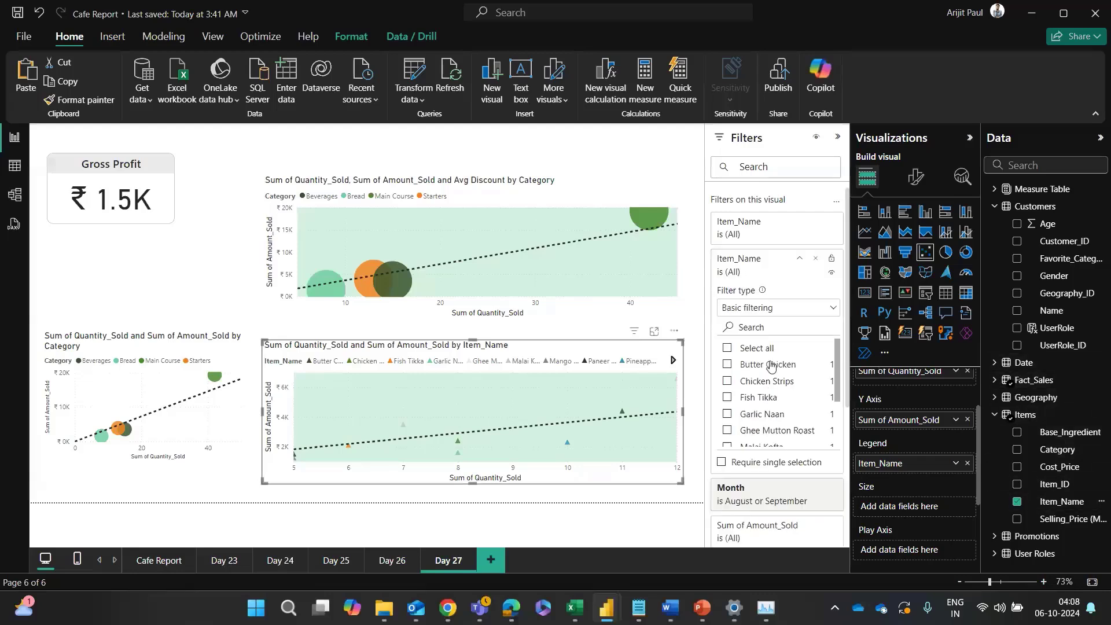
{"action": "left_click", "coordinate": [780, 318]}
{"action": "left_click", "coordinate": [770, 363]}
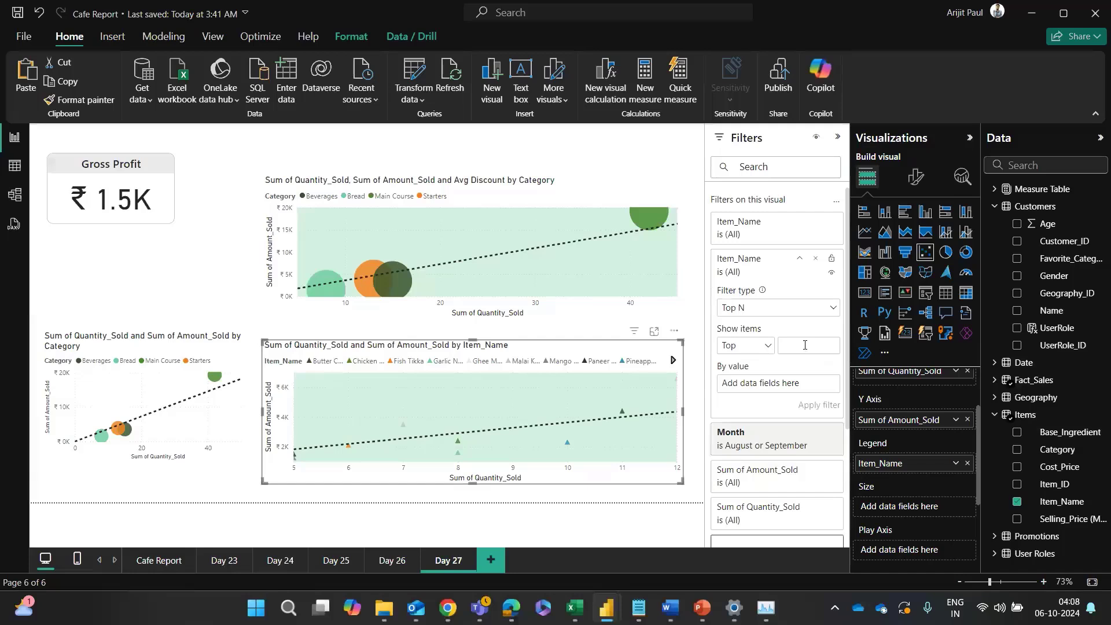
{"action": "left_click", "coordinate": [994, 414]}
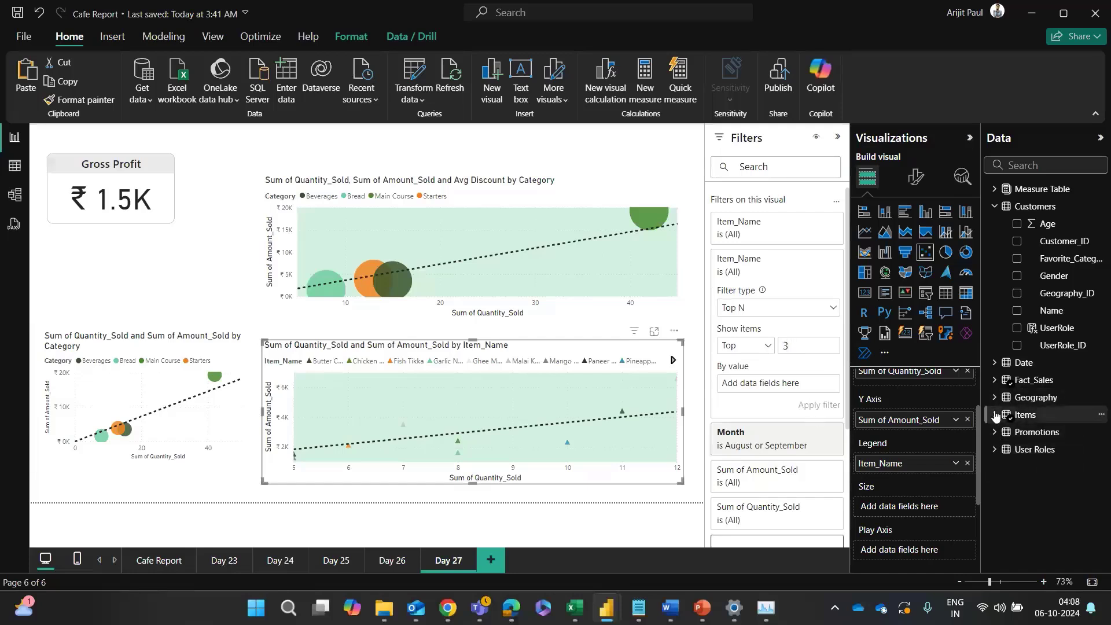
{"action": "left_click", "coordinate": [994, 379]}
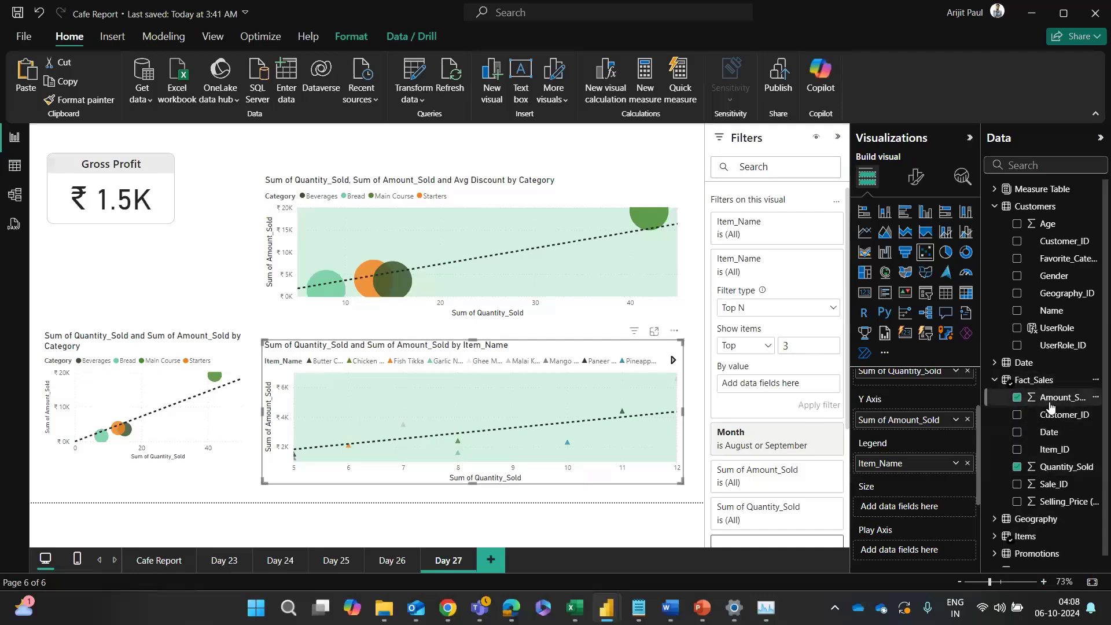
{"action": "left_click_drag", "start_coordinate": [1050, 405], "coordinate": [775, 383]}
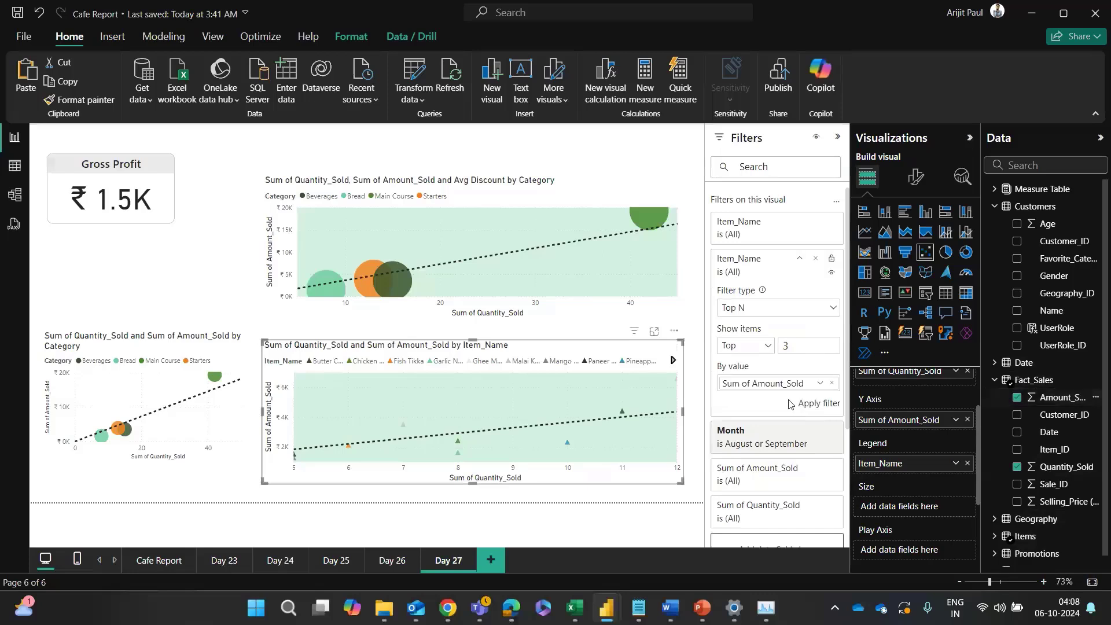
{"action": "left_click", "coordinate": [809, 403]}
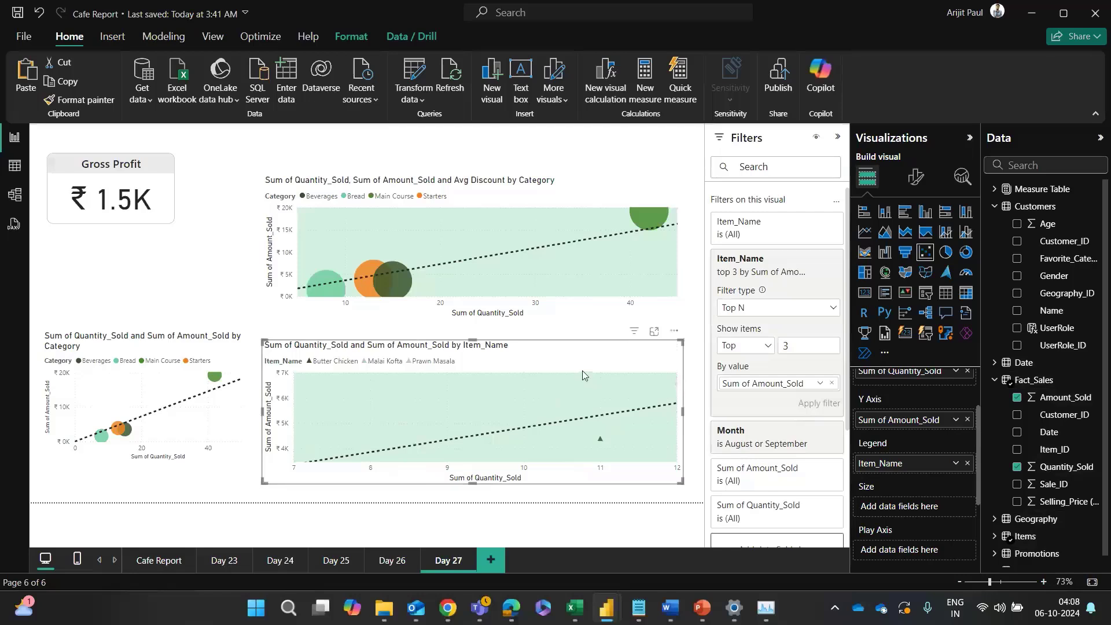
Step: Enable the zoom slider on the large bubble chart of Category sales and Avg Discount
{"action": "left_click", "coordinate": [238, 279]}
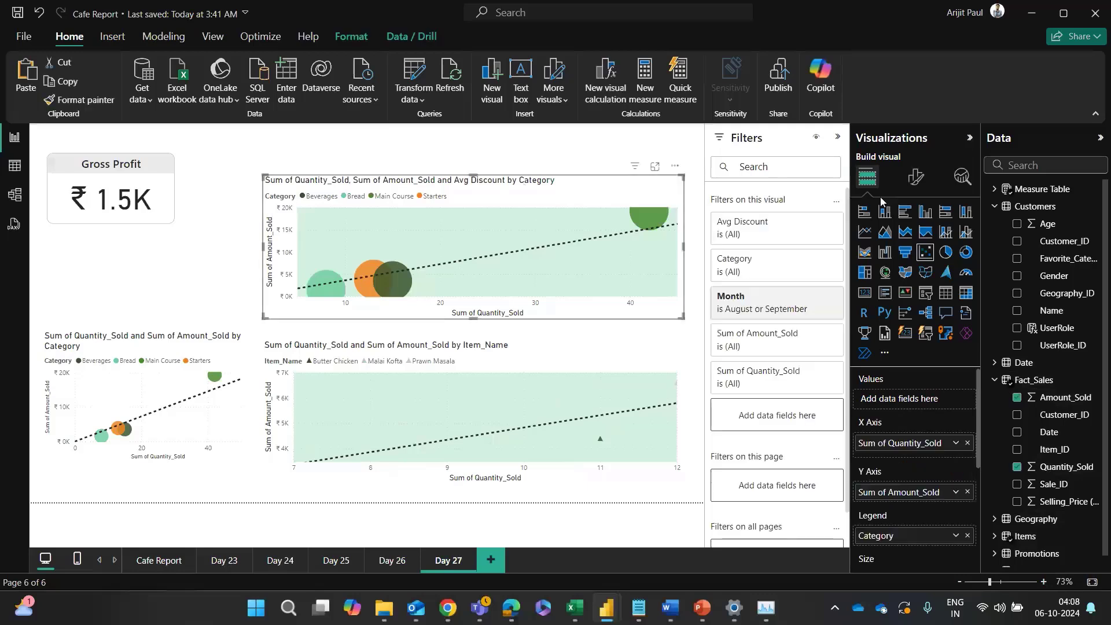
{"action": "left_click", "coordinate": [915, 177]}
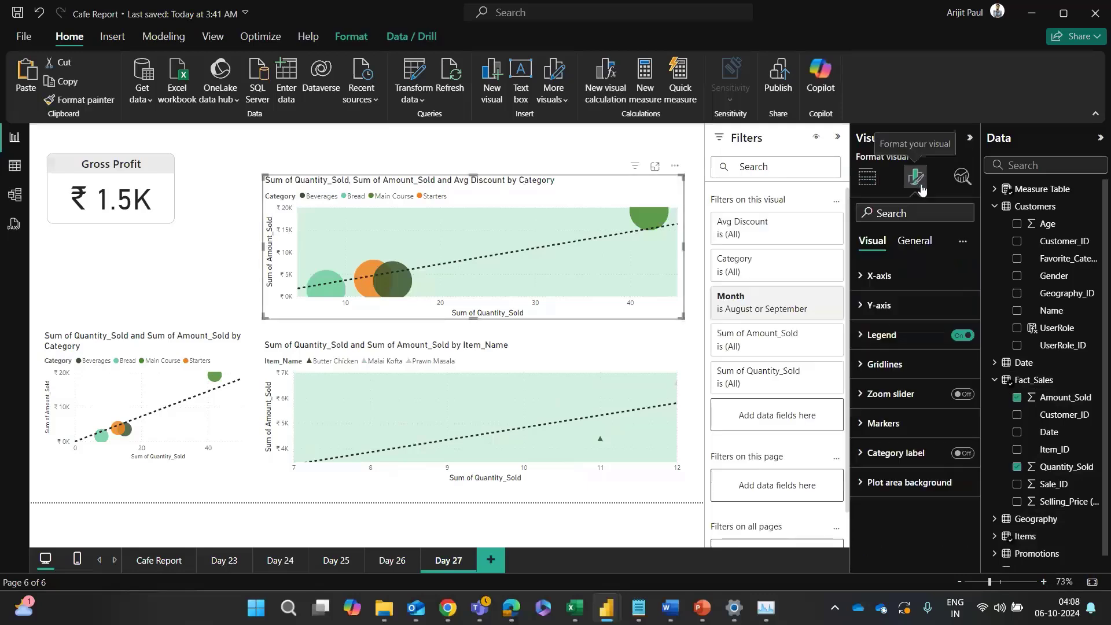
{"action": "left_click", "coordinate": [959, 396]}
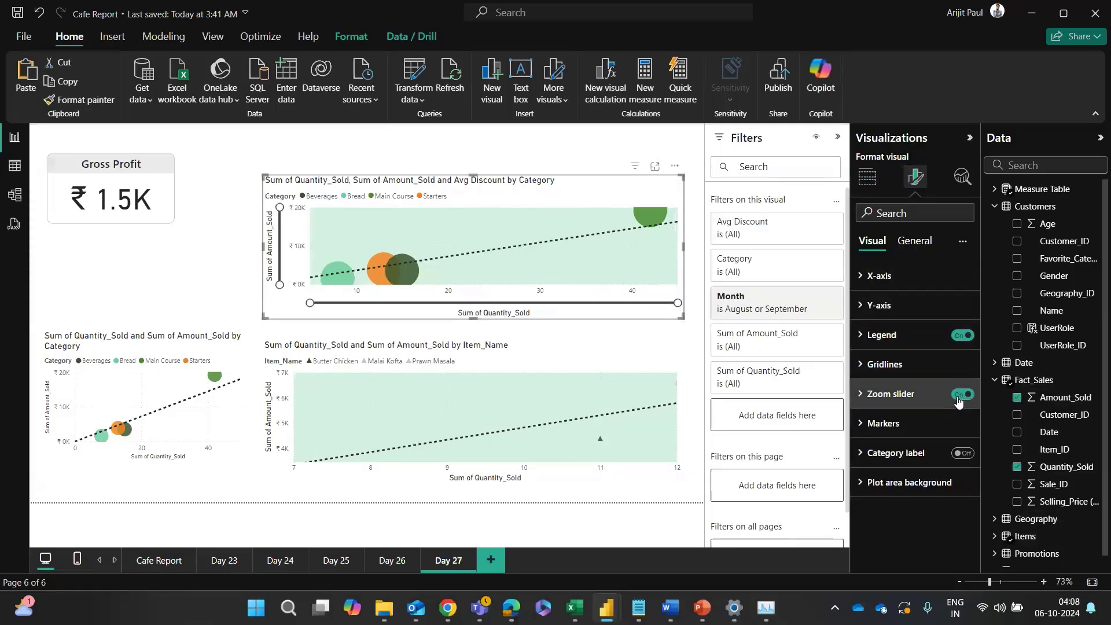
Step: Try the zoom slider on the triangle-marker chart, turn it off again and enable the category labels instead
{"action": "left_click", "coordinate": [575, 482]}
{"action": "left_click", "coordinate": [960, 393]}
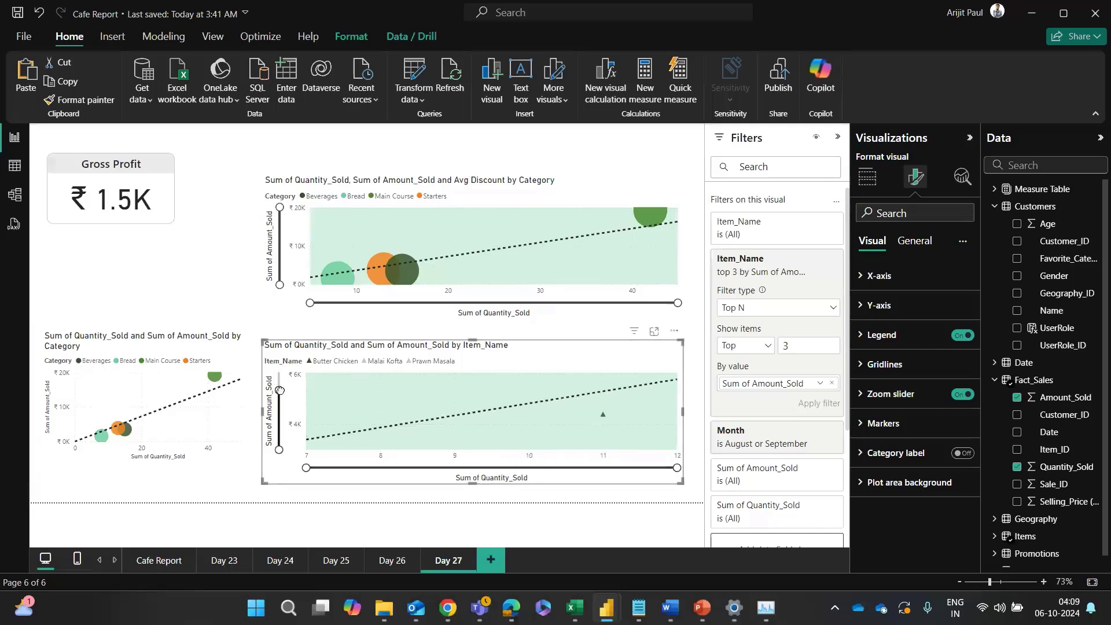
{"action": "left_click", "coordinate": [962, 394]}
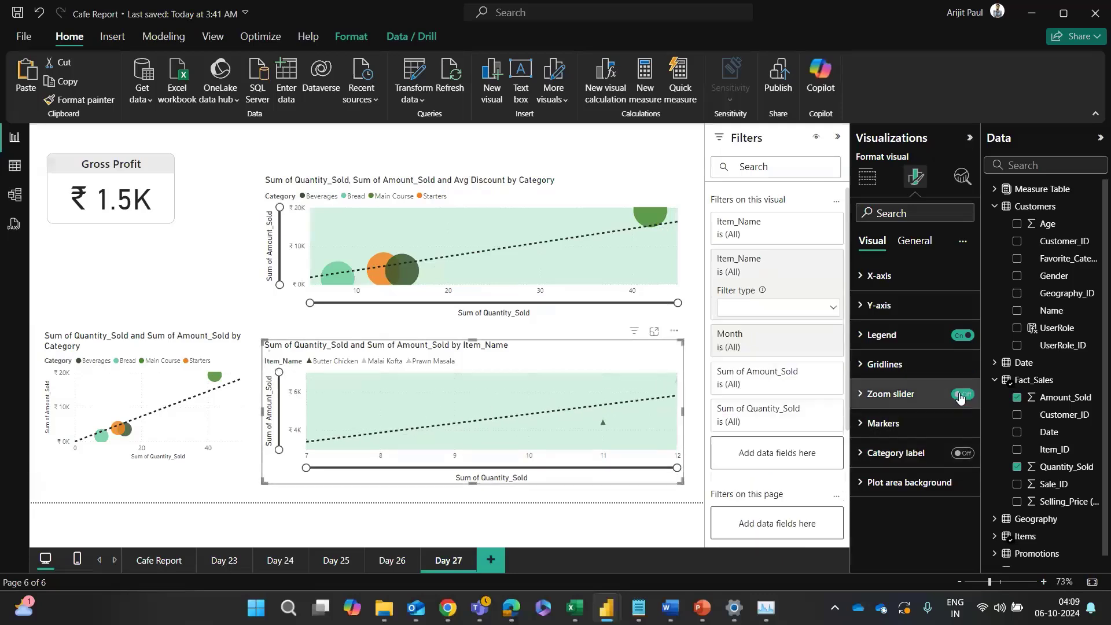
{"action": "left_click", "coordinate": [962, 453]}
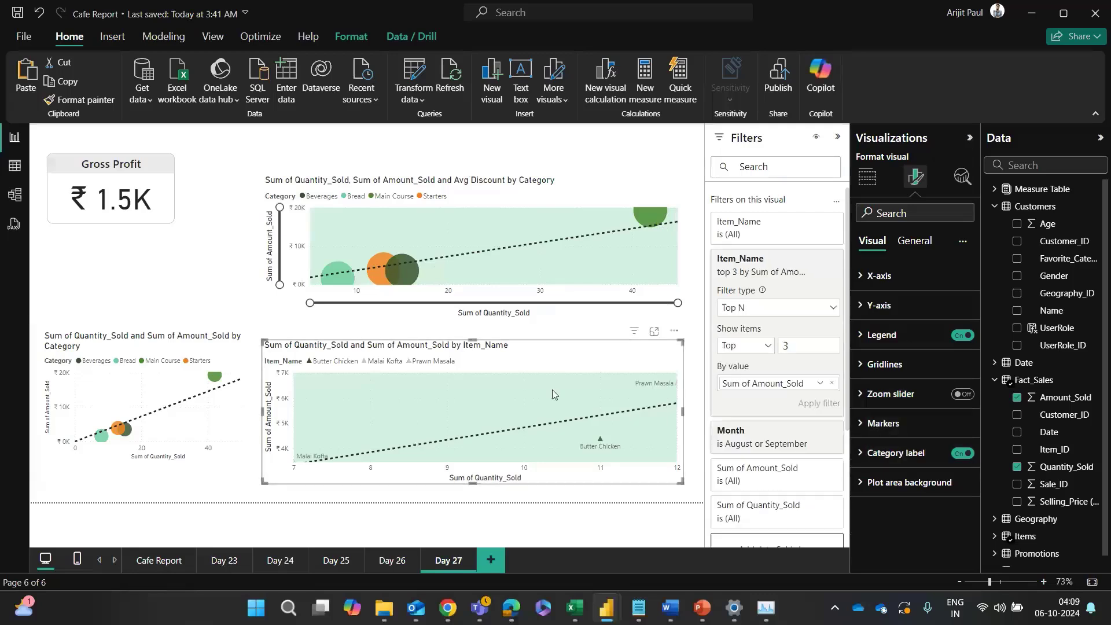
Step: Clear Sum of Quantity_Sold from the X axis and Sum of Amount_Sold from the Y axis of the triangle chart
{"action": "left_click", "coordinate": [866, 176]}
{"action": "right_click", "coordinate": [915, 445]}
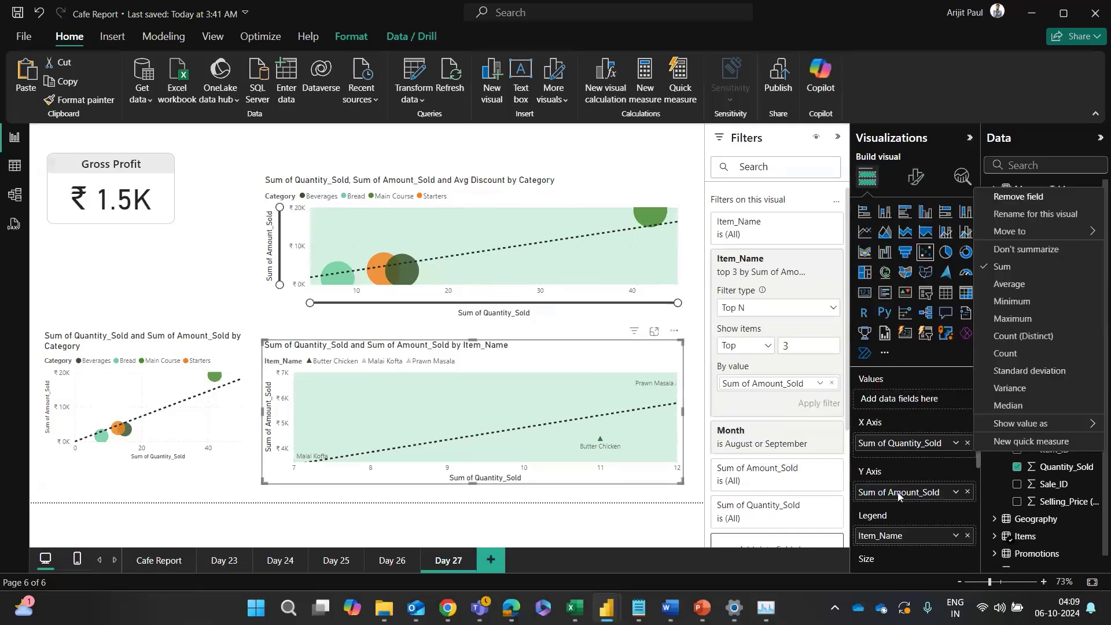
{"action": "right_click", "coordinate": [898, 492]}
{"action": "left_click", "coordinate": [899, 489]}
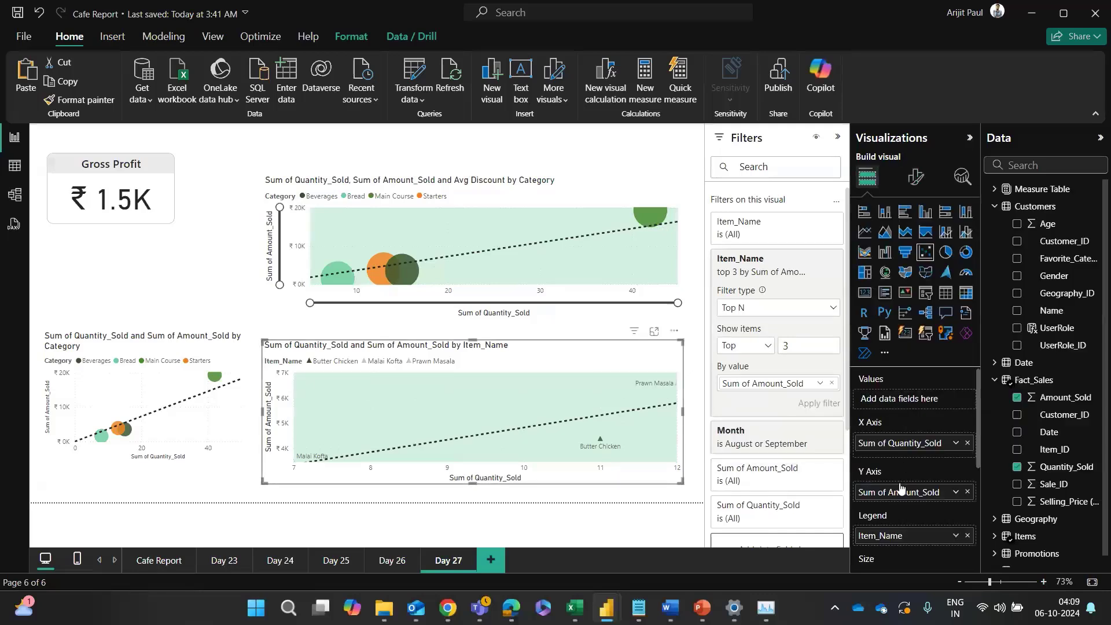
{"action": "left_click", "coordinate": [966, 443]}
{"action": "left_click", "coordinate": [967, 486]}
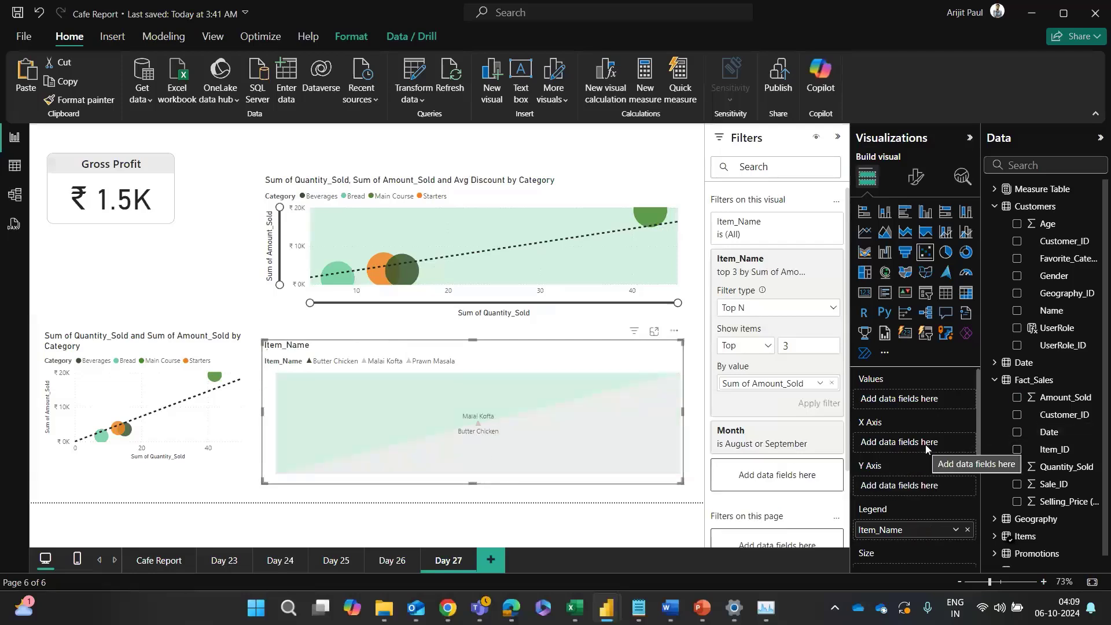
Step: Put Quantity_Sold on the triangle chart's Y axis and Amount_Sold on its X axis, and check the chart in focus mode
{"action": "scroll", "coordinate": [1024, 429], "scroll_direction": "down", "scroll_amount": 1}
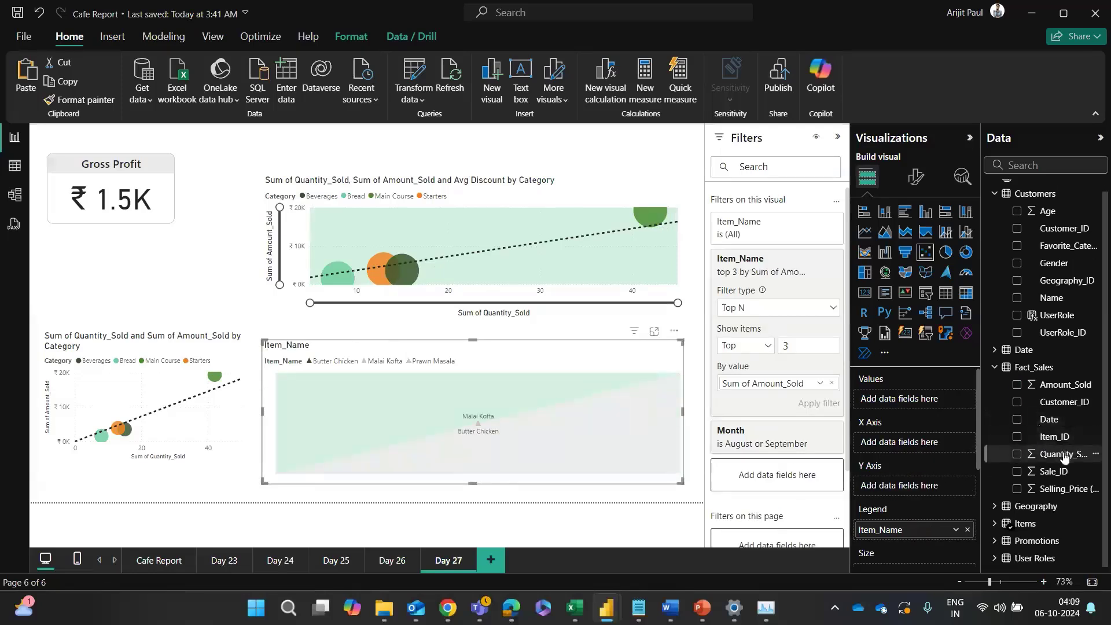
{"action": "left_click_drag", "start_coordinate": [1058, 454], "coordinate": [924, 492]}
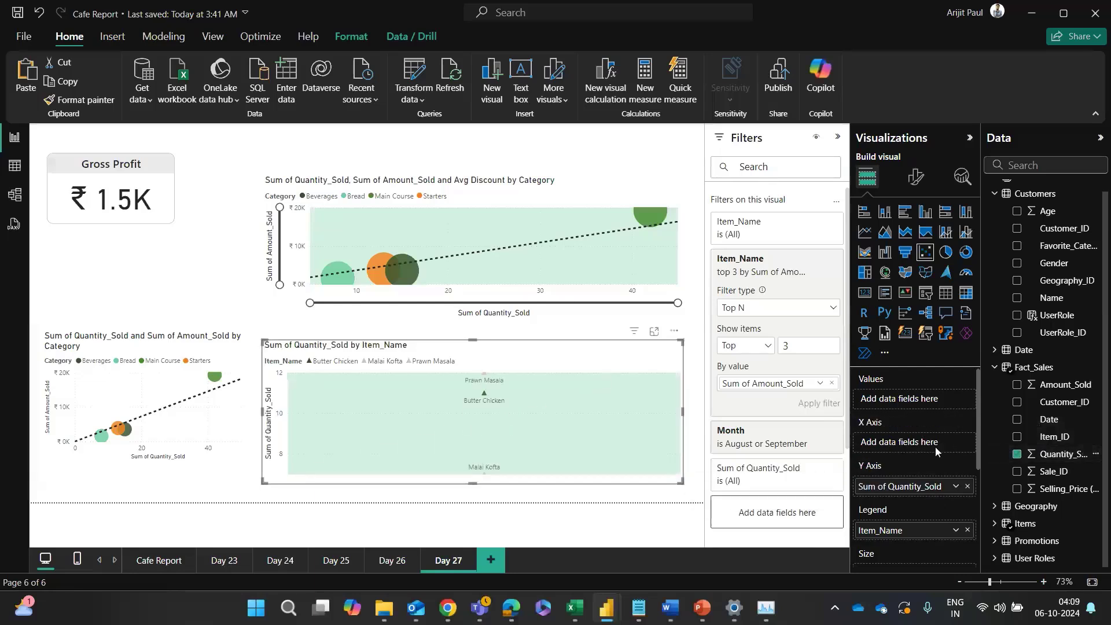
{"action": "left_click_drag", "start_coordinate": [1059, 384], "coordinate": [922, 442]}
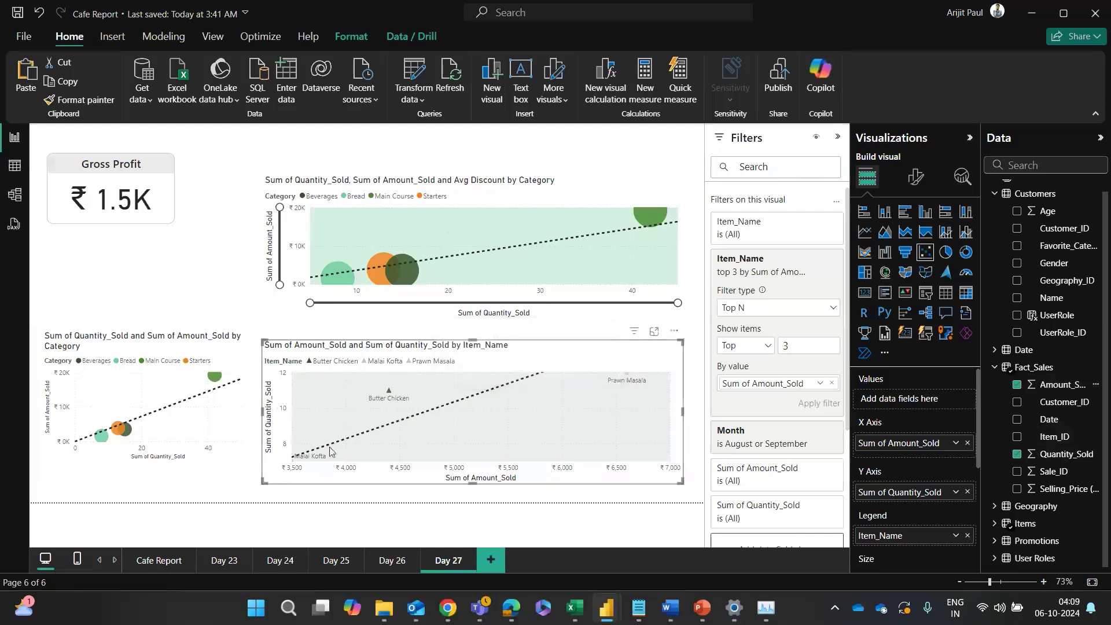
{"action": "left_click", "coordinate": [655, 333]}
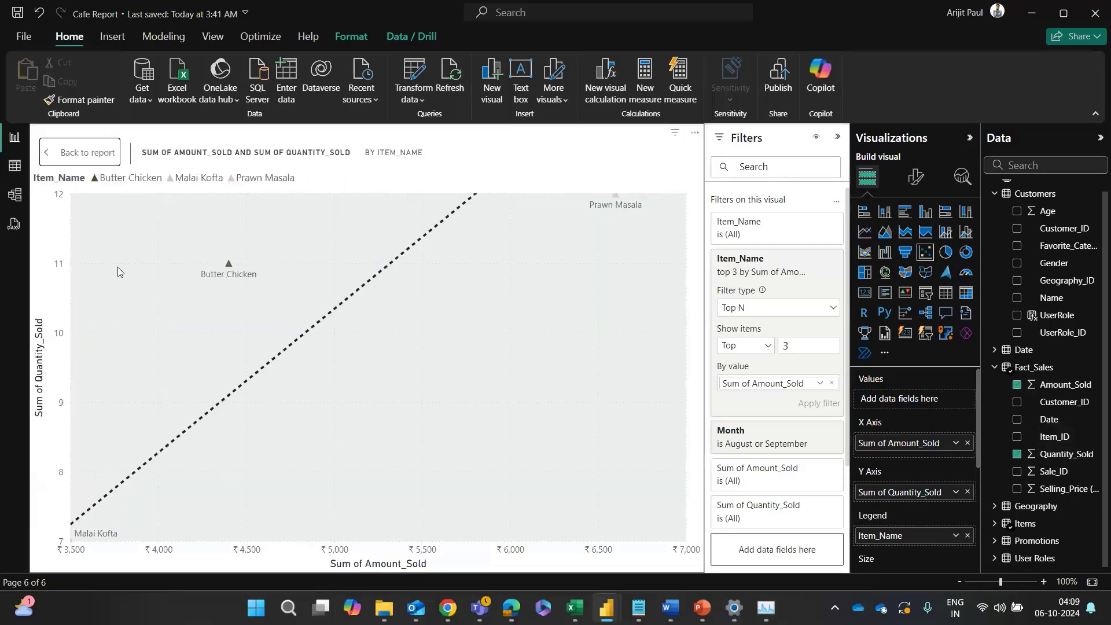
{"action": "left_click", "coordinate": [80, 152]}
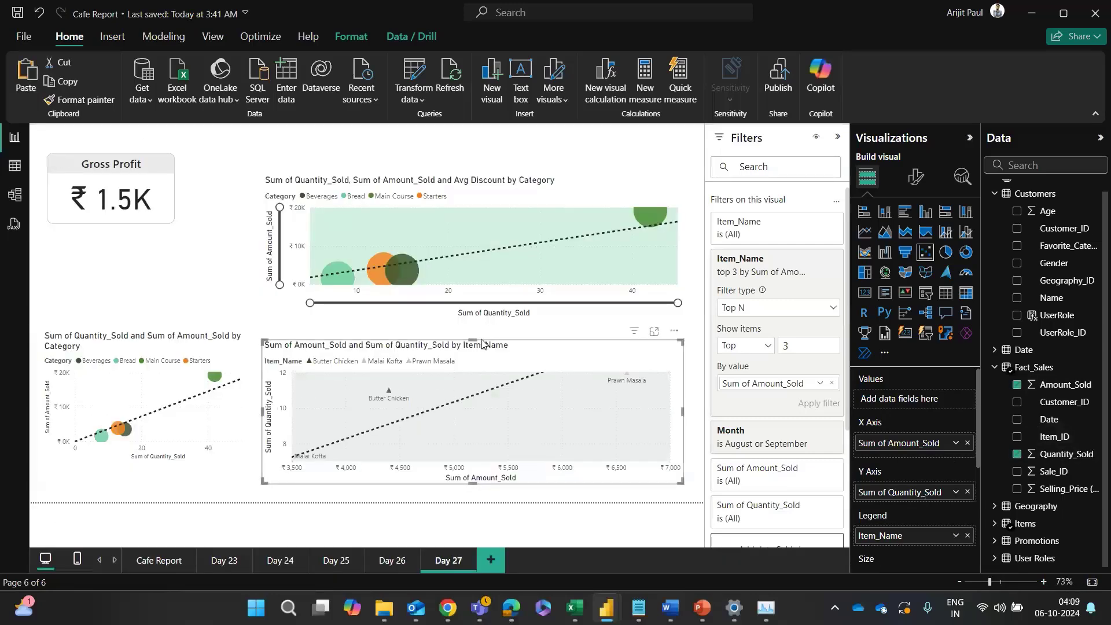
Step: Undo the axis swap, category labels, zoom sliders and top 3 Item_Name filter, and deselect all visuals
{"action": "right_click", "coordinate": [910, 495]}
{"action": "left_click", "coordinate": [910, 496]}
{"action": "right_click", "coordinate": [911, 495]}
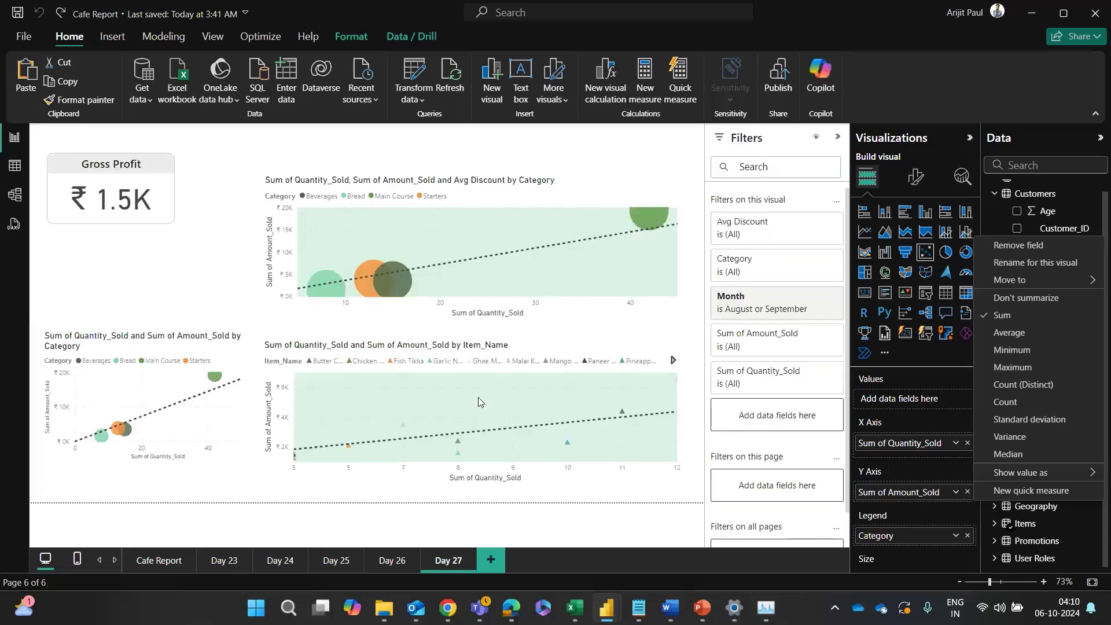
{"action": "left_click", "coordinate": [478, 397]}
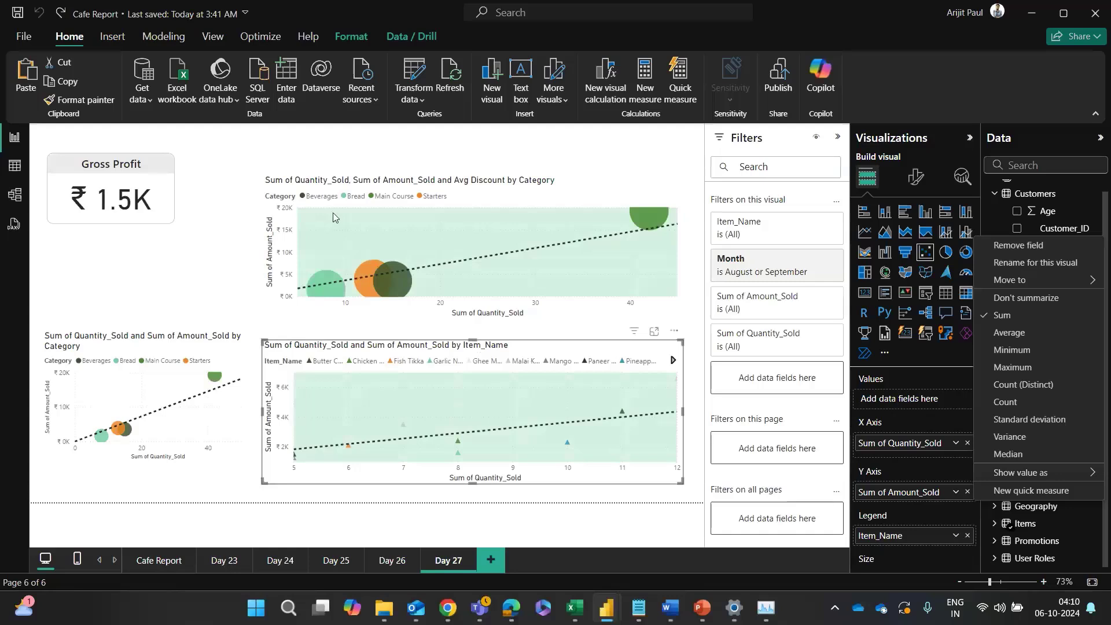
{"action": "left_click", "coordinate": [384, 213]}
{"action": "left_click", "coordinate": [212, 322]}
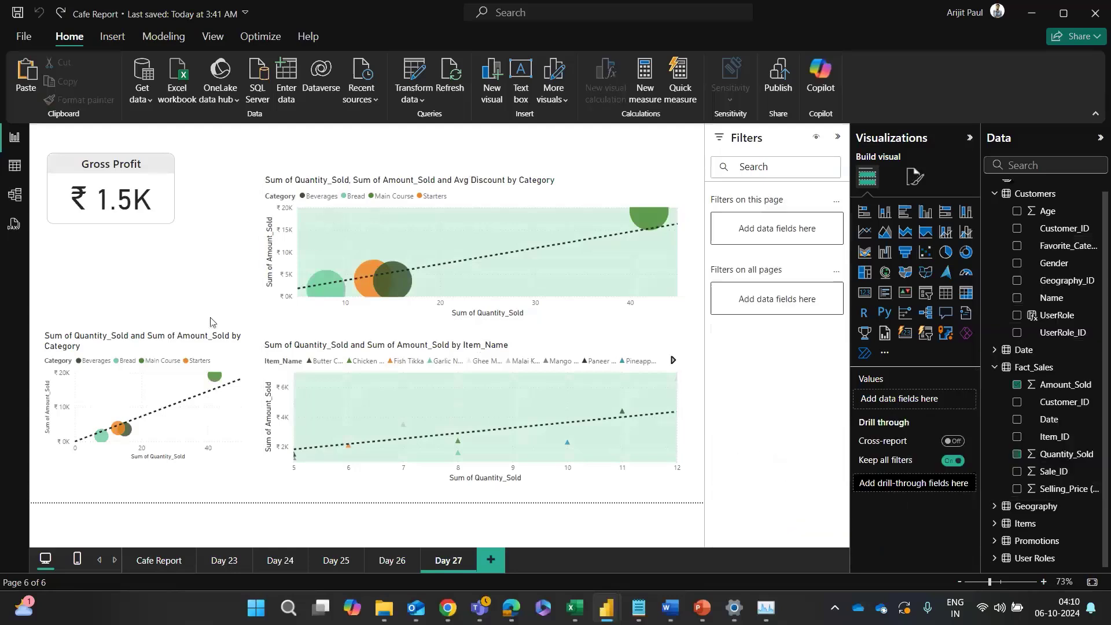